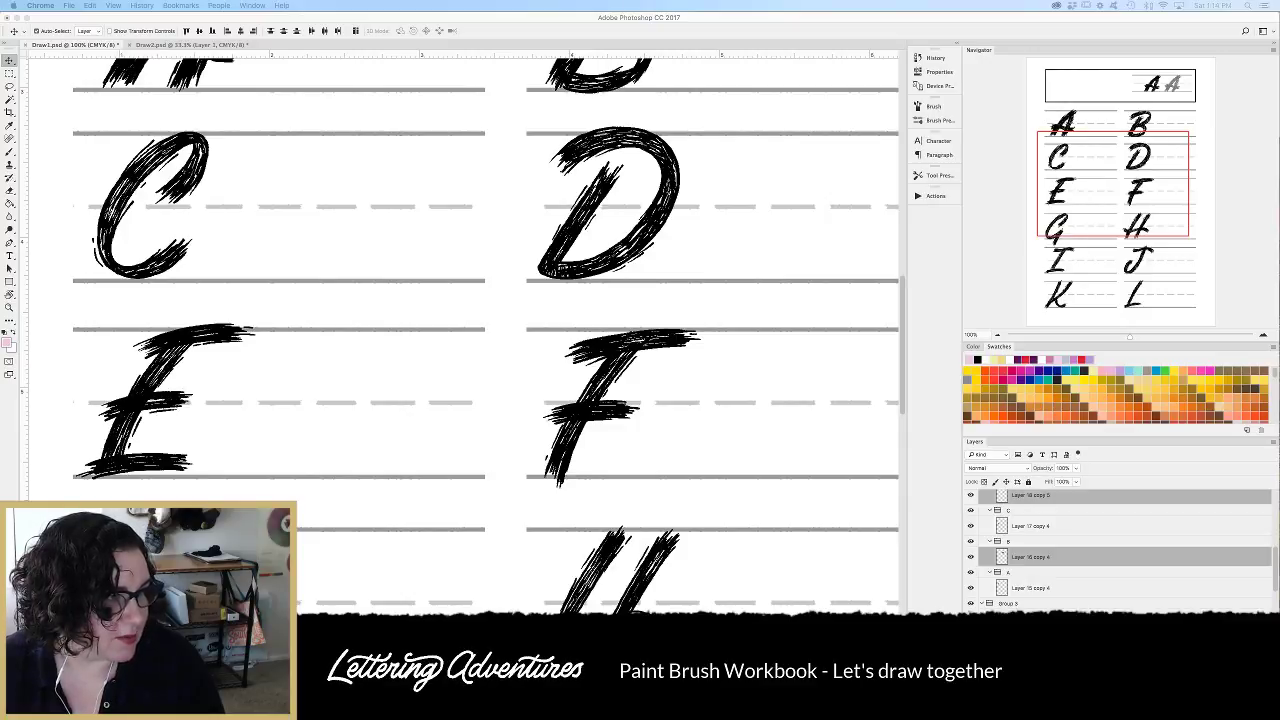
Close the Spotify window and return to the Paint Brush letter rows in the Draw1.psd document in Photoshop.
left_click_drag(0, 124, 494, 137)
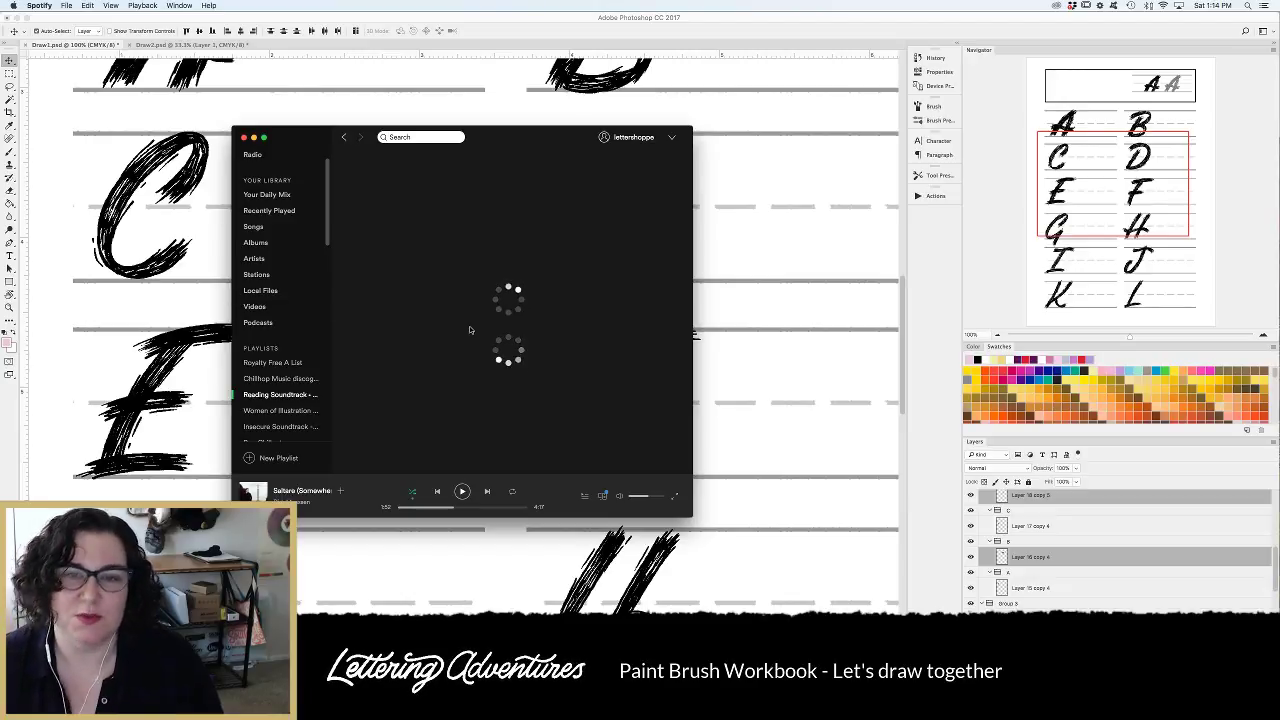
left_click(244, 137)
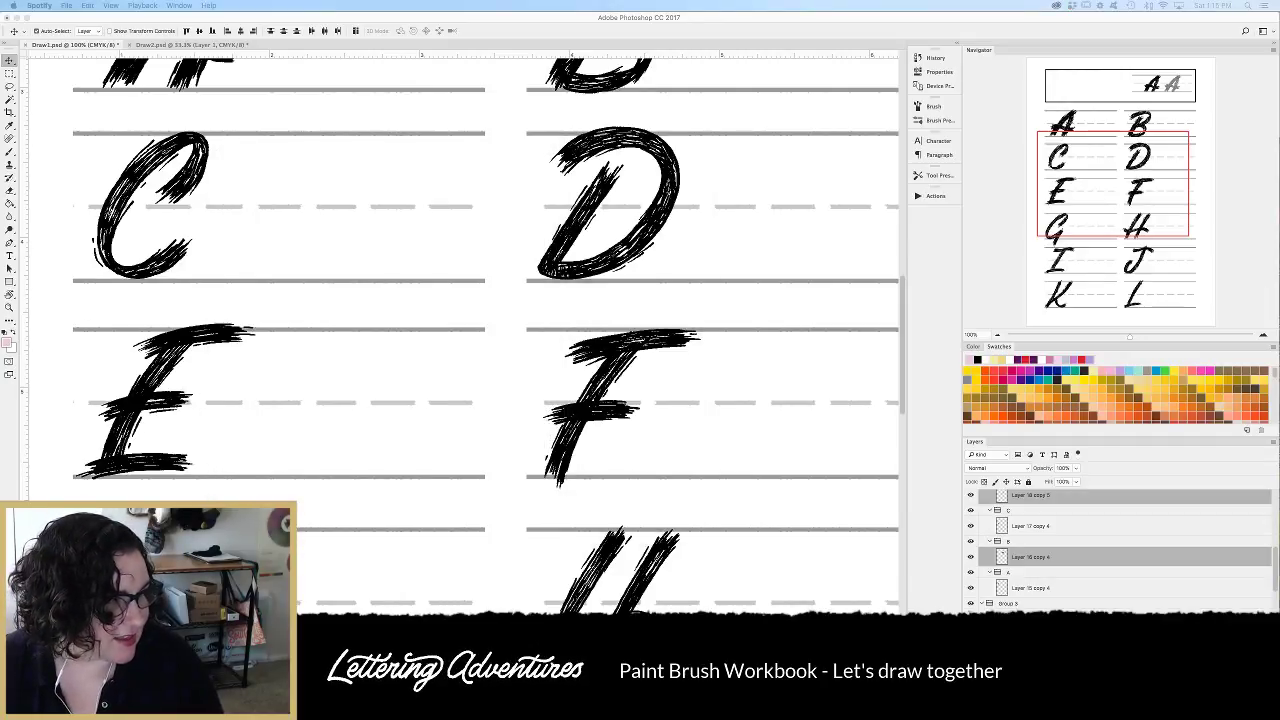
right_click(898, 700)
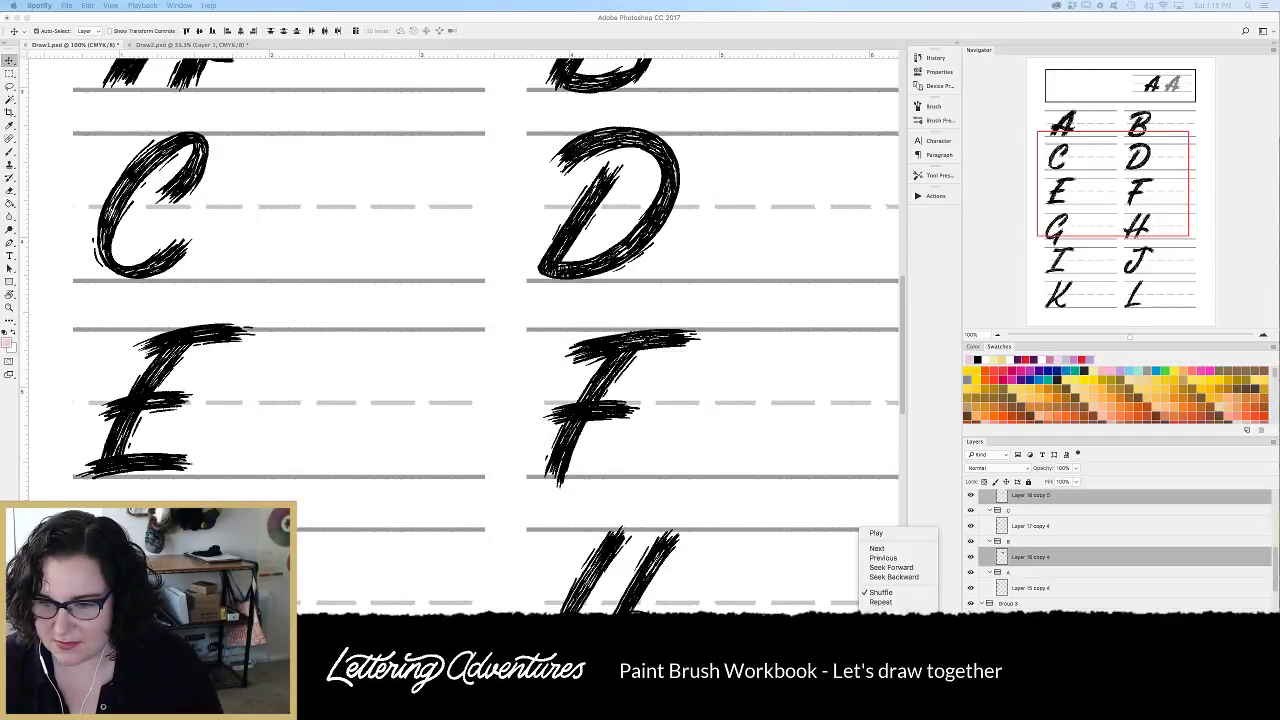
key("Escape")
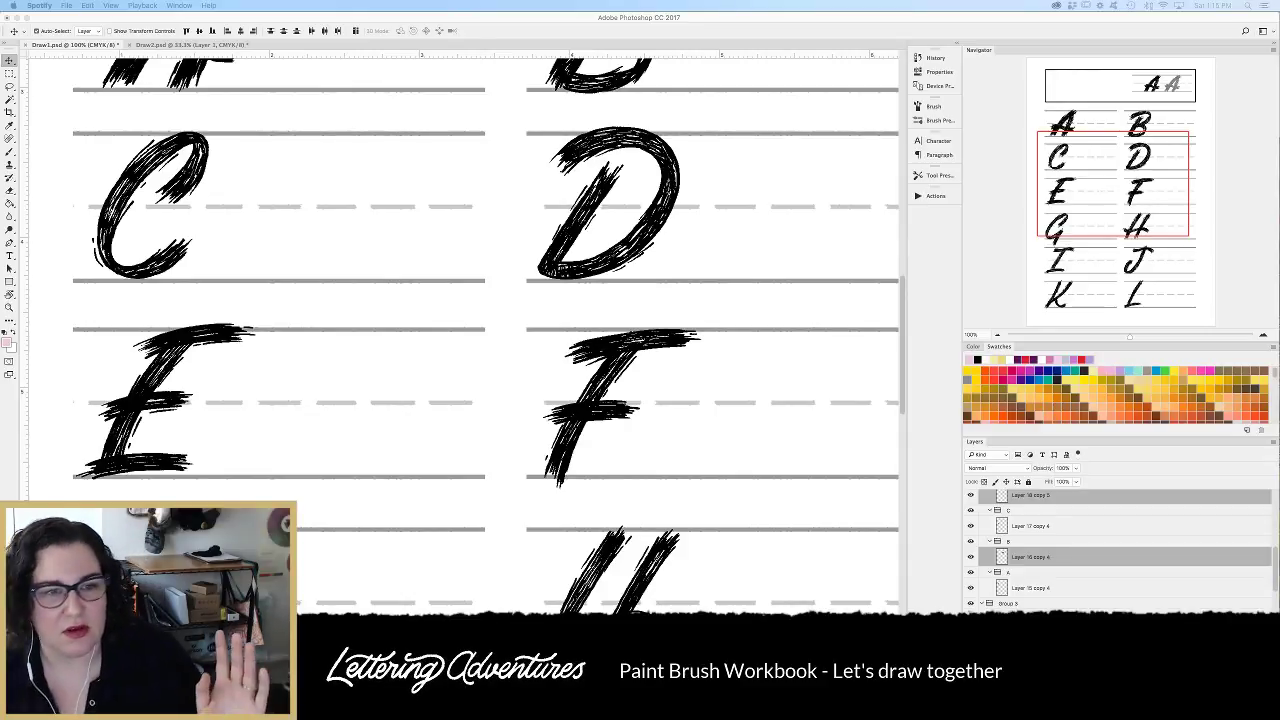
key("super+Tab")
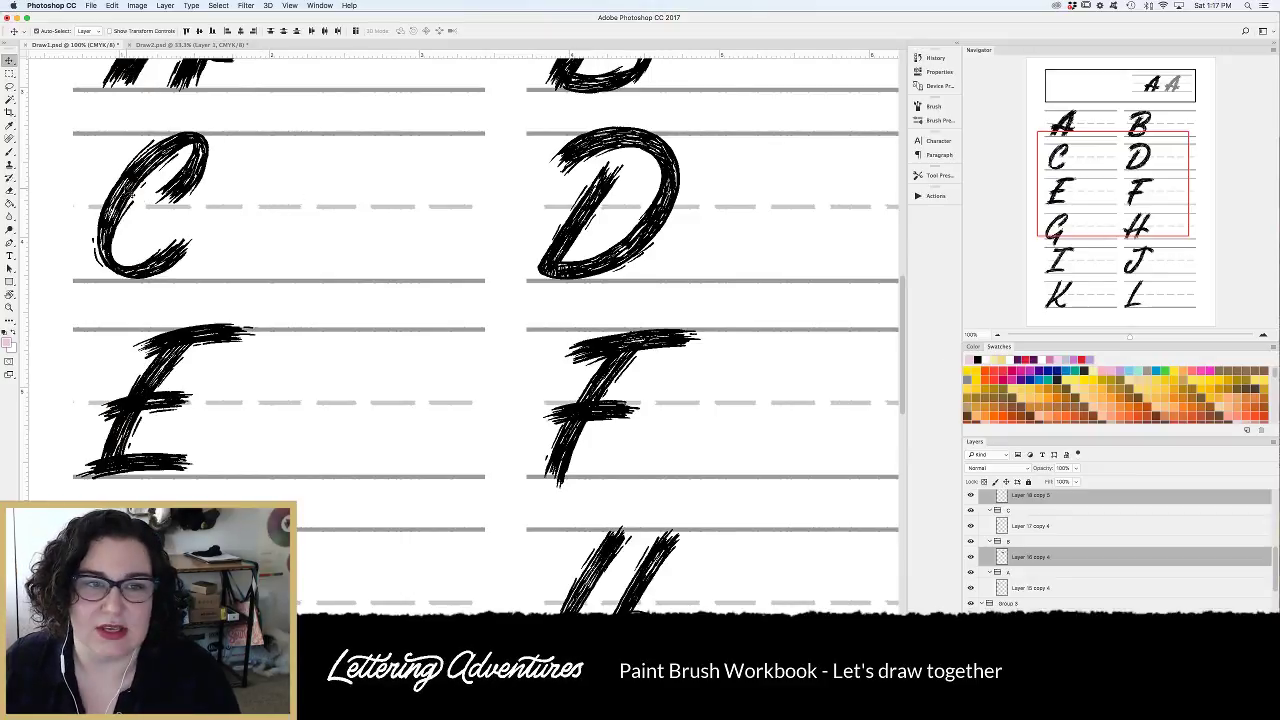
left_click_drag(352, 269, 352, 272)
scroll(351, 271, "up", 5)
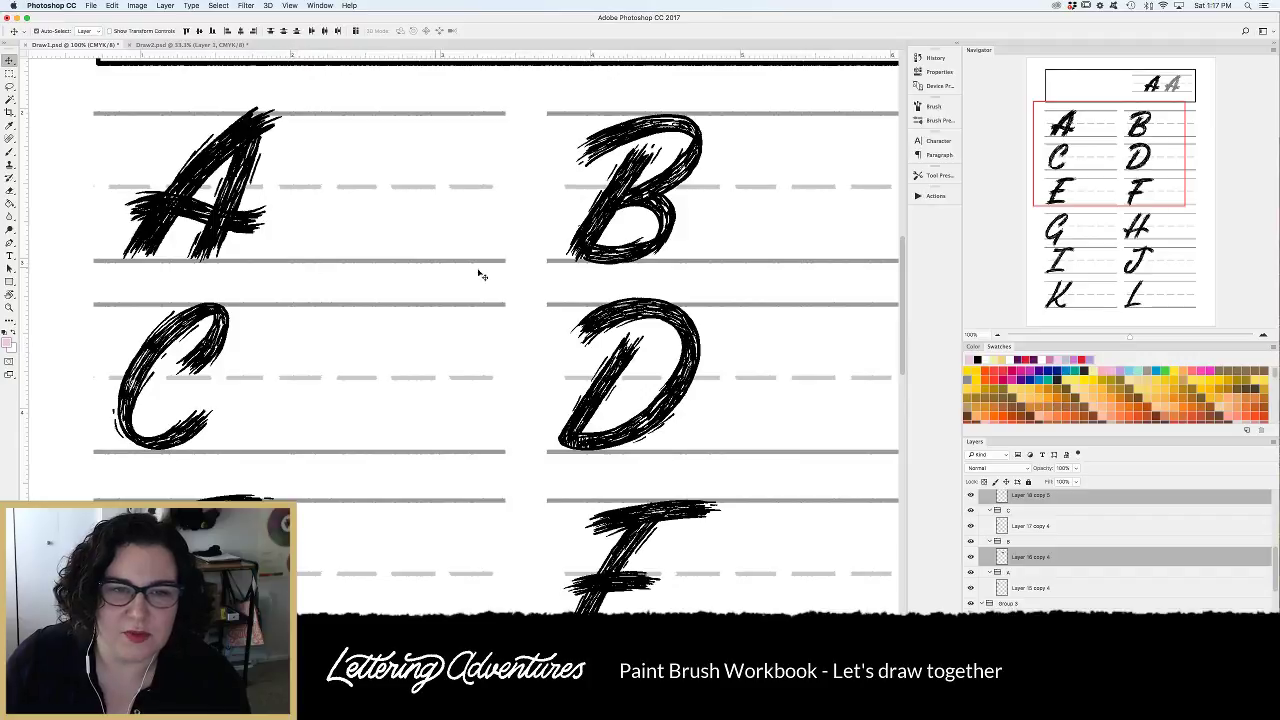
scroll(450, 262, "up", 1)
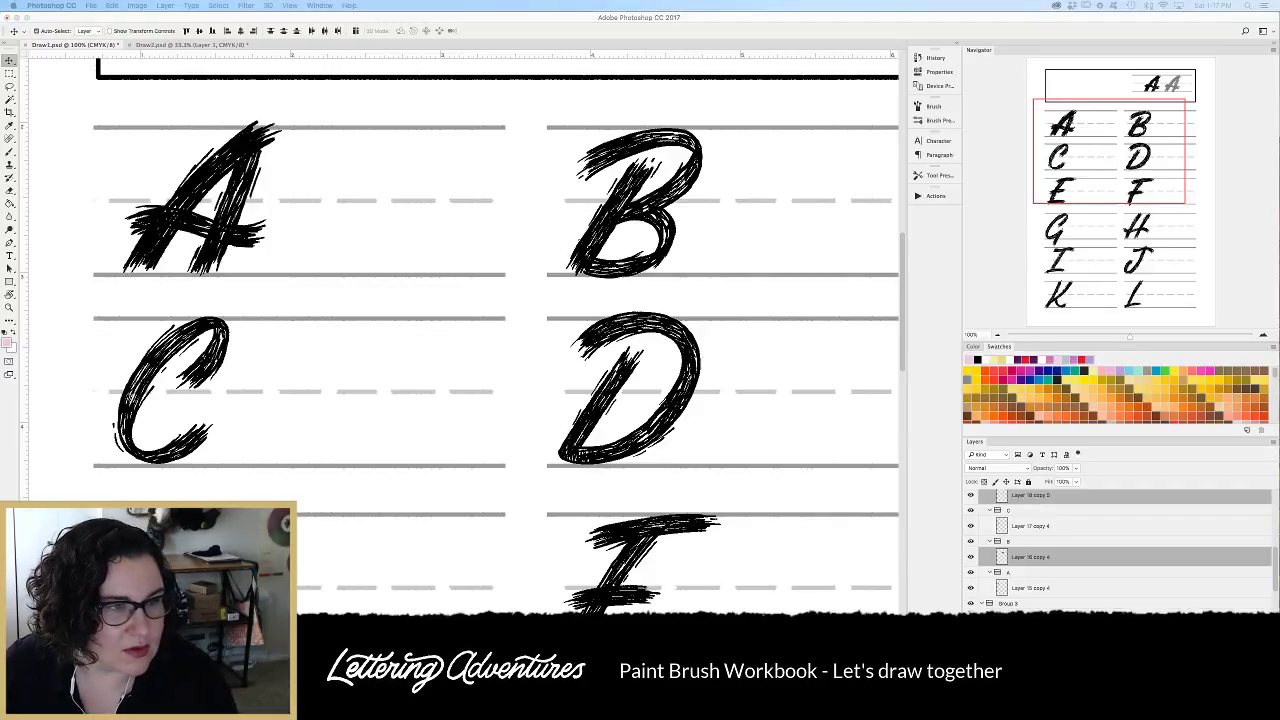
left_click_drag(833, 115, 871, 113)
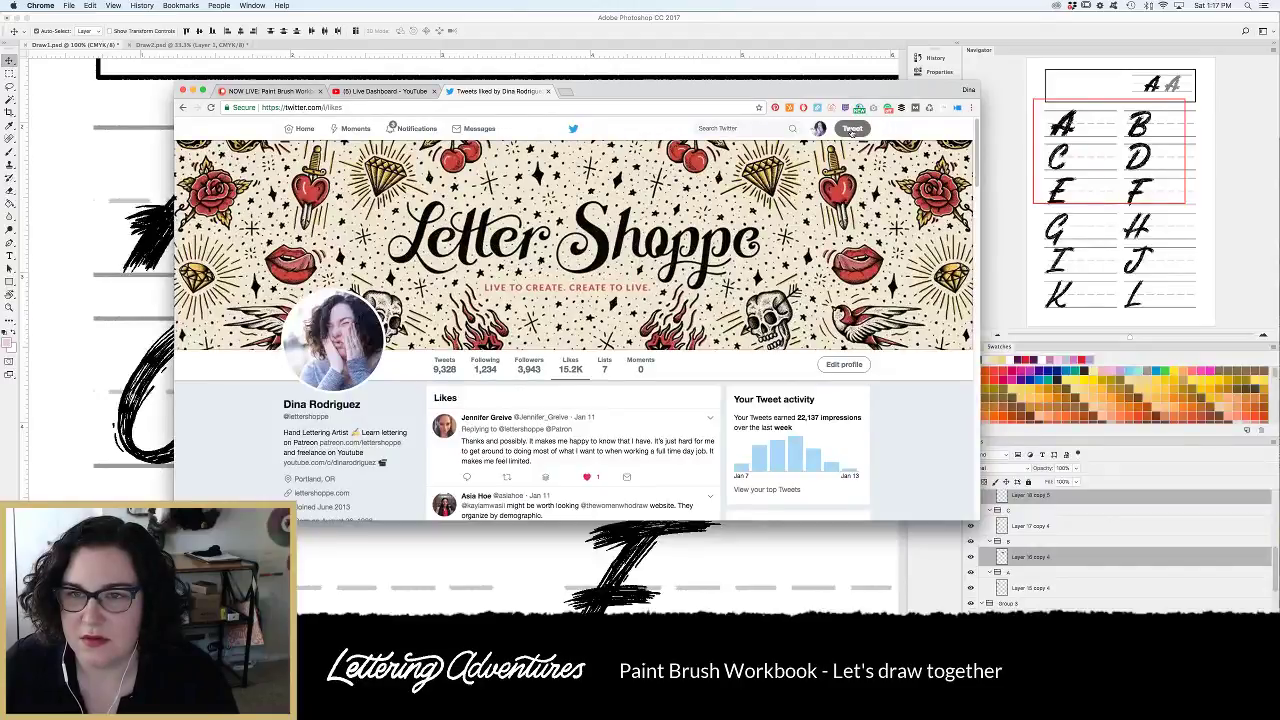
left_click(851, 129)
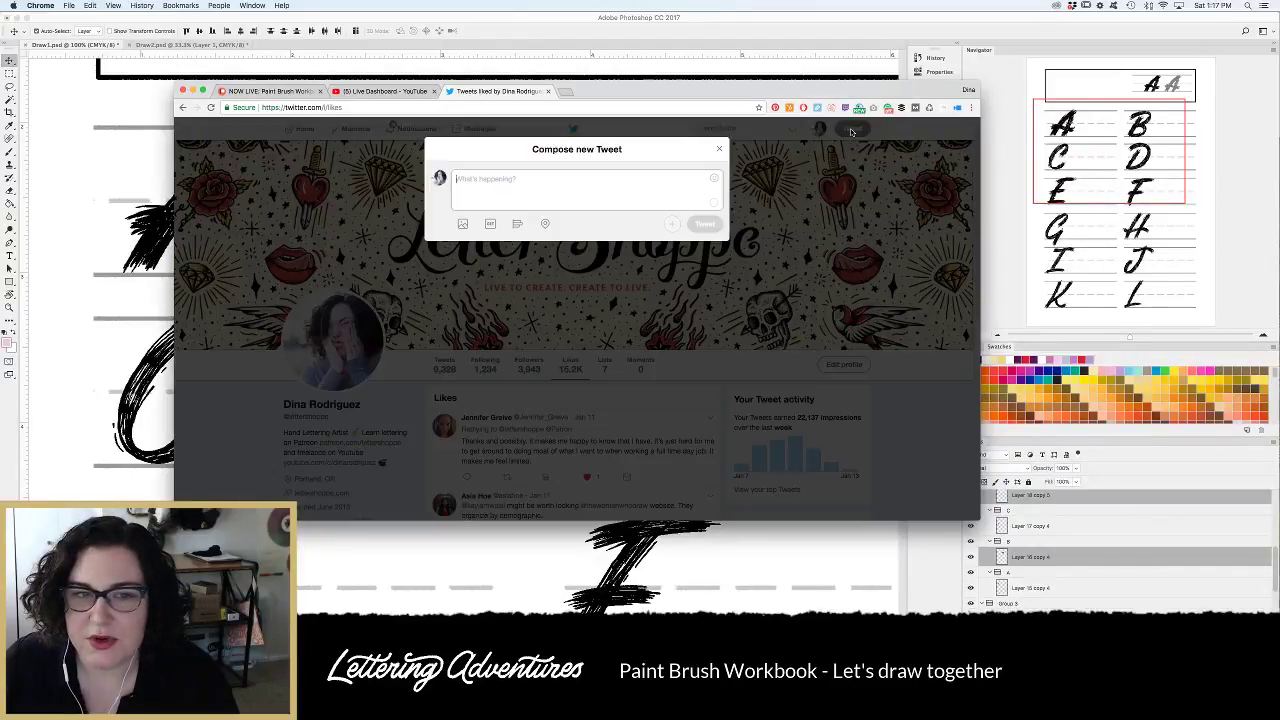
left_click(489, 194)
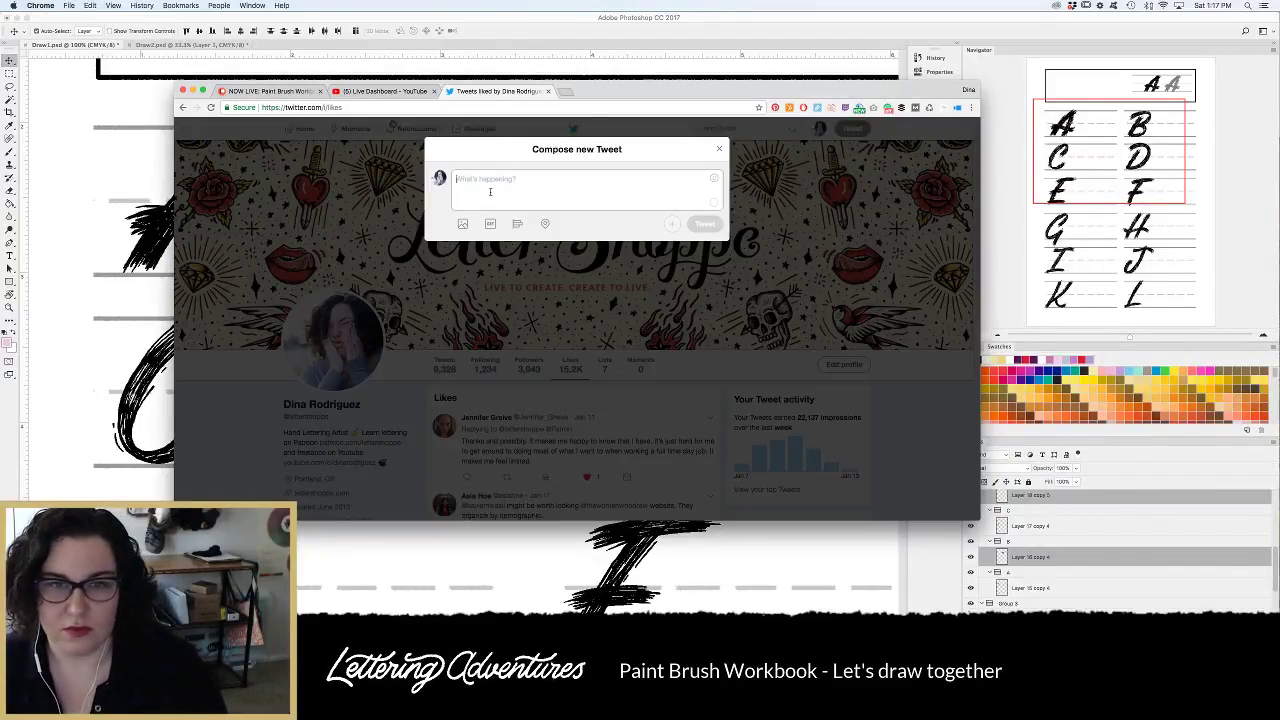
type("NOW LIVE")
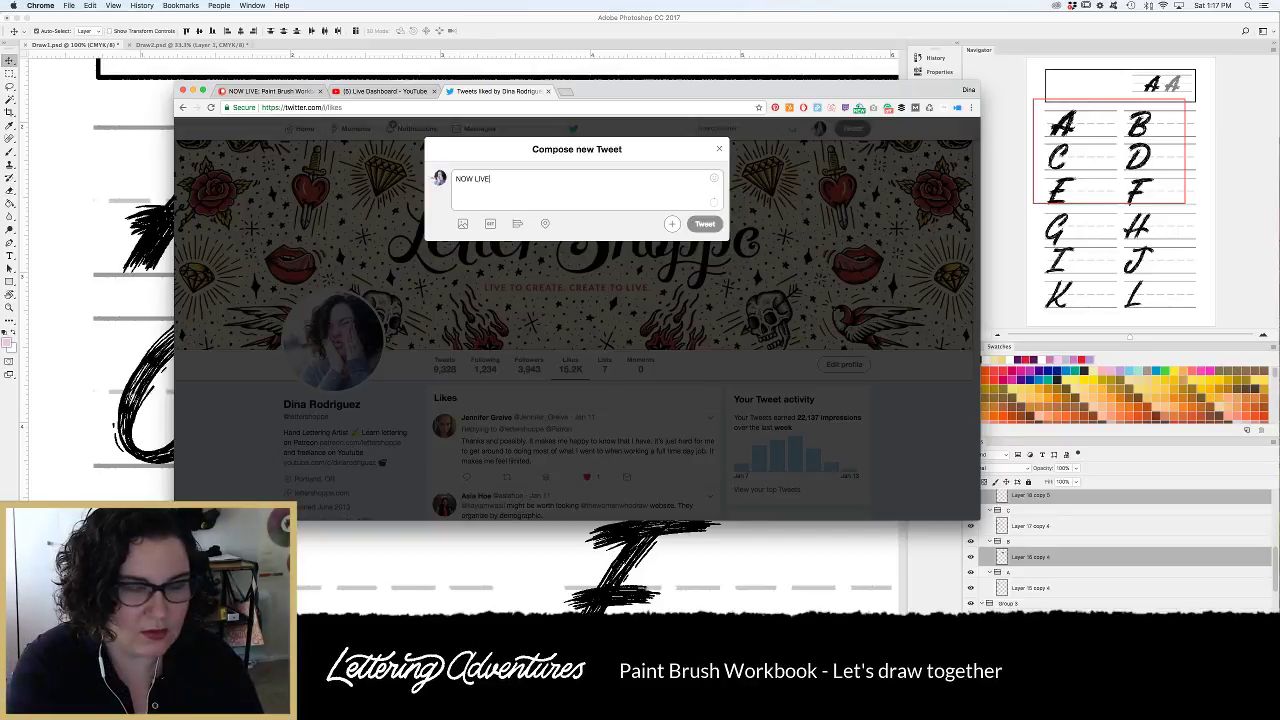
type(" on @Y")
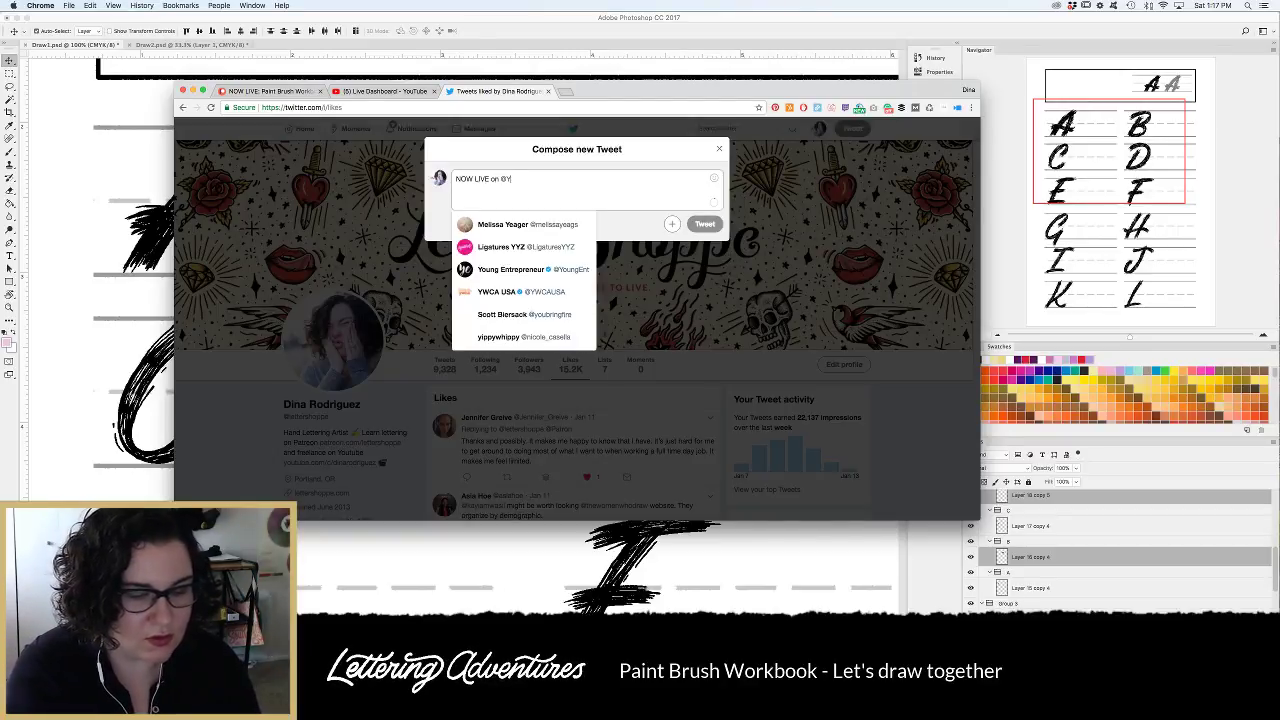
type("ouTube ")
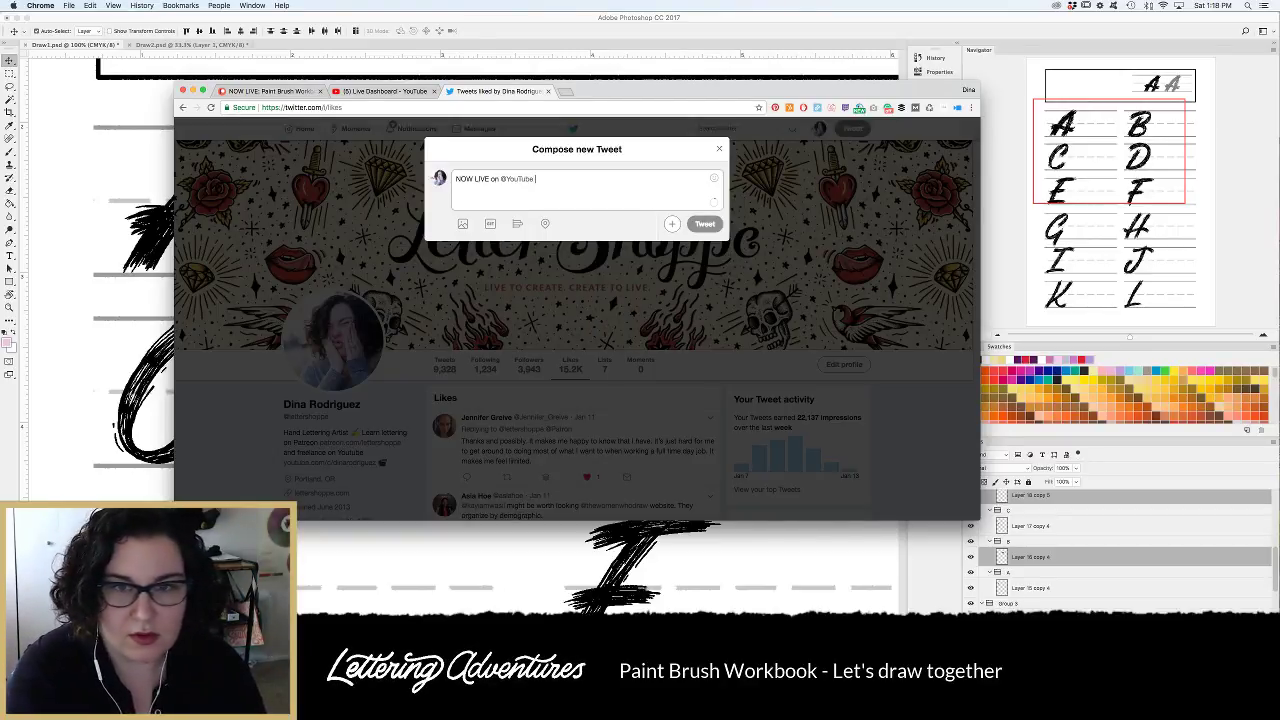
type("showing y")
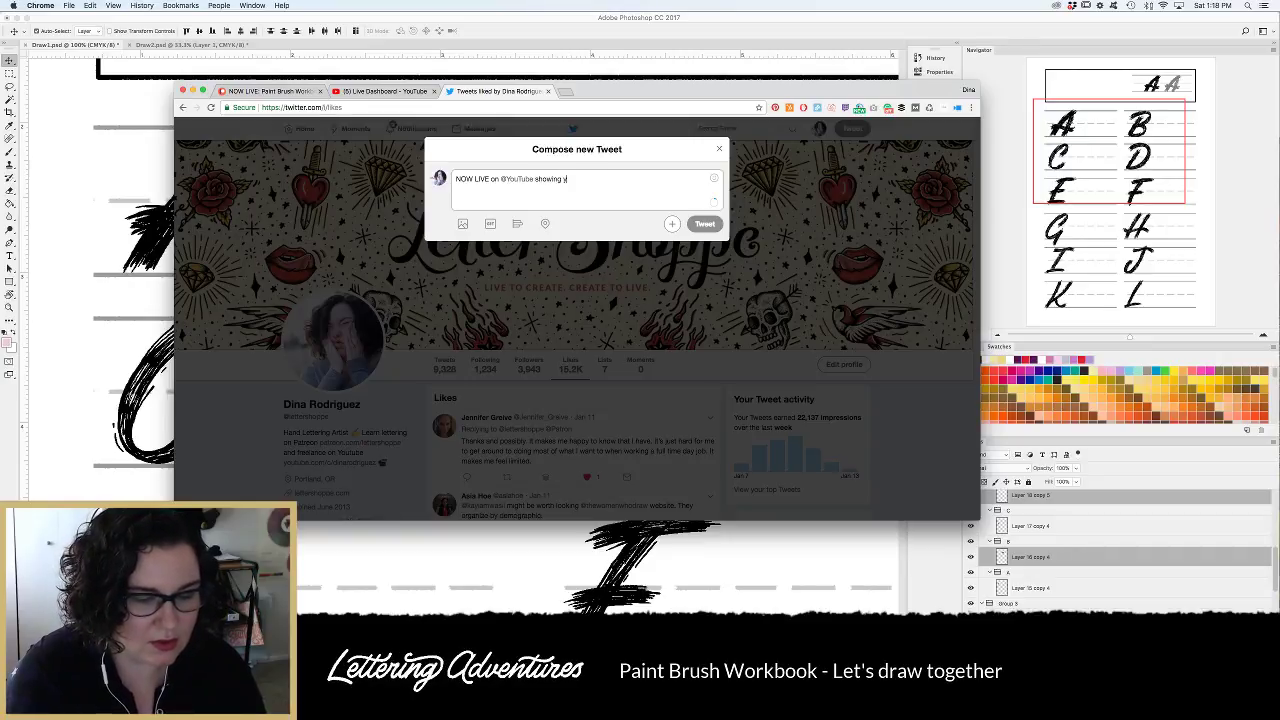
type("ou how to draw ")
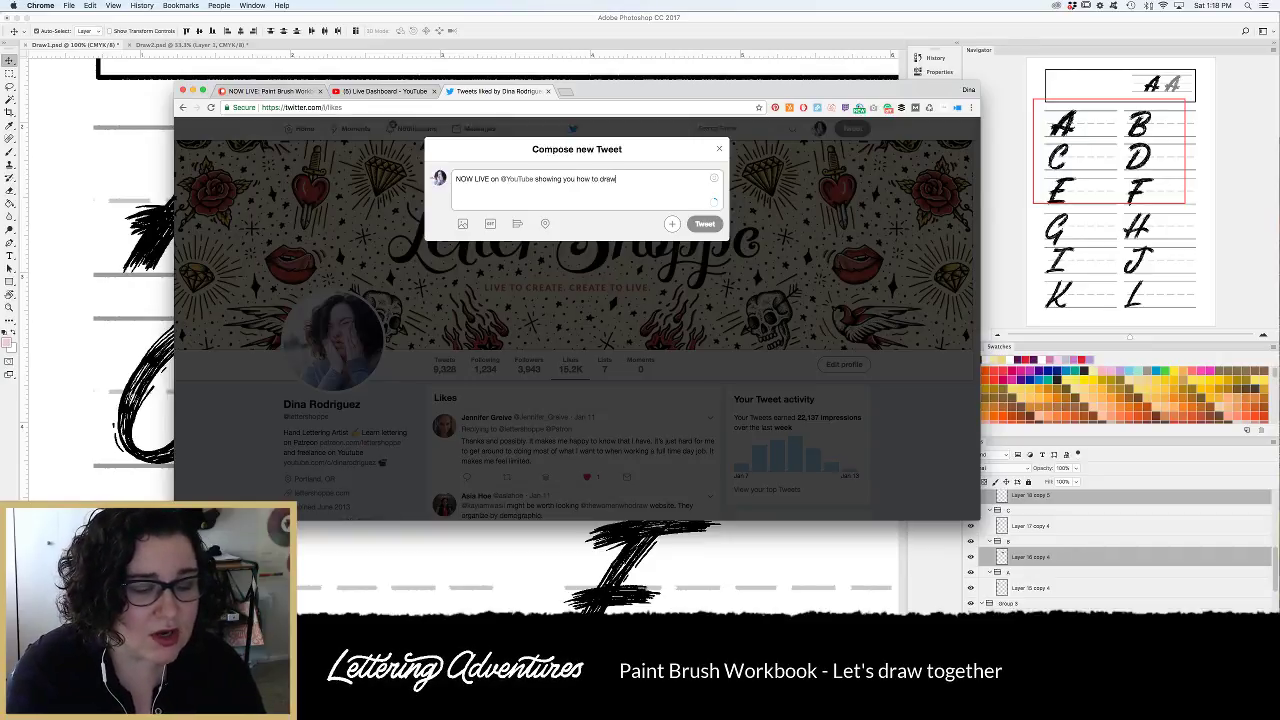
type("these ")
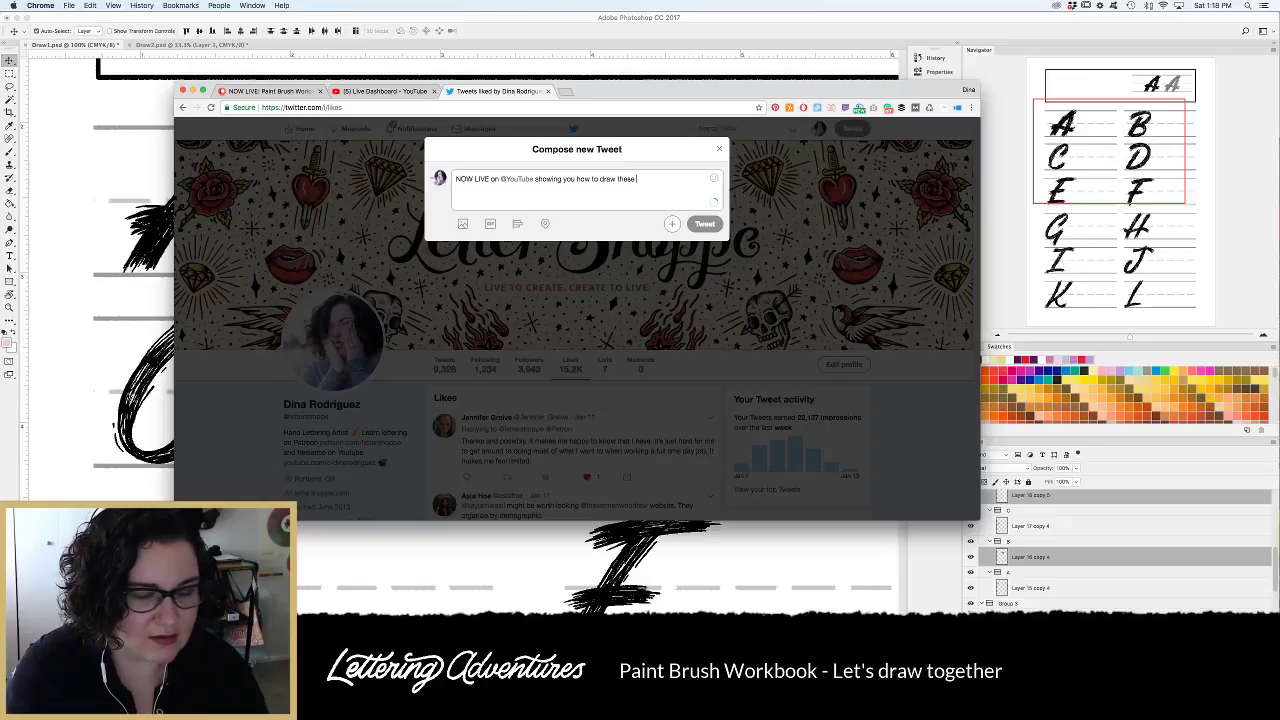
type("Paint Brush")
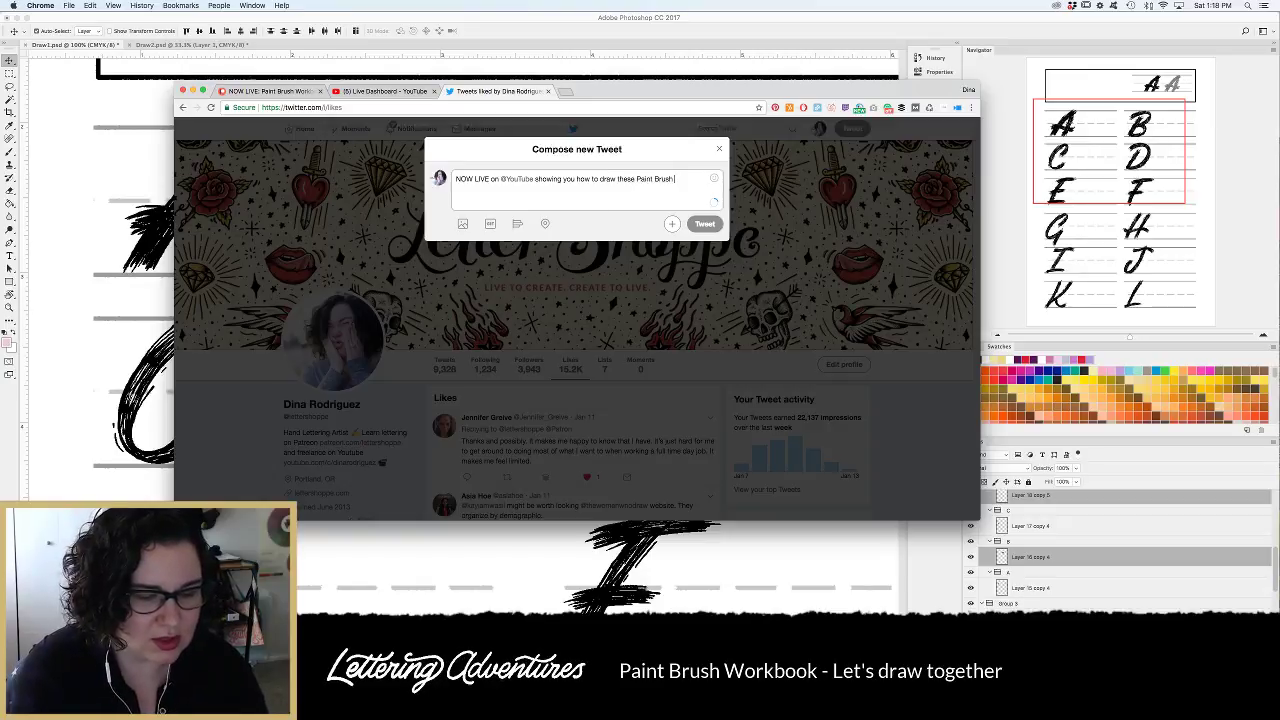
type(" letters -")
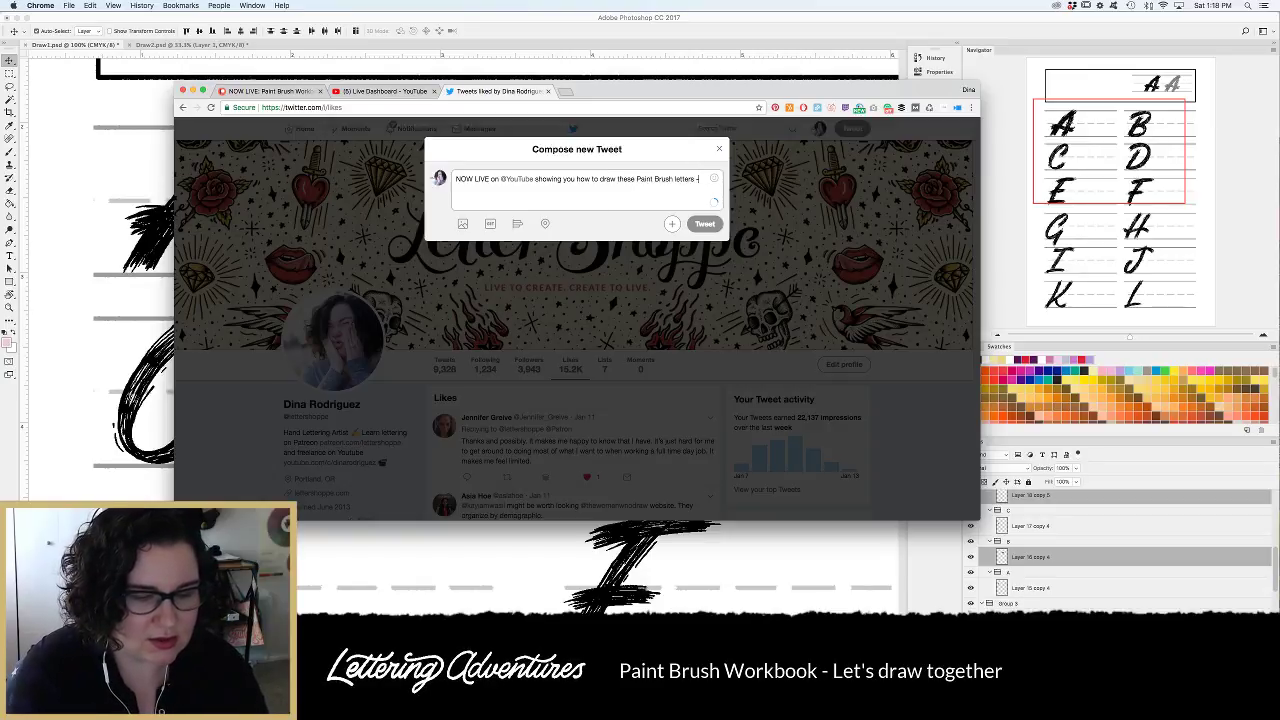
Copy the live stream's share link from the YouTube Live Dashboard.
left_click(401, 92)
mouse_move(621, 94)
left_mouse_down()
mouse_move(659, 50)
mouse_move(649, 134)
mouse_move(617, 106)
left_mouse_up()
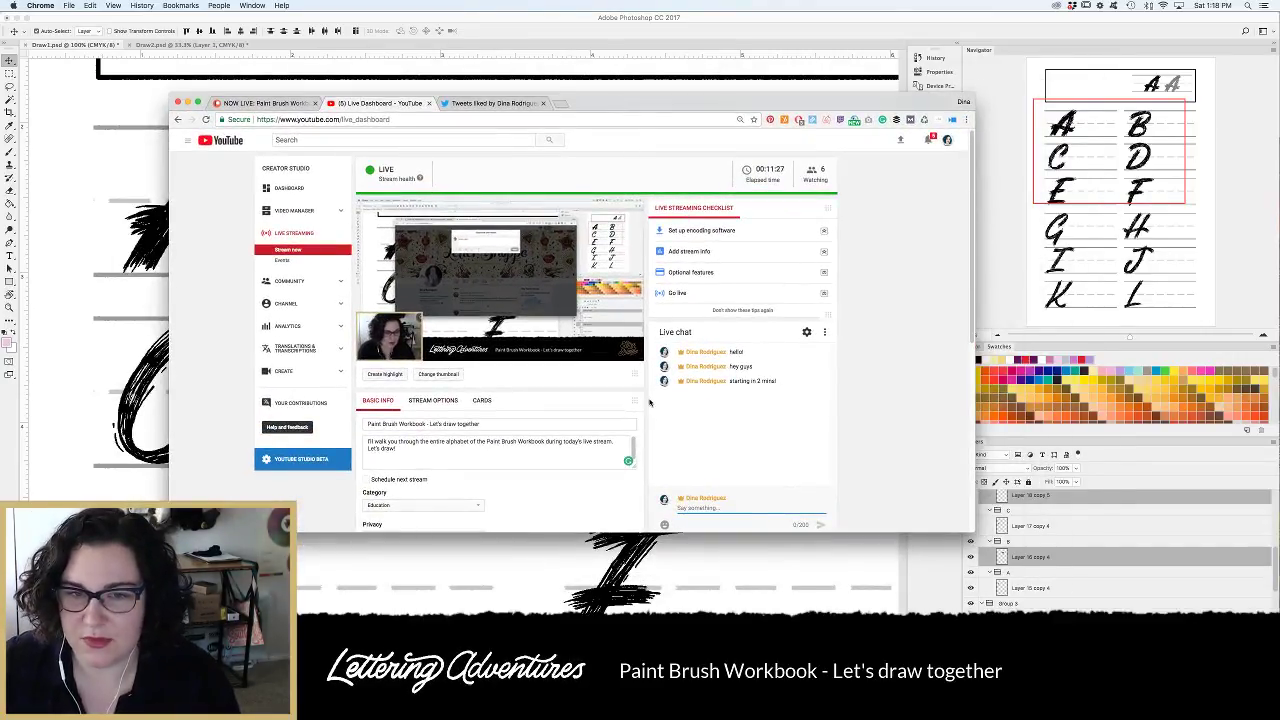
scroll(661, 402, "down", 5)
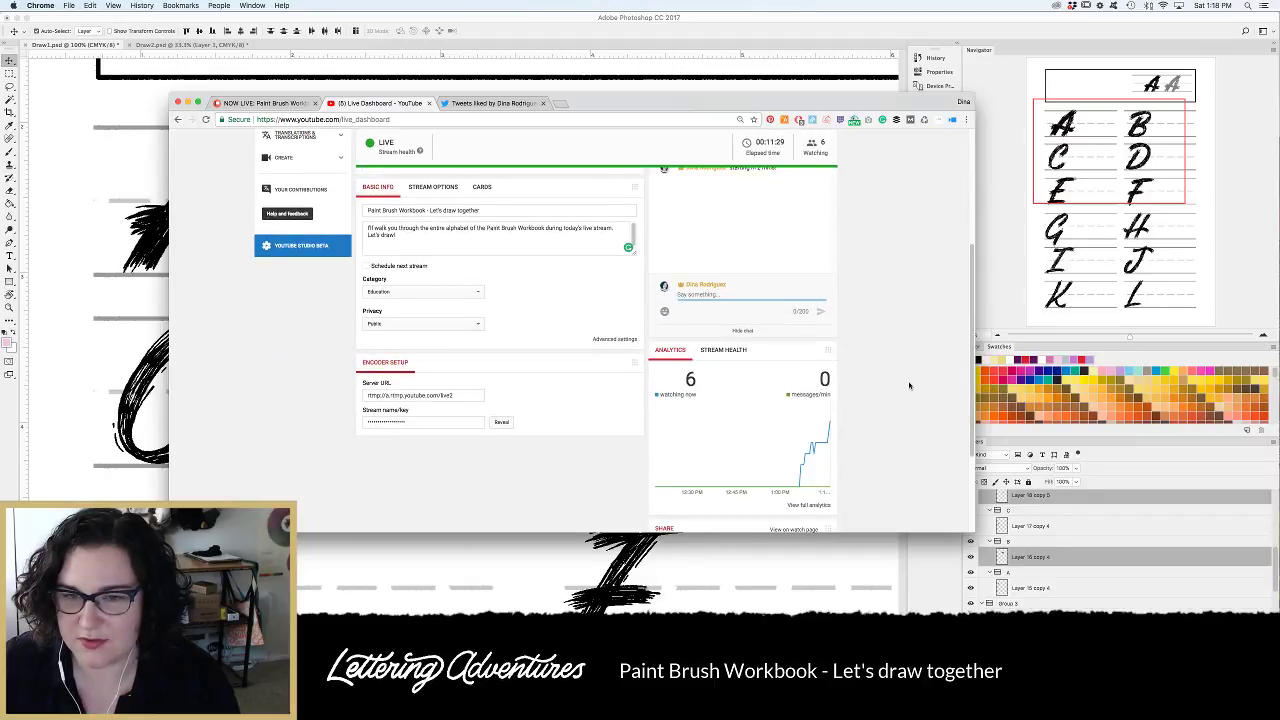
scroll(909, 385, "up", 5)
scroll(908, 386, "down", 8)
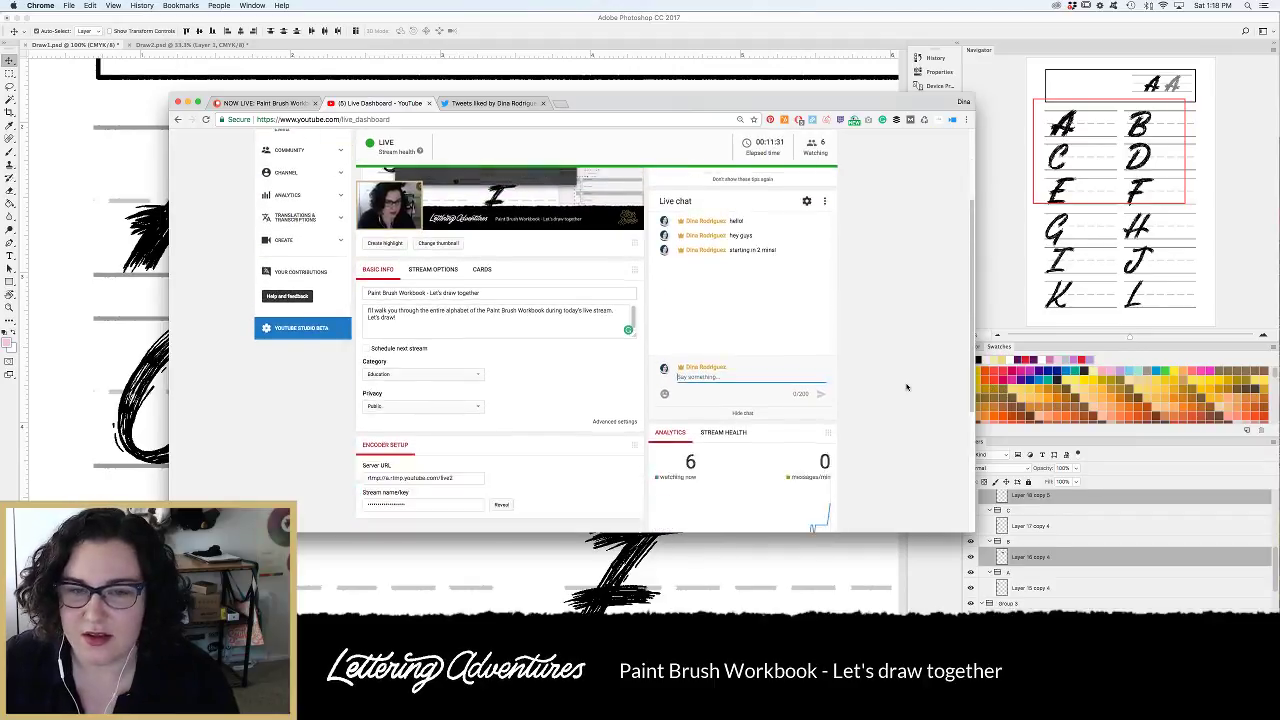
left_click_drag(786, 434, 649, 437)
key("super+c")
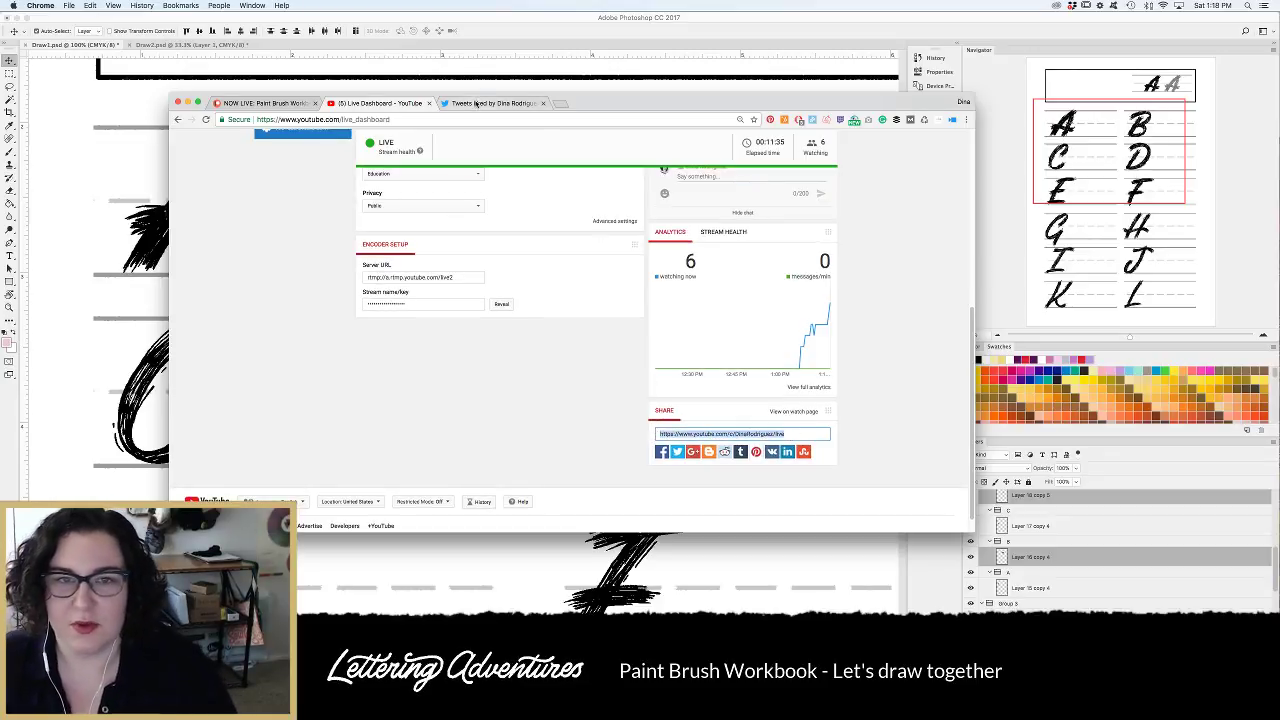
Add the copied stream link and the hashtag #lettering to the end of the tweet draft.
left_click(477, 102)
key("super+v")
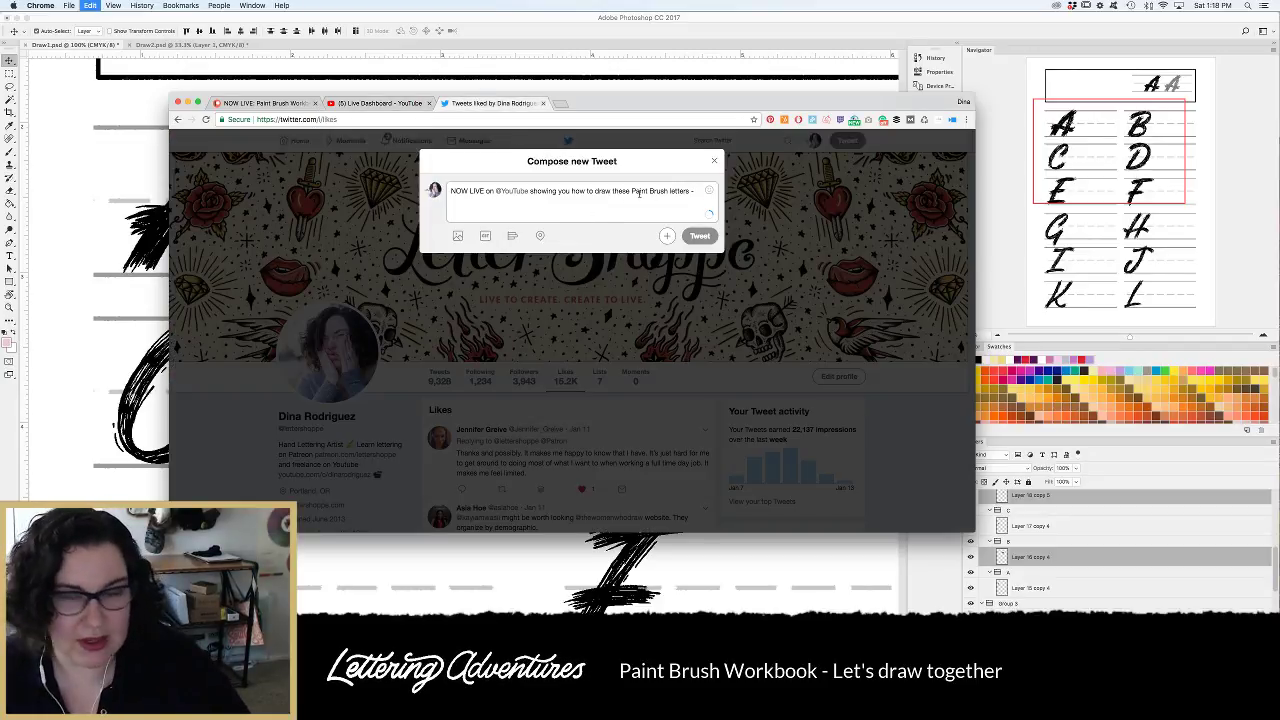
type("#l")
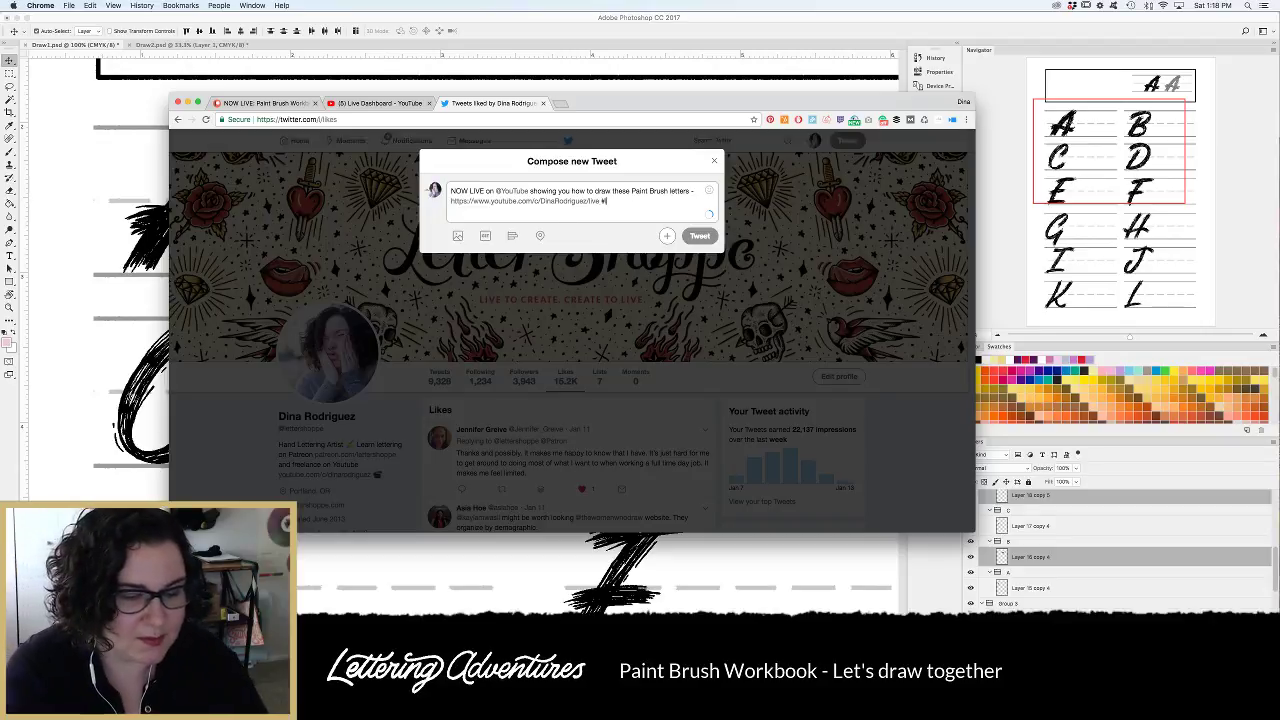
type("ettering")
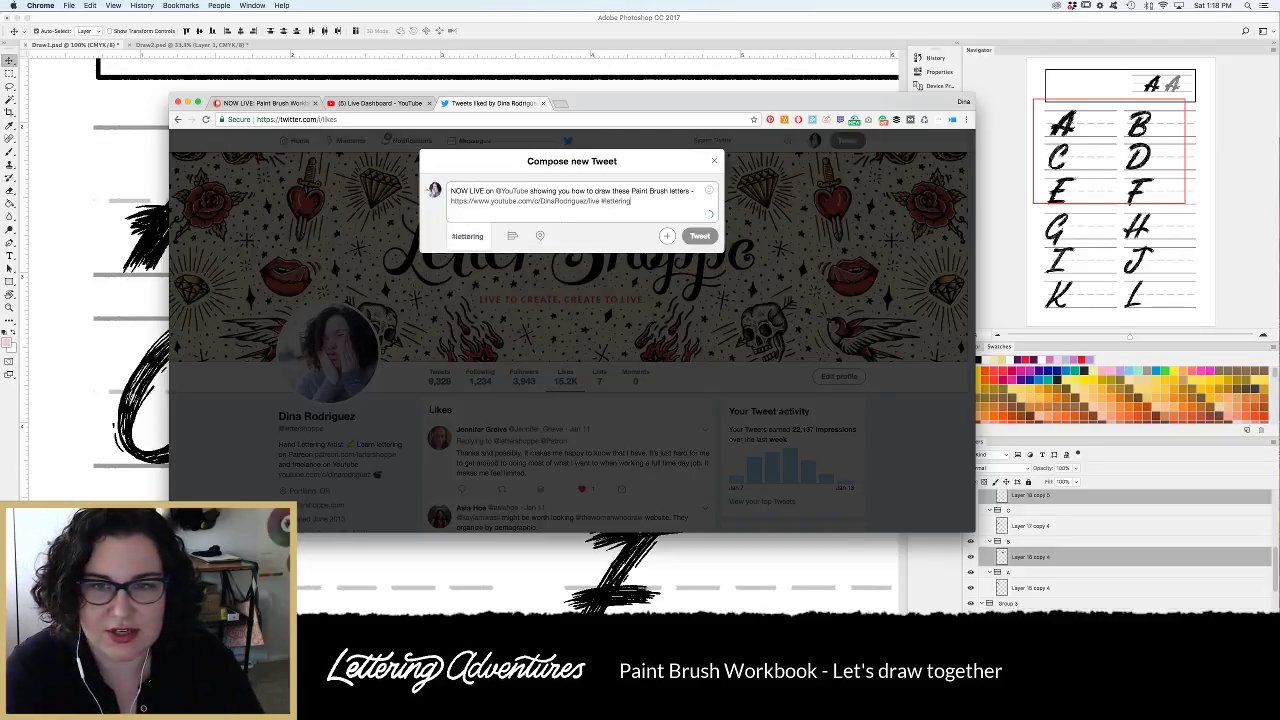
left_click(591, 244)
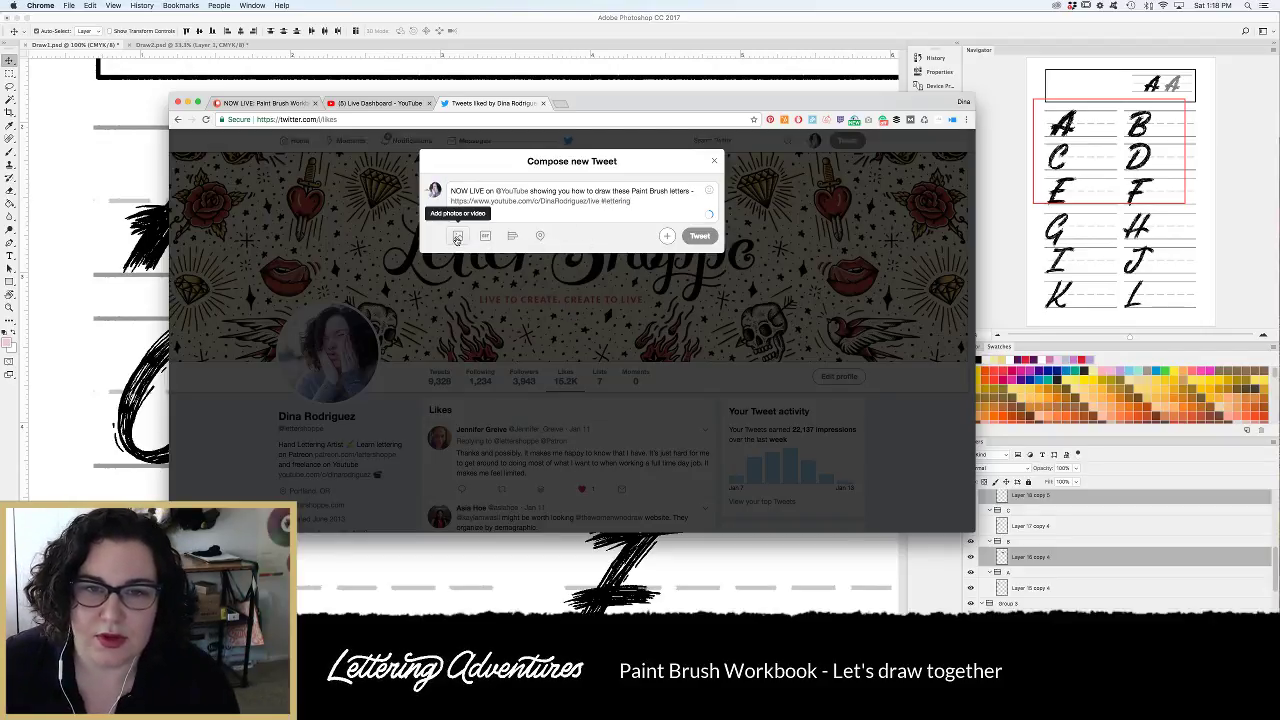
Attach the Desktop image "Screen Shot 2018-01-13 at 1.04.03 PM" to the tweet, post it and minimize the browser.
left_click(457, 237)
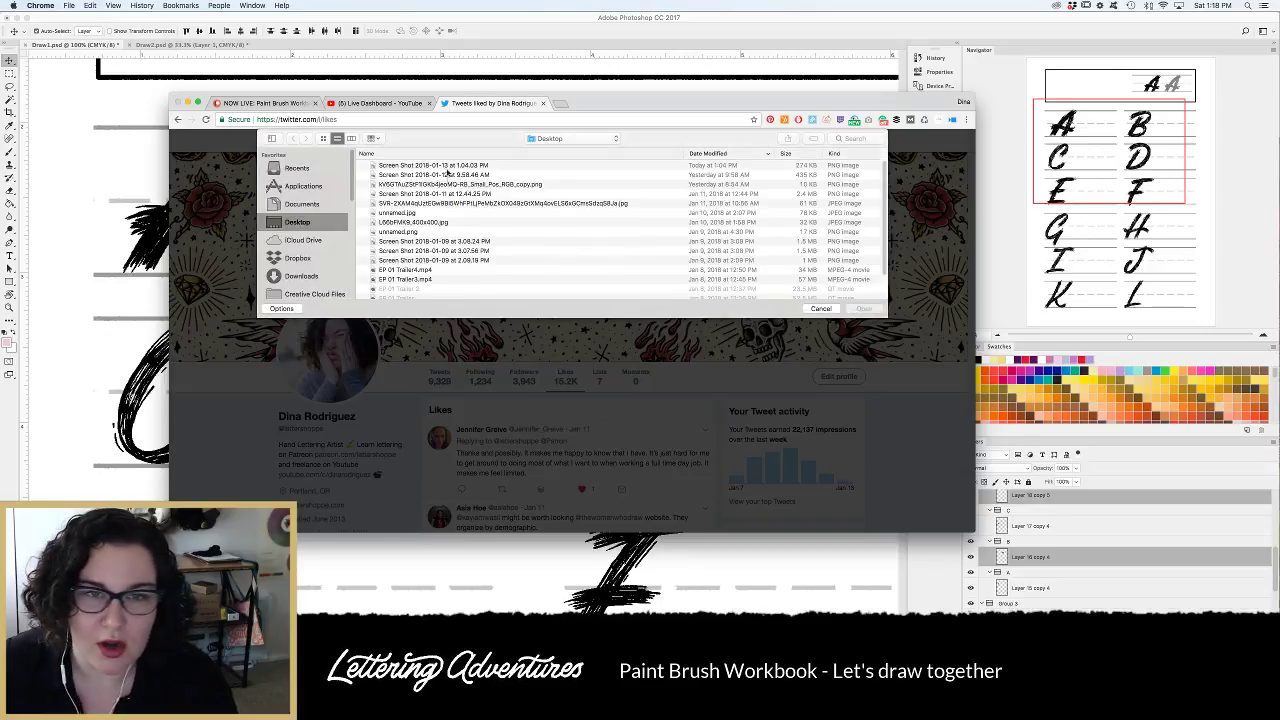
left_click(447, 166)
key("space")
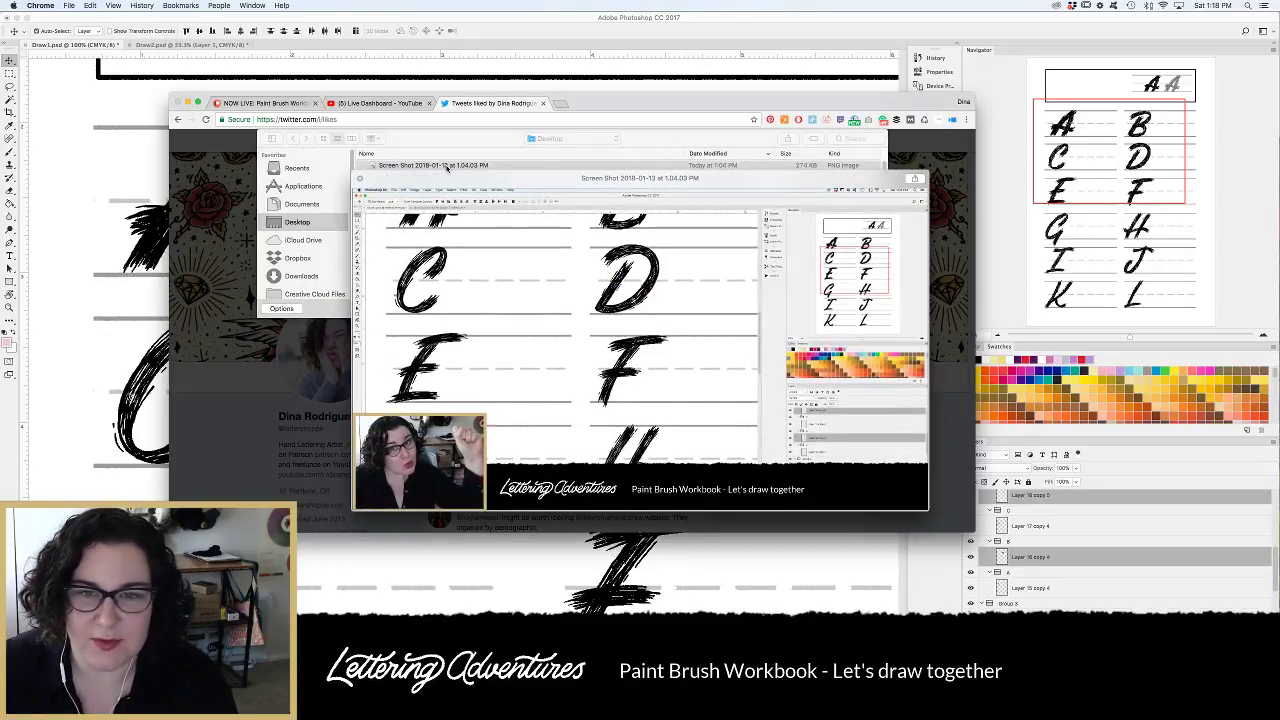
key("space")
key("Return")
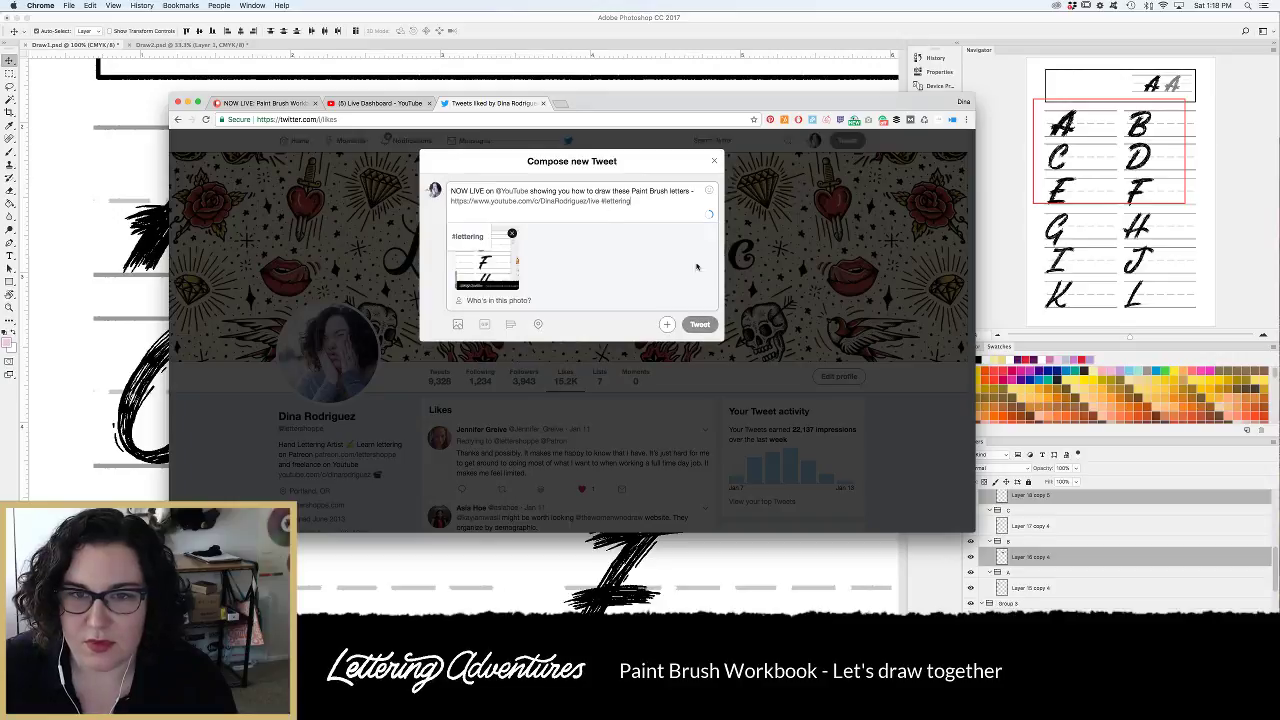
left_click(699, 324)
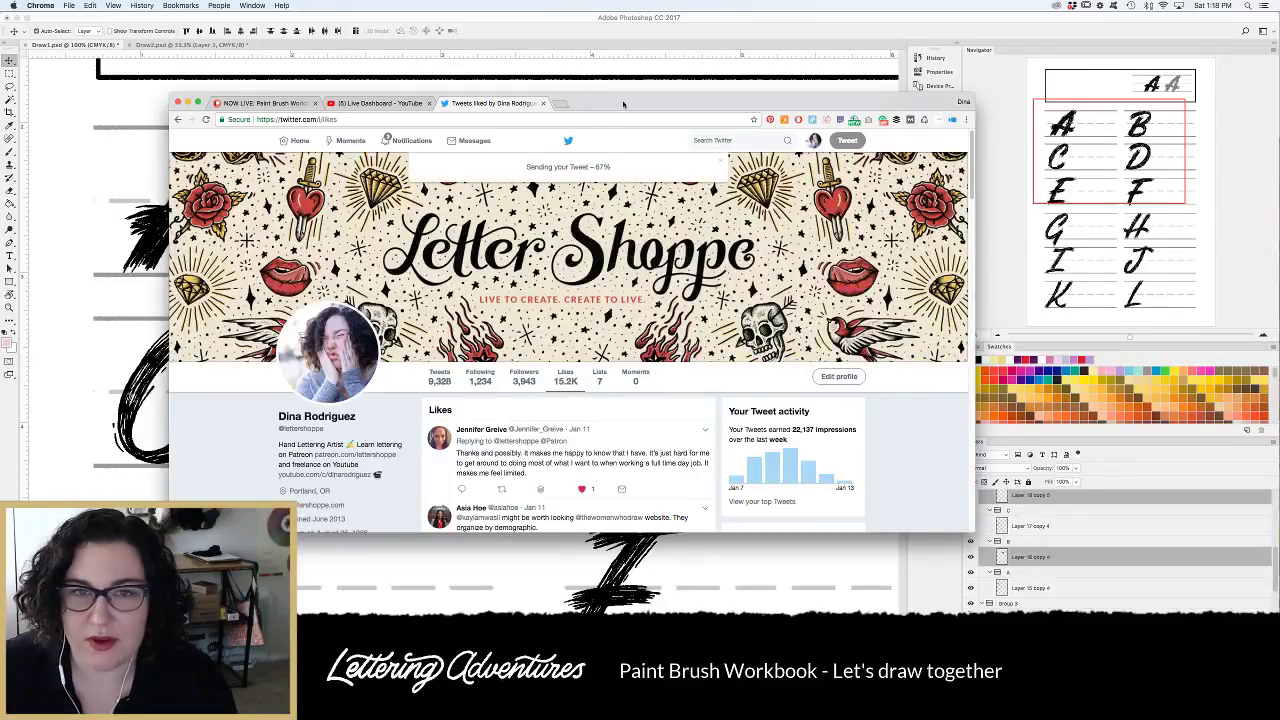
key("super+m")
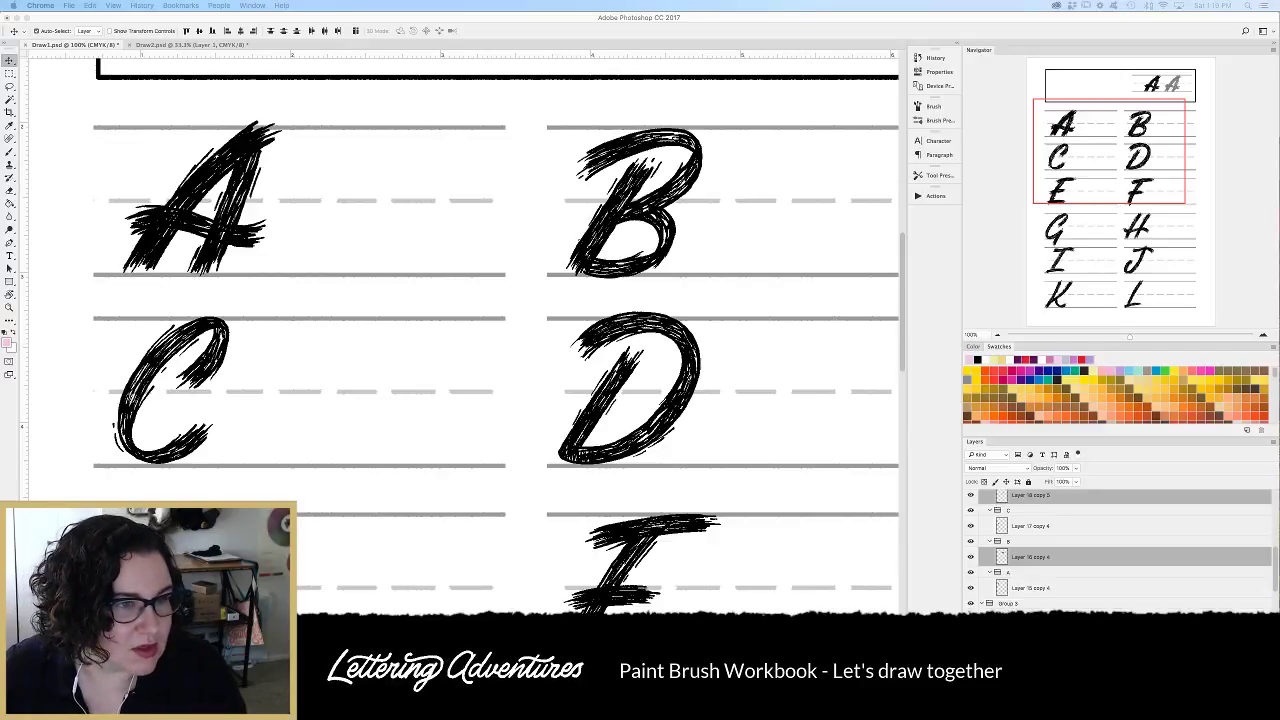
Select the Alpahbet layer group in Photoshop's Draw1.psd document and collapse the Alpahbet and Sample groups.
left_click(506, 157)
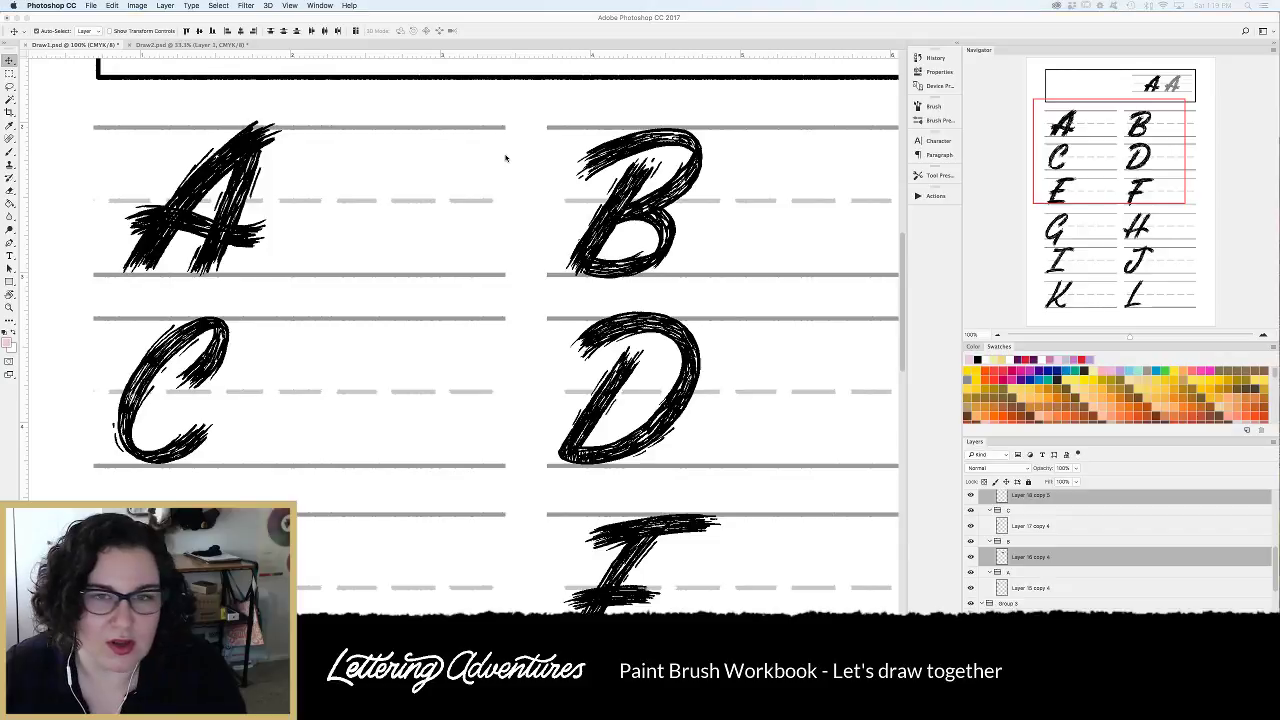
scroll(1082, 555, "up", 5)
left_click(1082, 536)
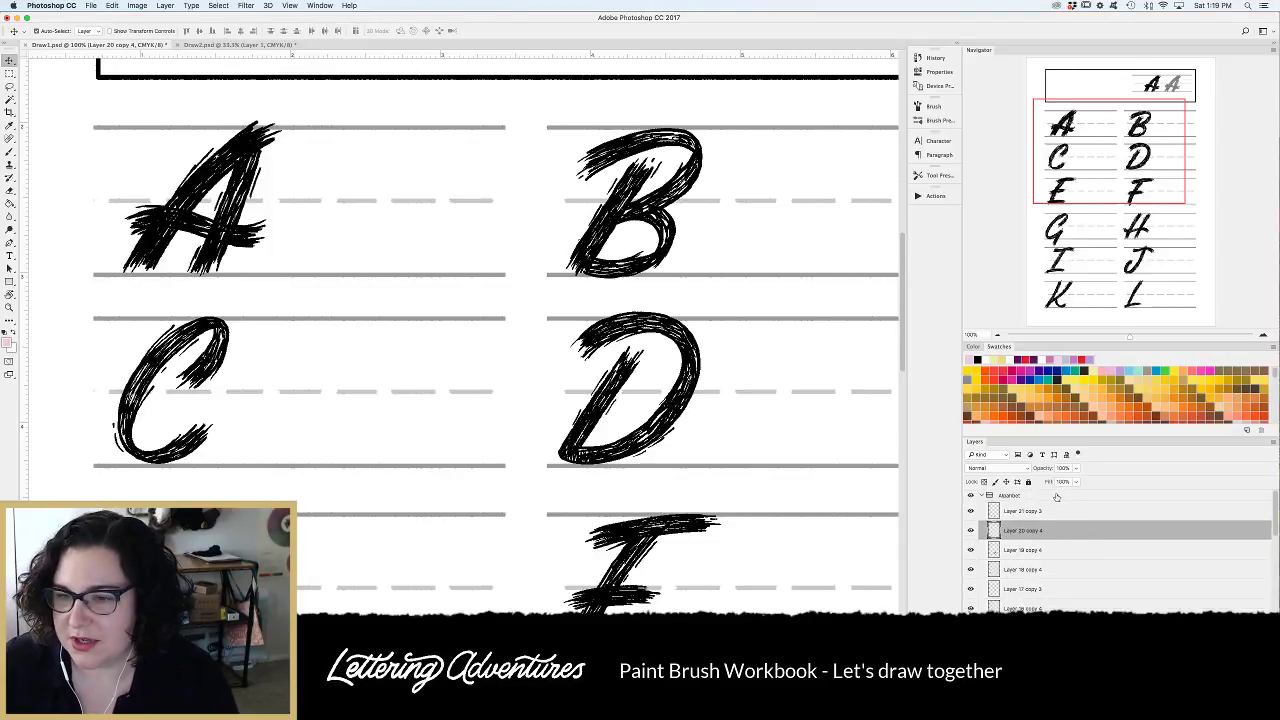
left_click(1050, 496)
left_click(982, 496)
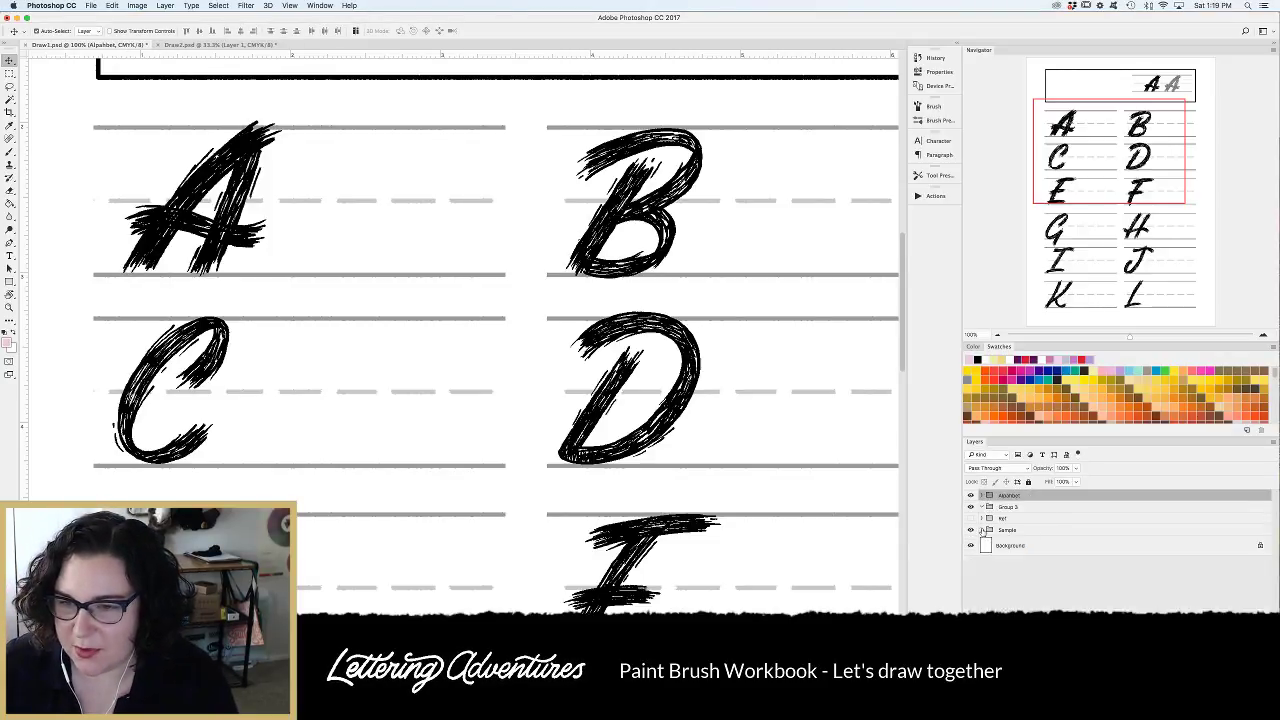
left_click(983, 530)
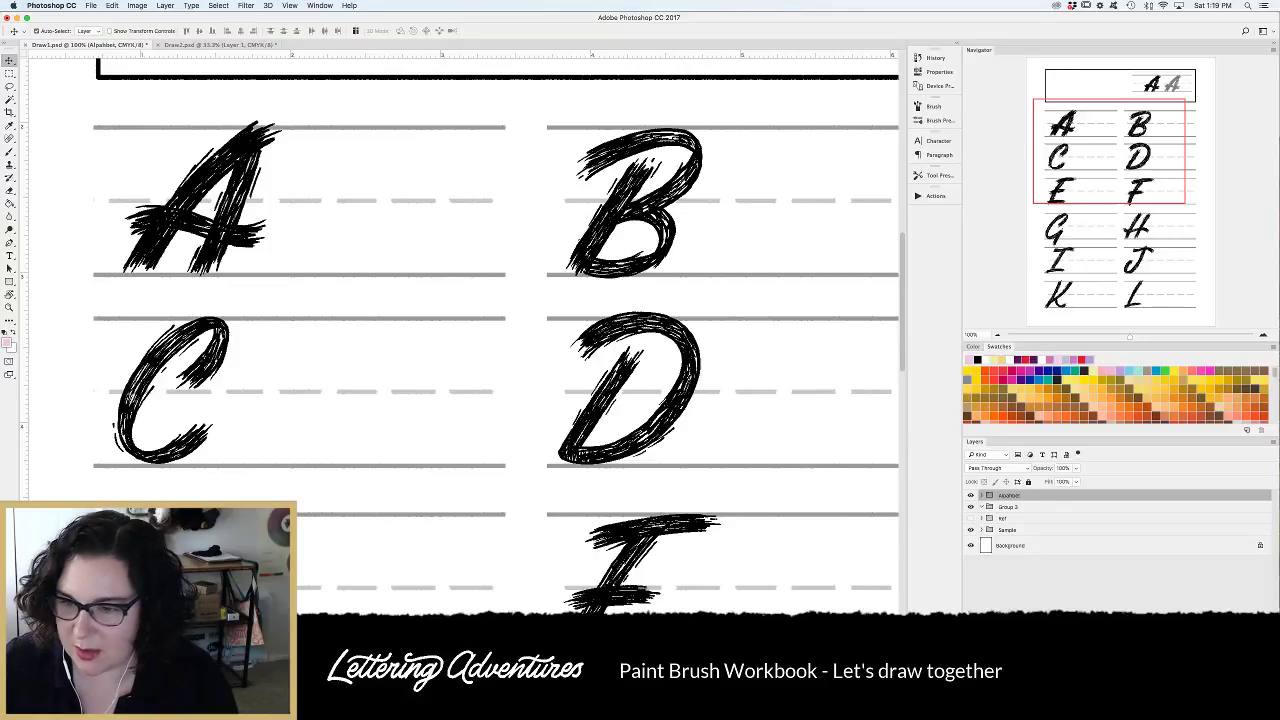
Add a new empty layer above the Alpahbet group and activate the Brush tool.
left_click(1231, 711)
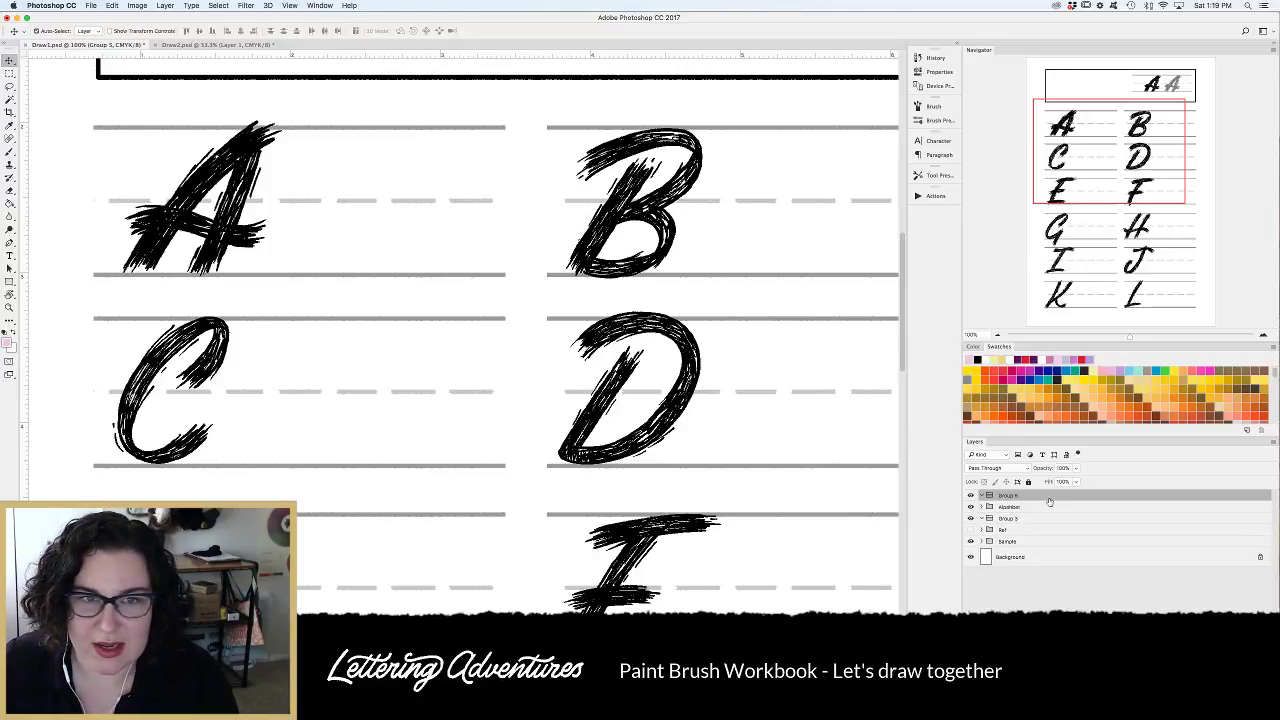
key("super+z")
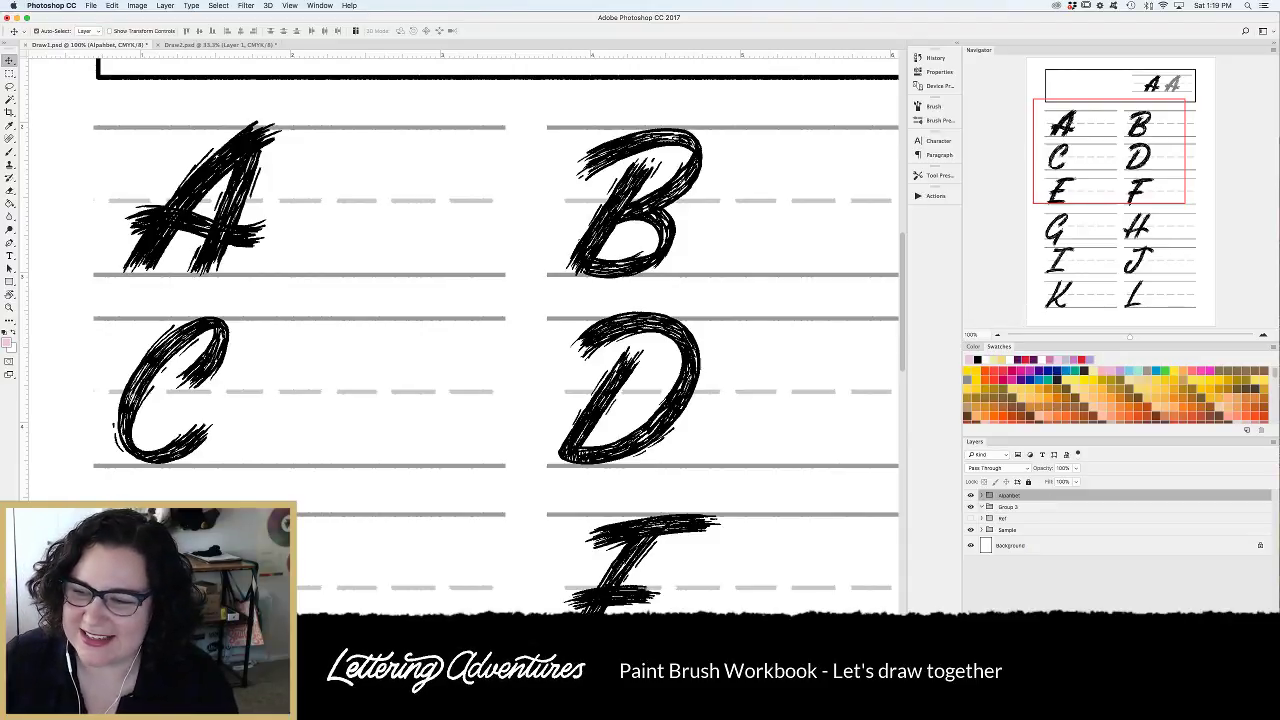
key("super+shift+alt+n")
key("b")
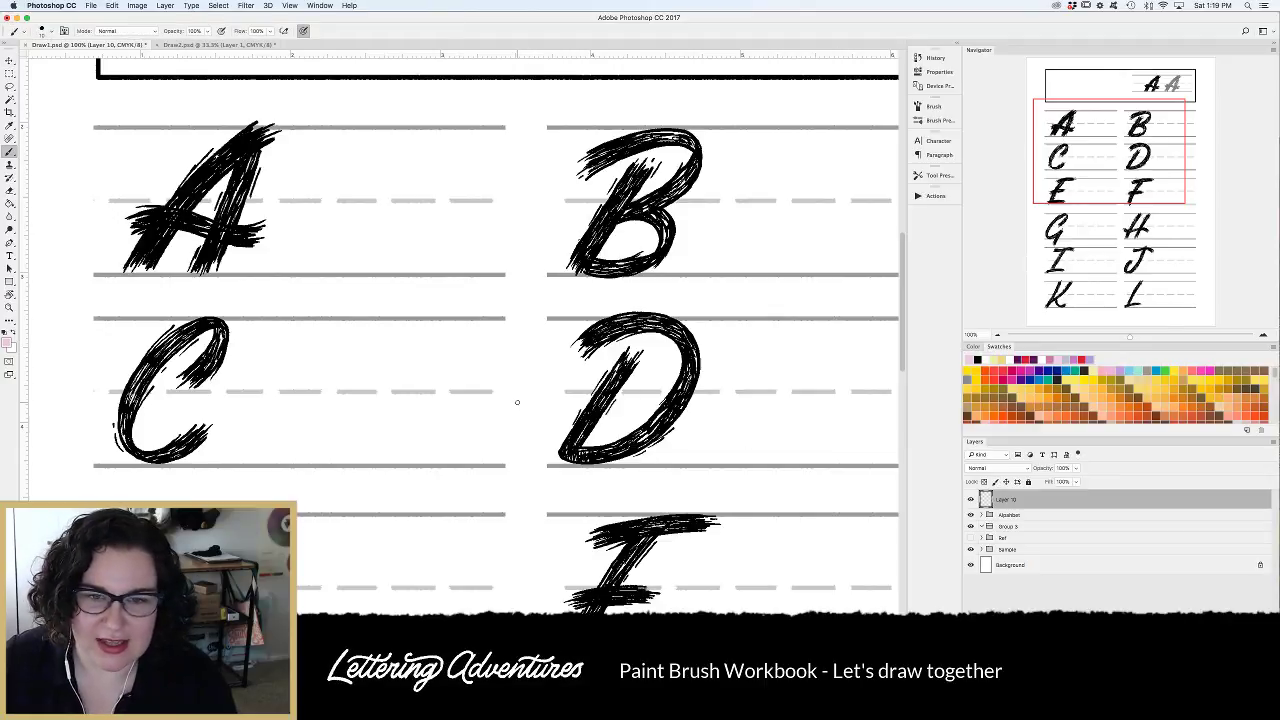
Try a light pink brush stroke on the practice lines beside the letter A.
key("super+minus")
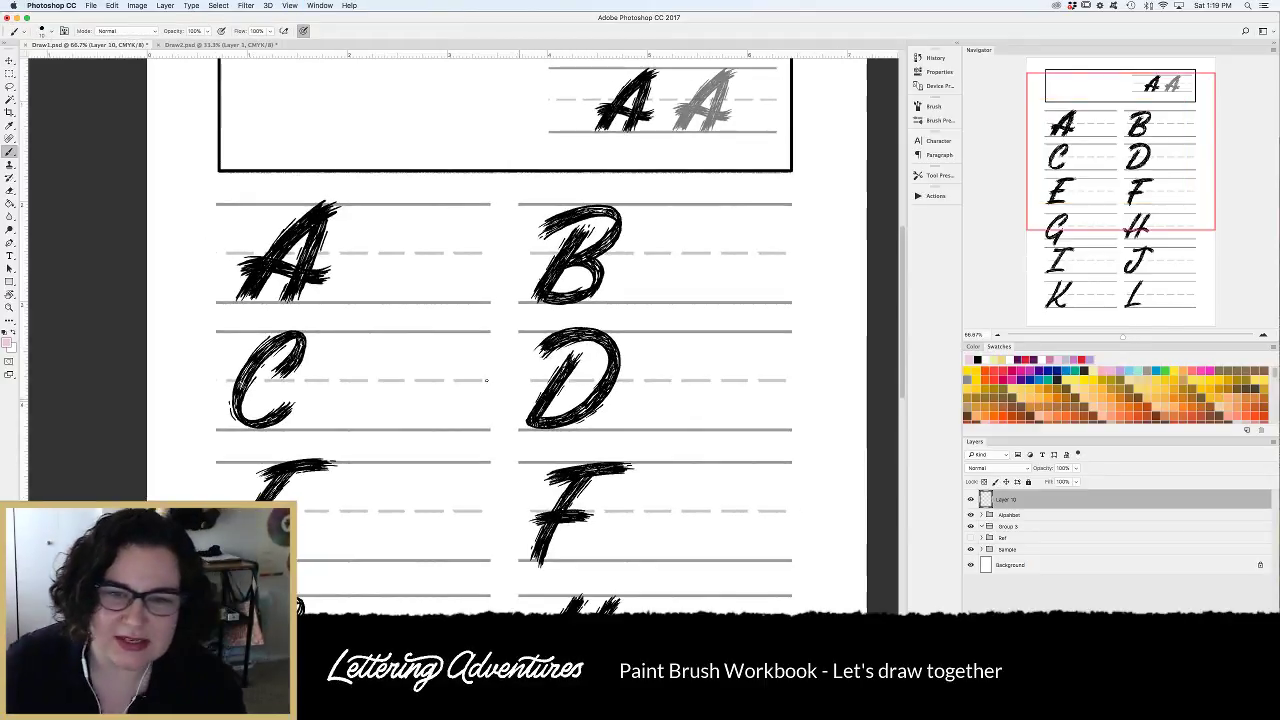
mouse_move(378, 238)
left_mouse_down()
mouse_move(457, 246)
mouse_move(455, 282)
left_mouse_up()
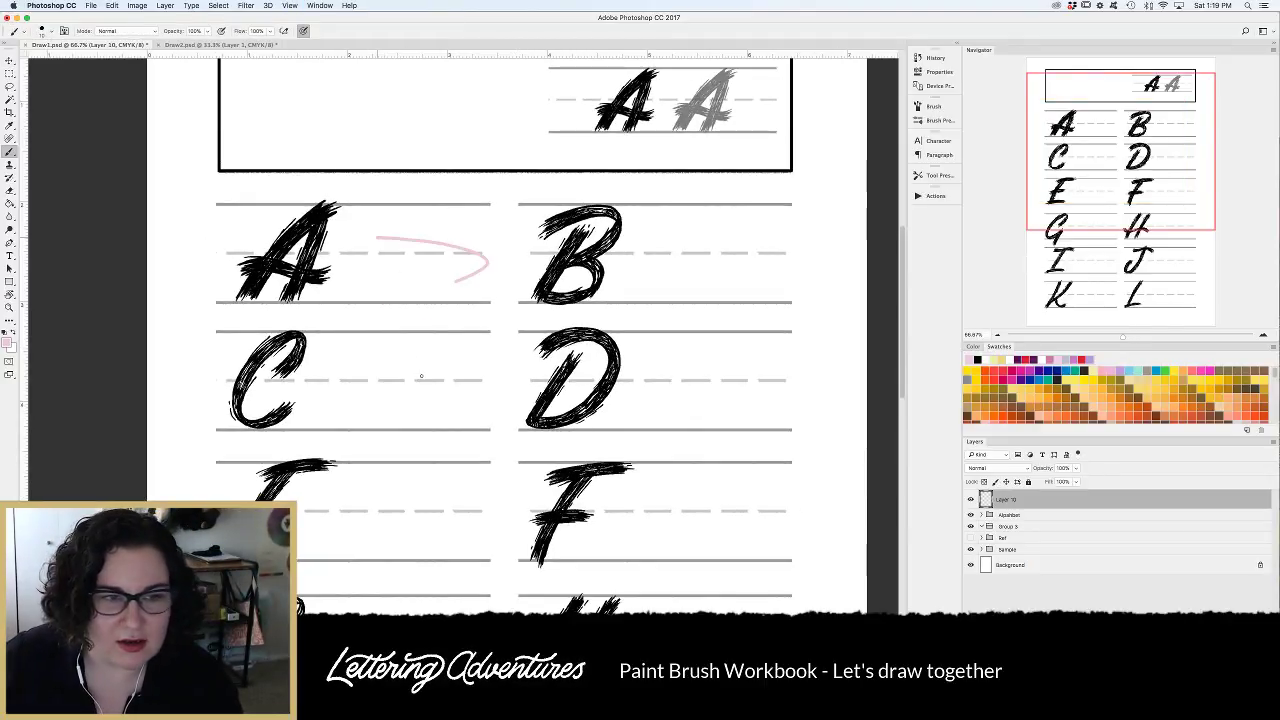
left_click_drag(421, 376, 423, 374)
key("super+z")
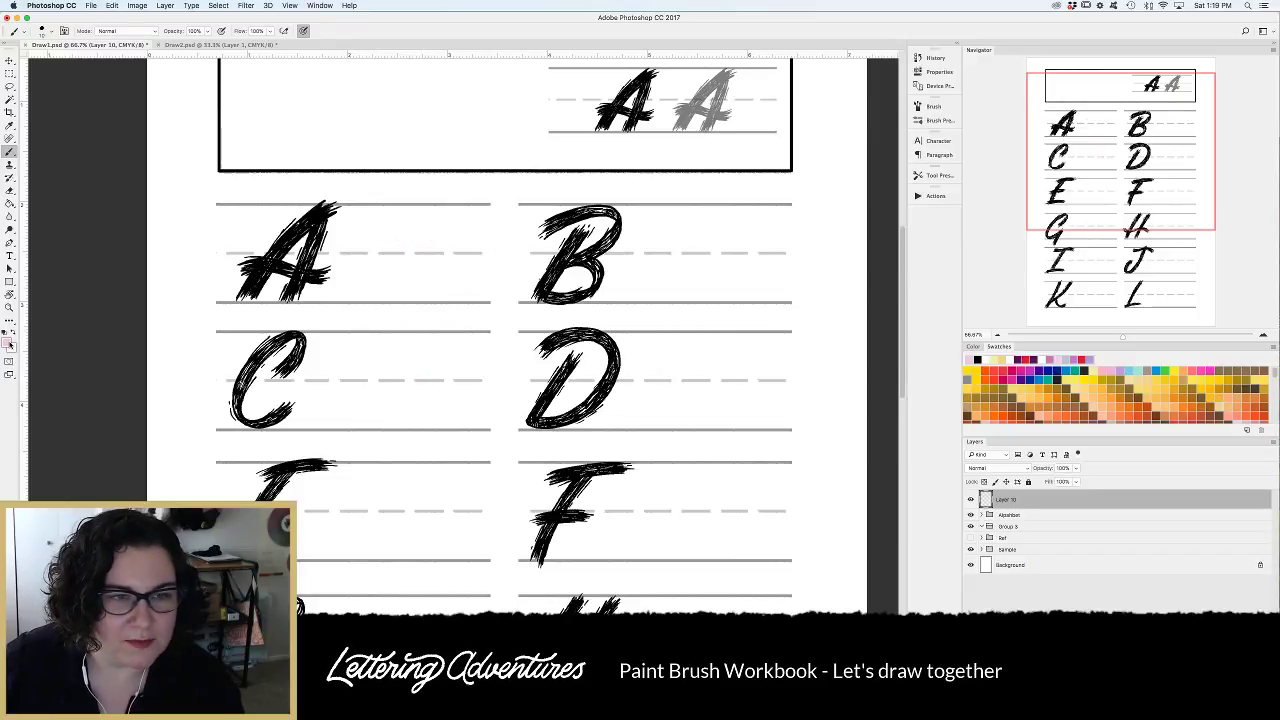
Set the foreground color to a strong pink, RGB 230, 77, 162, for drawing beside the letter A.
left_click(7, 343)
mouse_move(912, 486)
left_mouse_down()
mouse_move(852, 523)
mouse_move(855, 498)
mouse_move(923, 476)
left_mouse_up()
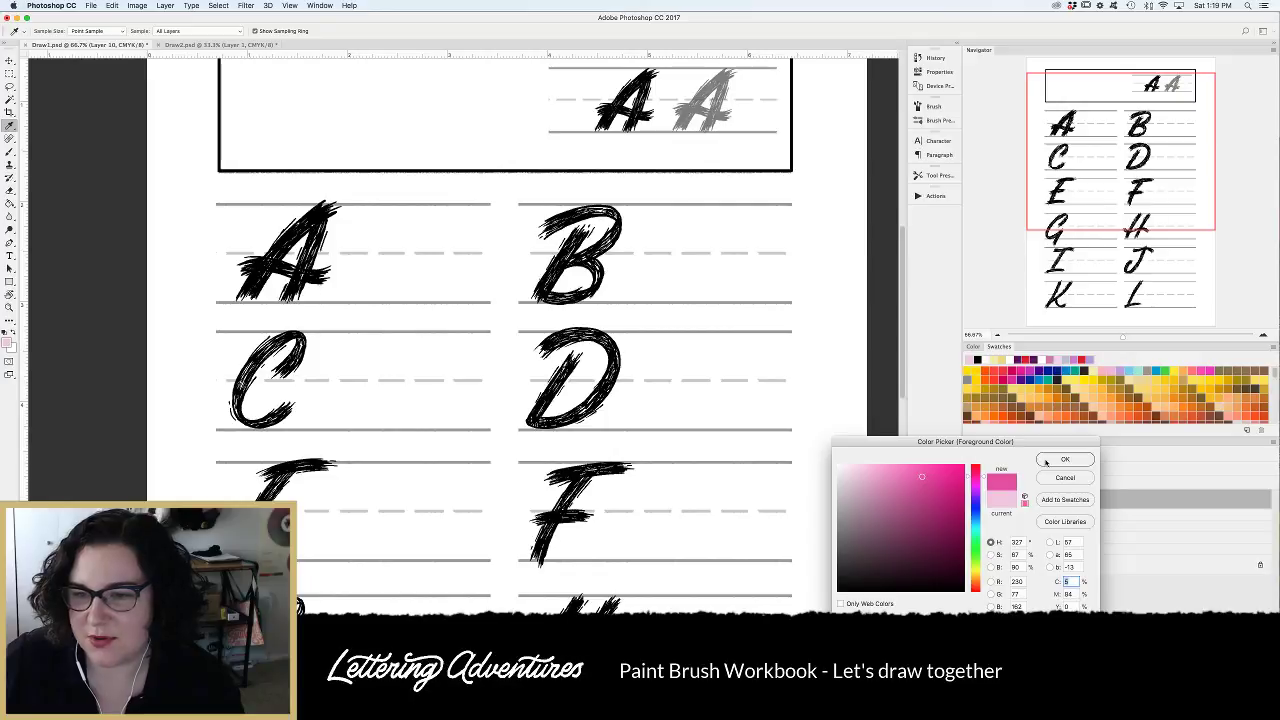
key("Return")
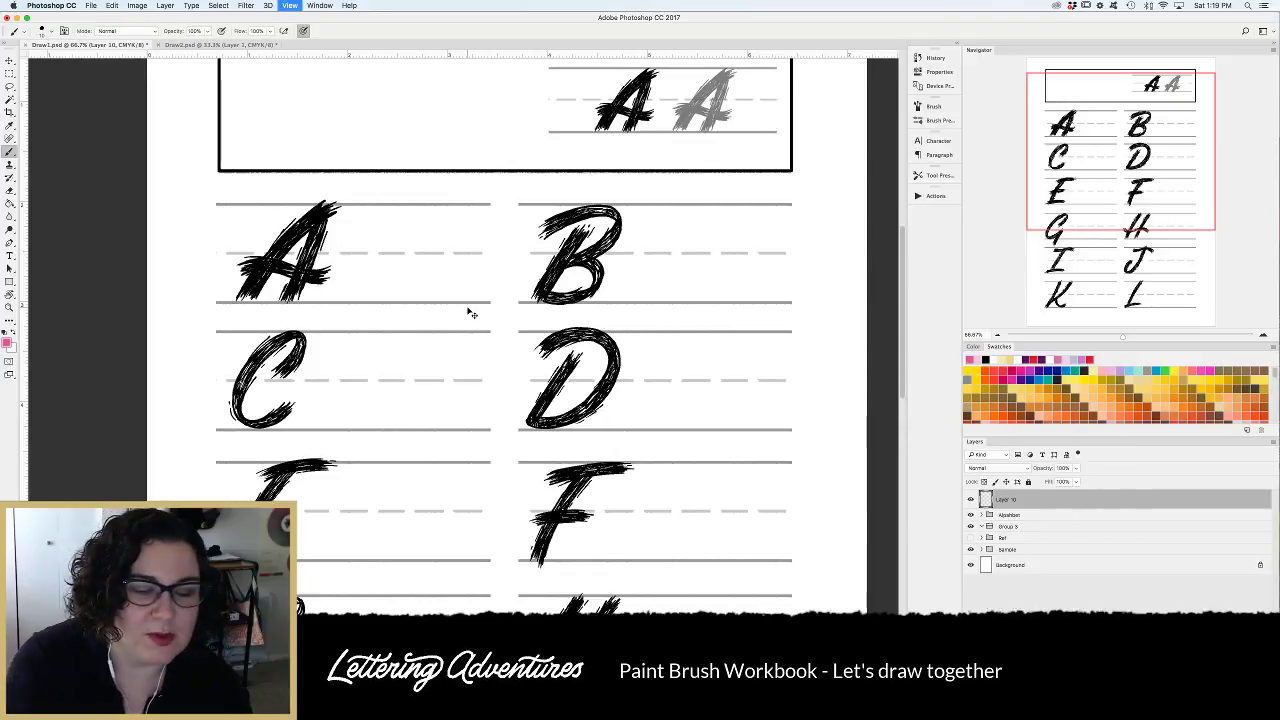
key("super+plus")
key("super+plus")
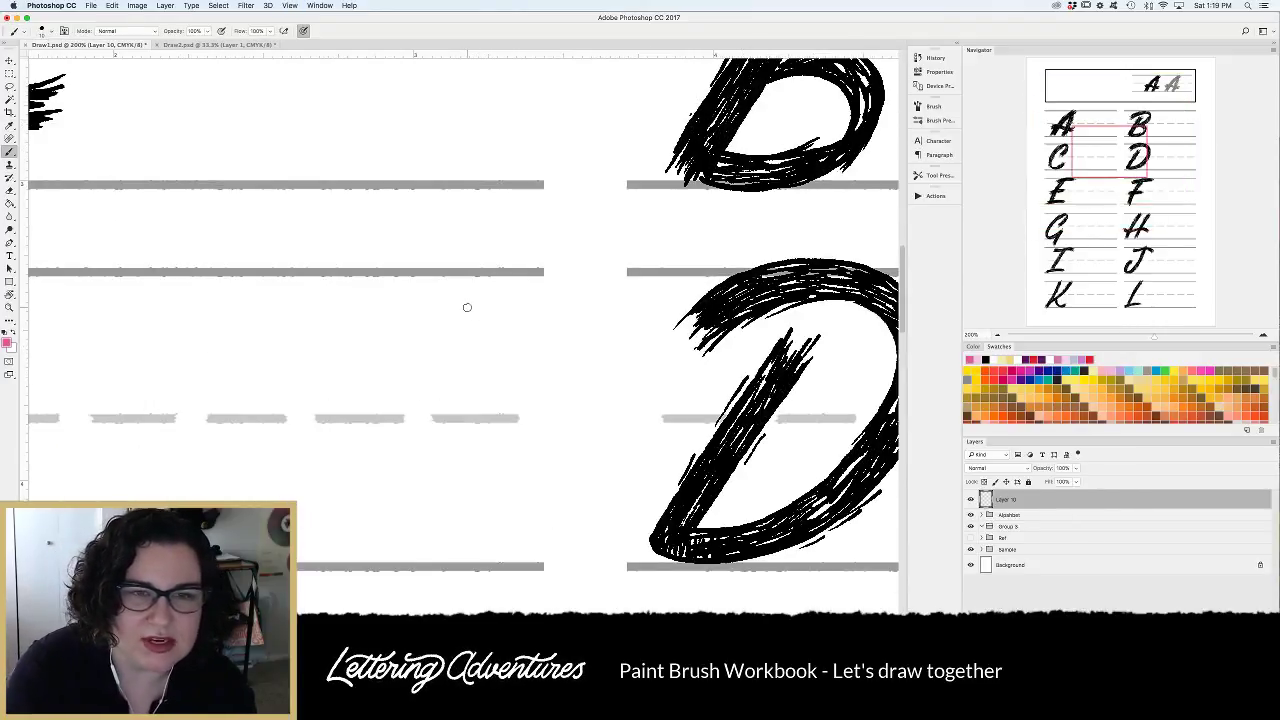
left_click_drag(323, 348, 337, 294)
left_click_drag(279, 220, 474, 420)
left_click_drag(377, 340, 509, 385)
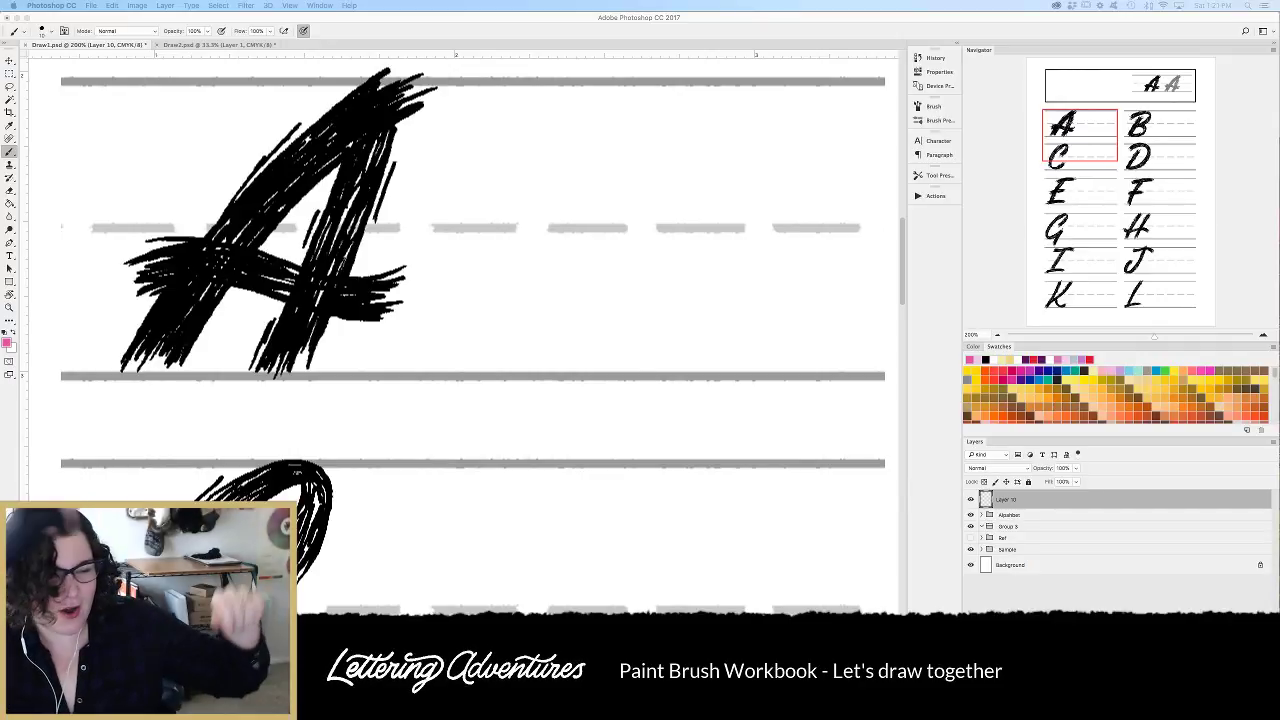
key("super+Tab")
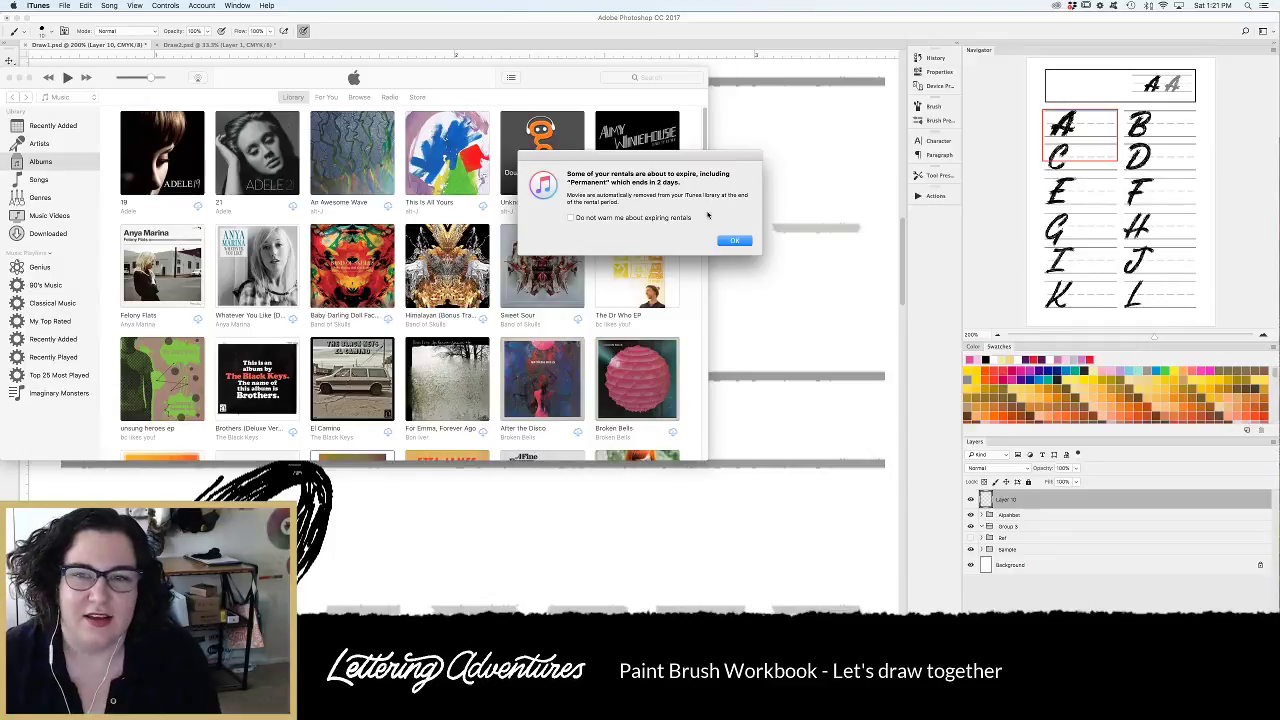
key("Return")
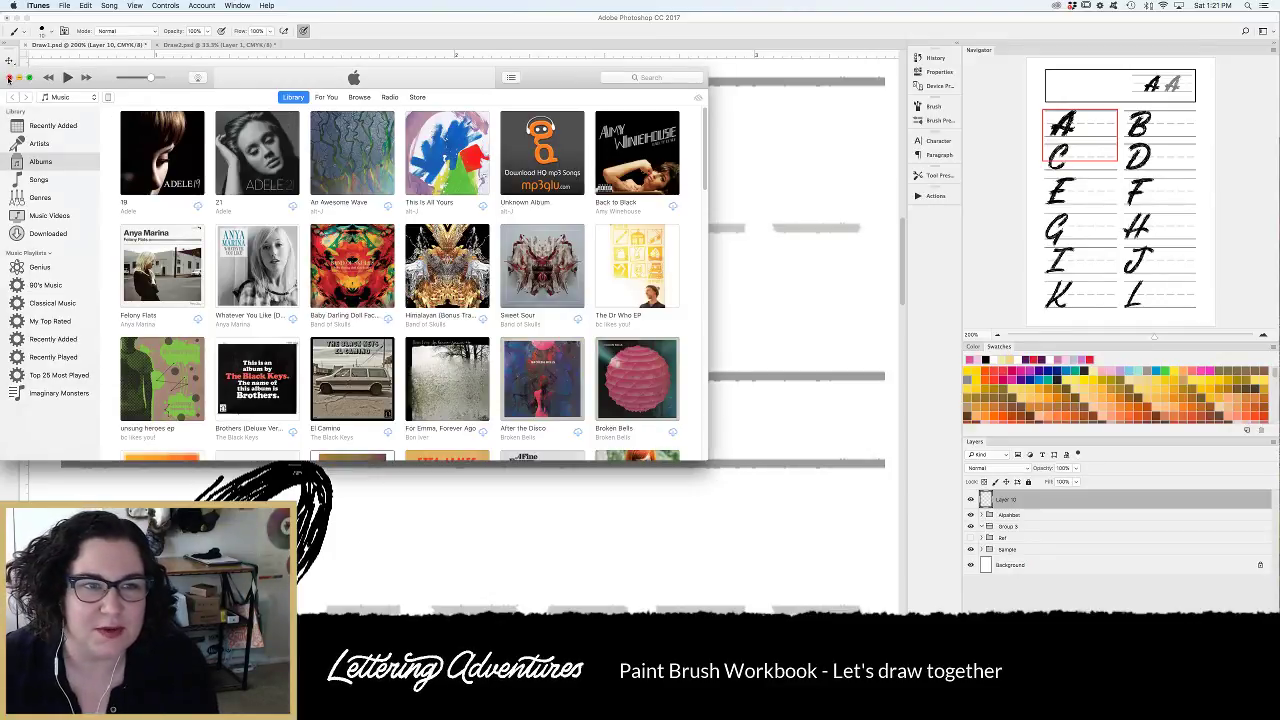
key("super+w")
right_click(1100, 700)
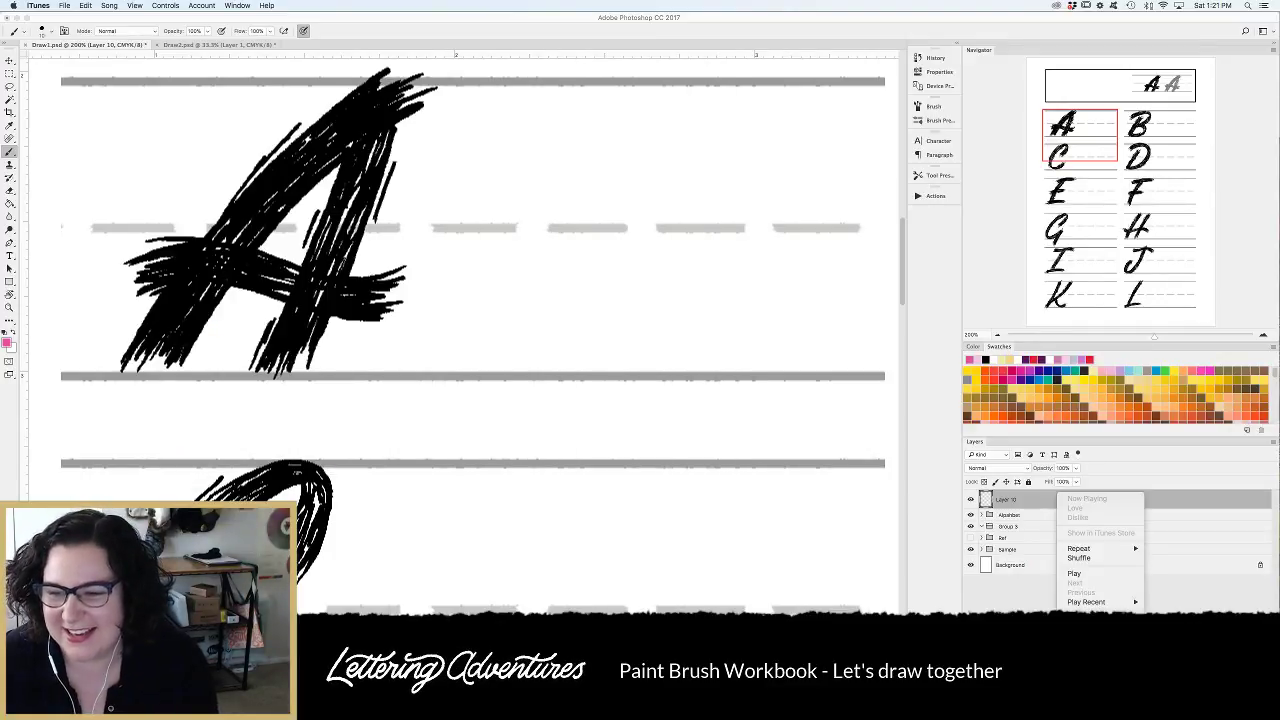
key("Escape")
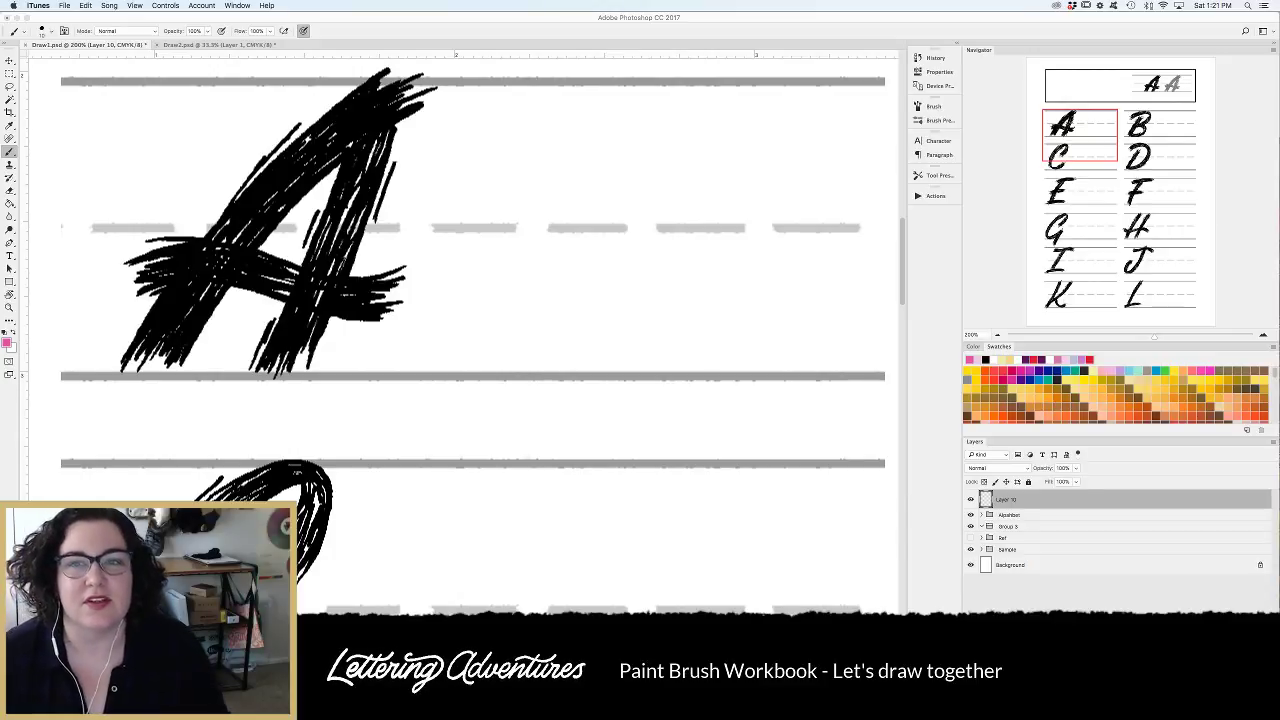
key("super+Tab")
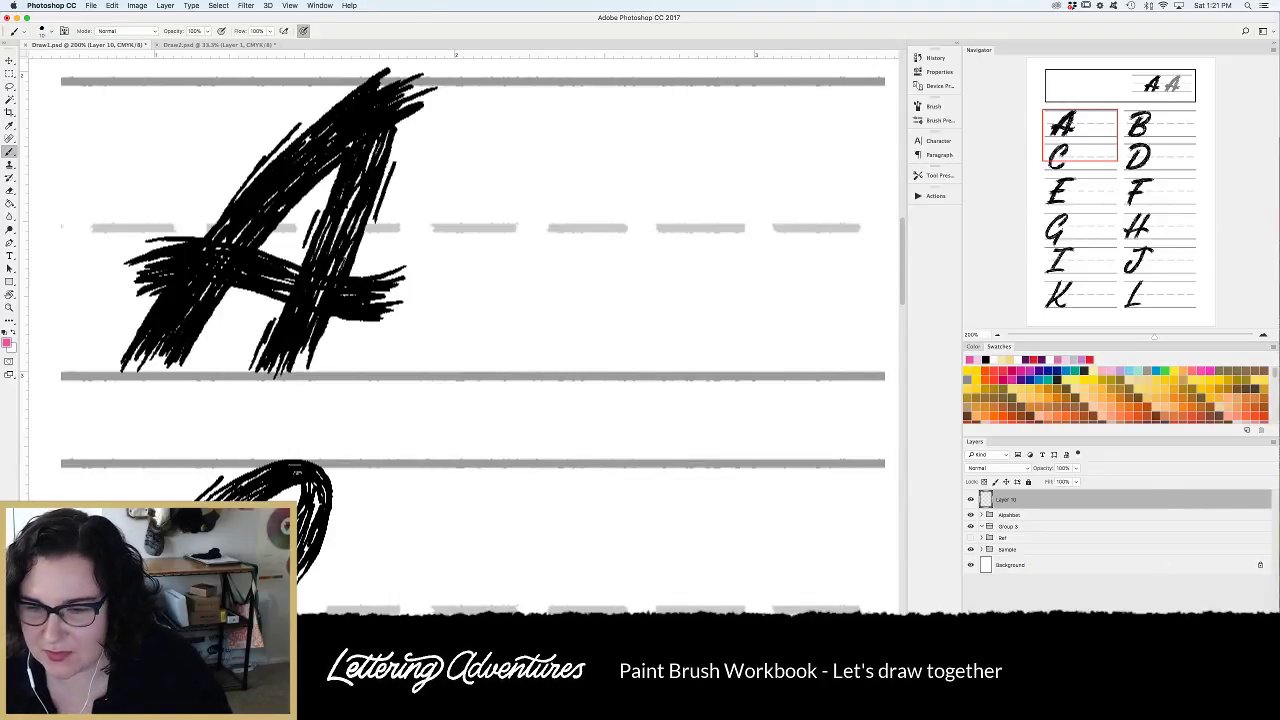
Switch to Spotify, open the Women of Illustration Playlist and copy its playlist link.
key("super+Tab")
left_click_drag(312, 73, 439, 81)
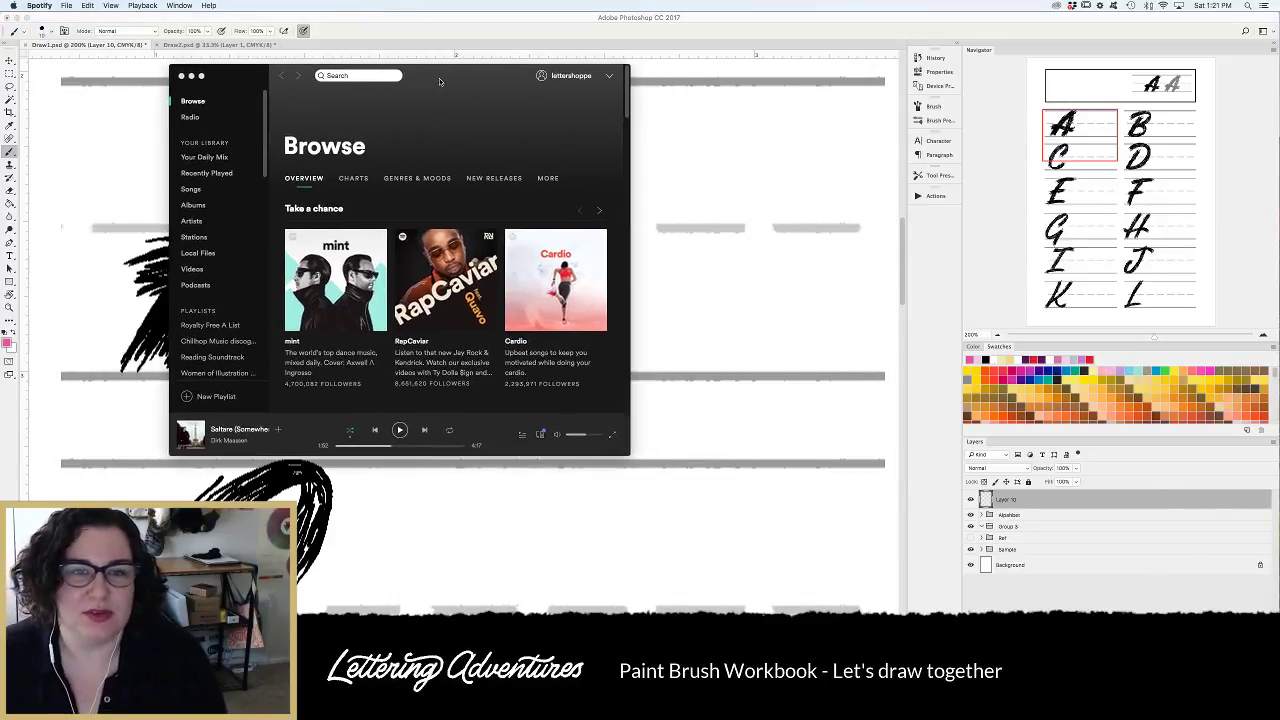
left_click_drag(267, 142, 269, 189)
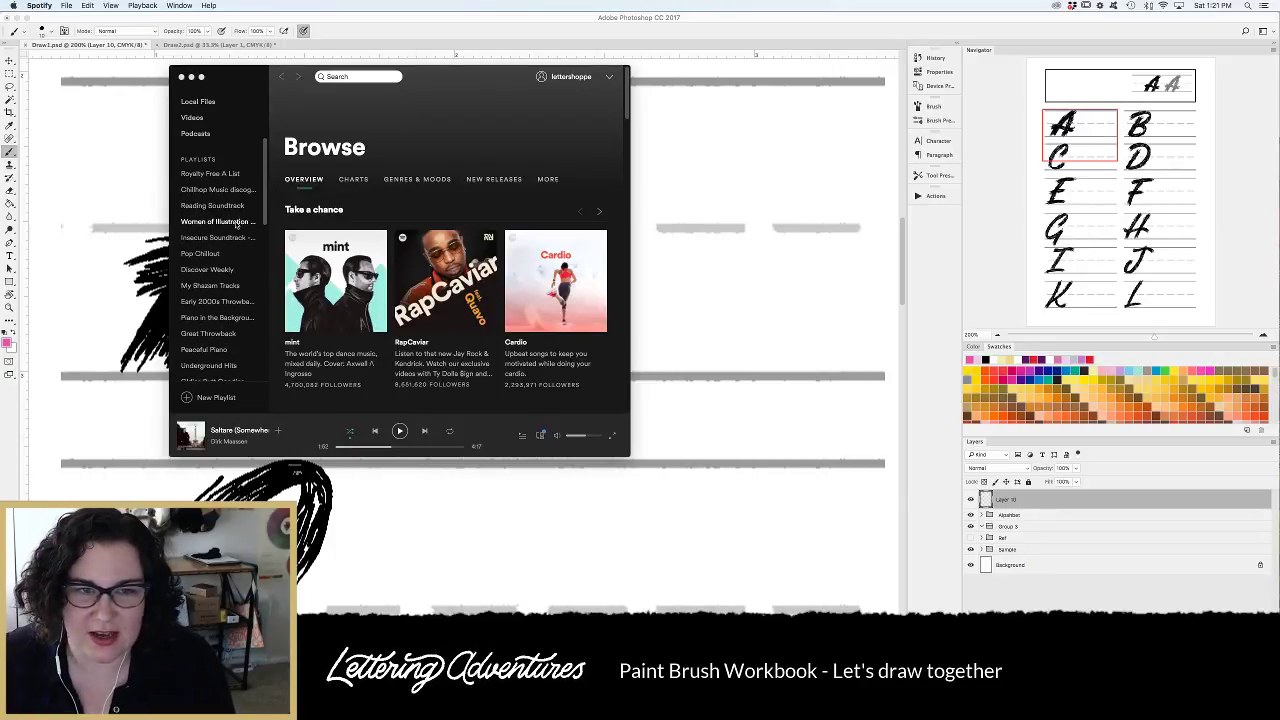
left_click(236, 222)
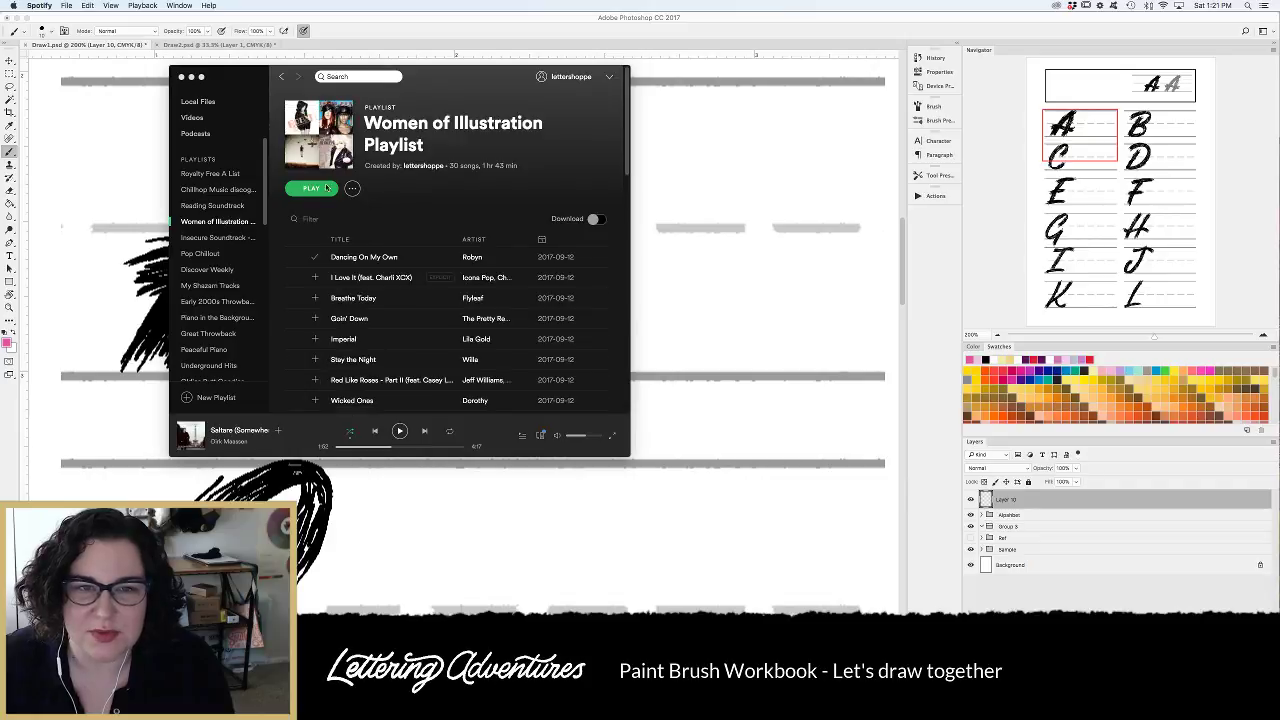
left_click(352, 188)
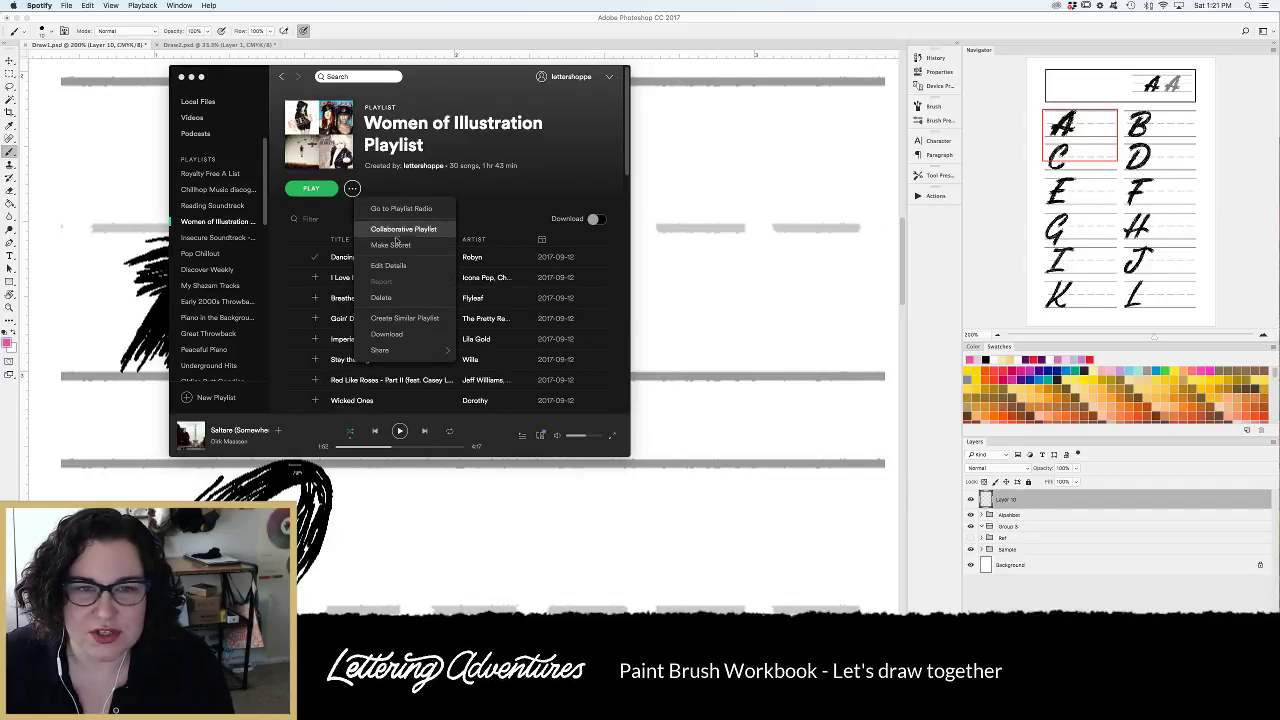
mouse_move(402, 350)
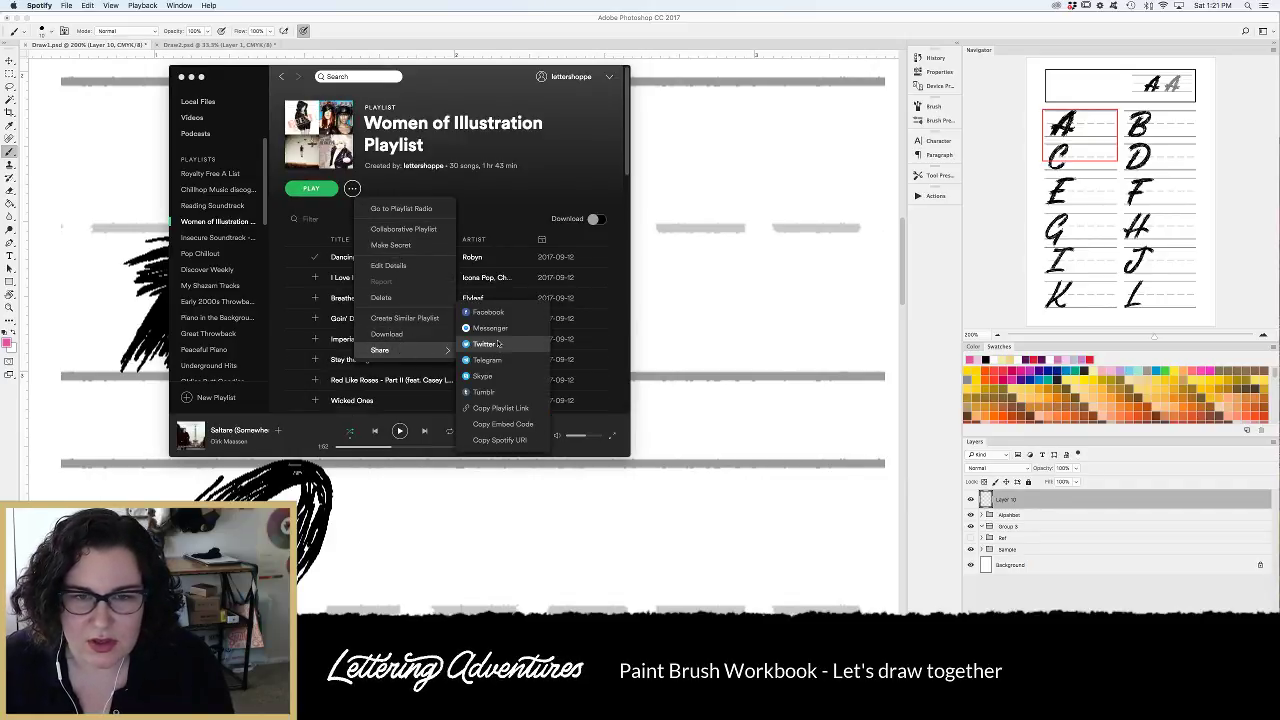
left_click(501, 410)
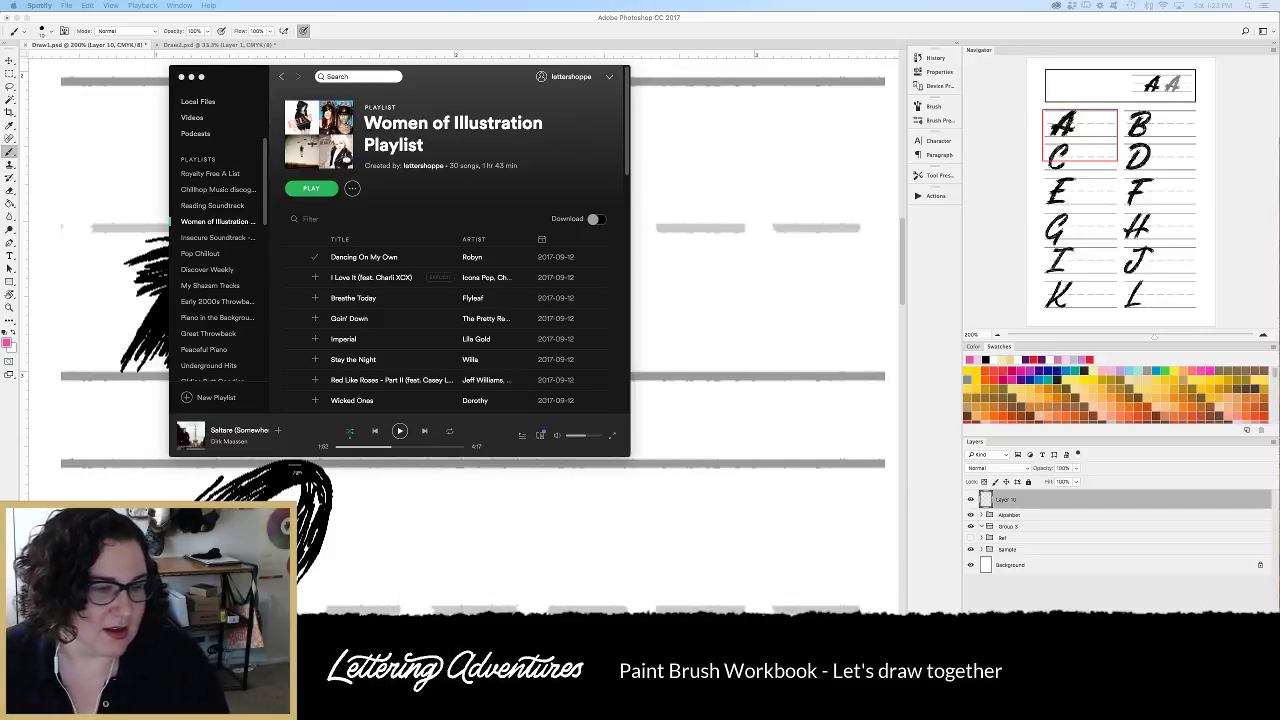
Move the Spotify window aside and return to the Draw1.psd canvas in Photoshop.
left_click(440, 90)
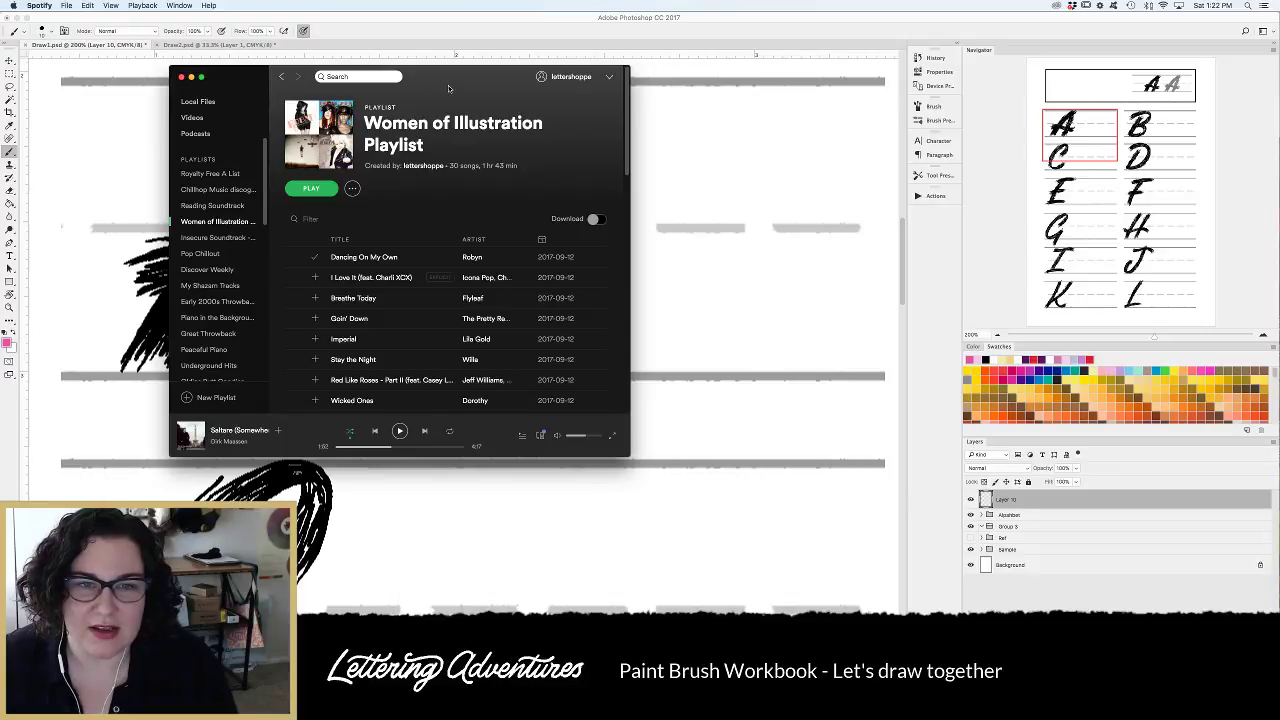
left_click_drag(448, 88, 449, 92)
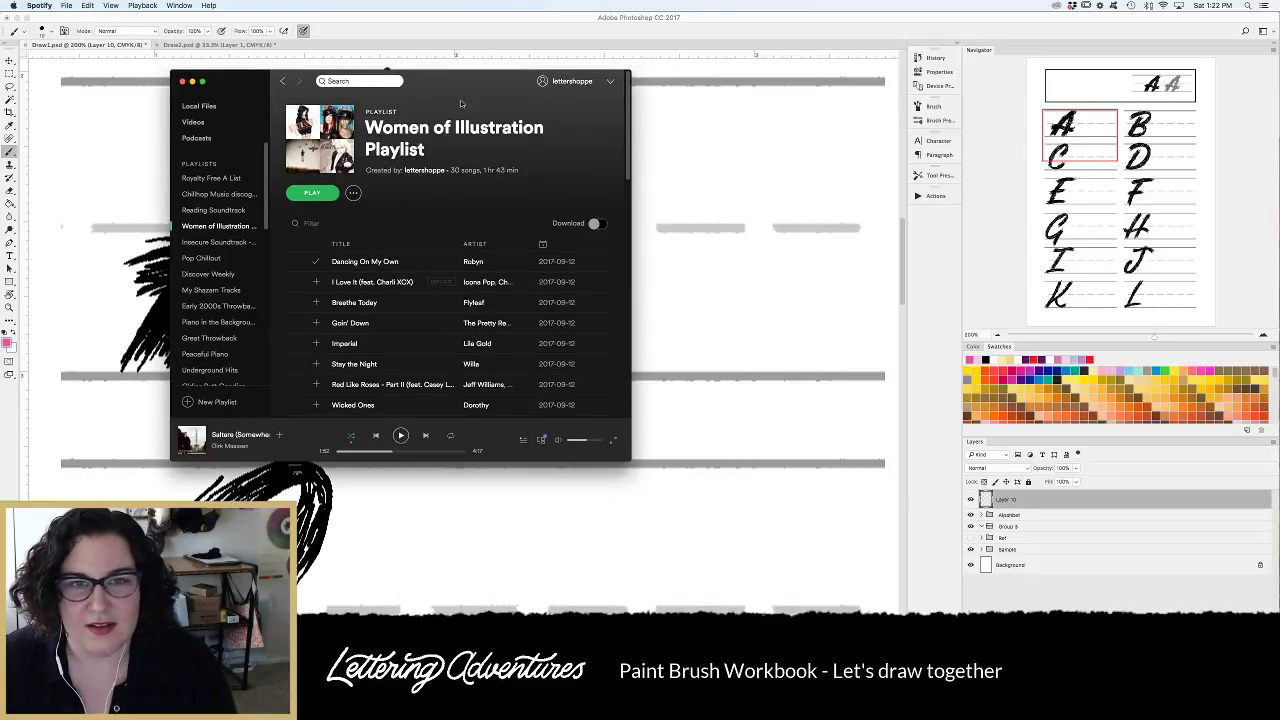
left_click_drag(440, 86, 524, 78)
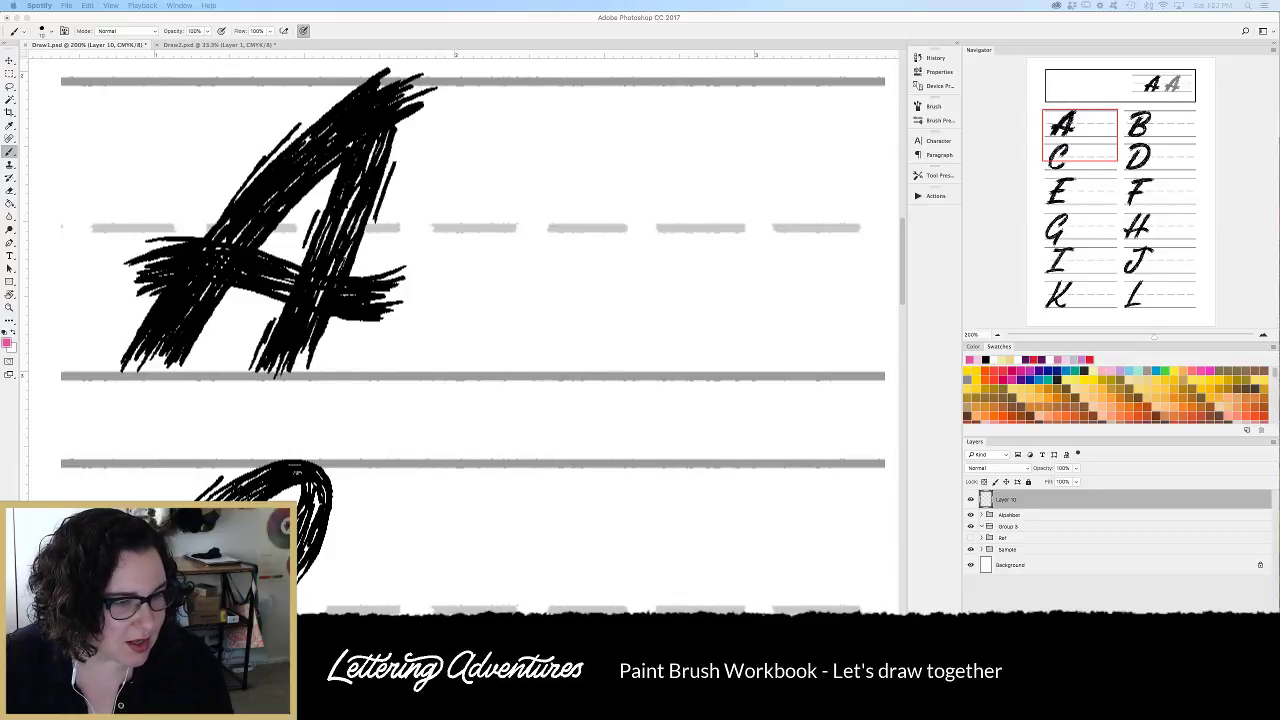
left_click(490, 246)
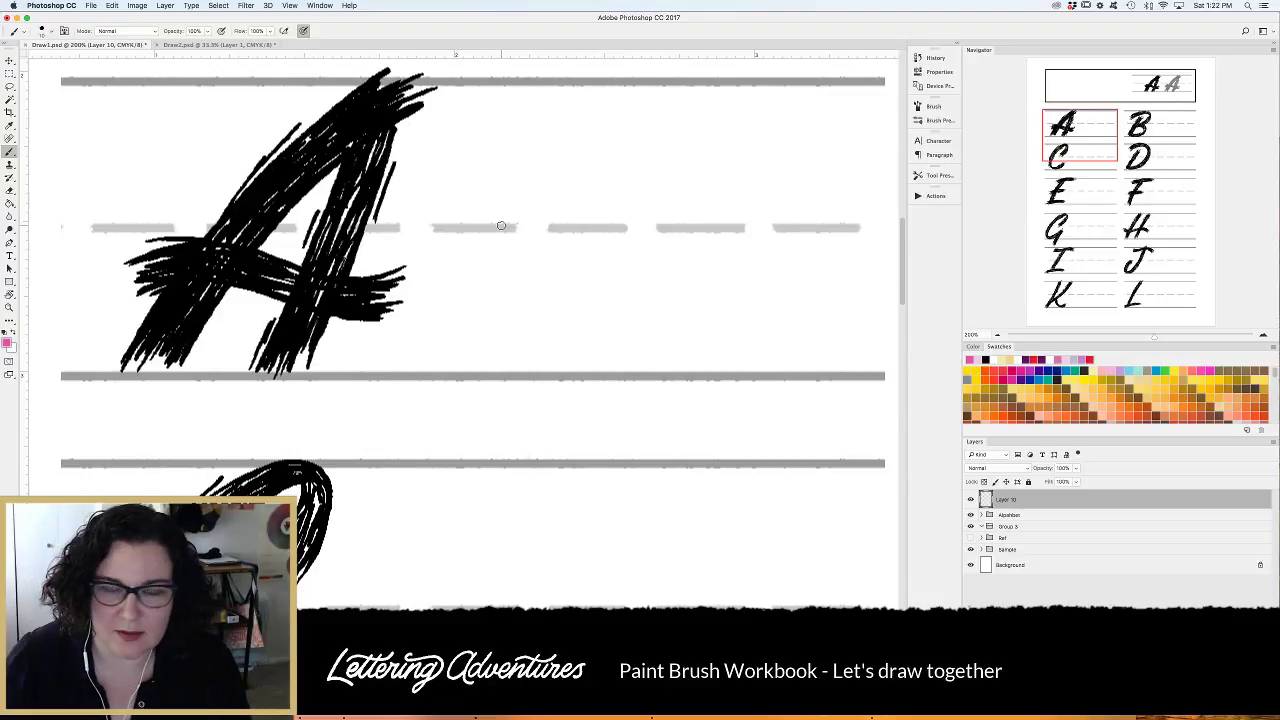
Draw a single-line pink A with a wavy crossbar on the practice lines beside the black A.
scroll(501, 225, "up", 2)
scroll(501, 225, "left", 3)
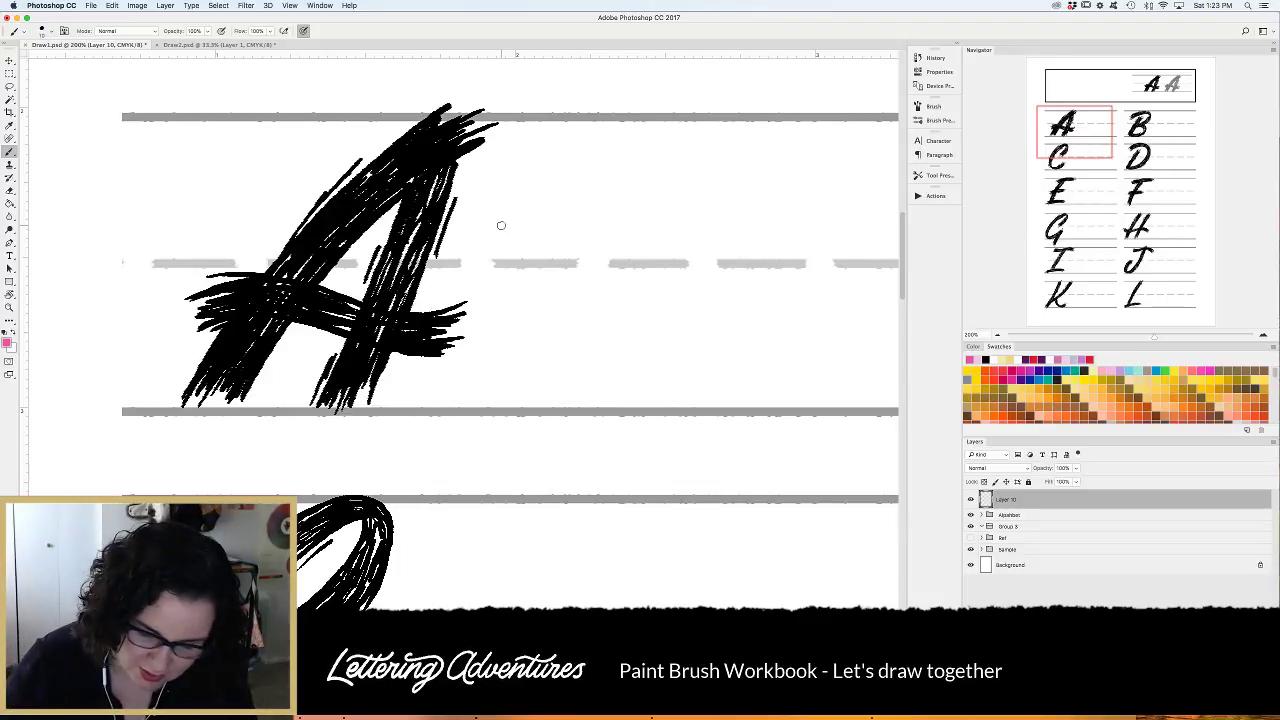
mouse_move(718, 113)
left_mouse_down()
mouse_move(549, 314)
mouse_move(523, 408)
left_mouse_up()
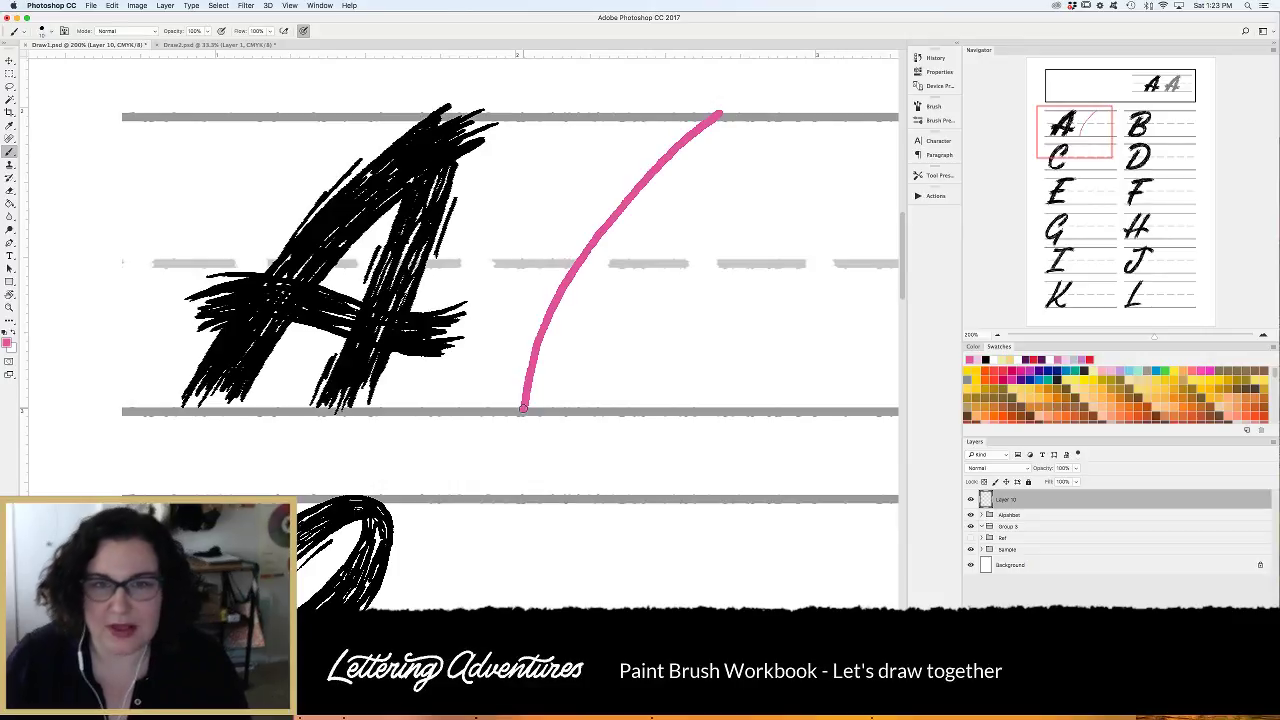
key("super+z")
mouse_move(697, 114)
left_mouse_down()
mouse_move(564, 290)
mouse_move(536, 407)
left_mouse_up()
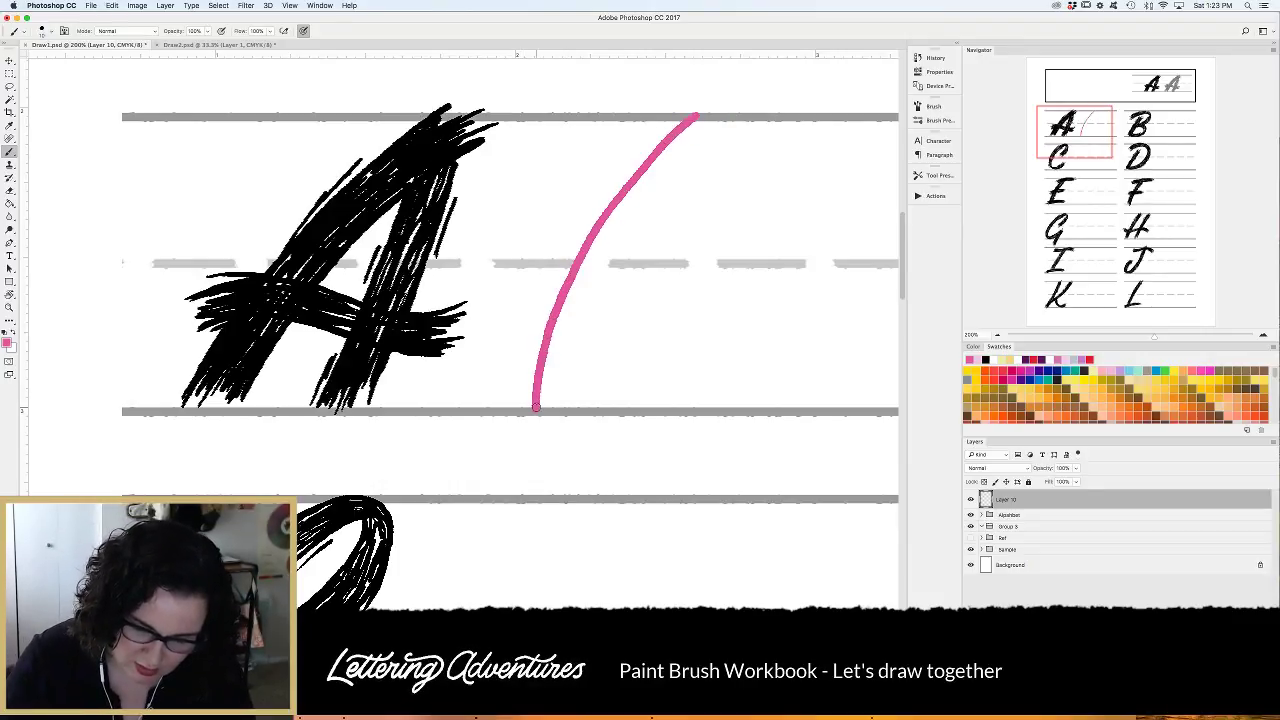
left_click_drag(692, 118, 657, 418)
mouse_move(503, 306)
left_mouse_down()
mouse_move(527, 289)
mouse_move(741, 302)
left_mouse_up()
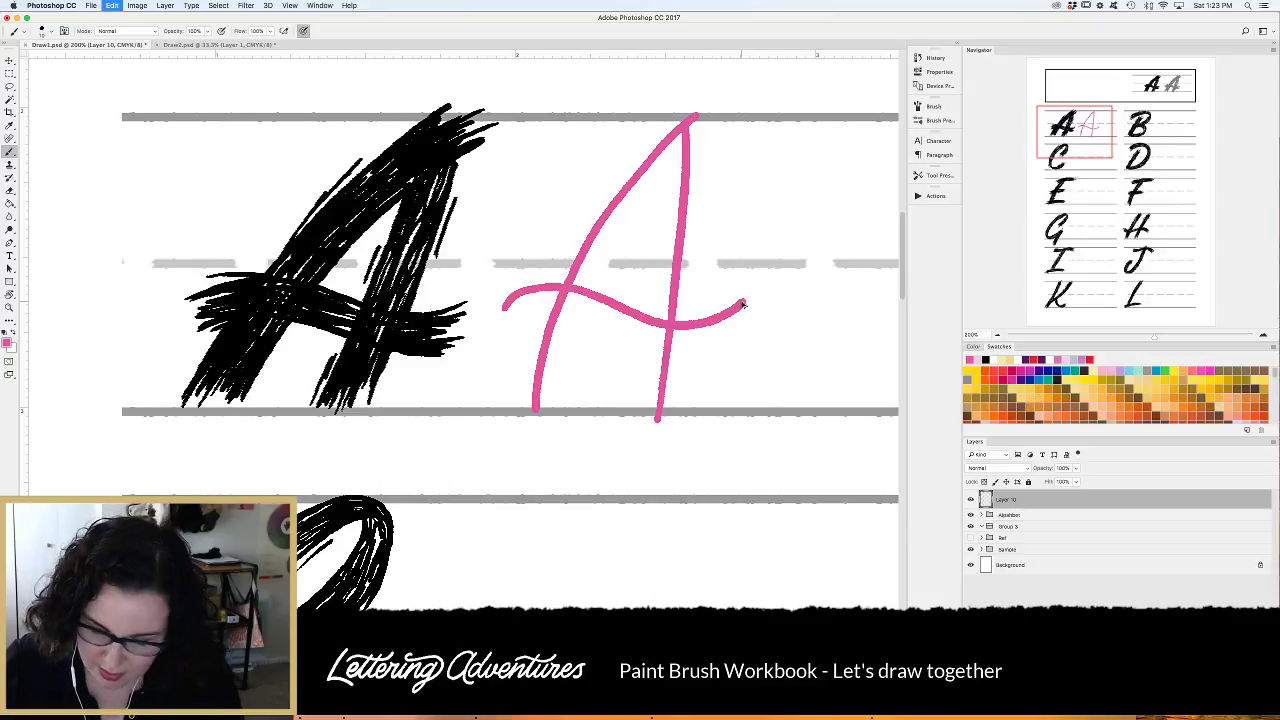
Undo all strokes of the single-line pink A.
key("super+alt+z")
key("super+alt+z")
key("super+alt+z")
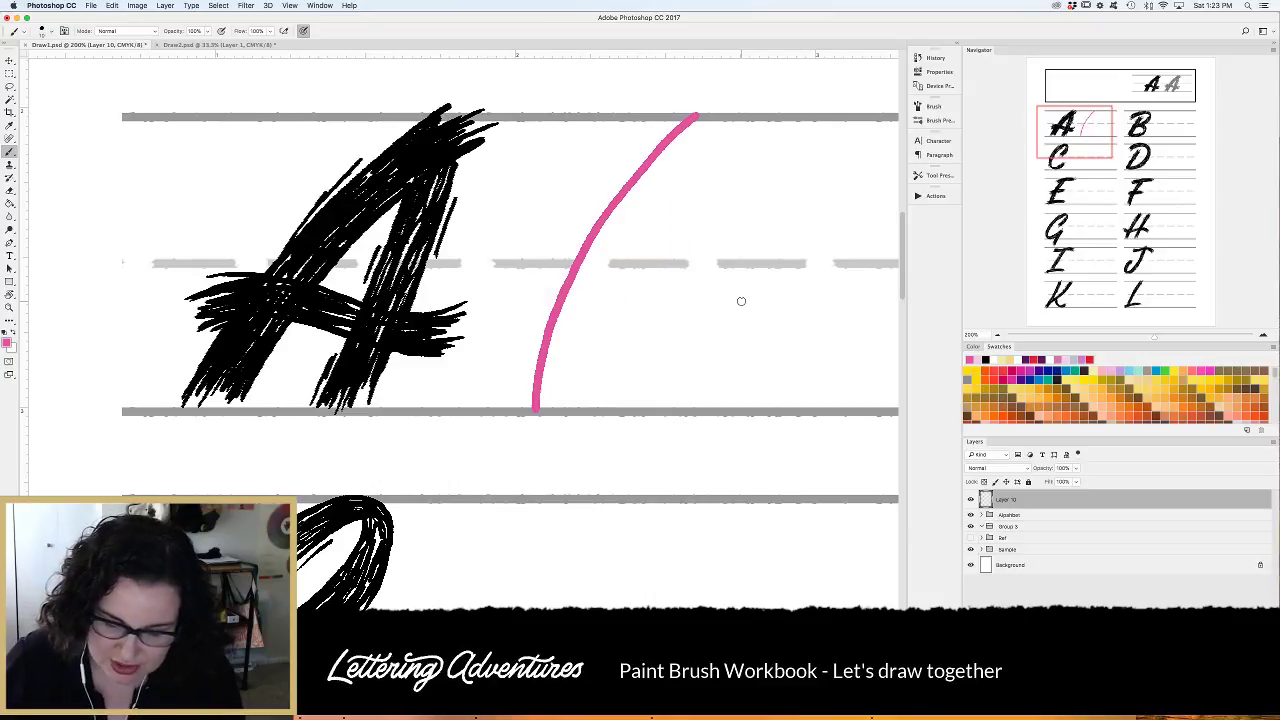
key("super+alt+z")
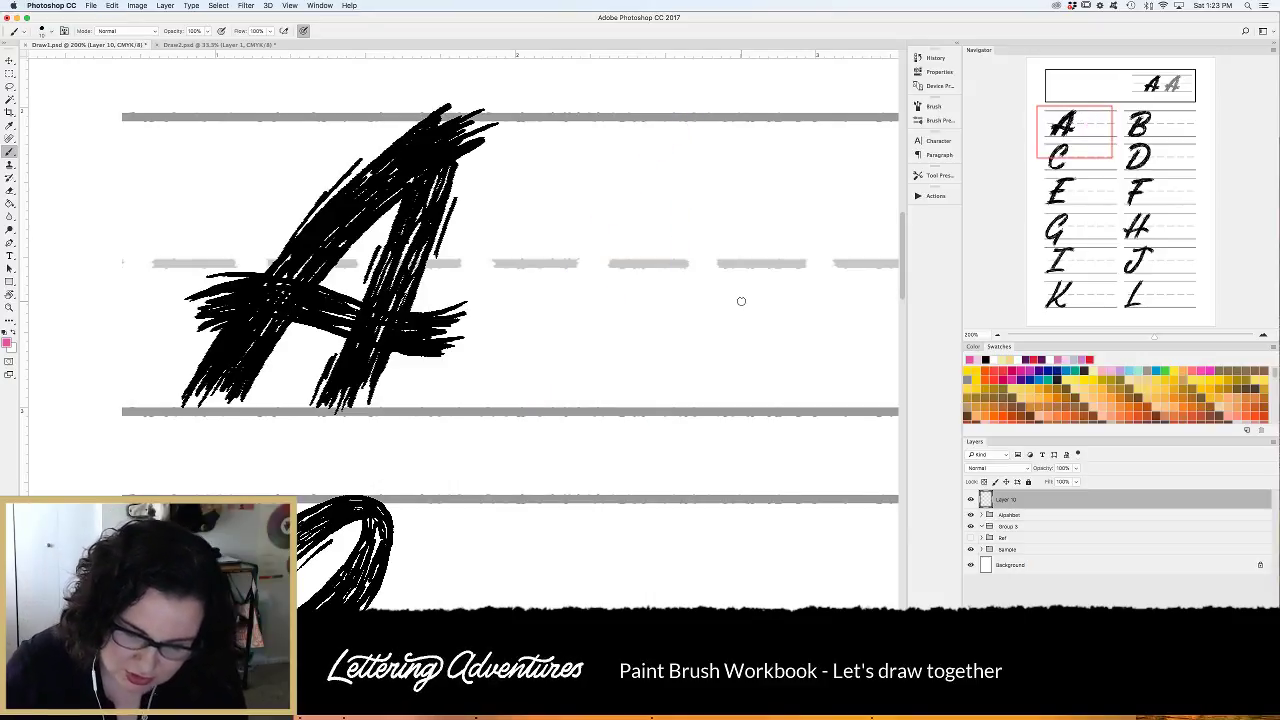
Outline the two legs of a pink A with paired curved lines on the practice lines beside the black A.
mouse_move(678, 113)
left_mouse_down()
mouse_move(625, 173)
mouse_move(547, 345)
mouse_move(541, 404)
left_mouse_up()
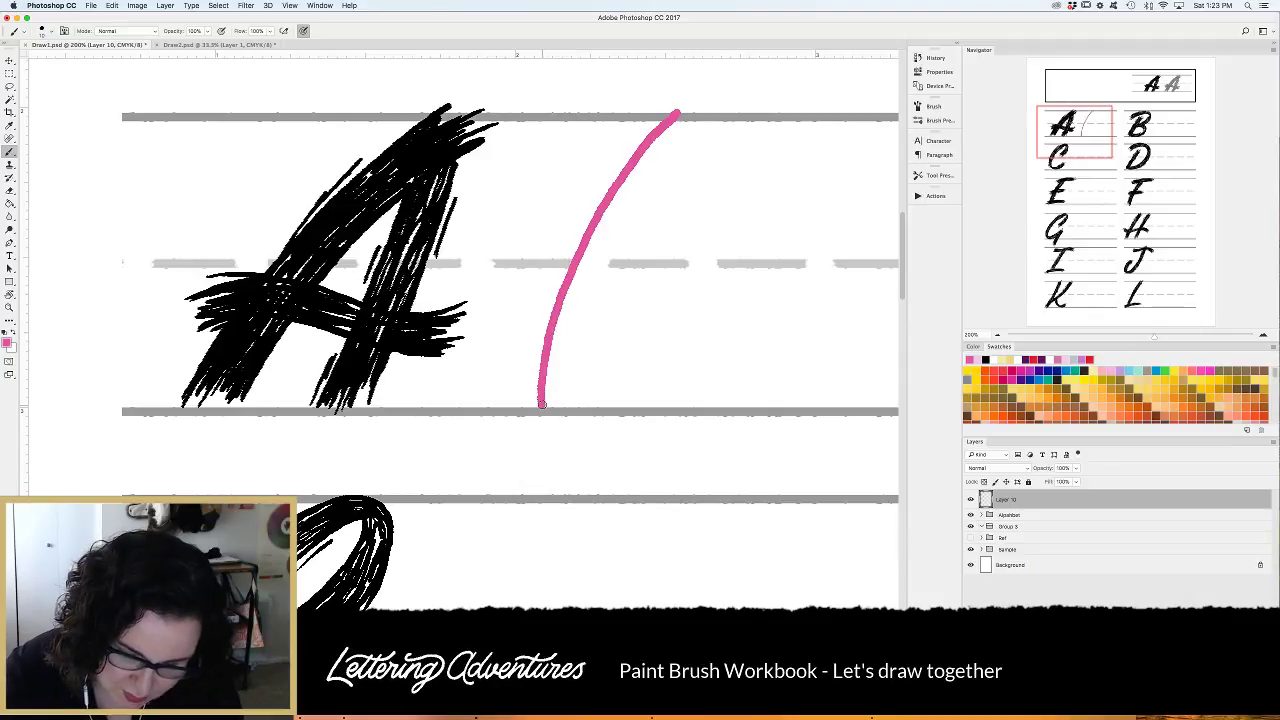
mouse_move(708, 122)
left_mouse_down()
mouse_move(591, 302)
mouse_move(571, 411)
left_mouse_up()
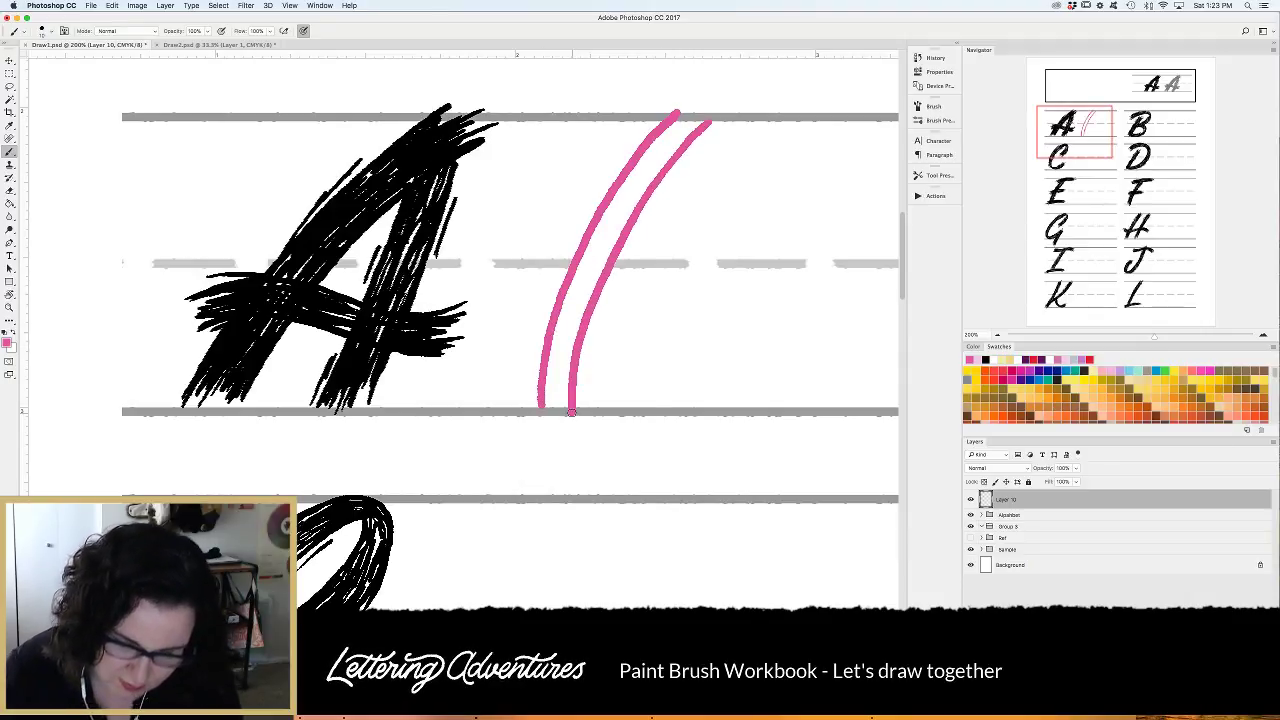
left_click_drag(690, 135, 703, 410)
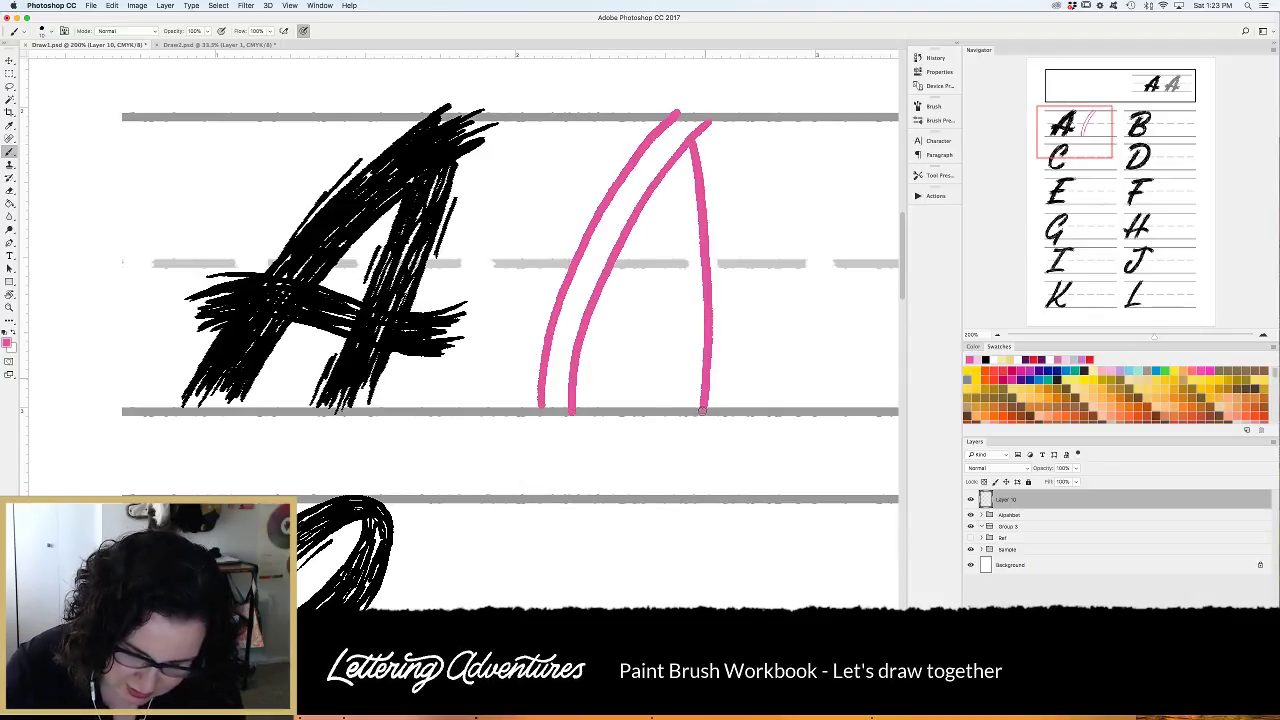
left_click_drag(662, 175, 670, 410)
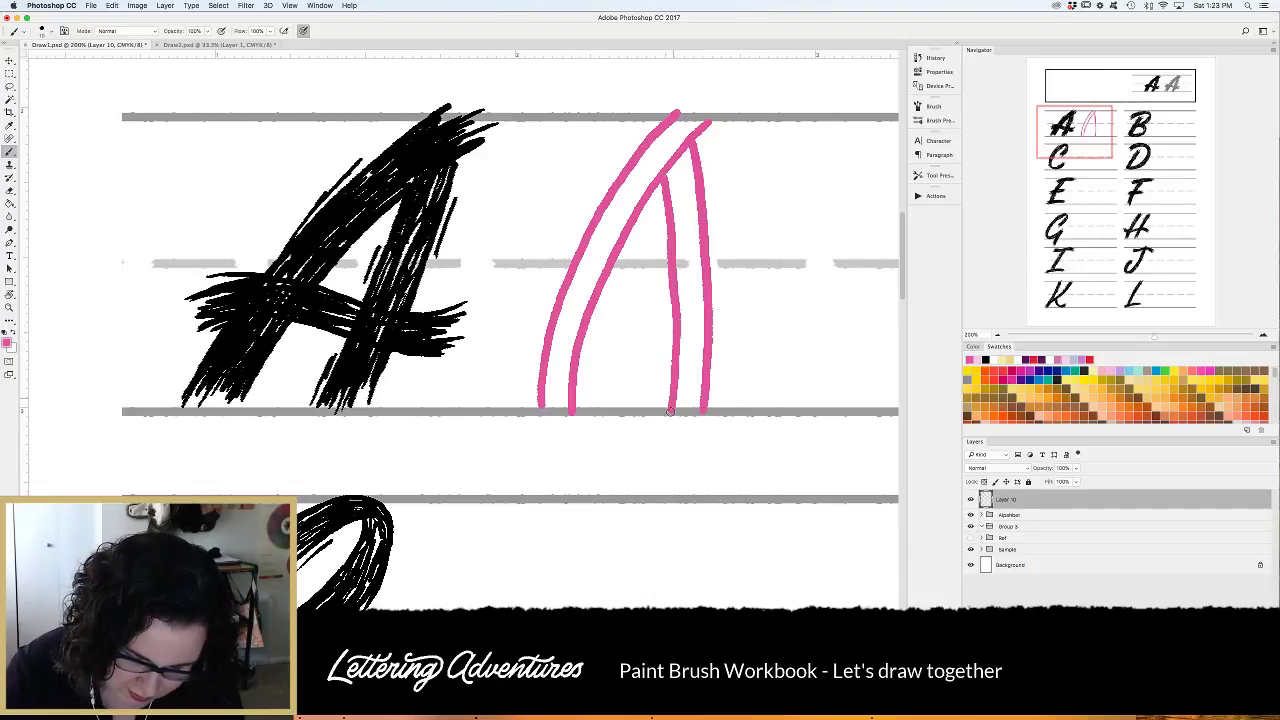
mouse_move(492, 296)
left_mouse_down()
mouse_move(525, 266)
mouse_move(727, 306)
mouse_move(795, 270)
left_mouse_up()
mouse_move(497, 326)
left_mouse_down()
mouse_move(572, 305)
mouse_move(719, 344)
mouse_move(795, 312)
left_mouse_up()
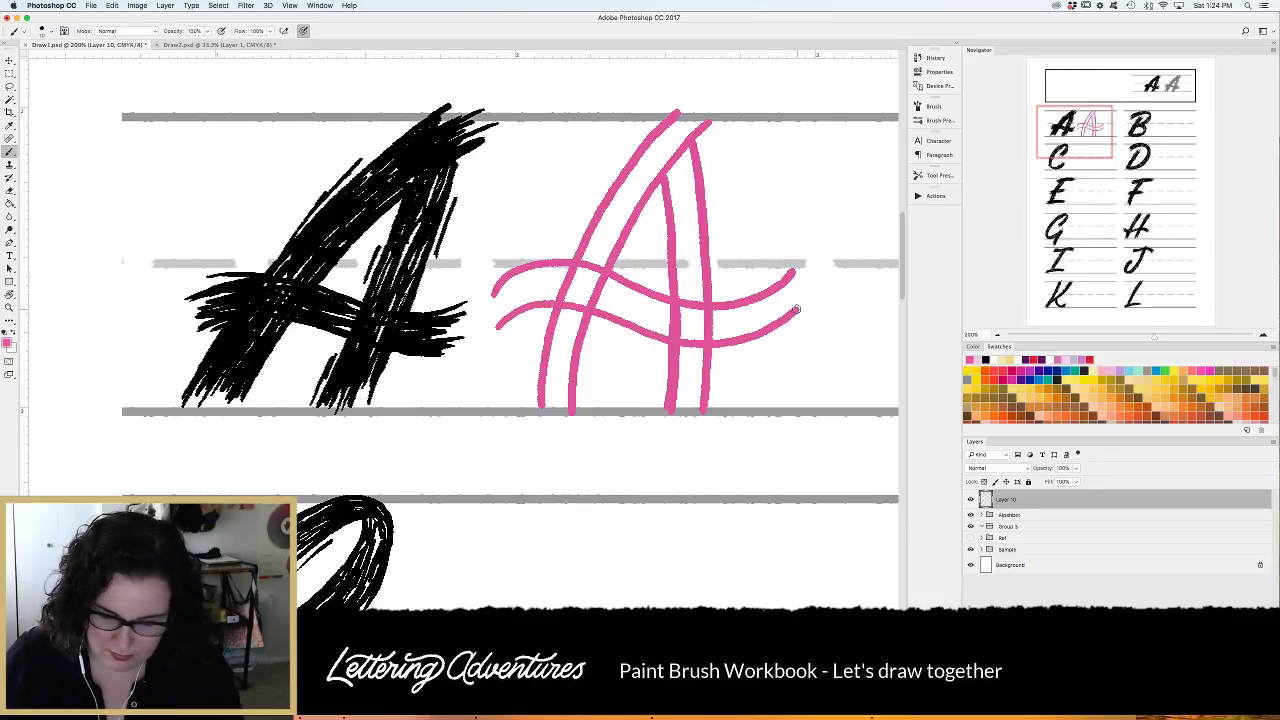
key("alt+super+z")
key("alt+super+z")
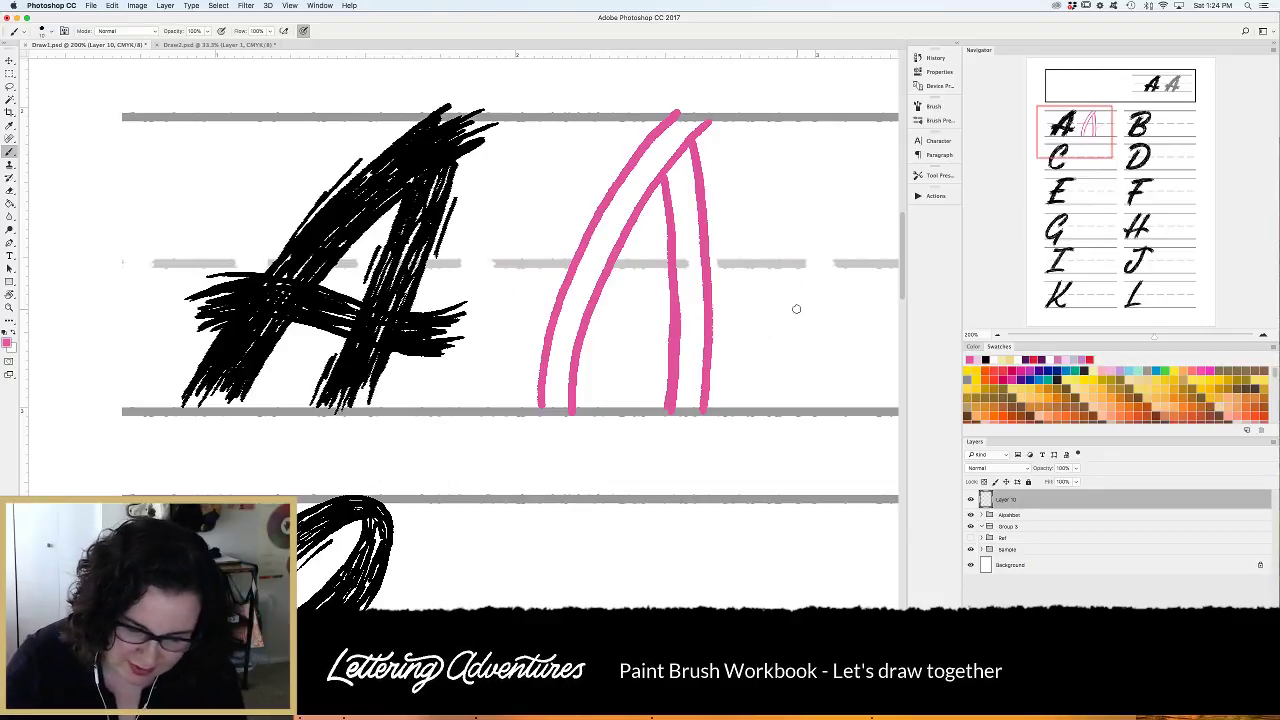
Outline a wavy crossbar below the dashed midline and fill the pink A's left leg with strokes following its slant.
mouse_move(496, 308)
left_mouse_down()
mouse_move(516, 292)
mouse_move(748, 310)
mouse_move(776, 295)
left_mouse_up()
mouse_move(499, 348)
left_mouse_down()
mouse_move(558, 327)
mouse_move(751, 343)
mouse_move(778, 330)
left_mouse_up()
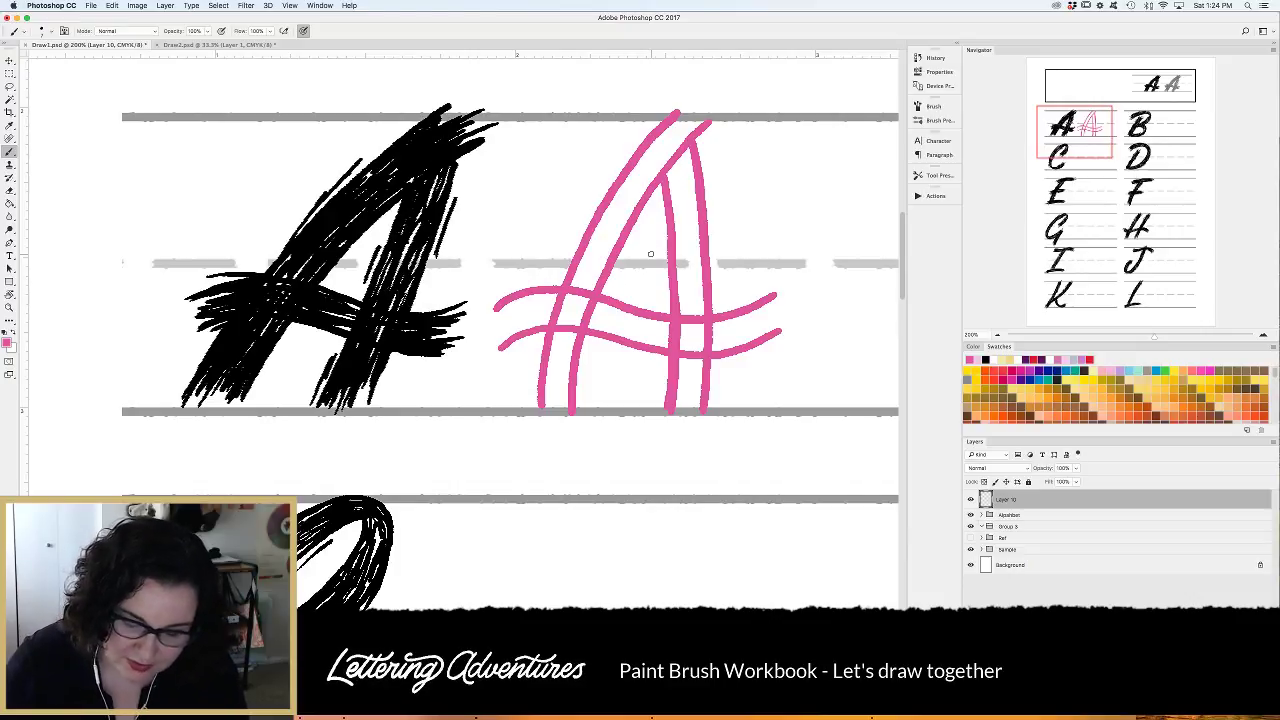
mouse_move(659, 139)
left_mouse_down()
mouse_move(668, 124)
mouse_move(645, 165)
mouse_move(700, 118)
mouse_move(676, 118)
left_mouse_up()
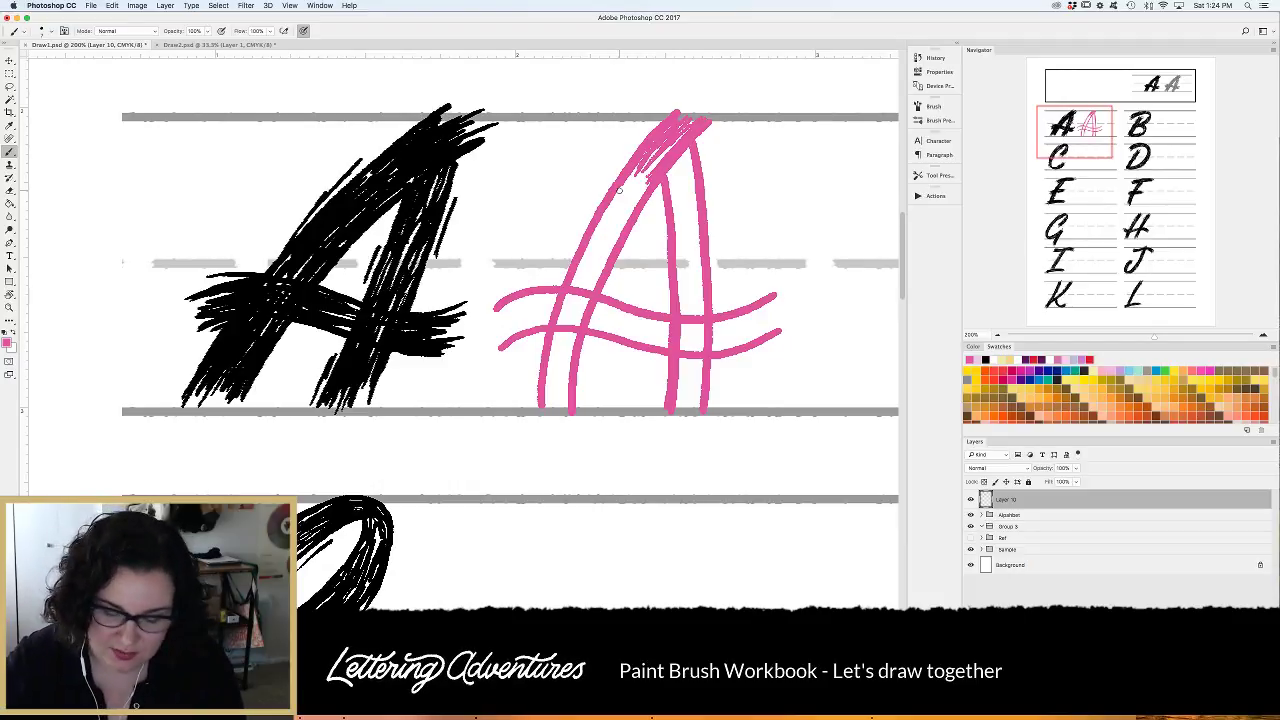
mouse_move(630, 175)
left_mouse_down()
mouse_move(666, 158)
mouse_move(613, 248)
mouse_move(628, 181)
mouse_move(615, 197)
mouse_move(575, 337)
left_mouse_up()
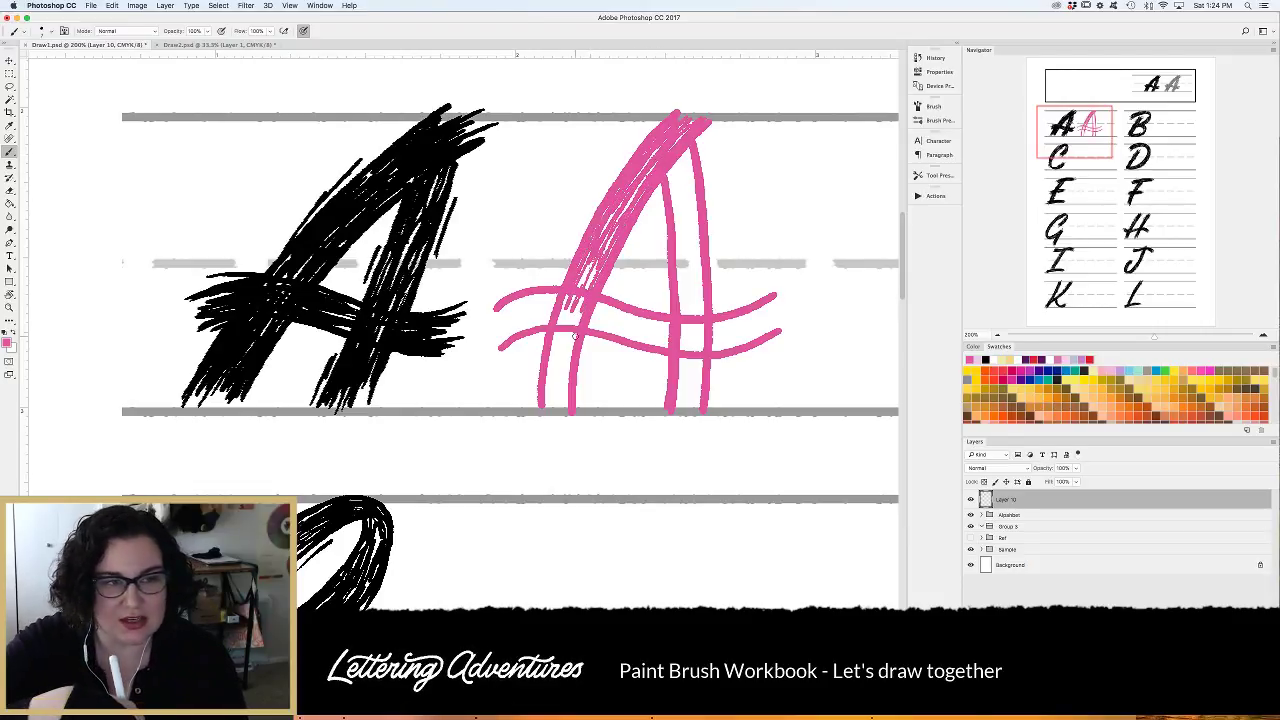
mouse_move(575, 337)
left_mouse_down()
mouse_move(556, 360)
mouse_move(570, 300)
mouse_move(566, 388)
mouse_move(546, 400)
left_mouse_up()
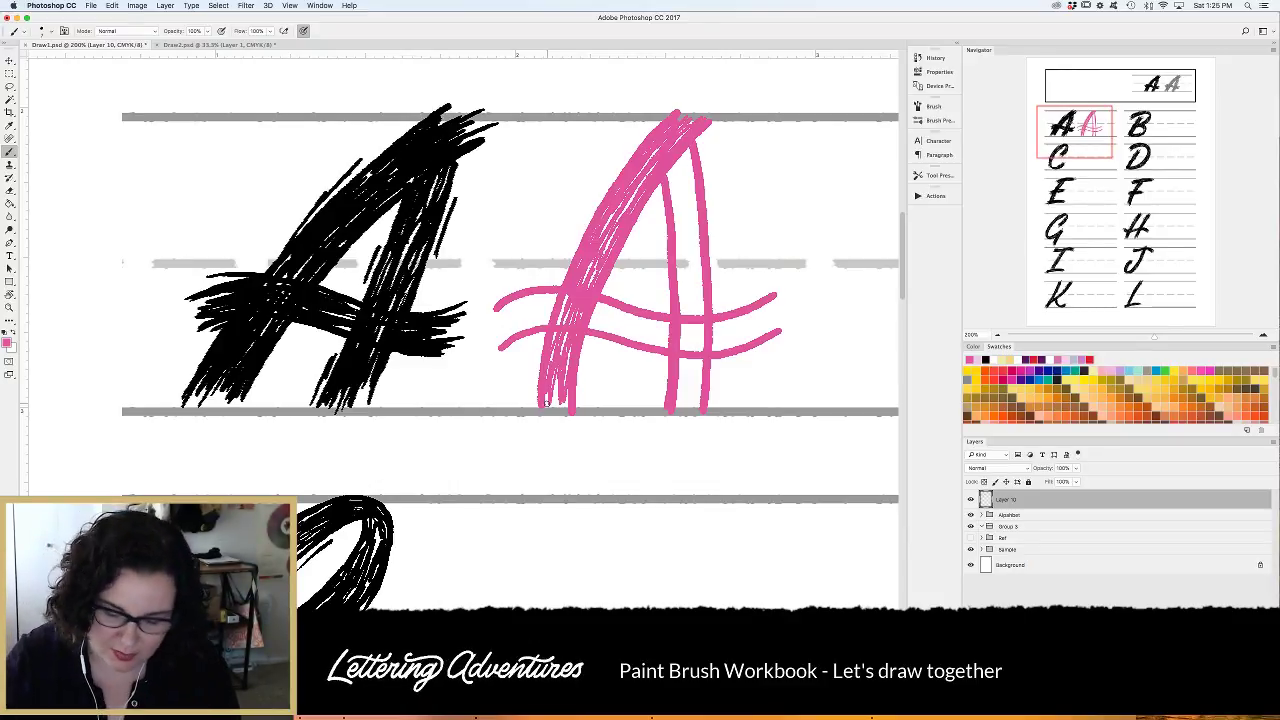
mouse_move(676, 160)
left_mouse_down()
mouse_move(674, 220)
mouse_move(690, 216)
mouse_move(681, 206)
mouse_move(679, 262)
left_mouse_up()
key("super+z")
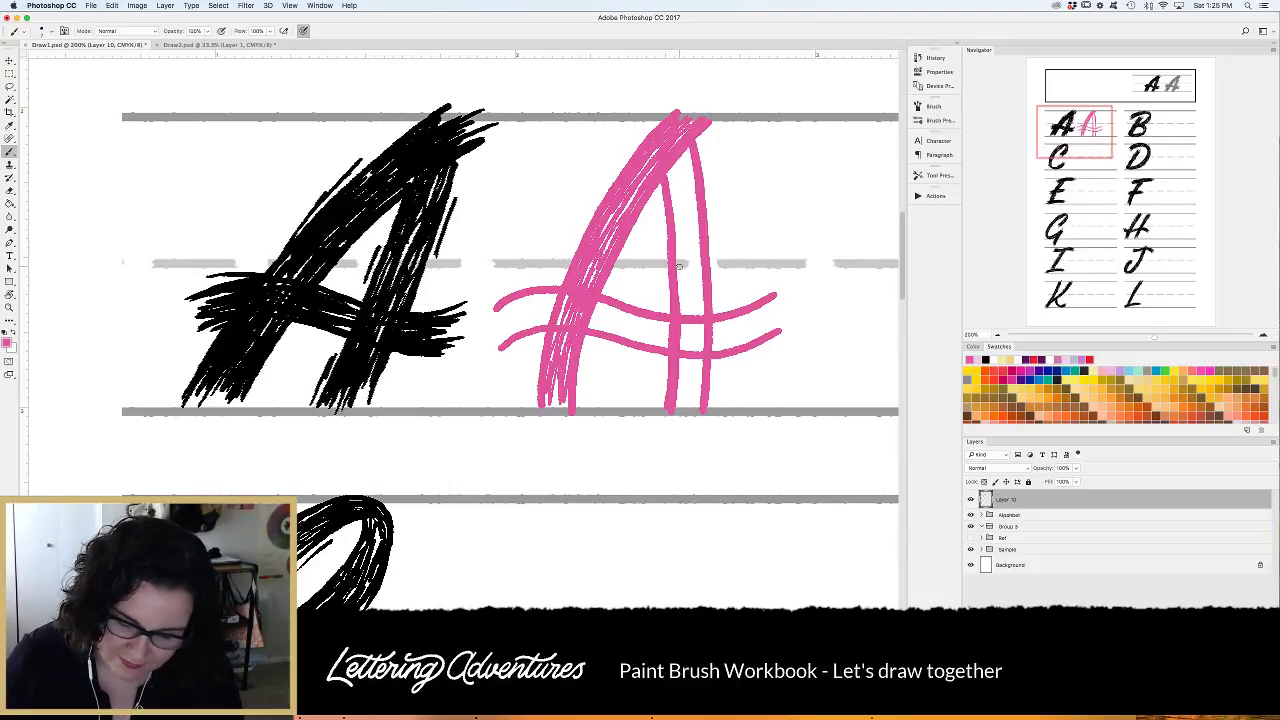
left_click_drag(668, 170, 686, 152)
left_click_drag(668, 177, 694, 163)
mouse_move(672, 194)
left_mouse_down()
mouse_move(696, 171)
mouse_move(696, 182)
left_mouse_up()
left_click_drag(674, 216, 697, 202)
mouse_move(678, 232)
left_mouse_down()
mouse_move(697, 210)
mouse_move(672, 294)
left_mouse_up()
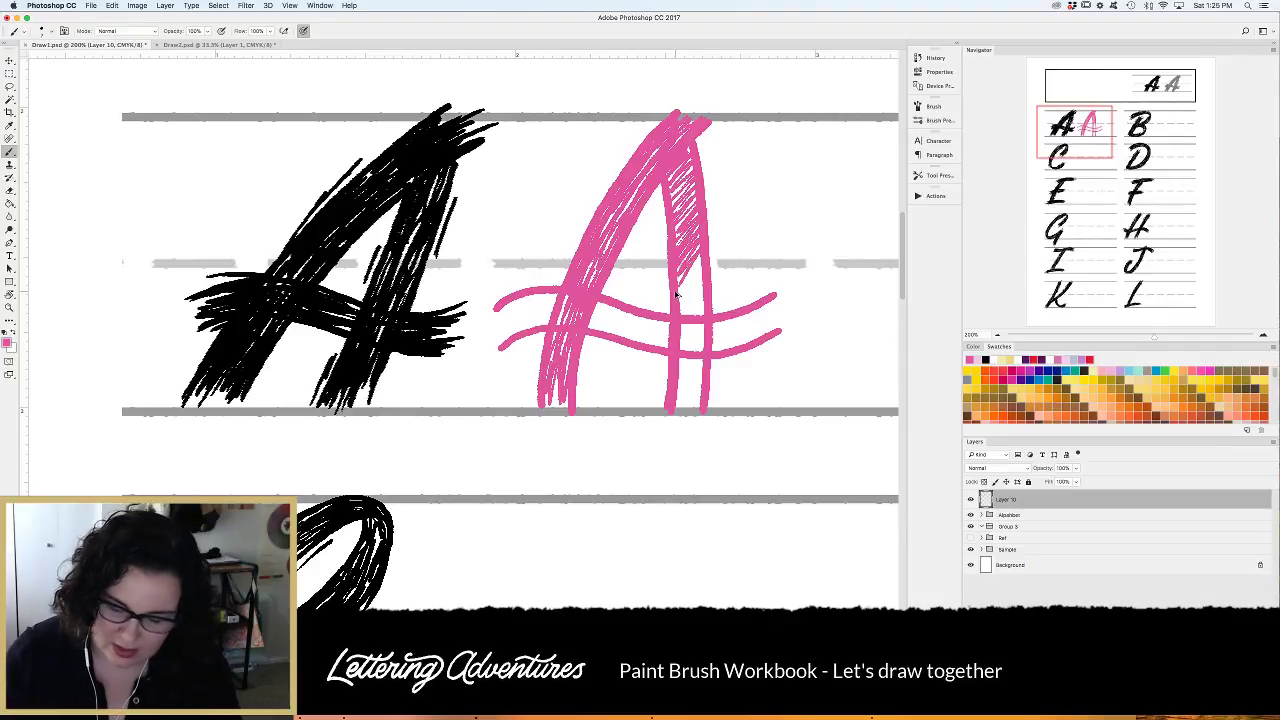
key("super+z")
Fill the right leg of the pink A with lengthwise strokes down to the baseline, leaving thin white gaps.
mouse_move(668, 166)
left_mouse_down()
mouse_move(680, 238)
mouse_move(690, 160)
mouse_move(694, 173)
mouse_move(674, 212)
mouse_move(676, 306)
left_mouse_up()
left_click_drag(702, 214, 690, 314)
left_click_drag(684, 252, 684, 352)
left_click_drag(698, 358, 690, 382)
left_click_drag(702, 324, 696, 352)
left_click_drag(706, 358, 700, 408)
left_click_drag(696, 362, 680, 412)
left_click_drag(686, 364, 670, 412)
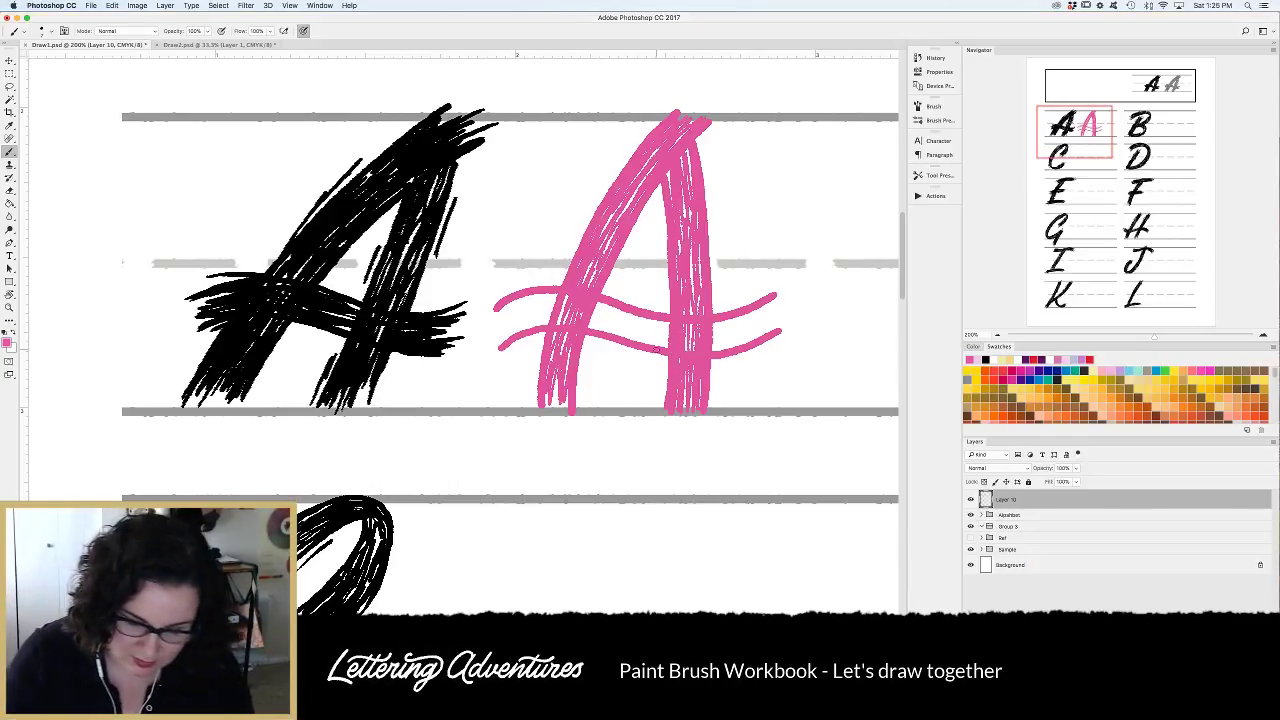
Fill the wavy crossbar with strokes following its curve and touch up the foot of the left leg.
mouse_move(498, 300)
left_mouse_down()
mouse_move(540, 326)
mouse_move(532, 318)
mouse_move(545, 326)
mouse_move(578, 301)
left_mouse_up()
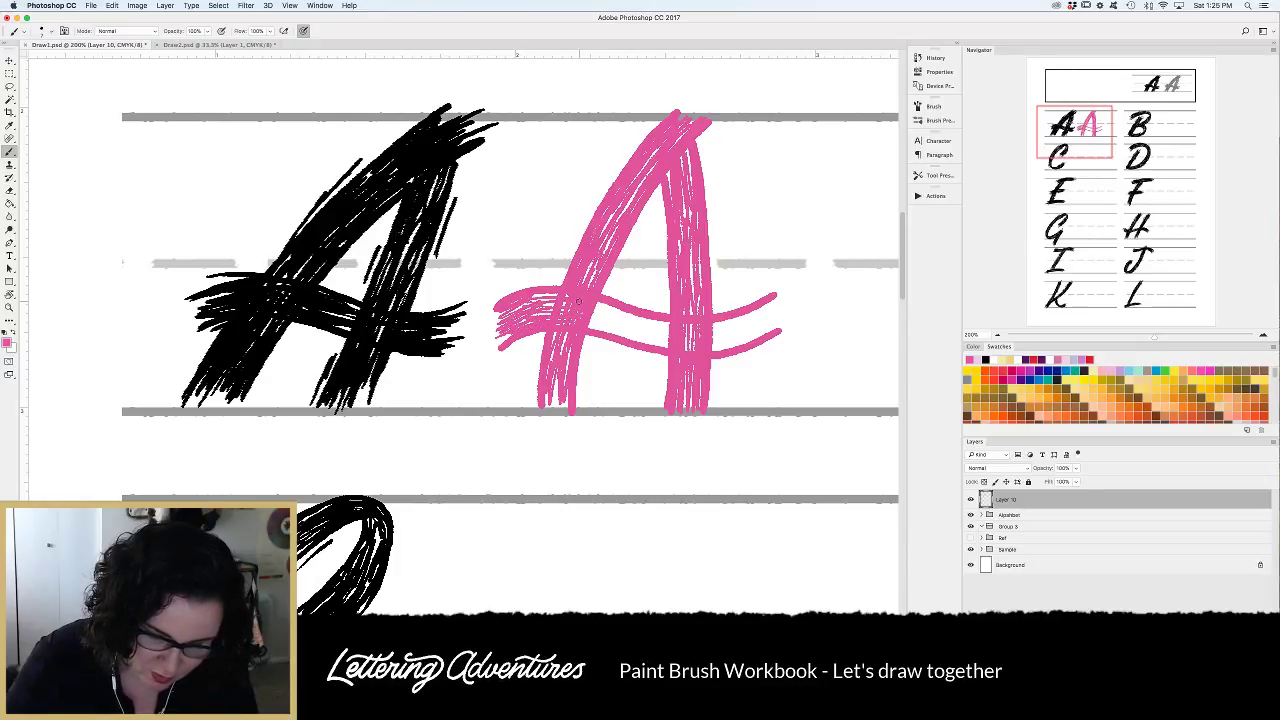
mouse_move(774, 312)
left_mouse_down()
mouse_move(716, 332)
mouse_move(598, 311)
left_mouse_up()
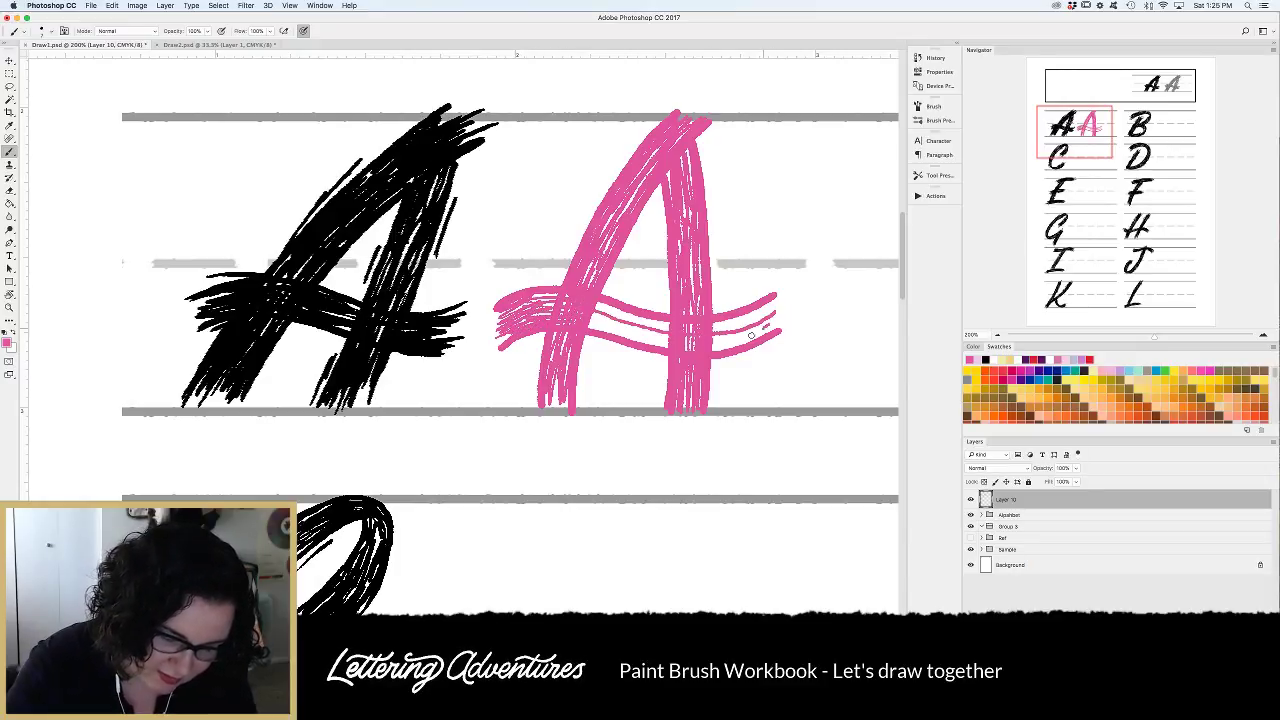
mouse_move(751, 336)
left_mouse_down()
mouse_move(658, 339)
mouse_move(563, 314)
left_mouse_up()
mouse_move(768, 306)
left_mouse_down()
mouse_move(707, 327)
mouse_move(574, 307)
mouse_move(519, 313)
left_mouse_up()
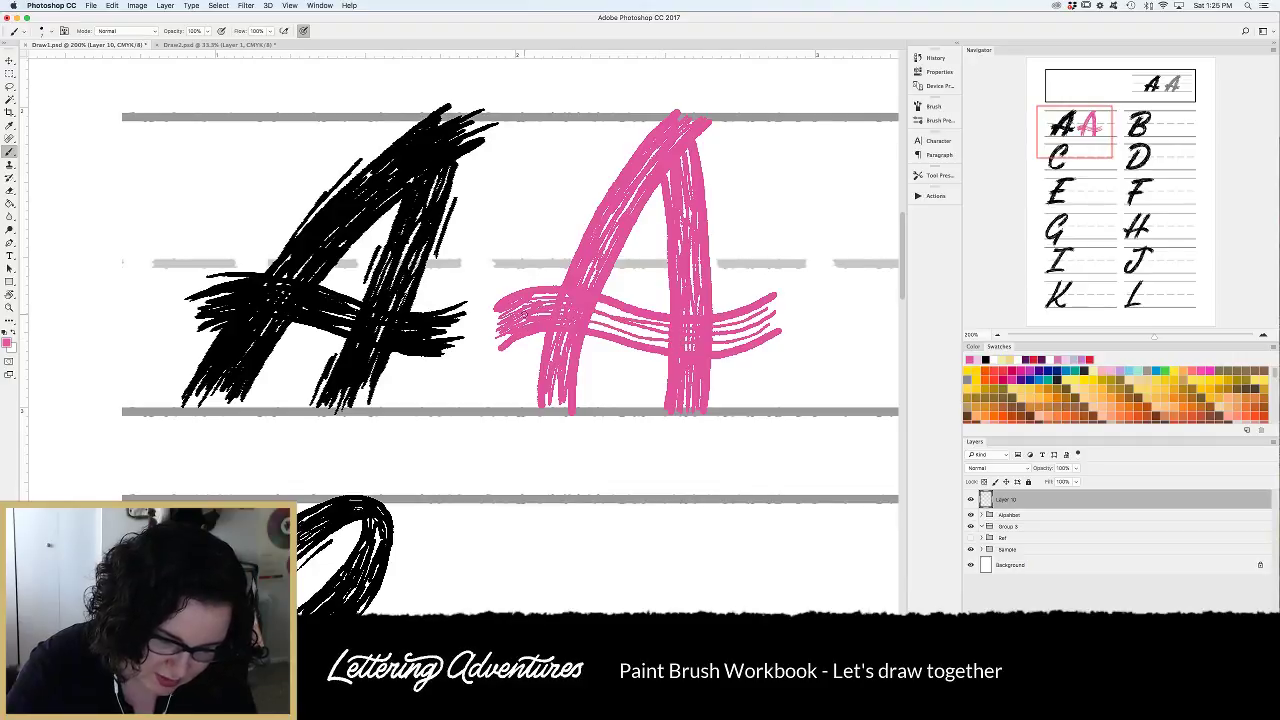
mouse_move(757, 335)
left_mouse_down()
mouse_move(594, 322)
mouse_move(750, 342)
mouse_move(650, 343)
mouse_move(598, 308)
mouse_move(590, 326)
mouse_move(648, 343)
mouse_move(660, 334)
mouse_move(596, 312)
left_mouse_up()
left_click_drag(616, 316, 588, 326)
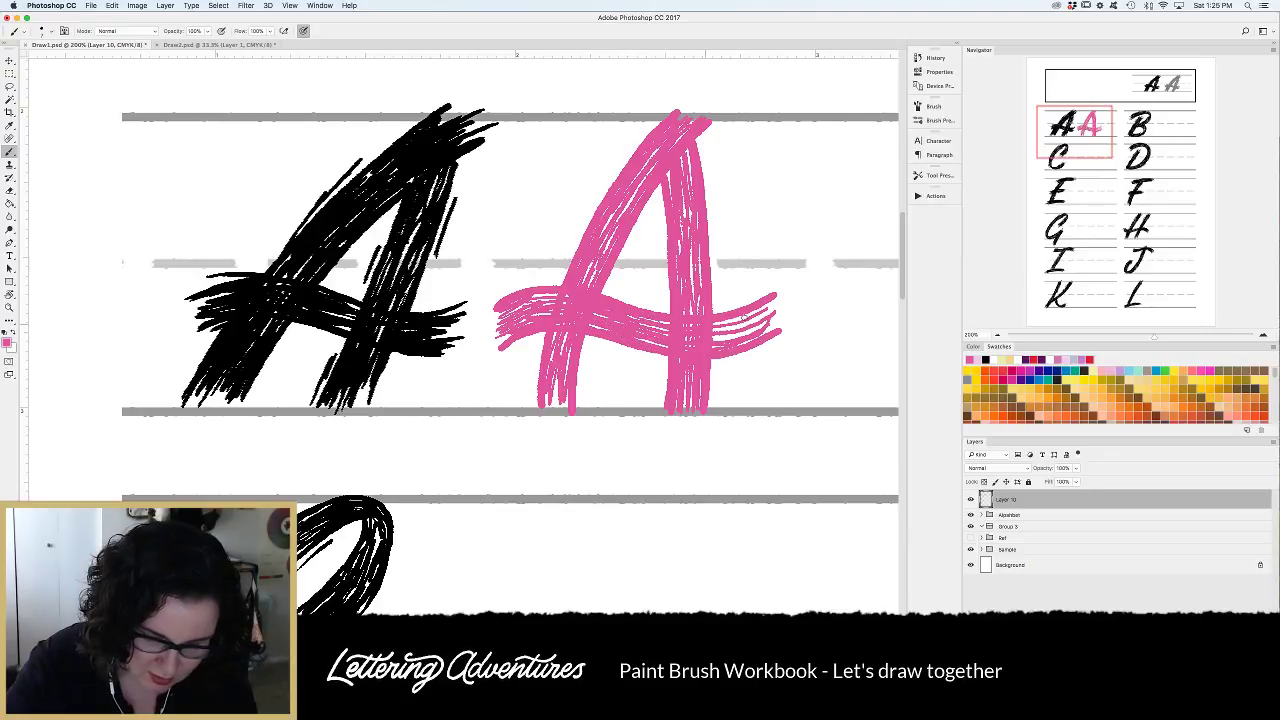
mouse_move(750, 318)
left_mouse_down()
mouse_move(712, 340)
mouse_move(760, 344)
mouse_move(720, 330)
mouse_move(754, 338)
mouse_move(752, 320)
left_mouse_up()
left_click_drag(750, 326, 716, 331)
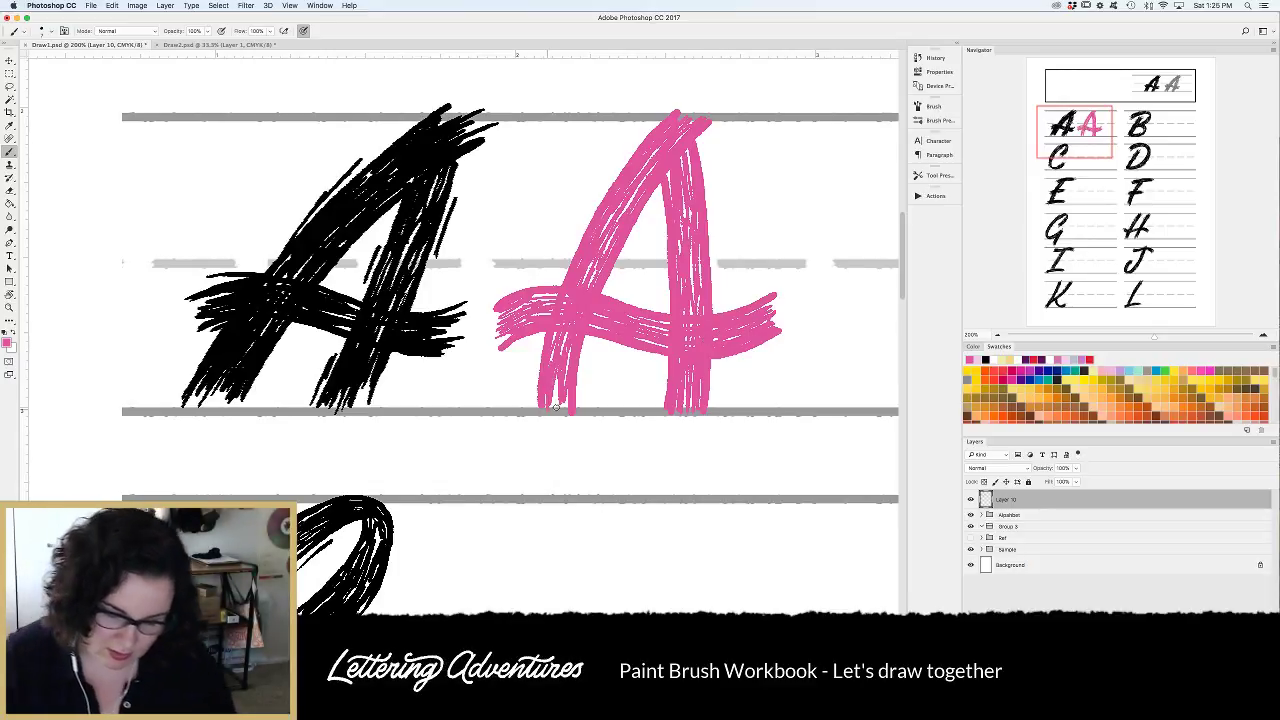
mouse_move(560, 372)
left_mouse_down()
mouse_move(566, 412)
mouse_move(537, 410)
left_mouse_up()
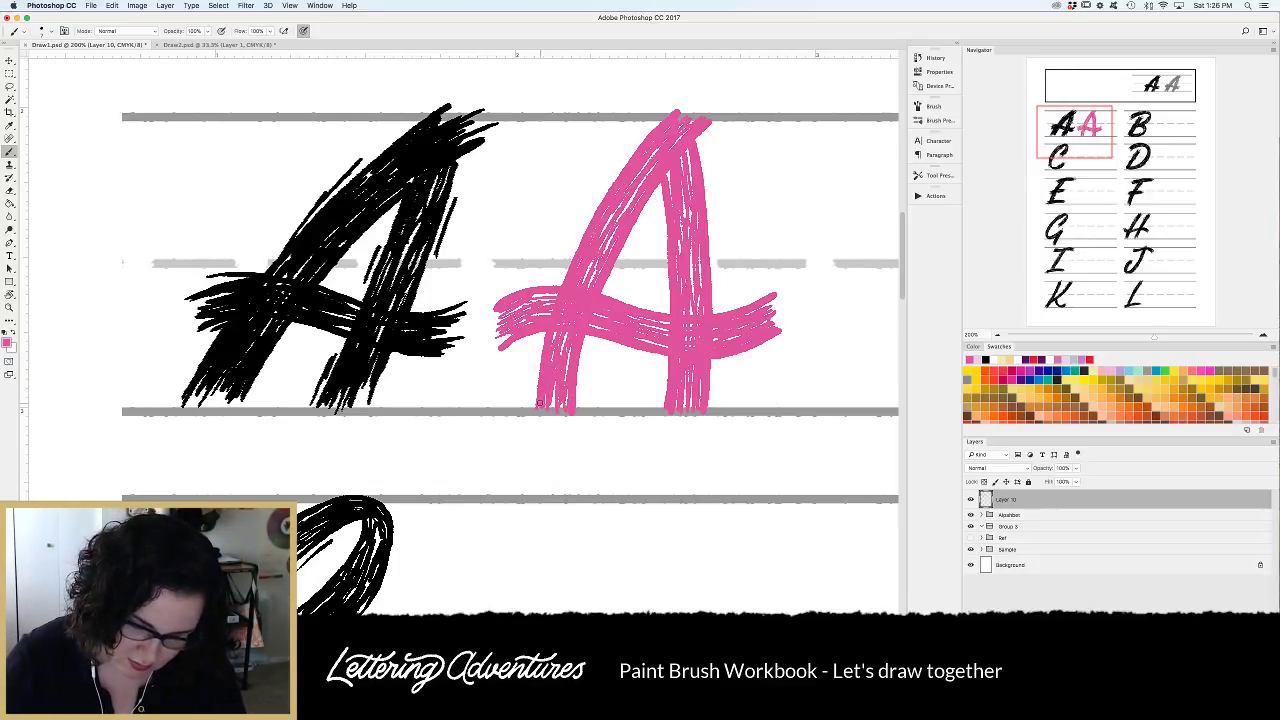
Add ragged dry-brush strokes and small flecks extending the pink A's apex above the upper guide line.
scroll(540, 403, "right", 5)
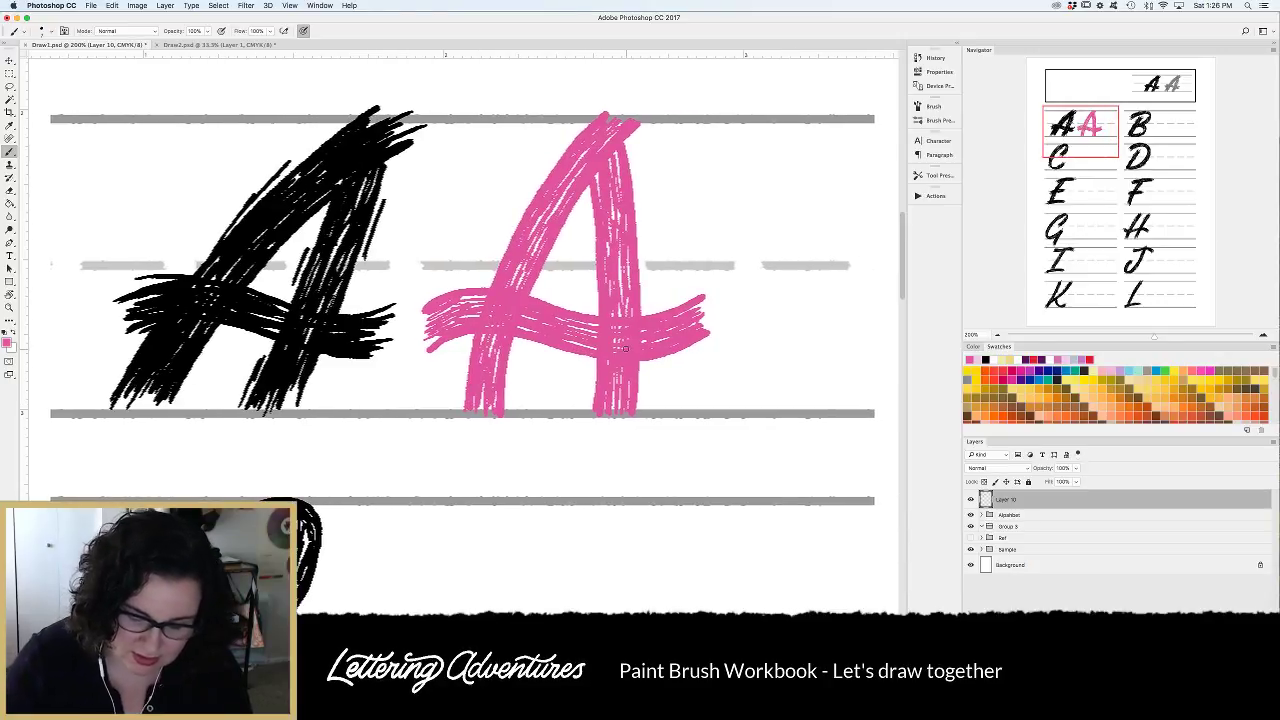
key("super+plus")
key("super+plus")
scroll(626, 348, "up", 8)
scroll(626, 348, "right", 6)
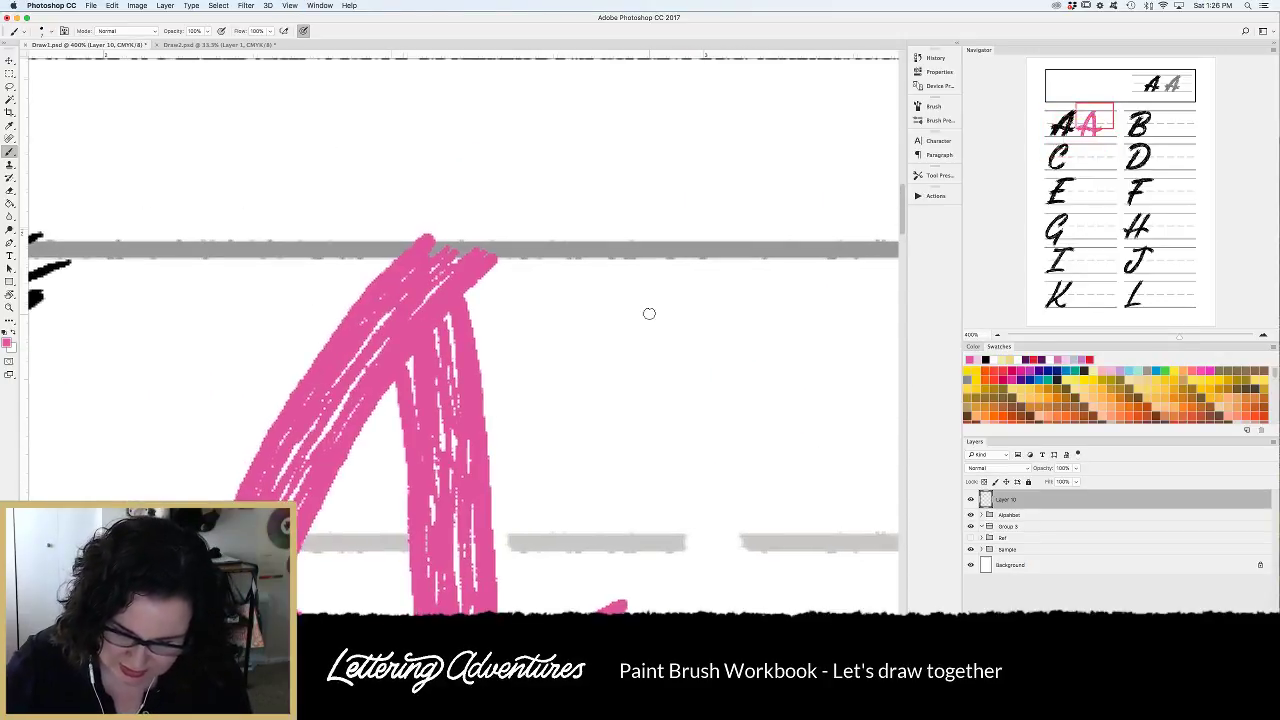
scroll(649, 314, "down", 5)
scroll(649, 314, "left", 4)
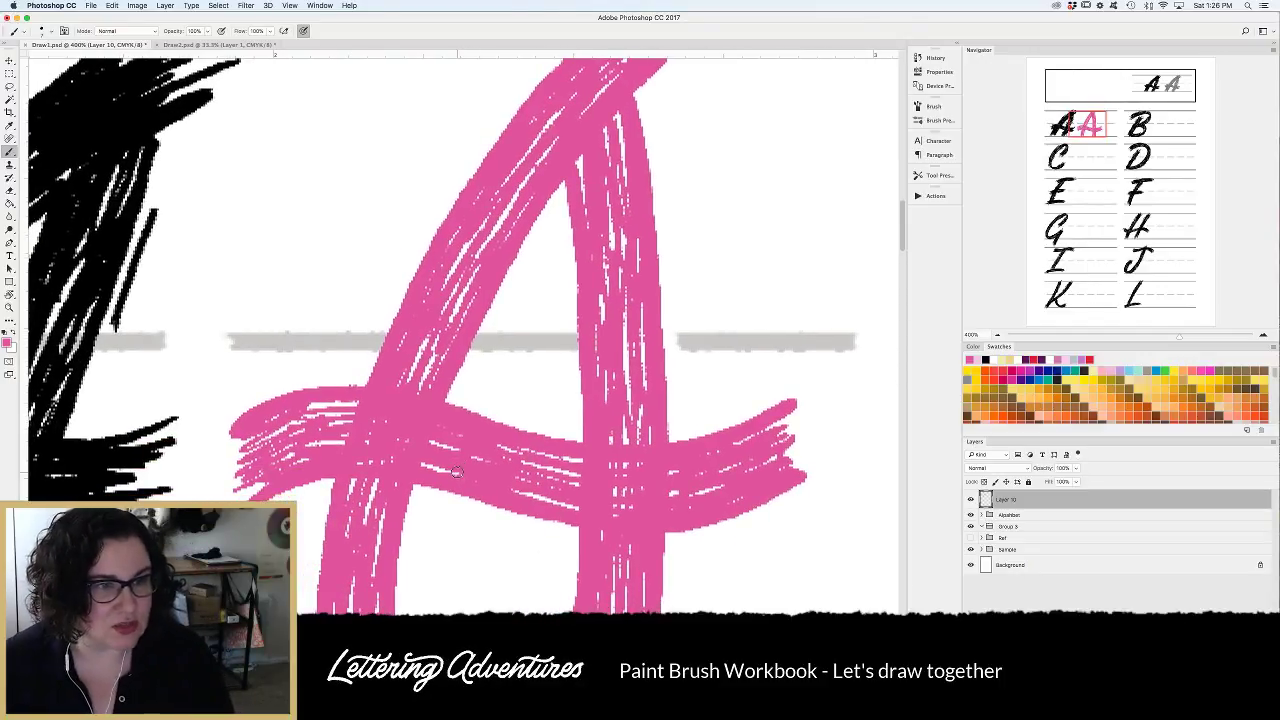
scroll(590, 352, "up", 1)
scroll(581, 290, "up", 5)
scroll(581, 290, "right", 3)
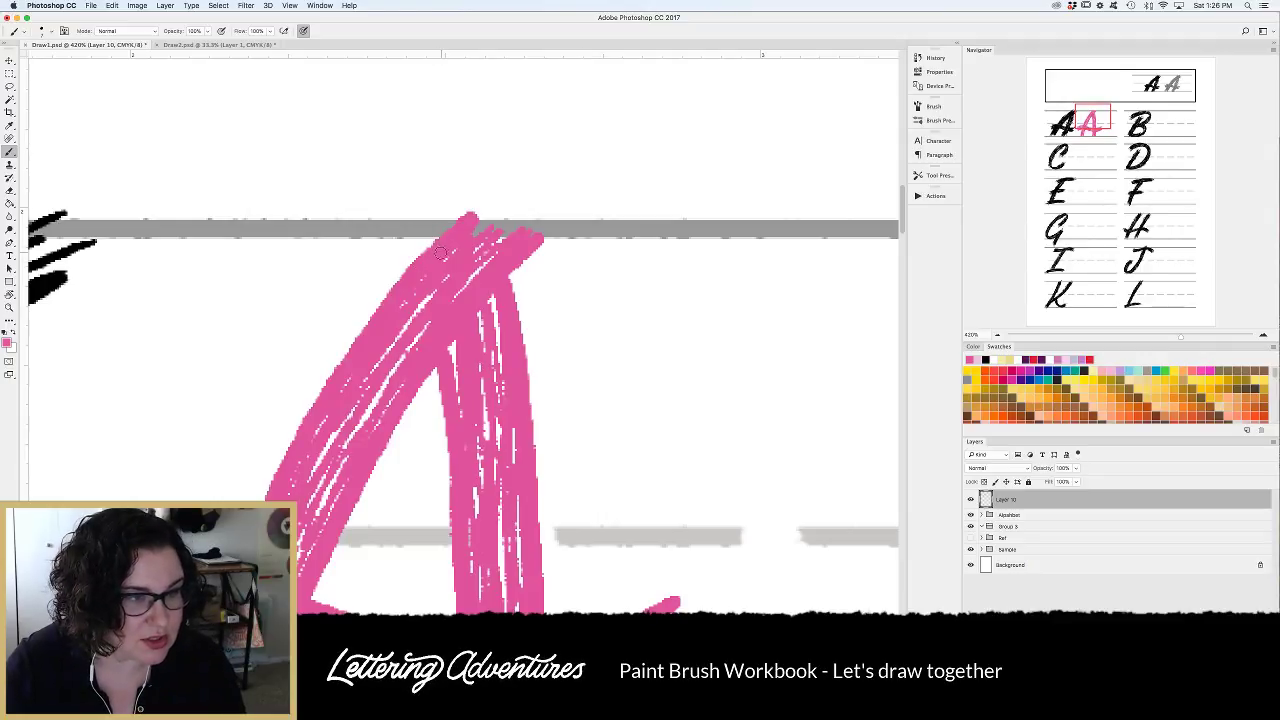
left_click_drag(448, 244, 474, 205)
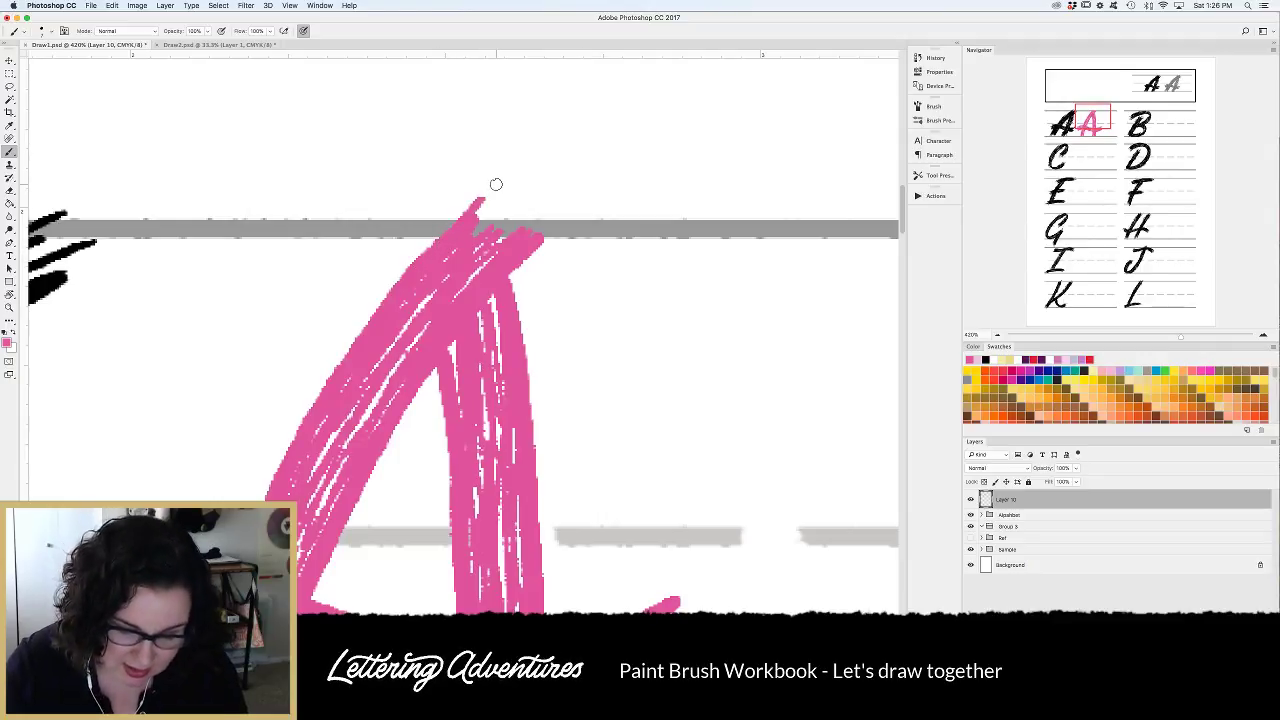
mouse_move(433, 249)
left_mouse_down()
mouse_move(497, 178)
mouse_move(510, 193)
mouse_move(534, 186)
left_mouse_up()
left_click_drag(500, 234, 552, 188)
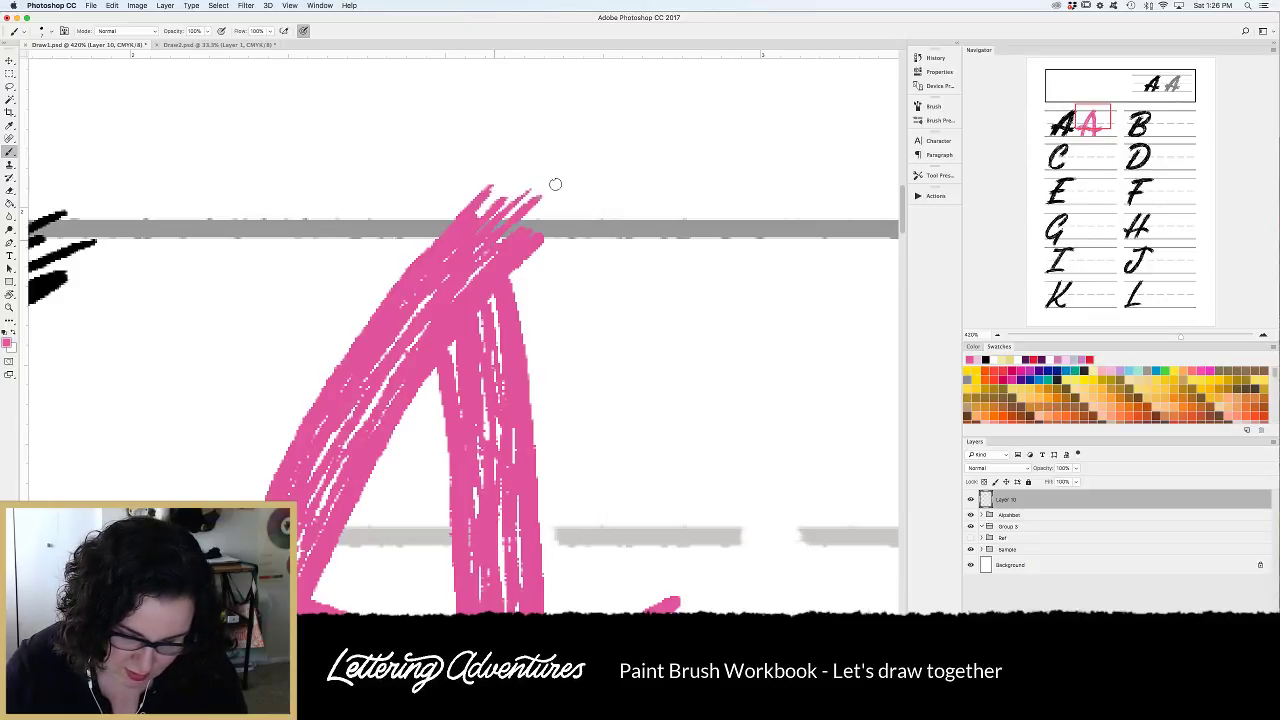
mouse_move(518, 229)
left_mouse_down()
mouse_move(556, 200)
mouse_move(557, 211)
left_mouse_up()
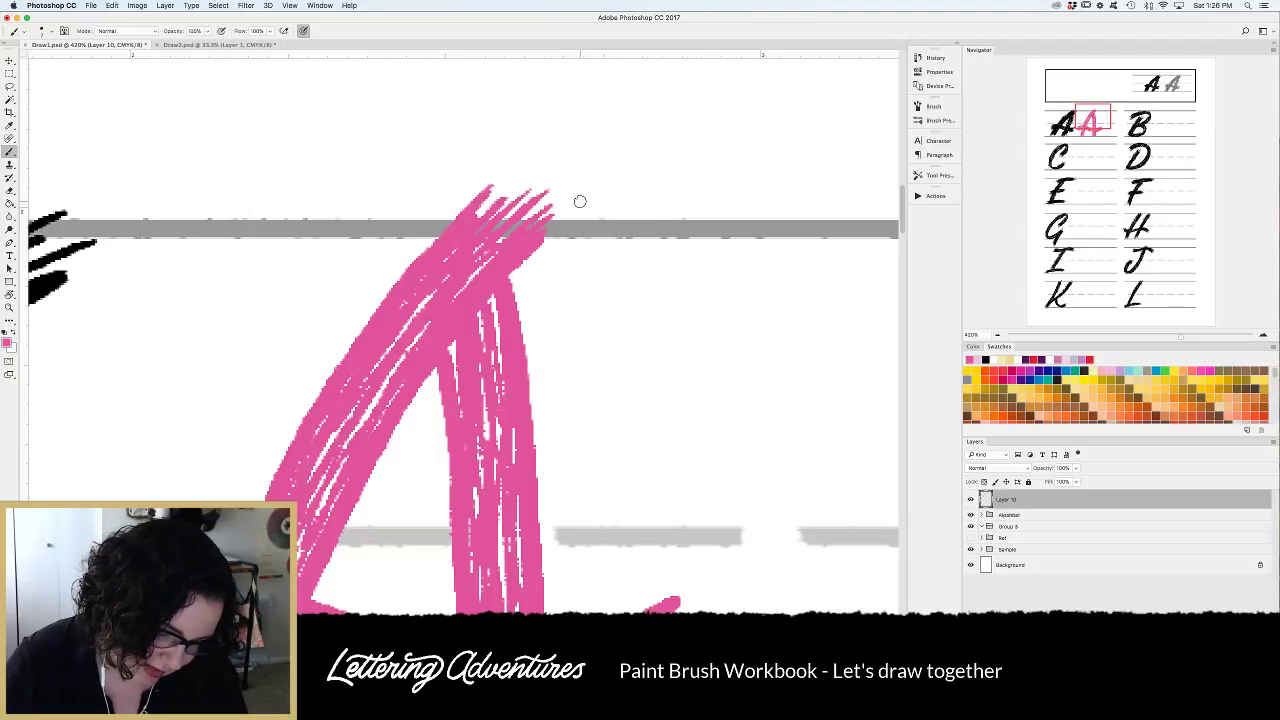
mouse_move(545, 234)
left_mouse_down()
mouse_move(575, 208)
mouse_move(525, 176)
mouse_move(586, 172)
mouse_move(564, 176)
mouse_move(589, 191)
left_mouse_up()
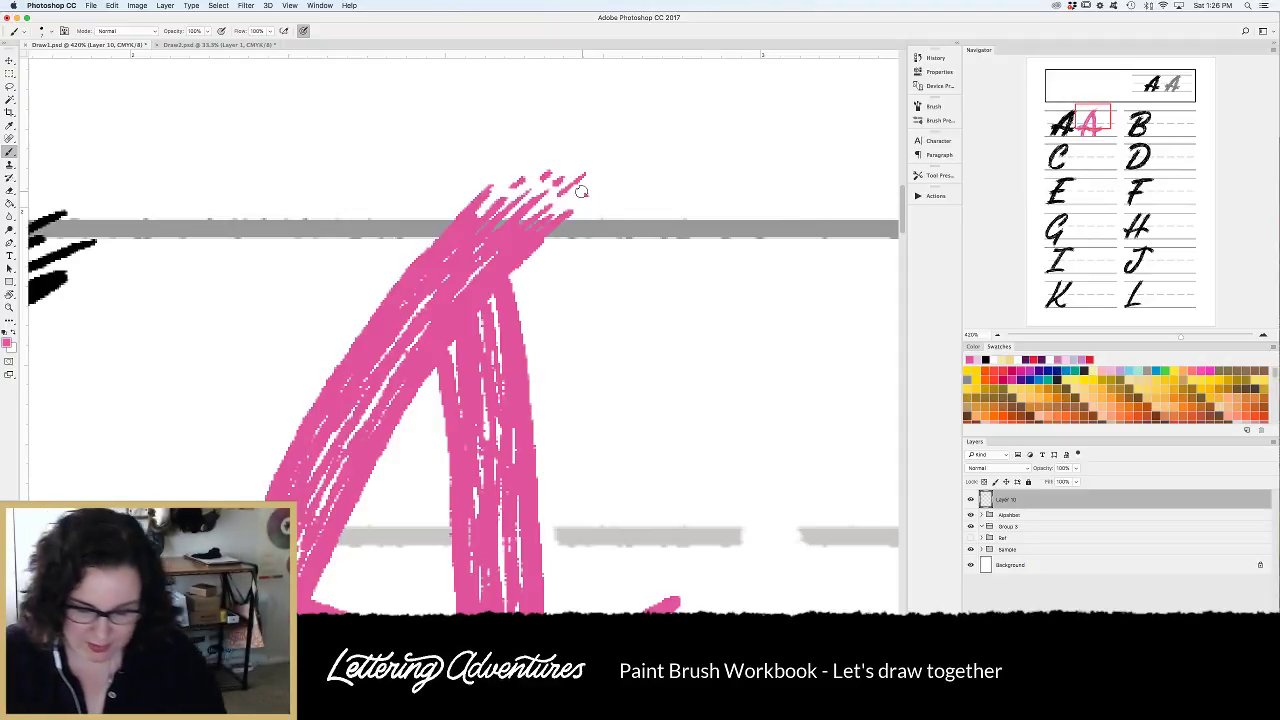
Fray the feet of both legs with thin ragged strokes and flecks below the baseline, ignoring the iTunes crash alert.
scroll(520, 430, "down", 10)
scroll(514, 435, "down", 1)
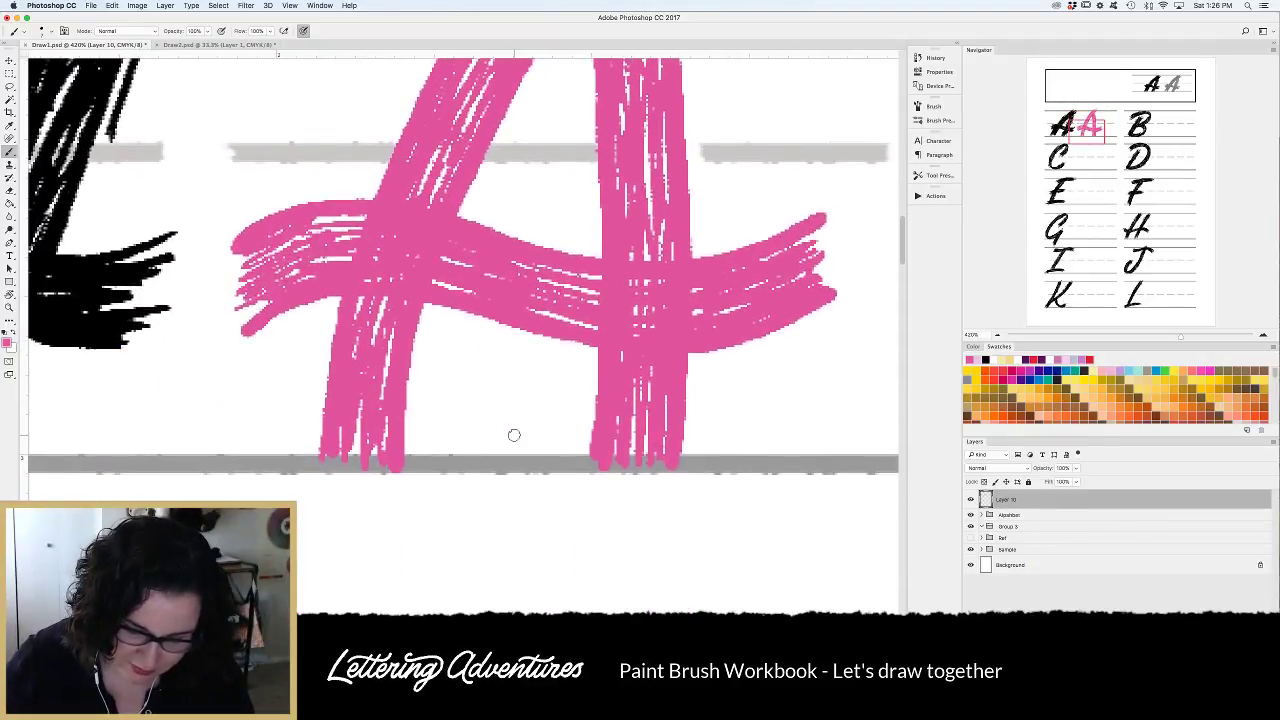
mouse_move(343, 352)
left_mouse_down()
mouse_move(322, 412)
mouse_move(320, 478)
left_mouse_up()
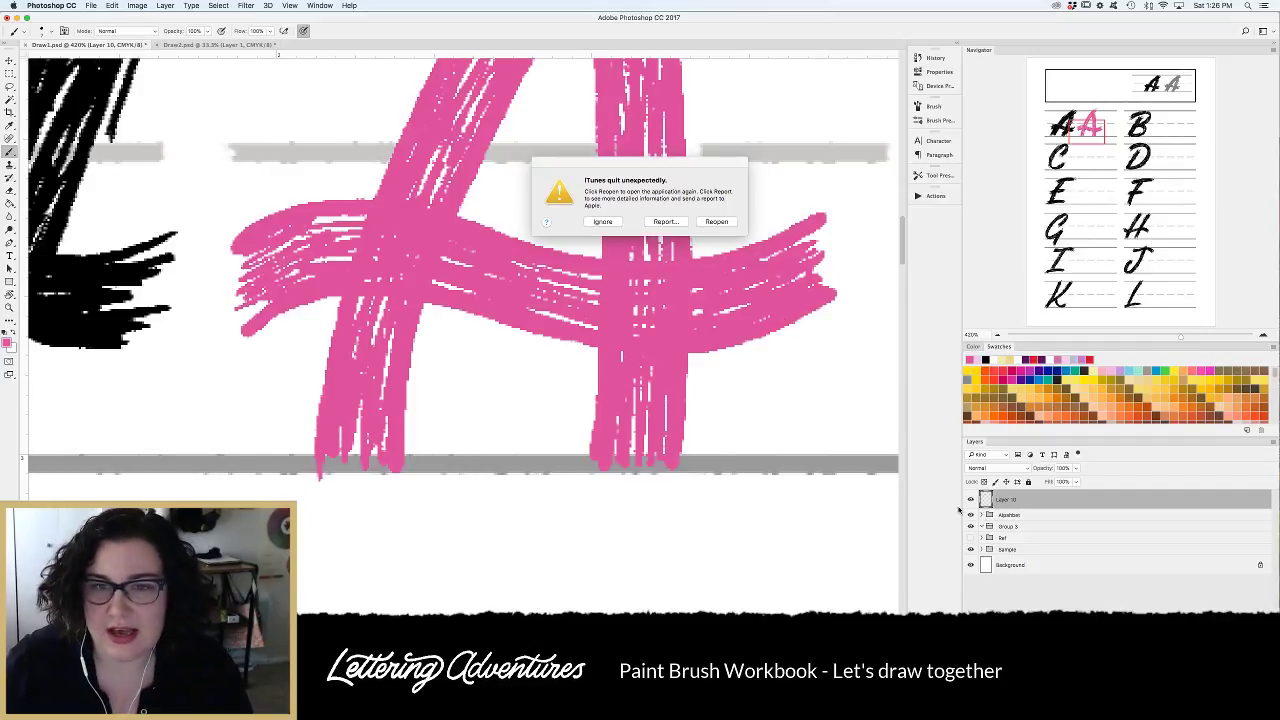
left_click(602, 221)
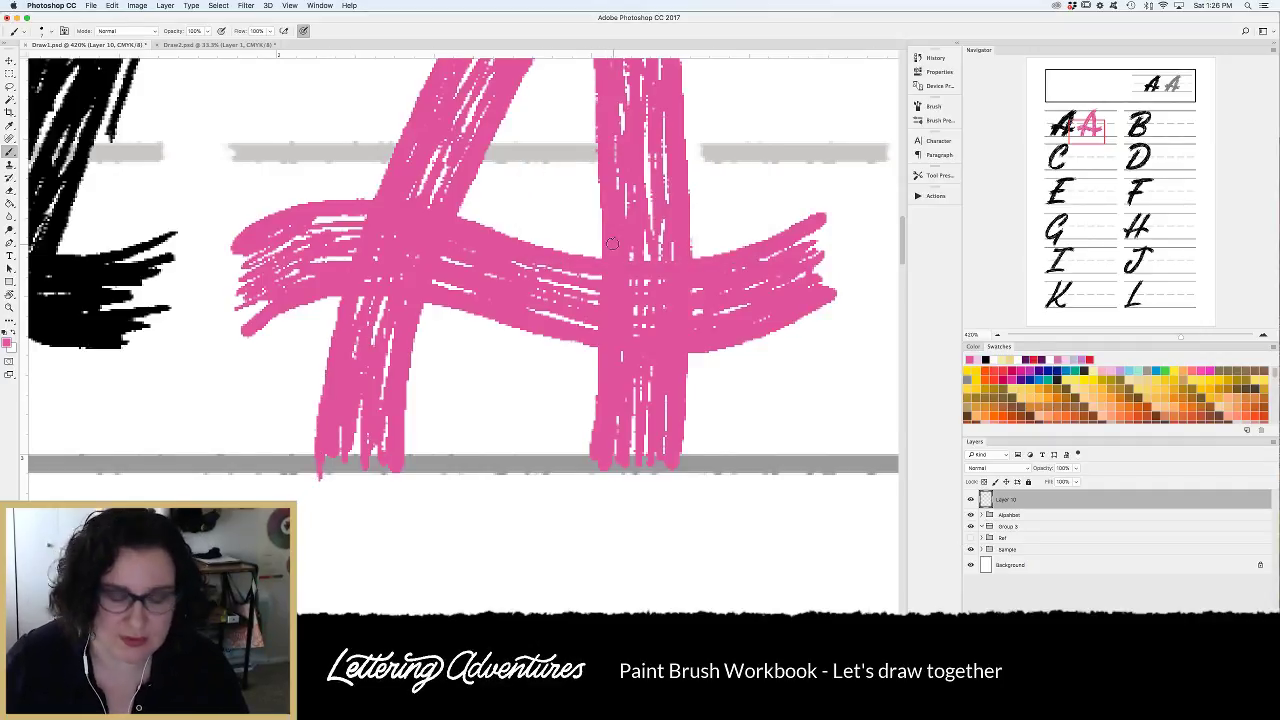
left_click_drag(322, 464, 323, 498)
mouse_move(333, 430)
left_mouse_down()
mouse_move(331, 477)
mouse_move(364, 525)
left_mouse_up()
left_click_drag(358, 400, 370, 512)
left_click_drag(372, 444, 385, 513)
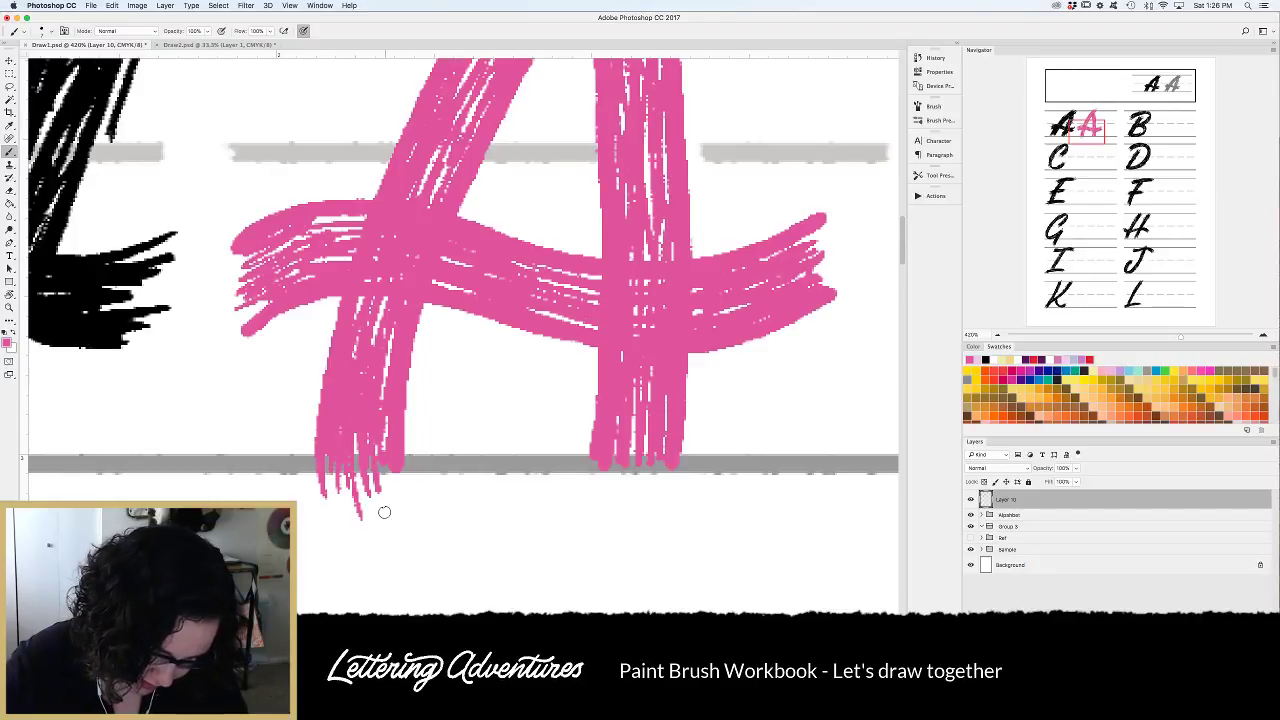
left_click_drag(395, 455, 400, 496)
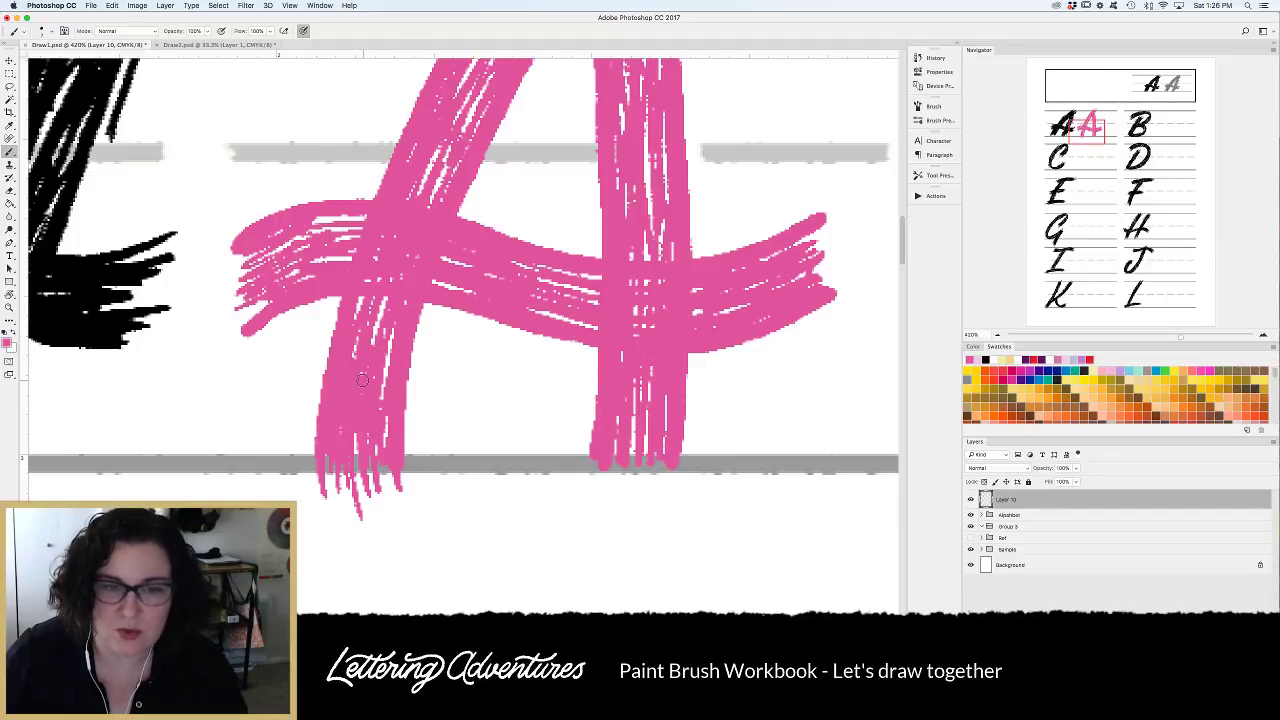
left_click_drag(385, 468, 391, 507)
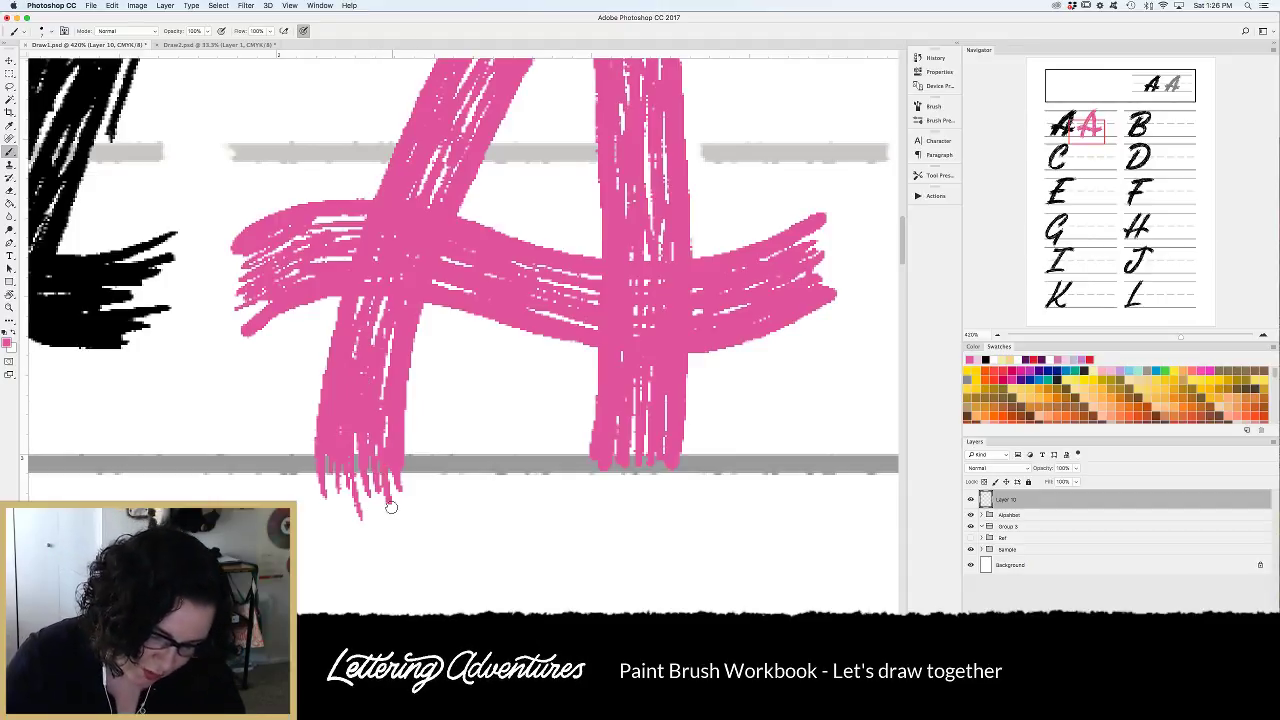
mouse_move(357, 436)
left_mouse_down()
mouse_move(382, 531)
mouse_move(349, 517)
mouse_move(337, 530)
left_mouse_up()
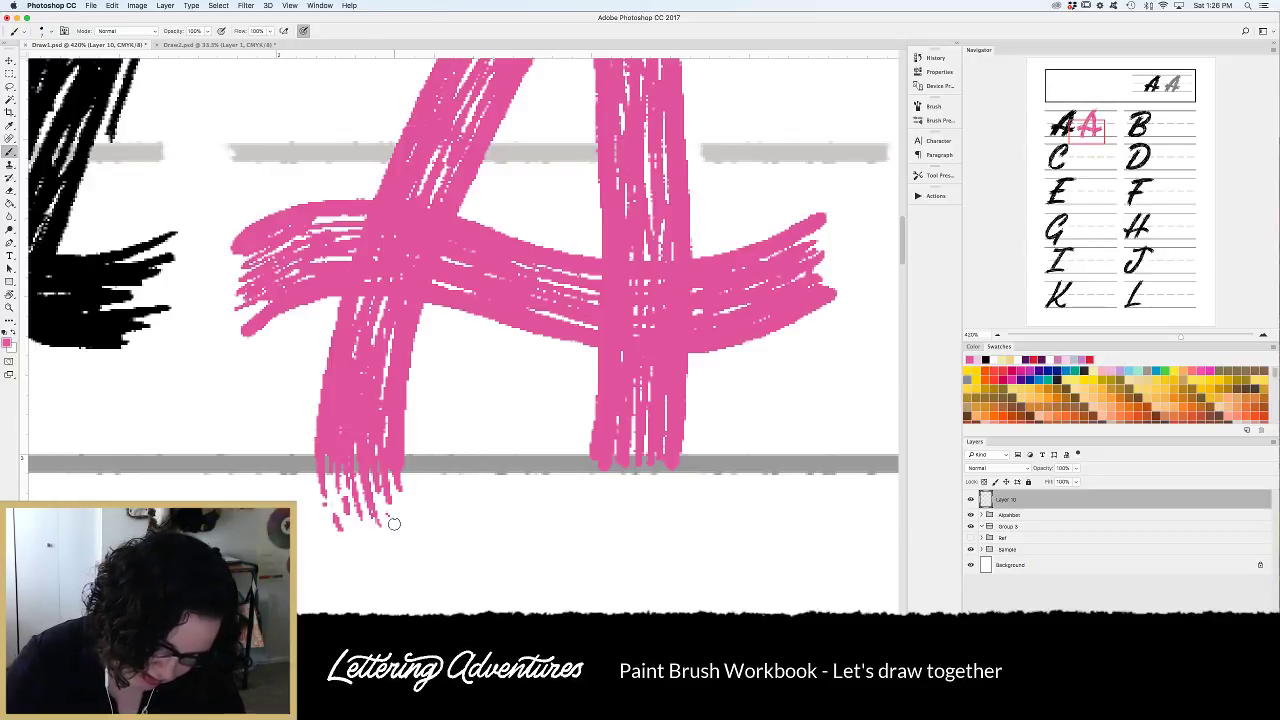
mouse_move(612, 440)
left_mouse_down()
mouse_move(624, 488)
mouse_move(657, 496)
mouse_move(603, 499)
mouse_move(596, 488)
mouse_move(668, 502)
mouse_move(620, 502)
mouse_move(633, 524)
left_mouse_up()
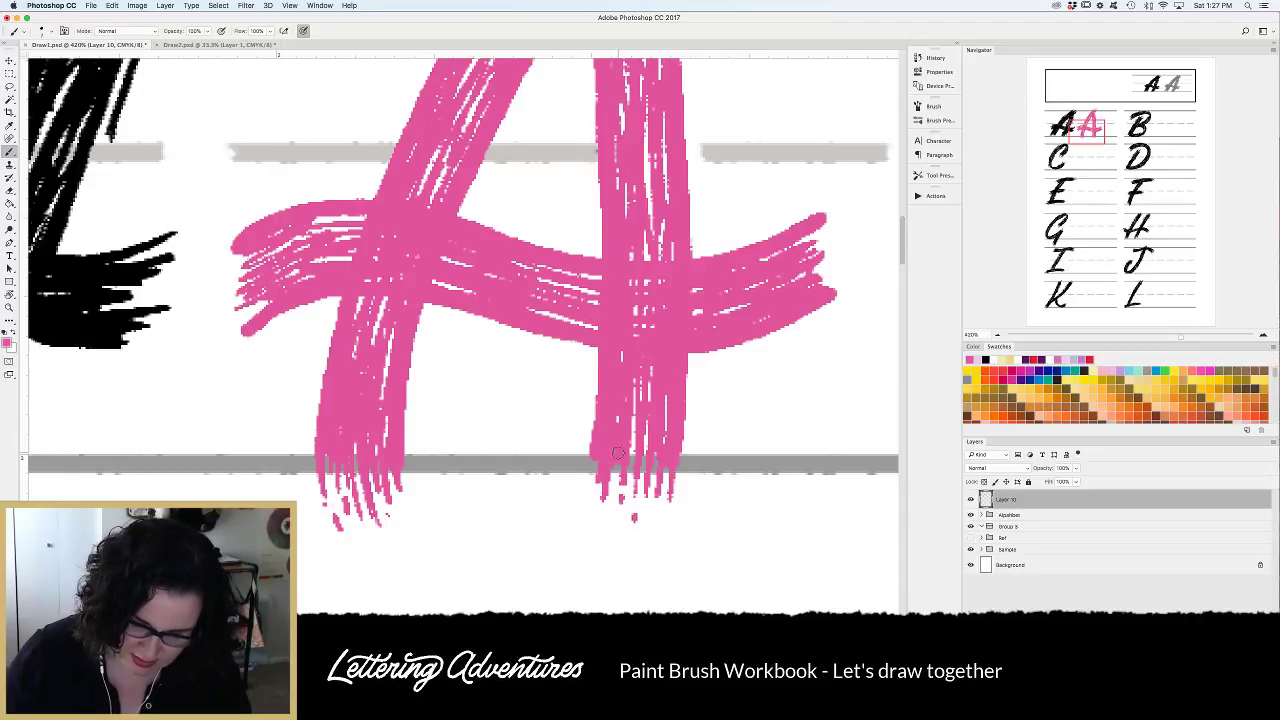
Touch up the foot of the right leg and fray the right end of the crossbar with thin ragged strokes.
left_click_drag(623, 365, 618, 453)
scroll(617, 453, "right", 5)
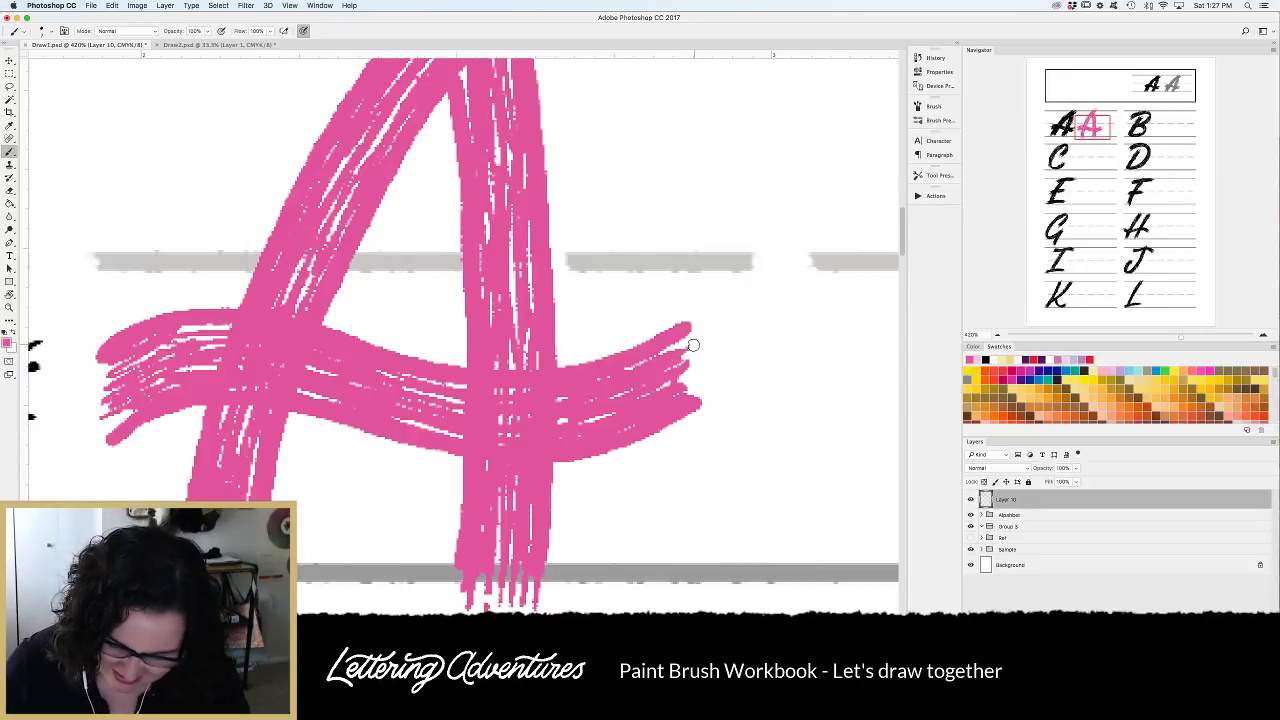
mouse_move(682, 362)
left_mouse_down()
mouse_move(718, 340)
mouse_move(714, 363)
mouse_move(749, 371)
mouse_move(711, 320)
mouse_move(737, 295)
mouse_move(732, 306)
left_mouse_up()
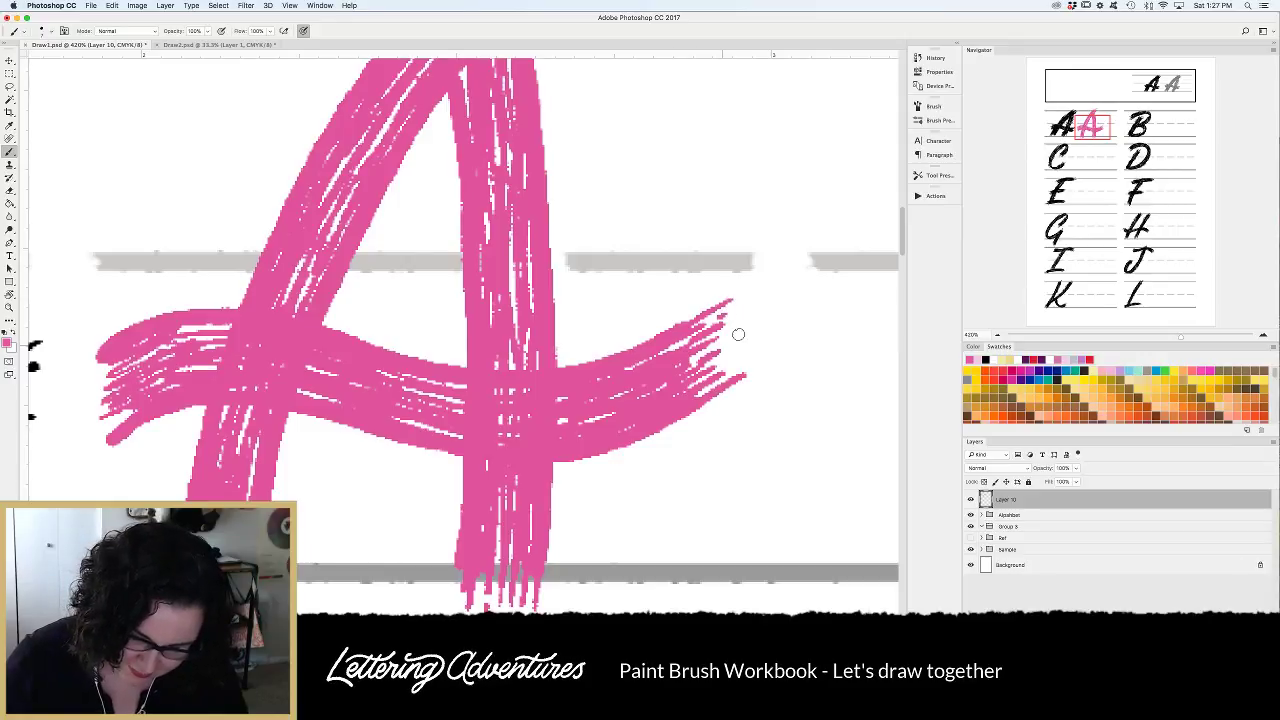
Fray the left end of the pink A's crossbar with thin ragged strokes reaching toward the black A.
scroll(737, 346, "left", 5)
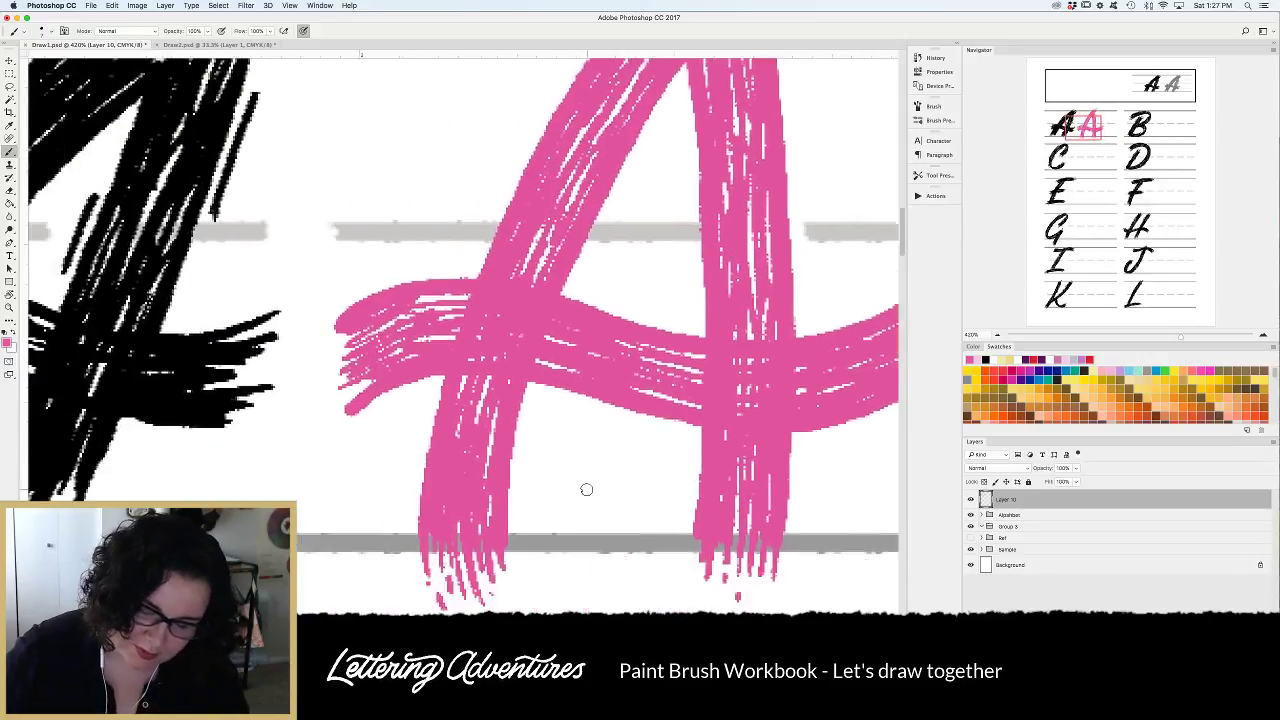
scroll(586, 489, "down", 5)
scroll(586, 489, "left", 3)
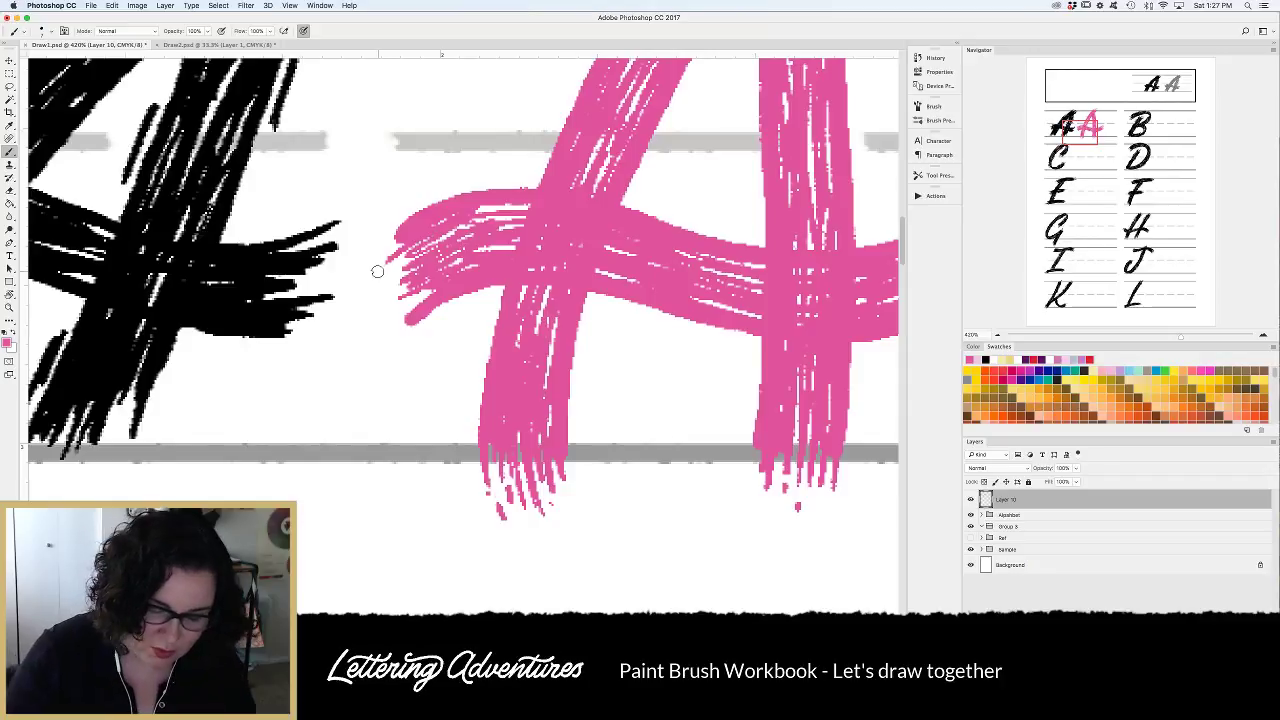
mouse_move(413, 243)
left_mouse_down()
mouse_move(373, 275)
mouse_move(371, 260)
mouse_move(380, 278)
mouse_move(396, 272)
mouse_move(362, 312)
left_mouse_up()
mouse_move(416, 275)
left_mouse_down()
mouse_move(370, 317)
mouse_move(436, 283)
mouse_move(378, 343)
left_mouse_up()
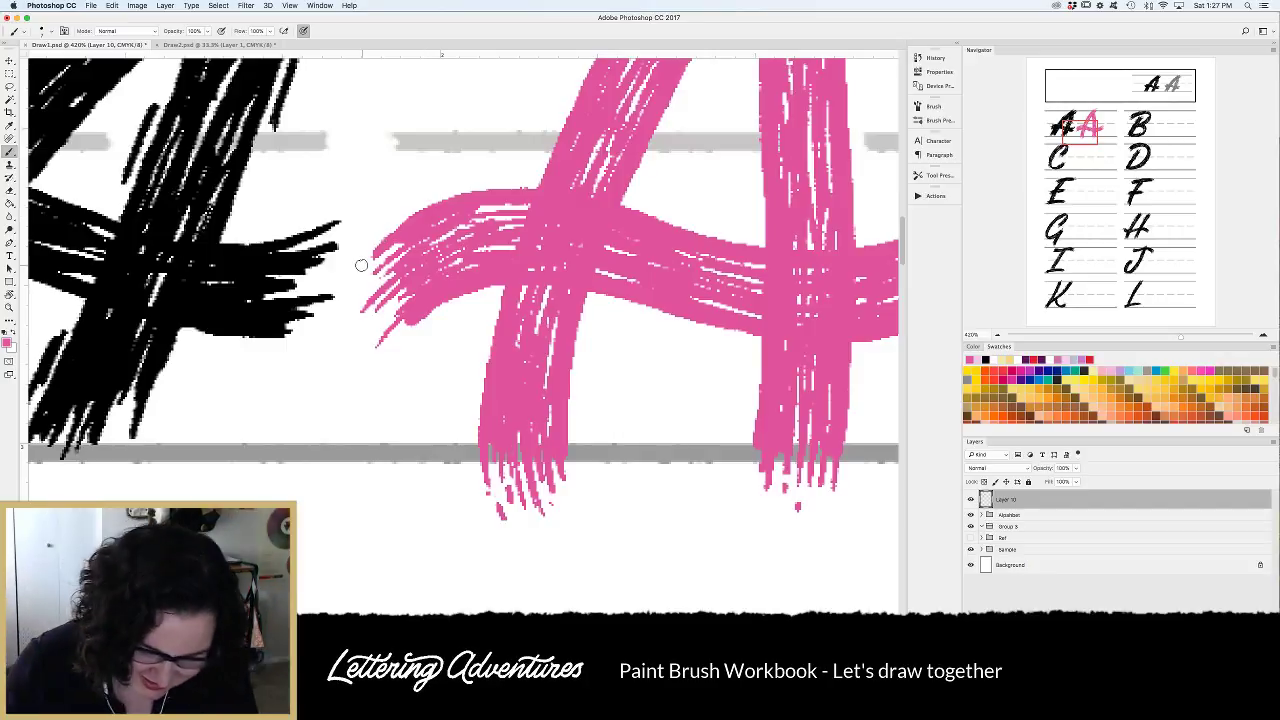
mouse_move(394, 232)
left_mouse_down()
mouse_move(354, 276)
mouse_move(363, 297)
left_mouse_up()
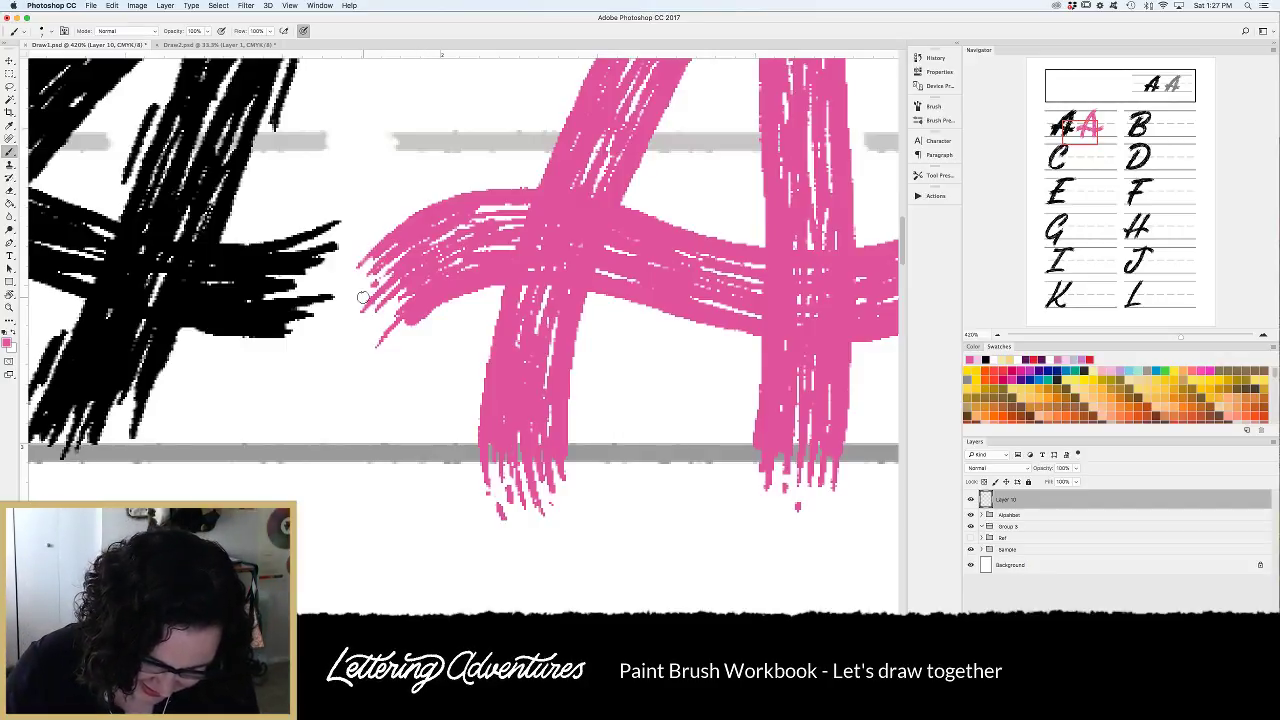
Add thin loose bristle strokes along both edges of the pink A's left leg, from below the apex to the foot.
scroll(598, 405, "left", 3)
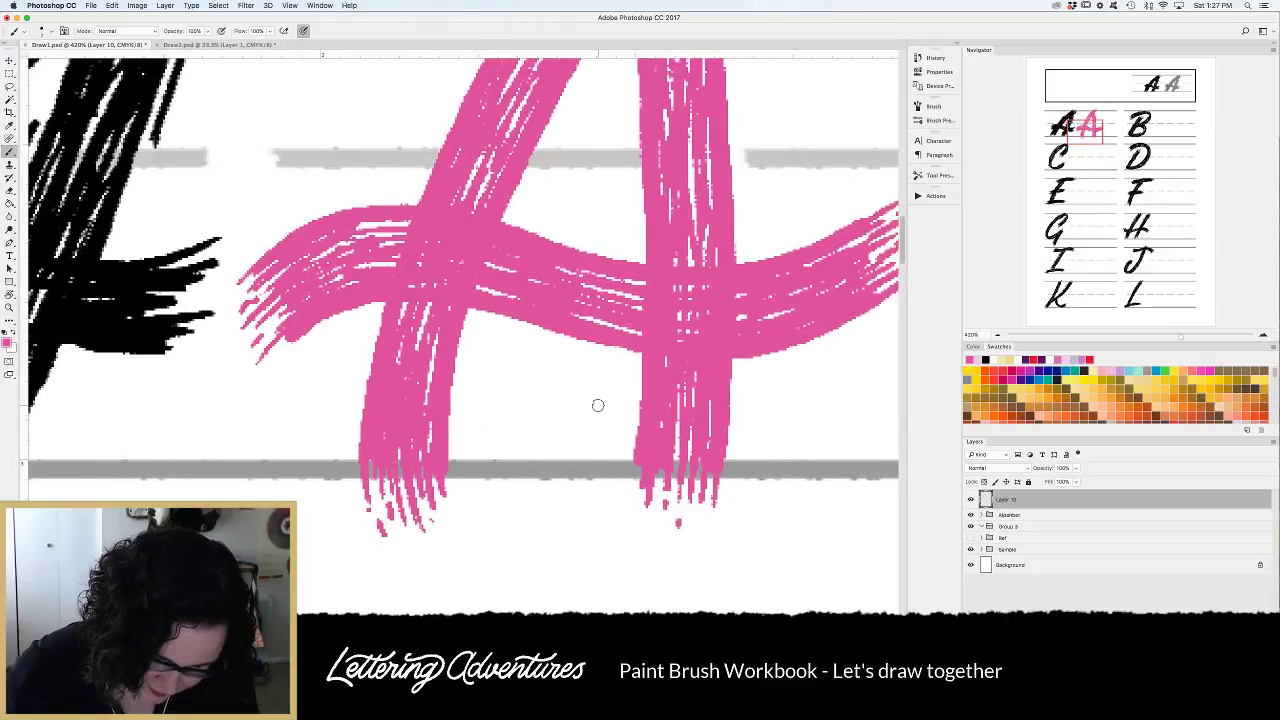
scroll(598, 405, "down", 1)
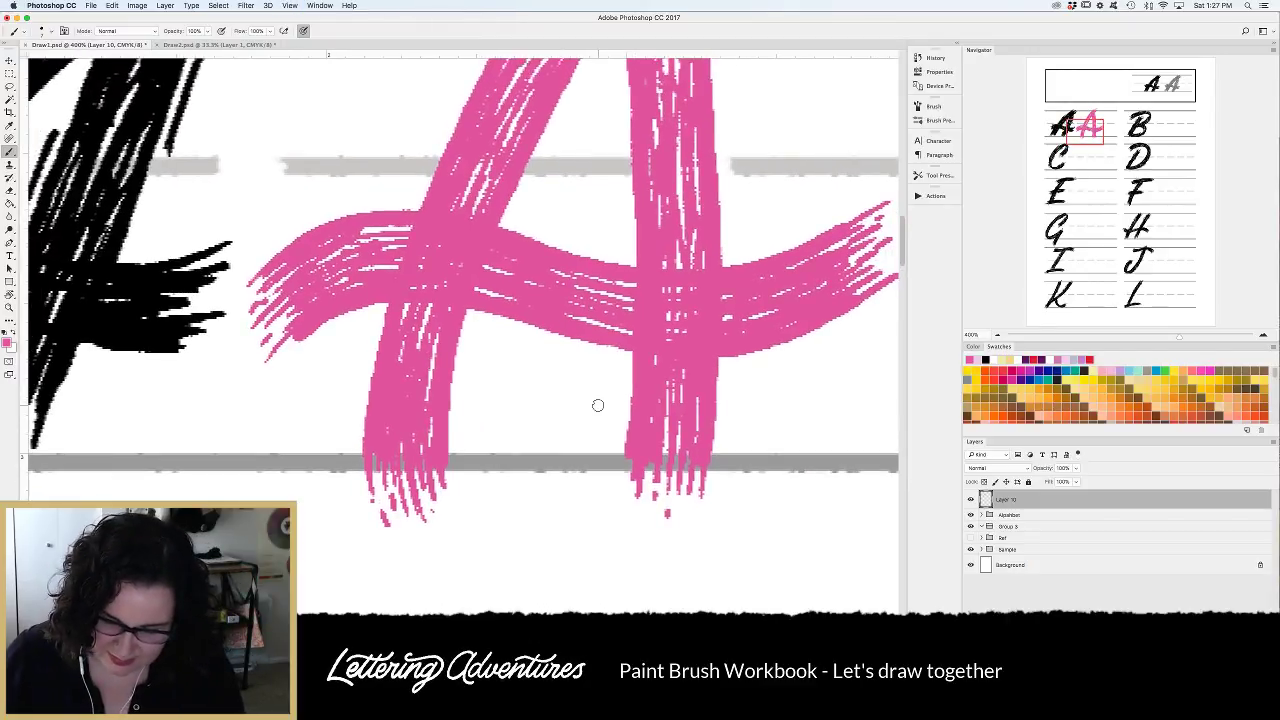
scroll(598, 405, "down", 3)
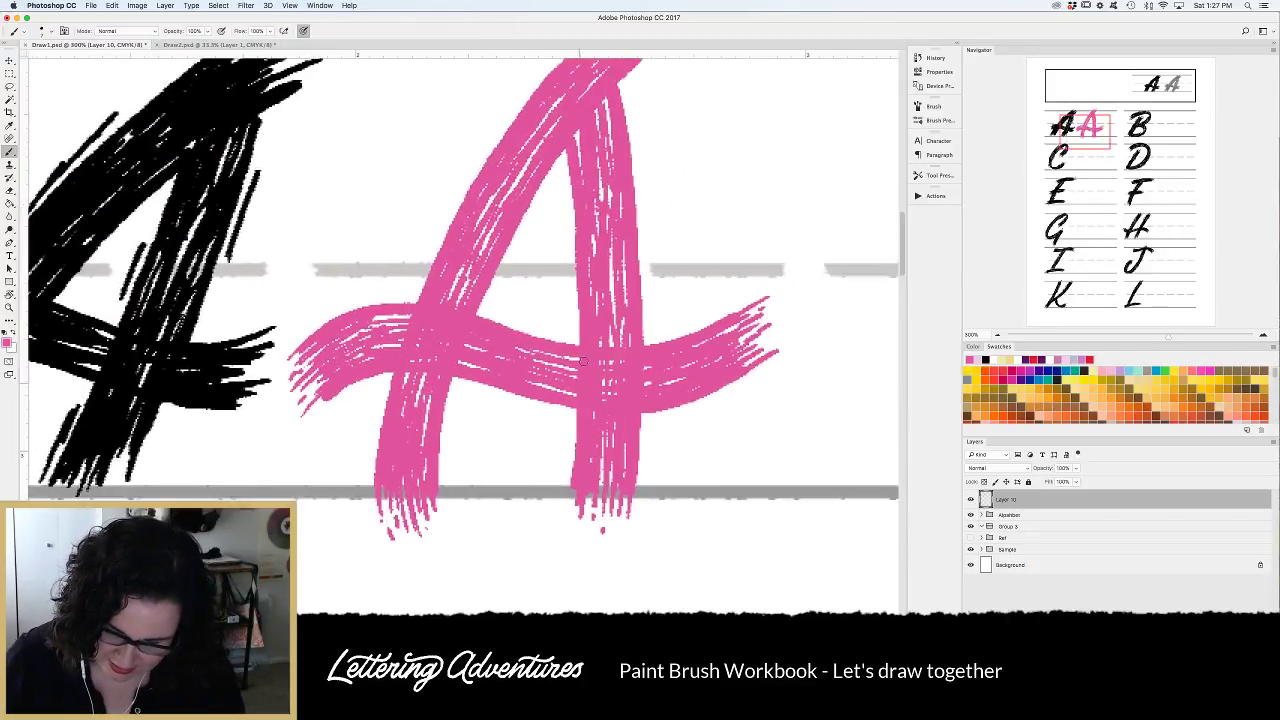
scroll(583, 361, "up", 3)
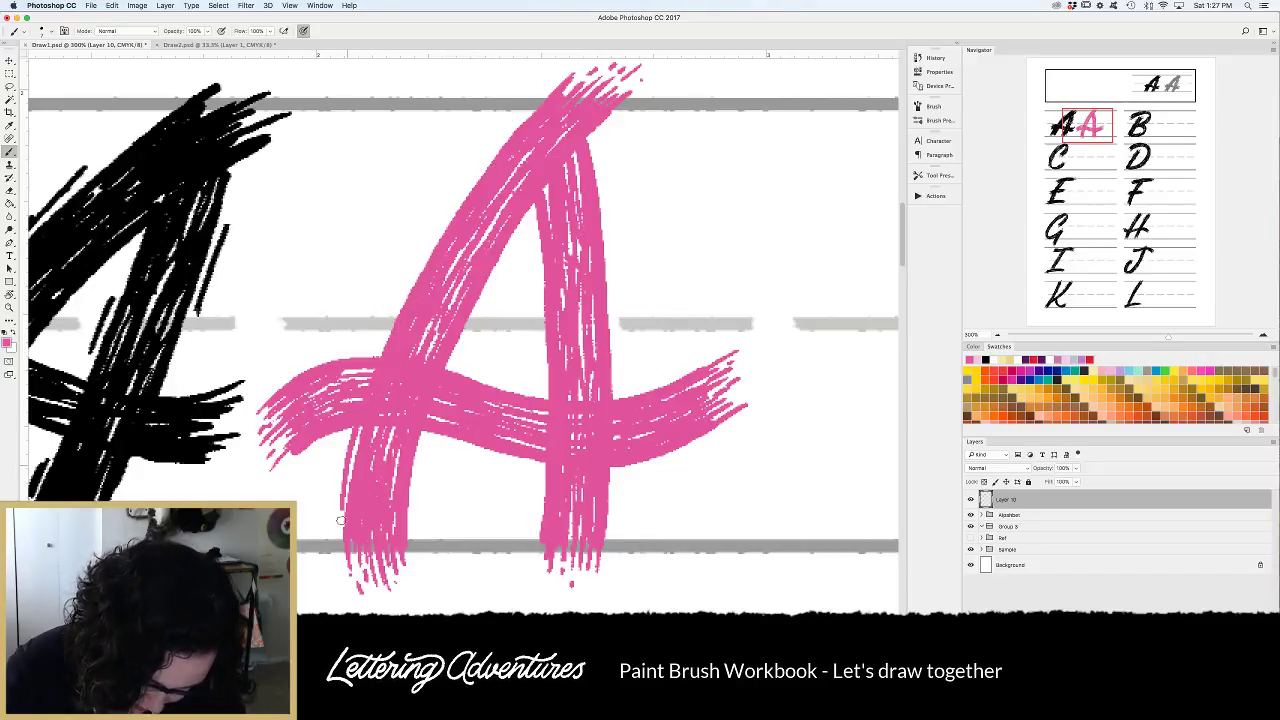
left_click_drag(340, 521, 347, 582)
left_click_drag(532, 205, 445, 395)
left_click_drag(454, 350, 413, 499)
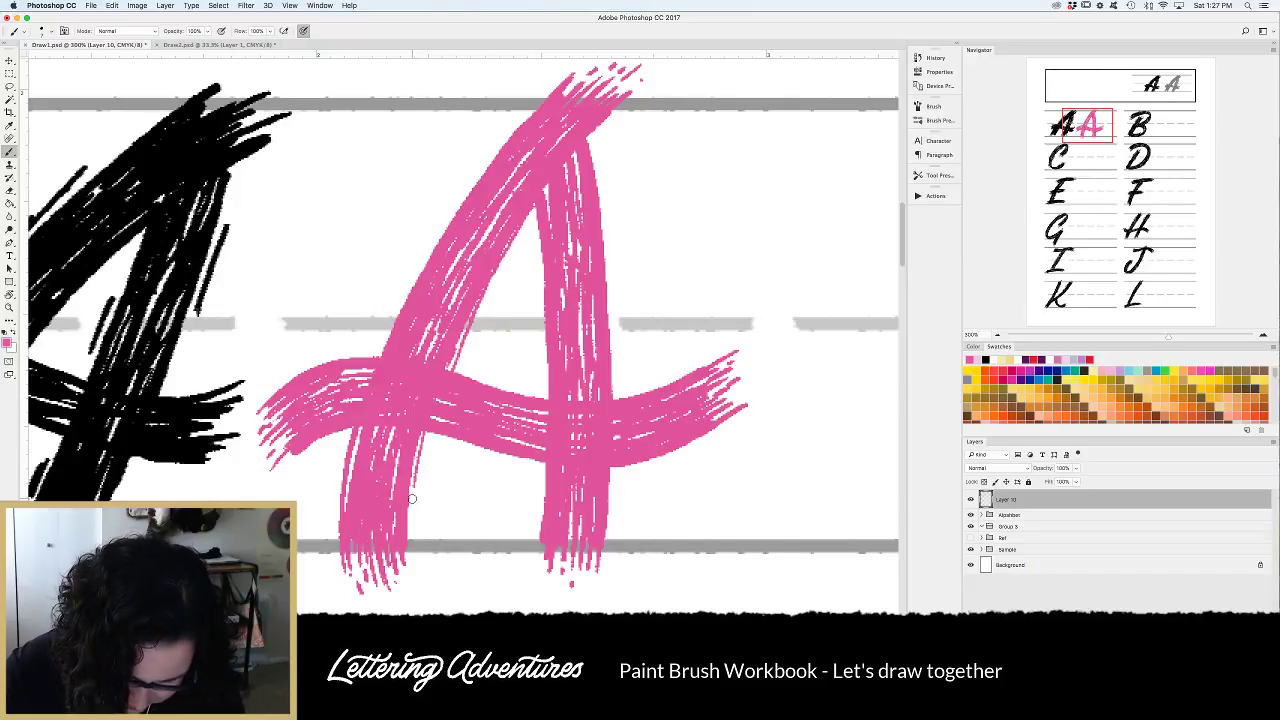
left_click_drag(424, 427, 415, 538)
Add loose bristle strokes along both edges of the right leg, the crossbar's edges and the upper outer edge of the left leg.
left_click_drag(539, 305, 539, 484)
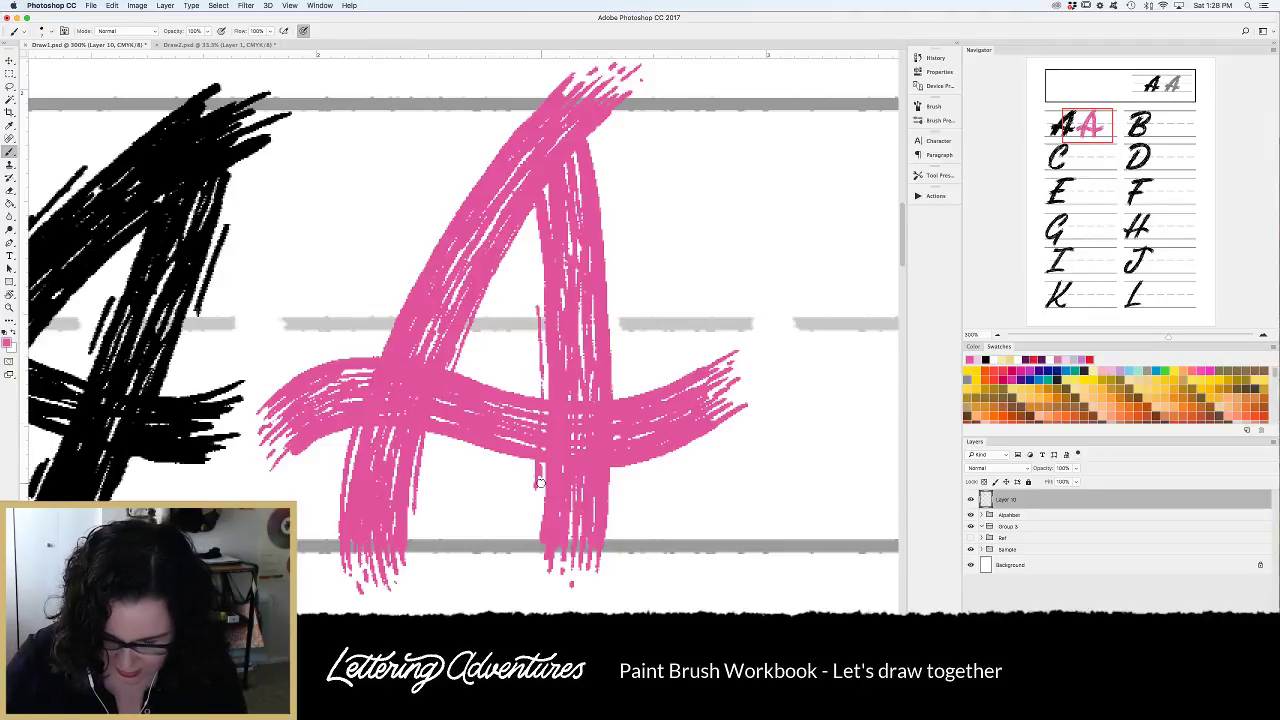
left_click_drag(592, 130, 610, 249)
left_click_drag(604, 186, 612, 520)
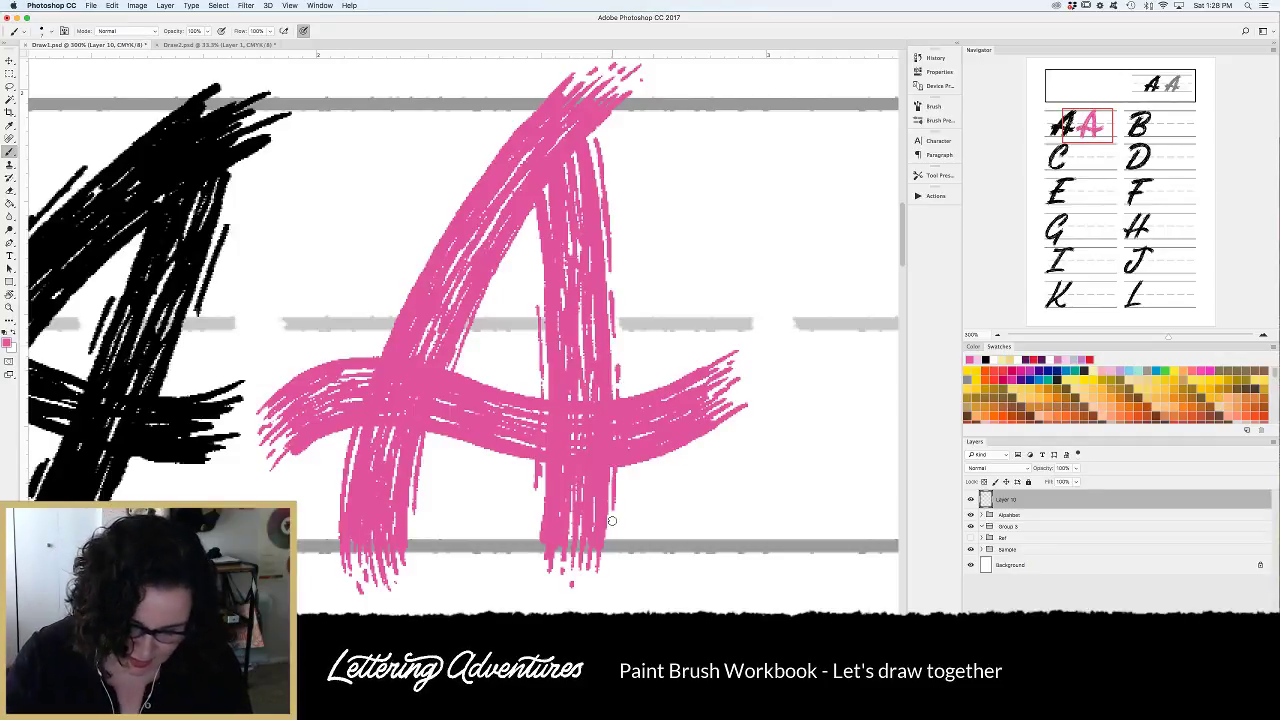
left_click_drag(300, 366, 382, 348)
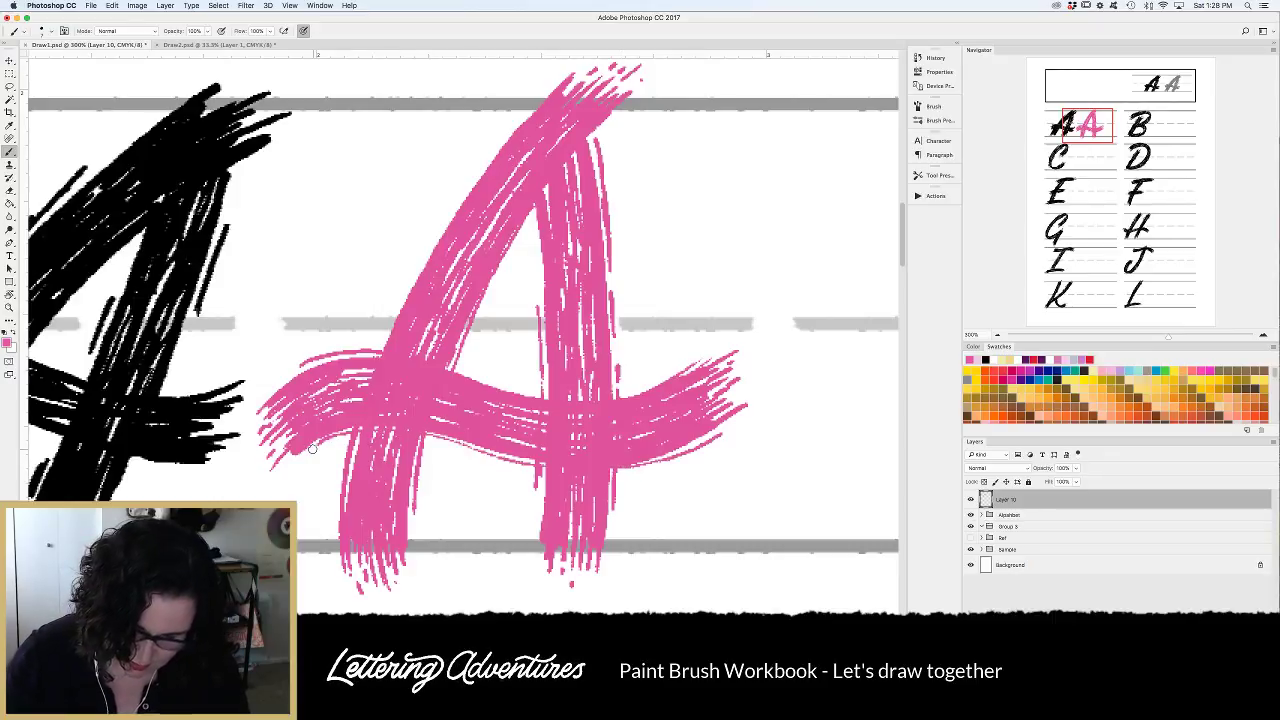
left_click_drag(532, 104, 392, 309)
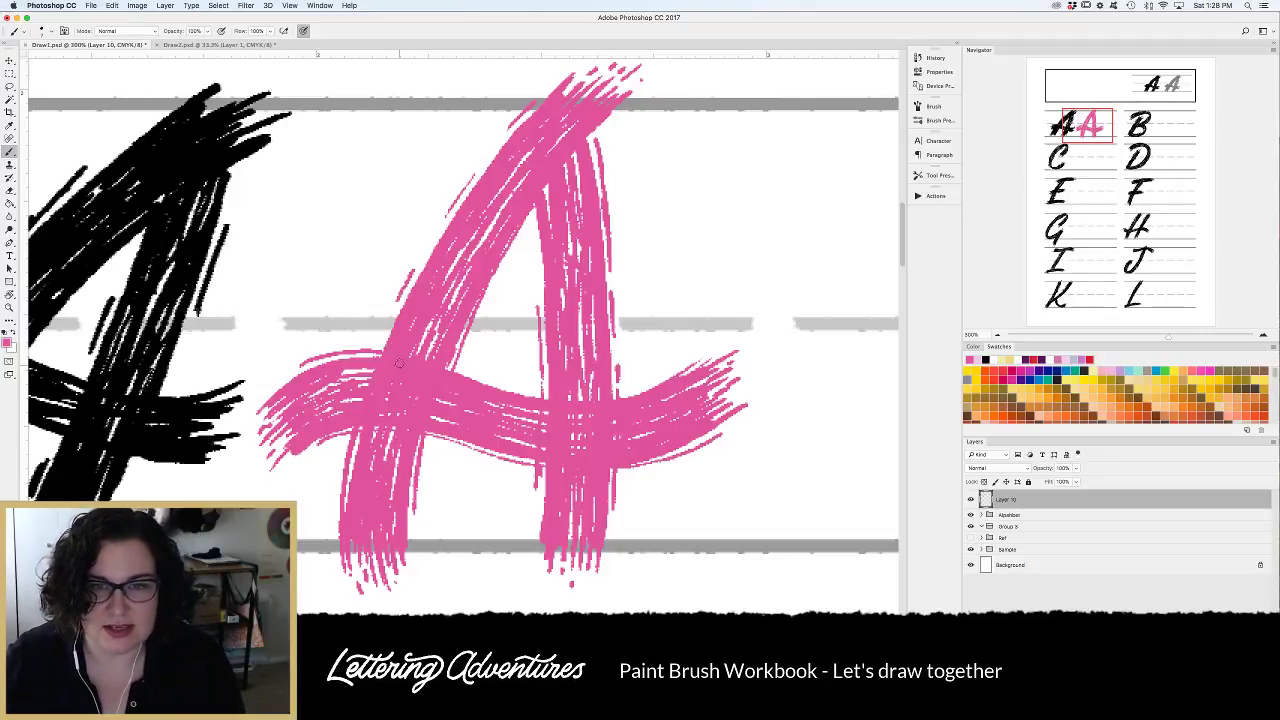
Skew the pink A so it leans to the right like the black A and shift it slightly away from it.
key("super+minus")
key("super+minus")
key("super+equal")
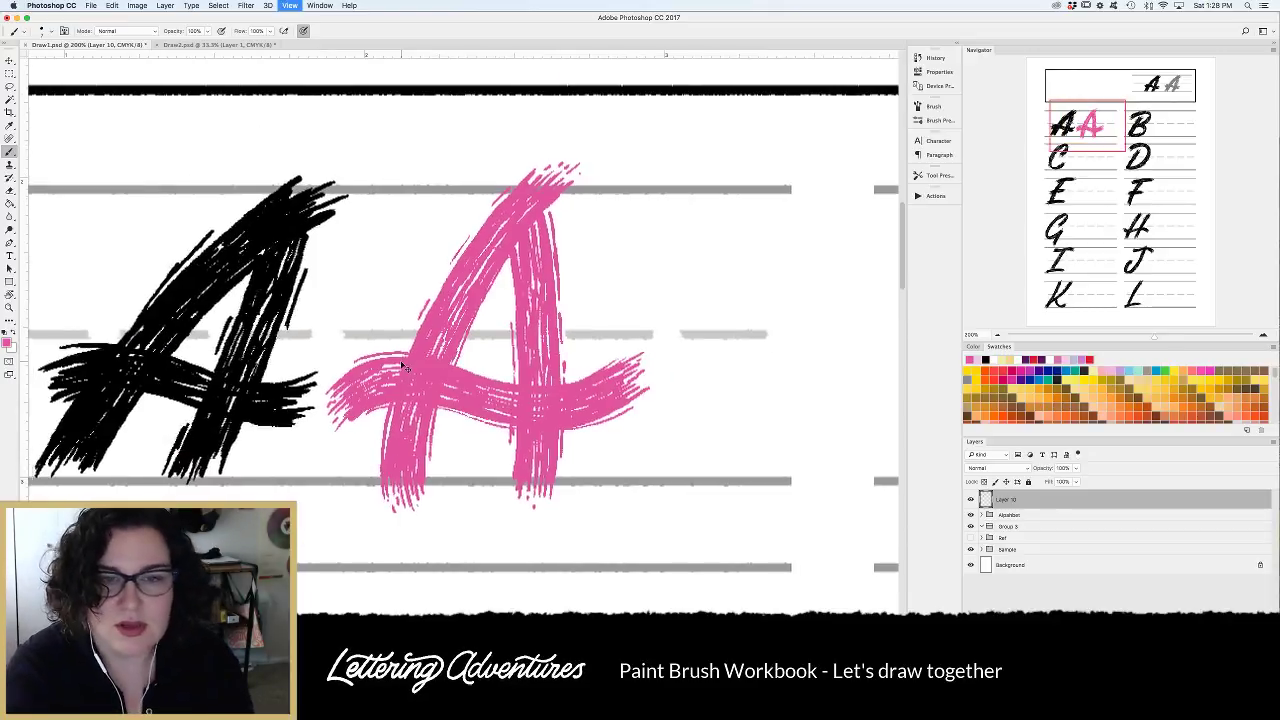
key("super+minus")
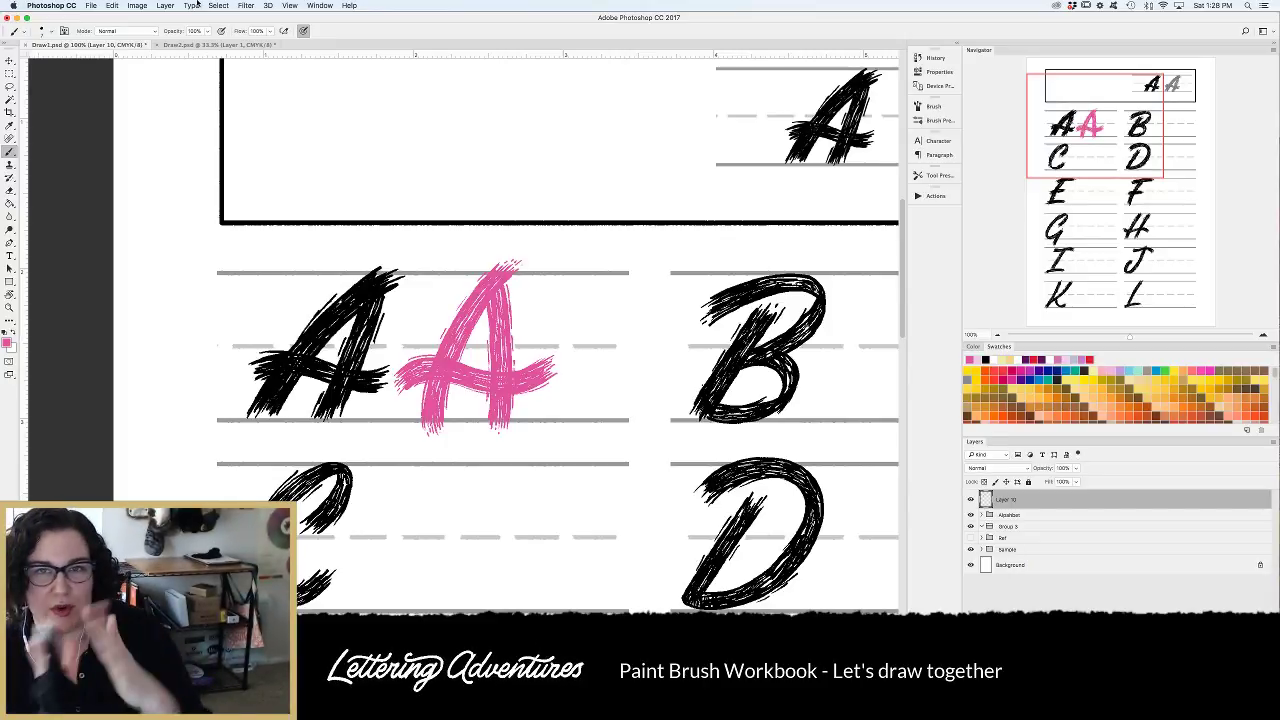
left_click(114, 6)
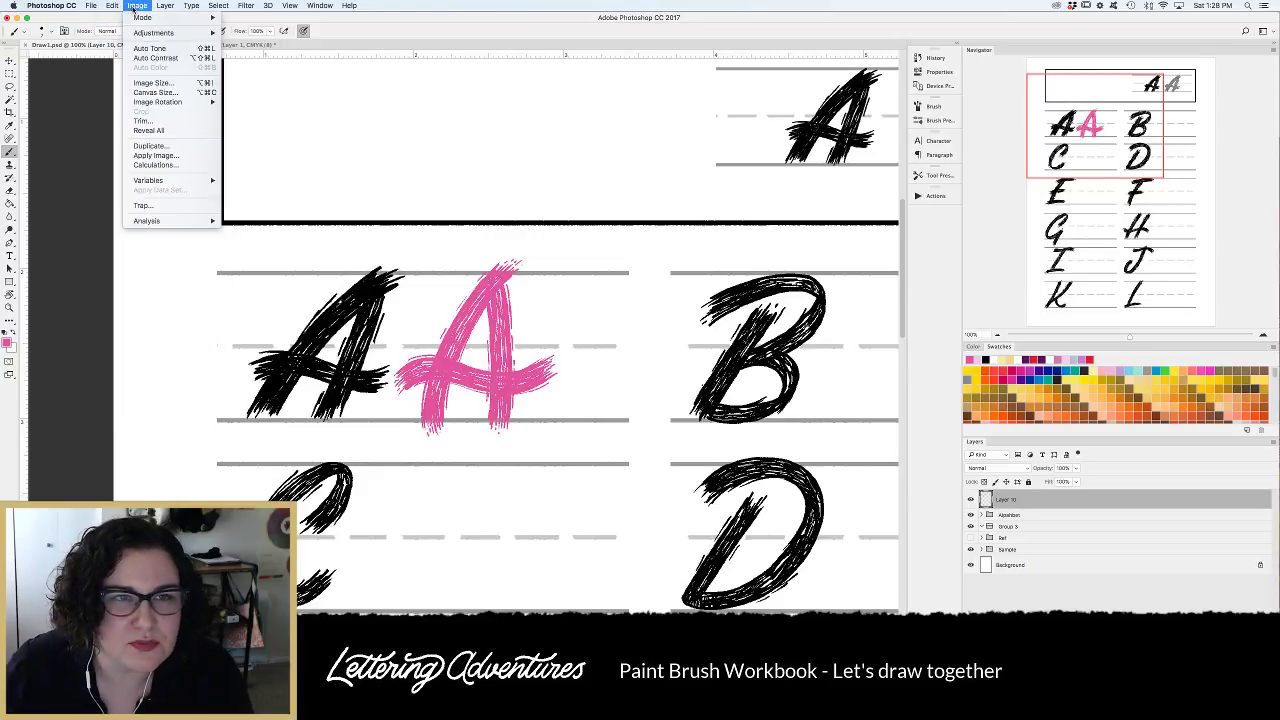
mouse_move(200, 229)
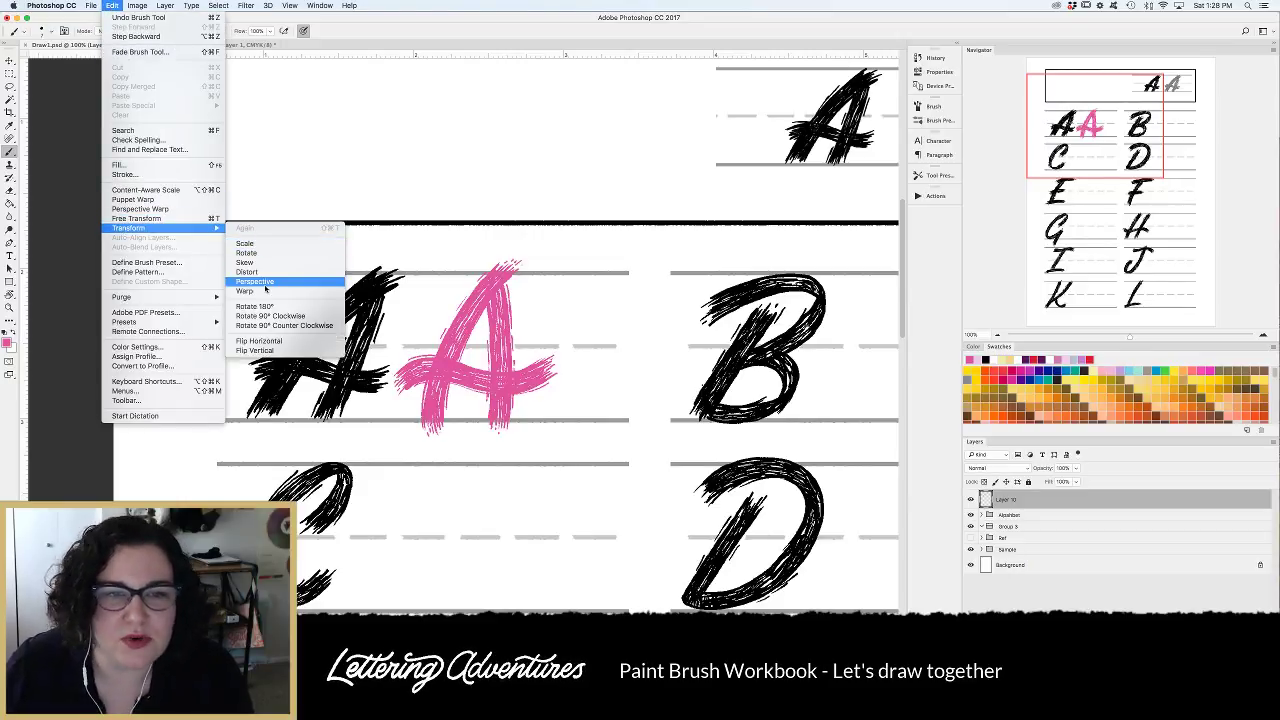
left_click(248, 262)
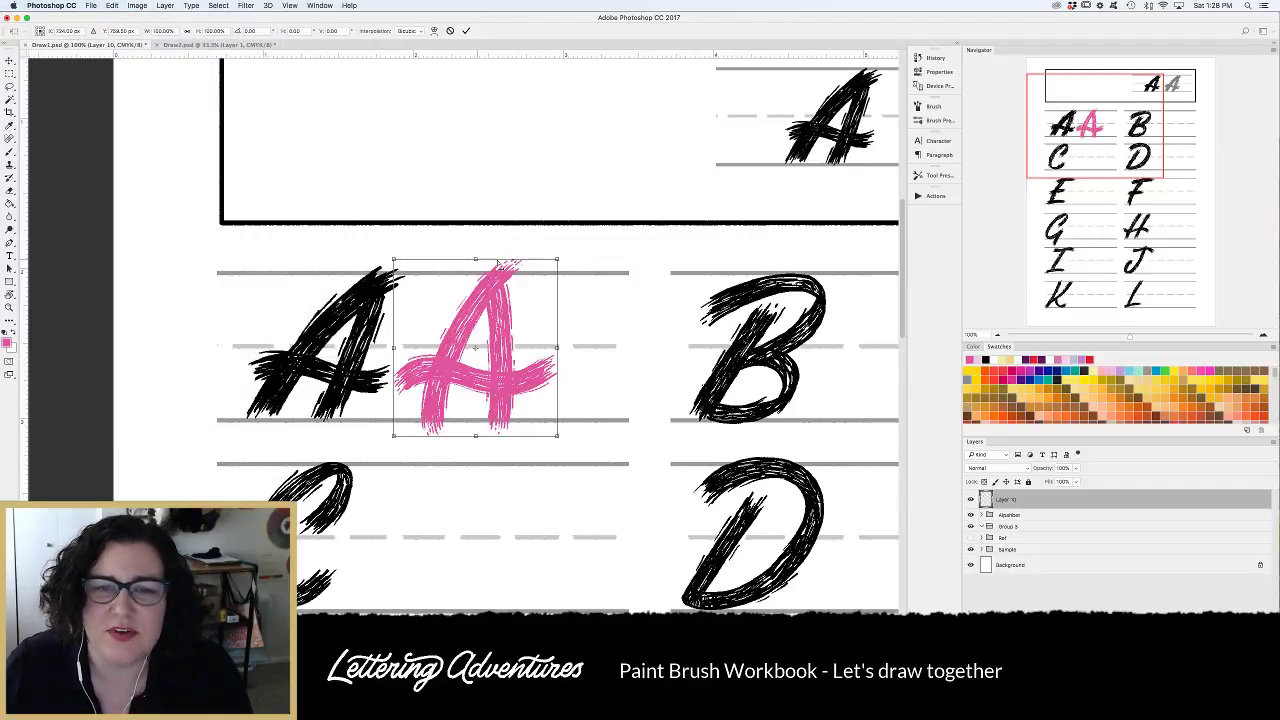
mouse_move(477, 262)
left_mouse_down()
mouse_move(500, 264)
mouse_move(485, 263)
left_mouse_up()
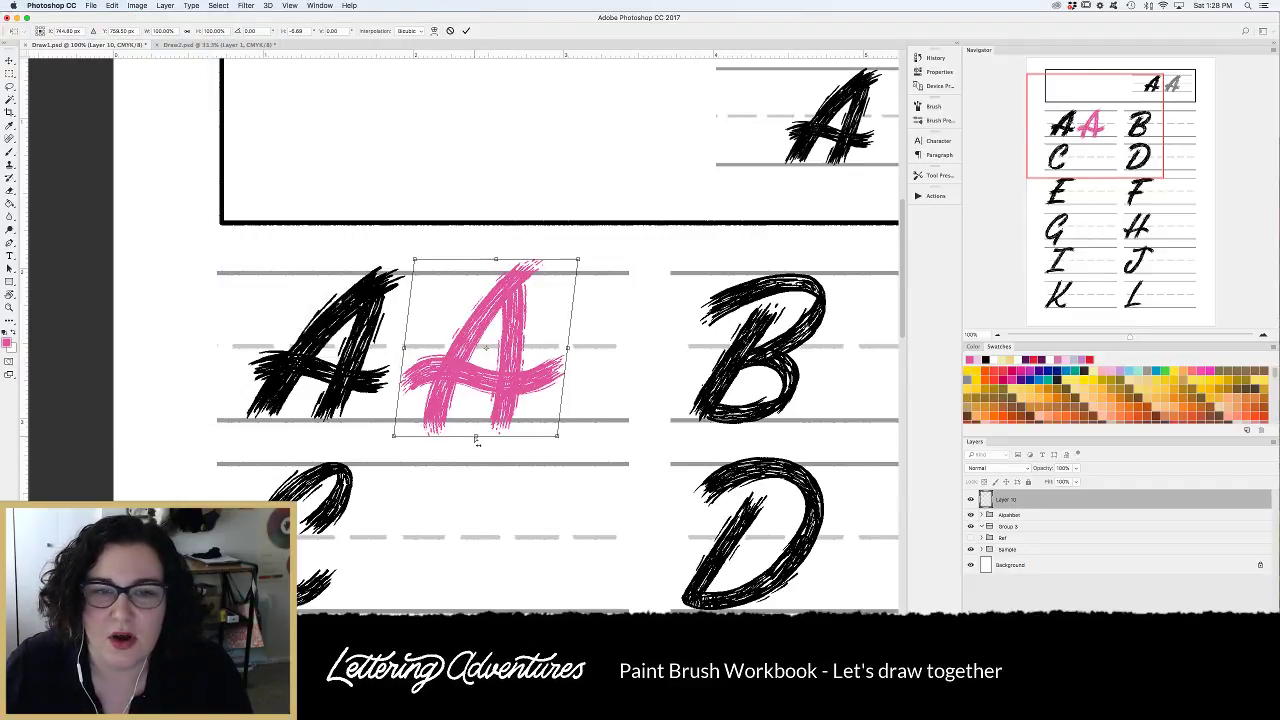
mouse_move(469, 437)
left_mouse_down()
mouse_move(480, 415)
mouse_move(466, 440)
left_mouse_up()
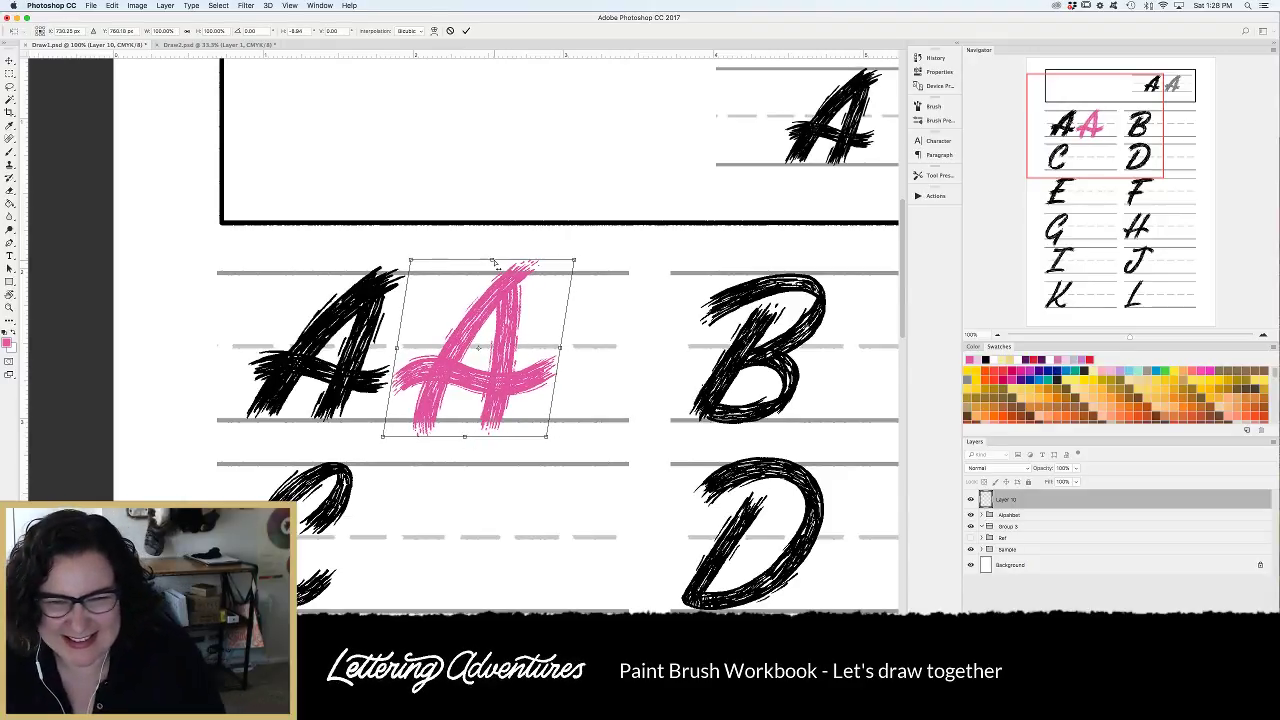
left_click_drag(493, 261, 518, 298)
key("Return")
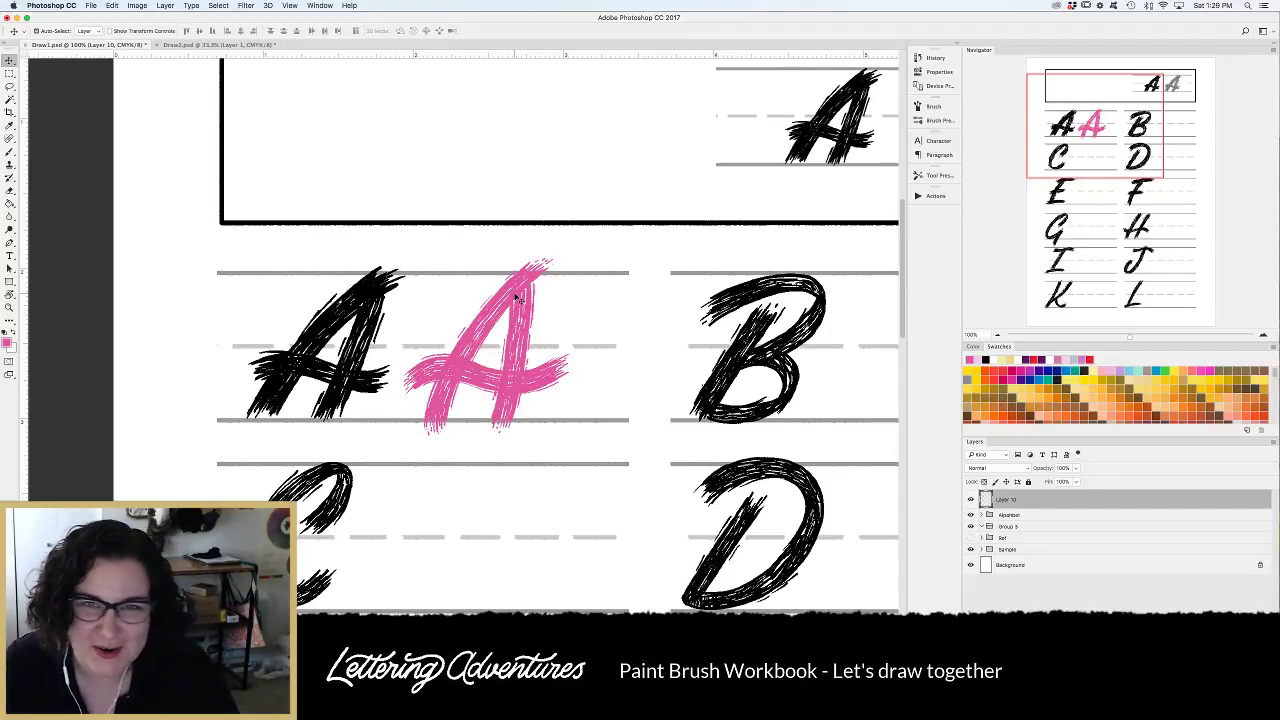
Start a pink B beside the black B with a slanted brush line down to the baseline, undoing a trial of its bowls.
scroll(517, 298, "right", 5)
scroll(517, 298, "down", 1)
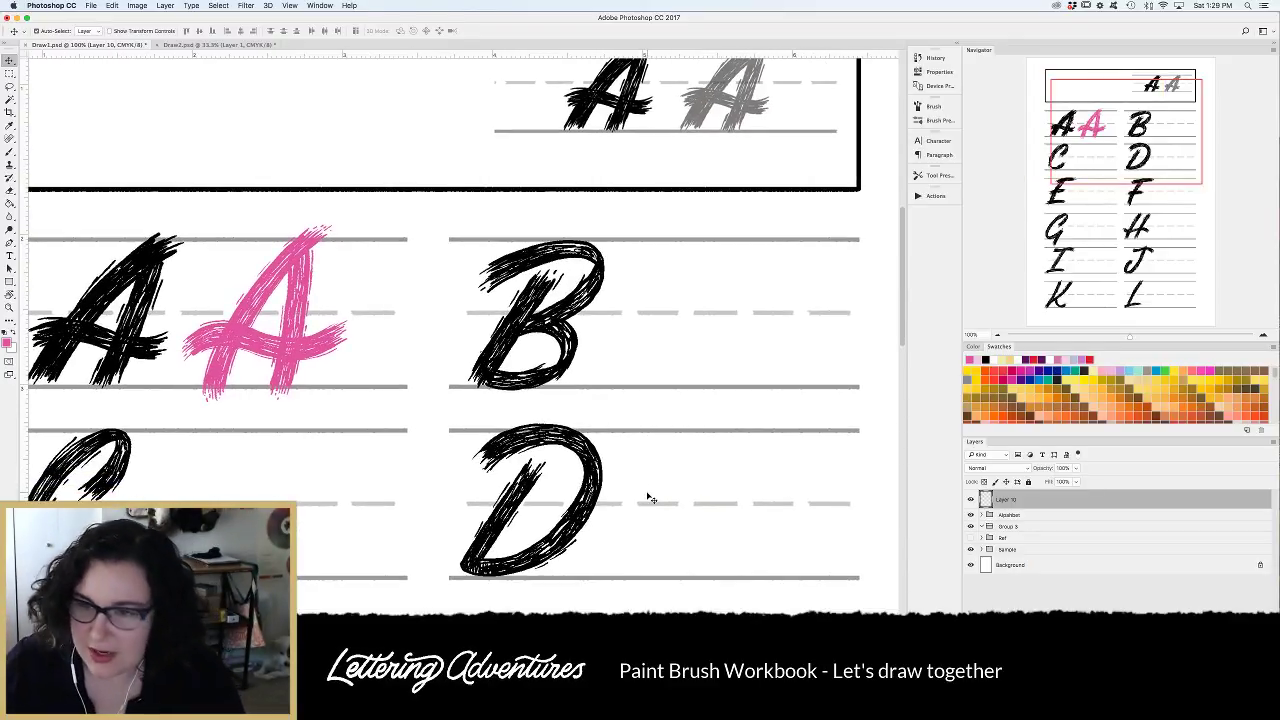
key("b")
key("super+equal")
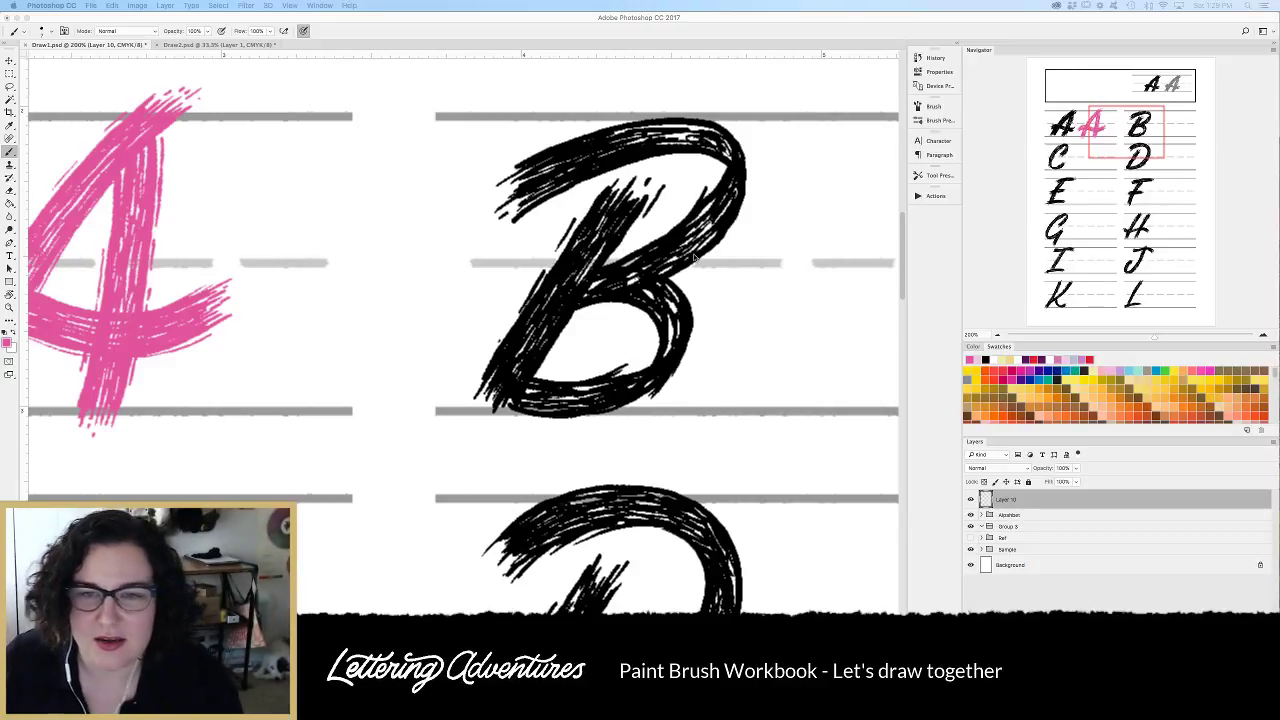
scroll(610, 250, "right", 3)
scroll(594, 251, "right", 5)
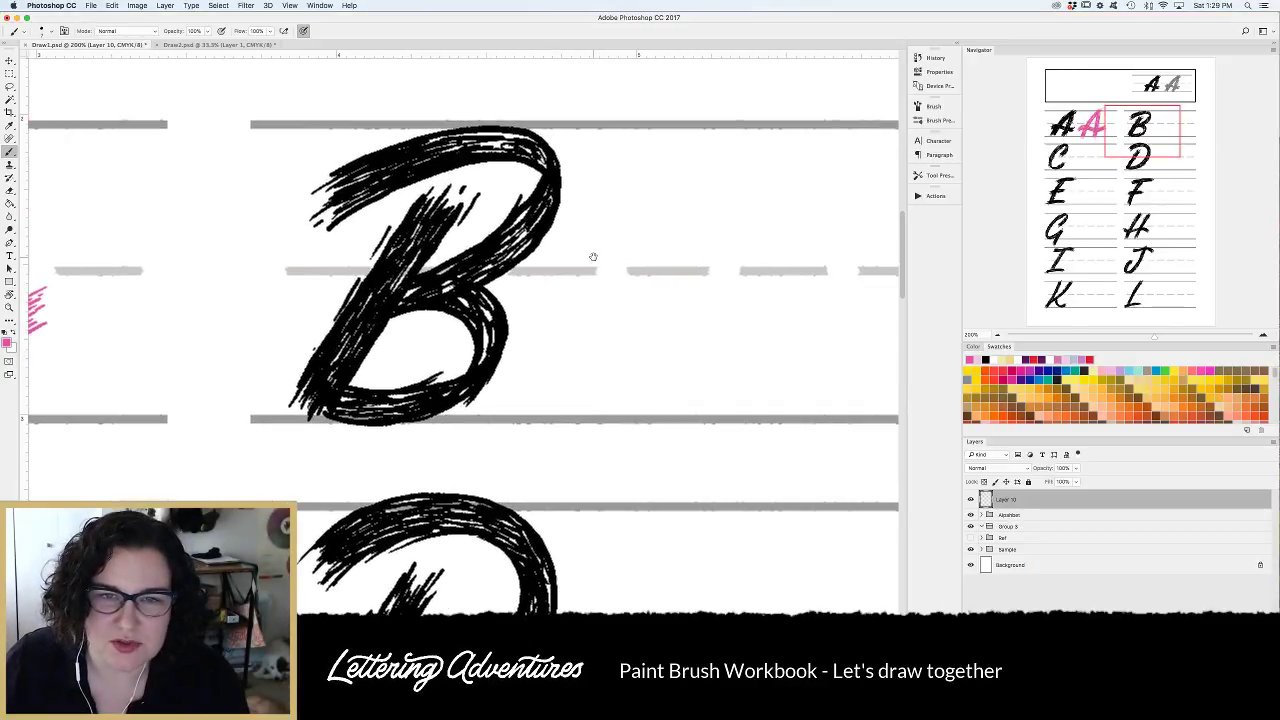
left_click_drag(609, 264, 558, 262)
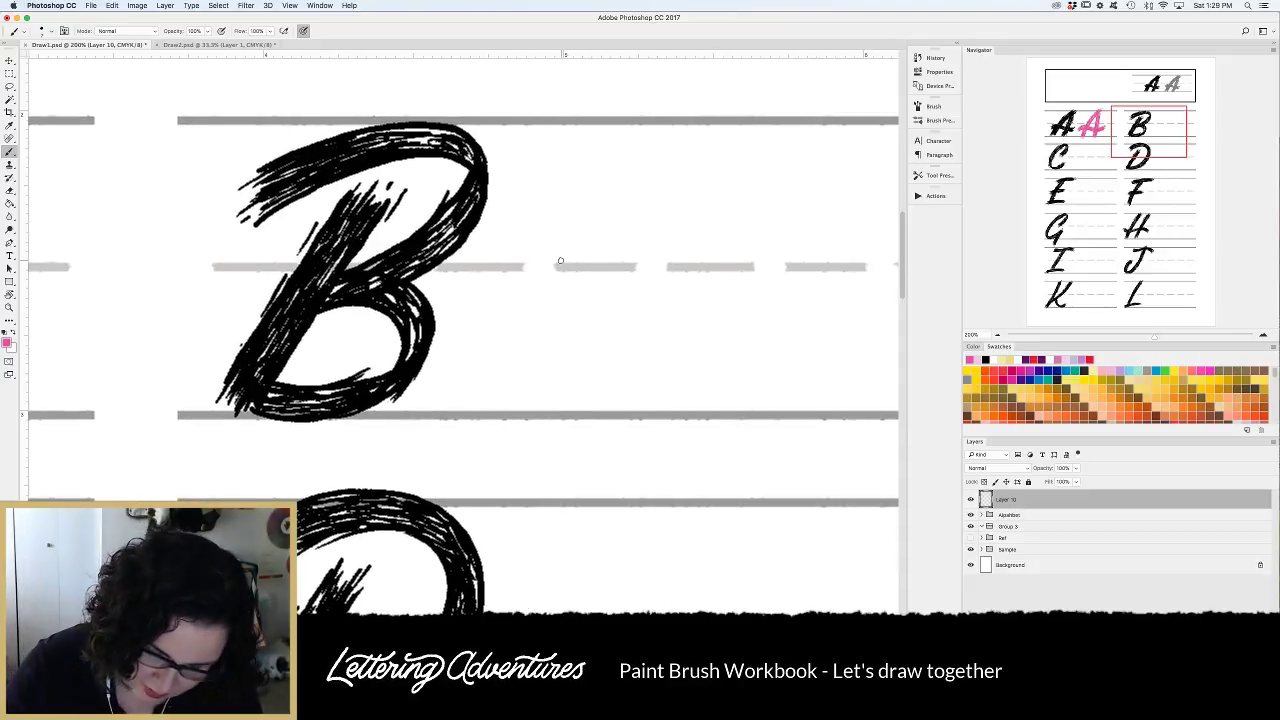
left_click_drag(650, 207, 546, 410)
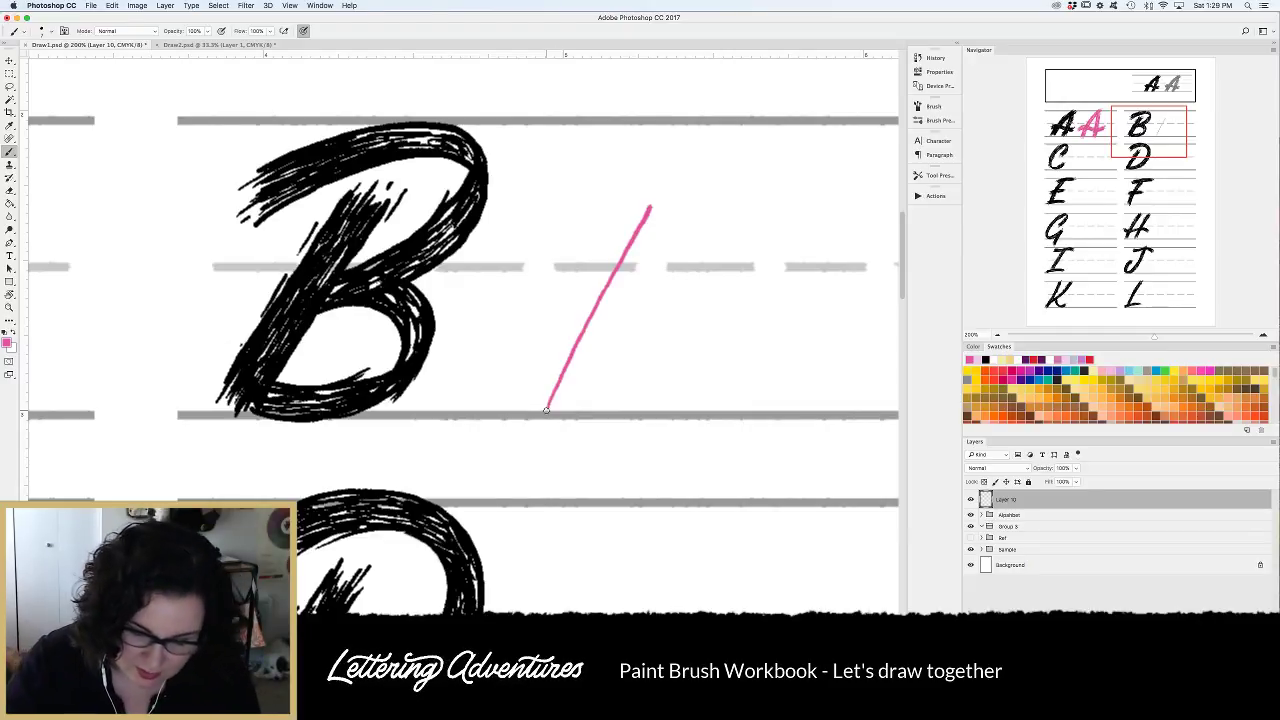
mouse_move(568, 197)
left_mouse_down()
mouse_move(677, 134)
mouse_move(718, 350)
mouse_move(554, 409)
left_mouse_up()
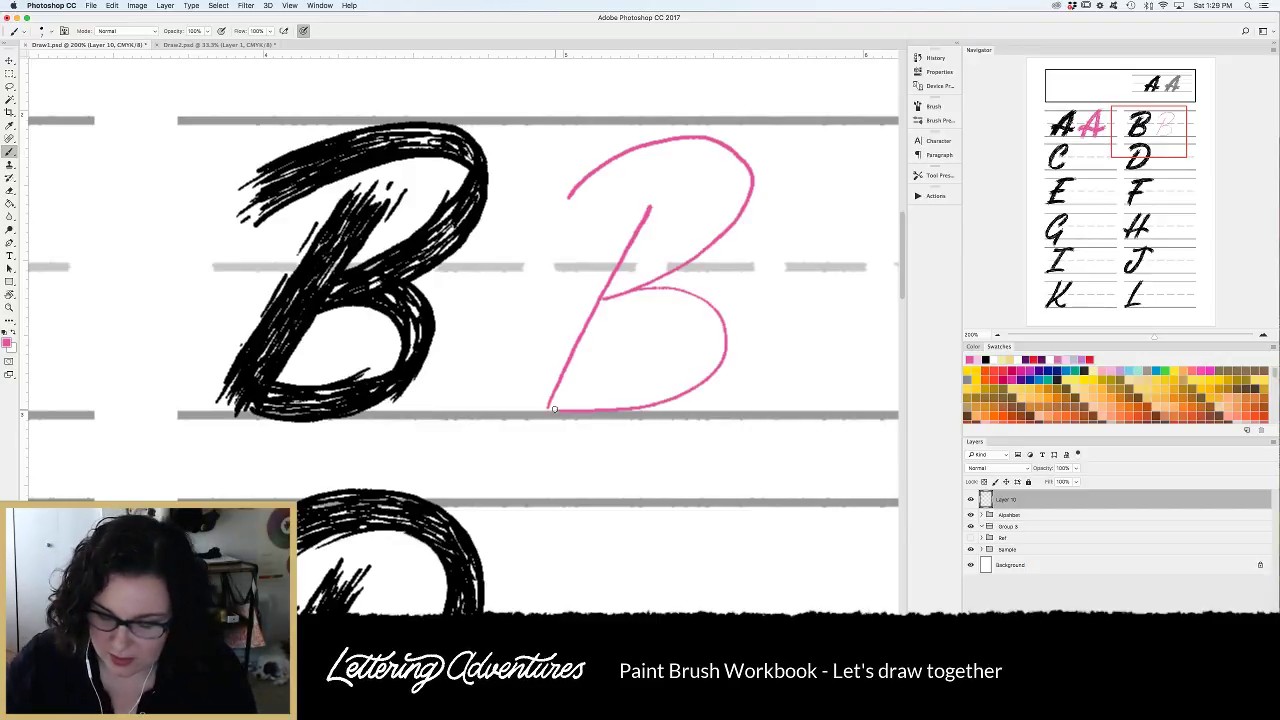
key("super+z")
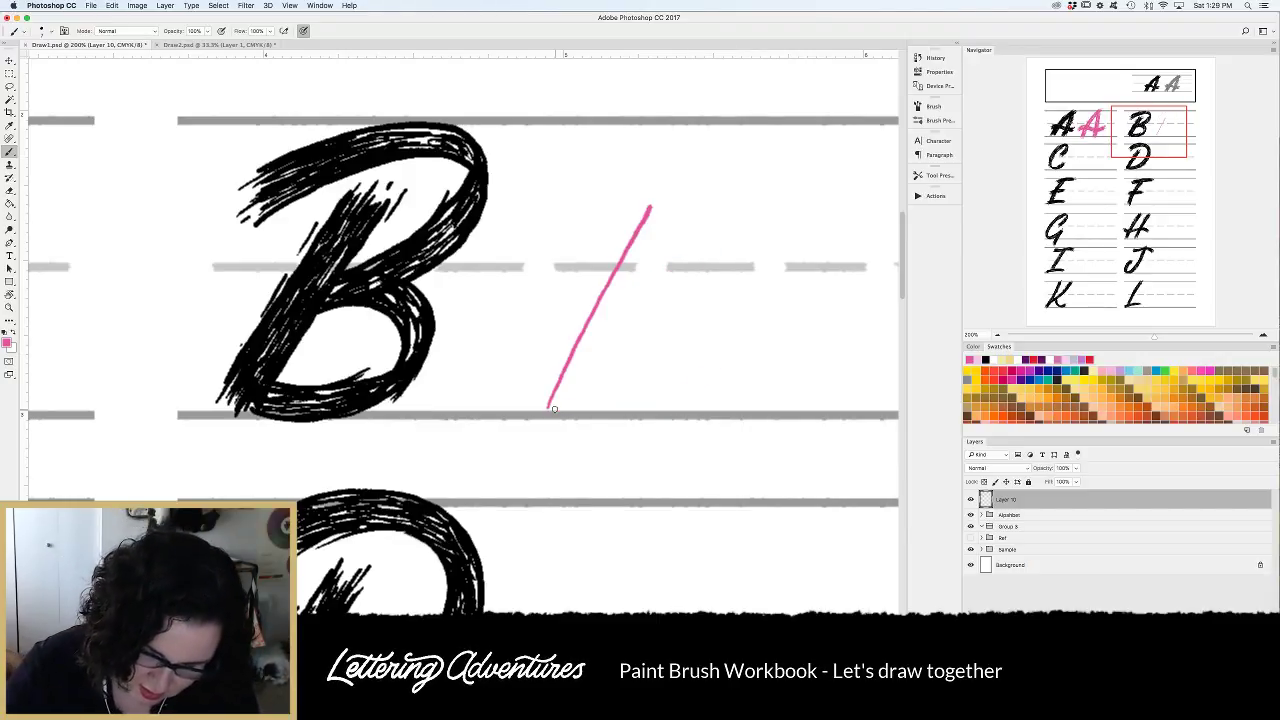
Draw the second edge of the B's stem and the upper bowl's outer curve back to the stem, undoing a trial inner curve.
mouse_move(684, 213)
left_mouse_down()
mouse_move(580, 410)
mouse_move(608, 360)
mouse_move(588, 398)
left_mouse_up()
mouse_move(575, 175)
left_mouse_down()
mouse_move(624, 133)
mouse_move(709, 111)
mouse_move(784, 162)
mouse_move(782, 238)
mouse_move(666, 318)
mouse_move(623, 322)
left_mouse_up()
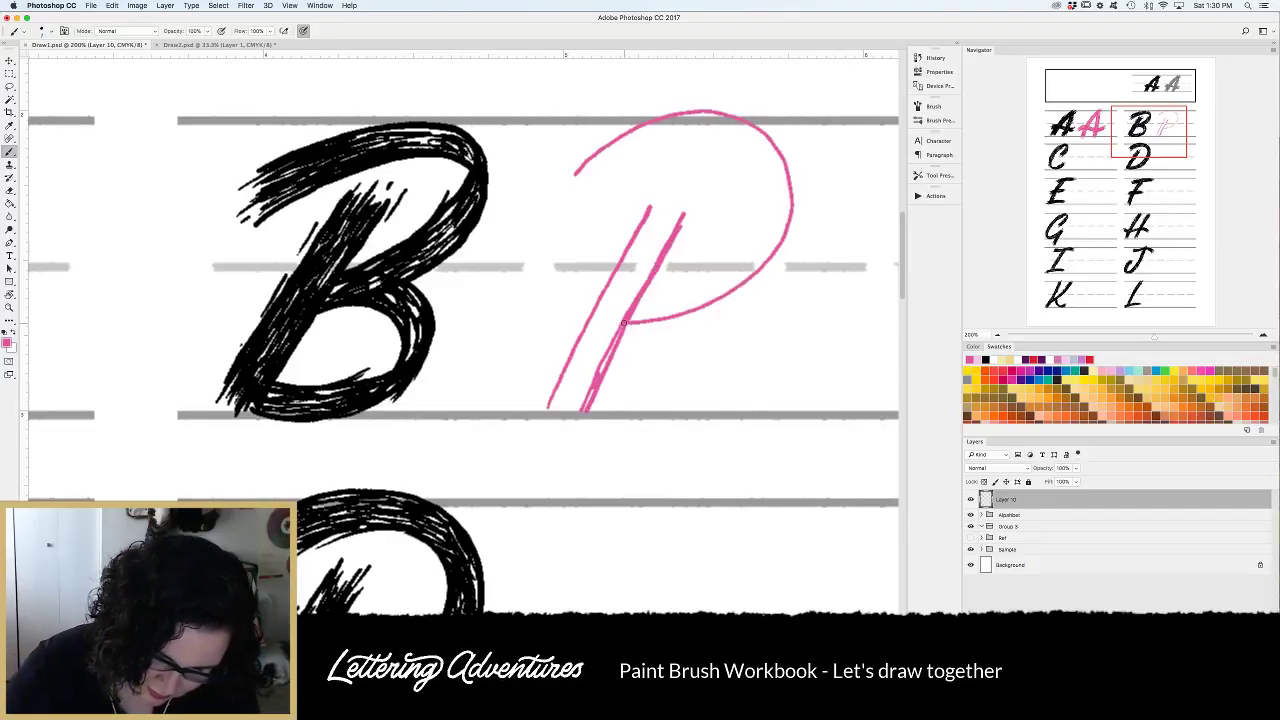
mouse_move(586, 206)
left_mouse_down()
mouse_move(667, 152)
mouse_move(730, 141)
mouse_move(763, 146)
mouse_move(786, 184)
left_mouse_up()
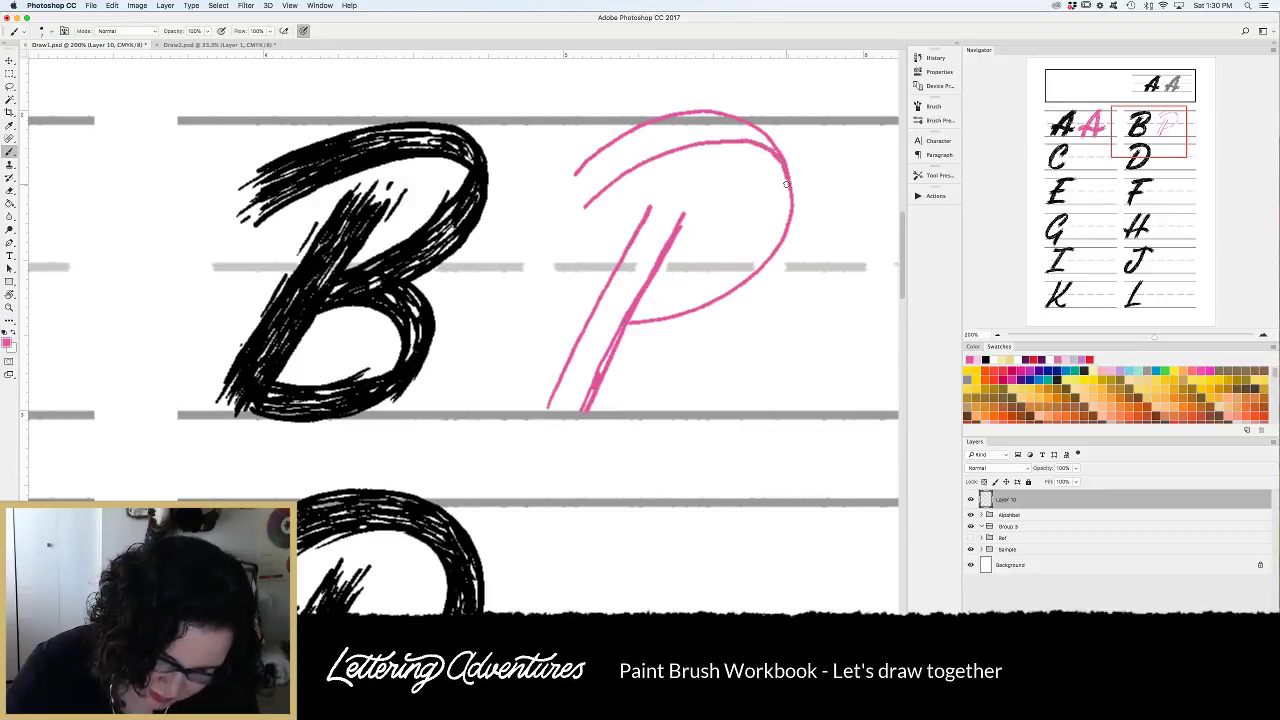
key("super+z")
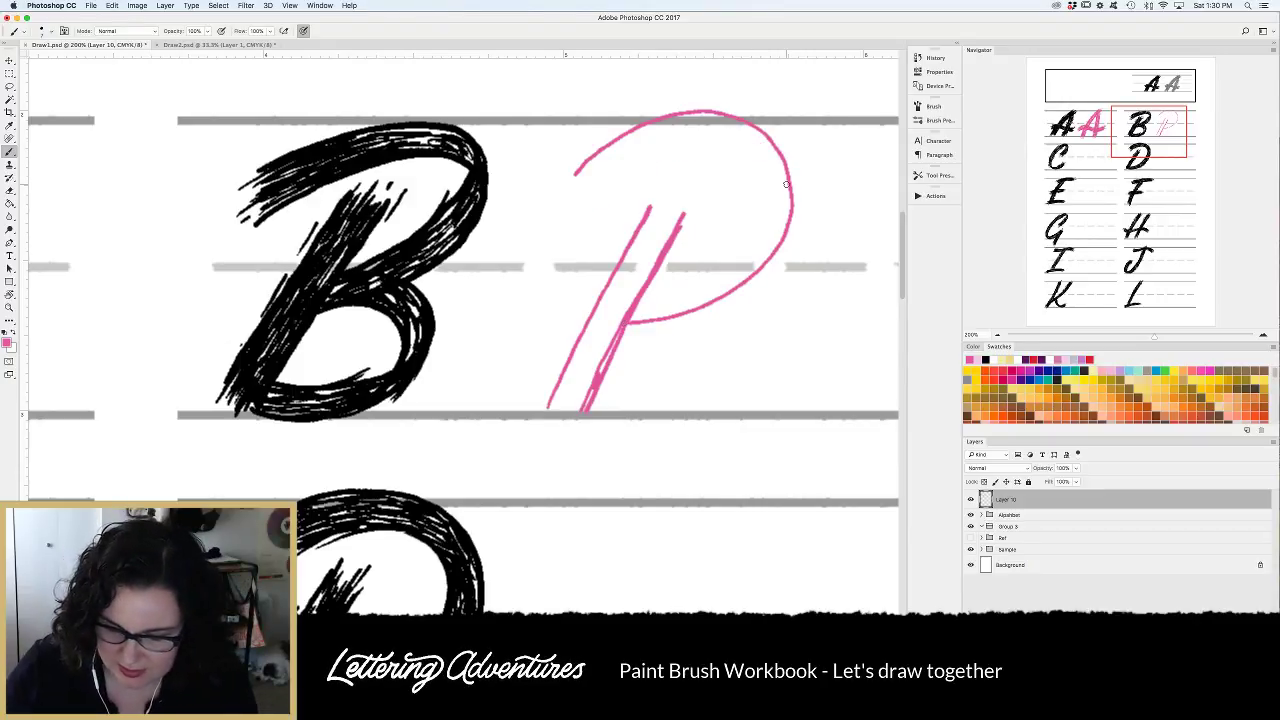
Draw the inner curve of the B's upper bowl from its open end around to the stem, undoing one trial of the turn.
scroll(657, 341, "right", 3)
scroll(657, 341, "up", 2)
scroll(657, 341, "down", 2)
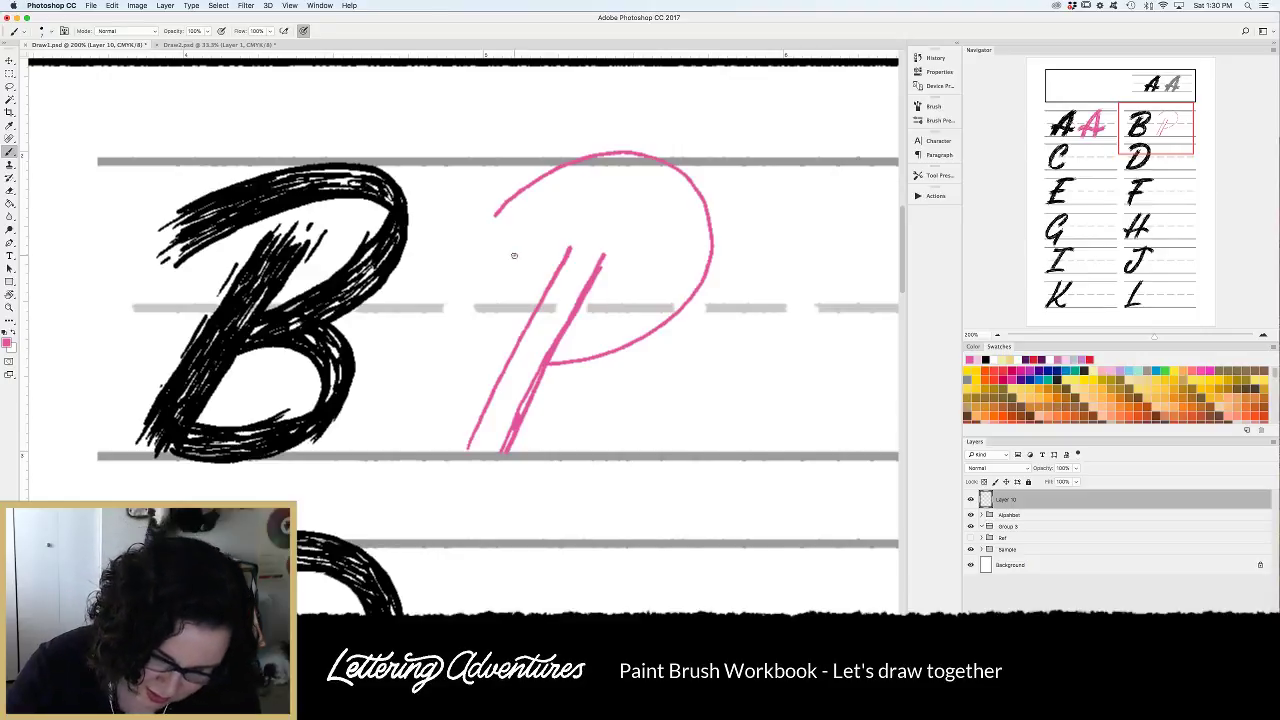
mouse_move(514, 255)
left_mouse_down()
mouse_move(604, 192)
mouse_move(646, 186)
mouse_move(701, 208)
mouse_move(704, 250)
left_mouse_up()
mouse_move(668, 192)
left_mouse_down()
mouse_move(687, 241)
mouse_move(679, 260)
left_mouse_up()
key("super+z")
mouse_move(666, 186)
left_mouse_down()
mouse_move(684, 242)
mouse_move(640, 298)
mouse_move(558, 334)
left_mouse_up()
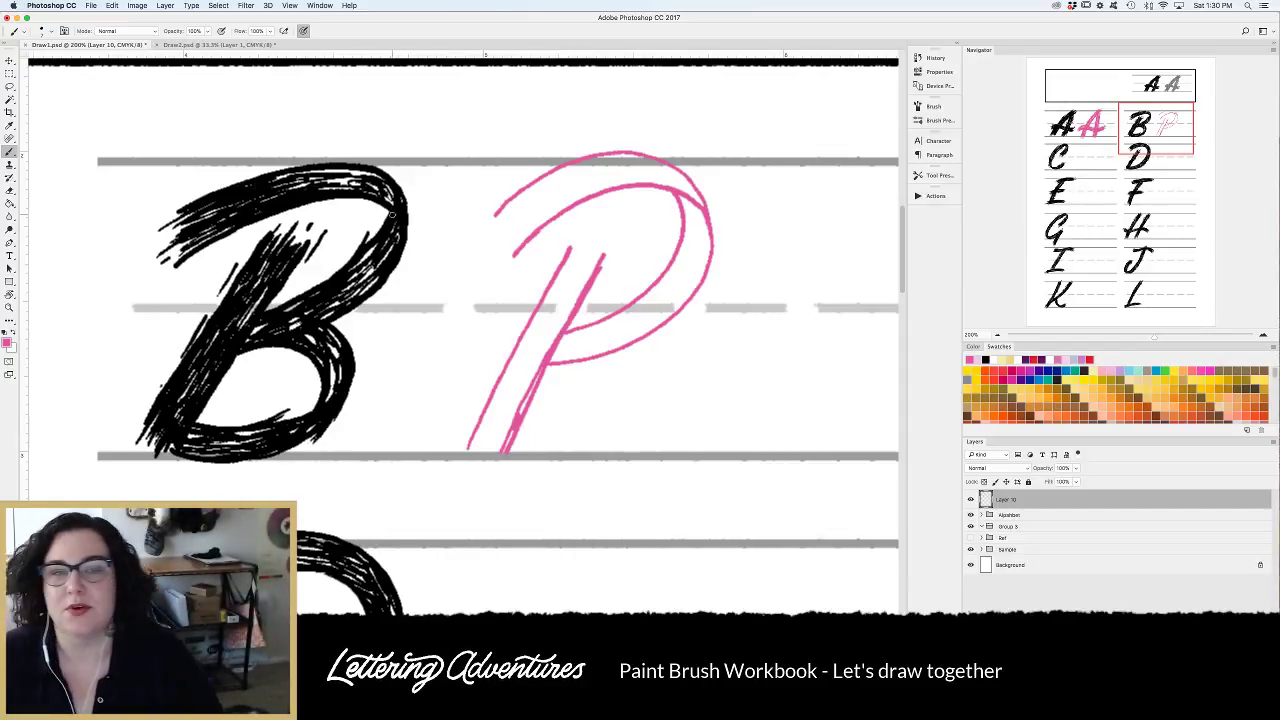
Outline the pink B's lower bowl with an outer curve down to the stem's foot and an inner curve around its counter.
scroll(400, 203, "down", 3)
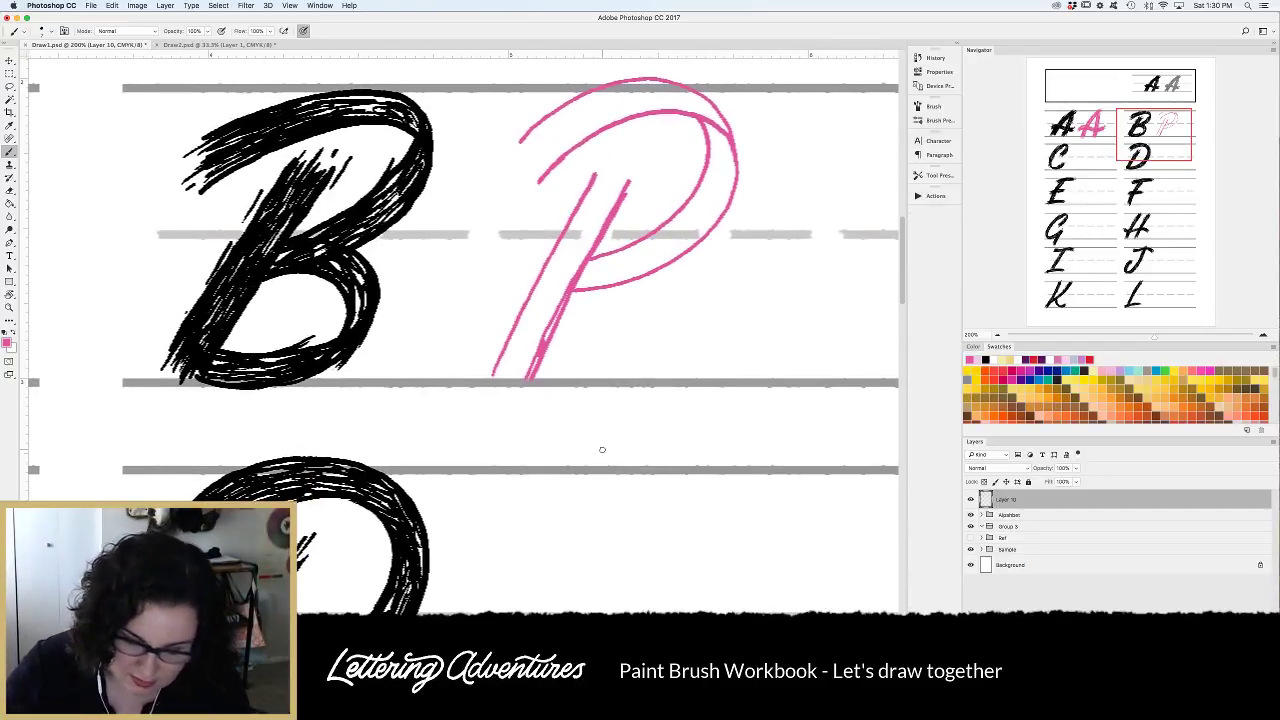
mouse_move(590, 259)
left_mouse_down()
mouse_move(653, 259)
mouse_move(585, 263)
mouse_move(623, 257)
mouse_move(681, 279)
mouse_move(692, 334)
mouse_move(614, 385)
mouse_move(543, 382)
mouse_move(502, 362)
left_mouse_up()
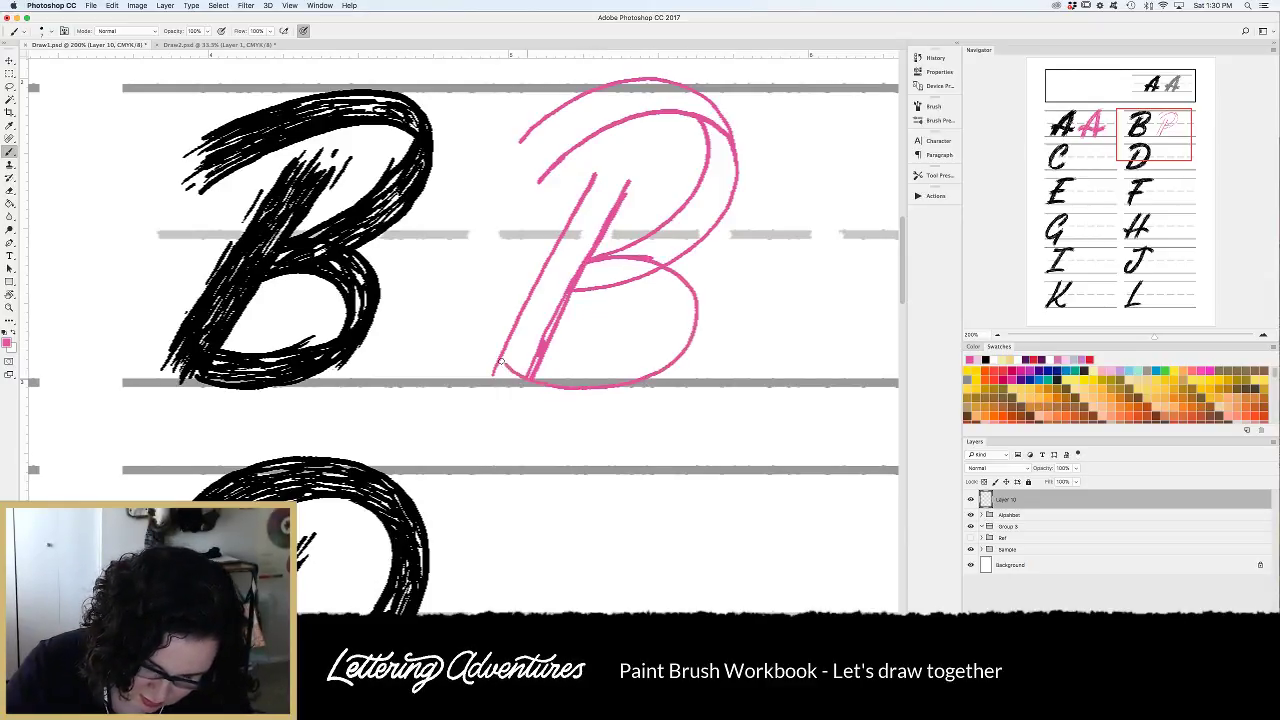
mouse_move(575, 290)
left_mouse_down()
mouse_move(666, 316)
mouse_move(676, 360)
left_mouse_up()
mouse_move(658, 310)
left_mouse_down()
mouse_move(614, 353)
mouse_move(546, 346)
left_mouse_up()
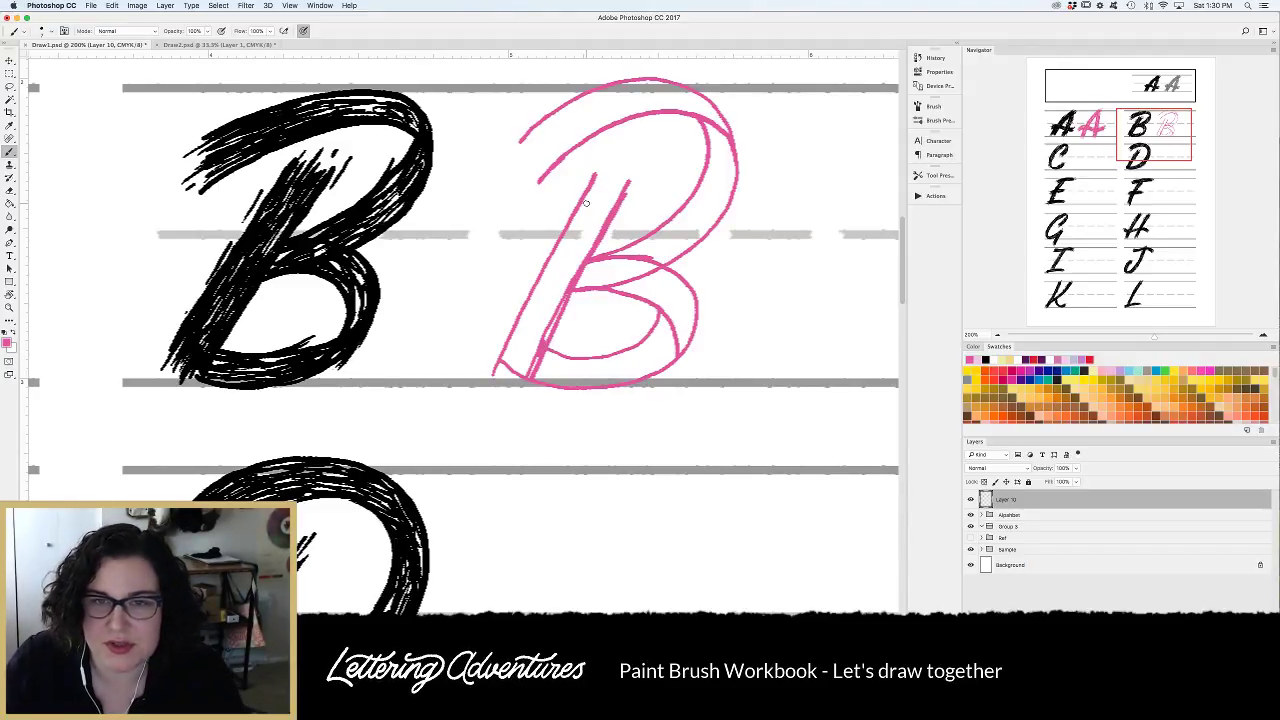
Fill the pink B's stem, upper bowl and the start of its lower bowl with dense, streaky brush strokes.
scroll(586, 203, "up", 2)
scroll(673, 386, "right", 4)
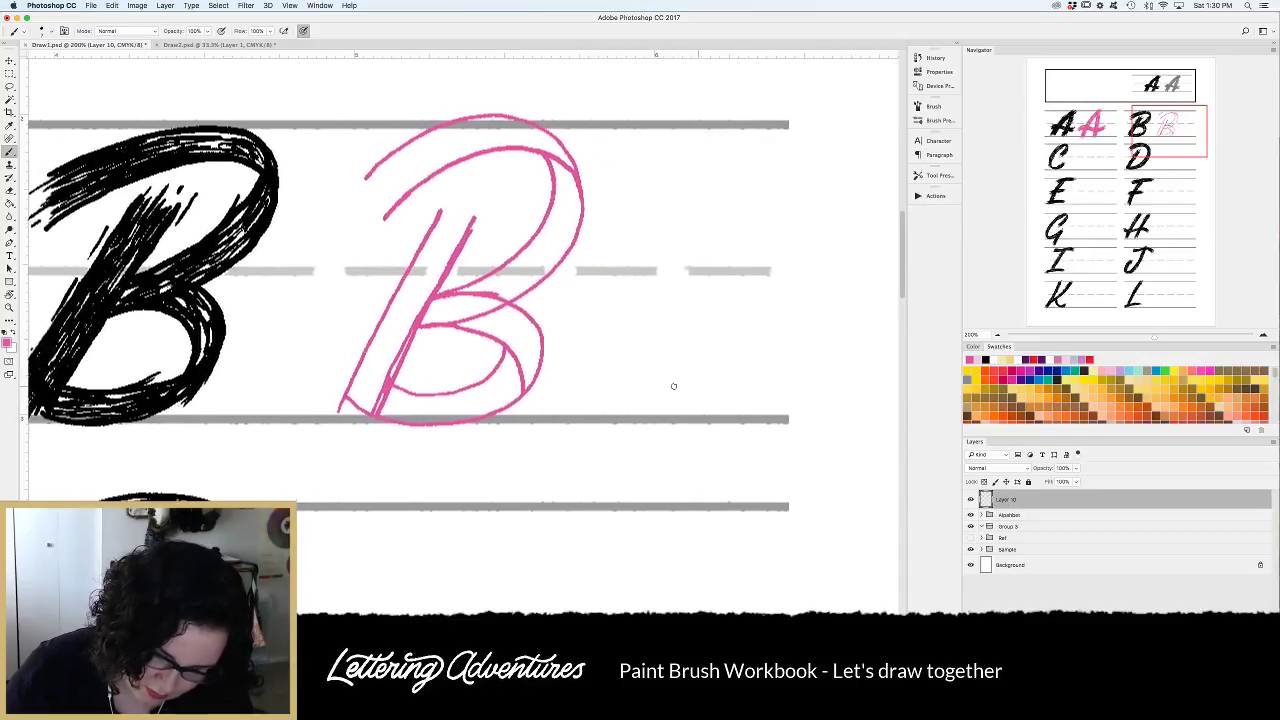
scroll(673, 386, "left", 4)
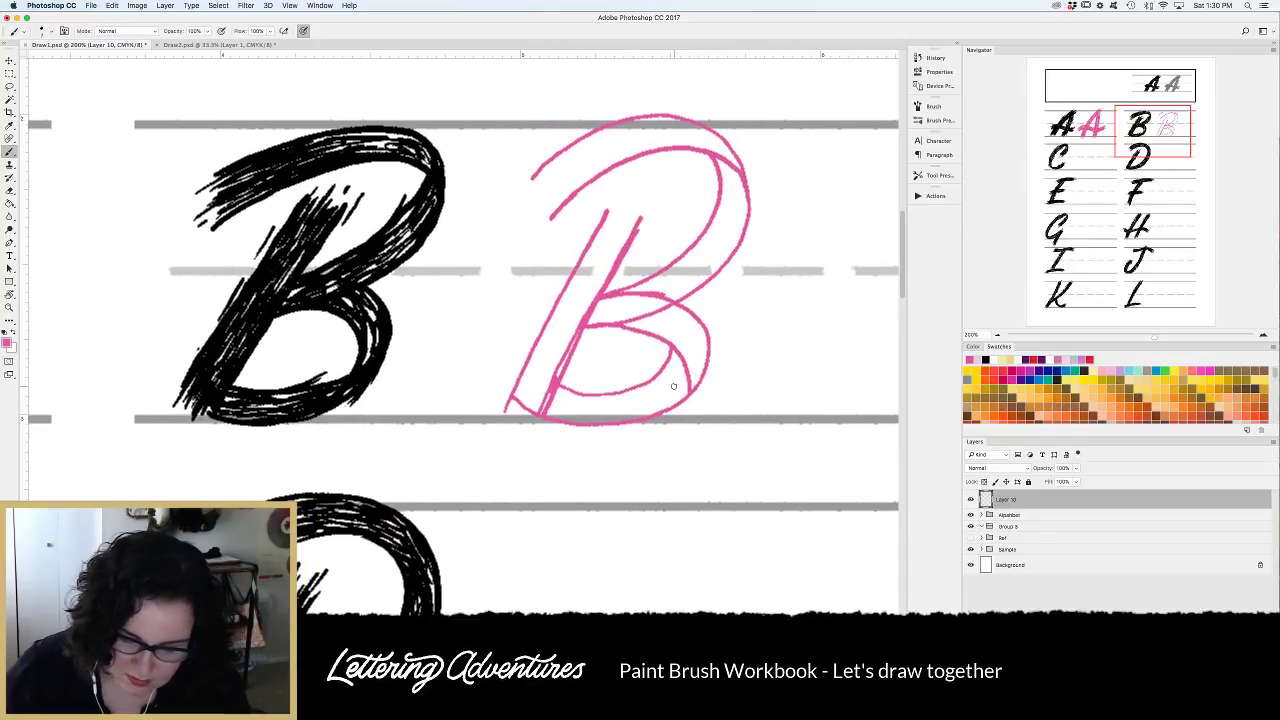
scroll(673, 386, "right", 1)
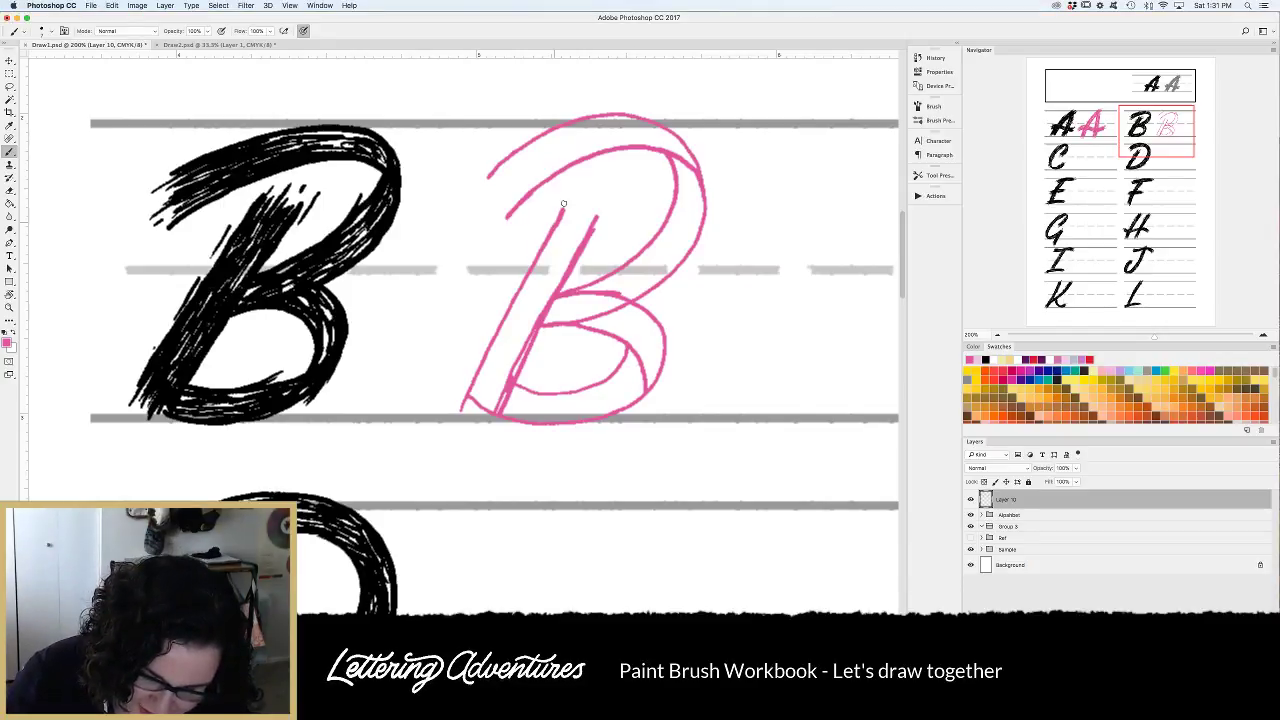
mouse_move(563, 204)
left_mouse_down()
mouse_move(558, 230)
mouse_move(568, 222)
mouse_move(575, 245)
mouse_move(515, 320)
mouse_move(548, 275)
mouse_move(505, 350)
mouse_move(521, 330)
mouse_move(500, 400)
mouse_move(468, 405)
mouse_move(516, 369)
left_mouse_up()
mouse_move(545, 165)
left_mouse_down()
mouse_move(489, 187)
mouse_move(557, 133)
mouse_move(625, 139)
mouse_move(594, 151)
mouse_move(587, 129)
mouse_move(615, 119)
mouse_move(678, 145)
mouse_move(655, 126)
mouse_move(684, 166)
mouse_move(652, 147)
mouse_move(677, 182)
mouse_move(679, 155)
mouse_move(702, 188)
mouse_move(695, 179)
mouse_move(682, 199)
mouse_move(673, 160)
mouse_move(681, 200)
mouse_move(695, 190)
mouse_move(696, 232)
mouse_move(663, 266)
mouse_move(688, 228)
mouse_move(670, 232)
mouse_move(615, 281)
mouse_move(670, 261)
mouse_move(634, 293)
mouse_move(579, 295)
mouse_move(639, 269)
mouse_move(580, 298)
mouse_move(632, 295)
mouse_move(543, 318)
mouse_move(588, 311)
left_mouse_up()
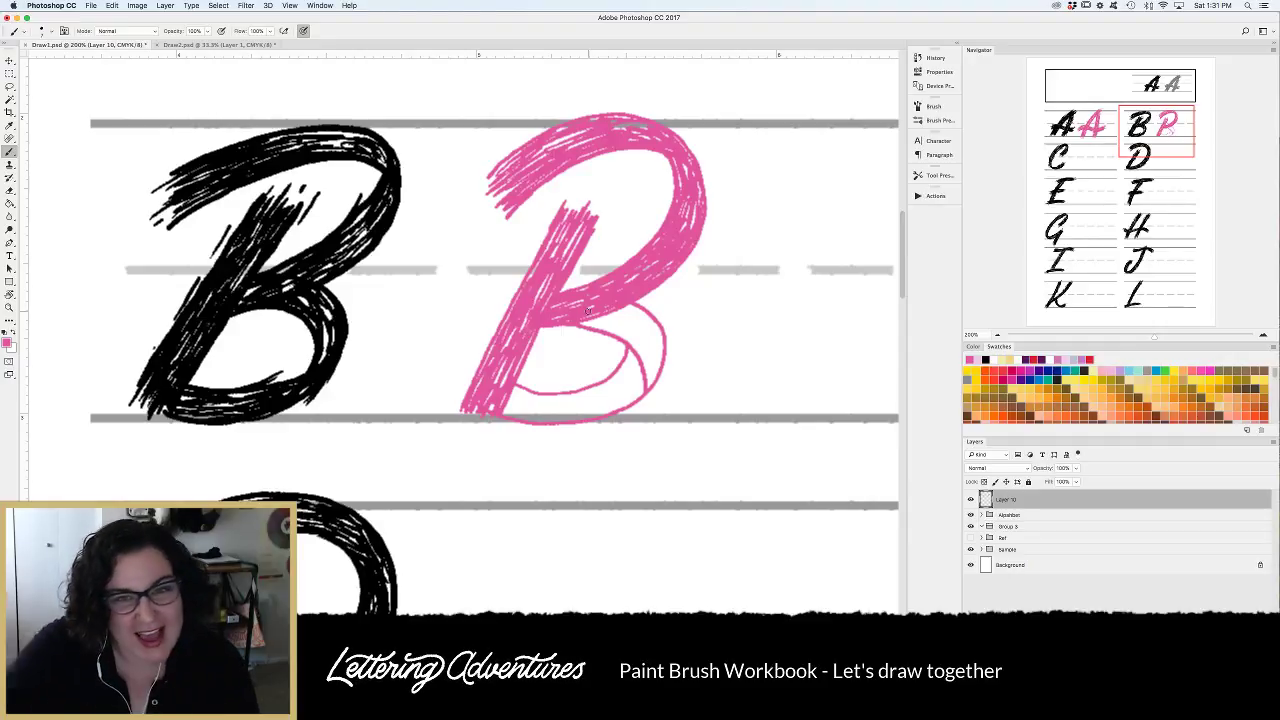
mouse_move(588, 311)
left_mouse_down()
mouse_move(621, 335)
mouse_move(637, 326)
mouse_move(634, 302)
mouse_move(660, 336)
mouse_move(647, 336)
mouse_move(643, 359)
mouse_move(642, 346)
mouse_move(659, 356)
mouse_move(647, 387)
mouse_move(650, 336)
mouse_move(634, 378)
left_mouse_up()
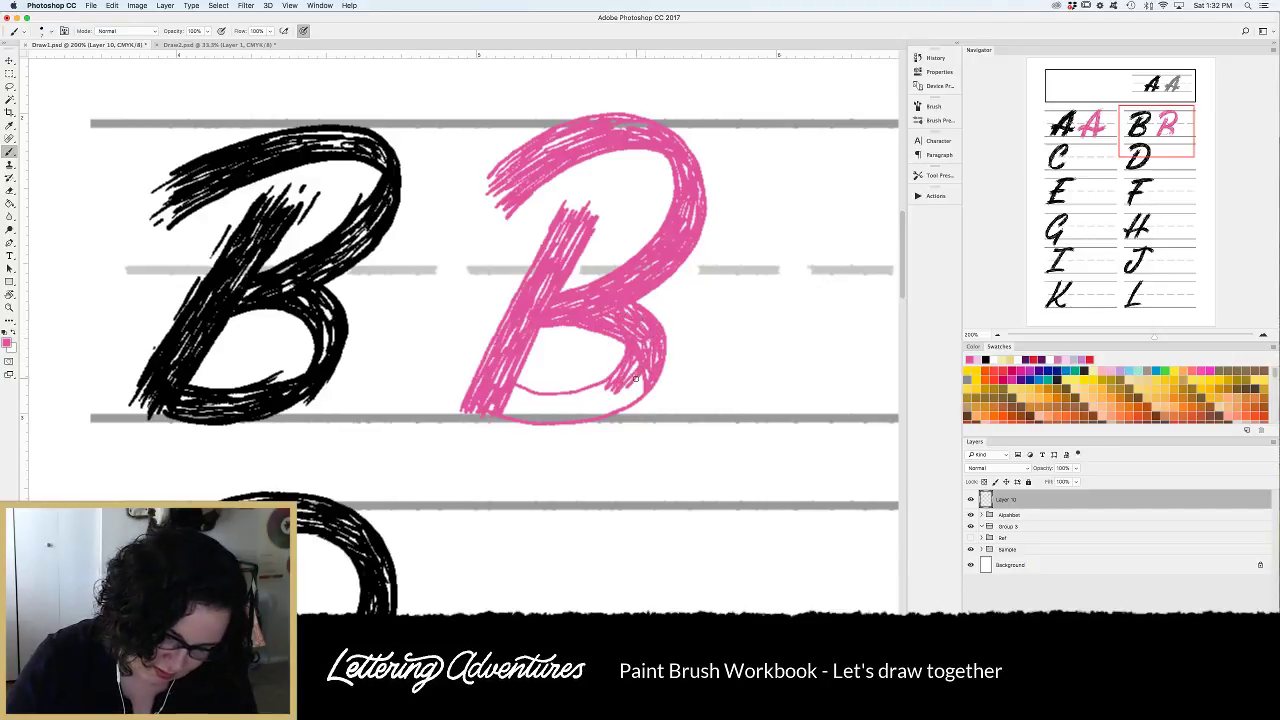
Undo the last fill strokes at the lower bowl's turn, restoring those wanted, and erase the right part of its inner curve.
key("super+alt+z")
key("super+alt+z")
key("super+alt+z")
key("super+alt+z")
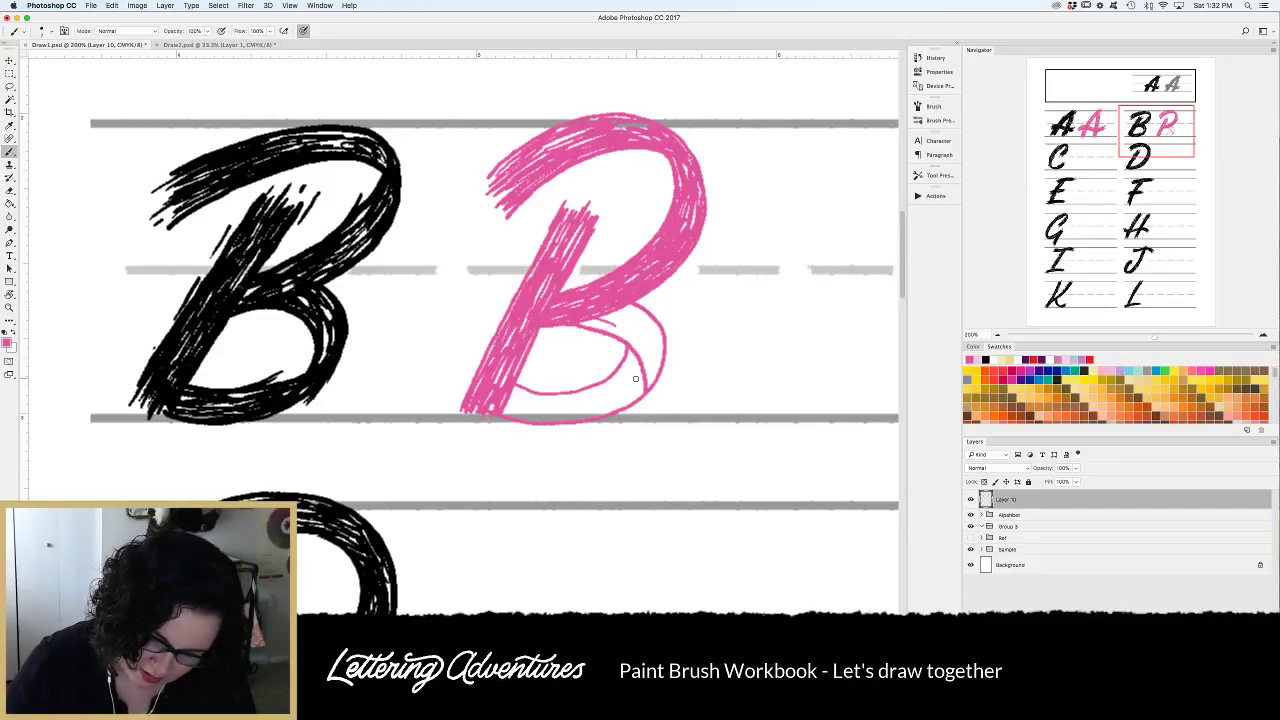
key("super+shift+z")
key("e")
left_click_drag(628, 352, 582, 385)
key("b")
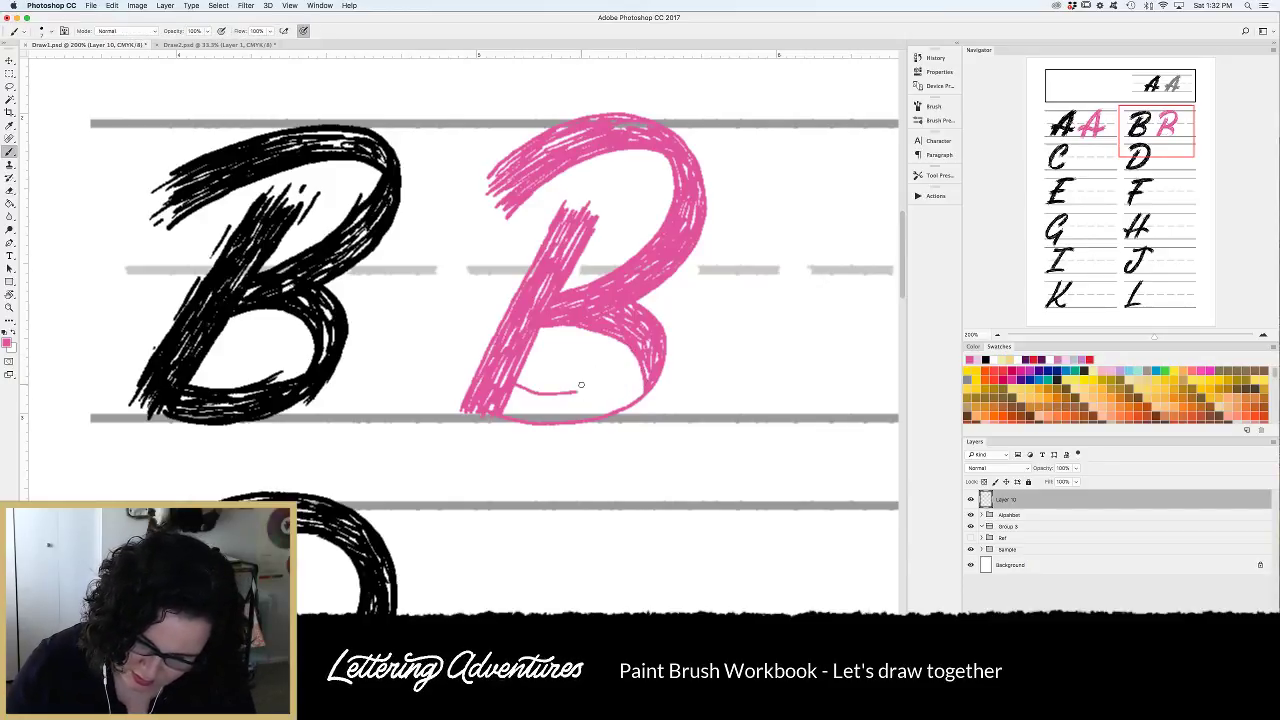
Redraw the inner curve of the B's lower bowl slightly farther out and fill the rest of the bowl with streaky strokes.
left_click_drag(637, 354, 540, 393)
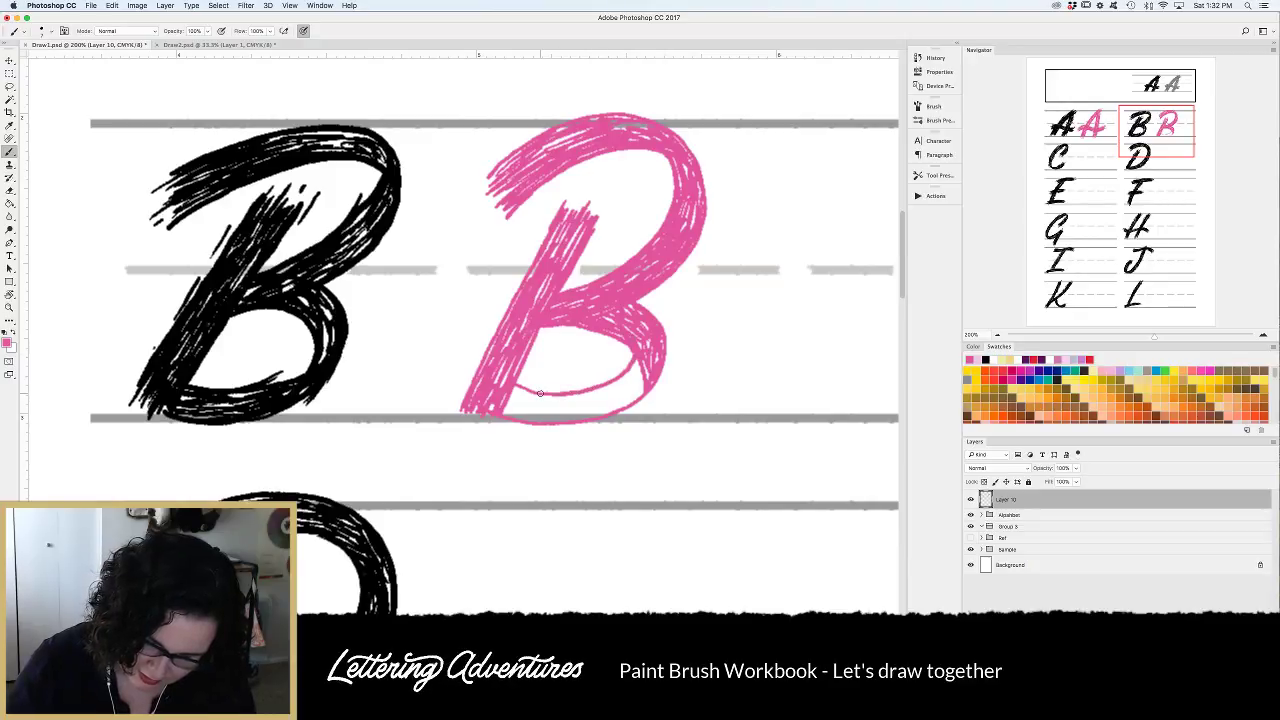
mouse_move(640, 352)
left_mouse_down()
mouse_move(630, 384)
mouse_move(645, 392)
mouse_move(612, 408)
mouse_move(618, 383)
mouse_move(600, 392)
mouse_move(628, 405)
mouse_move(560, 414)
mouse_move(520, 392)
mouse_move(530, 402)
mouse_move(502, 410)
mouse_move(632, 396)
mouse_move(510, 398)
mouse_move(590, 404)
mouse_move(538, 391)
left_mouse_up()
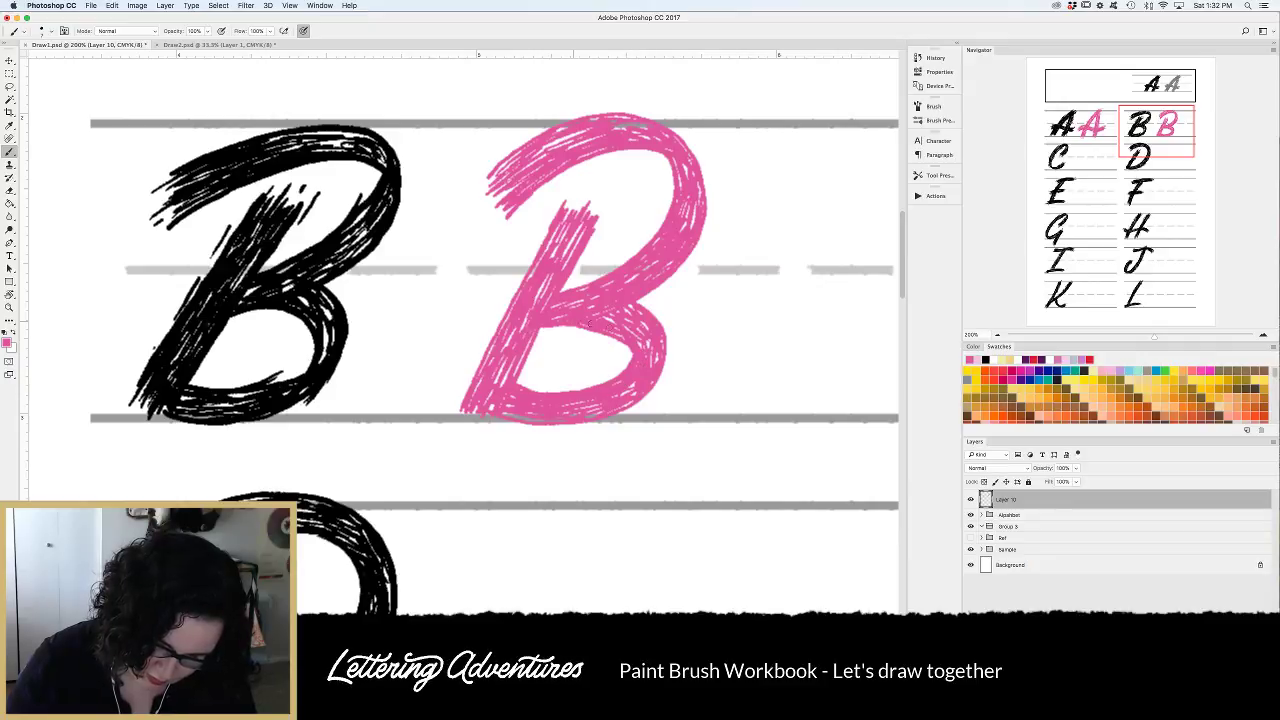
left_click_drag(589, 323, 631, 375)
Add short, ragged bristle strokes to the upper end and foot of the pink B's stem.
key("super+plus")
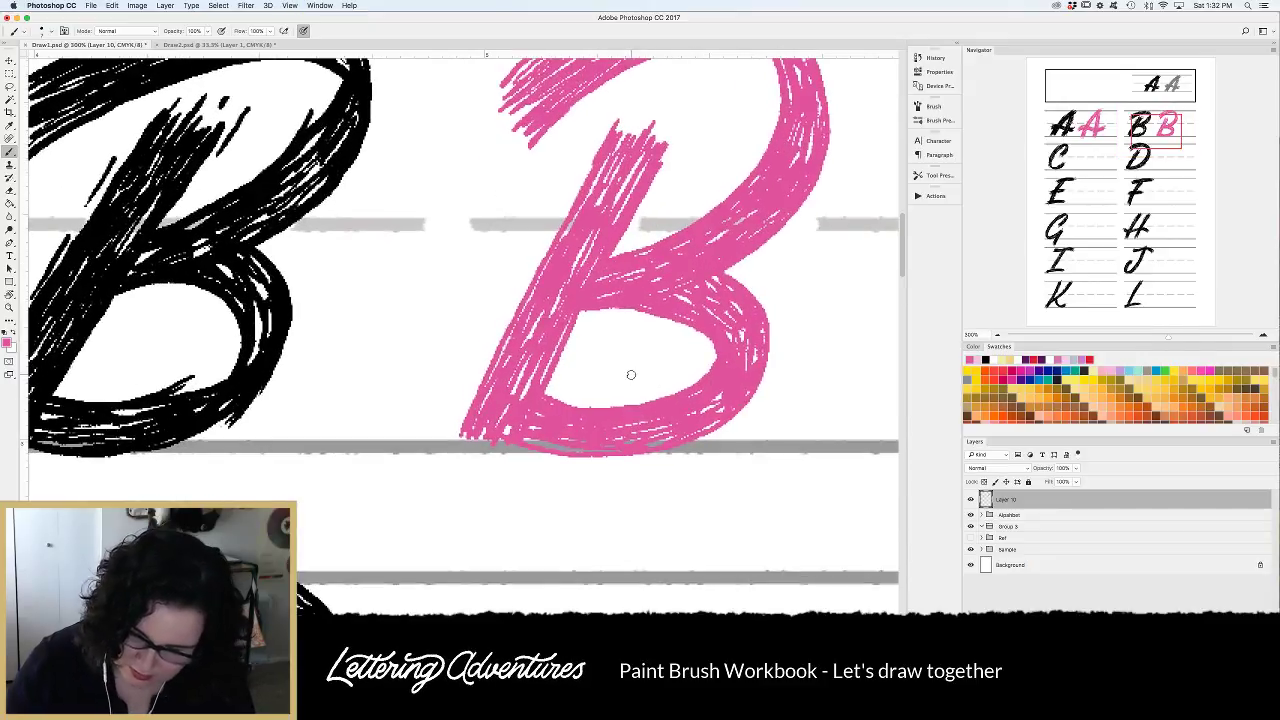
left_click_drag(608, 248, 552, 360)
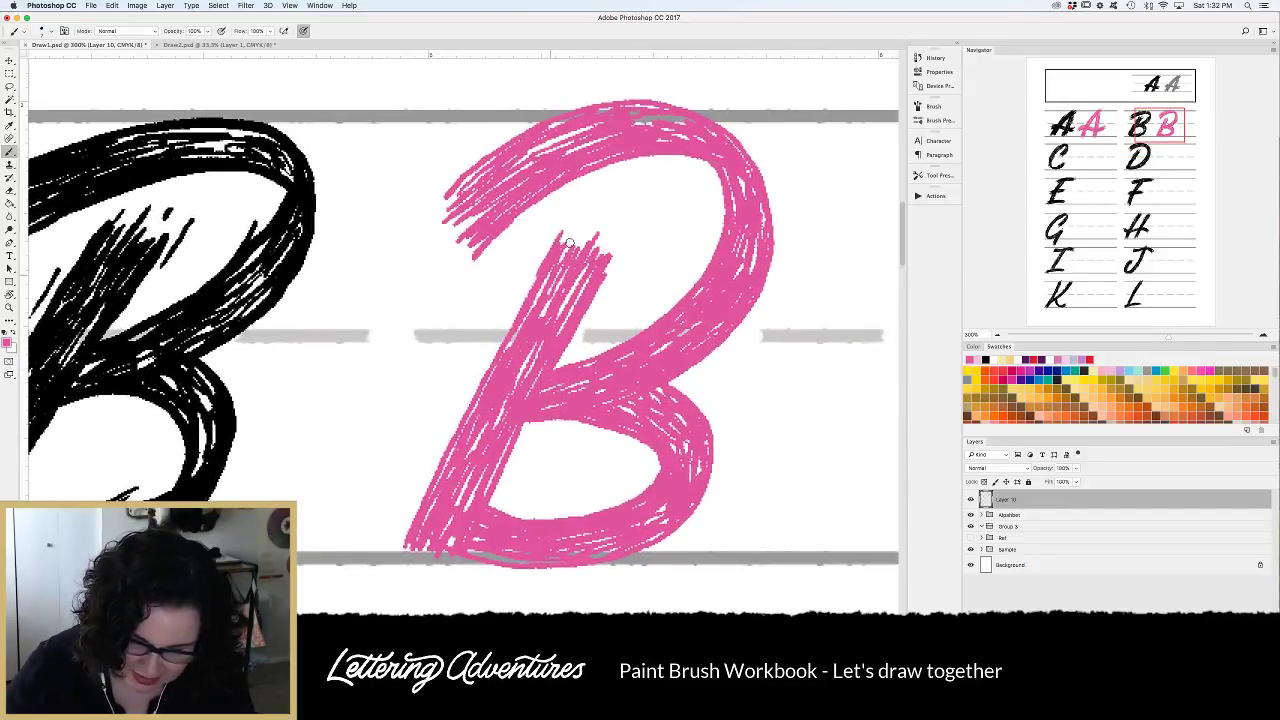
mouse_move(577, 232)
left_mouse_down()
mouse_move(565, 257)
mouse_move(582, 219)
left_mouse_up()
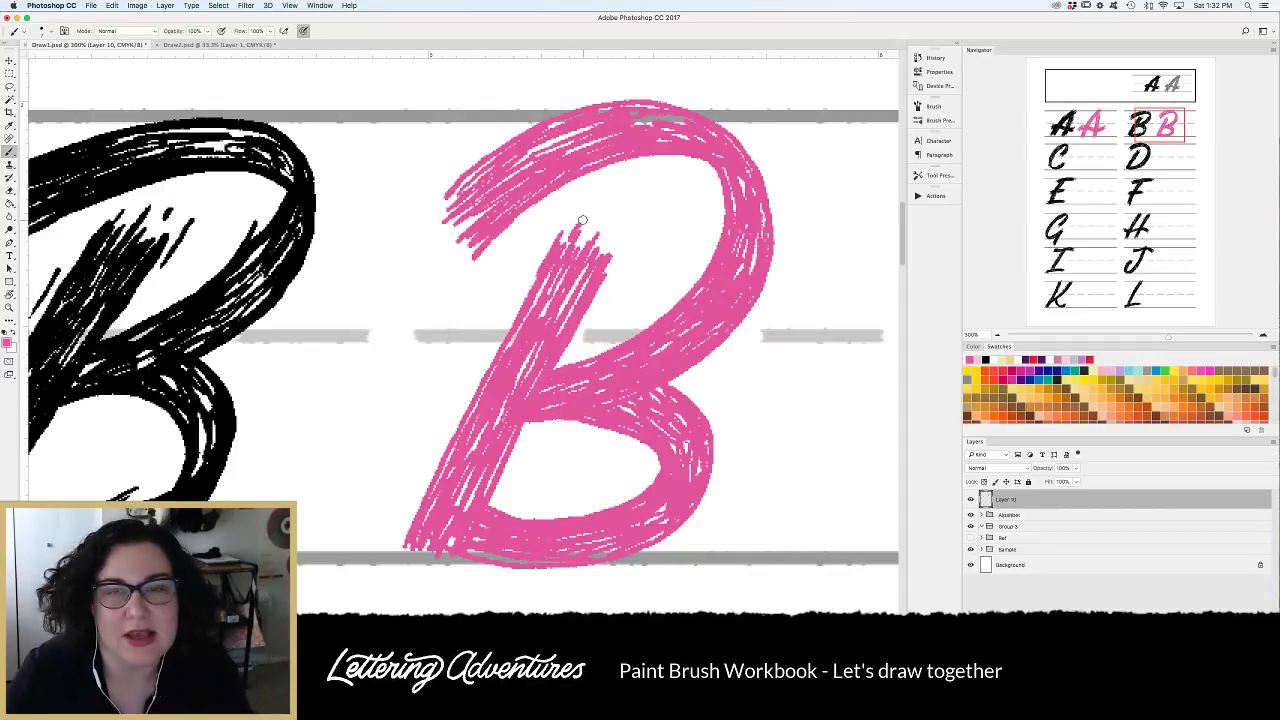
mouse_move(592, 222)
left_mouse_down()
mouse_move(582, 244)
mouse_move(587, 214)
mouse_move(630, 223)
mouse_move(574, 217)
left_mouse_up()
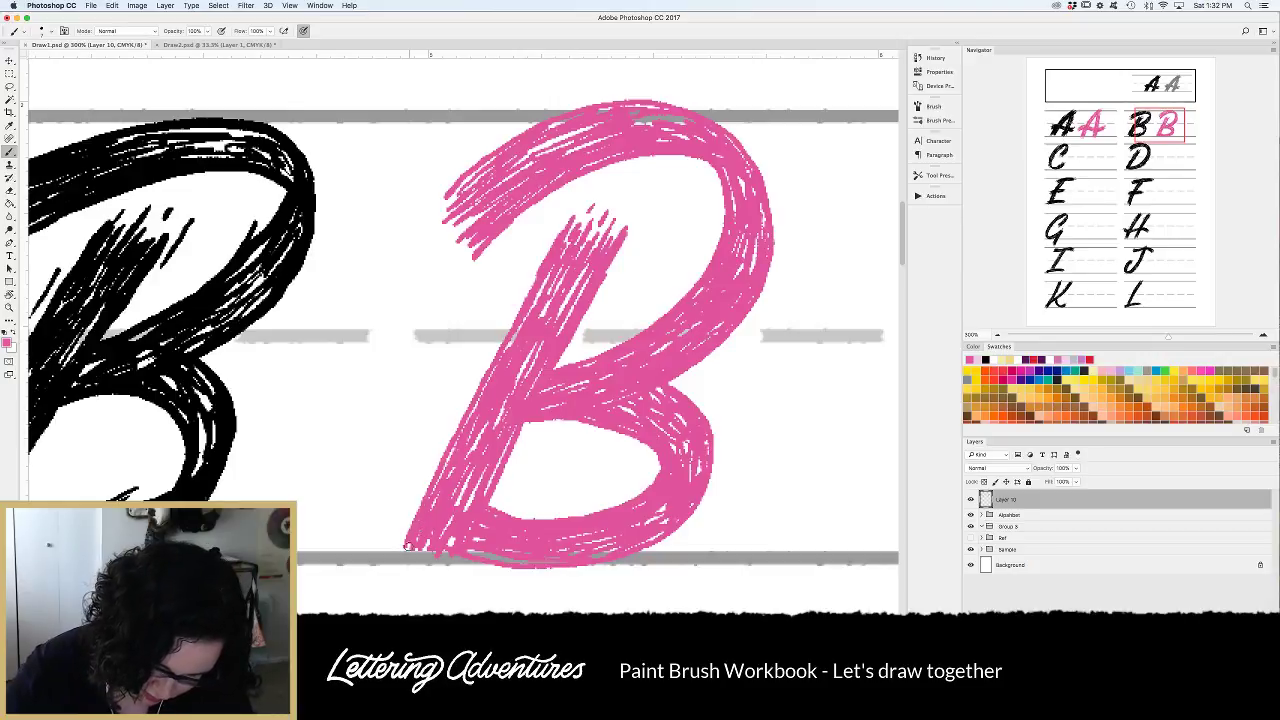
mouse_move(407, 568)
left_mouse_down()
mouse_move(458, 530)
mouse_move(417, 591)
mouse_move(421, 546)
left_mouse_up()
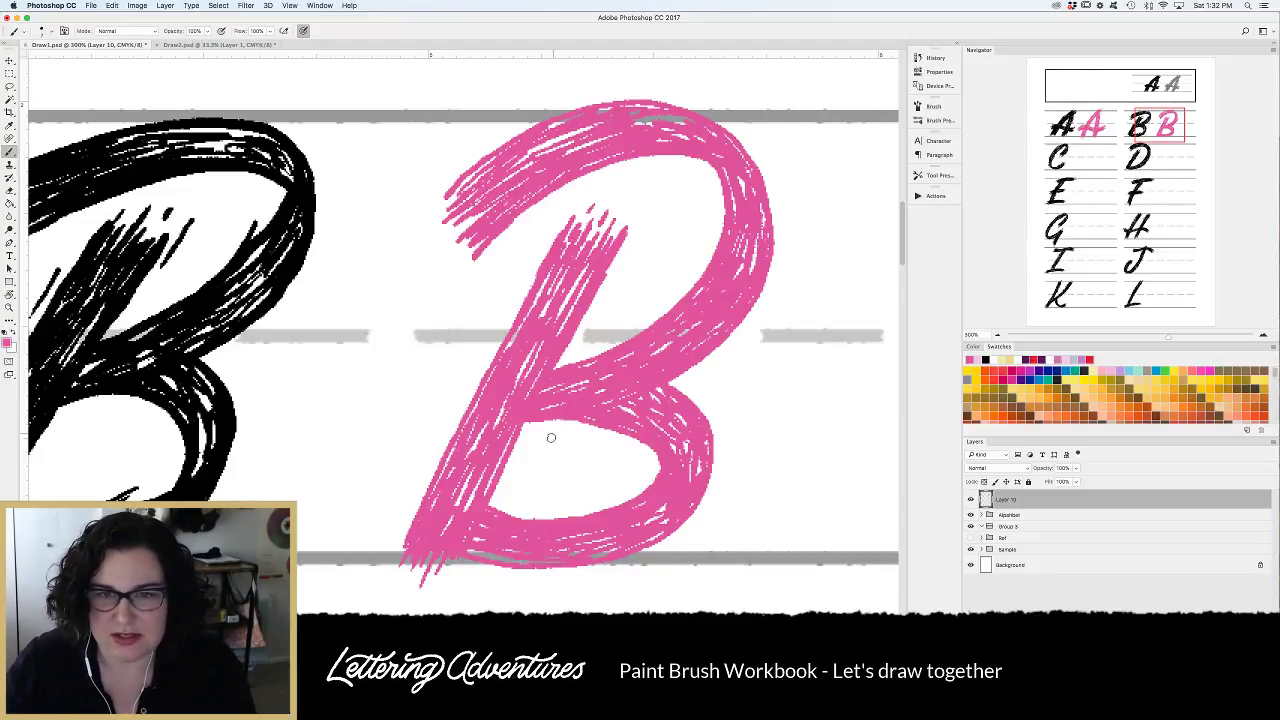
Extend the open end of the B's upper bowl with tapered, ragged bristle strokes.
left_click_drag(511, 193, 431, 259)
left_click_drag(468, 218, 440, 241)
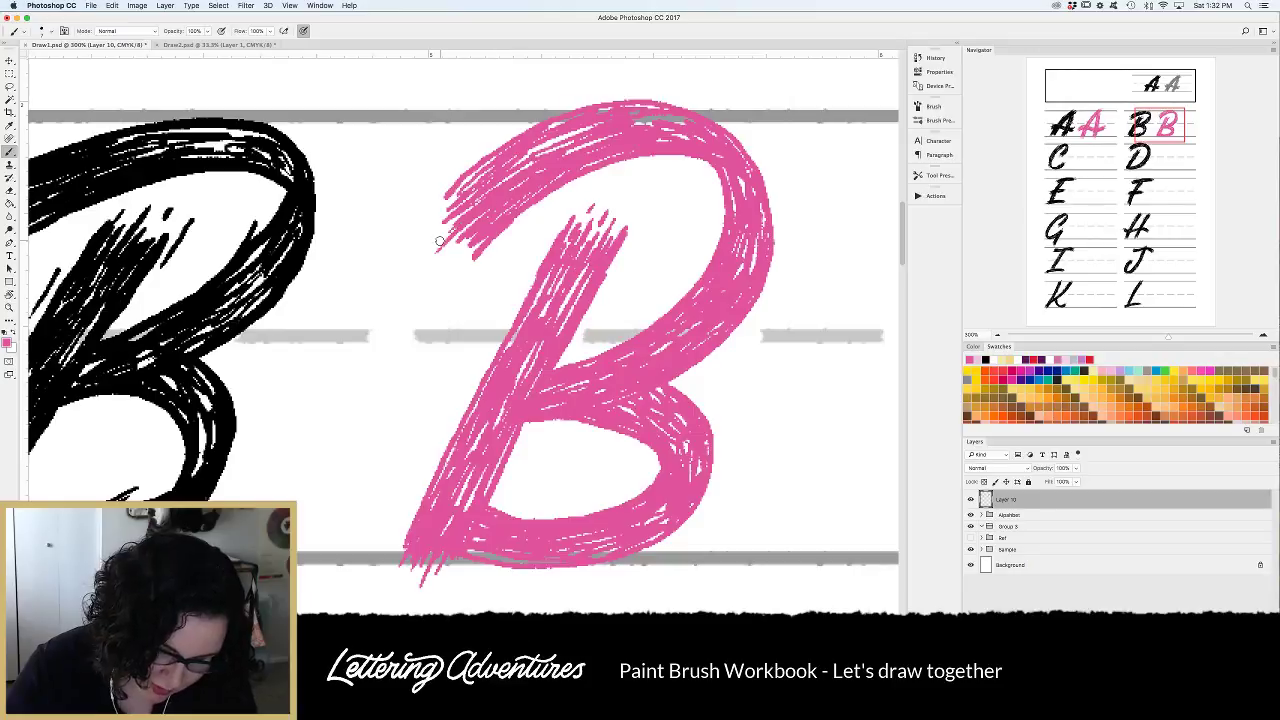
mouse_move(492, 168)
left_mouse_down()
mouse_move(423, 225)
mouse_move(441, 211)
left_mouse_up()
left_click_drag(516, 144, 426, 216)
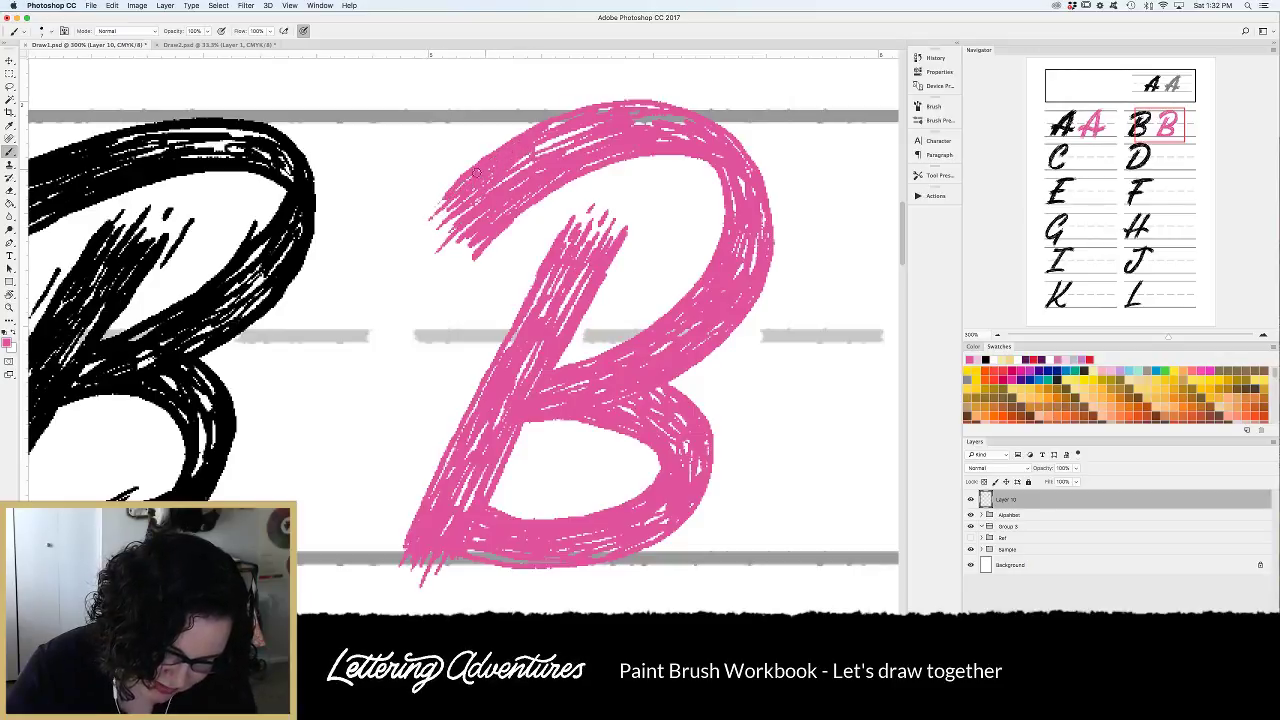
mouse_move(477, 173)
left_mouse_down()
mouse_move(452, 227)
mouse_move(459, 246)
mouse_move(472, 242)
mouse_move(438, 272)
mouse_move(460, 261)
mouse_move(428, 272)
left_mouse_up()
mouse_move(440, 218)
left_mouse_down()
mouse_move(395, 263)
mouse_move(413, 255)
mouse_move(456, 272)
left_mouse_up()
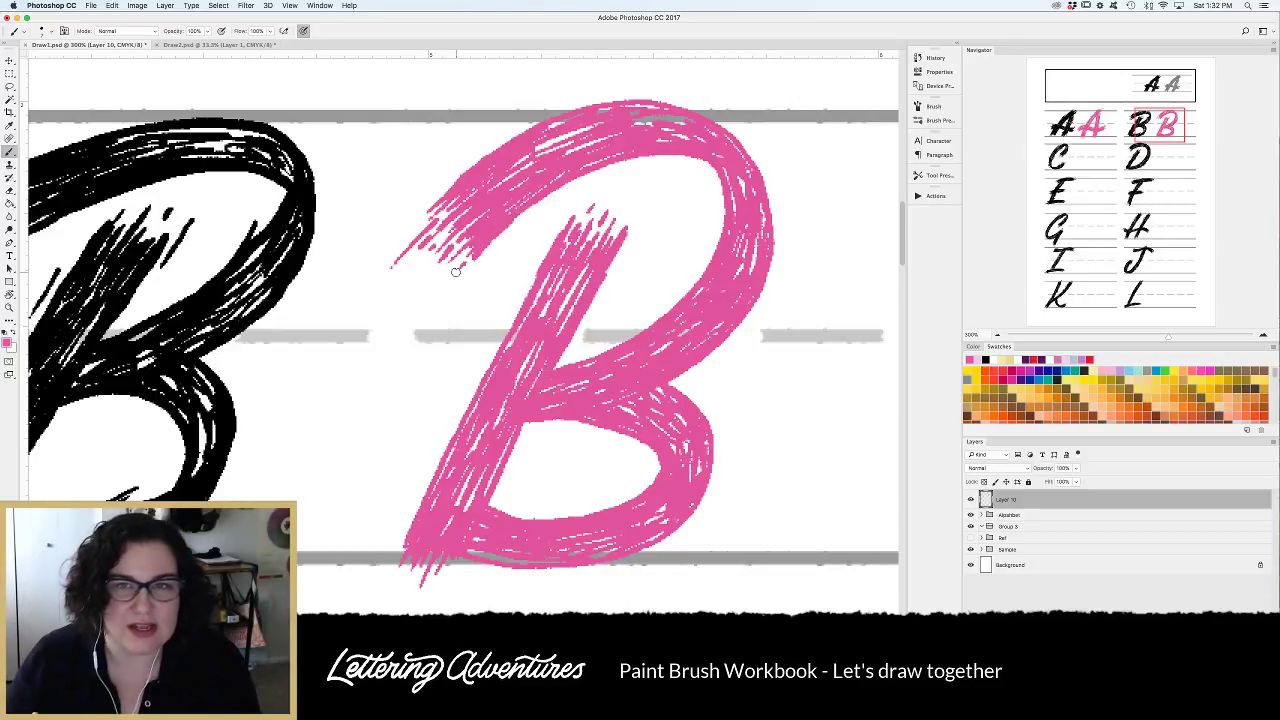
Touch up the upper bowl of the pink B with strokes along its arch and smooth its outer right edge.
left_click_drag(601, 126, 547, 144)
mouse_move(551, 141)
left_mouse_down()
mouse_move(606, 122)
mouse_move(711, 136)
mouse_move(712, 150)
mouse_move(661, 152)
mouse_move(720, 180)
left_mouse_up()
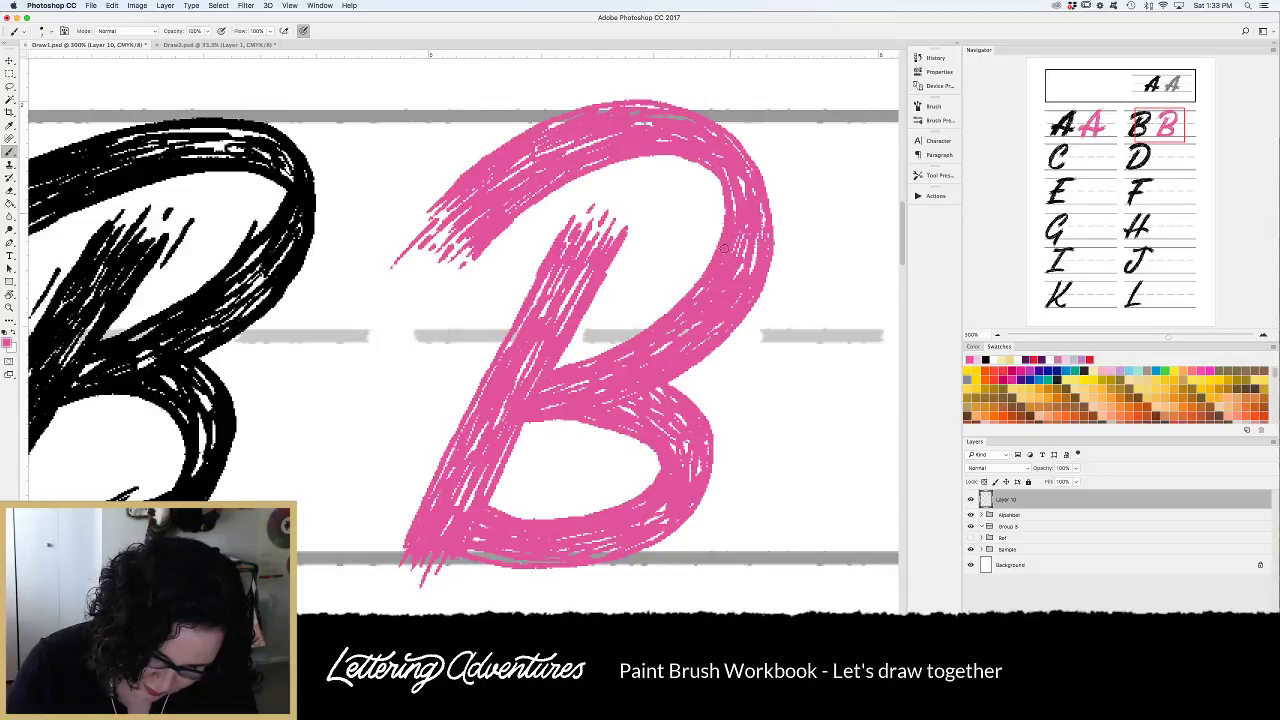
mouse_move(620, 108)
left_mouse_down()
mouse_move(723, 125)
mouse_move(757, 159)
mouse_move(767, 212)
mouse_move(752, 272)
left_mouse_up()
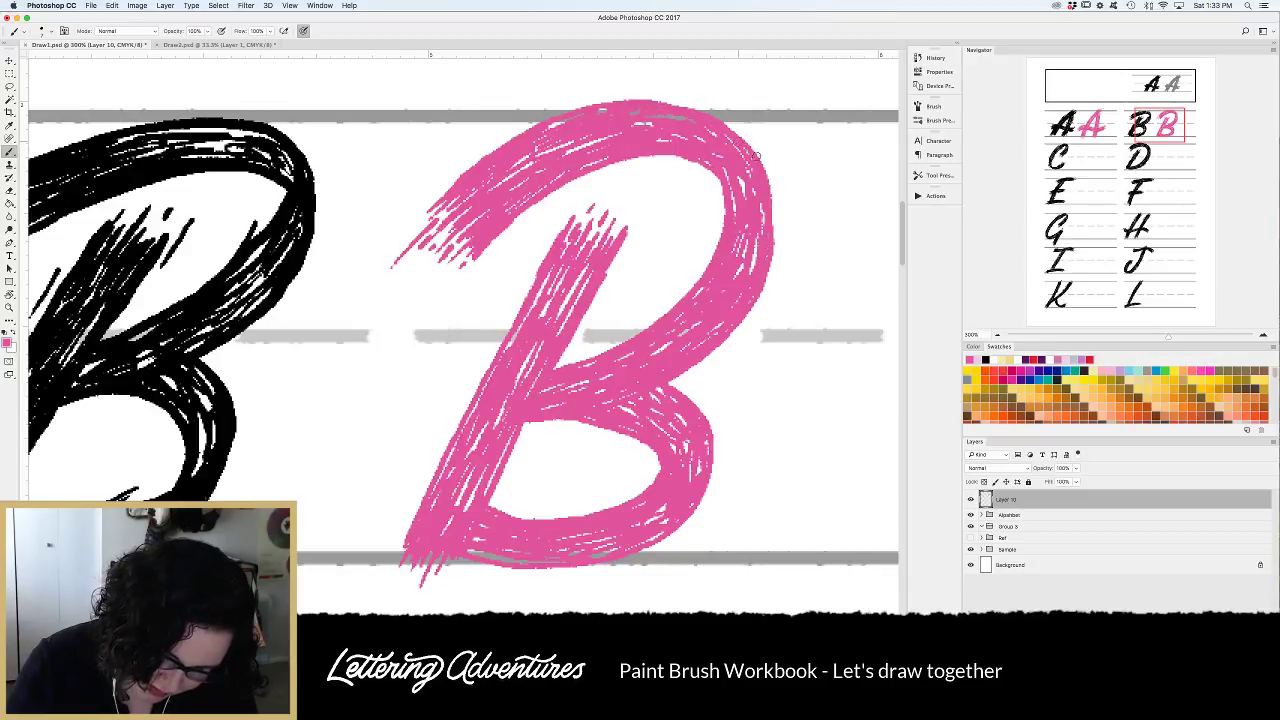
mouse_move(757, 157)
left_mouse_down()
mouse_move(773, 205)
mouse_move(767, 262)
left_mouse_up()
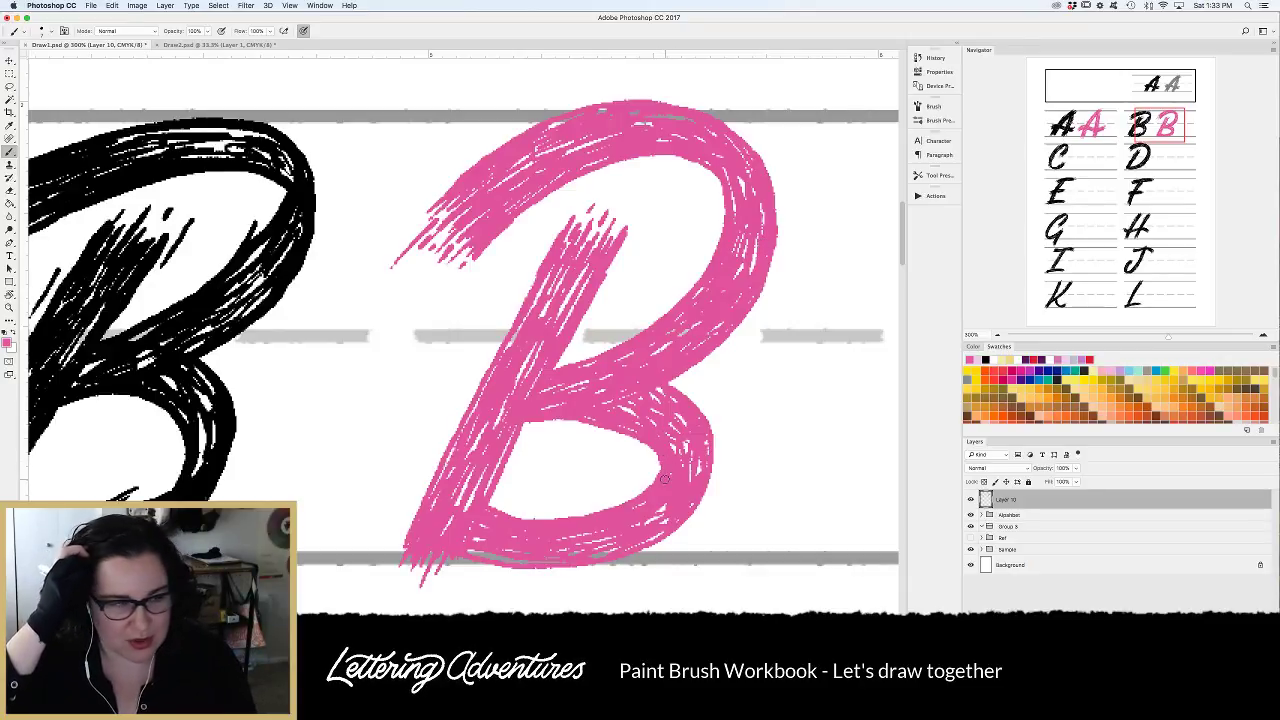
Add loose bristle strokes along the inner and outer edges of the pink B's two bowls.
scroll(524, 476, "left", 5)
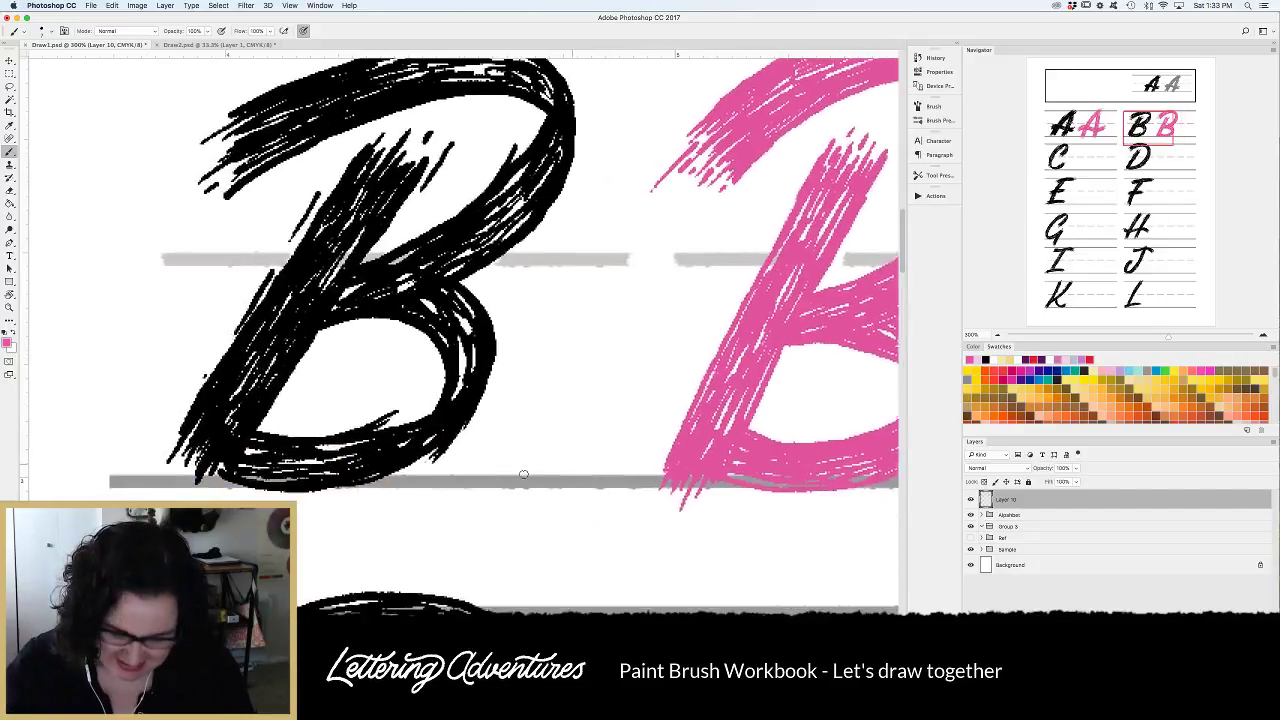
scroll(637, 523, "right", 3)
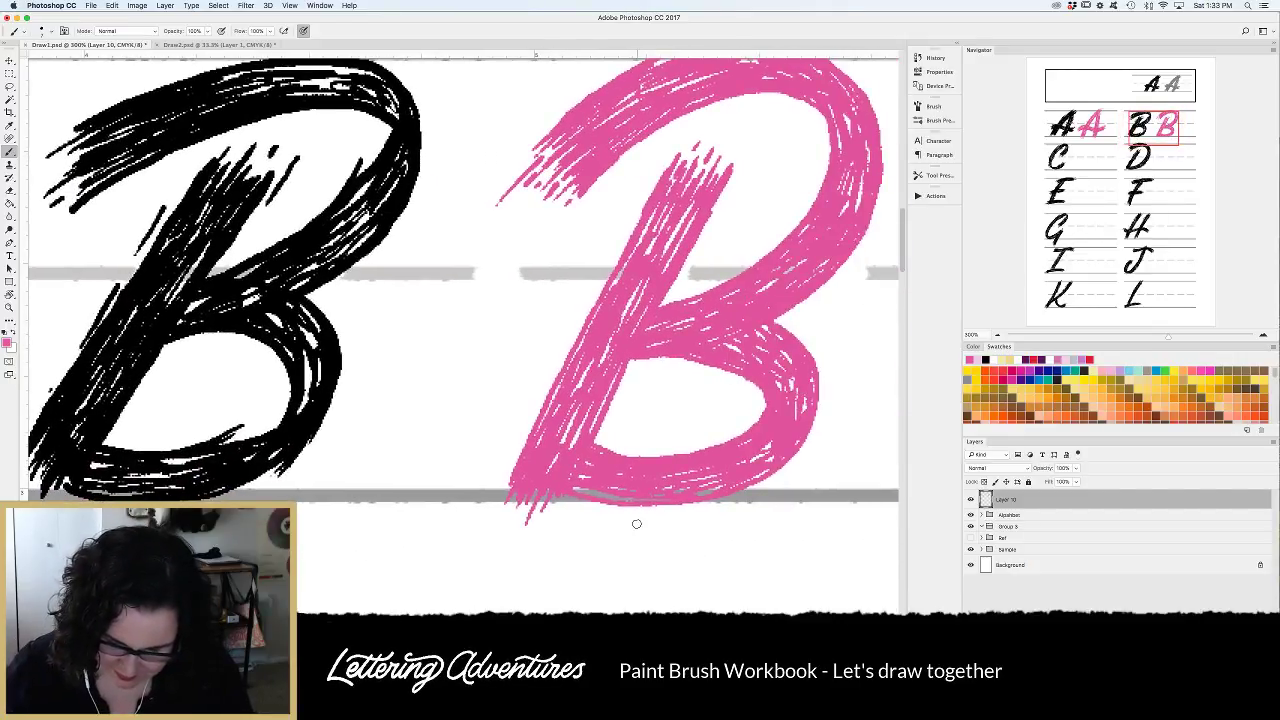
scroll(580, 405, "right", 2)
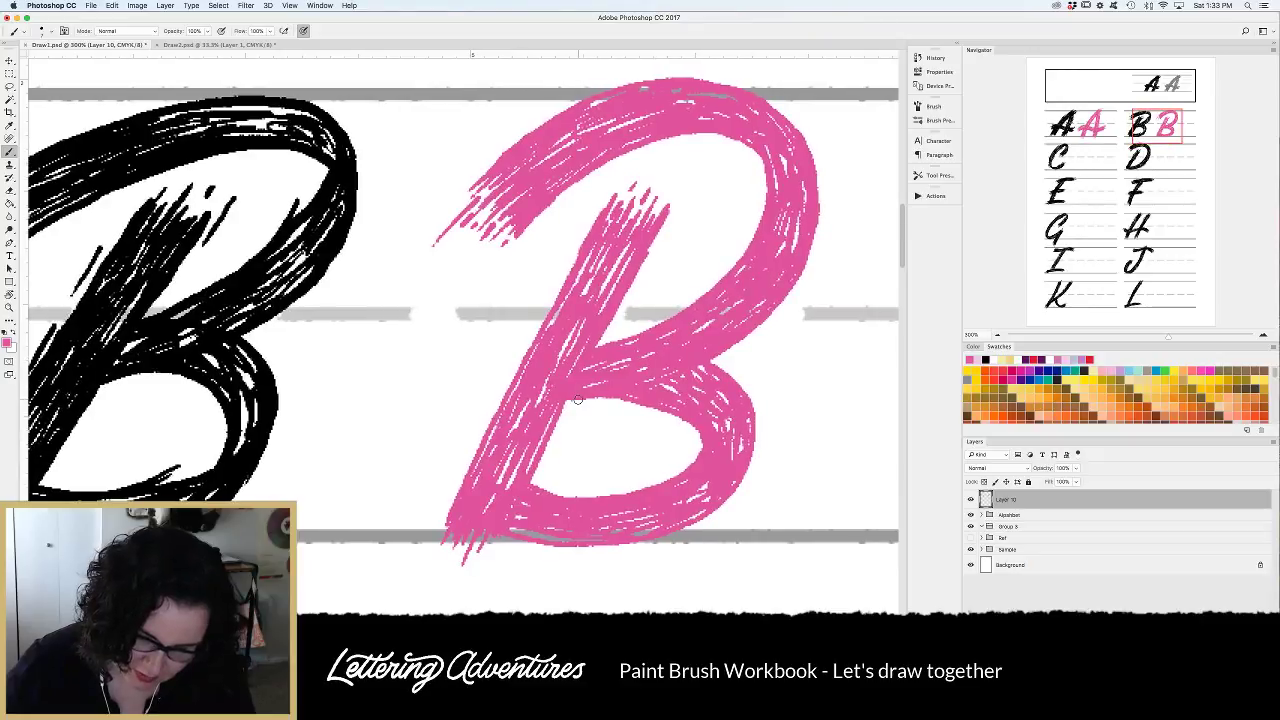
key("super+minus")
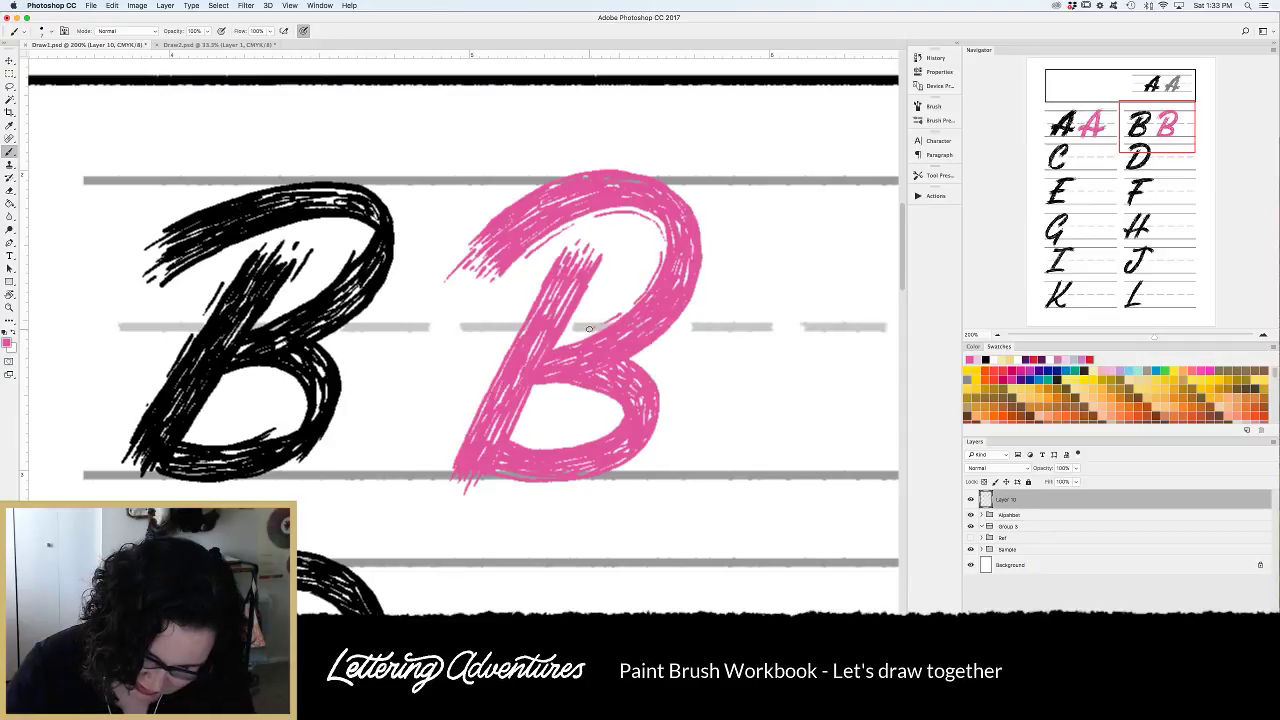
mouse_move(703, 282)
left_mouse_down()
mouse_move(699, 304)
mouse_move(648, 351)
left_mouse_up()
mouse_move(572, 390)
left_mouse_down()
mouse_move(607, 403)
mouse_move(585, 445)
left_mouse_up()
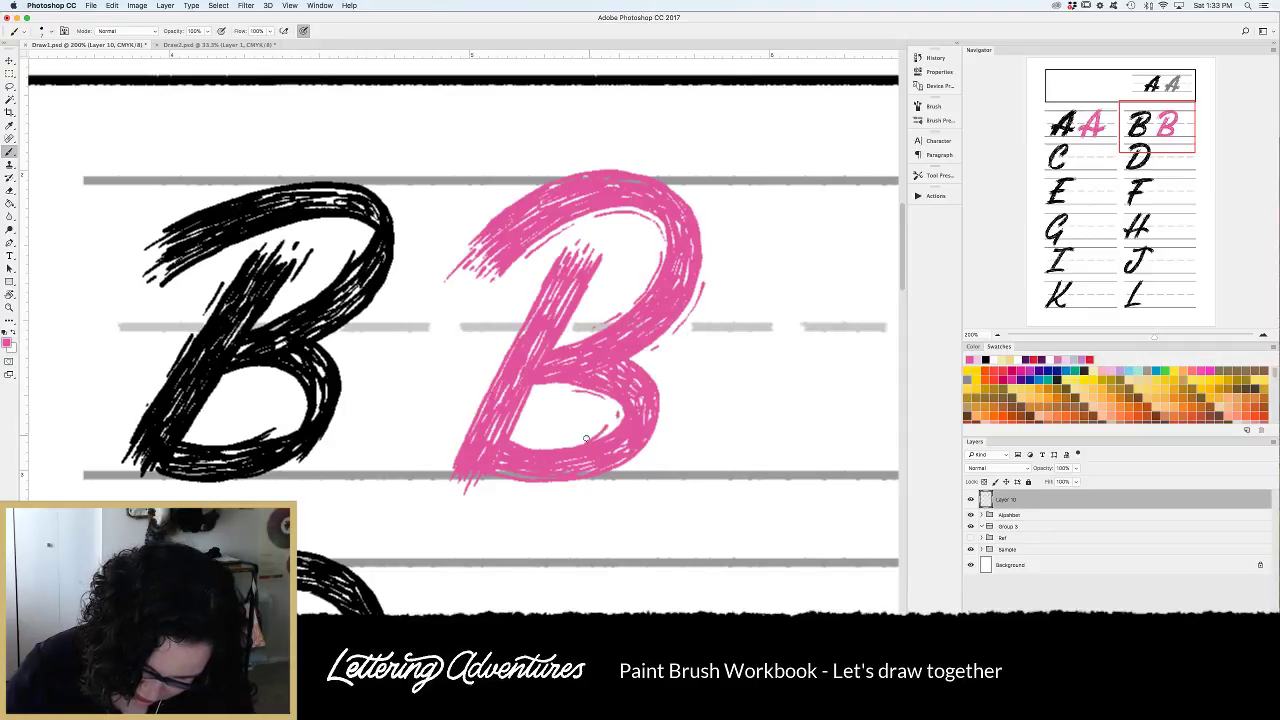
left_click_drag(661, 375, 643, 452)
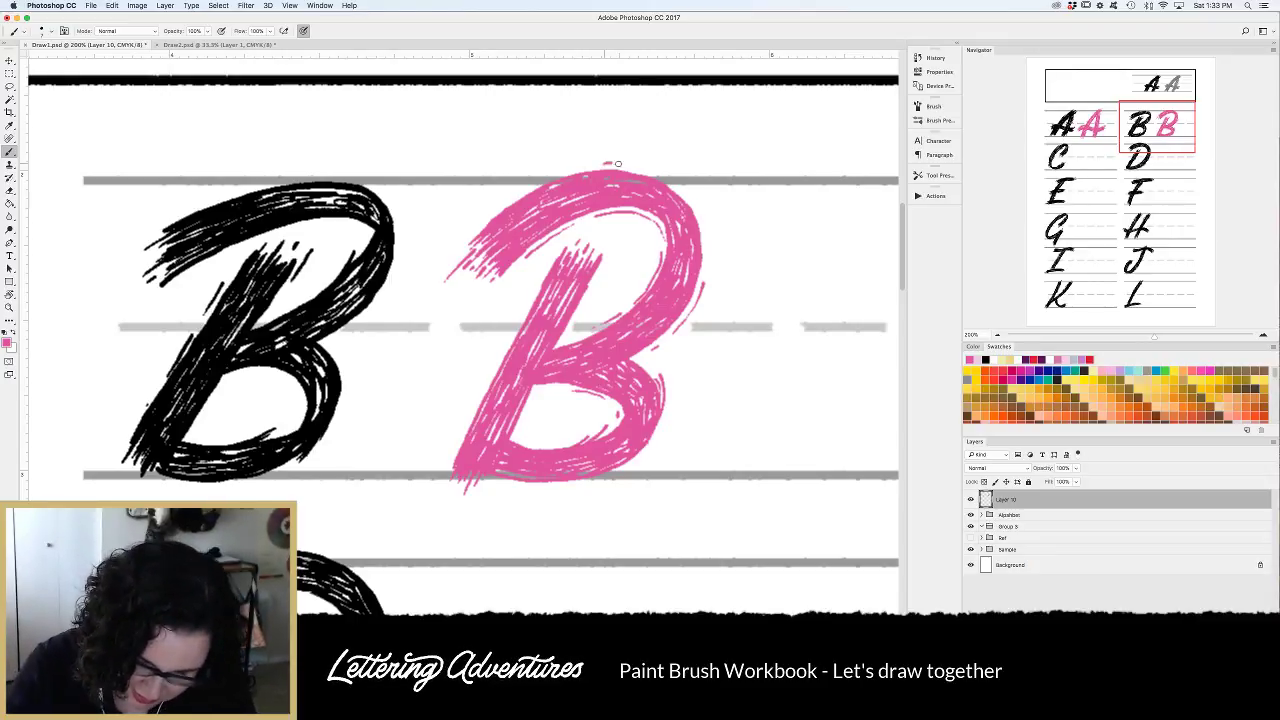
Add stray bristle strokes outside the upper bowl, over its arch, toward its open end and beside its right curve.
left_click_drag(600, 164, 674, 201)
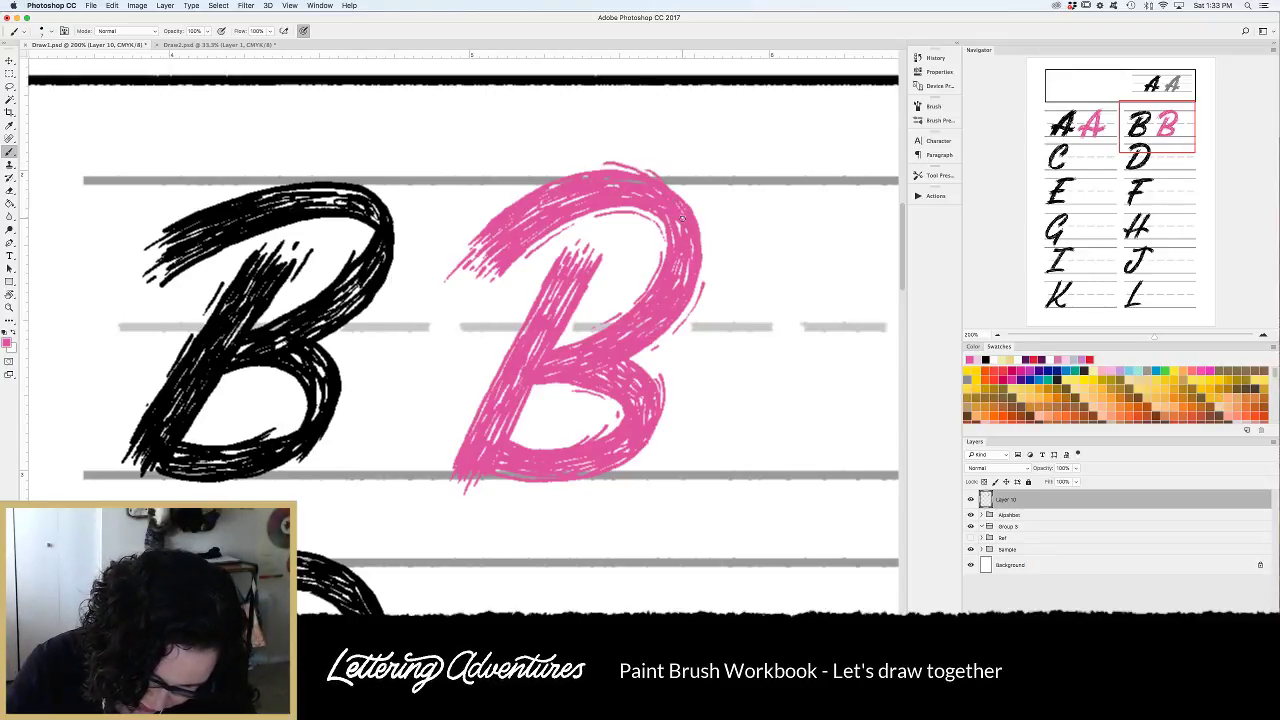
mouse_move(560, 174)
left_mouse_down()
mouse_move(468, 234)
mouse_move(450, 264)
left_mouse_up()
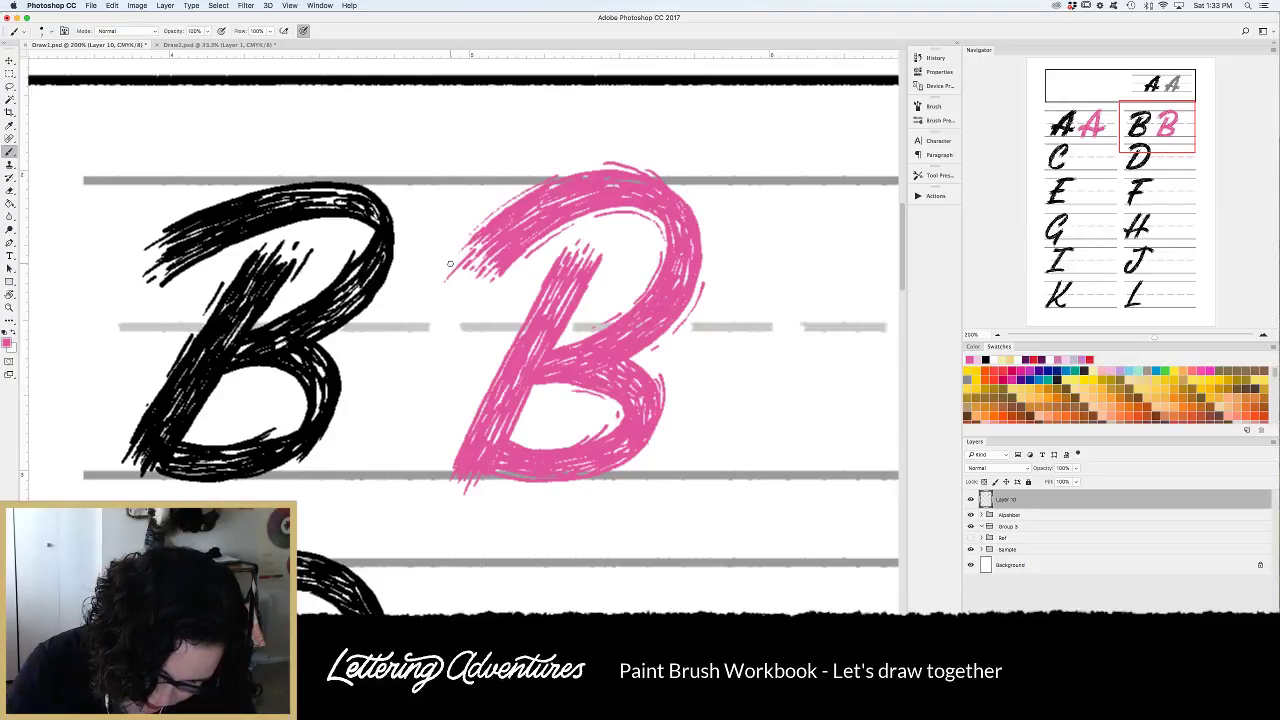
left_click_drag(709, 236, 708, 256)
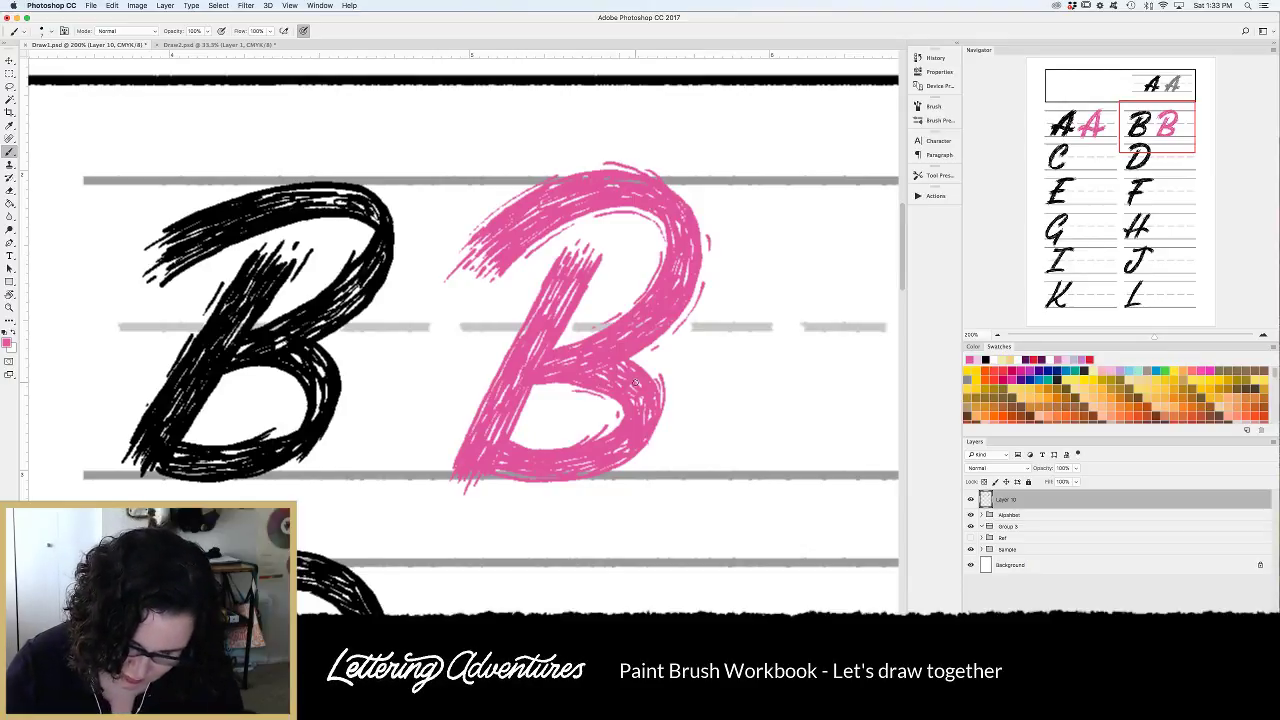
Change the brush colour to light blue and bring the empty practice space beside the black C toward view.
scroll(635, 382, "down", 5)
scroll(635, 382, "left", 5)
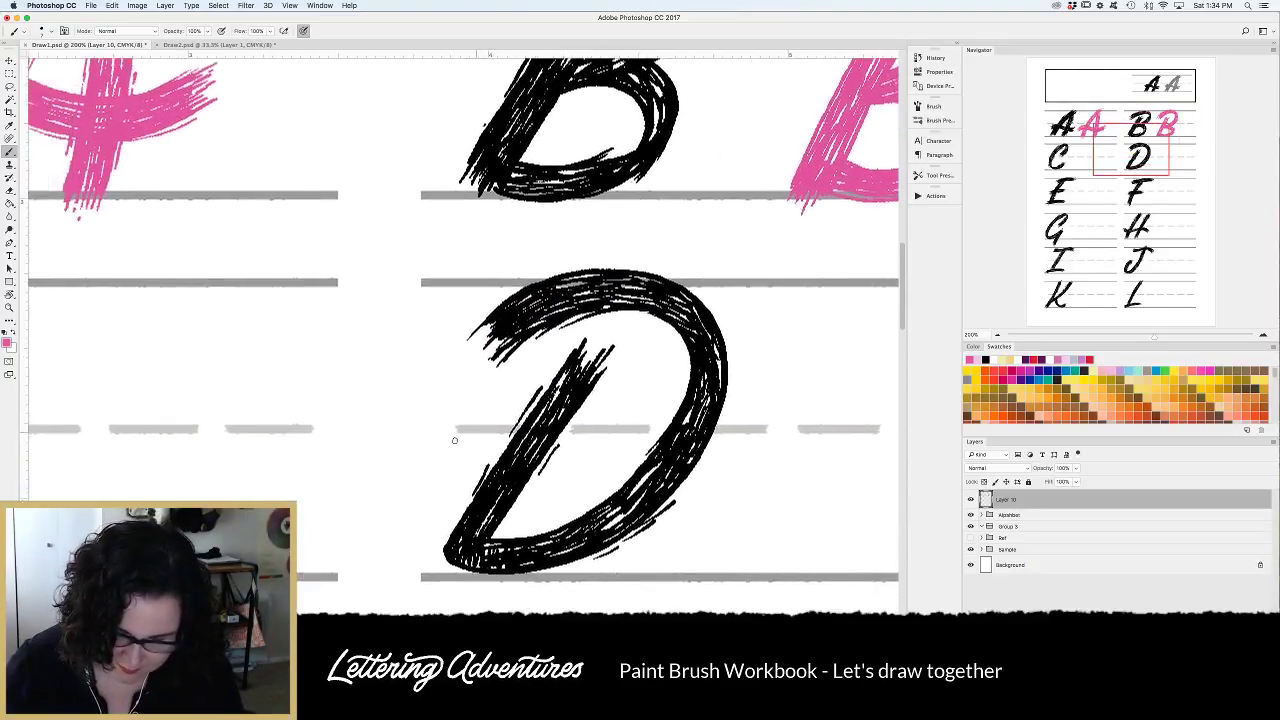
scroll(454, 440, "down", 1)
scroll(454, 440, "left", 1)
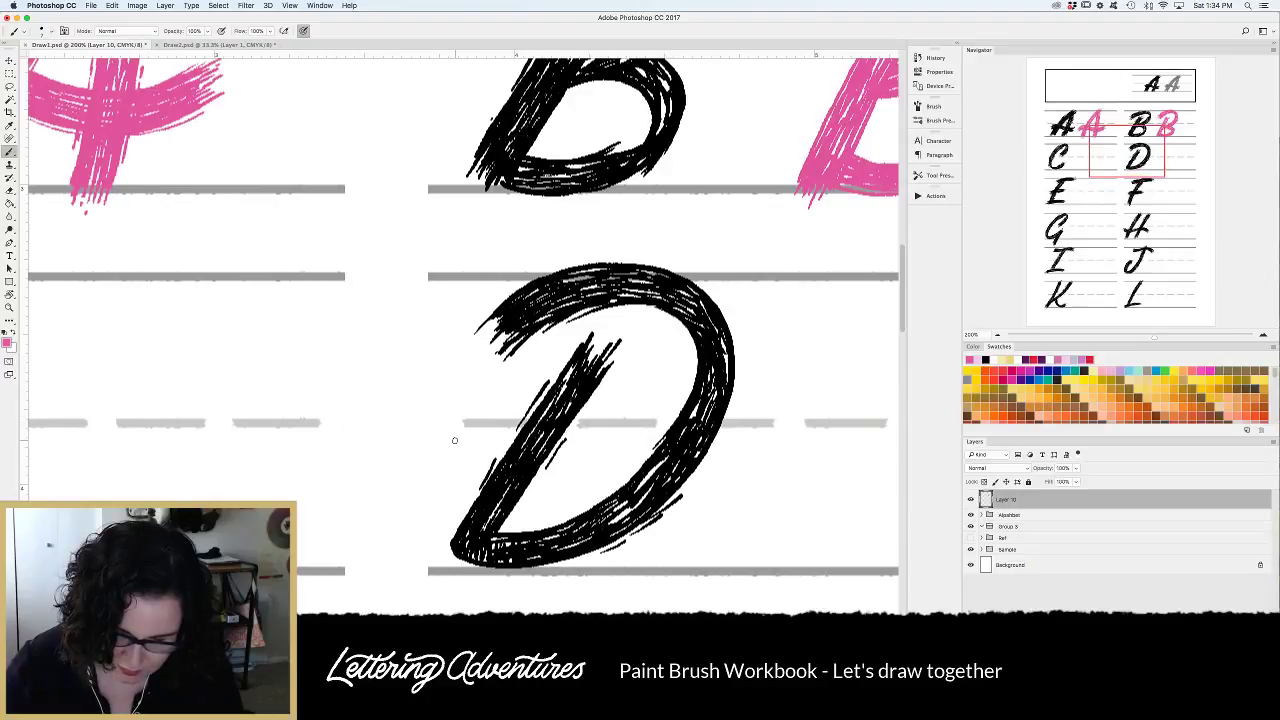
left_click(1129, 371)
scroll(453, 400, "left", 5)
scroll(453, 400, "down", 1)
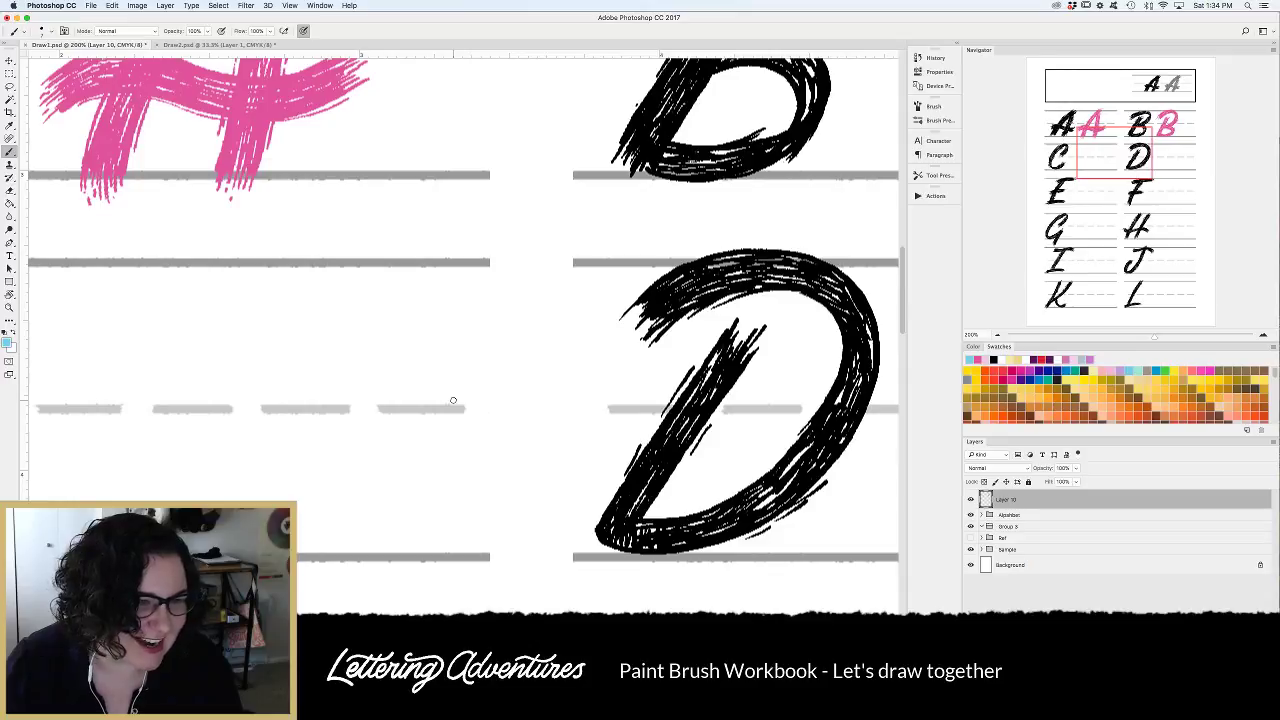
Draw a single thin light blue C stroke beside the black C, spanning the top and bottom guide lines.
scroll(453, 400, "left", 10)
scroll(453, 400, "down", 2)
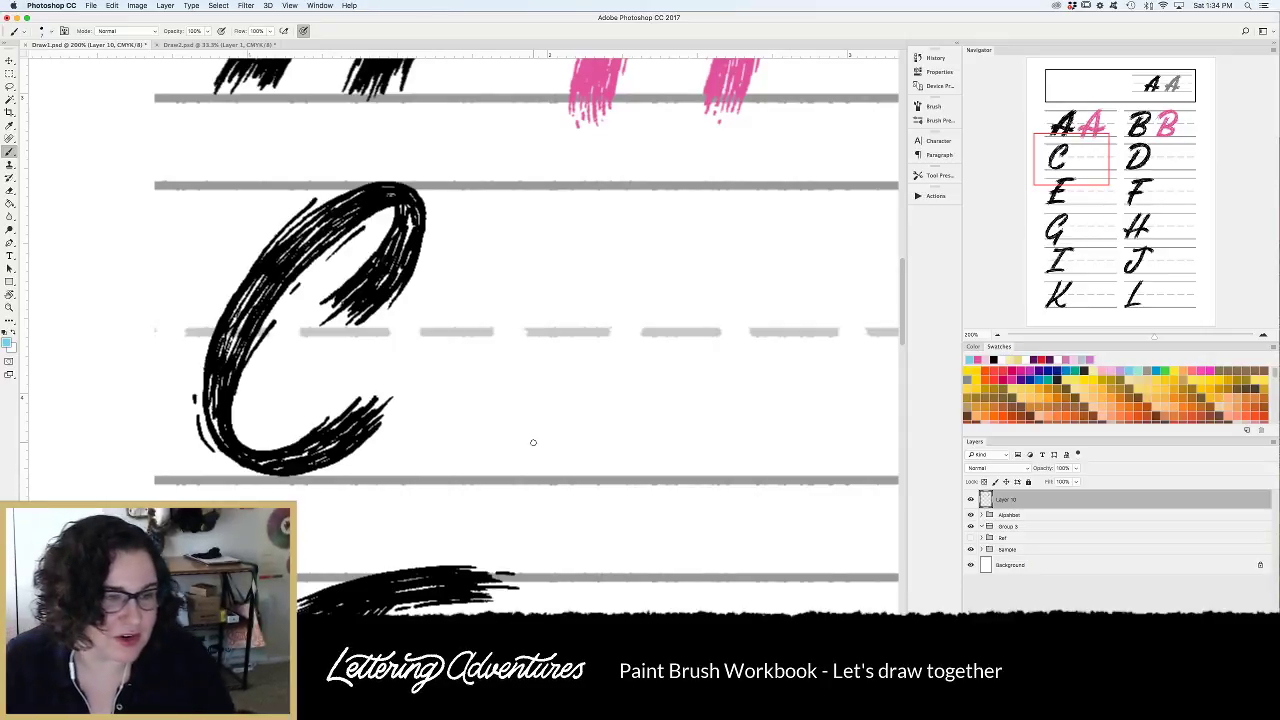
mouse_move(622, 190)
left_mouse_down()
mouse_move(630, 308)
mouse_move(548, 469)
left_mouse_up()
key("super+alt+z")
key("super+alt+z")
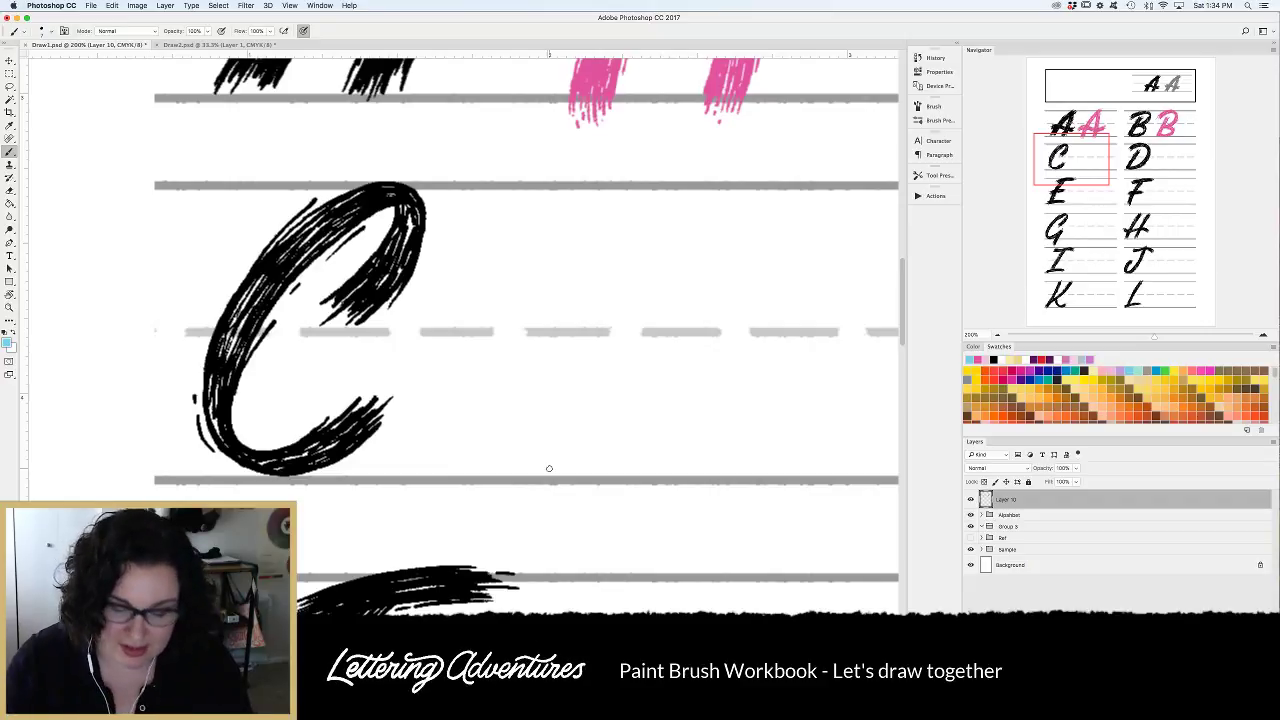
mouse_move(598, 301)
left_mouse_down()
mouse_move(646, 189)
mouse_move(512, 246)
mouse_move(589, 443)
left_mouse_up()
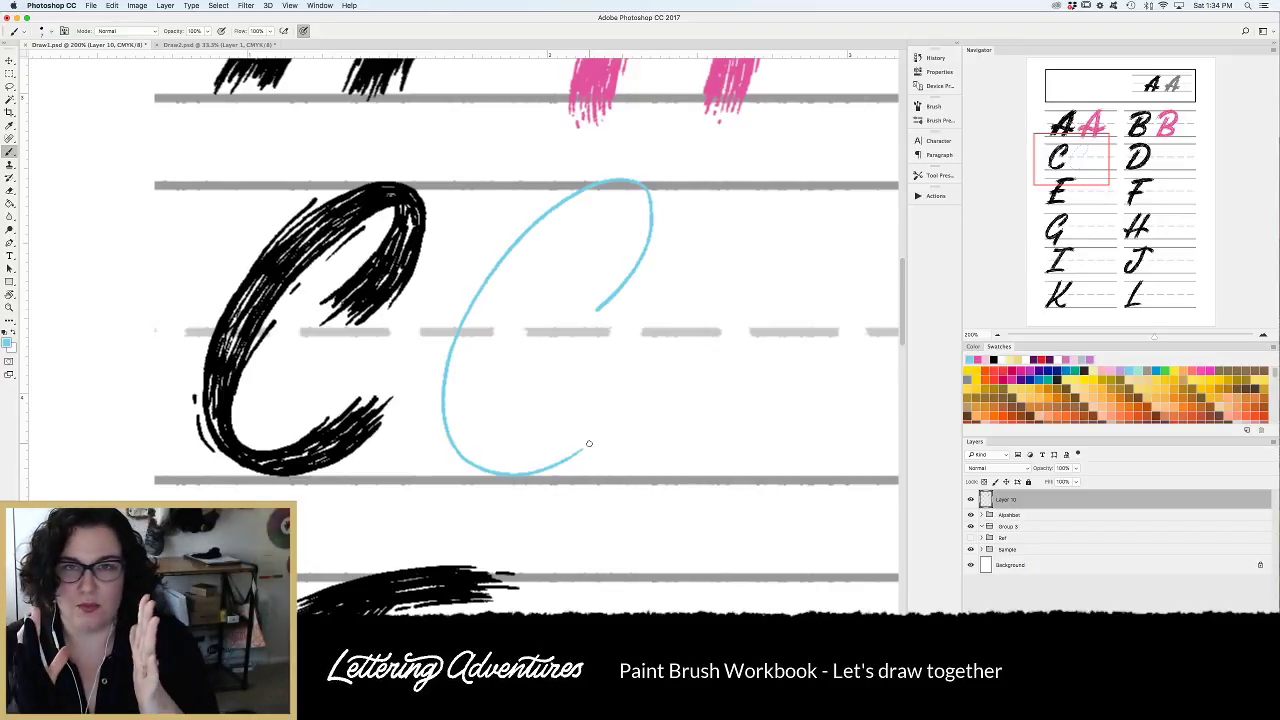
Try a second, wider thin C stroke next to the first blue C and undo it.
scroll(624, 419, "right", 3)
scroll(624, 419, "right", 3)
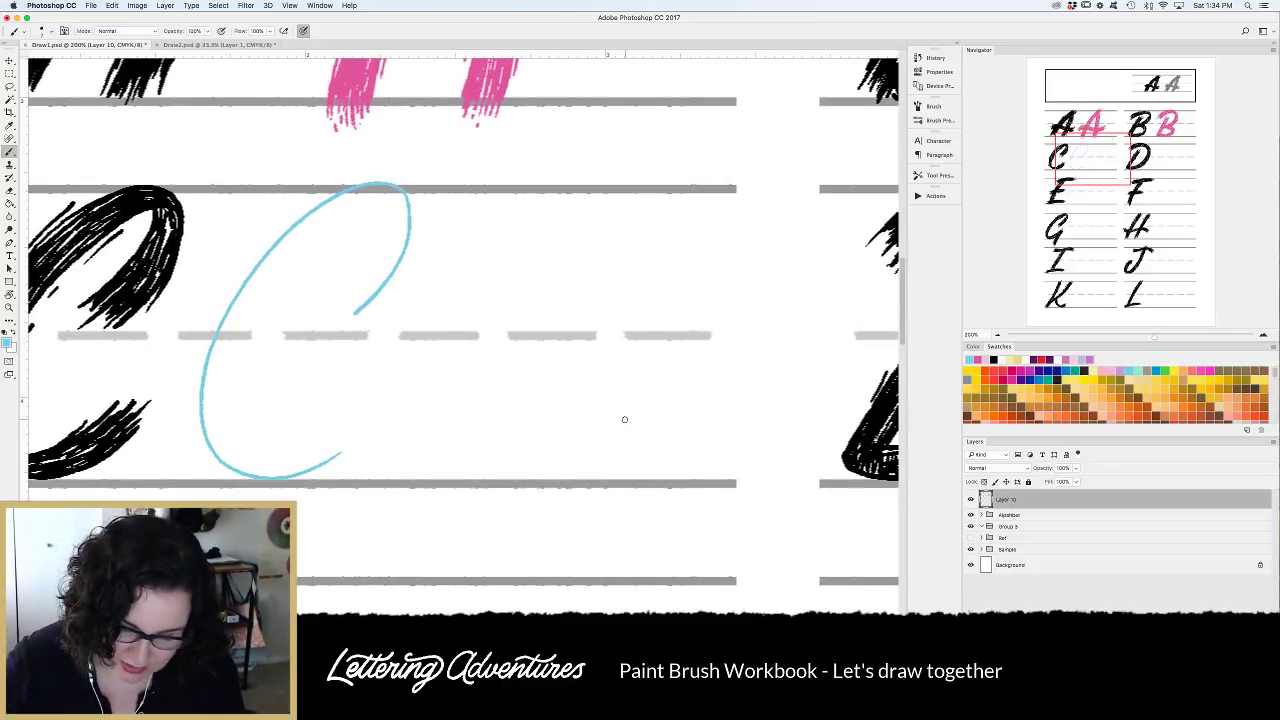
mouse_move(755, 289)
left_mouse_down()
mouse_move(762, 225)
mouse_move(616, 476)
mouse_move(688, 442)
left_mouse_up()
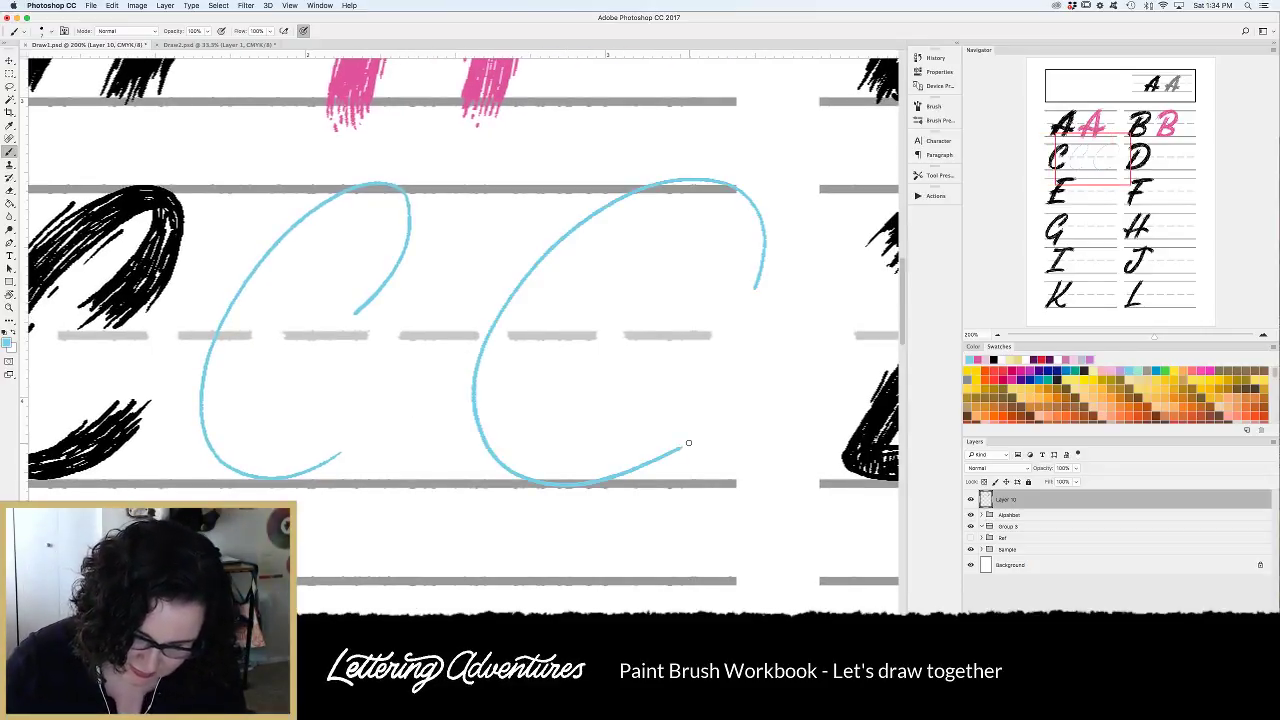
key("super+z")
Draw the inner edge of the blue C's spine from the top curve down to the bottom guide line.
scroll(688, 442, "left", 7)
scroll(688, 442, "down", 1)
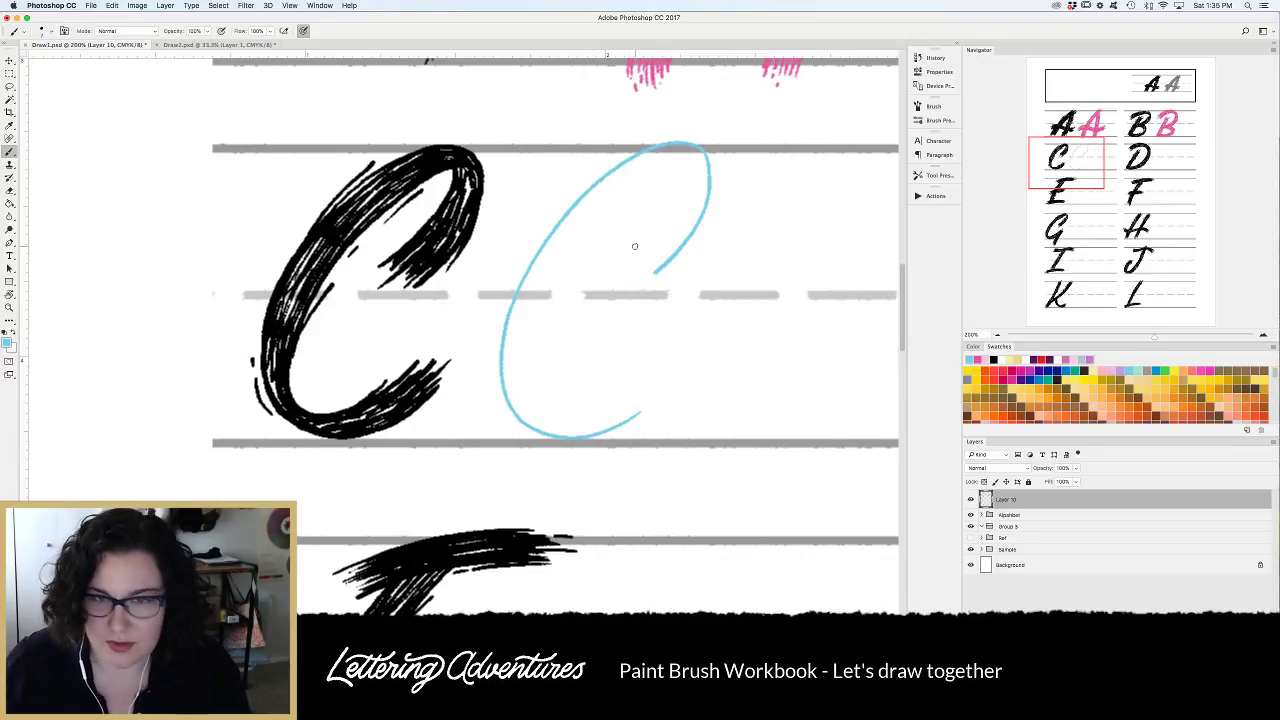
mouse_move(704, 150)
left_mouse_down()
mouse_move(620, 197)
mouse_move(534, 325)
mouse_move(524, 396)
mouse_move(560, 438)
left_mouse_up()
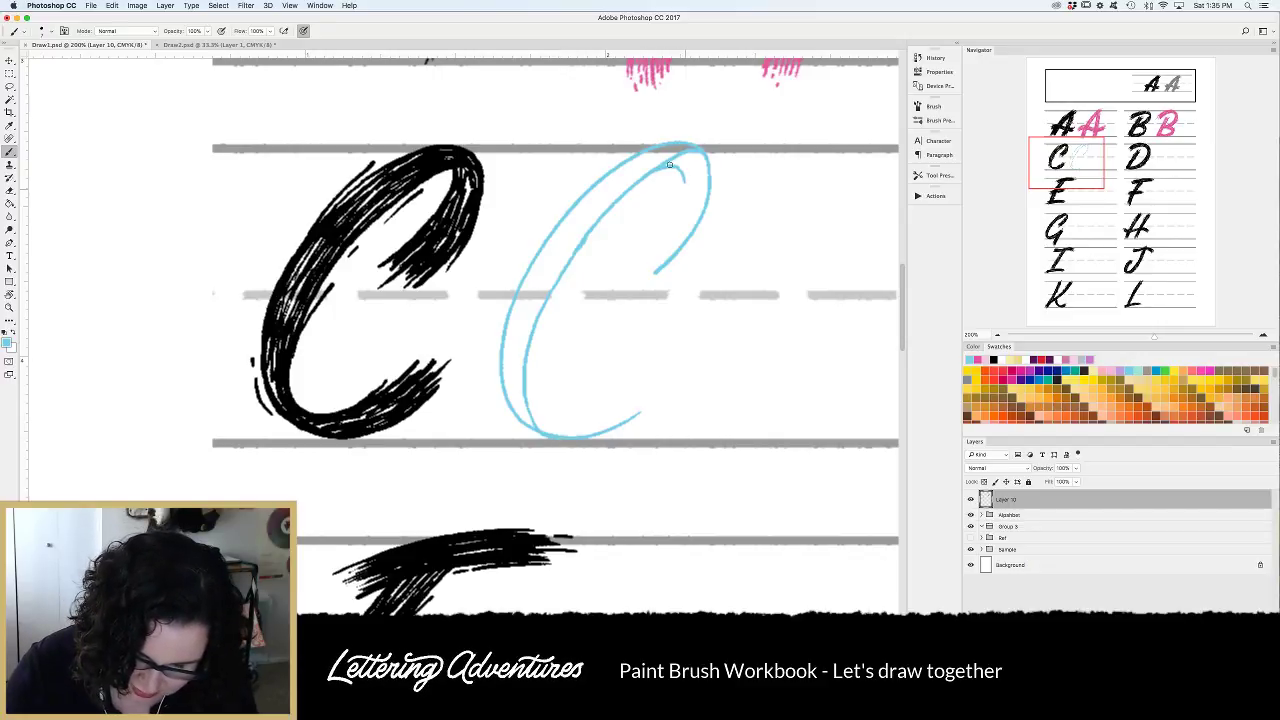
mouse_move(670, 164)
left_mouse_down()
mouse_move(668, 221)
mouse_move(632, 261)
mouse_move(678, 174)
left_mouse_up()
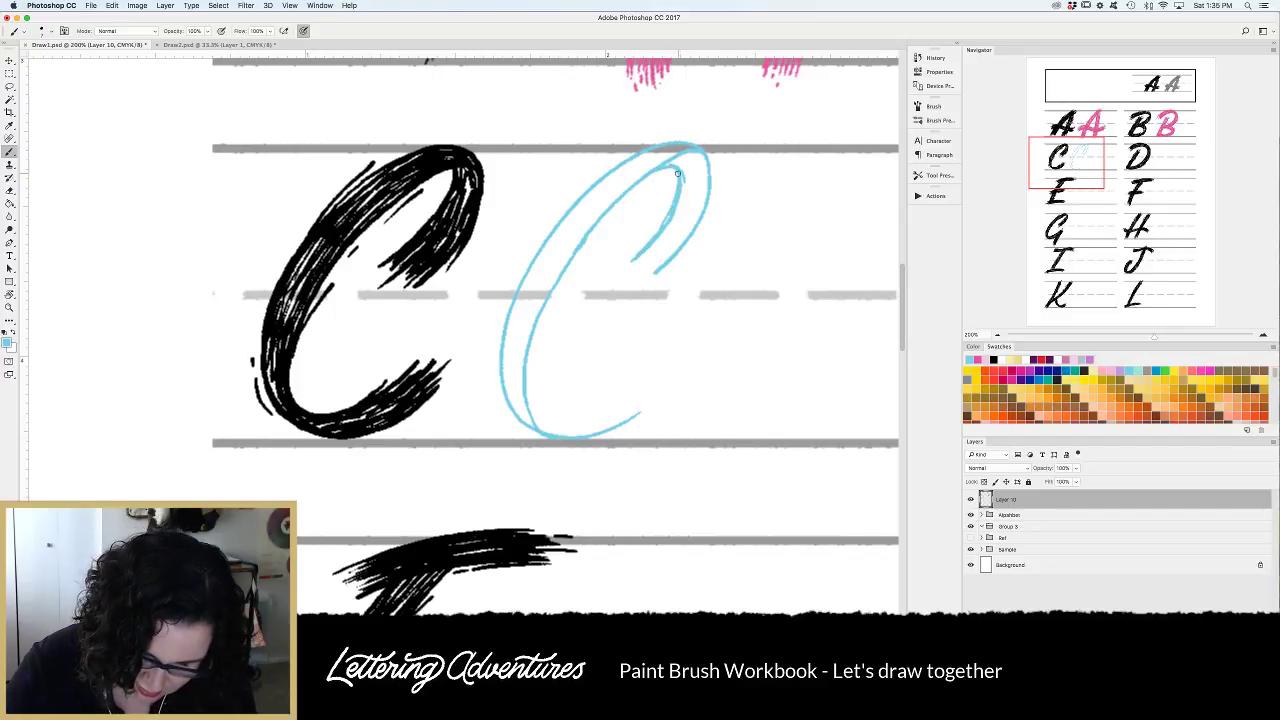
mouse_move(522, 380)
left_mouse_down()
mouse_move(540, 412)
mouse_move(610, 395)
mouse_move(585, 412)
left_mouse_up()
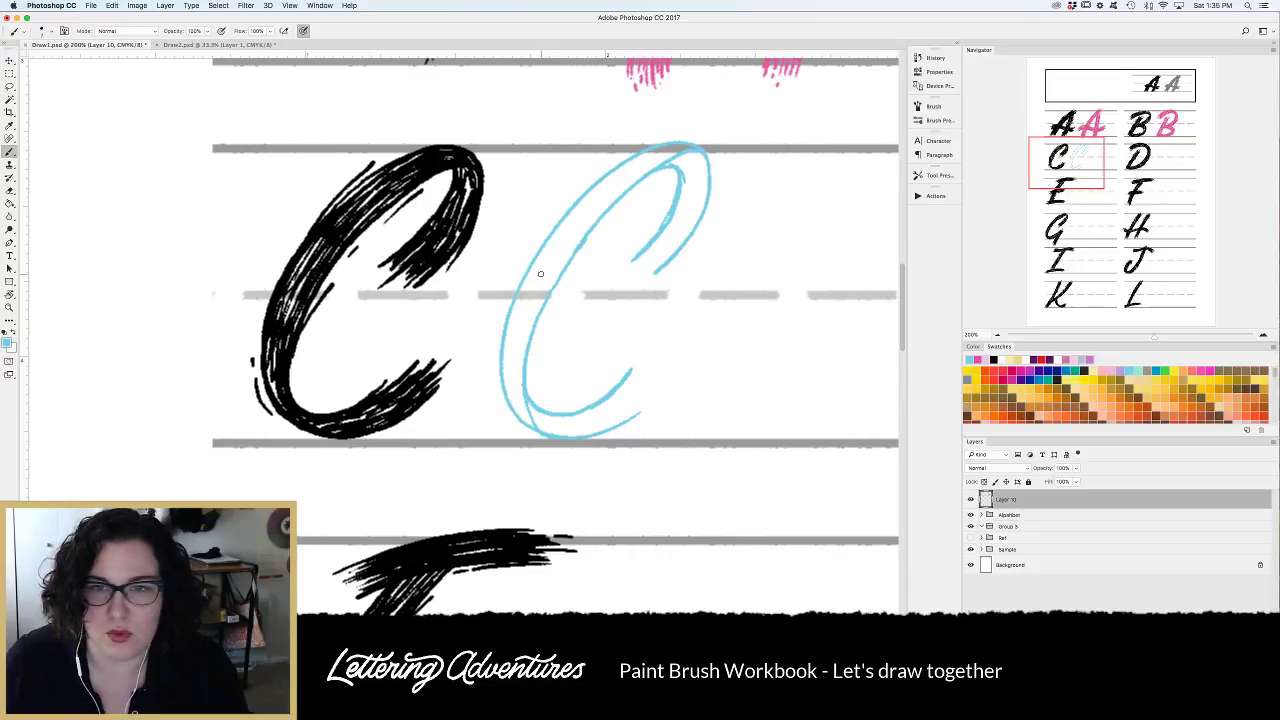
key("super+alt+z")
key("super+alt+z")
key("super+alt+z")
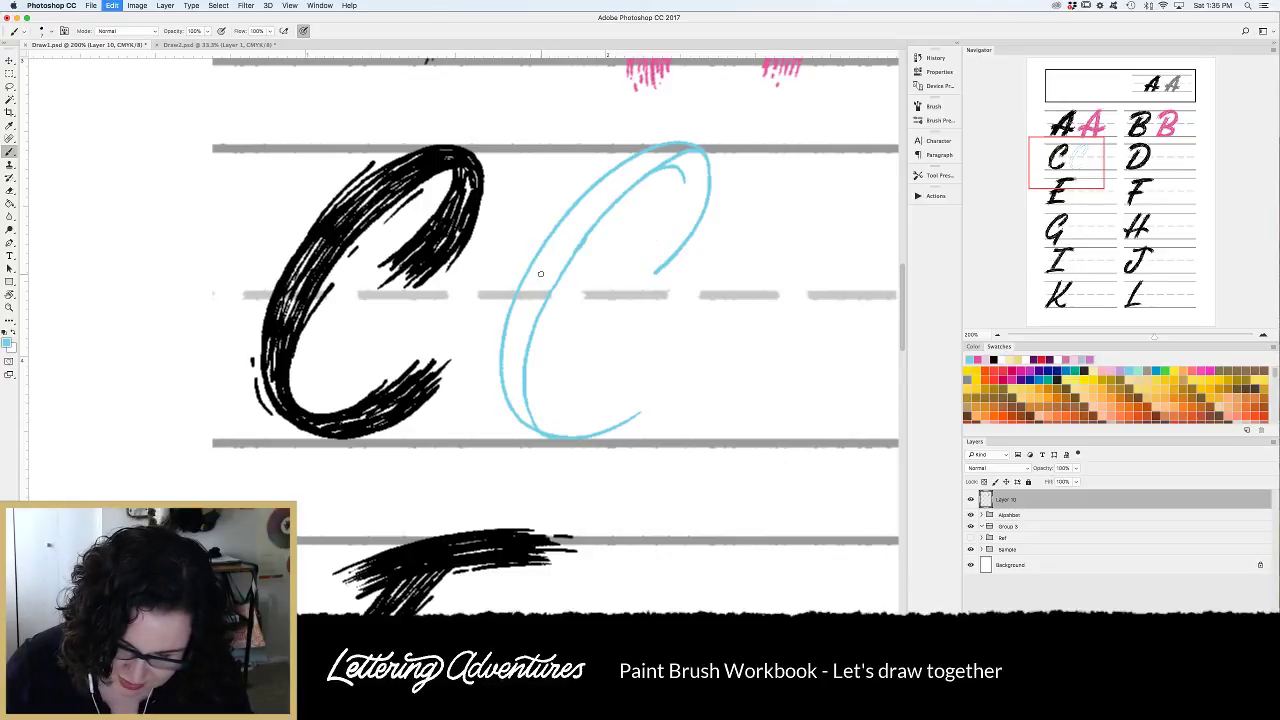
mouse_move(666, 166)
left_mouse_down()
mouse_move(682, 200)
mouse_move(624, 250)
left_mouse_up()
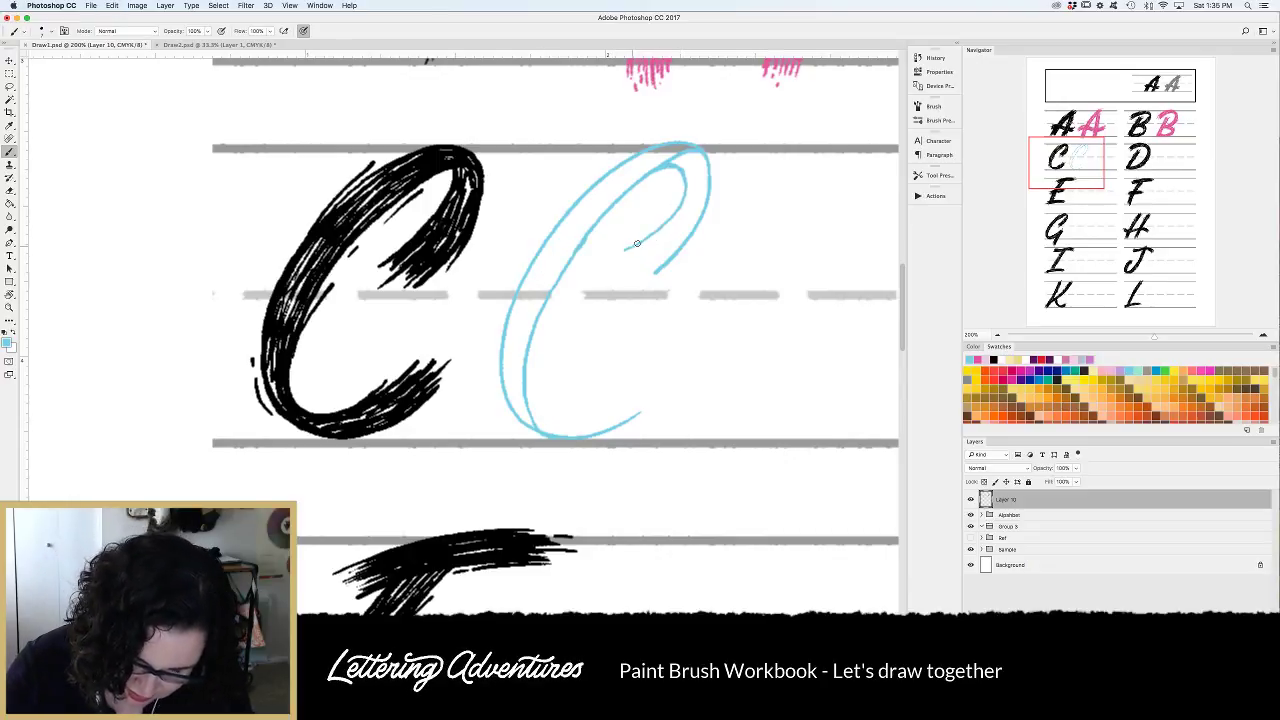
key("super+alt+z")
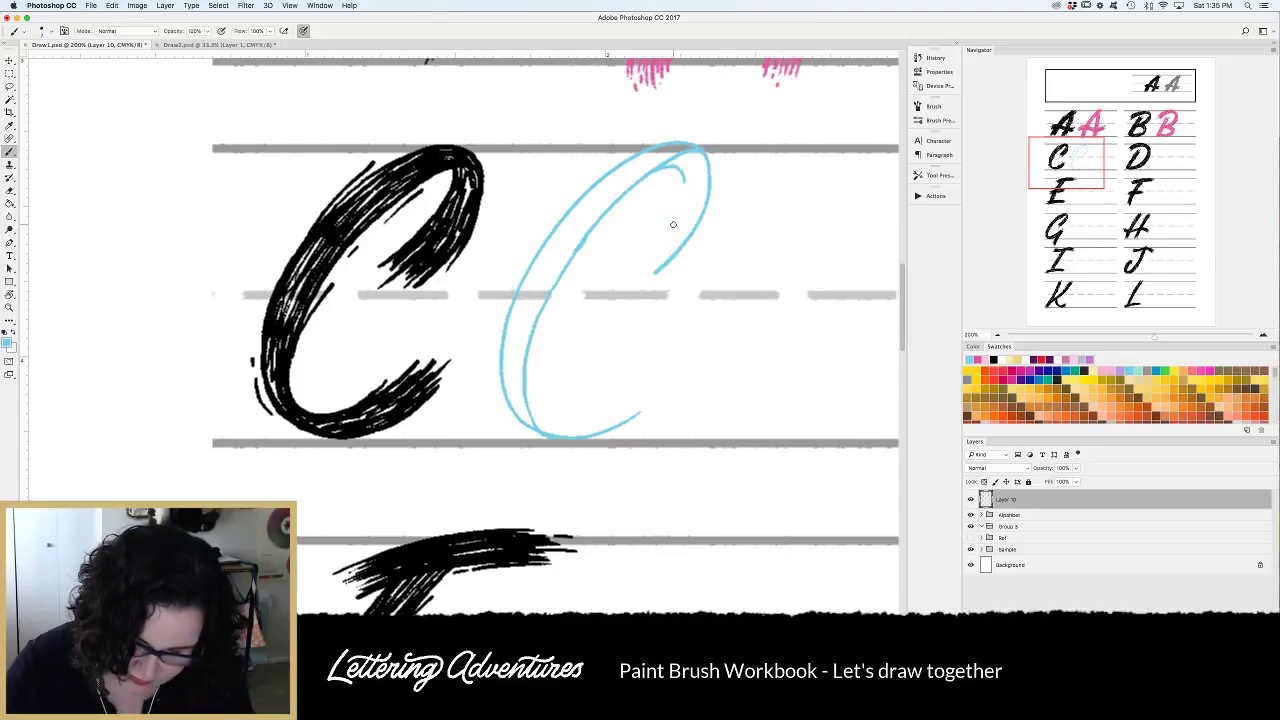
Outline the inner and outer edges of the blue C's upper hook and the inner edge of its lower curve.
left_click_drag(684, 186, 634, 256)
mouse_move(706, 160)
left_mouse_down()
mouse_move(705, 217)
mouse_move(670, 272)
left_mouse_up()
mouse_move(524, 354)
left_mouse_down()
mouse_move(541, 410)
mouse_move(583, 410)
mouse_move(622, 372)
left_mouse_up()
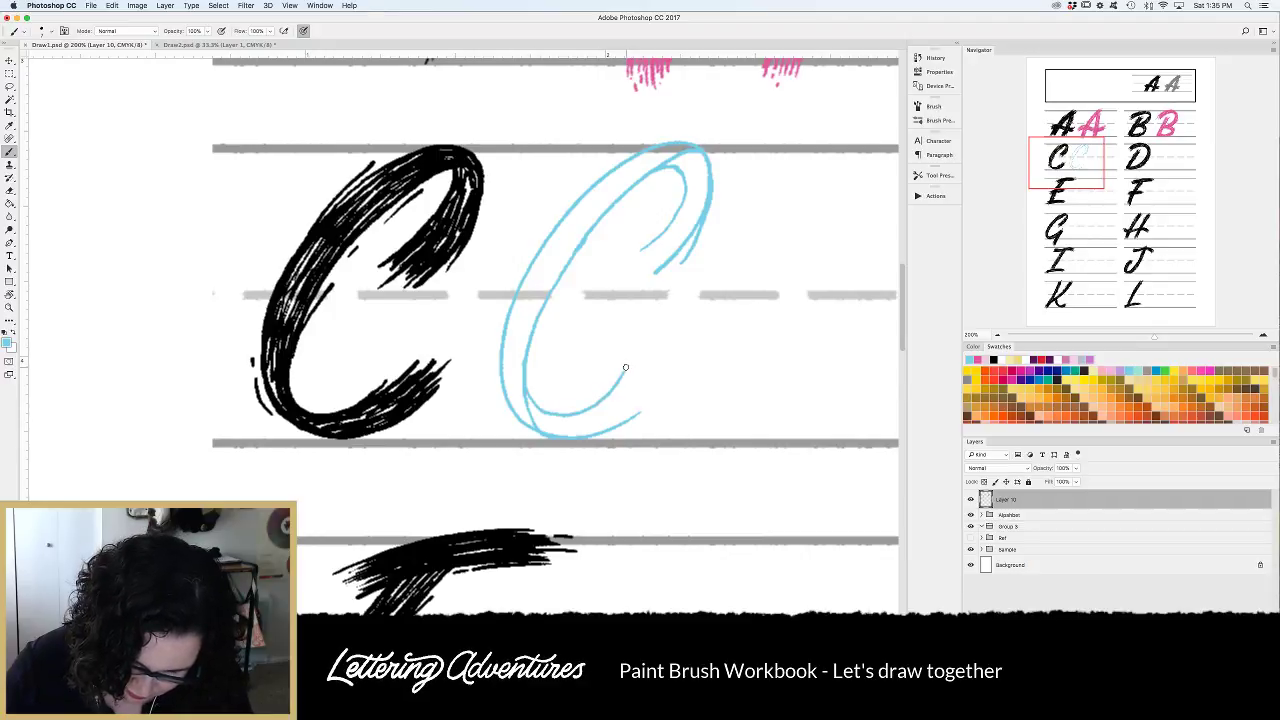
left_click_drag(708, 172, 687, 262)
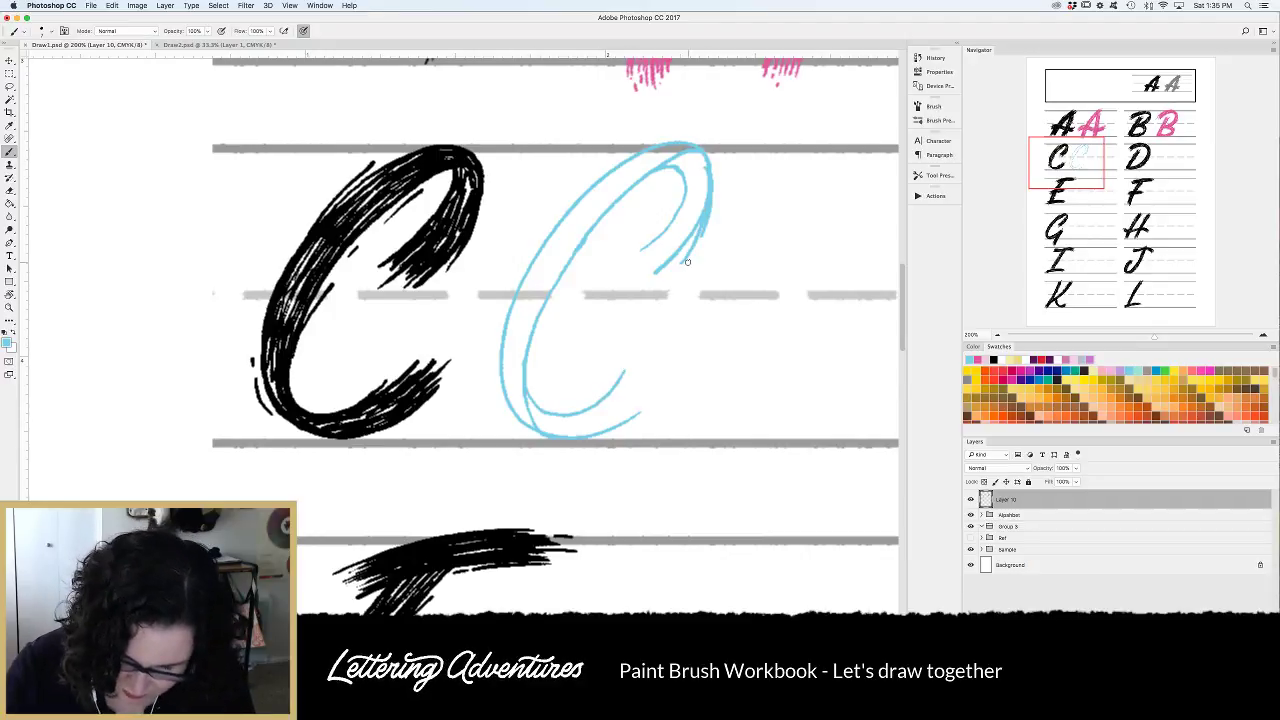
Thicken the blue C's outer left edge with long strokes from the top arch down toward the base.
mouse_move(676, 150)
left_mouse_down()
mouse_move(656, 148)
mouse_move(533, 248)
mouse_move(512, 292)
left_mouse_up()
mouse_move(677, 144)
left_mouse_down()
mouse_move(620, 161)
mouse_move(540, 233)
mouse_move(504, 304)
mouse_move(515, 411)
left_mouse_up()
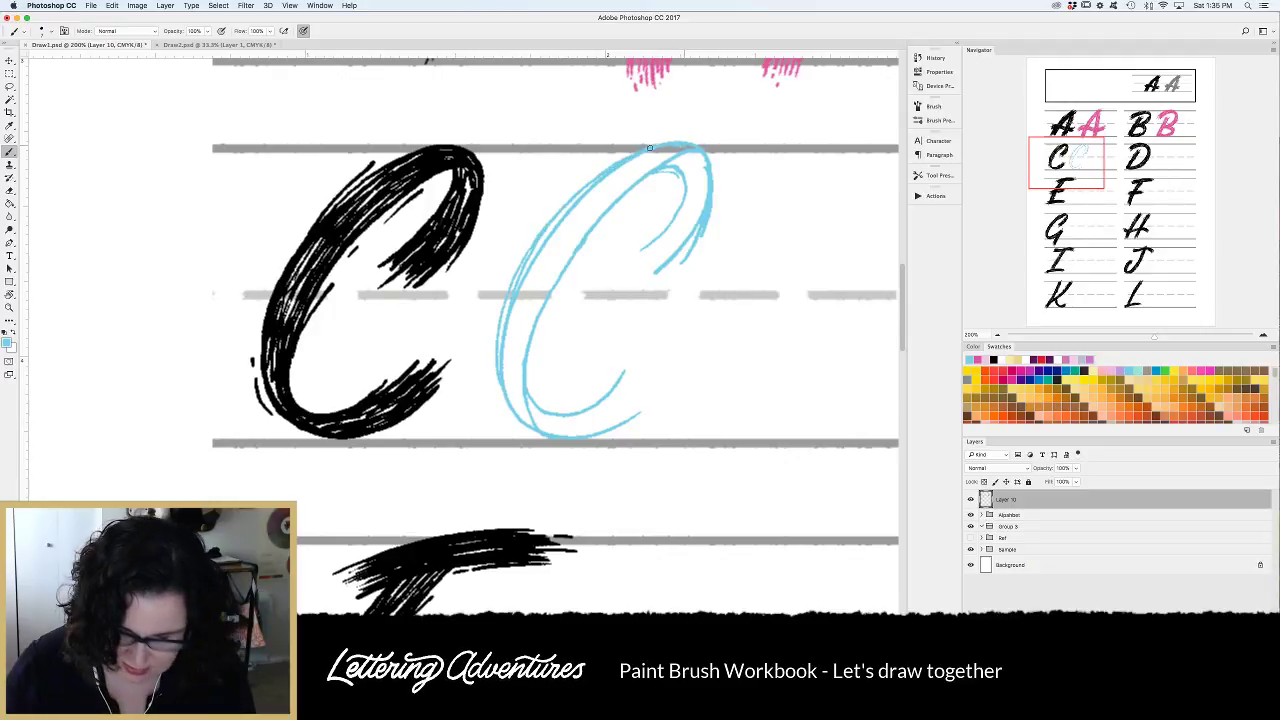
mouse_move(649, 148)
left_mouse_down()
mouse_move(581, 185)
mouse_move(519, 264)
mouse_move(498, 369)
left_mouse_up()
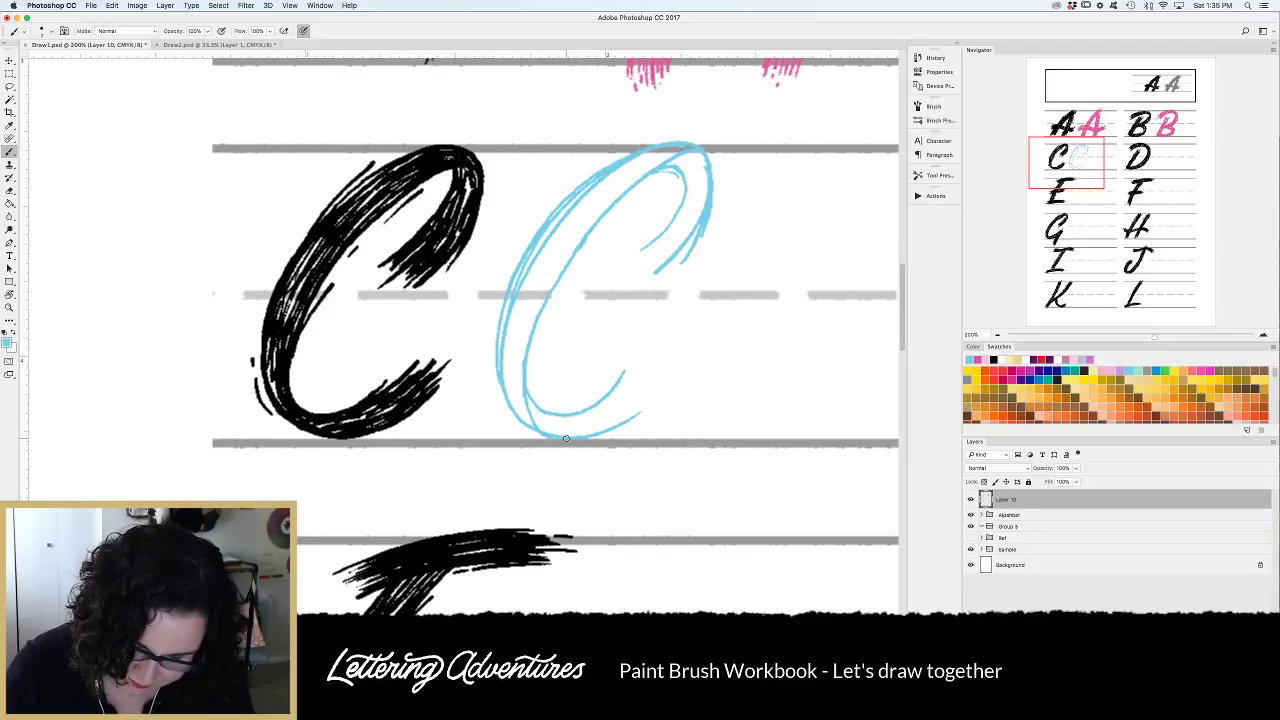
Fill the blue C's upper hook with curved bristle strokes that fan out at its open end.
key("super+equal")
scroll(689, 410, "right", 5)
scroll(689, 410, "up", 2)
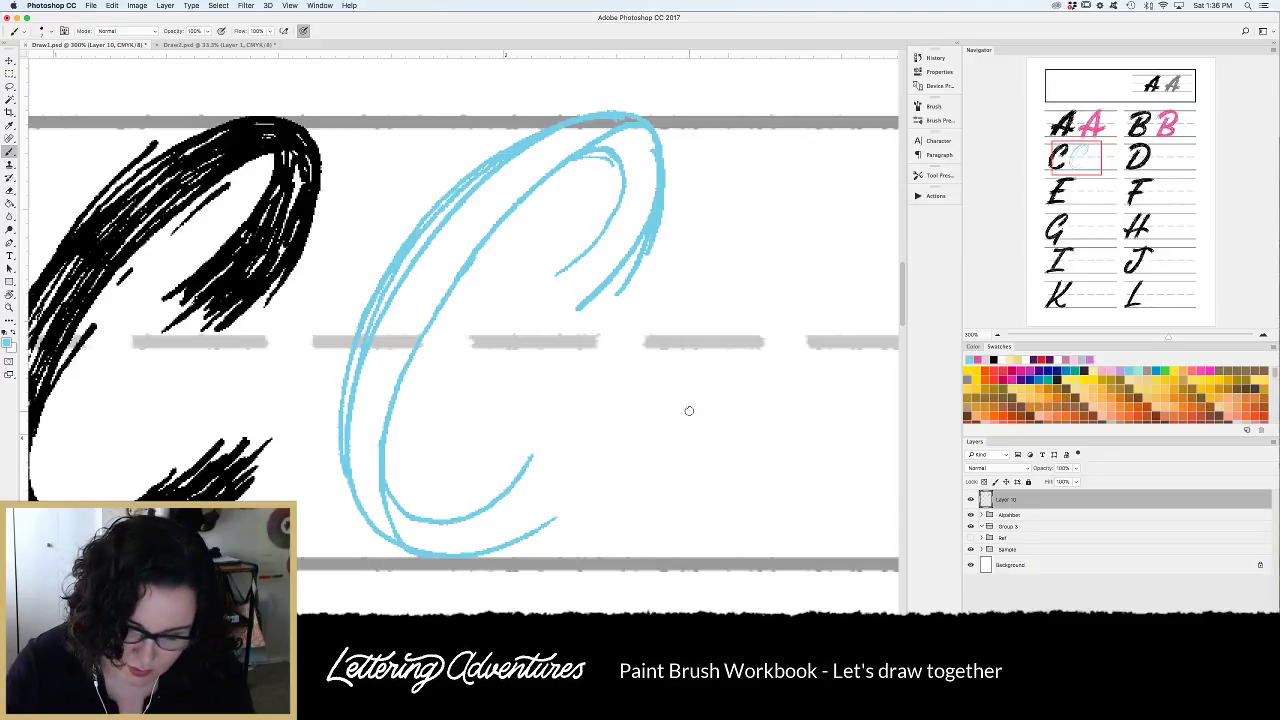
mouse_move(610, 137)
left_mouse_down()
mouse_move(634, 187)
mouse_move(607, 143)
mouse_move(632, 206)
mouse_move(619, 131)
mouse_move(640, 197)
mouse_move(641, 144)
mouse_move(644, 214)
mouse_move(649, 146)
mouse_move(651, 208)
mouse_move(602, 263)
left_mouse_up()
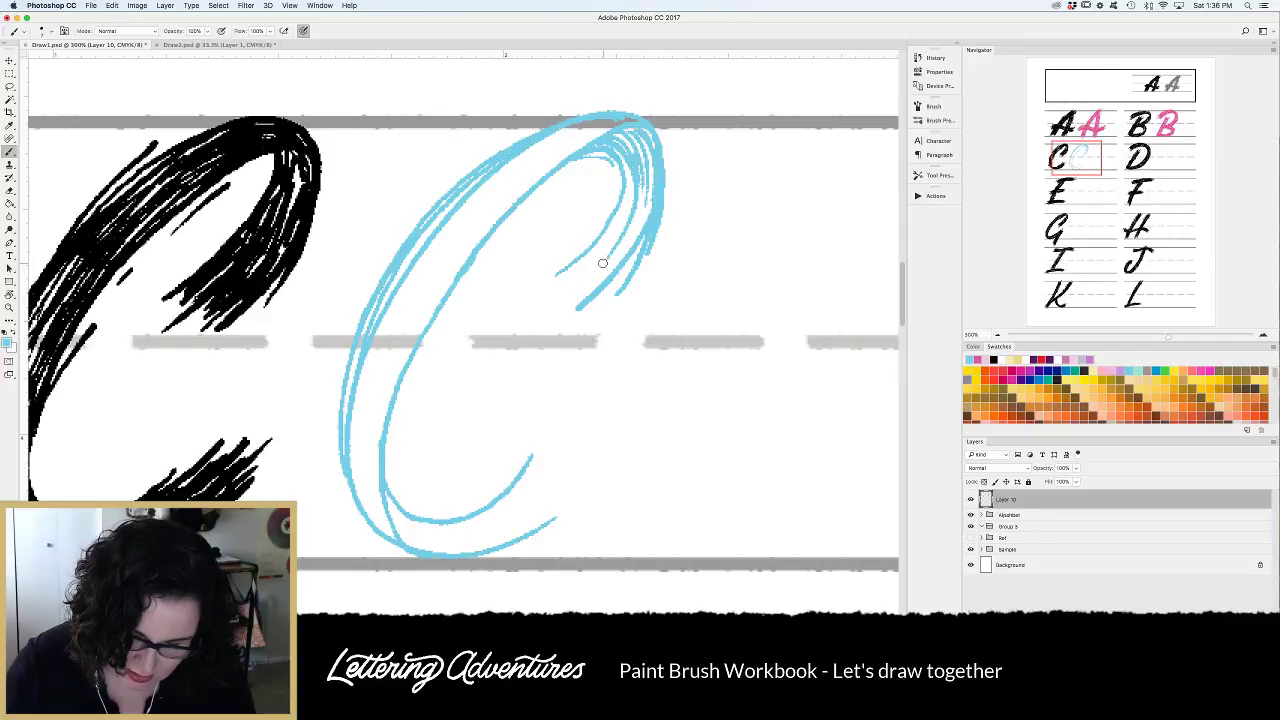
left_click_drag(638, 180, 580, 291)
left_click_drag(630, 202, 556, 306)
mouse_move(632, 180)
left_mouse_down()
mouse_move(551, 290)
mouse_move(618, 258)
mouse_move(606, 296)
left_mouse_up()
left_click_drag(652, 224, 594, 312)
left_click_drag(656, 170, 627, 298)
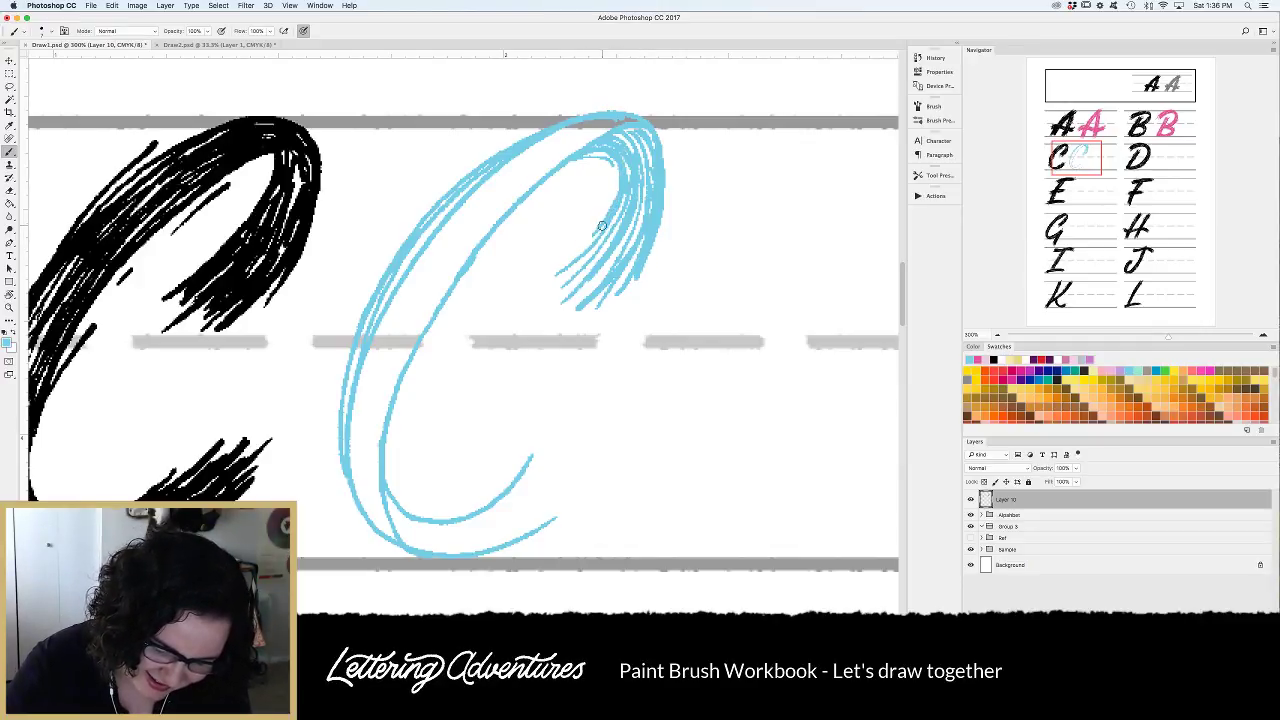
Add tapering bristle strokes from the blue C's top arch down the upper half of its spine.
mouse_move(610, 144)
left_mouse_down()
mouse_move(548, 168)
mouse_move(500, 218)
mouse_move(470, 215)
mouse_move(488, 182)
left_mouse_up()
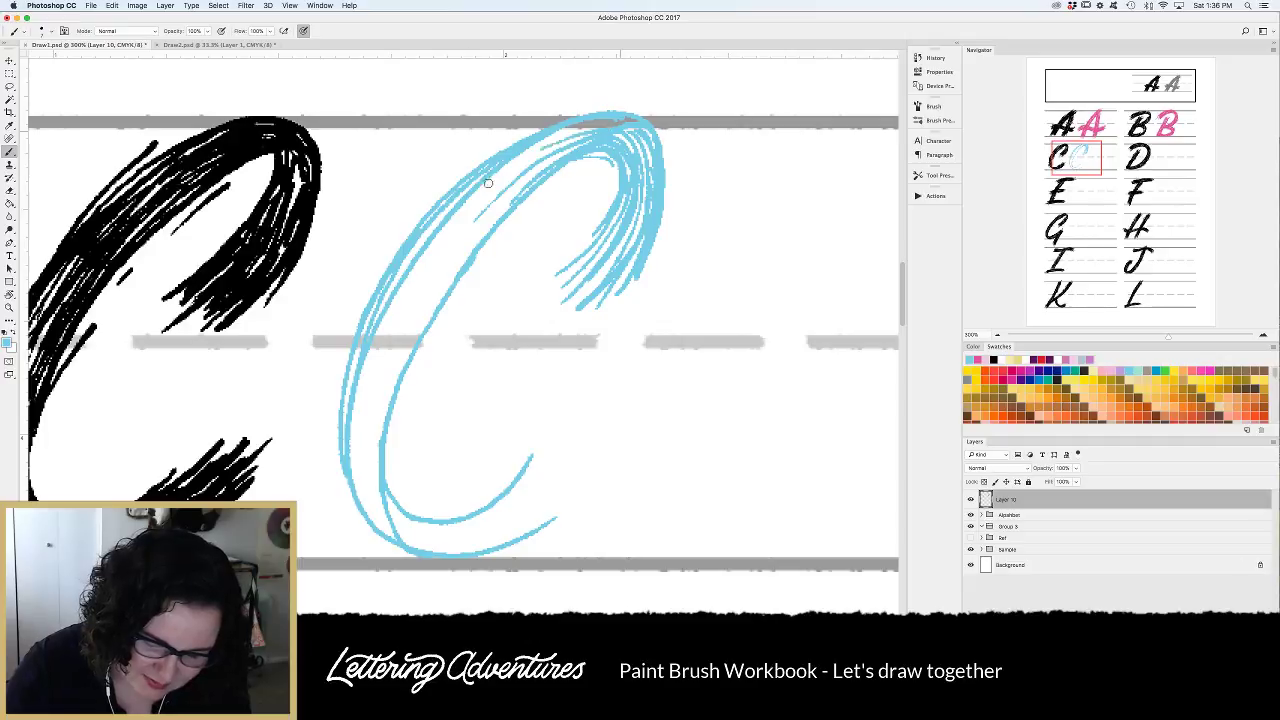
left_click_drag(544, 148, 462, 210)
left_click_drag(592, 134, 433, 258)
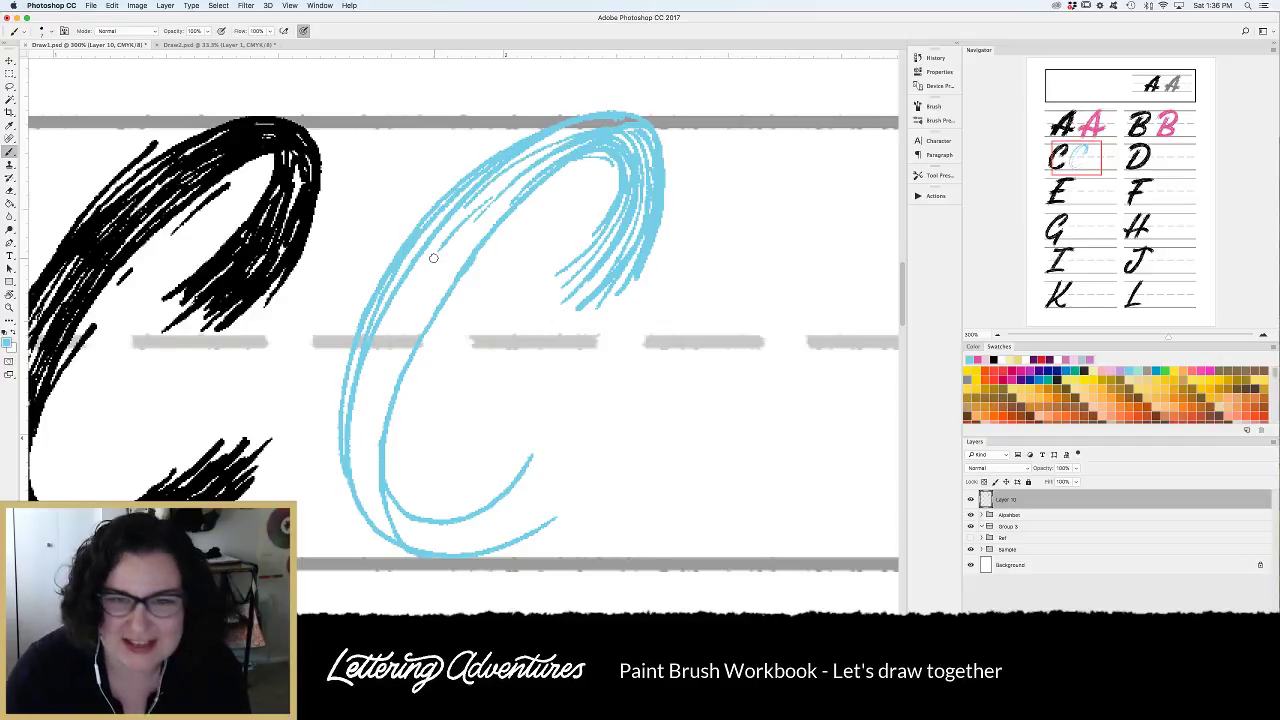
left_click_drag(560, 152, 435, 266)
left_click_drag(480, 212, 397, 331)
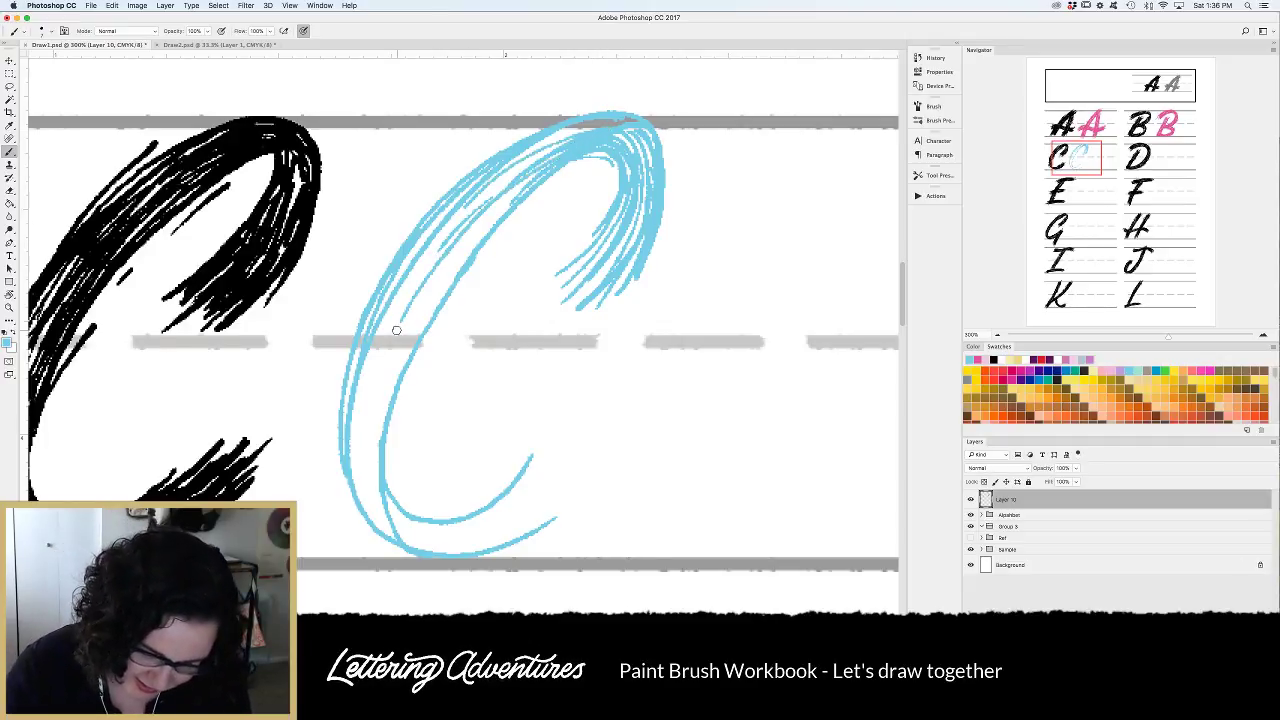
left_click_drag(518, 190, 404, 329)
Add long bristle strokes down the full length of the blue C's spine toward the base.
mouse_move(502, 198)
left_mouse_down()
mouse_move(410, 300)
mouse_move(384, 536)
left_mouse_up()
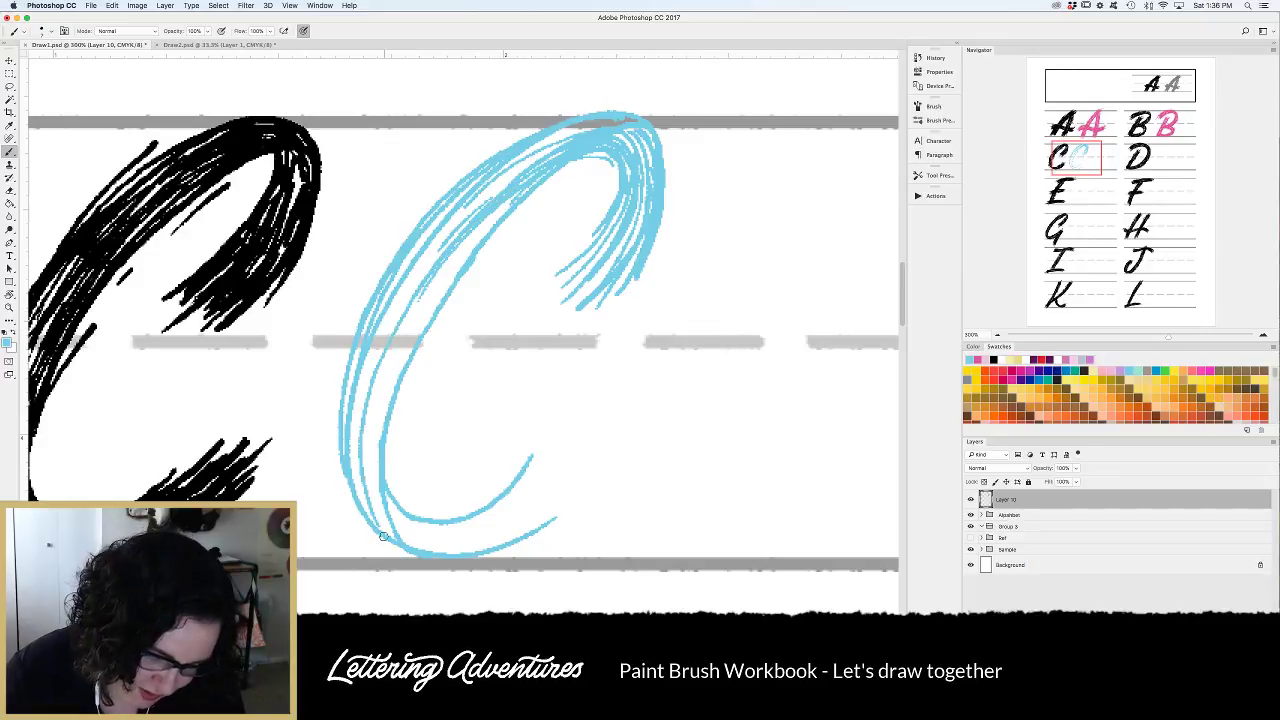
mouse_move(531, 183)
left_mouse_down()
mouse_move(434, 285)
mouse_move(372, 466)
mouse_move(389, 531)
left_mouse_up()
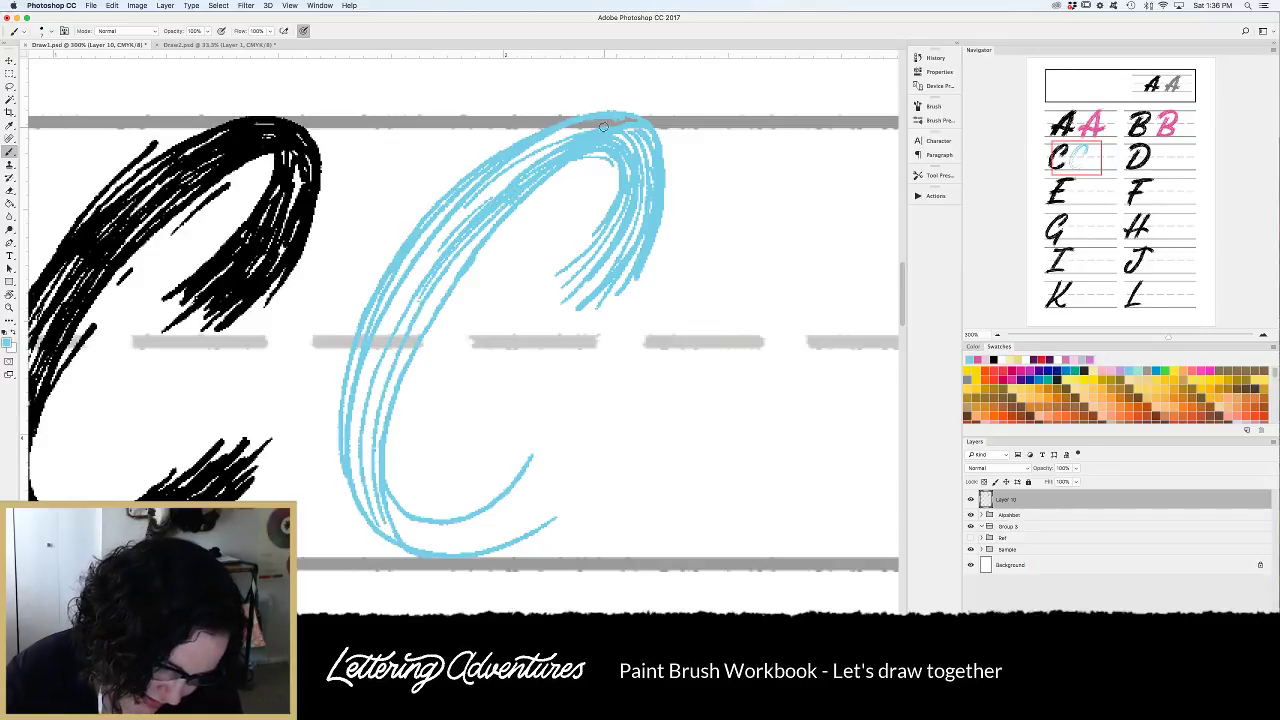
mouse_move(604, 126)
left_mouse_down()
mouse_move(403, 285)
mouse_move(358, 474)
left_mouse_up()
mouse_move(528, 168)
left_mouse_down()
mouse_move(494, 196)
mouse_move(369, 431)
left_mouse_up()
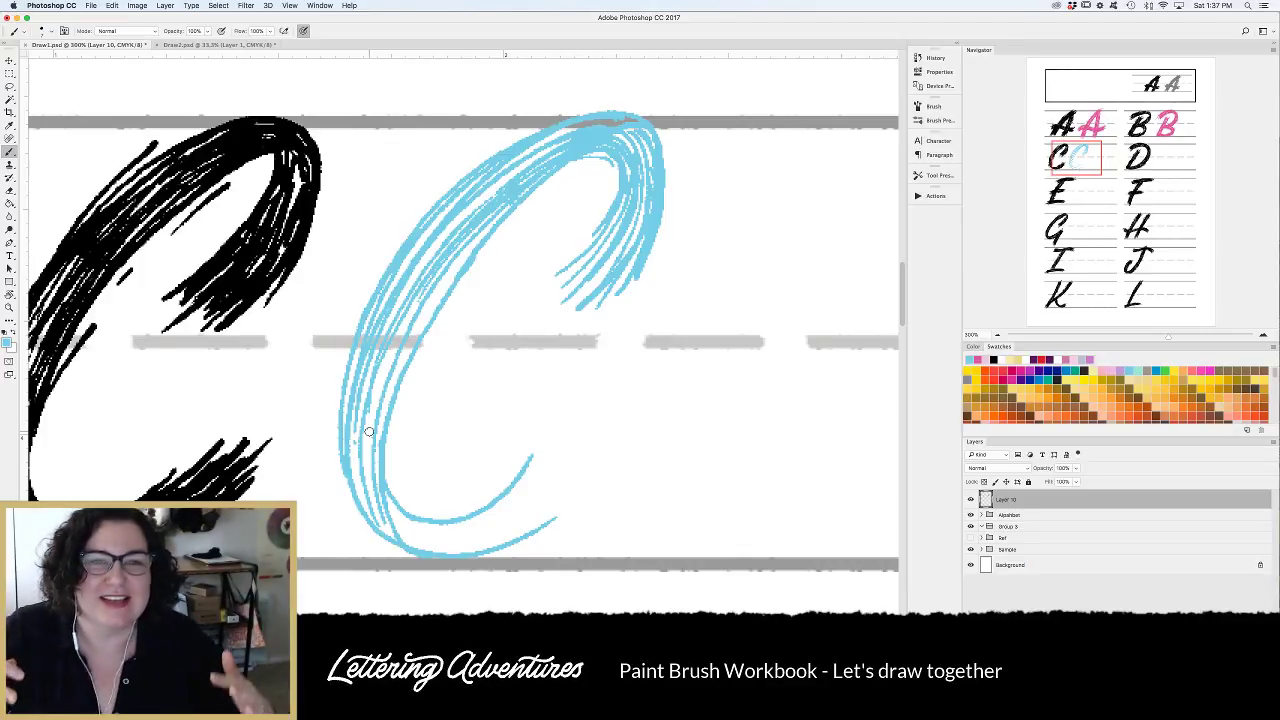
Fill the gaps in the blue C's upper and middle spine with more bristle strokes, leaving thin white streaks.
left_click_drag(515, 203, 410, 339)
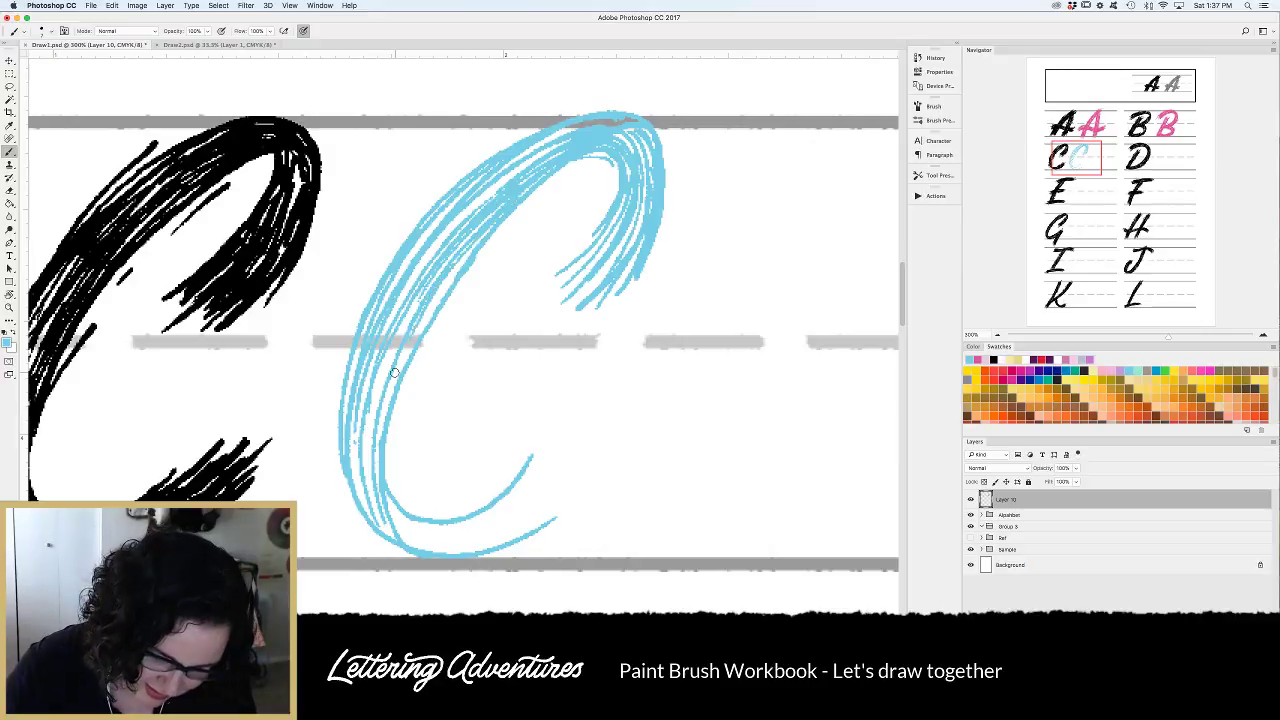
left_click_drag(481, 242, 382, 404)
mouse_move(441, 268)
left_mouse_down()
mouse_move(365, 457)
mouse_move(526, 171)
mouse_move(372, 362)
mouse_move(380, 322)
left_mouse_up()
mouse_move(556, 146)
left_mouse_down()
mouse_move(495, 189)
mouse_move(382, 334)
mouse_move(372, 326)
left_mouse_up()
left_click_drag(454, 270, 410, 332)
left_click_drag(376, 356, 379, 532)
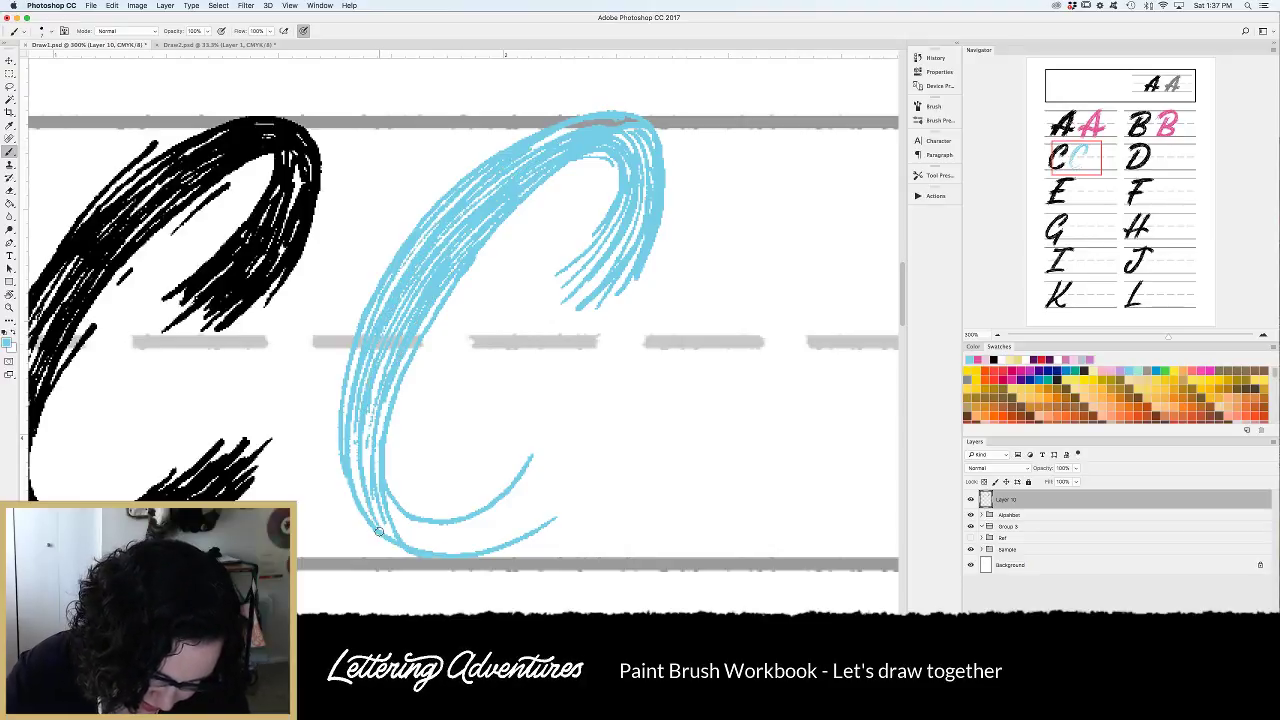
Fill the lower half of the blue C's spine with bristle strokes running into the bottom curve.
left_click_drag(354, 442, 378, 535)
left_click_drag(368, 402, 389, 539)
left_click_drag(414, 326, 383, 523)
left_click_drag(405, 352, 383, 520)
left_click_drag(430, 311, 383, 426)
mouse_move(410, 285)
left_mouse_down()
mouse_move(370, 460)
mouse_move(386, 297)
mouse_move(357, 461)
mouse_move(358, 360)
mouse_move(409, 277)
mouse_move(368, 454)
left_mouse_up()
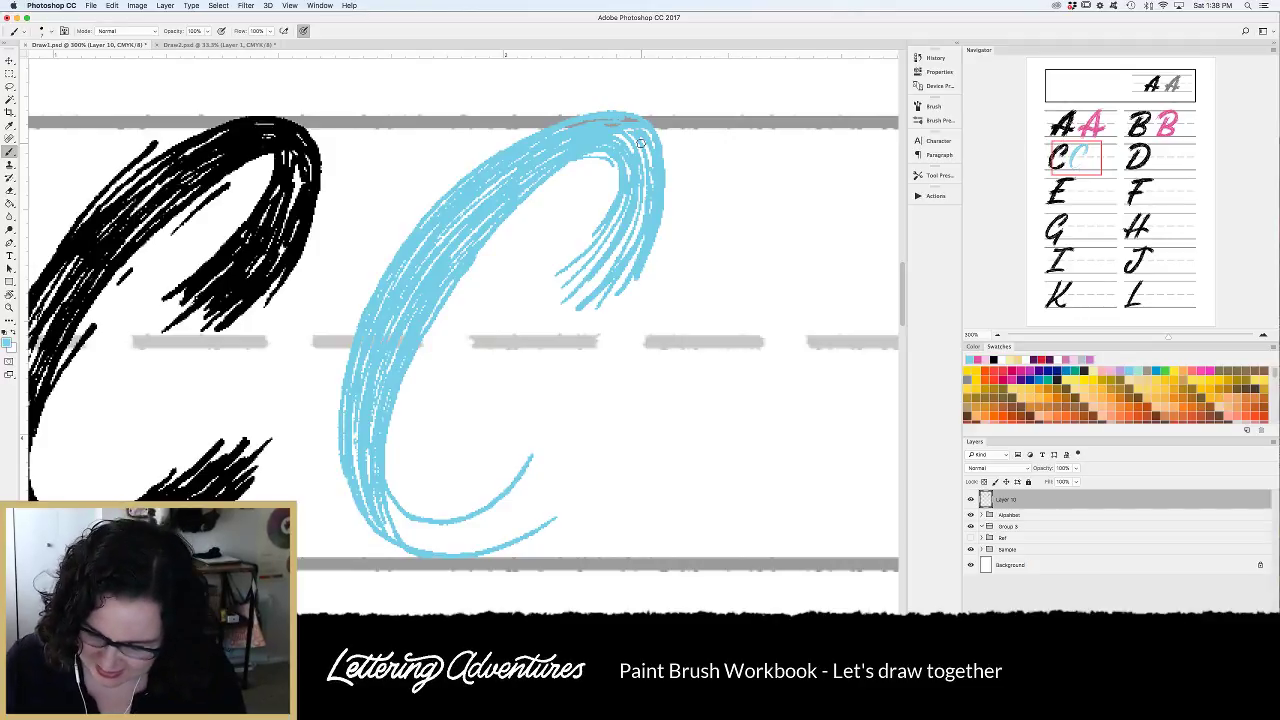
Clean up the blue C's inner edge from the spine around the upper hook with a smaller eraser.
key("e")
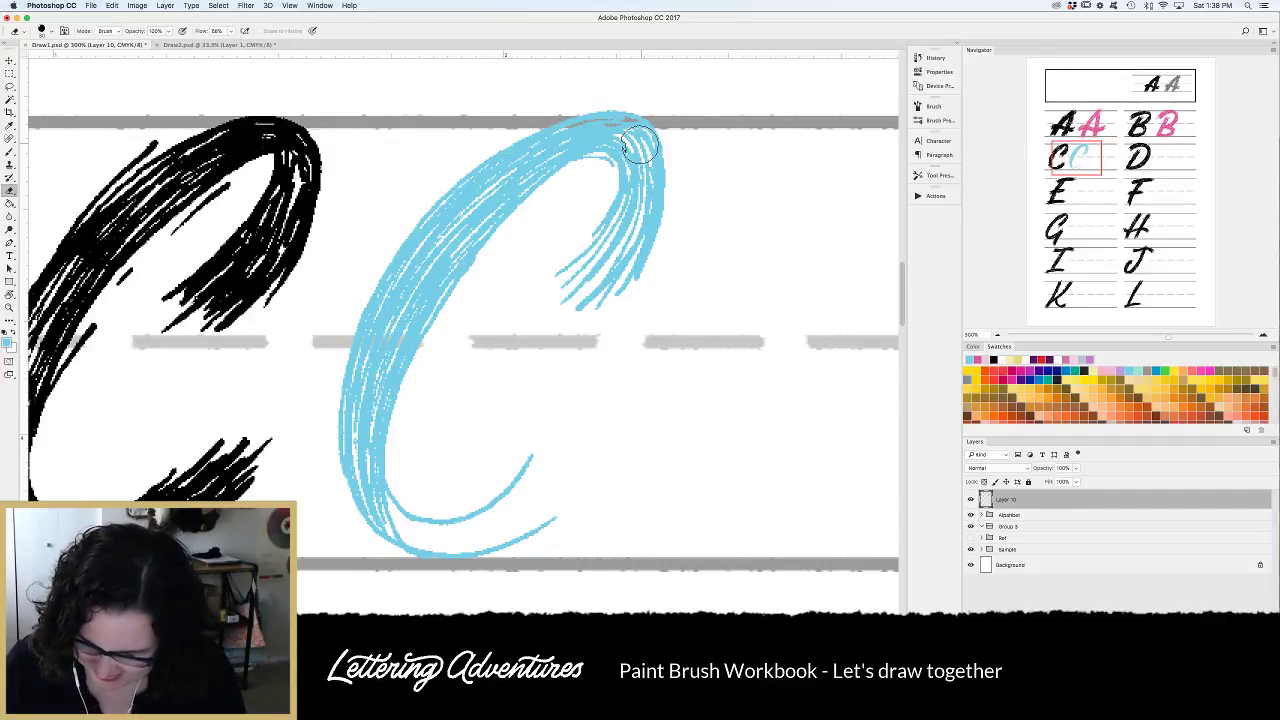
key("[")
key("[")
key("[")
key("[")
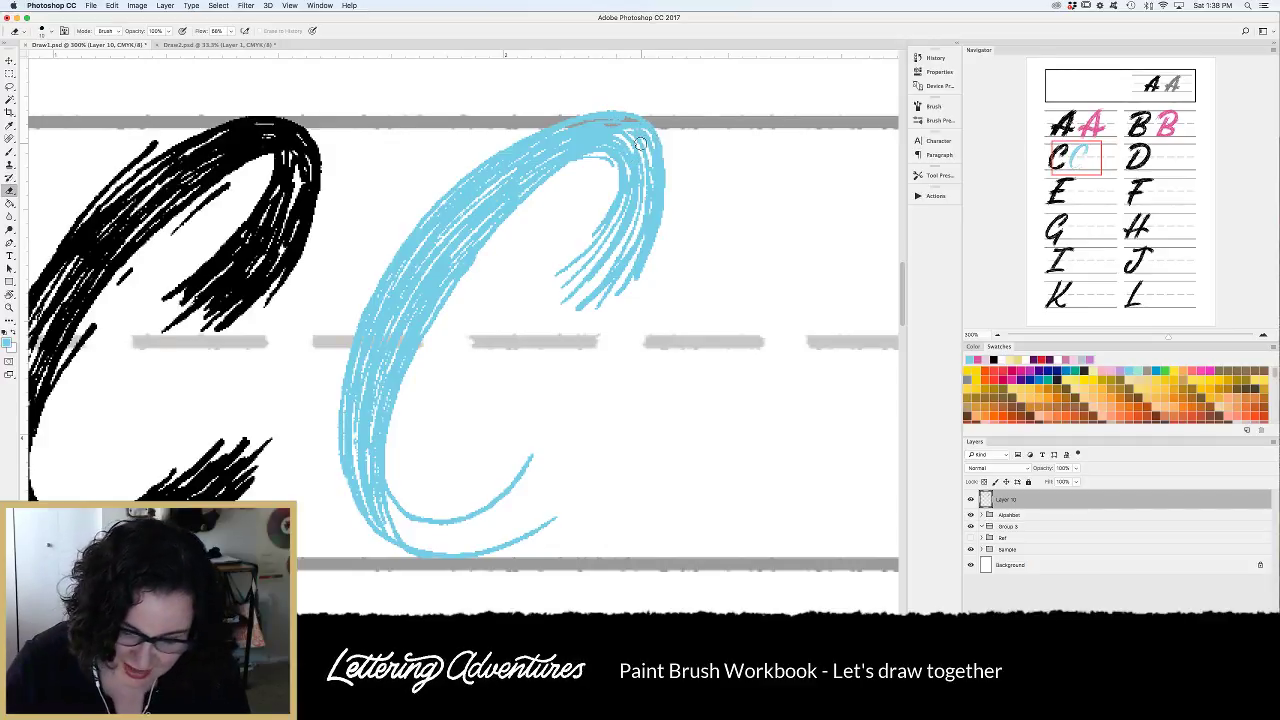
mouse_move(427, 340)
left_mouse_down()
mouse_move(523, 203)
mouse_move(584, 160)
mouse_move(616, 160)
mouse_move(604, 207)
left_mouse_up()
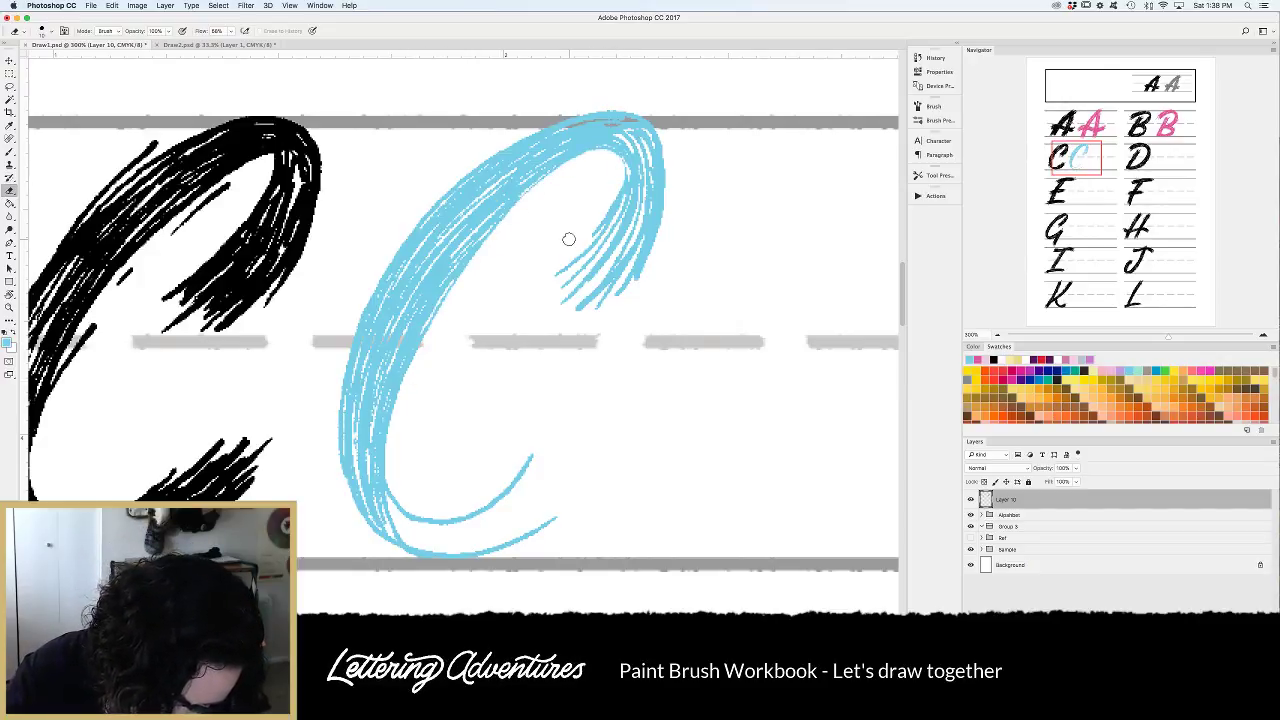
Paint additional bristle strokes along the inside and open end of the blue C's upper hook.
key("b")
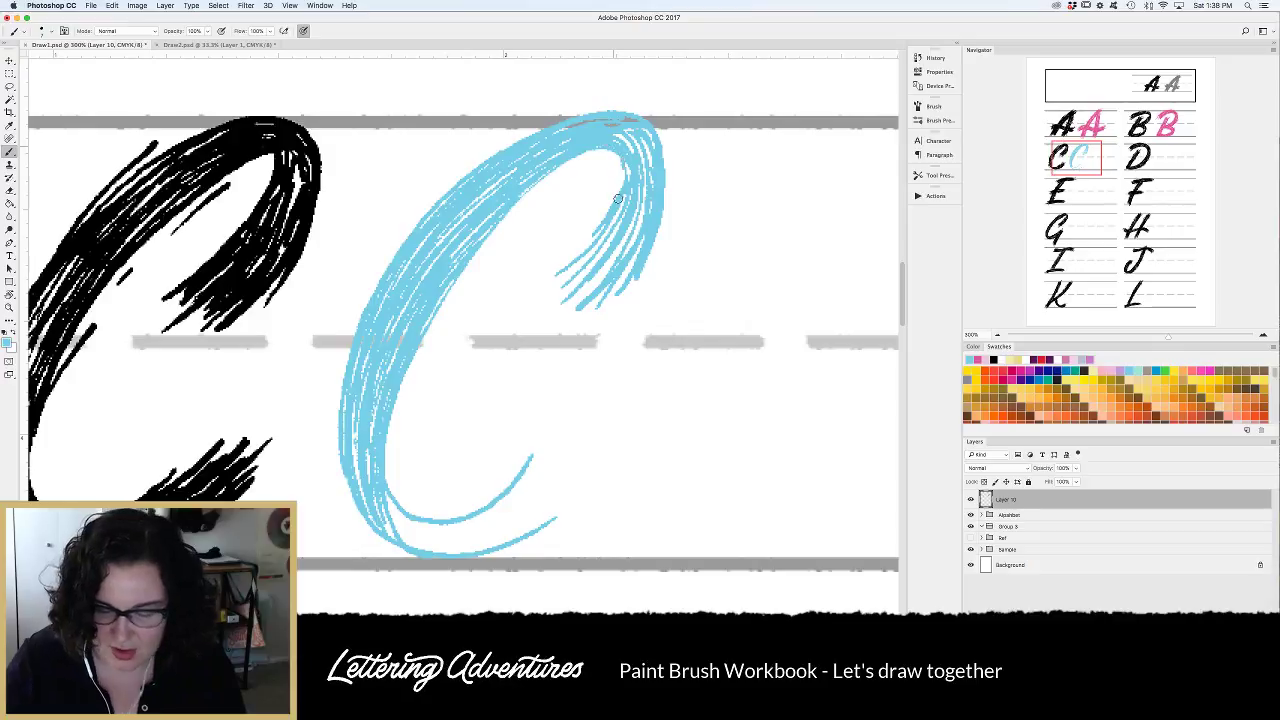
left_click_drag(622, 176, 570, 258)
mouse_move(624, 199)
left_mouse_down()
mouse_move(566, 292)
mouse_move(598, 286)
mouse_move(576, 306)
left_mouse_up()
left_click_drag(640, 246, 612, 290)
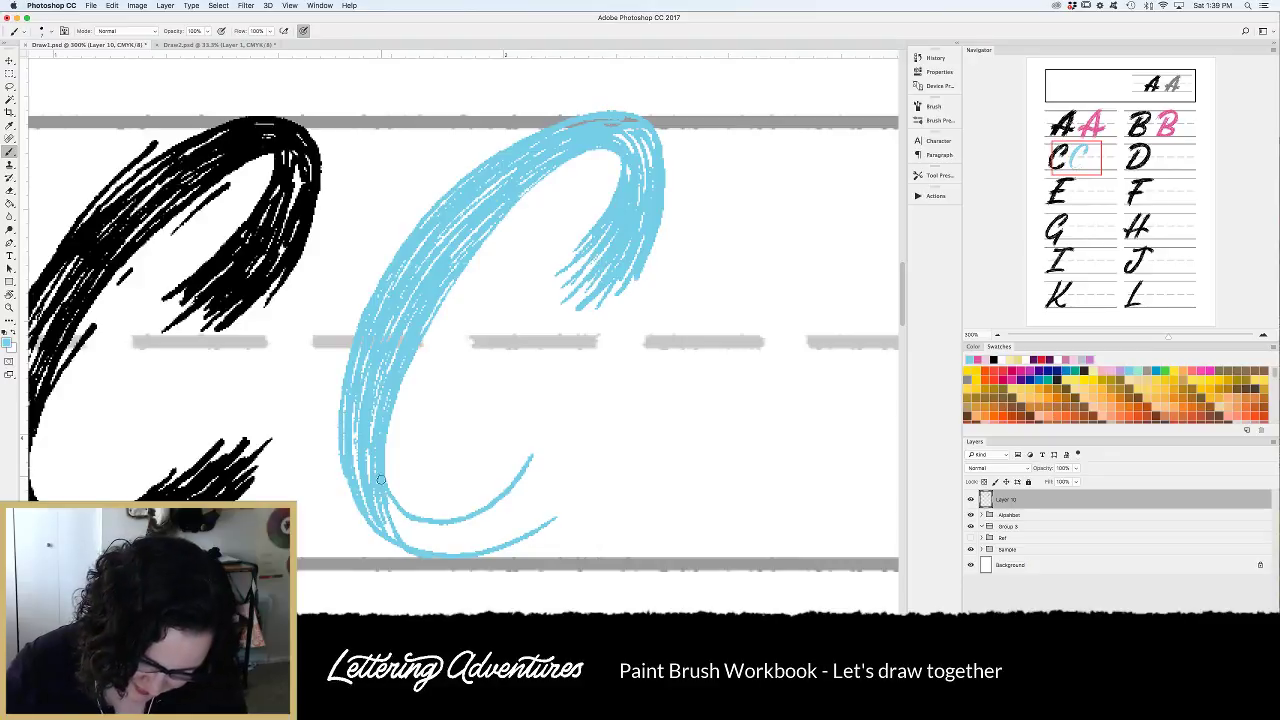
Paint bristle strokes from the blue C's lower spine through the bottom curve, fanning out toward its open lower end.
mouse_move(462, 538)
left_mouse_down()
mouse_move(557, 486)
mouse_move(563, 466)
left_mouse_up()
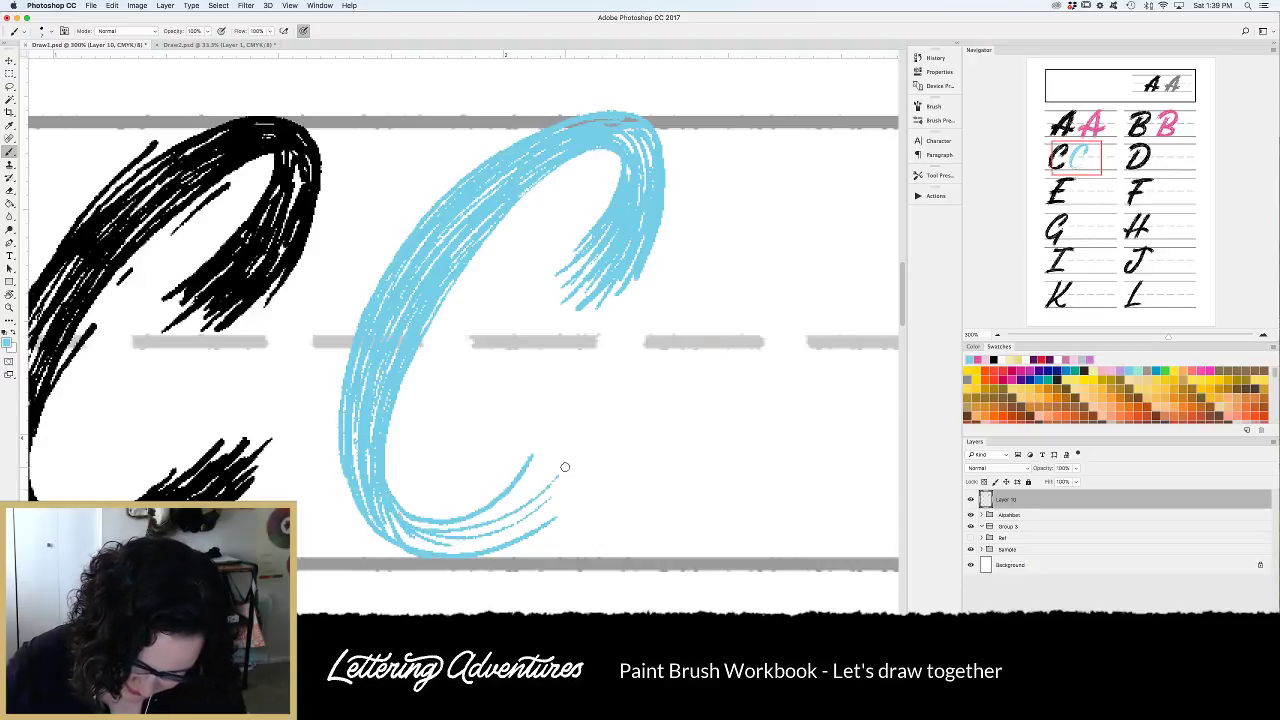
left_click_drag(410, 525, 543, 474)
mouse_move(387, 515)
left_mouse_down()
mouse_move(484, 540)
mouse_move(472, 543)
mouse_move(552, 516)
left_mouse_up()
left_click_drag(414, 540, 562, 507)
mouse_move(456, 528)
left_mouse_down()
mouse_move(538, 486)
mouse_move(508, 503)
left_mouse_up()
Fill the blue C's bottom curve with more bristle strokes, leaving thin white streaks toward the open end.
key("super+equal")
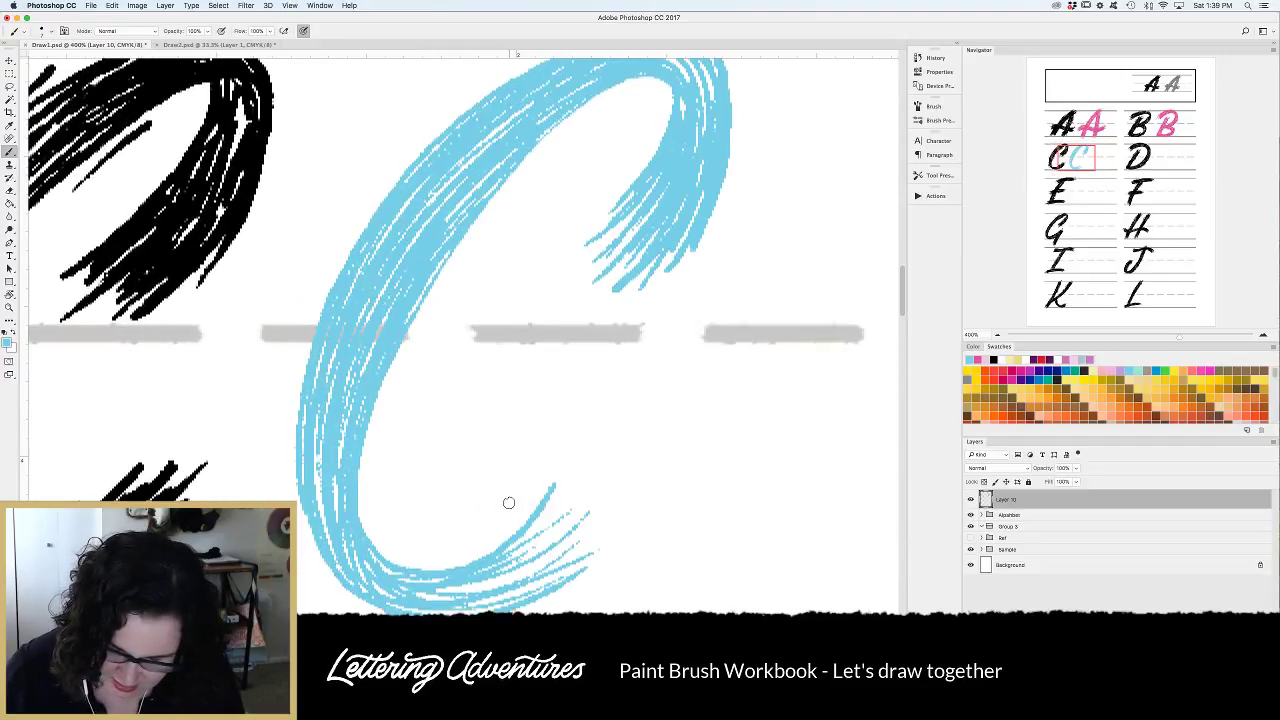
scroll(582, 498, "down", 5)
mouse_move(427, 457)
left_mouse_down()
mouse_move(569, 424)
mouse_move(607, 397)
left_mouse_up()
left_click_drag(488, 439, 590, 375)
left_click_drag(518, 424, 574, 368)
left_click_drag(428, 465, 561, 437)
left_click_drag(385, 455, 528, 449)
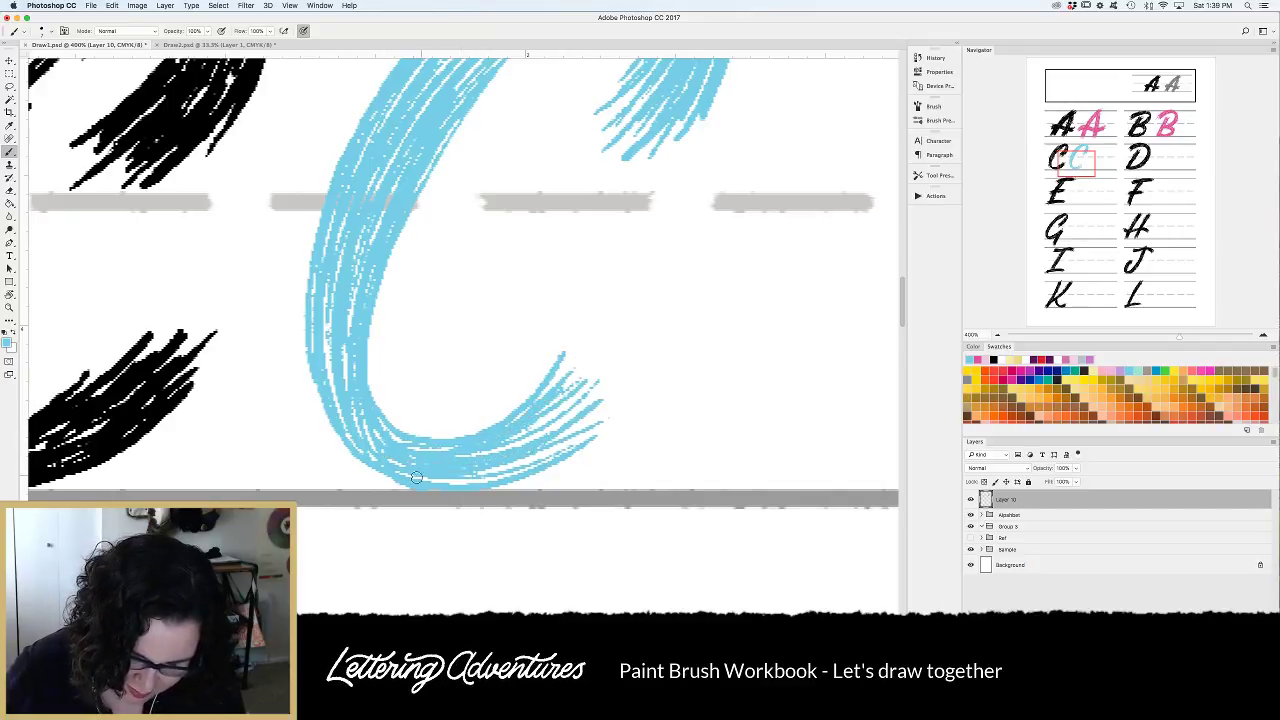
Extend the blue C's lower open end with bristle strokes of uneven length for a ragged tip.
left_click_drag(417, 477, 619, 411)
left_click_drag(518, 435, 588, 393)
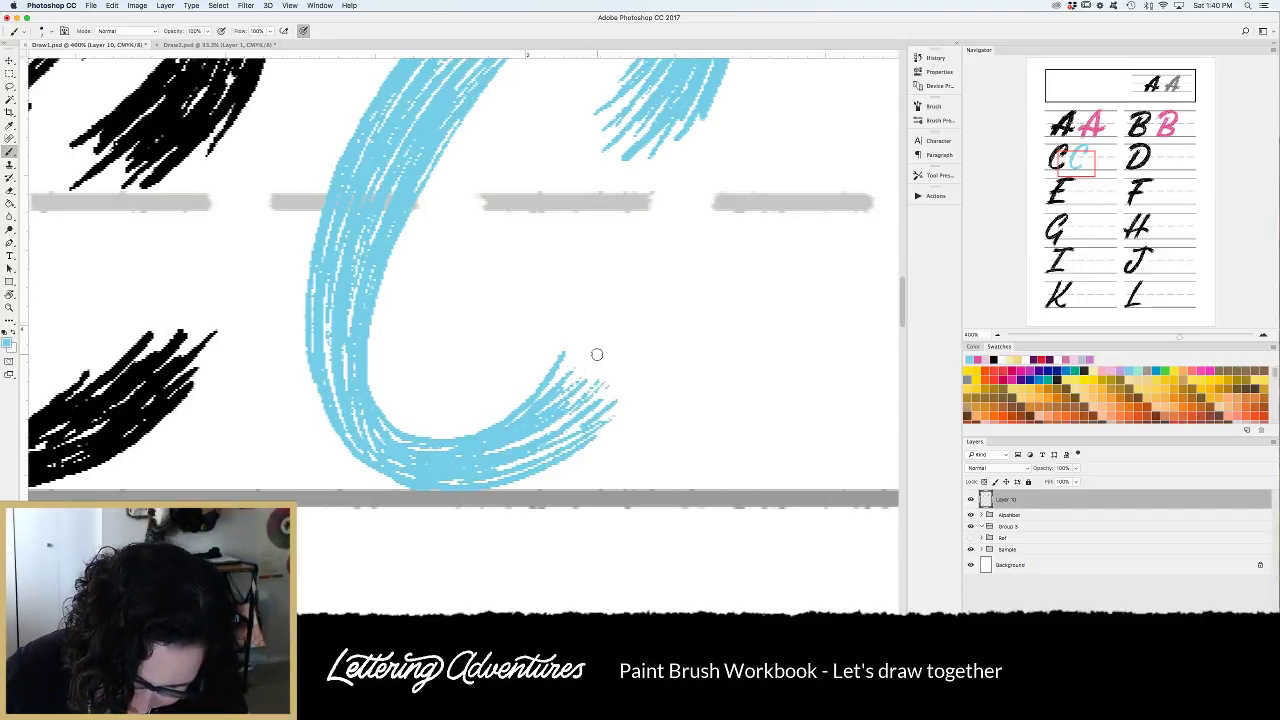
mouse_move(600, 362)
left_mouse_down()
mouse_move(614, 346)
mouse_move(583, 349)
left_mouse_up()
left_click_drag(612, 391, 635, 343)
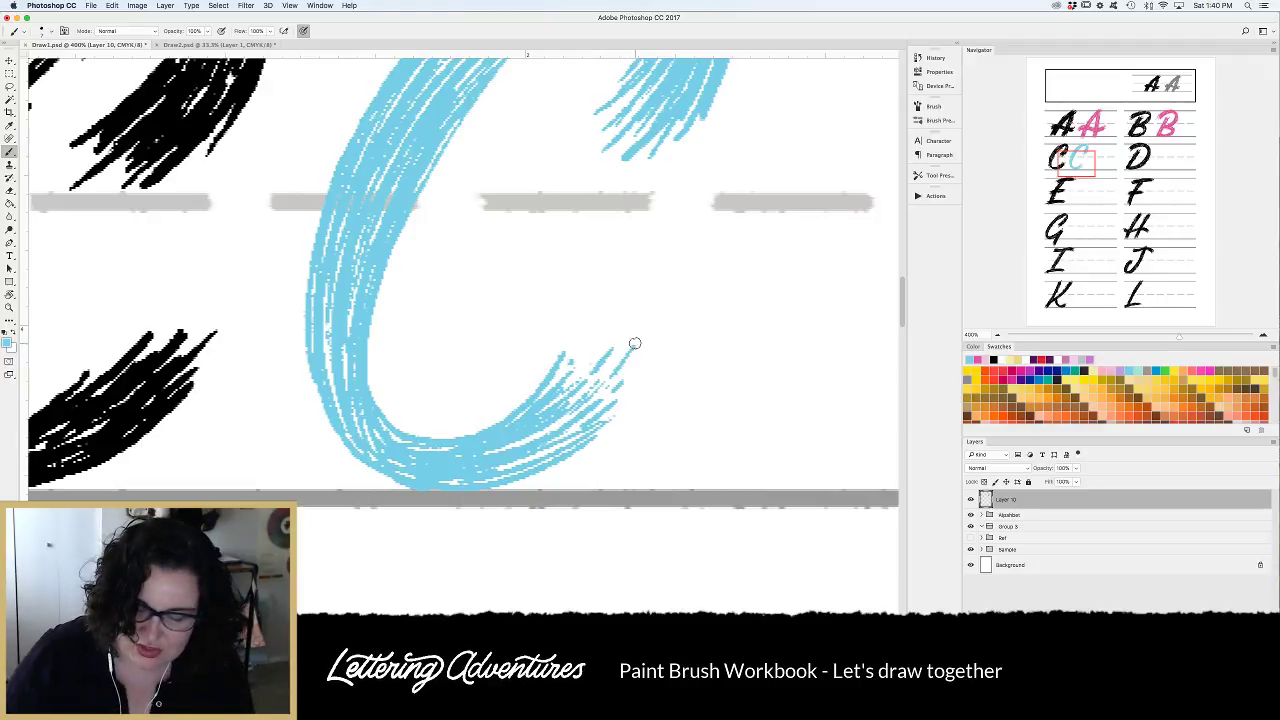
Add thin stray bristle lines along the blue C's outer spine, inner edge and inside the upper hook.
key("super+minus")
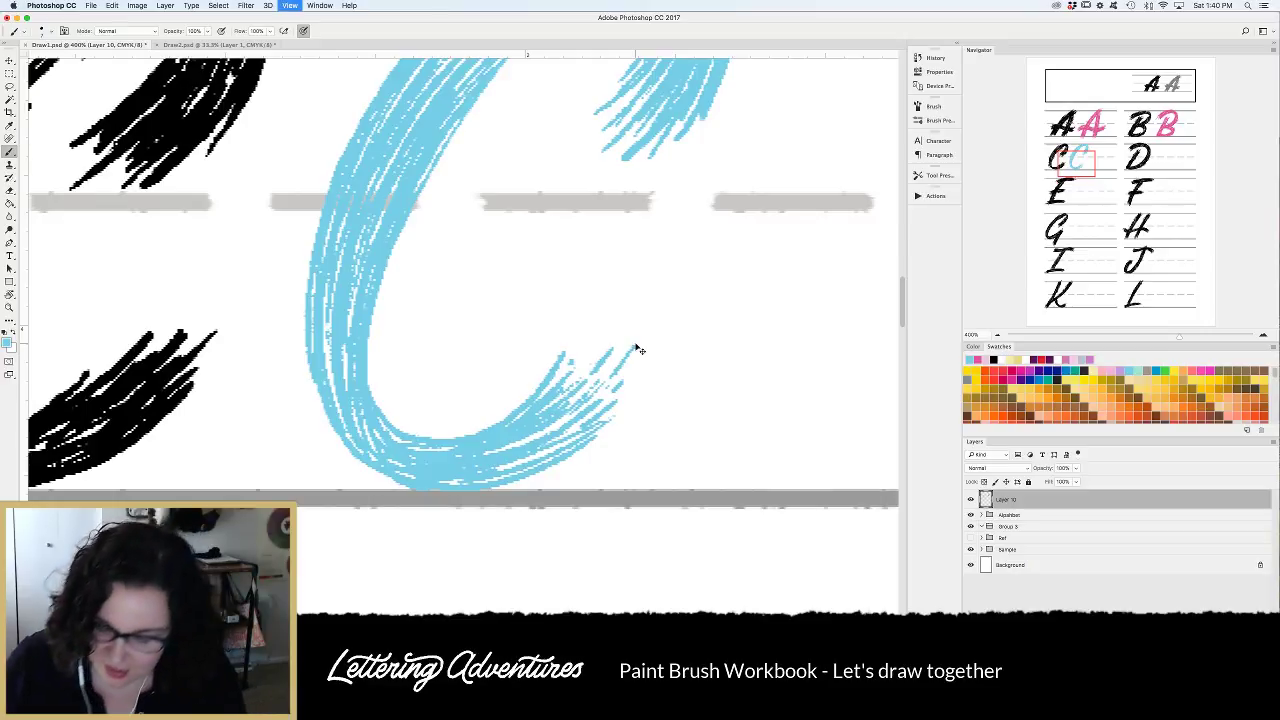
scroll(621, 464, "up", 5)
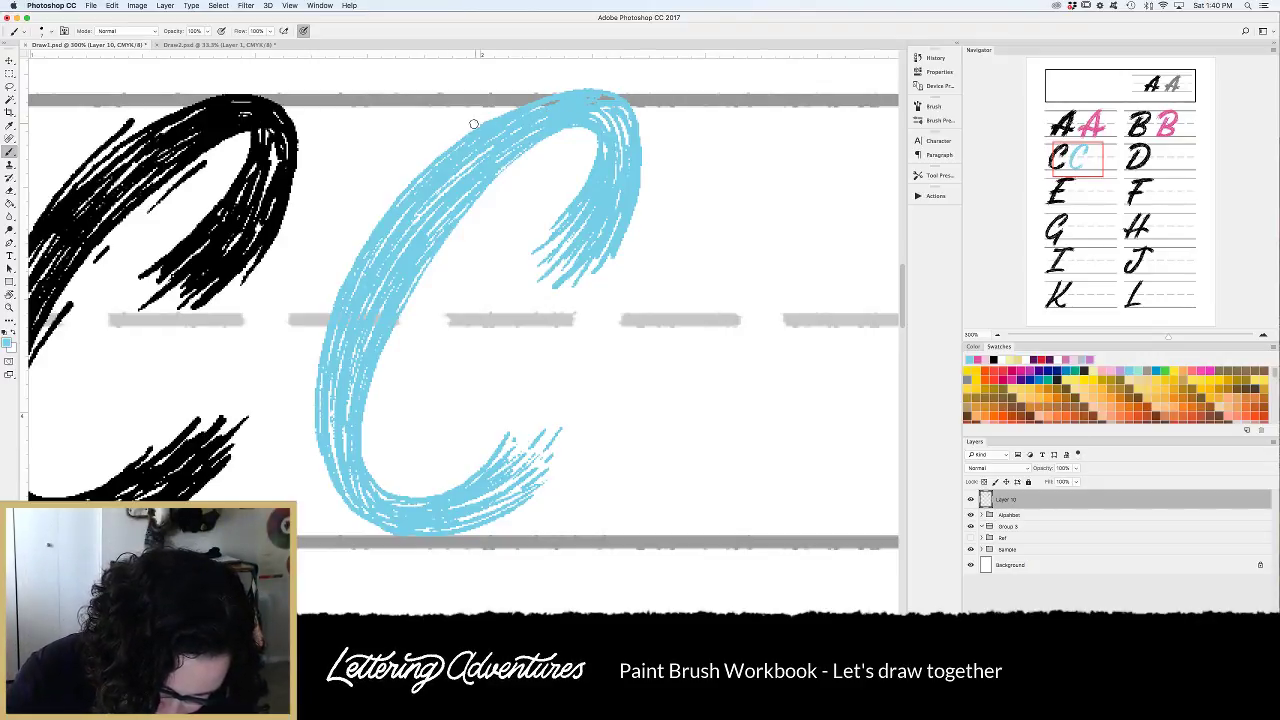
mouse_move(381, 207)
left_mouse_down()
mouse_move(316, 331)
mouse_move(307, 405)
left_mouse_up()
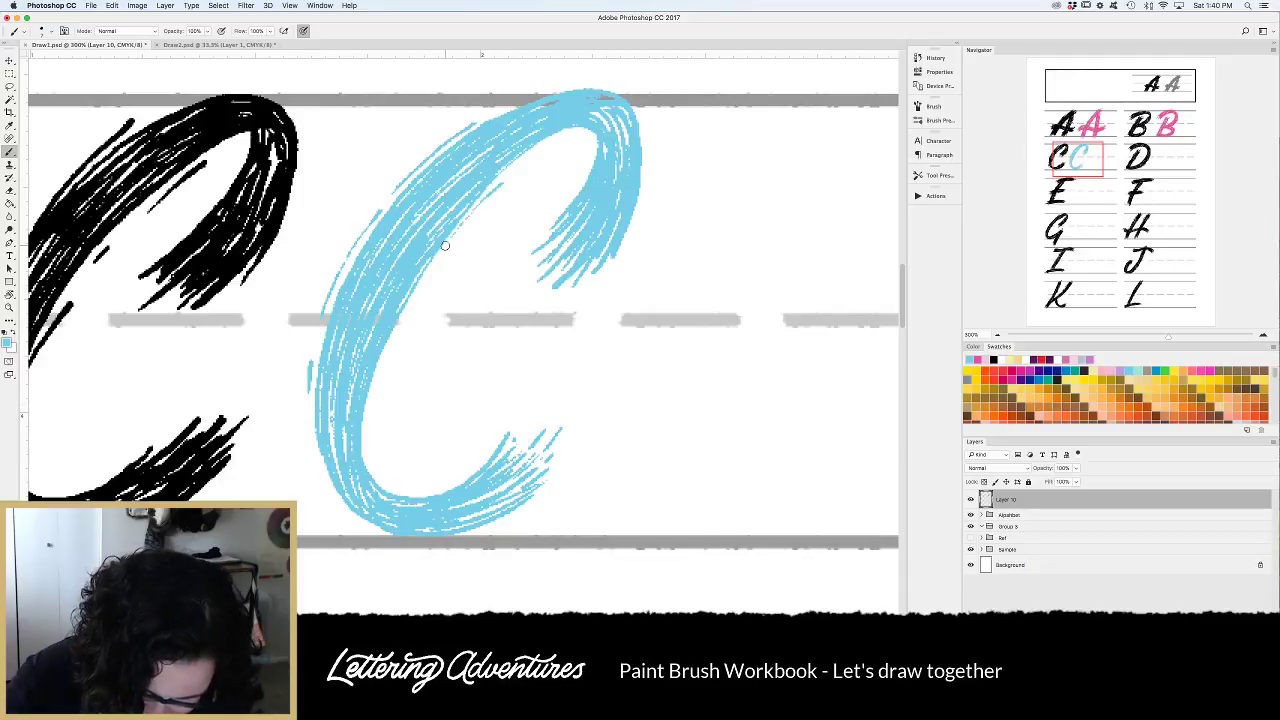
left_click_drag(445, 246, 372, 450)
left_click_drag(426, 484, 470, 469)
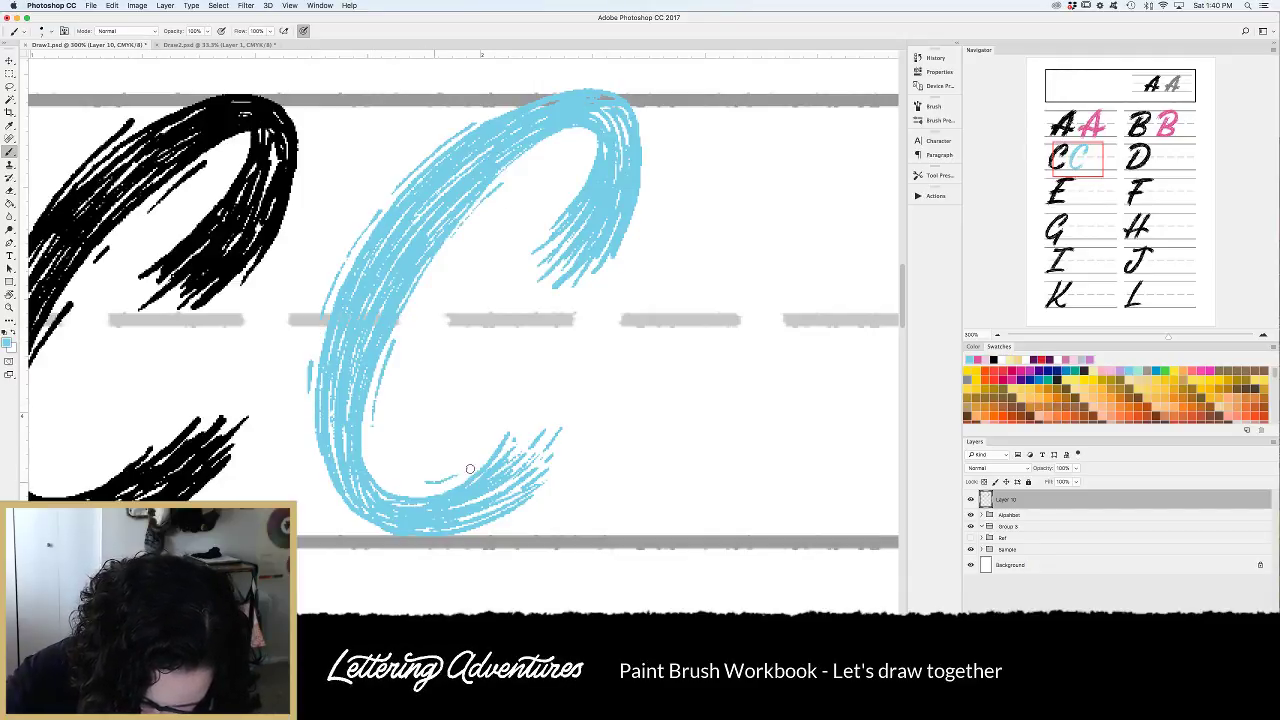
left_click_drag(585, 145, 581, 170)
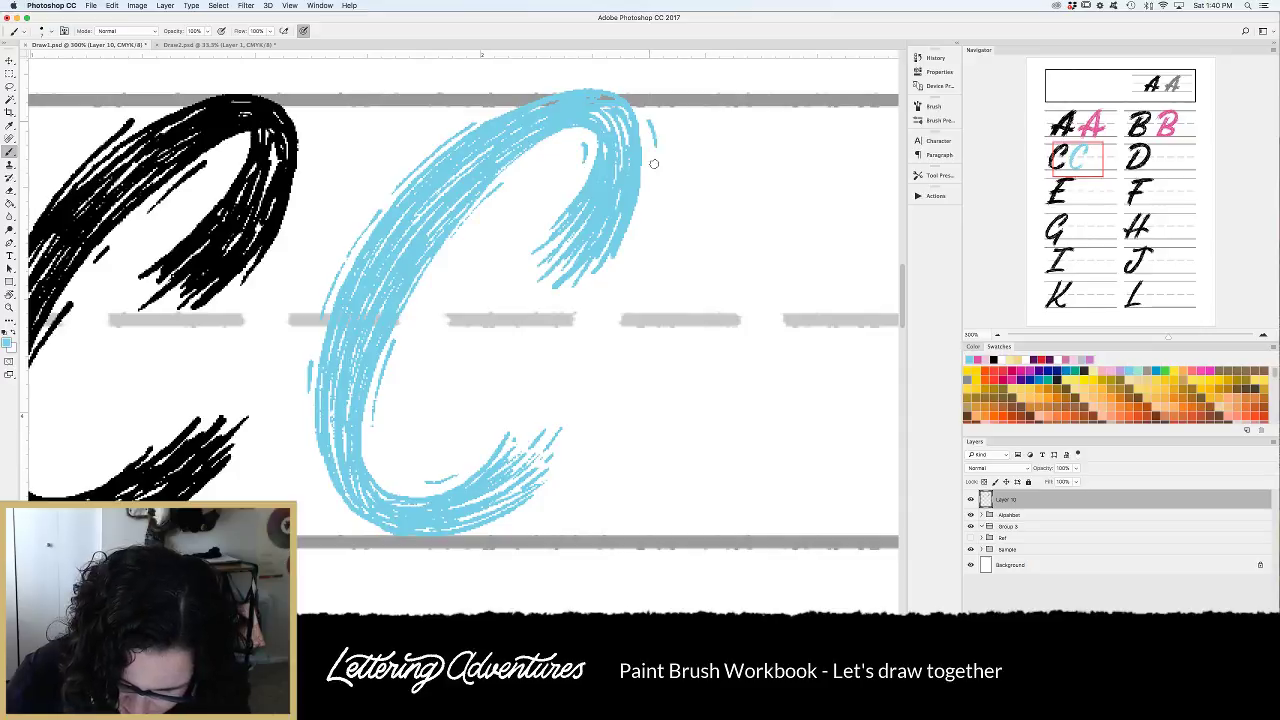
left_click_drag(651, 120, 635, 231)
key("super+z")
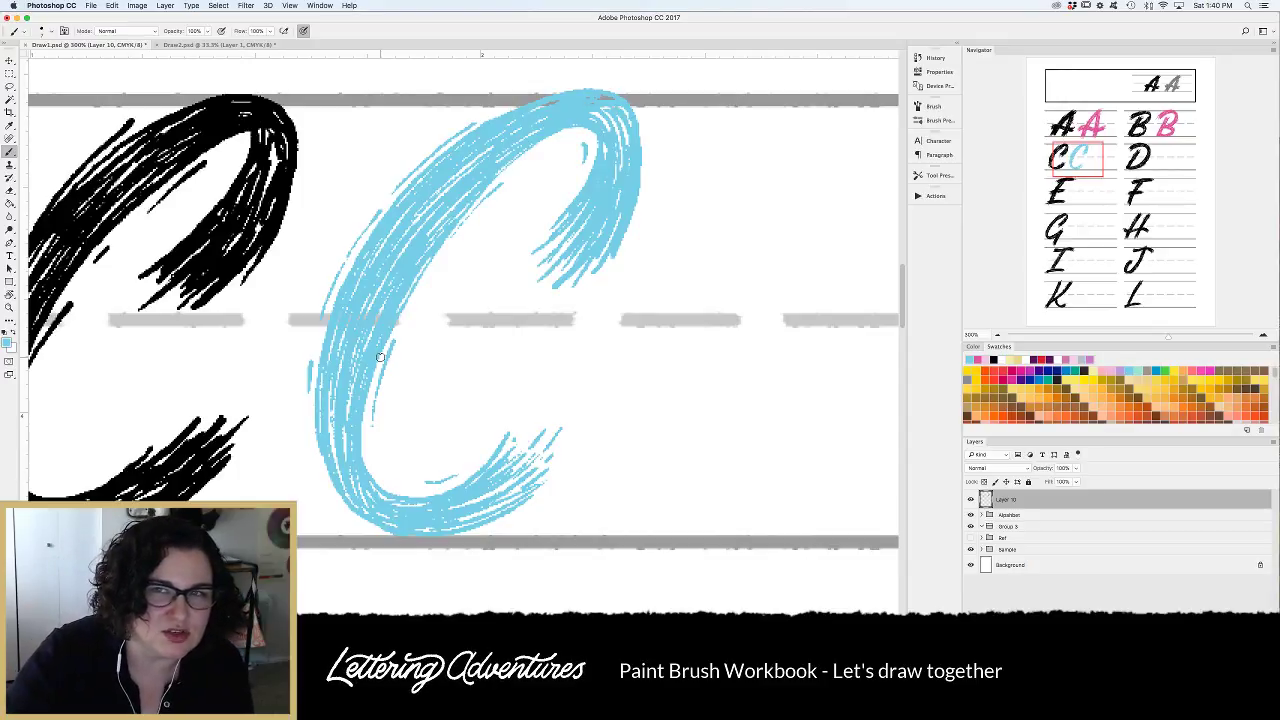
Add small stray bristle strokes along the blue C's hook and around the ragged tip of its lower end.
left_click_drag(640, 162, 614, 273)
left_click_drag(500, 425, 481, 463)
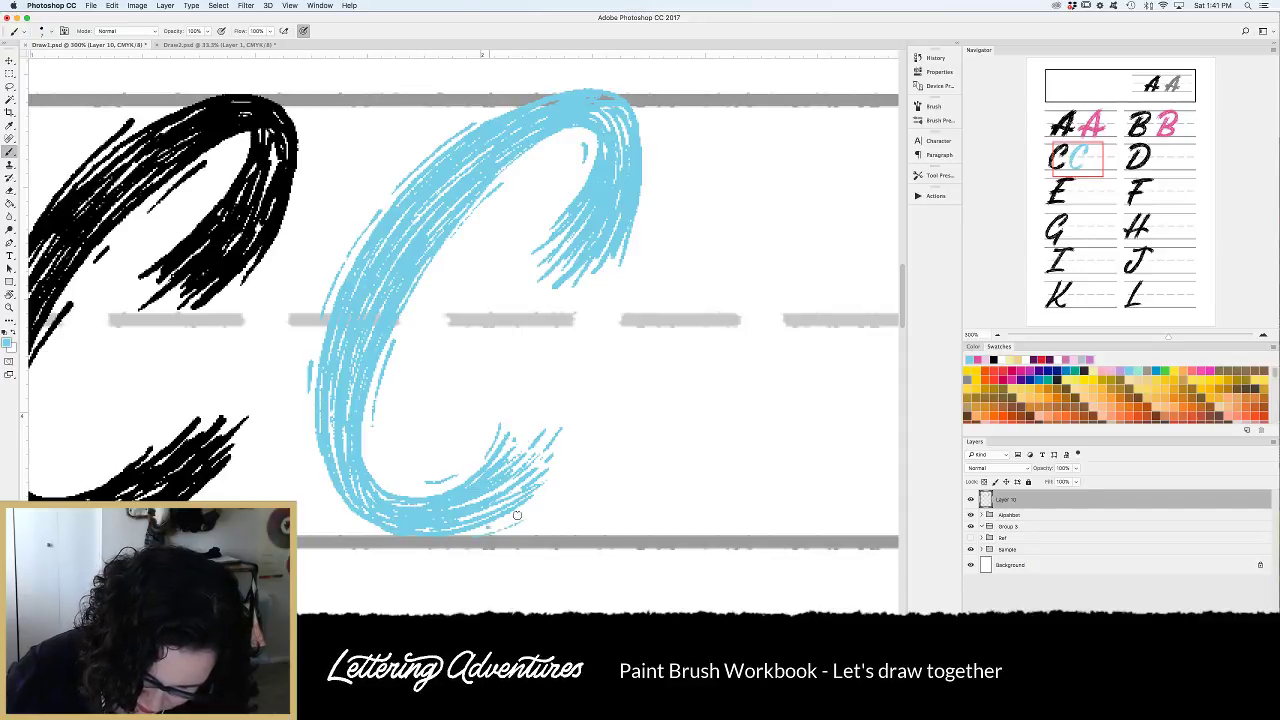
left_click_drag(576, 460, 556, 477)
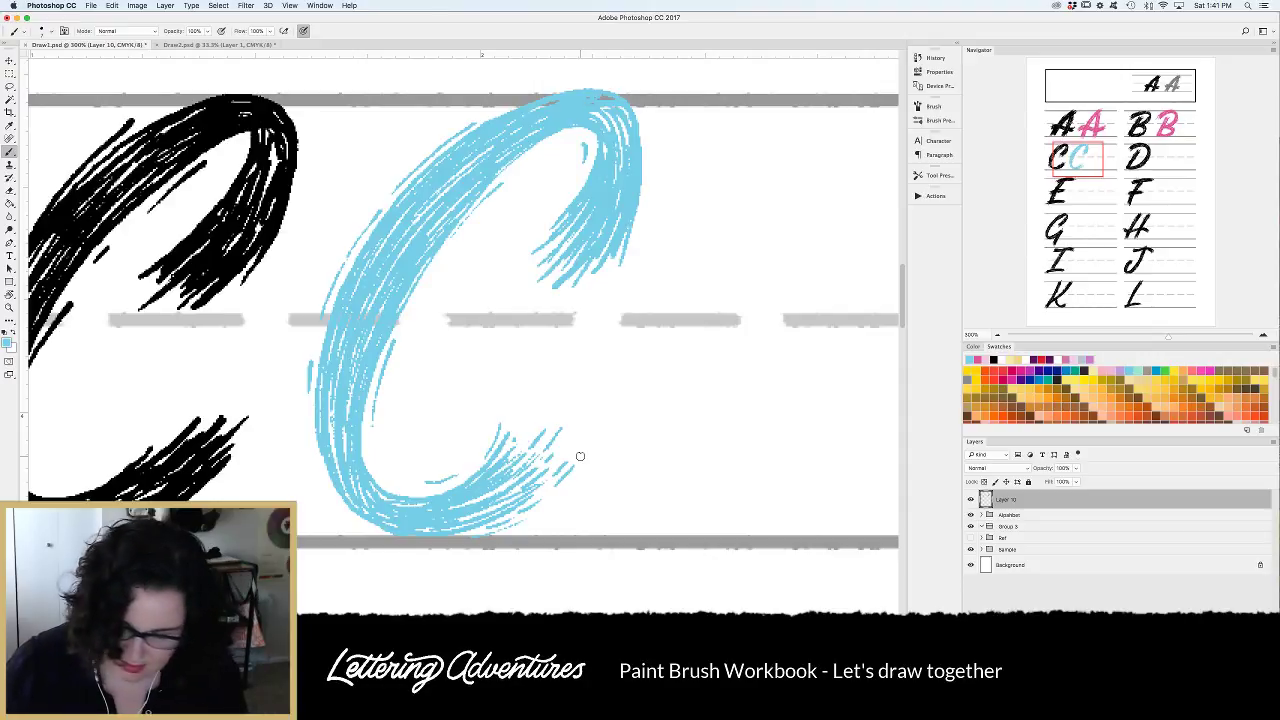
Draw the slanted left edge of a light blue D's stem beside the black D, reaching down to the baseline.
key("super+minus")
key("super+minus")
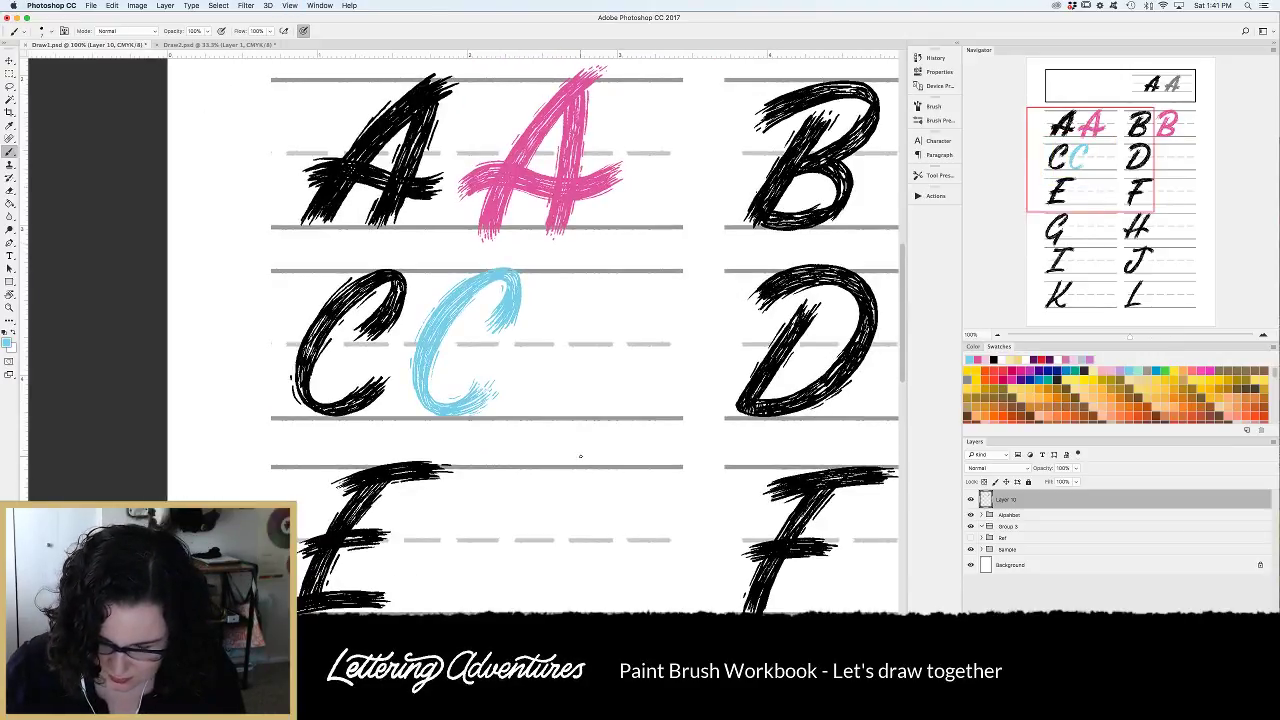
scroll(580, 456, "right", 5)
scroll(608, 435, "right", 10)
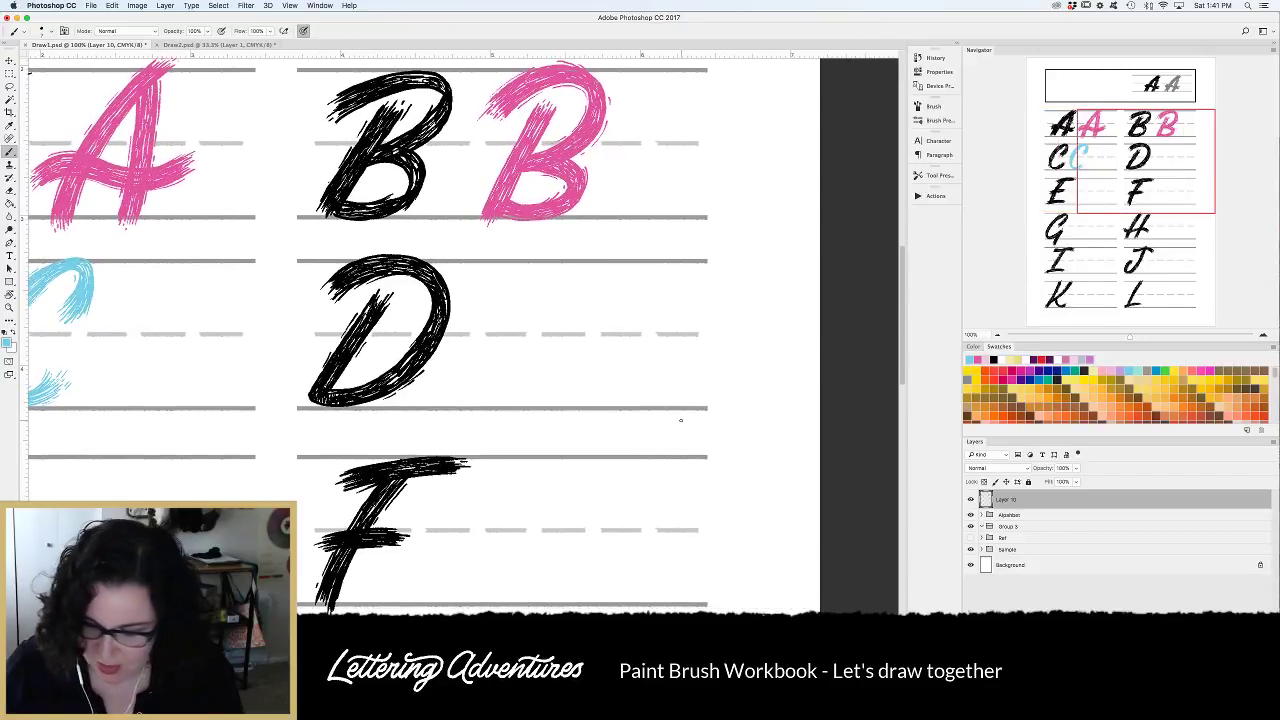
key("super+plus")
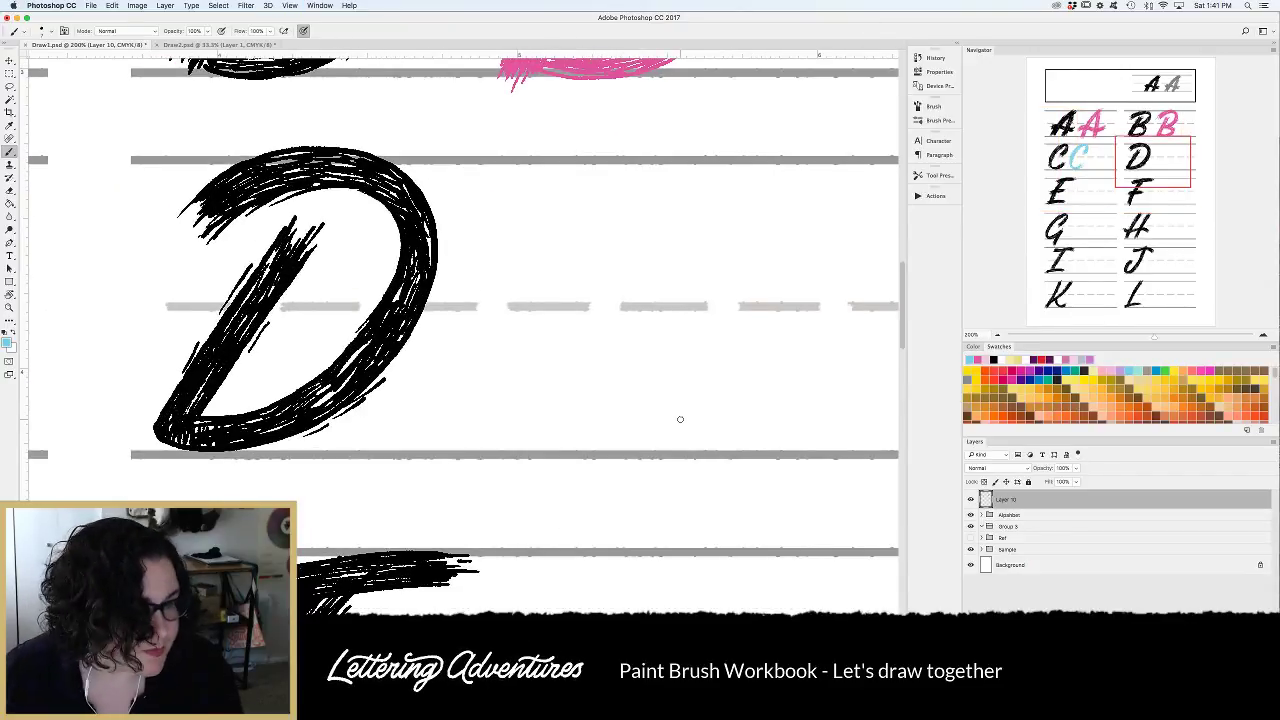
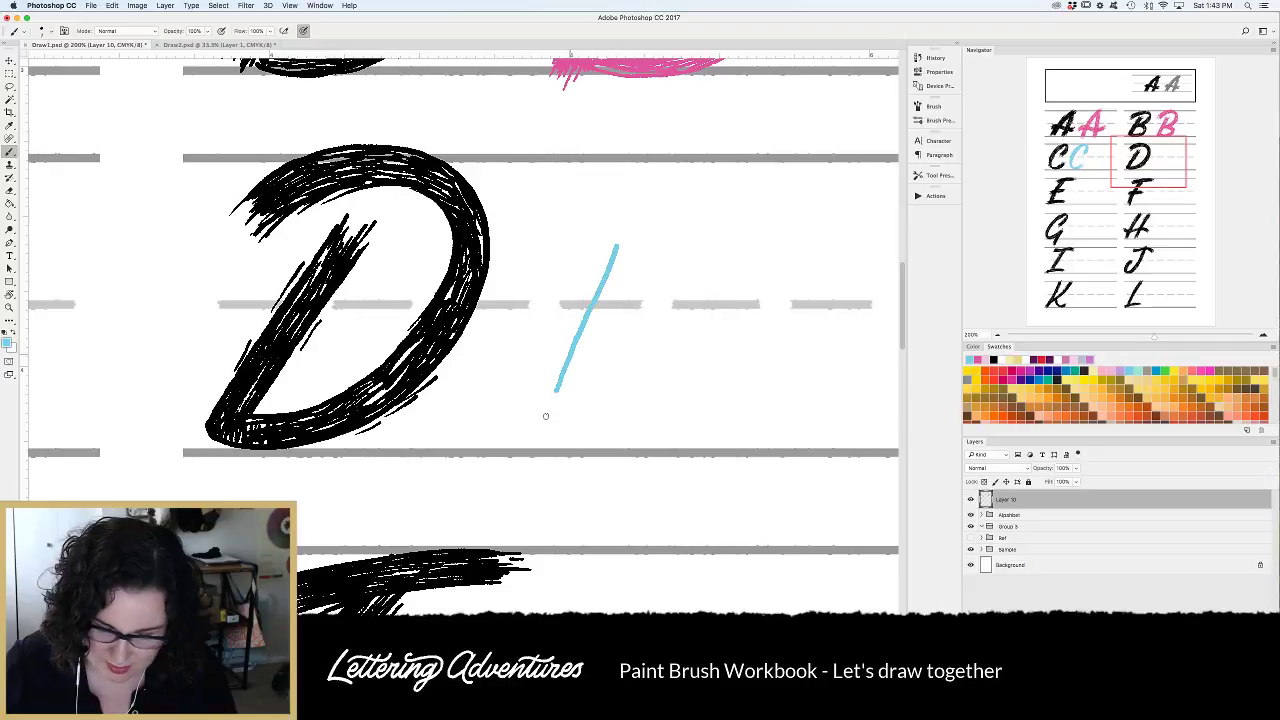
mouse_move(552, 220)
left_mouse_down()
mouse_move(578, 195)
mouse_move(766, 360)
mouse_move(527, 452)
left_mouse_up()
key("super+z")
mouse_move(563, 212)
left_mouse_down()
mouse_move(628, 164)
mouse_move(700, 394)
mouse_move(533, 448)
left_mouse_up()
key("super+z")
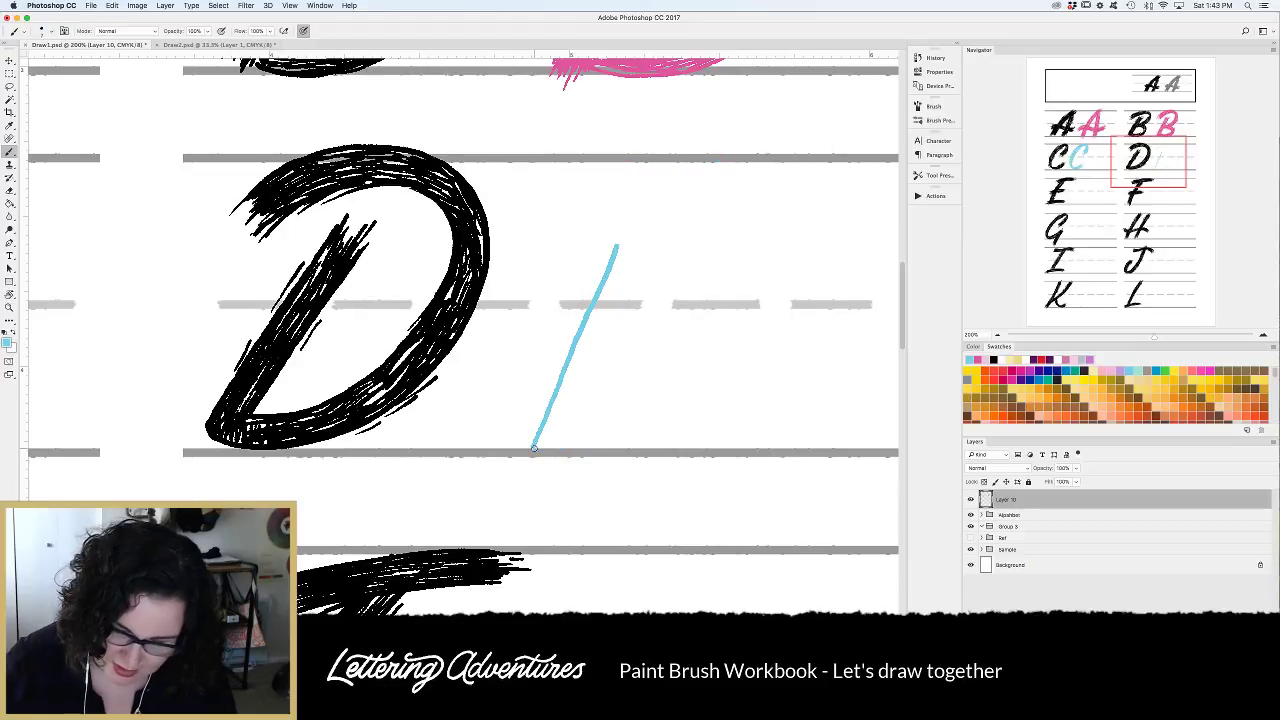
mouse_move(574, 200)
left_mouse_down()
mouse_move(687, 165)
mouse_move(775, 227)
mouse_move(740, 353)
mouse_move(626, 427)
mouse_move(535, 442)
left_mouse_up()
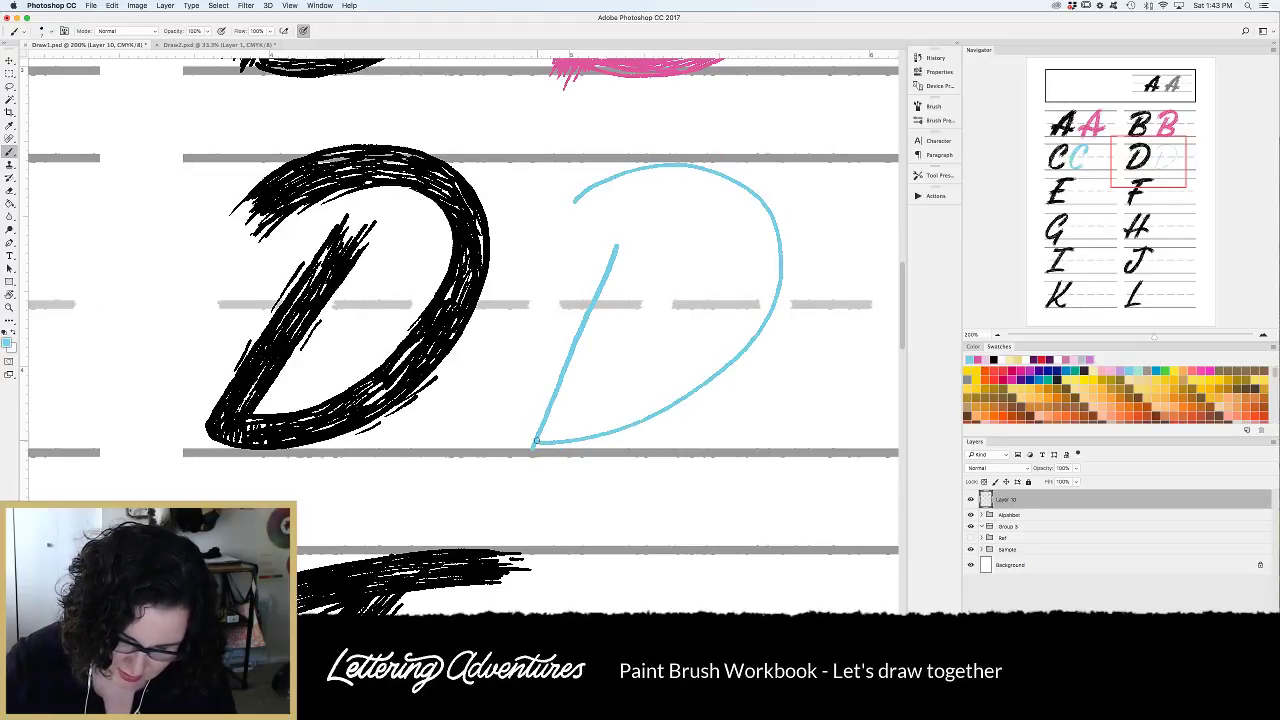
key("super+z")
mouse_move(572, 196)
left_mouse_down()
mouse_move(606, 172)
mouse_move(677, 423)
mouse_move(522, 448)
left_mouse_up()
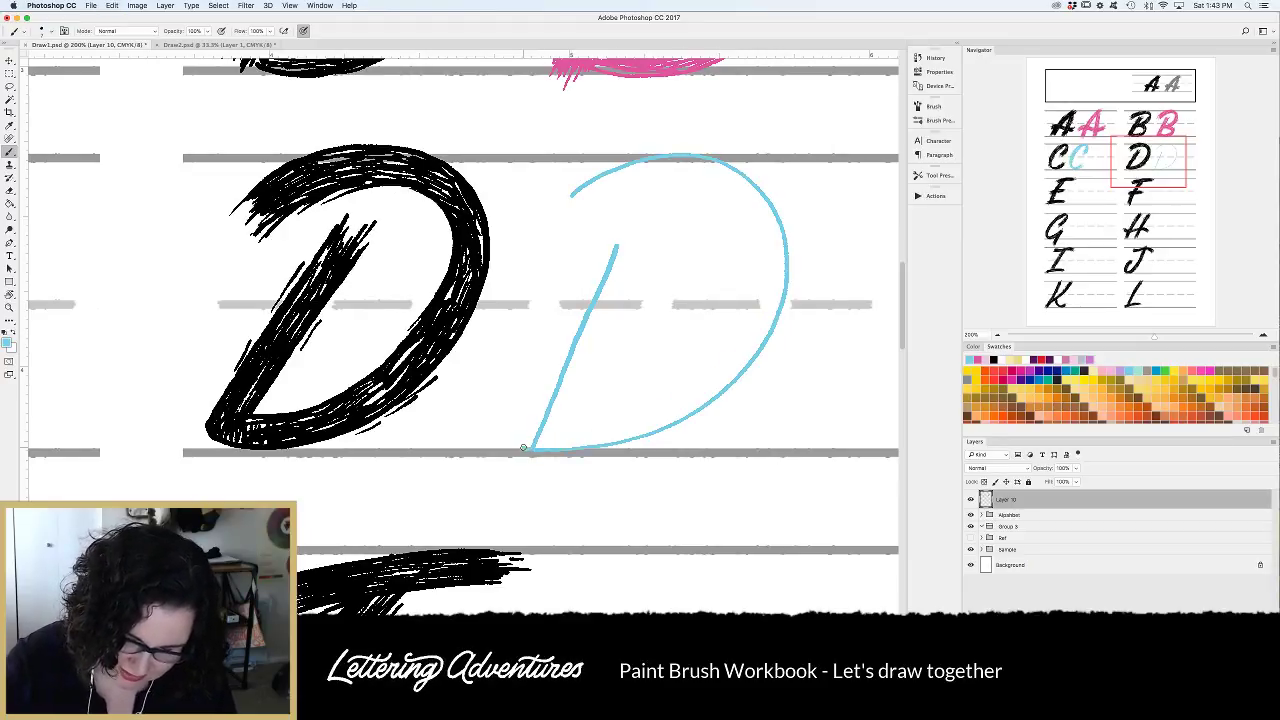
left_click_drag(651, 254, 572, 450)
mouse_move(576, 238)
left_mouse_down()
mouse_move(686, 196)
mouse_move(776, 238)
mouse_move(775, 298)
left_mouse_up()
mouse_move(752, 234)
left_mouse_down()
mouse_move(745, 294)
mouse_move(703, 360)
mouse_move(580, 421)
left_mouse_up()
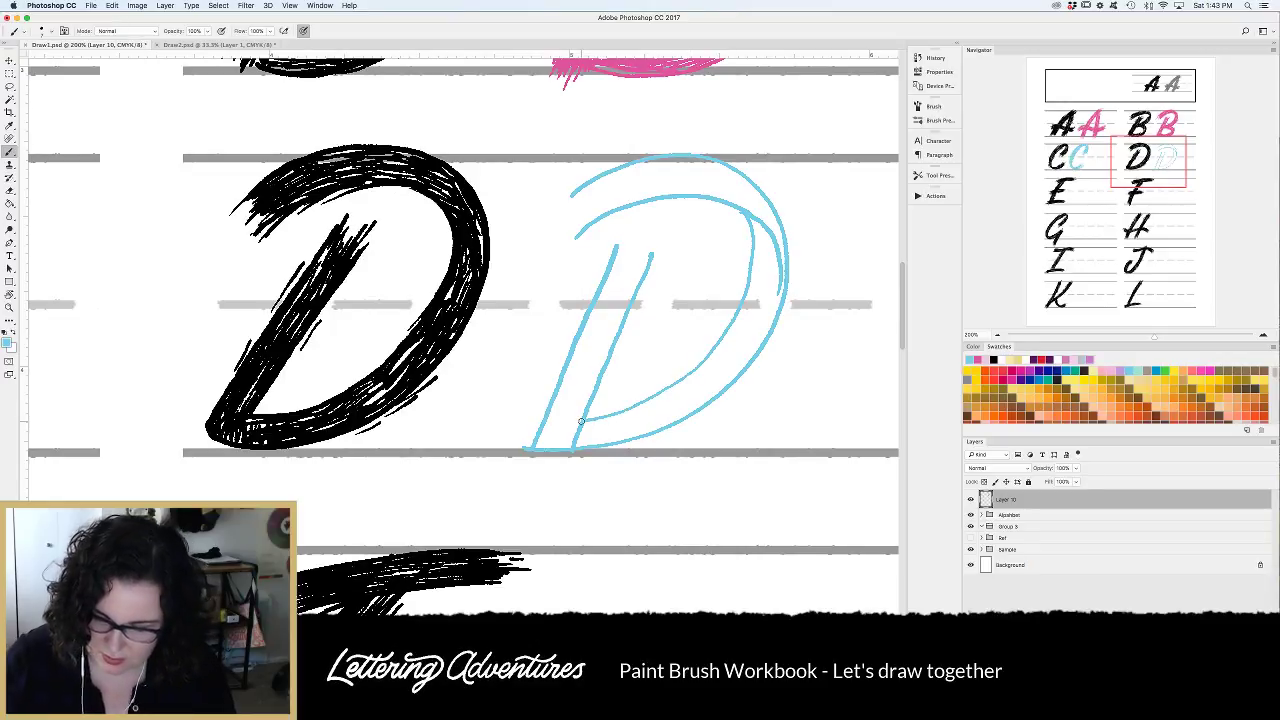
key("super+alt+z")
key("super+alt+z")
key("super+alt+z")
key("super+alt+z")
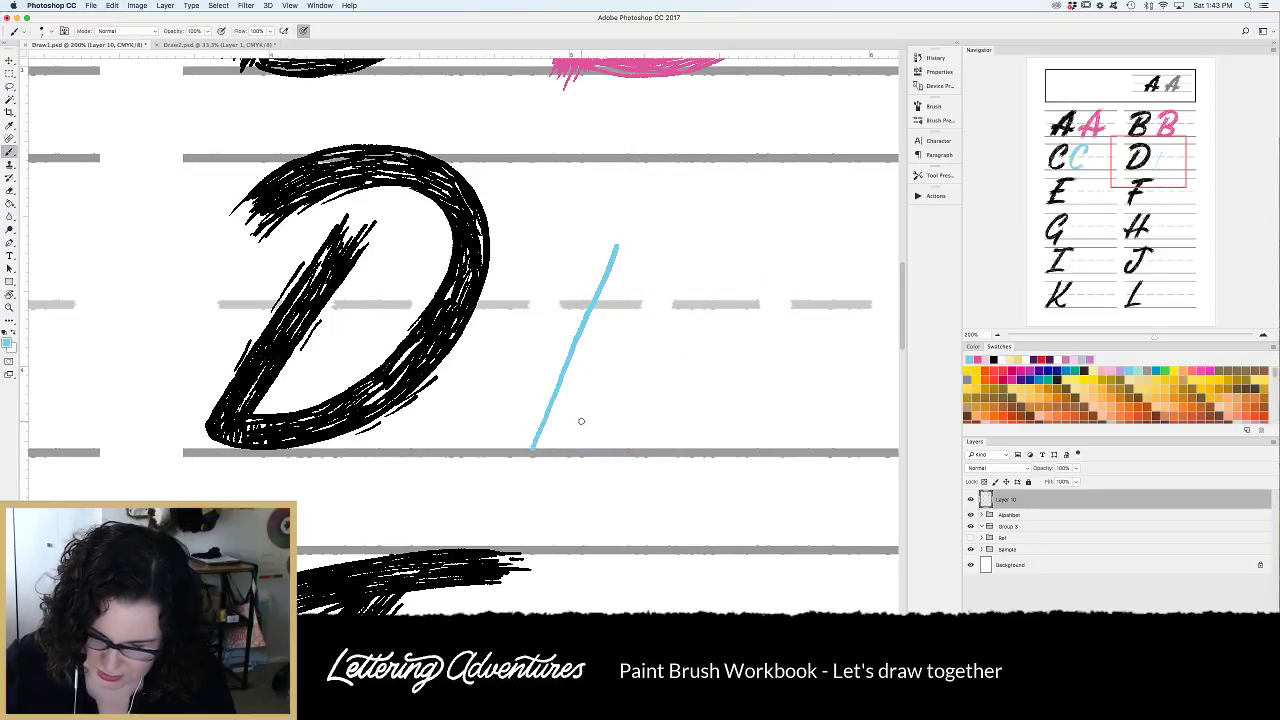
Draw the right edge of the blue D's stem and the outer curve of its bowl from the top to the baseline.
left_click_drag(649, 245, 567, 447)
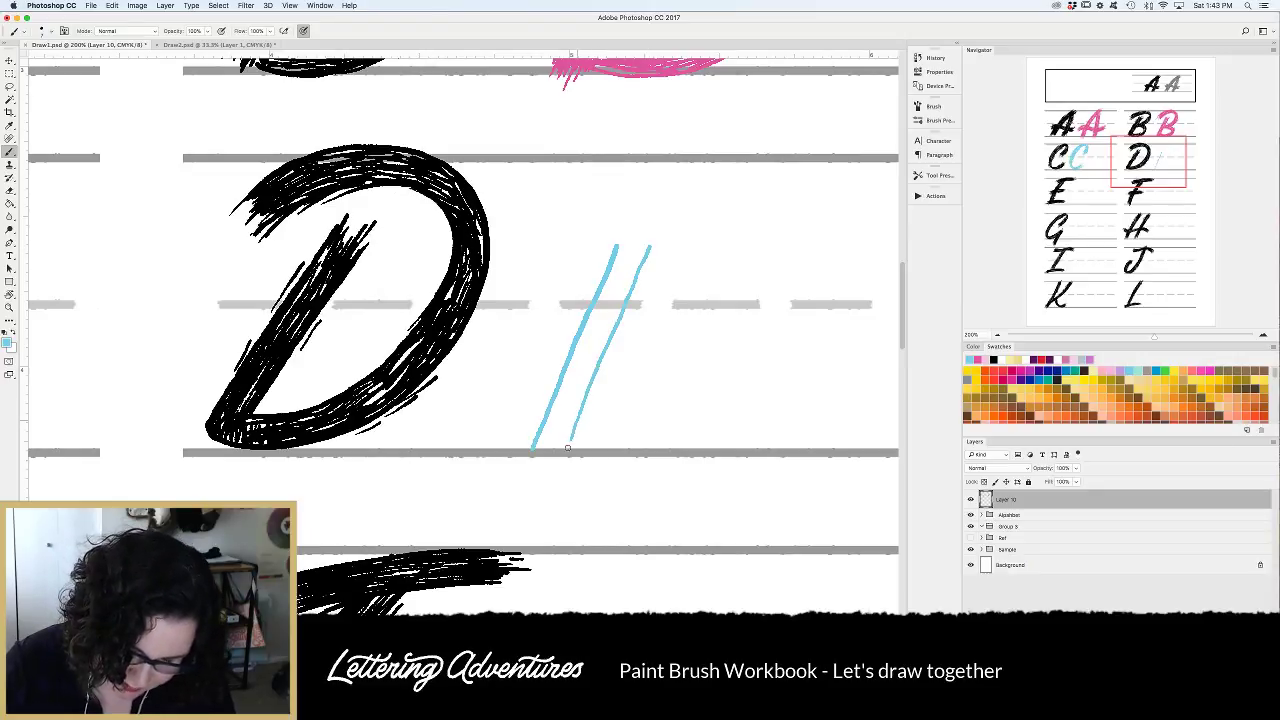
left_click_drag(648, 256, 570, 458)
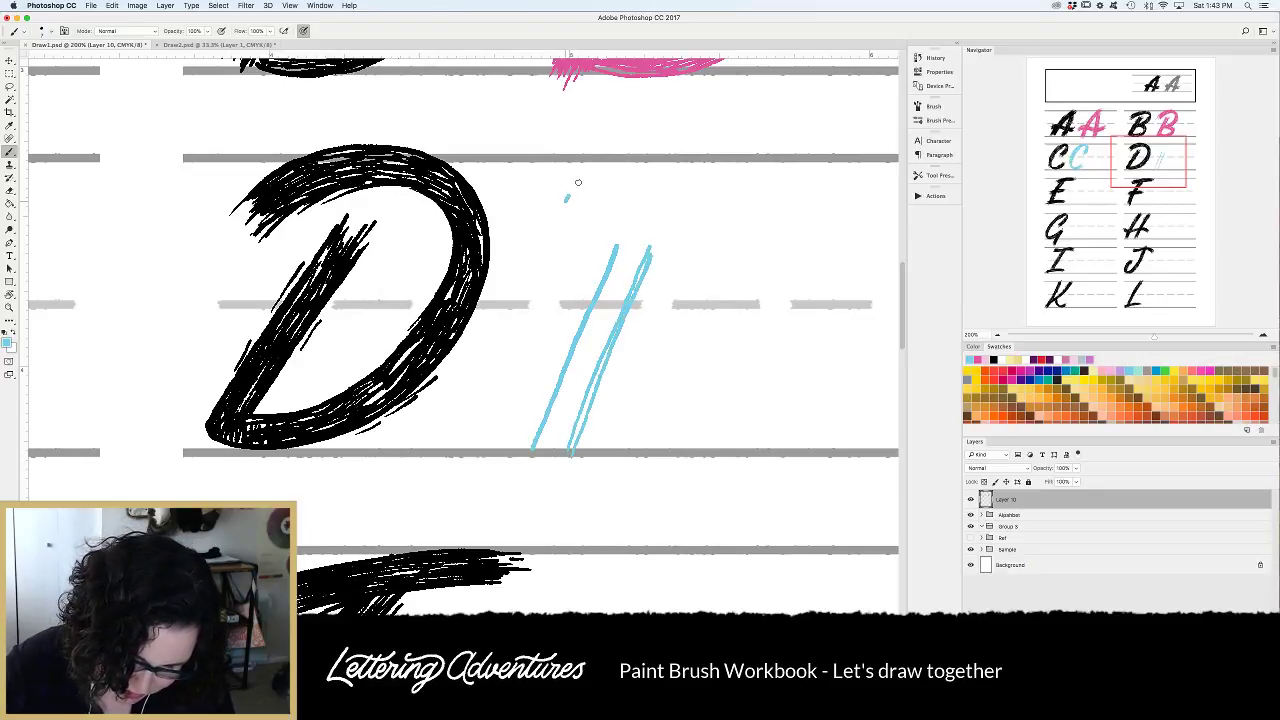
mouse_move(577, 182)
left_mouse_down()
mouse_move(757, 190)
mouse_move(773, 309)
mouse_move(662, 430)
mouse_move(560, 452)
left_mouse_up()
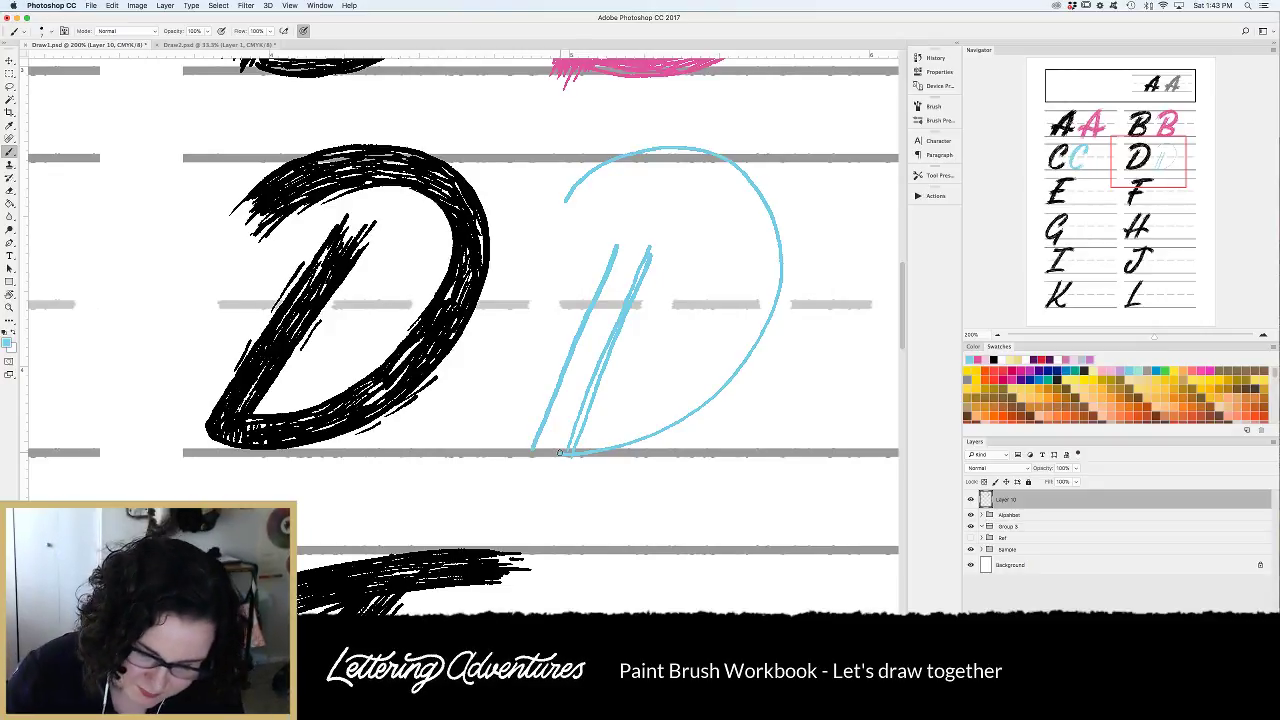
Outline the inner edge of the blue D's top stroke and bowl, curving back down to the stem's base.
mouse_move(572, 242)
left_mouse_down()
mouse_move(634, 194)
mouse_move(750, 190)
mouse_move(773, 230)
left_mouse_up()
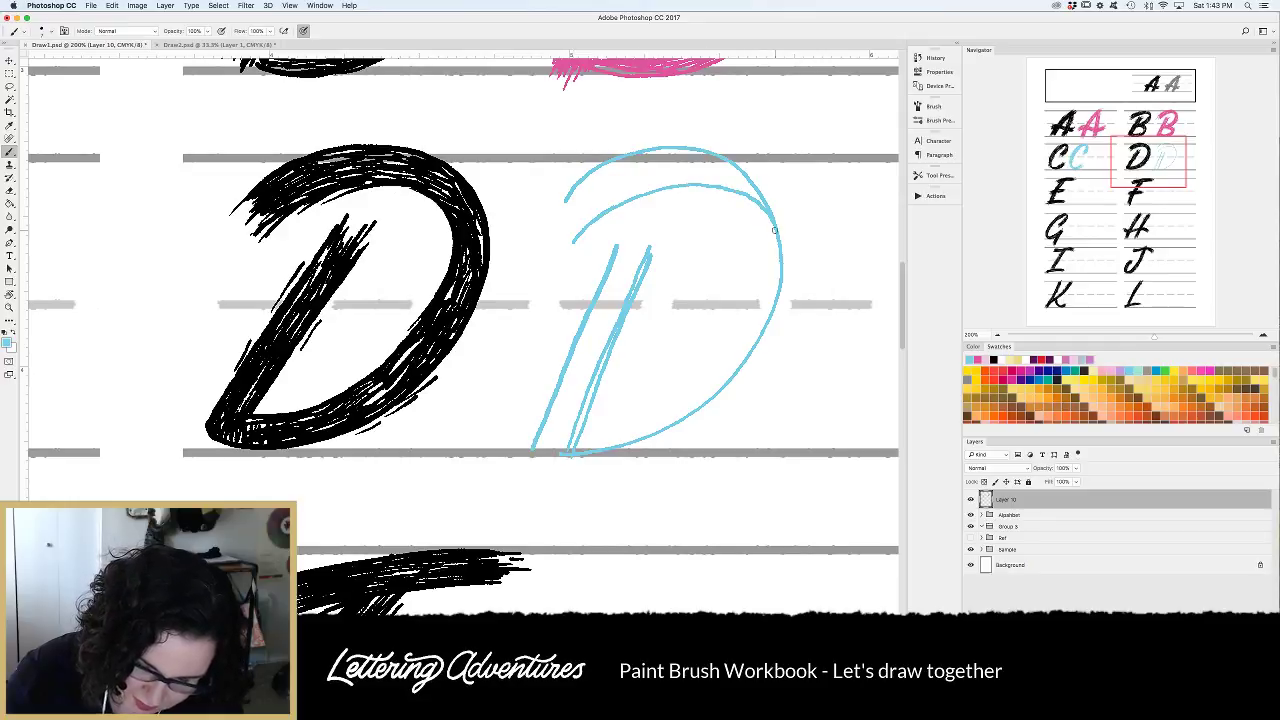
mouse_move(691, 149)
left_mouse_down()
mouse_move(758, 180)
mouse_move(782, 260)
mouse_move(775, 296)
left_mouse_up()
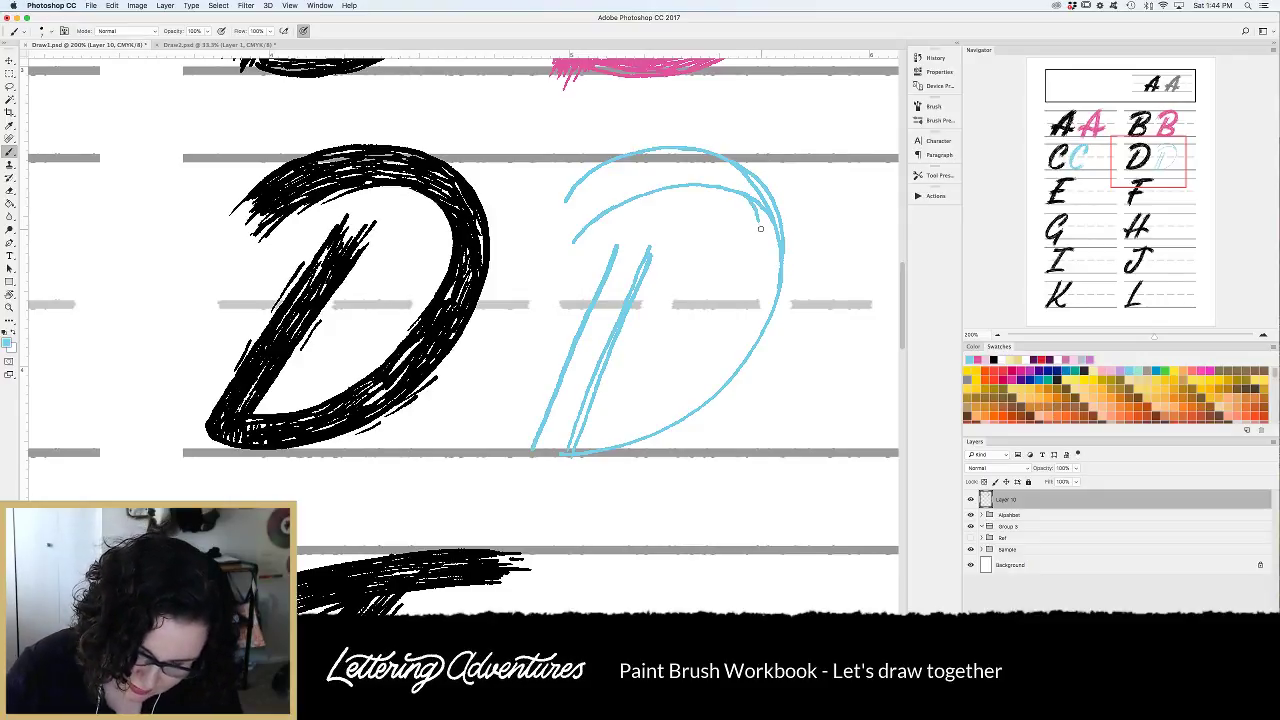
left_click_drag(758, 220, 758, 246)
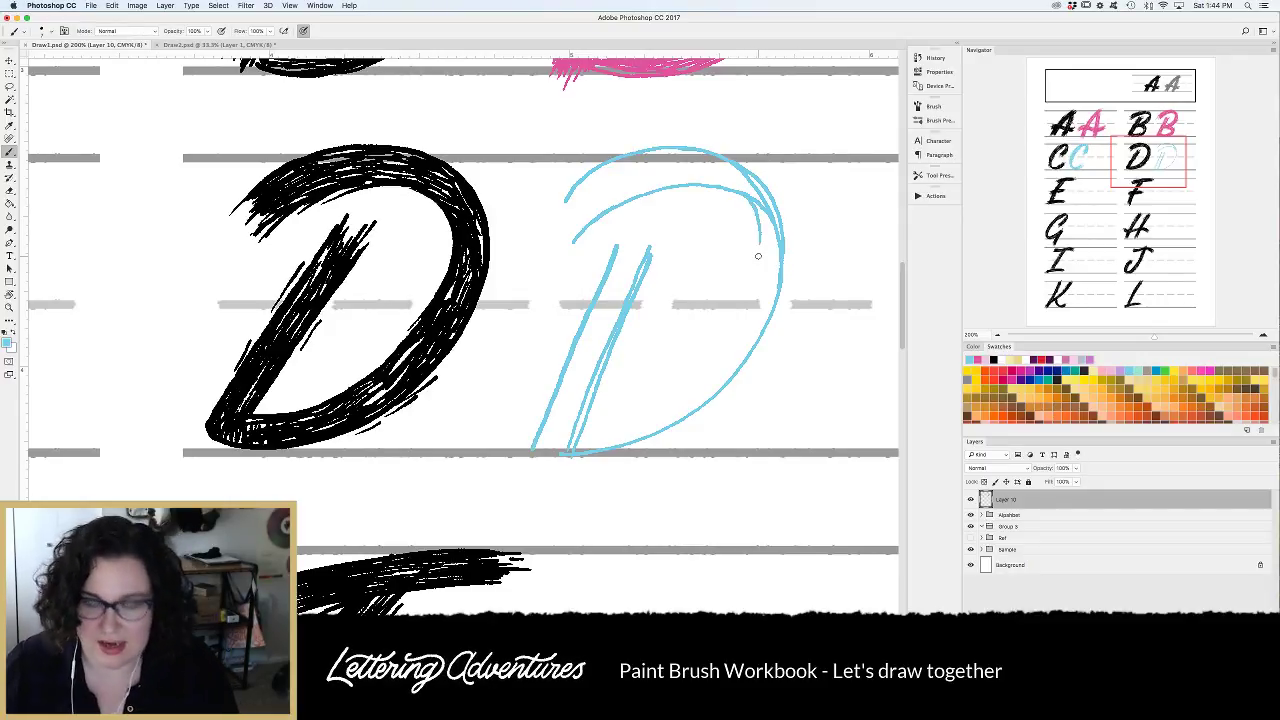
mouse_move(748, 202)
left_mouse_down()
mouse_move(751, 269)
mouse_move(673, 388)
left_mouse_up()
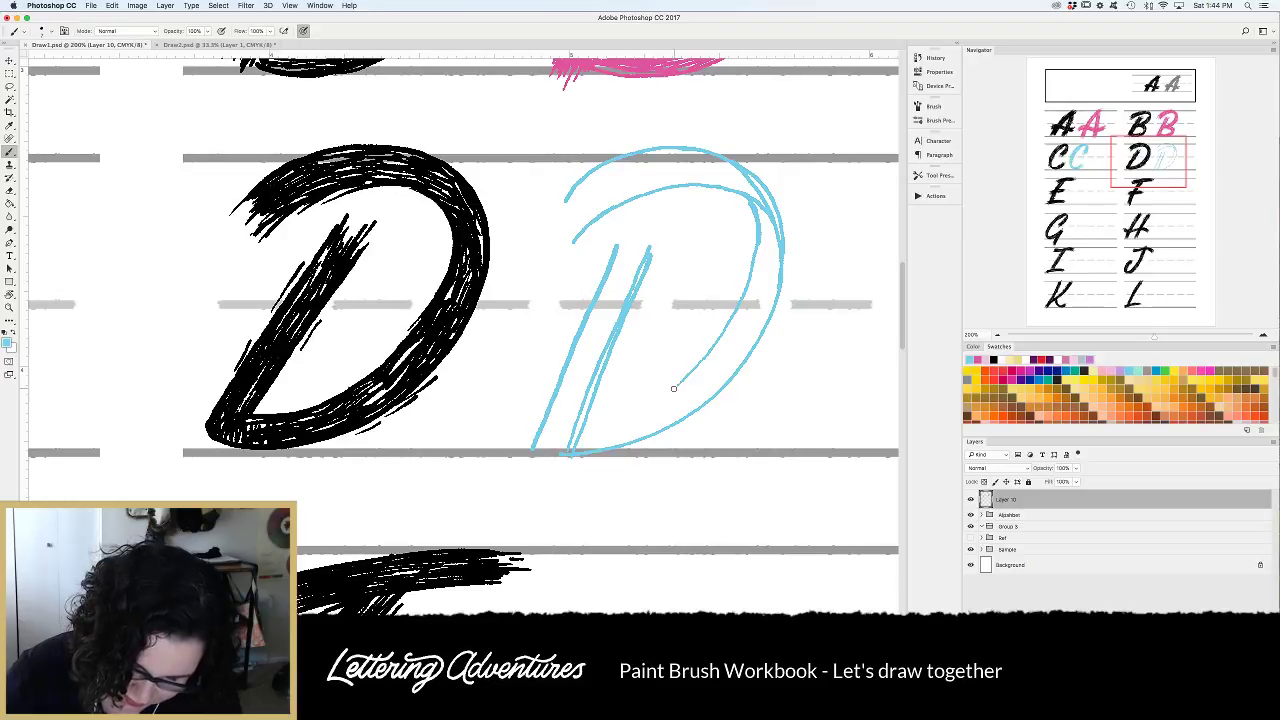
mouse_move(720, 330)
left_mouse_down()
mouse_move(590, 422)
mouse_move(636, 408)
left_mouse_up()
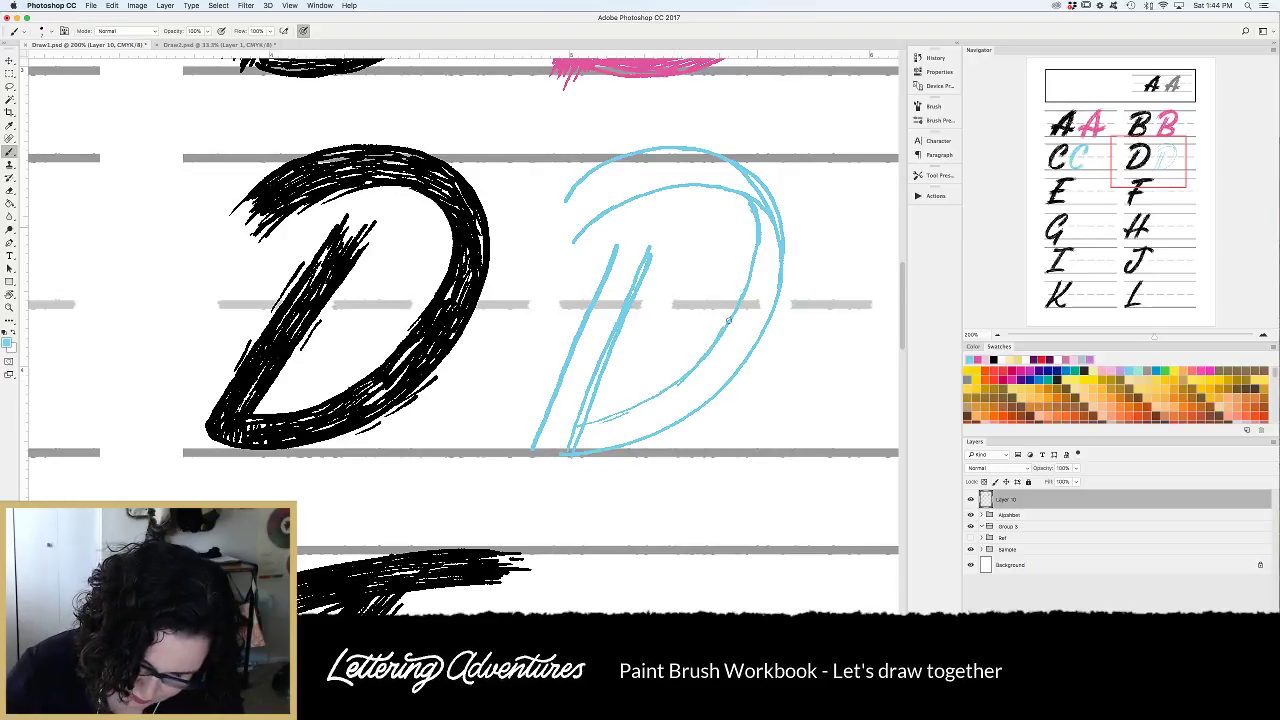
Paint ragged bristle strokes at the open end of the blue D's top stroke, along both outline edges.
left_click_drag(558, 198, 573, 184)
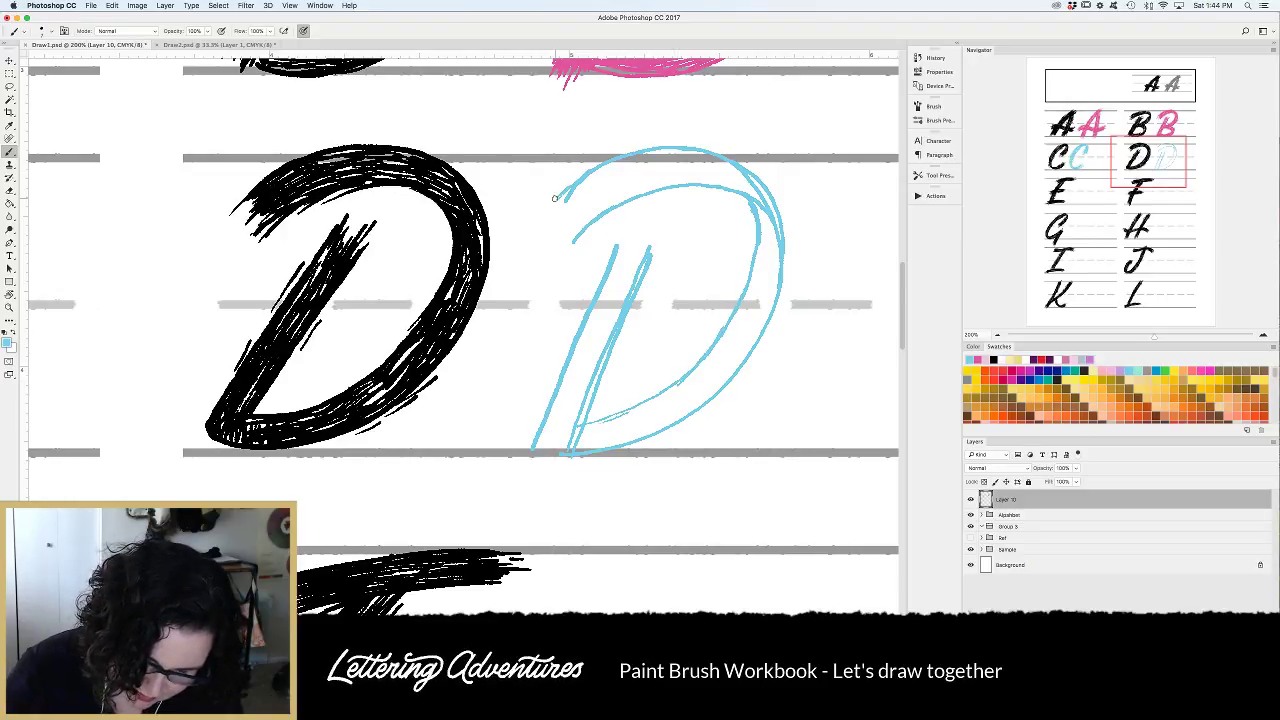
left_click_drag(660, 150, 558, 194)
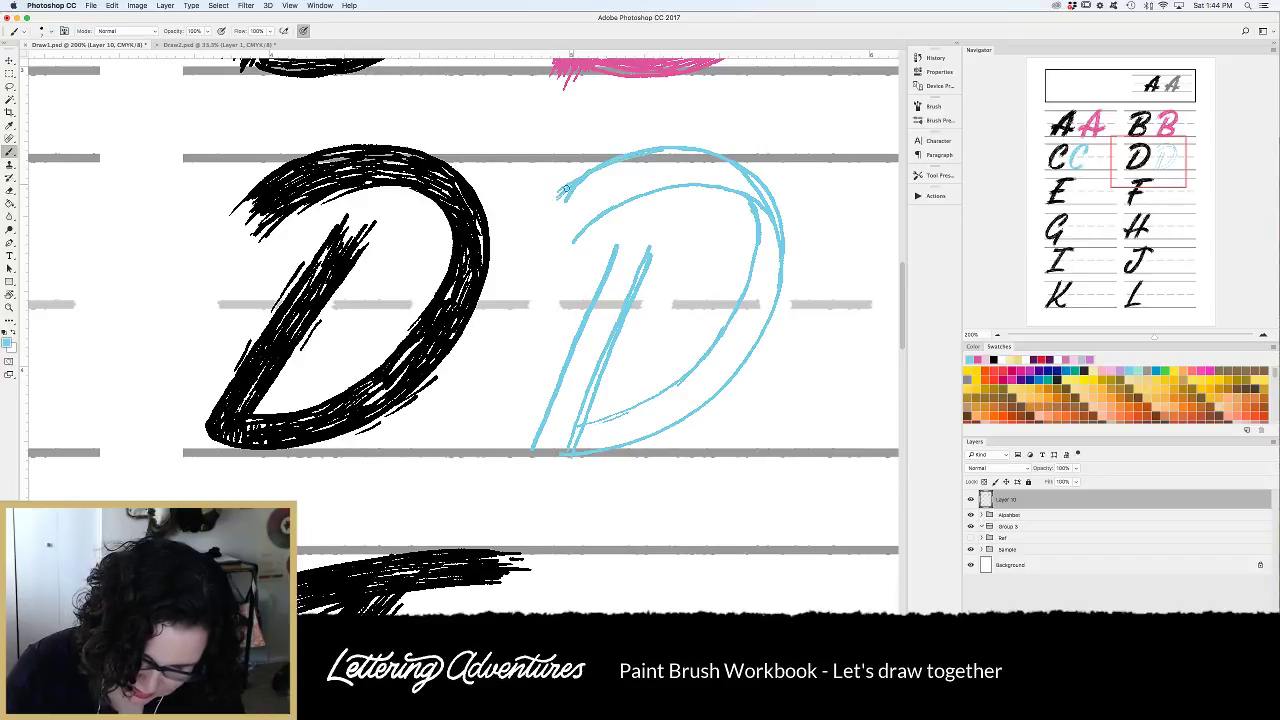
mouse_move(670, 188)
left_mouse_down()
mouse_move(610, 215)
mouse_move(568, 255)
left_mouse_up()
left_click_drag(638, 204, 574, 250)
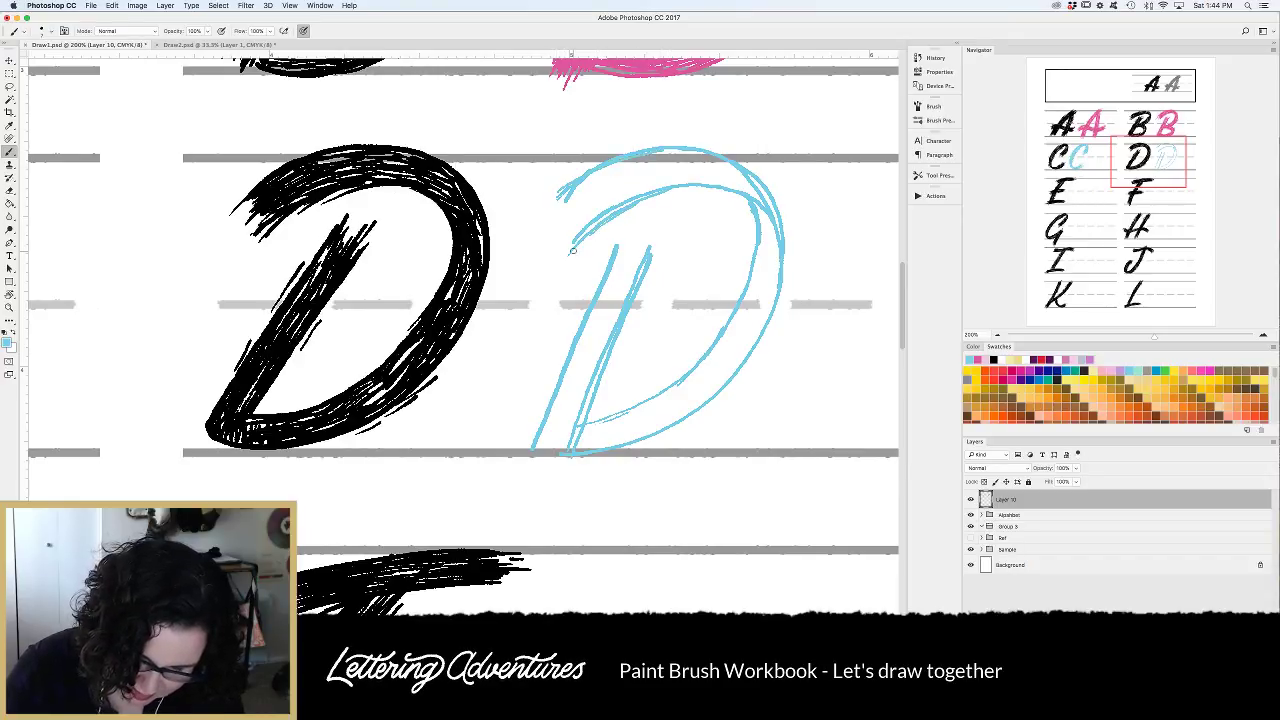
left_click_drag(645, 151, 542, 199)
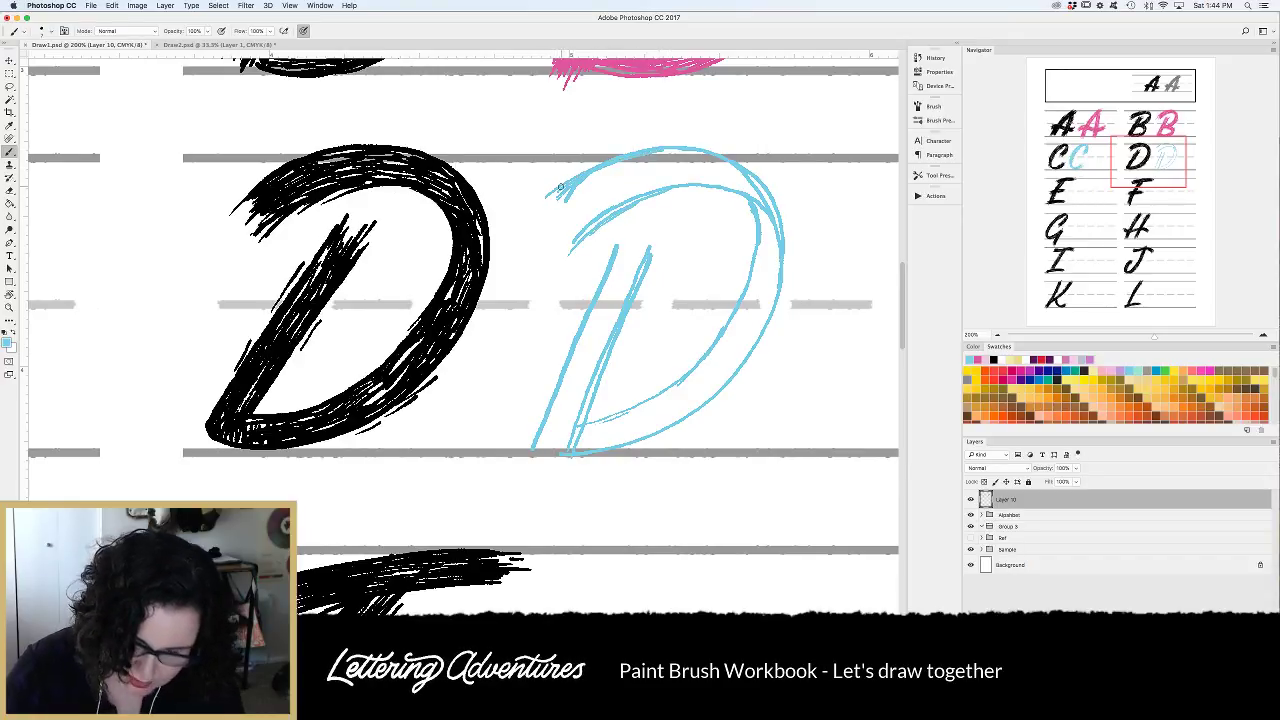
Thicken the blue D's bowl with extra strokes along its inner edge and its outer curve down to the base.
mouse_move(668, 190)
left_mouse_down()
mouse_move(734, 195)
mouse_move(757, 258)
left_mouse_up()
left_click_drag(745, 206, 745, 292)
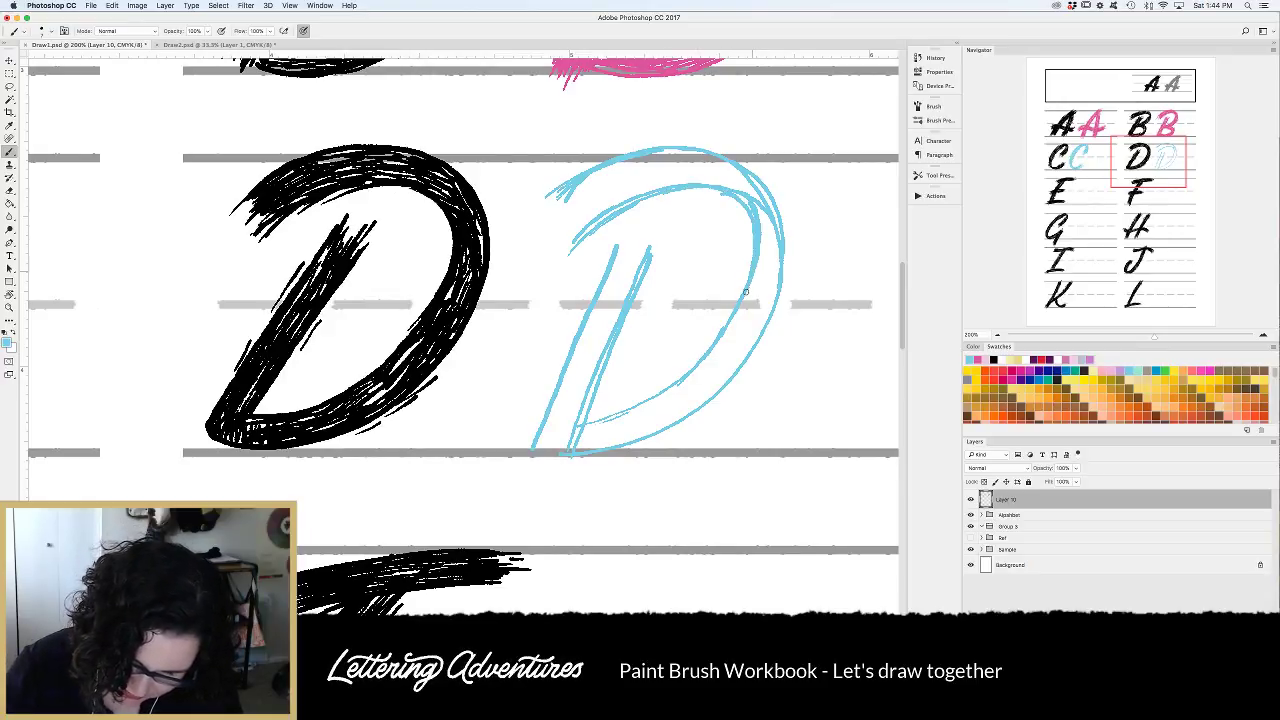
mouse_move(686, 148)
left_mouse_down()
mouse_move(753, 171)
mouse_move(778, 204)
mouse_move(785, 282)
mouse_move(741, 375)
left_mouse_up()
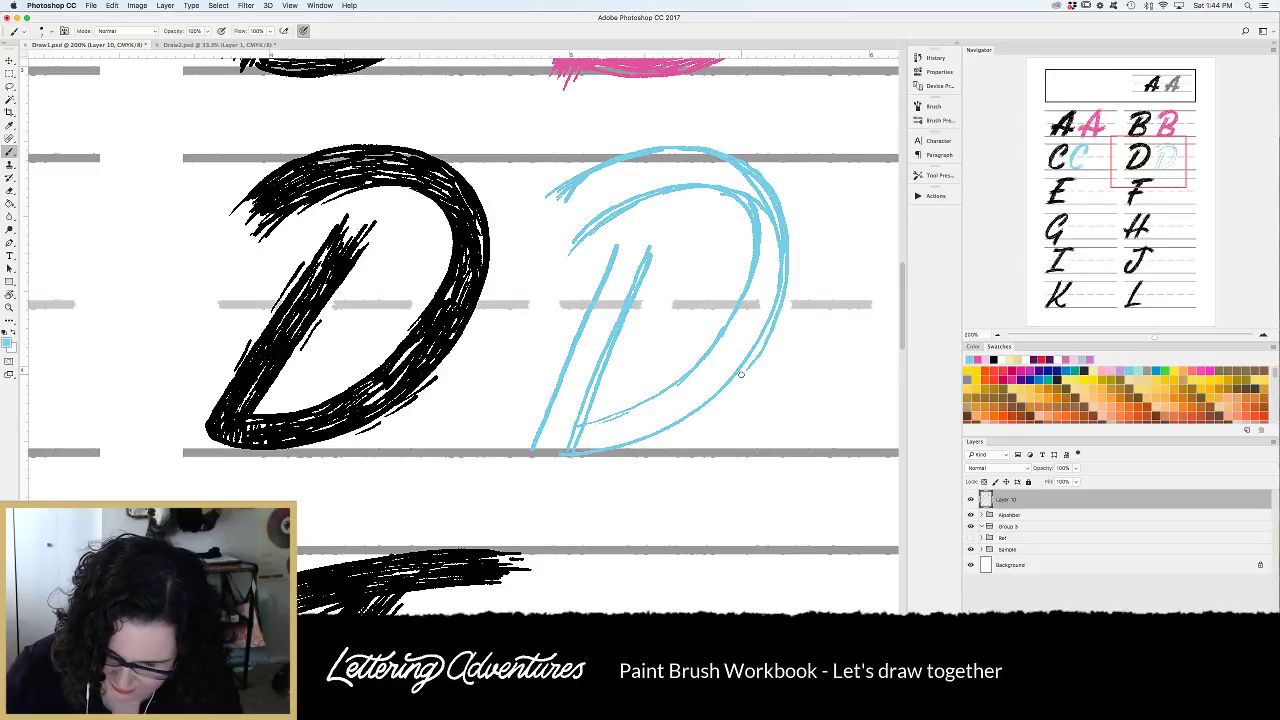
mouse_move(779, 292)
left_mouse_down()
mouse_move(725, 393)
mouse_move(629, 446)
left_mouse_up()
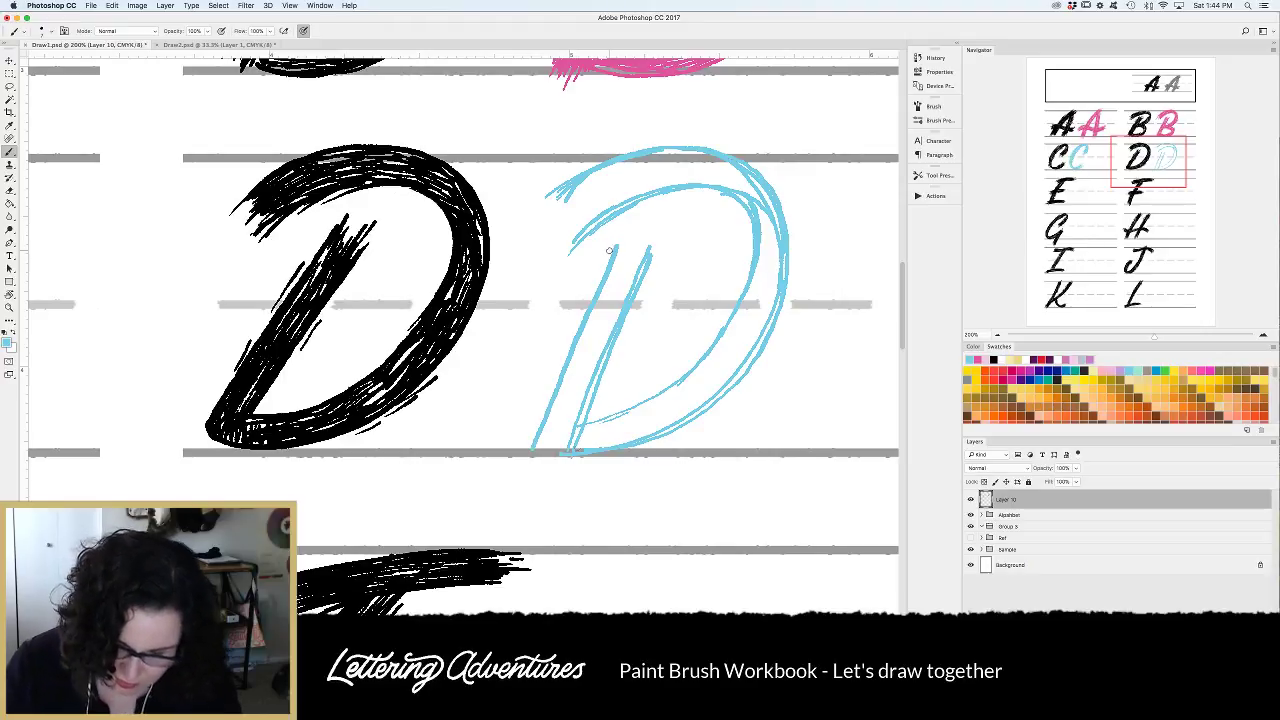
Fill the blue D's stem with slanted bristle strokes from its ragged top end down to the baseline.
left_click_drag(609, 251, 575, 338)
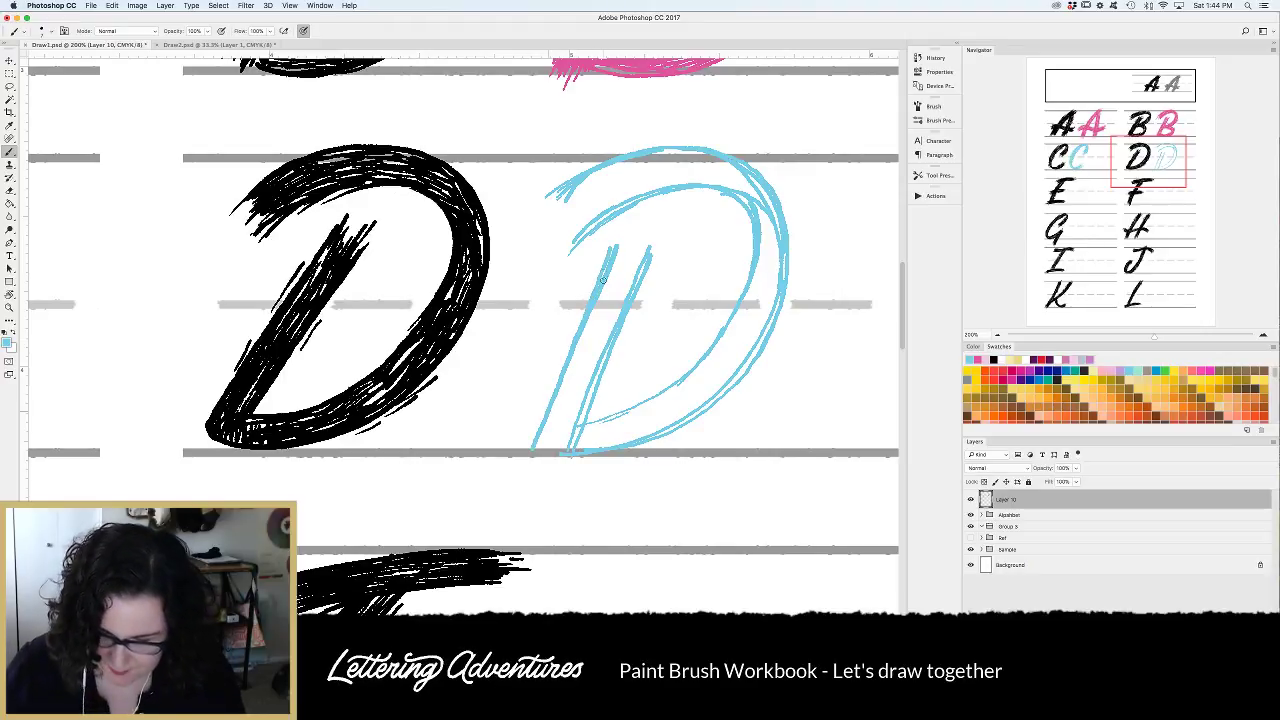
mouse_move(602, 280)
left_mouse_down()
mouse_move(626, 256)
mouse_move(624, 296)
left_mouse_up()
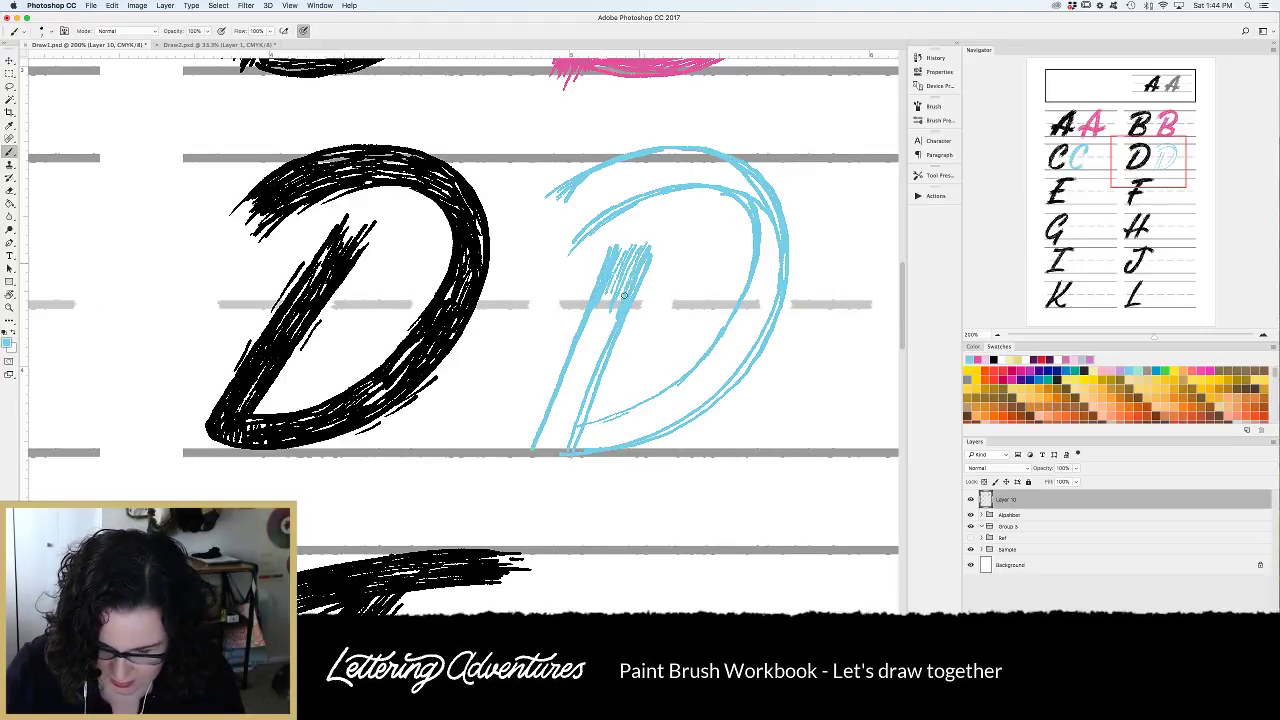
mouse_move(604, 344)
left_mouse_down()
mouse_move(580, 370)
mouse_move(600, 358)
mouse_move(582, 405)
mouse_move(550, 432)
mouse_move(568, 414)
mouse_move(562, 442)
left_mouse_up()
Fill the blue D's top stroke with curved bristle strokes from its open end to the shoulder of the bowl.
left_click_drag(620, 184, 576, 224)
mouse_move(684, 172)
left_mouse_down()
mouse_move(581, 227)
mouse_move(684, 177)
mouse_move(584, 206)
mouse_move(660, 170)
mouse_move(626, 168)
mouse_move(666, 158)
mouse_move(620, 163)
left_mouse_up()
left_click_drag(701, 166, 580, 202)
mouse_move(660, 160)
left_mouse_down()
mouse_move(588, 188)
mouse_move(724, 183)
mouse_move(694, 175)
mouse_move(750, 182)
mouse_move(756, 203)
left_mouse_up()
left_click_drag(702, 165, 750, 188)
left_click_drag(702, 155, 746, 176)
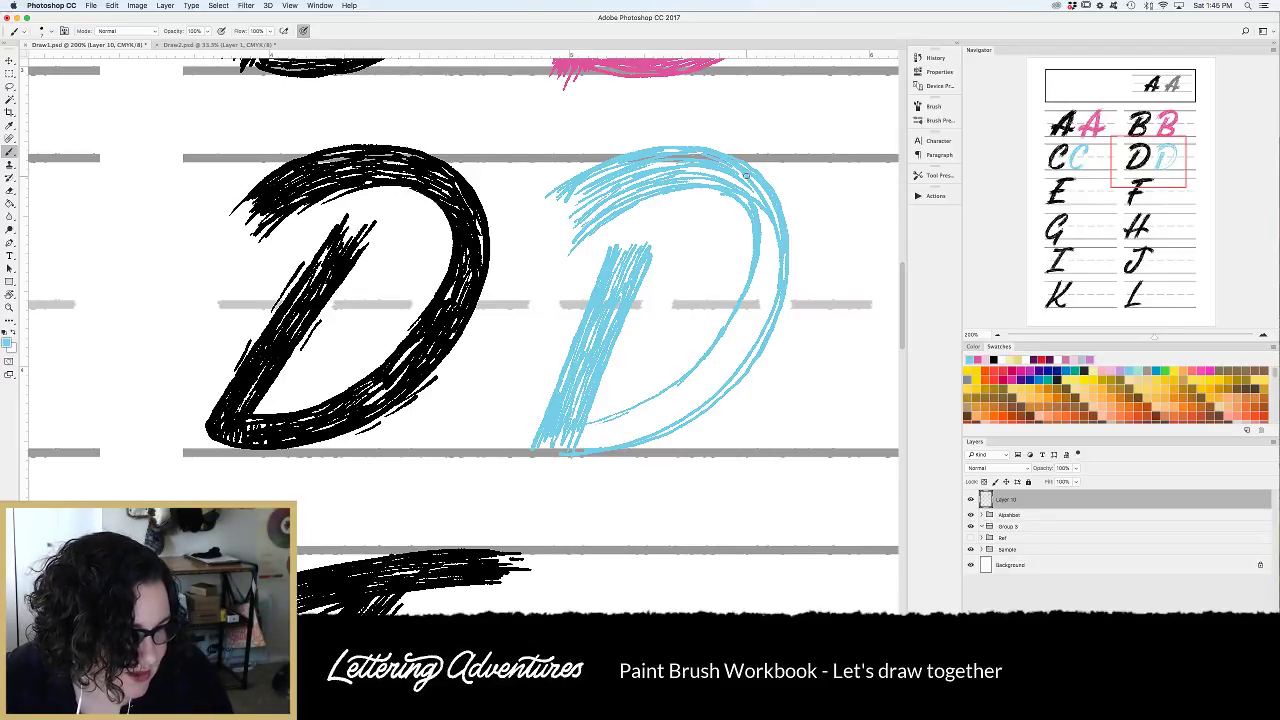
Paint long curved bristle strokes inside the blue D's bowl, from the shoulder around to the stem's base.
scroll(610, 354, "right", 4)
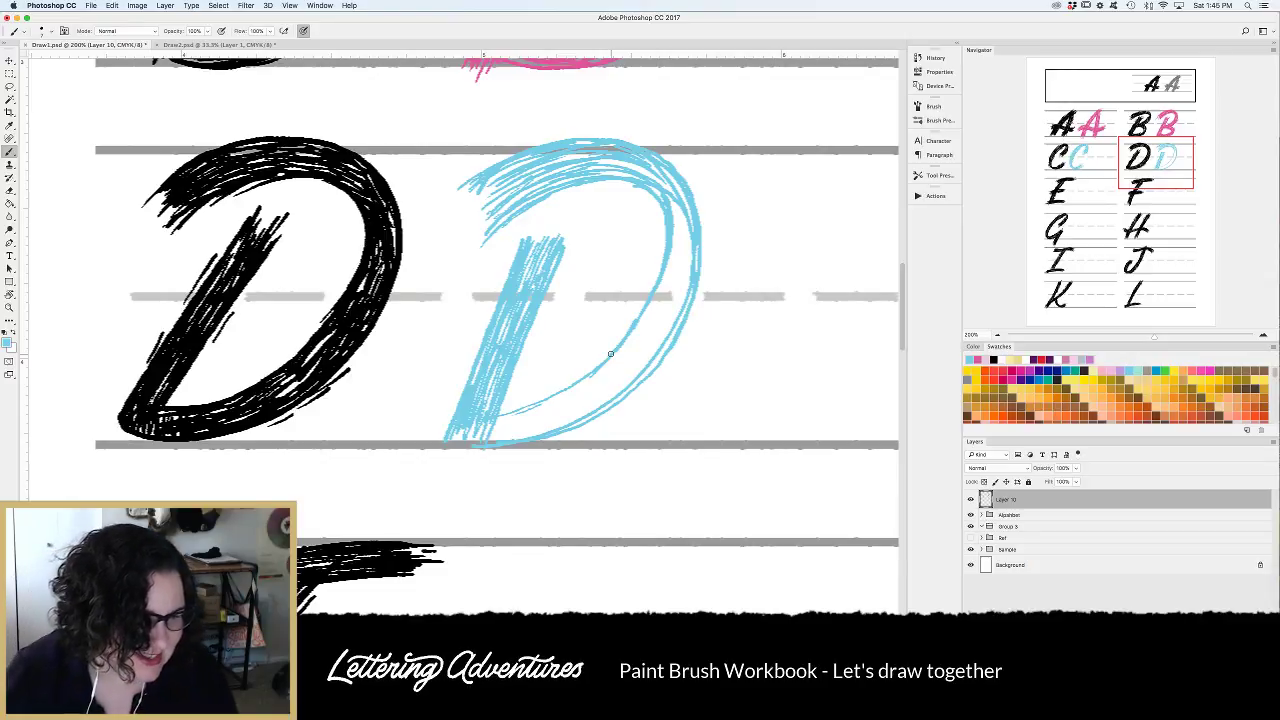
left_click_drag(678, 208, 685, 268)
left_click_drag(678, 190, 681, 284)
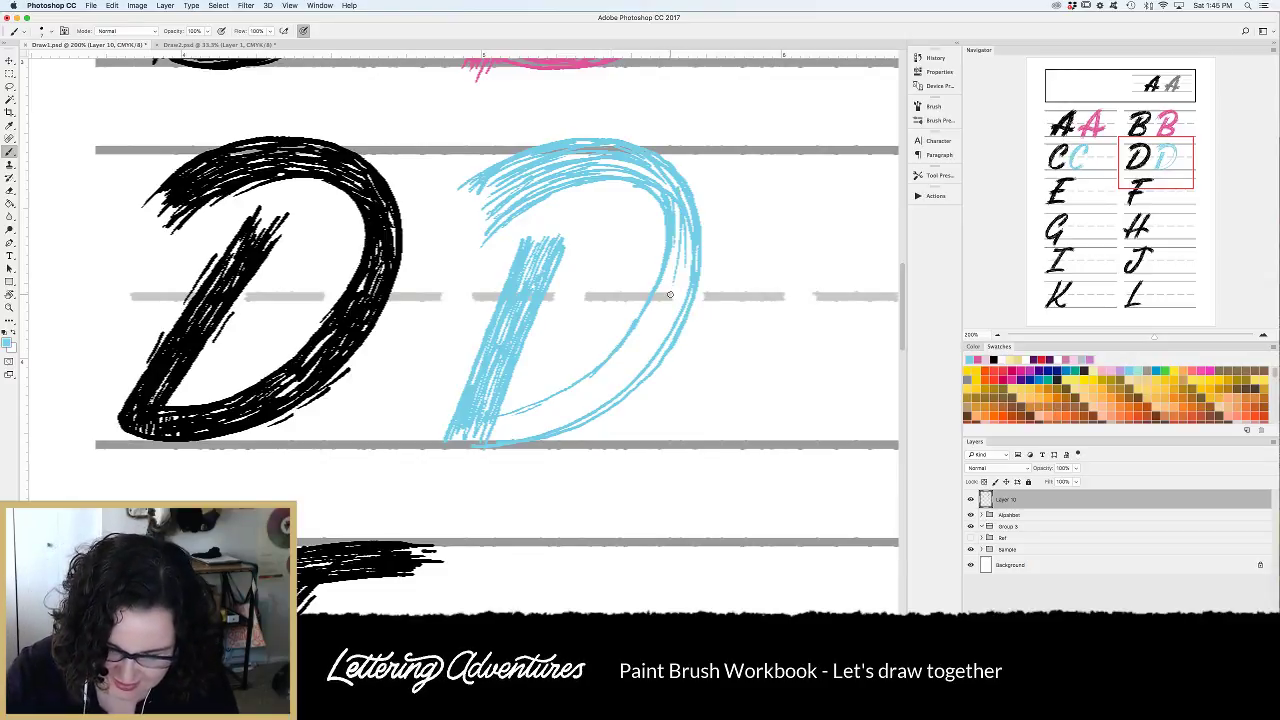
mouse_move(681, 240)
left_mouse_down()
mouse_move(657, 314)
mouse_move(526, 422)
left_mouse_up()
left_click_drag(660, 312, 482, 436)
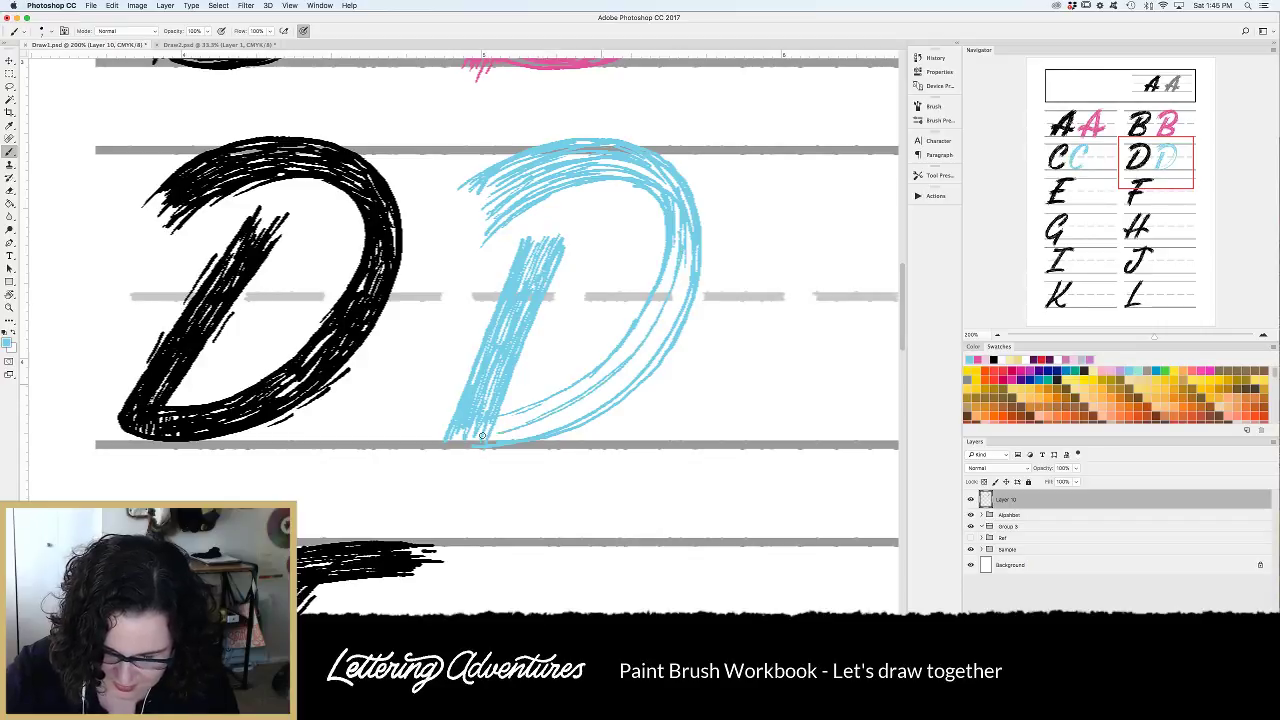
mouse_move(688, 228)
left_mouse_down()
mouse_move(649, 357)
mouse_move(501, 436)
left_mouse_up()
mouse_move(680, 230)
left_mouse_down()
mouse_move(634, 343)
mouse_move(654, 307)
mouse_move(583, 391)
mouse_move(492, 430)
left_mouse_up()
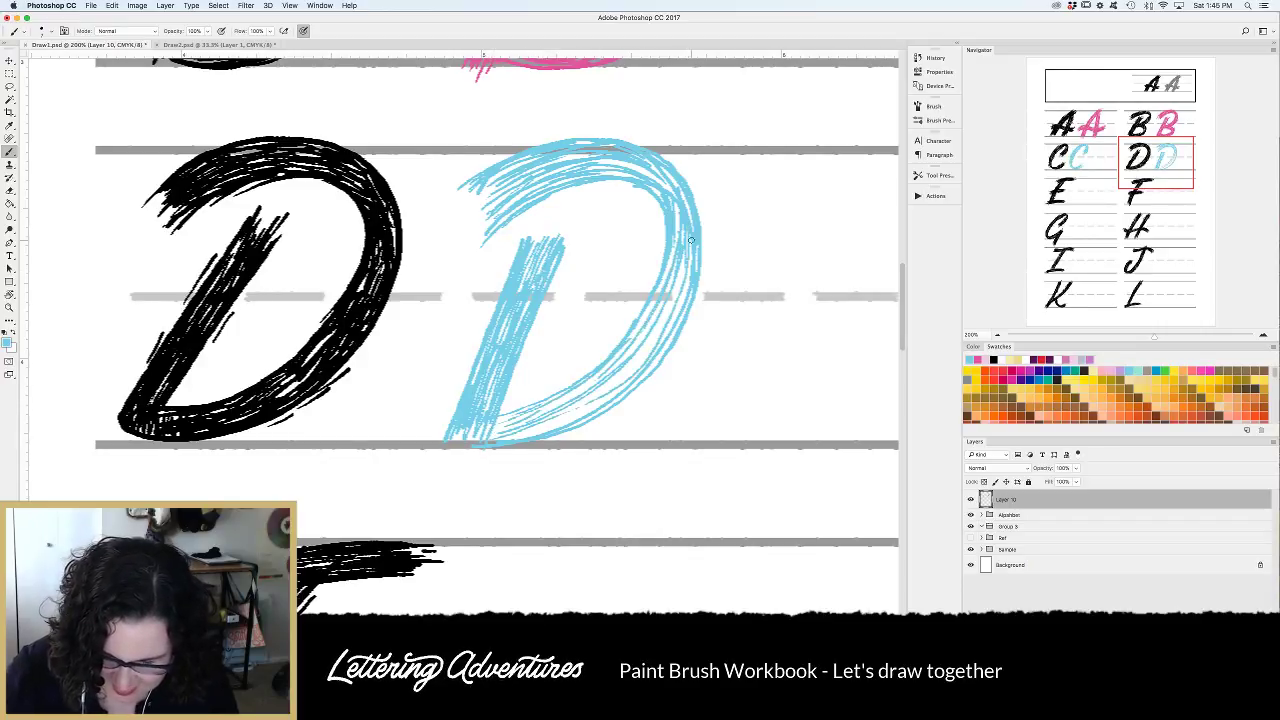
Fill the lower half of the blue D's bowl with more bristle strokes running into the stem's base.
mouse_move(690, 240)
left_mouse_down()
mouse_move(636, 353)
mouse_move(488, 450)
left_mouse_up()
left_click_drag(680, 296, 520, 438)
mouse_move(618, 382)
left_mouse_down()
mouse_move(541, 426)
mouse_move(584, 412)
mouse_move(526, 418)
left_mouse_up()
left_click_drag(680, 290, 578, 410)
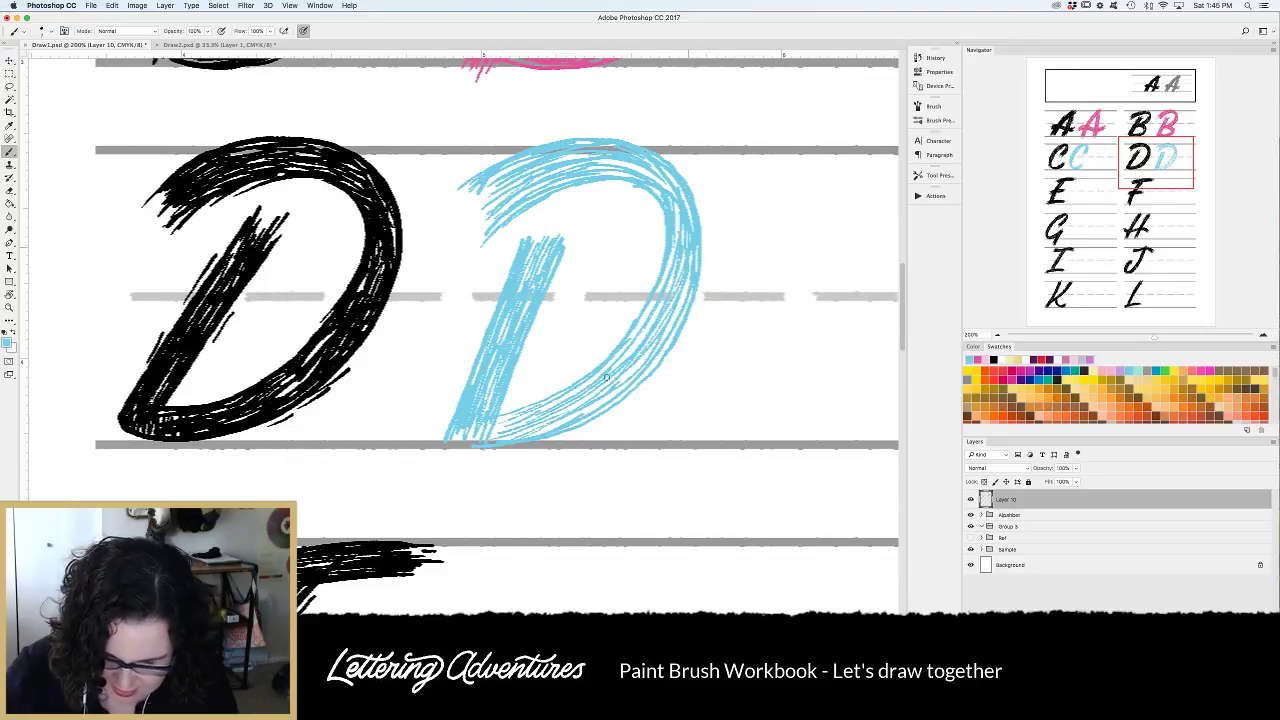
left_click_drag(652, 326, 614, 370)
left_click_drag(676, 266, 619, 362)
left_click_drag(664, 272, 616, 352)
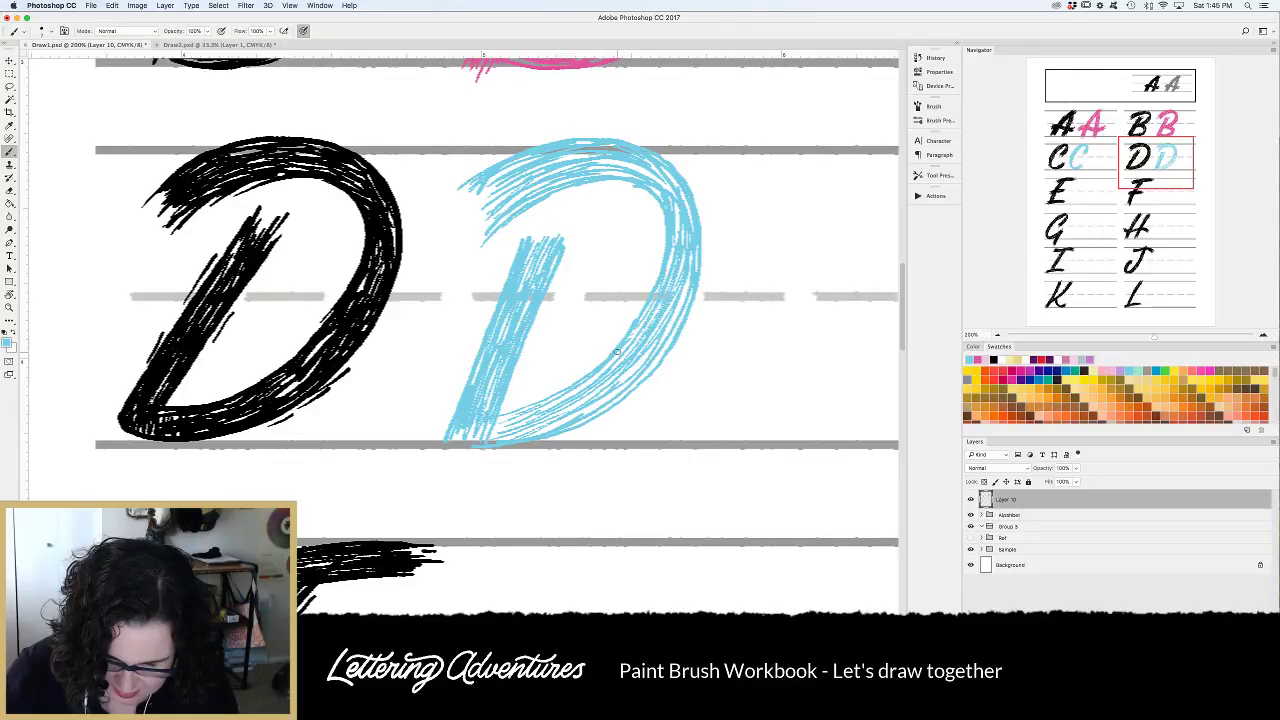
mouse_move(660, 288)
left_mouse_down()
mouse_move(632, 336)
mouse_move(642, 362)
mouse_move(662, 340)
mouse_move(549, 426)
mouse_move(462, 441)
left_mouse_up()
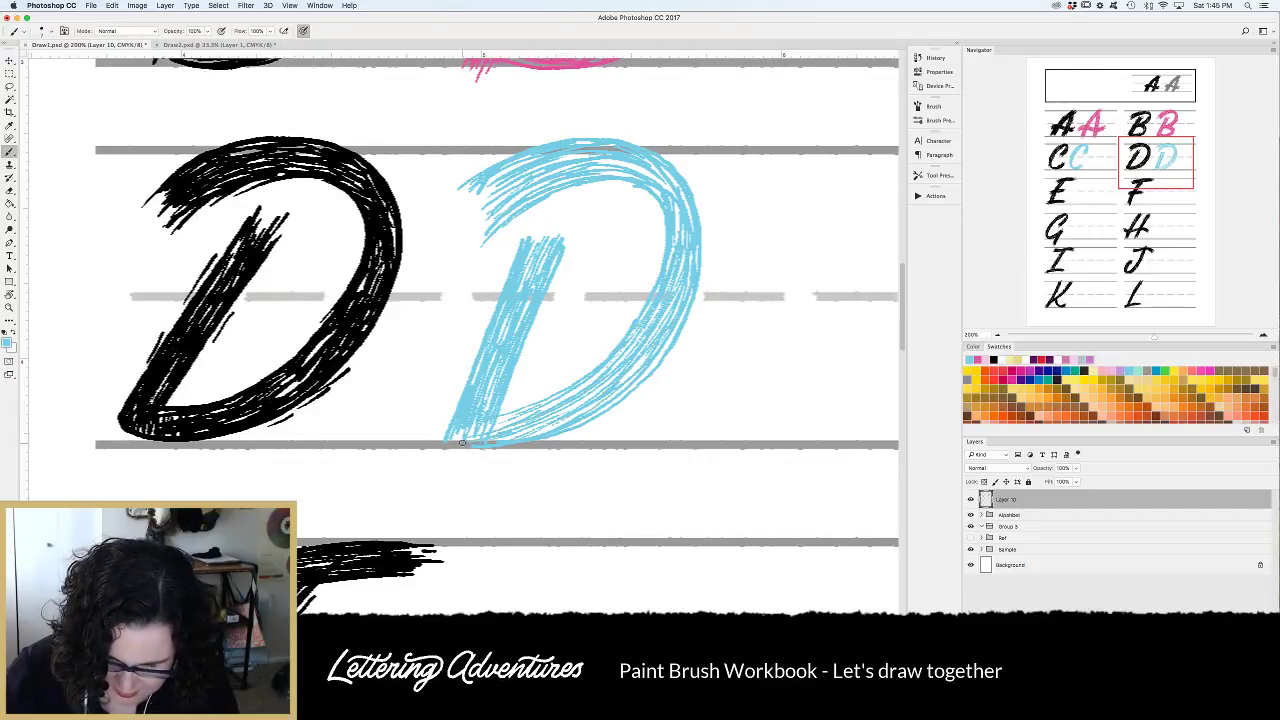
Fill the larger white gaps in the blue D's top stroke and bowl with additional thin bristle strokes.
key("super+equal")
scroll(579, 333, "up", 3)
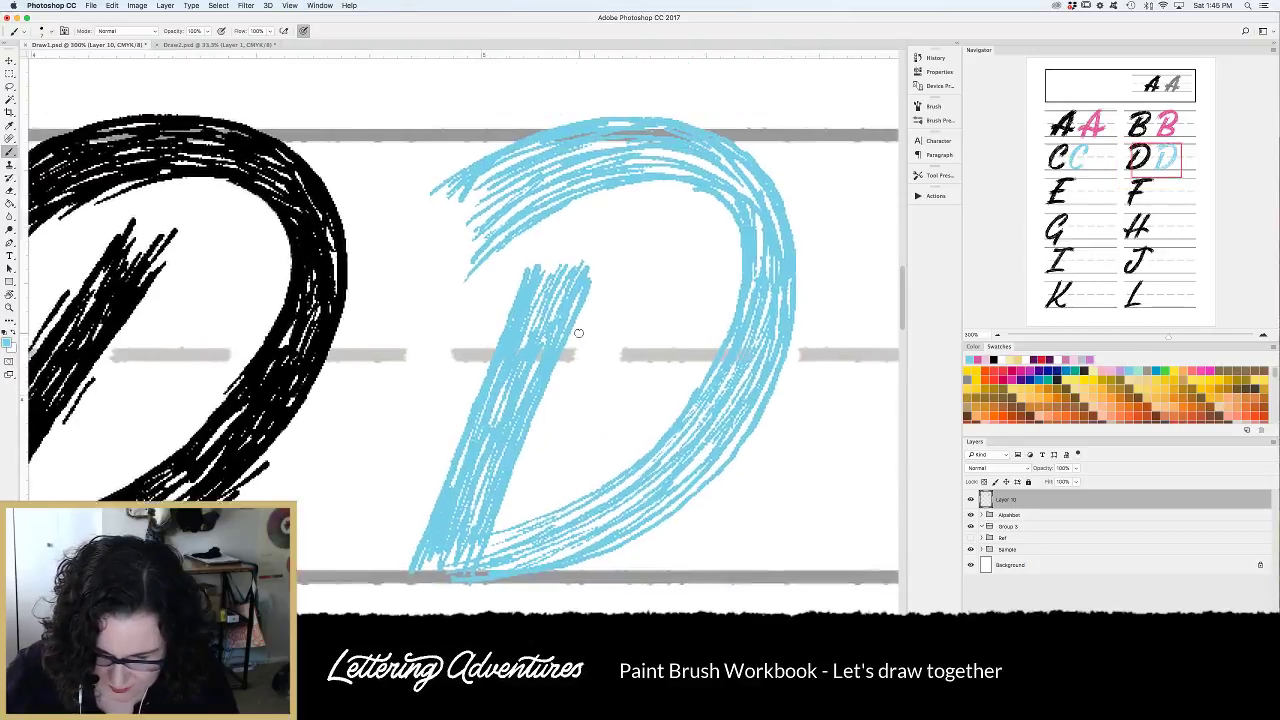
mouse_move(606, 184)
left_mouse_down()
mouse_move(686, 196)
mouse_move(690, 175)
mouse_move(750, 247)
mouse_move(675, 201)
mouse_move(754, 287)
left_mouse_up()
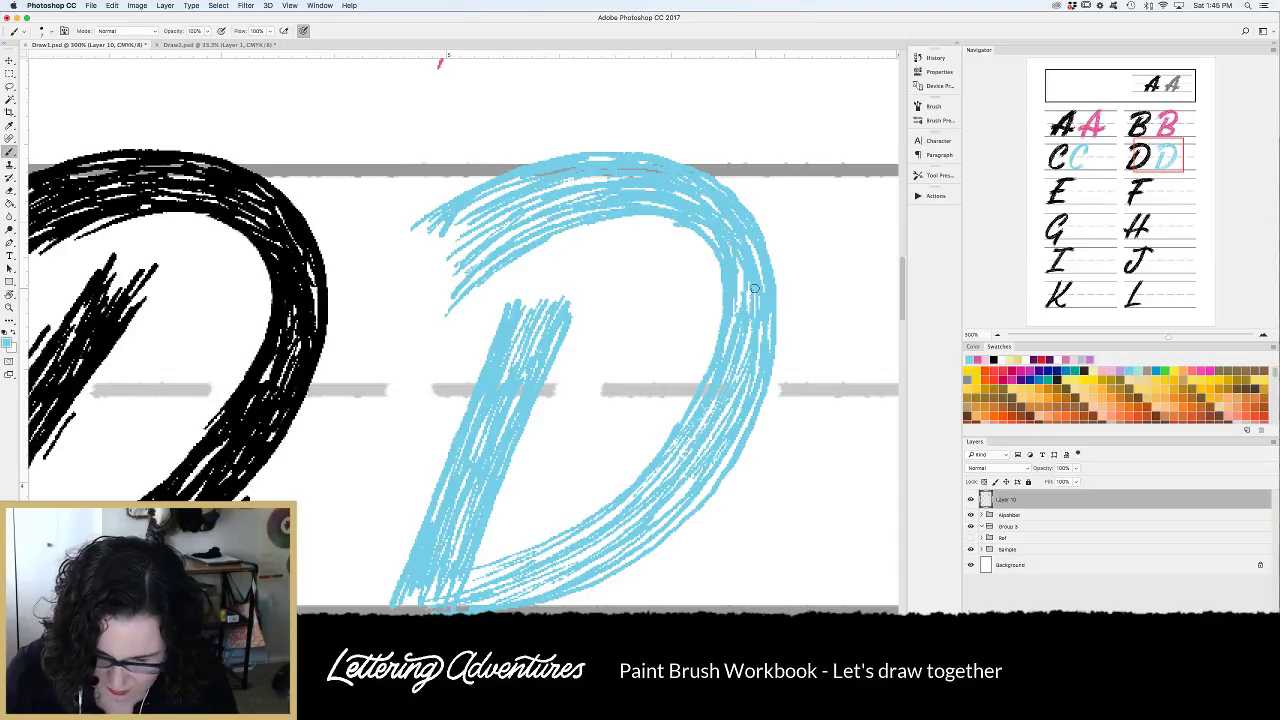
mouse_move(626, 177)
left_mouse_down()
mouse_move(451, 218)
mouse_move(592, 202)
mouse_move(469, 269)
left_mouse_up()
left_click_drag(742, 374, 699, 454)
left_click_drag(747, 322, 736, 394)
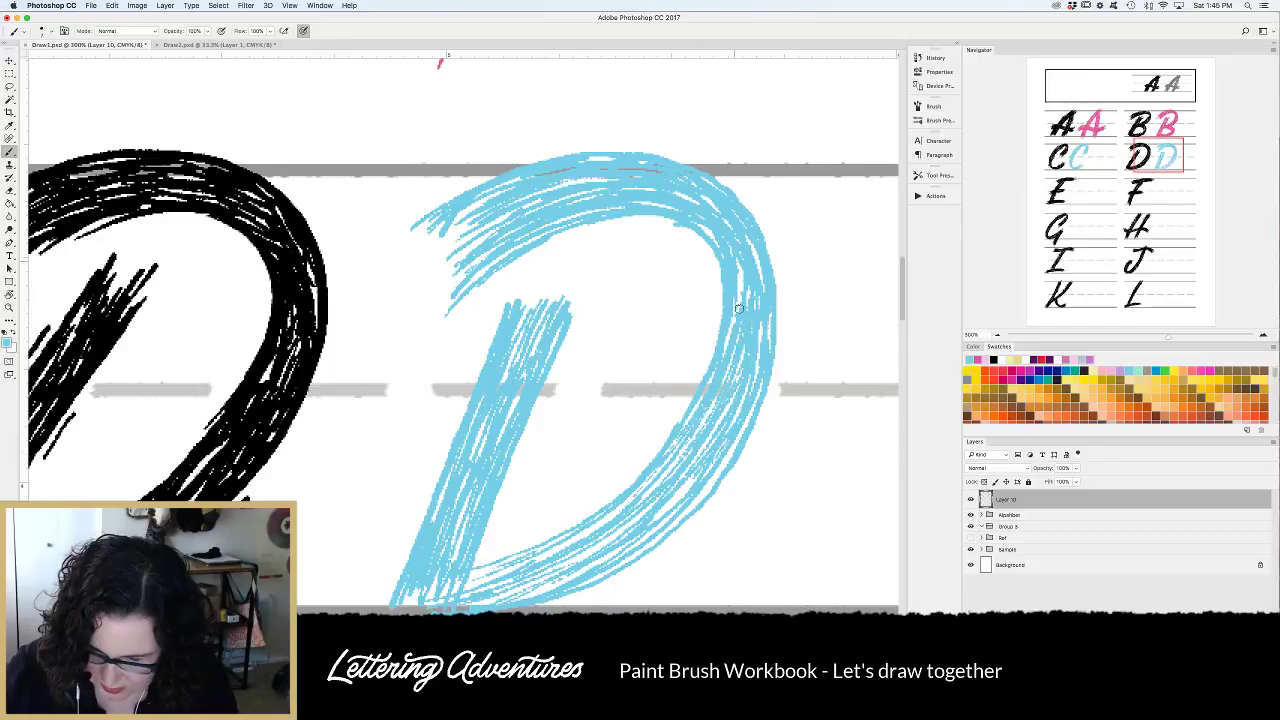
mouse_move(740, 275)
left_mouse_down()
mouse_move(732, 364)
mouse_move(667, 468)
mouse_move(765, 372)
mouse_move(650, 530)
mouse_move(600, 553)
left_mouse_up()
left_click_drag(716, 460, 622, 550)
mouse_move(690, 480)
left_mouse_down()
mouse_move(649, 541)
mouse_move(604, 566)
mouse_move(600, 530)
mouse_move(440, 590)
mouse_move(518, 561)
mouse_move(475, 580)
mouse_move(583, 572)
mouse_move(543, 578)
mouse_move(616, 540)
left_mouse_up()
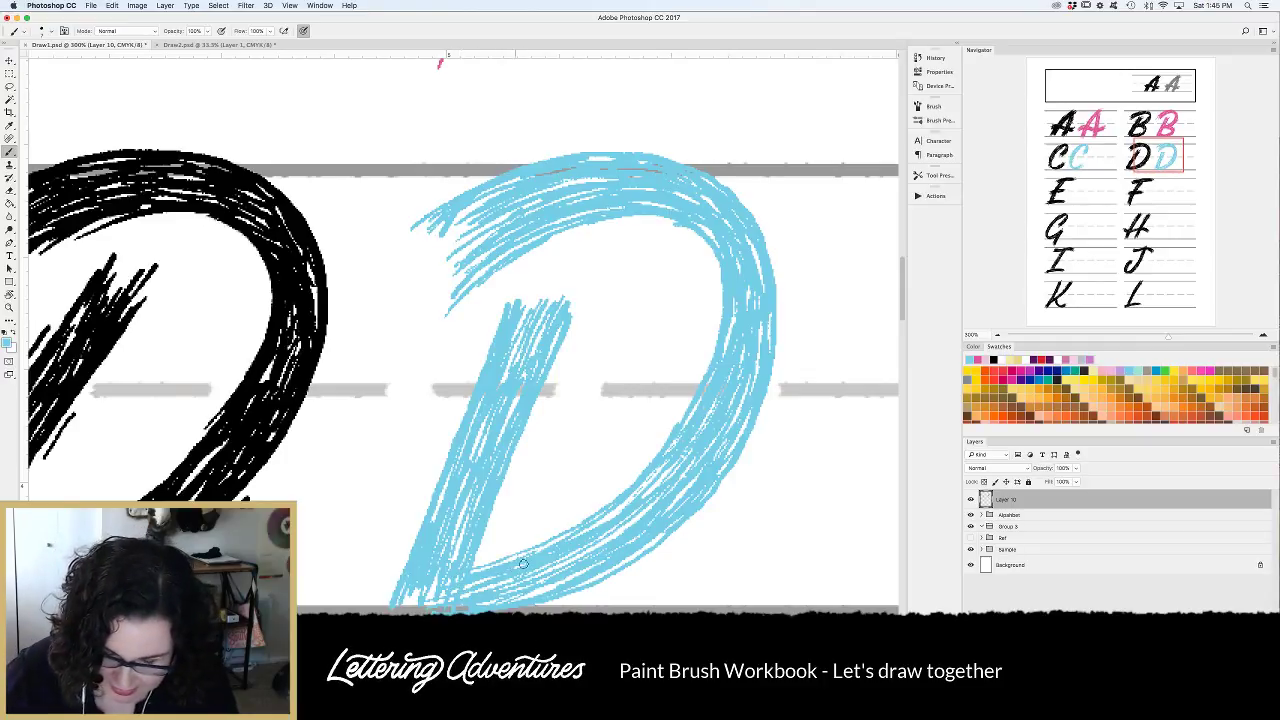
left_click_drag(528, 593, 572, 576)
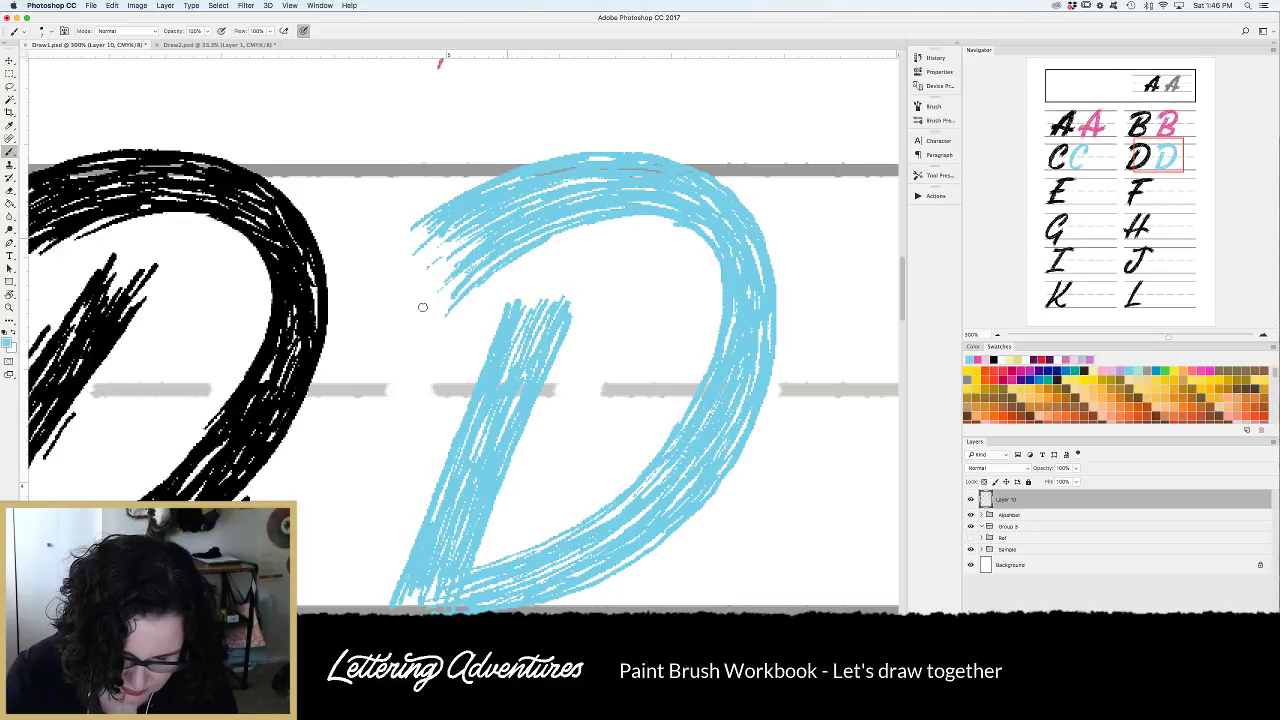
Add loose bristle marks at the open end of the blue D's top stroke and at the top of its stem.
left_click_drag(437, 308, 422, 352)
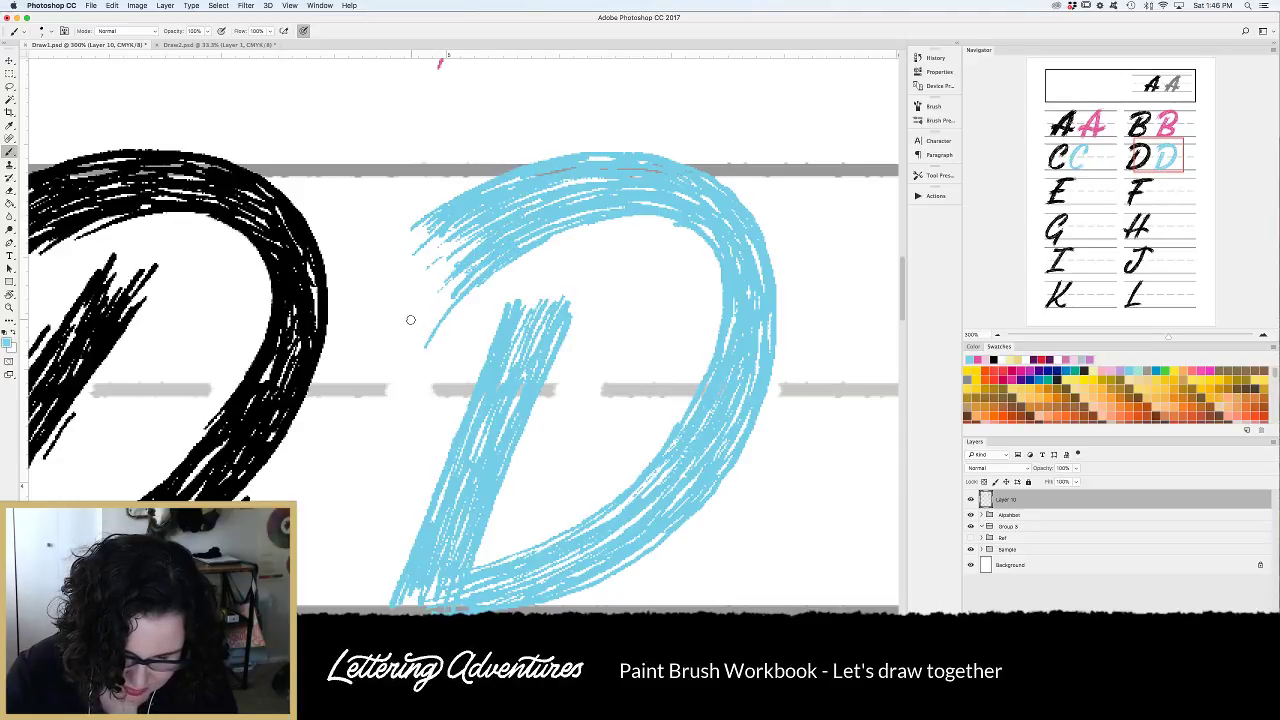
left_click_drag(409, 322, 432, 274)
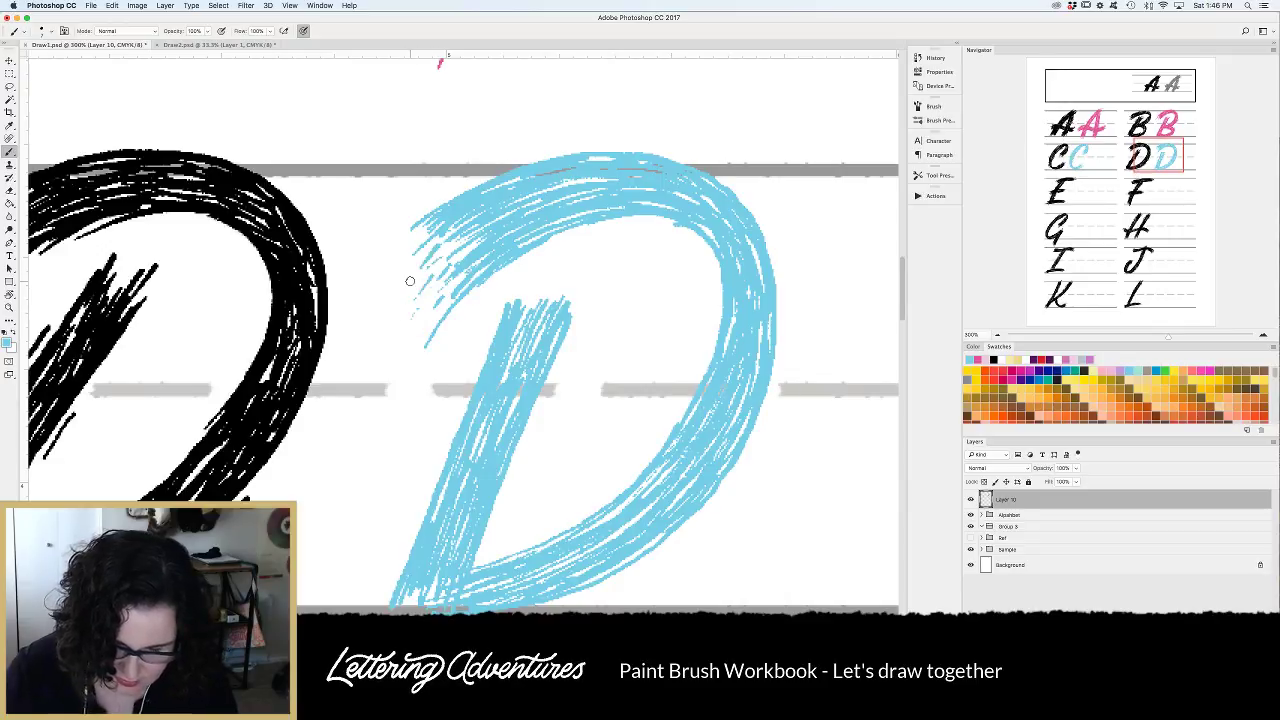
mouse_move(517, 335)
left_mouse_down()
mouse_move(534, 284)
mouse_move(575, 264)
mouse_move(572, 306)
mouse_move(578, 296)
mouse_move(550, 268)
left_mouse_up()
left_click(584, 285)
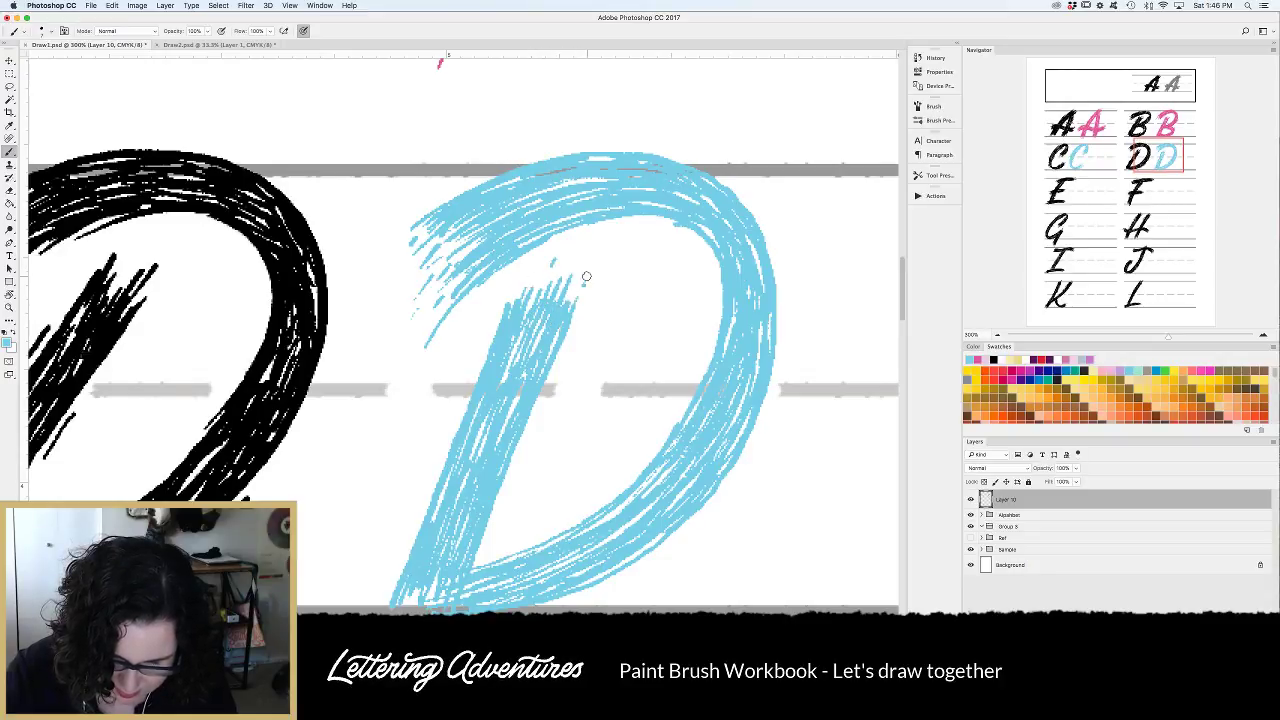
Add short stray bristle marks along the inner and outer edges of the blue D's bowl.
scroll(586, 276, "down", 5)
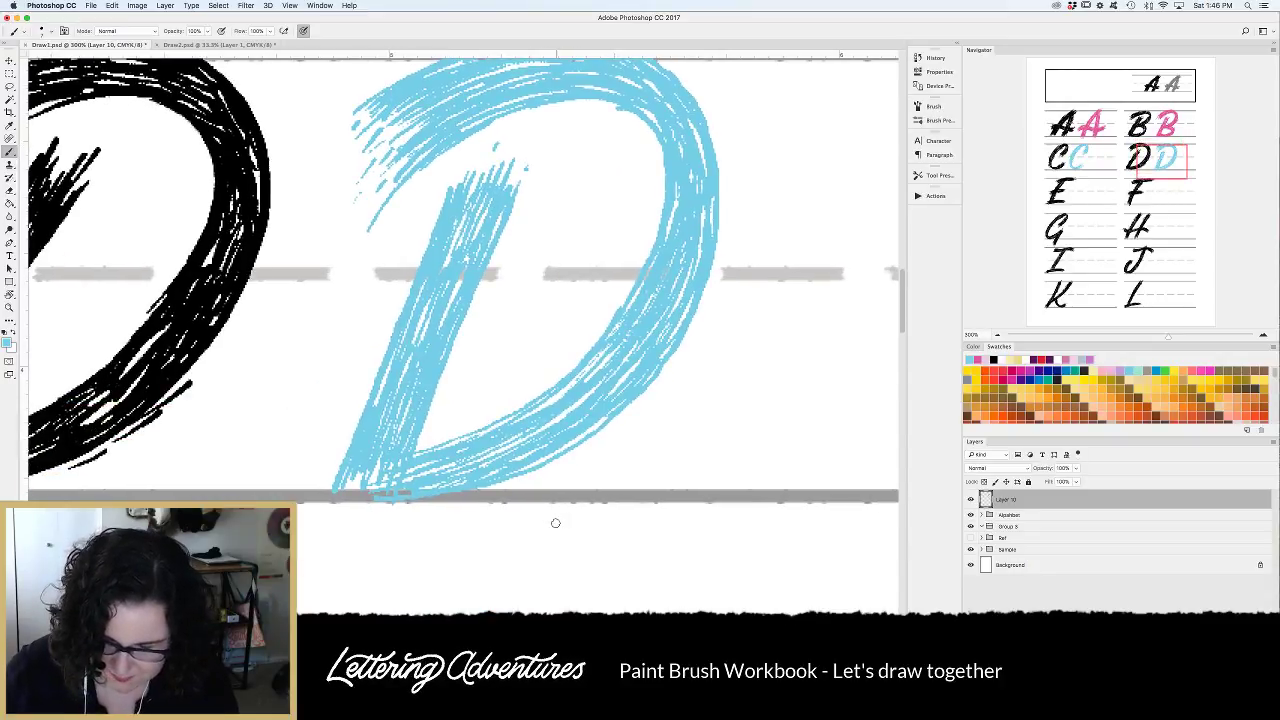
key("e")
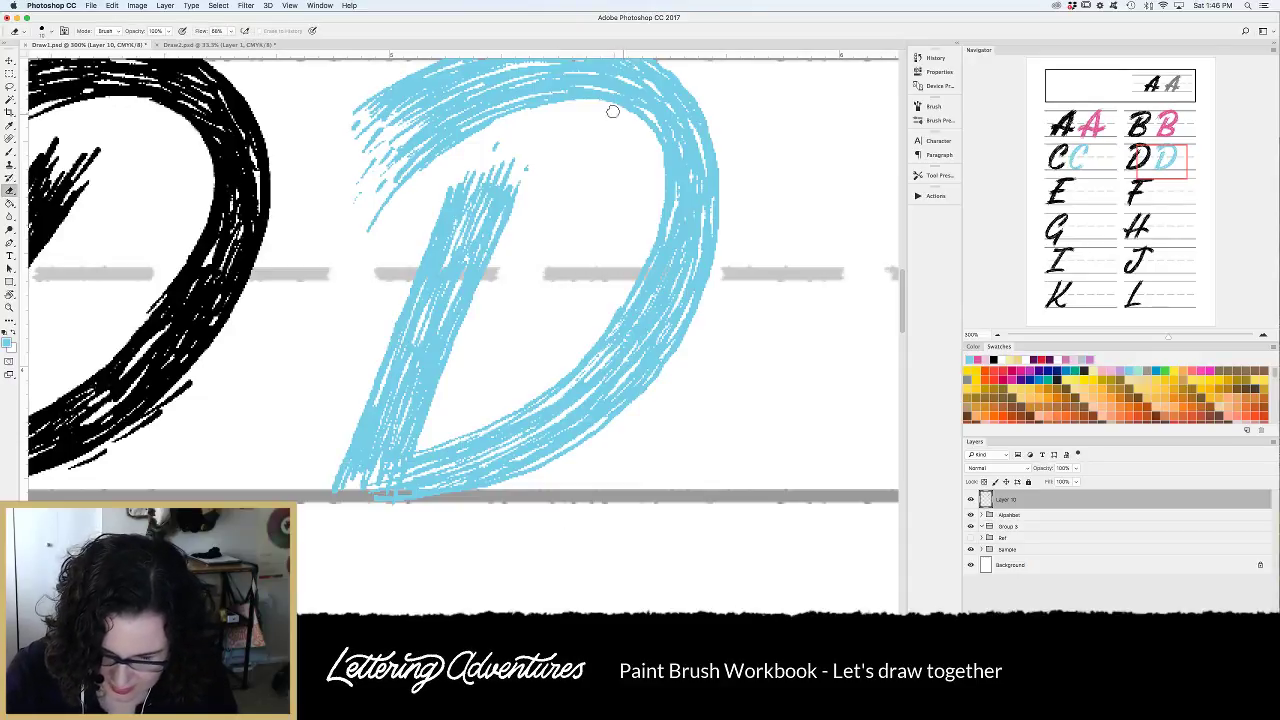
key("b")
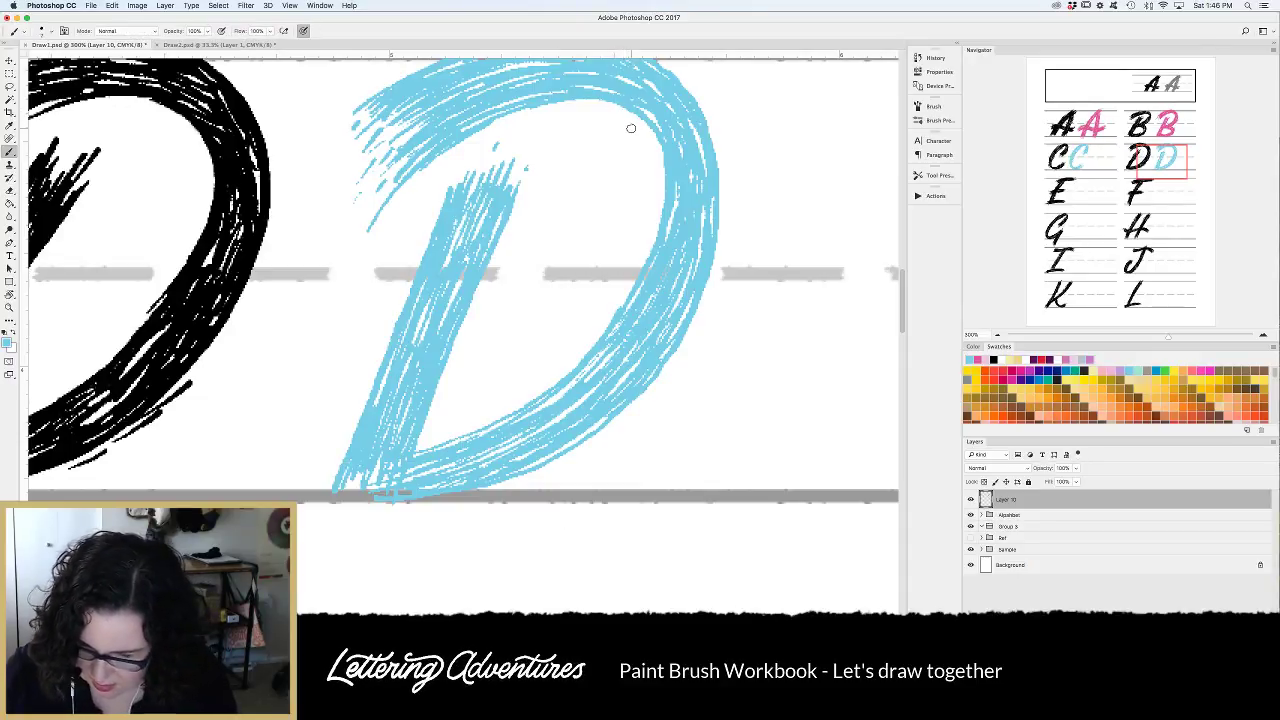
mouse_move(514, 122)
left_mouse_down()
mouse_move(620, 113)
mouse_move(656, 192)
mouse_move(634, 257)
mouse_move(563, 357)
mouse_move(507, 402)
left_mouse_up()
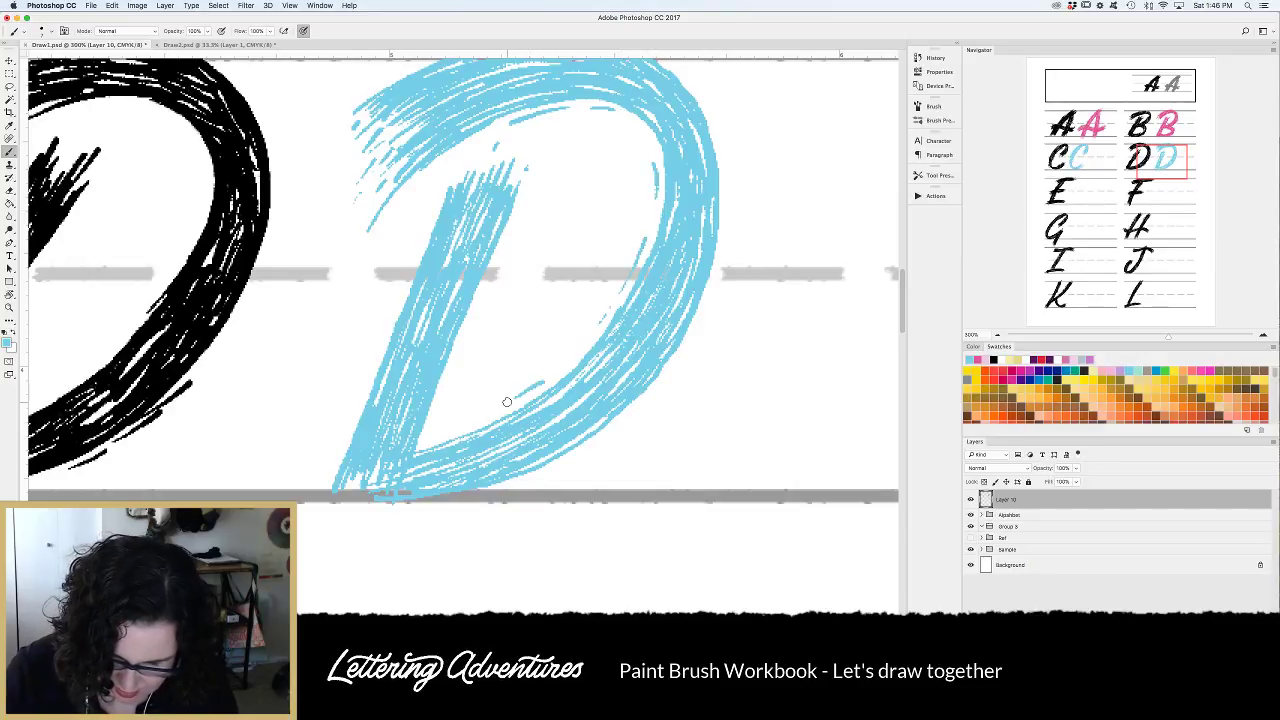
left_click(727, 150)
mouse_move(728, 240)
left_mouse_down()
mouse_move(662, 382)
mouse_move(595, 452)
left_mouse_up()
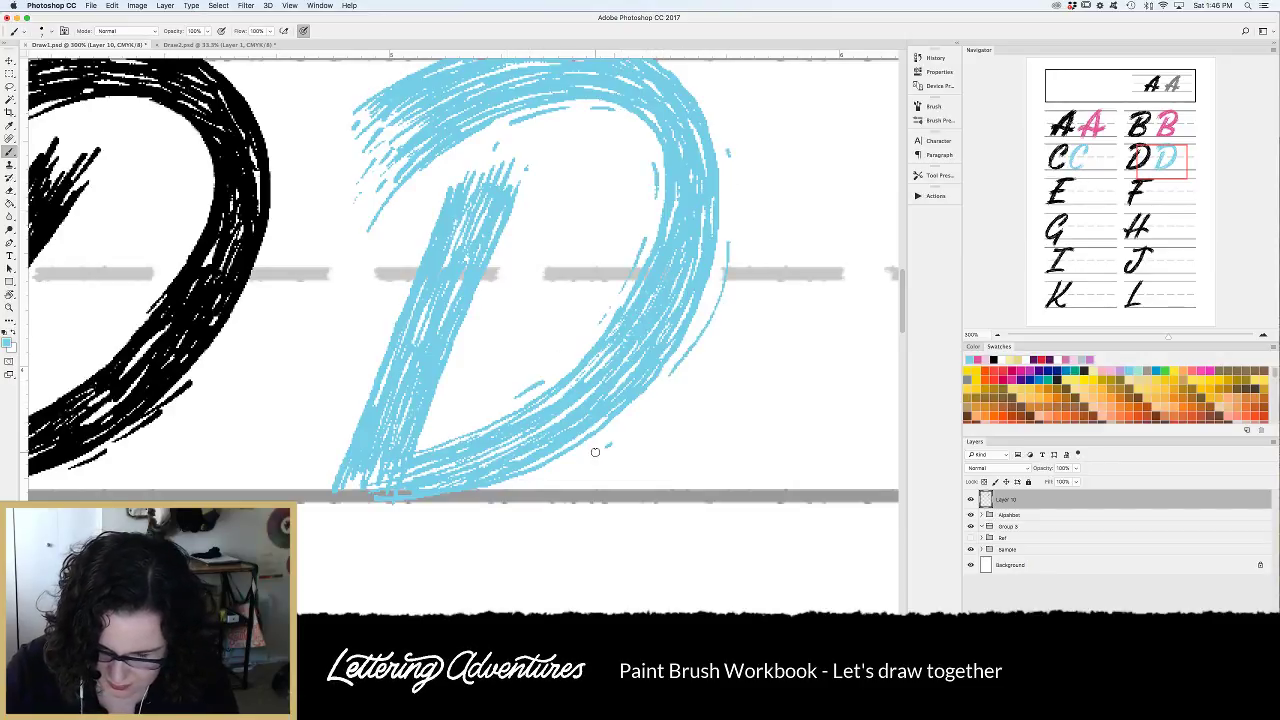
Add short stray bristle marks along both sides of the blue D's stem.
left_click_drag(508, 241, 495, 277)
left_click_drag(403, 283, 380, 354)
left_click(356, 412)
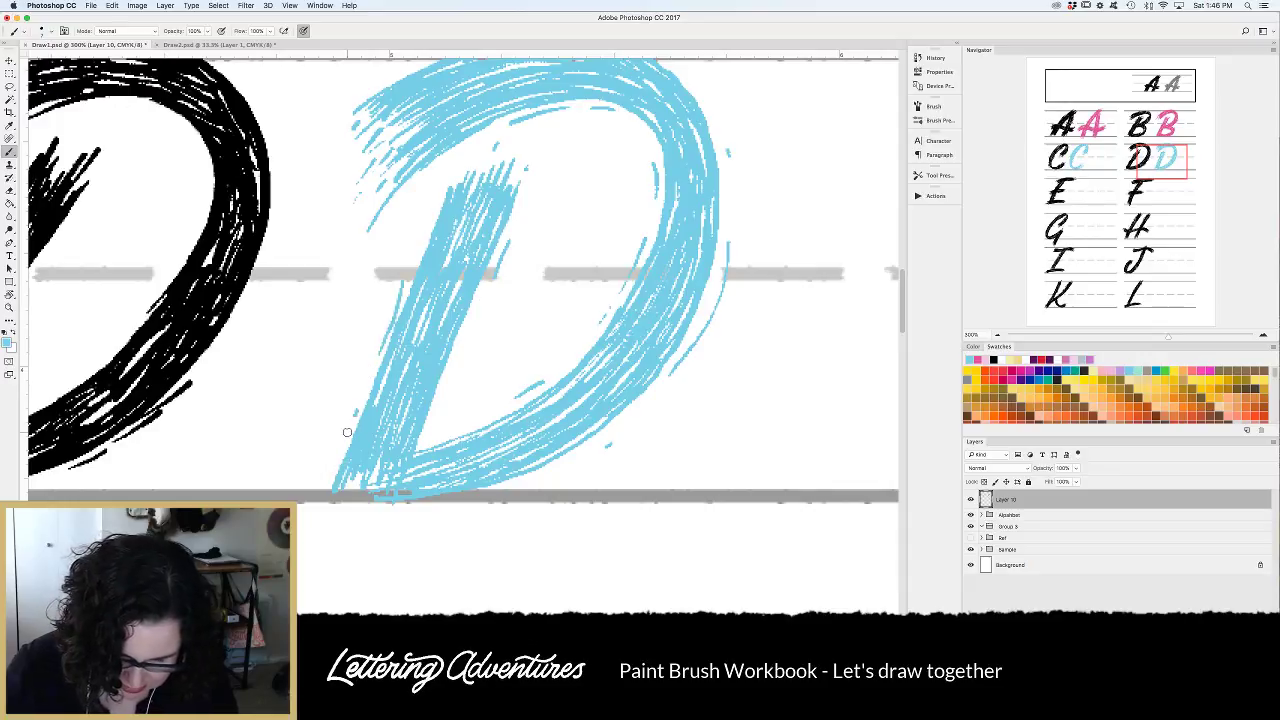
left_click_drag(482, 302, 461, 357)
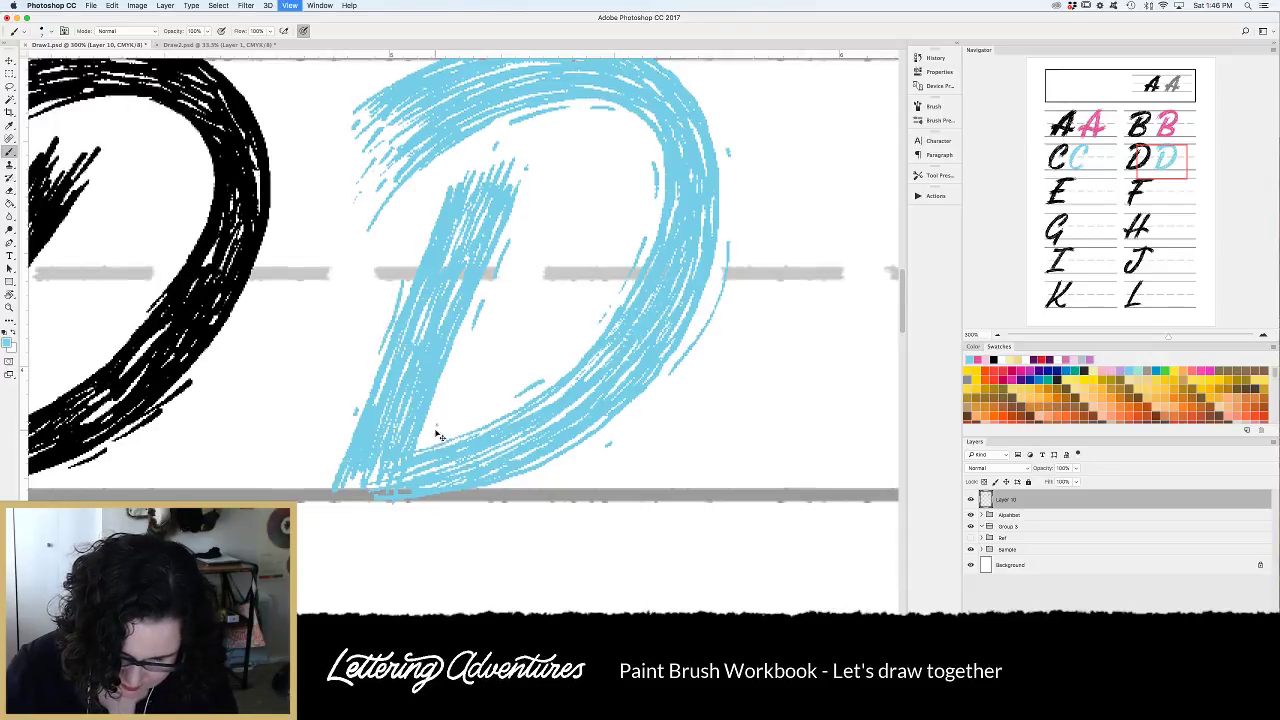
Choose a light orange foreground colour for the practice letter E beside the black sample E.
key("super+minus")
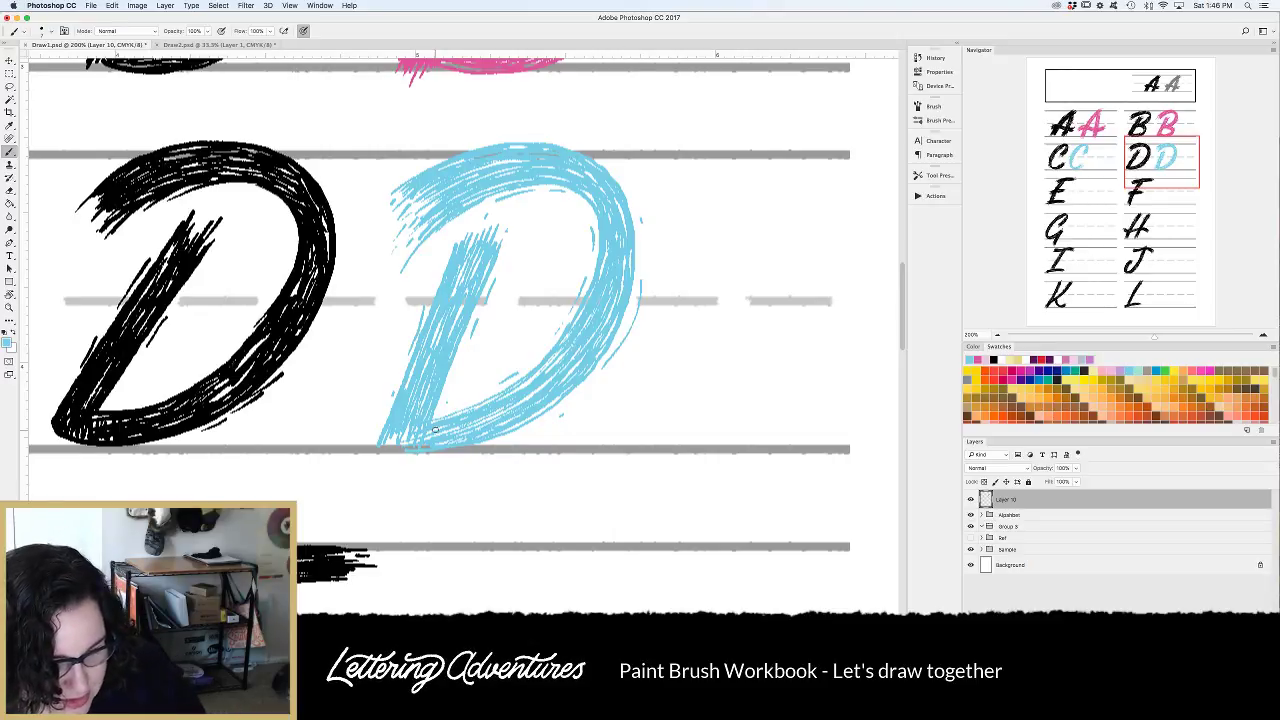
left_click_drag(178, 365, 537, 251)
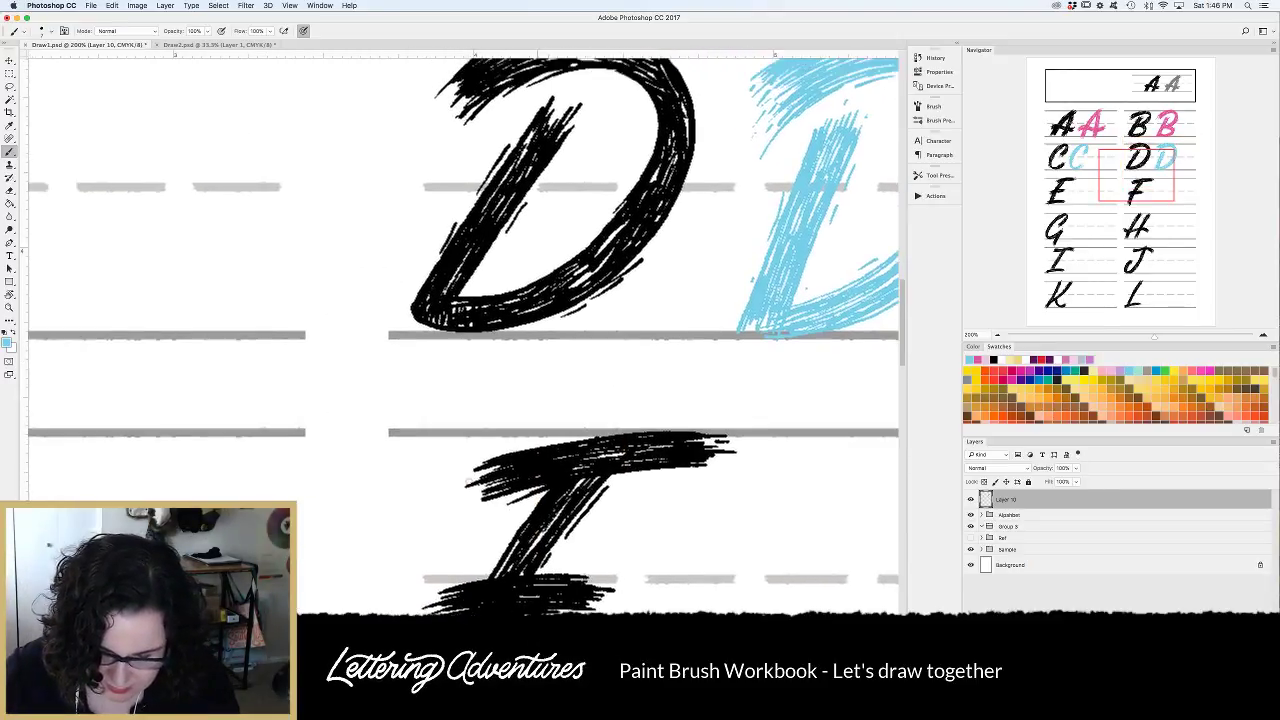
key("super+minus")
key("super+minus")
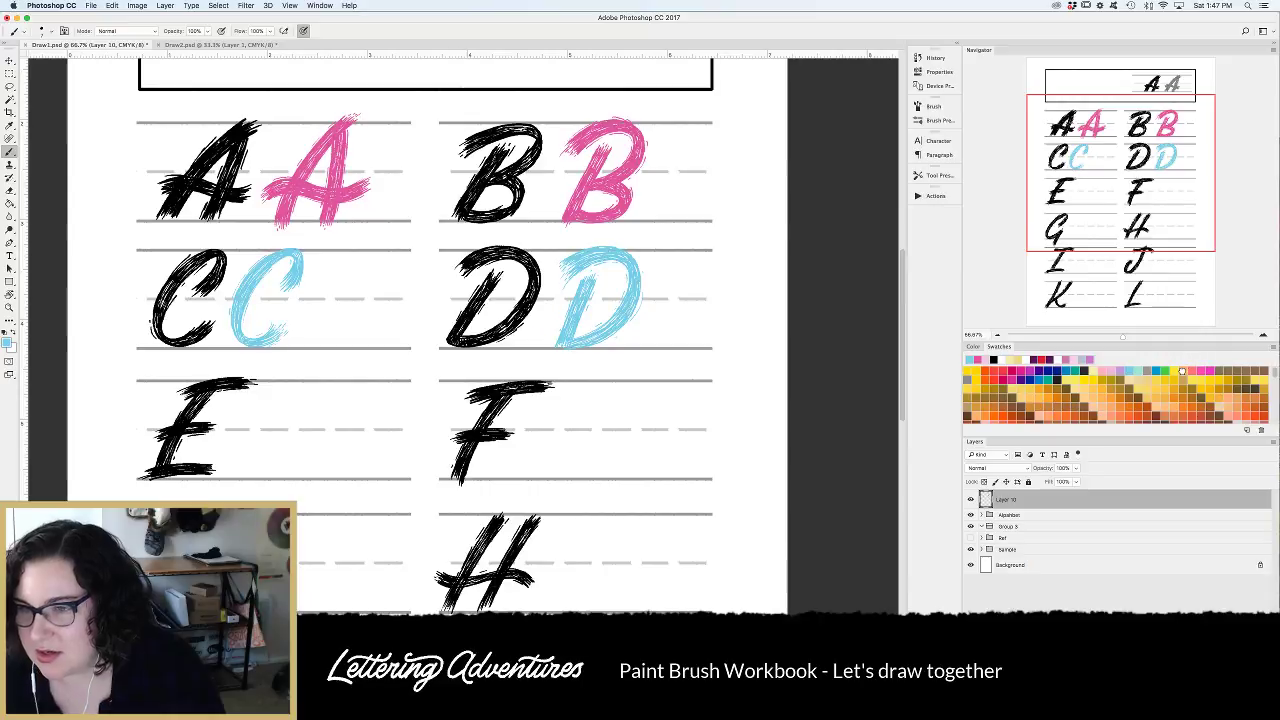
left_click(1185, 369)
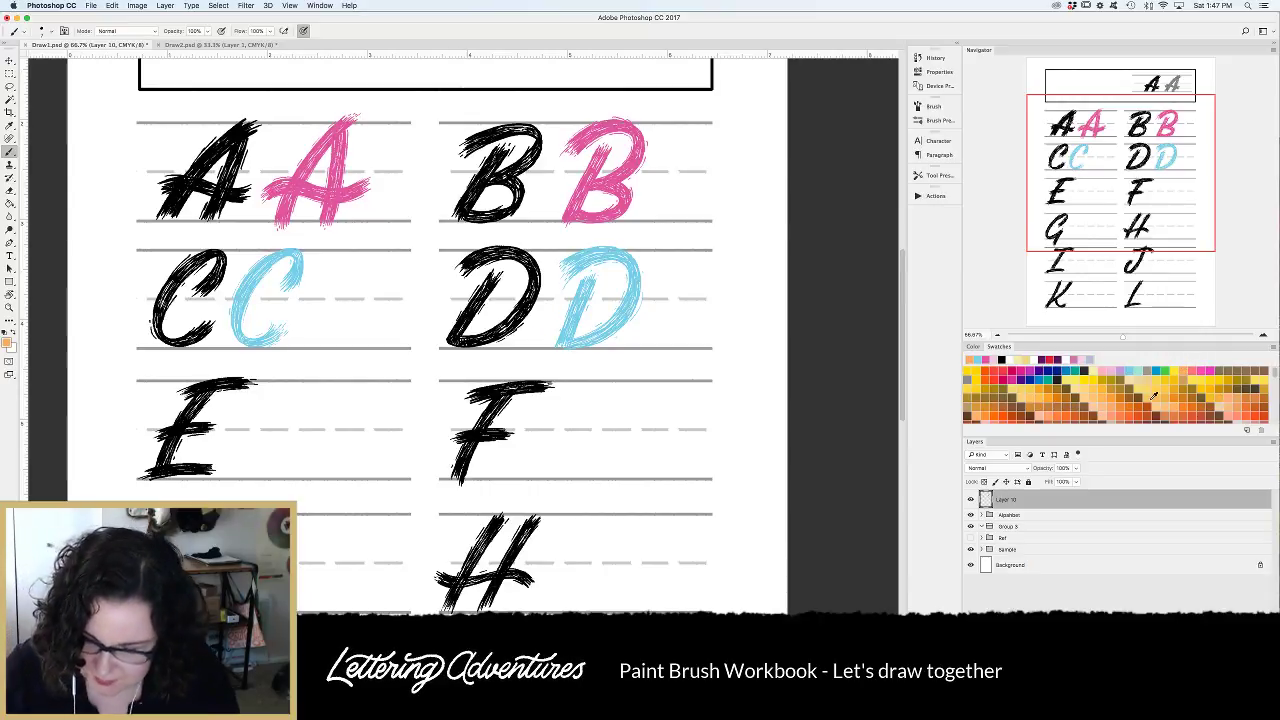
key("super+plus")
key("super+plus")
scroll(399, 444, "left", 5)
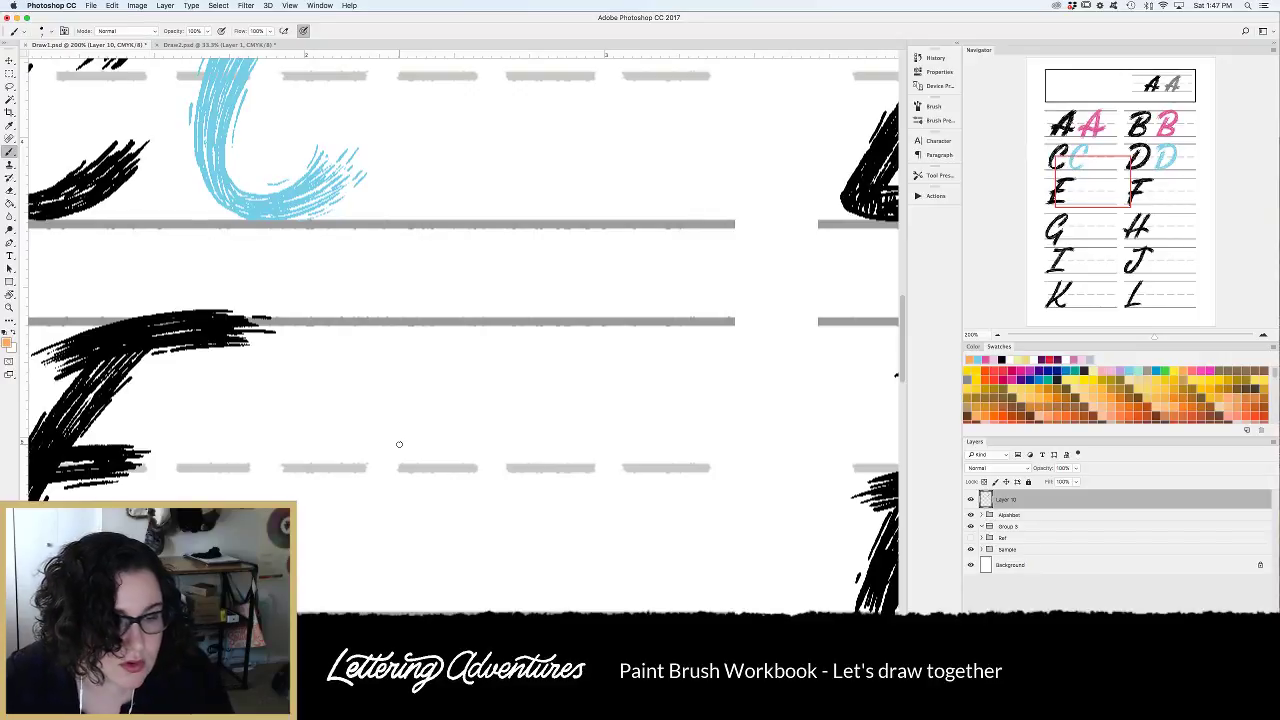
scroll(399, 444, "down", 3)
scroll(420, 445, "left", 4)
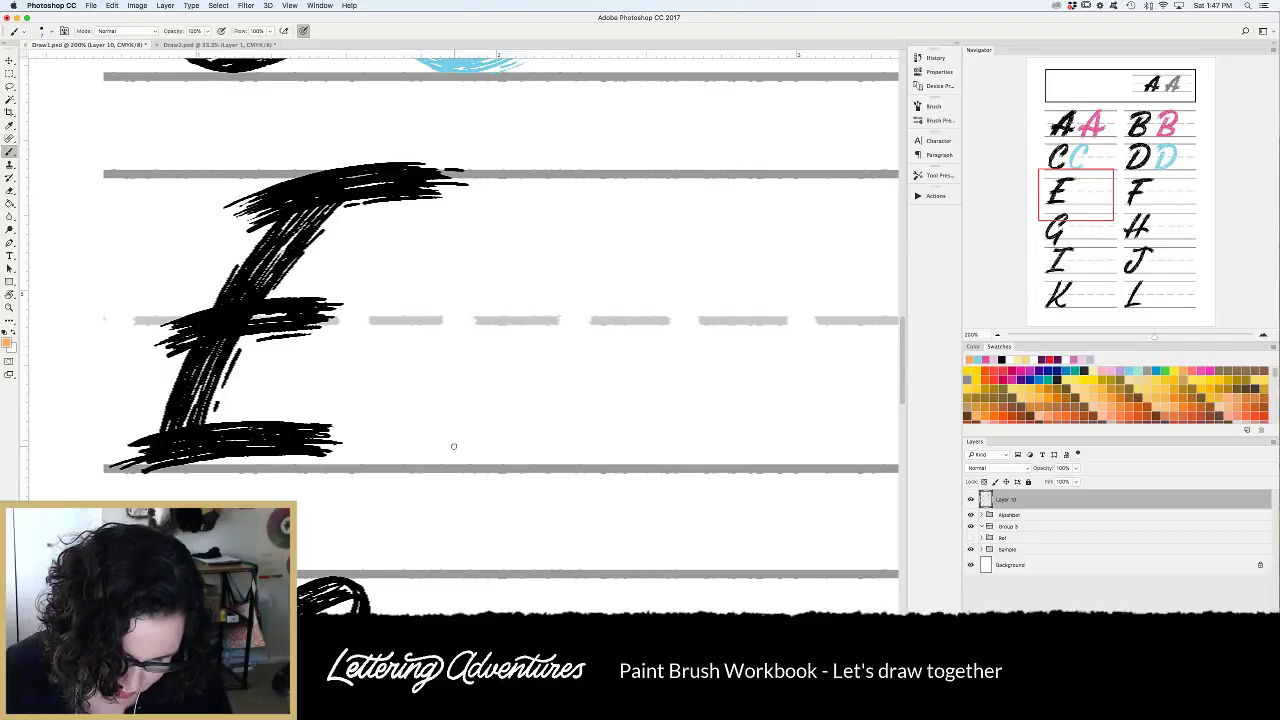
mouse_move(599, 189)
left_mouse_down()
mouse_move(542, 275)
mouse_move(504, 368)
mouse_move(491, 461)
left_mouse_up()
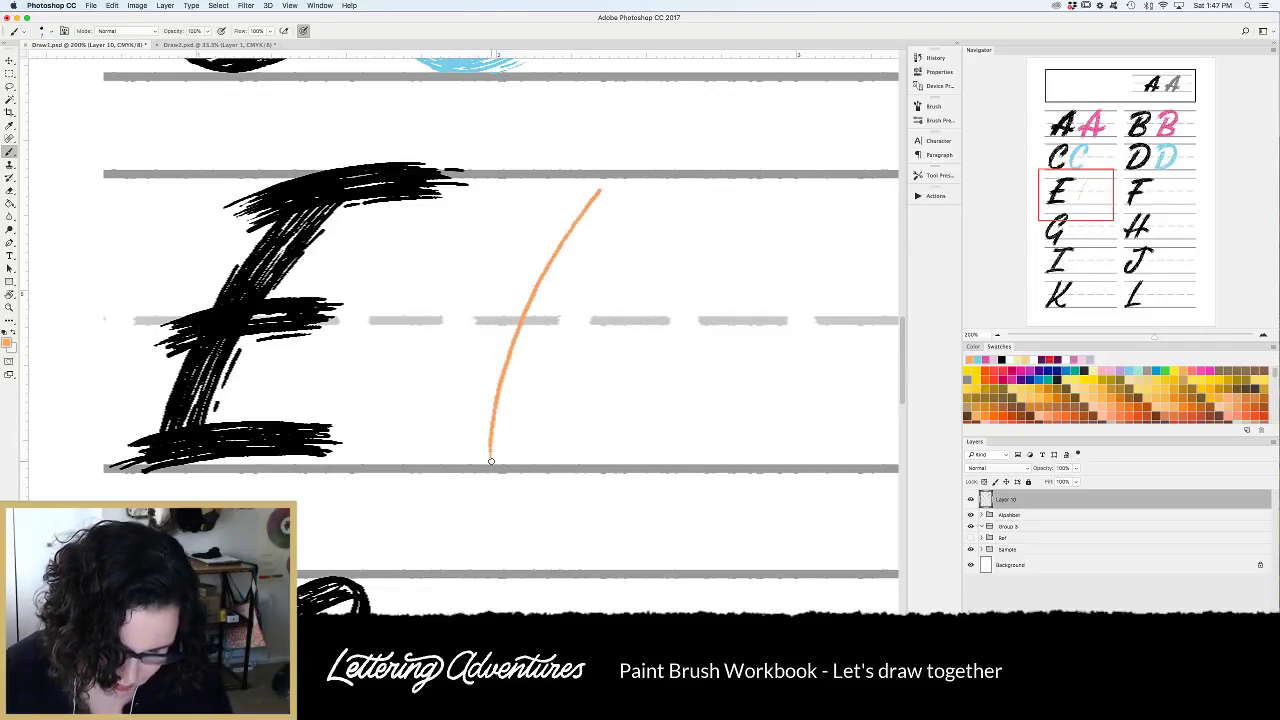
key("super+z")
left_click_drag(584, 174, 502, 456)
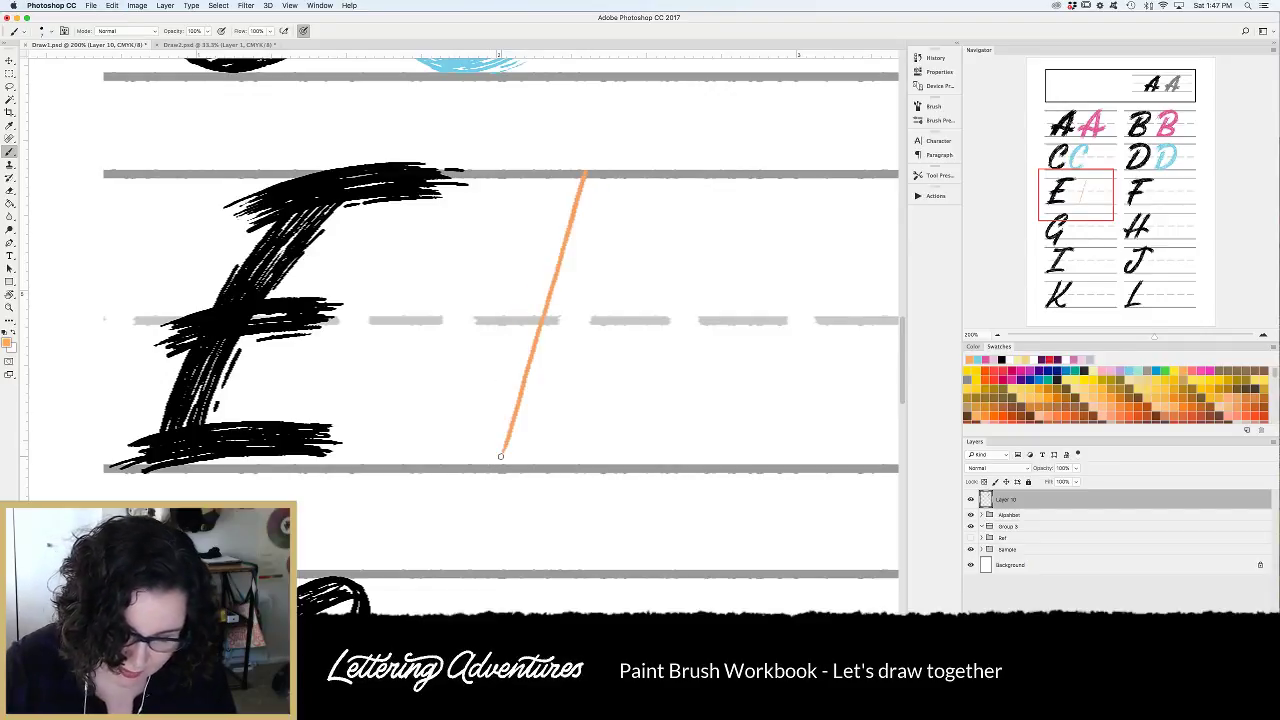
left_click_drag(510, 197, 708, 196)
left_click_drag(486, 324, 662, 312)
left_click_drag(438, 455, 582, 448)
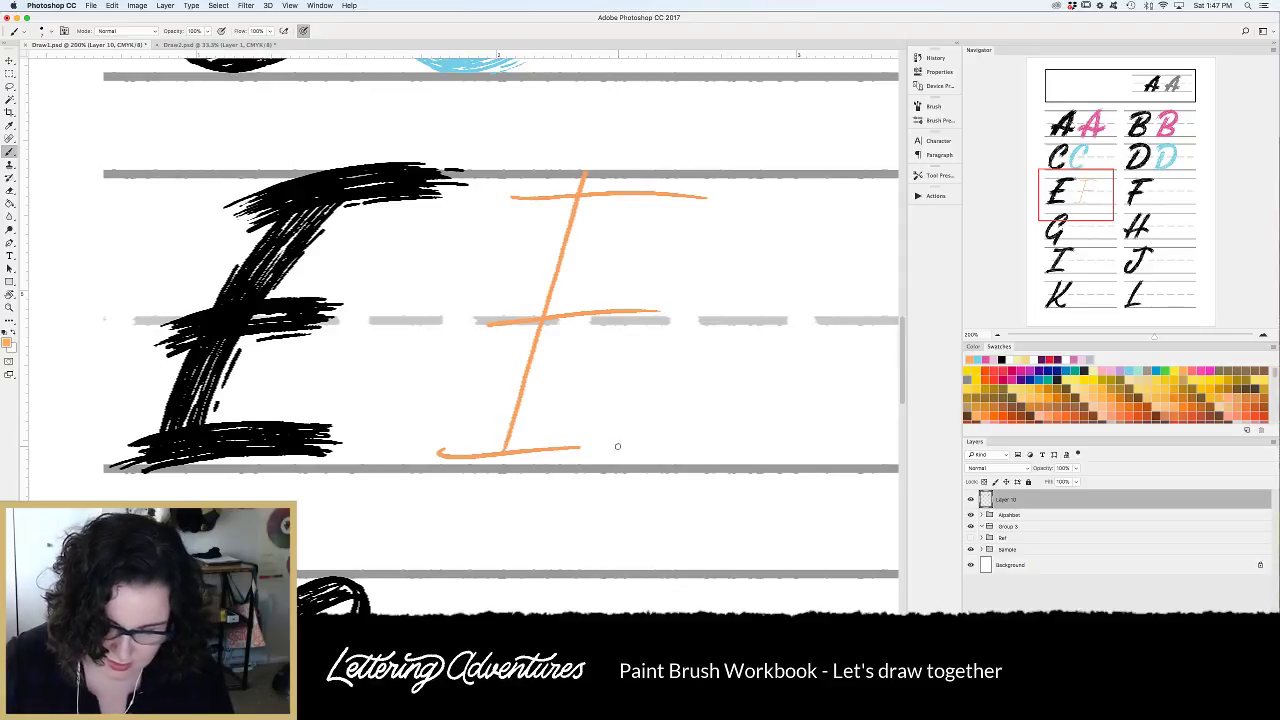
key("super+alt+z")
key("super+alt+z")
key("super+alt+z")
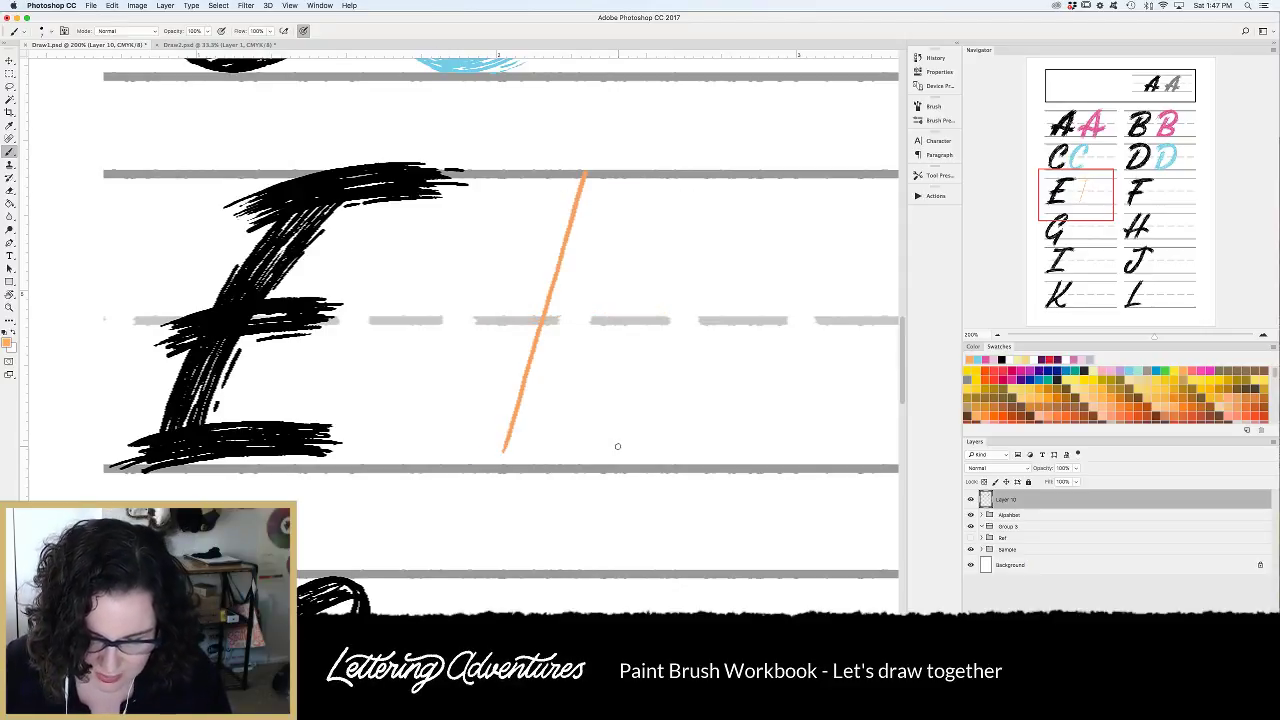
key("super+alt+z")
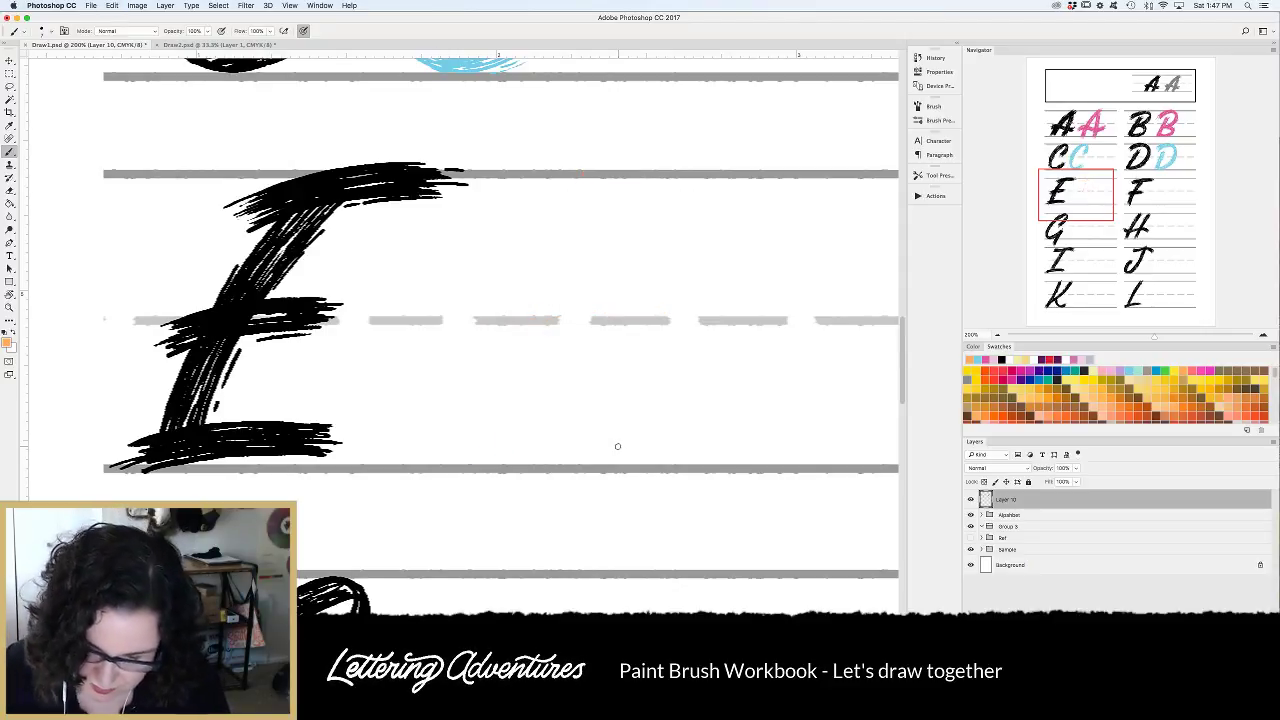
Paint a thin, slanted, slightly curved orange line from the top guideline to the baseline as the E's left stem edge.
mouse_move(594, 185)
left_mouse_down()
mouse_move(534, 273)
mouse_move(478, 413)
mouse_move(475, 460)
left_mouse_up()
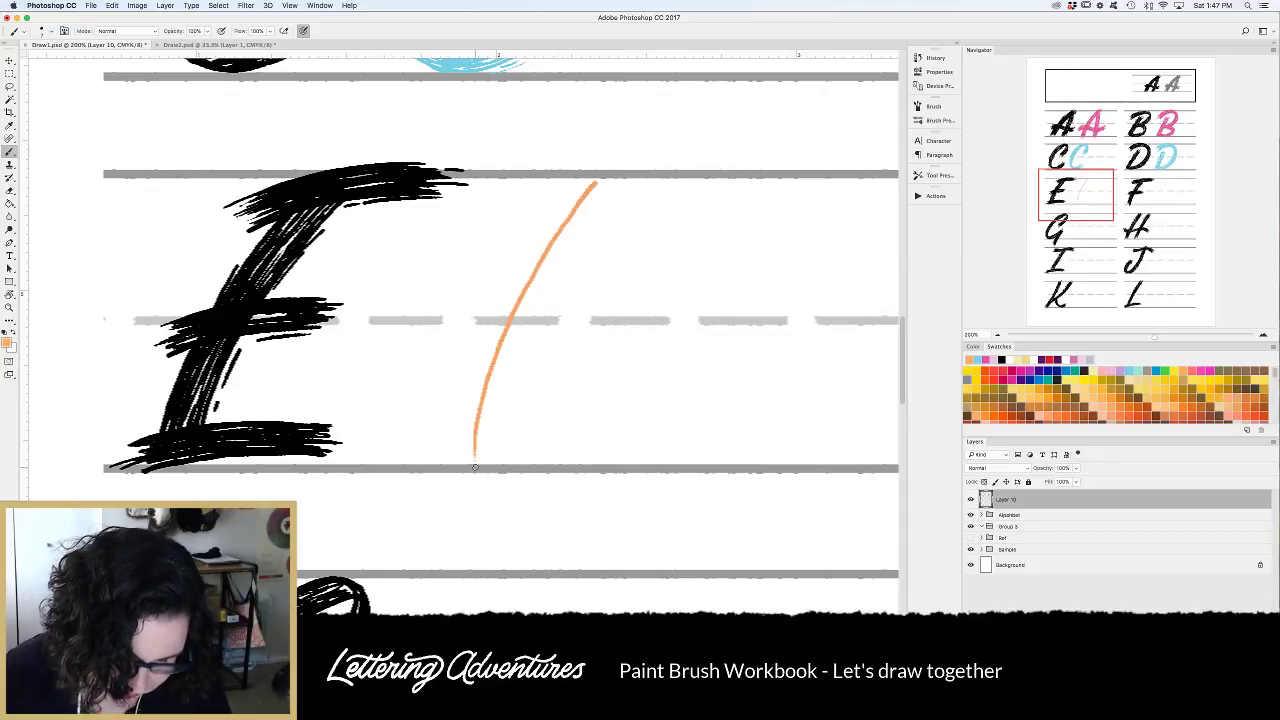
left_click_drag(513, 214, 709, 183)
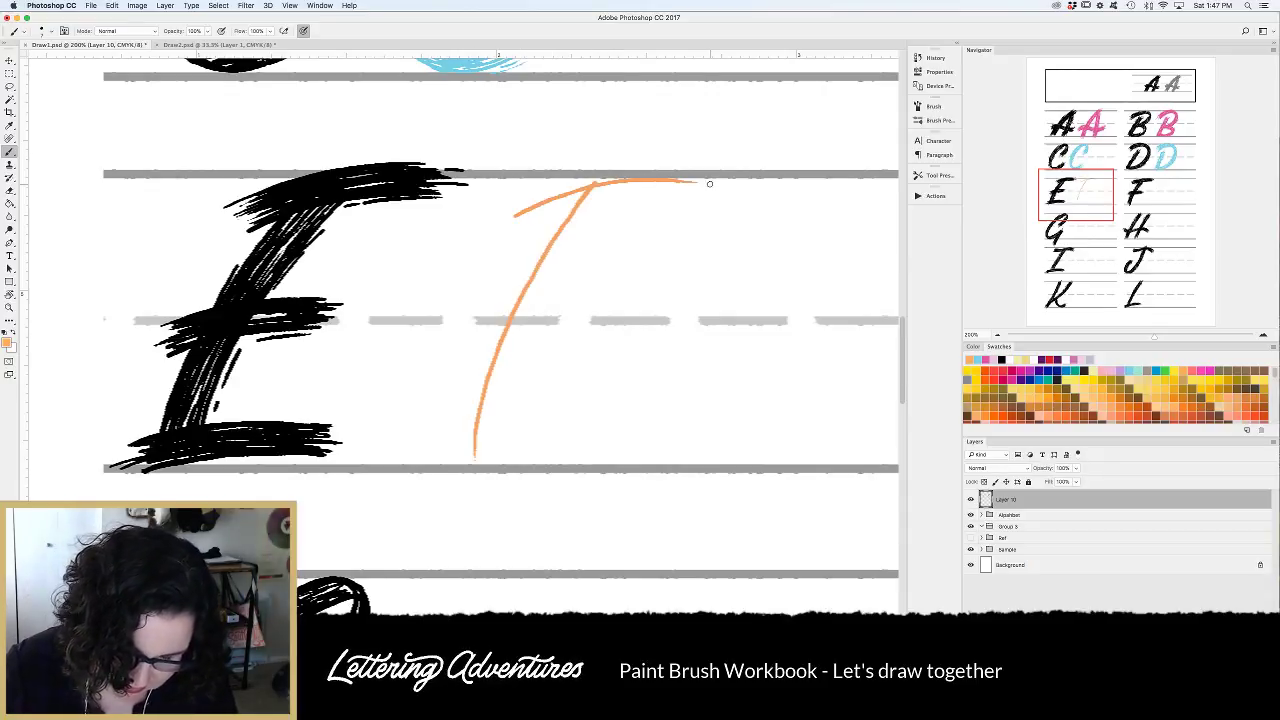
left_click_drag(465, 347, 624, 318)
mouse_move(404, 476)
left_mouse_down()
mouse_move(632, 456)
mouse_move(682, 466)
left_mouse_up()
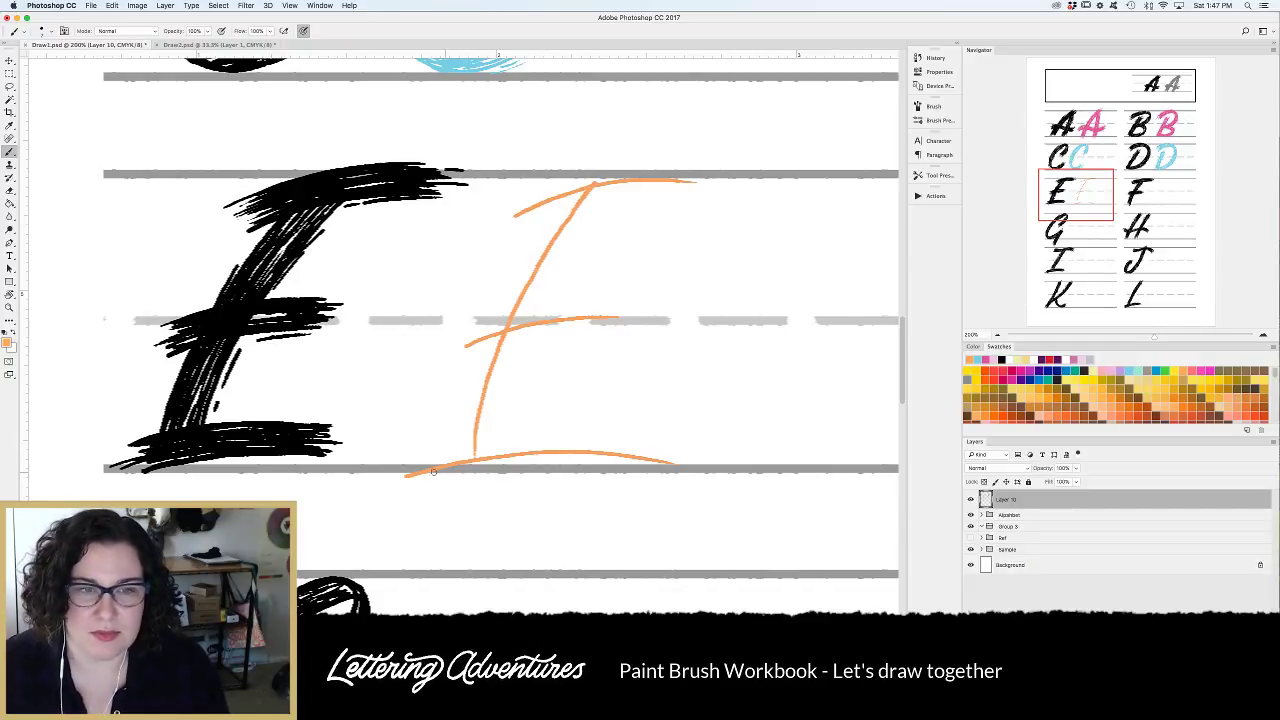
key("e")
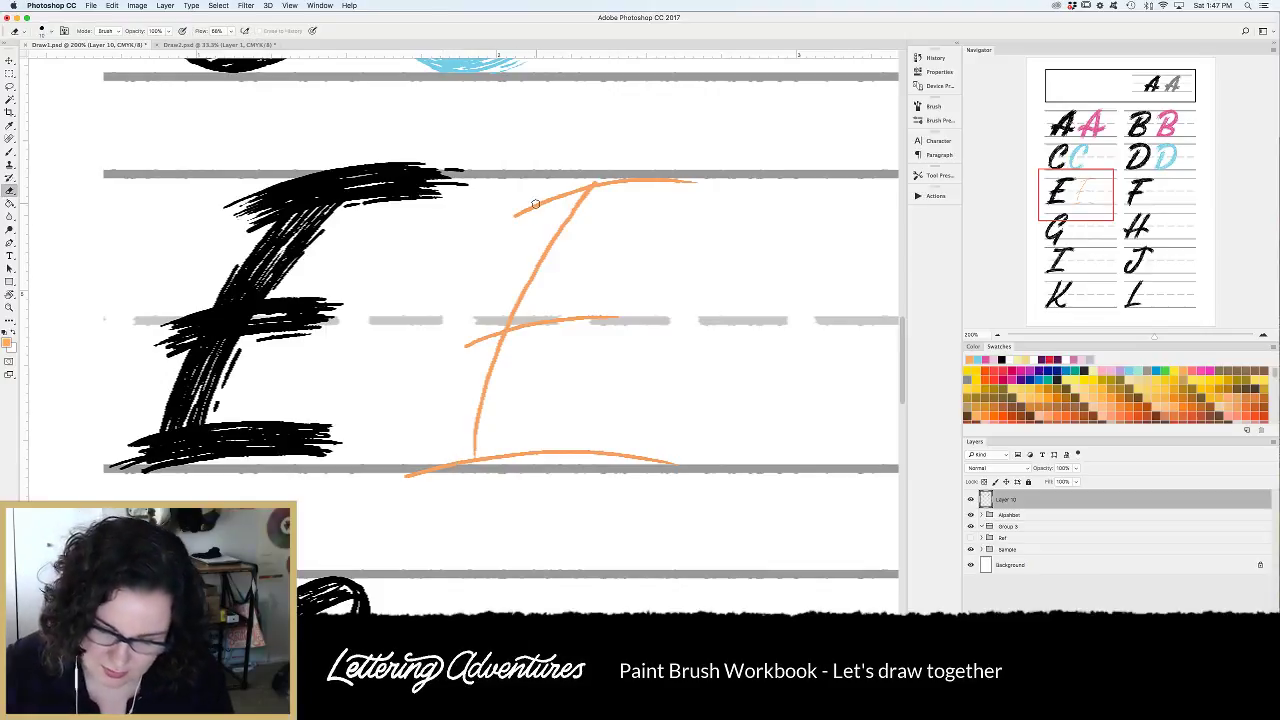
left_click_drag(405, 477, 420, 473)
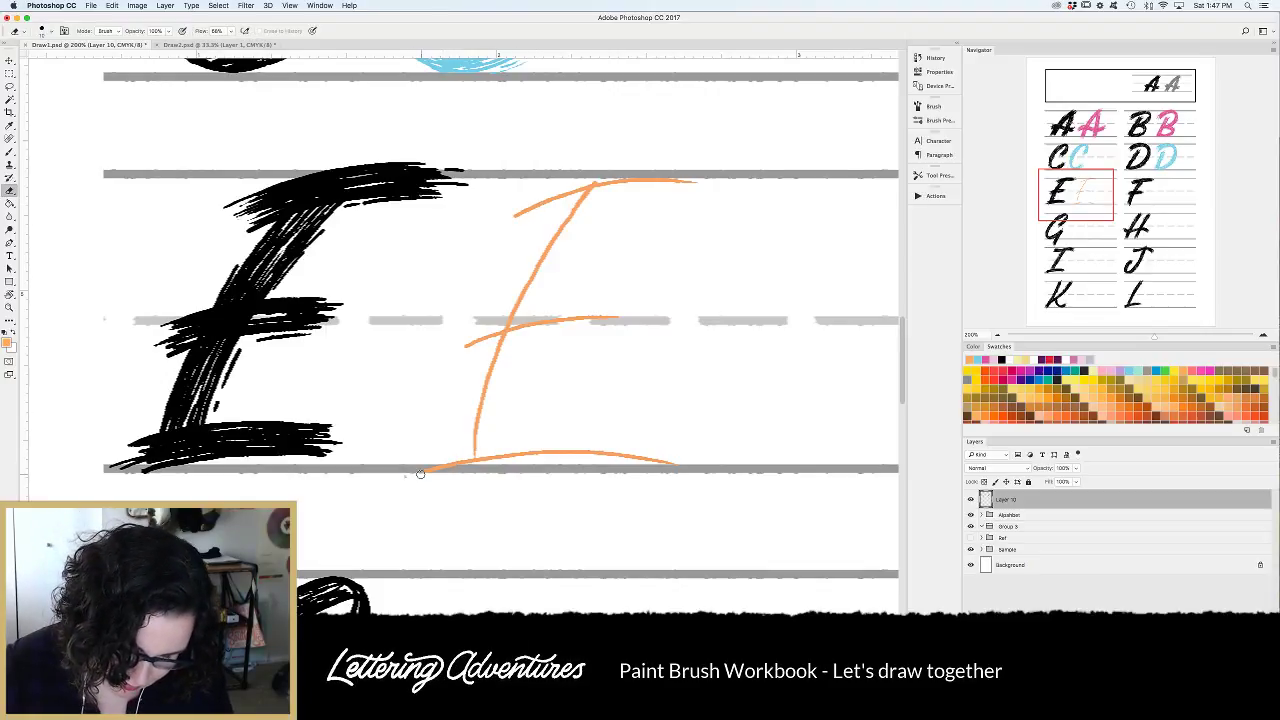
key("super+alt+z")
key("super+alt+z")
key("super+alt+z")
key("super+alt+z")
key("super+alt+z")
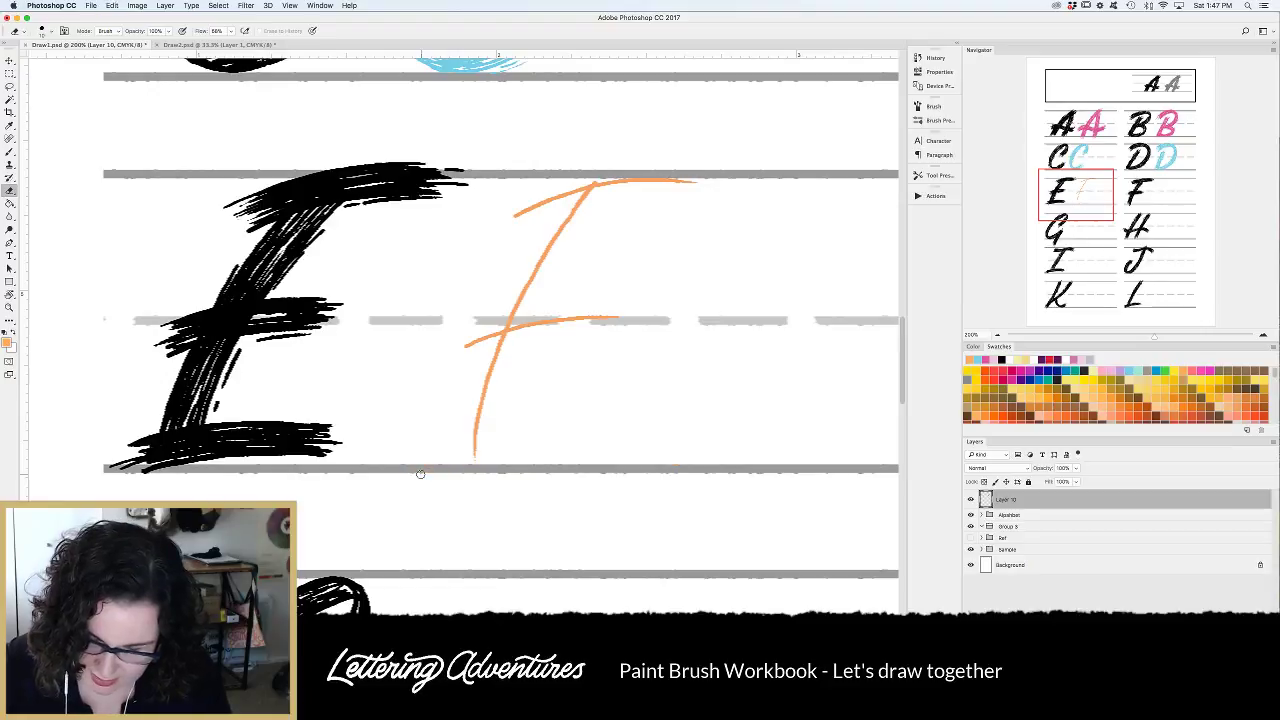
key("shift+super+z")
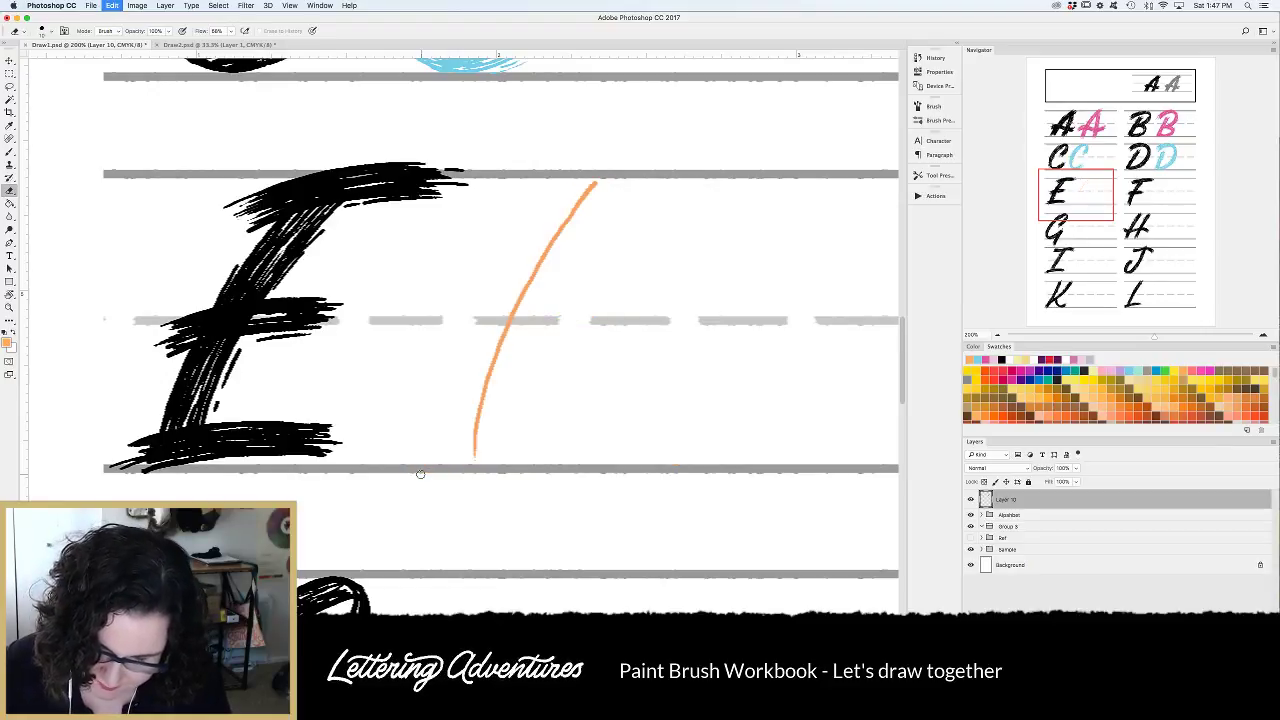
key("super+alt+z")
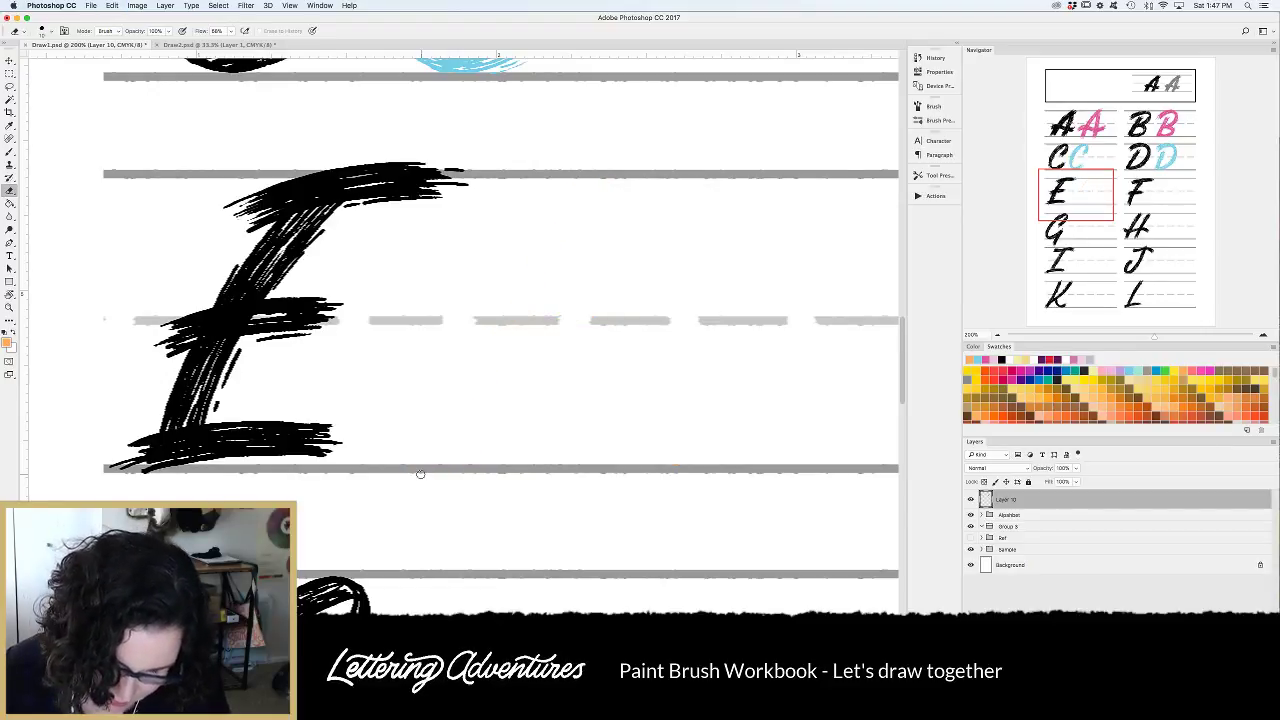
key("shift+super+z")
Paint the E's right stem edge parallel to the first line and add a short bristle line along the upper left edge.
key("b")
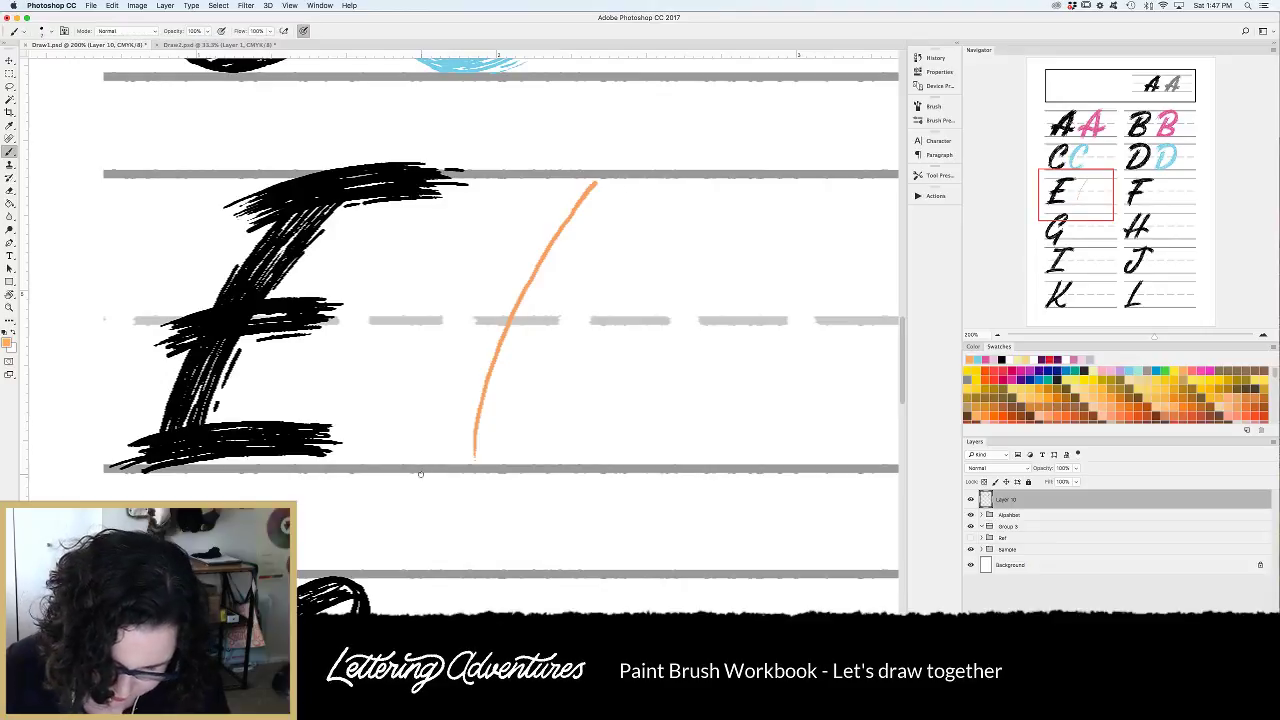
mouse_move(630, 187)
left_mouse_down()
mouse_move(545, 320)
mouse_move(512, 458)
left_mouse_up()
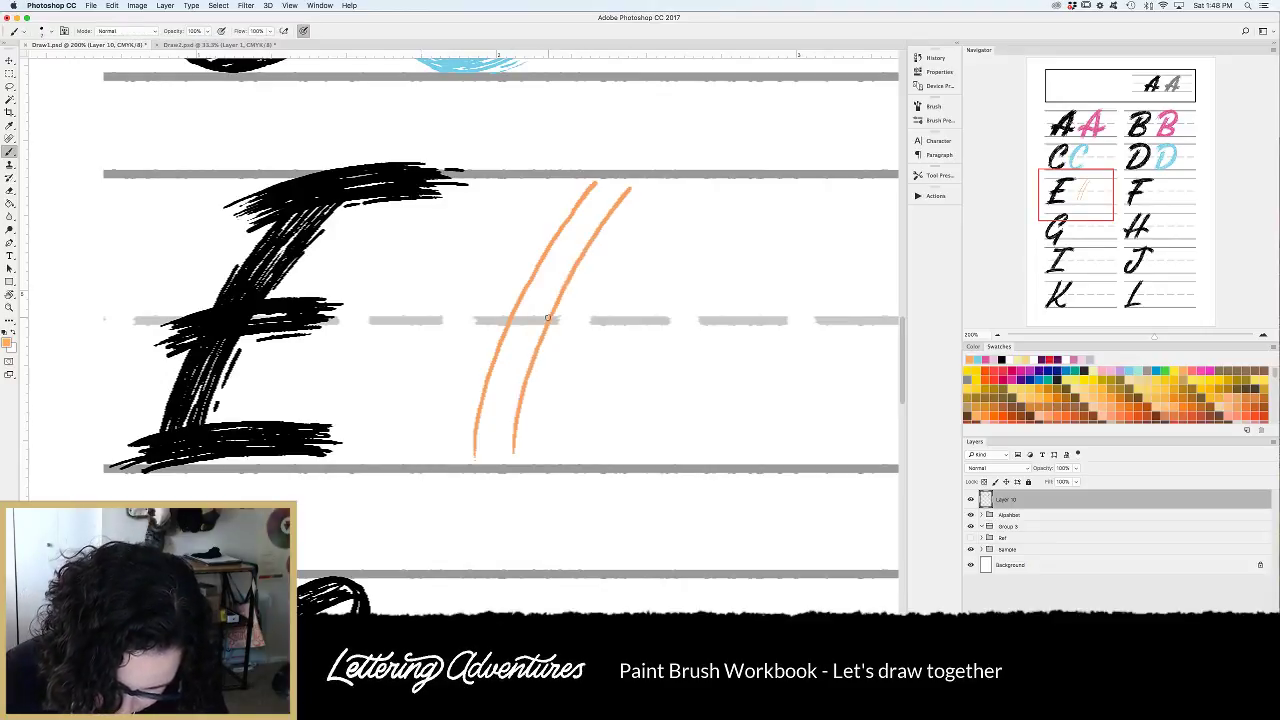
left_click_drag(592, 181, 509, 319)
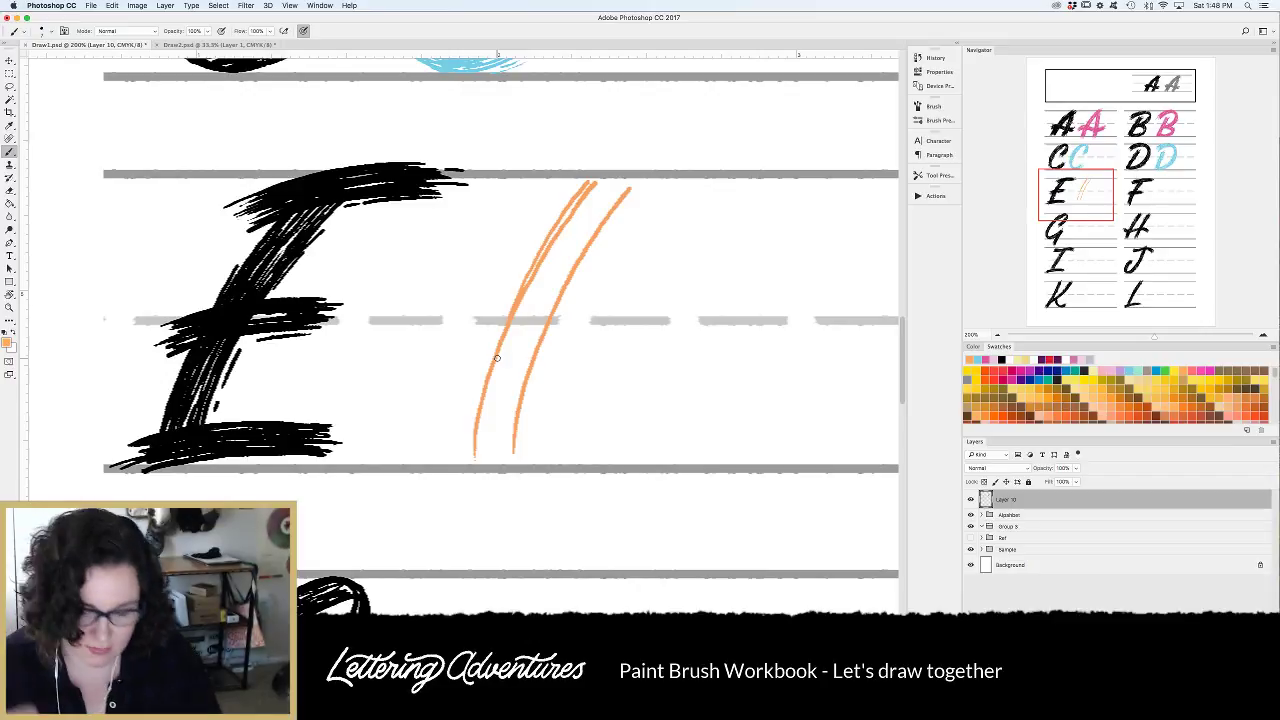
Outline the E's top stroke with two curved orange lines across the stem, redrawing the lower one until it follows the upper curve.
mouse_move(519, 213)
left_mouse_down()
mouse_move(604, 188)
mouse_move(709, 190)
left_mouse_up()
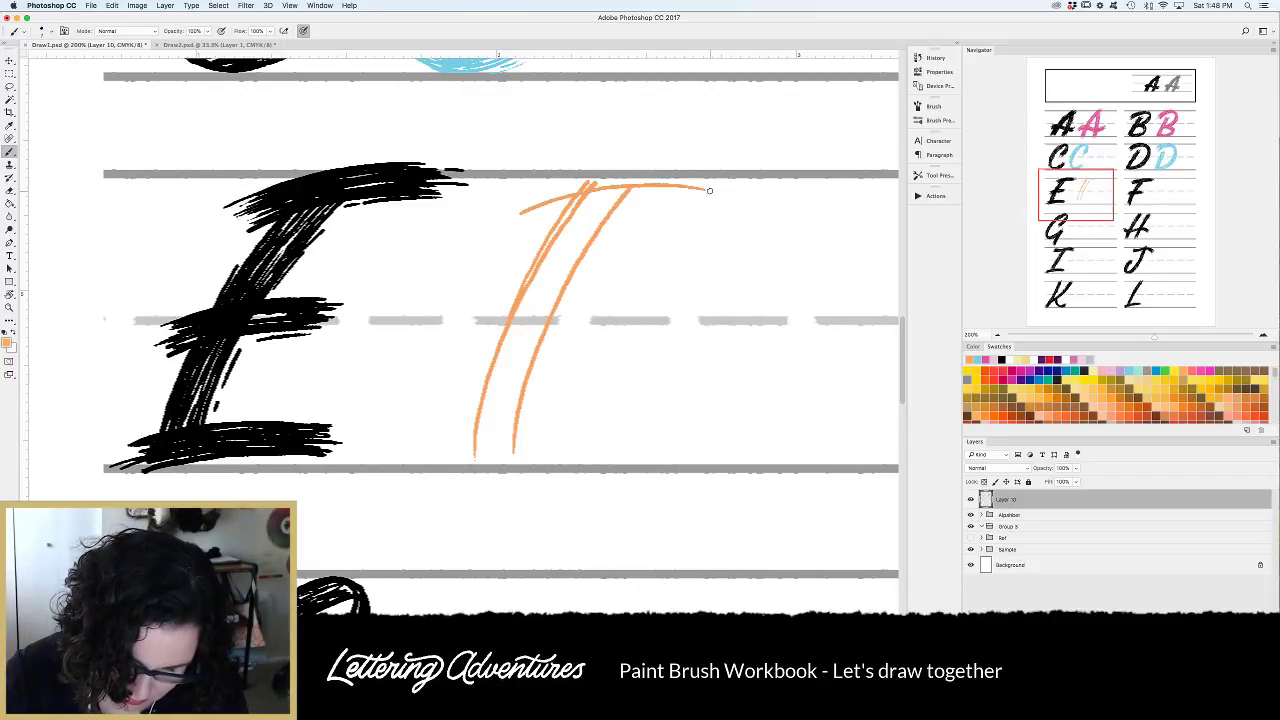
left_click_drag(512, 250, 686, 237)
key("cmd+z")
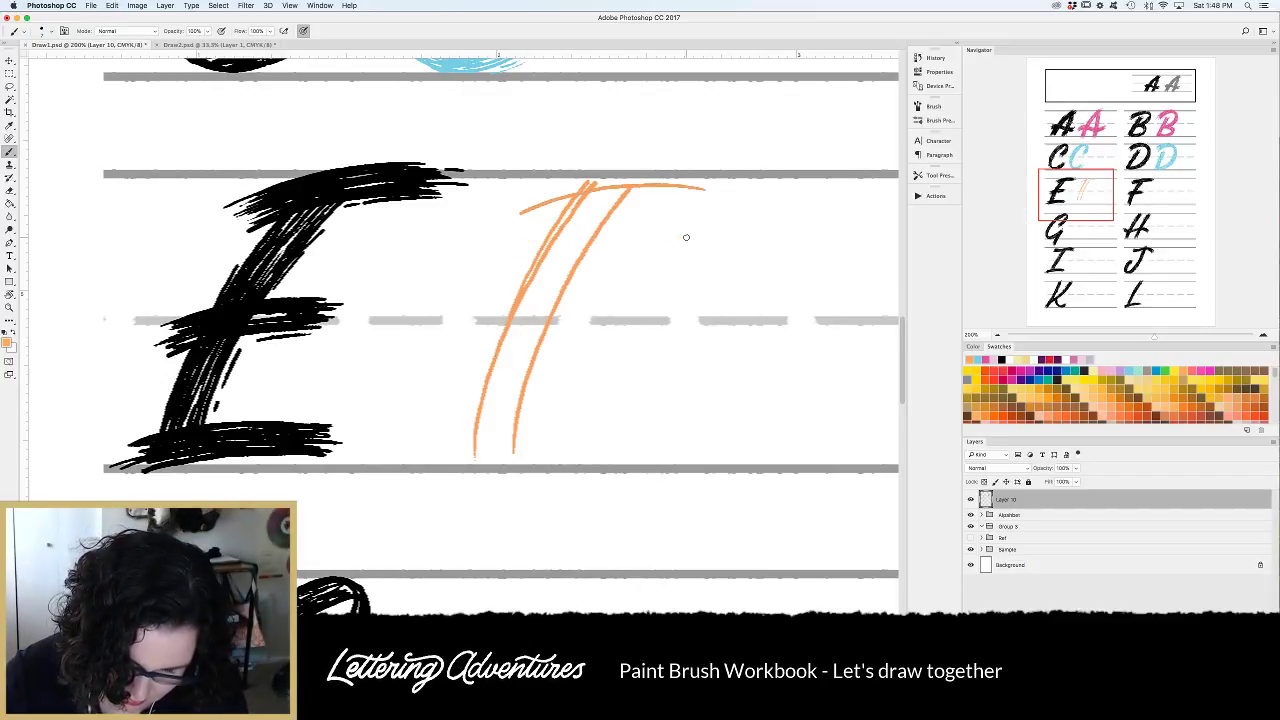
left_click_drag(520, 243, 686, 229)
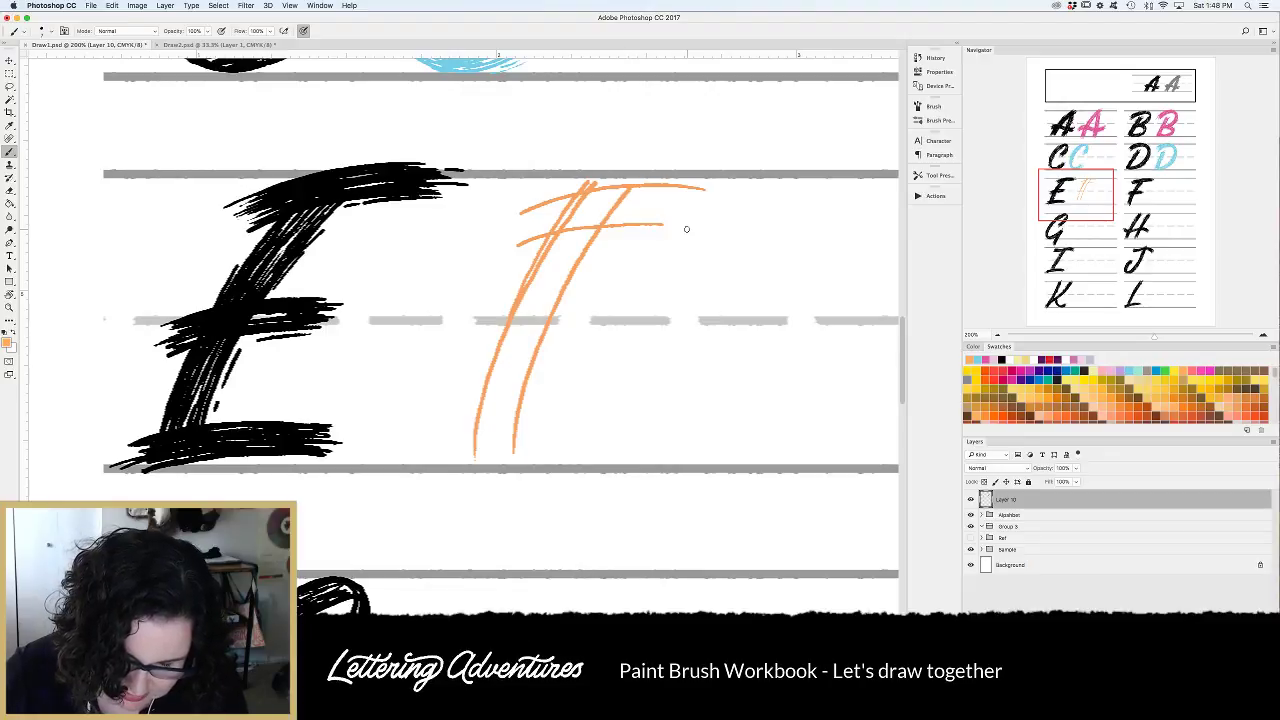
key("super+z")
mouse_move(513, 247)
left_mouse_down()
mouse_move(604, 218)
mouse_move(691, 220)
left_mouse_up()
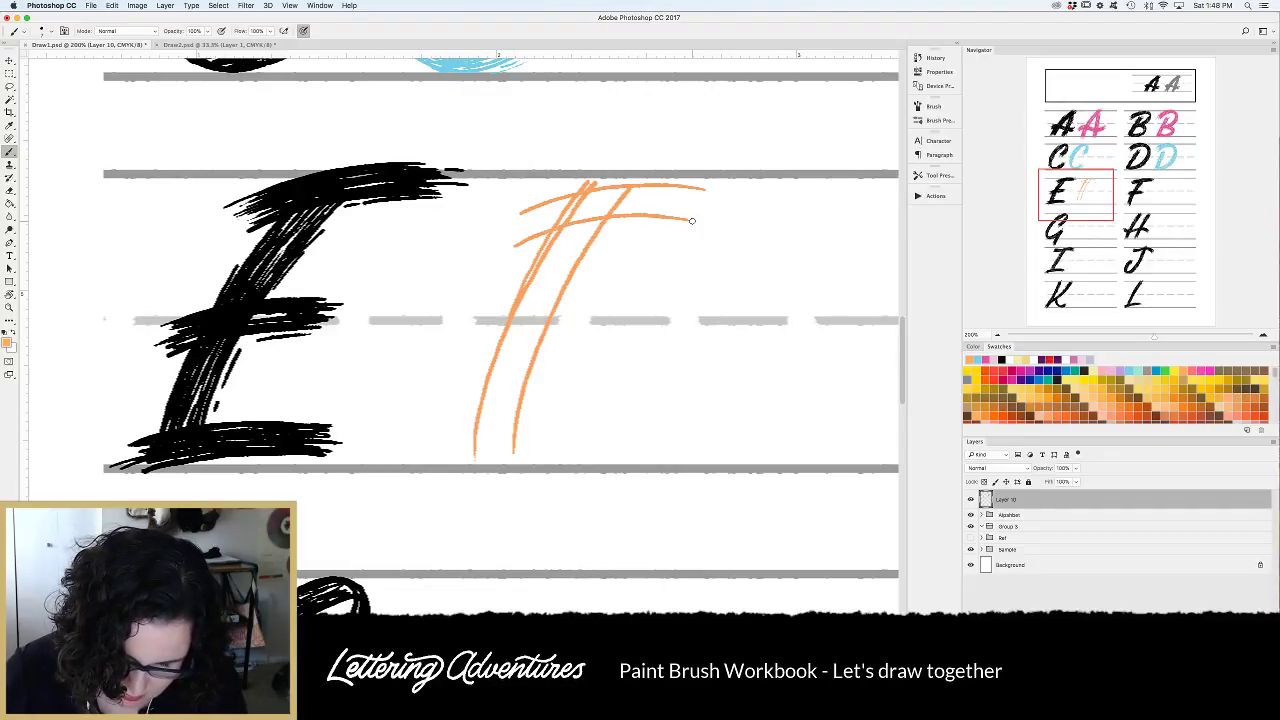
Outline the E's bottom and middle strokes with pairs of curved orange lines crossing the stem.
left_click_drag(433, 467, 657, 463)
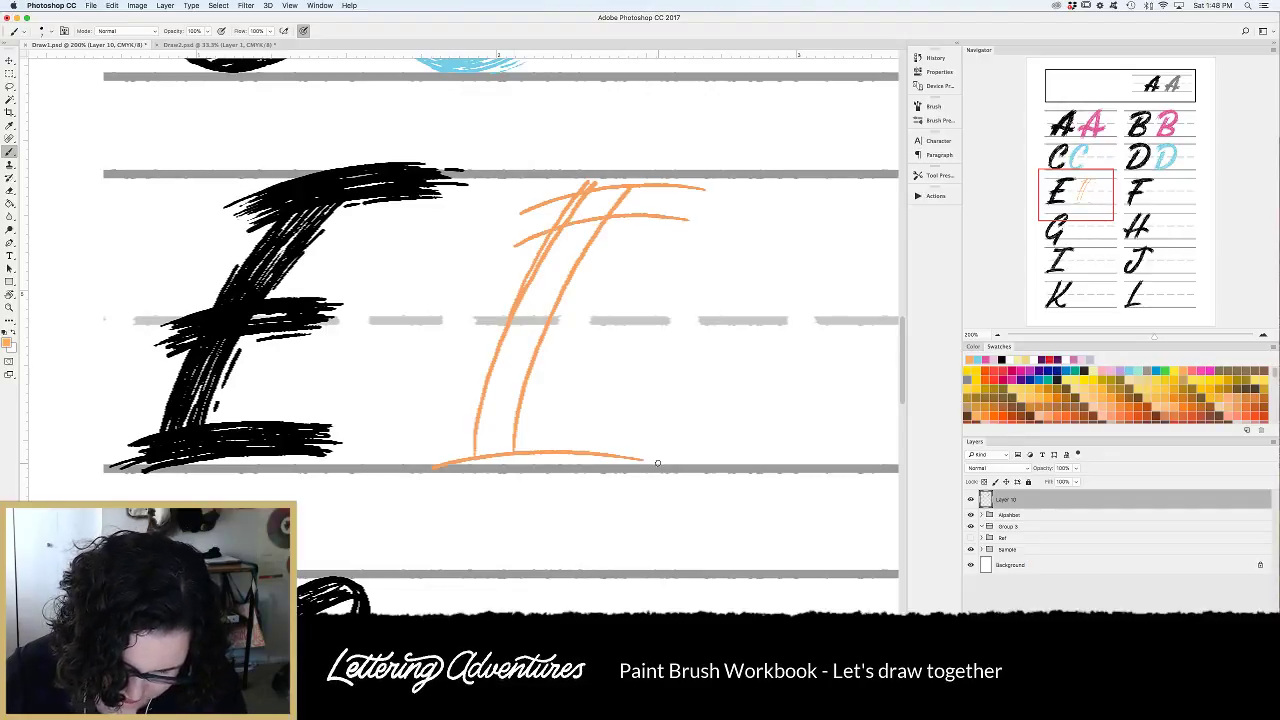
left_click_drag(440, 433, 636, 425)
left_click_drag(472, 362, 612, 333)
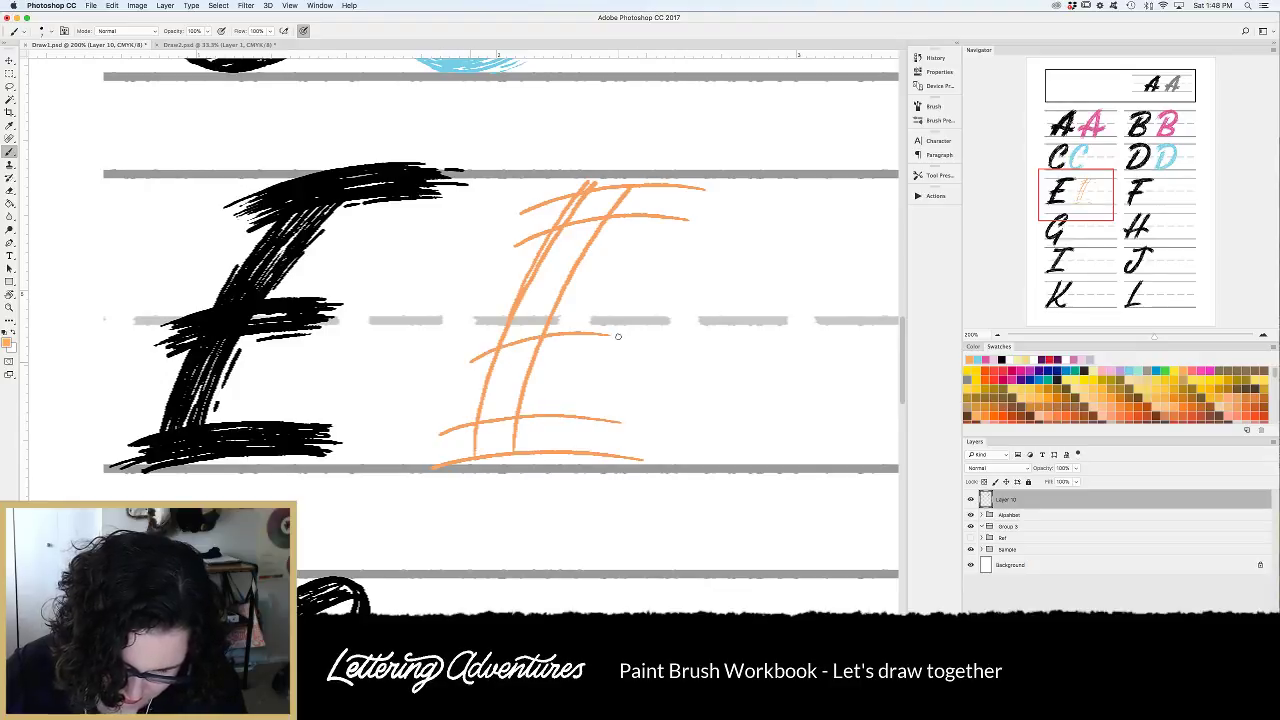
left_click_drag(470, 326, 631, 311)
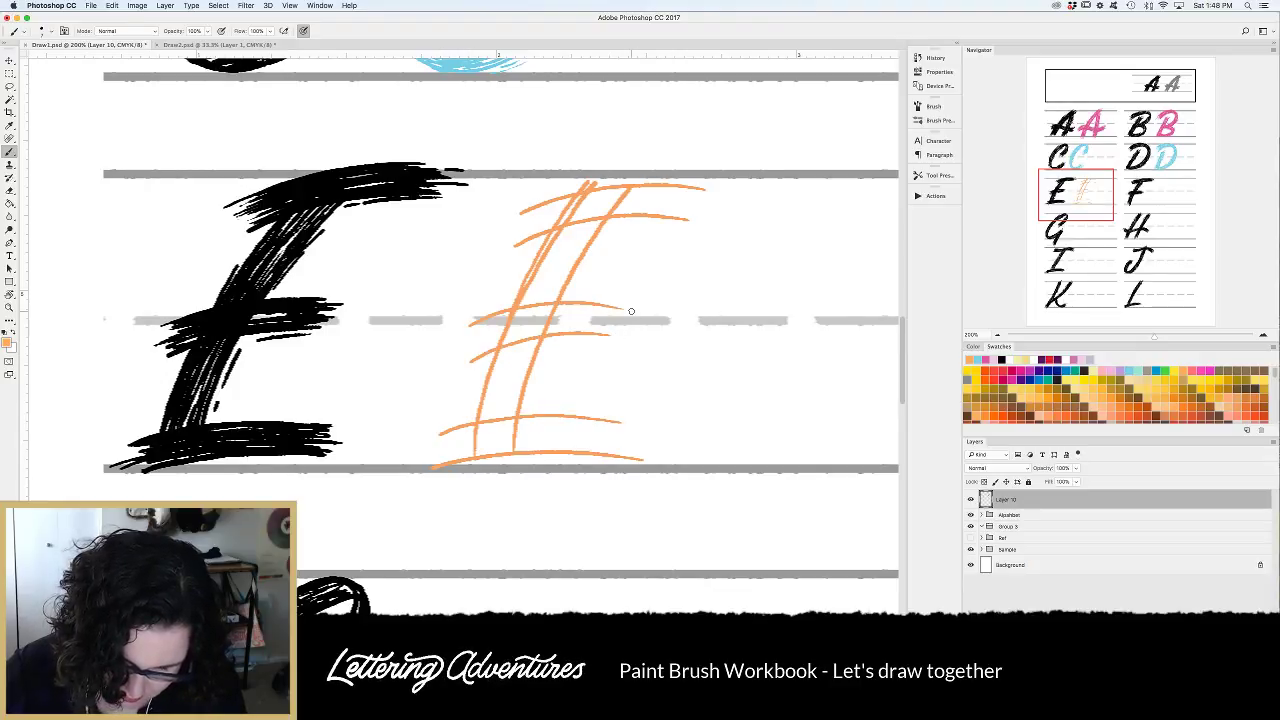
Fill the orange E's stem and three horizontal strokes with thin bristle strokes following each stroke's direction.
mouse_move(560, 240)
left_mouse_down()
mouse_move(604, 204)
mouse_move(548, 295)
mouse_move(500, 336)
mouse_move(509, 380)
mouse_move(530, 345)
mouse_move(494, 404)
mouse_move(501, 369)
mouse_move(481, 452)
mouse_move(515, 406)
mouse_move(549, 283)
mouse_move(601, 201)
mouse_move(580, 234)
mouse_move(576, 207)
mouse_move(559, 206)
mouse_move(514, 234)
mouse_move(675, 188)
mouse_move(636, 211)
mouse_move(687, 220)
mouse_move(659, 209)
mouse_move(690, 195)
left_mouse_up()
mouse_move(543, 310)
left_mouse_down()
mouse_move(485, 324)
mouse_move(523, 322)
mouse_move(479, 353)
mouse_move(553, 329)
mouse_move(539, 312)
mouse_move(551, 308)
mouse_move(585, 324)
left_mouse_up()
mouse_move(500, 425)
left_mouse_down()
mouse_move(458, 436)
mouse_move(491, 440)
mouse_move(435, 464)
mouse_move(568, 421)
mouse_move(622, 430)
mouse_move(578, 440)
mouse_move(635, 454)
mouse_move(587, 431)
mouse_move(516, 452)
left_mouse_up()
left_click_drag(594, 314, 532, 320)
mouse_move(594, 200)
left_mouse_down()
mouse_move(570, 250)
mouse_move(648, 196)
mouse_move(540, 216)
mouse_move(566, 202)
mouse_move(500, 412)
mouse_move(568, 418)
left_mouse_up()
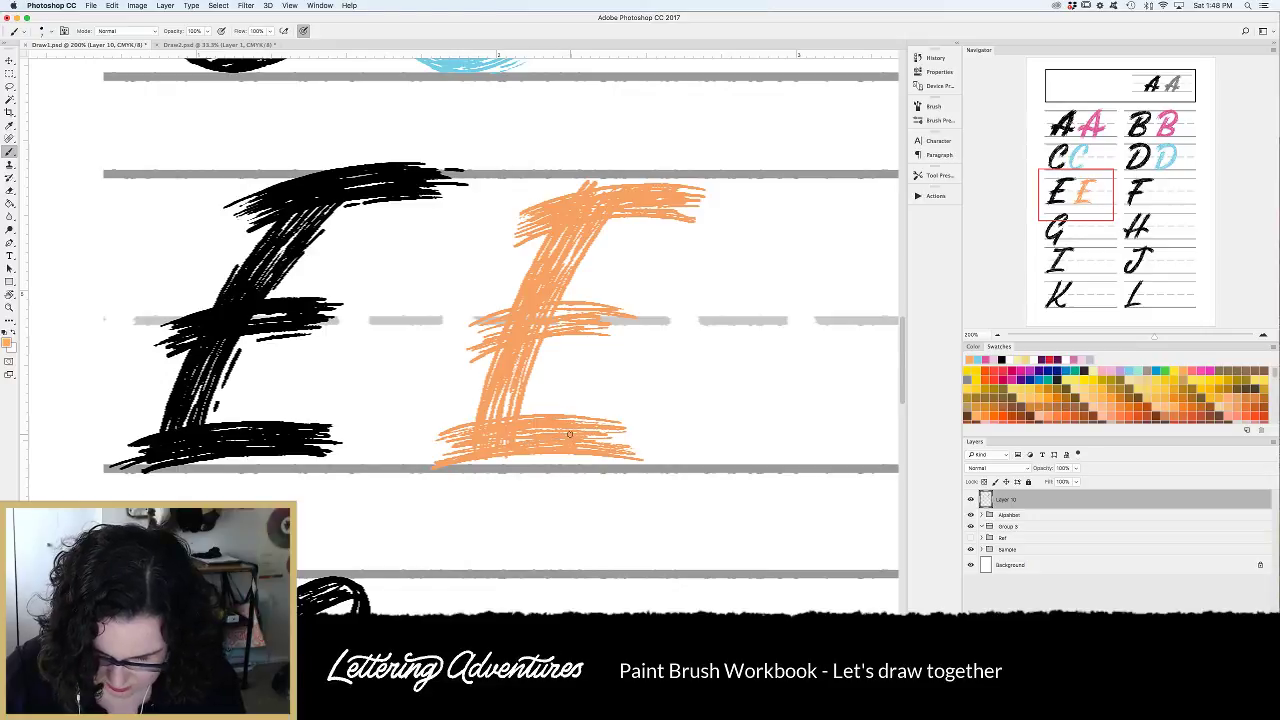
left_click_drag(550, 326, 594, 321)
Add ragged bristle ends to the E's top and middle strokes, undoing the last few marks at the middle stroke's right end.
mouse_move(678, 190)
left_mouse_down()
mouse_move(720, 196)
mouse_move(660, 210)
mouse_move(715, 218)
left_mouse_up()
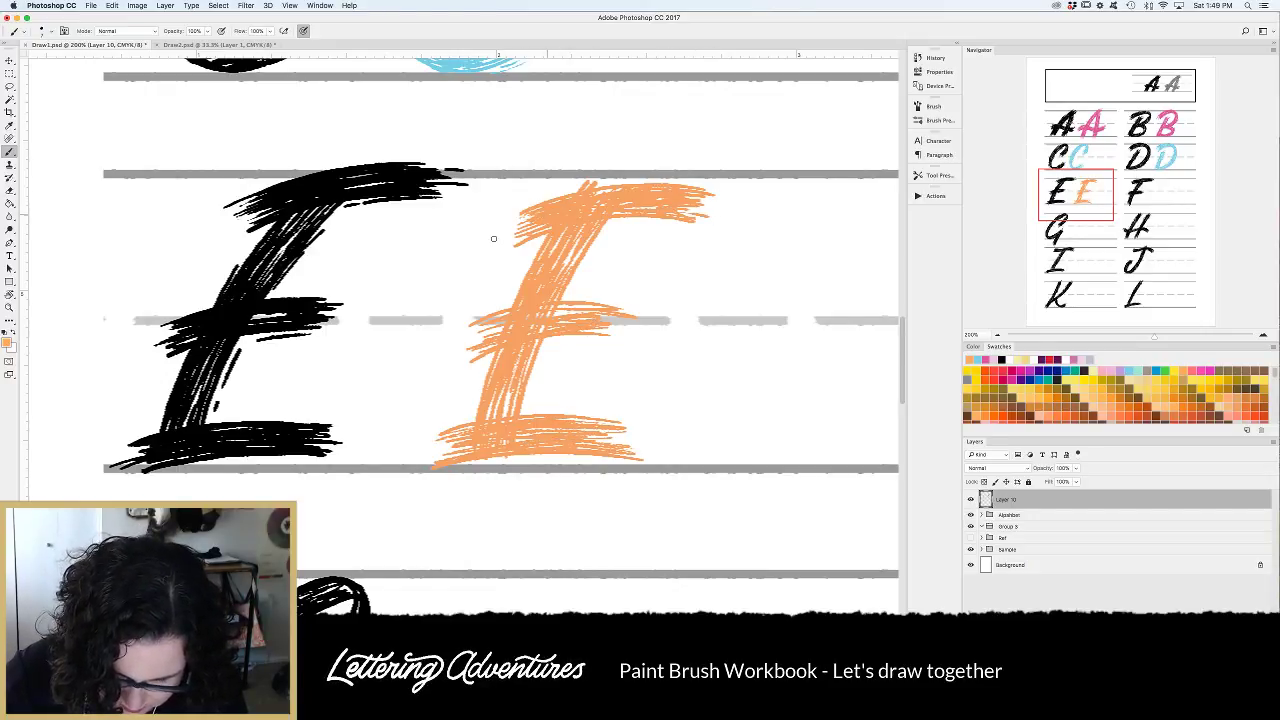
mouse_move(493, 238)
left_mouse_down()
mouse_move(520, 222)
mouse_move(506, 226)
left_mouse_up()
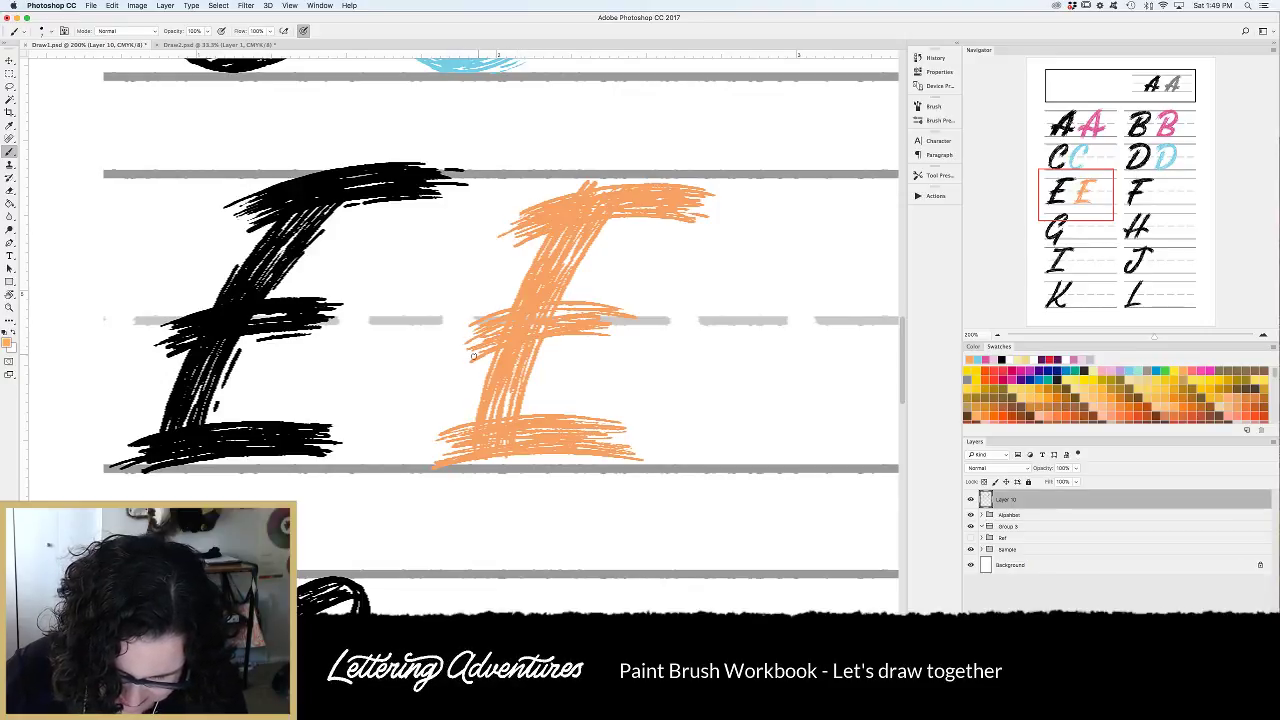
mouse_move(569, 317)
left_mouse_down()
mouse_move(637, 306)
mouse_move(613, 307)
mouse_move(656, 336)
mouse_move(626, 334)
left_mouse_up()
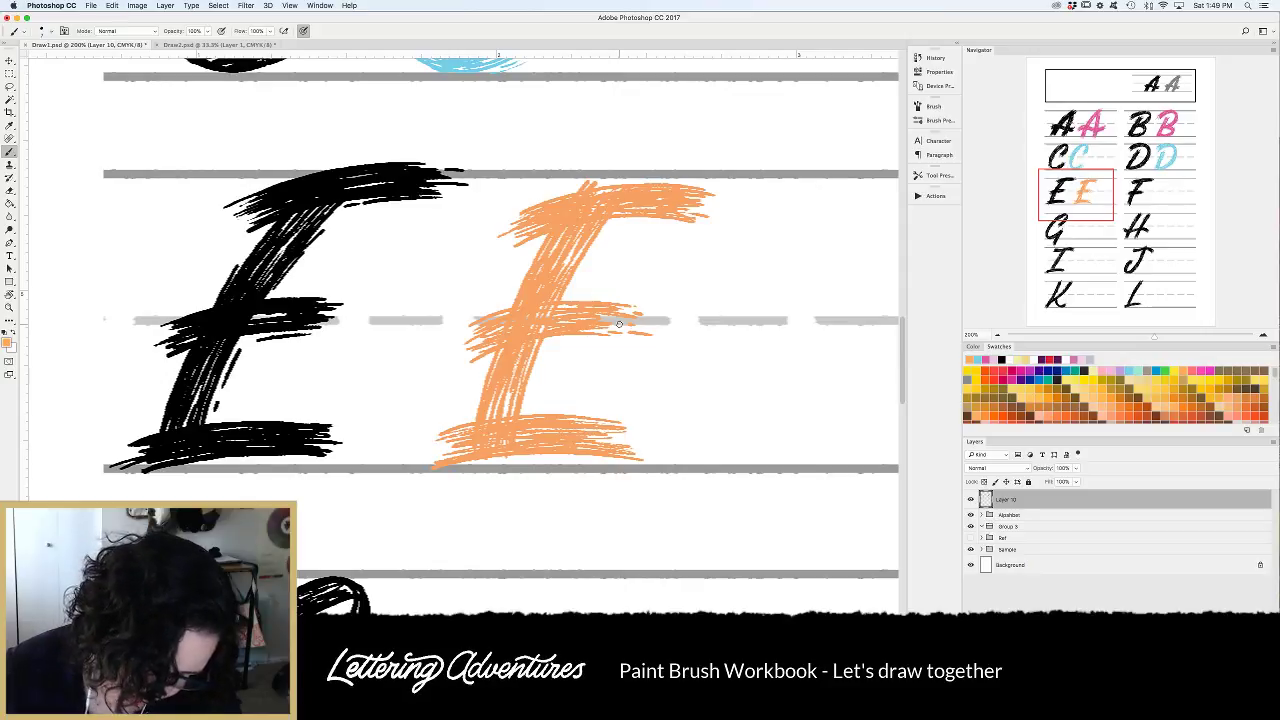
key("super+alt+z")
key("super+alt+z")
key("super+alt+z")
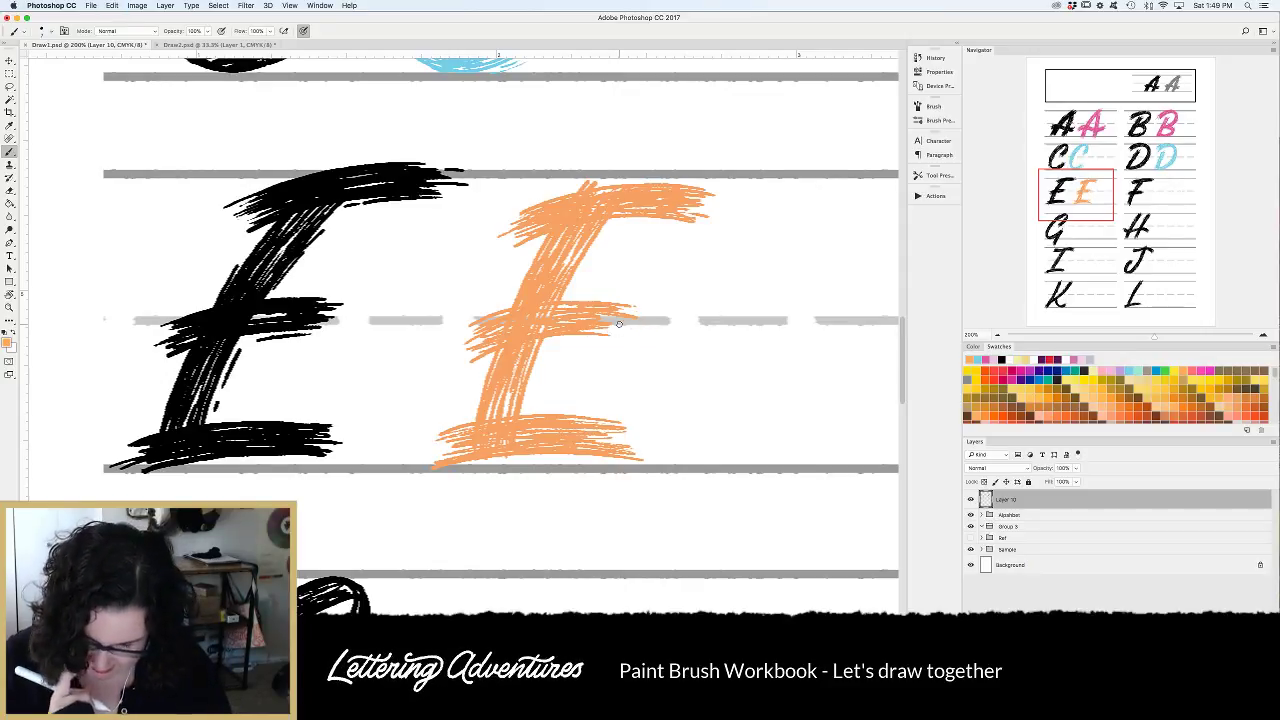
Roughen both ends of the E's bottom stroke and the right end of its top stroke with short bristle marks.
left_click_drag(437, 451, 464, 439)
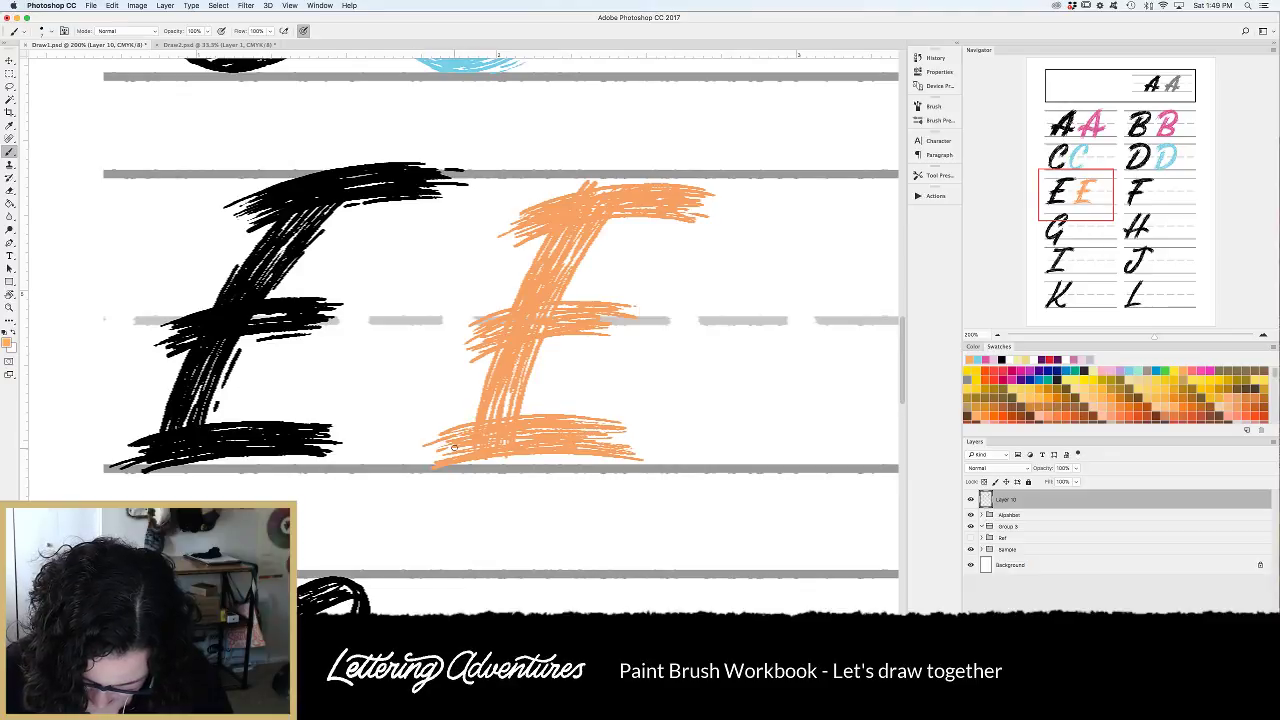
mouse_move(602, 436)
left_mouse_down()
mouse_move(651, 429)
mouse_move(636, 442)
left_mouse_up()
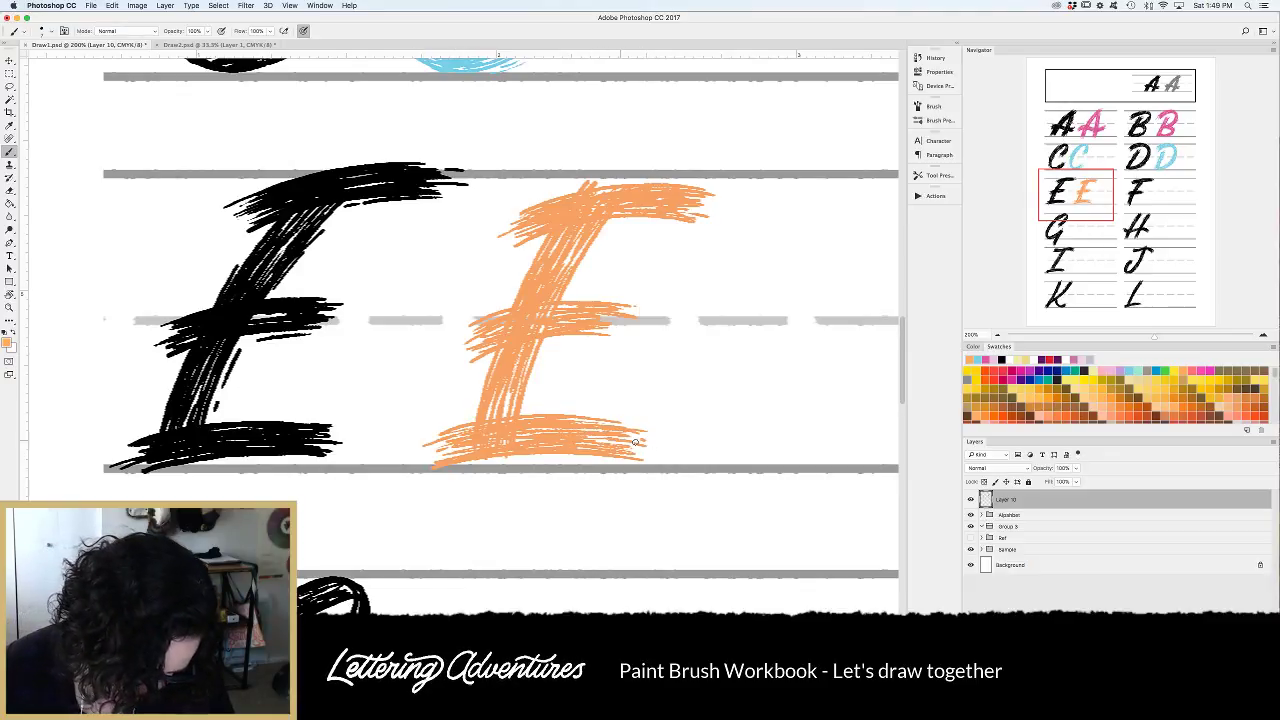
left_click_drag(704, 208, 724, 201)
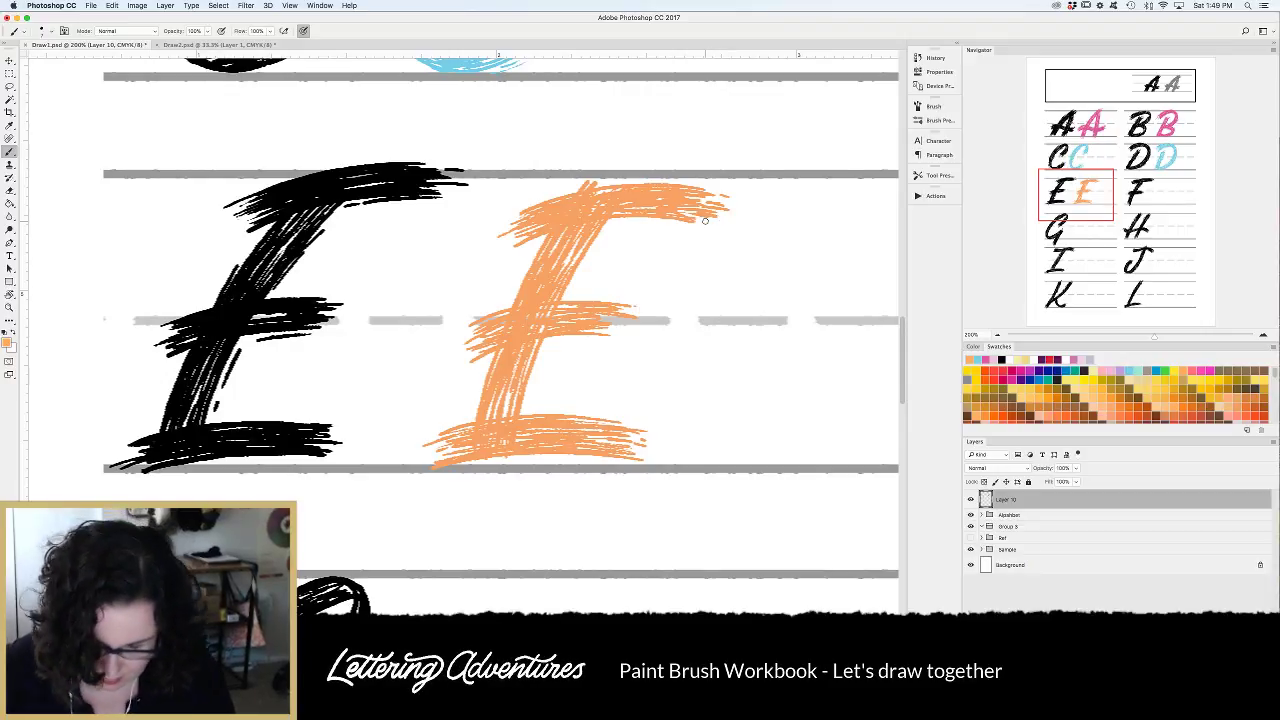
Paint loose stray bristle lines beside the E's stem and just above its top, middle and bottom strokes.
left_click_drag(610, 222, 583, 264)
mouse_move(543, 353)
left_mouse_down()
mouse_move(534, 385)
mouse_move(477, 385)
left_mouse_up()
left_click_drag(520, 198, 554, 190)
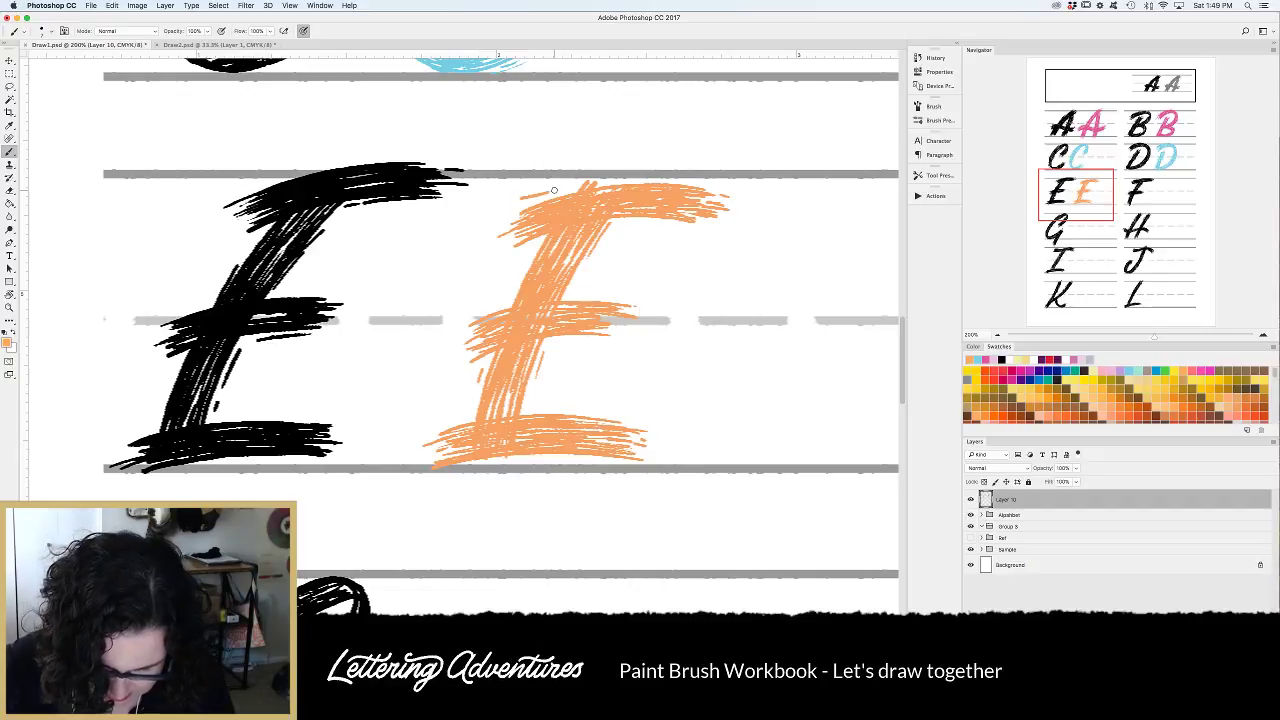
left_click_drag(544, 410, 616, 413)
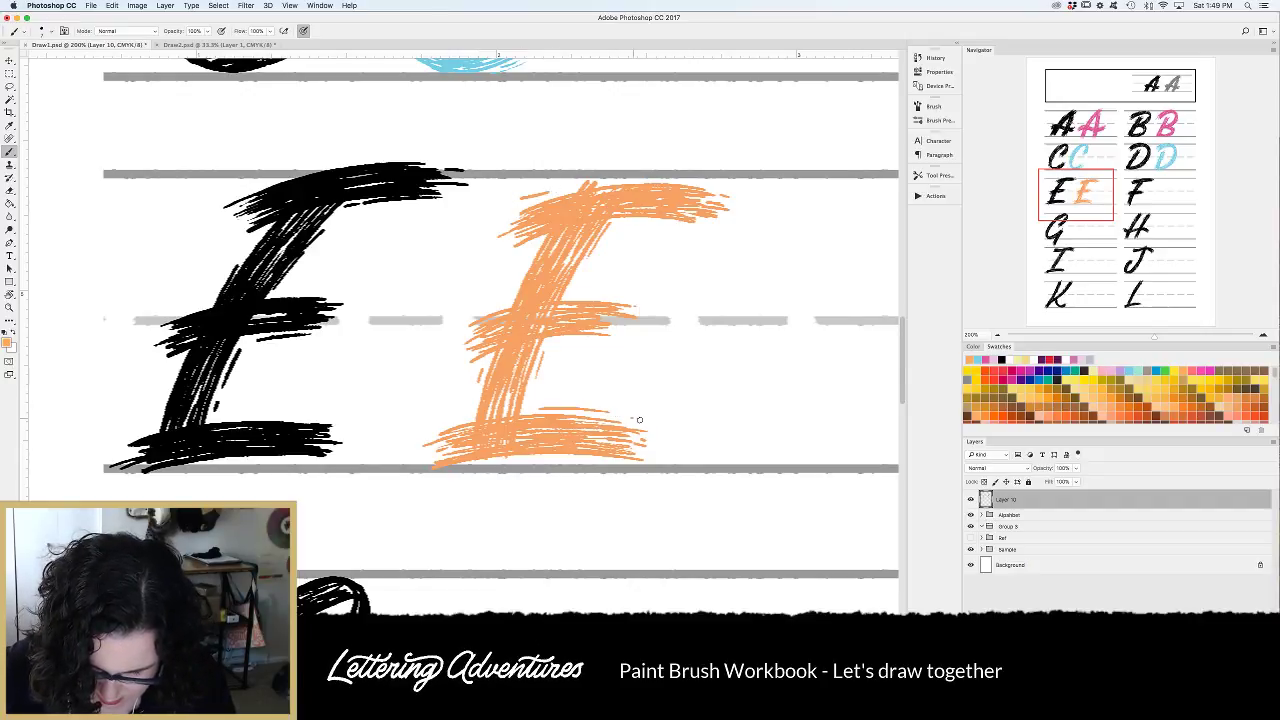
left_click_drag(570, 296, 598, 294)
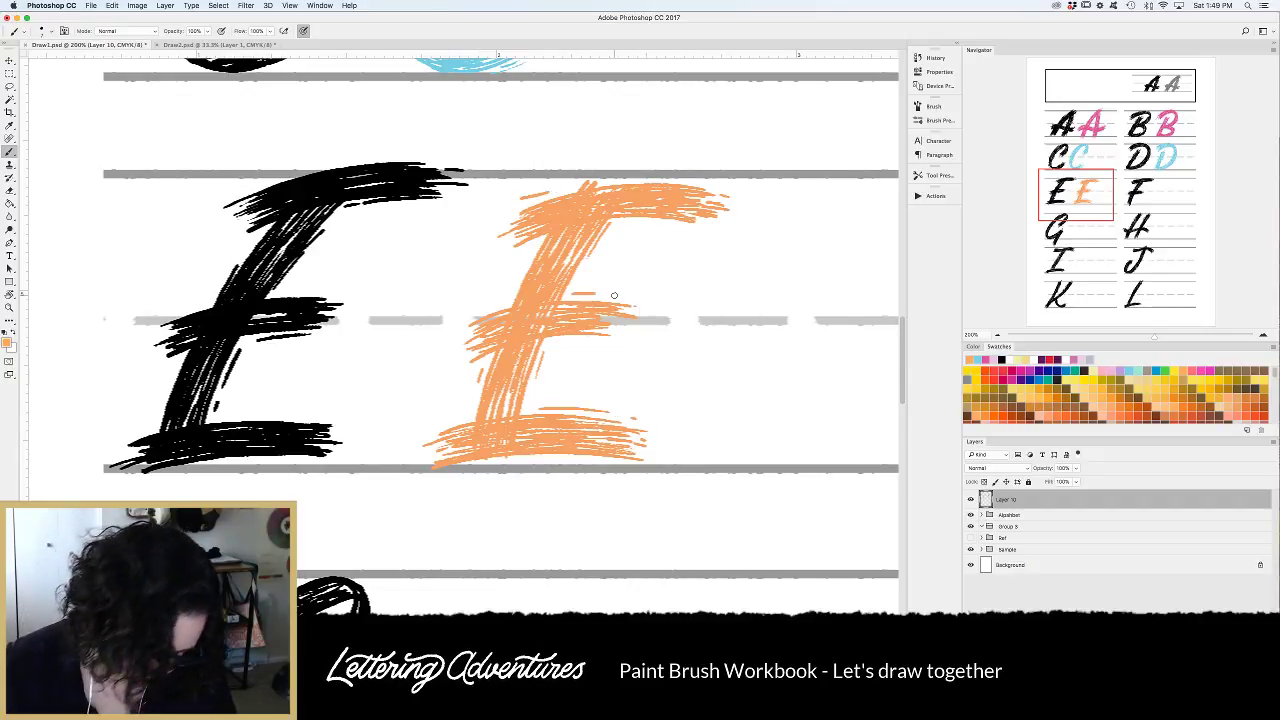
Bring the black sample F and the empty practice space beside it into view.
left_click_drag(673, 503, 583, 449)
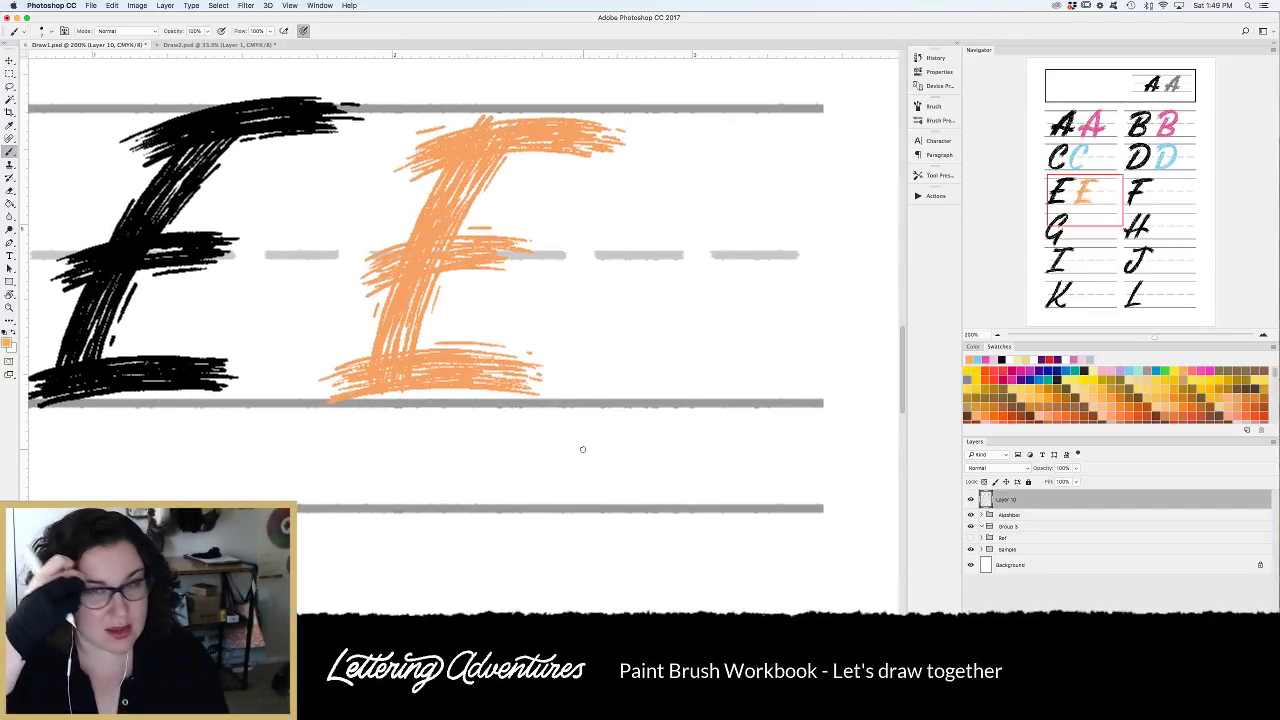
scroll(582, 449, "up", 2)
scroll(582, 449, "right", 5)
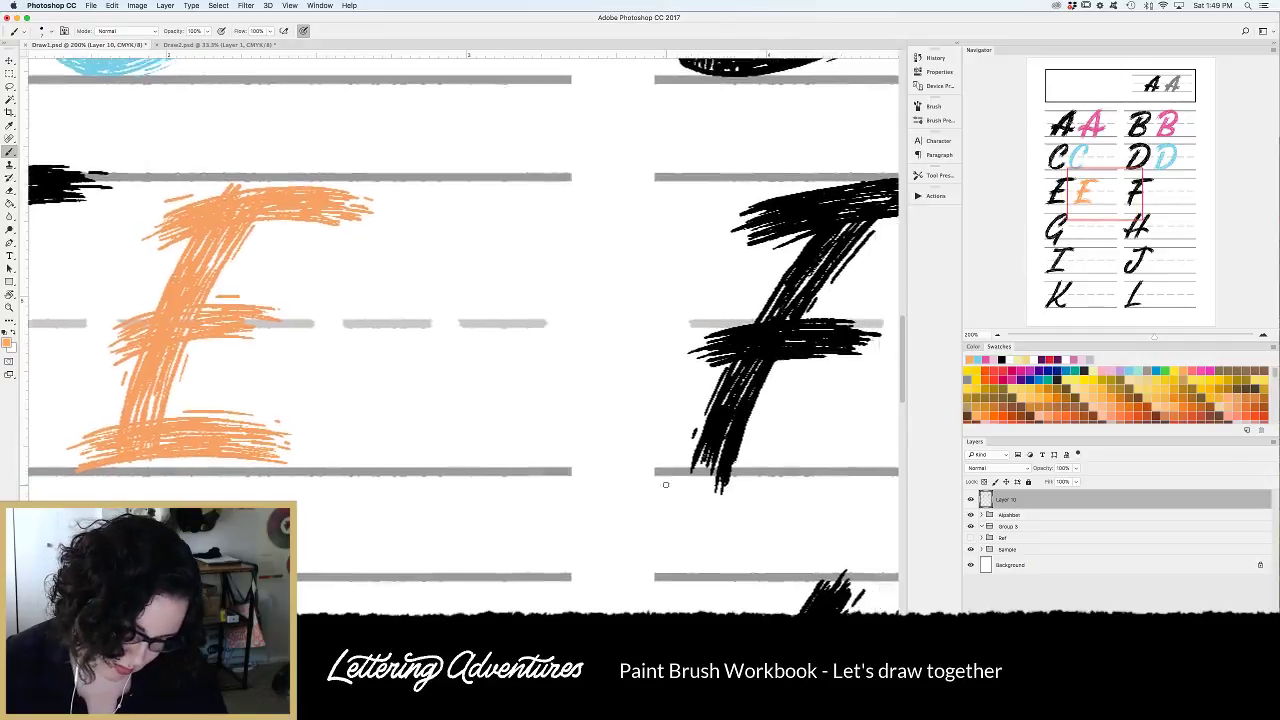
scroll(665, 484, "right", 8)
scroll(665, 484, "down", 2)
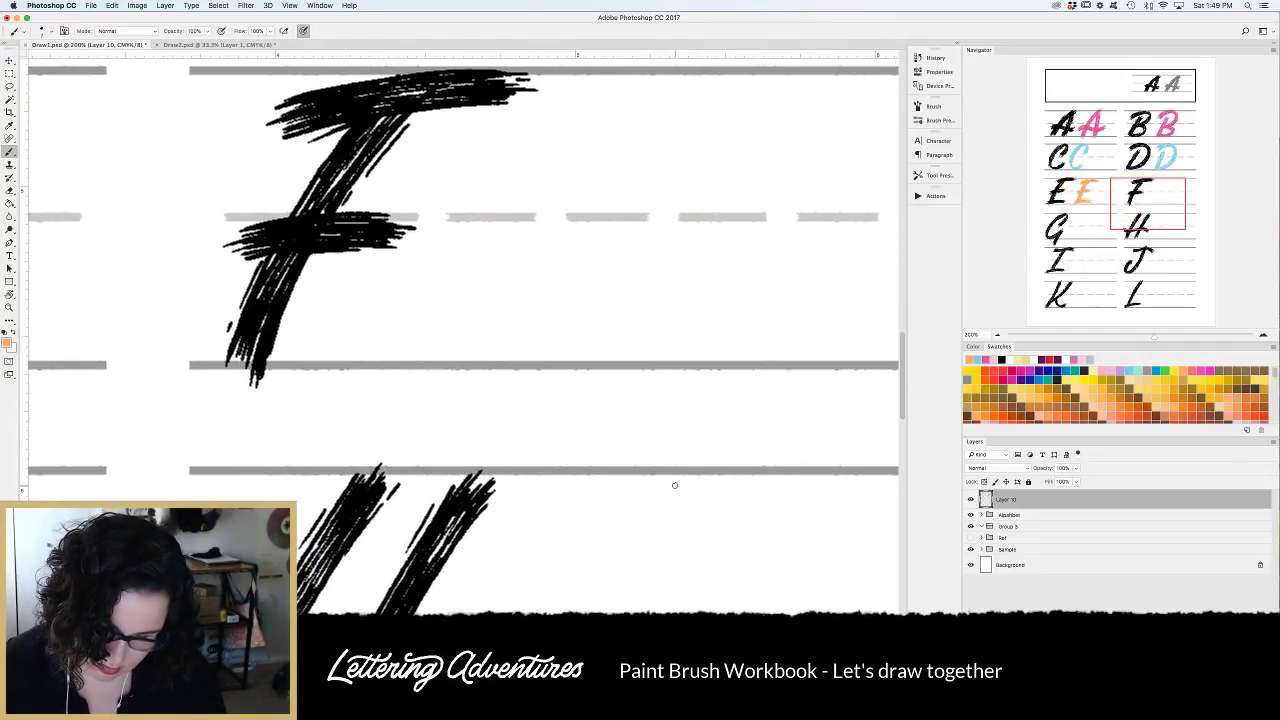
Outline an orange F beside the black sample F with paired brush strokes for its slanted stem, top bar and crossbar.
scroll(474, 383, "up", 2)
scroll(474, 383, "left", 1)
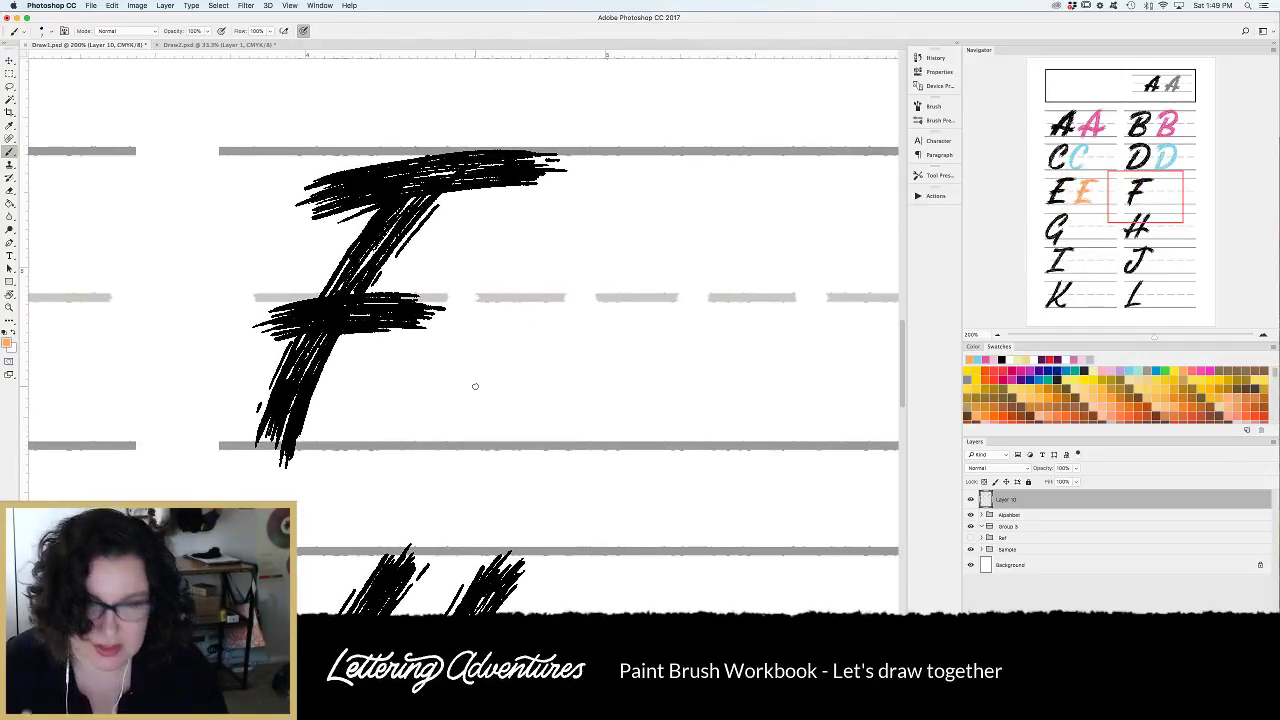
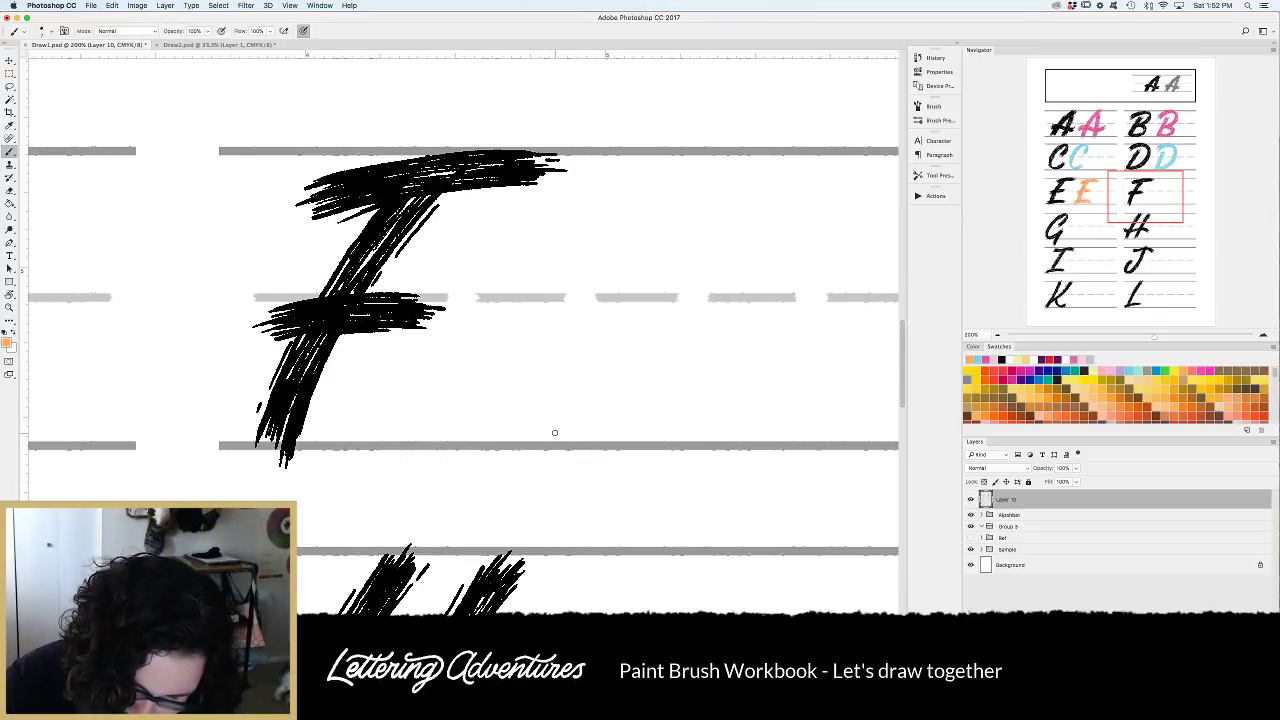
mouse_move(672, 175)
left_mouse_down()
mouse_move(562, 397)
mouse_move(558, 440)
left_mouse_up()
mouse_move(710, 181)
left_mouse_down()
mouse_move(618, 346)
mouse_move(603, 430)
left_mouse_up()
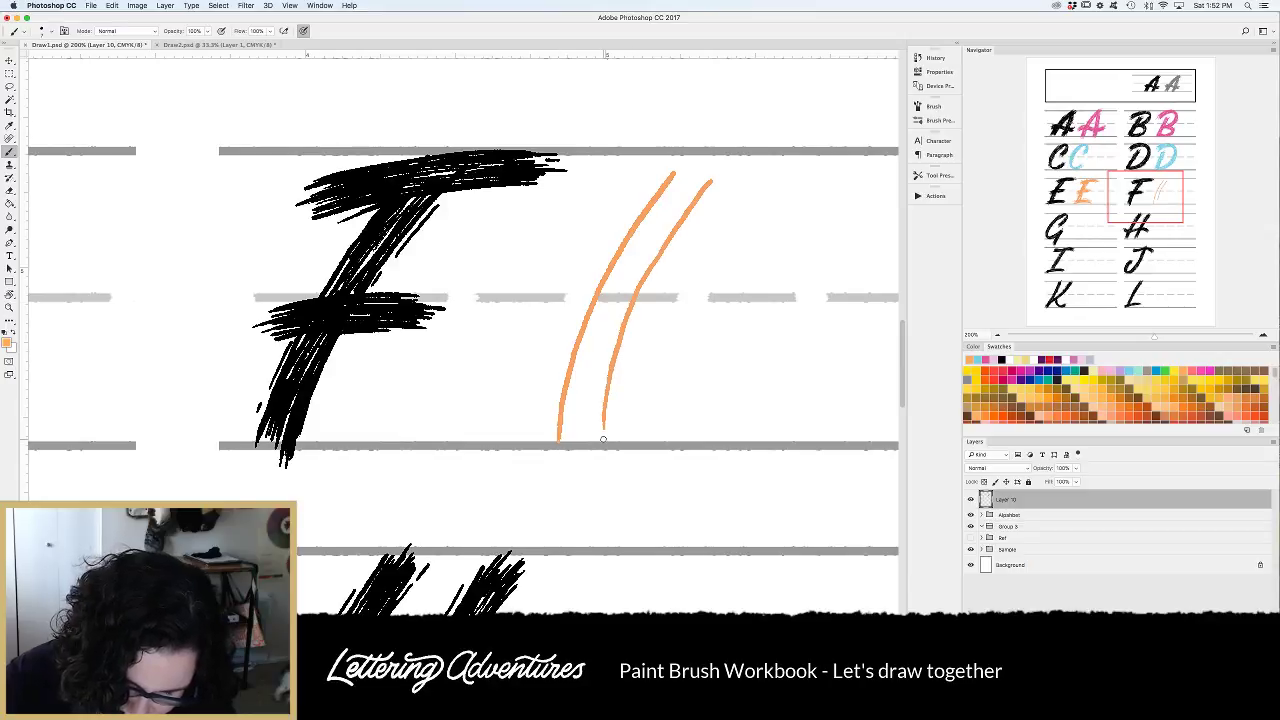
left_click_drag(596, 218, 814, 198)
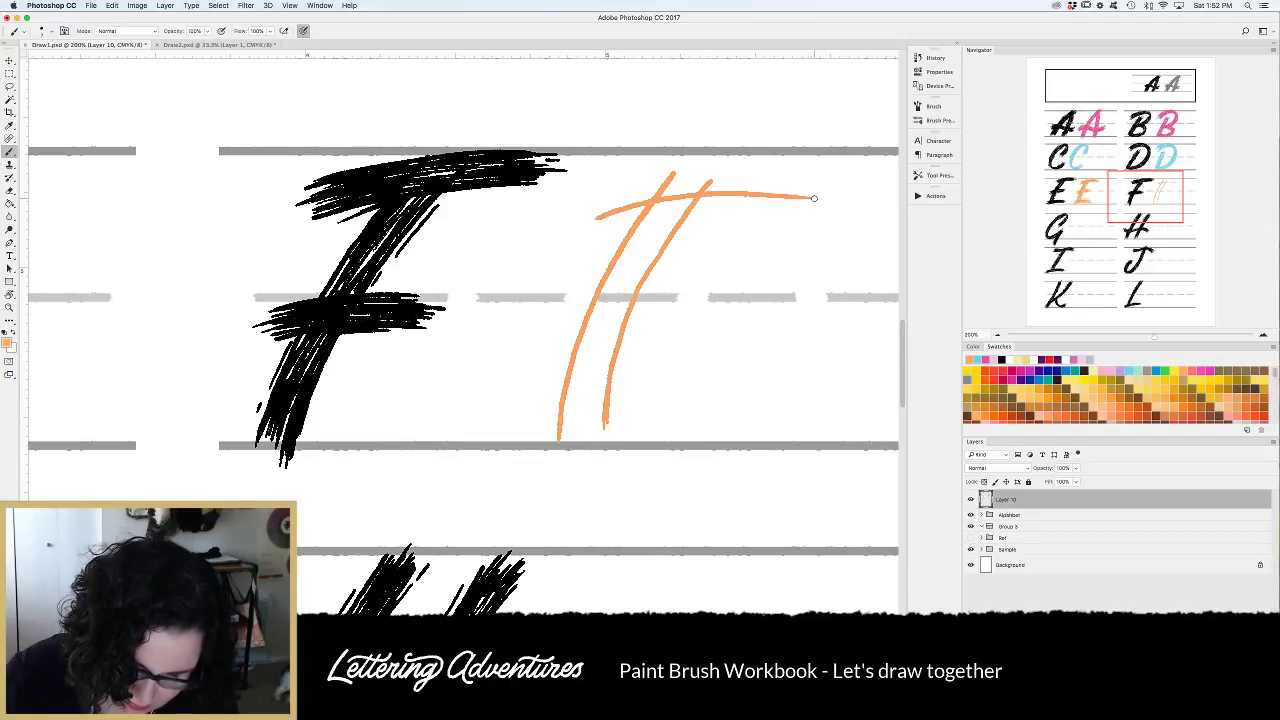
left_click_drag(604, 178, 823, 171)
left_click_drag(658, 254, 598, 437)
left_click_drag(564, 342, 730, 326)
left_click_drag(558, 312, 740, 298)
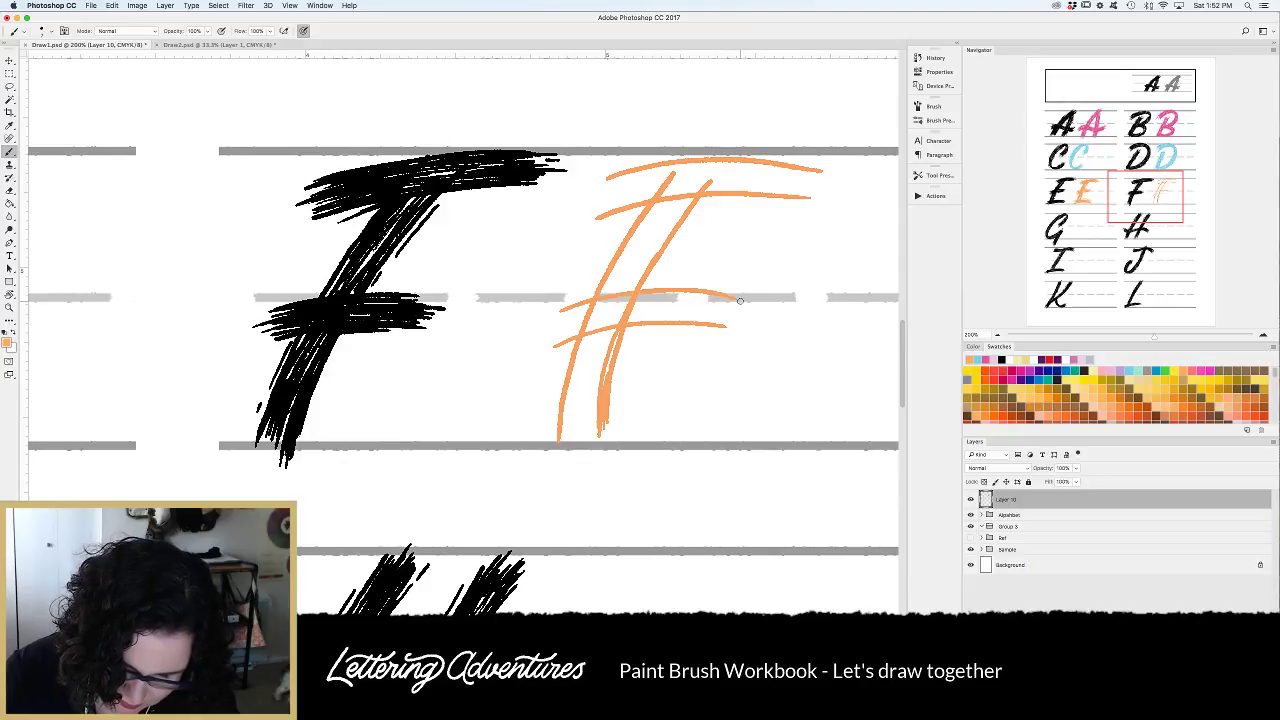
left_click_drag(556, 346, 720, 332)
Fill the orange F's top bar with long, slightly arched horizontal brush strokes between its two outlines.
scroll(631, 391, "right", 3)
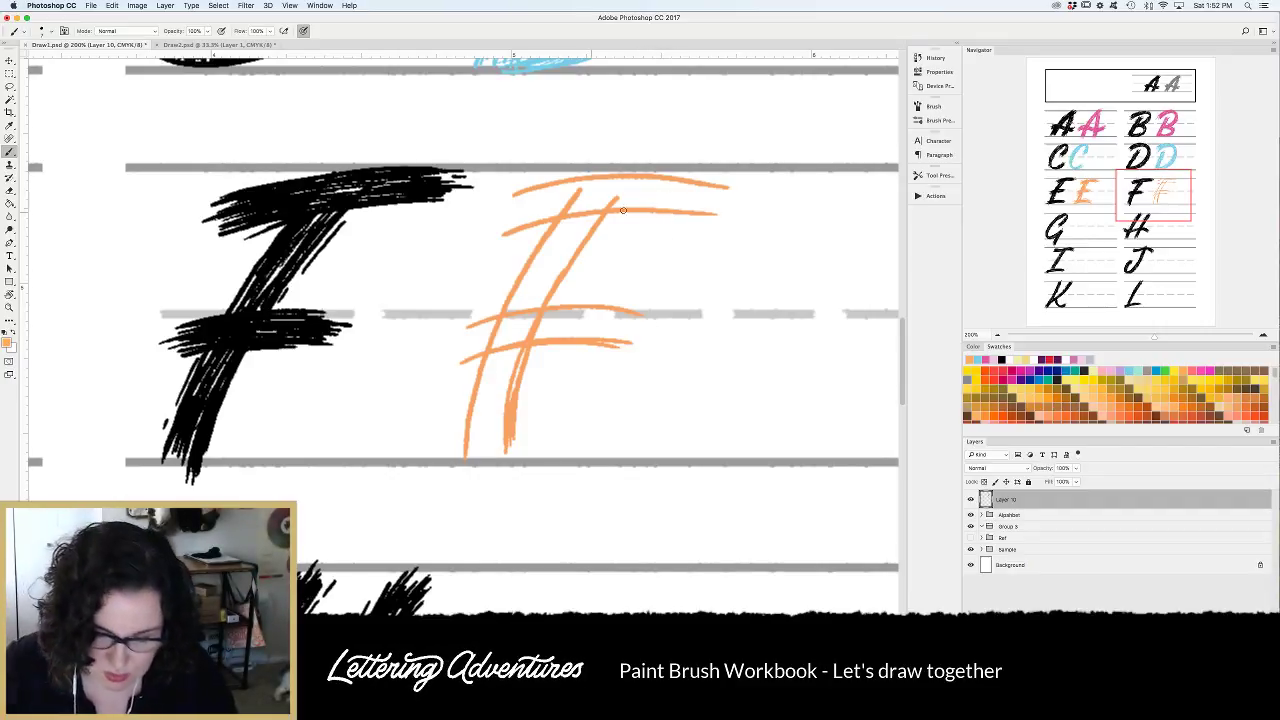
mouse_move(622, 210)
left_mouse_down()
mouse_move(727, 232)
mouse_move(635, 210)
mouse_move(696, 222)
left_mouse_up()
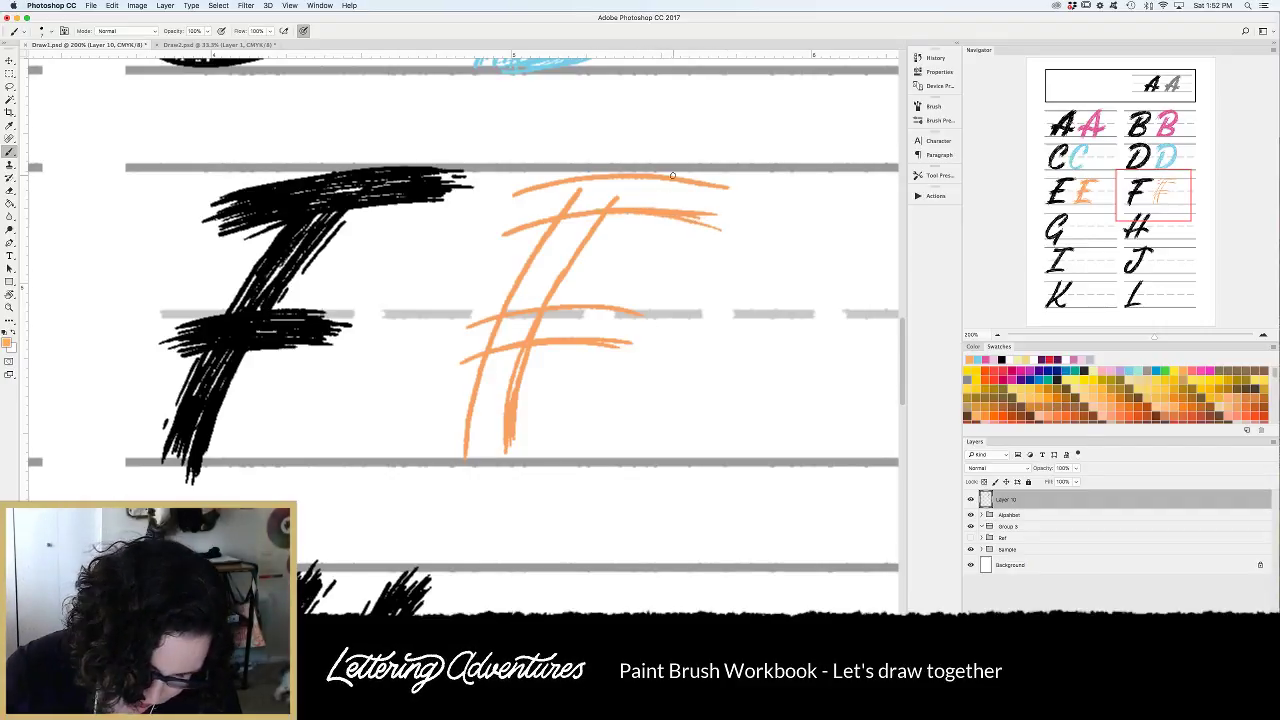
left_click_drag(519, 216, 696, 210)
left_click_drag(521, 212, 704, 190)
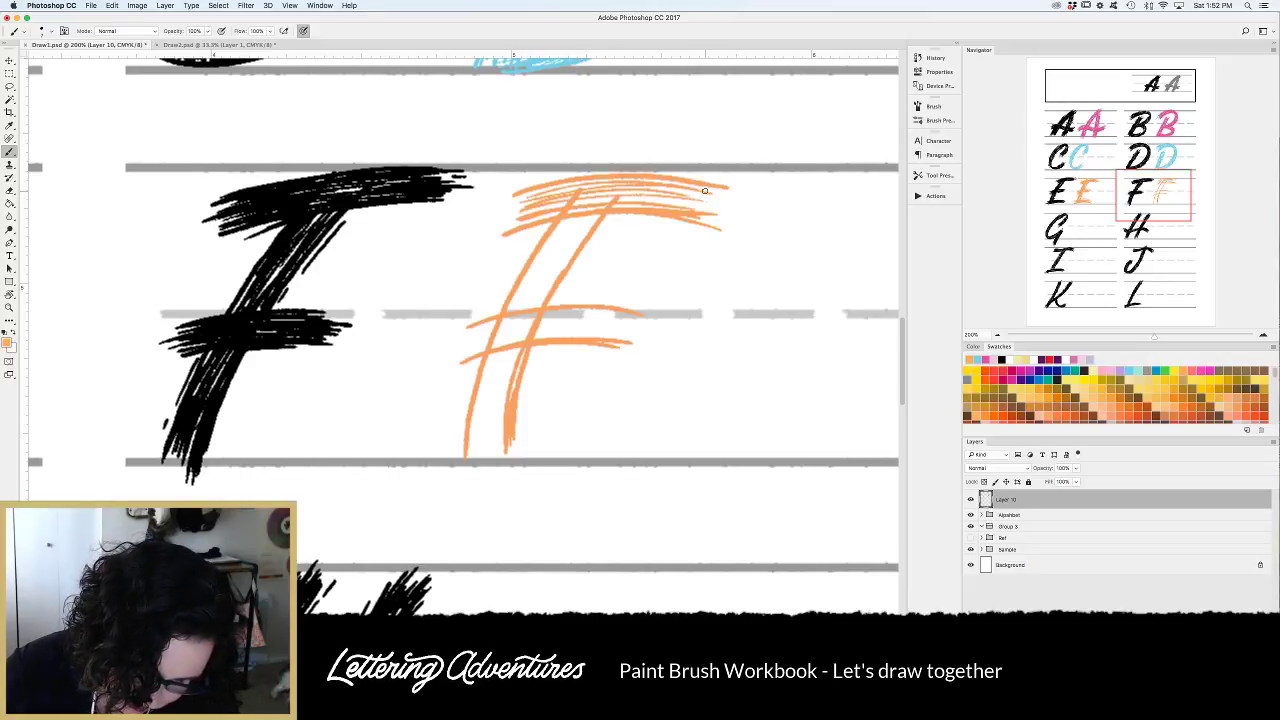
left_click_drag(550, 186, 714, 188)
Fill the orange F's slanted stem with overlapping downward strokes from the top bar to the baseline, leaving thin bristle gaps.
left_click_drag(564, 220, 501, 340)
mouse_move(564, 226)
left_mouse_down()
mouse_move(508, 326)
mouse_move(481, 452)
left_mouse_up()
left_click_drag(508, 320, 483, 440)
mouse_move(582, 218)
left_mouse_down()
mouse_move(490, 412)
mouse_move(516, 340)
left_mouse_up()
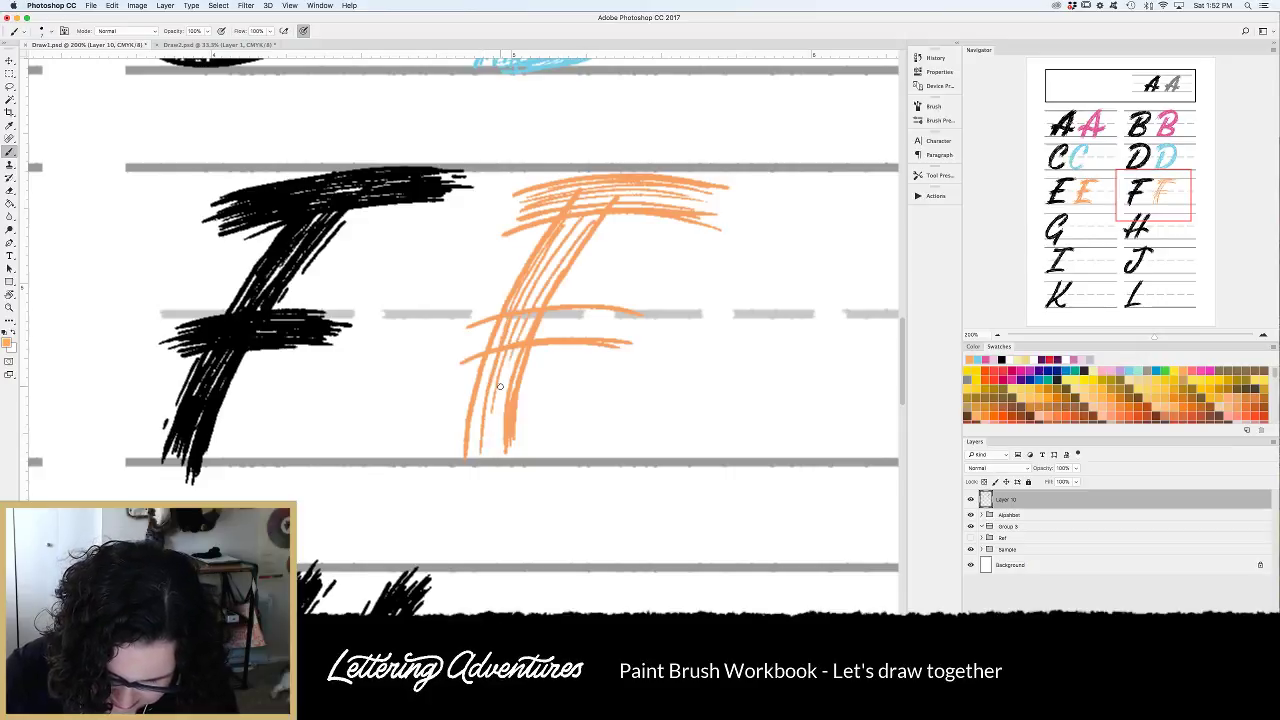
left_click_drag(554, 266, 498, 440)
mouse_move(518, 348)
left_mouse_down()
mouse_move(500, 444)
mouse_move(476, 440)
left_mouse_up()
left_click_drag(482, 380, 474, 440)
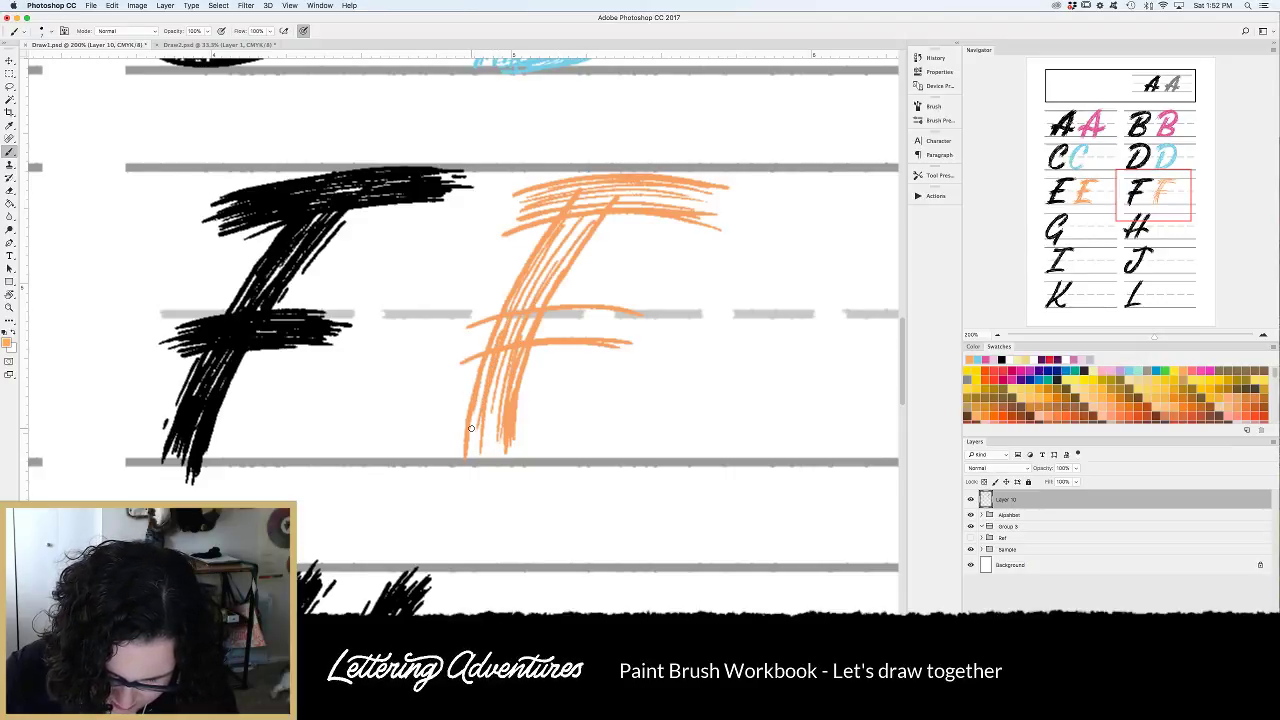
mouse_move(490, 354)
left_mouse_down()
mouse_move(476, 432)
mouse_move(497, 433)
left_mouse_up()
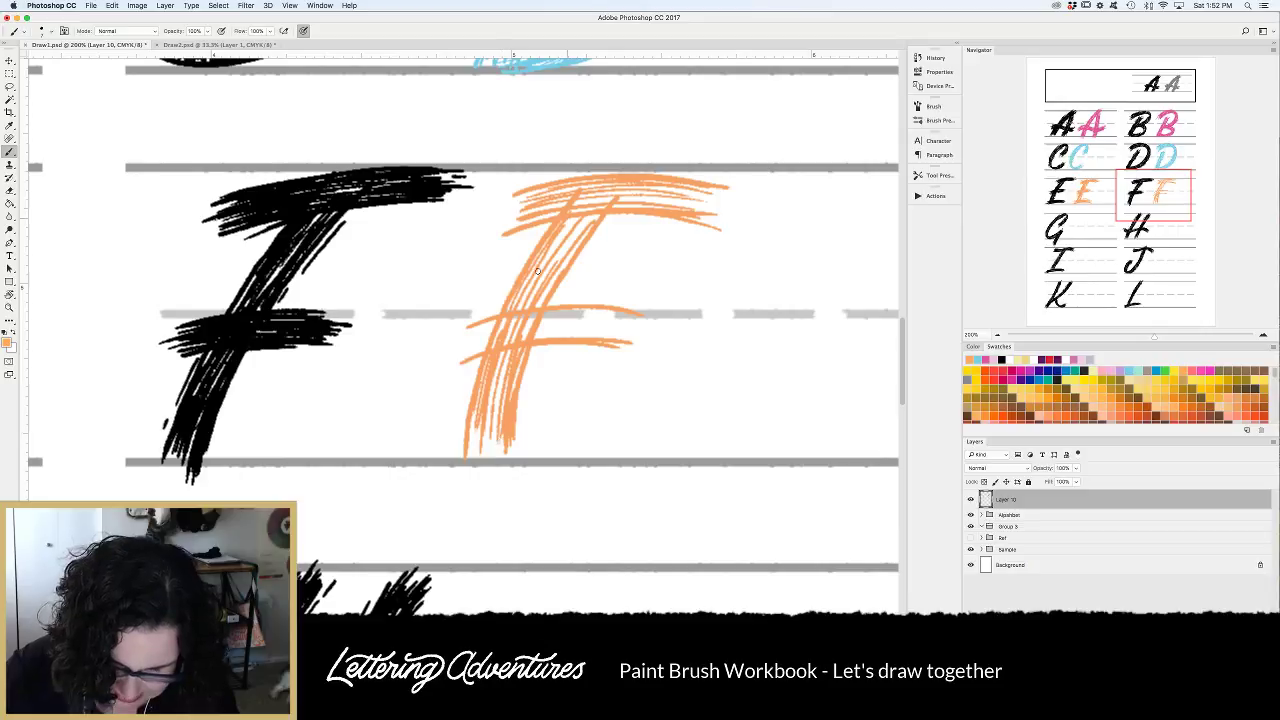
mouse_move(570, 218)
left_mouse_down()
mouse_move(524, 306)
mouse_move(534, 296)
left_mouse_up()
left_click_drag(598, 210, 503, 362)
mouse_move(548, 276)
left_mouse_down()
mouse_move(536, 316)
mouse_move(492, 418)
left_mouse_up()
left_click_drag(512, 356, 502, 442)
Thicken the orange F's top bar with more strokes and give the bar ends and stem foot ragged tips.
left_click_drag(516, 215, 692, 198)
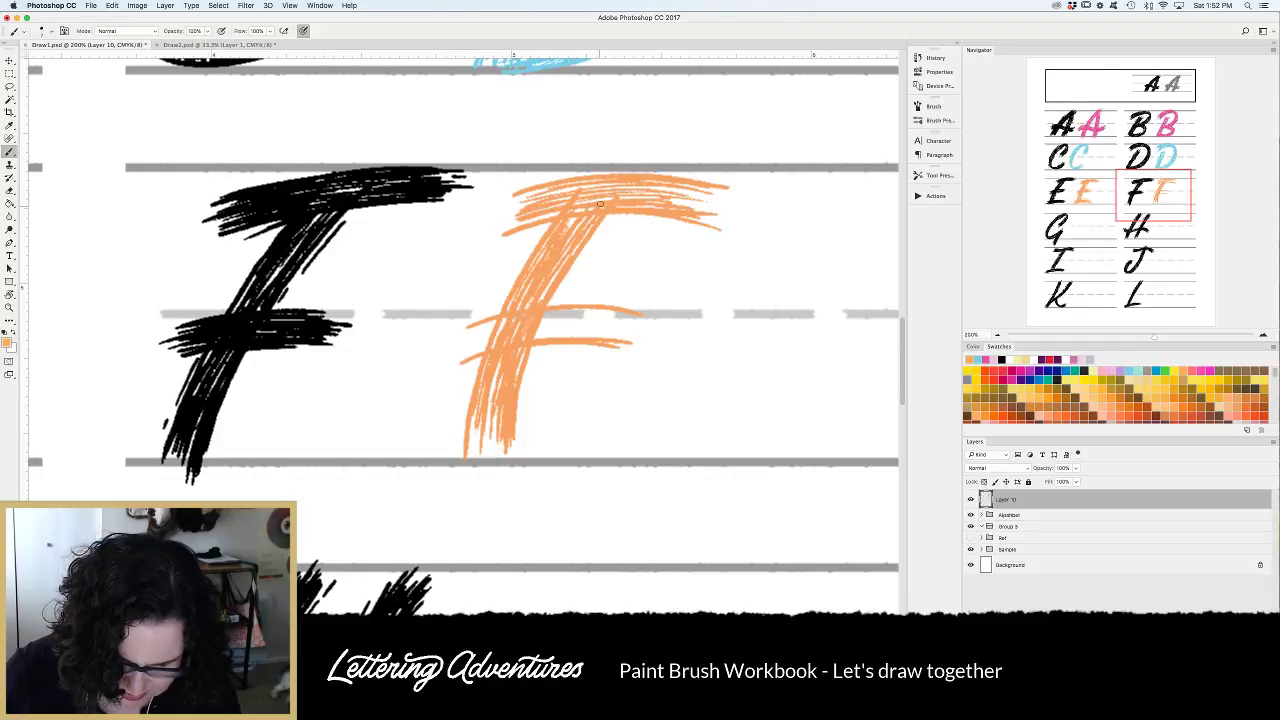
mouse_move(590, 206)
left_mouse_down()
mouse_move(704, 186)
mouse_move(646, 190)
mouse_move(732, 211)
left_mouse_up()
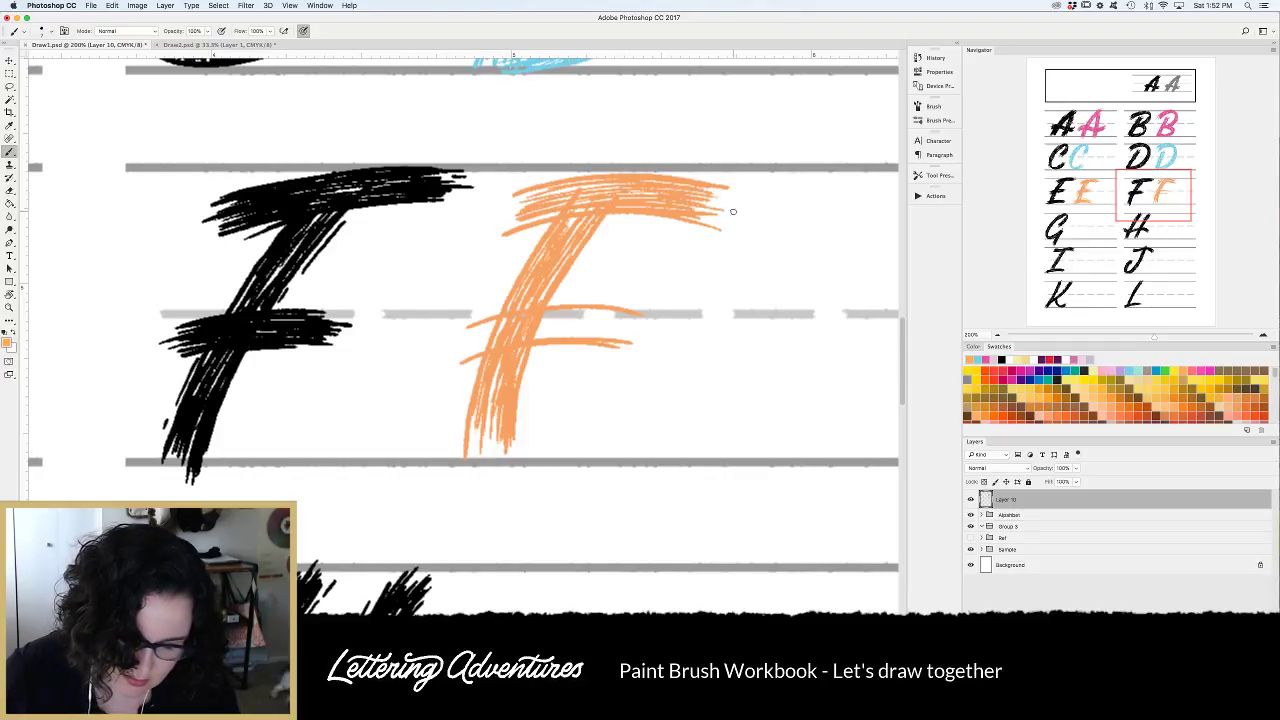
mouse_move(618, 189)
left_mouse_down()
mouse_move(490, 221)
mouse_move(584, 198)
left_mouse_up()
mouse_move(498, 232)
left_mouse_down()
mouse_move(524, 204)
mouse_move(657, 186)
mouse_move(728, 191)
mouse_move(733, 232)
left_mouse_up()
mouse_move(484, 414)
left_mouse_down()
mouse_move(475, 454)
mouse_move(496, 480)
mouse_move(506, 450)
mouse_move(467, 453)
left_mouse_up()
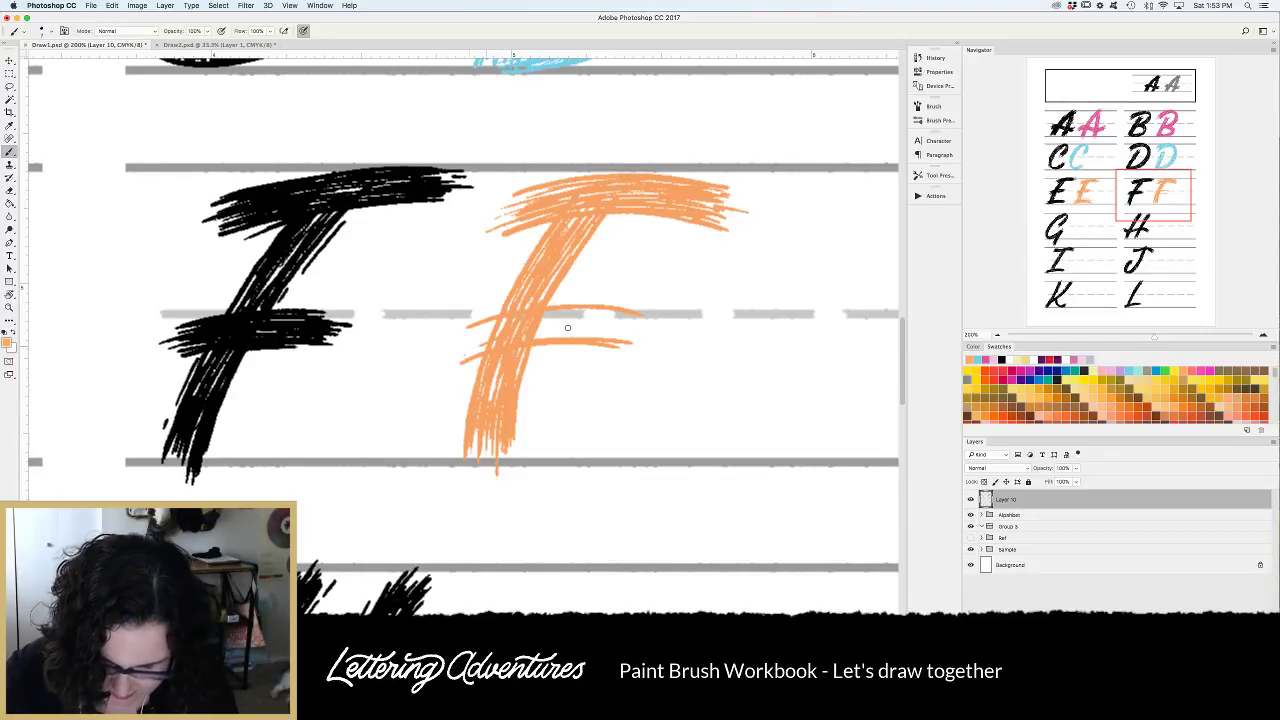
Fill the orange F's crossbar with short horizontal strokes across the stem.
left_click_drag(560, 329, 534, 336)
mouse_move(462, 356)
left_mouse_down()
mouse_move(551, 330)
mouse_move(472, 338)
mouse_move(532, 318)
mouse_move(496, 326)
left_mouse_up()
left_click_drag(462, 346, 582, 322)
left_click_drag(516, 330, 618, 311)
left_click_drag(548, 314, 622, 316)
mouse_move(550, 320)
left_mouse_down()
mouse_move(634, 328)
mouse_move(542, 328)
left_mouse_up()
Erase the overlong tips at the end of the orange F's crossbar and repaint them with tapered strokes.
key("e")
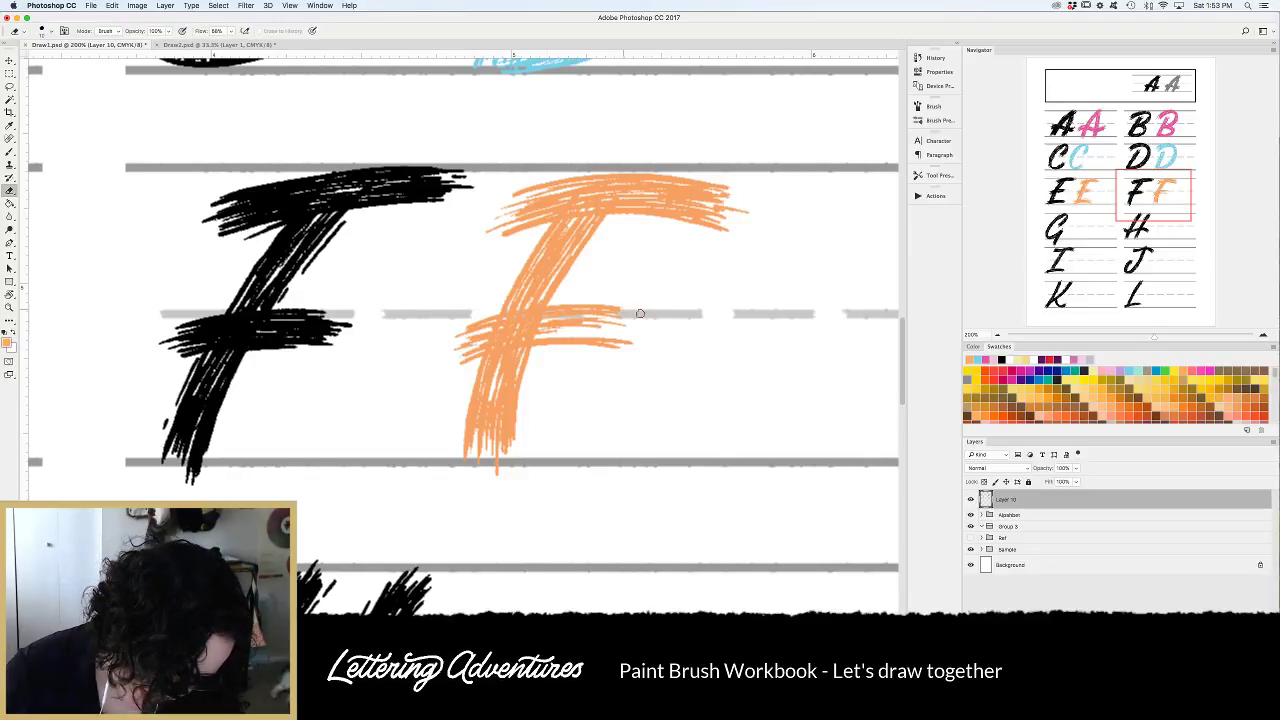
mouse_move(632, 340)
left_mouse_down()
mouse_move(593, 348)
mouse_move(612, 324)
left_mouse_up()
key("b")
mouse_move(532, 336)
left_mouse_down()
mouse_move(635, 331)
mouse_move(615, 338)
mouse_move(637, 319)
mouse_move(600, 320)
mouse_move(648, 332)
left_mouse_up()
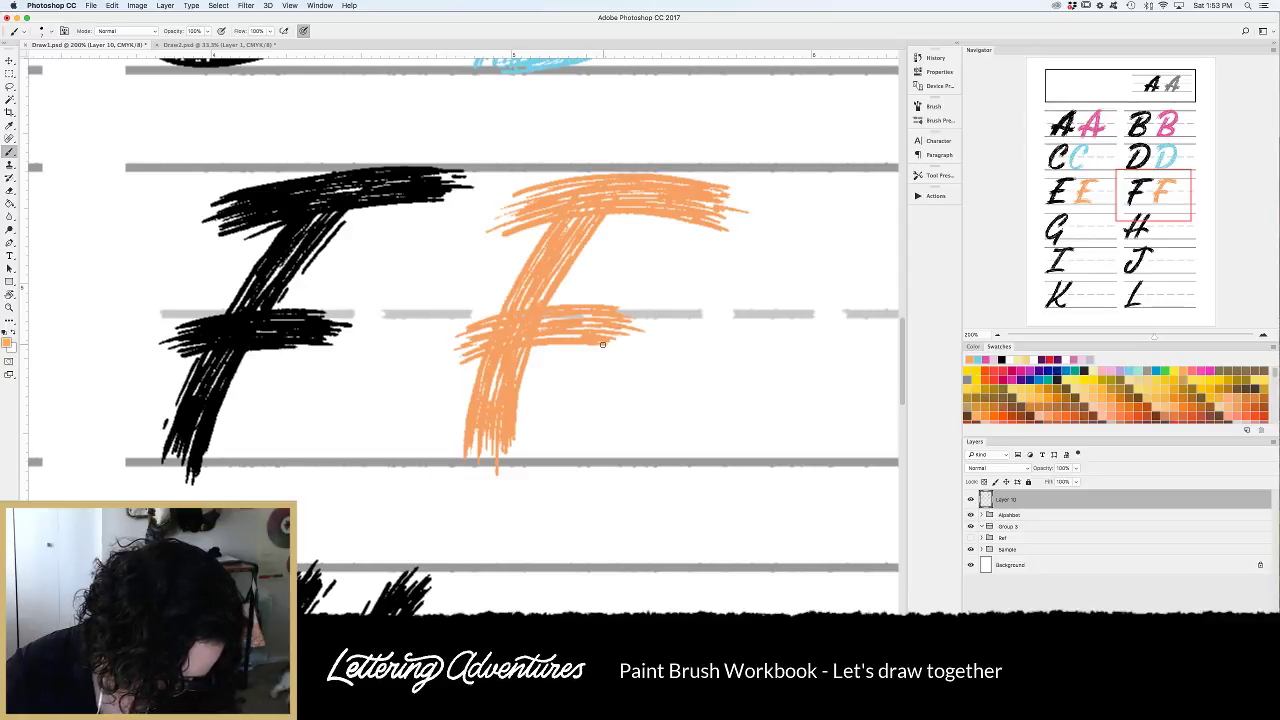
Add loose bristle strokes along the edges of the orange F's stem, top bar and crossbar for a dry-brush look.
left_click_drag(487, 432, 486, 470)
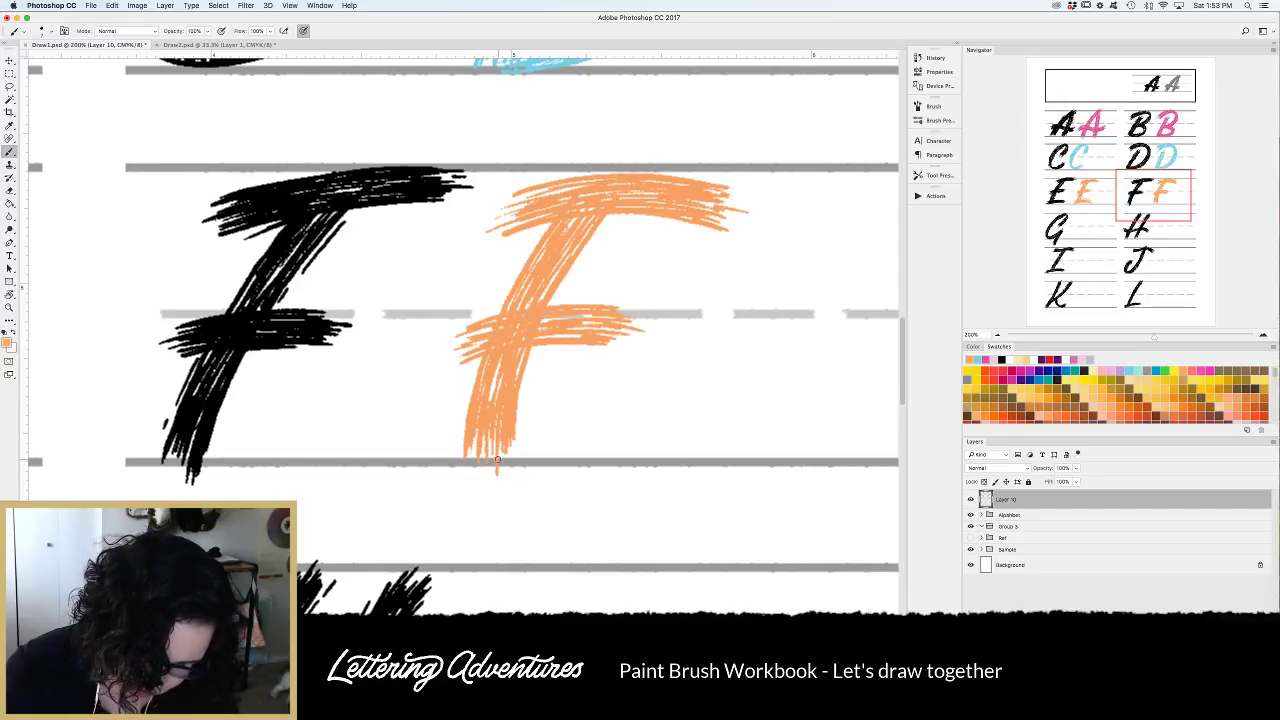
left_click_drag(523, 199, 590, 186)
left_click_drag(510, 200, 594, 184)
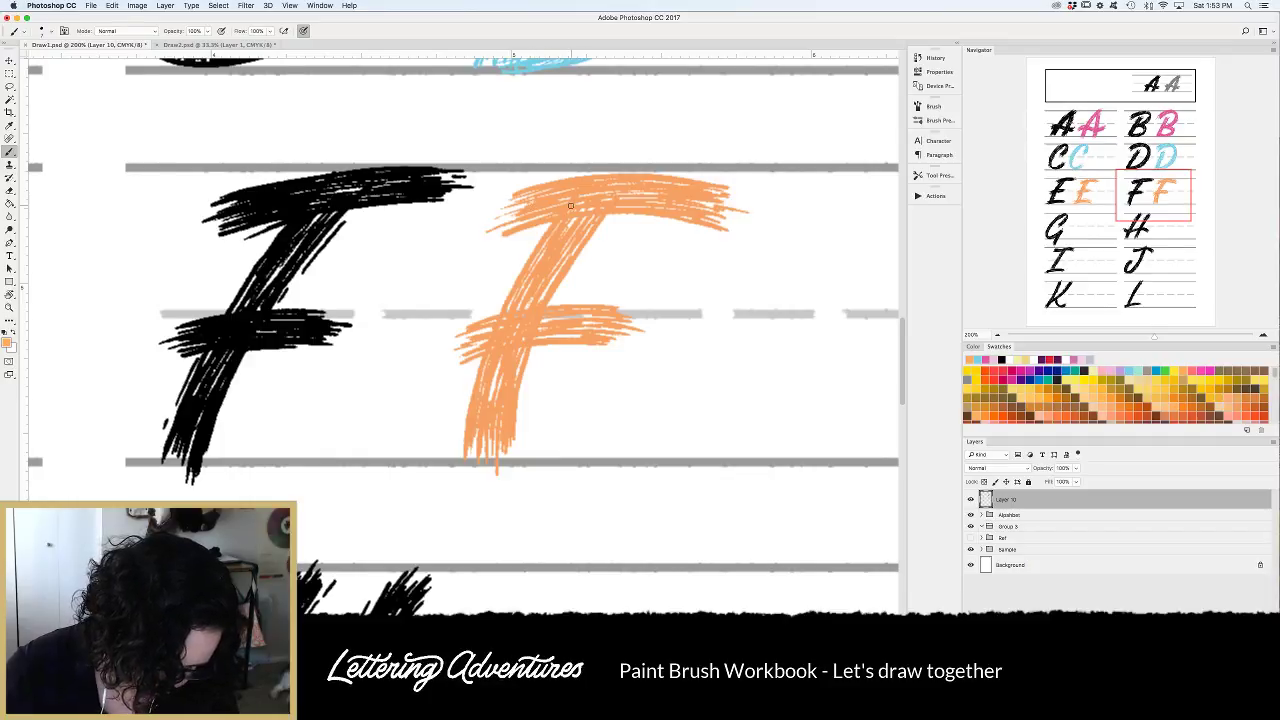
mouse_move(730, 199)
left_mouse_down()
mouse_move(764, 212)
mouse_move(741, 218)
left_mouse_up()
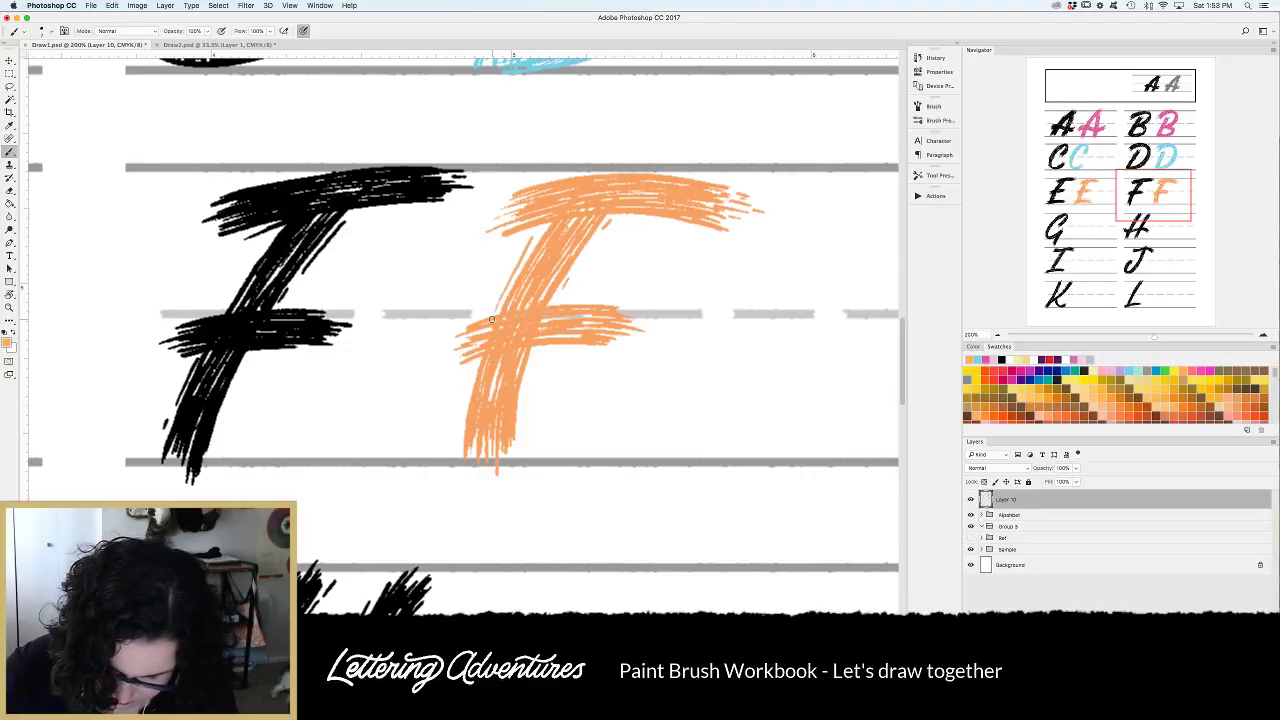
left_click_drag(465, 394, 460, 428)
left_click_drag(542, 352, 606, 349)
left_click_drag(599, 297, 645, 300)
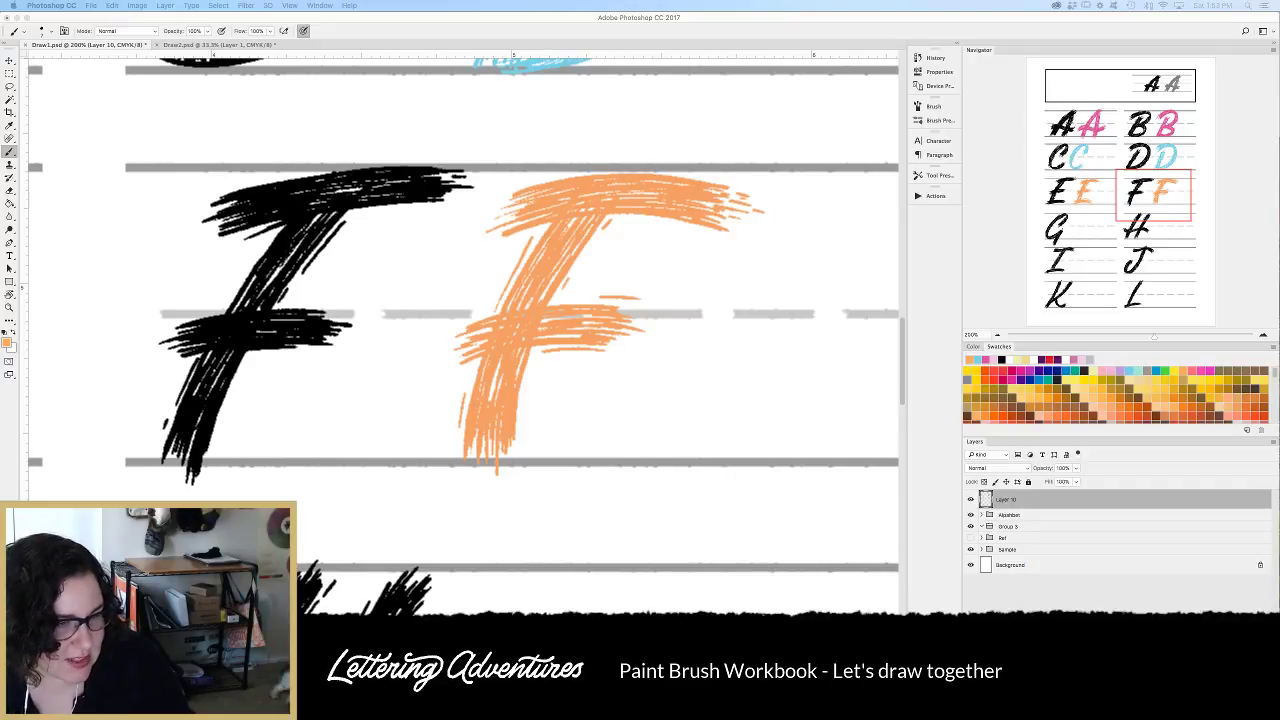
Go to the G practice row and set the foreground colour to a soft teal green, R 61, G 190, B 167.
scroll(465, 435, "left", 5)
scroll(465, 435, "down", 2)
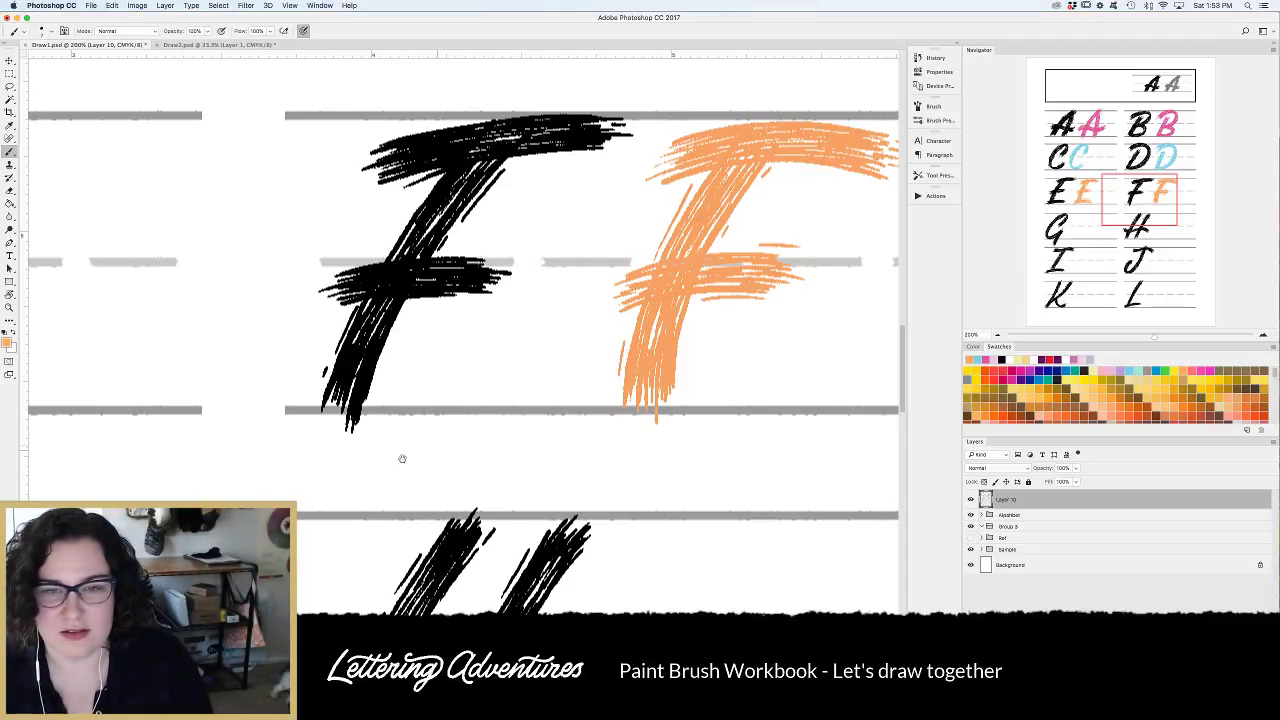
scroll(466, 437, "down", 10)
scroll(466, 437, "left", 15)
scroll(551, 389, "down", 3)
scroll(551, 389, "left", 6)
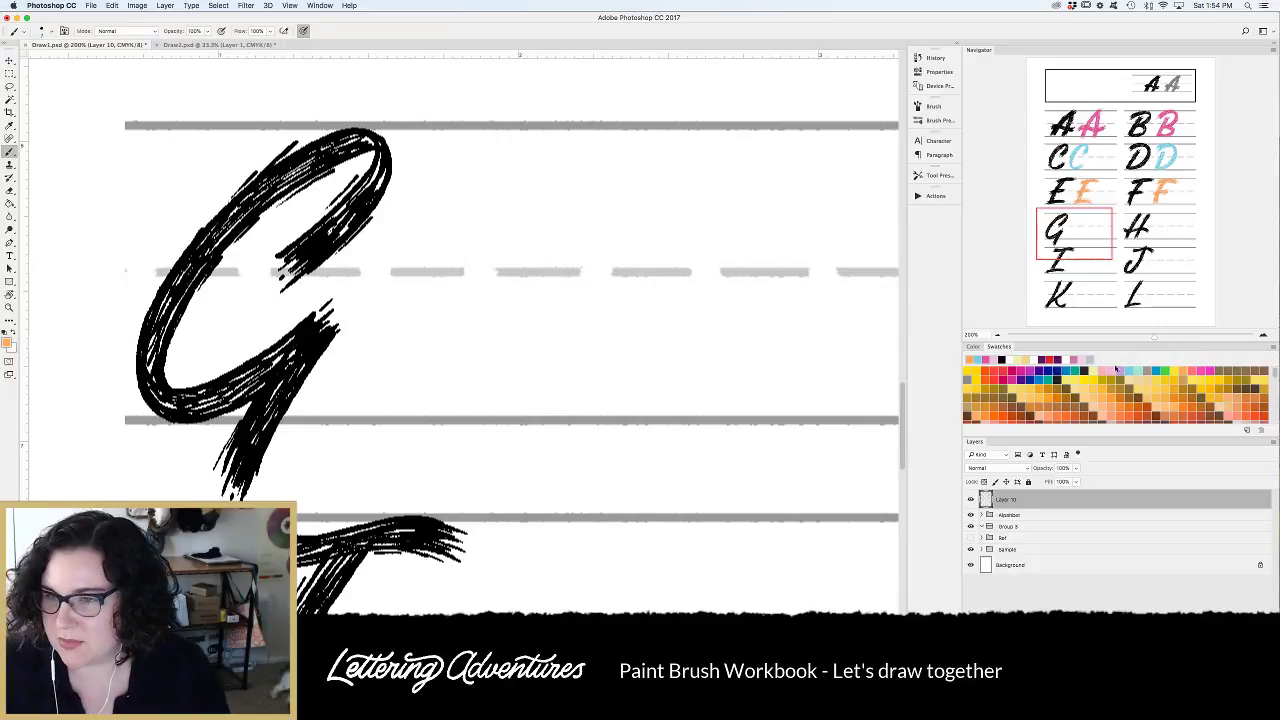
left_click(1051, 378)
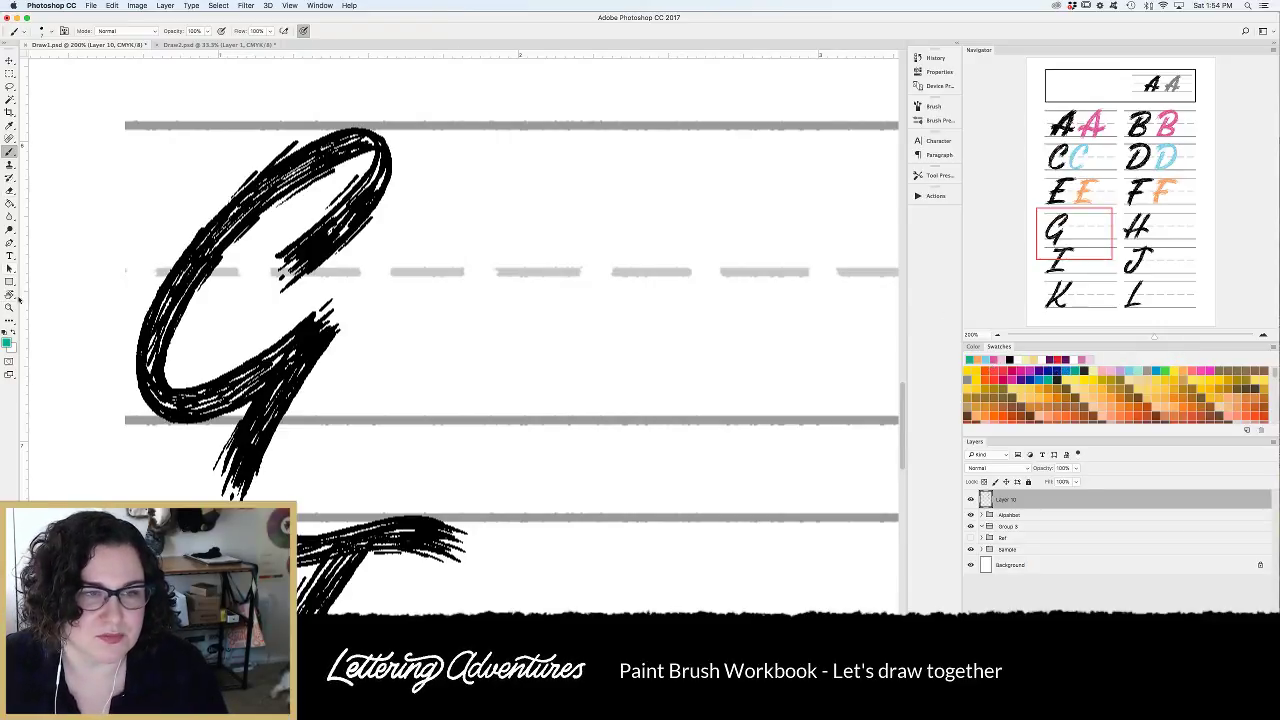
left_click(7, 342)
left_click_drag(943, 511, 923, 496)
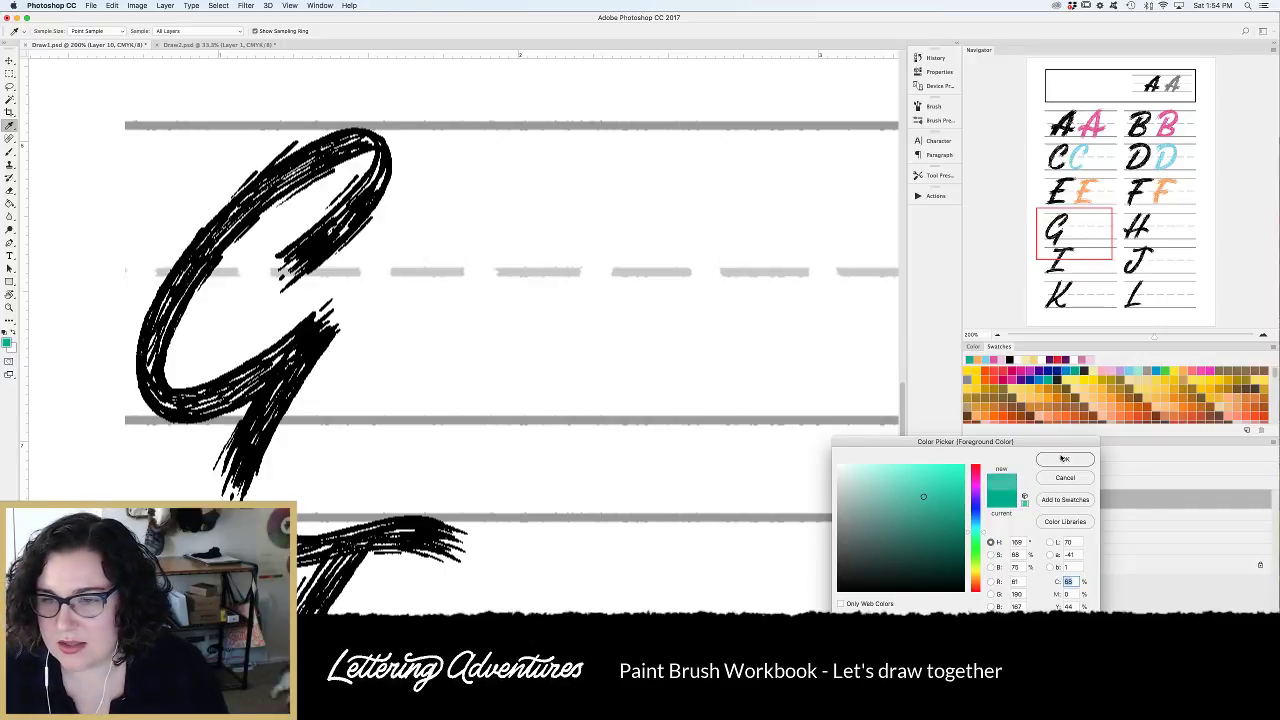
left_click(1064, 459)
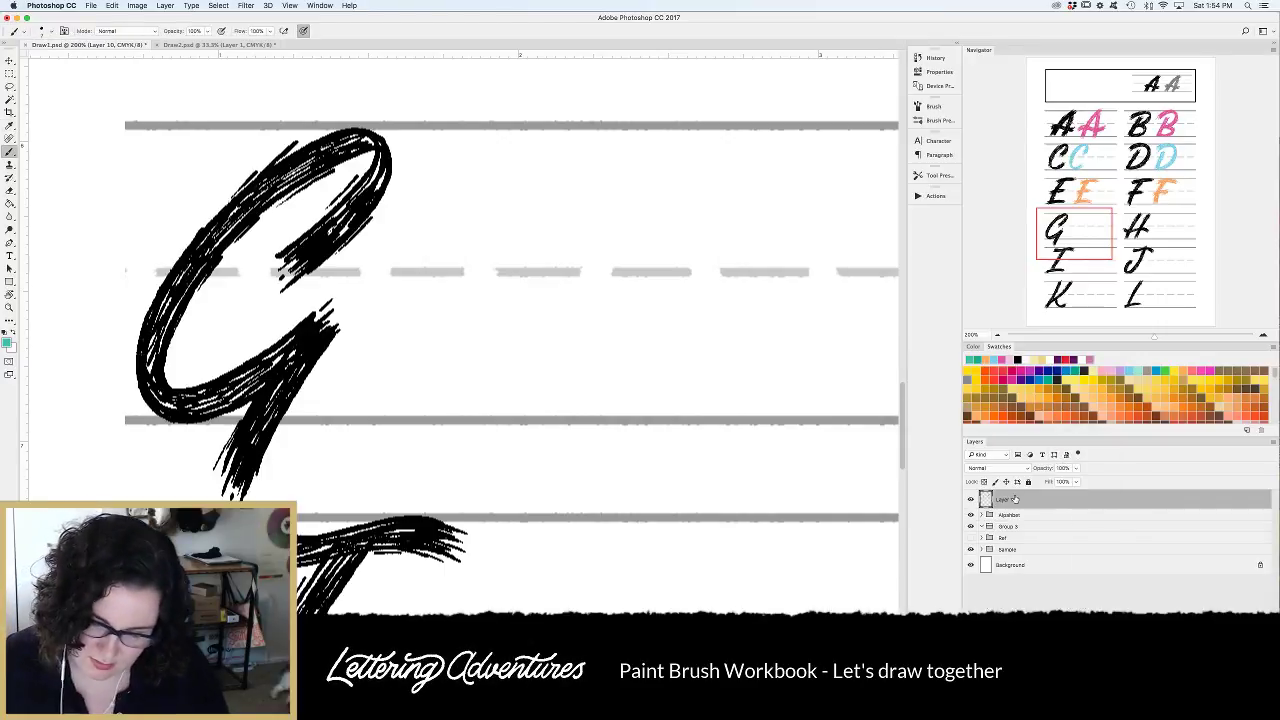
Draw the teal G's thin outer curve beside the black sample, redoing the first attempt with a narrower C-shaped stroke.
scroll(469, 372, "left", 2)
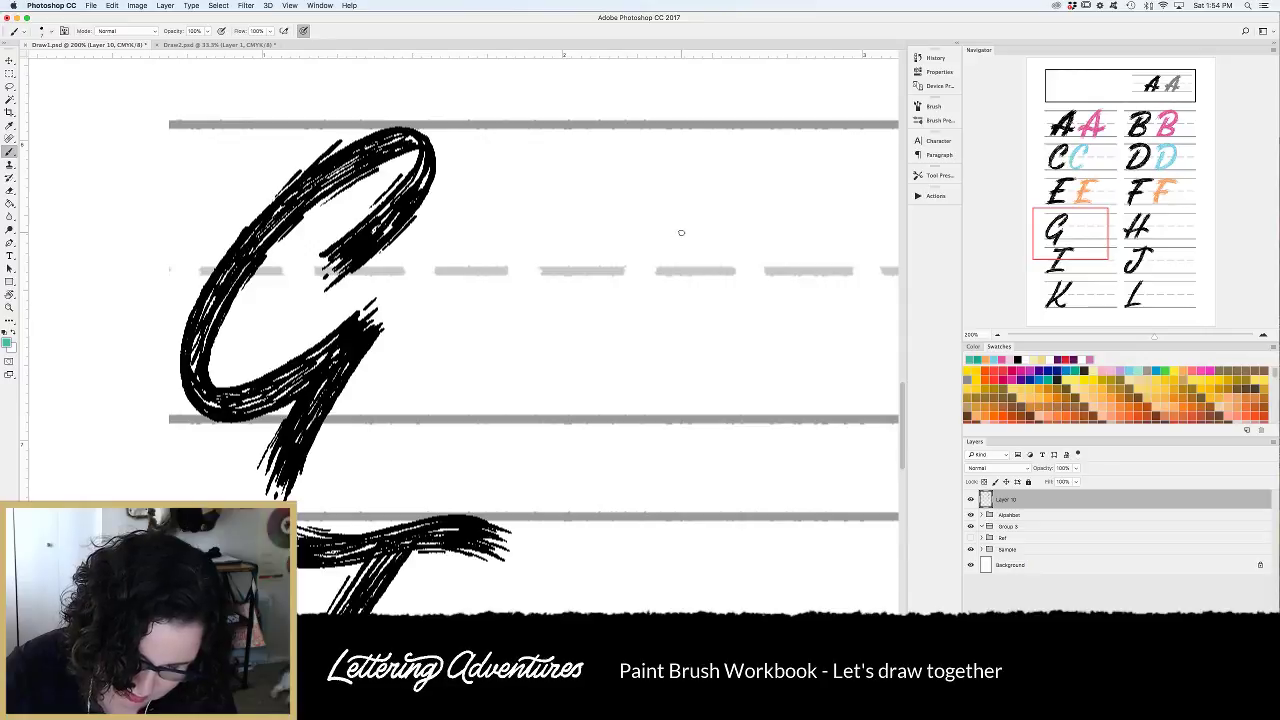
mouse_move(681, 240)
left_mouse_down()
mouse_move(538, 240)
mouse_move(649, 366)
left_mouse_up()
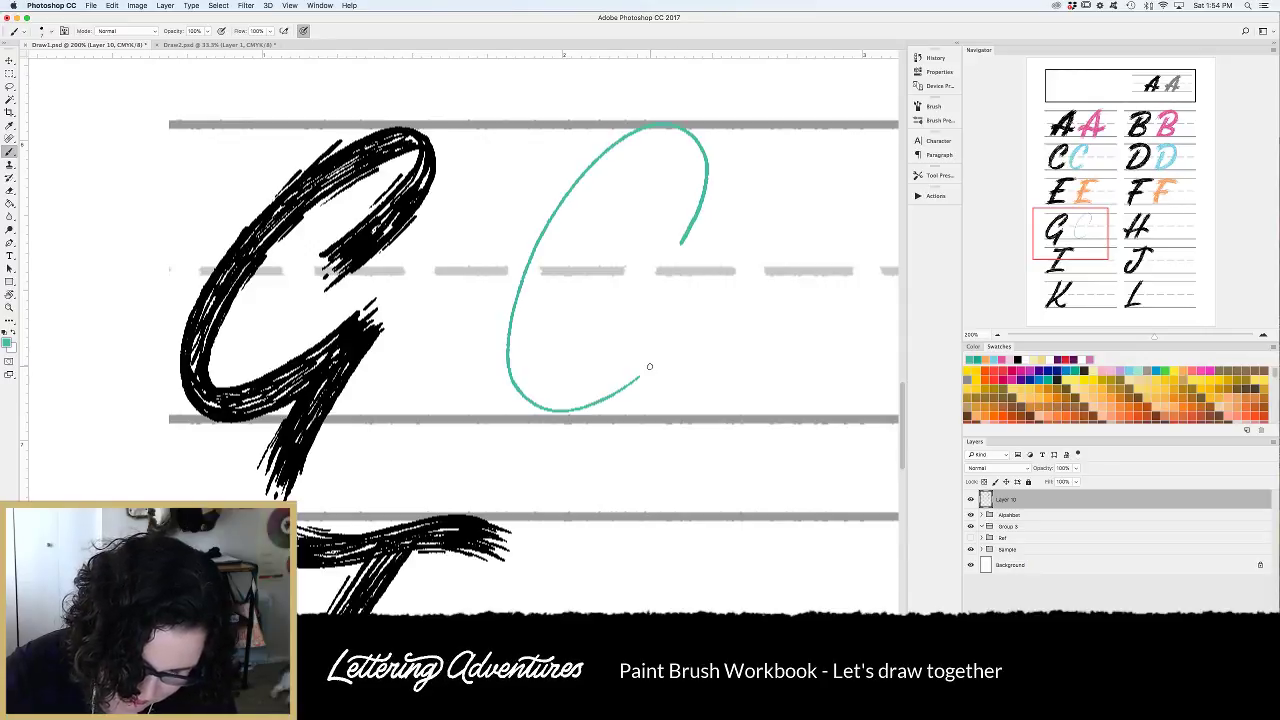
key("super+z")
mouse_move(651, 243)
left_mouse_down()
mouse_move(500, 349)
mouse_move(608, 386)
left_mouse_up()
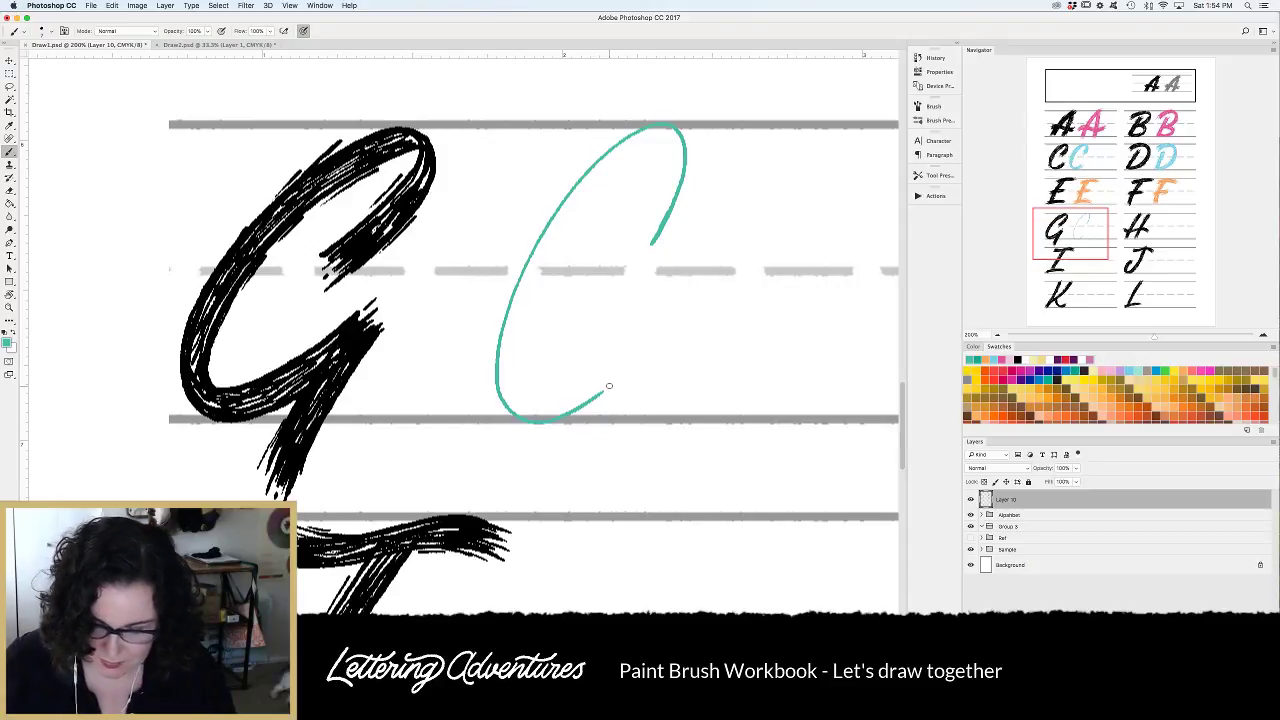
left_click_drag(633, 223, 625, 230)
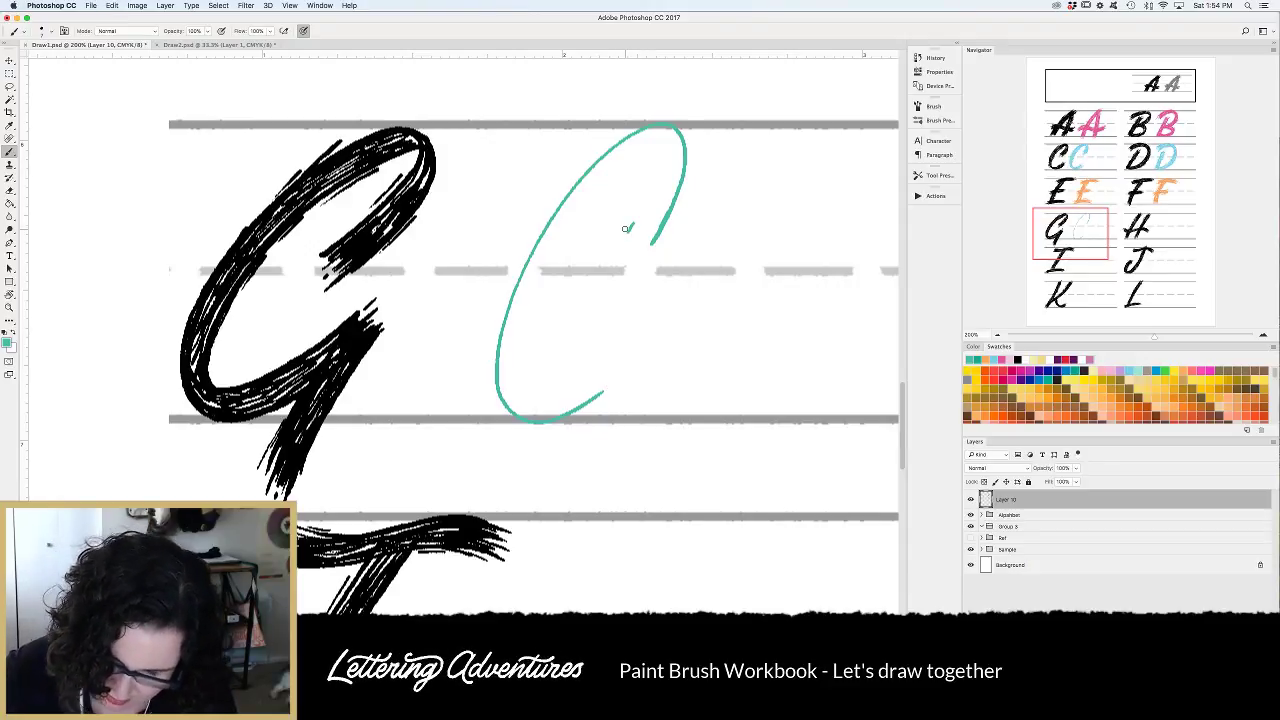
key("super+z")
Draw the inner edge of the teal G's back curve and upper hook, and thicken the outer edge with extra strokes.
left_click_drag(672, 130, 576, 238)
mouse_move(604, 194)
left_mouse_down()
mouse_move(522, 352)
mouse_move(521, 420)
left_mouse_up()
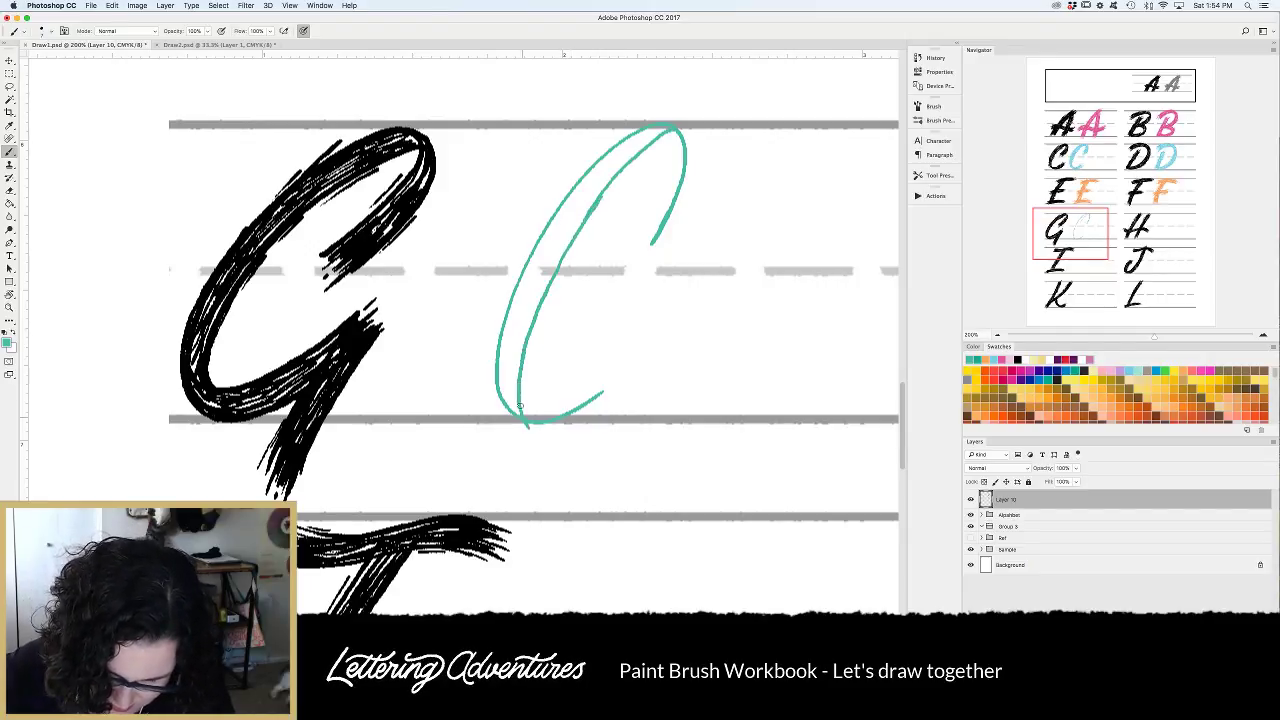
left_click_drag(522, 332, 520, 416)
mouse_move(672, 128)
left_mouse_down()
mouse_move(640, 132)
mouse_move(533, 239)
mouse_move(510, 414)
mouse_move(548, 204)
mouse_move(500, 396)
mouse_move(512, 420)
left_mouse_up()
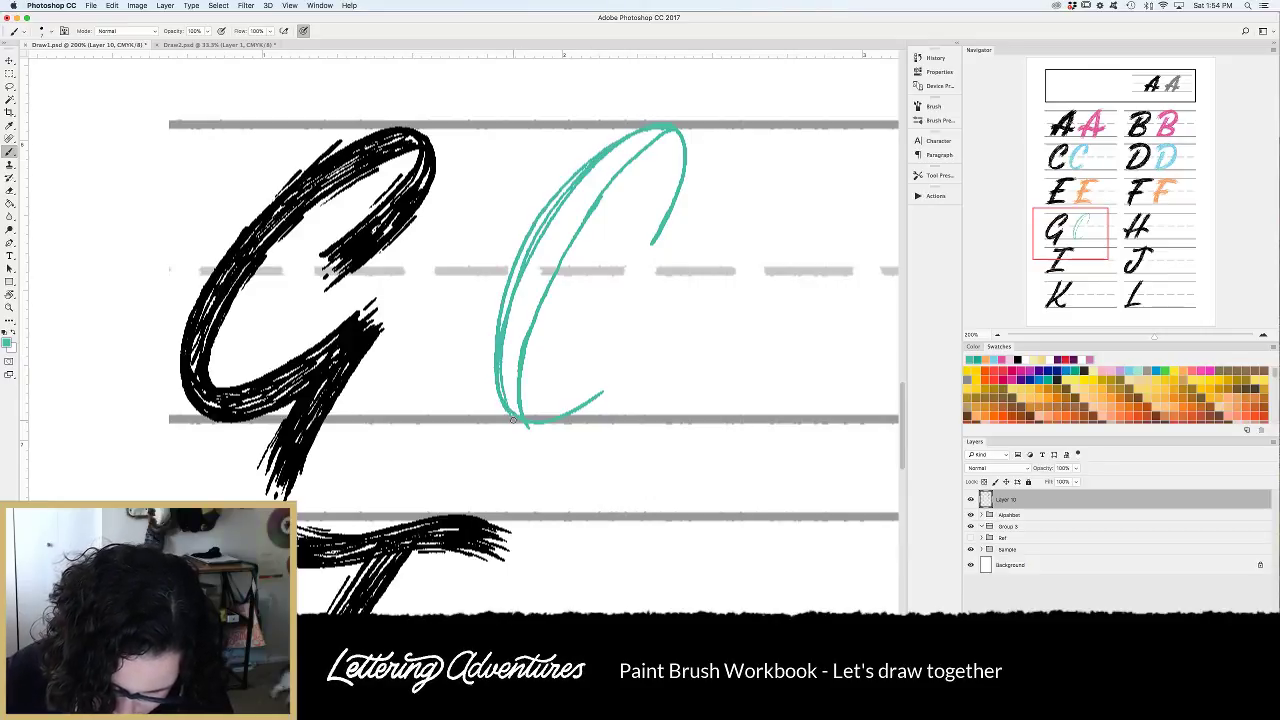
left_click_drag(656, 144, 624, 238)
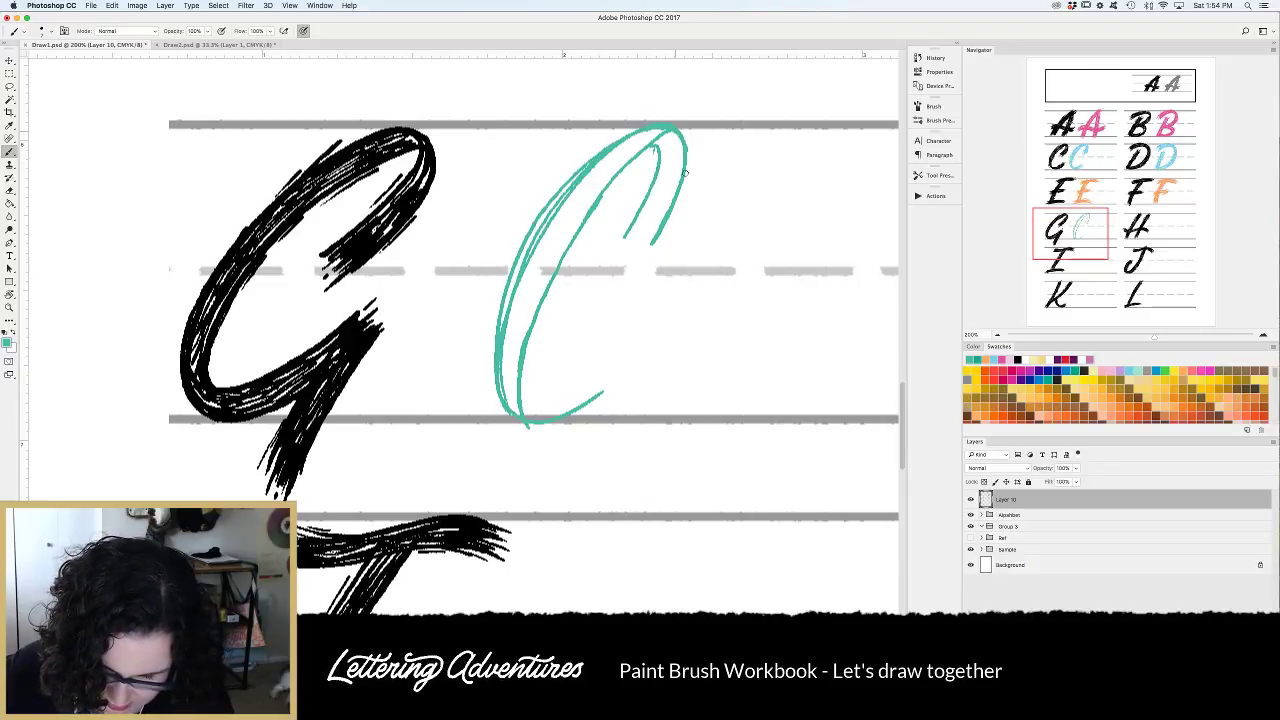
mouse_move(686, 172)
left_mouse_down()
mouse_move(656, 262)
mouse_move(670, 222)
left_mouse_up()
Draw the inner edge of the teal G's lower curve, undoing the rough strokes and replacing them with one smooth arc.
mouse_move(519, 372)
left_mouse_down()
mouse_move(564, 381)
mouse_move(588, 354)
left_mouse_up()
left_click_drag(522, 396, 574, 370)
left_click_drag(558, 424, 524, 420)
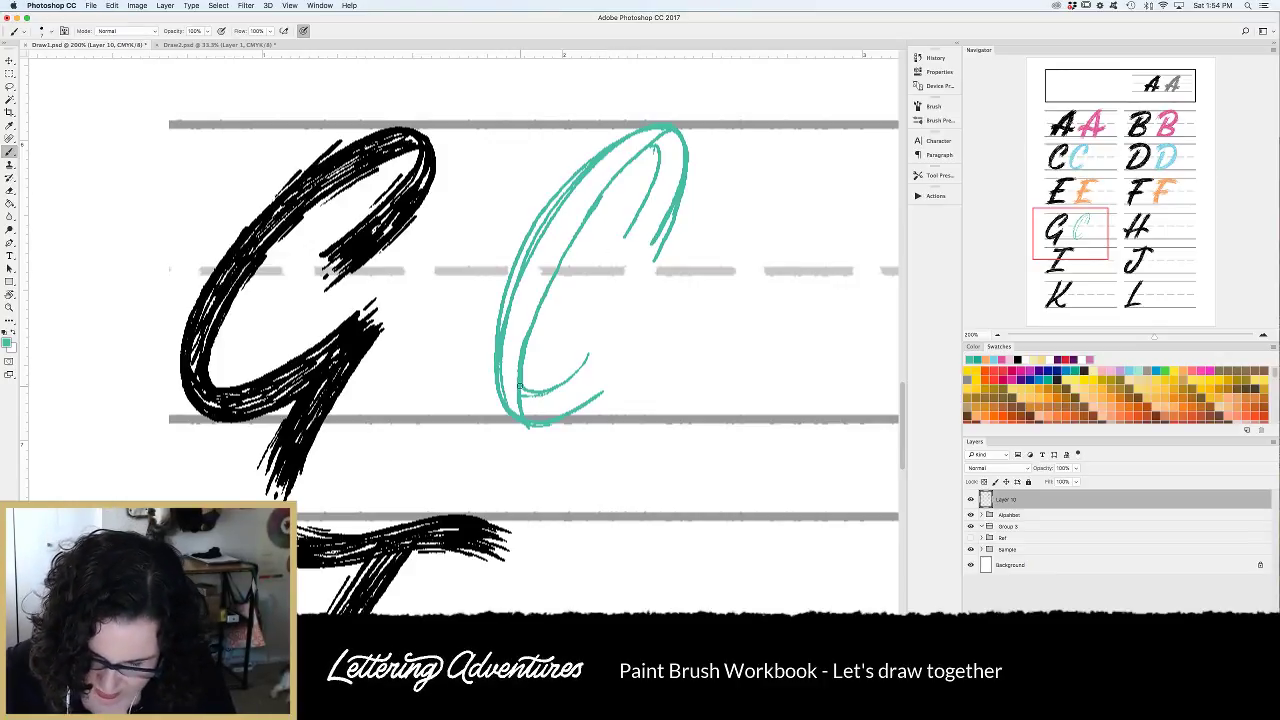
key("super+z")
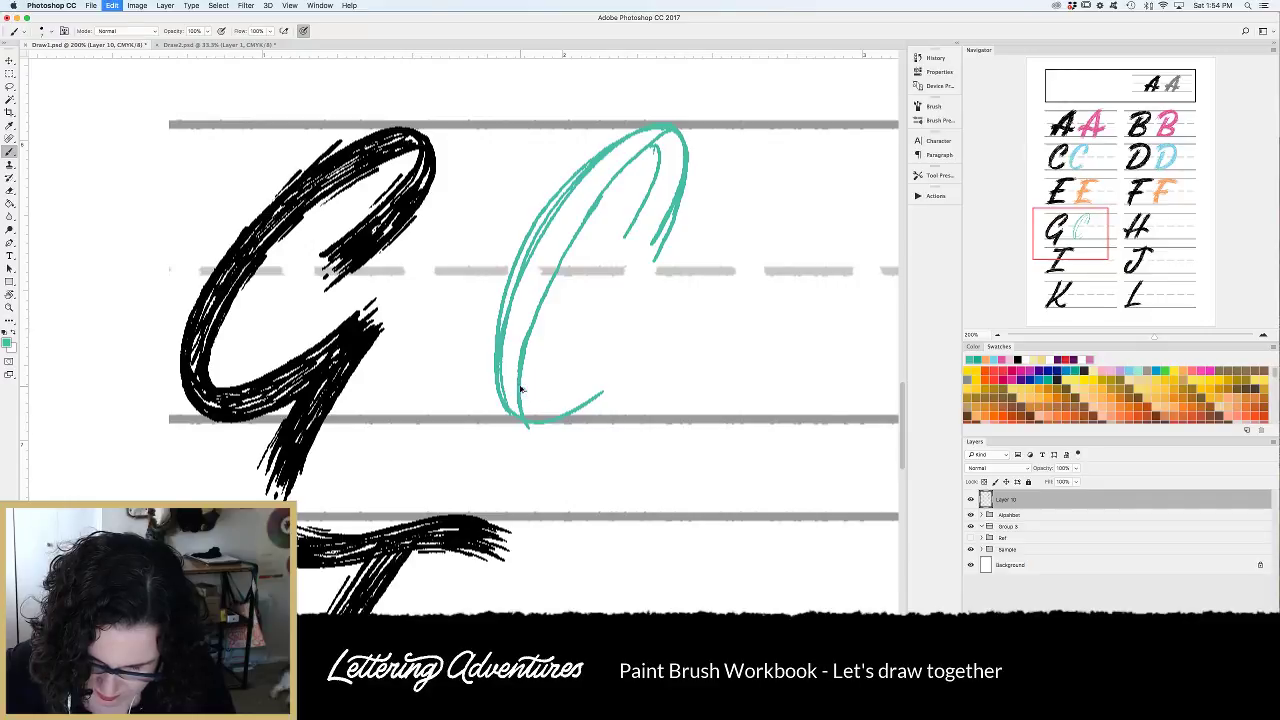
left_click_drag(530, 397, 600, 352)
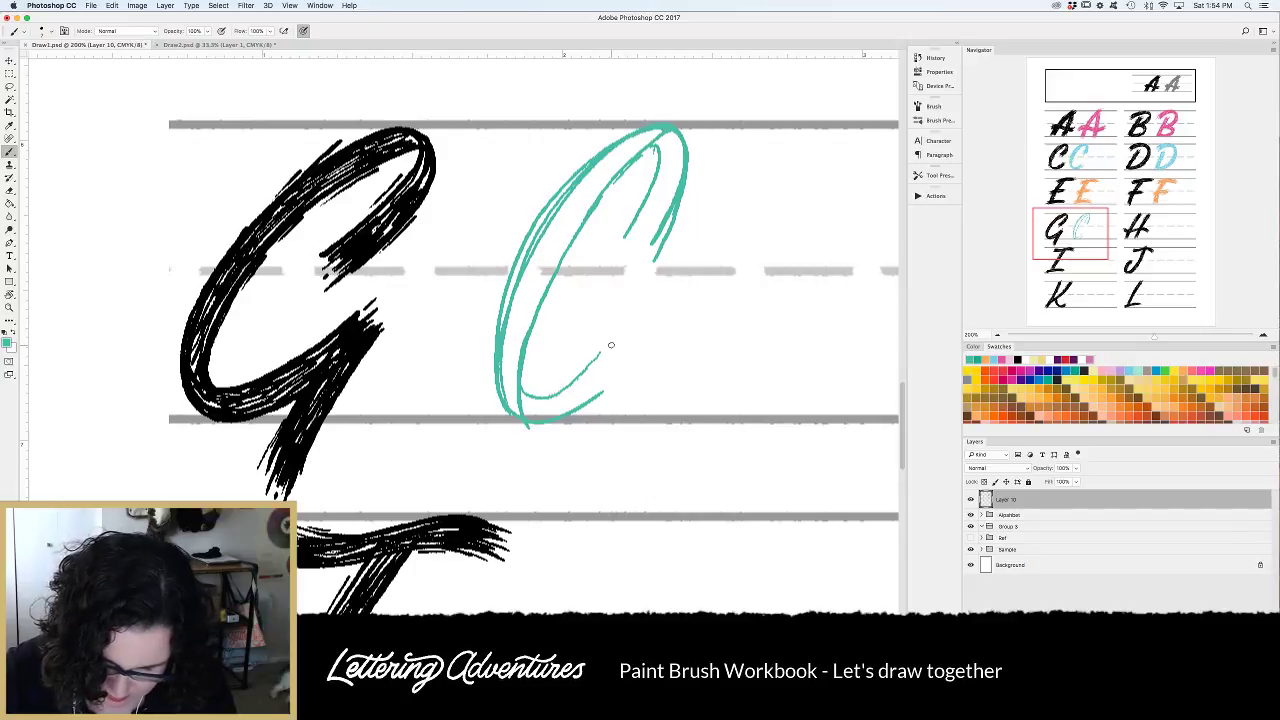
Draw both edges of the teal G's slanted tail from the lower curve to below the baseline, with ragged strokes at its upper end.
mouse_move(577, 372)
left_mouse_down()
mouse_move(614, 340)
mouse_move(599, 378)
left_mouse_up()
left_click_drag(622, 336, 597, 380)
mouse_move(623, 336)
left_mouse_down()
mouse_move(563, 449)
mouse_move(558, 498)
left_mouse_up()
mouse_move(647, 347)
left_mouse_down()
mouse_move(598, 441)
mouse_move(596, 480)
left_mouse_up()
mouse_move(613, 354)
left_mouse_down()
mouse_move(568, 484)
mouse_move(570, 462)
left_mouse_up()
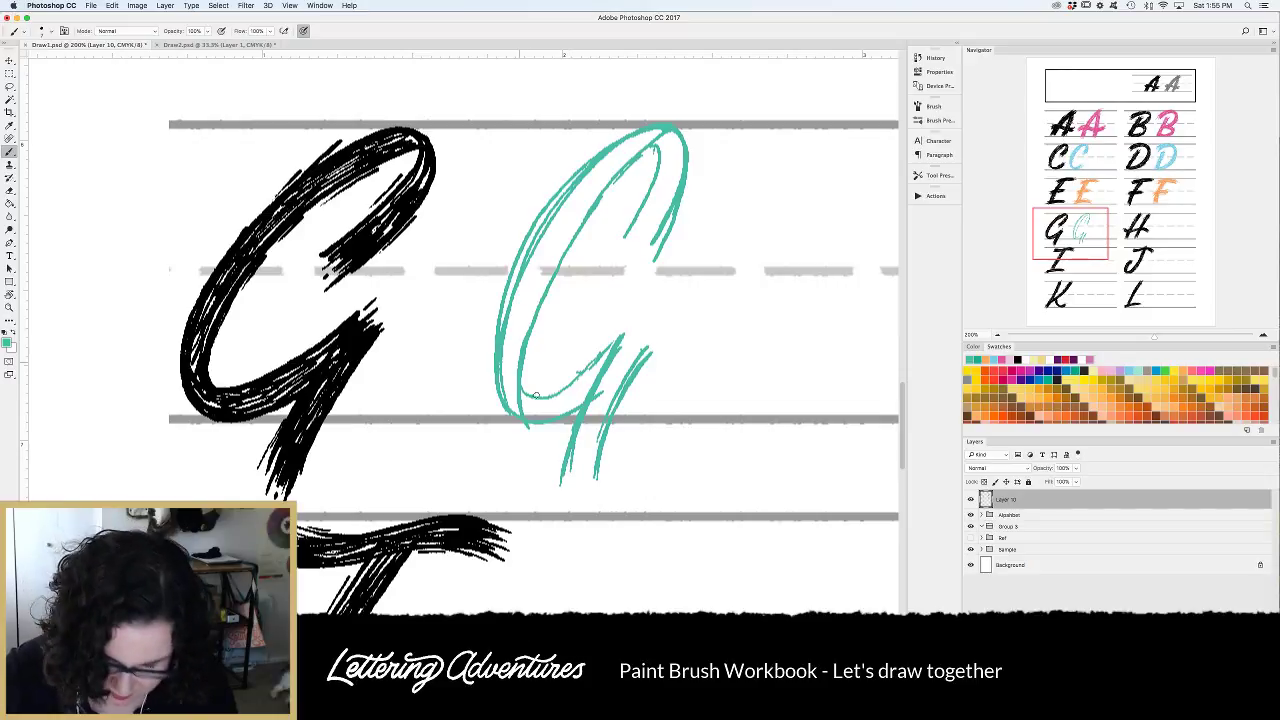
mouse_move(590, 356)
left_mouse_down()
mouse_move(531, 390)
mouse_move(632, 322)
mouse_move(648, 318)
mouse_move(640, 346)
mouse_move(657, 335)
left_mouse_up()
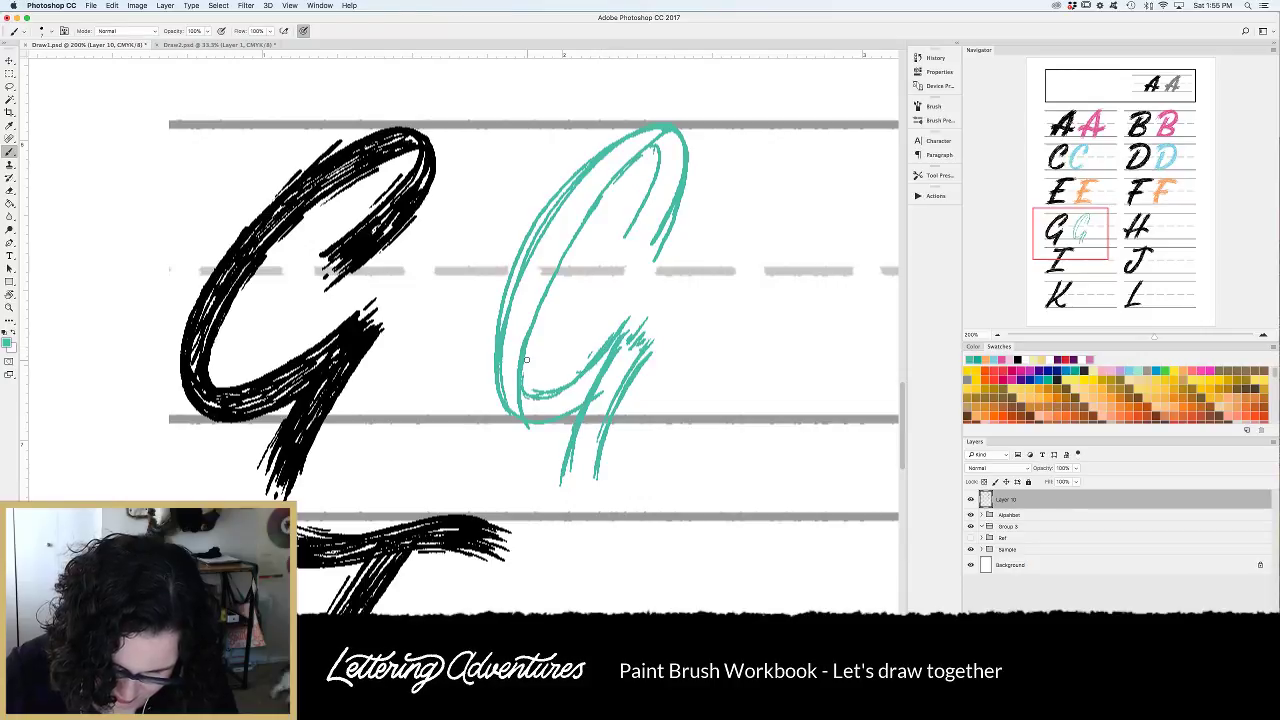
Thicken the outer edge of the teal G's back curve up to the top, replacing the stroke that bulges too far out.
left_click_drag(545, 218, 491, 383)
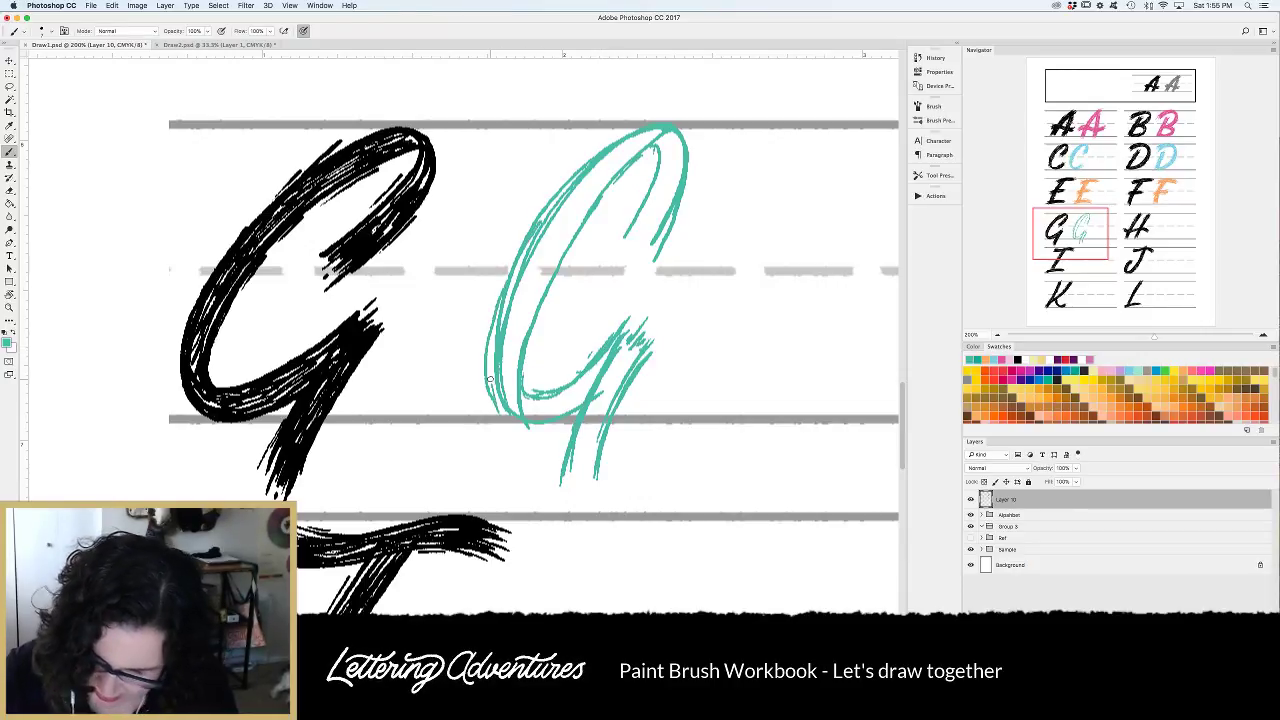
key("super+z")
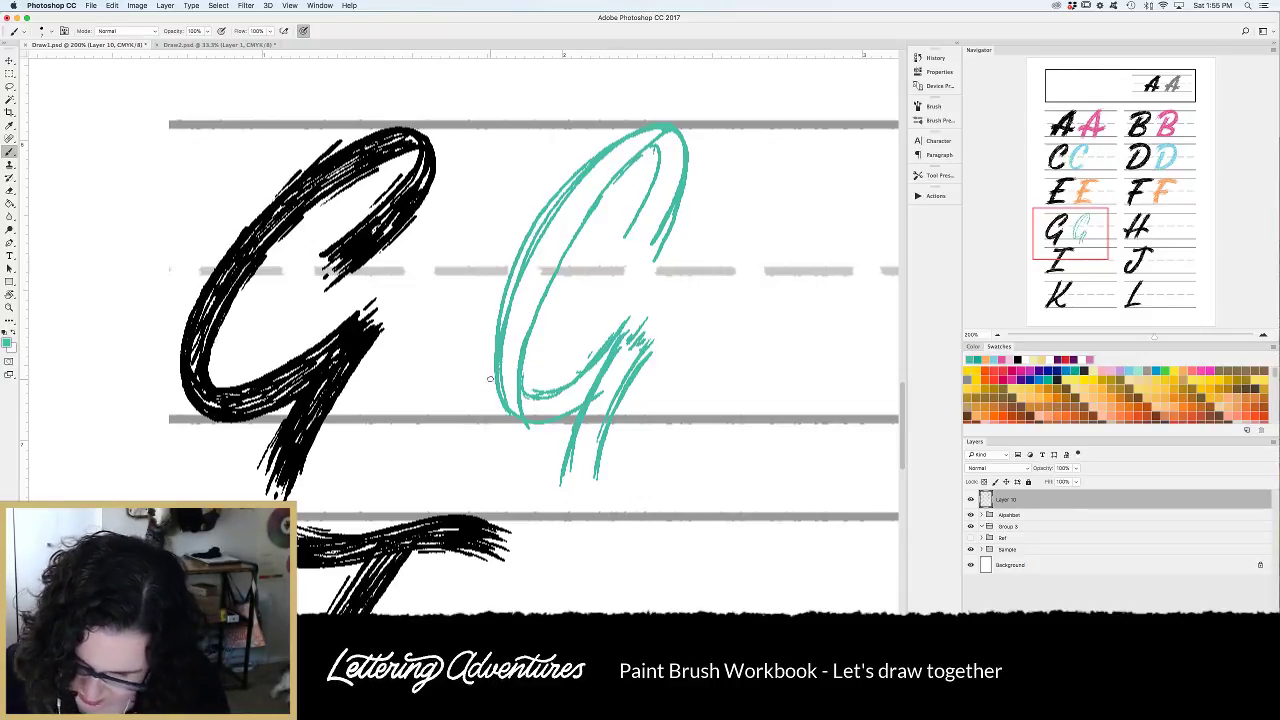
mouse_move(532, 227)
left_mouse_down()
mouse_move(492, 363)
mouse_move(518, 417)
mouse_move(499, 297)
mouse_move(490, 354)
mouse_move(505, 407)
mouse_move(551, 413)
left_mouse_up()
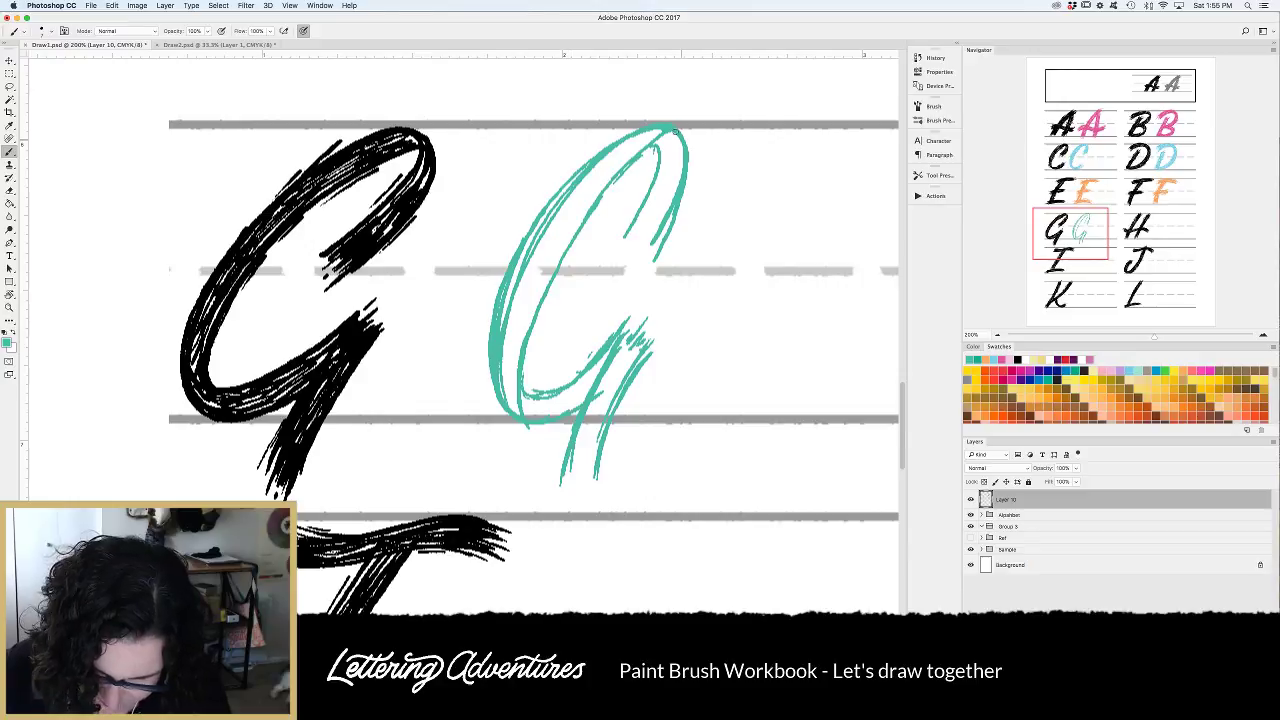
mouse_move(640, 130)
left_mouse_down()
mouse_move(582, 161)
mouse_move(538, 214)
mouse_move(506, 298)
left_mouse_up()
mouse_move(560, 188)
left_mouse_down()
mouse_move(626, 134)
mouse_move(680, 138)
mouse_move(688, 183)
left_mouse_up()
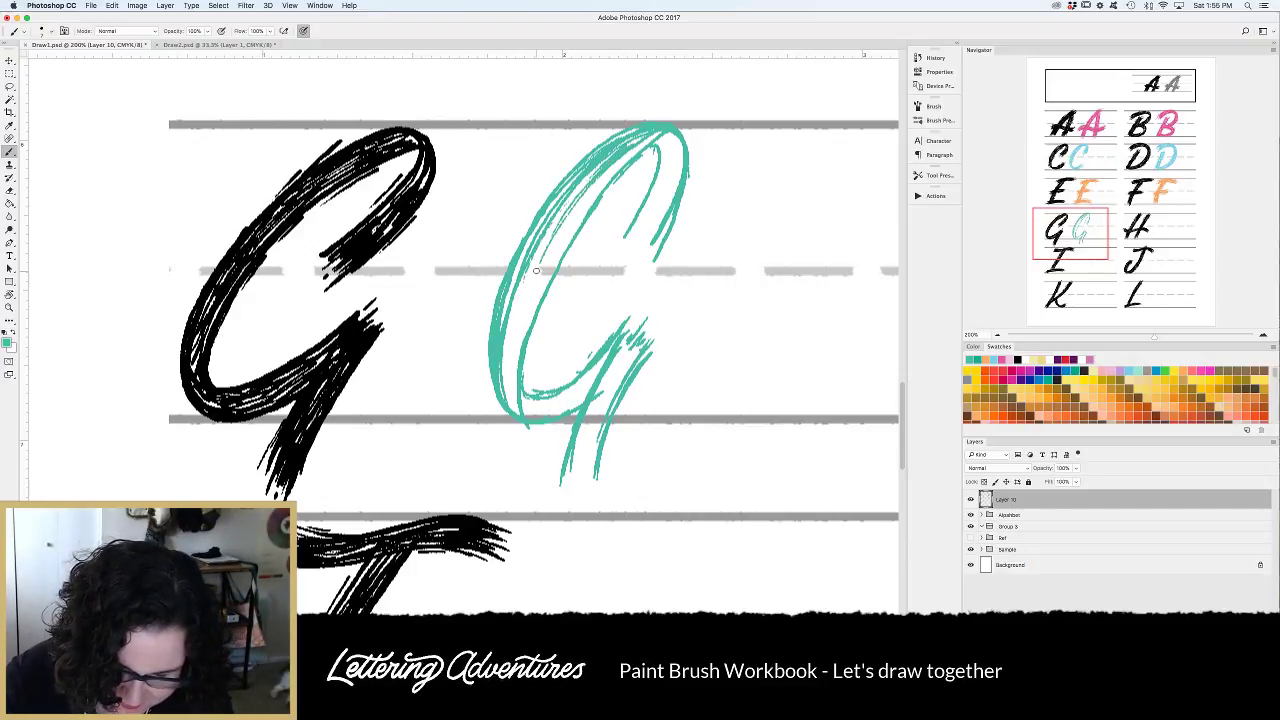
Fill the teal G's back curve with long dry-brush strokes between its outer and inner edges.
left_click_drag(640, 141, 560, 240)
left_click_drag(610, 168, 532, 289)
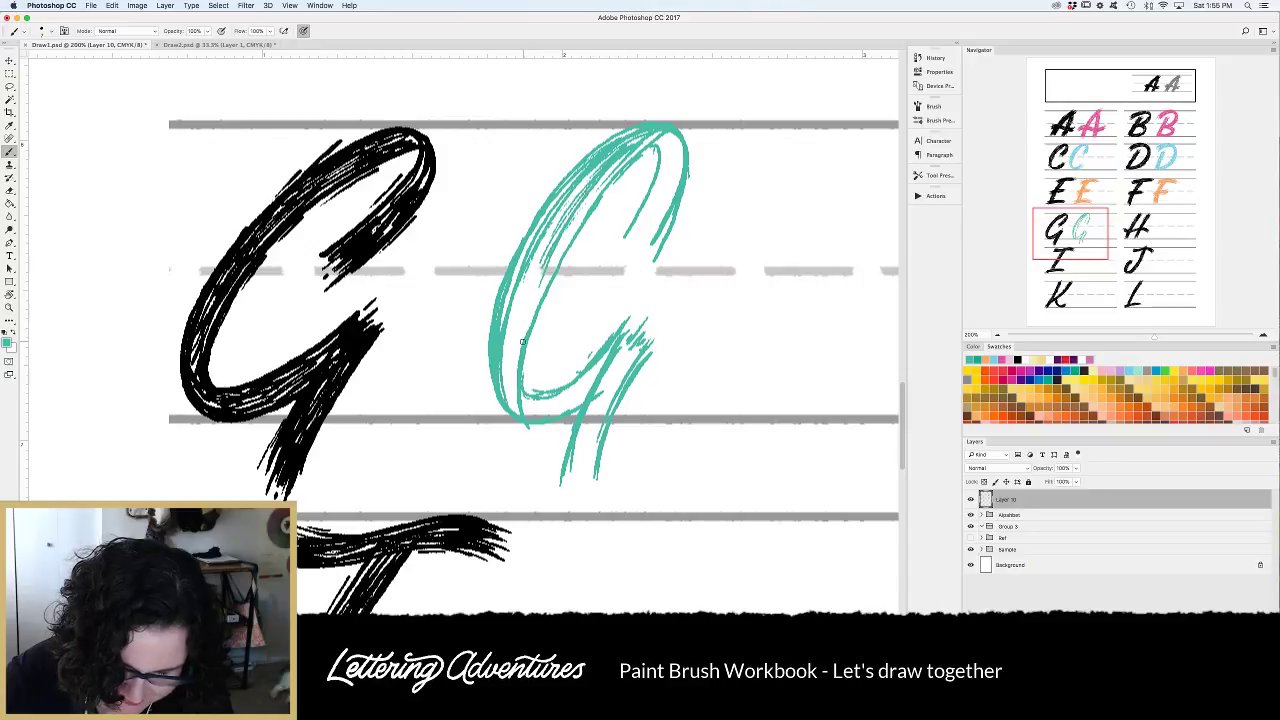
left_click_drag(558, 230, 528, 295)
mouse_move(512, 352)
left_mouse_down()
mouse_move(552, 224)
mouse_move(506, 370)
left_mouse_up()
mouse_move(518, 292)
left_mouse_down()
mouse_move(510, 414)
mouse_move(537, 284)
mouse_move(590, 184)
mouse_move(538, 242)
left_mouse_up()
left_click_drag(616, 166, 510, 292)
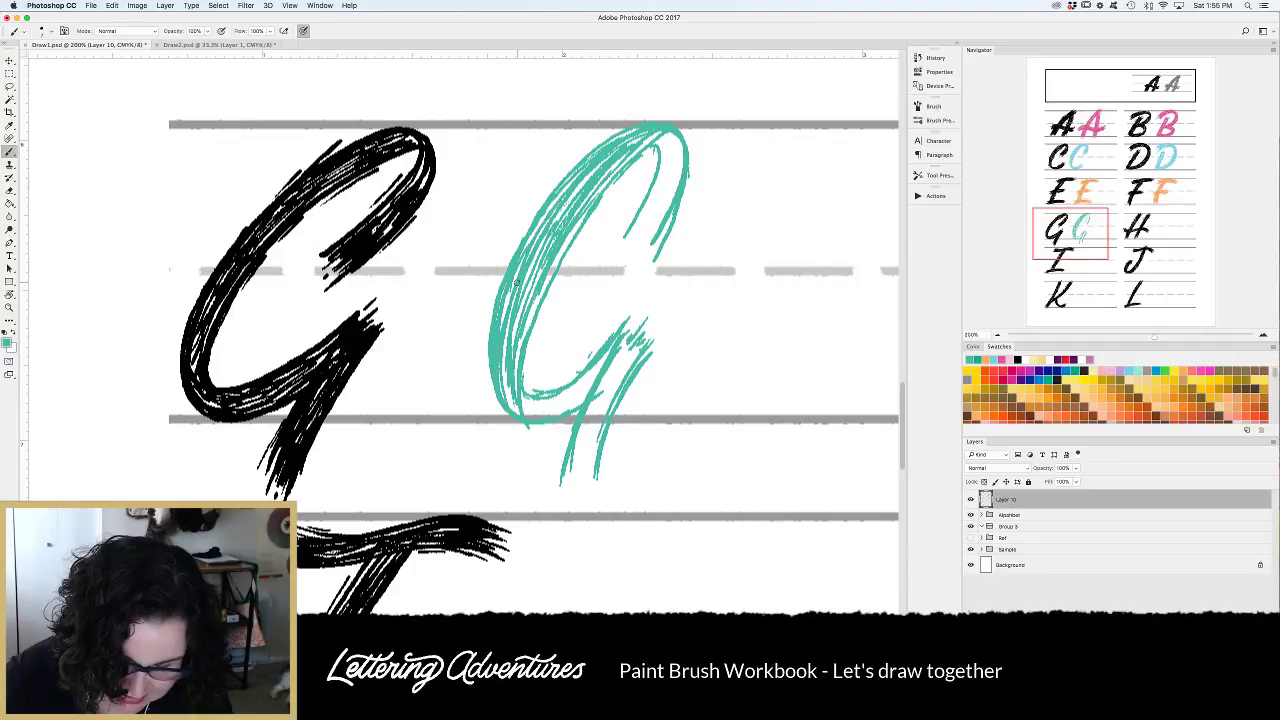
left_click_drag(567, 240, 505, 390)
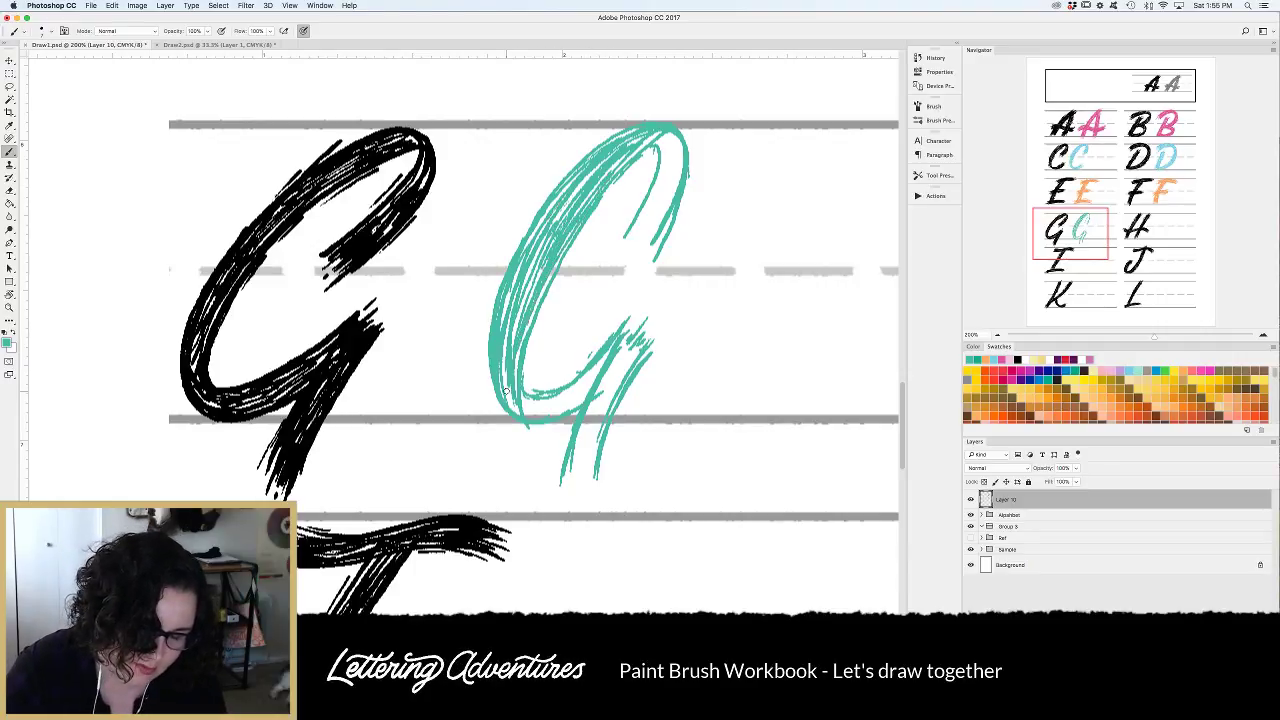
Fill the teal G's upper hook with short curved strokes that end raggedly above the dashed midline.
mouse_move(602, 178)
left_mouse_down()
mouse_move(624, 158)
mouse_move(662, 168)
mouse_move(657, 148)
mouse_move(646, 205)
left_mouse_up()
mouse_move(648, 145)
left_mouse_down()
mouse_move(673, 166)
mouse_move(648, 230)
mouse_move(657, 195)
left_mouse_up()
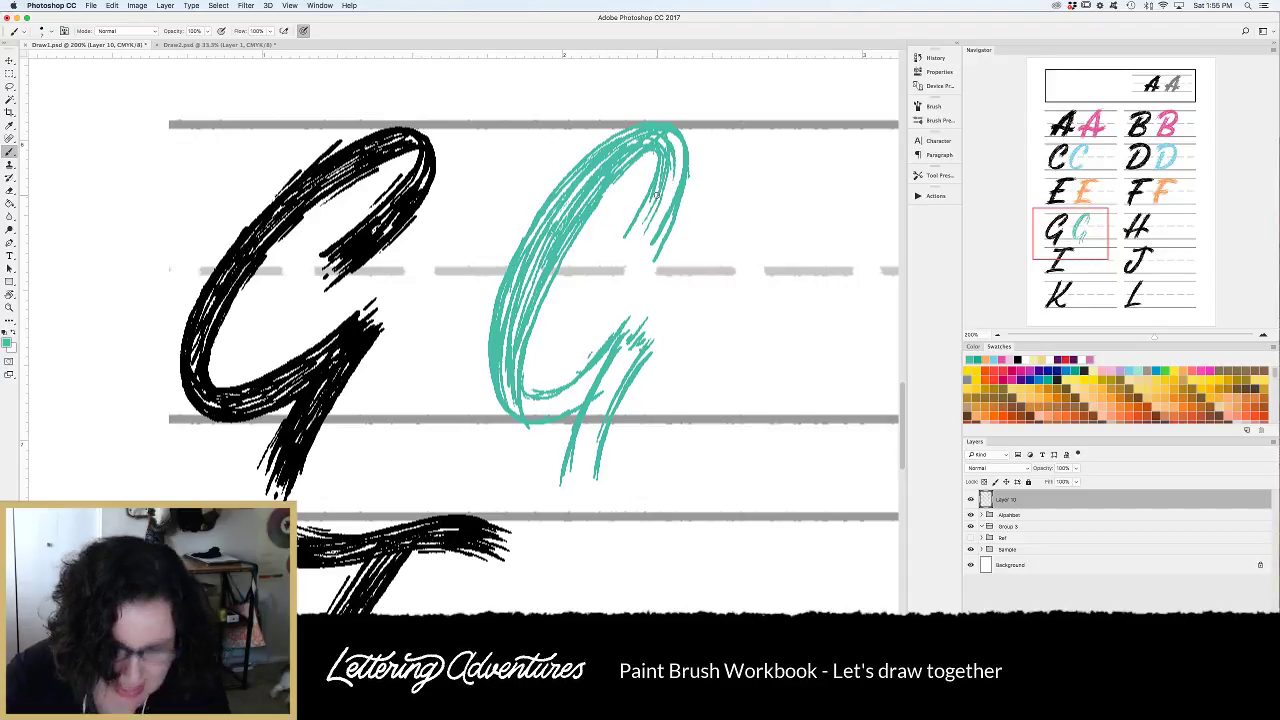
mouse_move(676, 136)
left_mouse_down()
mouse_move(659, 228)
mouse_move(681, 168)
mouse_move(676, 194)
mouse_move(648, 240)
left_mouse_up()
left_click_drag(671, 163, 636, 242)
left_click_drag(676, 132, 664, 210)
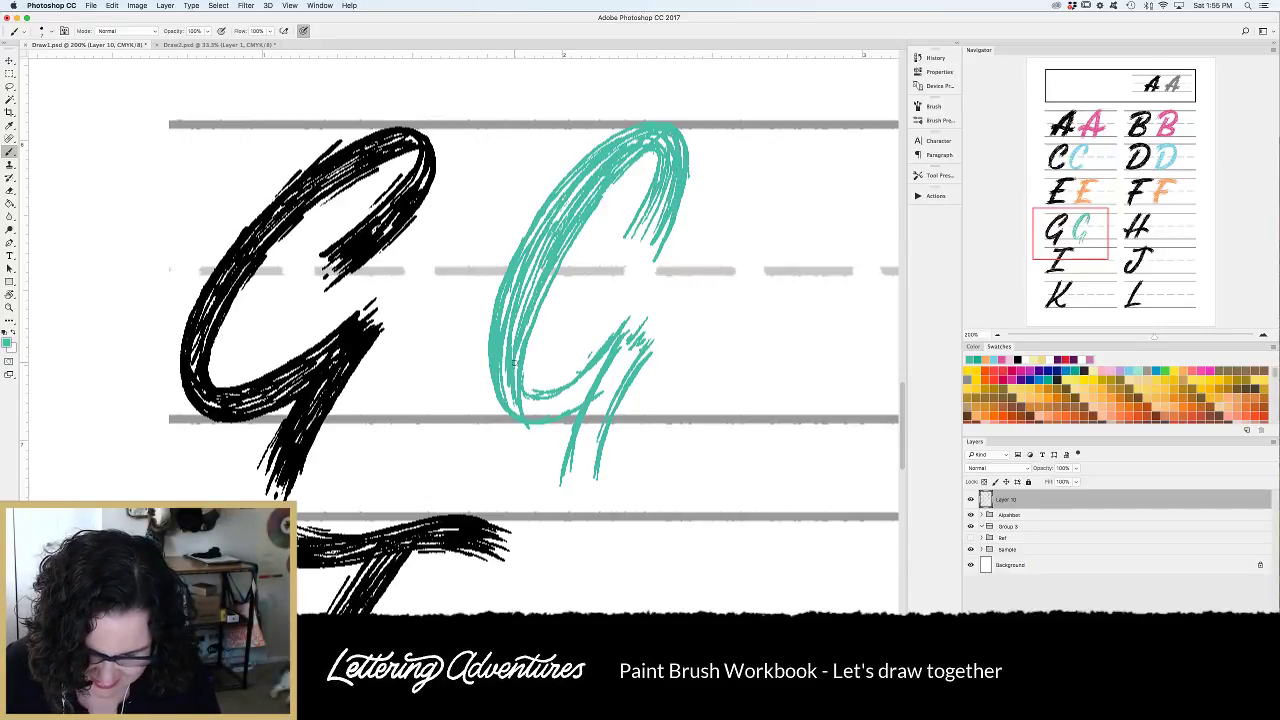
Fill the teal G's lower curve and slanted tail with dry-brush strokes, leaving a ragged end below the baseline.
mouse_move(514, 400)
left_mouse_down()
mouse_move(586, 386)
mouse_move(601, 364)
mouse_move(540, 402)
mouse_move(593, 378)
mouse_move(522, 392)
mouse_move(542, 398)
mouse_move(522, 408)
mouse_move(594, 384)
mouse_move(604, 362)
mouse_move(575, 405)
left_mouse_up()
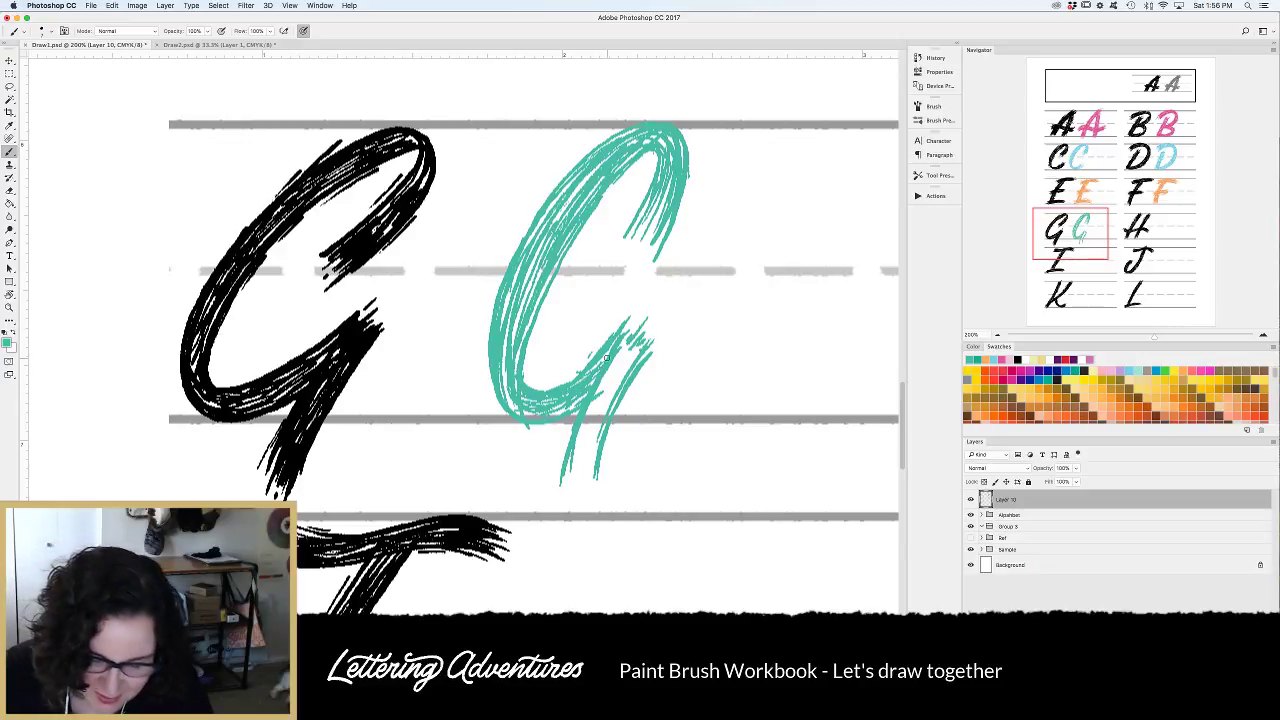
left_click_drag(600, 392, 634, 340)
mouse_move(592, 416)
left_mouse_down()
mouse_move(583, 446)
mouse_move(634, 348)
mouse_move(586, 480)
mouse_move(573, 477)
mouse_move(588, 410)
mouse_move(579, 491)
left_mouse_up()
left_click_drag(610, 392, 590, 488)
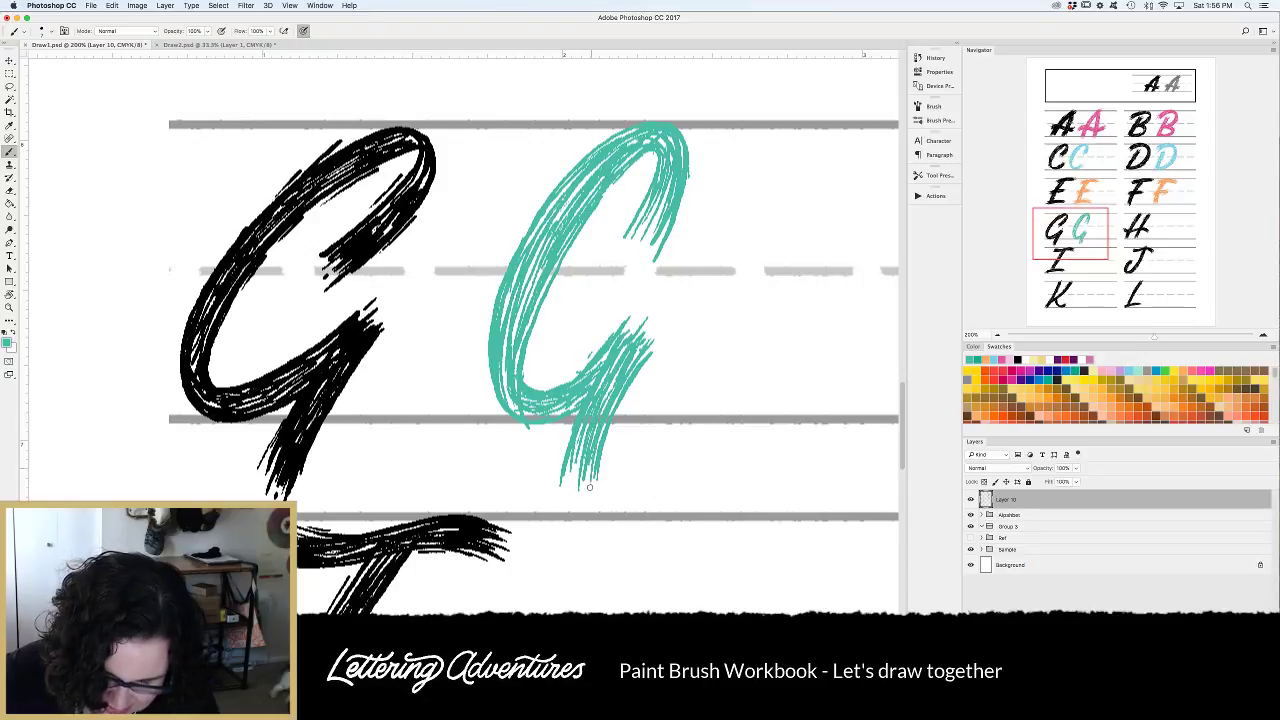
left_click_drag(606, 424, 593, 473)
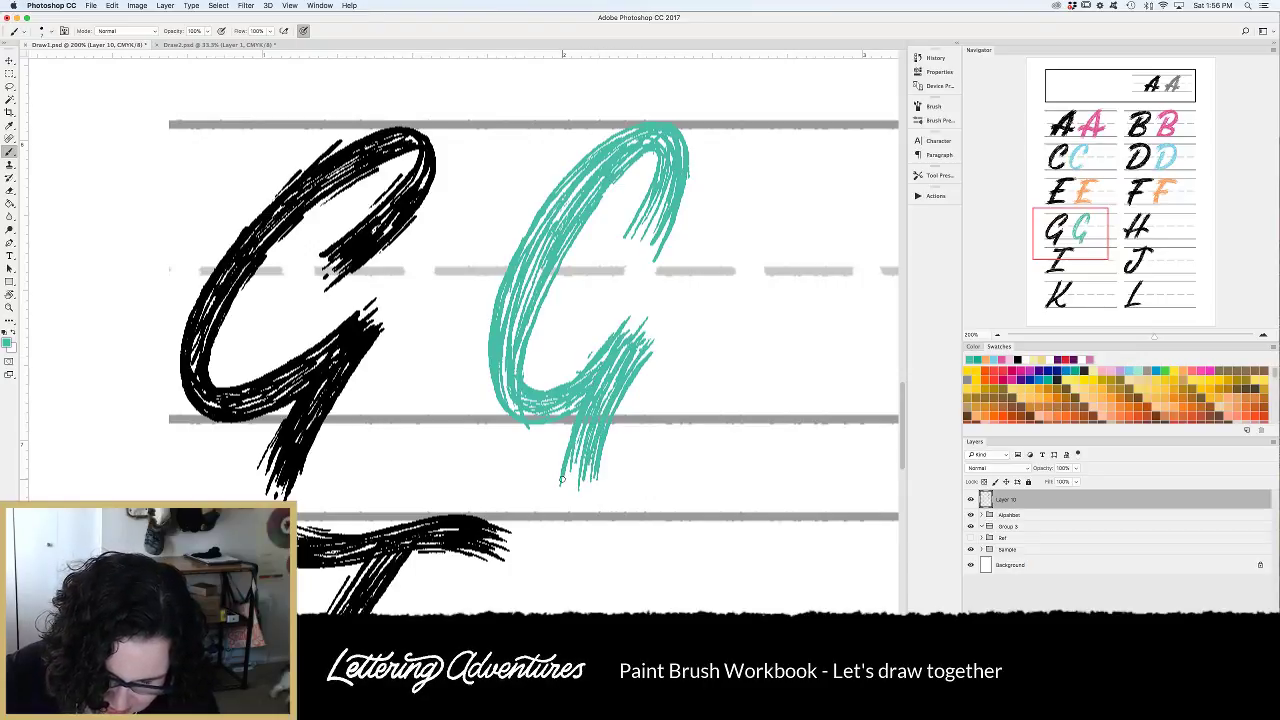
Add more fine strokes to close the larger gaps in the teal G's back curve.
mouse_move(589, 168)
left_mouse_down()
mouse_move(537, 258)
mouse_move(518, 334)
left_mouse_up()
left_click_drag(535, 286, 524, 316)
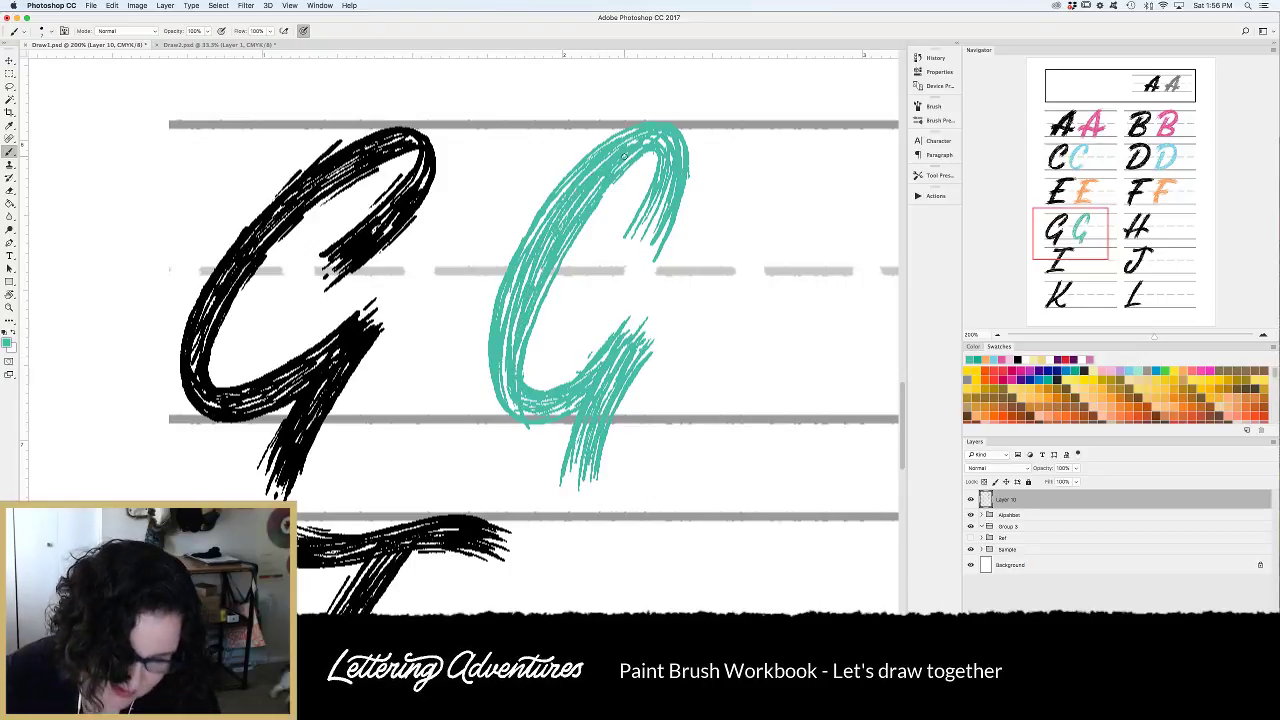
left_click_drag(657, 170, 575, 237)
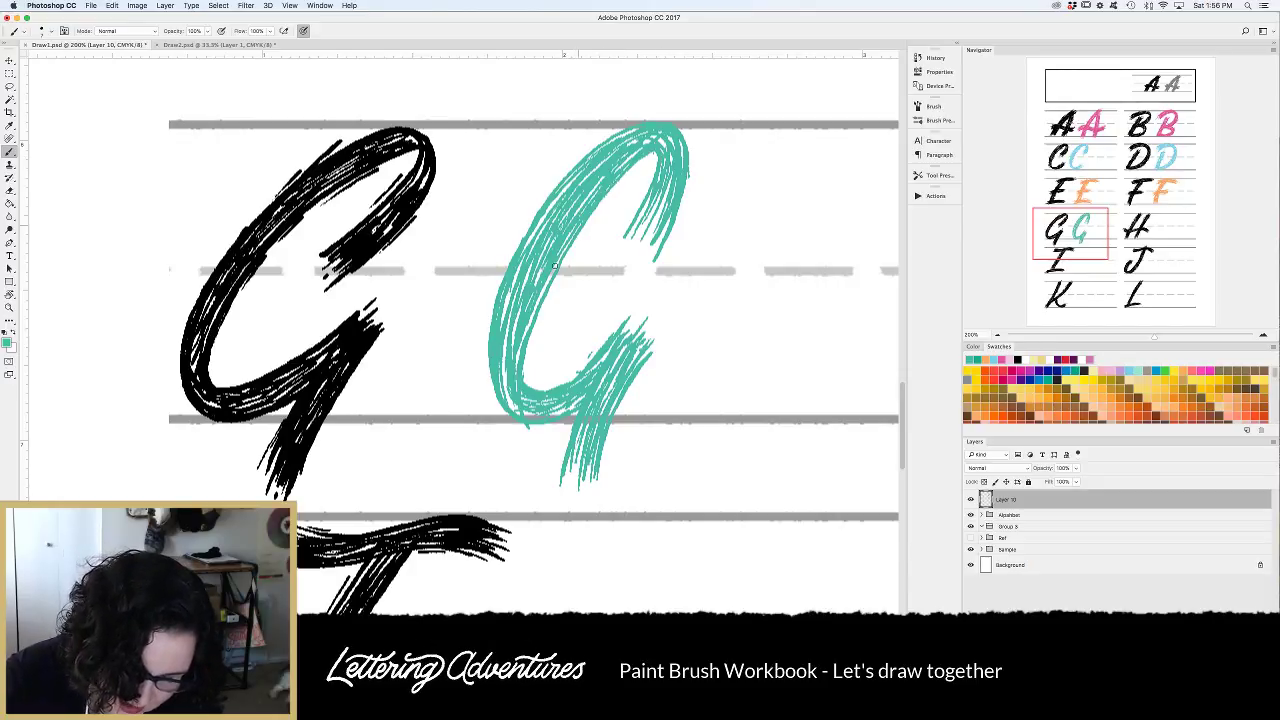
left_click_drag(536, 308, 522, 348)
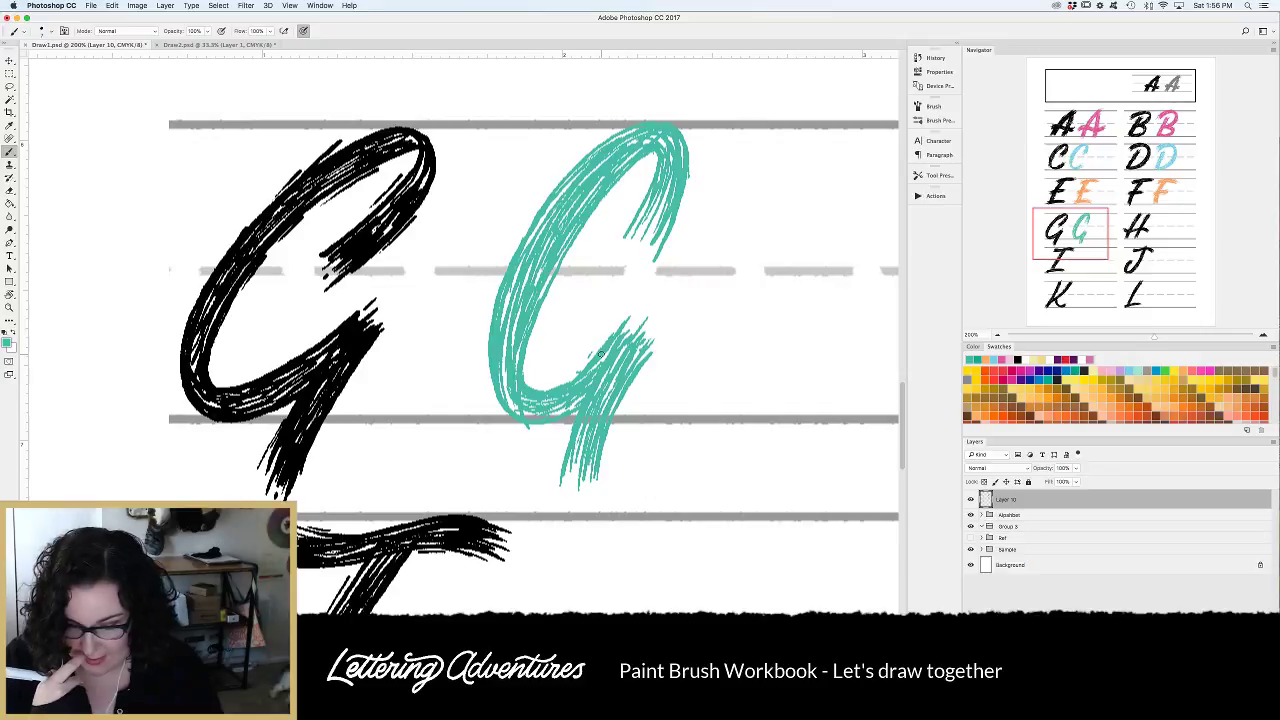
Roughen the teal G with loose bristle strokes at the ends of the hook and tail and along the back curve's edges.
left_click_drag(669, 184, 631, 250)
left_click_drag(660, 190, 626, 262)
left_click_drag(660, 221, 651, 251)
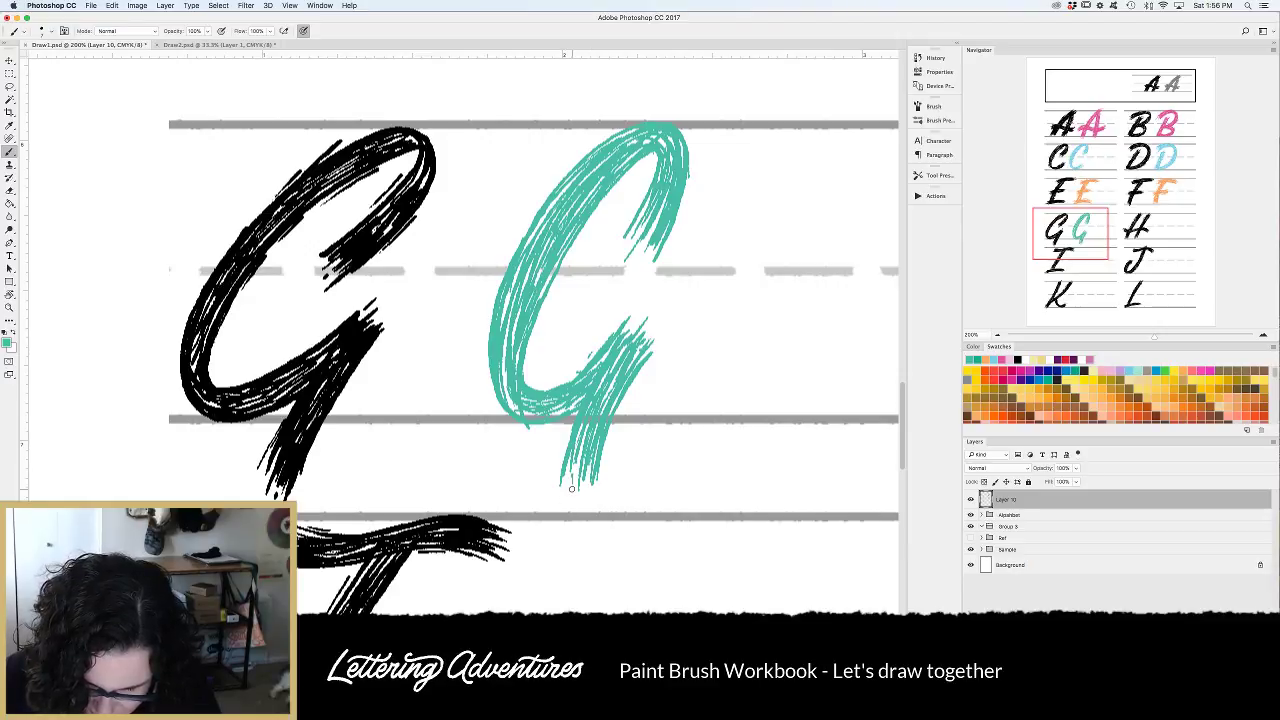
mouse_move(632, 328)
left_mouse_down()
mouse_move(646, 311)
mouse_move(676, 311)
left_mouse_up()
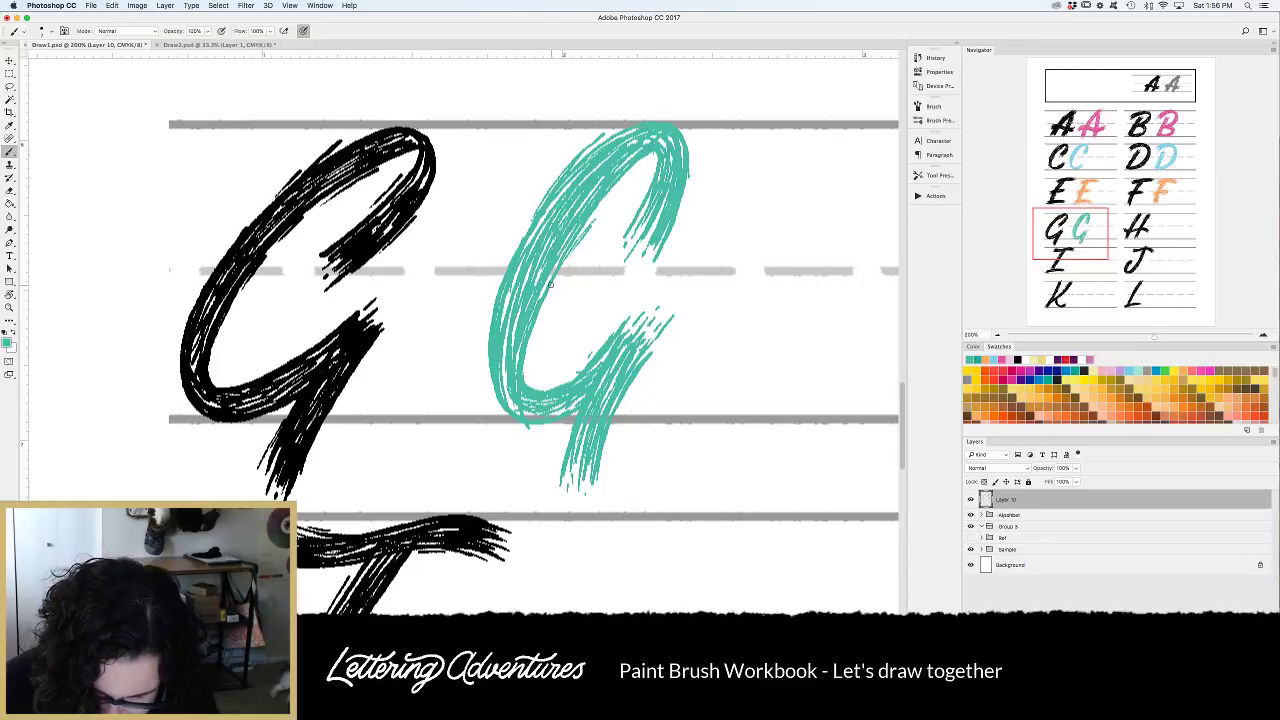
left_click_drag(547, 307, 527, 384)
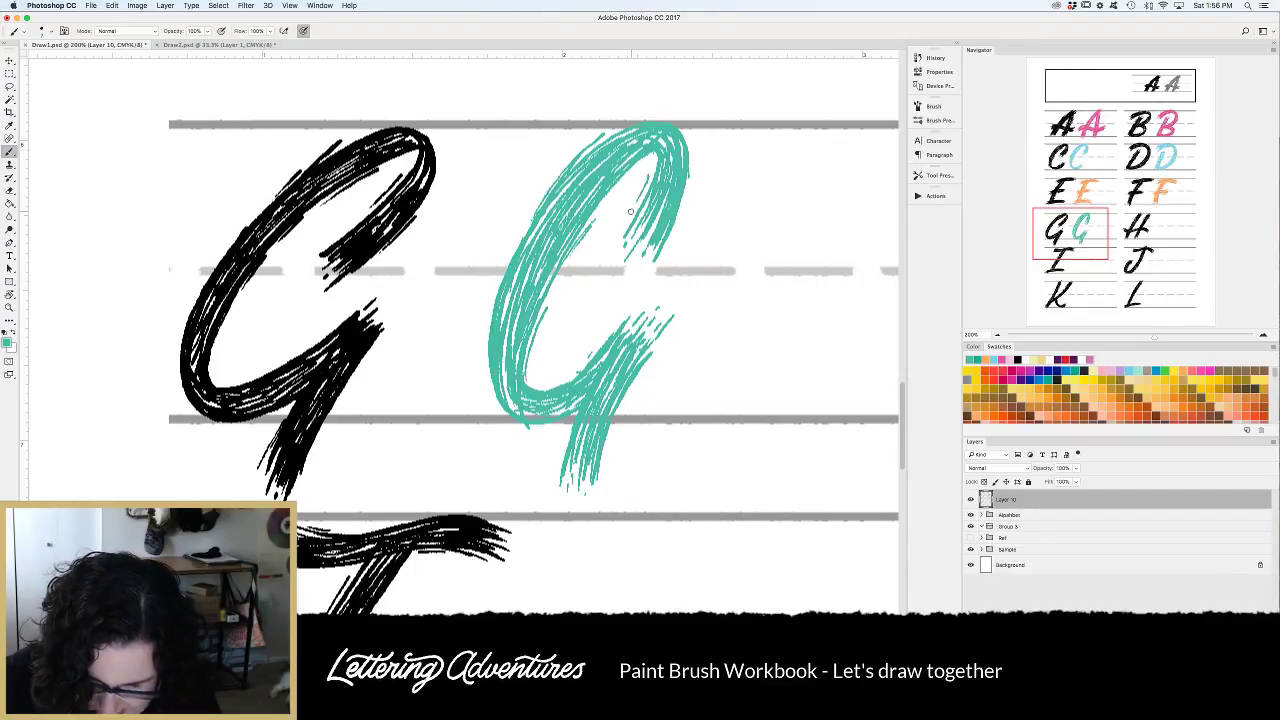
left_click_drag(687, 173, 667, 250)
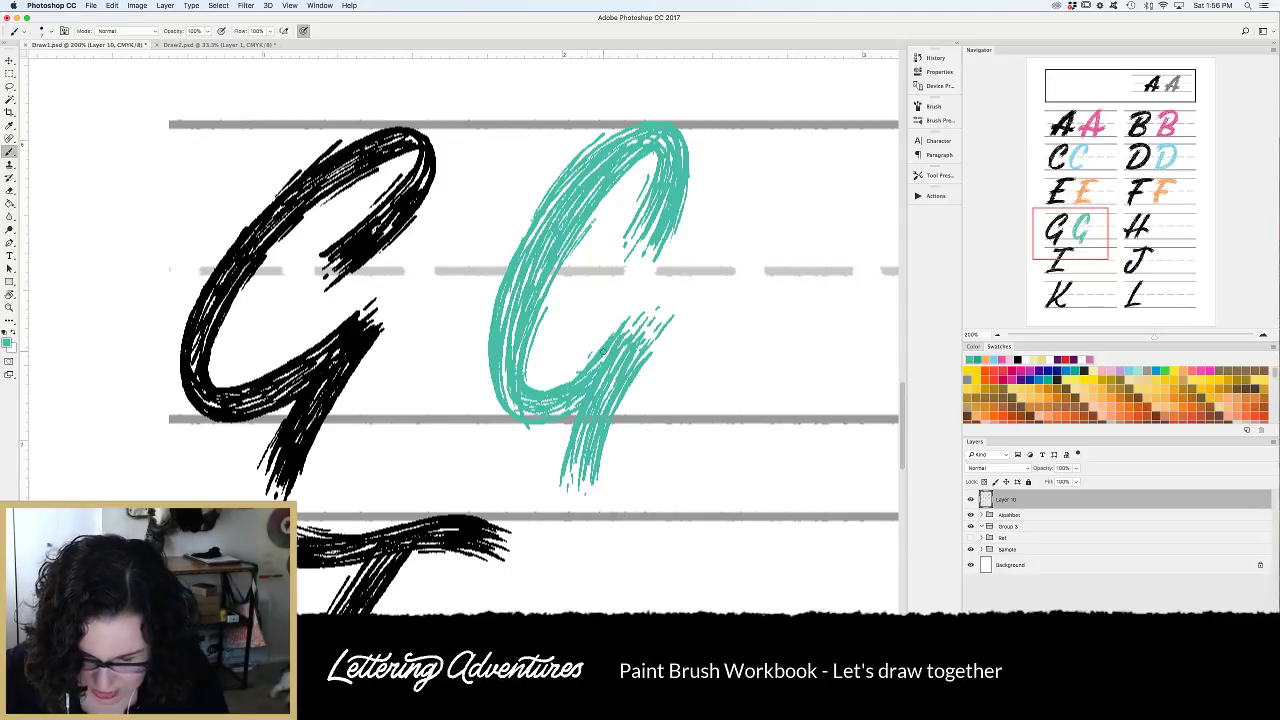
Erase the stray marks inside the teal G's lower curve and touch up its inner edge with the brush.
key("e")
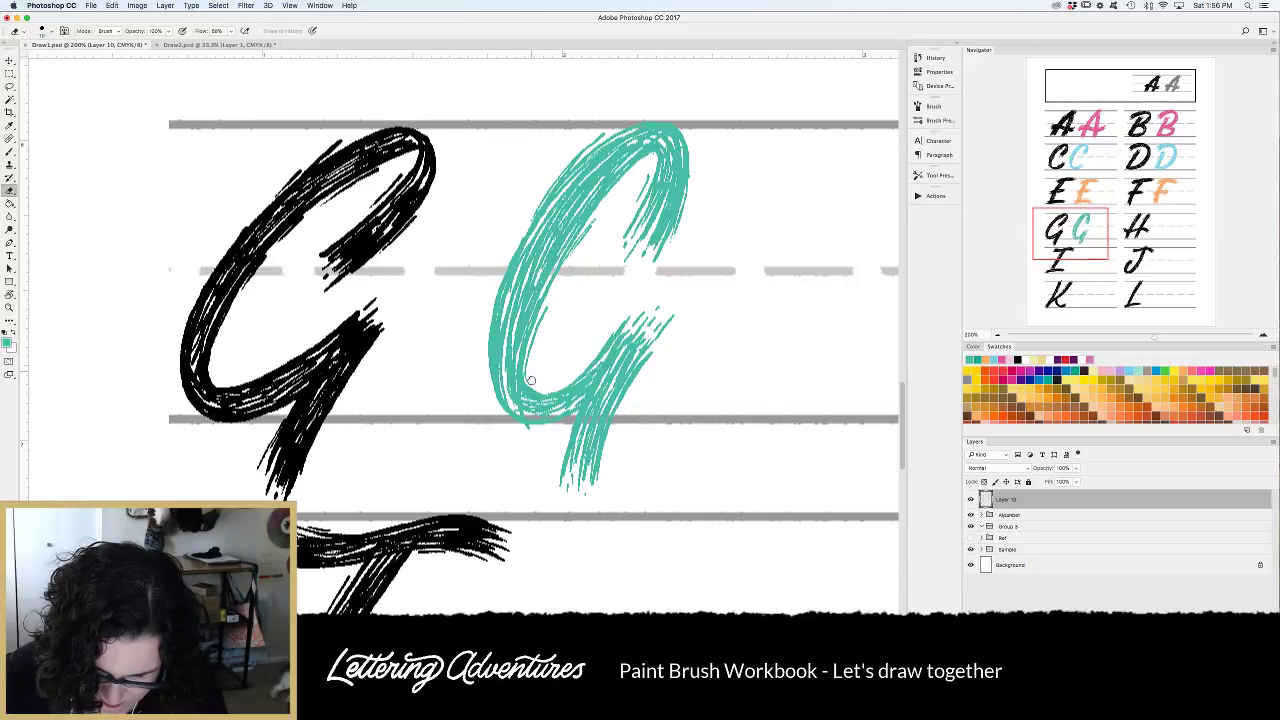
left_click_drag(545, 390, 583, 369)
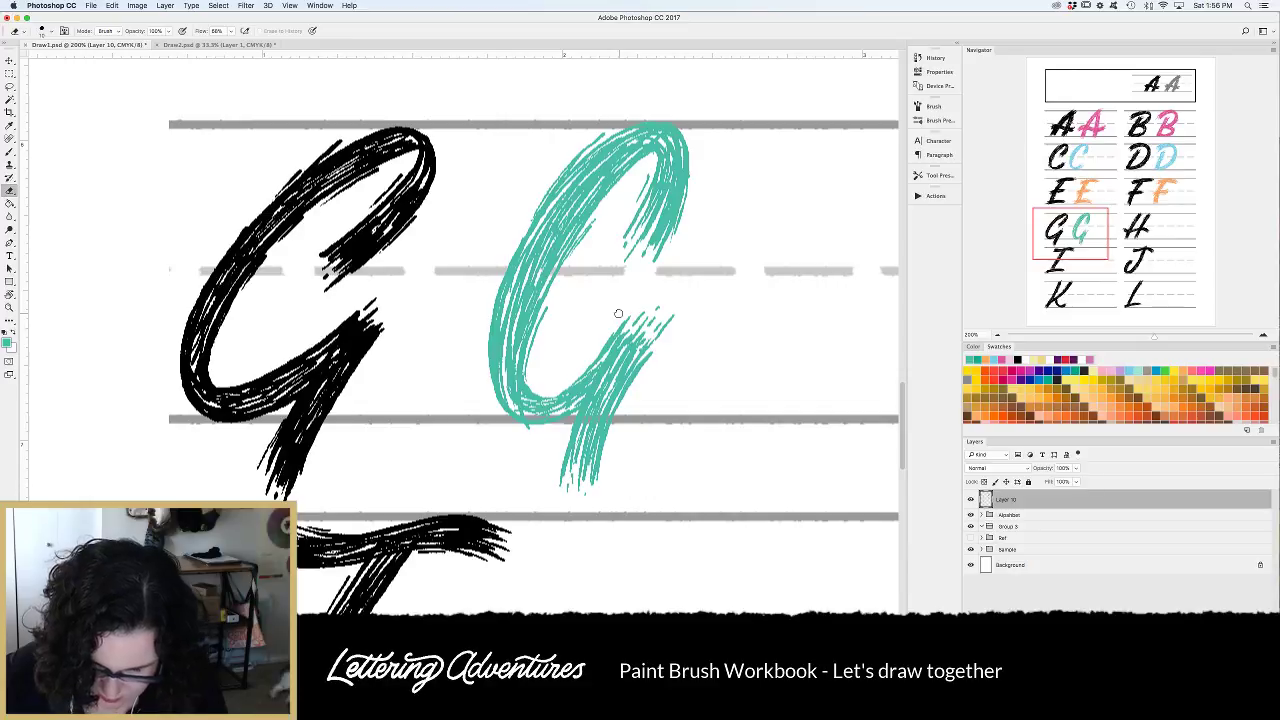
key("b")
mouse_move(526, 338)
left_mouse_down()
mouse_move(536, 394)
mouse_move(558, 392)
left_mouse_up()
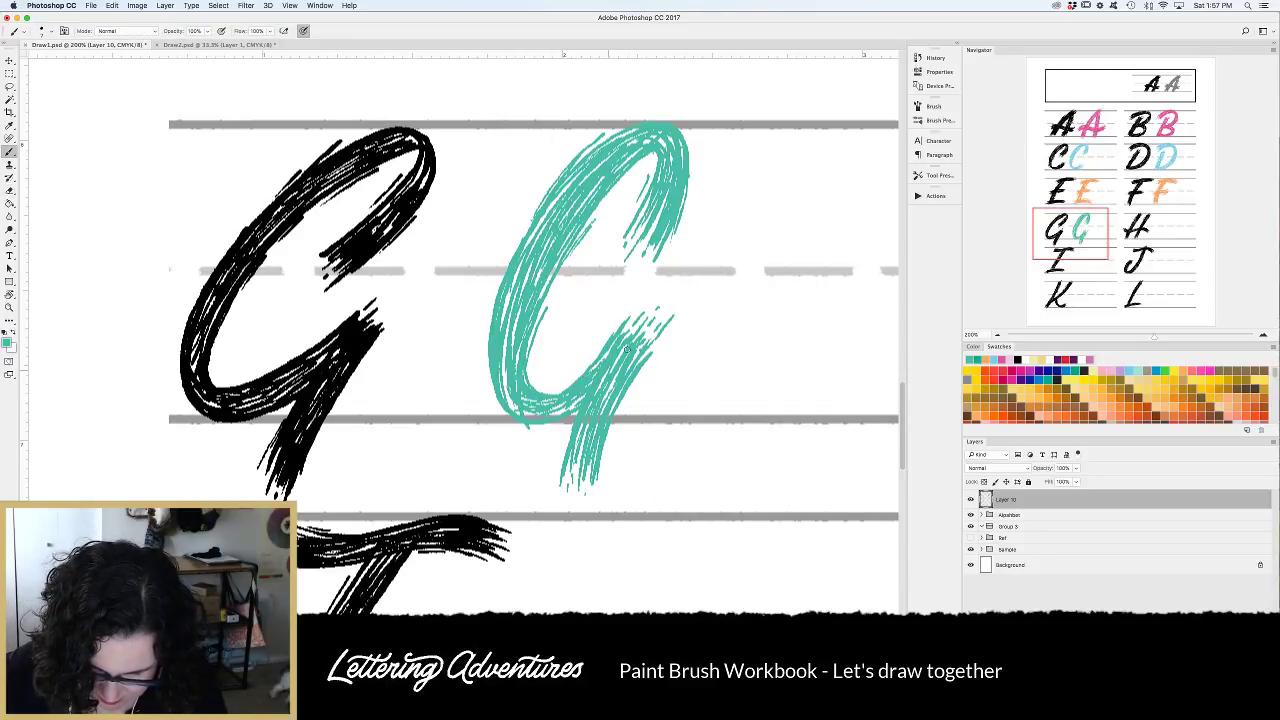
Go to the H practice row and draw one slanted teal line for each H stem, replacing the curved first attempt with a straight one.
scroll(590, 430, "right", 15)
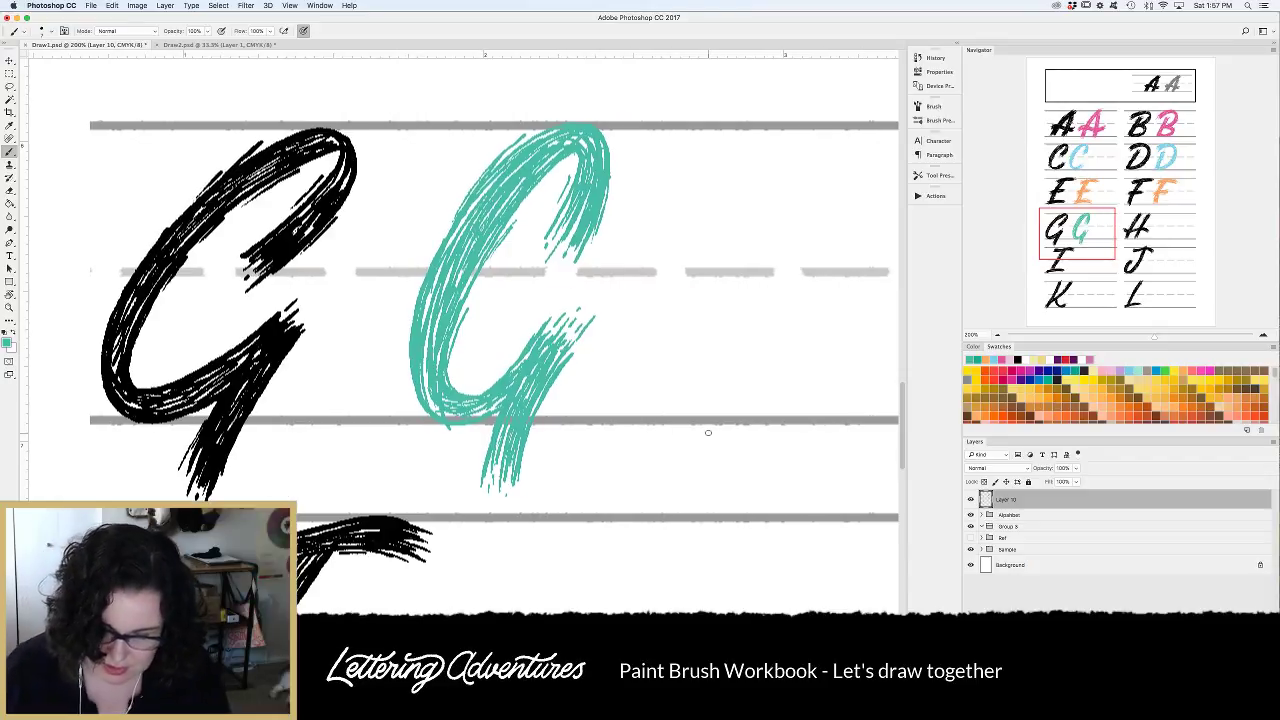
scroll(635, 415, "right", 5)
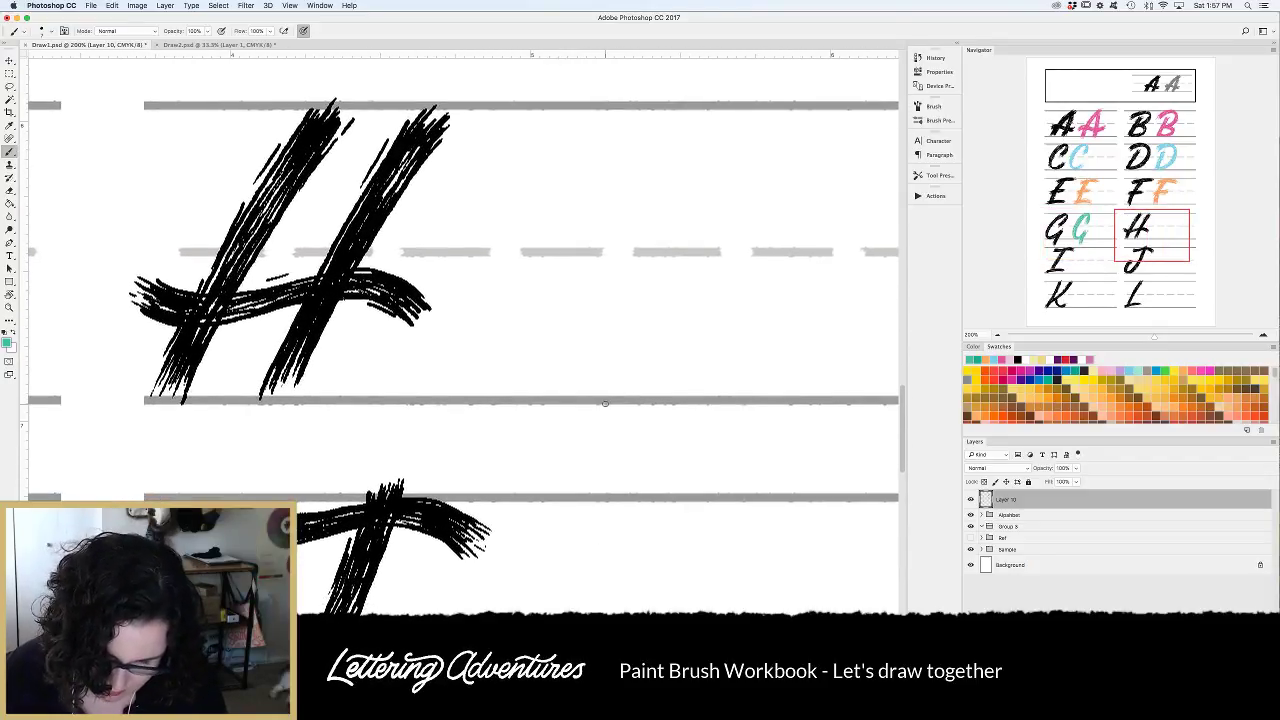
mouse_move(655, 107)
left_mouse_down()
mouse_move(517, 316)
mouse_move(511, 395)
left_mouse_up()
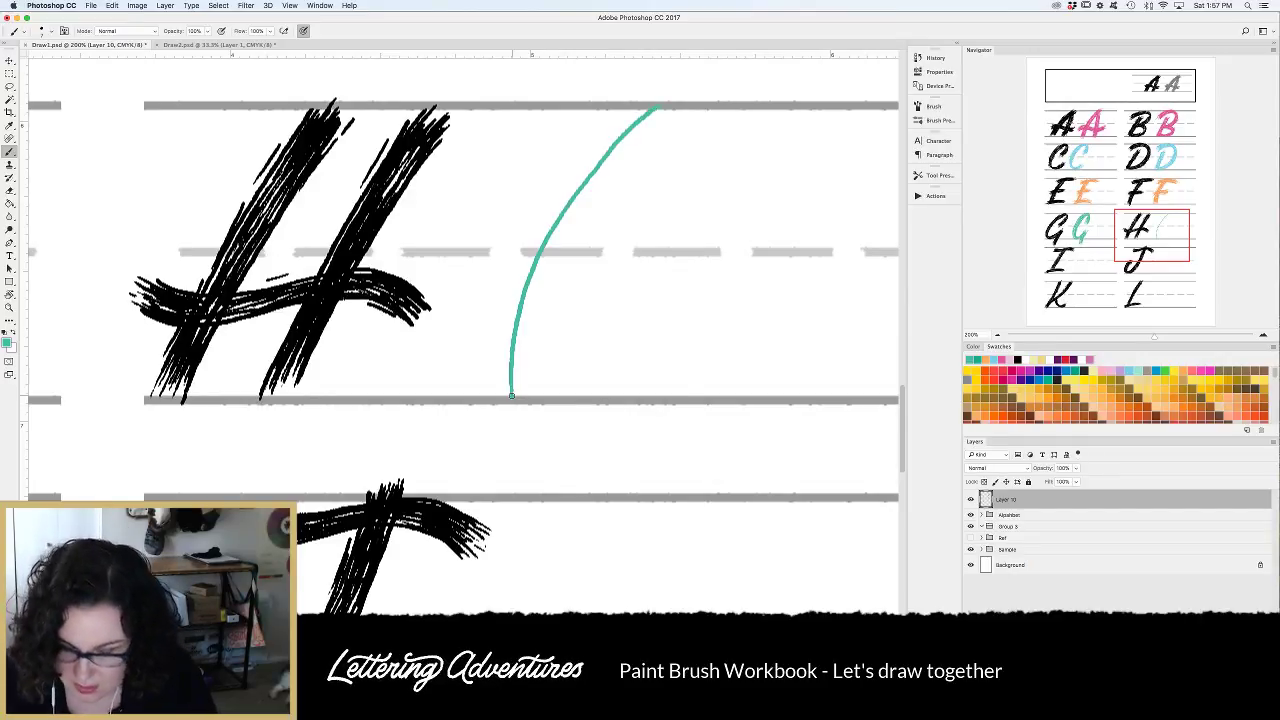
key("ctrl+z")
left_click_drag(607, 110, 477, 393)
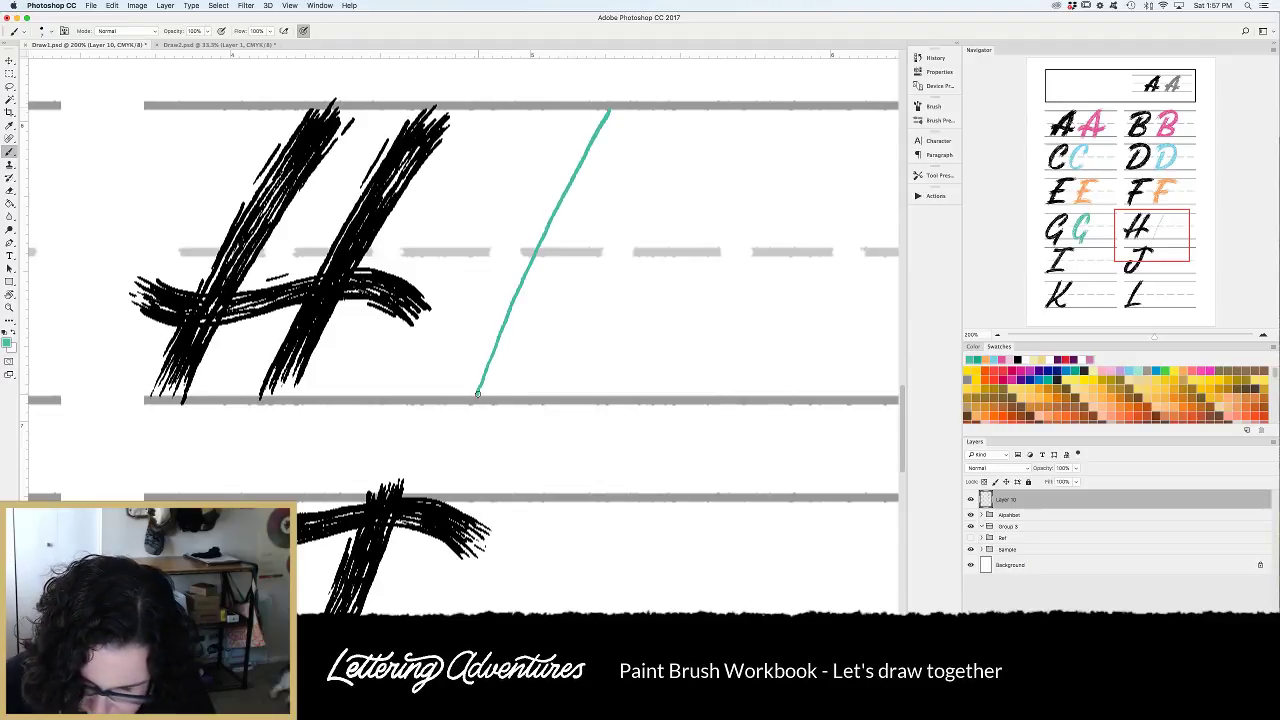
left_click_drag(735, 110, 594, 404)
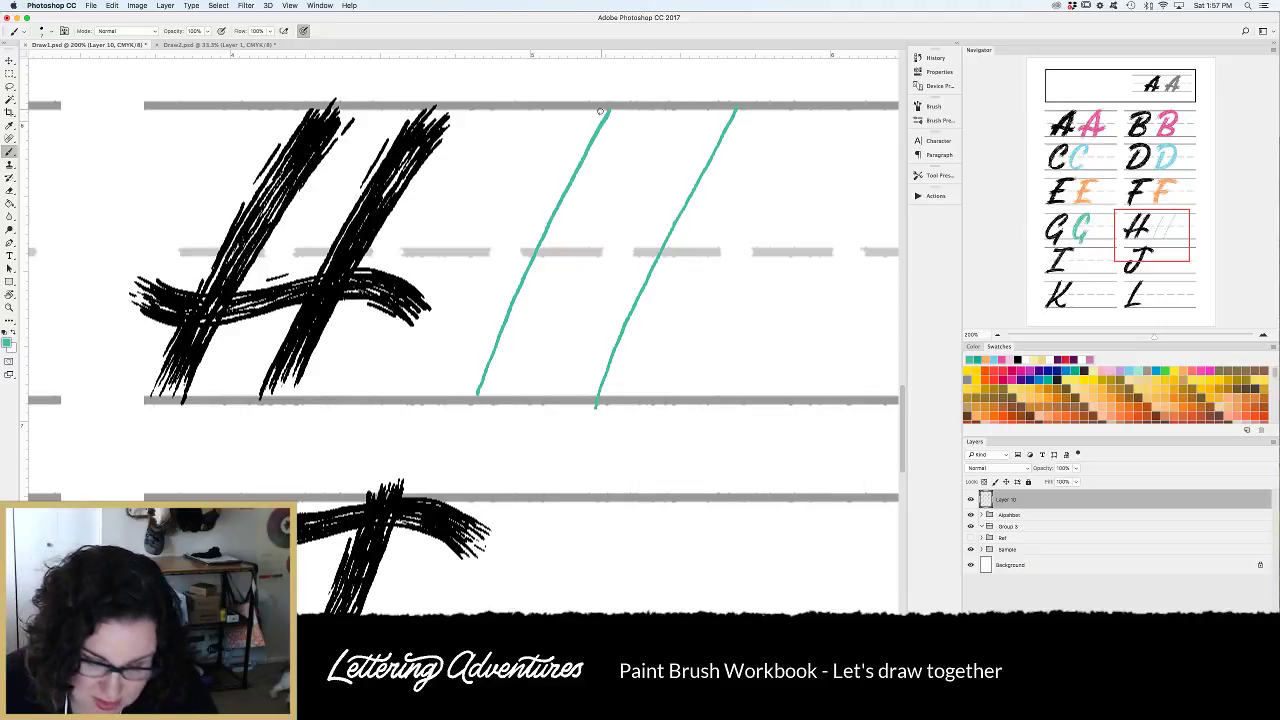
Draw the right edge of the teal H's first stem, redoing the uneven attempts, and thicken the stem's lower part with extra strokes.
mouse_move(636, 110)
left_mouse_down()
mouse_move(526, 333)
mouse_move(512, 385)
mouse_move(630, 136)
mouse_move(531, 325)
mouse_move(513, 402)
left_mouse_up()
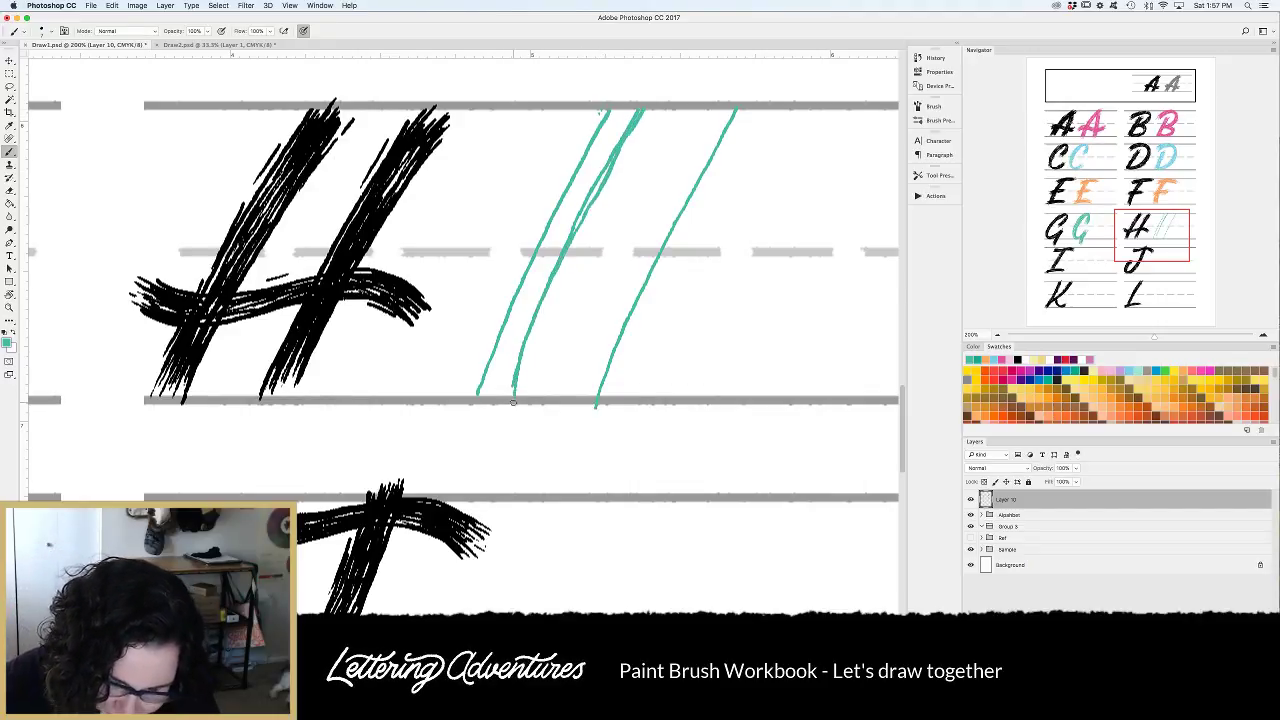
key("super+z")
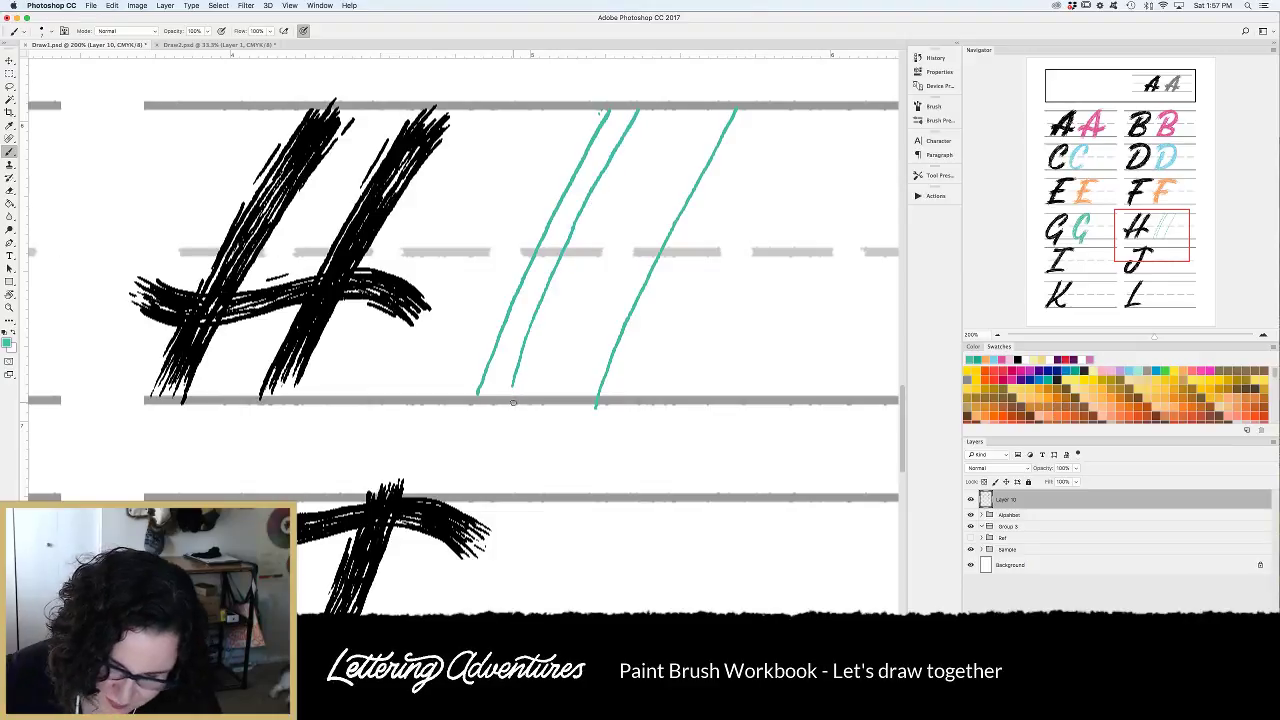
key("super+z")
left_click_drag(636, 112, 490, 403)
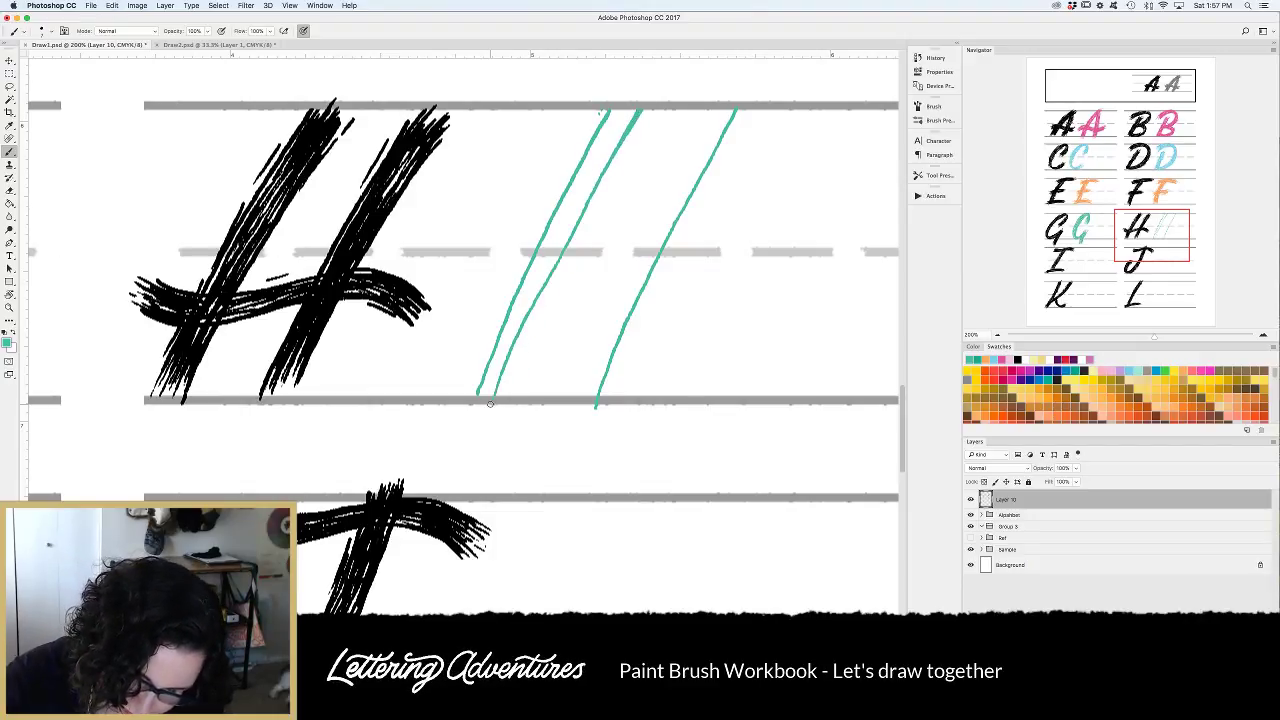
mouse_move(600, 122)
left_mouse_down()
mouse_move(454, 396)
mouse_move(553, 270)
mouse_move(494, 398)
left_mouse_up()
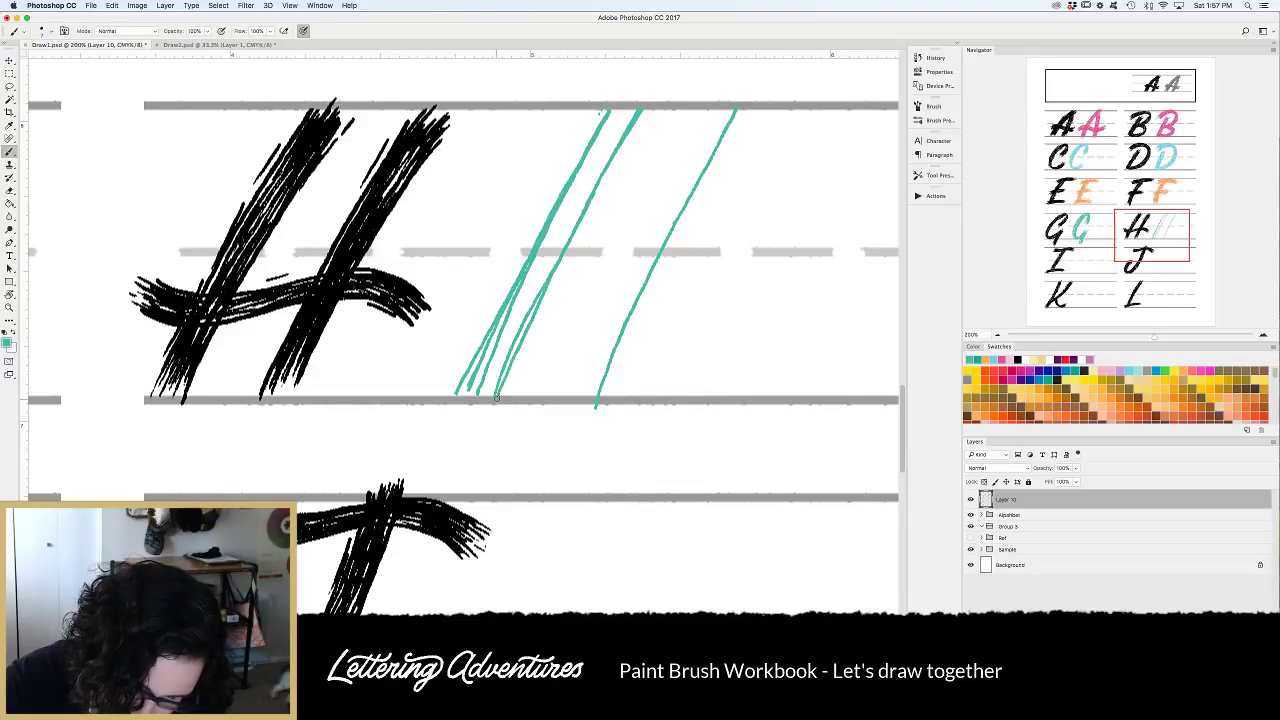
Draw the right edge of the teal H's second stem, undoing the unsatisfactory attempts and replacing them with one long slanted stroke.
left_click_drag(763, 110, 738, 155)
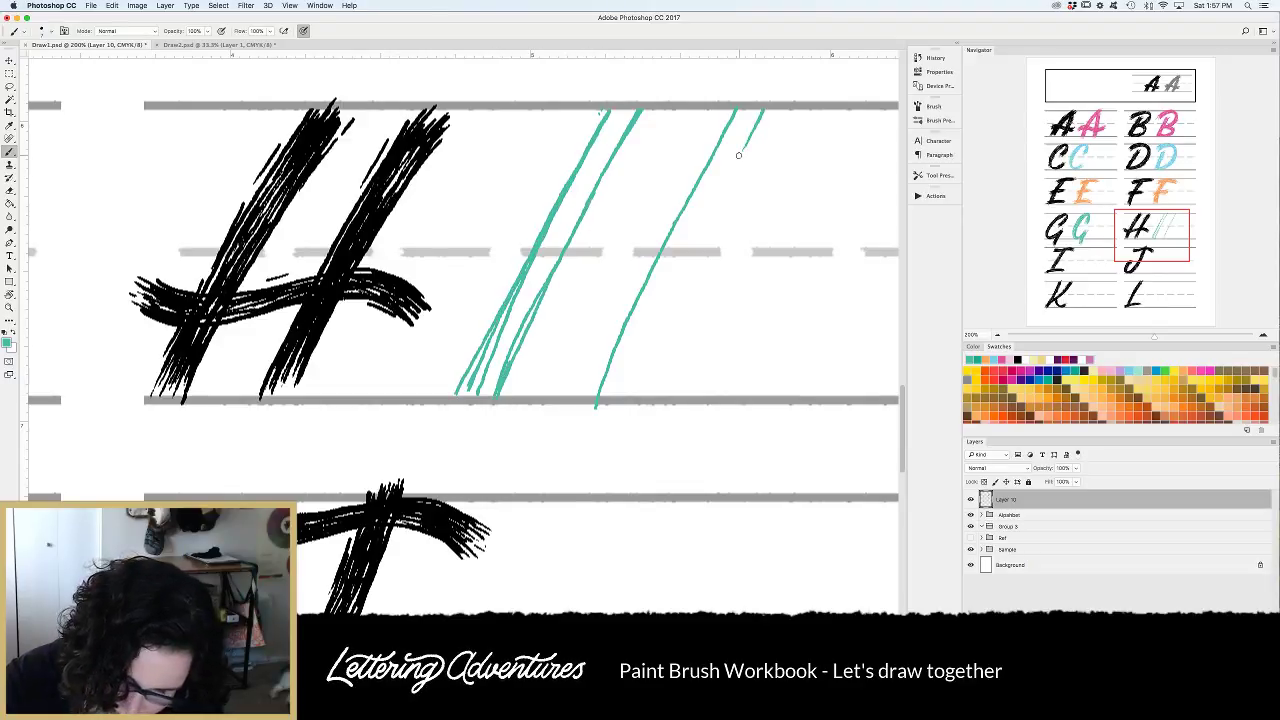
left_click_drag(770, 105, 628, 401)
key("super+z")
left_click_drag(770, 108, 669, 307)
key("super+z")
left_click_drag(770, 110, 618, 404)
Thicken the lower left edge of the teal H's second stem, replacing the long first attempt with shorter strokes.
left_click_drag(683, 206, 588, 393)
key("super+z")
left_click_drag(669, 241, 585, 398)
left_click_drag(635, 298, 599, 363)
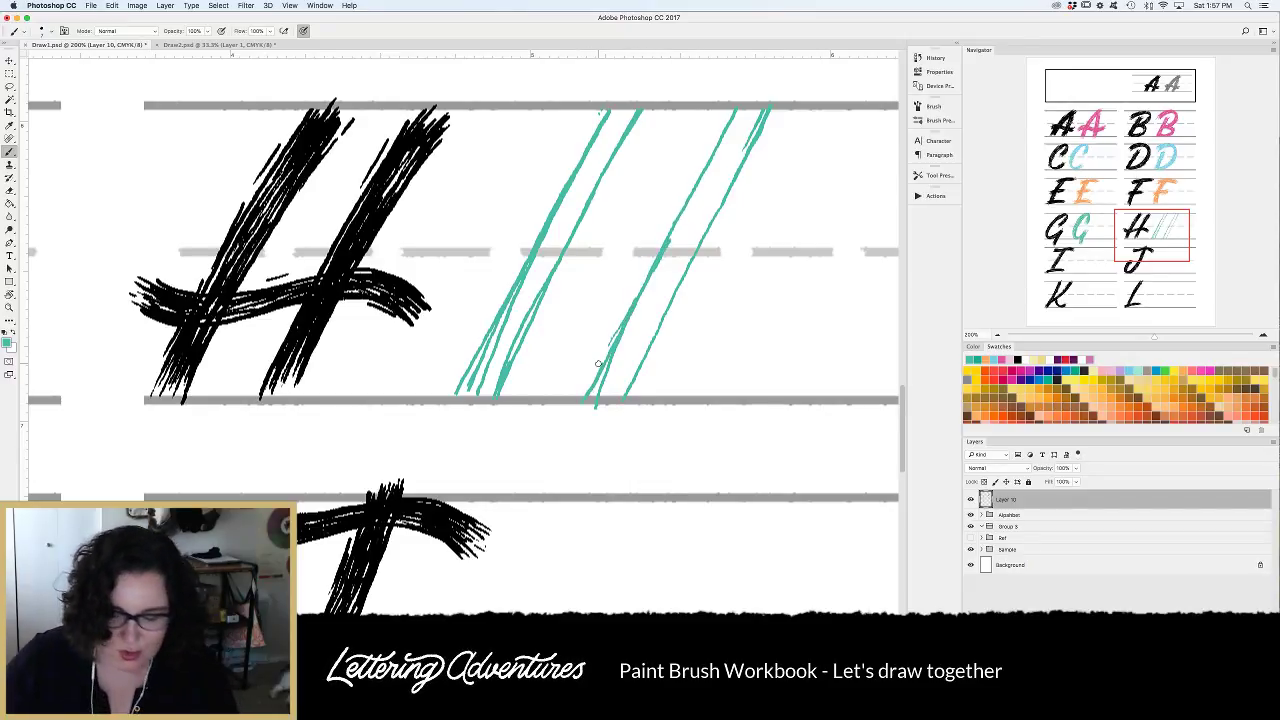
scroll(527, 407, "down", 1)
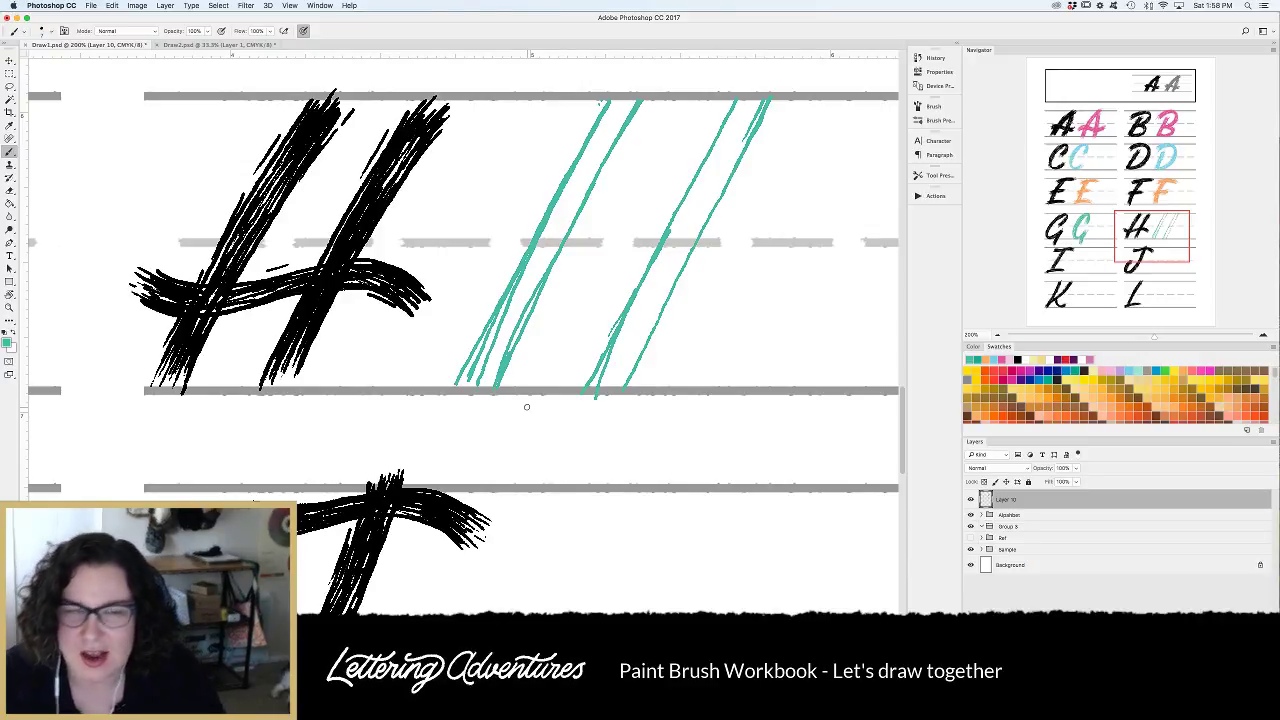
left_click_drag(454, 268, 743, 259)
key("super+z")
mouse_move(598, 292)
left_mouse_down()
mouse_move(664, 234)
mouse_move(720, 347)
left_mouse_up()
left_click_drag(596, 289, 439, 265)
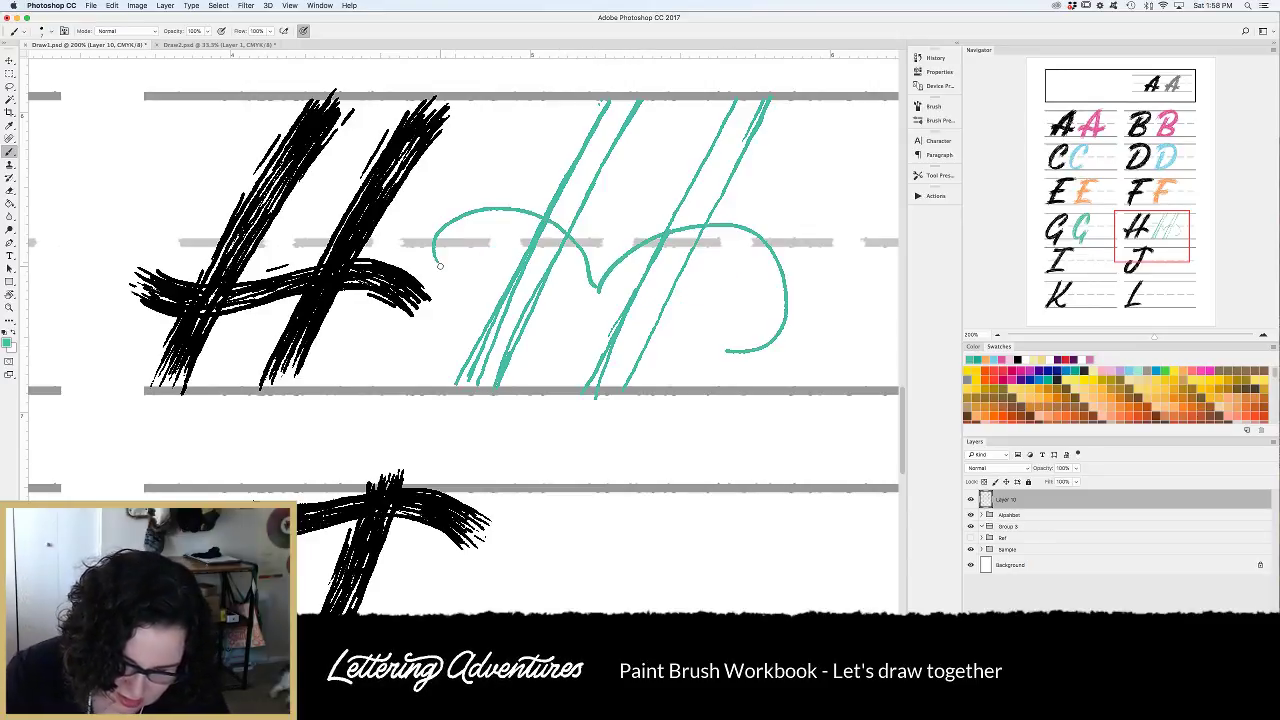
key("super+z")
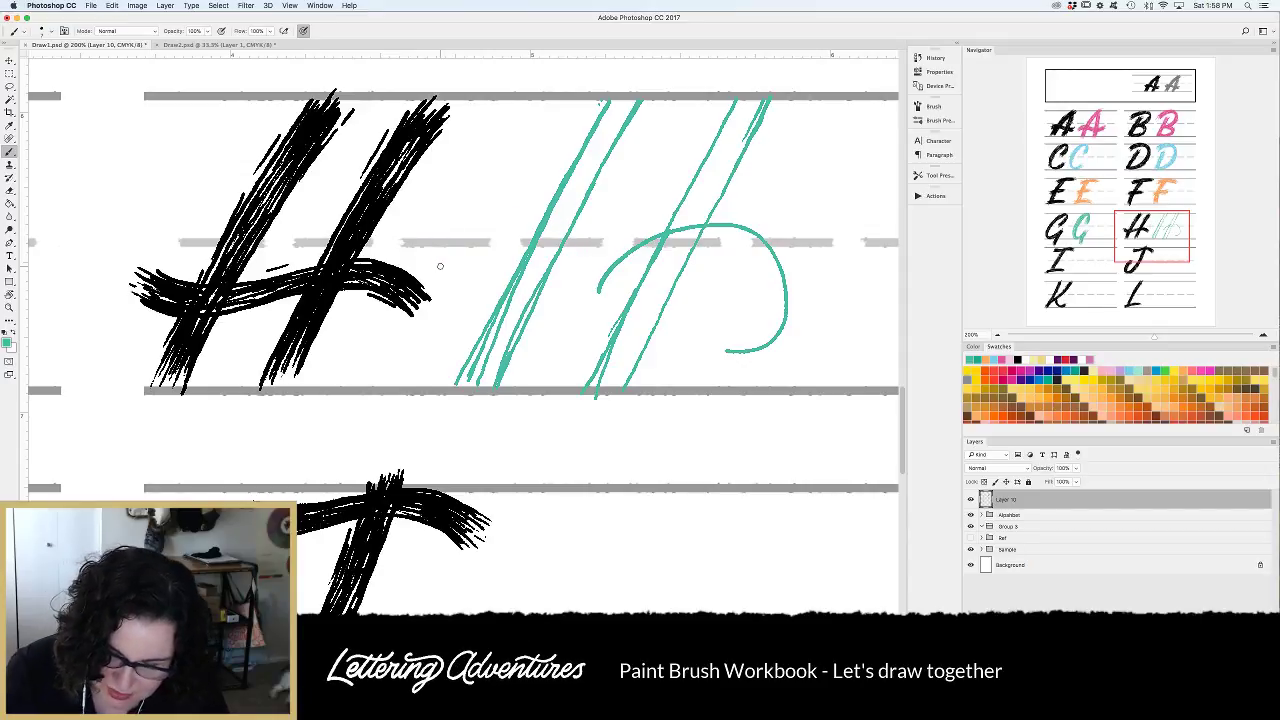
key("super+z")
left_click_drag(460, 256, 779, 281)
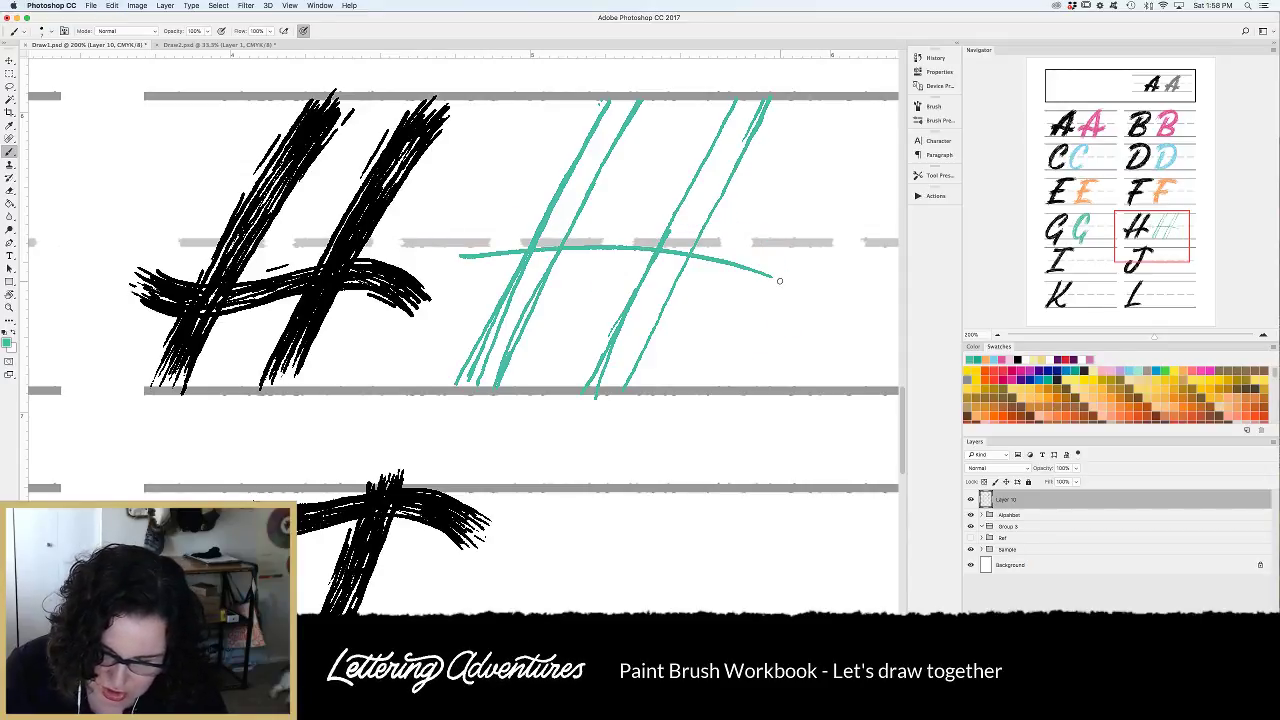
key("super+z")
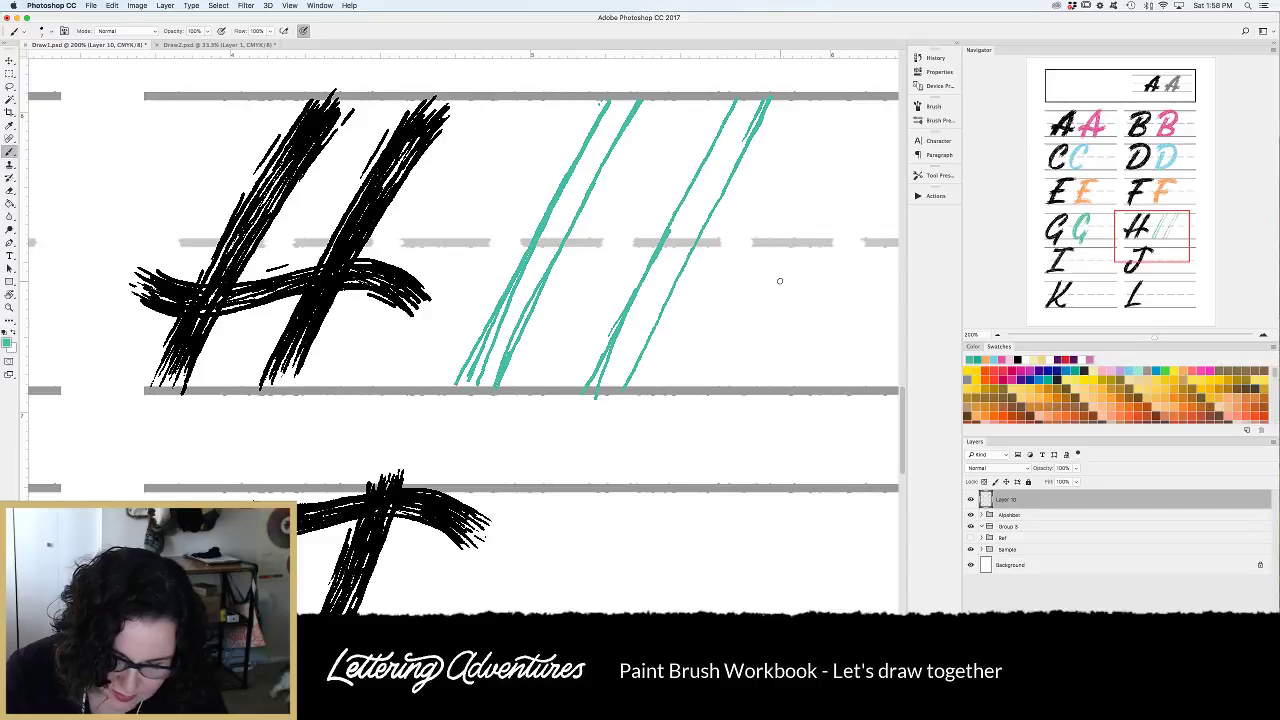
Draw a wavy teal crossbar through both H stems and add strokes along its lower-left and upper edges.
mouse_move(460, 292)
left_mouse_down()
mouse_move(536, 264)
mouse_move(766, 291)
mouse_move(569, 280)
left_mouse_up()
key("super+equal")
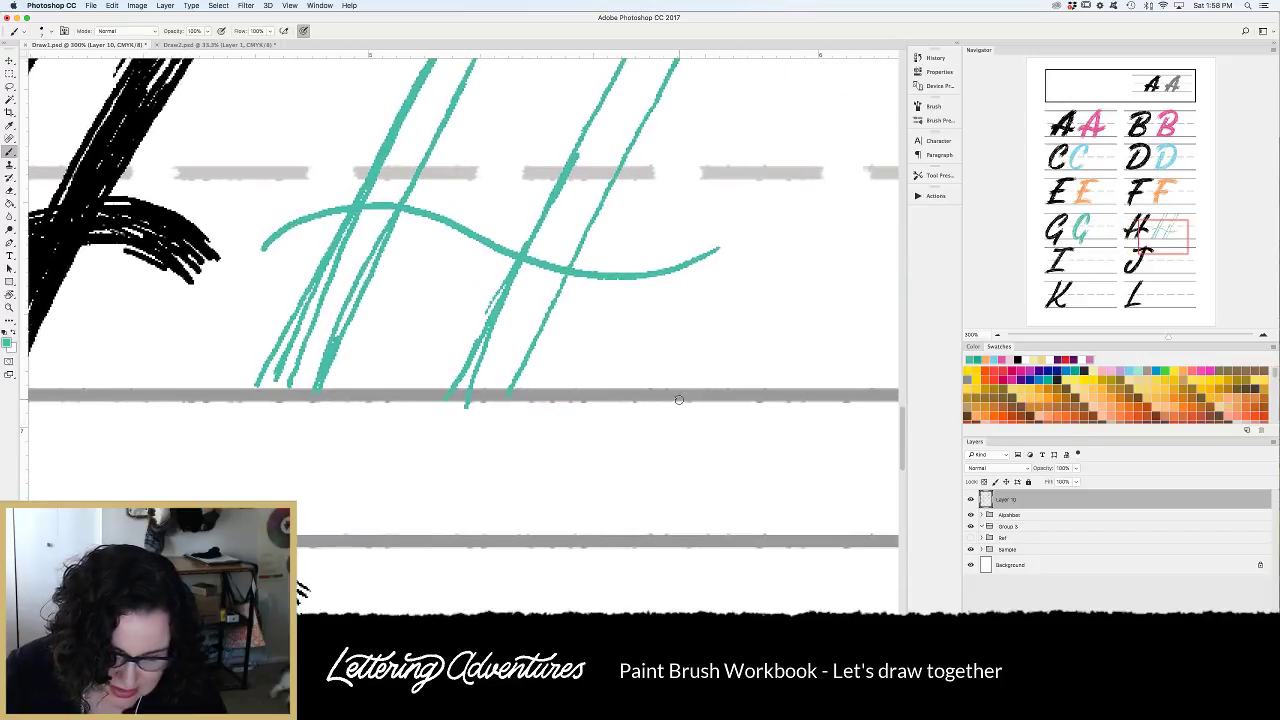
mouse_move(276, 276)
left_mouse_down()
mouse_move(372, 228)
mouse_move(552, 276)
left_mouse_up()
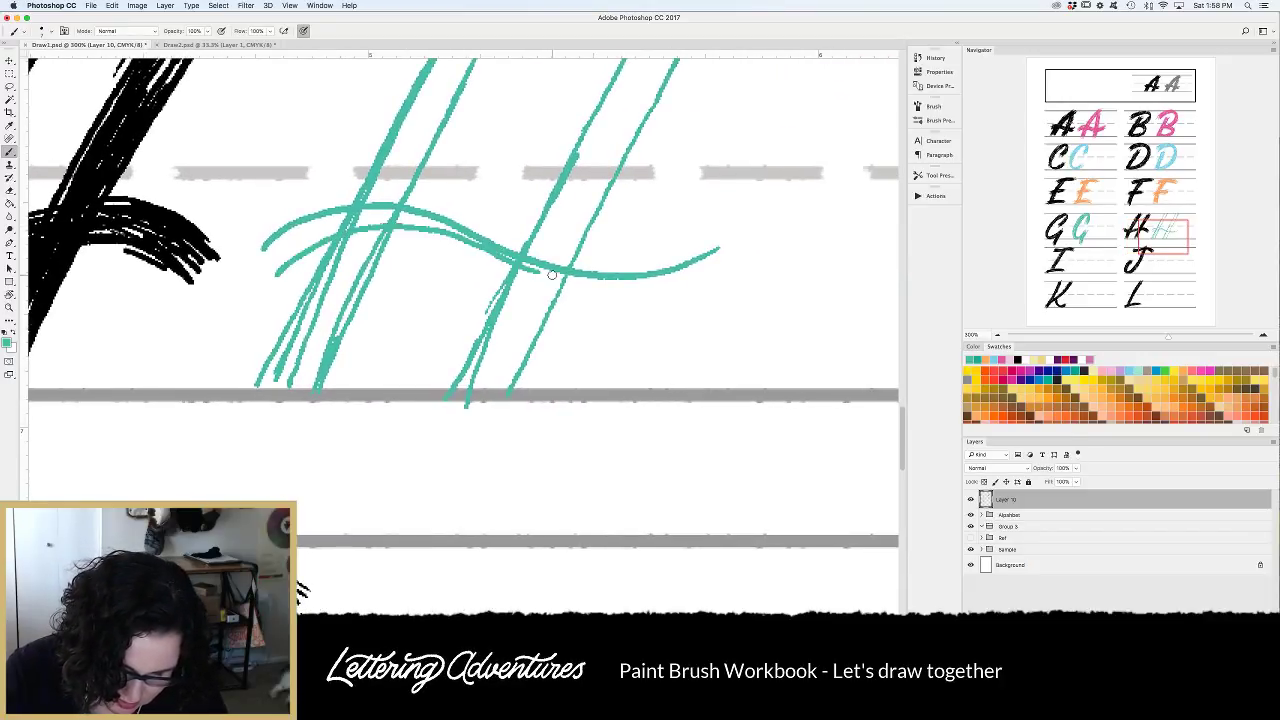
left_click_drag(331, 208, 705, 257)
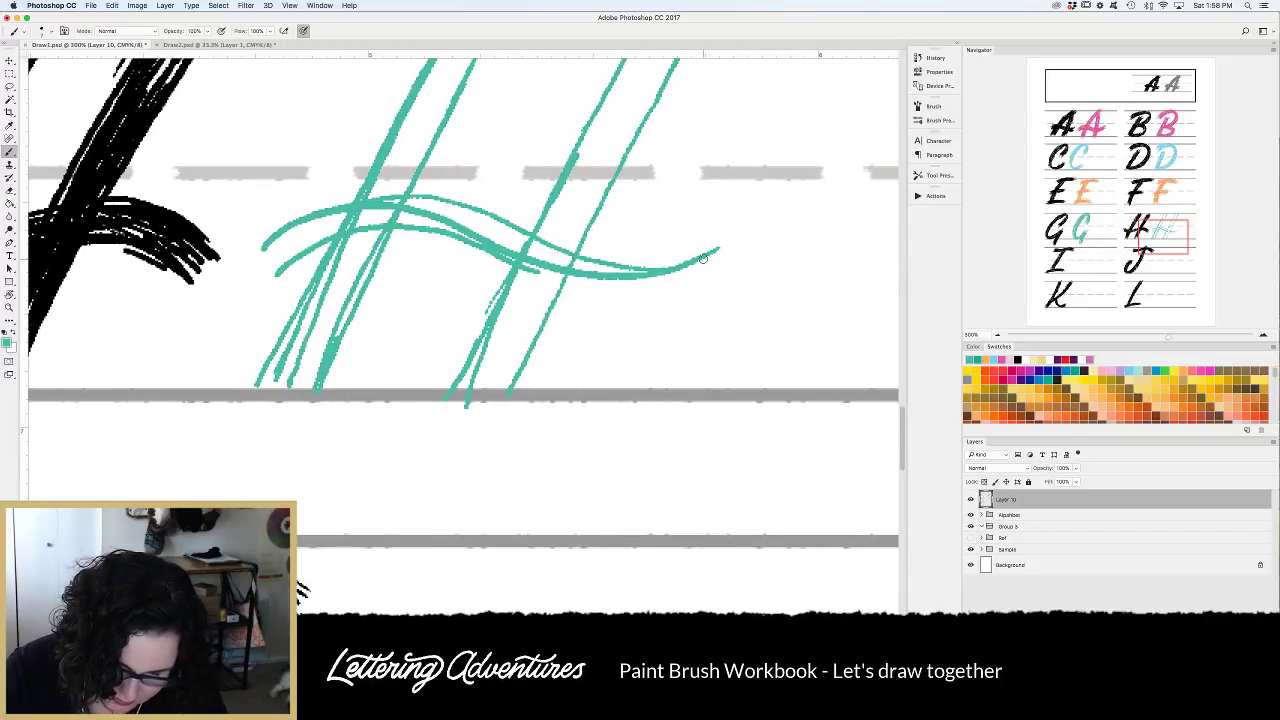
Widen the teal H crossbar with extra strokes under its right-hand curve and fan out fine bristle lines at both ends.
mouse_move(500, 256)
left_mouse_down()
mouse_move(560, 285)
mouse_move(734, 257)
left_mouse_up()
mouse_move(600, 262)
left_mouse_down()
mouse_move(703, 234)
mouse_move(710, 214)
left_mouse_up()
left_click_drag(655, 254, 703, 224)
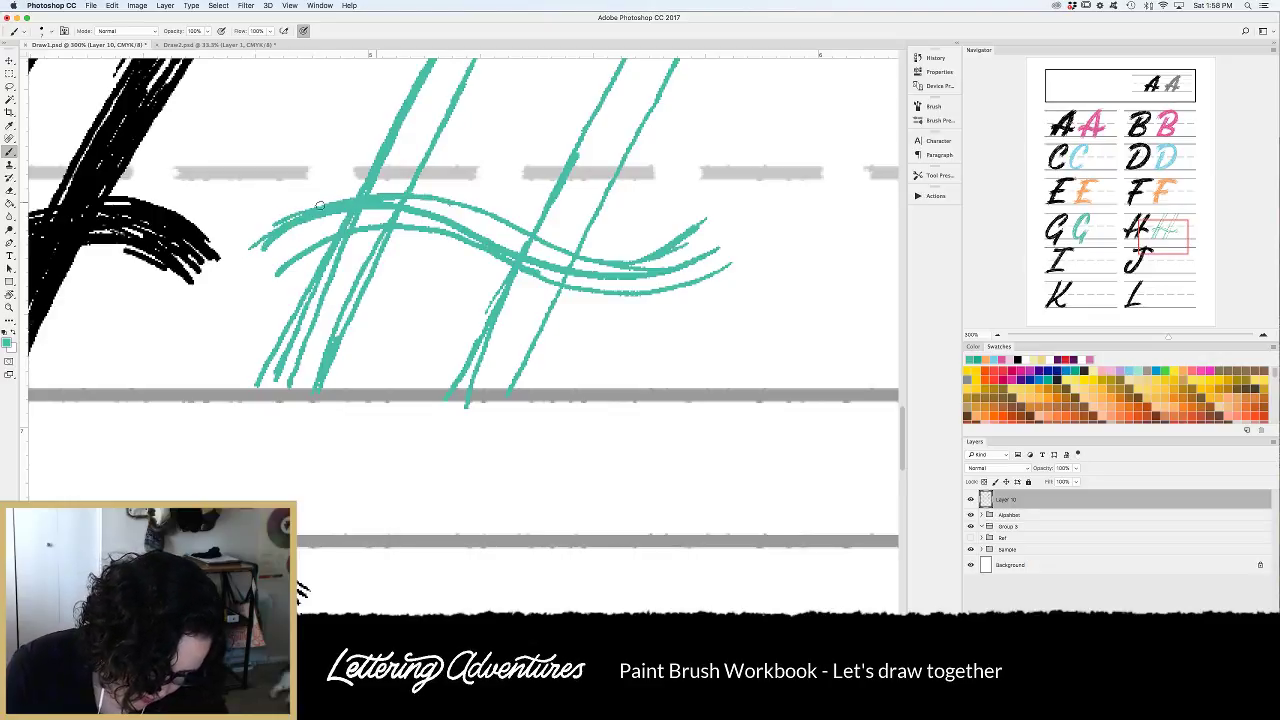
left_click_drag(321, 205, 246, 240)
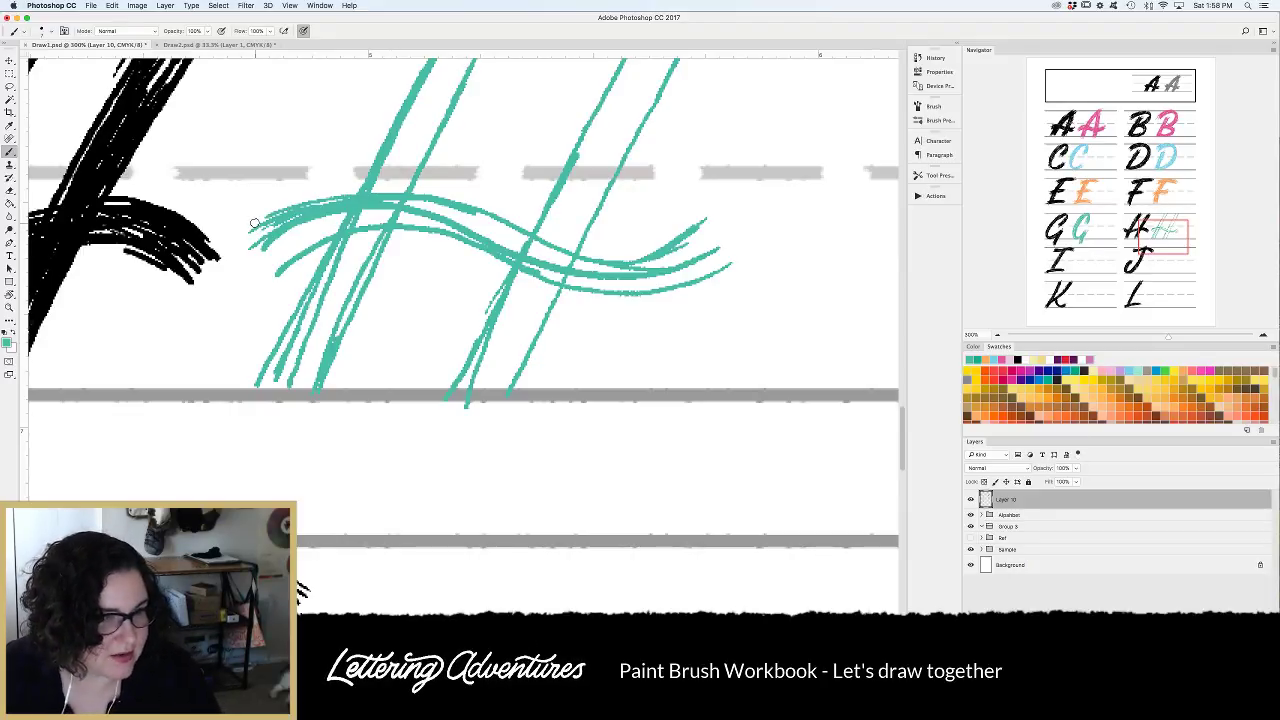
Fill both stems and the crossbar of the teal H with dense parallel dry-brush strokes, leaving thin white gaps.
key("super+minus")
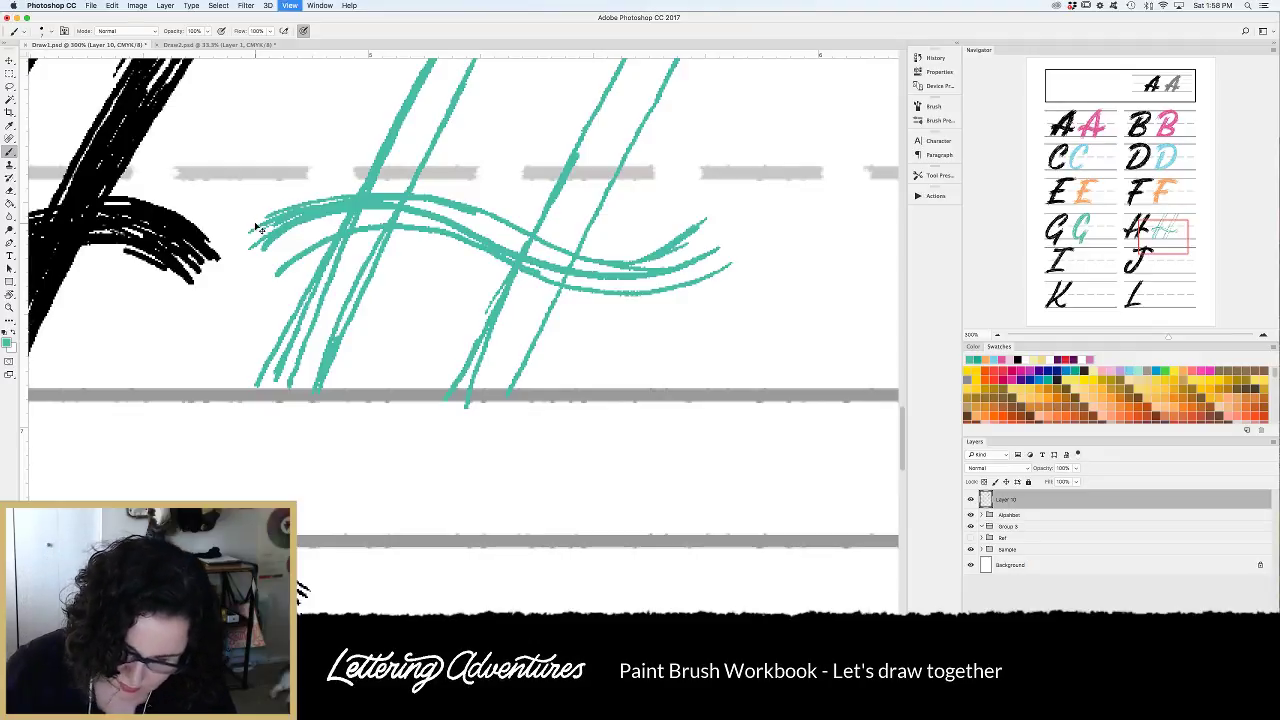
mouse_move(484, 96)
left_mouse_down()
mouse_move(449, 160)
mouse_move(458, 153)
left_mouse_up()
left_click_drag(502, 94, 464, 170)
left_click_drag(460, 150, 421, 222)
mouse_move(472, 138)
left_mouse_down()
mouse_move(356, 344)
mouse_move(358, 376)
mouse_move(346, 326)
mouse_move(362, 374)
left_mouse_up()
mouse_move(616, 94)
left_mouse_down()
mouse_move(587, 141)
mouse_move(633, 87)
mouse_move(588, 185)
mouse_move(594, 173)
mouse_move(533, 236)
mouse_move(584, 189)
mouse_move(525, 310)
mouse_move(507, 320)
mouse_move(510, 303)
mouse_move(487, 330)
mouse_move(478, 359)
mouse_move(532, 311)
mouse_move(491, 367)
mouse_move(351, 284)
mouse_move(469, 264)
mouse_move(513, 299)
mouse_move(520, 288)
mouse_move(569, 300)
mouse_move(529, 303)
mouse_move(539, 309)
mouse_move(610, 309)
mouse_move(562, 312)
mouse_move(595, 302)
left_mouse_up()
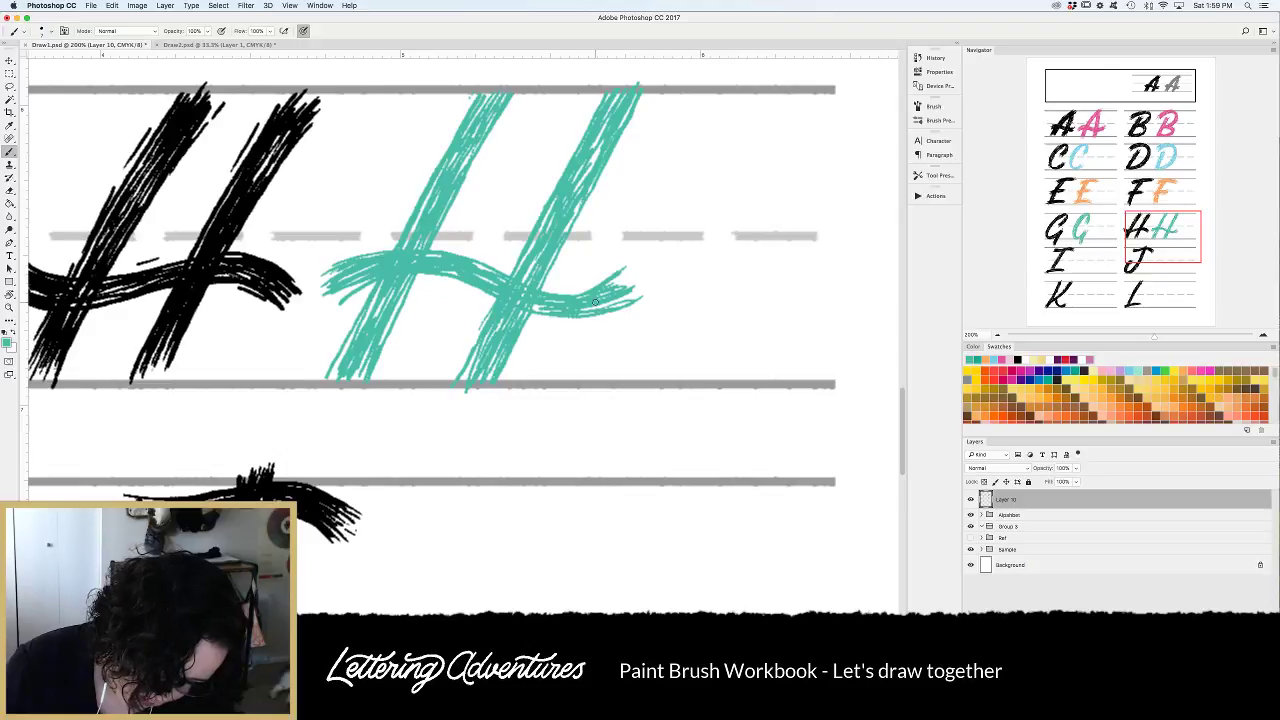
Extend the teal H's stems past the upper and lower guide lines with ragged bristle strokes and roughen the crossbar's right end.
left_click_drag(478, 297, 495, 354)
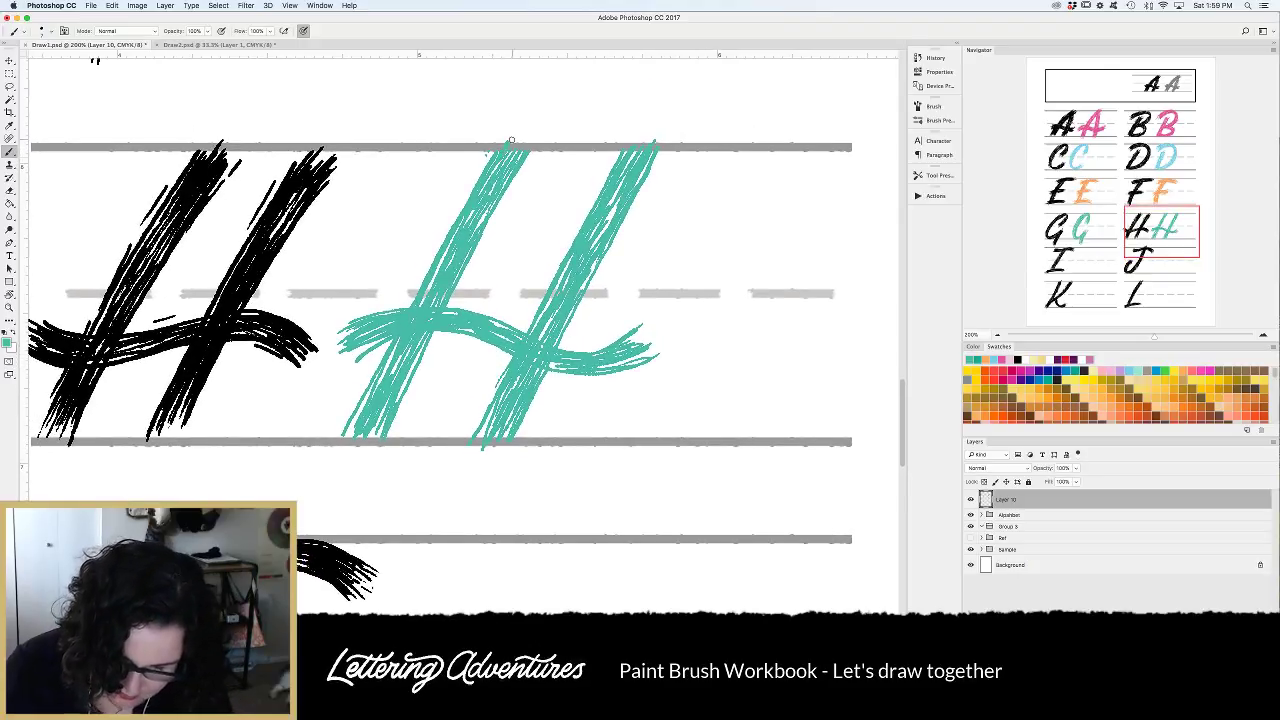
mouse_move(511, 141)
left_mouse_down()
mouse_move(533, 130)
mouse_move(525, 146)
left_mouse_up()
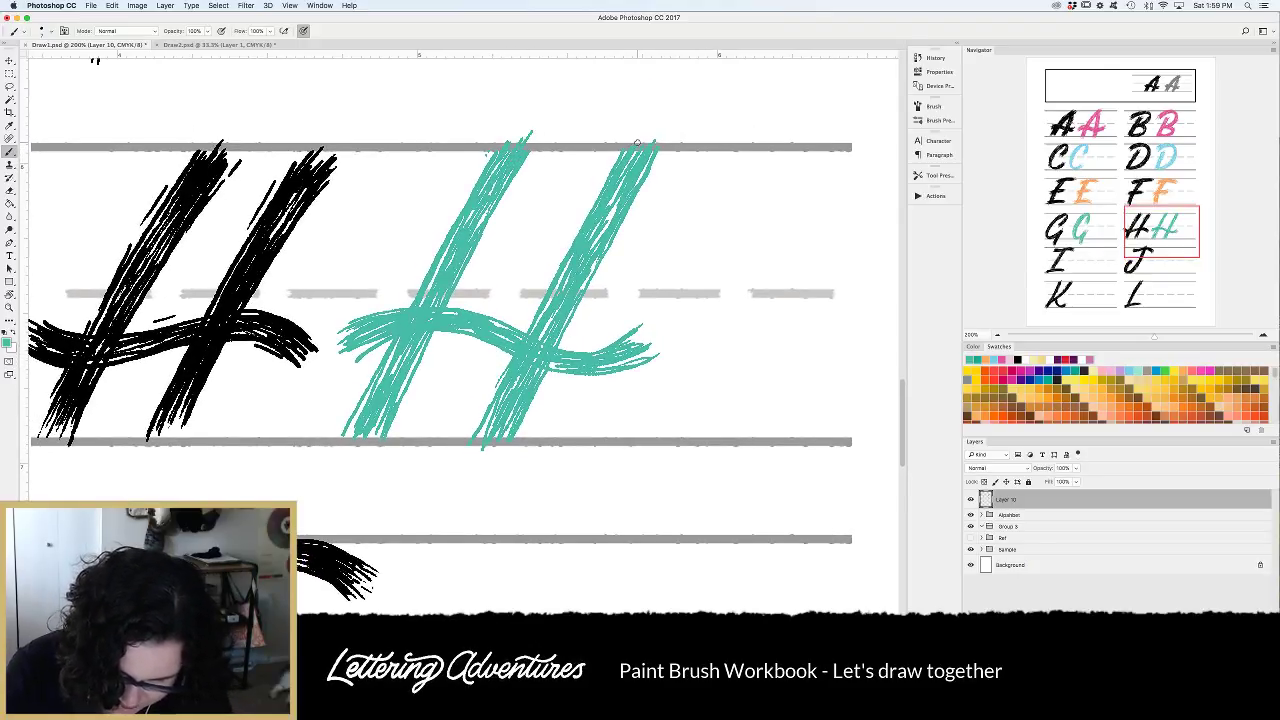
left_click_drag(637, 143, 671, 128)
left_click_drag(384, 372, 342, 449)
mouse_move(376, 378)
left_mouse_down()
mouse_move(347, 437)
mouse_move(390, 408)
mouse_move(369, 458)
mouse_move(336, 455)
left_mouse_up()
left_click_drag(506, 399, 466, 461)
left_click_drag(512, 420, 496, 460)
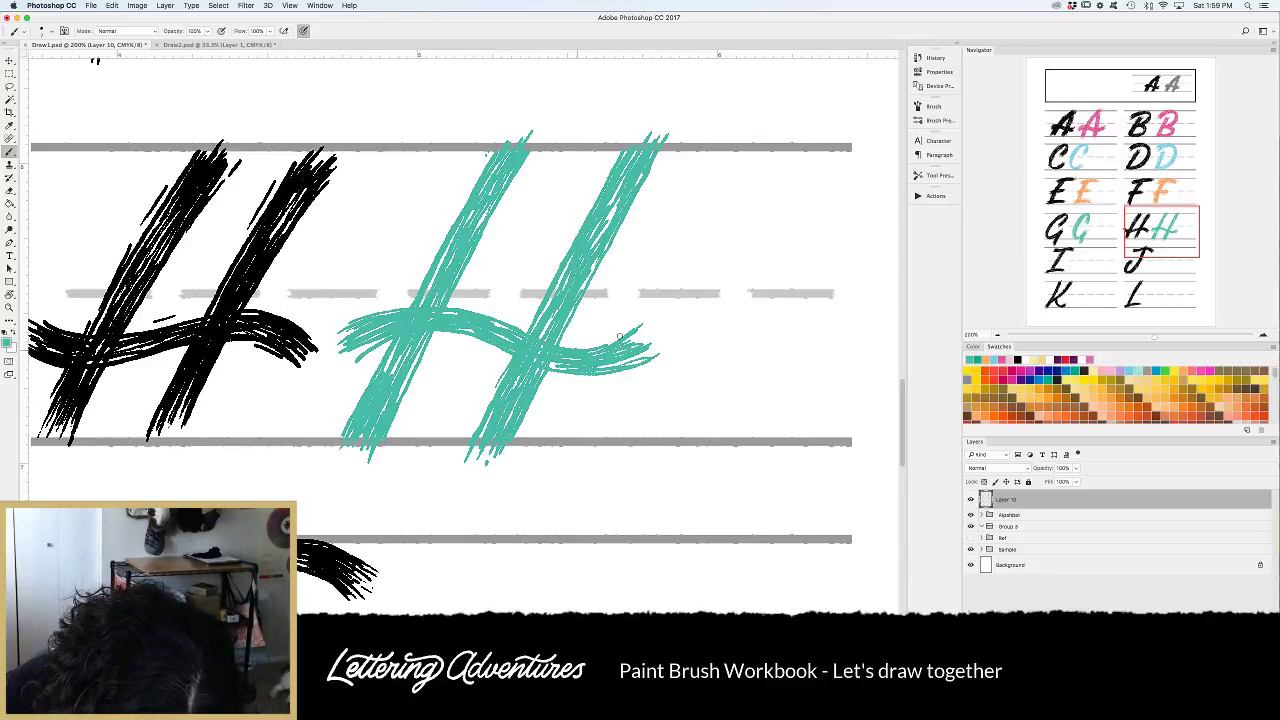
left_click_drag(641, 333, 658, 349)
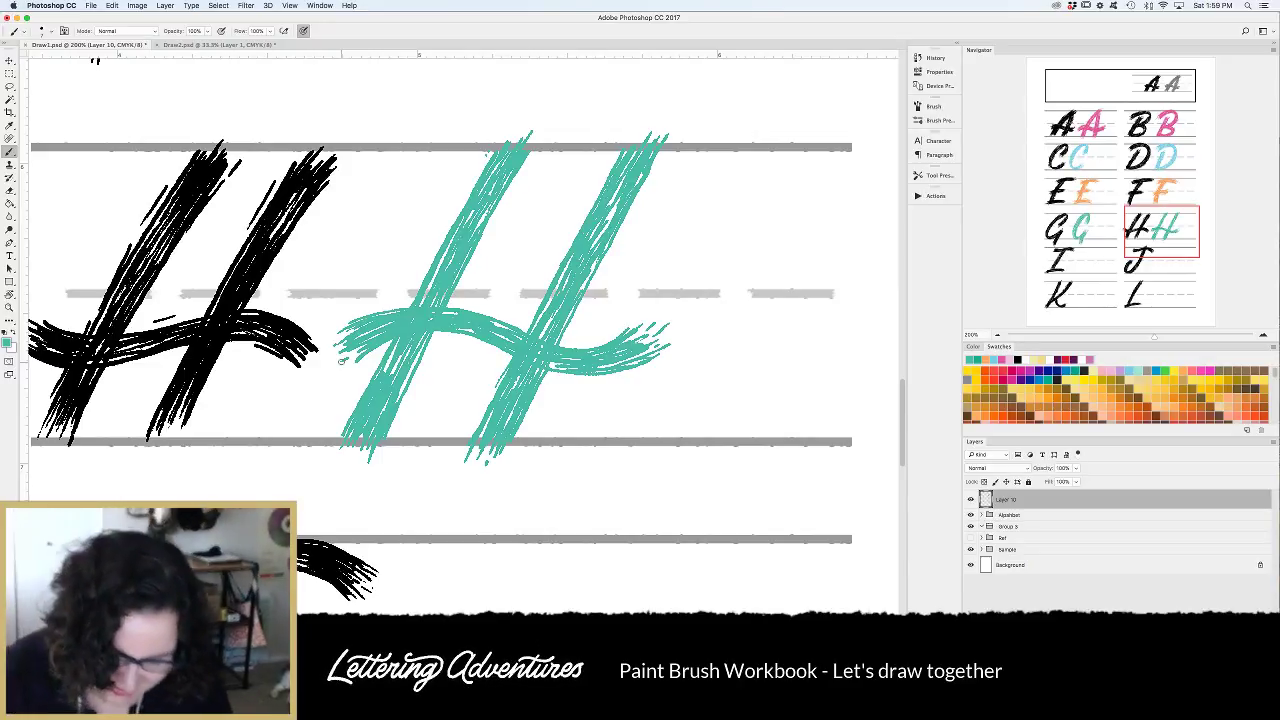
Add short loose dry-brush marks along the outer edges of the teal H's stems and crossbar.
left_click_drag(487, 158, 448, 240)
left_click_drag(478, 173, 433, 260)
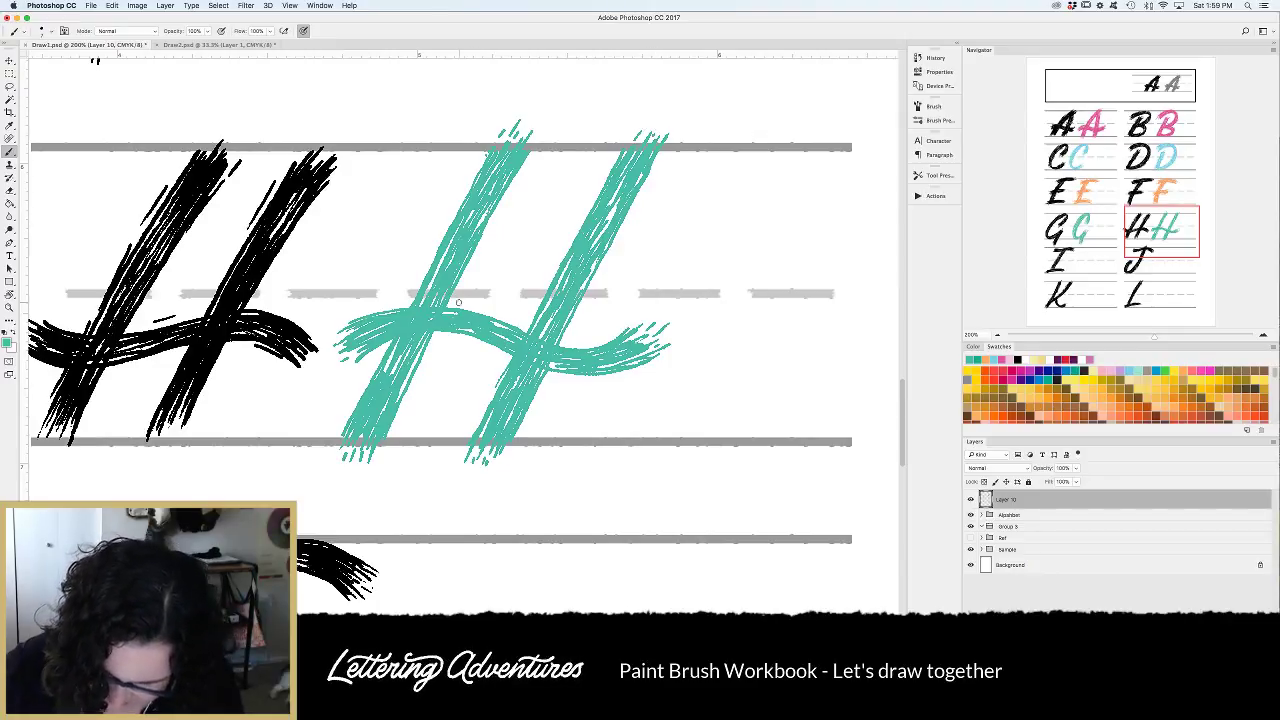
mouse_move(650, 182)
left_mouse_down()
mouse_move(605, 262)
mouse_move(593, 197)
mouse_move(550, 262)
left_mouse_up()
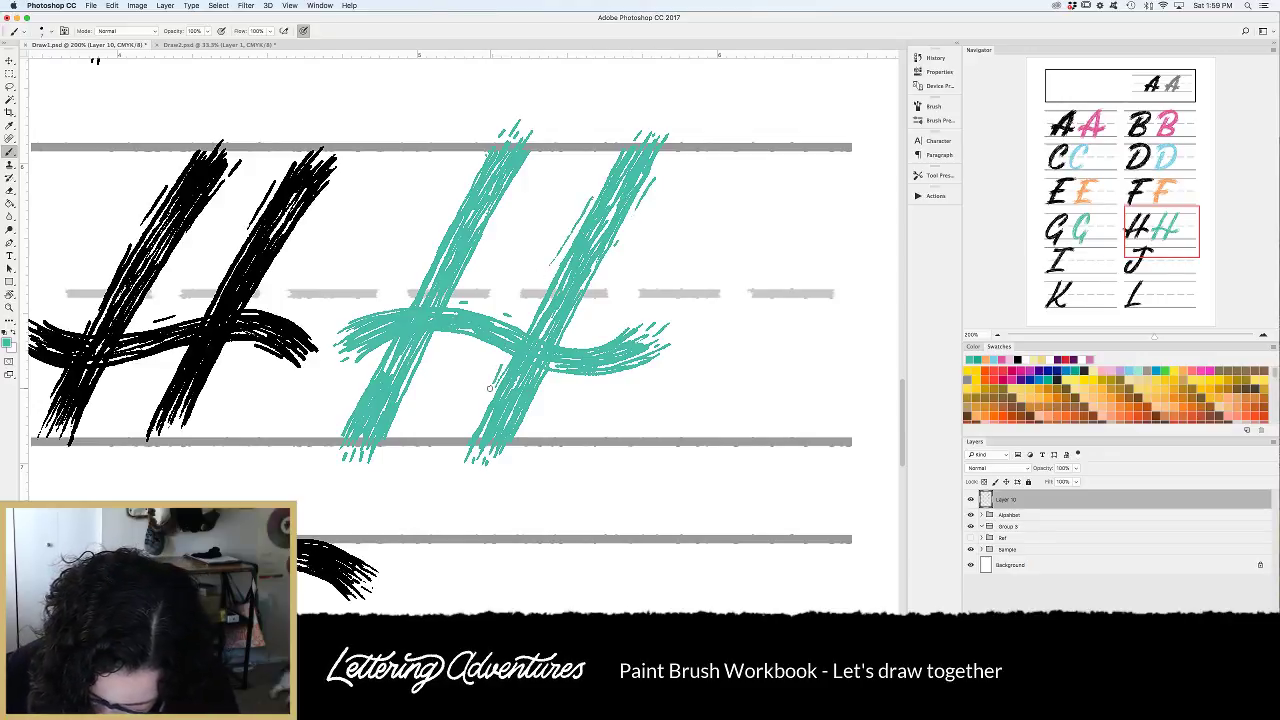
left_click_drag(534, 158, 503, 205)
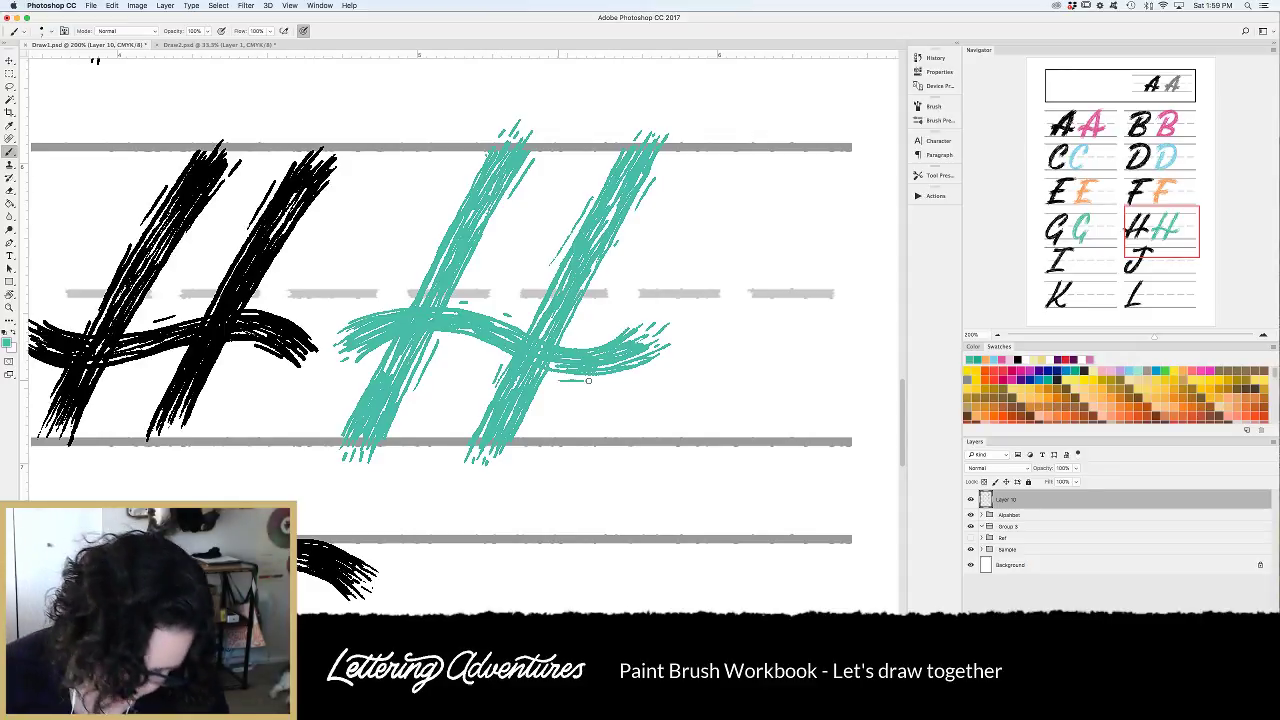
key("e")
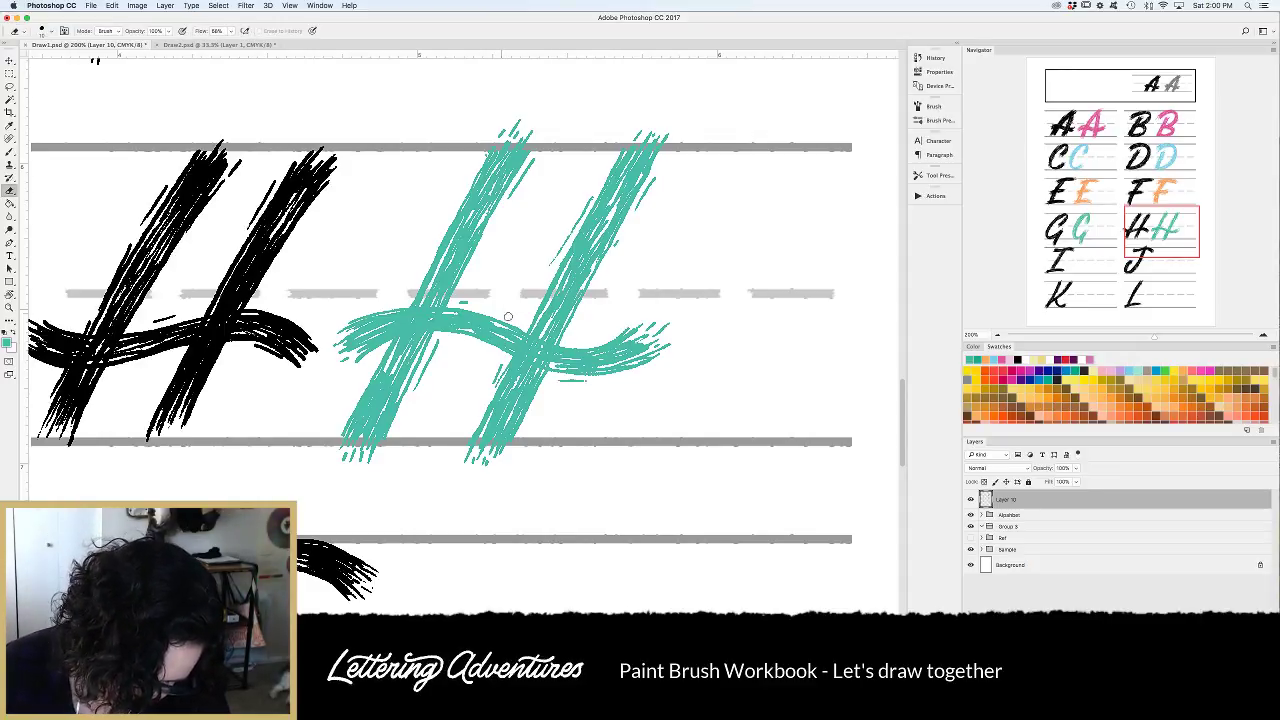
key("b")
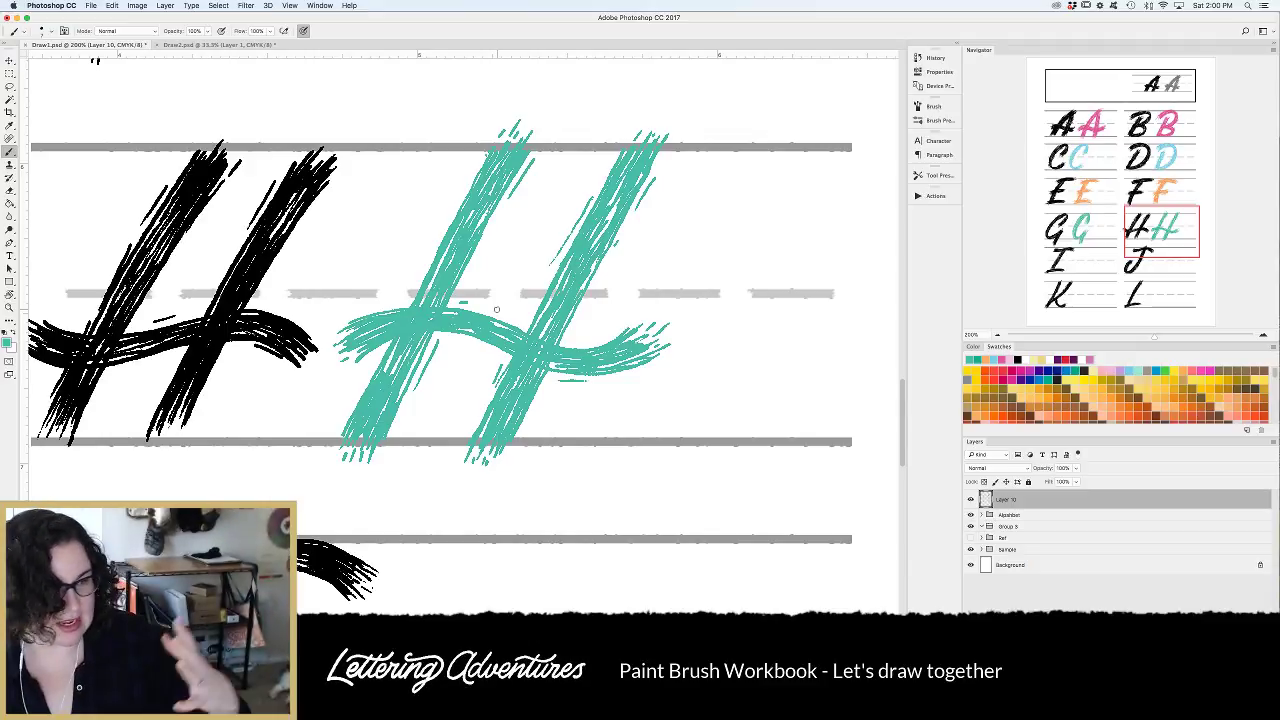
Go to the I practice row and change the brush colour to light purple.
scroll(496, 310, "down", 4)
scroll(443, 457, "left", 6)
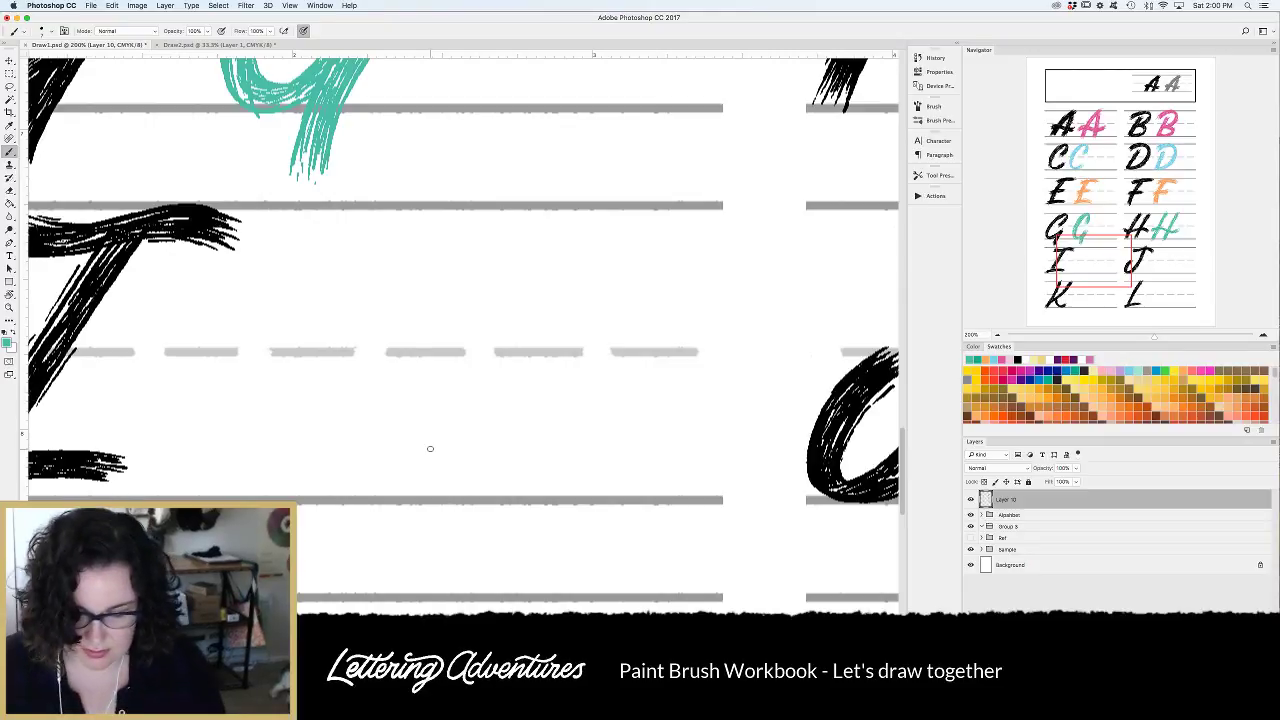
scroll(430, 448, "left", 8)
scroll(430, 448, "up", 1)
scroll(390, 421, "right", 3)
scroll(390, 421, "down", 1)
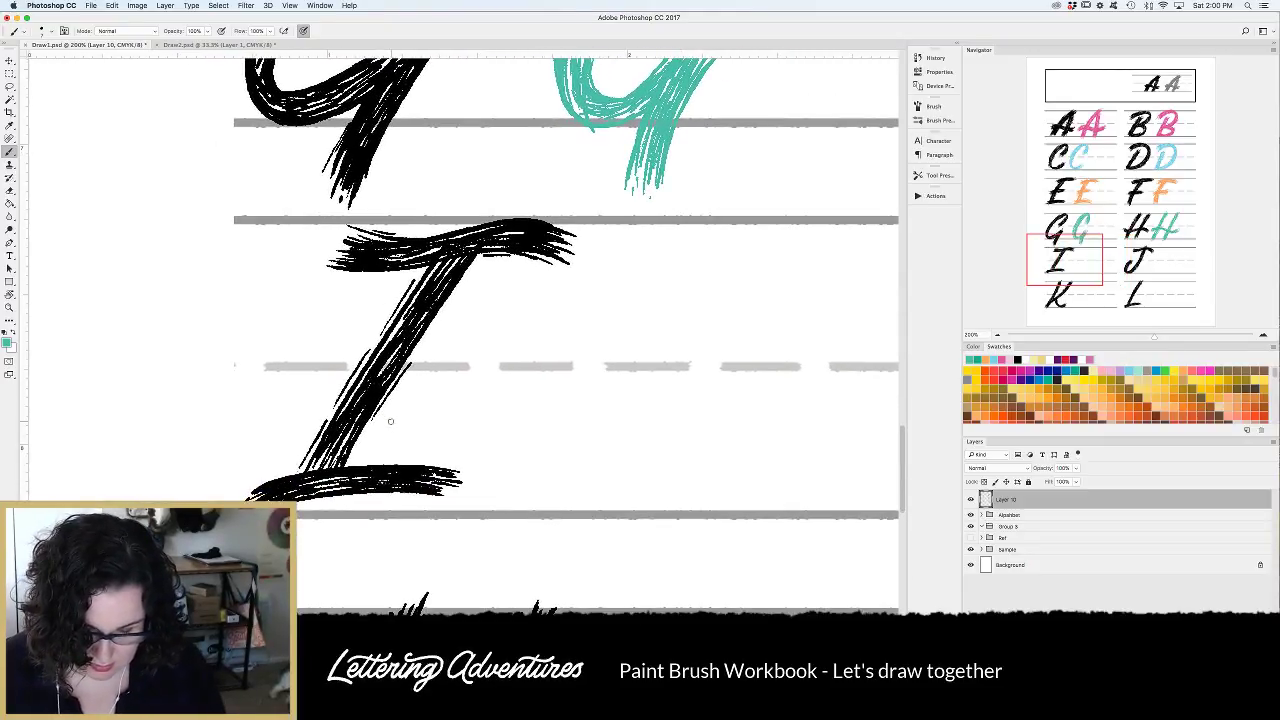
left_click(1030, 370)
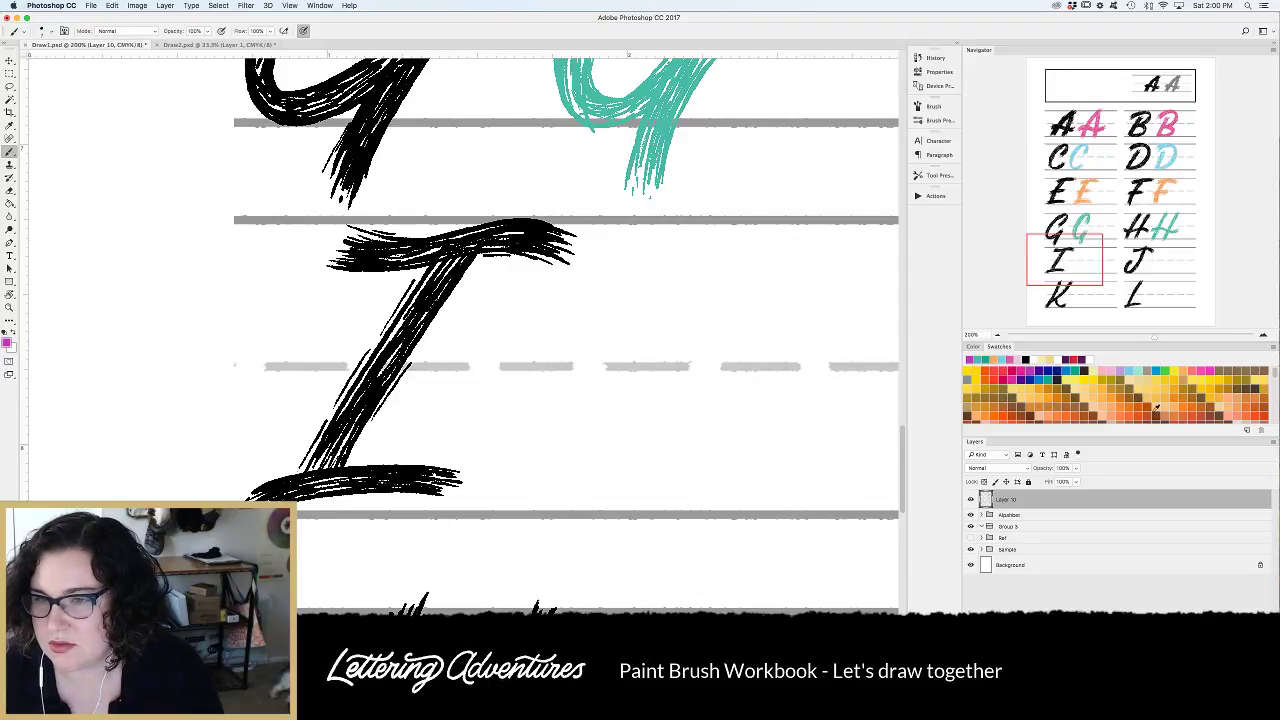
left_click(1132, 369)
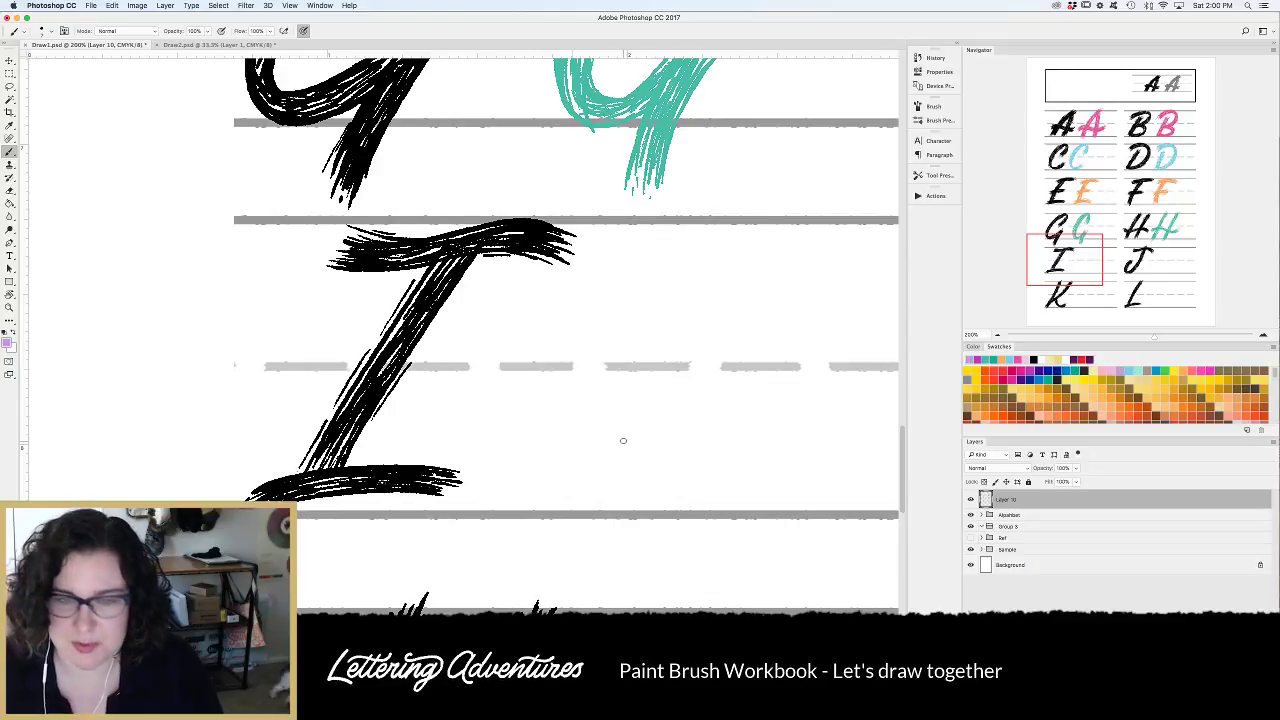
Draw both slanted edges of the purple I's stem beside the black I, redoing the right edge and thickening the left one.
scroll(623, 440, "right", 3)
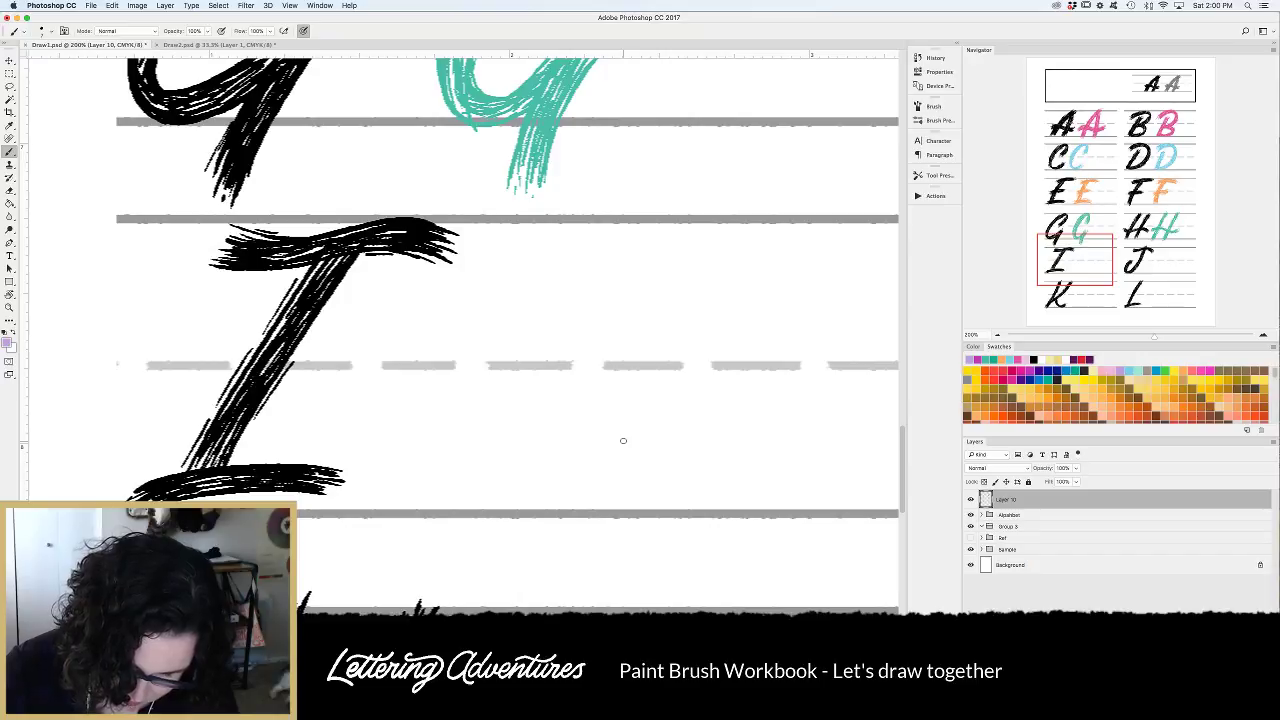
left_click_drag(629, 243, 509, 501)
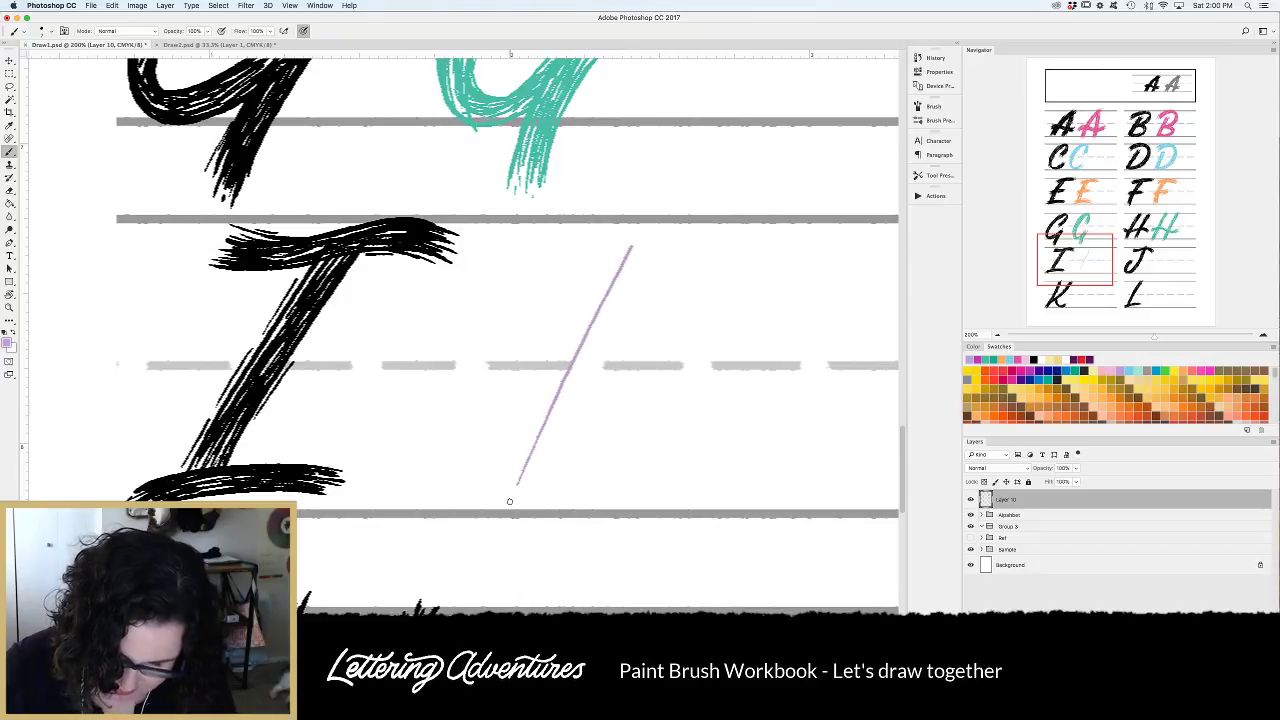
left_click_drag(660, 245, 563, 464)
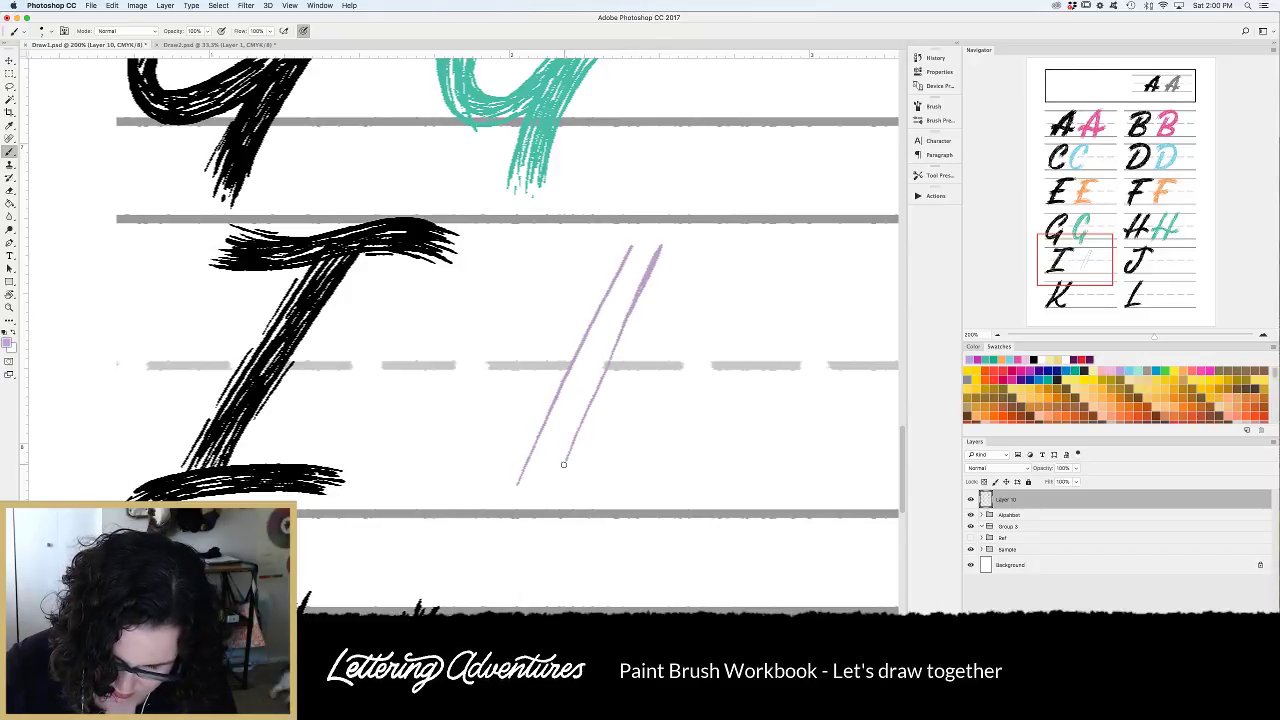
key("ctrl+z")
left_click_drag(628, 312, 541, 488)
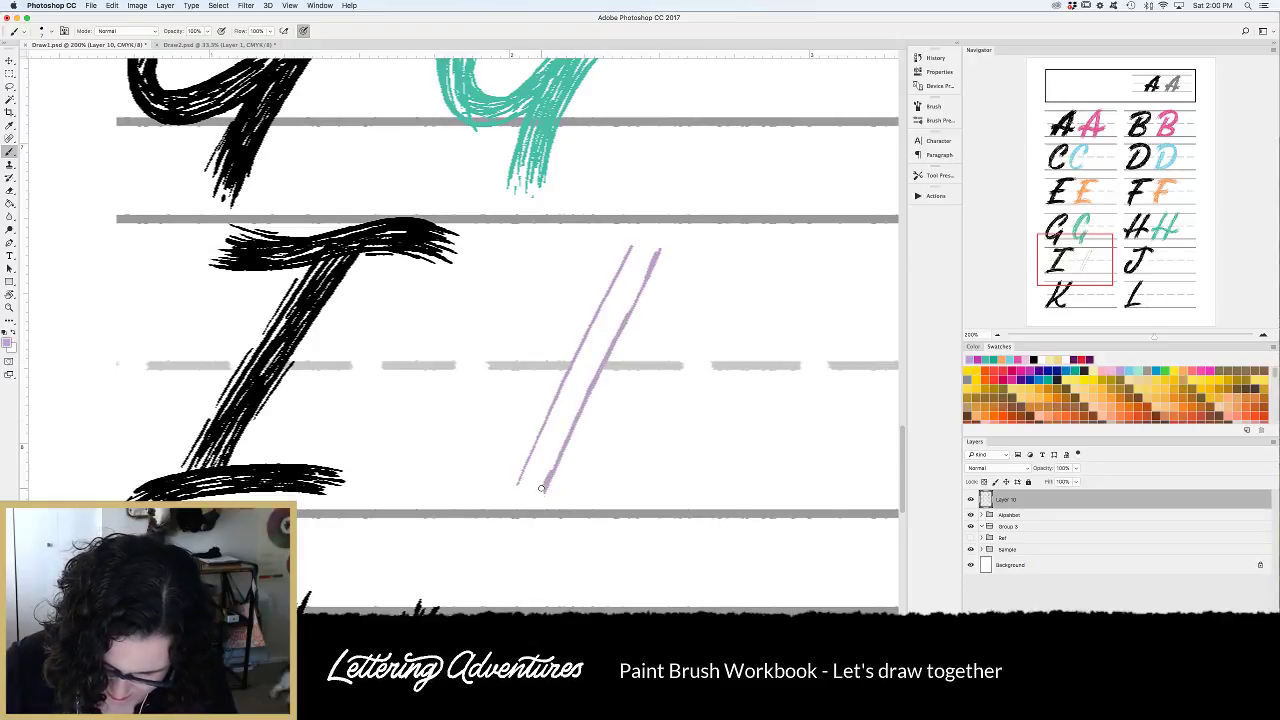
left_click_drag(628, 246, 510, 486)
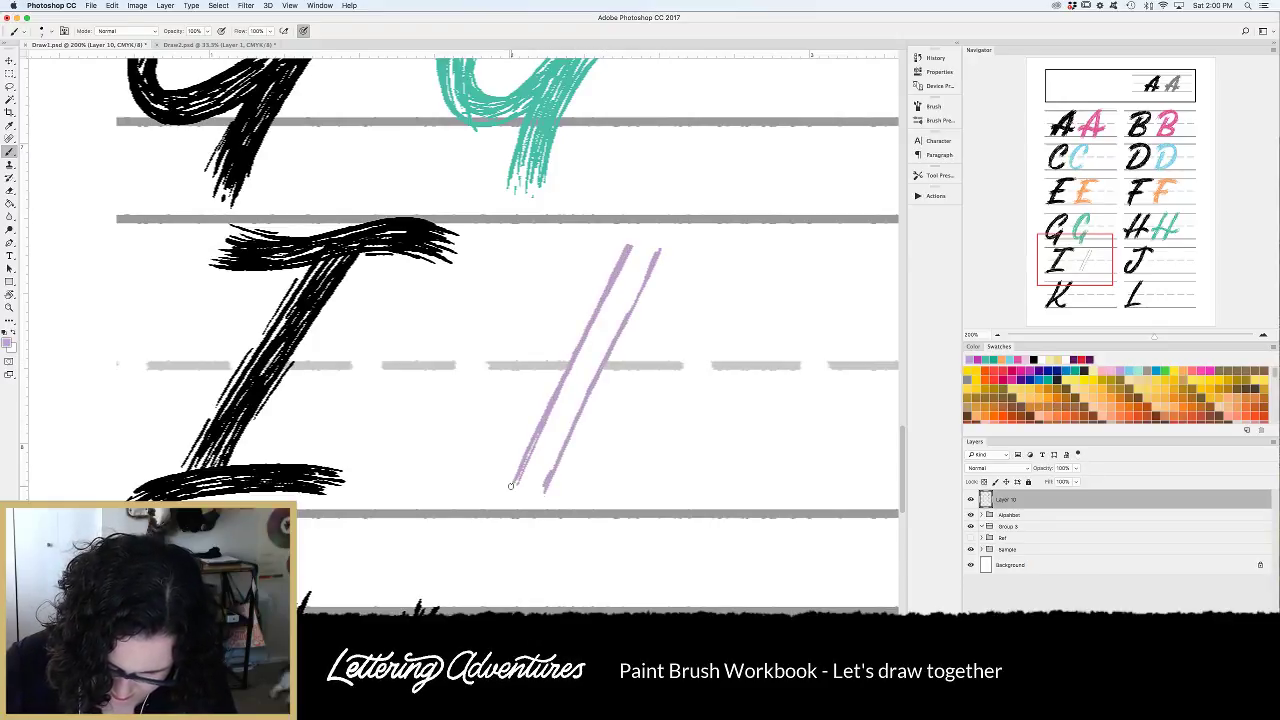
Outline the purple I's top bar with two wavy strokes across the stem, undoing the extra pass on the lower one.
left_click_drag(521, 249, 769, 231)
mouse_move(531, 279)
left_mouse_down()
mouse_move(604, 257)
mouse_move(709, 280)
mouse_move(769, 262)
left_mouse_up()
key("ctrl+z")
mouse_move(533, 275)
left_mouse_down()
mouse_move(558, 254)
mouse_move(614, 253)
mouse_move(704, 281)
mouse_move(765, 270)
left_mouse_up()
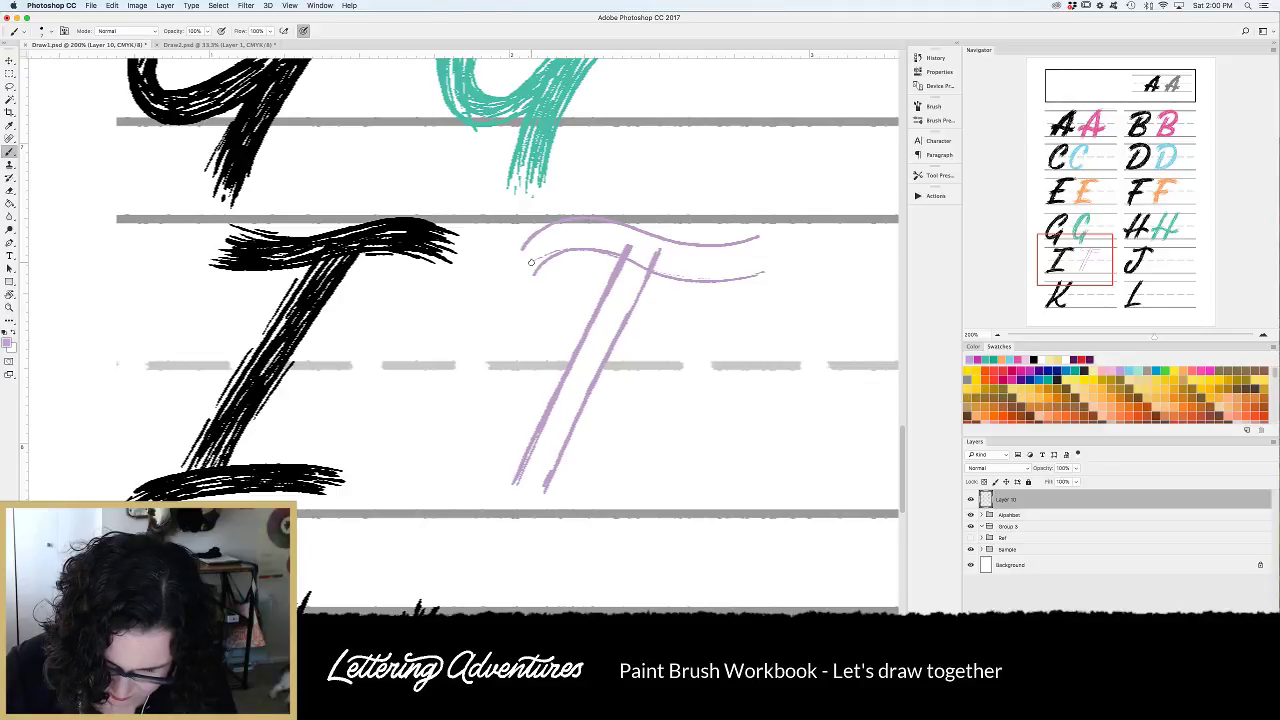
key("ctrl+z")
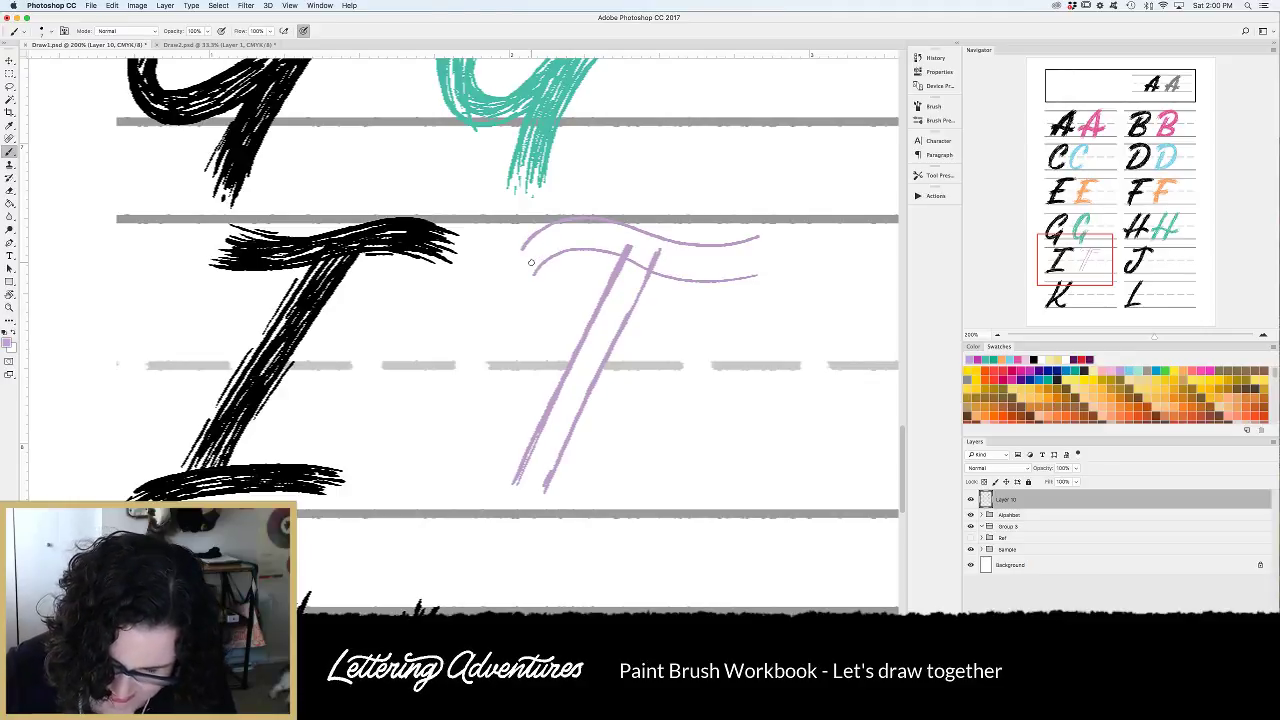
Outline the purple I's bottom bar with two shallow arched strokes at the stem's foot, replacing the first attempt below the baseline.
scroll(531, 263, "down", 5)
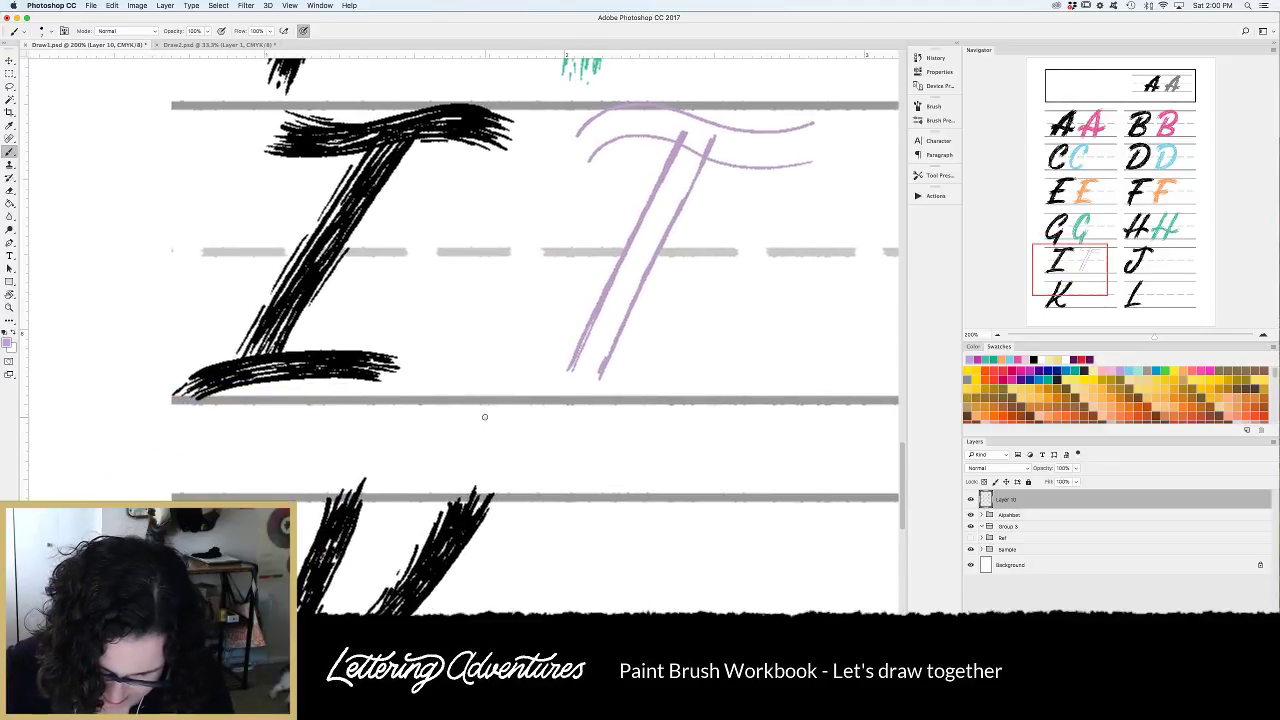
left_click_drag(484, 416, 697, 404)
key("ctrl+z")
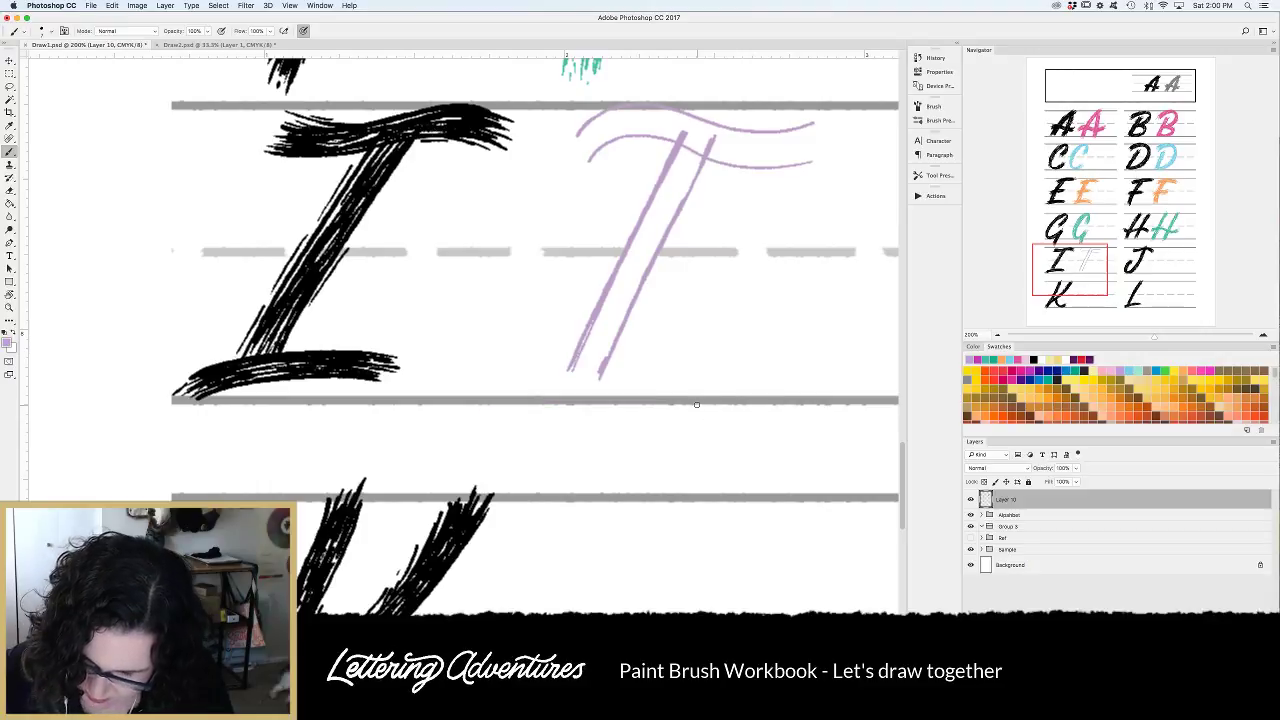
left_click_drag(496, 395, 692, 380)
mouse_move(488, 372)
left_mouse_down()
mouse_move(660, 362)
mouse_move(710, 372)
left_mouse_up()
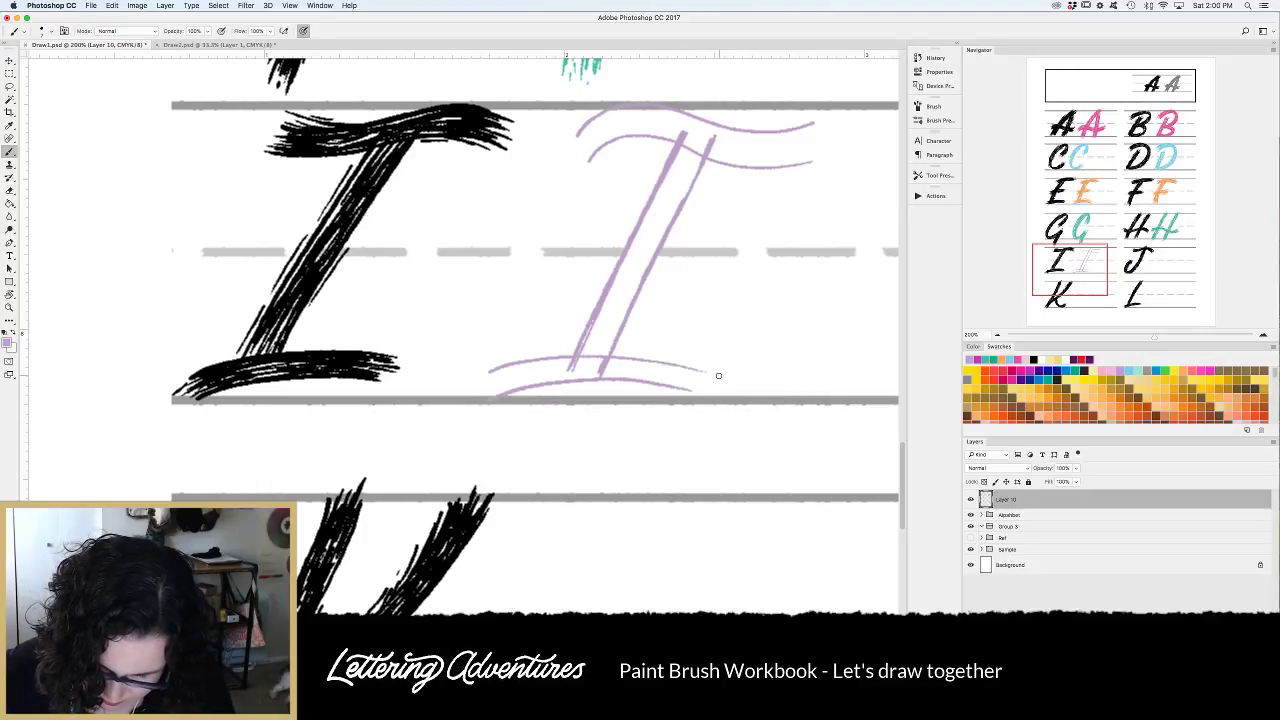
Add short dry-brush strokes along the purple I's bottom bar and at both ends of its top bar outline.
mouse_move(522, 359)
left_mouse_down()
mouse_move(722, 368)
mouse_move(598, 349)
left_mouse_up()
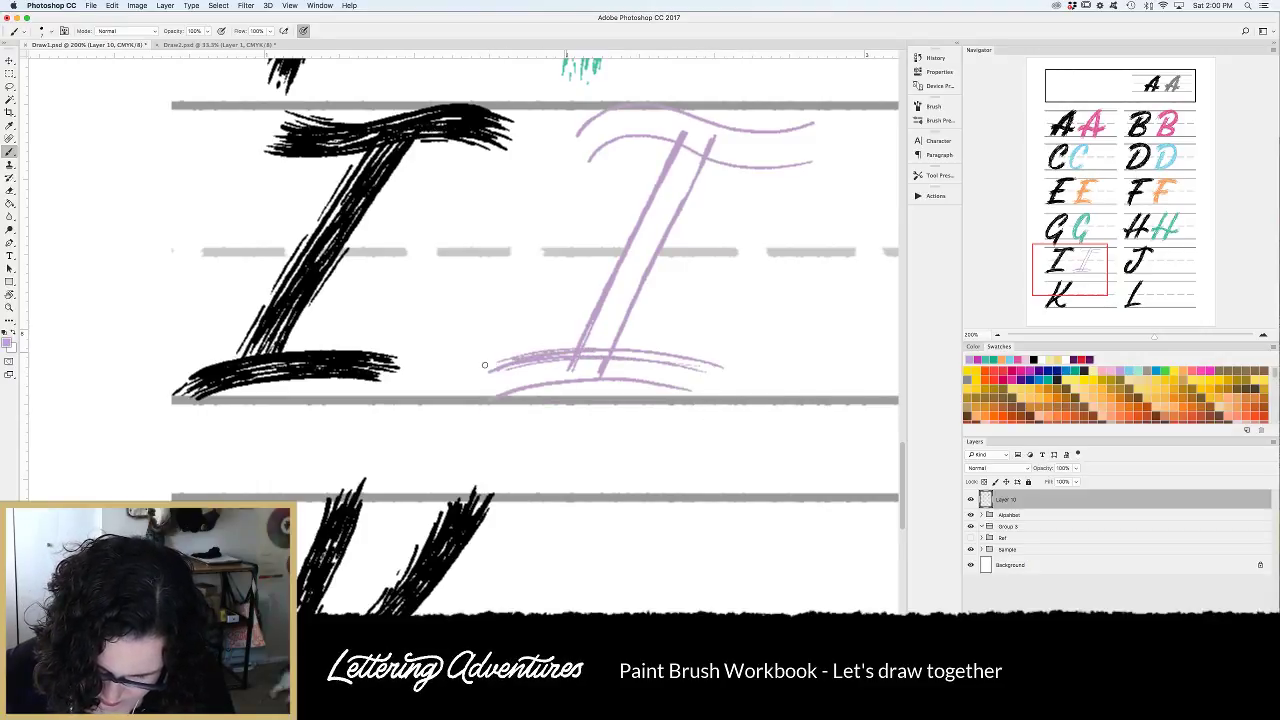
mouse_move(474, 368)
left_mouse_down()
mouse_move(512, 359)
mouse_move(595, 374)
left_mouse_up()
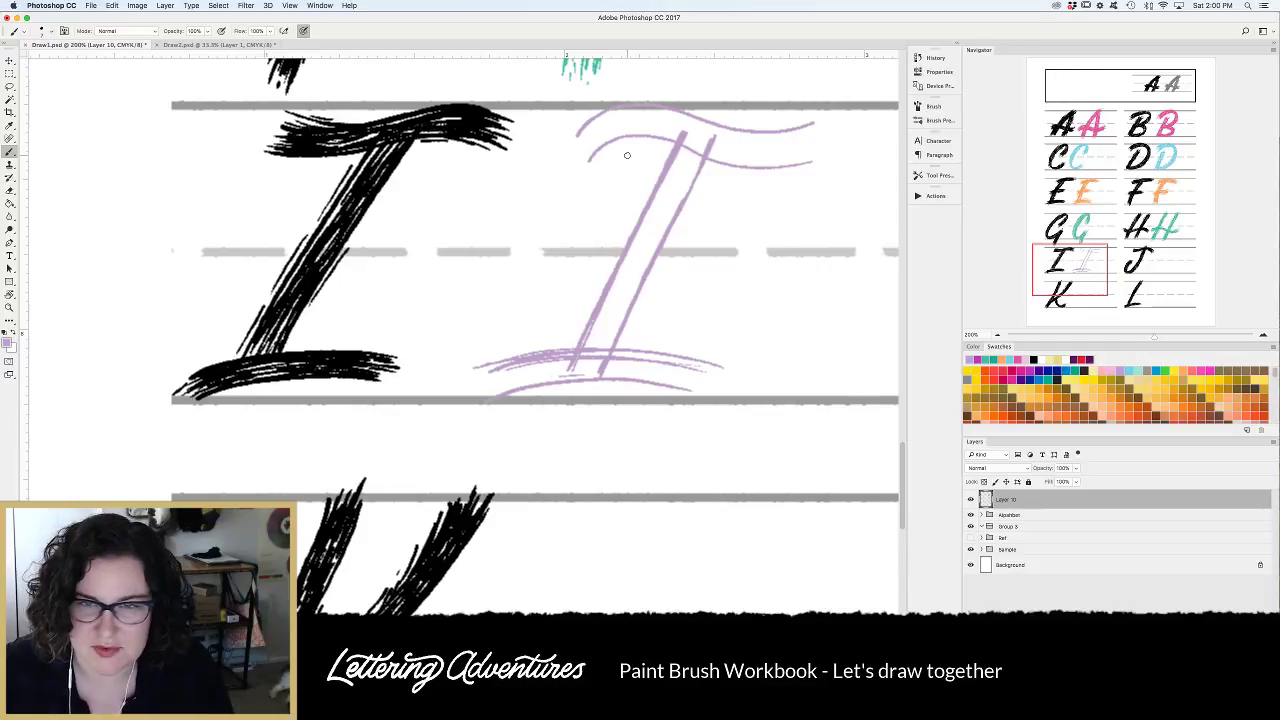
mouse_move(670, 110)
left_mouse_down()
mouse_move(570, 131)
mouse_move(625, 106)
mouse_move(560, 133)
left_mouse_up()
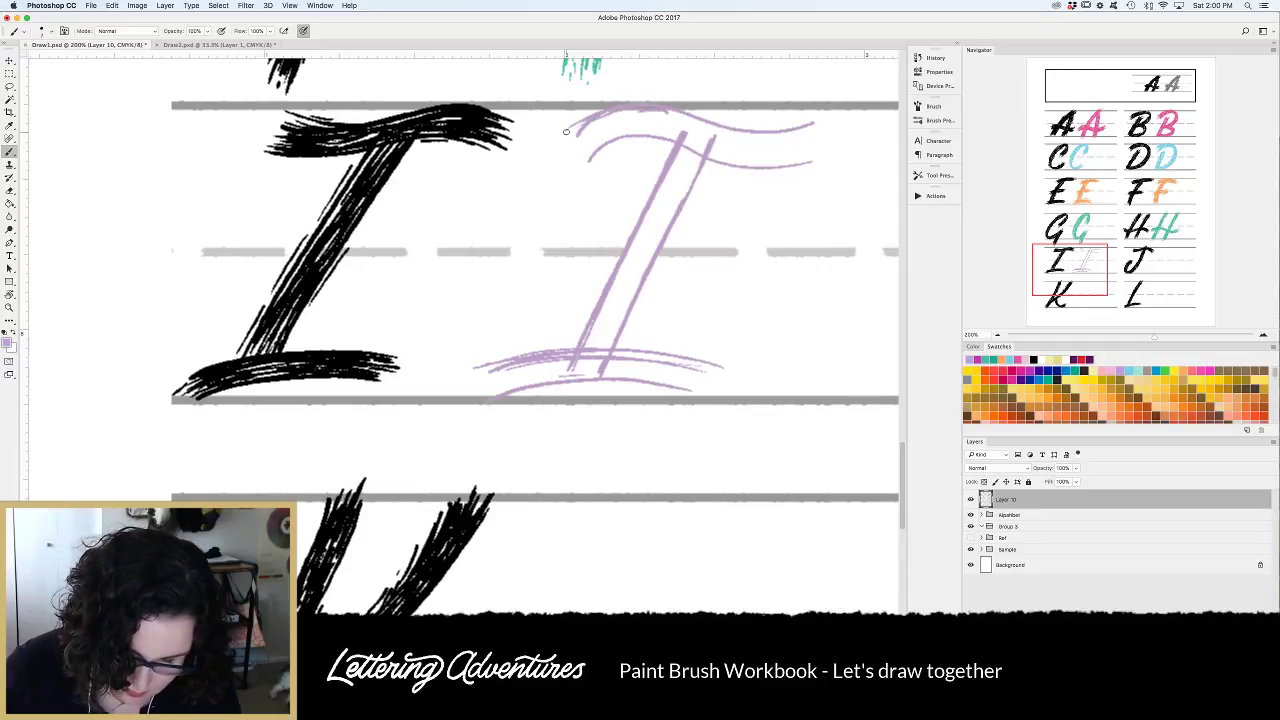
left_click_drag(640, 134, 585, 165)
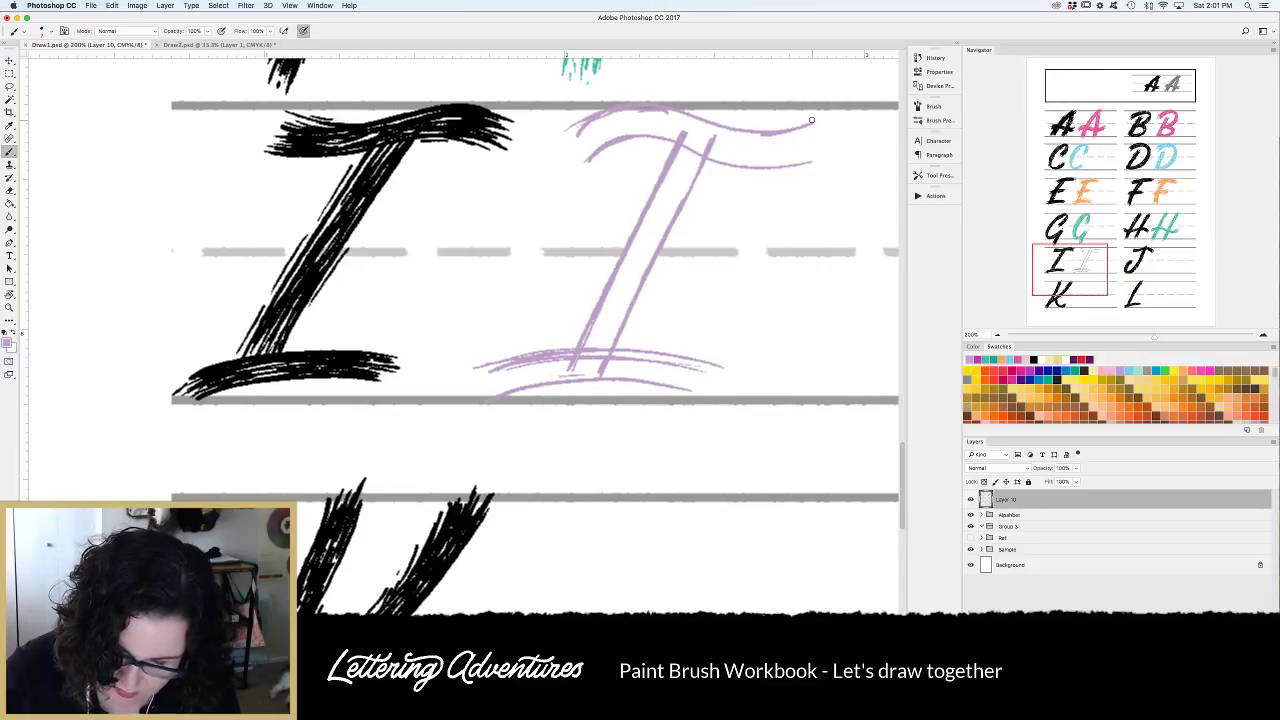
left_click_drag(716, 166, 818, 158)
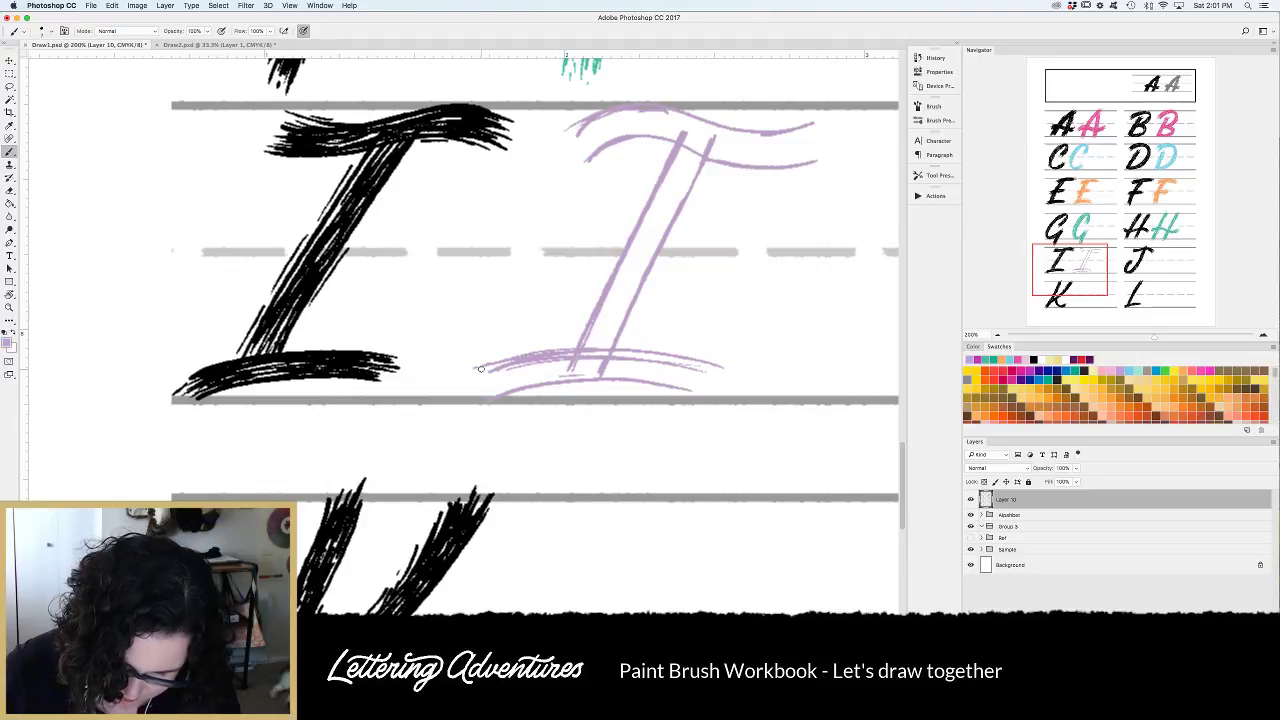
Fill the purple I's stem and bottom bar with dense dry-brush strokes between their outlines.
mouse_move(686, 142)
left_mouse_down()
mouse_move(650, 214)
mouse_move(666, 203)
left_mouse_up()
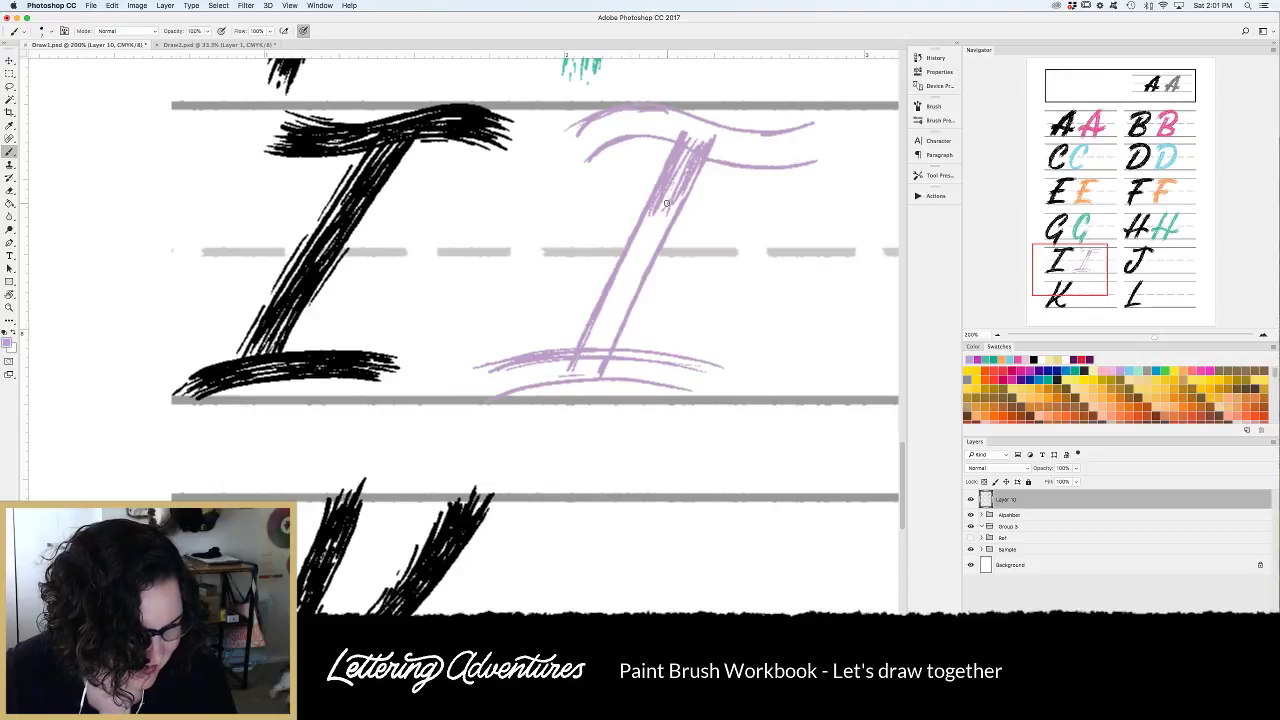
mouse_move(666, 203)
left_mouse_down()
mouse_move(640, 250)
mouse_move(676, 182)
mouse_move(660, 240)
mouse_move(672, 209)
left_mouse_up()
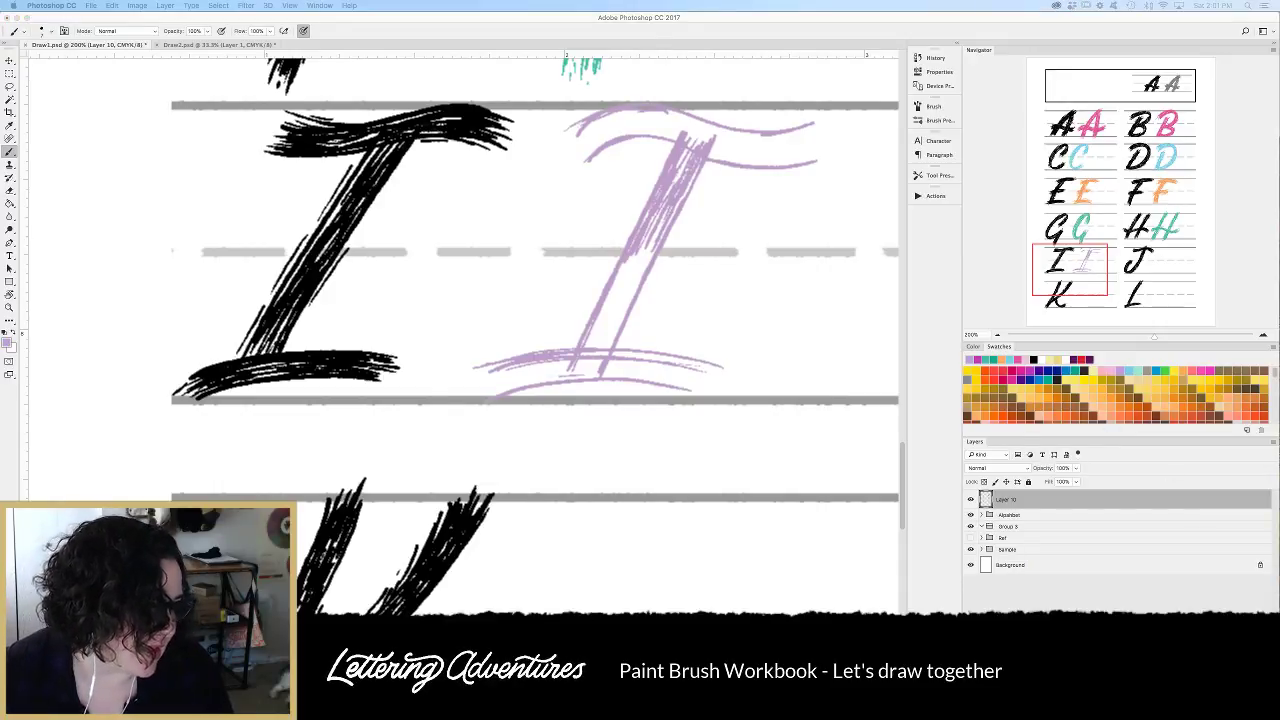
left_click(617, 356)
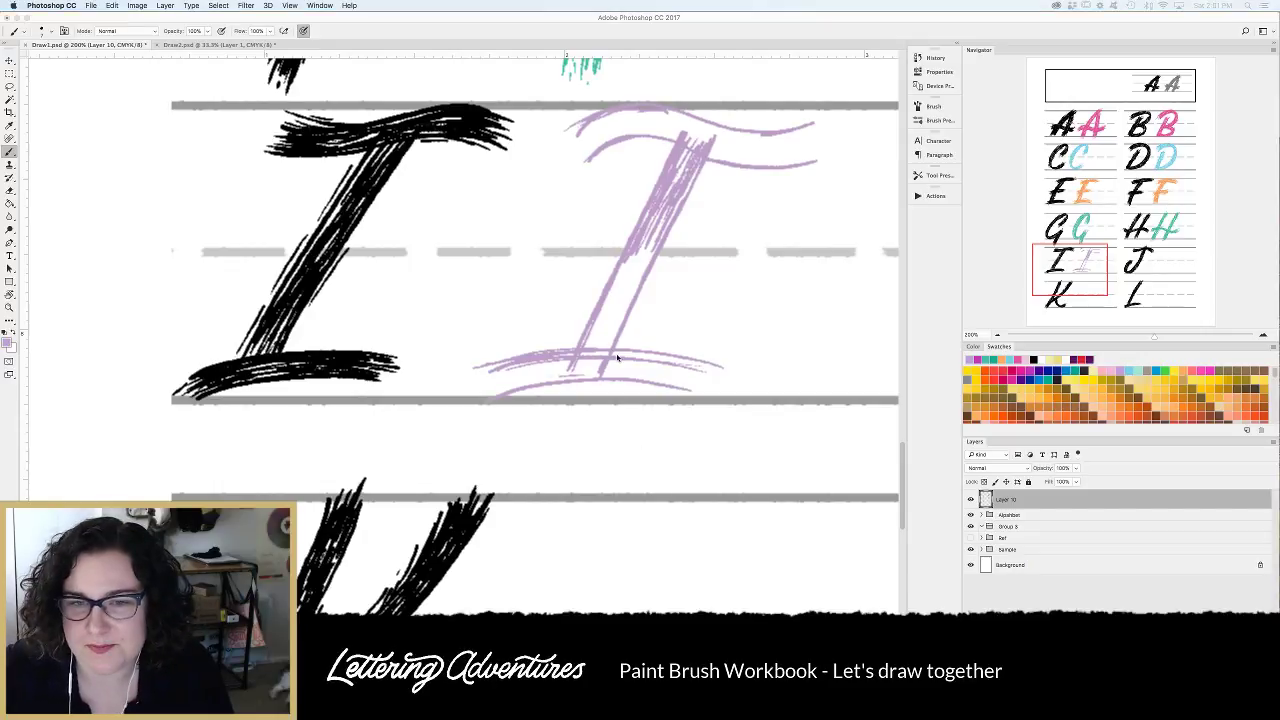
mouse_move(616, 355)
left_mouse_down()
mouse_move(495, 376)
mouse_move(617, 369)
mouse_move(544, 370)
mouse_move(594, 353)
mouse_move(689, 367)
mouse_move(589, 367)
mouse_move(706, 388)
mouse_move(655, 381)
mouse_move(669, 362)
mouse_move(738, 376)
mouse_move(503, 368)
mouse_move(598, 319)
mouse_move(659, 235)
mouse_move(616, 323)
mouse_move(602, 333)
mouse_move(606, 307)
mouse_move(600, 319)
mouse_move(596, 350)
mouse_move(613, 329)
mouse_move(610, 343)
mouse_move(590, 359)
mouse_move(670, 195)
left_mouse_up()
scroll(541, 311, "up", 2)
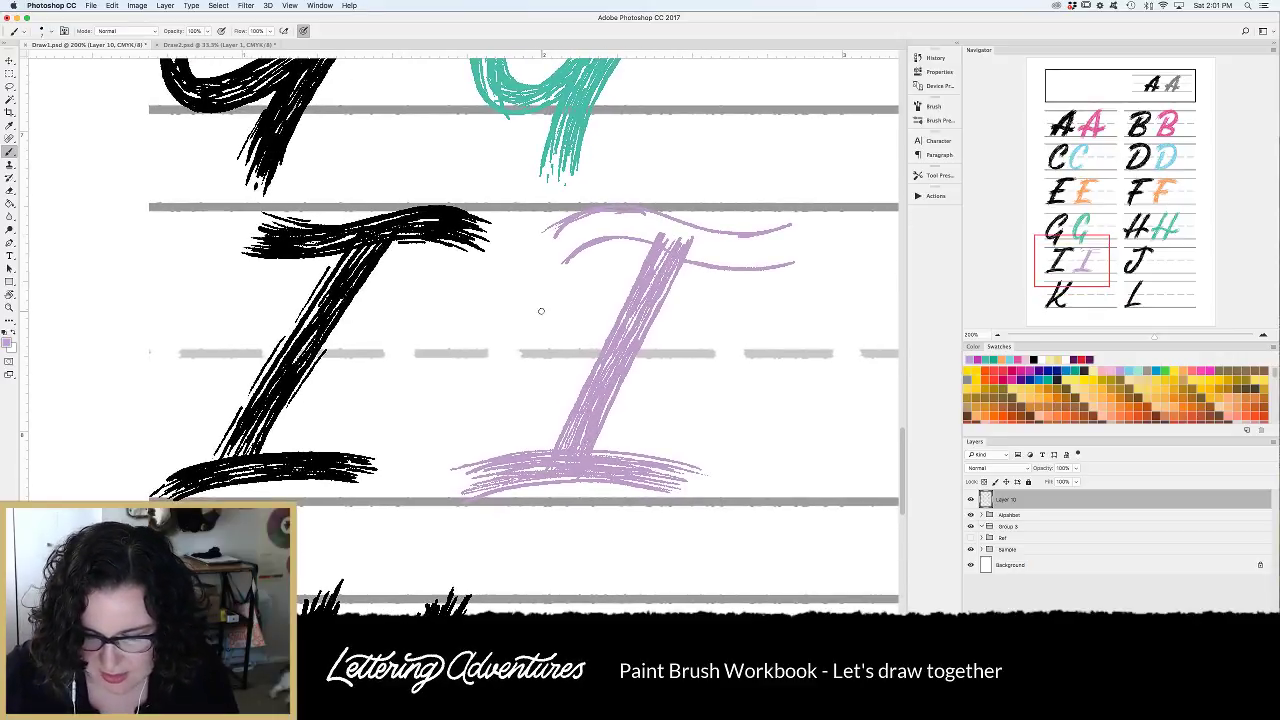
Fill the purple I's top bar with wavy strokes following its outline, and touch up gaps in the bottom bar.
mouse_move(698, 237)
left_mouse_down()
mouse_move(576, 214)
mouse_move(548, 247)
mouse_move(610, 214)
mouse_move(556, 222)
mouse_move(578, 228)
mouse_move(561, 252)
mouse_move(688, 230)
mouse_move(695, 249)
mouse_move(676, 234)
mouse_move(800, 236)
mouse_move(688, 244)
mouse_move(808, 250)
mouse_move(700, 264)
mouse_move(778, 266)
left_mouse_up()
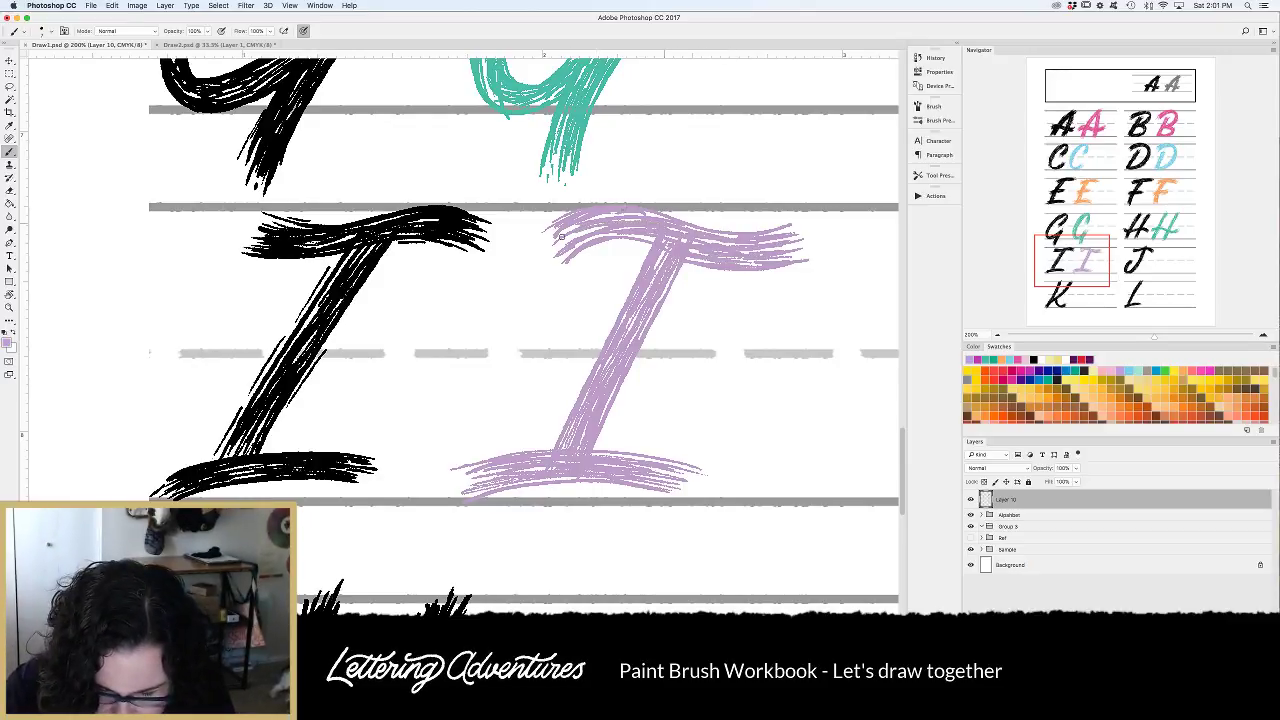
left_click_drag(562, 240, 602, 228)
mouse_move(588, 220)
left_mouse_down()
mouse_move(664, 211)
mouse_move(619, 372)
left_mouse_up()
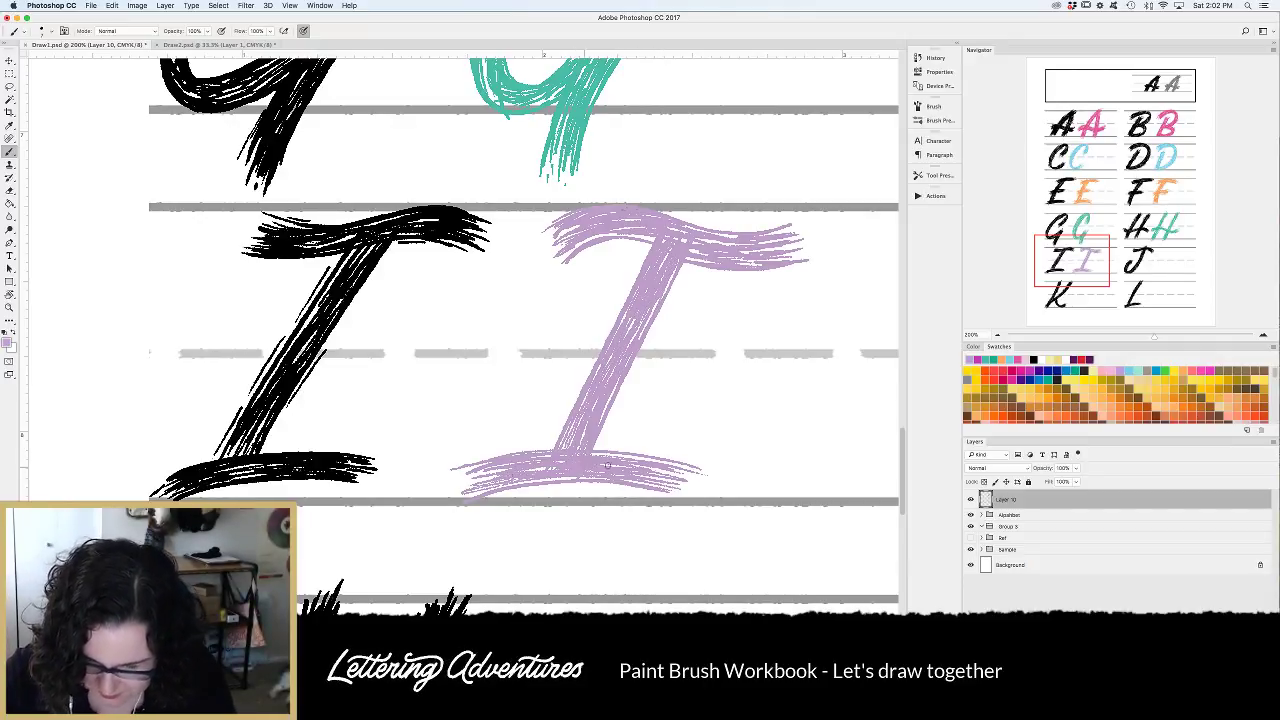
mouse_move(536, 470)
left_mouse_down()
mouse_move(636, 463)
mouse_move(543, 477)
left_mouse_up()
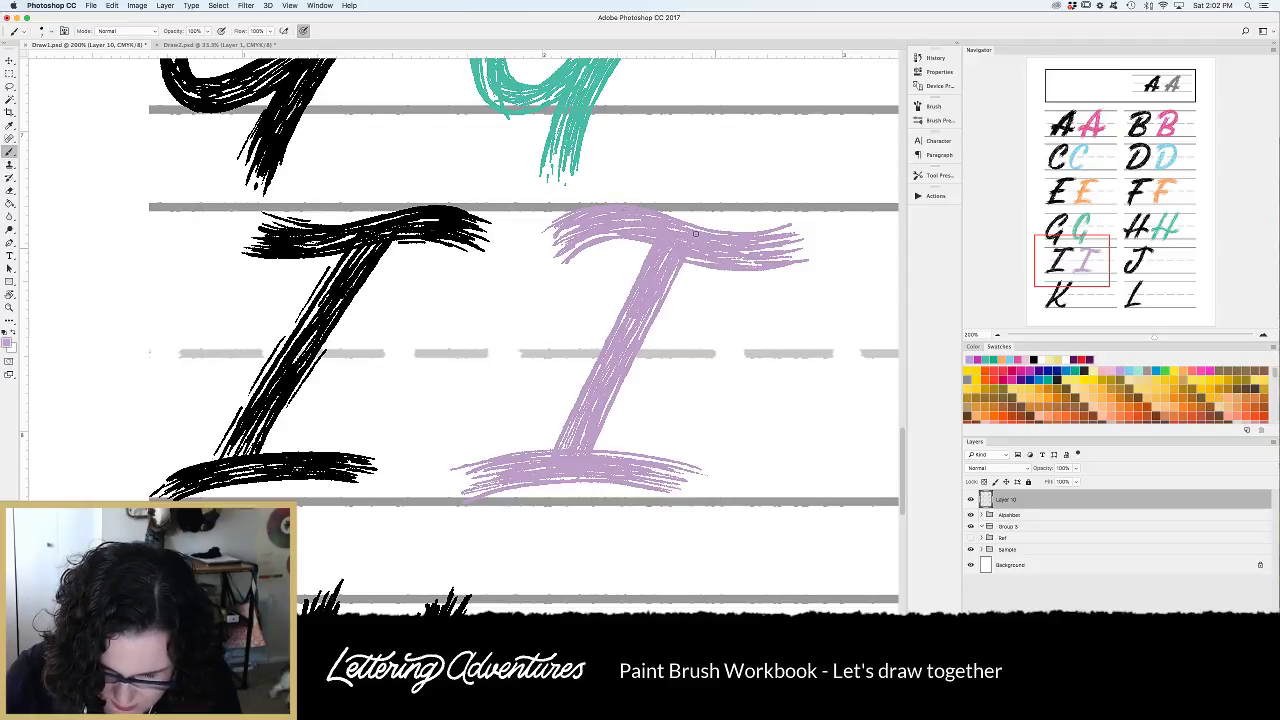
Extend the frayed ends of the purple I's top bar on both sides and the right end of its bottom bar.
mouse_move(787, 229)
left_mouse_down()
mouse_move(821, 226)
mouse_move(818, 249)
left_mouse_up()
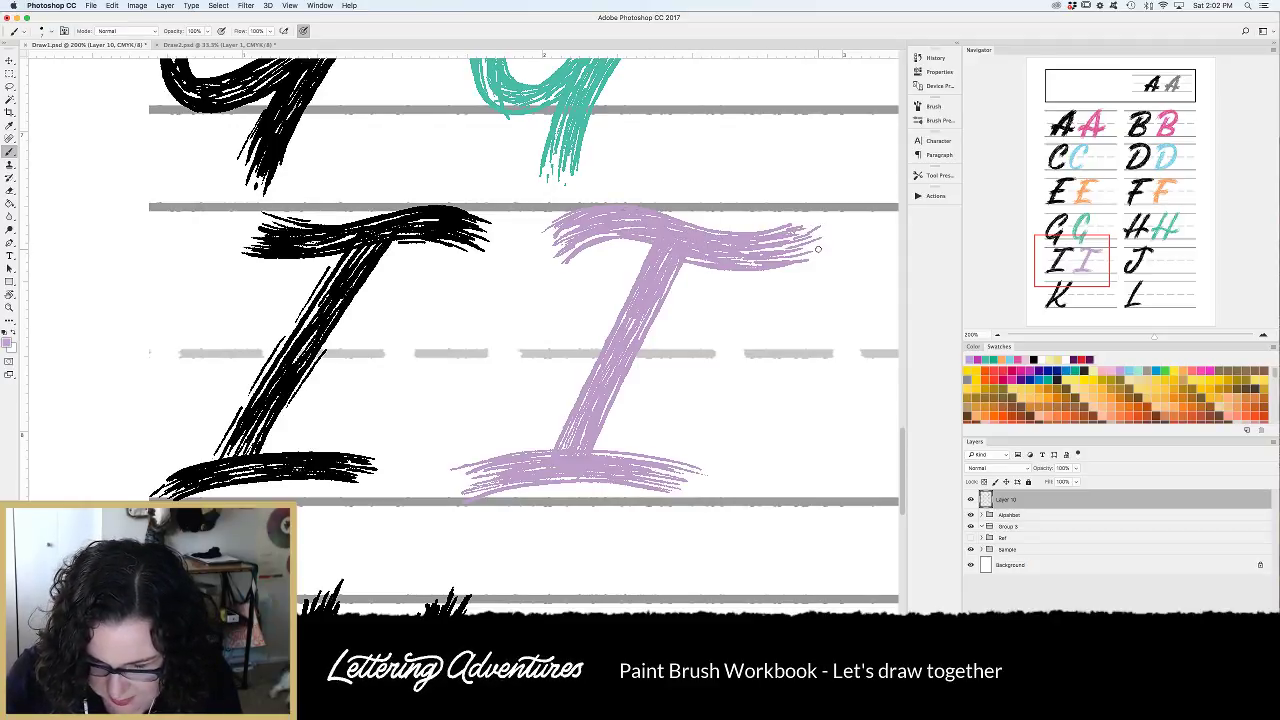
left_click_drag(574, 234, 533, 242)
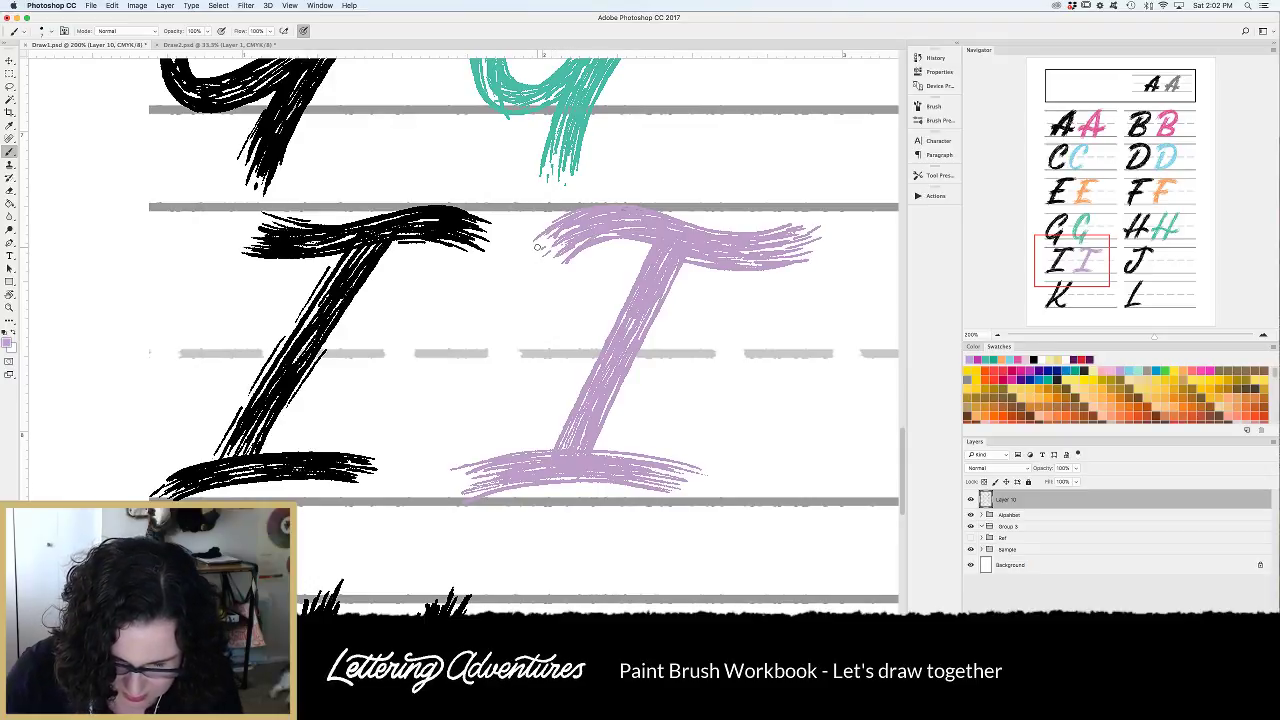
left_click_drag(697, 476, 717, 484)
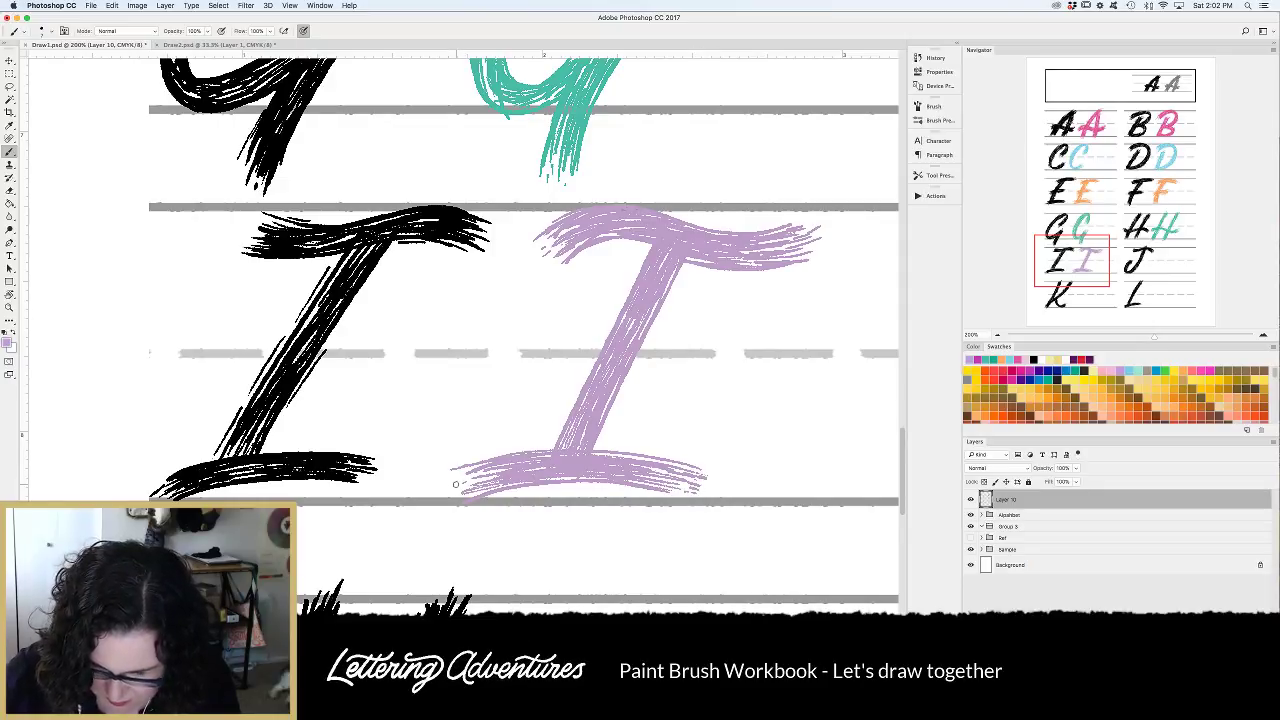
Add loose, thin bristle marks just outside the purple I's stem, top bar and bottom bar.
left_click_drag(639, 262, 544, 457)
left_click_drag(659, 317, 605, 432)
left_click_drag(748, 278, 768, 275)
left_click_drag(777, 219, 738, 226)
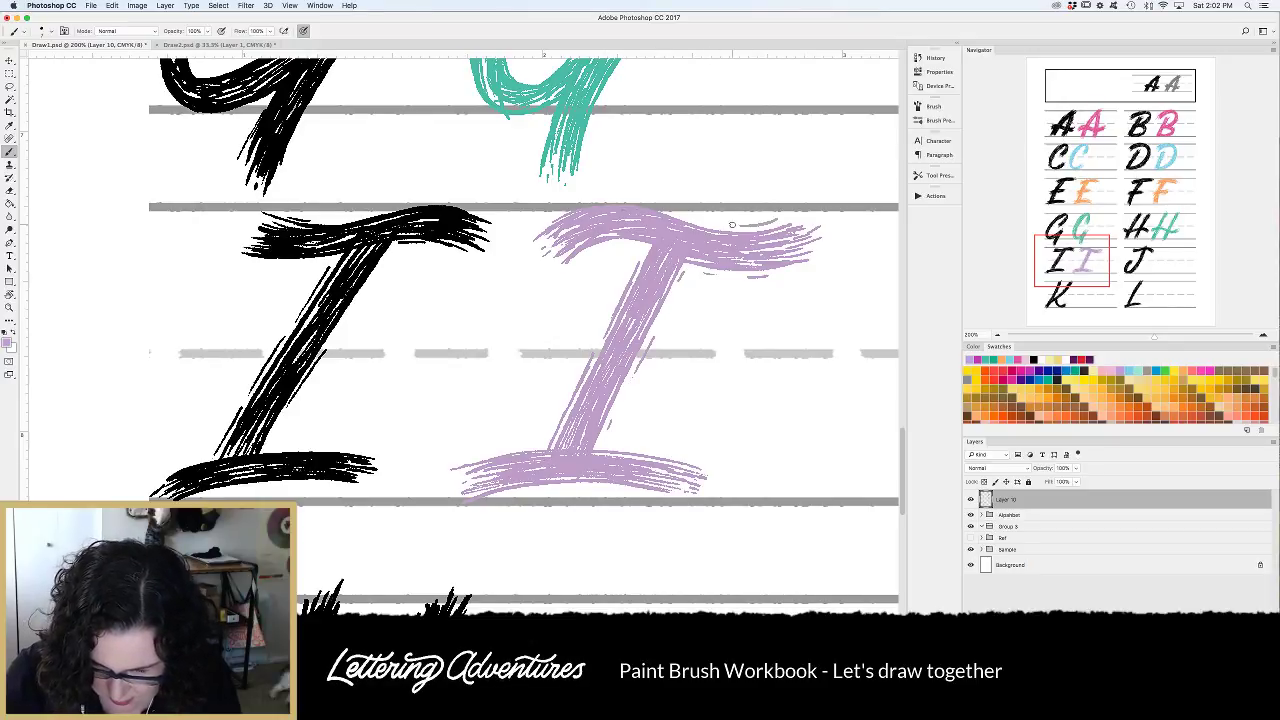
left_click_drag(618, 245, 592, 253)
left_click_drag(476, 452, 506, 448)
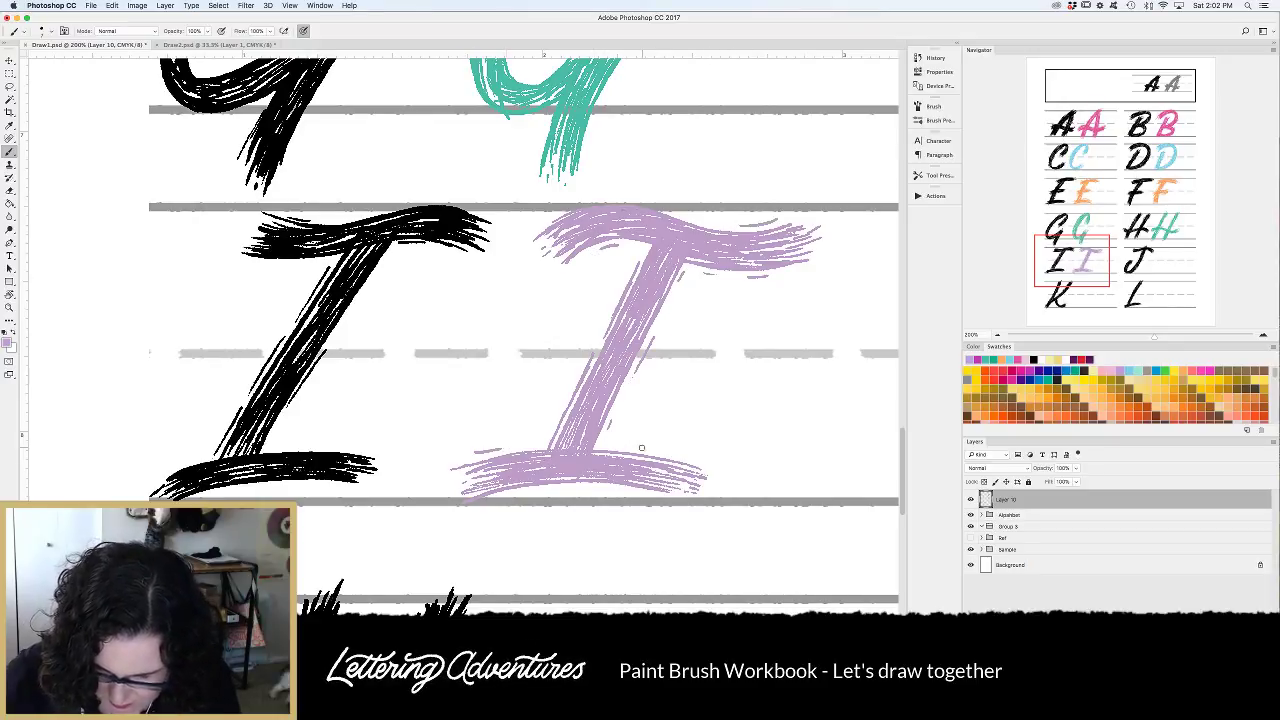
left_click_drag(524, 495, 665, 500)
Go to the J practice row with the empty space beside the black J.
scroll(508, 527, "down", 2)
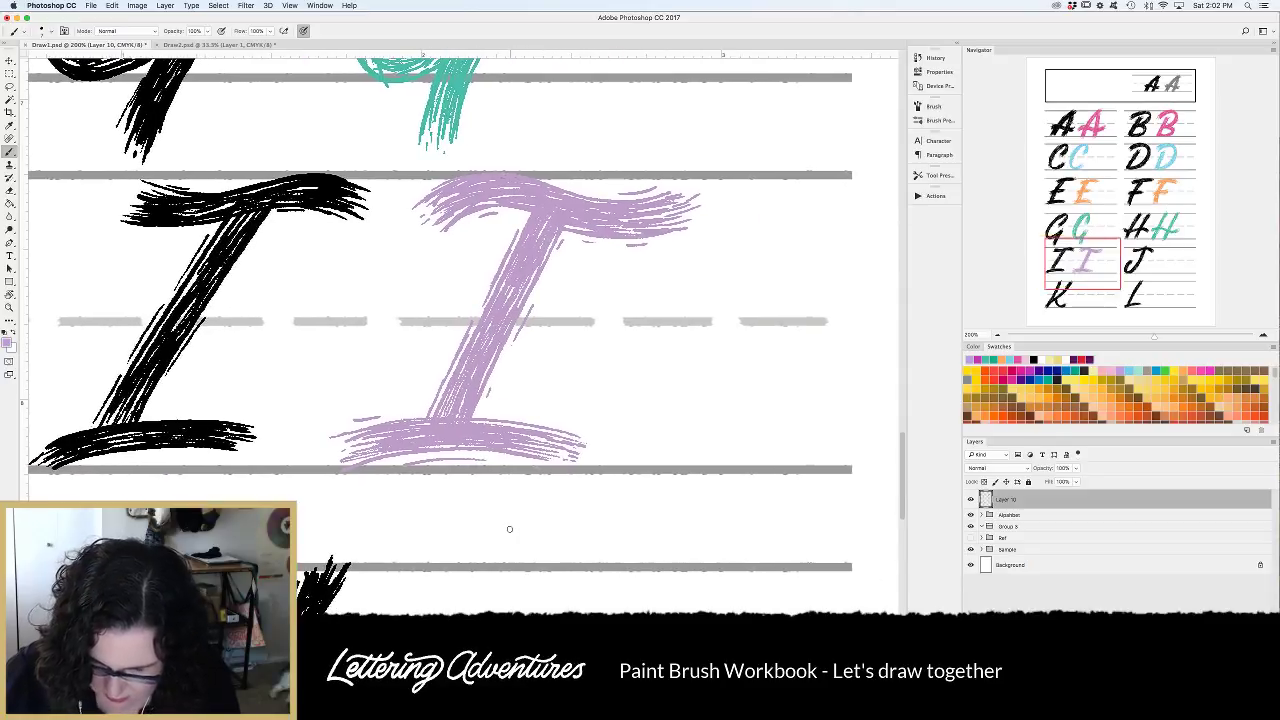
scroll(632, 422, "right", 5)
scroll(634, 421, "right", 6)
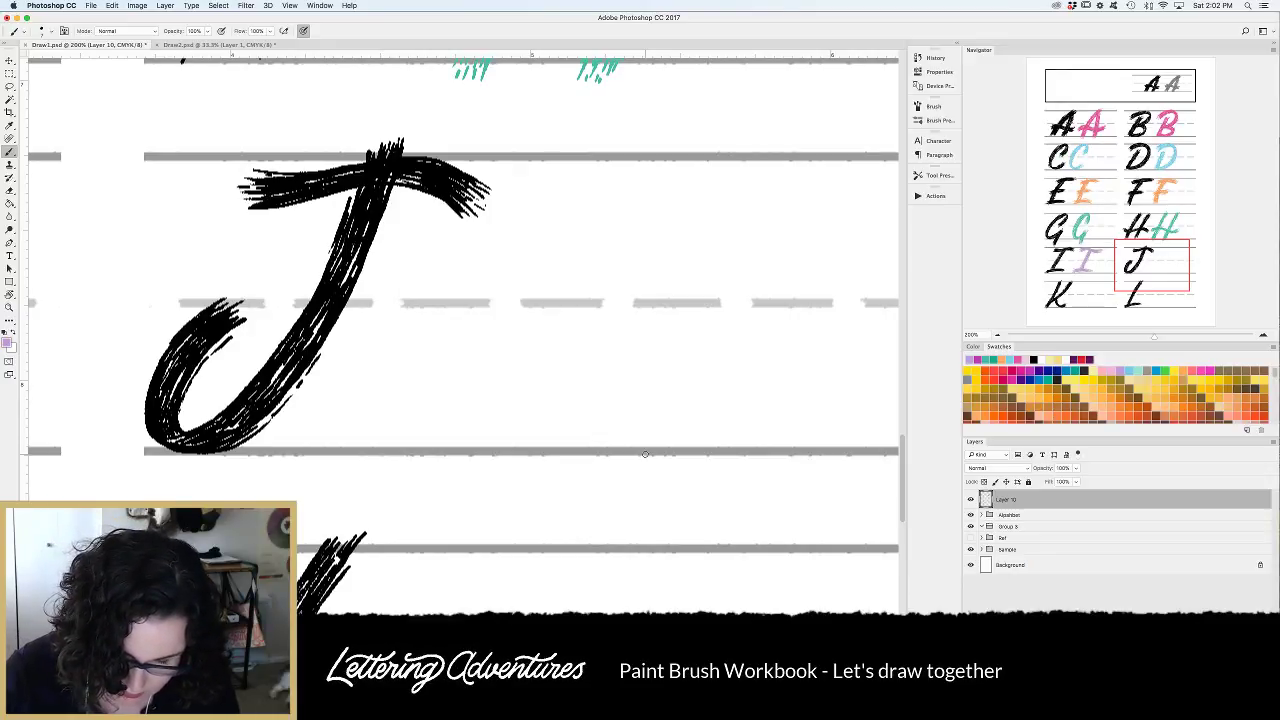
mouse_move(544, 225)
left_mouse_down()
mouse_move(588, 168)
mouse_move(746, 211)
mouse_move(811, 203)
left_mouse_up()
key("super+z")
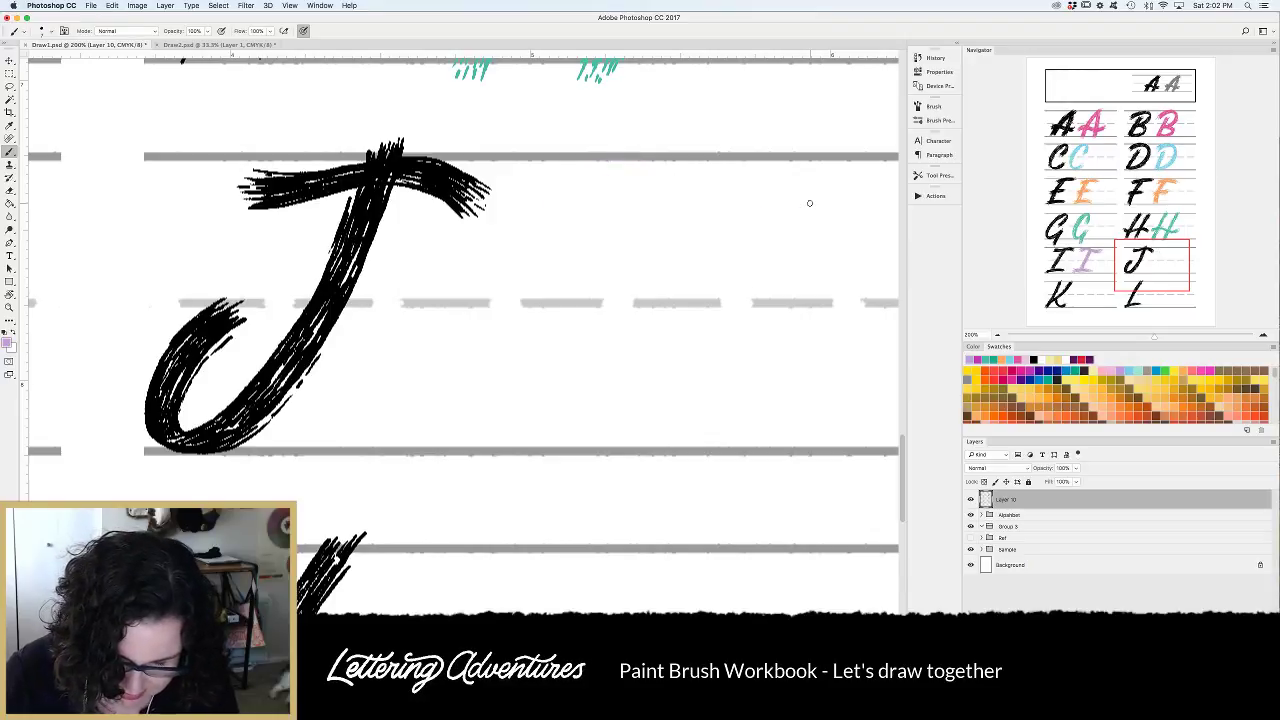
mouse_move(532, 216)
left_mouse_down()
mouse_move(616, 221)
mouse_move(724, 183)
mouse_move(810, 196)
left_mouse_up()
key("super+z")
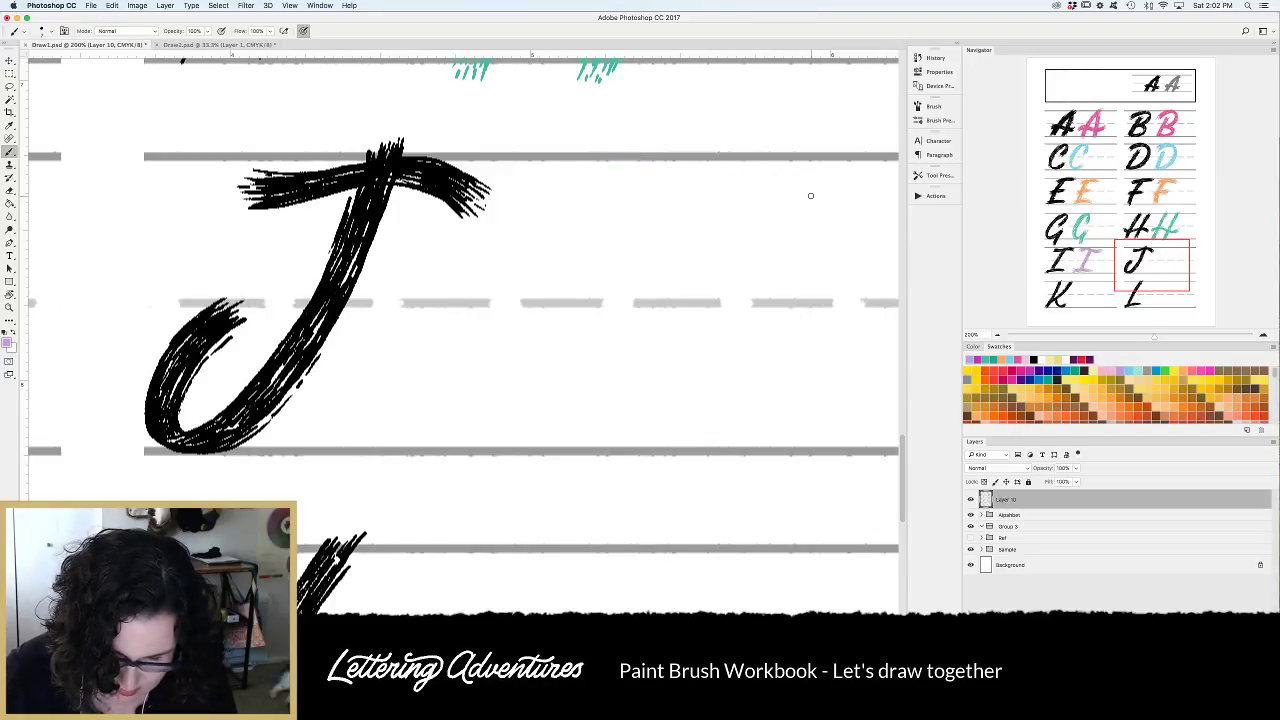
mouse_move(702, 163)
left_mouse_down()
mouse_move(674, 269)
mouse_move(592, 416)
mouse_move(514, 380)
left_mouse_up()
key("super+z")
mouse_move(702, 162)
left_mouse_down()
mouse_move(569, 417)
mouse_move(504, 371)
left_mouse_up()
key("super+z")
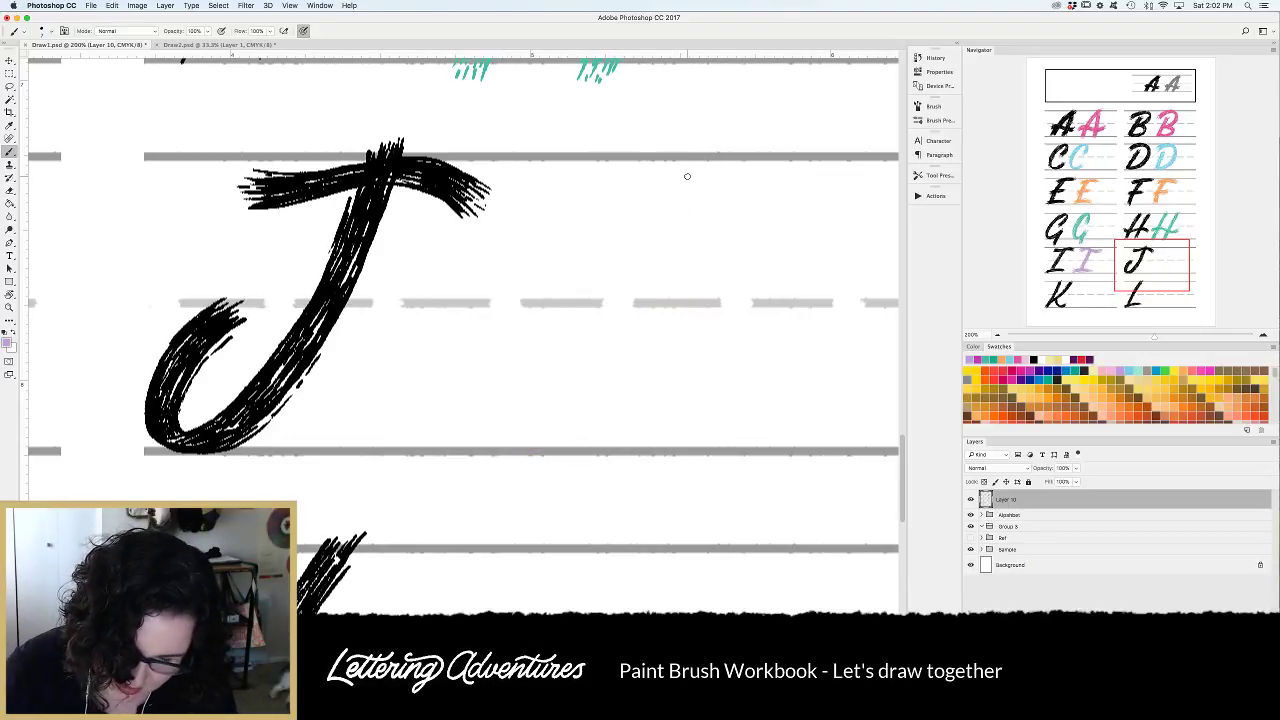
Outline the purple J's stem with curved left and right edges sweeping to the baseline, adding the outer hook and thickening the right edge.
mouse_move(698, 163)
left_mouse_down()
mouse_move(647, 299)
mouse_move(567, 430)
mouse_move(485, 433)
mouse_move(490, 375)
left_mouse_up()
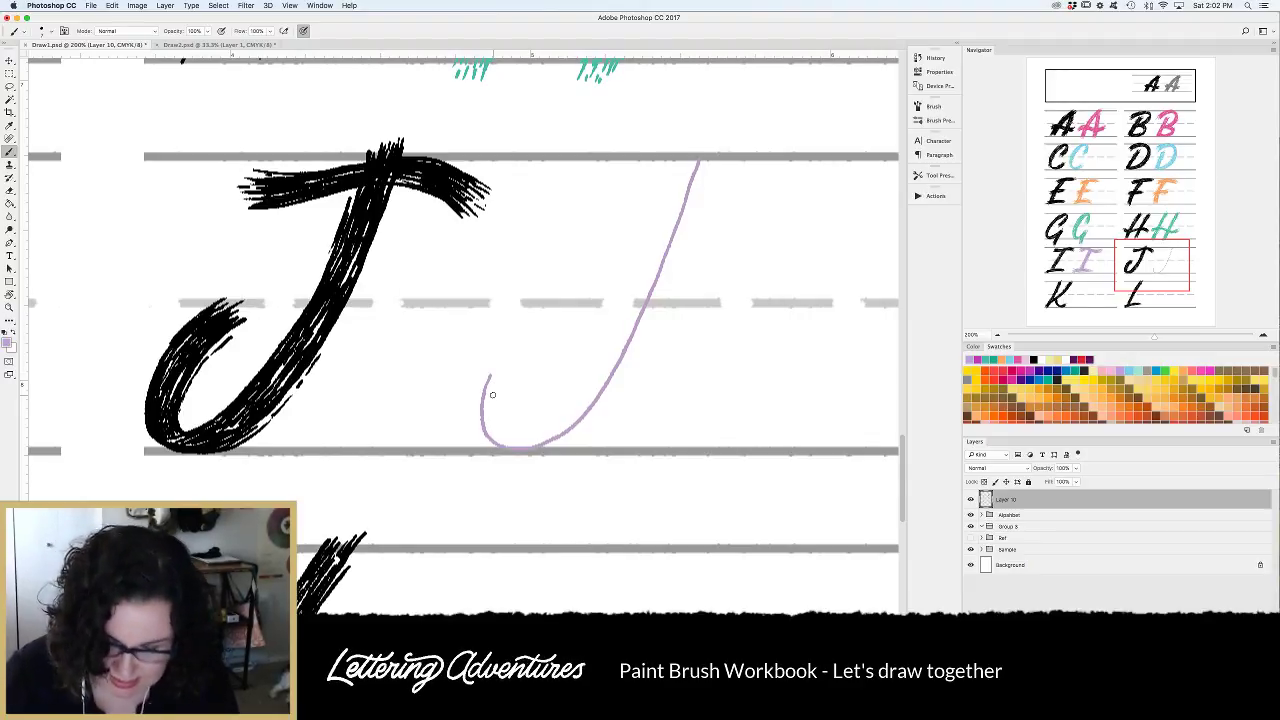
mouse_move(648, 306)
left_mouse_down()
mouse_move(606, 388)
mouse_move(479, 430)
mouse_move(487, 370)
mouse_move(522, 338)
mouse_move(510, 347)
left_mouse_up()
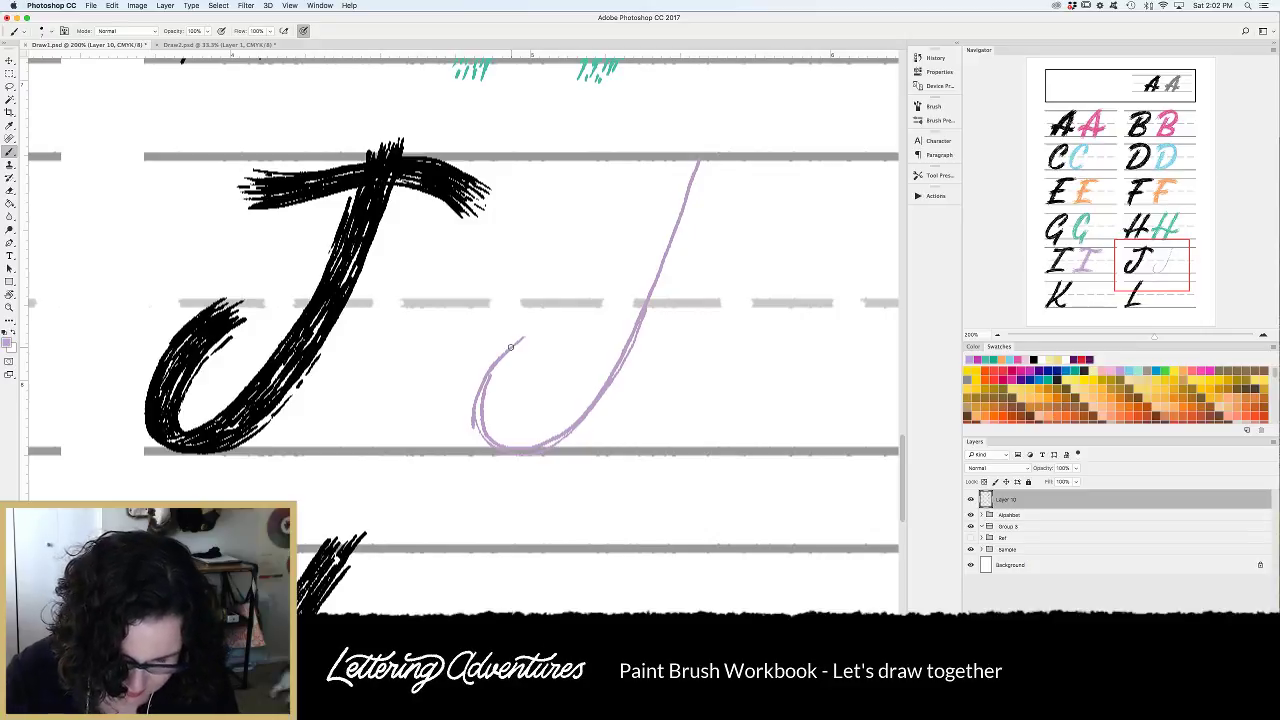
left_click_drag(723, 172, 701, 234)
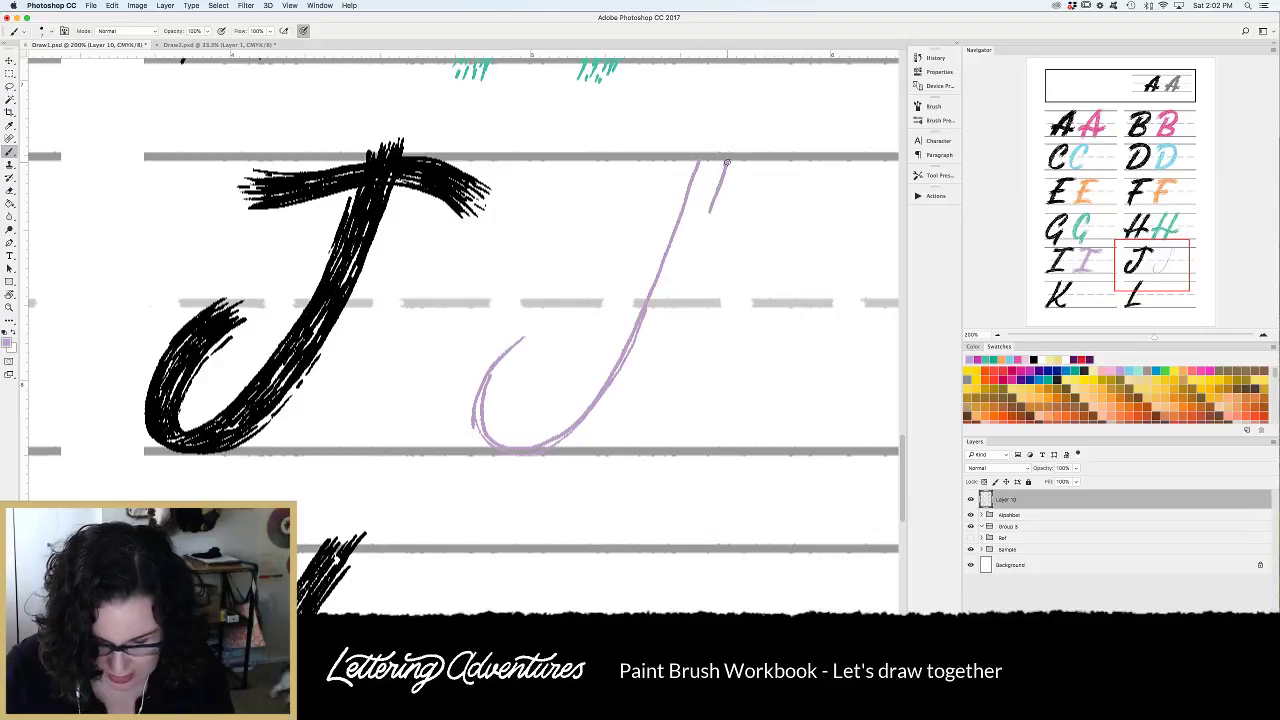
mouse_move(728, 160)
left_mouse_down()
mouse_move(648, 356)
mouse_move(608, 416)
mouse_move(519, 449)
left_mouse_up()
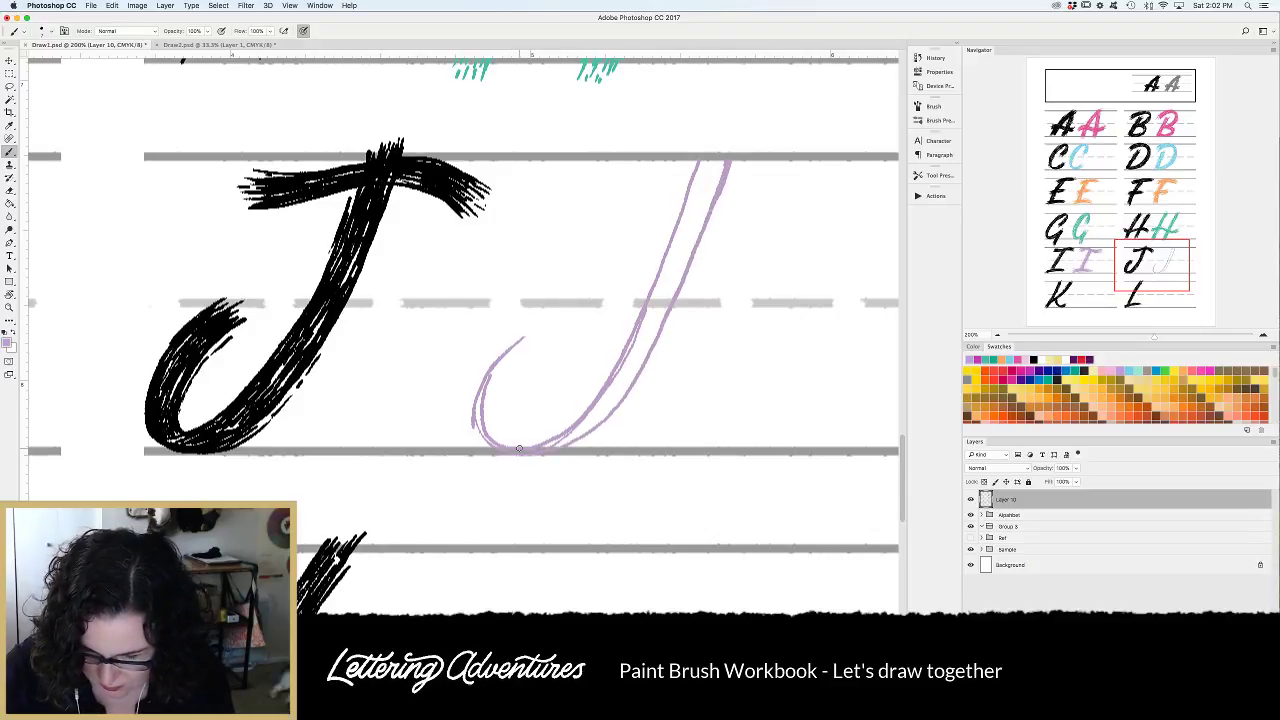
mouse_move(729, 162)
left_mouse_down()
mouse_move(660, 345)
mouse_move(622, 405)
mouse_move(573, 444)
mouse_move(535, 448)
left_mouse_up()
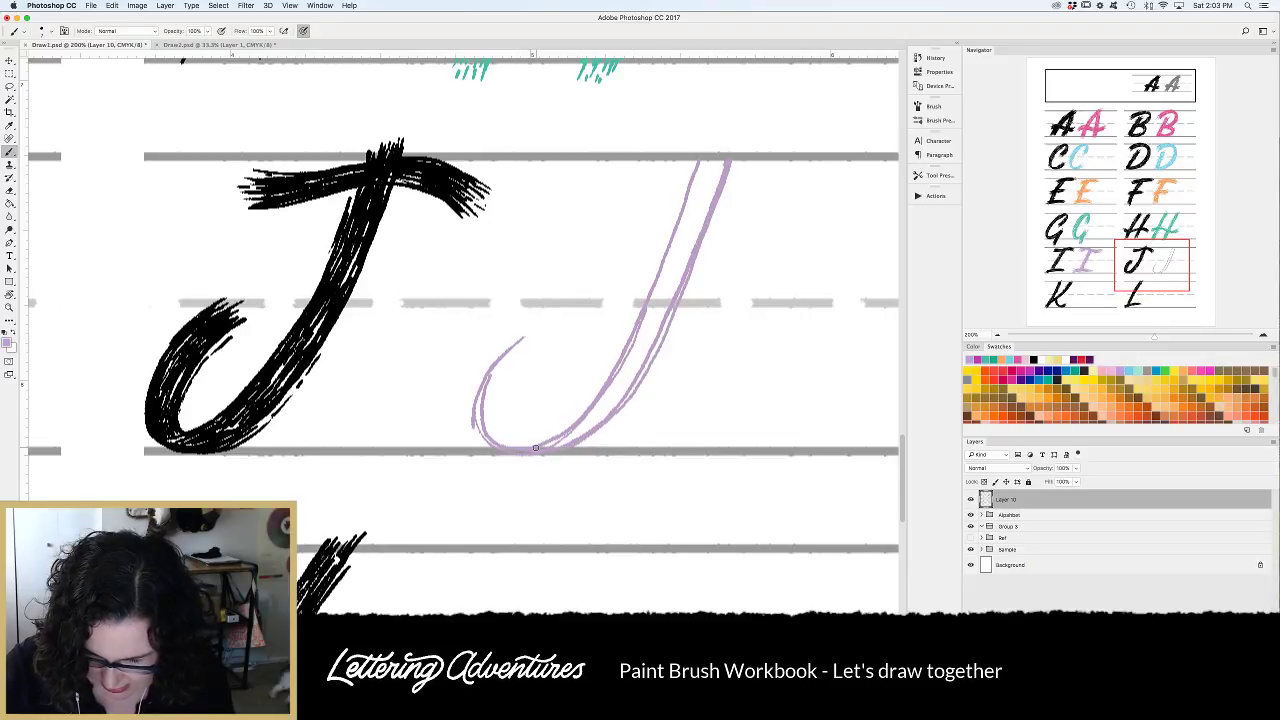
left_click_drag(724, 180, 655, 356)
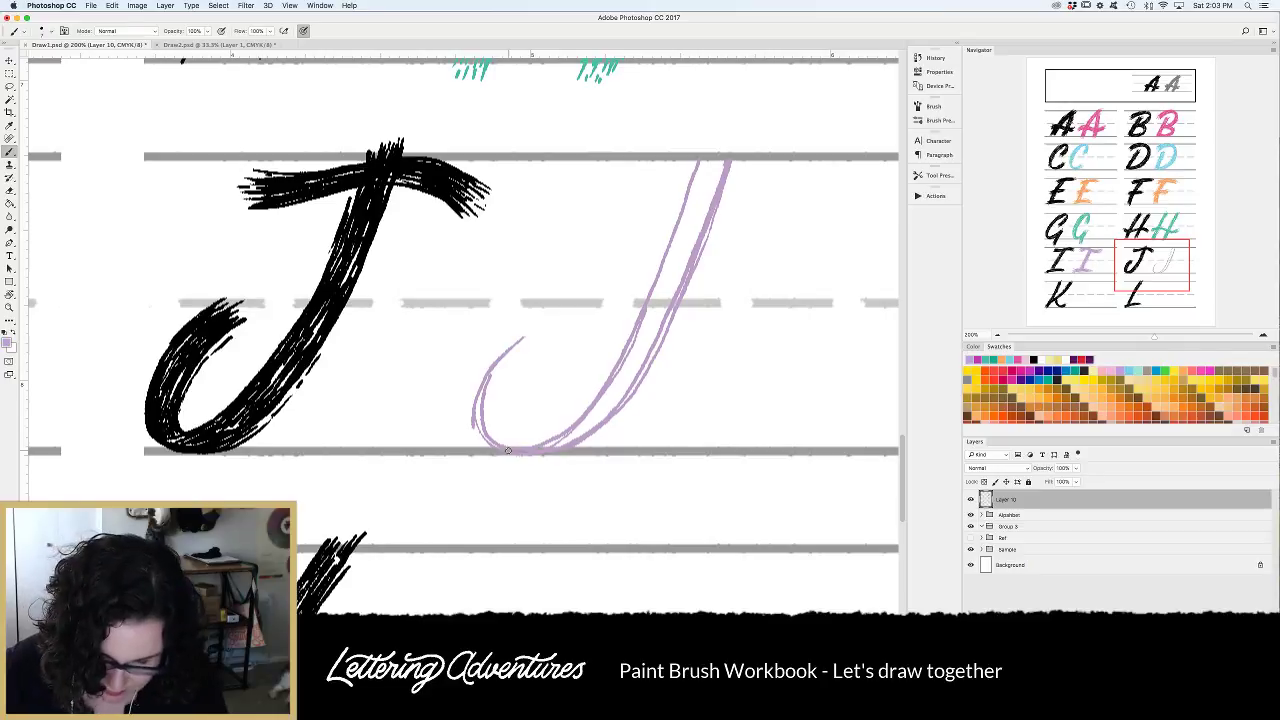
Draw the inner edge of the purple J's hook, thicken its bottom curve, and extend the stem's edges slightly above the top guideline.
left_click_drag(573, 347, 482, 381)
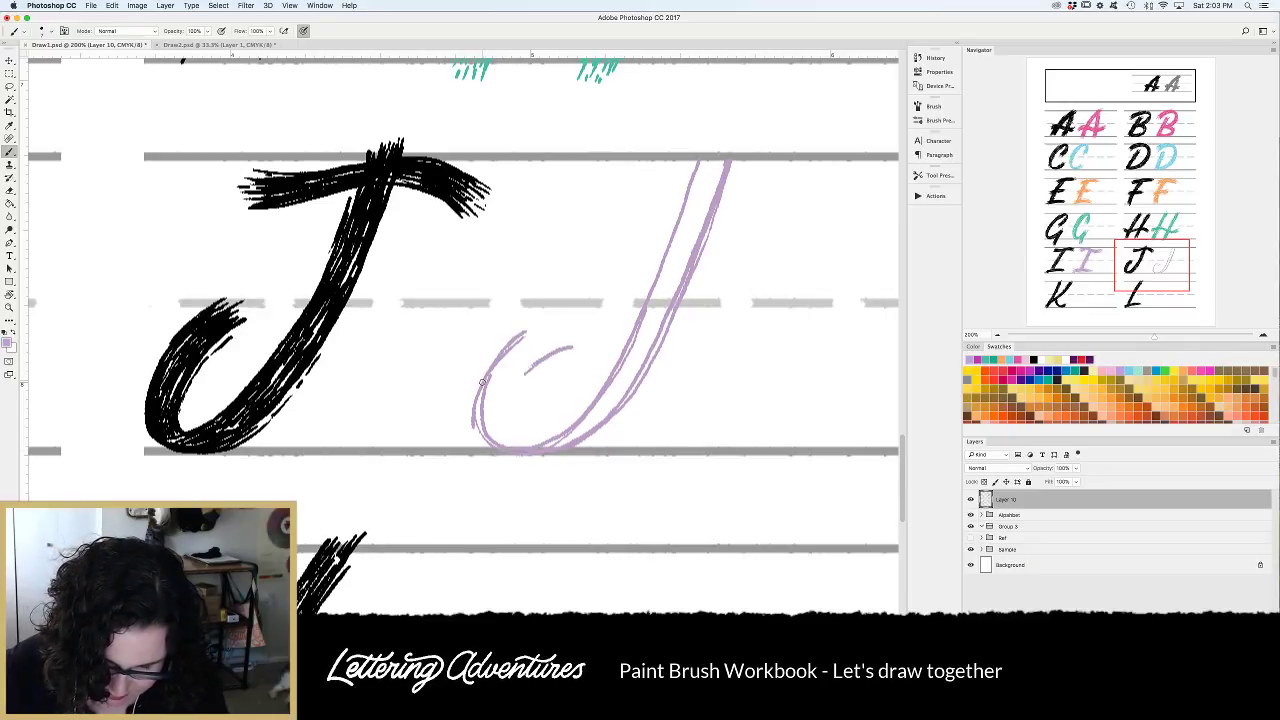
mouse_move(554, 350)
left_mouse_down()
mouse_move(508, 395)
mouse_move(505, 438)
mouse_move(572, 415)
mouse_move(538, 443)
mouse_move(586, 412)
left_mouse_up()
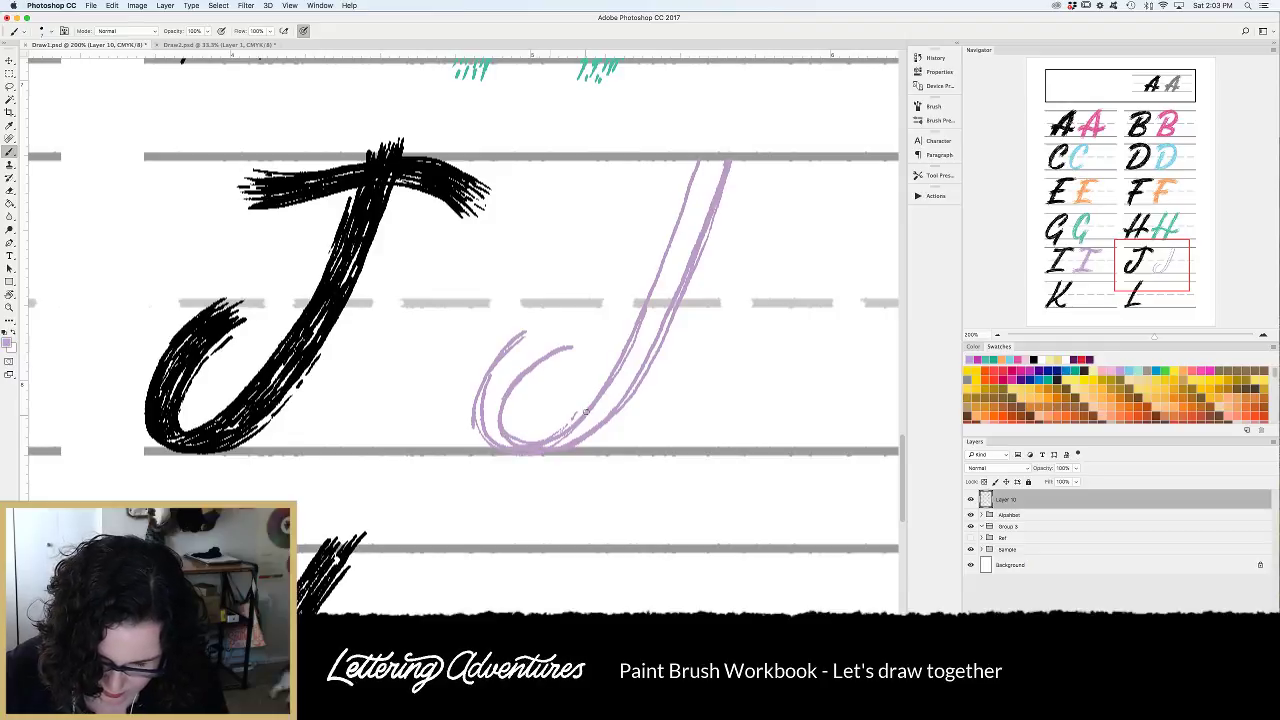
mouse_move(500, 418)
left_mouse_down()
mouse_move(546, 451)
mouse_move(597, 426)
left_mouse_up()
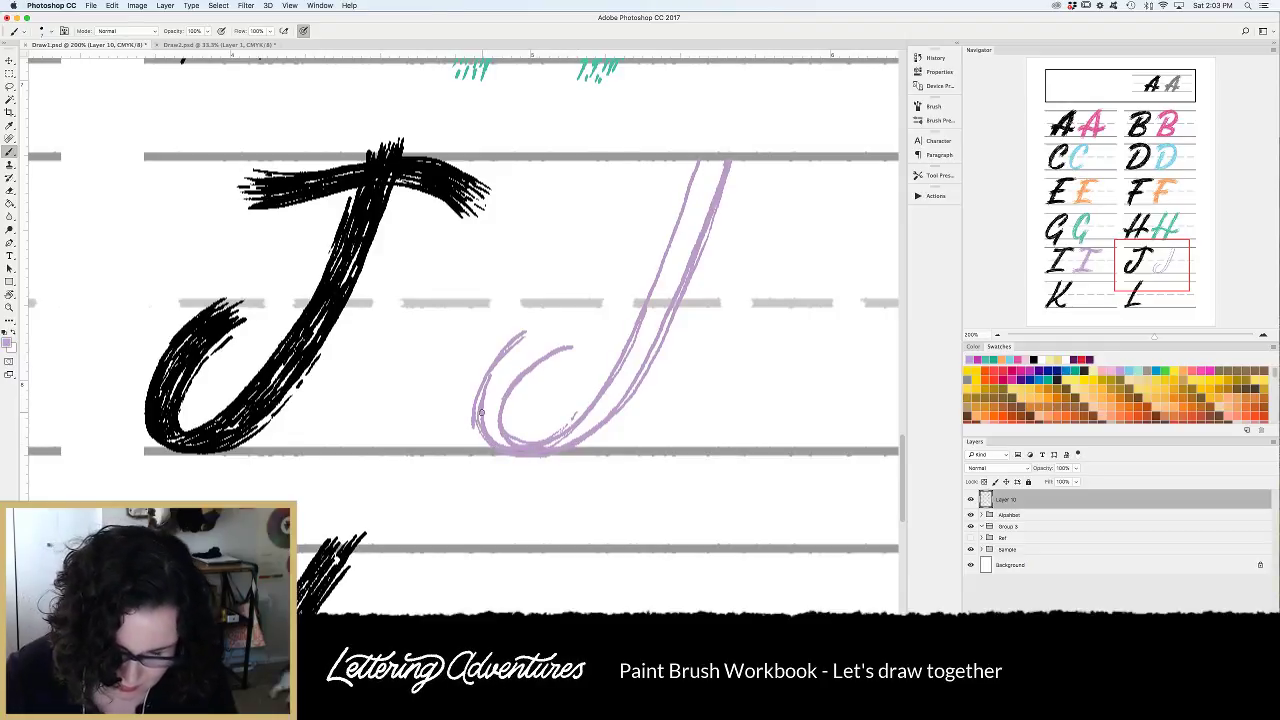
mouse_move(703, 146)
left_mouse_down()
mouse_move(690, 178)
mouse_move(726, 170)
mouse_move(694, 180)
left_mouse_up()
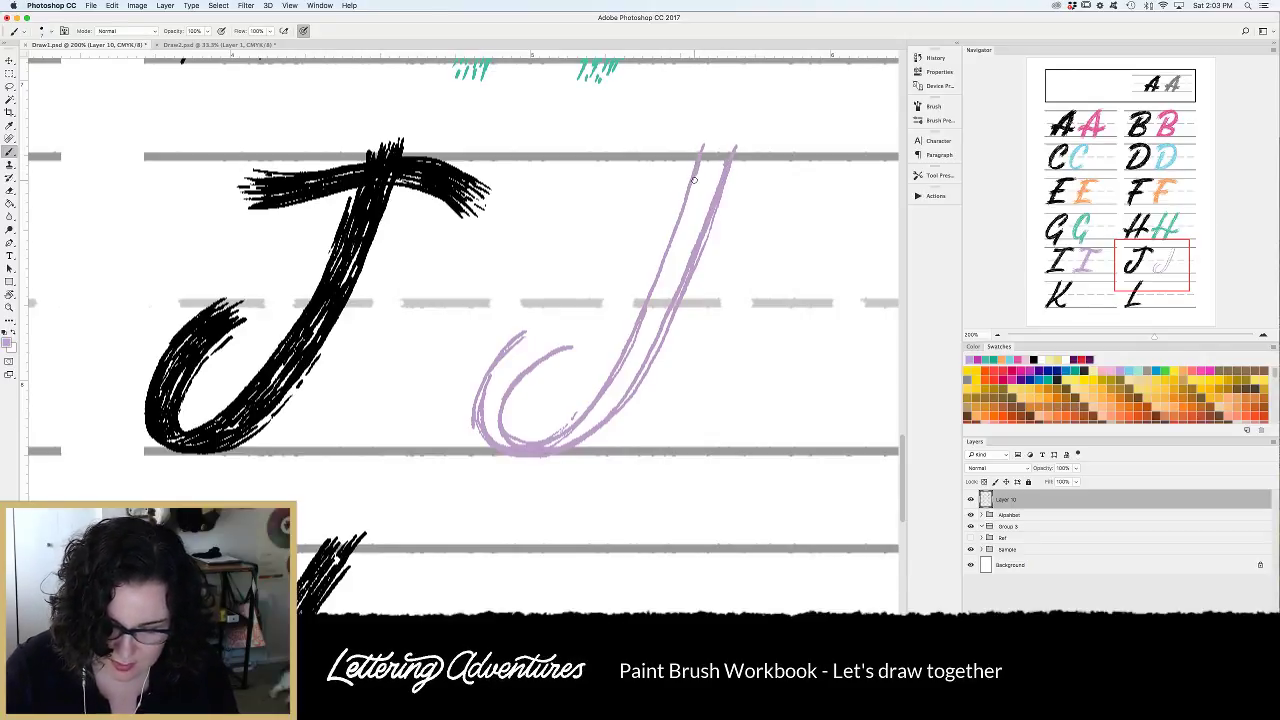
Outline the purple J's crossbar with wavy upper and lower edges crossing the stem just below the top guideline, doubling the lower edge's right part.
left_click_drag(600, 172, 846, 178)
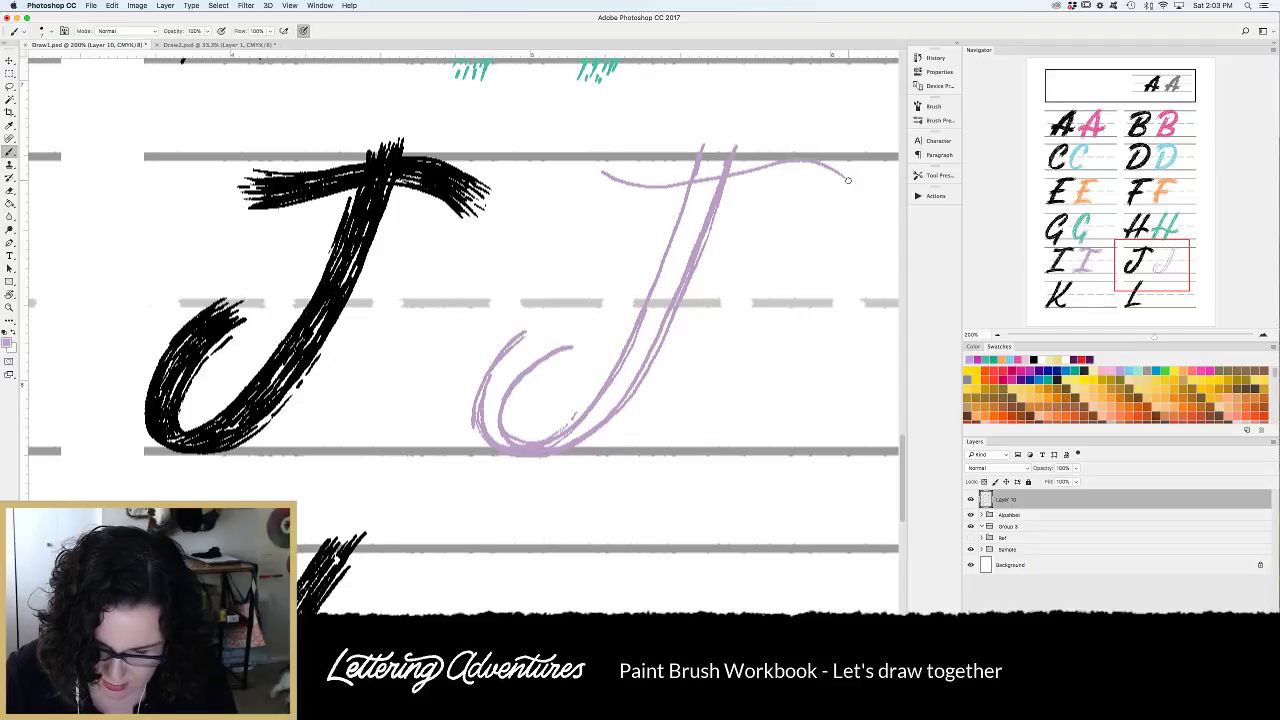
scroll(700, 300, "right", 5)
scroll(700, 300, "up", 1)
key("super+z")
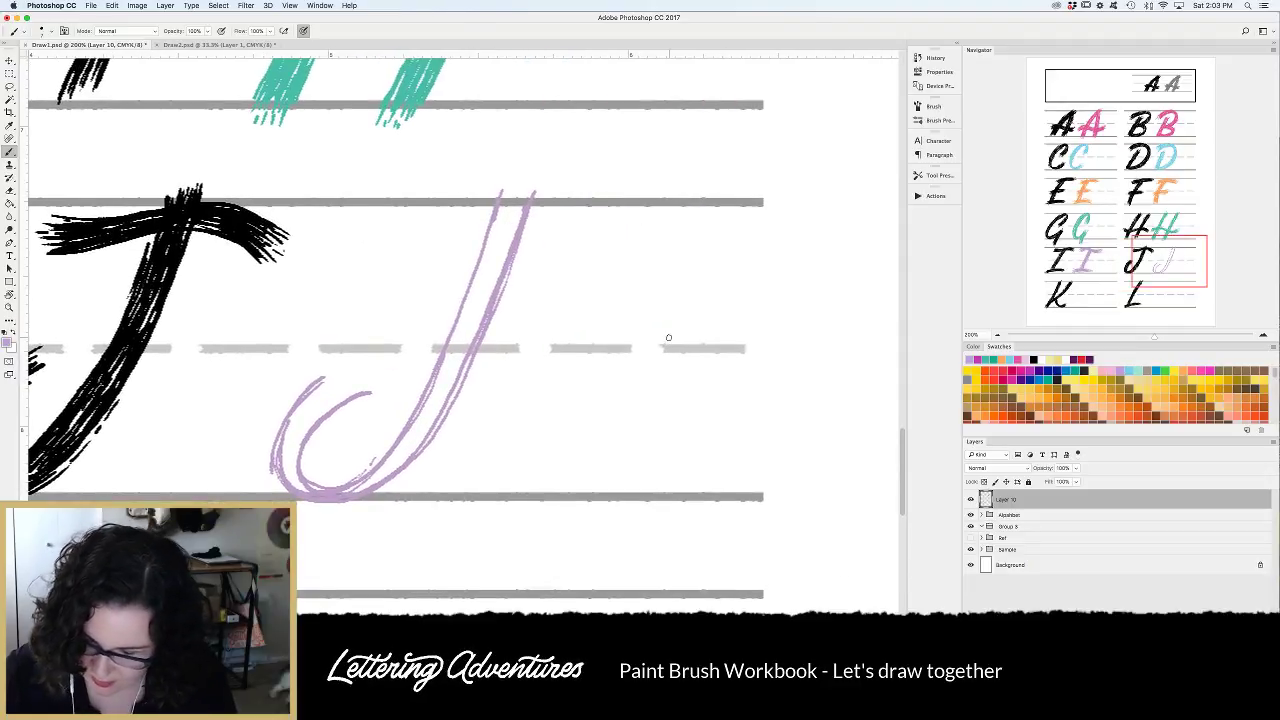
mouse_move(404, 210)
left_mouse_down()
mouse_move(566, 212)
mouse_move(665, 224)
left_mouse_up()
mouse_move(384, 245)
left_mouse_down()
mouse_move(462, 260)
mouse_move(590, 231)
mouse_move(634, 244)
left_mouse_up()
key("super+z")
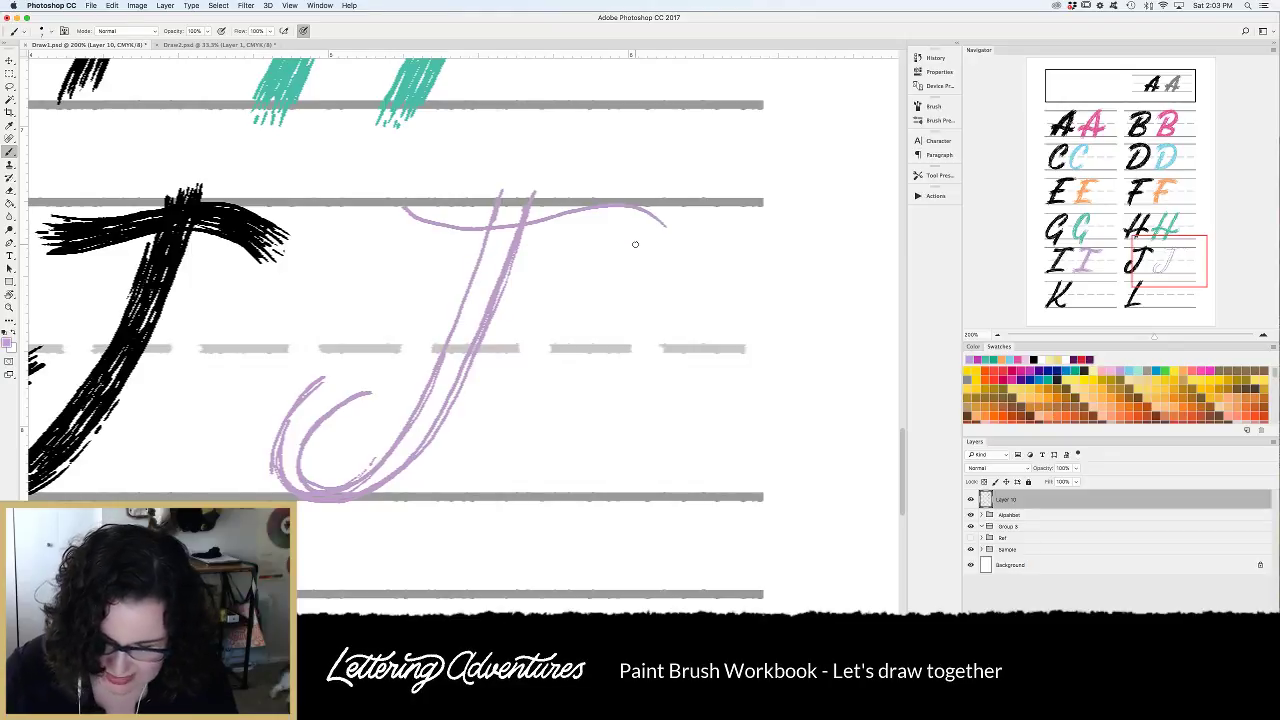
mouse_move(384, 240)
left_mouse_down()
mouse_move(440, 257)
mouse_move(580, 230)
mouse_move(644, 250)
left_mouse_up()
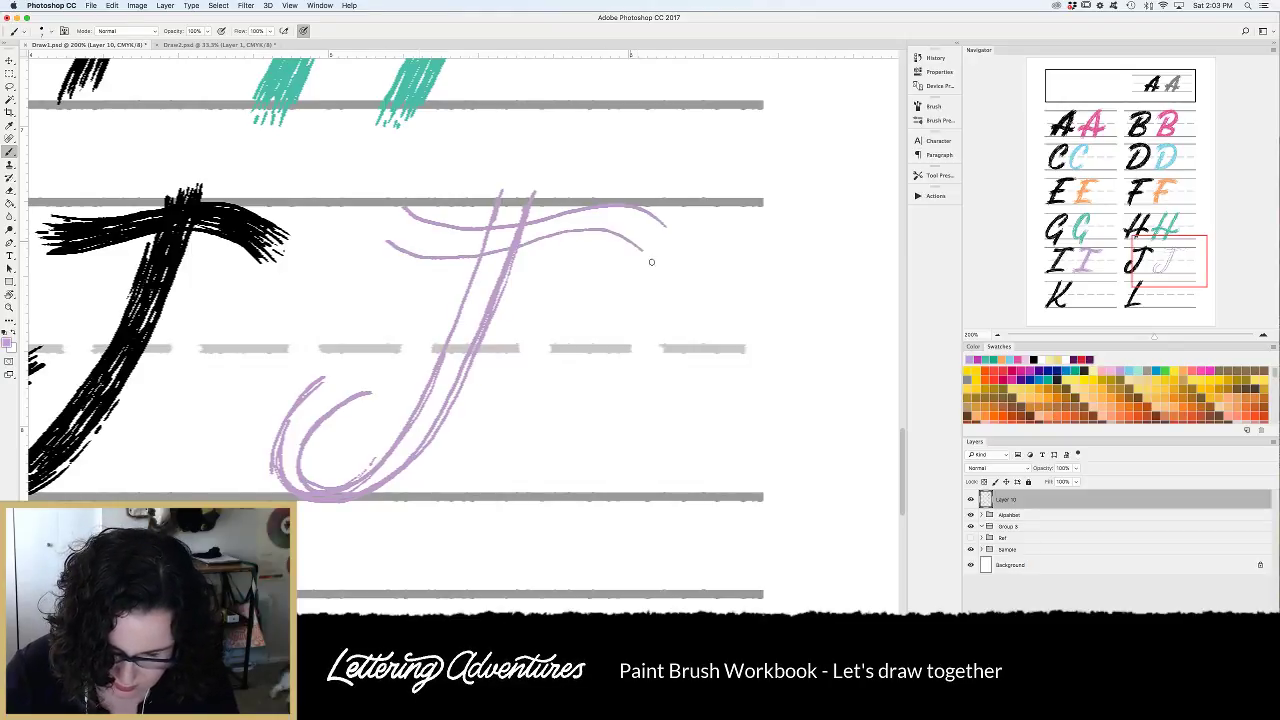
mouse_move(398, 204)
left_mouse_down()
mouse_move(534, 246)
mouse_move(638, 237)
mouse_move(505, 248)
mouse_move(593, 236)
mouse_move(635, 259)
left_mouse_up()
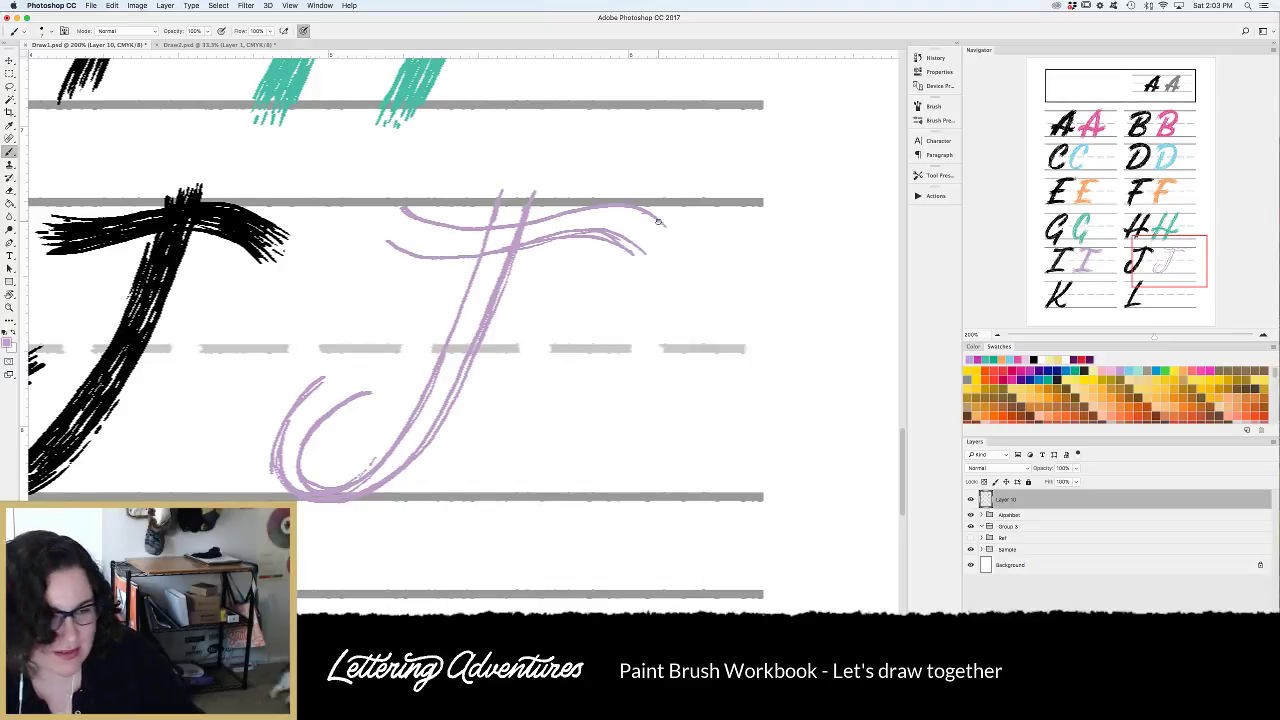
Fill the purple J's stem and hook with dense bristle strokes that follow their curves between the outlines.
mouse_move(499, 197)
left_mouse_down()
mouse_move(510, 231)
mouse_move(525, 201)
mouse_move(465, 305)
mouse_move(517, 231)
mouse_move(508, 258)
mouse_move(445, 358)
mouse_move(523, 231)
mouse_move(460, 381)
mouse_move(426, 404)
mouse_move(472, 350)
mouse_move(439, 421)
mouse_move(388, 467)
mouse_move(450, 403)
mouse_move(367, 487)
left_mouse_up()
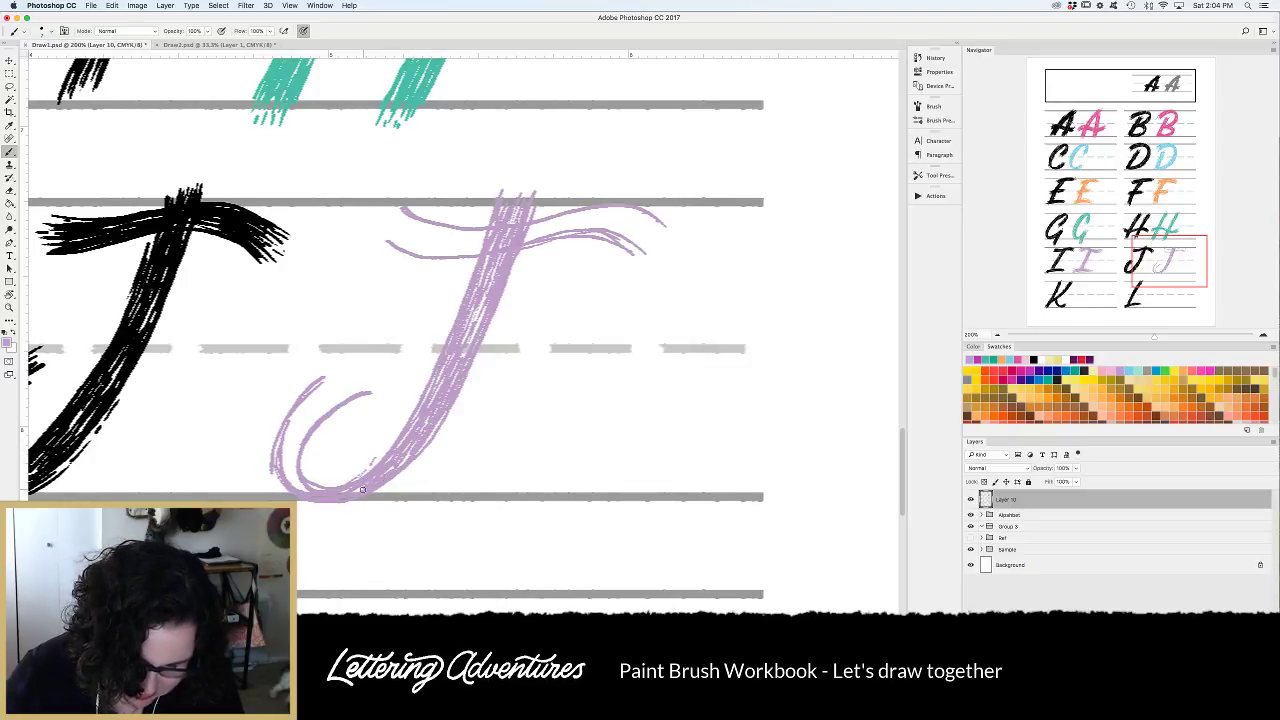
mouse_move(448, 413)
left_mouse_down()
mouse_move(397, 479)
mouse_move(354, 497)
left_mouse_up()
mouse_move(338, 393)
left_mouse_down()
mouse_move(292, 467)
mouse_move(308, 428)
left_mouse_up()
left_click_drag(342, 387, 290, 447)
mouse_move(338, 379)
left_mouse_down()
mouse_move(286, 449)
mouse_move(292, 486)
left_mouse_up()
left_click_drag(308, 414, 300, 490)
left_click_drag(286, 438, 302, 492)
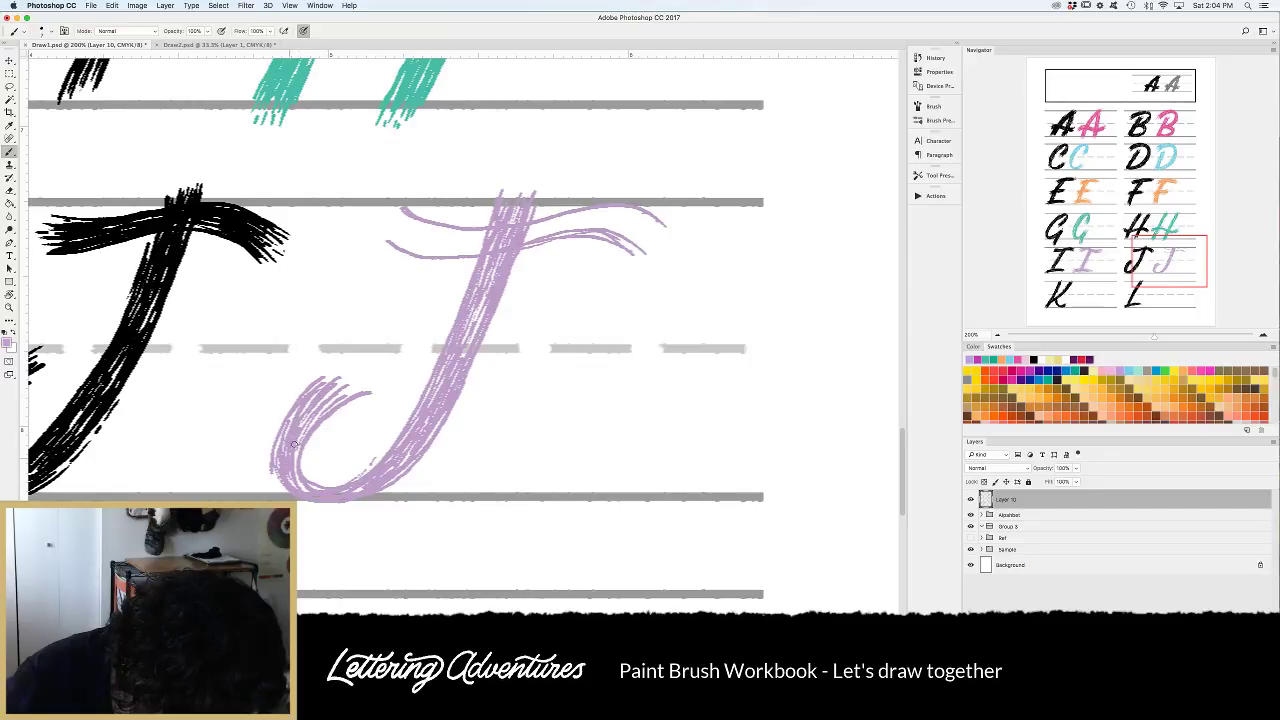
Fray the tip of the purple J's hook and add more strokes along the hook and down the stem.
mouse_move(294, 444)
left_mouse_down()
mouse_move(362, 379)
mouse_move(354, 371)
left_mouse_up()
left_click_drag(323, 381, 338, 367)
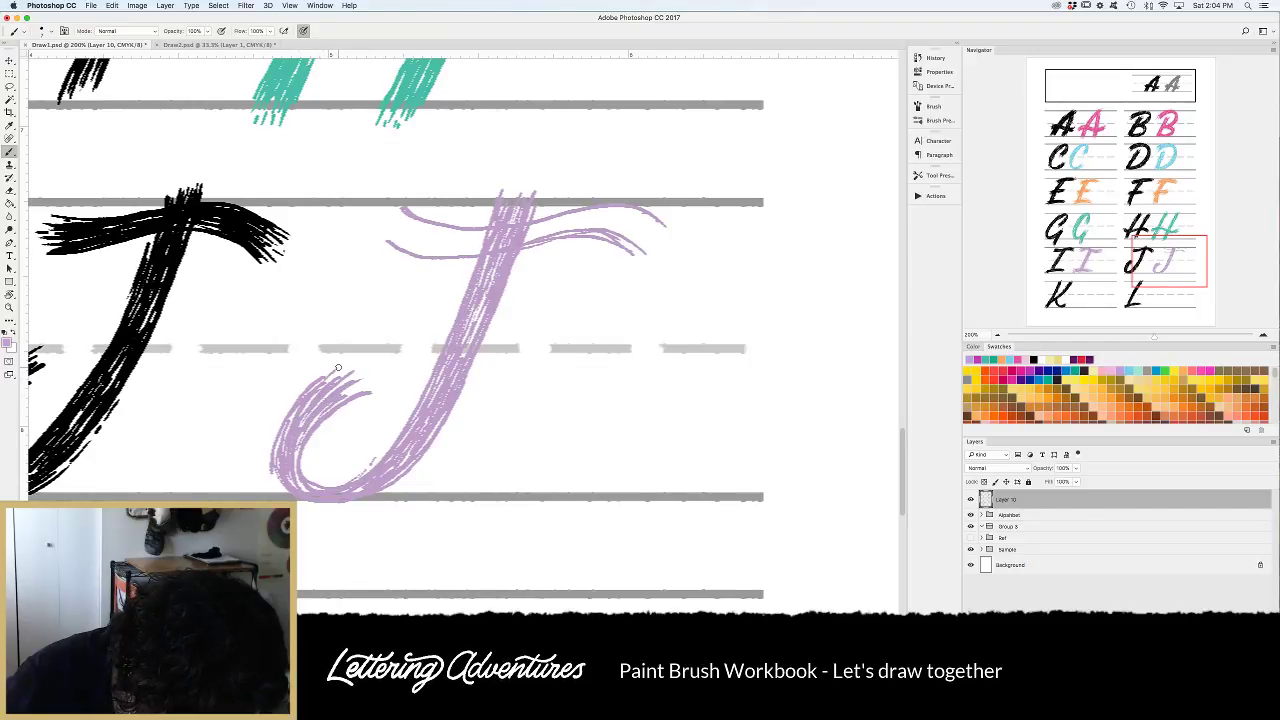
mouse_move(300, 436)
left_mouse_down()
mouse_move(286, 487)
mouse_move(376, 473)
left_mouse_up()
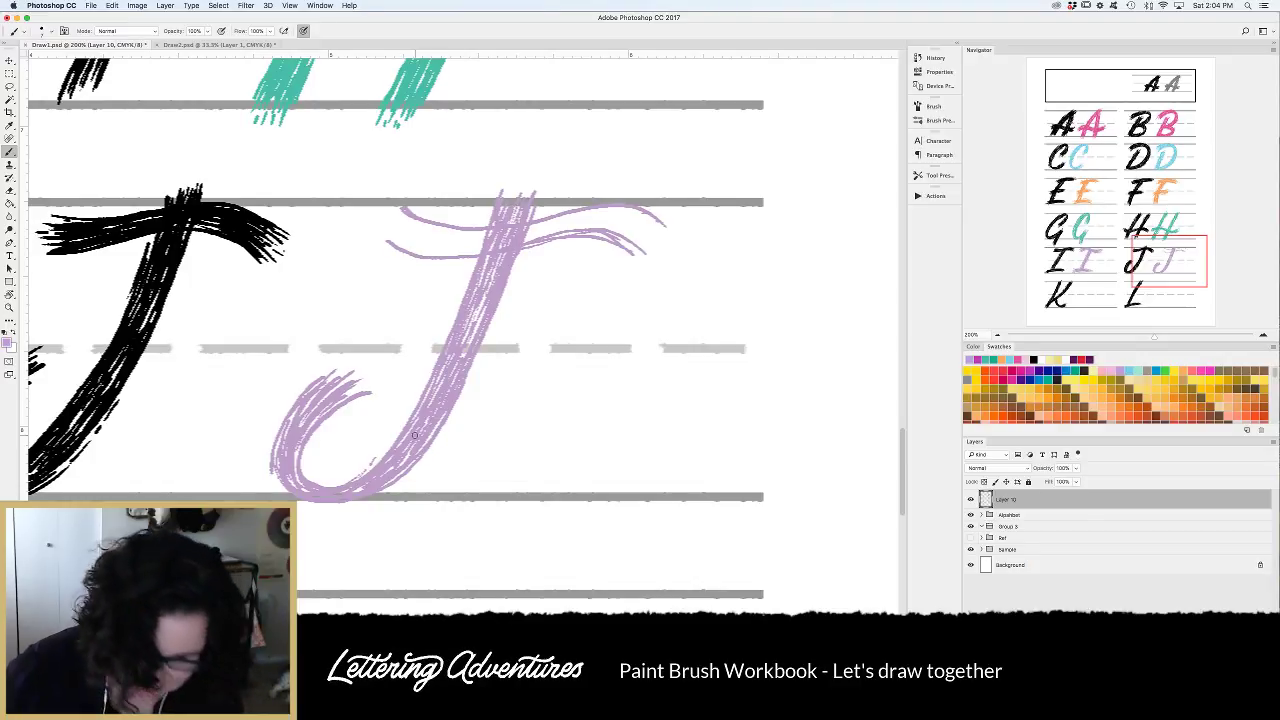
mouse_move(520, 238)
left_mouse_down()
mouse_move(463, 392)
mouse_move(425, 455)
mouse_move(381, 490)
left_mouse_up()
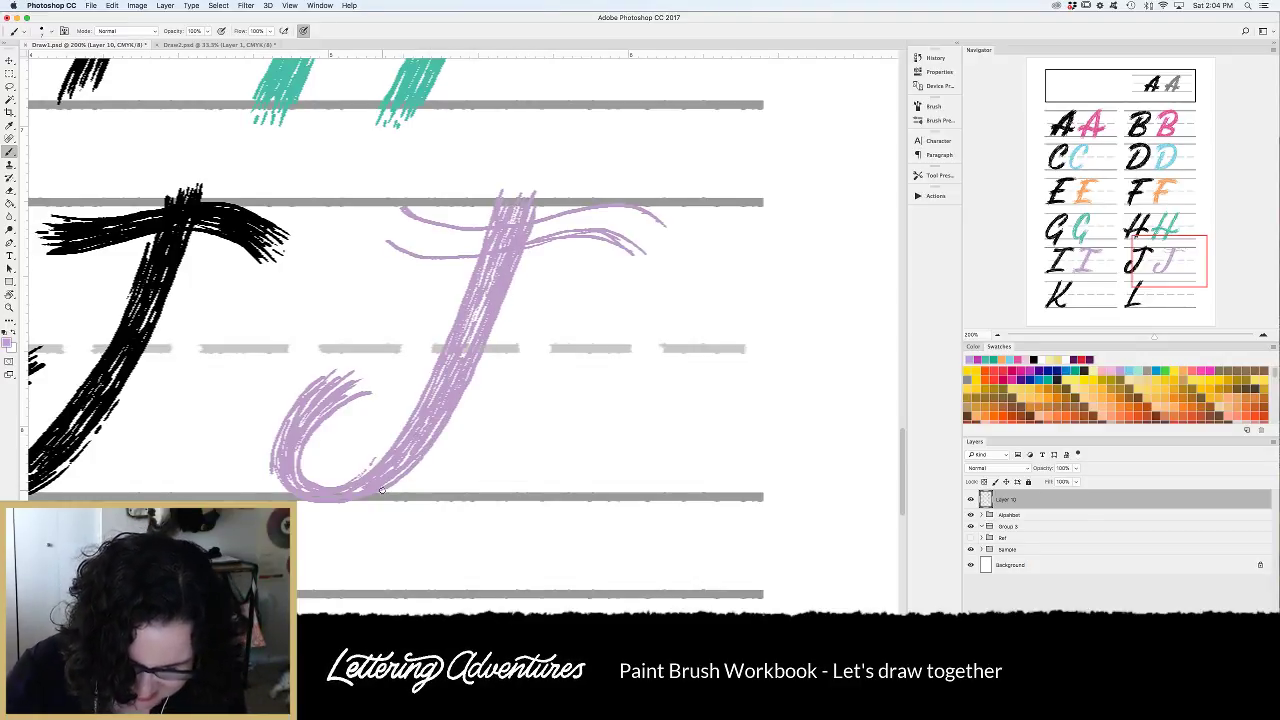
Fill the purple J's crossbar with long wavy bristle strokes running between its upper and lower edges.
mouse_move(383, 219)
left_mouse_down()
mouse_move(510, 234)
mouse_move(642, 222)
mouse_move(668, 237)
mouse_move(510, 242)
mouse_move(662, 241)
left_mouse_up()
left_click_drag(398, 219, 666, 234)
left_click_drag(422, 236, 655, 231)
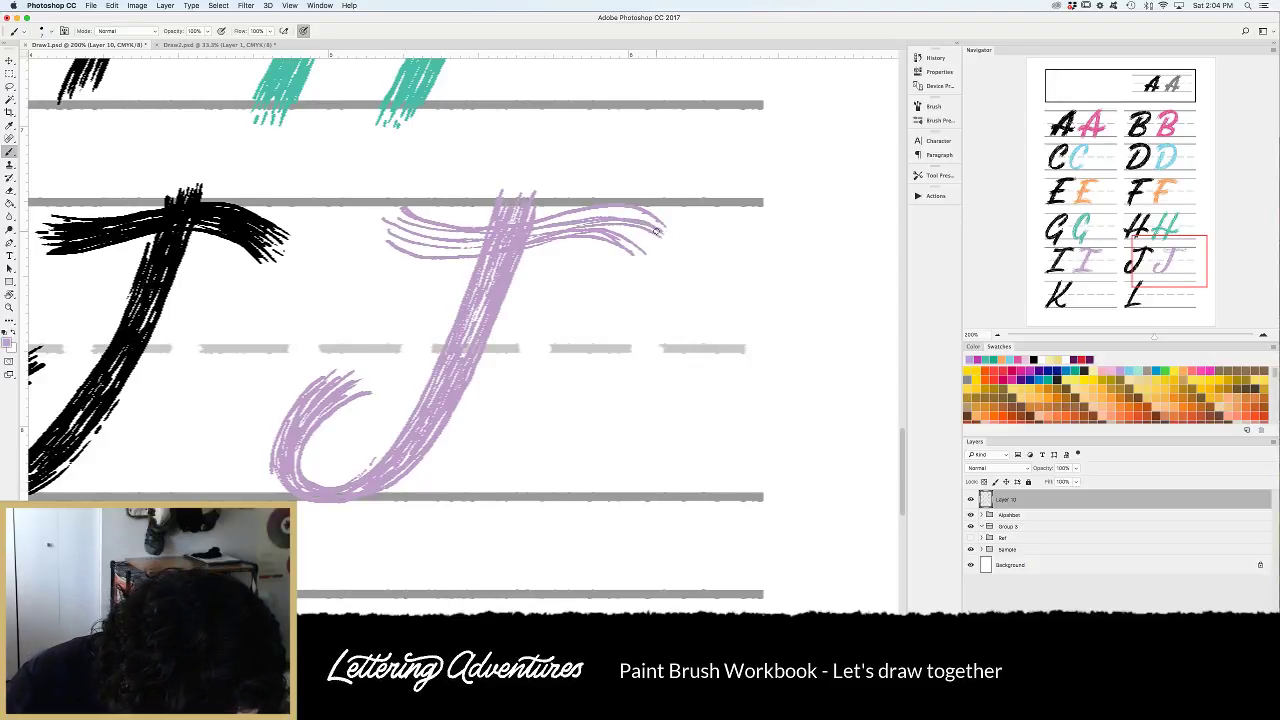
left_click_drag(508, 230, 648, 222)
left_click_drag(588, 212, 650, 222)
left_click_drag(548, 219, 635, 222)
mouse_move(392, 229)
left_mouse_down()
mouse_move(466, 232)
mouse_move(464, 250)
mouse_move(646, 240)
left_mouse_up()
mouse_move(534, 232)
left_mouse_down()
mouse_move(634, 216)
mouse_move(660, 226)
left_mouse_up()
Close the gaps in the purple J's crossbar with short strokes, fray both its ends and touch up the stem.
left_click_drag(436, 231, 484, 236)
left_click_drag(448, 232, 482, 248)
left_click_drag(446, 251, 480, 251)
mouse_move(405, 240)
left_mouse_down()
mouse_move(480, 246)
mouse_move(430, 220)
mouse_move(386, 230)
mouse_move(406, 250)
mouse_move(378, 236)
left_mouse_up()
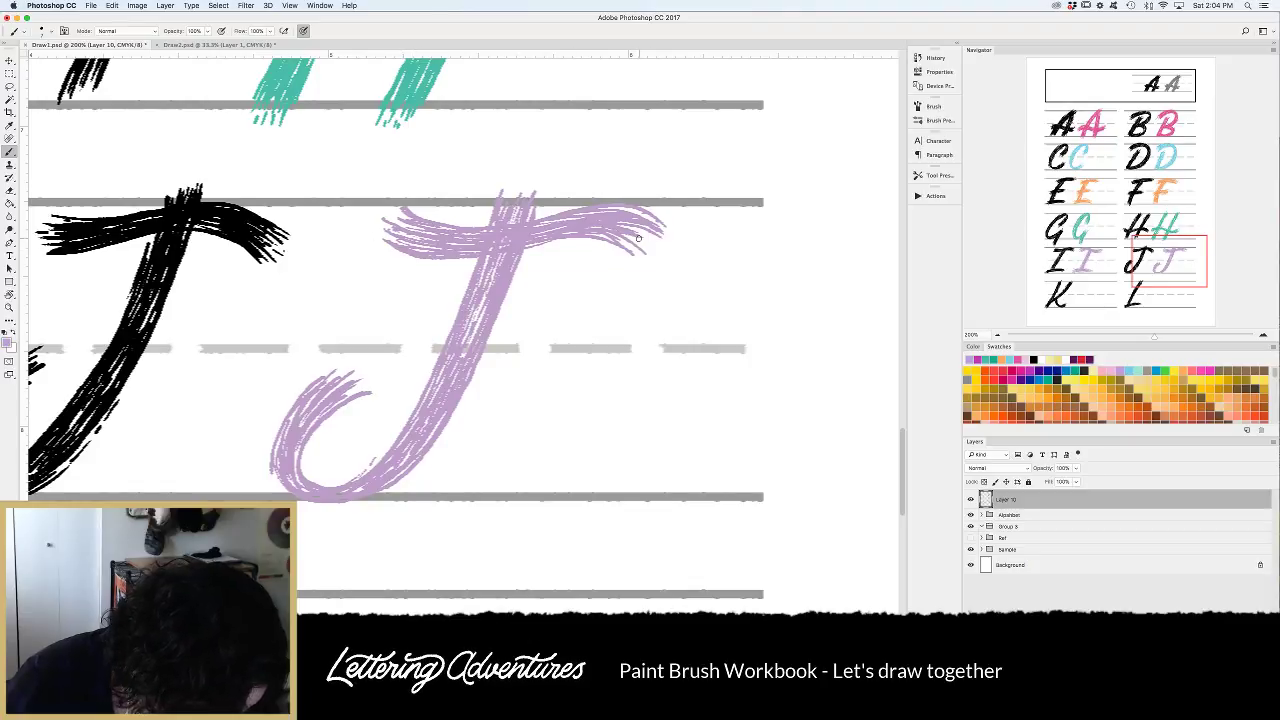
left_click_drag(620, 236, 646, 247)
left_click_drag(490, 286, 462, 342)
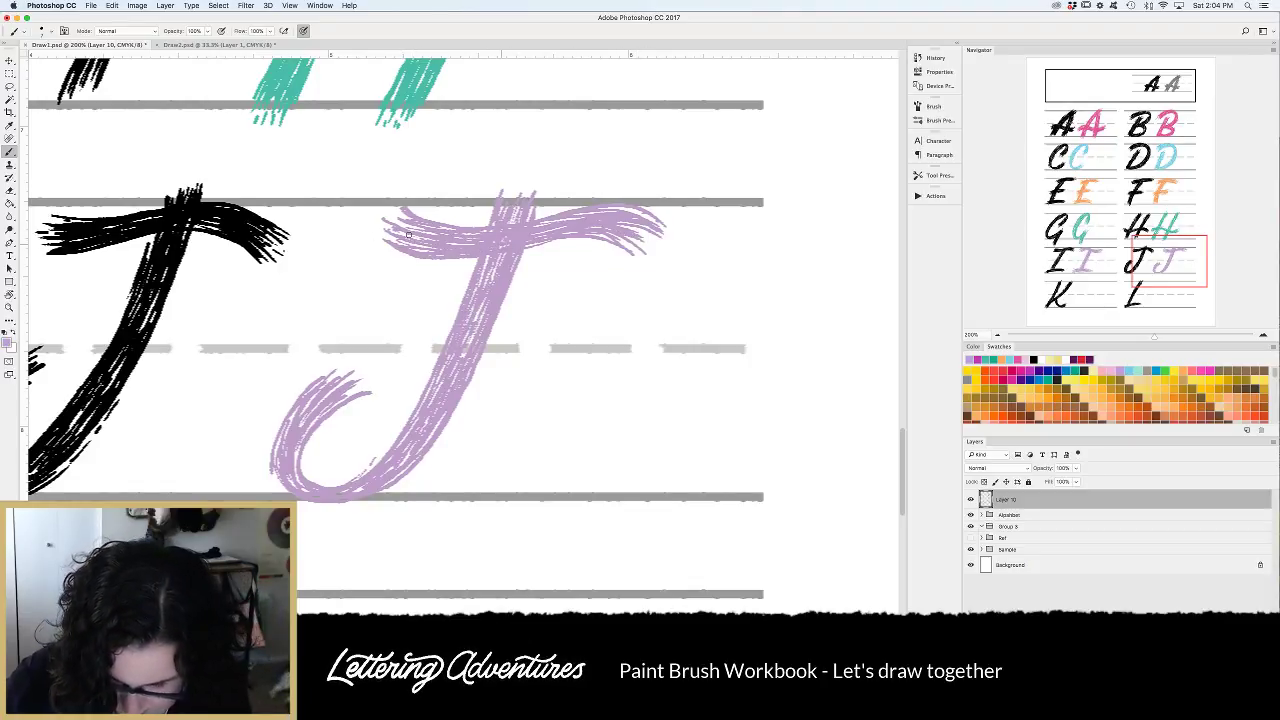
left_click_drag(406, 232, 470, 244)
mouse_move(584, 221)
left_mouse_down()
mouse_move(668, 214)
mouse_move(663, 249)
left_mouse_up()
Add loose bristle marks around the purple J's stem, hook tip and crossbar end, then erase part of the stray mark beside the lower stem.
mouse_move(516, 217)
left_mouse_down()
mouse_move(446, 324)
mouse_move(440, 456)
left_mouse_up()
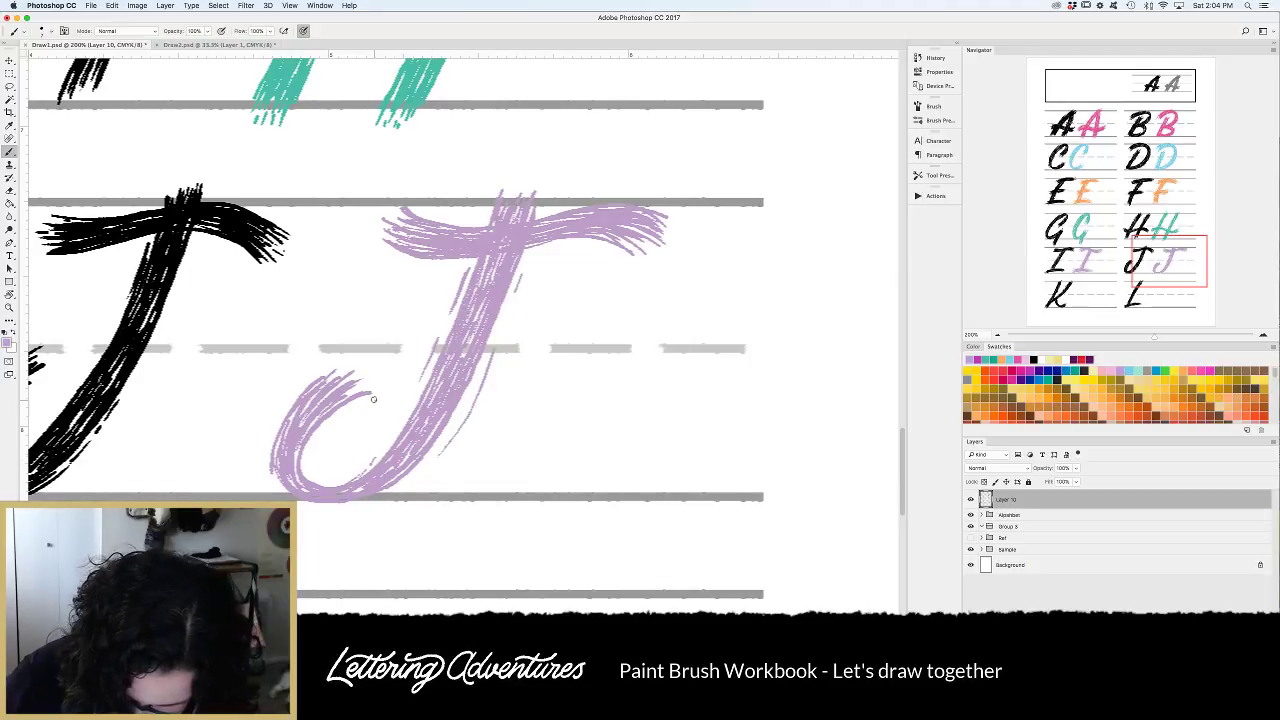
mouse_move(376, 398)
left_mouse_down()
mouse_move(342, 414)
mouse_move(305, 378)
mouse_move(388, 363)
left_mouse_up()
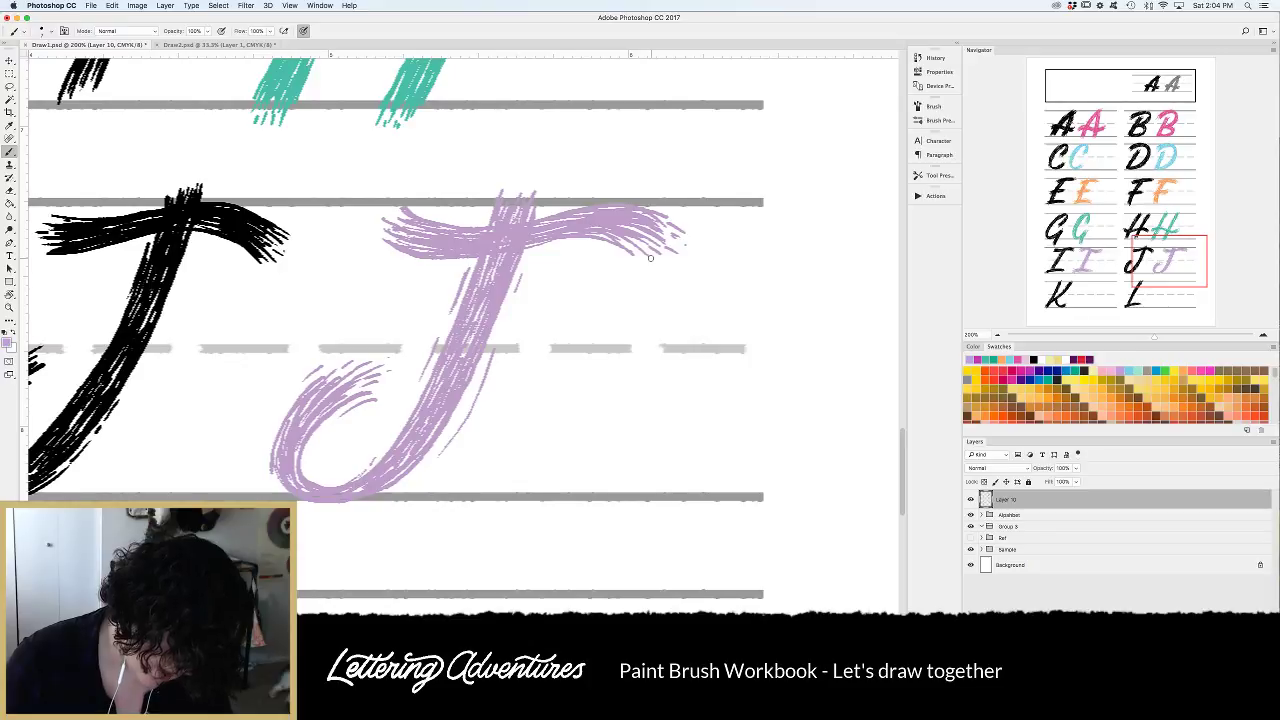
left_click_drag(450, 428, 391, 487)
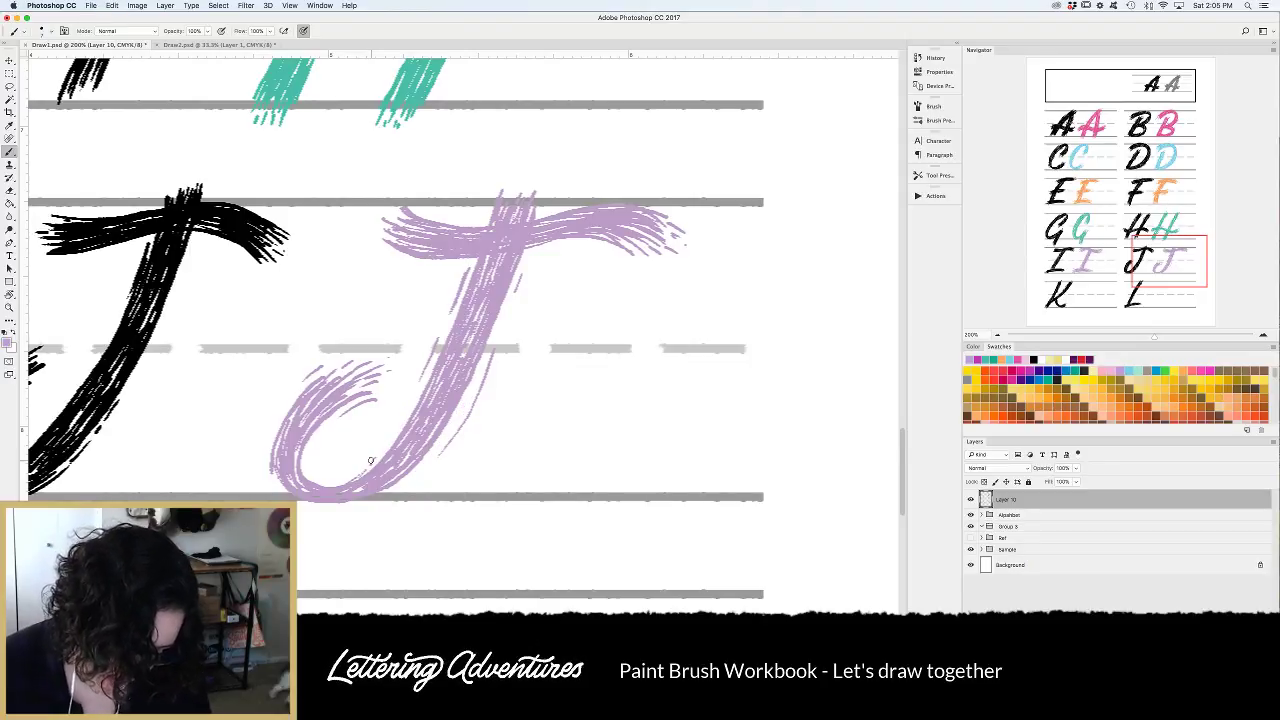
key("e")
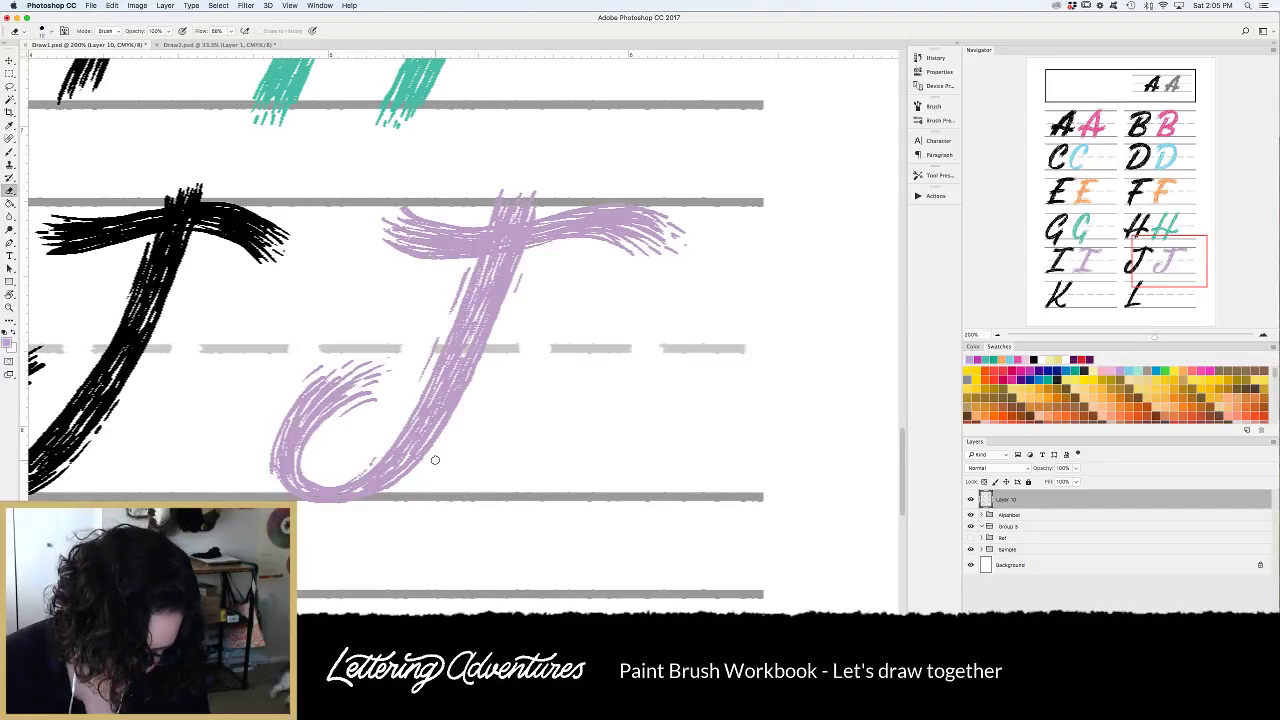
key("b")
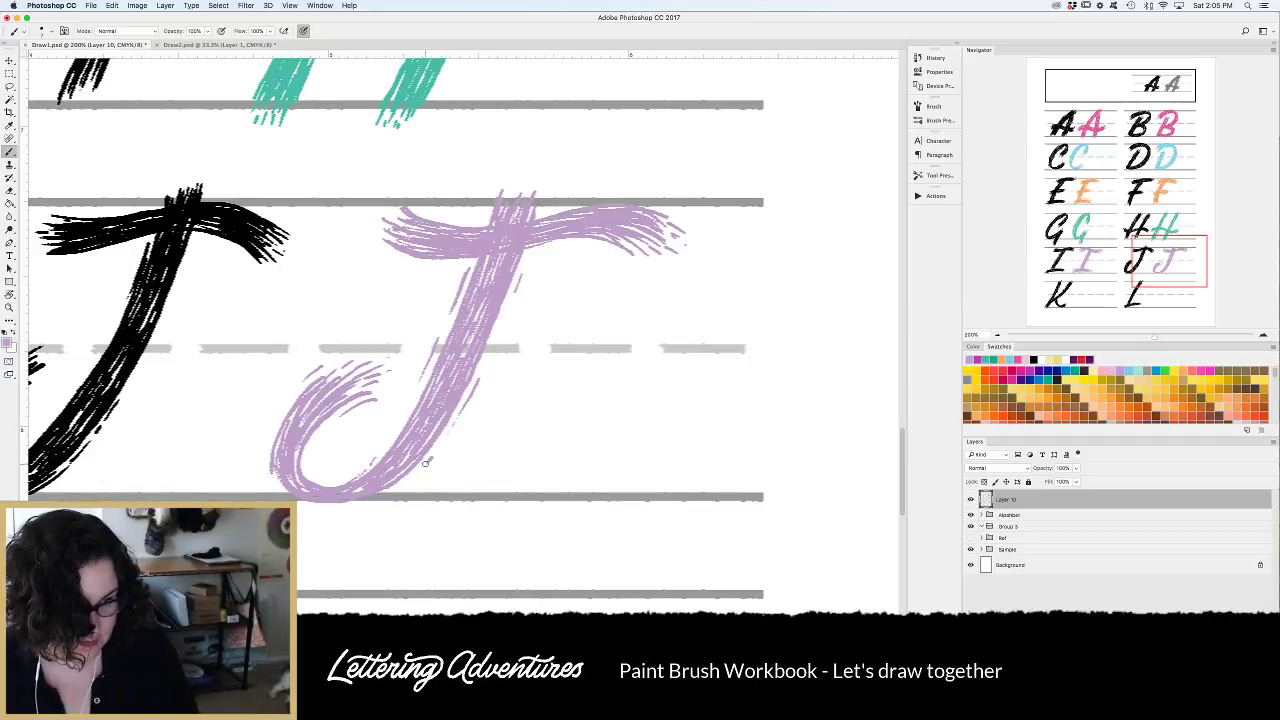
Choose a golden yellow brush colour for the next letters, trying a test stroke beside the black K and undoing it.
key("super+minus")
key("super+minus")
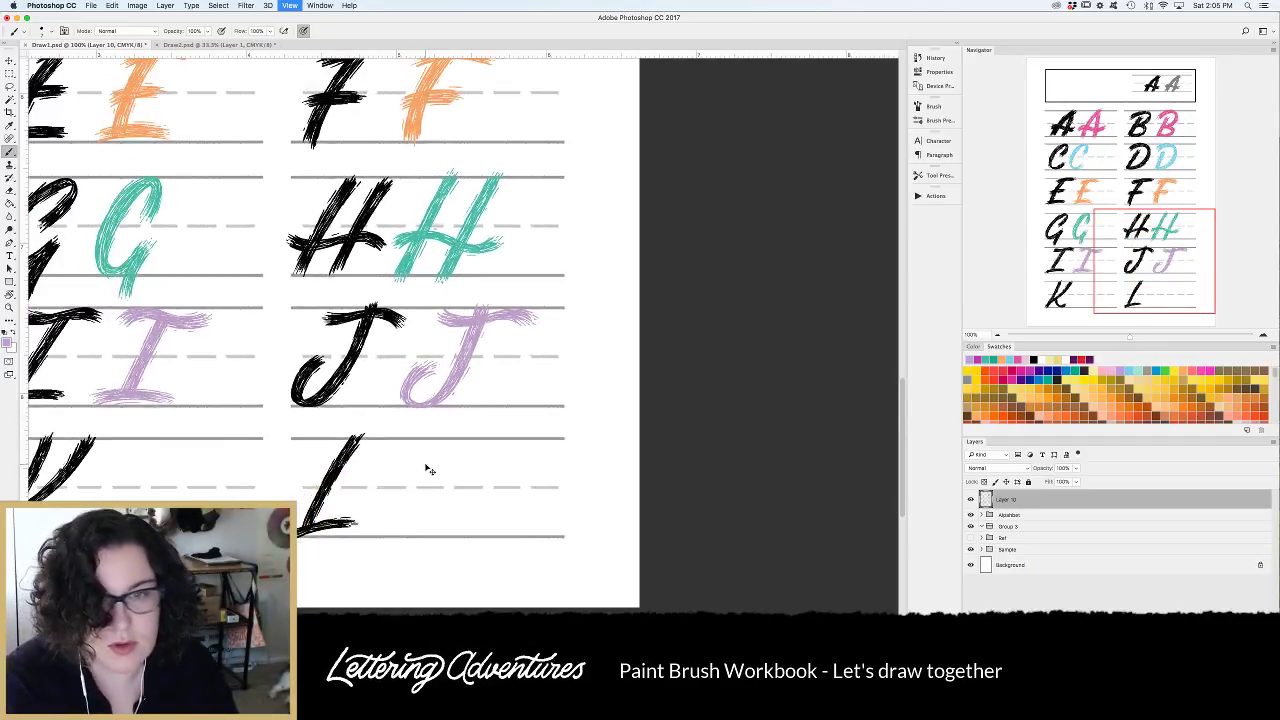
scroll(455, 374, "up", 3)
scroll(460, 380, "left", 2)
scroll(480, 390, "up", 3)
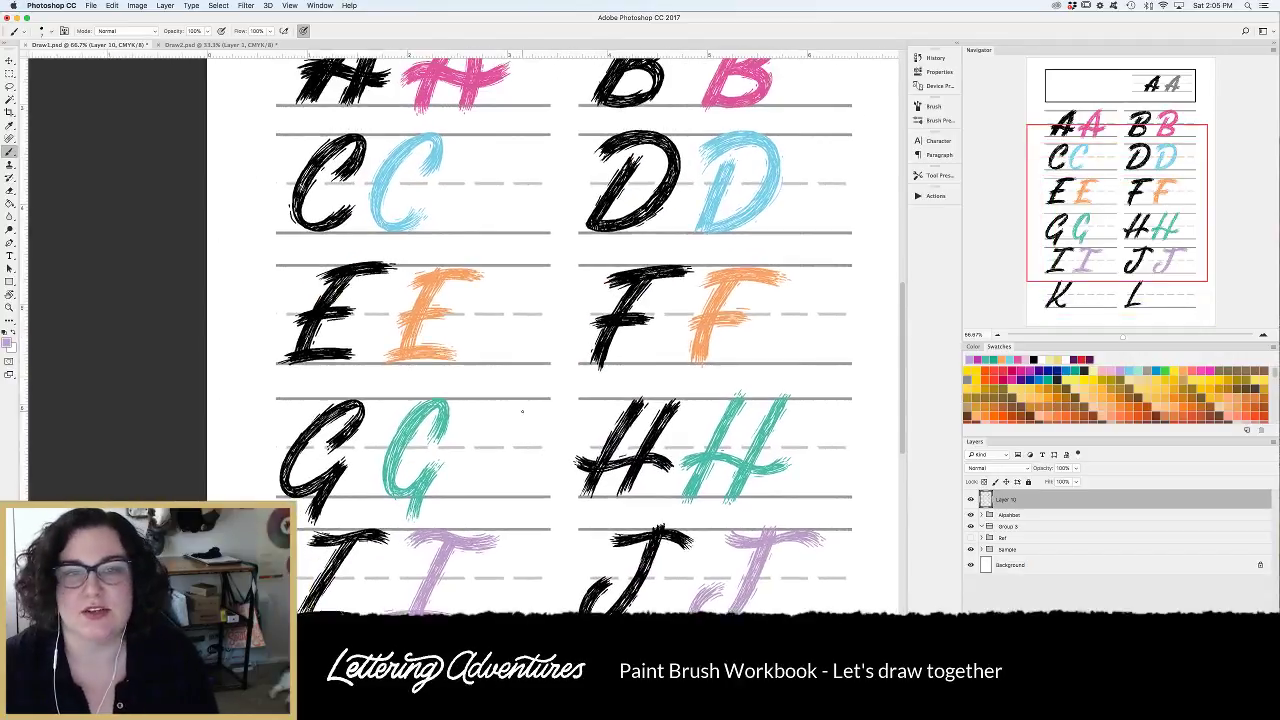
scroll(527, 417, "up", 1)
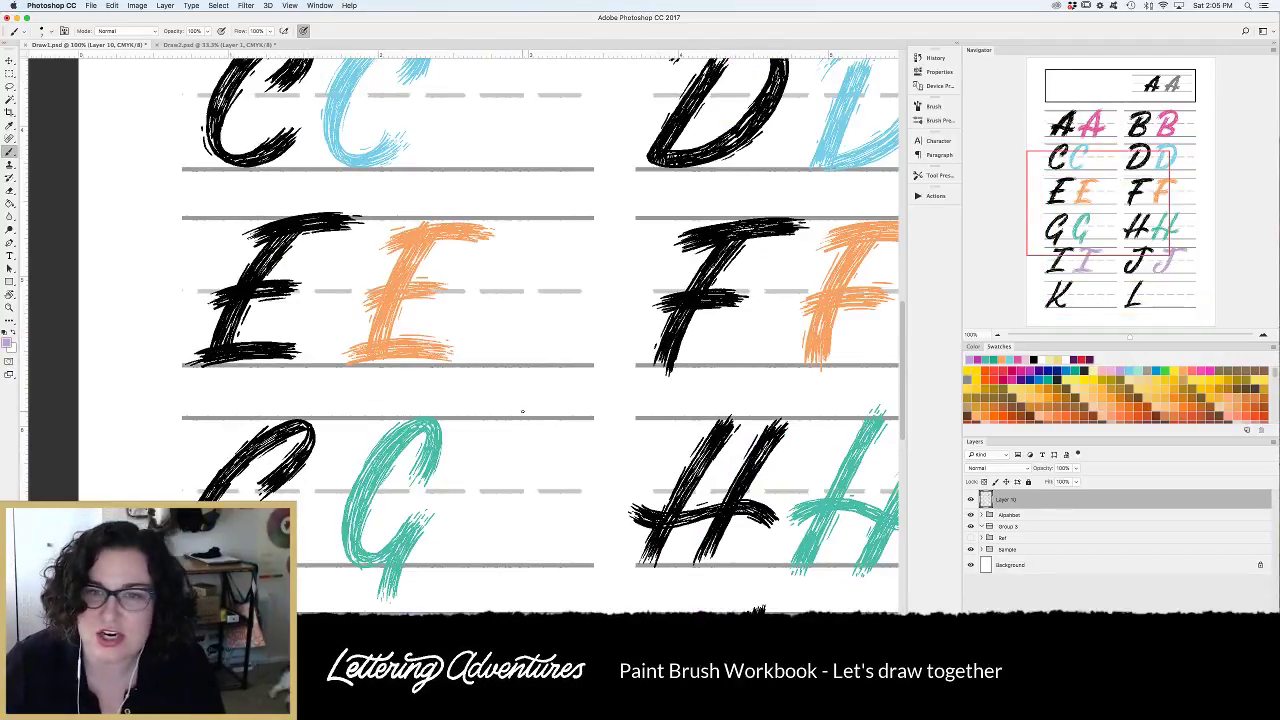
scroll(521, 411, "down", 2)
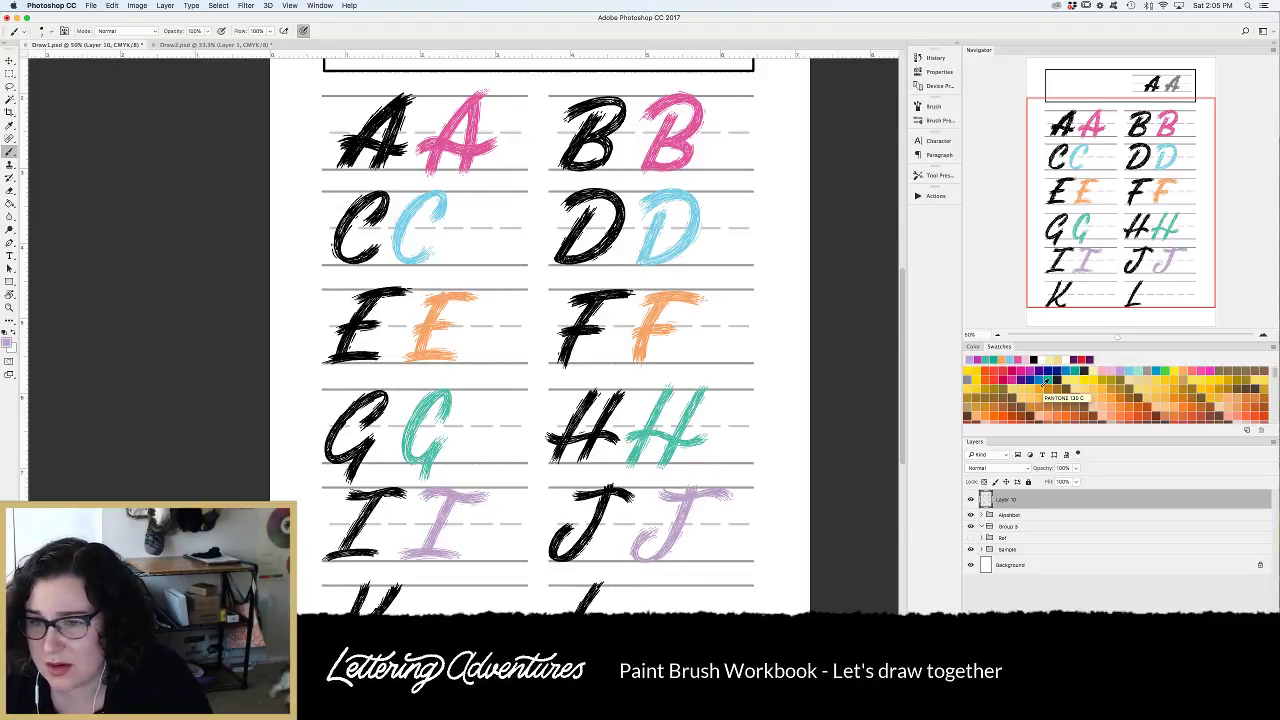
left_click(1047, 387)
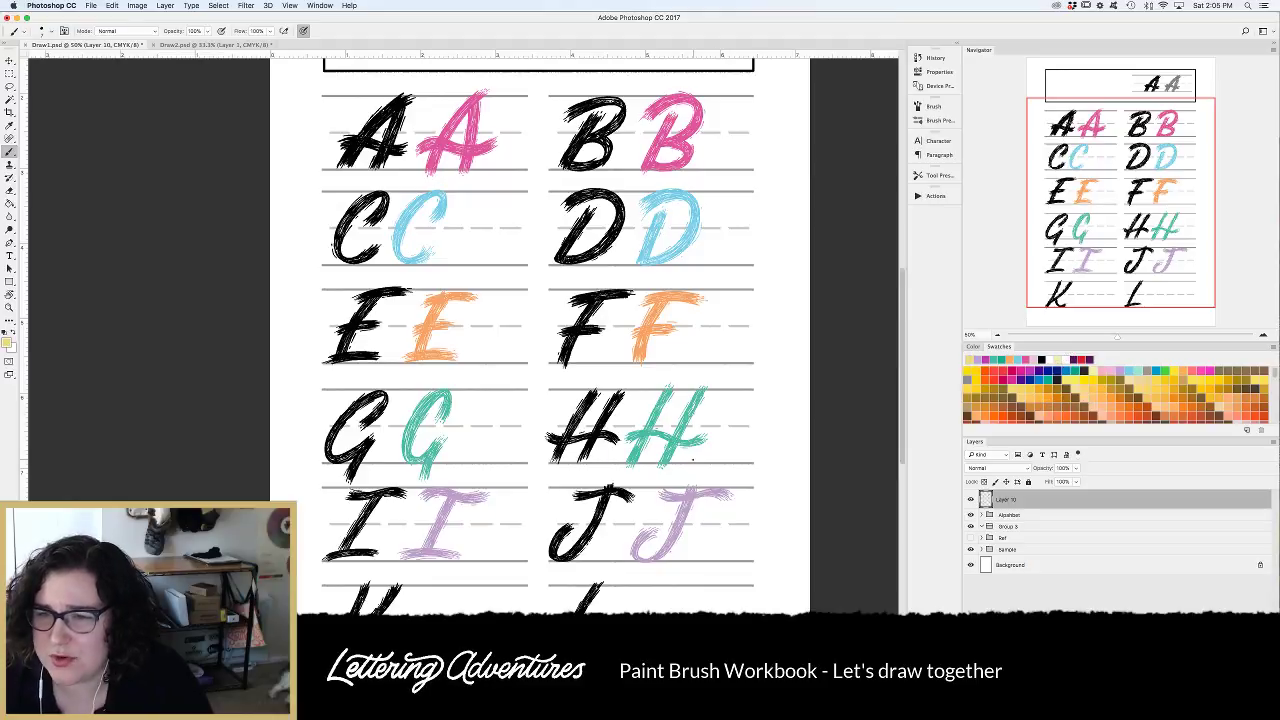
left_click_drag(455, 607, 505, 599)
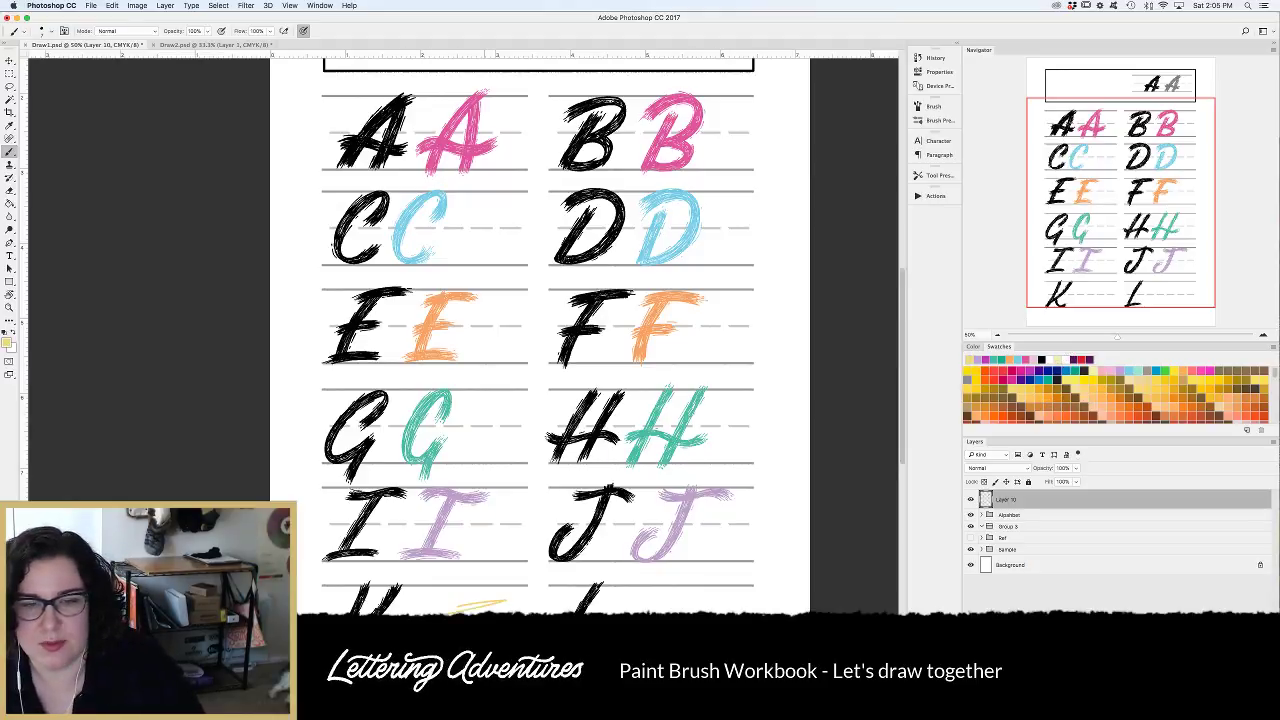
key("super+z")
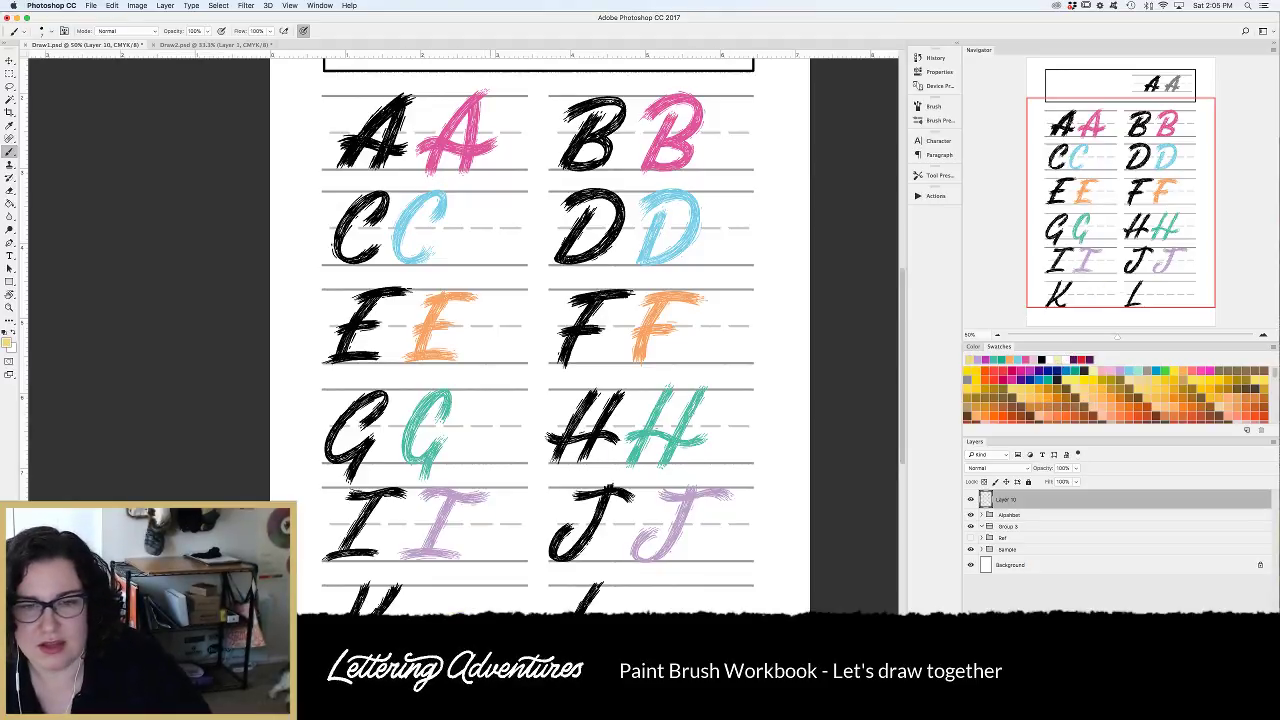
Outline the yellow K's slanted stem beside the black K with two curved edges running from the top guideline to the baseline.
key("super+equal")
key("super+equal")
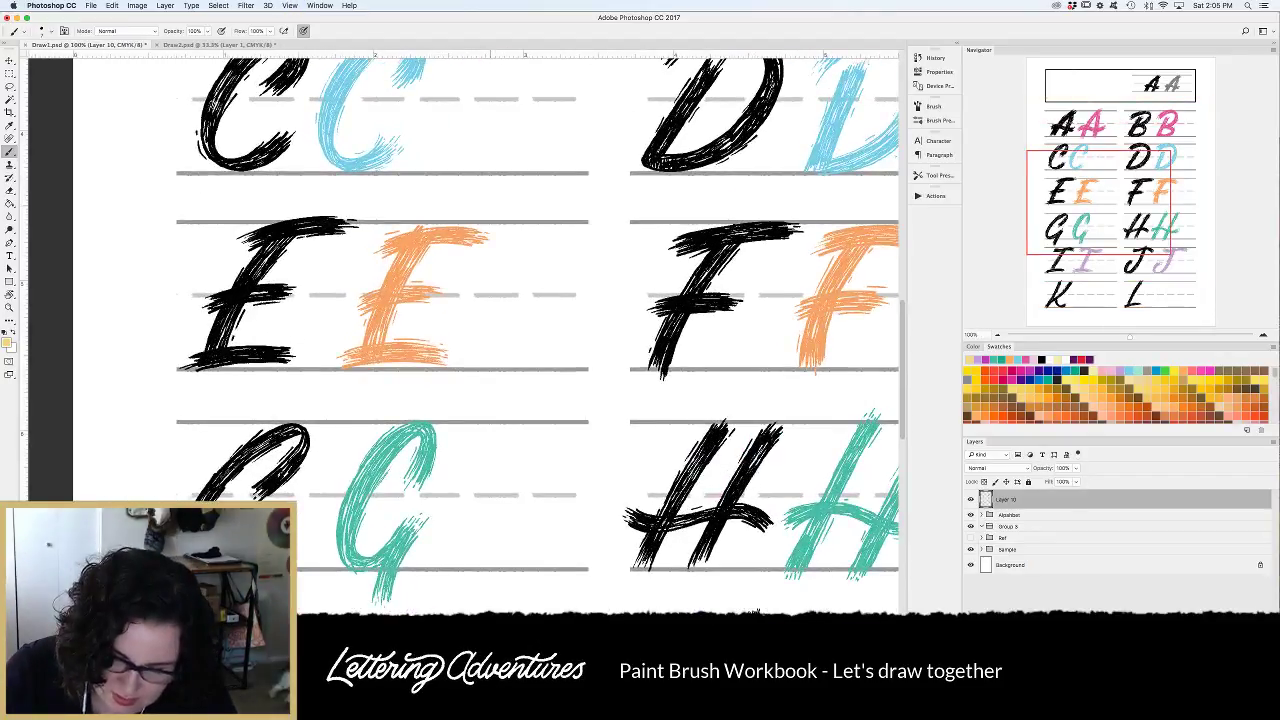
key("super+equal")
scroll(514, 517, "down", 10)
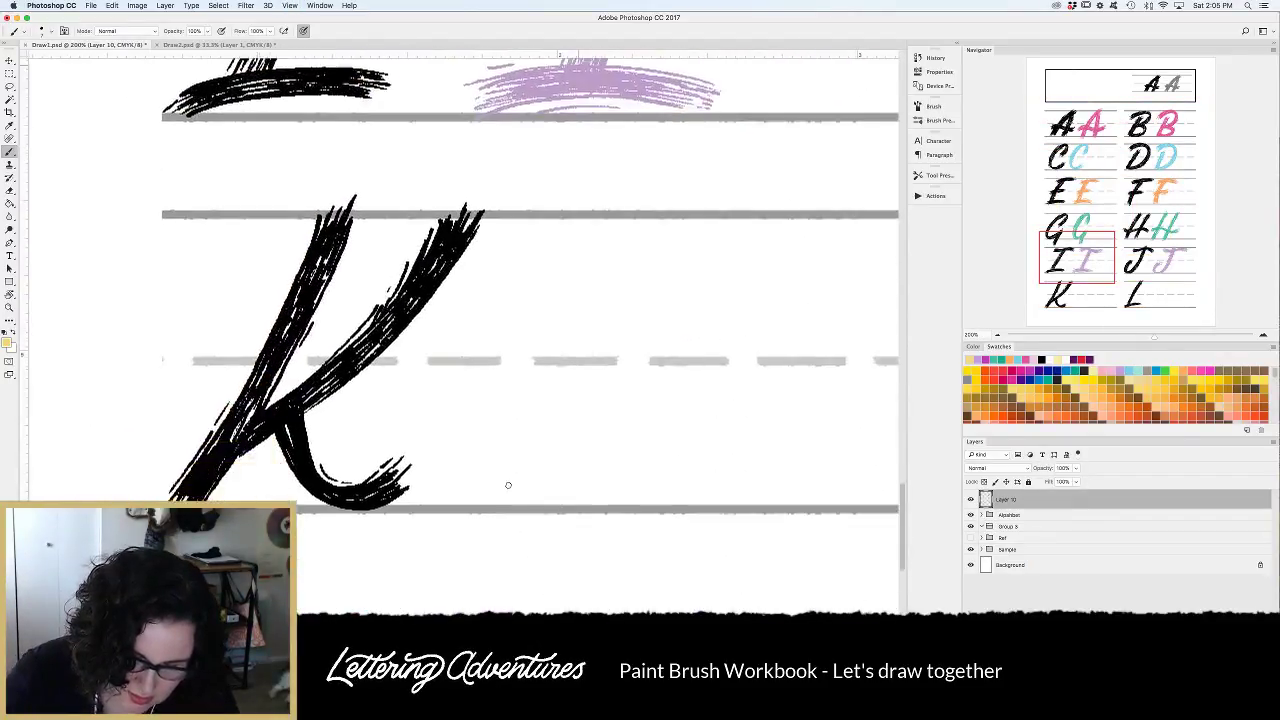
scroll(508, 485, "down", 3)
scroll(505, 470, "left", 3)
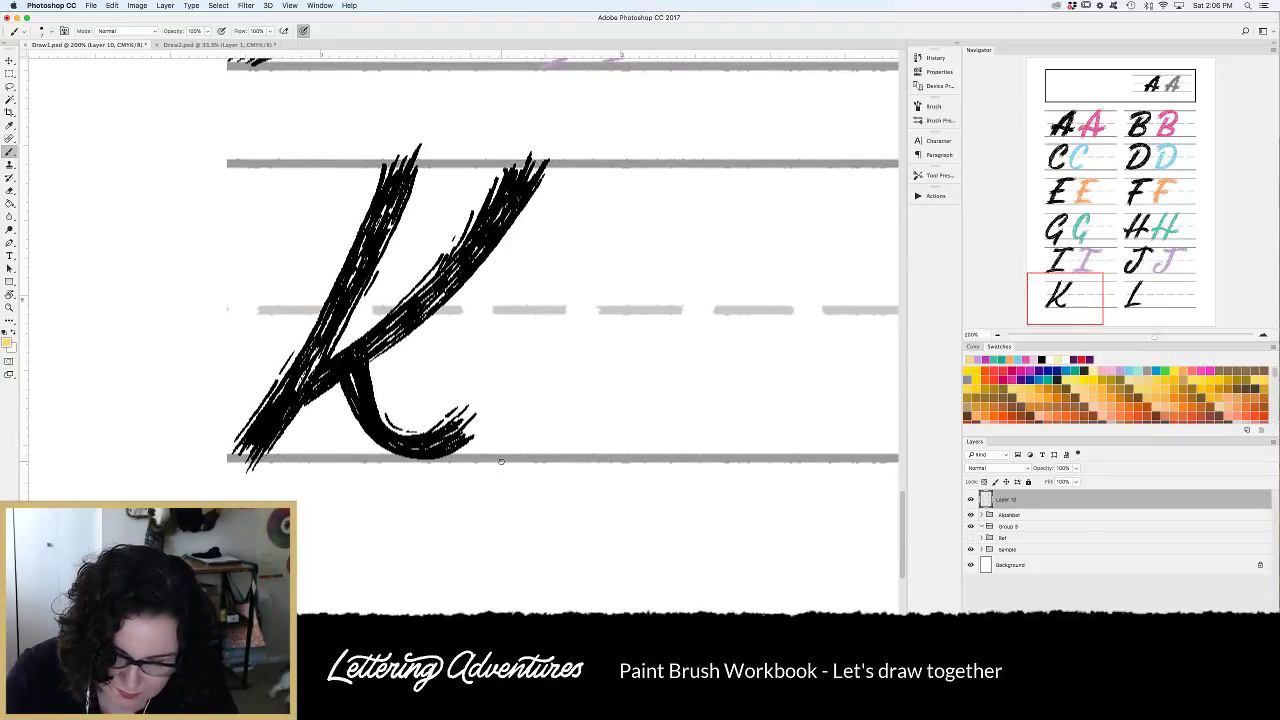
left_click_drag(670, 165, 553, 462)
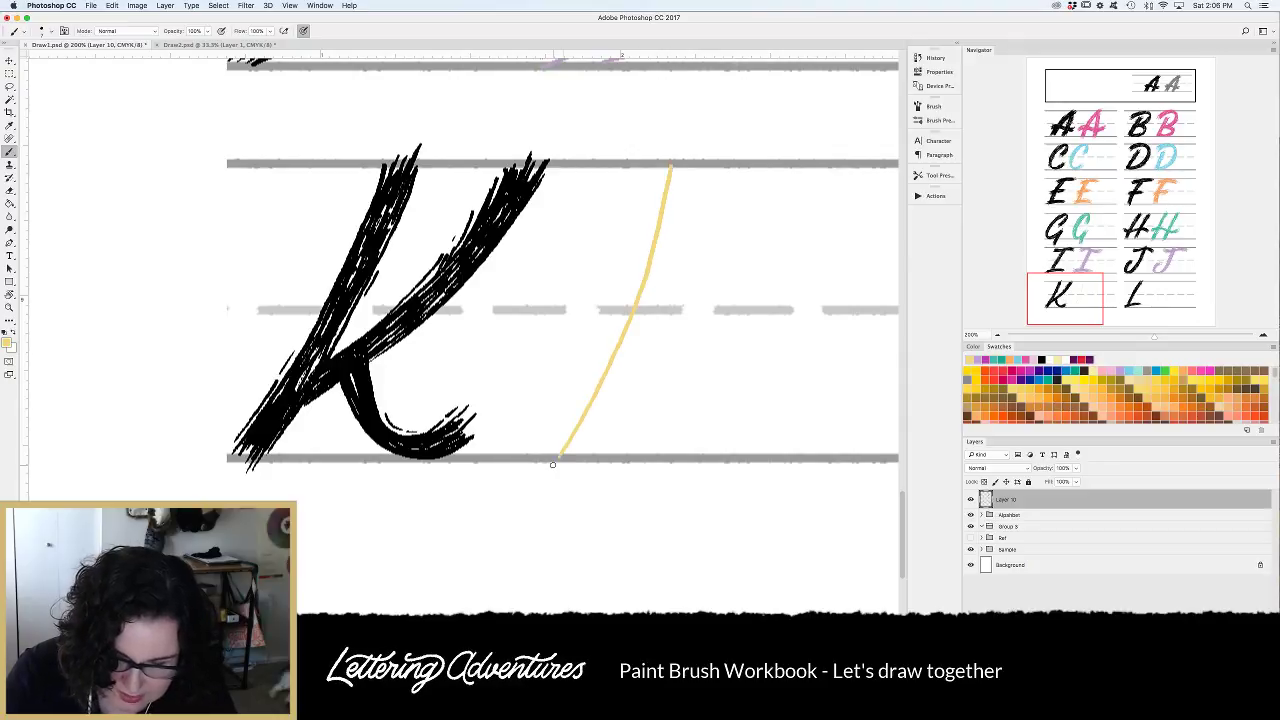
key("super+z")
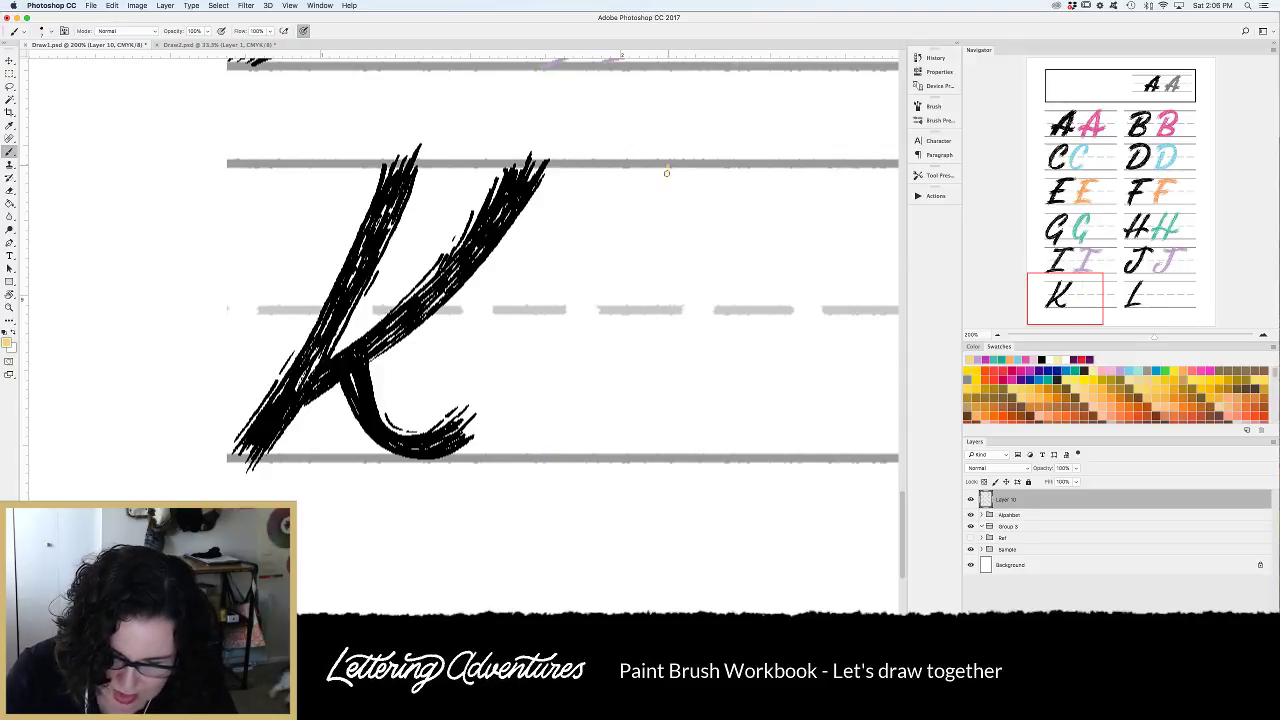
mouse_move(666, 173)
left_mouse_down()
mouse_move(631, 282)
mouse_move(518, 469)
left_mouse_up()
mouse_move(698, 165)
left_mouse_down()
mouse_move(645, 327)
mouse_move(574, 452)
left_mouse_up()
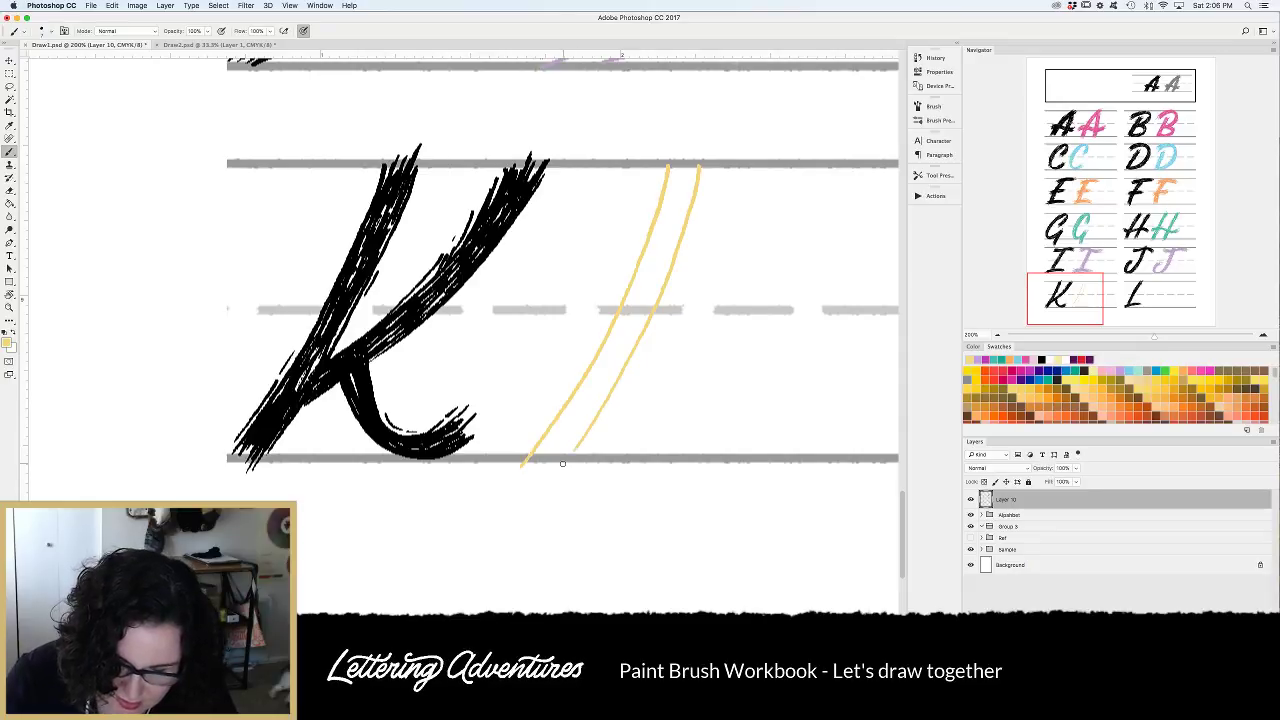
Outline the yellow K's upper arm with two edges curving down to the stem, and add an extra stroke at the upper edge's top.
mouse_move(800, 178)
left_mouse_down()
mouse_move(710, 303)
mouse_move(624, 364)
left_mouse_up()
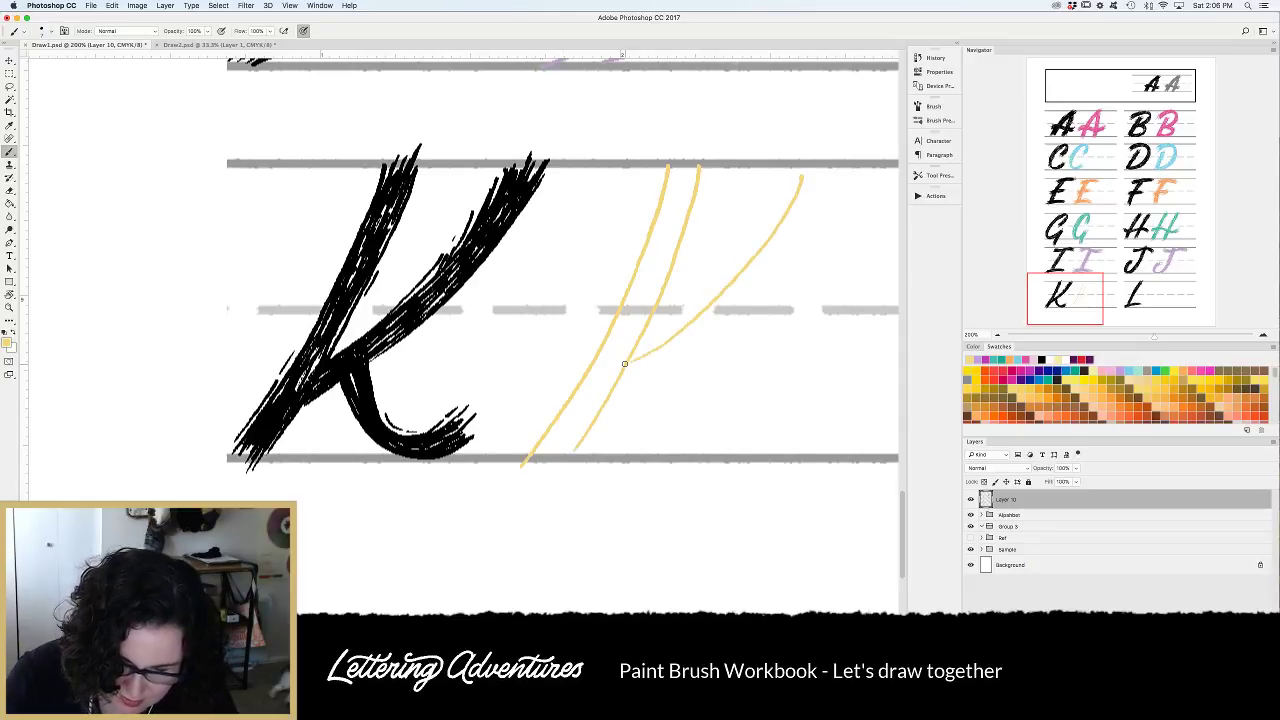
scroll(624, 364, "right", 5)
scroll(609, 437, "up", 1)
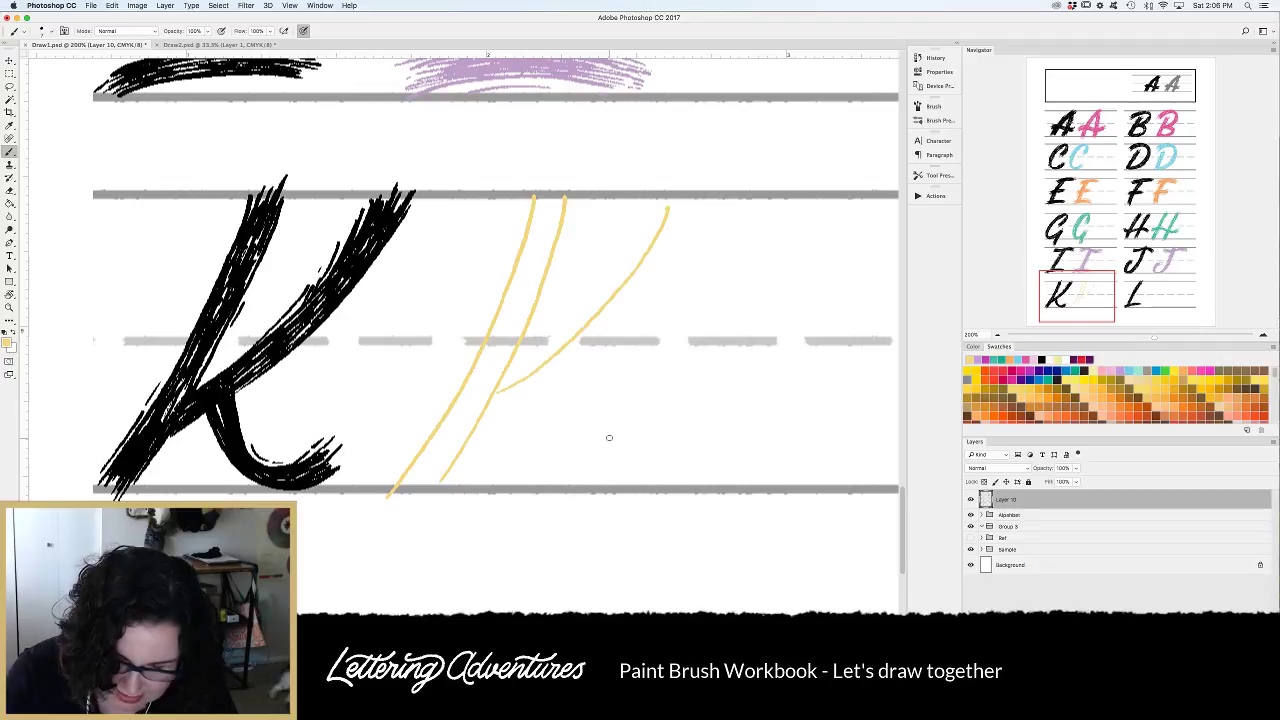
mouse_move(696, 212)
left_mouse_down()
mouse_move(678, 252)
mouse_move(572, 370)
mouse_move(478, 418)
left_mouse_up()
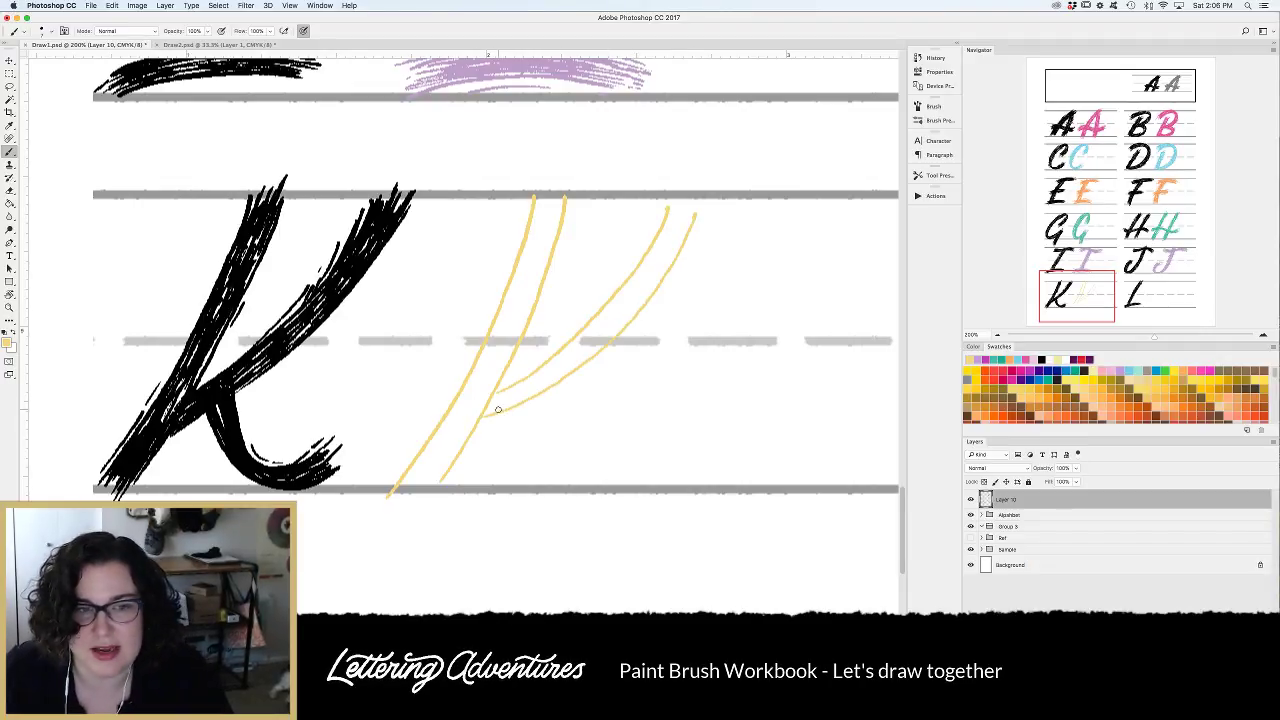
left_click_drag(655, 206, 620, 288)
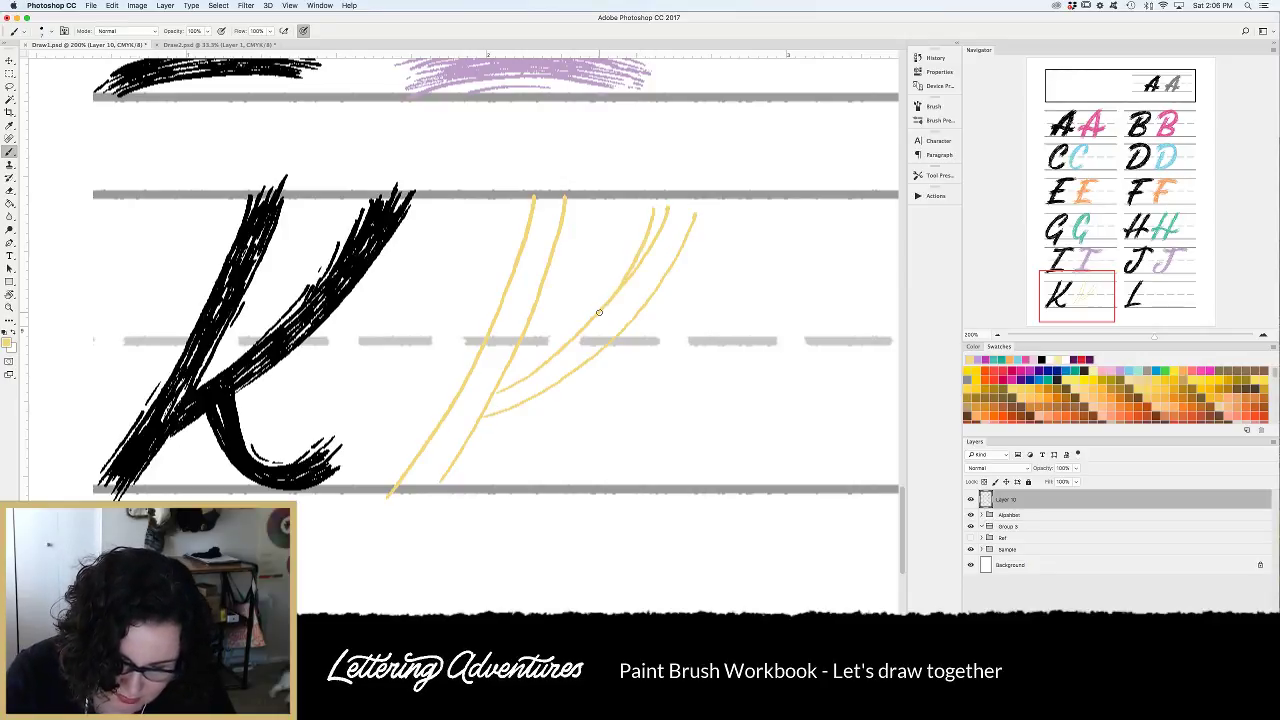
Add a stroke at the yellow K's upper arm tip and outline its leg with two edges curving down to the baseline and up into a tail.
left_click_drag(700, 216, 656, 279)
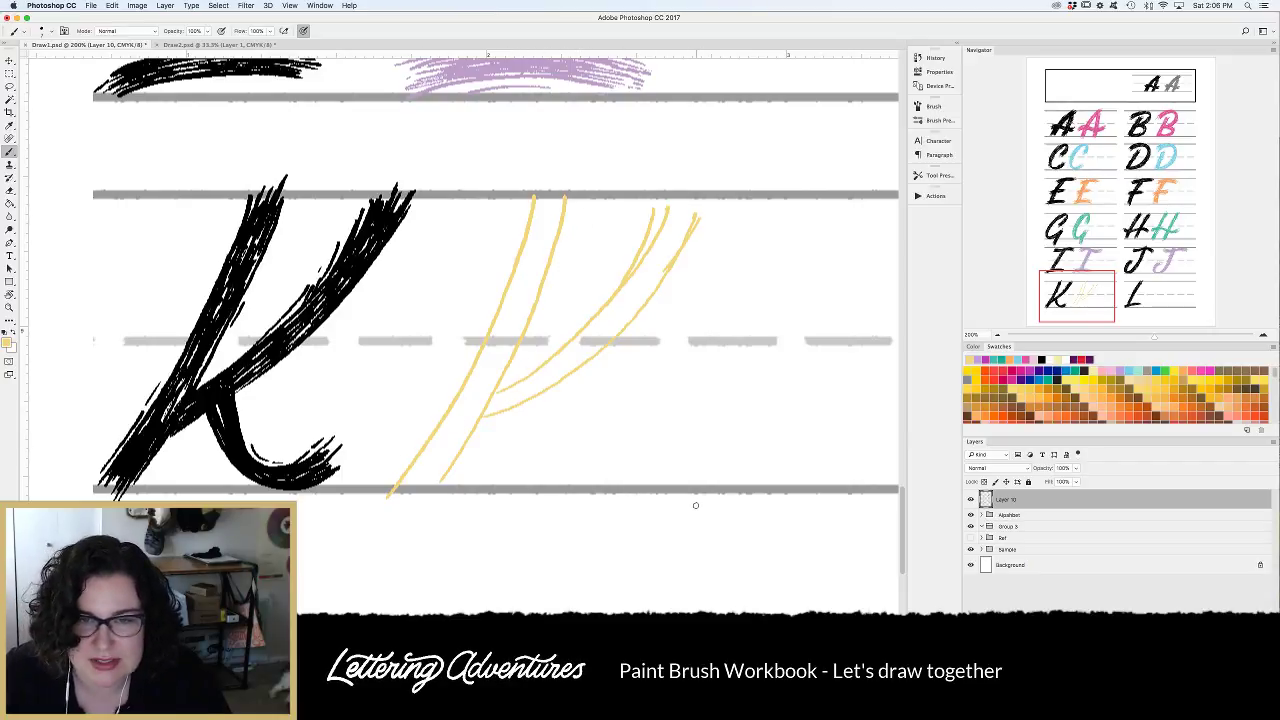
mouse_move(484, 410)
left_mouse_down()
mouse_move(520, 474)
mouse_move(547, 485)
left_mouse_up()
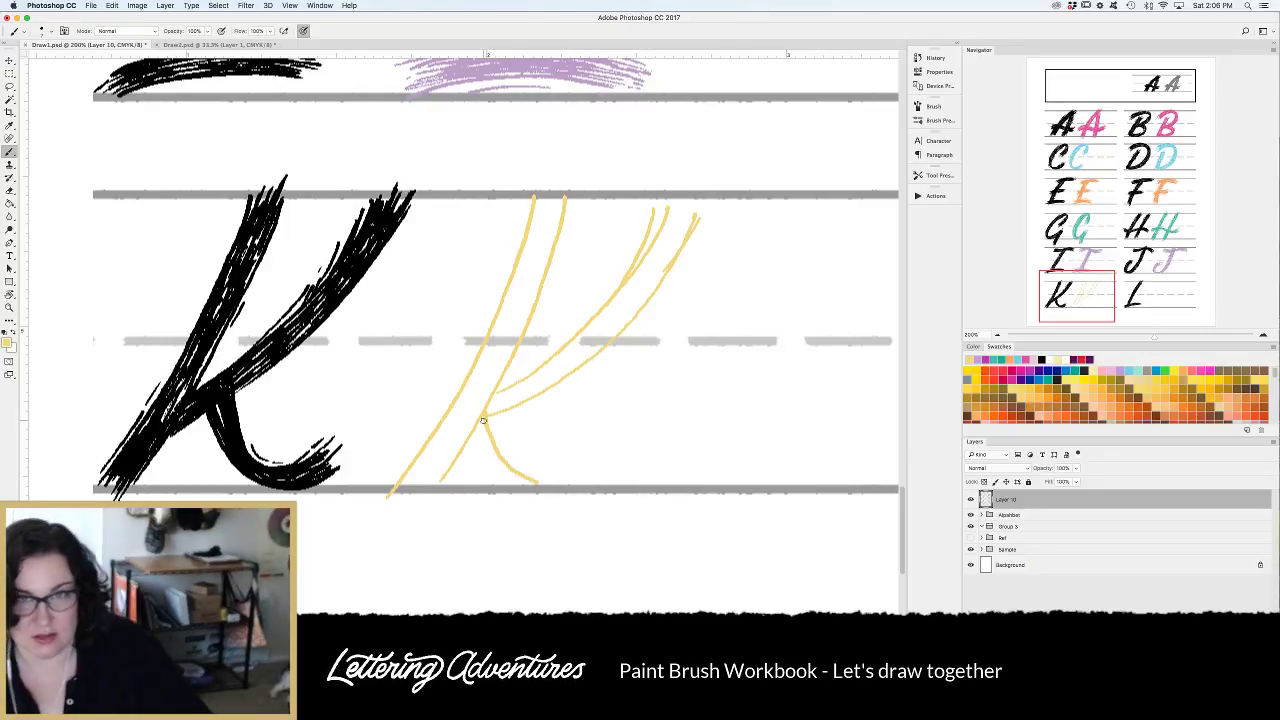
key("super+z")
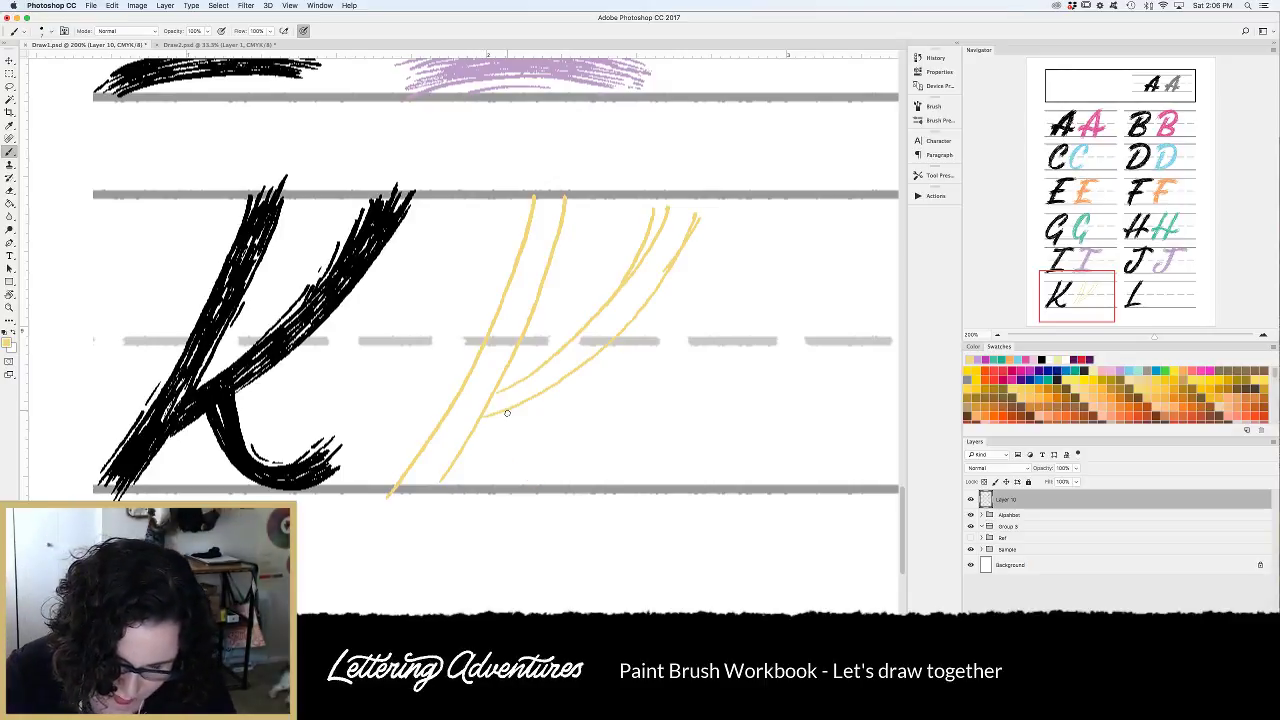
mouse_move(506, 412)
left_mouse_down()
mouse_move(566, 491)
mouse_move(695, 446)
left_mouse_up()
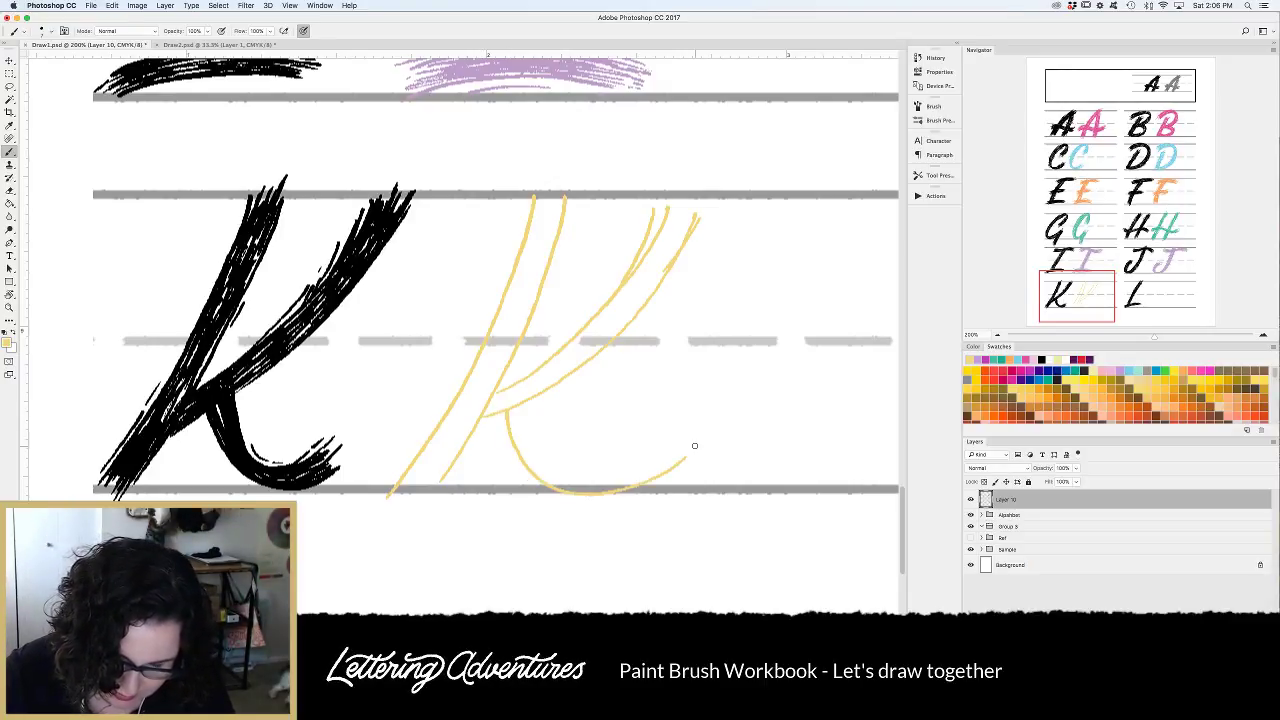
mouse_move(546, 396)
left_mouse_down()
mouse_move(544, 428)
mouse_move(570, 476)
mouse_move(634, 487)
mouse_move(626, 462)
mouse_move(653, 428)
left_mouse_up()
key("super+z")
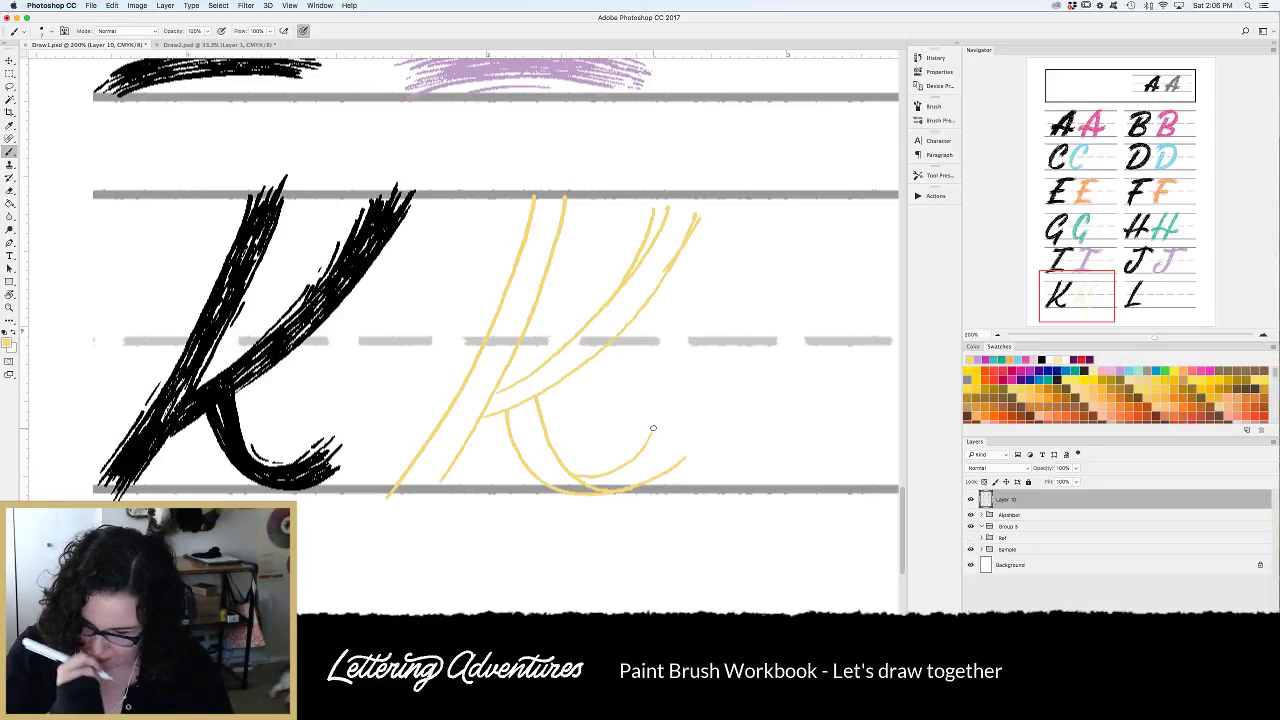
Fill the yellow K's stem and the top part of its upper arm with lengthwise bristle strokes.
mouse_move(530, 202)
left_mouse_down()
mouse_move(545, 254)
mouse_move(541, 232)
mouse_move(528, 244)
mouse_move(502, 332)
mouse_move(512, 336)
mouse_move(534, 293)
mouse_move(527, 313)
mouse_move(489, 343)
mouse_move(494, 330)
mouse_move(483, 382)
mouse_move(525, 310)
mouse_move(455, 412)
mouse_move(455, 456)
mouse_move(466, 412)
mouse_move(447, 422)
mouse_move(434, 476)
left_mouse_up()
mouse_move(640, 258)
left_mouse_down()
mouse_move(662, 212)
mouse_move(672, 227)
mouse_move(688, 218)
mouse_move(652, 285)
mouse_move(612, 318)
mouse_move(630, 303)
left_mouse_up()
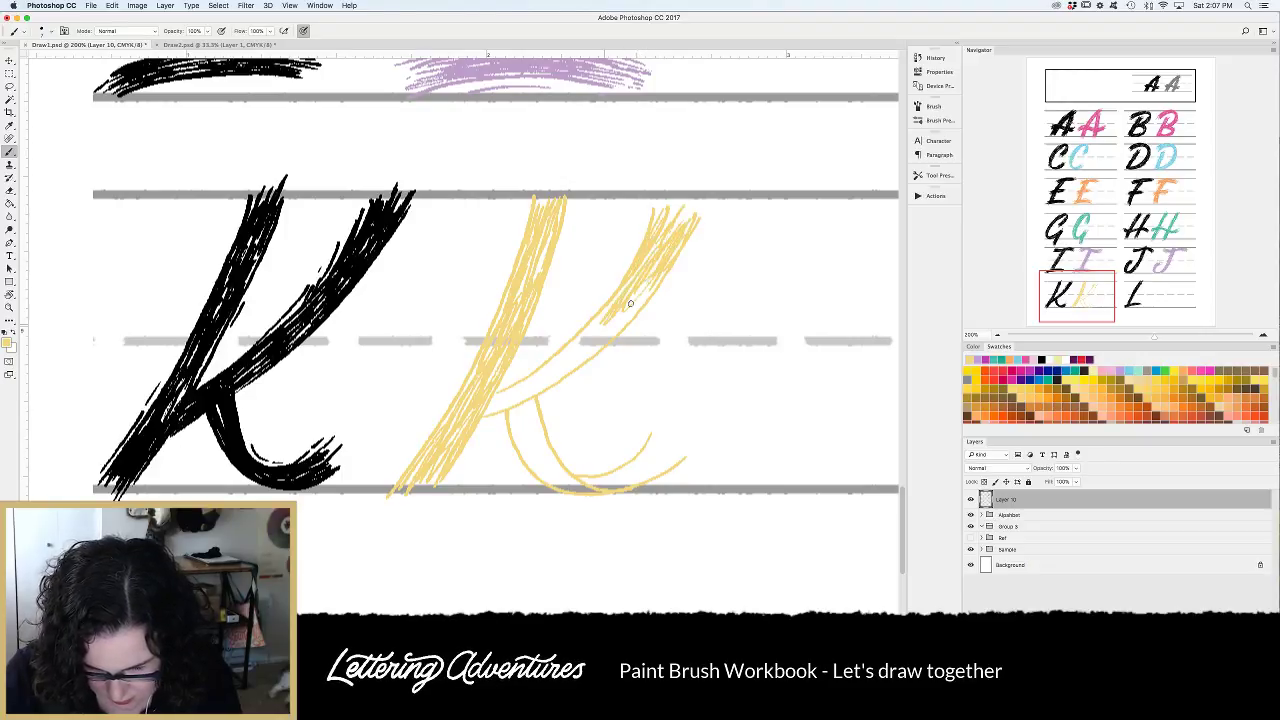
mouse_move(740, 236)
left_mouse_down()
mouse_move(714, 290)
mouse_move(752, 268)
mouse_move(751, 285)
mouse_move(759, 271)
mouse_move(805, 300)
mouse_move(822, 262)
mouse_move(836, 300)
mouse_move(808, 325)
left_mouse_up()
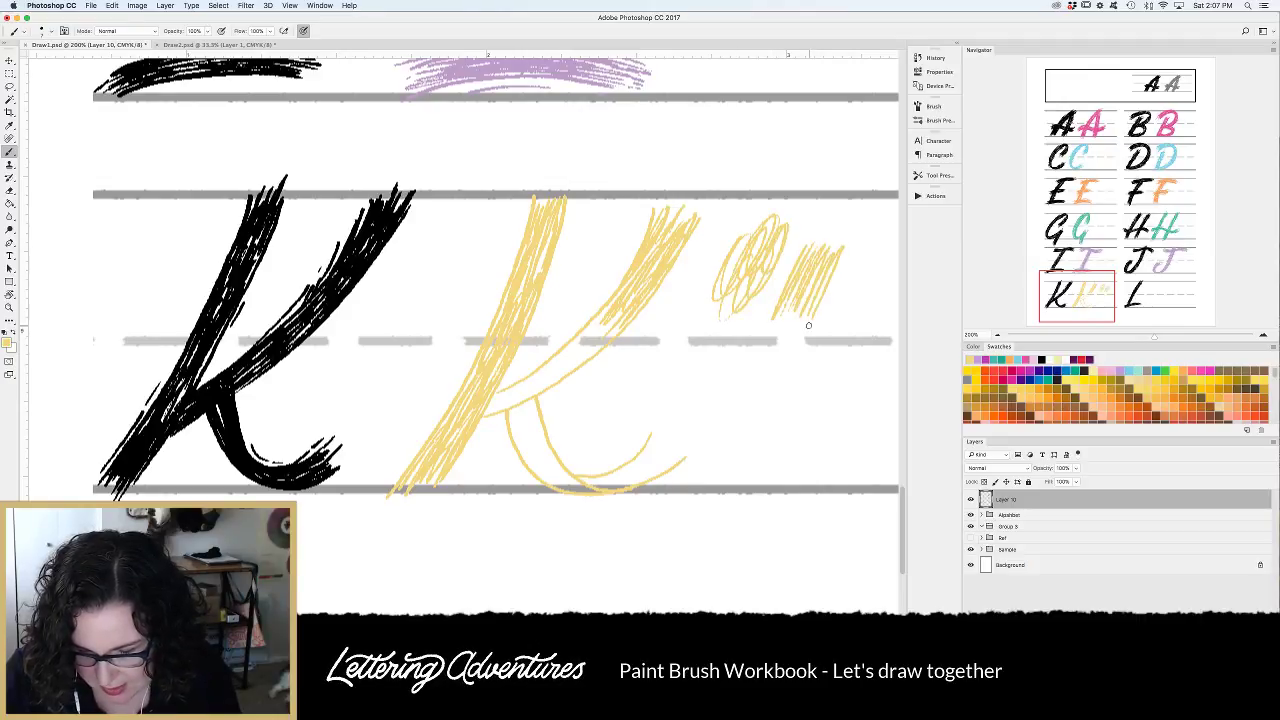
key("super+alt+z")
key("super+alt+z")
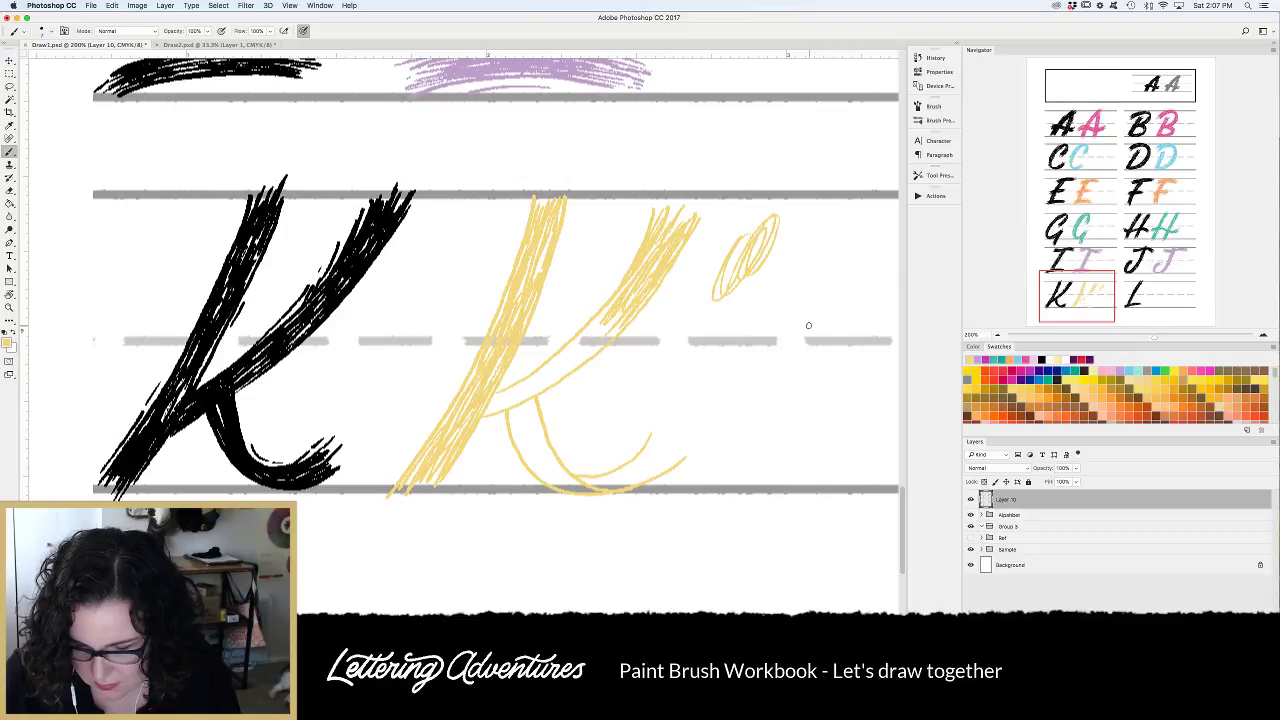
key("super+alt+z")
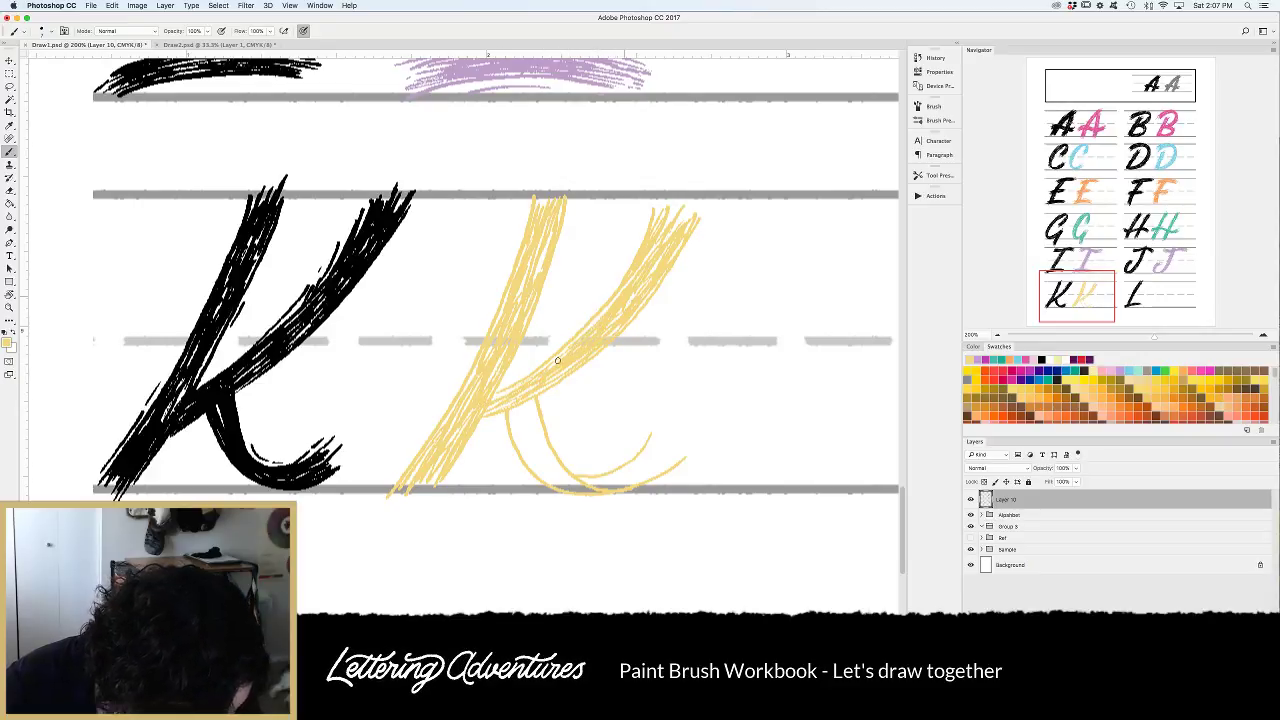
Fill the yellow K's curved leg with bristle strokes following its outline, and fray the end of its upturned tail.
left_click_drag(509, 410, 523, 436)
left_click_drag(520, 398, 548, 470)
left_click_drag(534, 400, 562, 478)
mouse_move(532, 412)
left_mouse_down()
mouse_move(578, 486)
mouse_move(544, 464)
mouse_move(562, 488)
left_mouse_up()
mouse_move(524, 446)
left_mouse_down()
mouse_move(550, 484)
mouse_move(548, 460)
mouse_move(649, 453)
left_mouse_up()
mouse_move(585, 481)
left_mouse_down()
mouse_move(666, 434)
mouse_move(585, 486)
mouse_move(678, 440)
mouse_move(610, 484)
mouse_move(667, 464)
mouse_move(614, 488)
mouse_move(680, 437)
mouse_move(592, 485)
mouse_move(650, 472)
mouse_move(666, 452)
mouse_move(617, 482)
mouse_move(675, 431)
mouse_move(663, 432)
mouse_move(688, 444)
mouse_move(656, 473)
mouse_move(701, 431)
left_mouse_up()
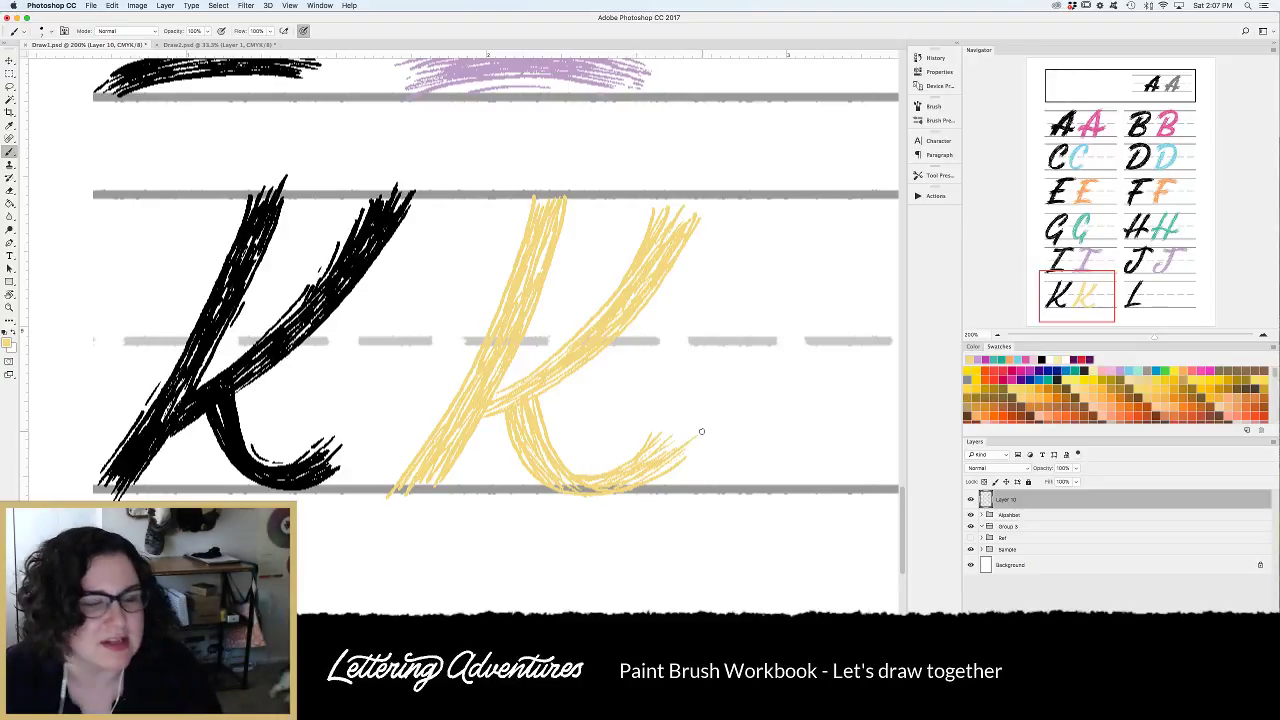
left_click_drag(656, 472, 698, 436)
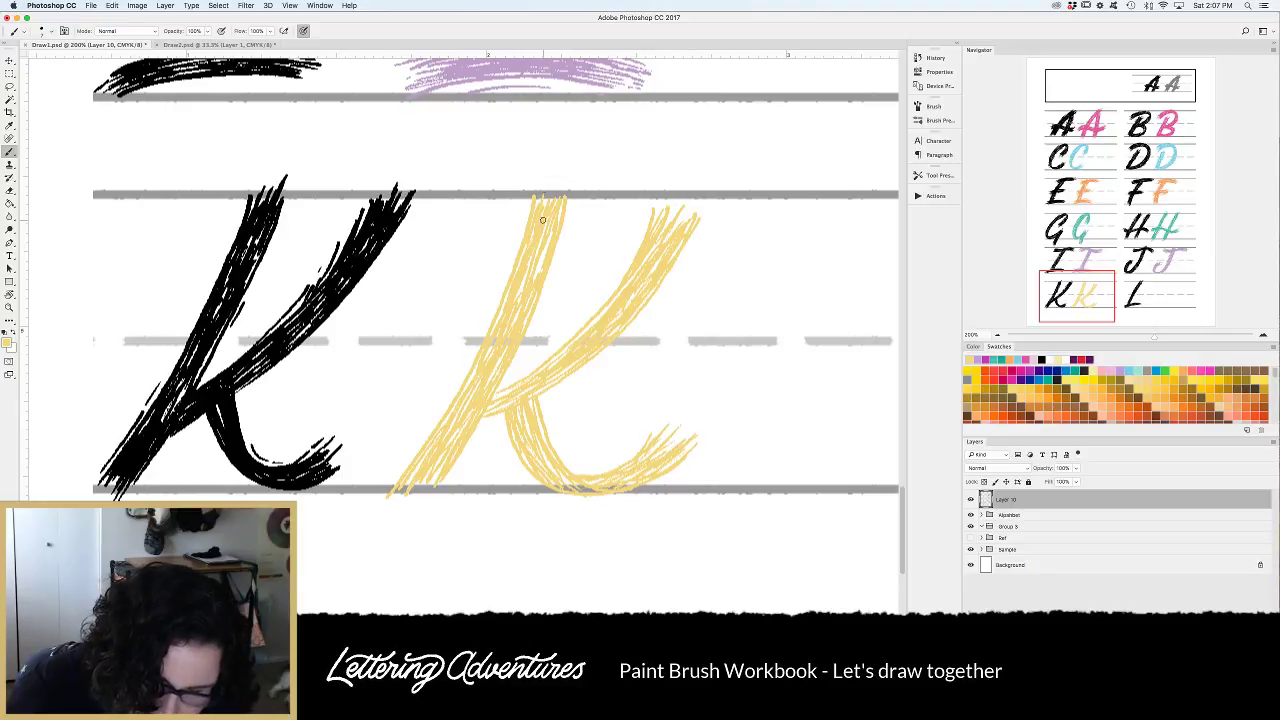
Extend the top of the yellow K's stem past the guideline and fill gaps in the stem, upper arm and leg.
left_click_drag(551, 200, 556, 175)
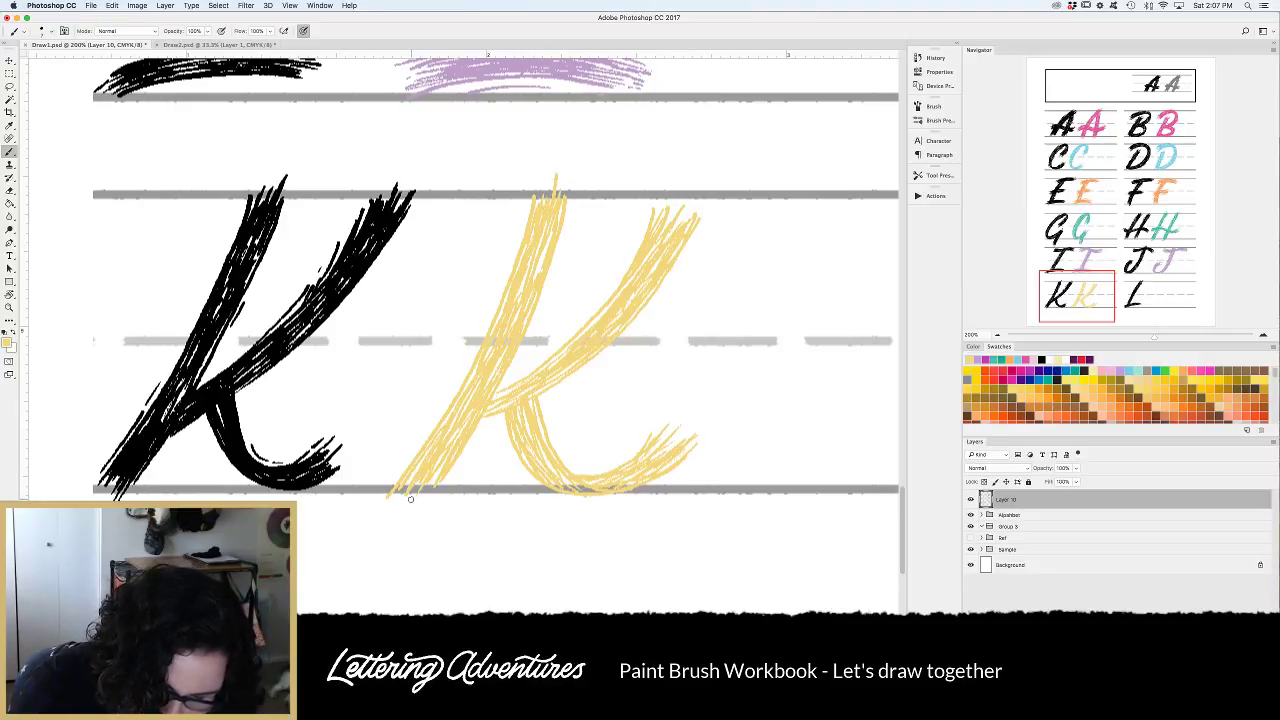
left_click_drag(450, 414, 526, 248)
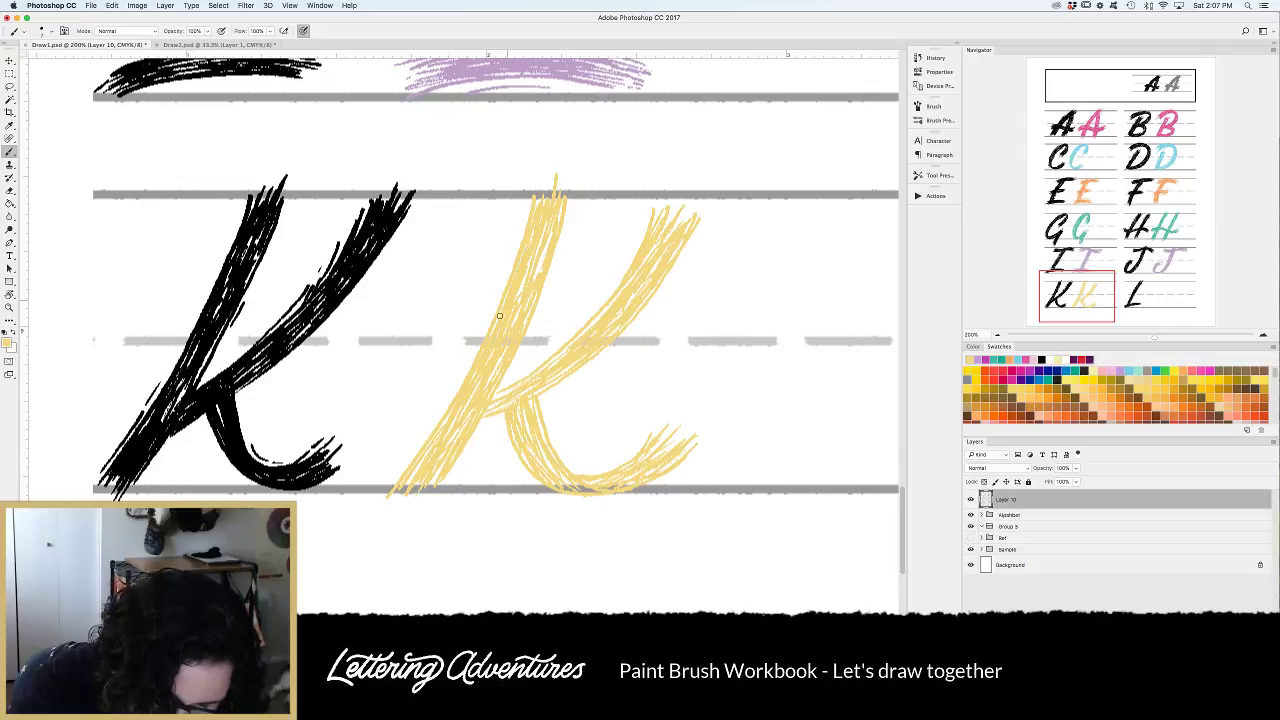
mouse_move(458, 438)
left_mouse_down()
mouse_move(547, 240)
mouse_move(532, 289)
left_mouse_up()
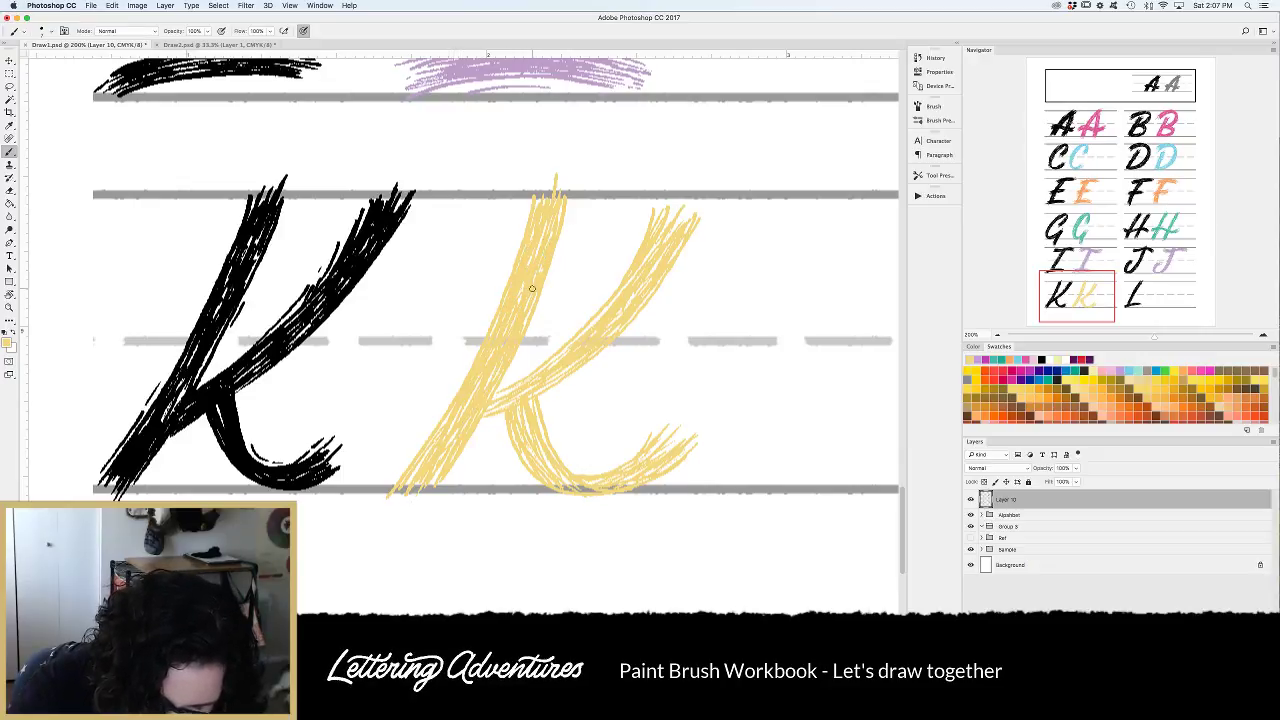
mouse_move(579, 342)
left_mouse_down()
mouse_move(505, 405)
mouse_move(546, 381)
left_mouse_up()
mouse_move(618, 299)
left_mouse_down()
mouse_move(590, 325)
mouse_move(617, 313)
left_mouse_up()
mouse_move(514, 404)
left_mouse_down()
mouse_move(536, 440)
mouse_move(504, 412)
mouse_move(561, 483)
mouse_move(575, 486)
mouse_move(536, 447)
mouse_move(578, 478)
mouse_move(664, 451)
mouse_move(585, 482)
mouse_move(604, 486)
mouse_move(656, 466)
left_mouse_up()
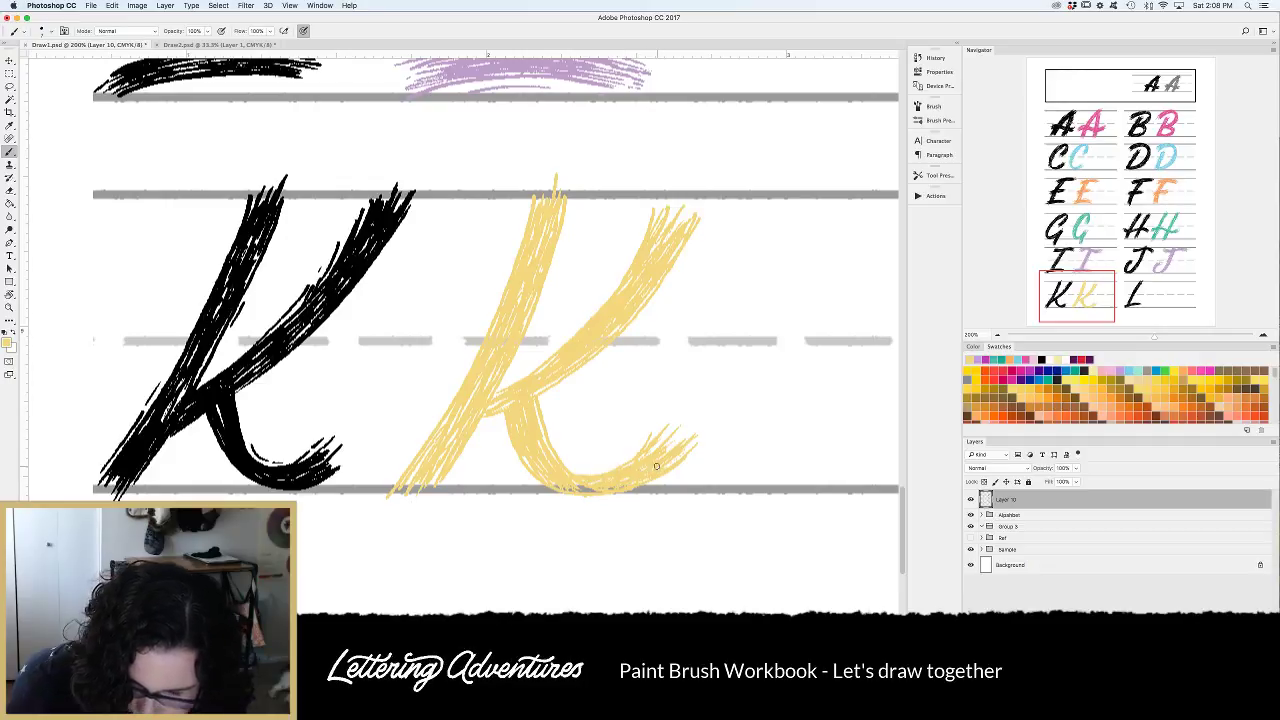
Add loose bristle marks at the yellow K's arm tip, stem foot and tail, and along the sides of its strokes.
left_click_drag(678, 199, 700, 187)
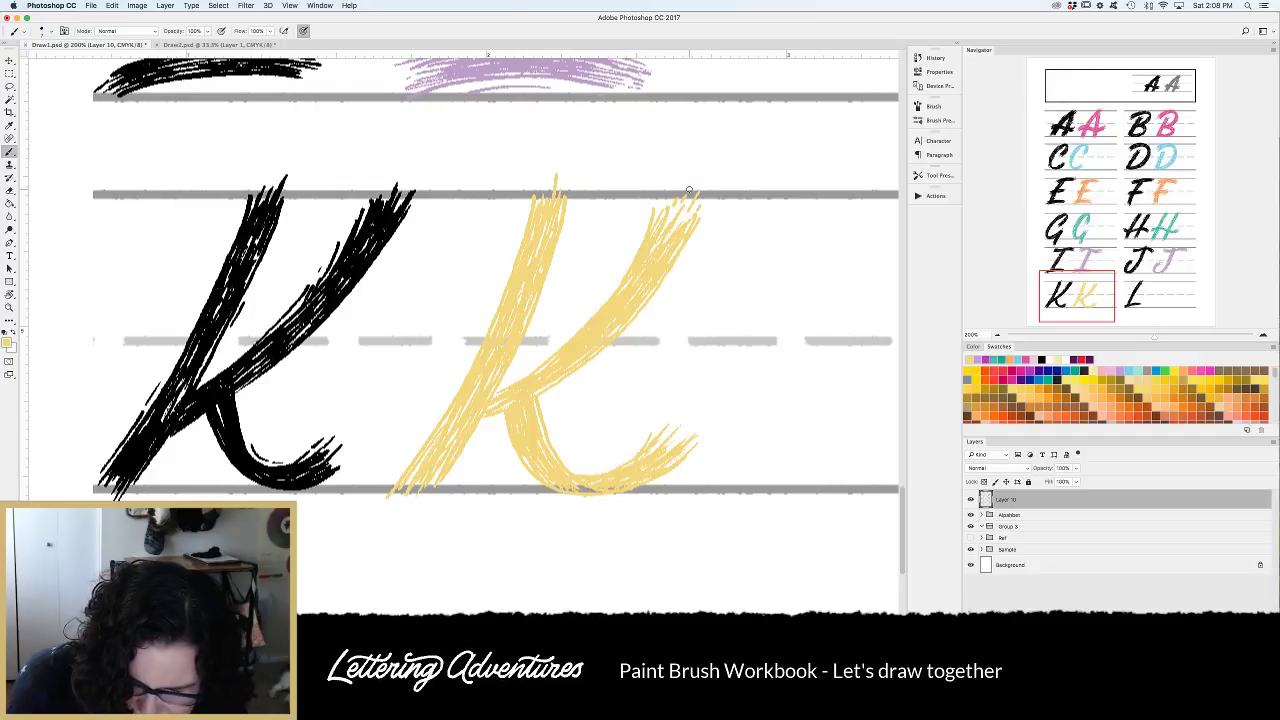
mouse_move(399, 497)
left_mouse_down()
mouse_move(393, 506)
mouse_move(411, 499)
left_mouse_up()
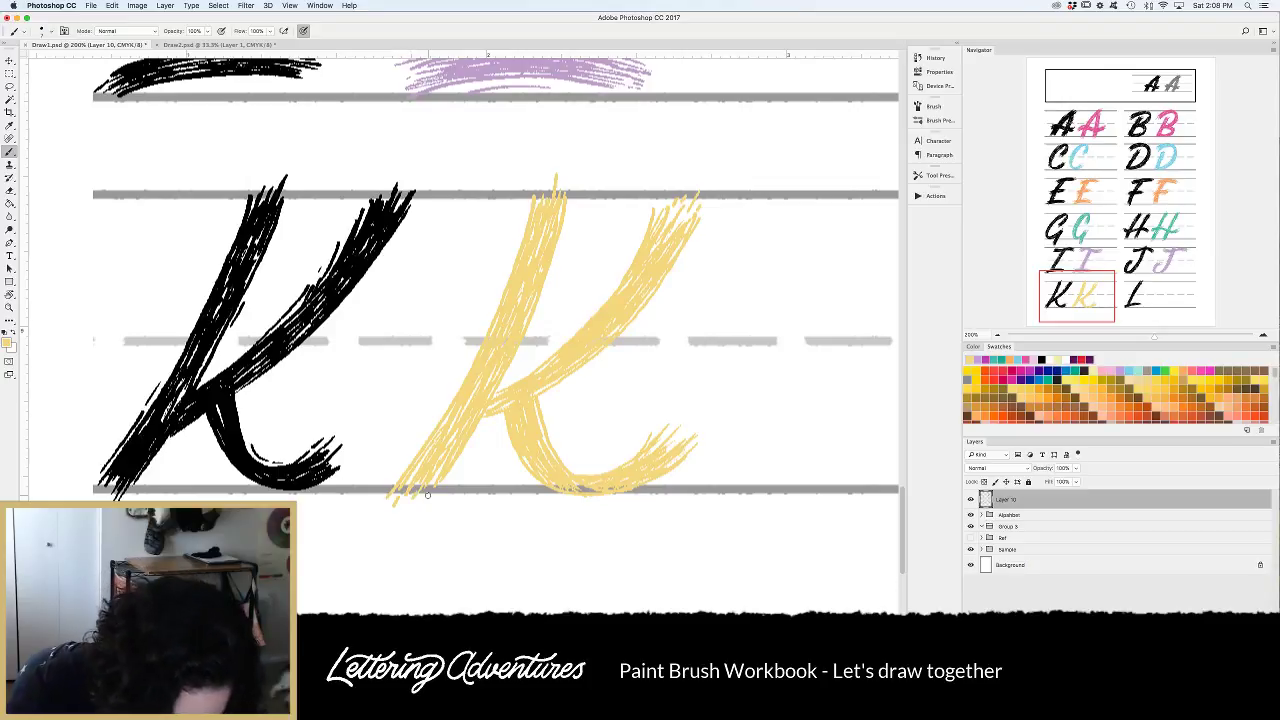
left_click_drag(520, 215, 471, 354)
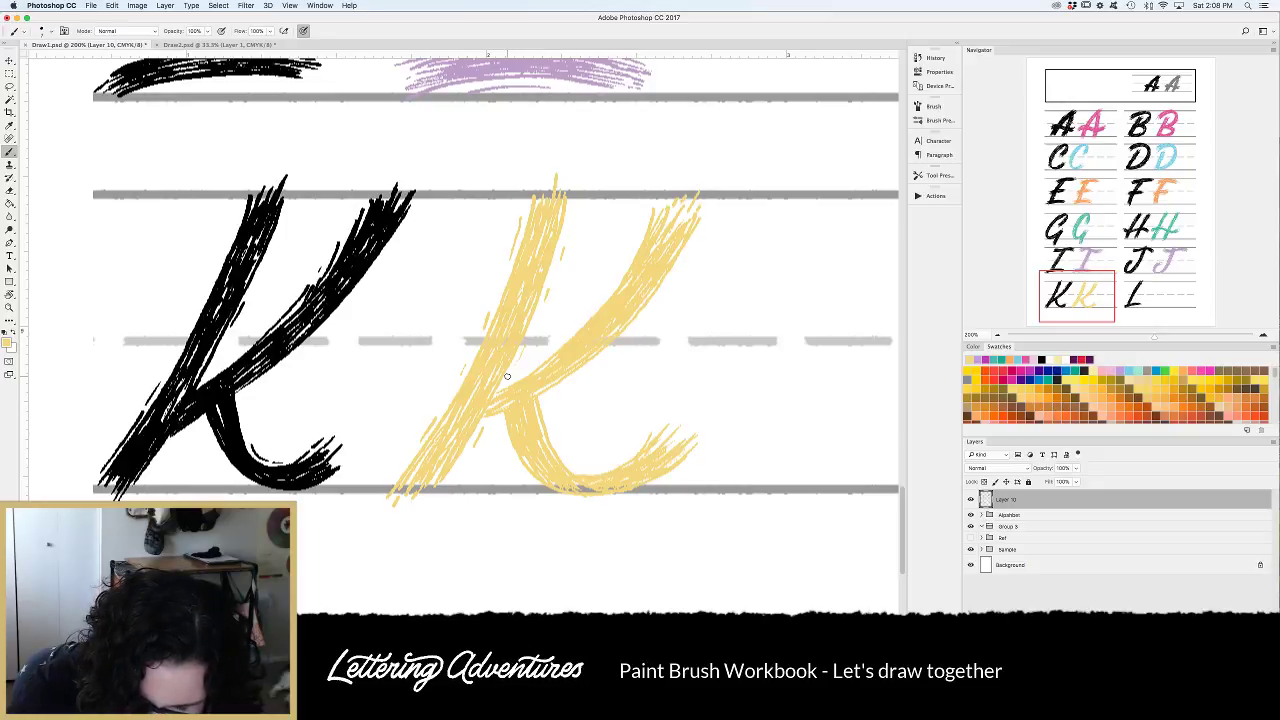
left_click_drag(548, 291, 535, 326)
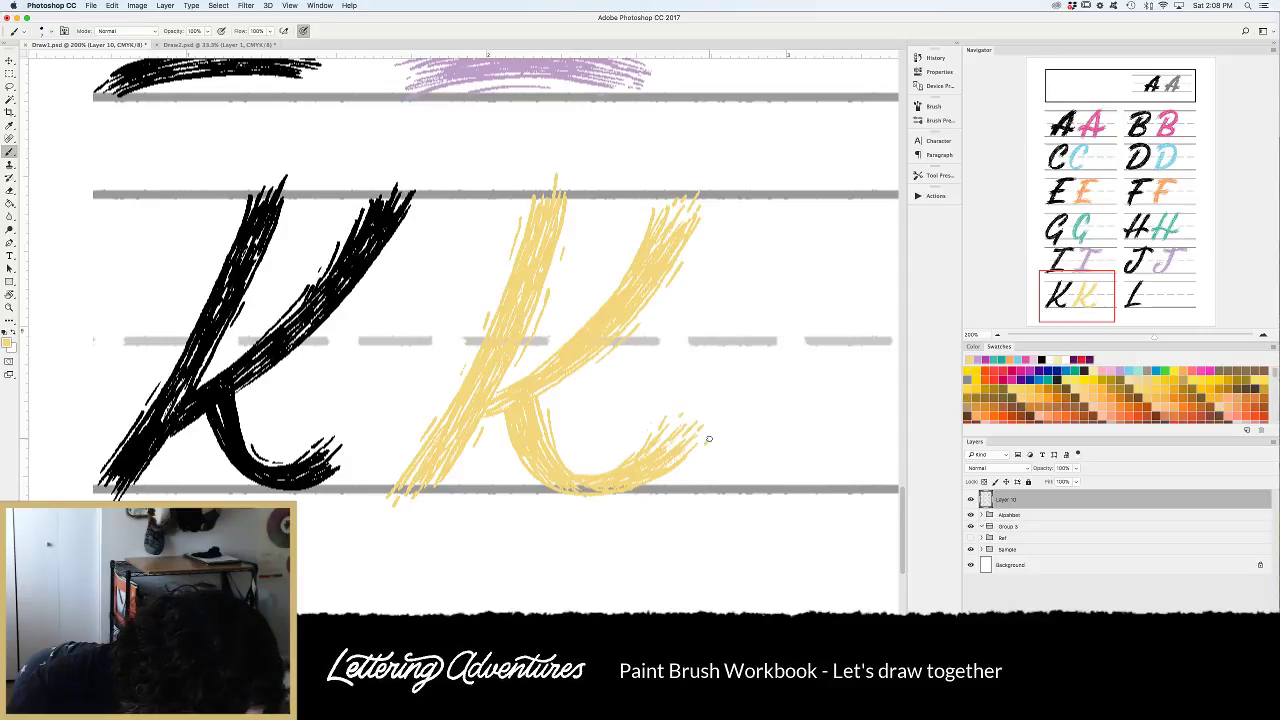
Outline the yellow L's slanted stem beside the black L with two curved edges running from the top guideline to just above the baseline.
scroll(695, 410, "left", 2)
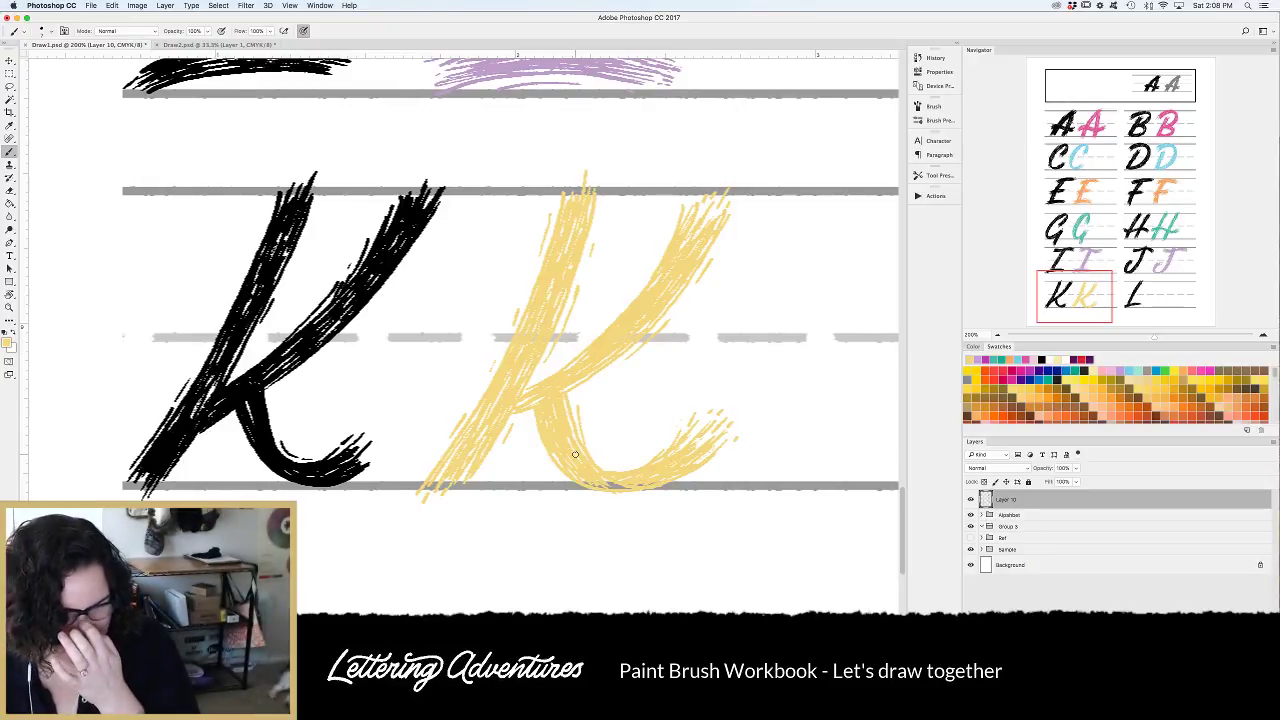
scroll(686, 436, "right", 6)
scroll(686, 436, "right", 9)
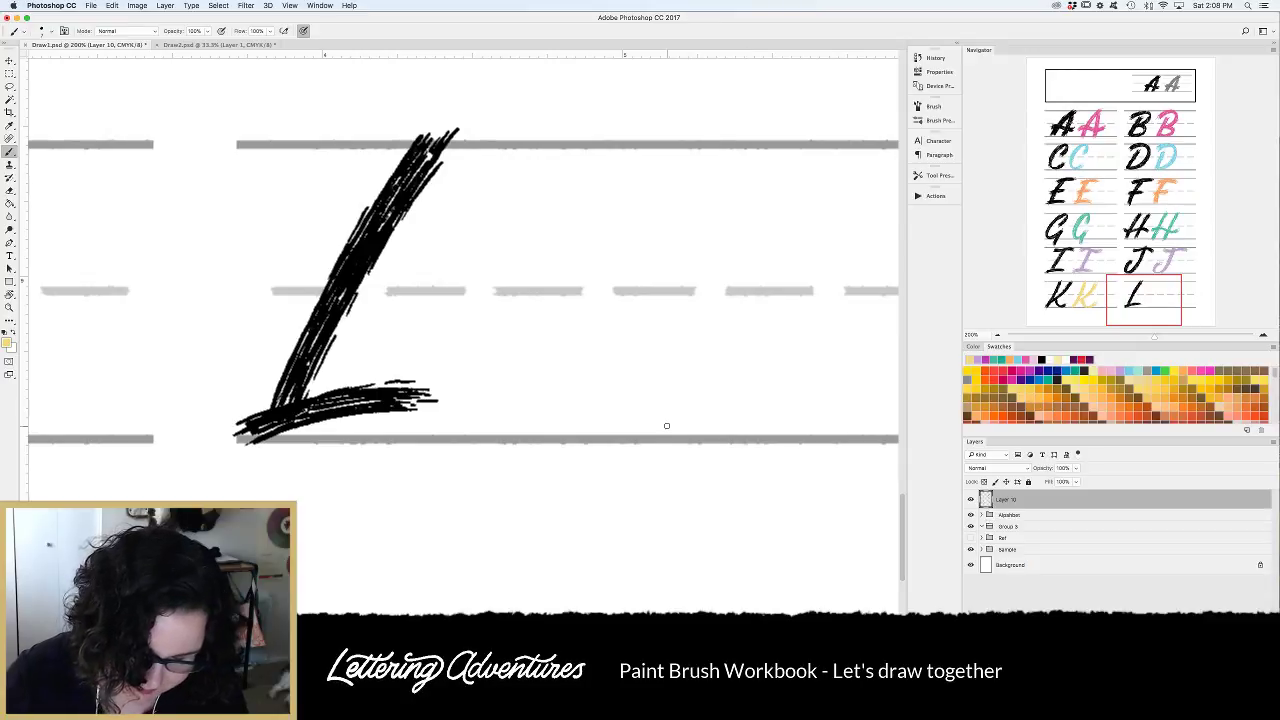
left_click_drag(621, 148, 573, 243)
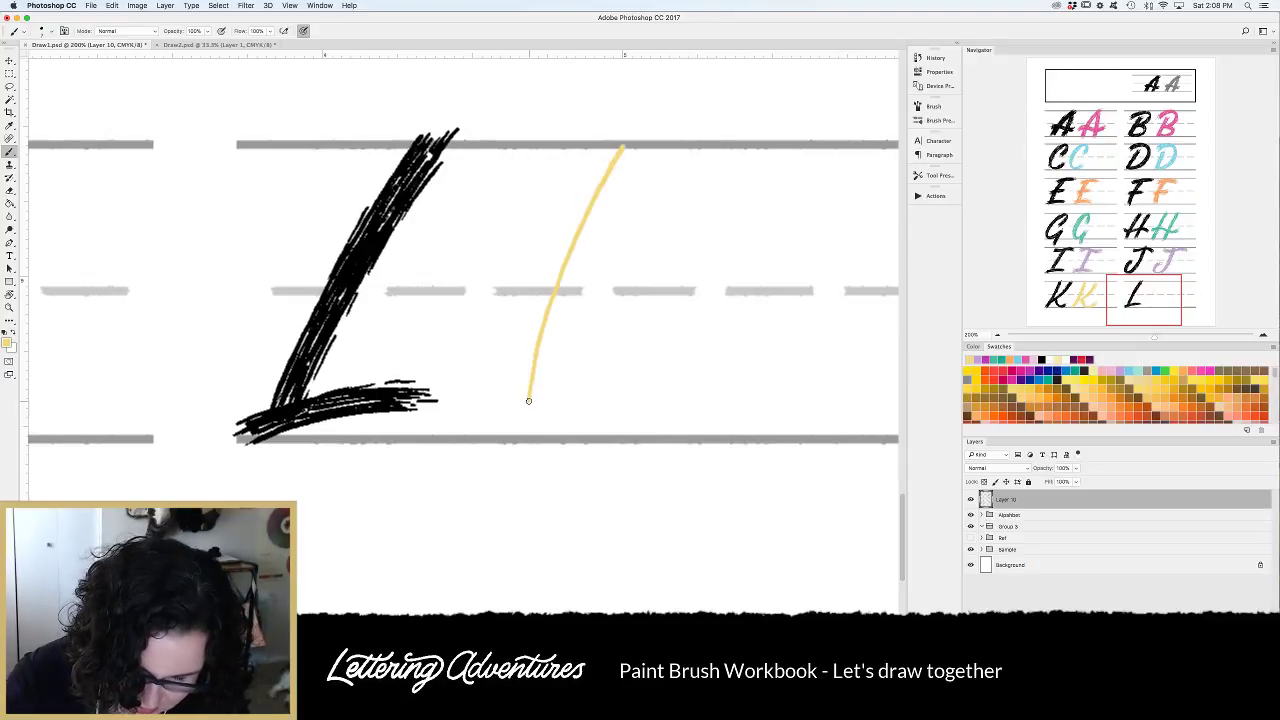
mouse_move(652, 148)
left_mouse_down()
mouse_move(599, 252)
mouse_move(561, 396)
left_mouse_up()
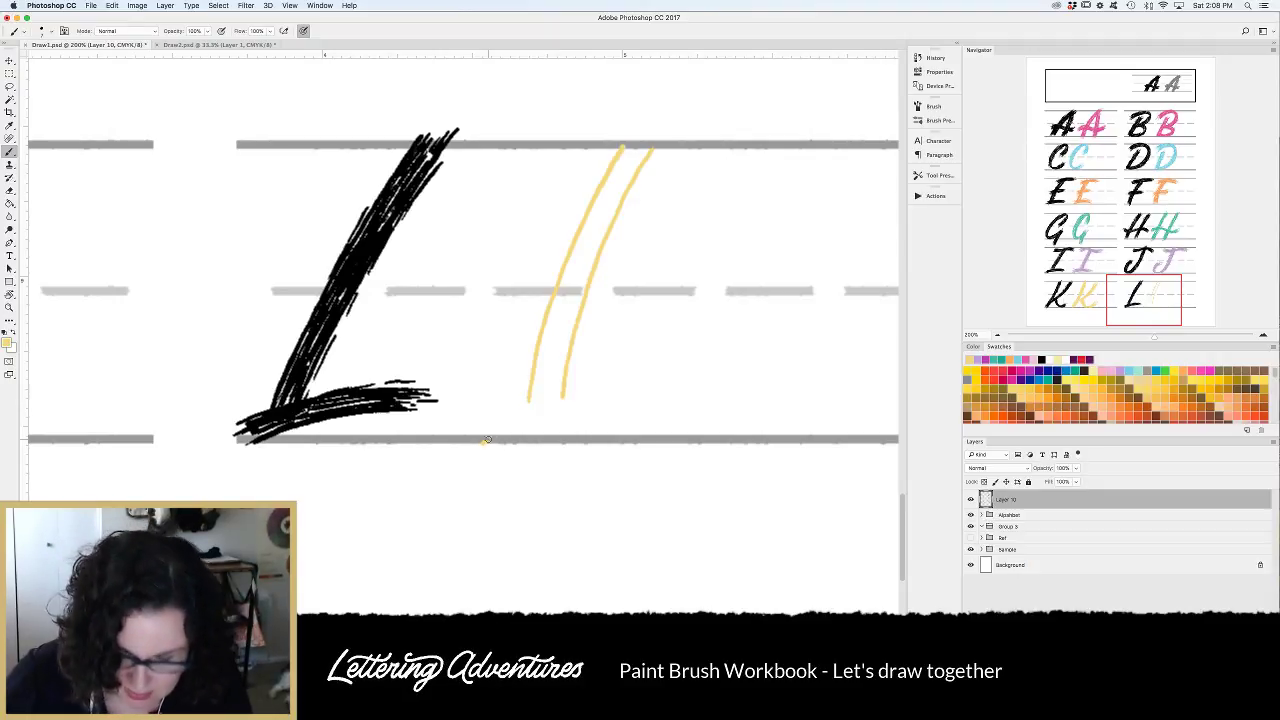
Outline the yellow L's foot with two gently arched edges crossing the stem's lower end, redrawing the upper edge once.
mouse_move(482, 442)
left_mouse_down()
mouse_move(641, 406)
mouse_move(697, 408)
left_mouse_up()
mouse_move(485, 410)
left_mouse_down()
mouse_move(635, 371)
mouse_move(696, 373)
left_mouse_up()
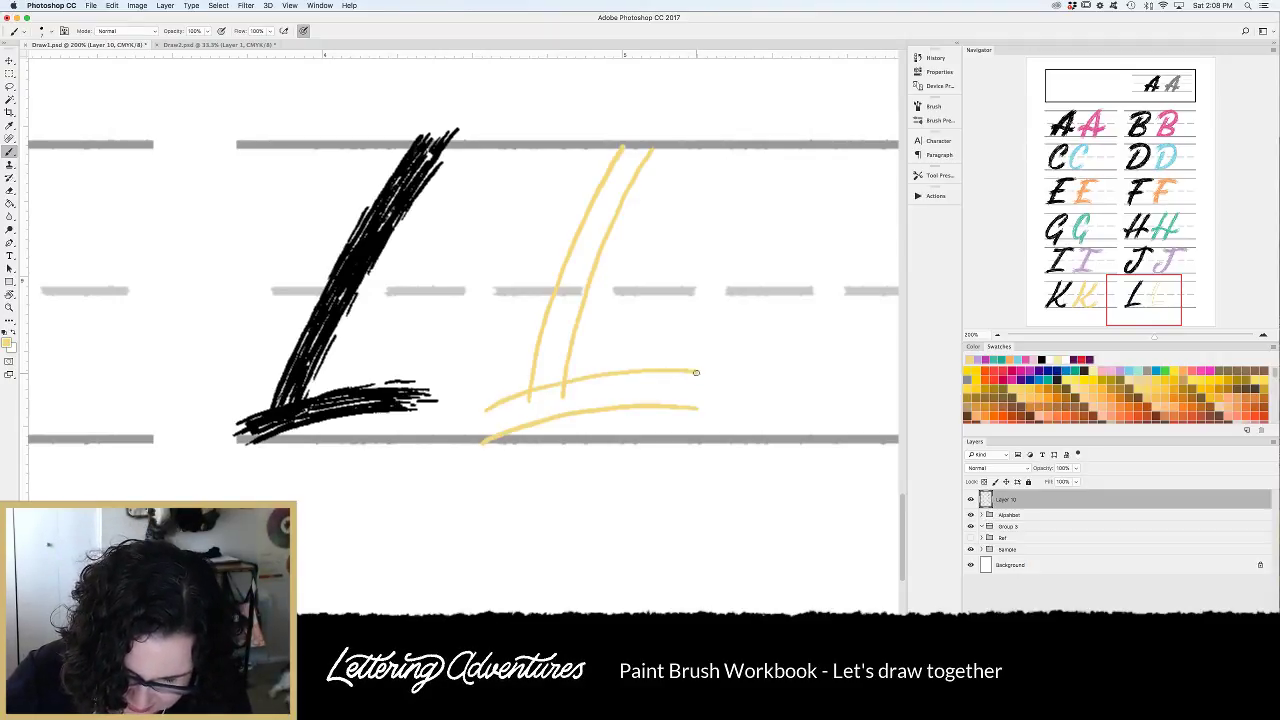
key("super+z")
left_click_drag(486, 409, 694, 372)
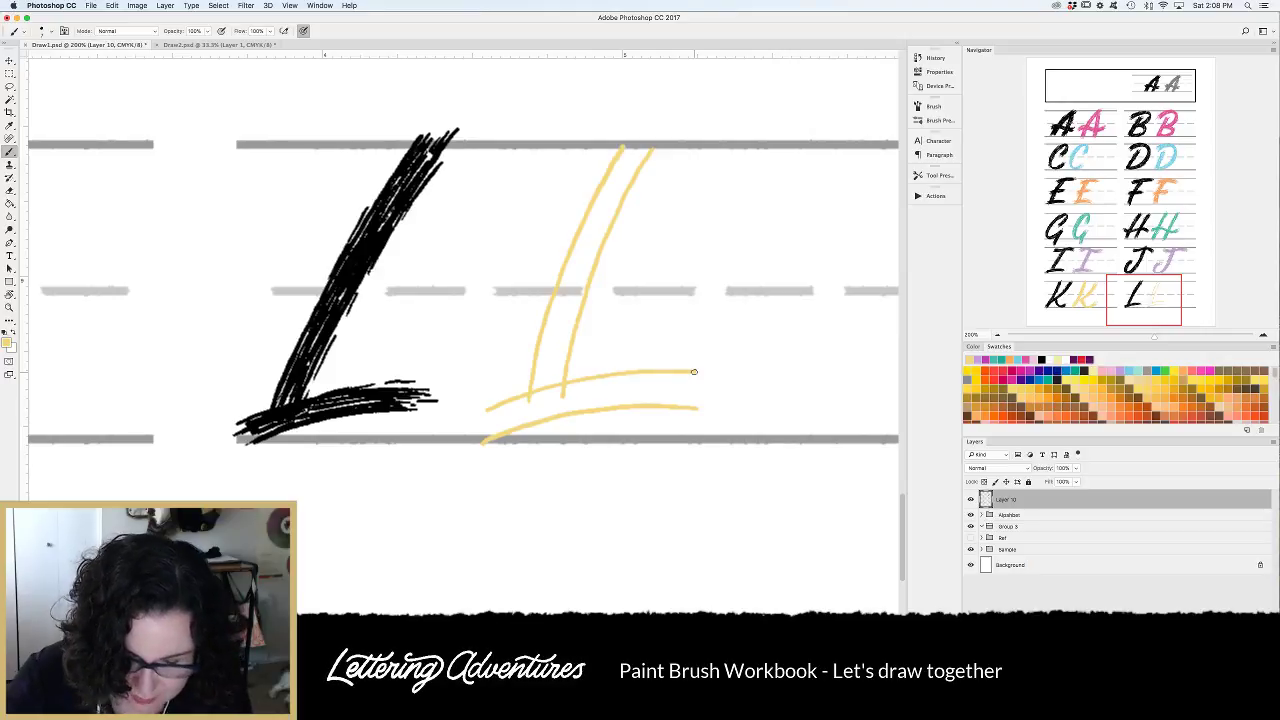
Fill the yellow L's stem and foot with bristle strokes, leaving a ragged end on the foot.
left_click_drag(618, 147, 552, 292)
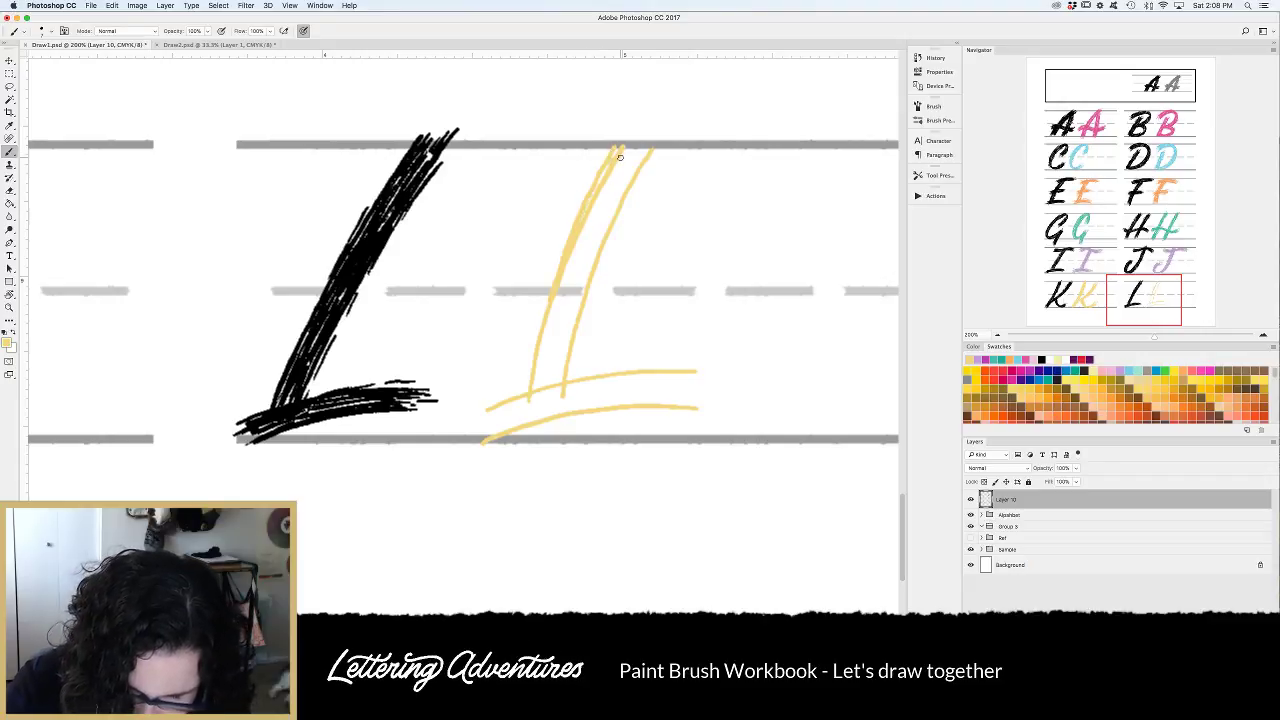
mouse_move(620, 153)
left_mouse_down()
mouse_move(547, 384)
mouse_move(584, 251)
mouse_move(560, 382)
left_mouse_up()
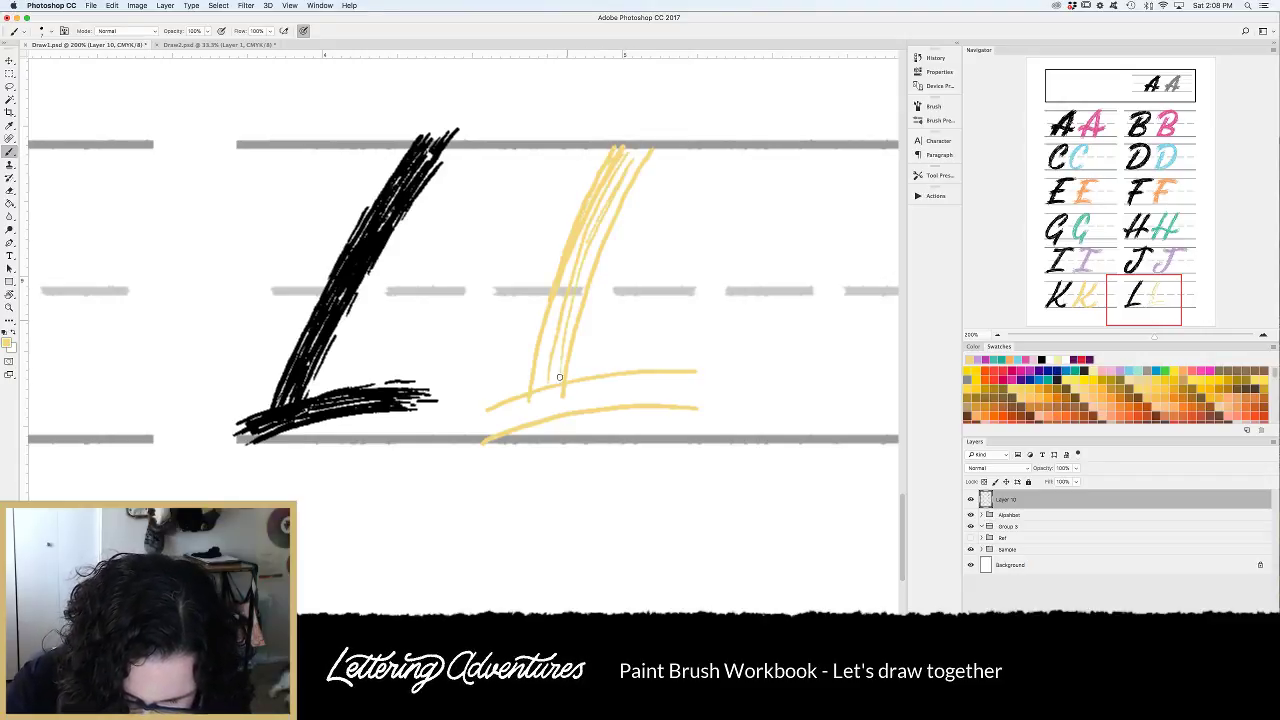
left_click_drag(604, 228, 540, 374)
left_click_drag(562, 300, 540, 386)
mouse_move(557, 322)
left_mouse_down()
mouse_move(562, 372)
mouse_move(636, 165)
left_mouse_up()
mouse_move(494, 412)
left_mouse_down()
mouse_move(691, 374)
mouse_move(586, 400)
mouse_move(711, 391)
mouse_move(689, 383)
mouse_move(526, 412)
mouse_move(686, 394)
mouse_move(548, 394)
mouse_move(685, 378)
mouse_move(546, 334)
mouse_move(560, 390)
mouse_move(580, 278)
mouse_move(568, 266)
mouse_move(582, 300)
mouse_move(608, 212)
mouse_move(594, 252)
left_mouse_up()
mouse_move(525, 400)
left_mouse_down()
mouse_move(552, 389)
mouse_move(518, 419)
mouse_move(540, 412)
mouse_move(487, 415)
mouse_move(578, 388)
mouse_move(707, 378)
mouse_move(723, 391)
mouse_move(642, 392)
mouse_move(658, 404)
mouse_move(720, 380)
mouse_move(709, 405)
mouse_move(720, 405)
left_mouse_up()
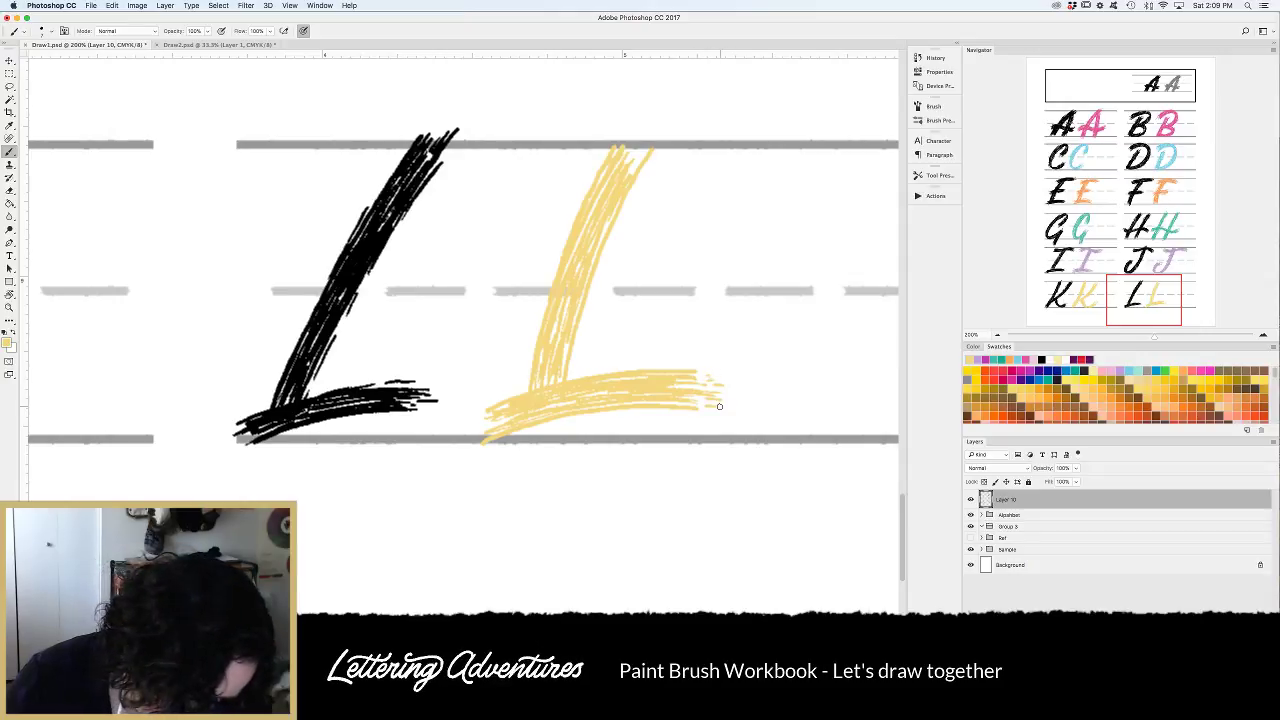
Add loose bristle marks at the yellow L's top, along both sides of its stem, and around its foot.
mouse_move(634, 152)
left_mouse_down()
mouse_move(654, 130)
mouse_move(645, 136)
left_mouse_up()
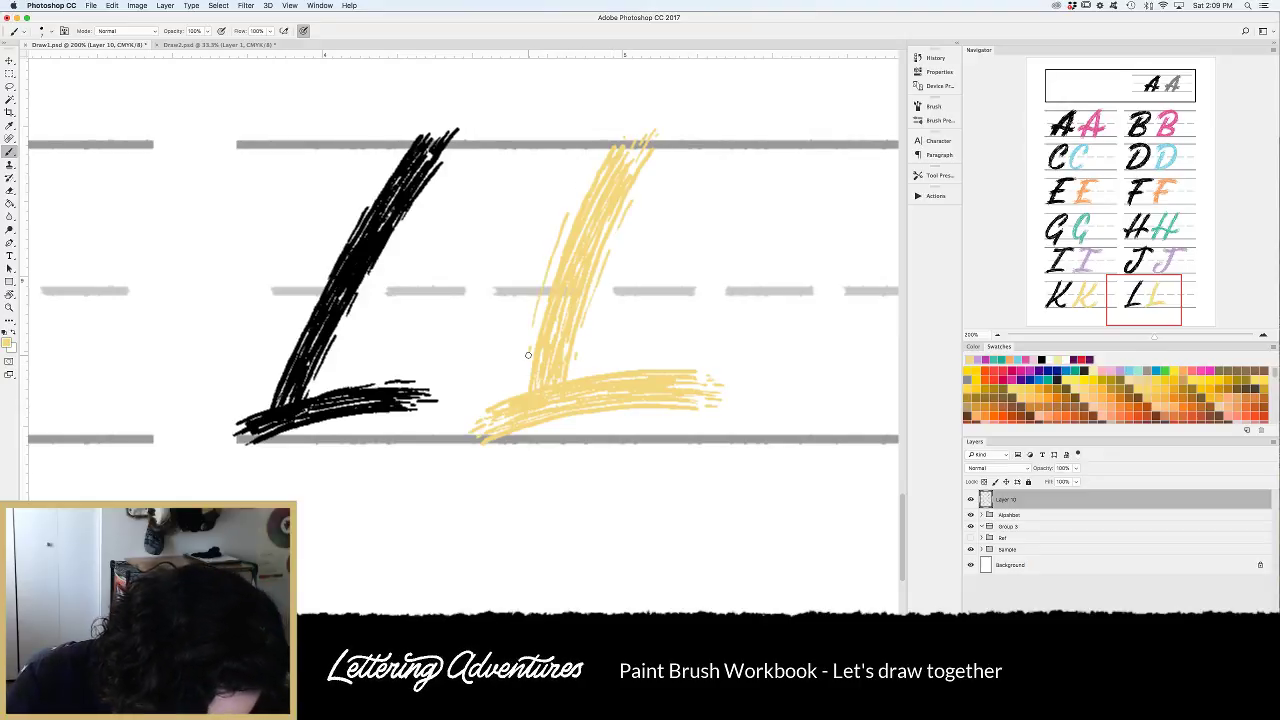
left_click_drag(588, 368, 661, 364)
left_click_drag(544, 430, 650, 416)
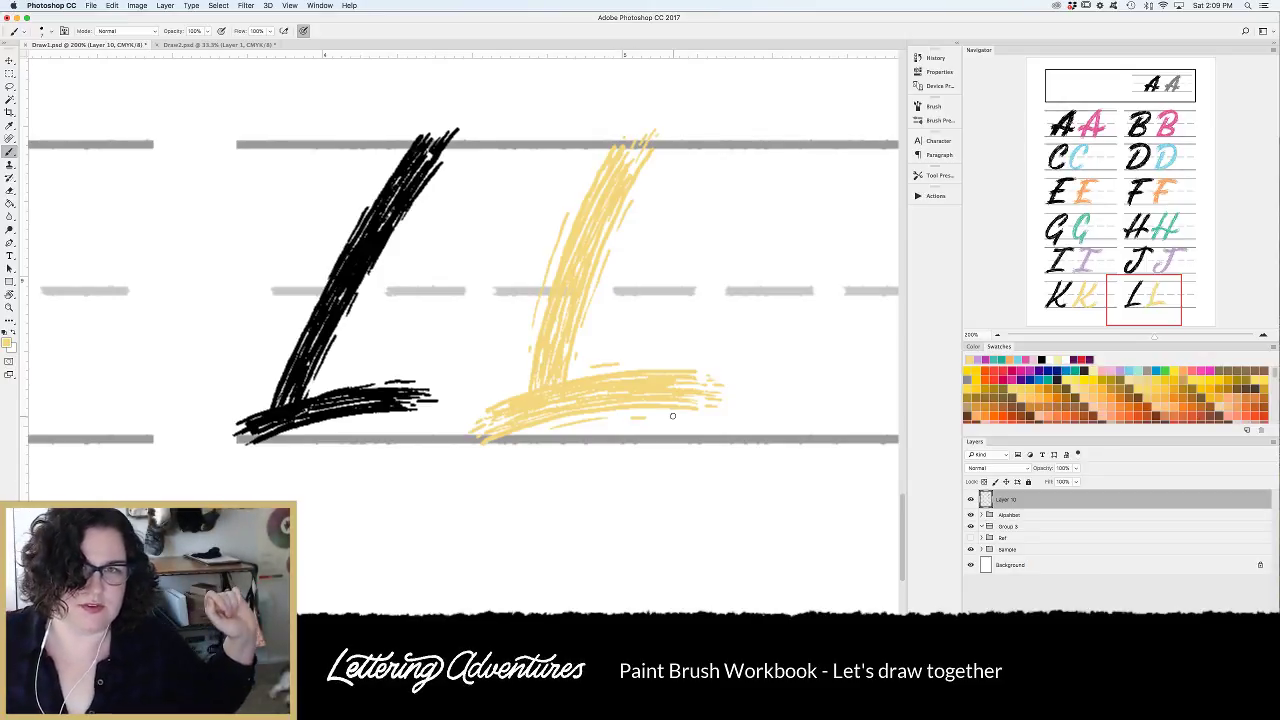
Create a new layer above Layer 10 after checking the finished coloured letters on the whole page.
key("super+minus")
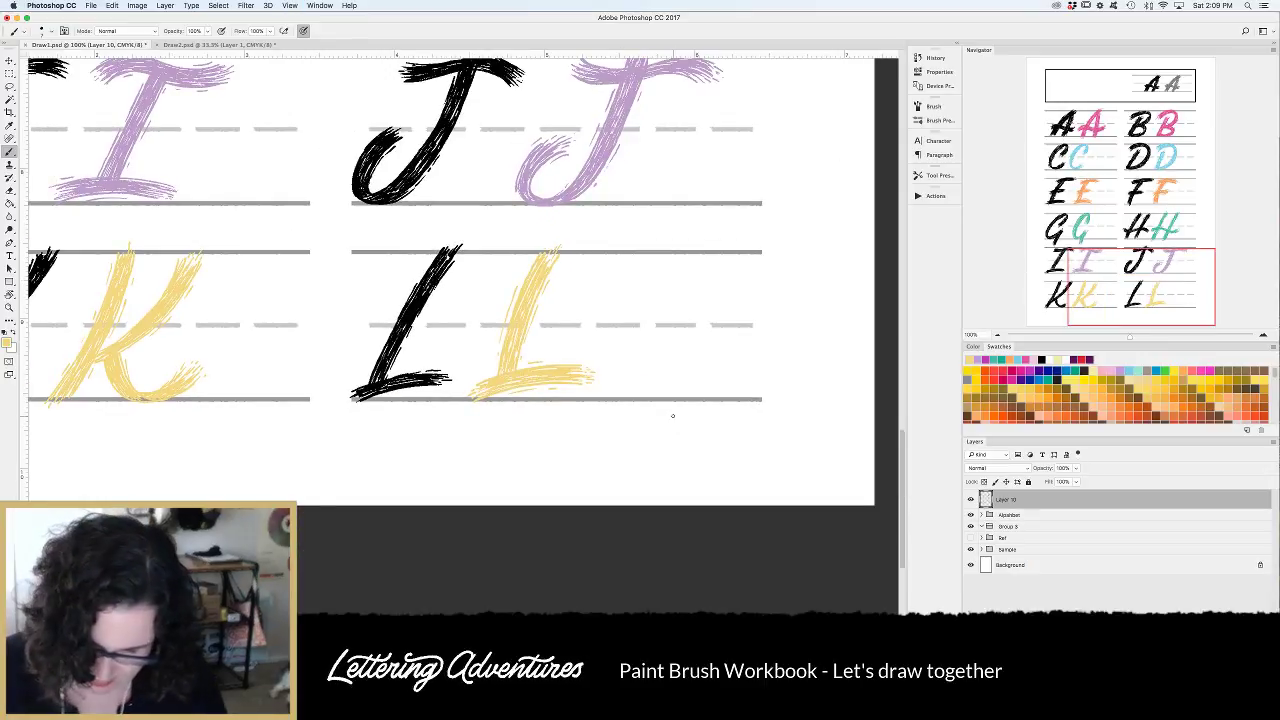
left_click_drag(270, 296, 420, 391)
scroll(419, 391, "up", 1)
scroll(419, 391, "left", 1)
key("super+0")
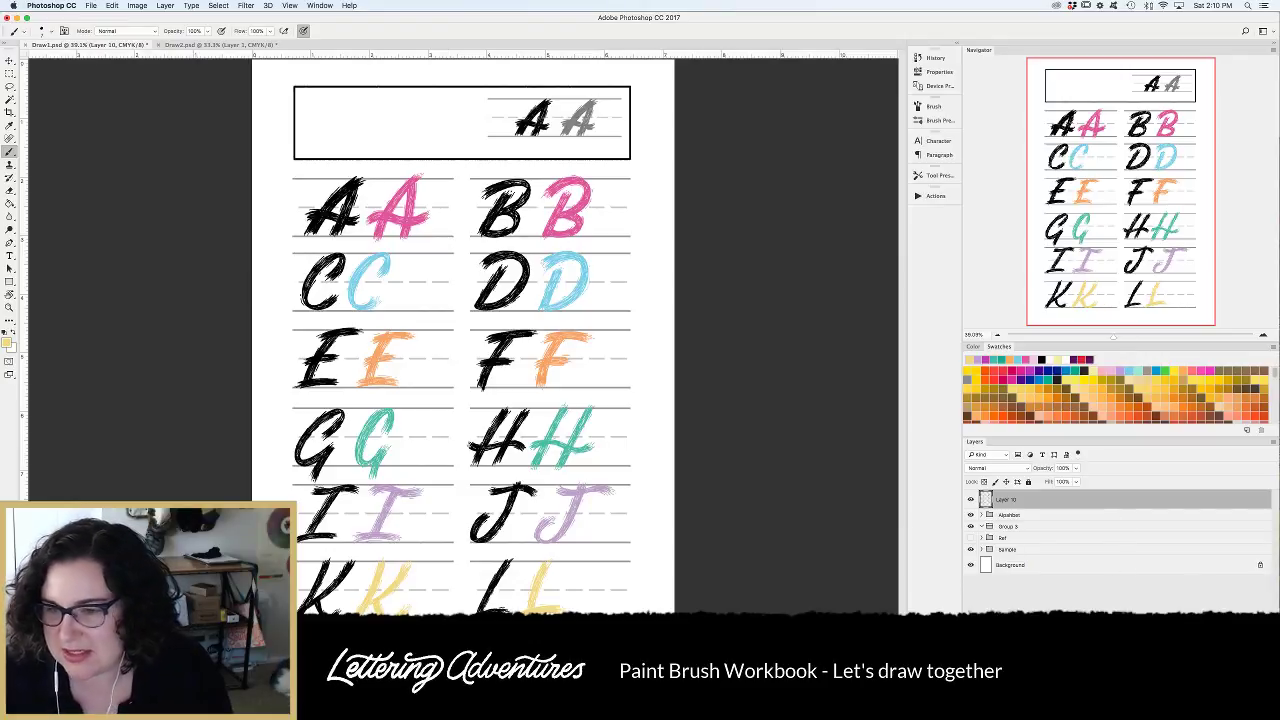
key("alt+shift+super+n")
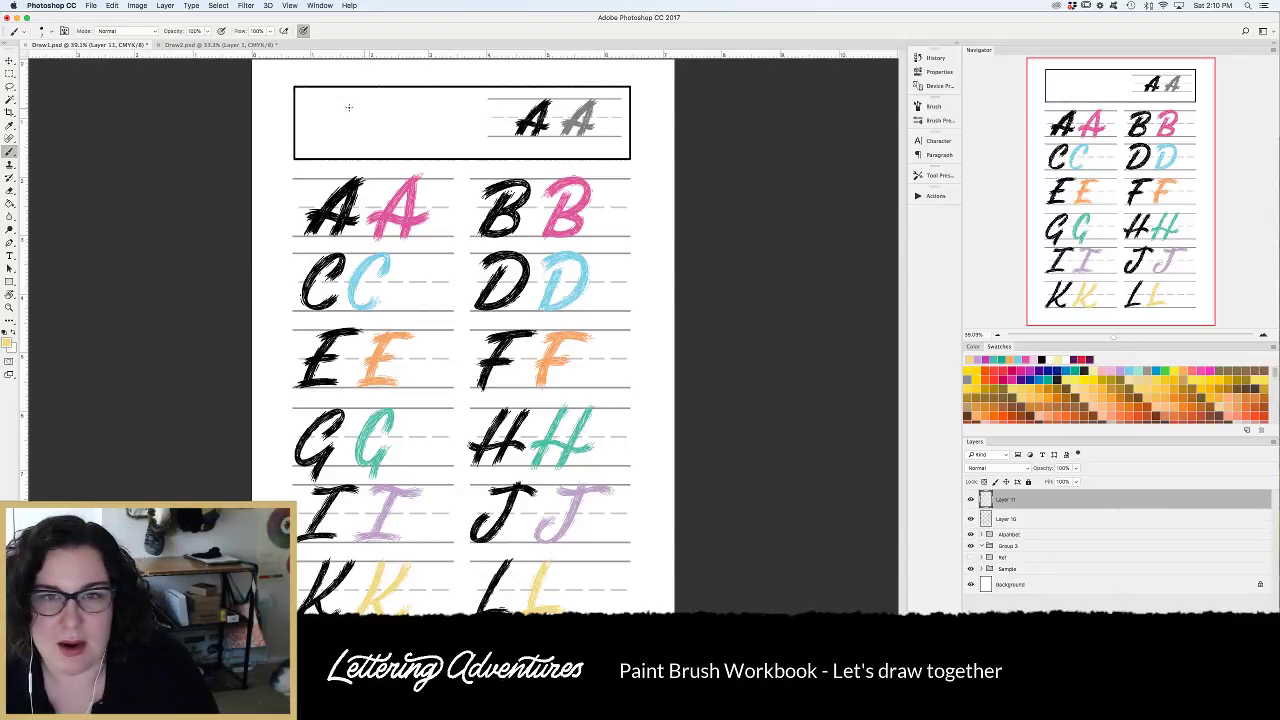
key("super+equal")
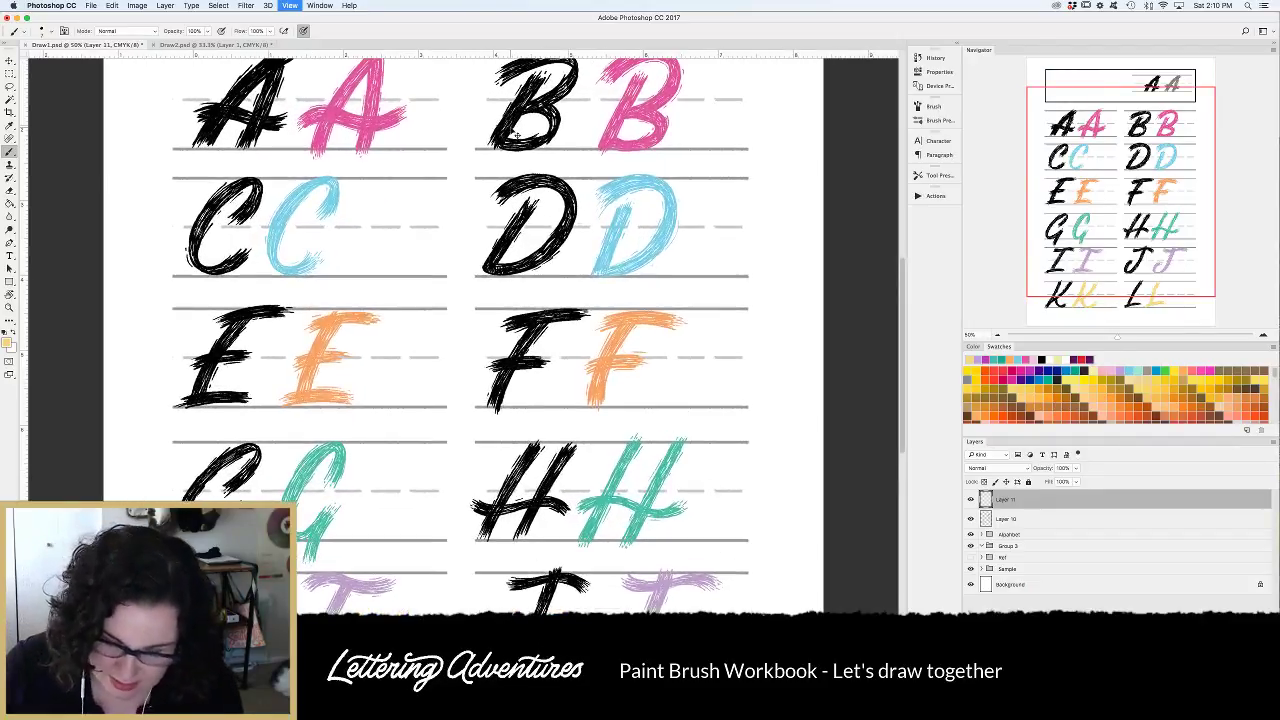
key("super+equal")
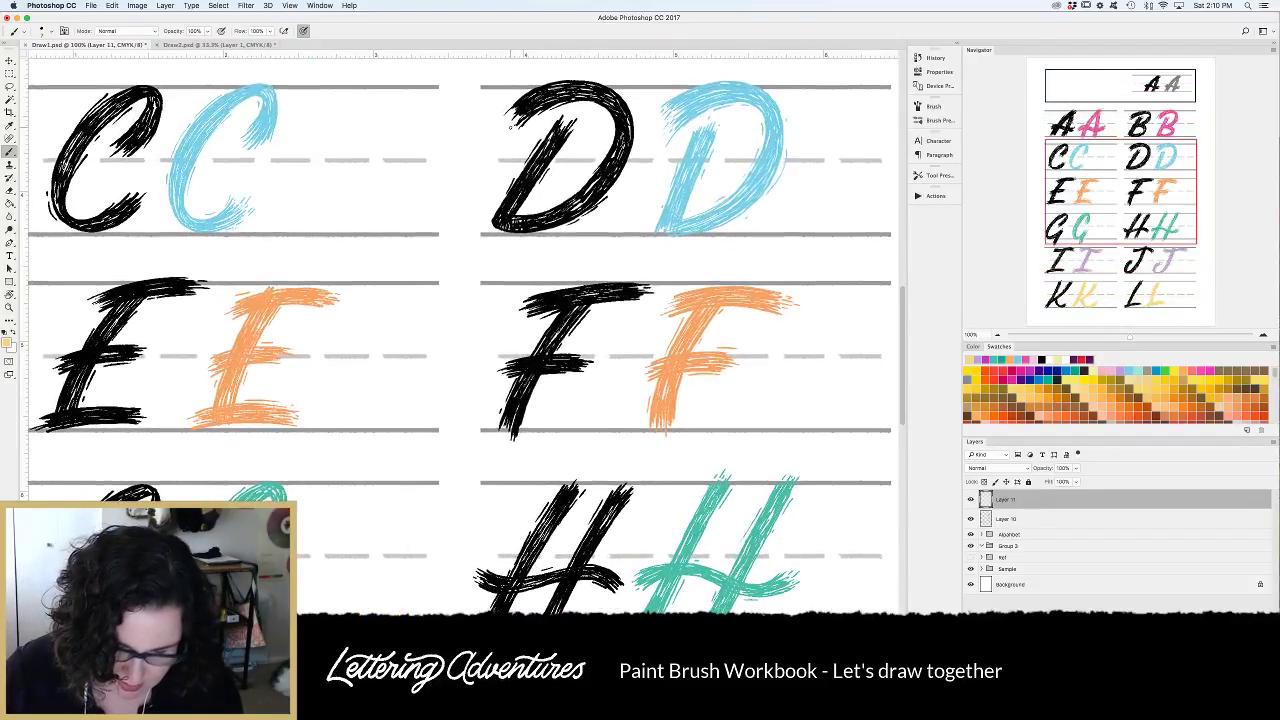
Sample the teal of the coloured G as the new foreground colour.
key("super+minus")
key("super+minus")
key("super+minus")
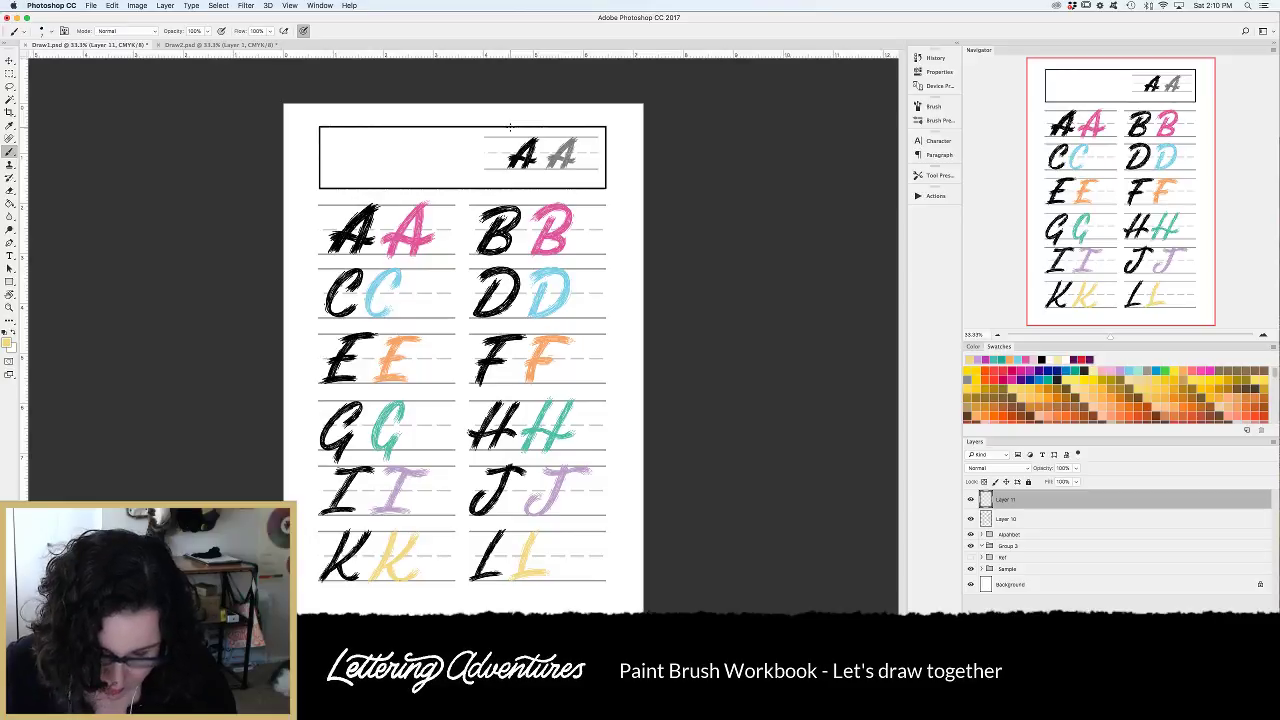
key("super+plus")
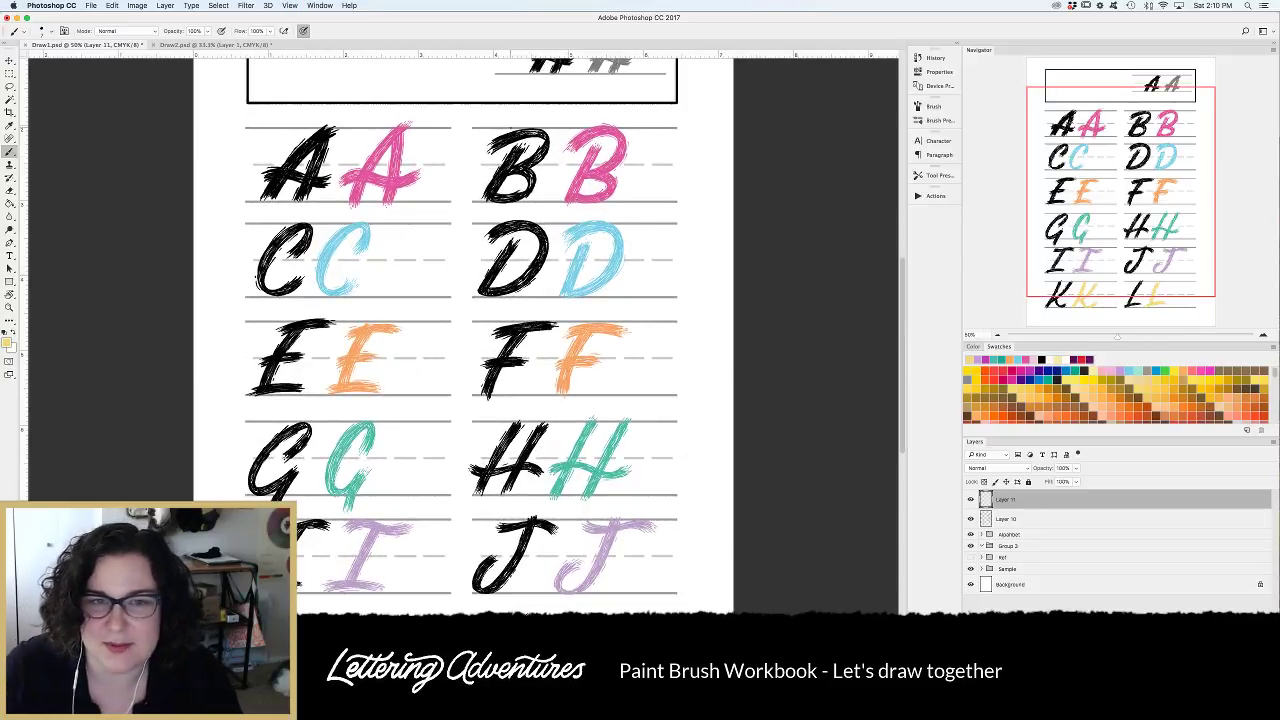
key("i")
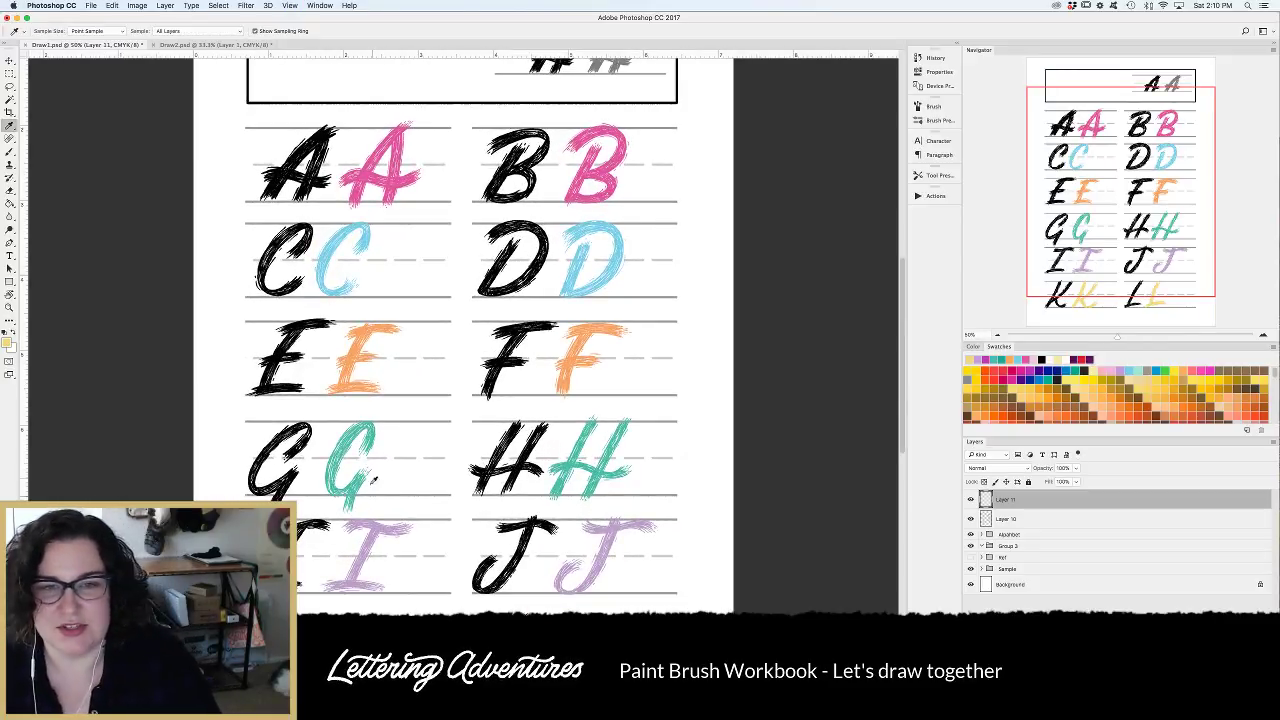
left_click(375, 428)
Add three horizontal guides through the header box, aligned with the top, base and dashed middle lines of its sample A.
key("super+plus")
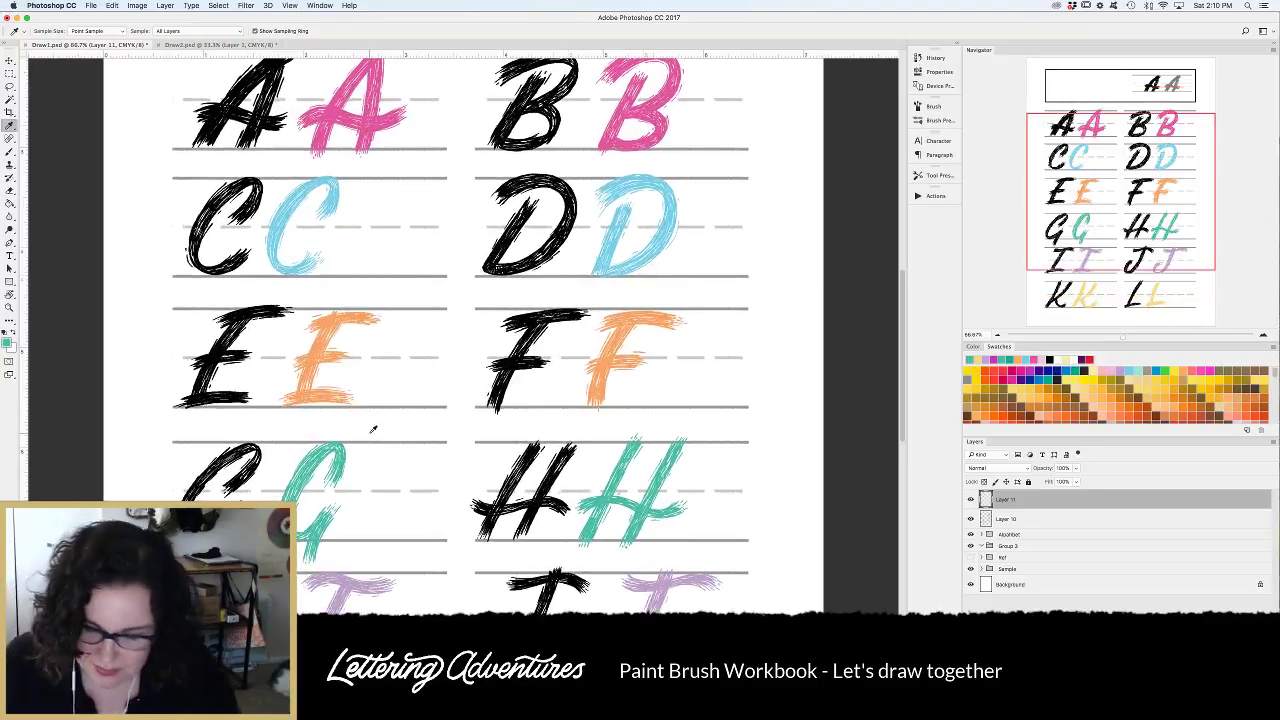
key("super+plus")
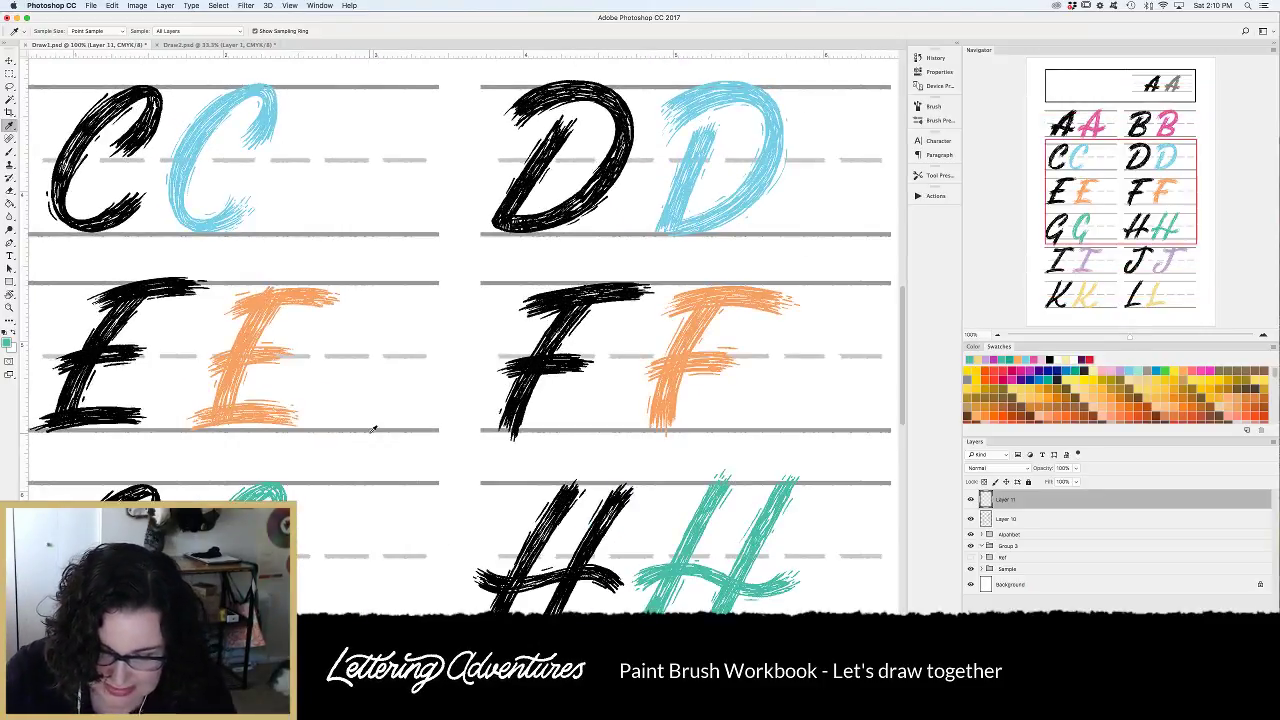
scroll(375, 428, "up", 10)
scroll(375, 428, "left", 4)
scroll(482, 437, "down", 3)
scroll(482, 437, "right", 5)
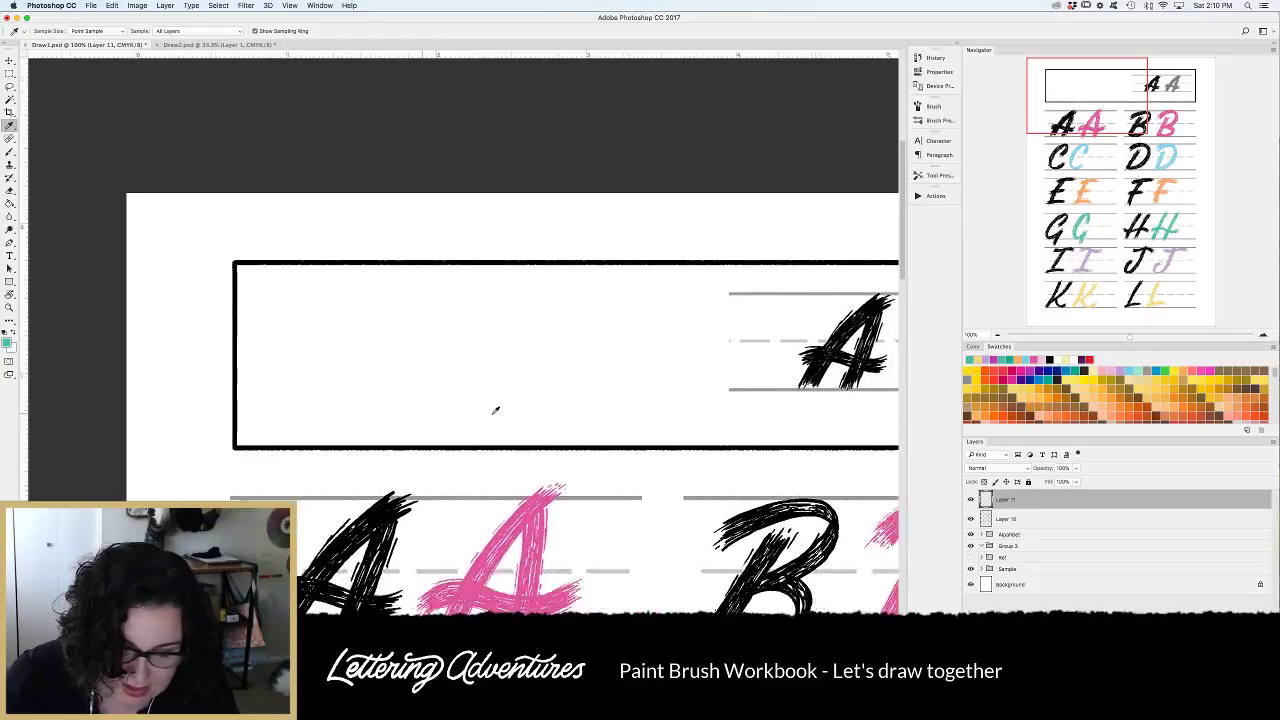
key("b")
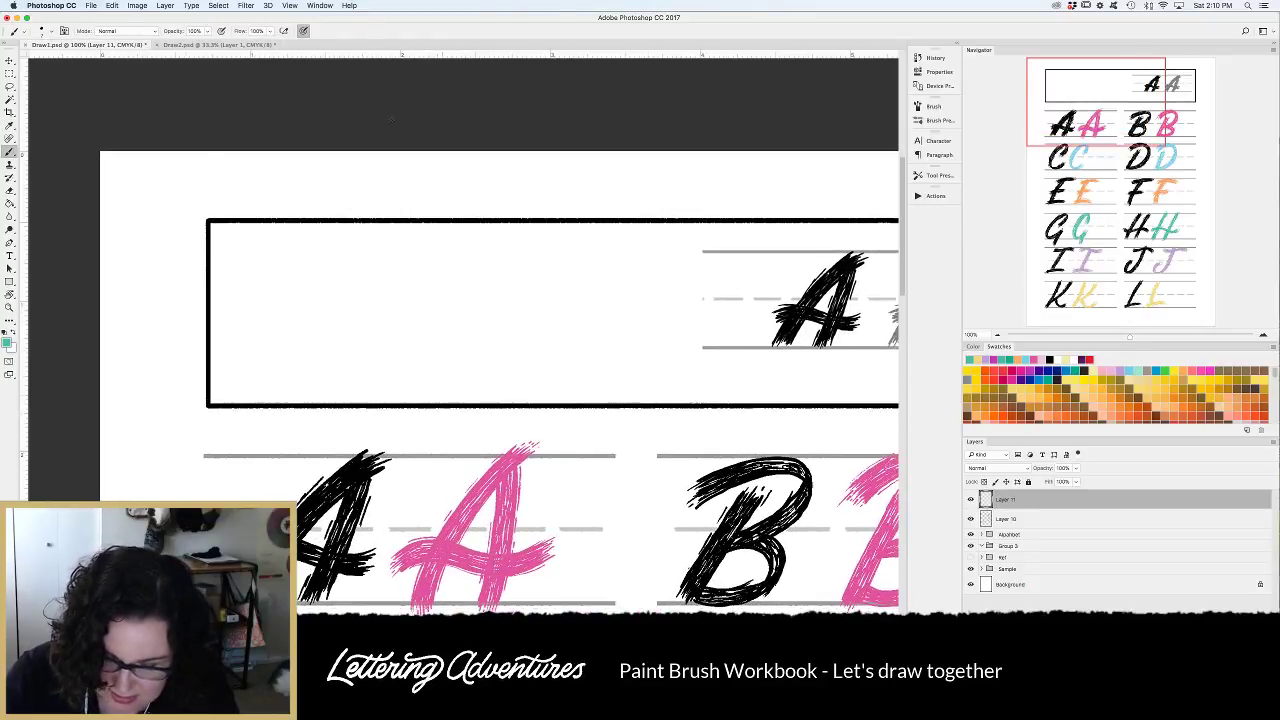
left_click_drag(358, 55, 417, 251)
left_click_drag(375, 57, 446, 348)
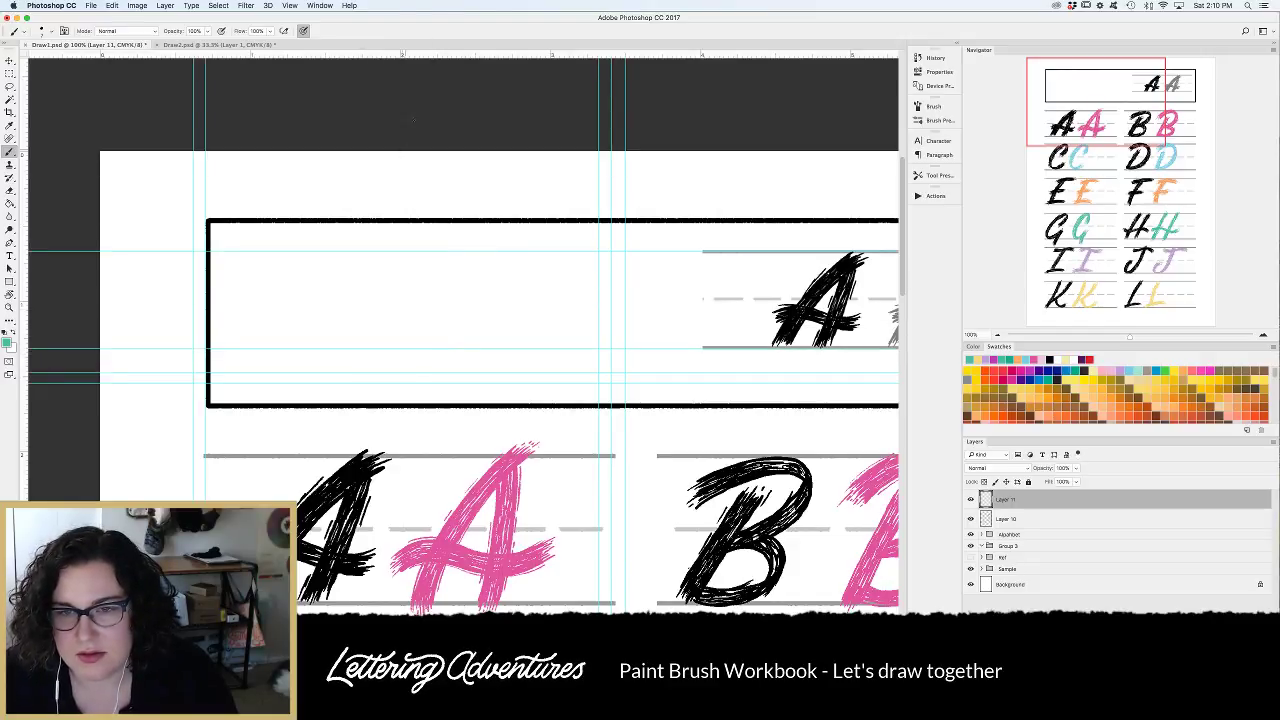
left_click_drag(424, 55, 489, 299)
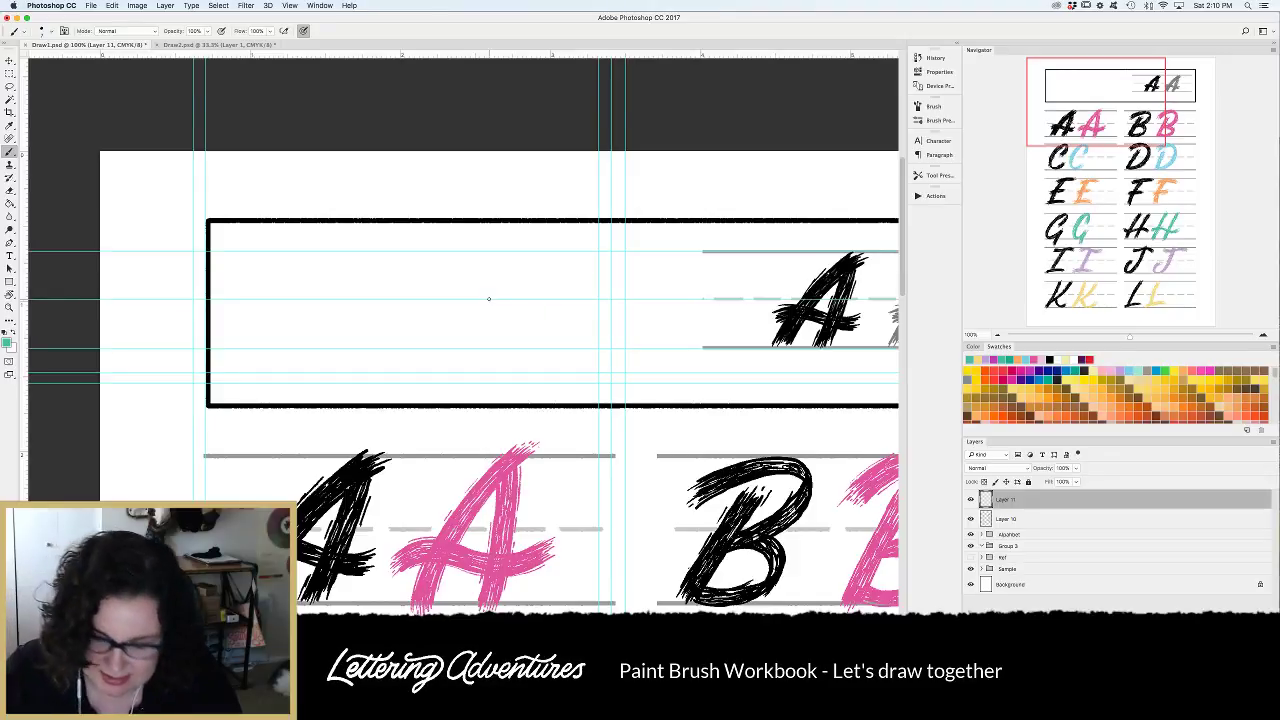
Sketch the word GLAD in thin teal slanted capitals between the guides in the header box, leaving the A without a crossbar.
mouse_move(291, 284)
left_mouse_down()
mouse_move(270, 337)
mouse_move(251, 347)
mouse_move(286, 321)
mouse_move(255, 378)
left_mouse_up()
mouse_move(340, 250)
left_mouse_down()
mouse_move(297, 347)
mouse_move(373, 332)
mouse_move(375, 269)
mouse_move(392, 250)
mouse_move(379, 356)
mouse_move(409, 345)
mouse_move(425, 281)
mouse_move(403, 352)
left_mouse_up()
mouse_move(430, 254)
left_mouse_down()
mouse_move(482, 290)
mouse_move(404, 352)
mouse_move(461, 317)
left_mouse_up()
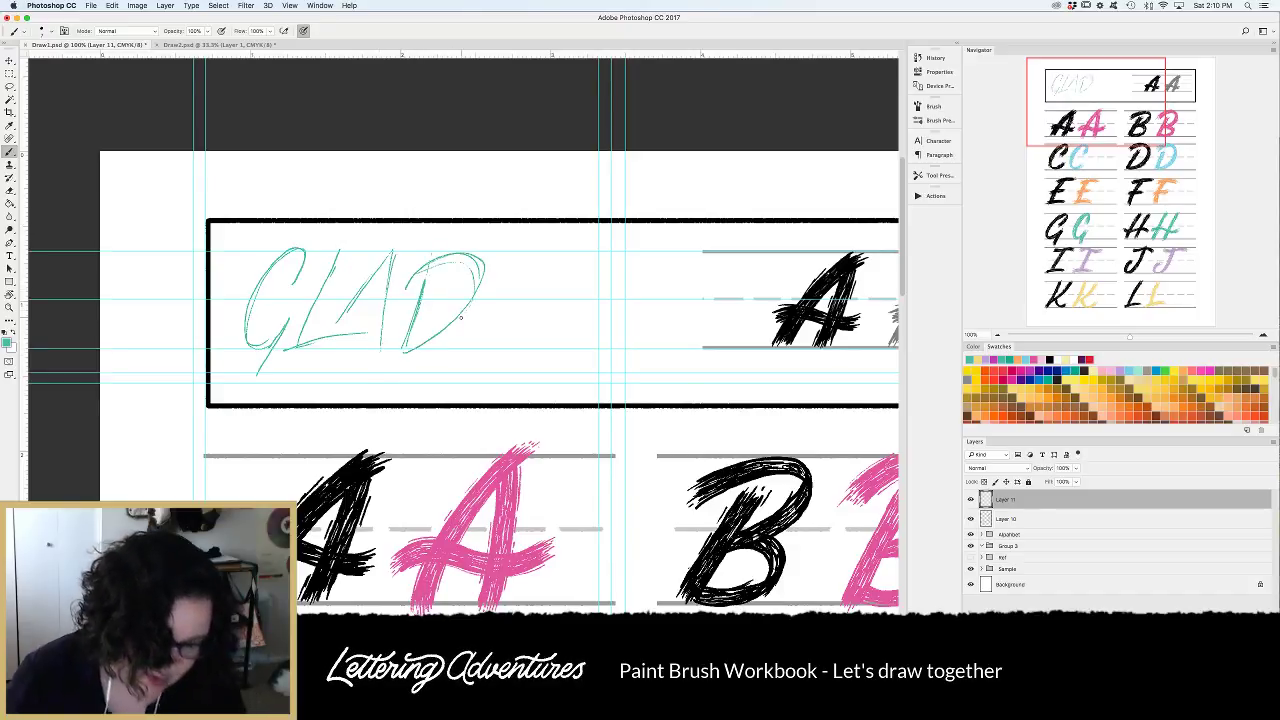
Add a slightly arched crossbar to the A of GLAD, redrawing it twice near the middle guide.
key("super+plus")
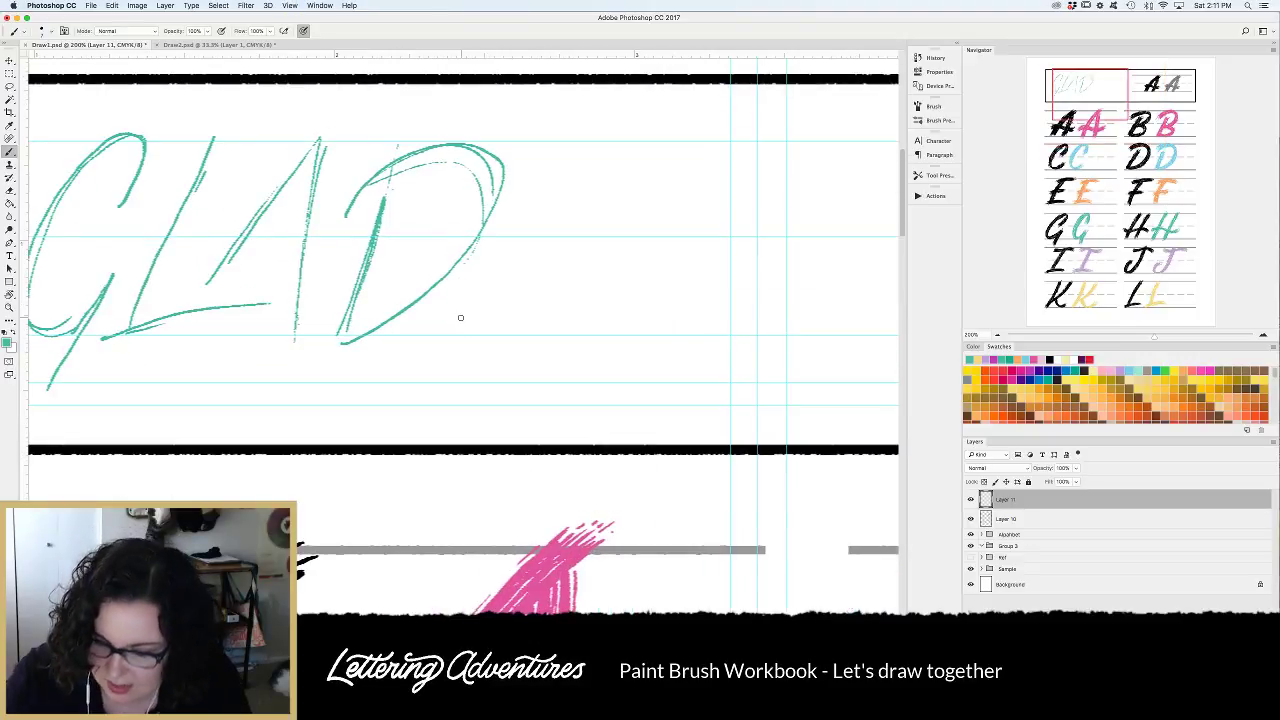
scroll(364, 409, "left", 5)
scroll(363, 408, "right", 5)
scroll(363, 408, "down", 3)
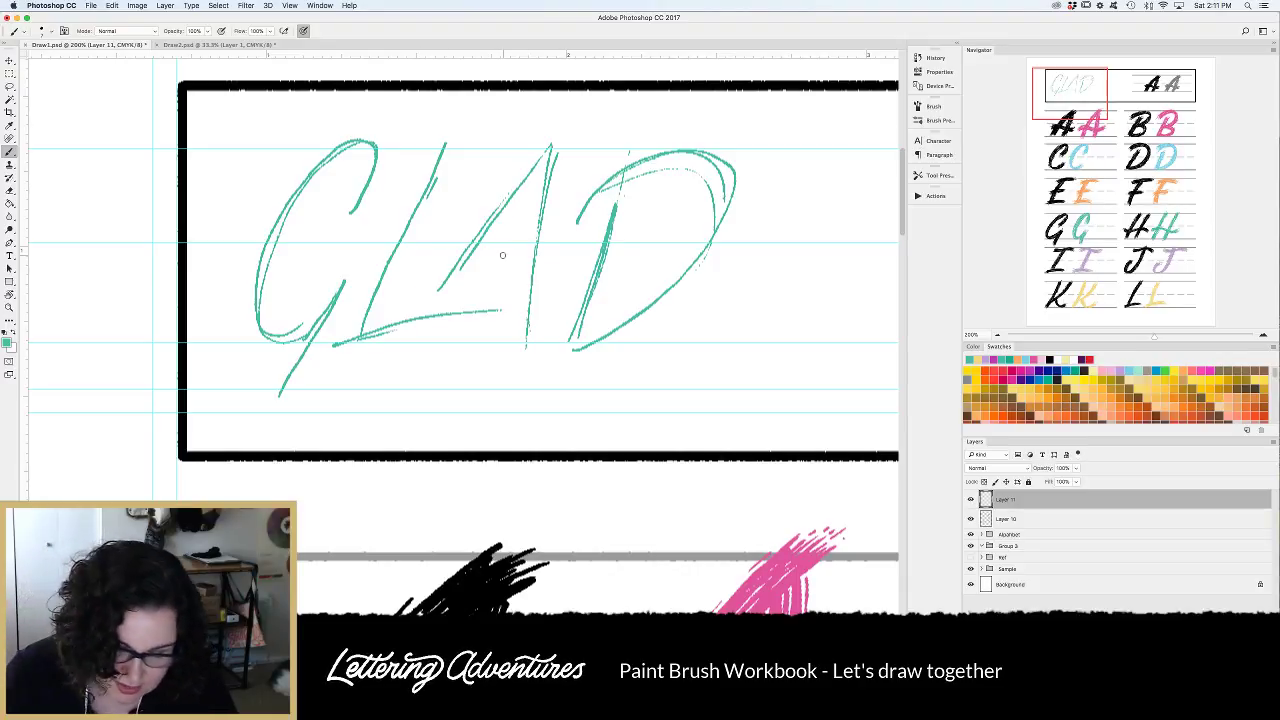
left_click_drag(420, 252, 574, 241)
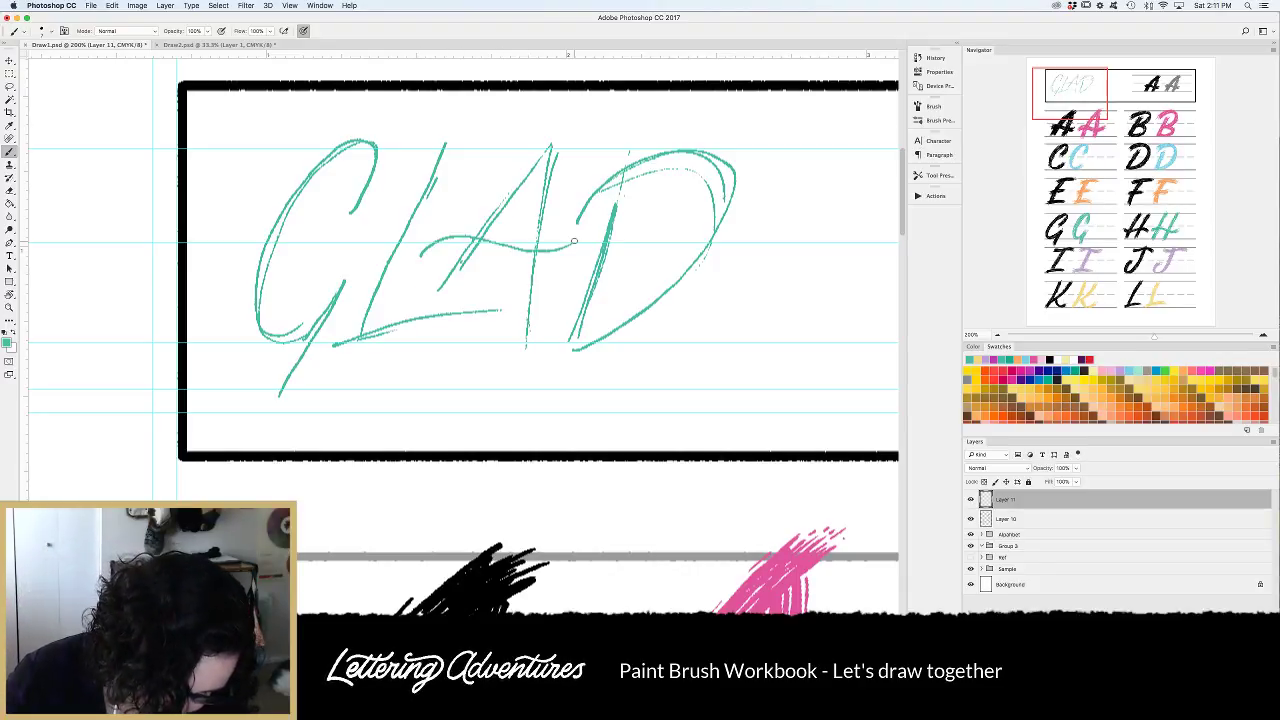
key("ctrl+z")
left_click_drag(426, 252, 570, 249)
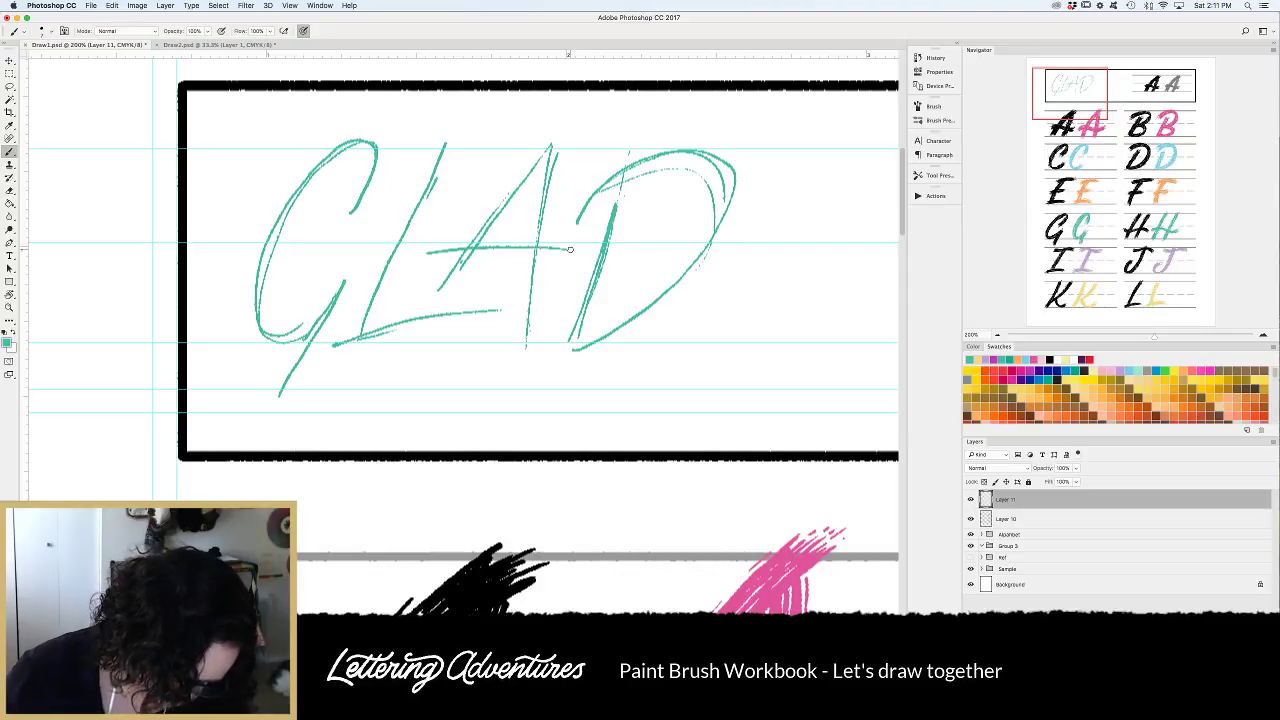
key("ctrl+z")
left_click_drag(436, 258, 570, 247)
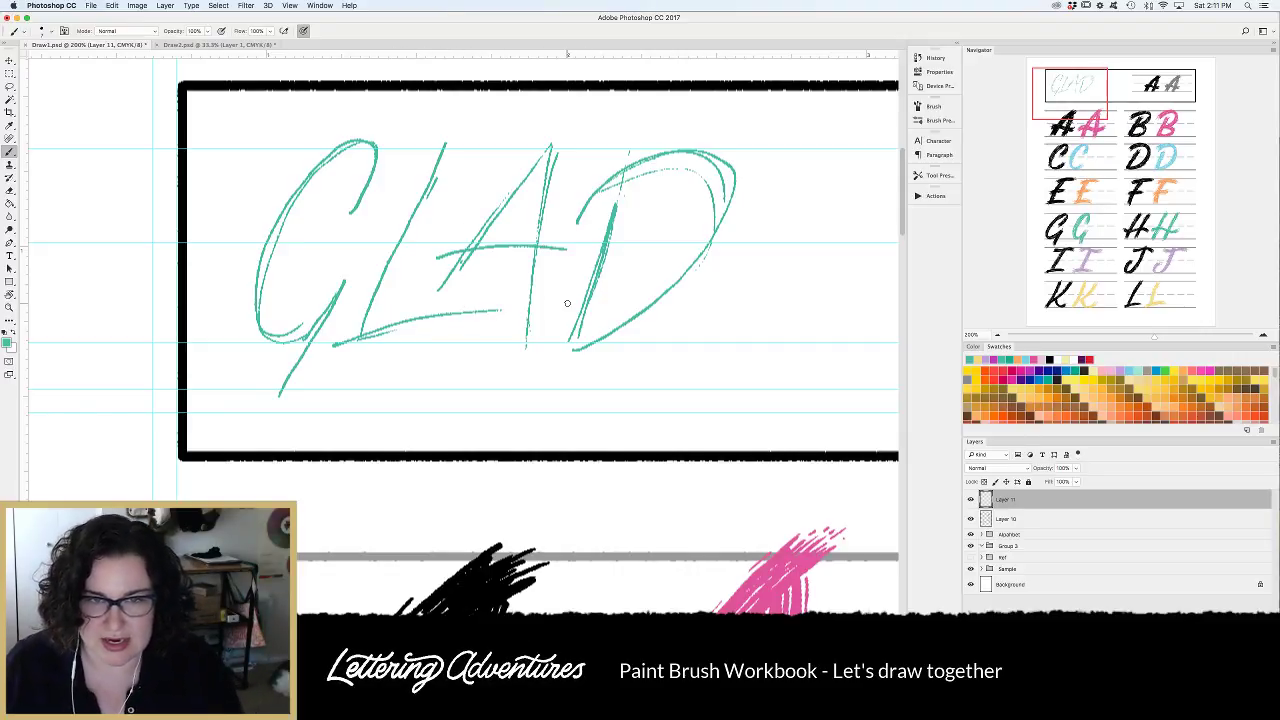
Draw second edges along the G's curve, upper end and tail, and along the L's stem and foot.
mouse_move(376, 152)
left_mouse_down()
mouse_move(323, 150)
mouse_move(254, 238)
mouse_move(244, 314)
mouse_move(269, 342)
mouse_move(341, 152)
mouse_move(289, 207)
mouse_move(266, 262)
mouse_move(268, 339)
left_mouse_up()
mouse_move(334, 162)
left_mouse_down()
mouse_move(354, 158)
mouse_move(330, 202)
left_mouse_up()
left_click_drag(376, 146, 357, 207)
mouse_move(263, 316)
left_mouse_down()
mouse_move(298, 318)
mouse_move(280, 324)
mouse_move(328, 286)
mouse_move(311, 306)
mouse_move(339, 299)
mouse_move(282, 394)
left_mouse_up()
left_click(349, 285)
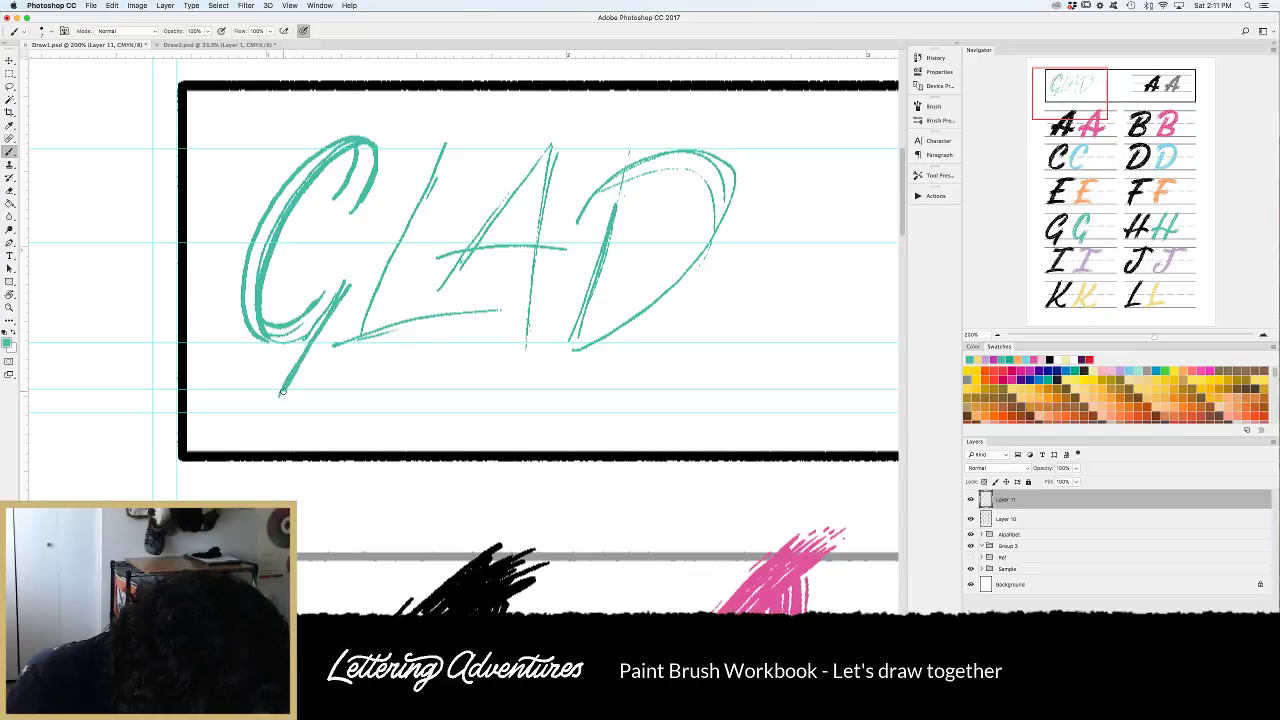
left_click_drag(334, 282, 264, 382)
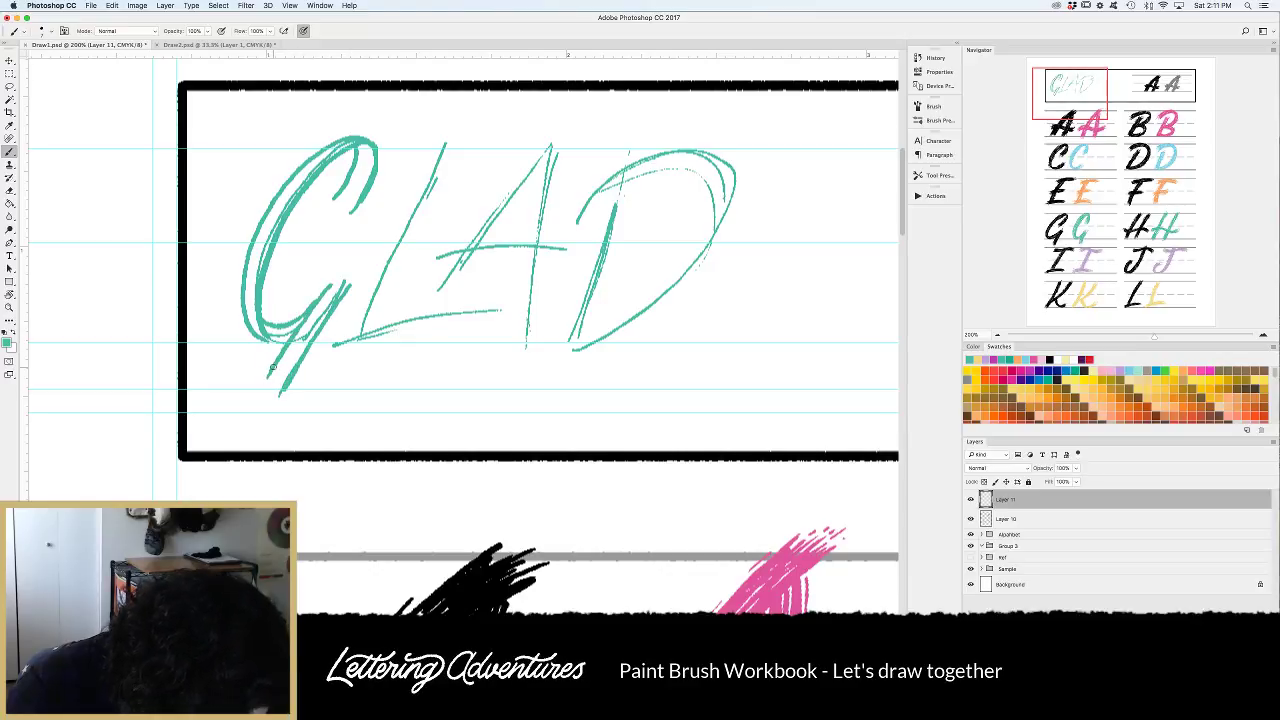
mouse_move(464, 146)
left_mouse_down()
mouse_move(374, 336)
mouse_move(413, 205)
mouse_move(357, 333)
mouse_move(392, 303)
mouse_move(508, 293)
left_mouse_up()
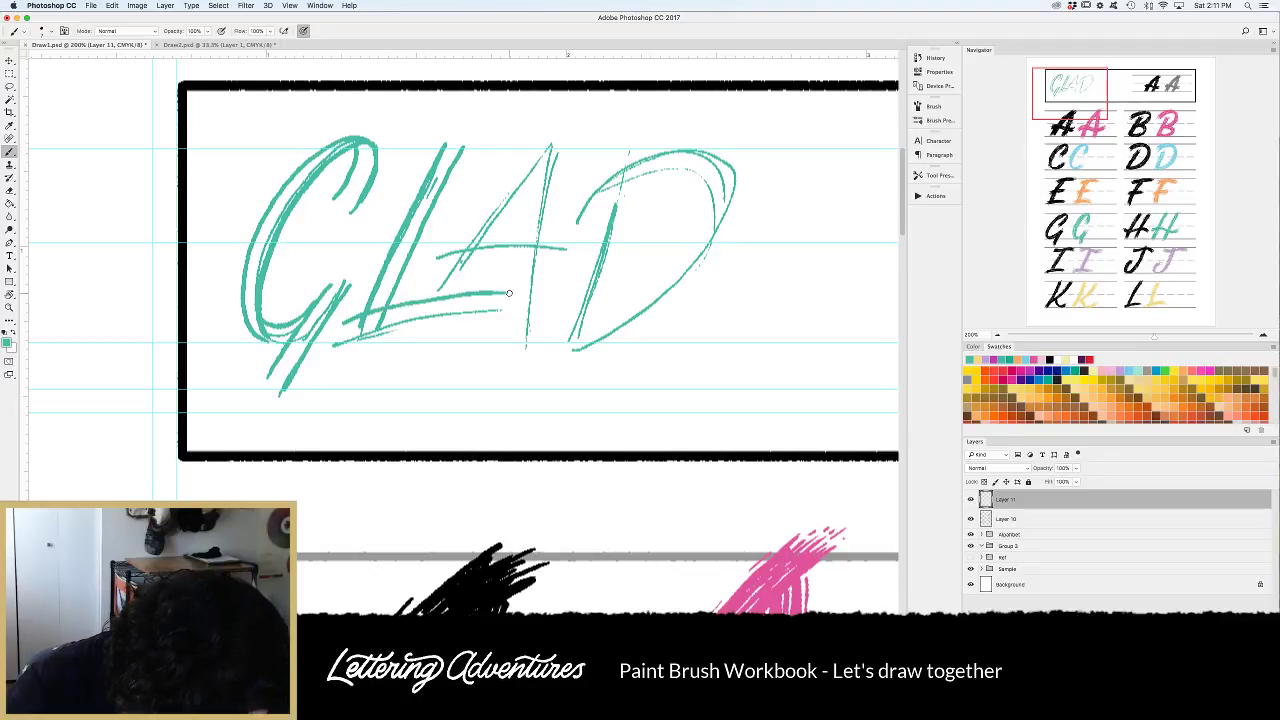
left_click_drag(355, 338, 507, 310)
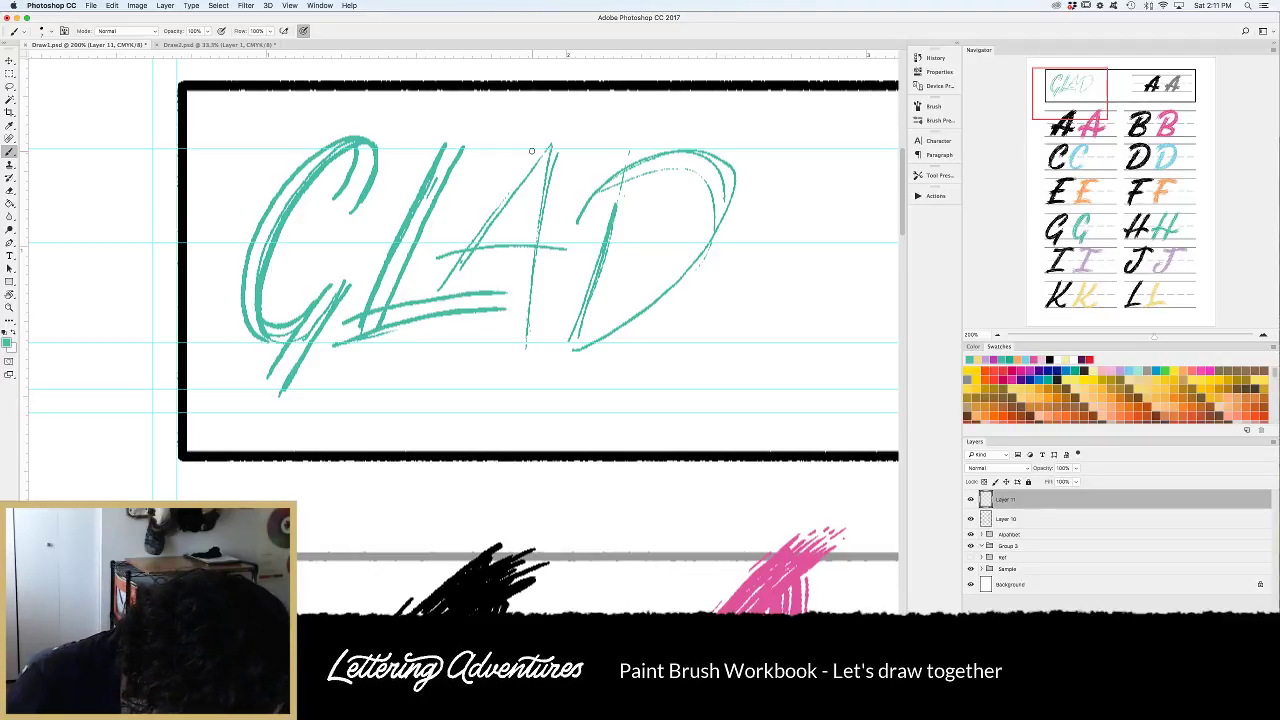
Extend the A's peak above the upper guide with ragged strokes and widen its left leg with a second edge.
mouse_move(554, 121)
left_mouse_down()
mouse_move(543, 181)
mouse_move(557, 176)
left_mouse_up()
key("super+alt+z")
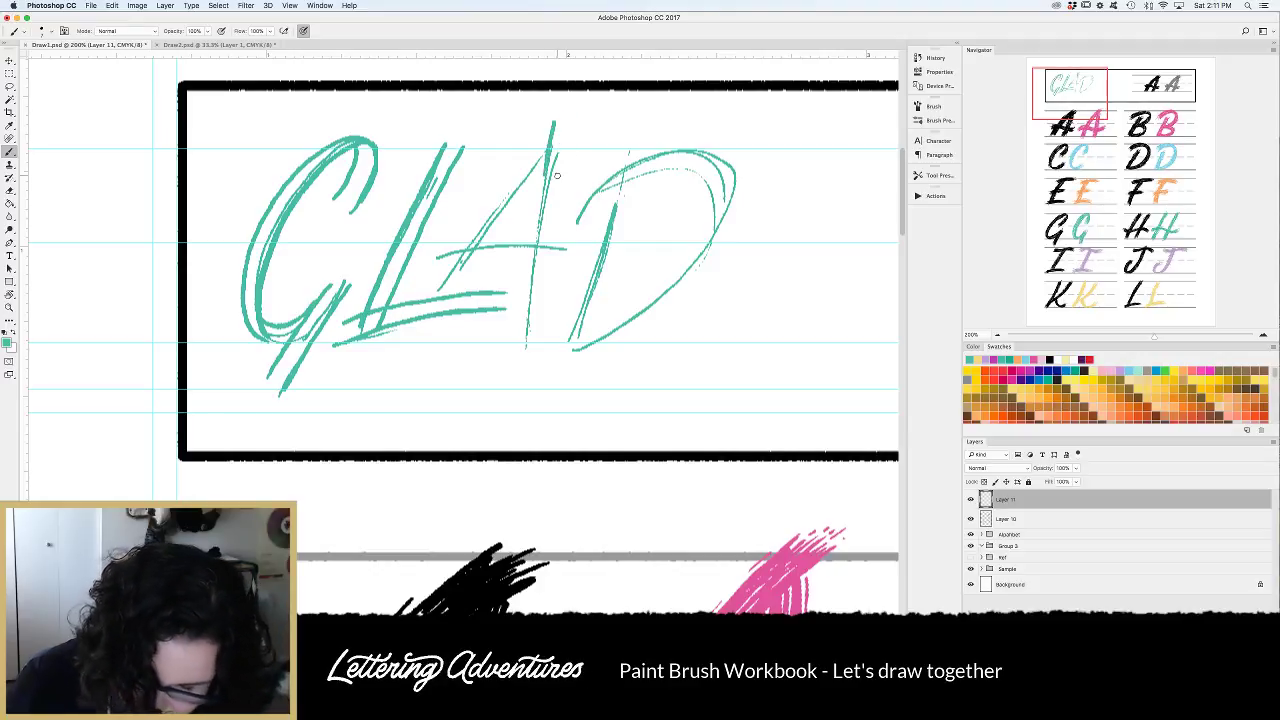
key("super+alt+z")
mouse_move(564, 136)
left_mouse_down()
mouse_move(448, 275)
mouse_move(522, 161)
left_mouse_up()
mouse_move(481, 205)
left_mouse_down()
mouse_move(439, 261)
mouse_move(524, 158)
mouse_move(561, 126)
mouse_move(577, 129)
mouse_move(532, 228)
mouse_move(520, 320)
left_mouse_up()
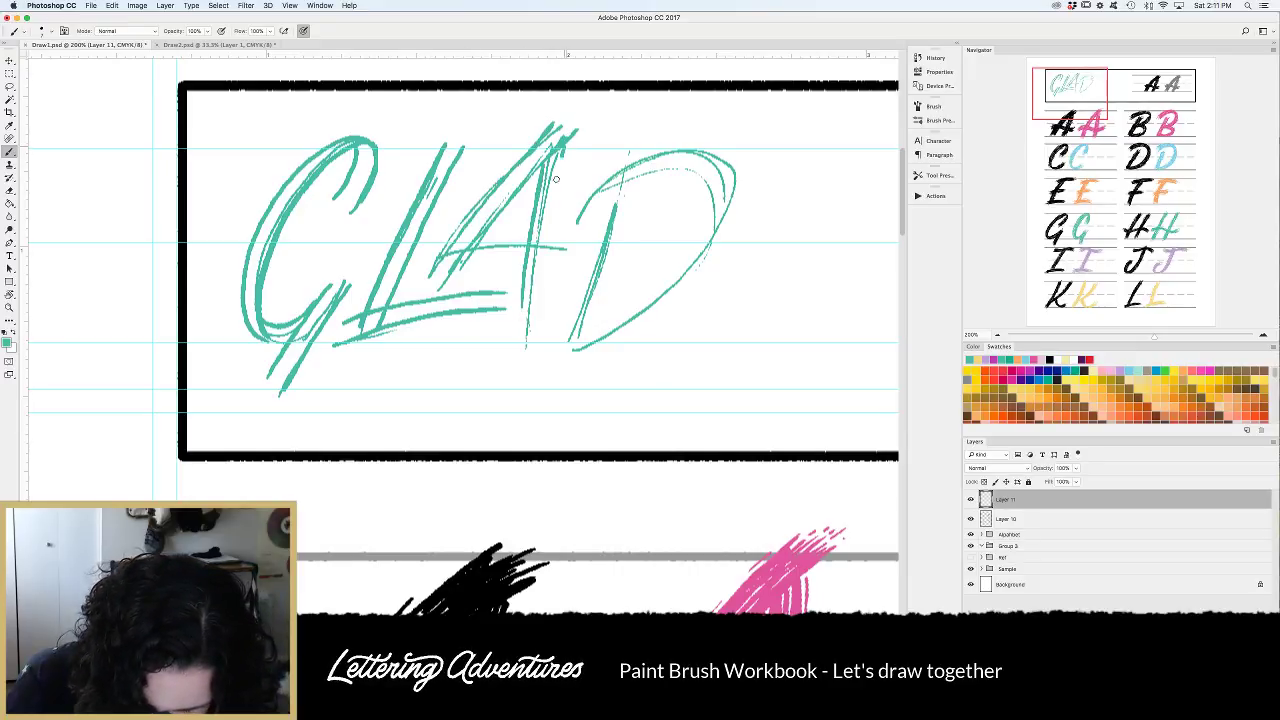
Build up the A's right leg with parallel bristle strokes and trim the end of the L's foot beside it.
left_click_drag(561, 157, 546, 228)
mouse_move(536, 170)
left_mouse_down()
mouse_move(515, 342)
mouse_move(500, 285)
mouse_move(493, 318)
mouse_move(490, 289)
mouse_move(505, 318)
left_mouse_up()
key("e")
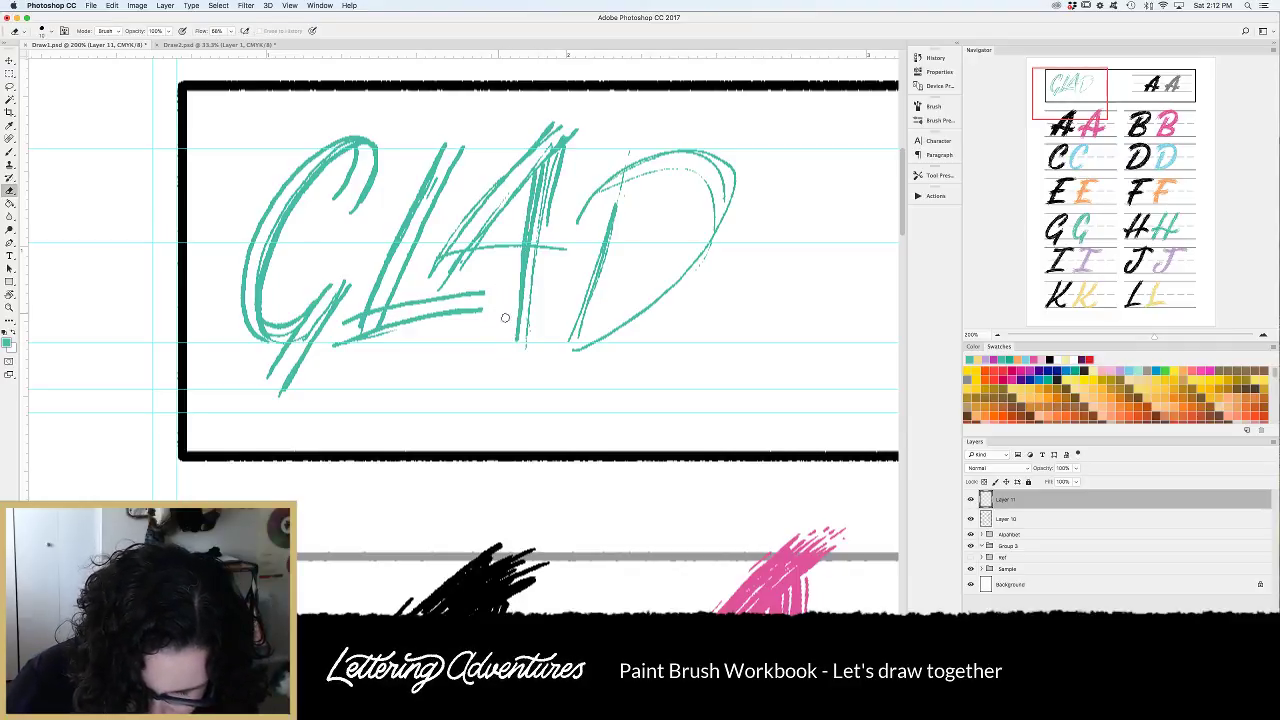
key("b")
left_click_drag(558, 148, 535, 318)
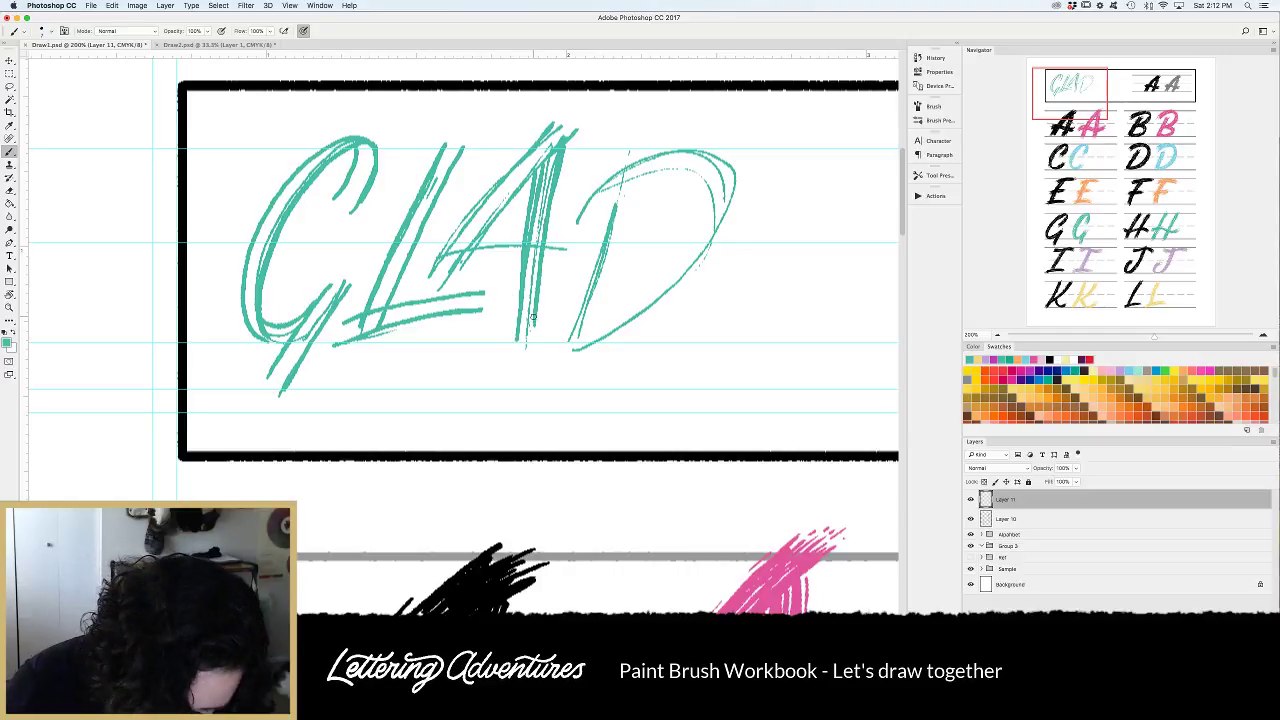
left_click_drag(533, 172, 508, 342)
left_click_drag(533, 312, 529, 338)
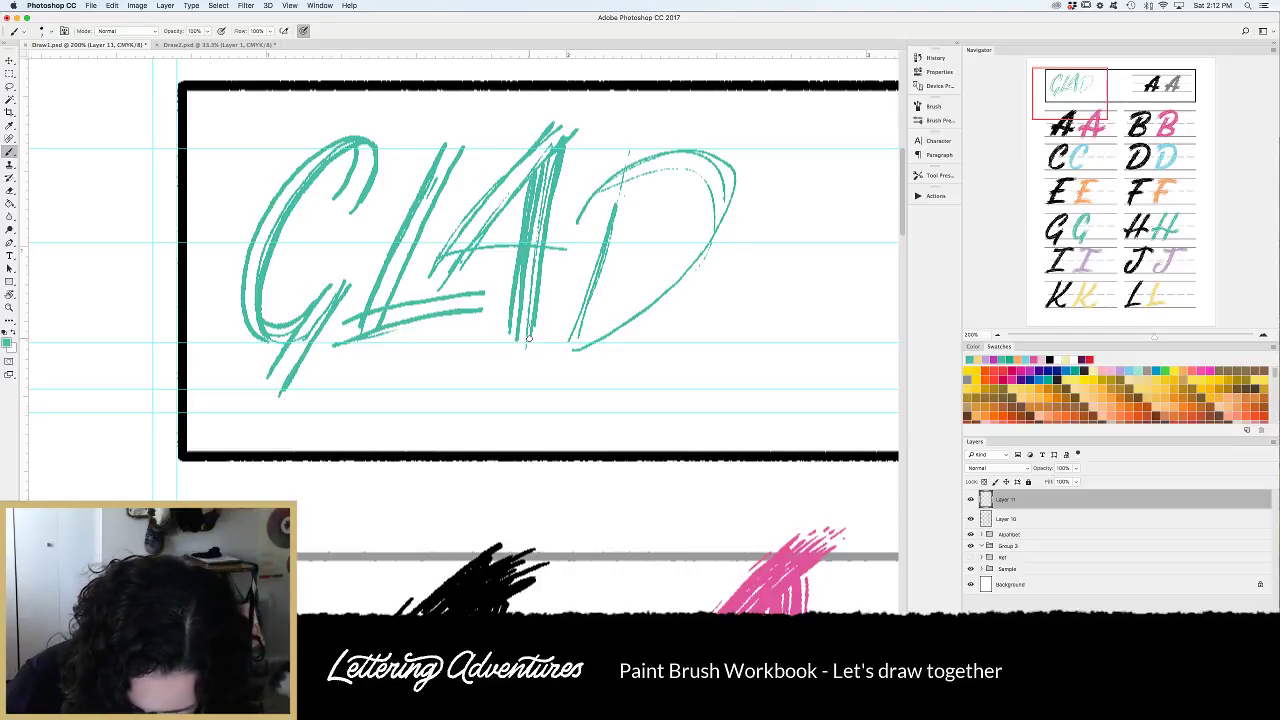
Draw a second edge along the D's stem and erase most of its sketched bowl.
left_click_drag(640, 202, 593, 341)
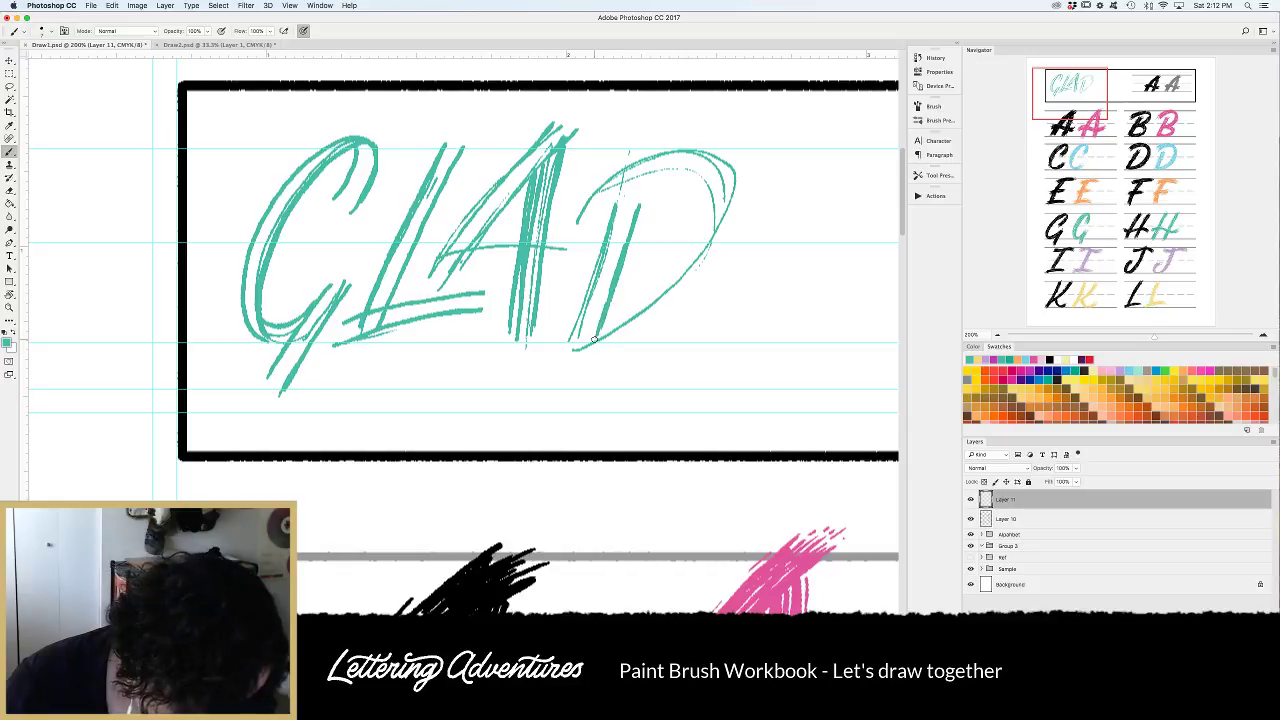
mouse_move(577, 191)
left_mouse_down()
mouse_move(652, 147)
mouse_move(703, 149)
mouse_move(723, 218)
left_mouse_up()
key("super+z")
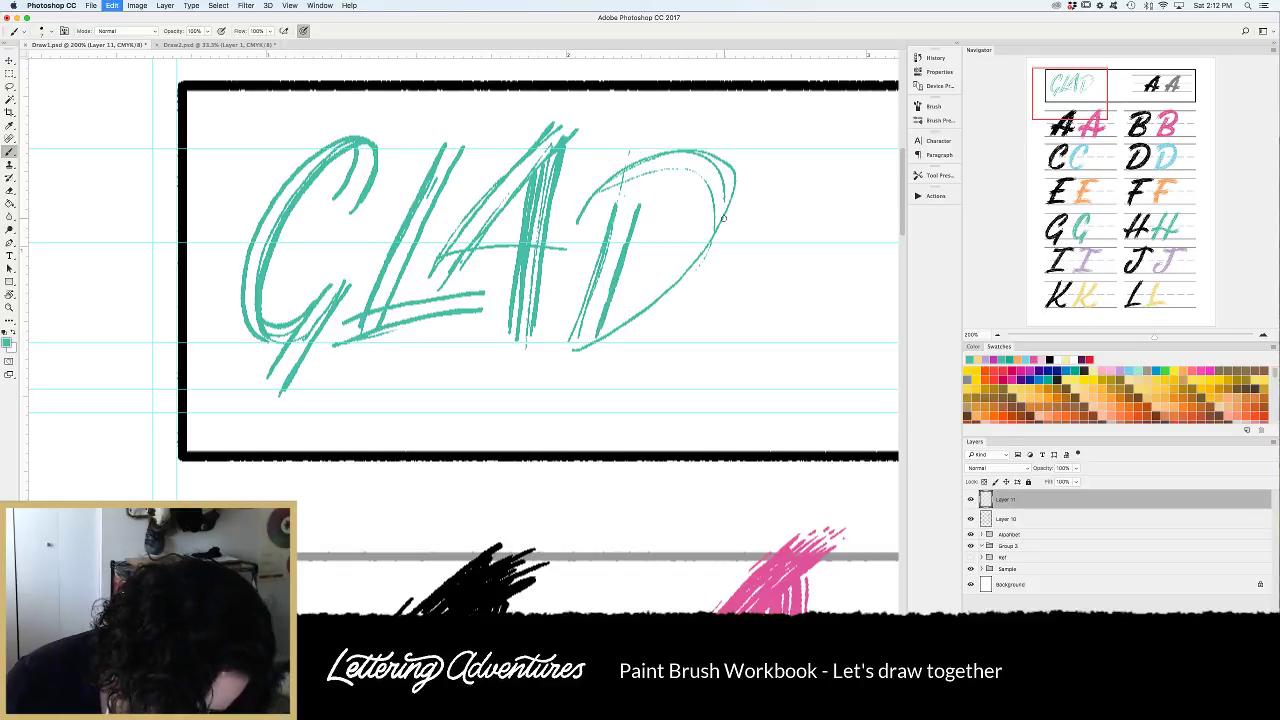
key("e")
mouse_move(695, 173)
left_mouse_down()
mouse_move(711, 207)
mouse_move(729, 190)
mouse_move(718, 155)
mouse_move(721, 242)
mouse_move(653, 300)
mouse_move(711, 166)
left_mouse_up()
key("b")
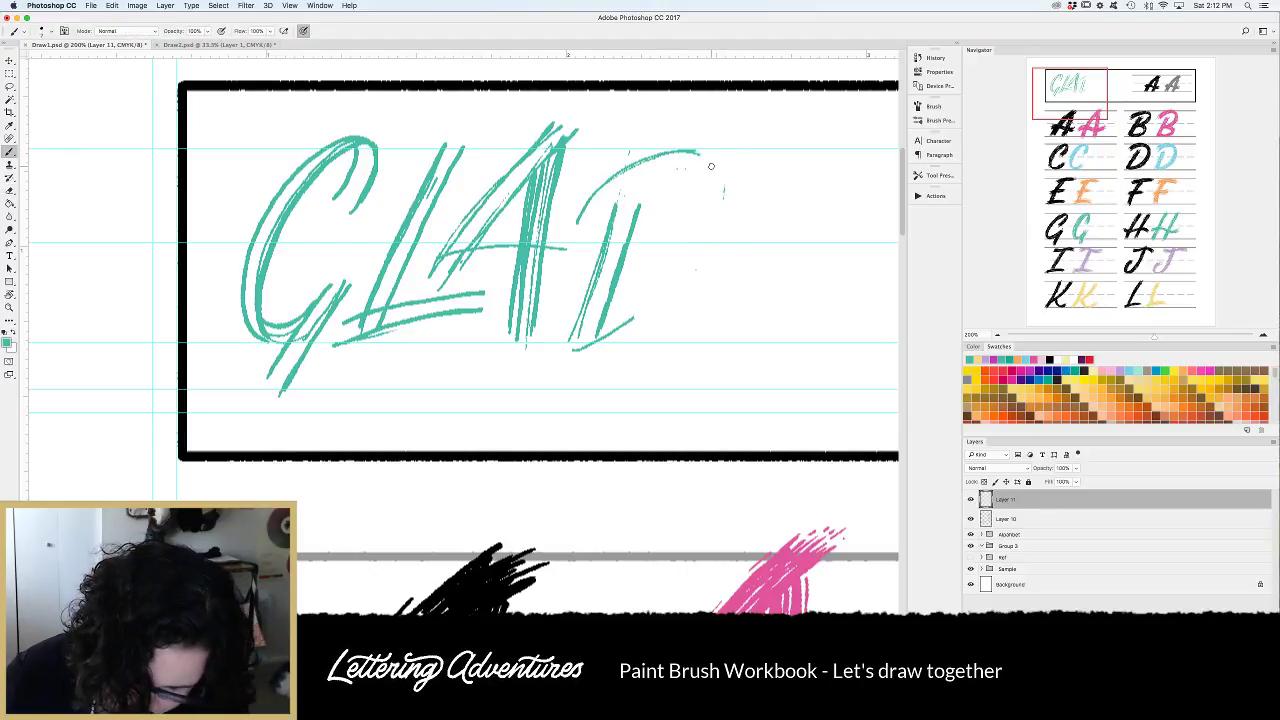
Redraw the D's bowl with an outer and an inner curved edge, retrying the outer one, and reinforce its stem.
mouse_move(578, 215)
left_mouse_down()
mouse_move(690, 150)
mouse_move(740, 215)
mouse_move(640, 335)
mouse_move(577, 347)
left_mouse_up()
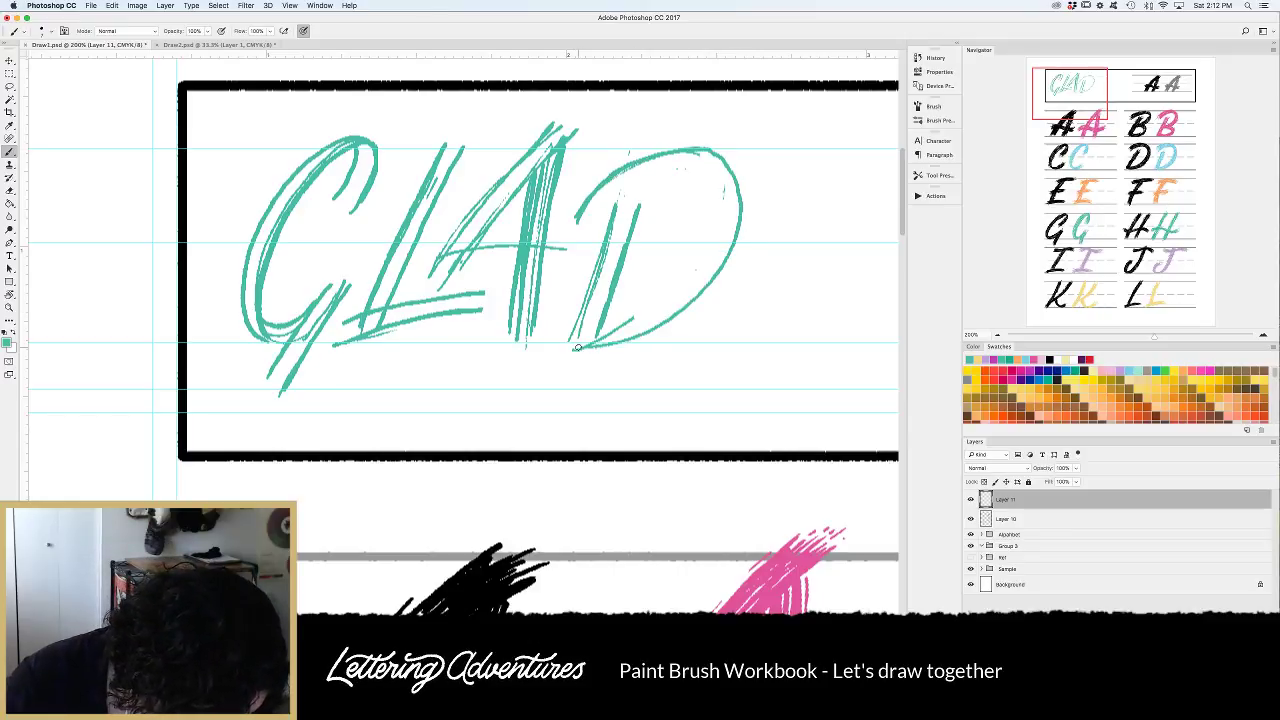
key("ctrl+z")
mouse_move(577, 222)
left_mouse_down()
mouse_move(645, 160)
mouse_move(706, 157)
mouse_move(720, 218)
mouse_move(683, 284)
mouse_move(642, 316)
left_mouse_up()
key("ctrl+z")
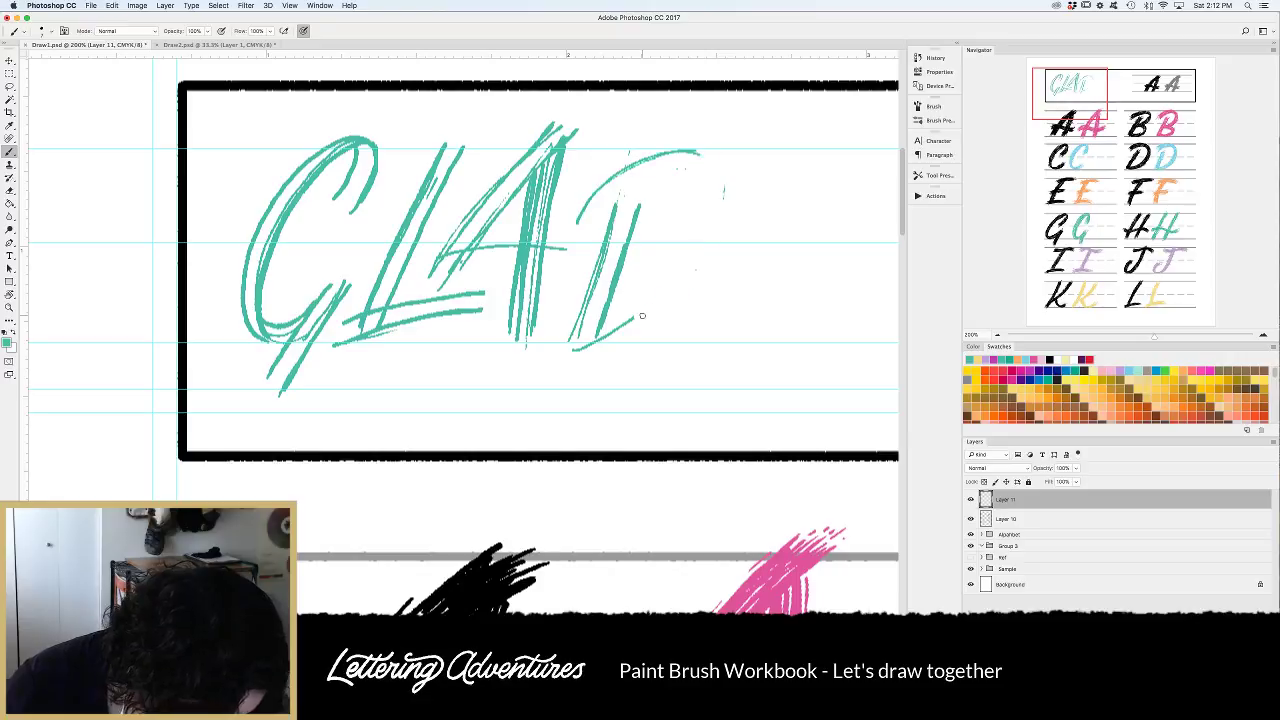
mouse_move(588, 198)
left_mouse_down()
mouse_move(614, 170)
mouse_move(705, 152)
mouse_move(732, 219)
mouse_move(690, 300)
mouse_move(587, 347)
left_mouse_up()
mouse_move(579, 189)
left_mouse_down()
mouse_move(620, 160)
mouse_move(681, 147)
mouse_move(619, 187)
mouse_move(686, 163)
mouse_move(719, 175)
mouse_move(722, 208)
mouse_move(709, 209)
mouse_move(697, 258)
mouse_move(604, 326)
mouse_move(699, 238)
left_mouse_up()
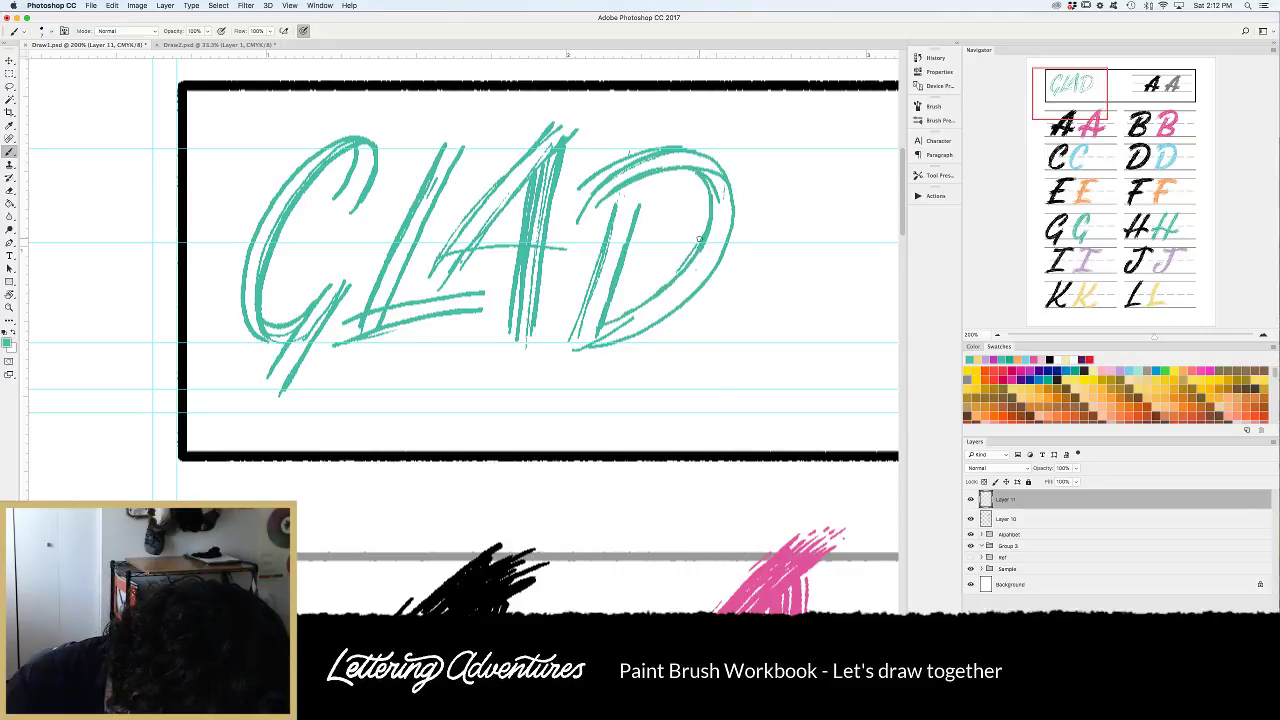
left_click_drag(616, 204, 570, 342)
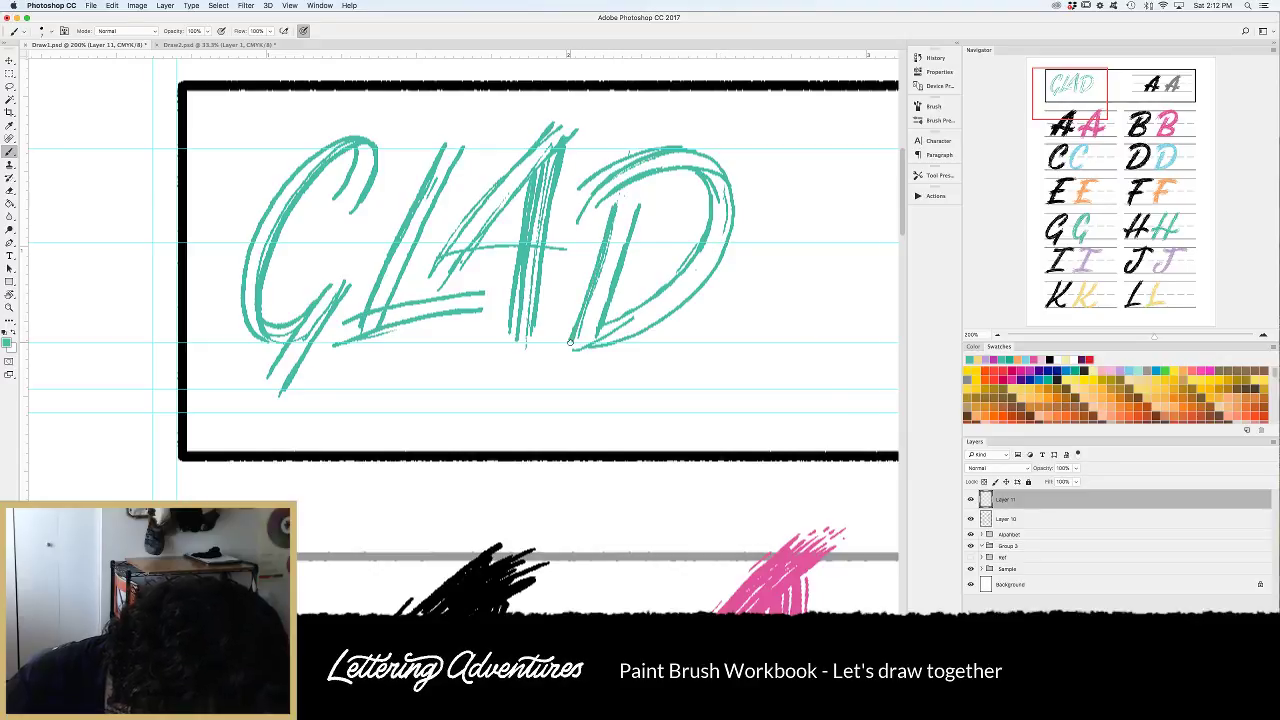
Fill the G's curved body and slanted tail with teal bristle strokes.
mouse_move(334, 152)
left_mouse_down()
mouse_move(268, 226)
mouse_move(252, 276)
mouse_move(276, 212)
mouse_move(254, 312)
left_mouse_up()
mouse_move(250, 258)
left_mouse_down()
mouse_move(254, 324)
mouse_move(296, 328)
mouse_move(268, 340)
left_mouse_up()
left_click_drag(330, 286, 276, 376)
left_click_drag(304, 322, 283, 366)
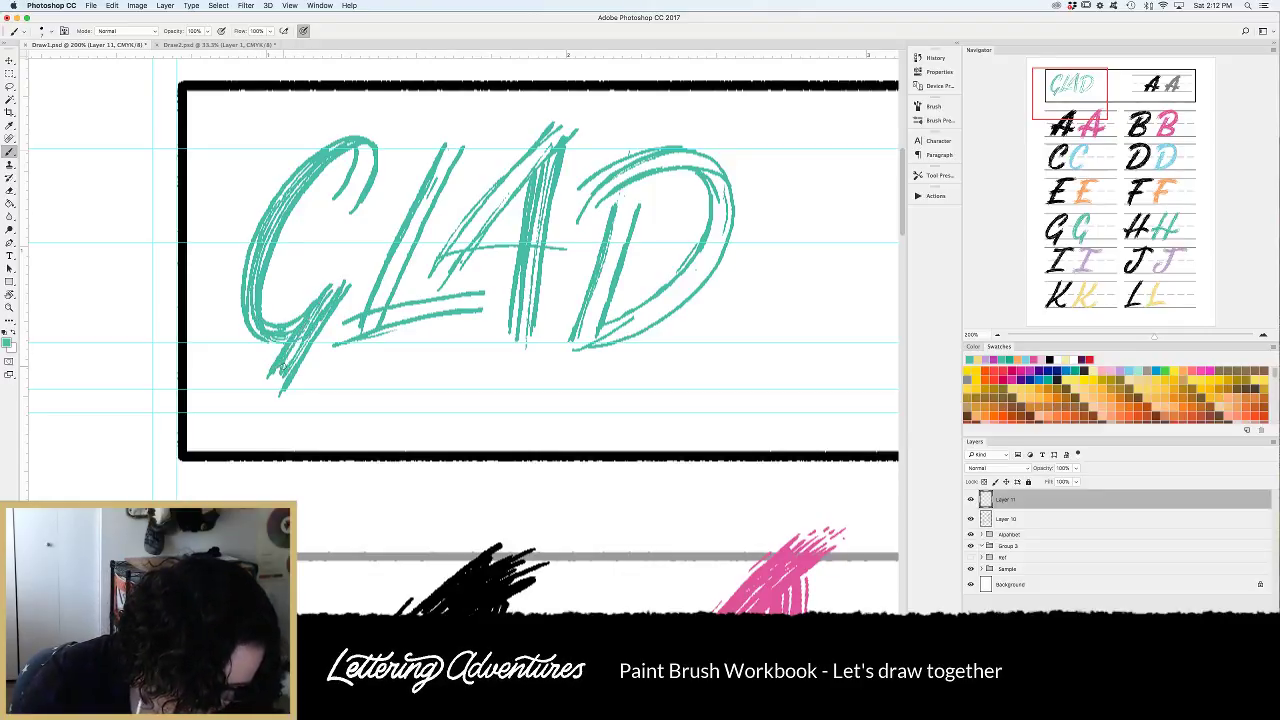
Fill the L's stem and foot with bristle strokes and thicken the G's hooked upper end.
left_click_drag(450, 146, 392, 262)
left_click_drag(436, 194, 374, 306)
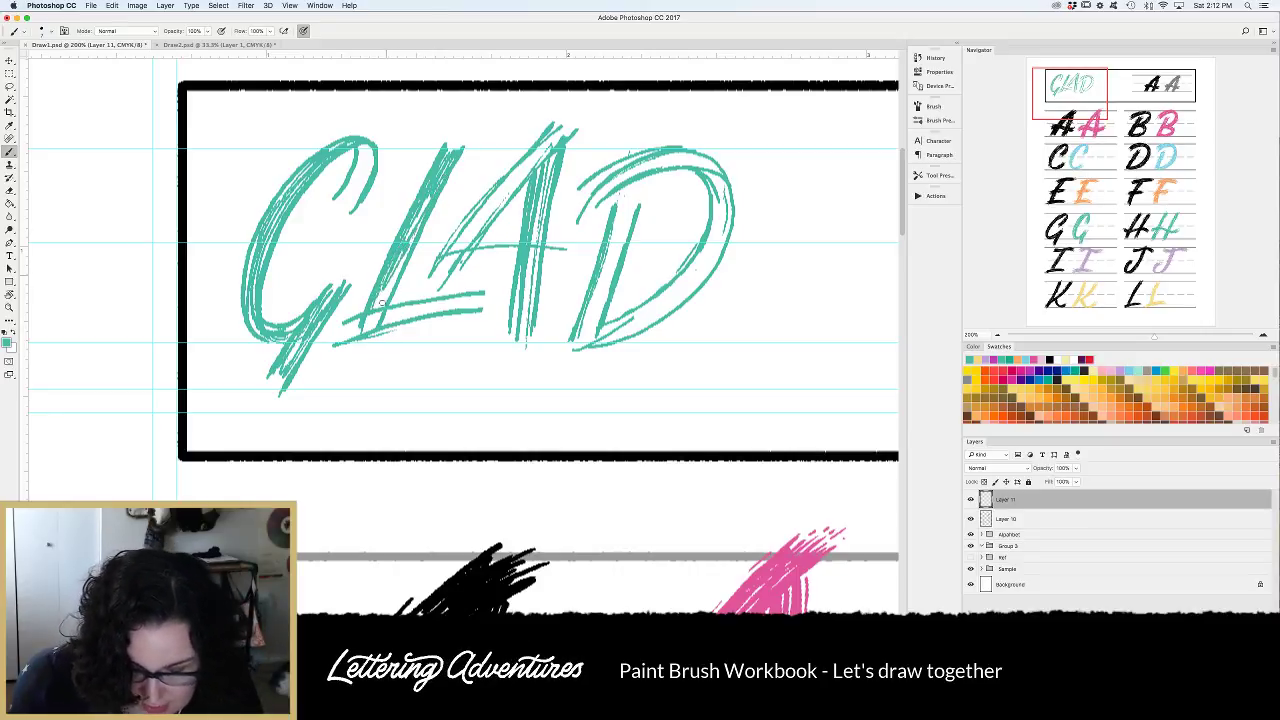
left_click_drag(410, 248, 390, 296)
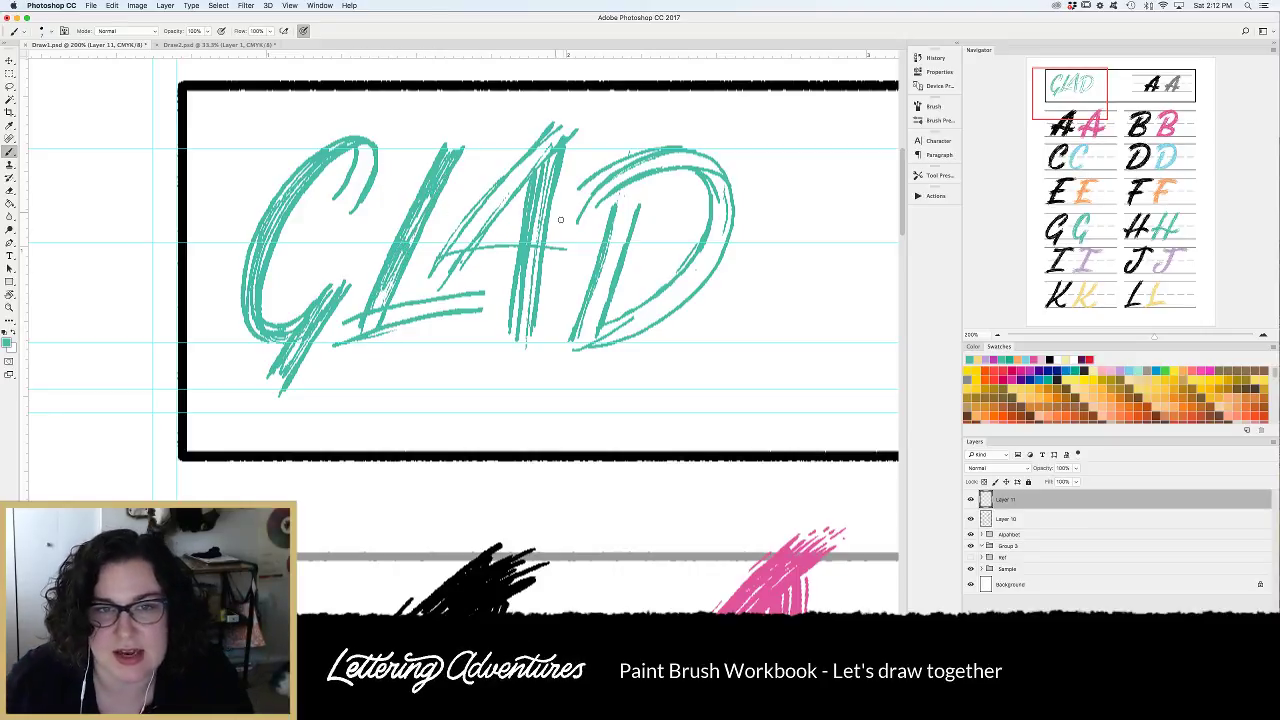
mouse_move(404, 308)
left_mouse_down()
mouse_move(366, 326)
mouse_move(478, 302)
mouse_move(437, 308)
left_mouse_up()
left_click_drag(360, 145, 346, 196)
left_click_drag(366, 172, 356, 198)
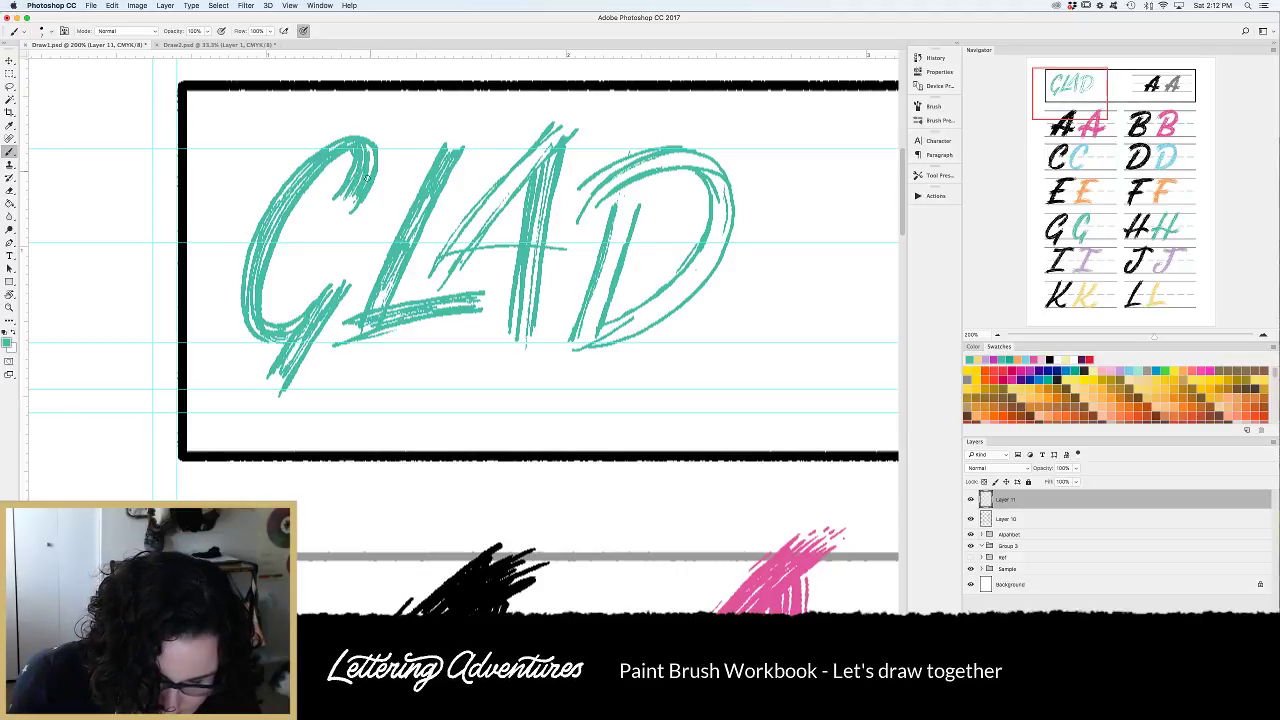
Fill the A's slanted left leg with teal bristle strokes and trim its outer edge with the Eraser.
mouse_move(512, 178)
left_mouse_down()
mouse_move(458, 258)
mouse_move(462, 246)
left_mouse_up()
mouse_move(544, 146)
left_mouse_down()
mouse_move(464, 234)
mouse_move(500, 203)
left_mouse_up()
left_click_drag(524, 146, 455, 230)
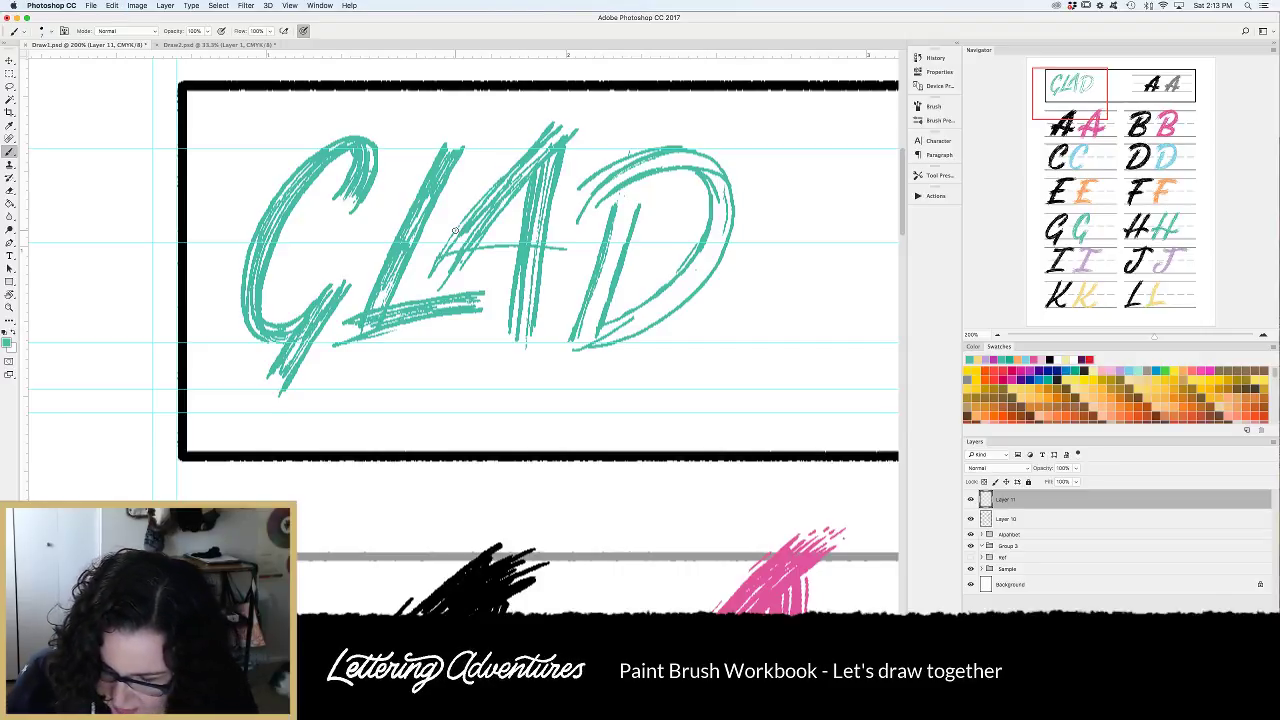
key("e")
left_click_drag(500, 178, 443, 243)
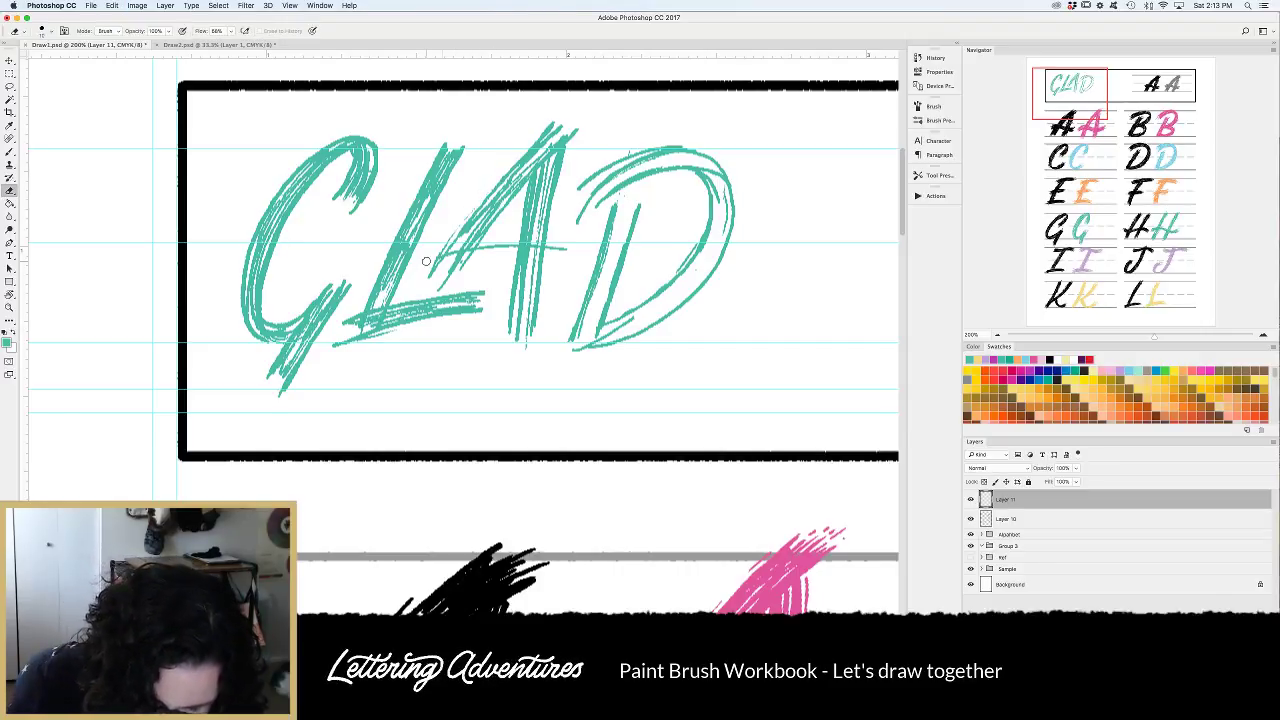
left_click_drag(499, 175, 420, 279)
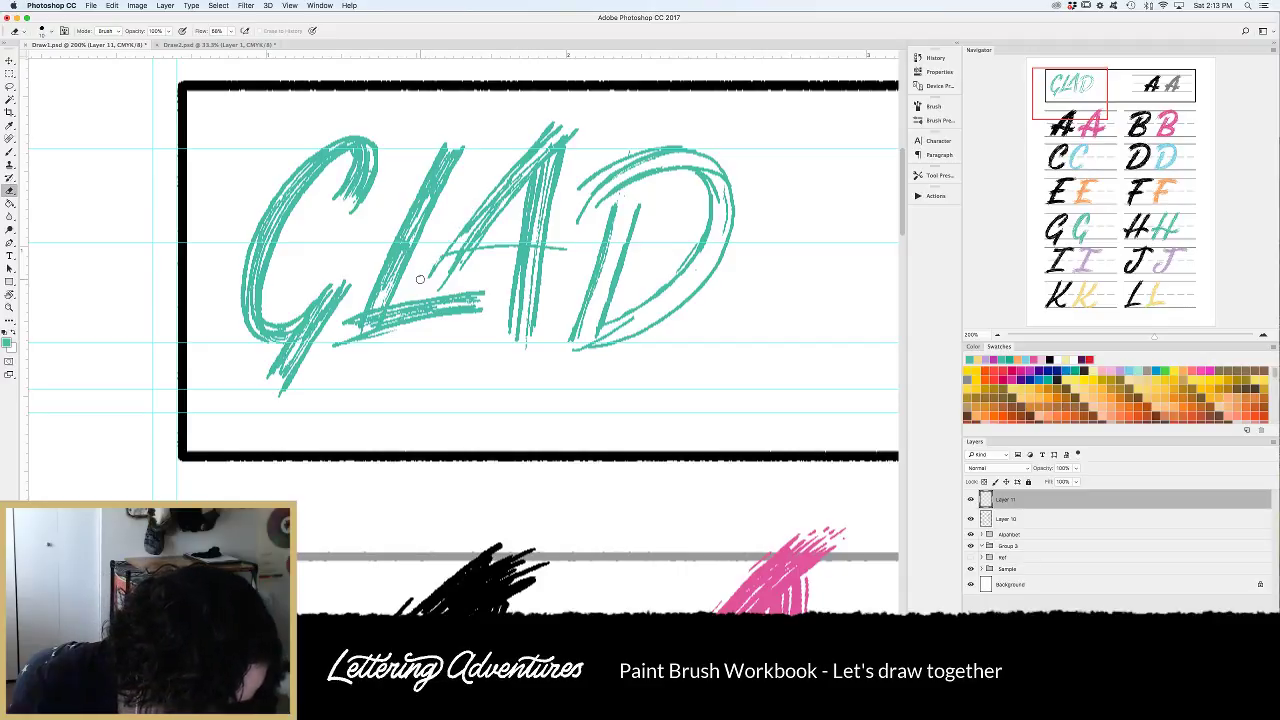
Thicken the A's crossbar with ragged teal strokes and fill its right leg with bristle lines.
key("b")
mouse_move(470, 229)
left_mouse_down()
mouse_move(441, 285)
mouse_move(536, 254)
left_mouse_up()
left_click_drag(462, 268, 558, 252)
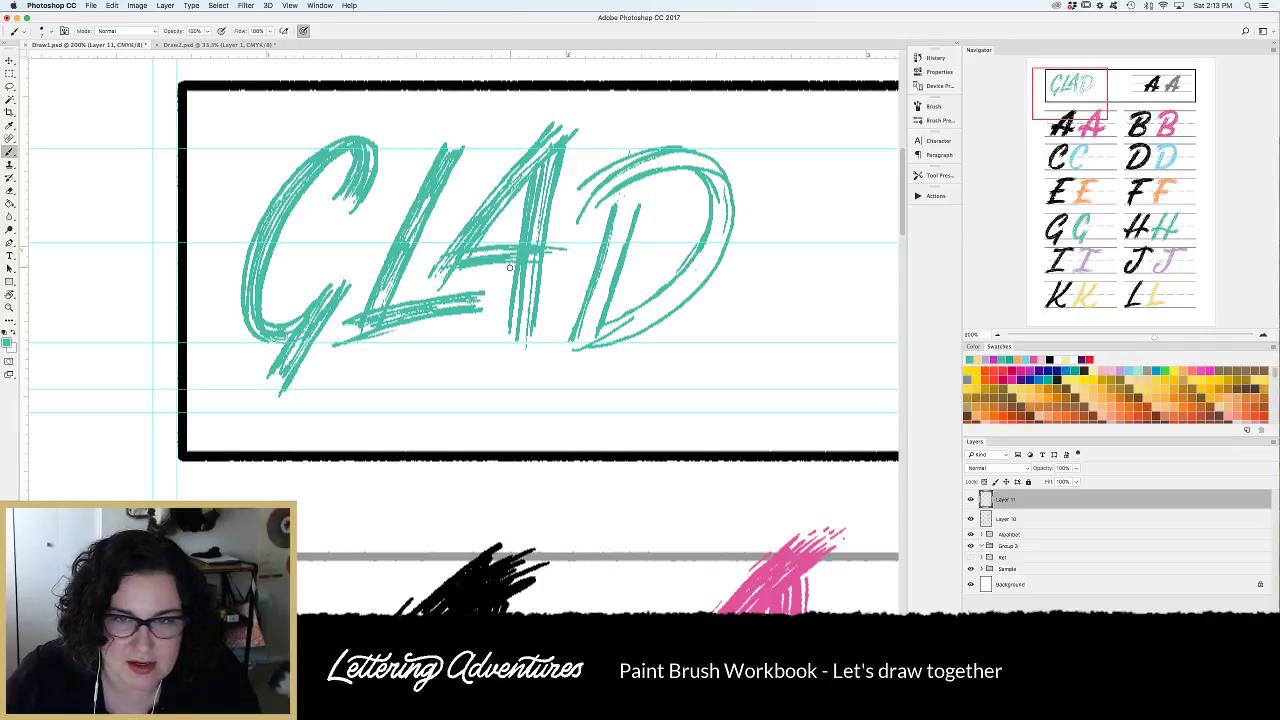
mouse_move(447, 258)
left_mouse_down()
mouse_move(428, 286)
mouse_move(561, 250)
mouse_move(565, 270)
mouse_move(572, 251)
mouse_move(569, 282)
left_mouse_up()
left_click_drag(462, 266, 559, 273)
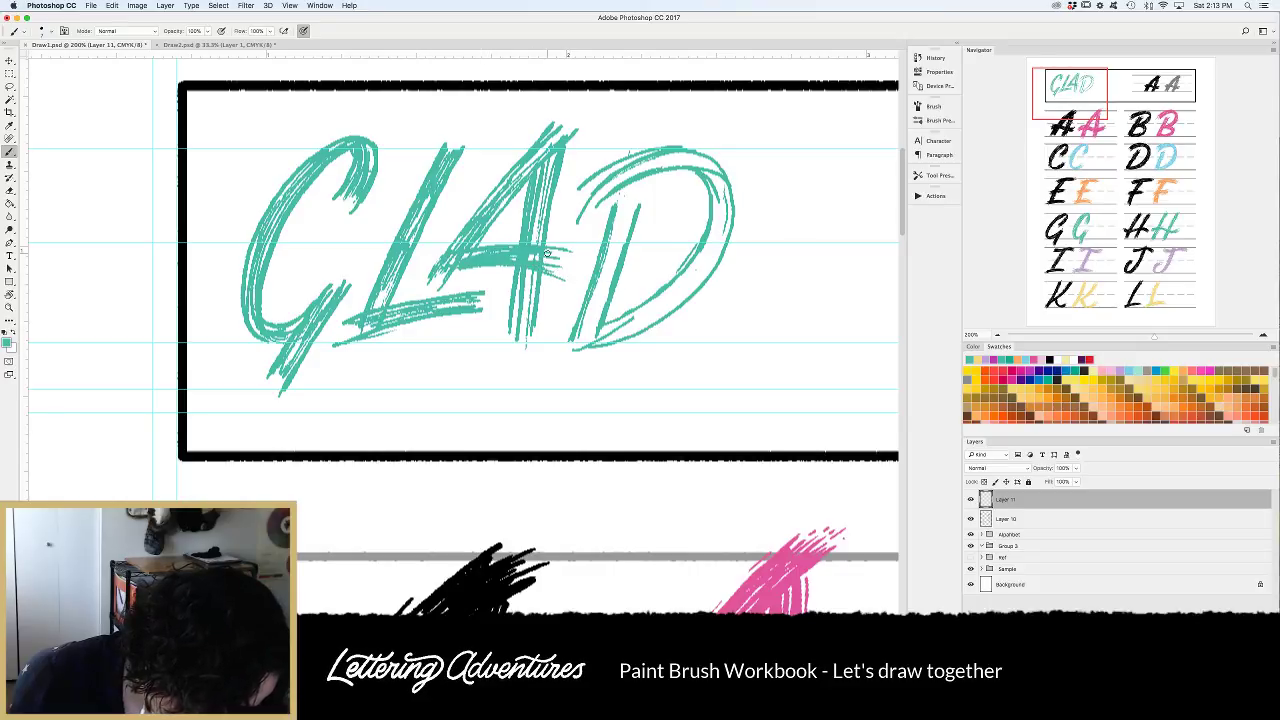
left_click_drag(560, 131, 538, 246)
left_click_drag(548, 176, 518, 336)
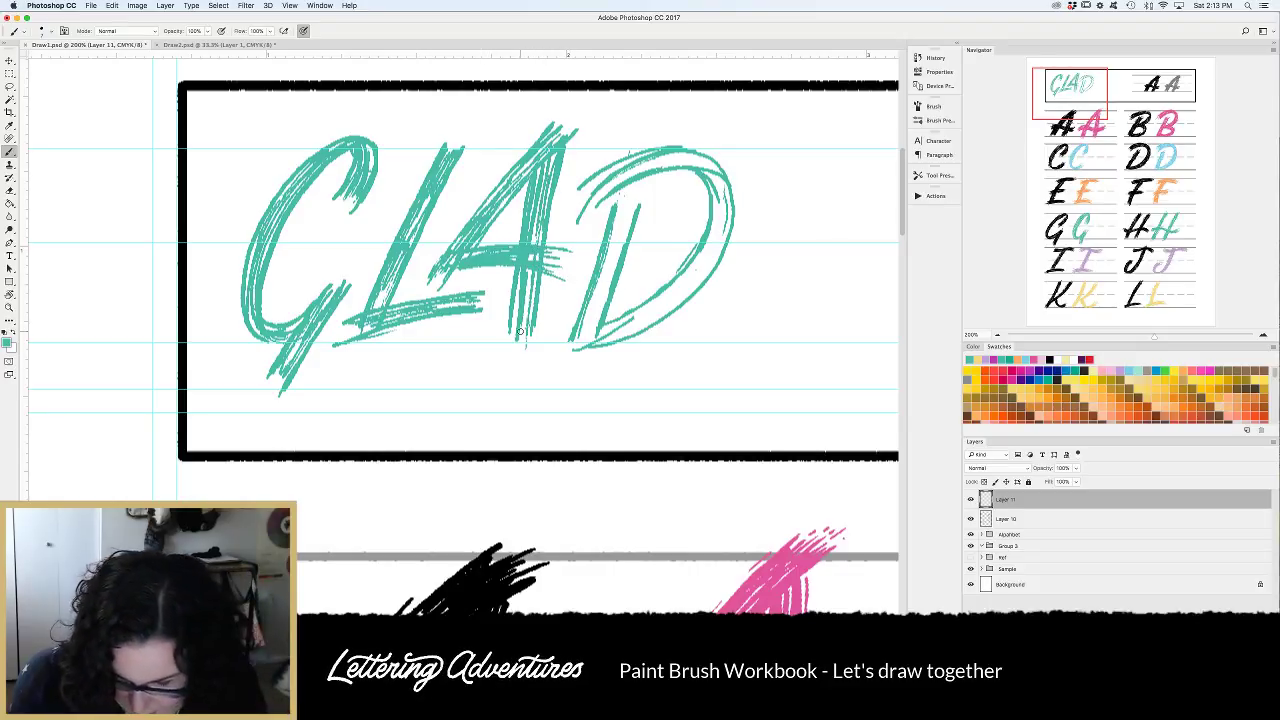
Fill the D's stem and the starting end of its upper curve with teal bristle strokes.
left_click_drag(622, 206, 594, 322)
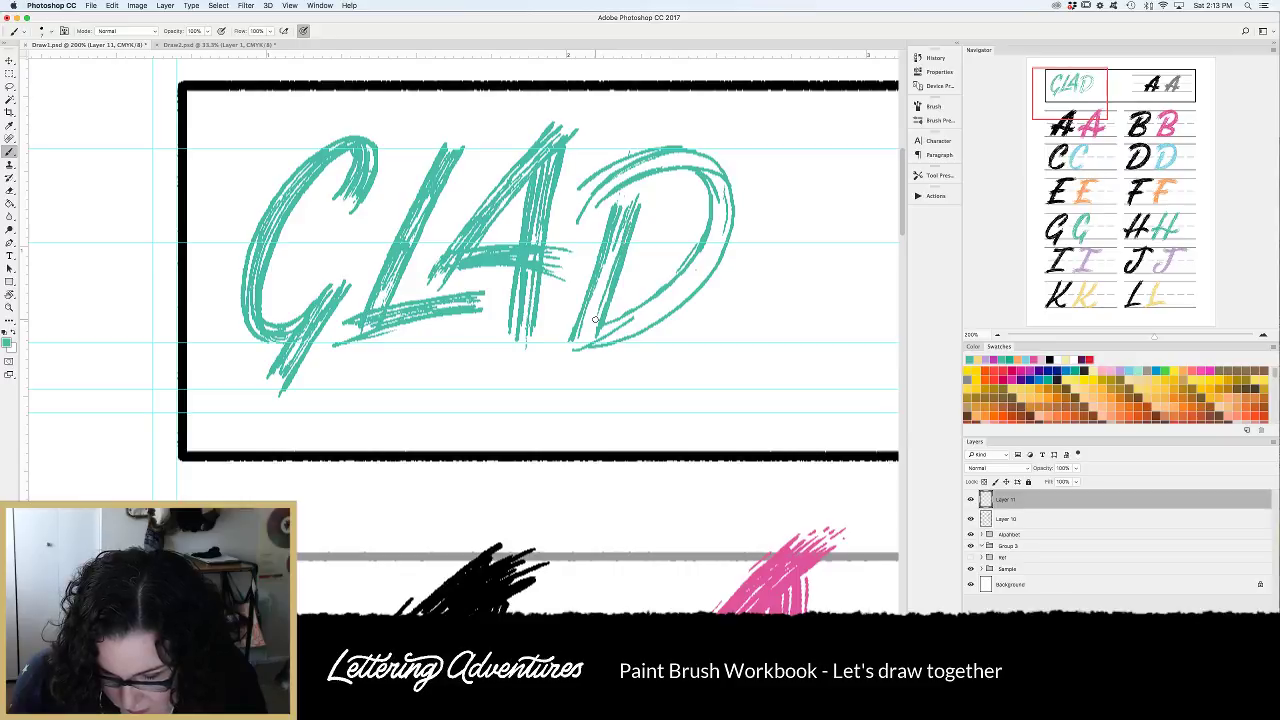
left_click_drag(622, 230, 580, 340)
left_click_drag(616, 252, 586, 340)
left_click_drag(604, 284, 592, 333)
left_click_drag(650, 164, 604, 191)
mouse_move(636, 172)
left_mouse_down()
mouse_move(592, 208)
mouse_move(590, 185)
left_mouse_up()
left_click_drag(628, 164, 588, 200)
key("e")
key("b")
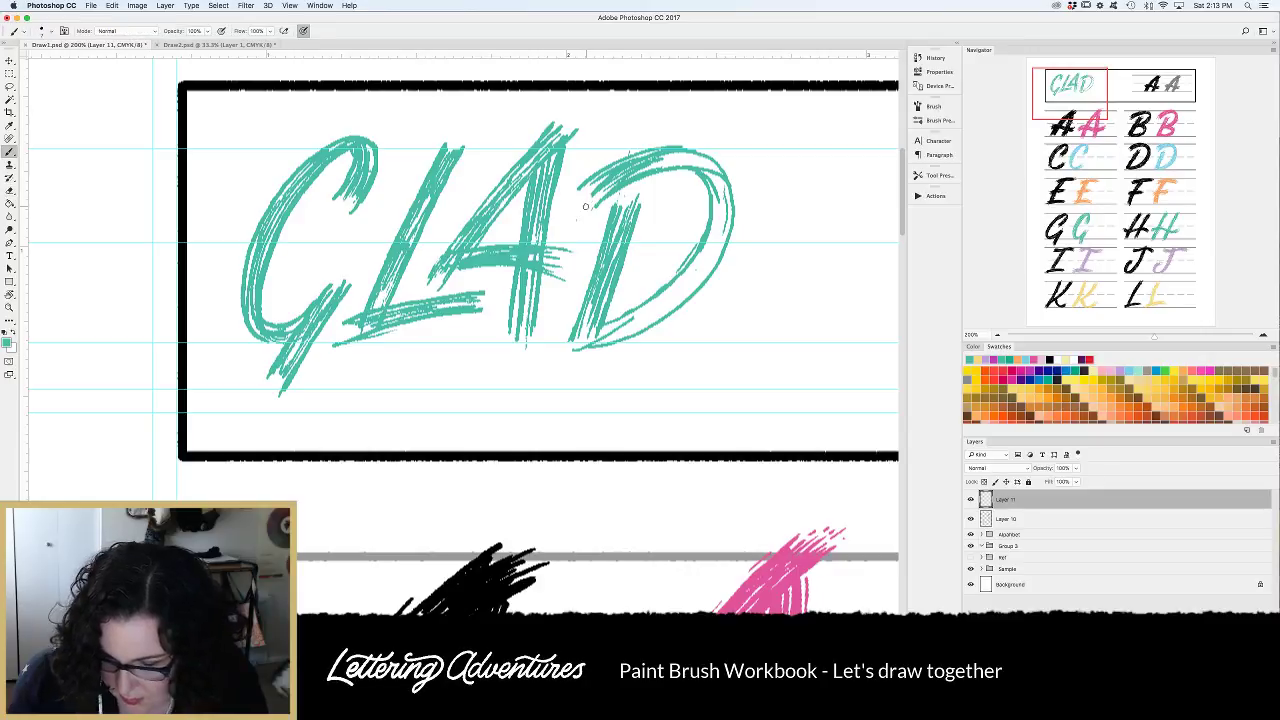
Fill the D's bowl with curved bristle strokes from its upper arc down to the foot of the stem.
mouse_move(660, 163)
left_mouse_down()
mouse_move(704, 160)
mouse_move(689, 155)
mouse_move(712, 168)
mouse_move(718, 222)
left_mouse_up()
mouse_move(712, 176)
left_mouse_down()
mouse_move(727, 228)
mouse_move(698, 272)
left_mouse_up()
mouse_move(714, 222)
left_mouse_down()
mouse_move(682, 286)
mouse_move(700, 268)
mouse_move(699, 284)
left_mouse_up()
left_click_drag(712, 240, 660, 306)
left_click_drag(699, 261, 655, 307)
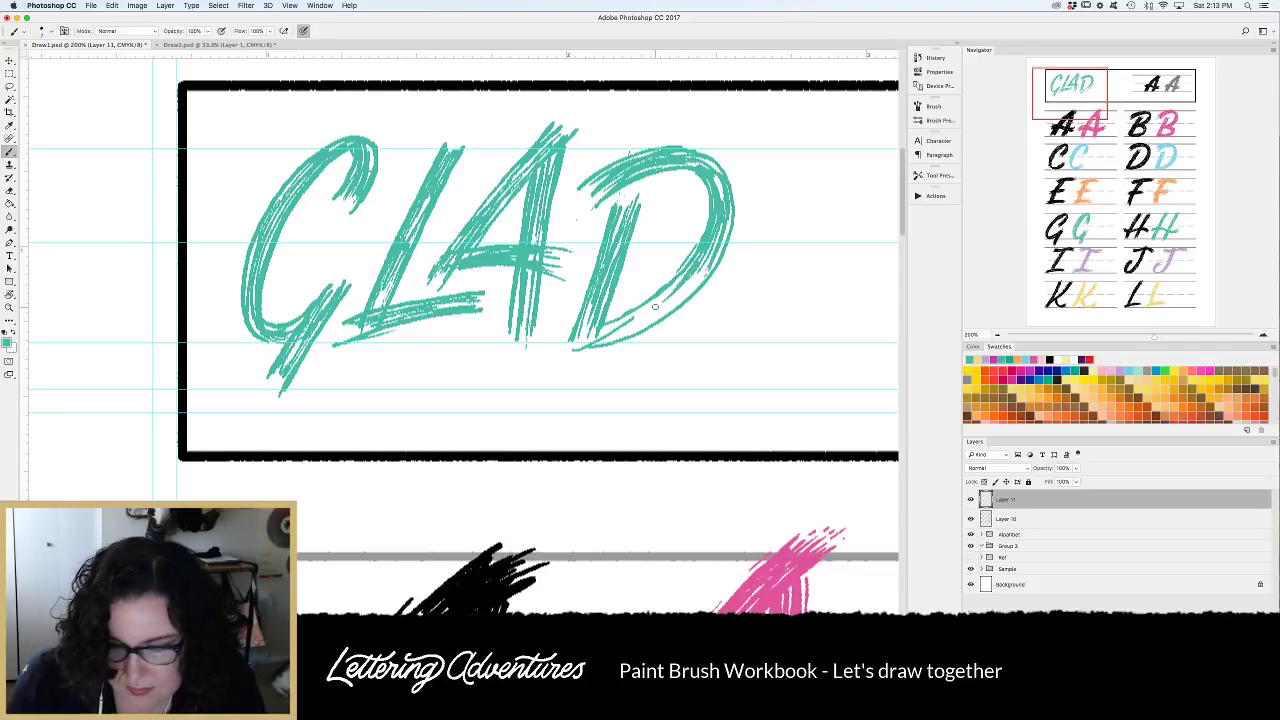
key("e")
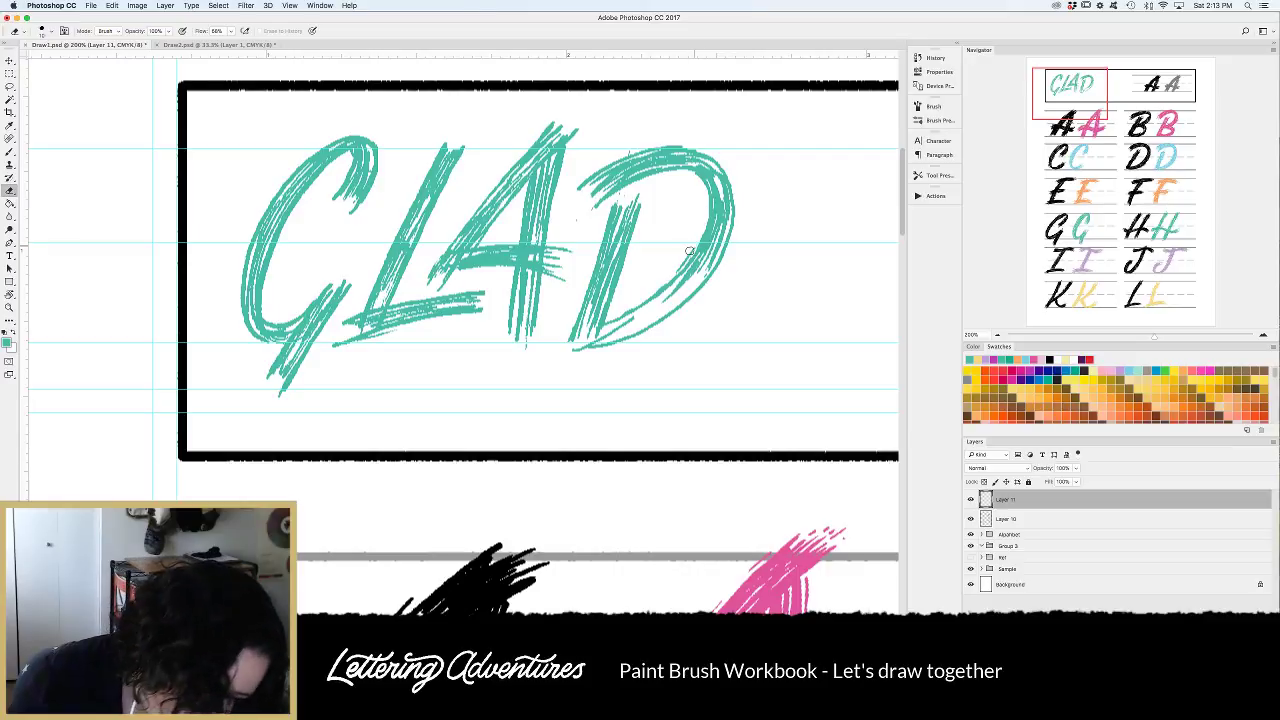
key("b")
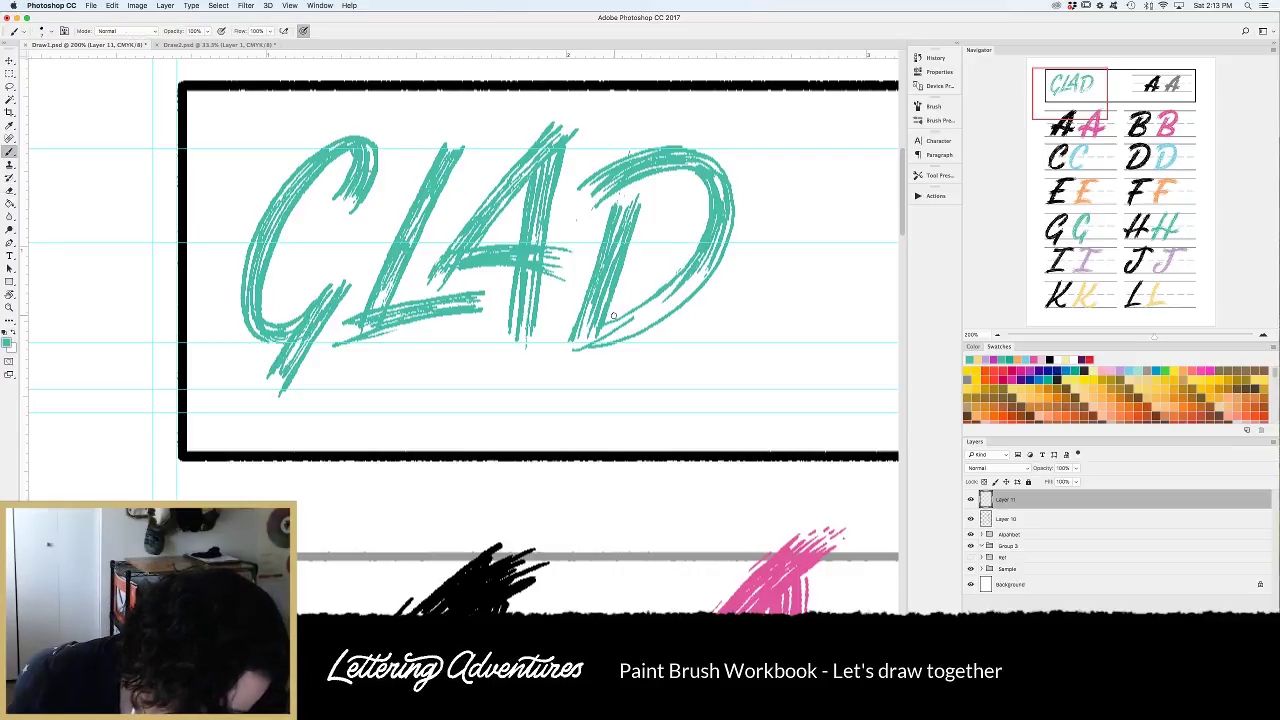
left_click_drag(708, 262, 628, 330)
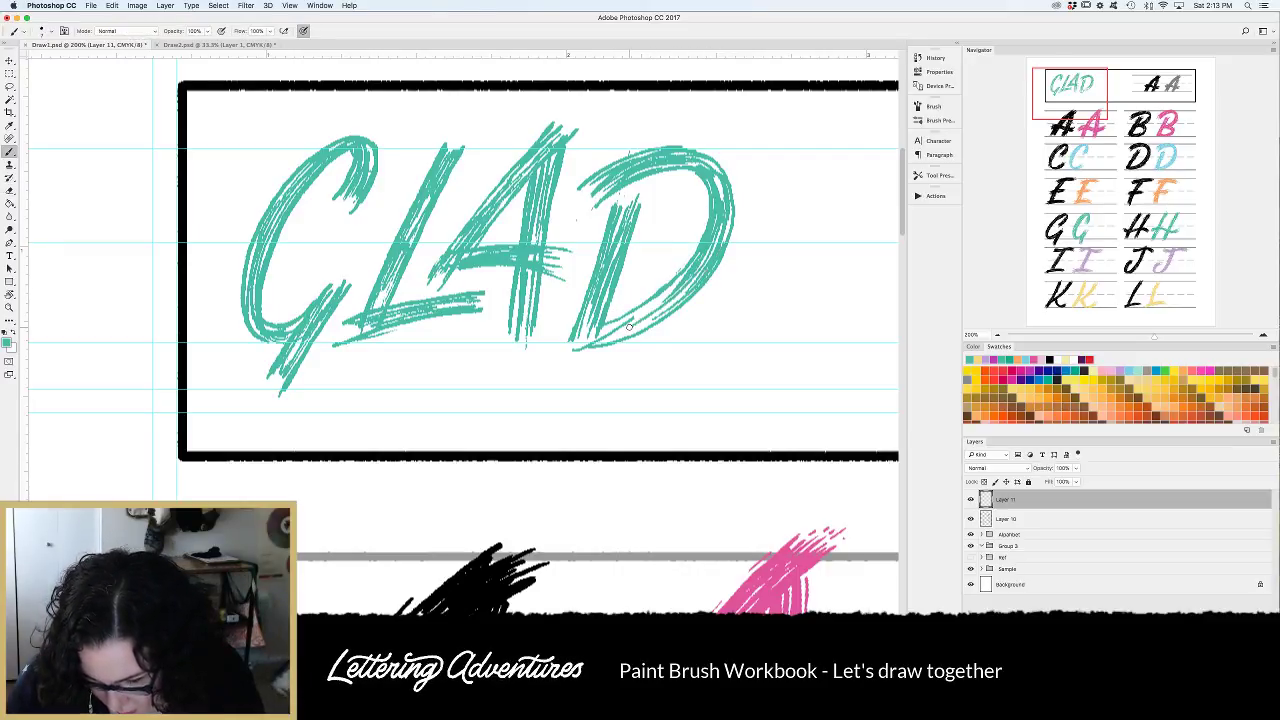
mouse_move(672, 292)
left_mouse_down()
mouse_move(596, 338)
mouse_move(608, 341)
mouse_move(575, 346)
left_mouse_up()
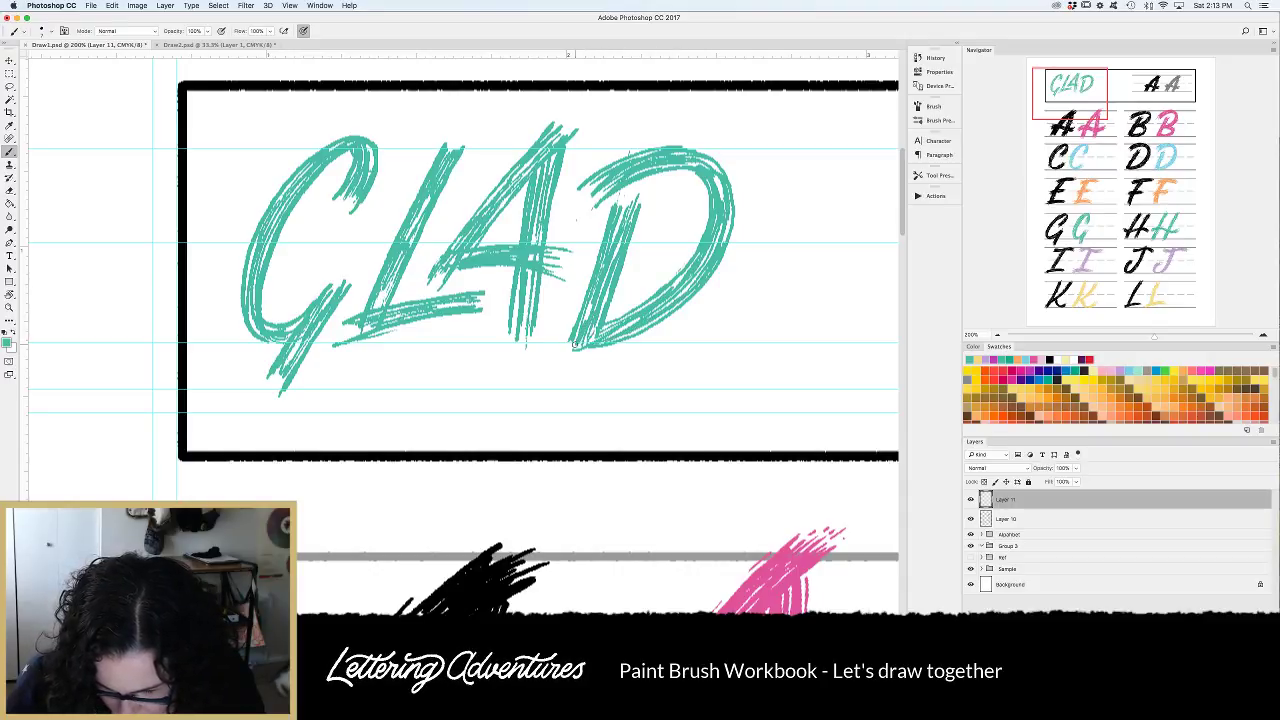
left_click_drag(620, 178, 589, 203)
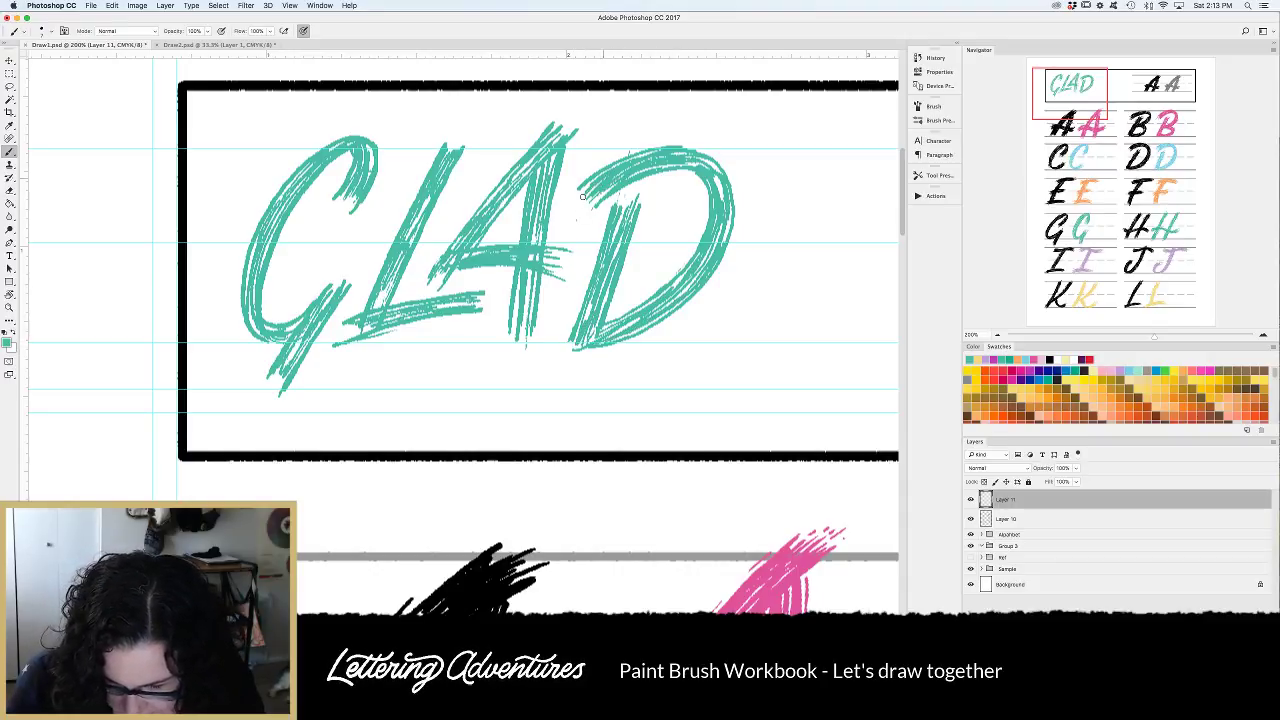
Add ragged bristle ends to the A's foot and the L's upper end.
left_click_drag(528, 282, 530, 340)
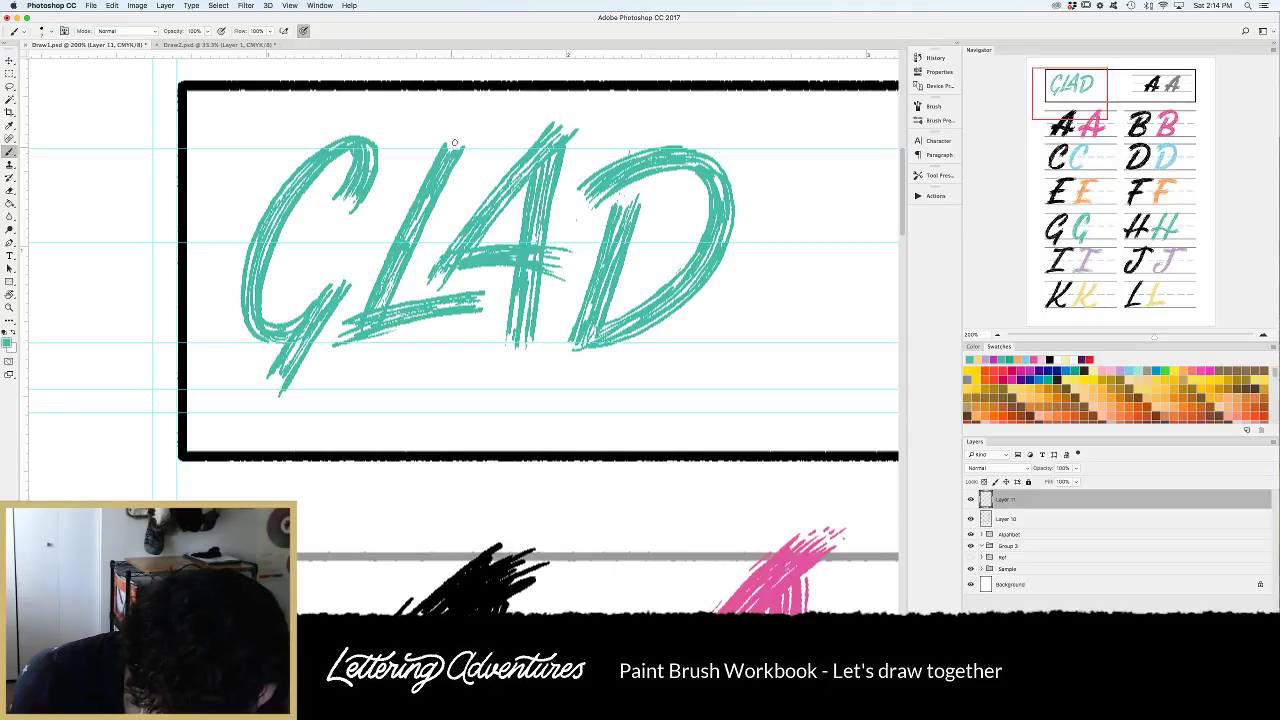
left_click_drag(456, 141, 453, 171)
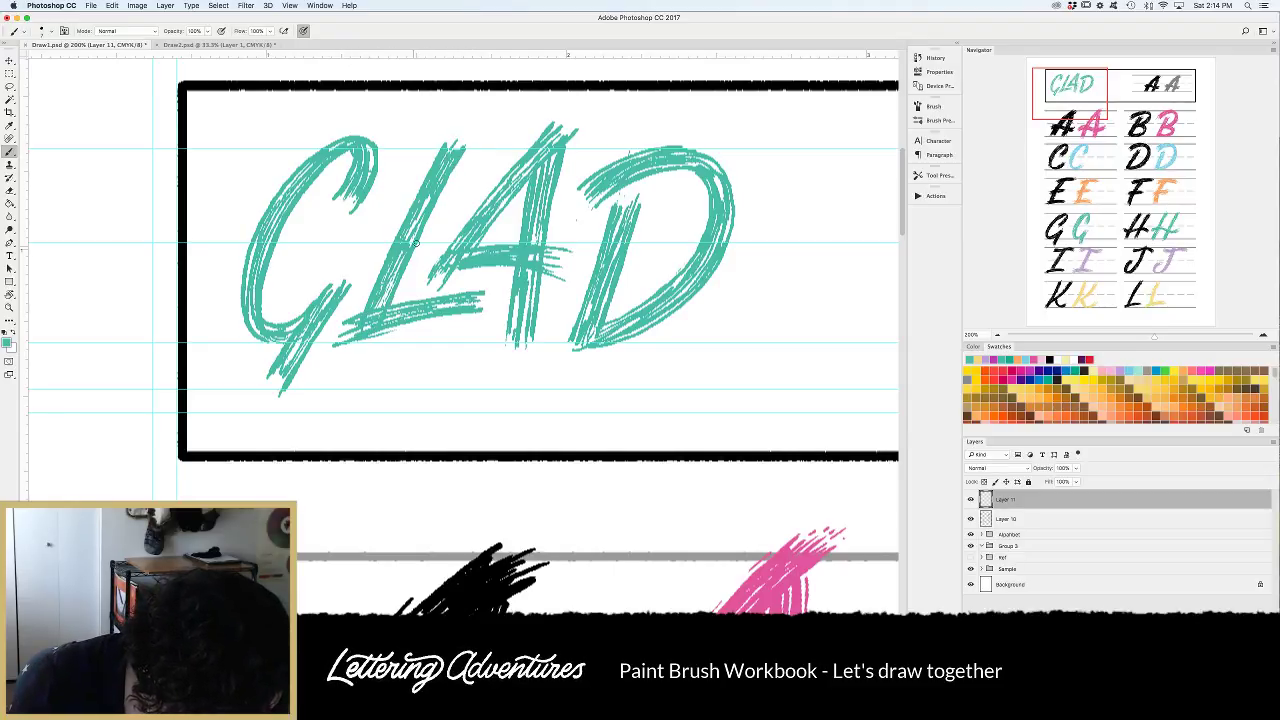
left_click_drag(416, 243, 473, 142)
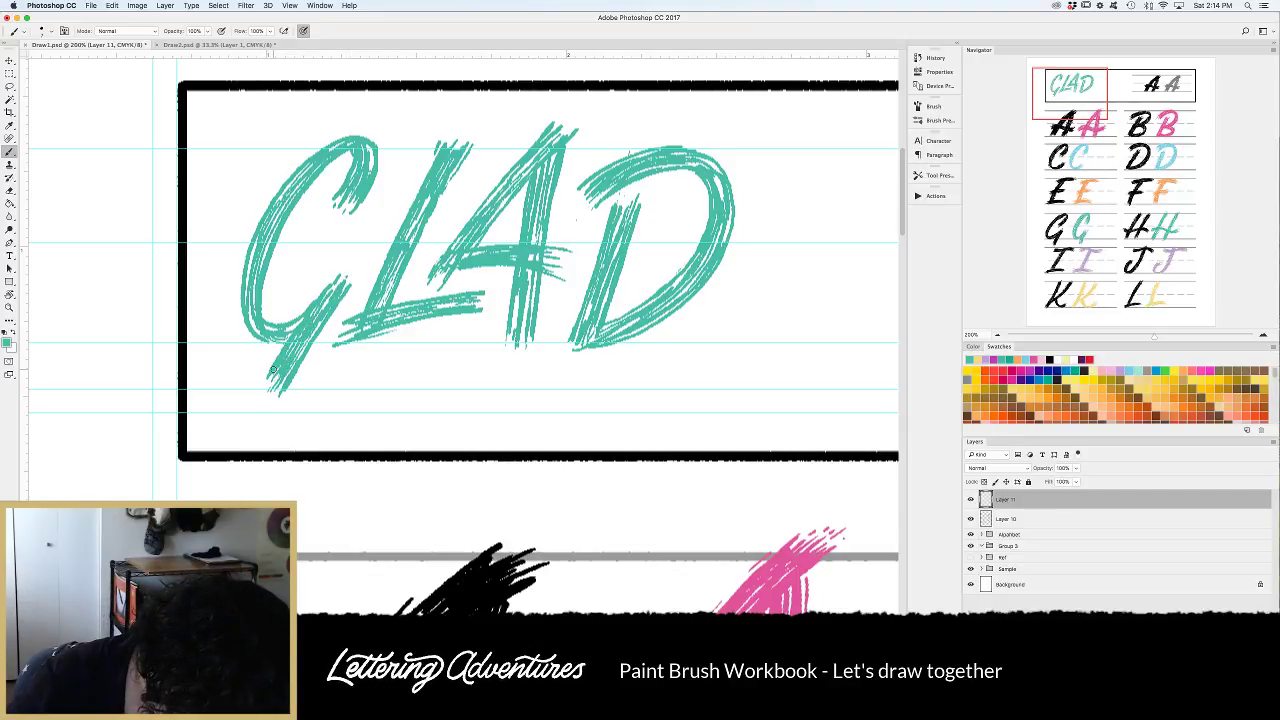
Widen the G's outer curve with thin bristle lines and add loose marks along the L's stem.
mouse_move(340, 143)
left_mouse_down()
mouse_move(293, 165)
mouse_move(236, 290)
mouse_move(265, 344)
left_mouse_up()
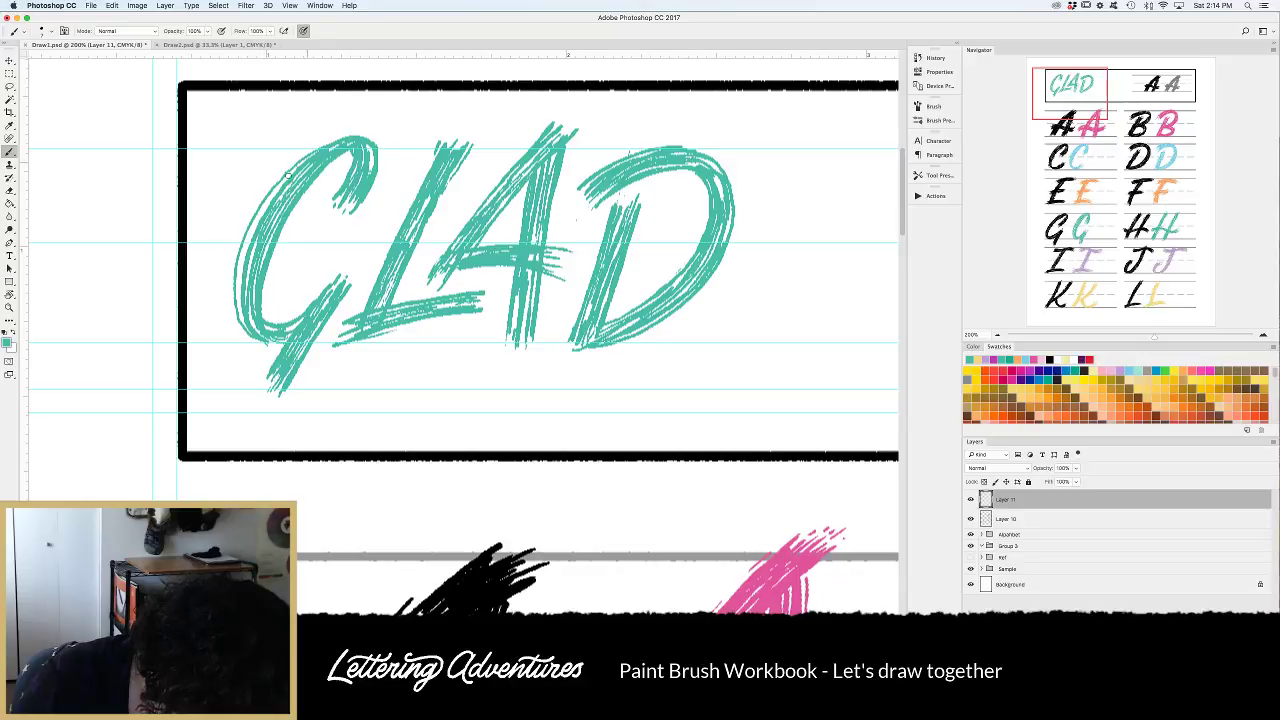
left_click_drag(288, 175, 238, 284)
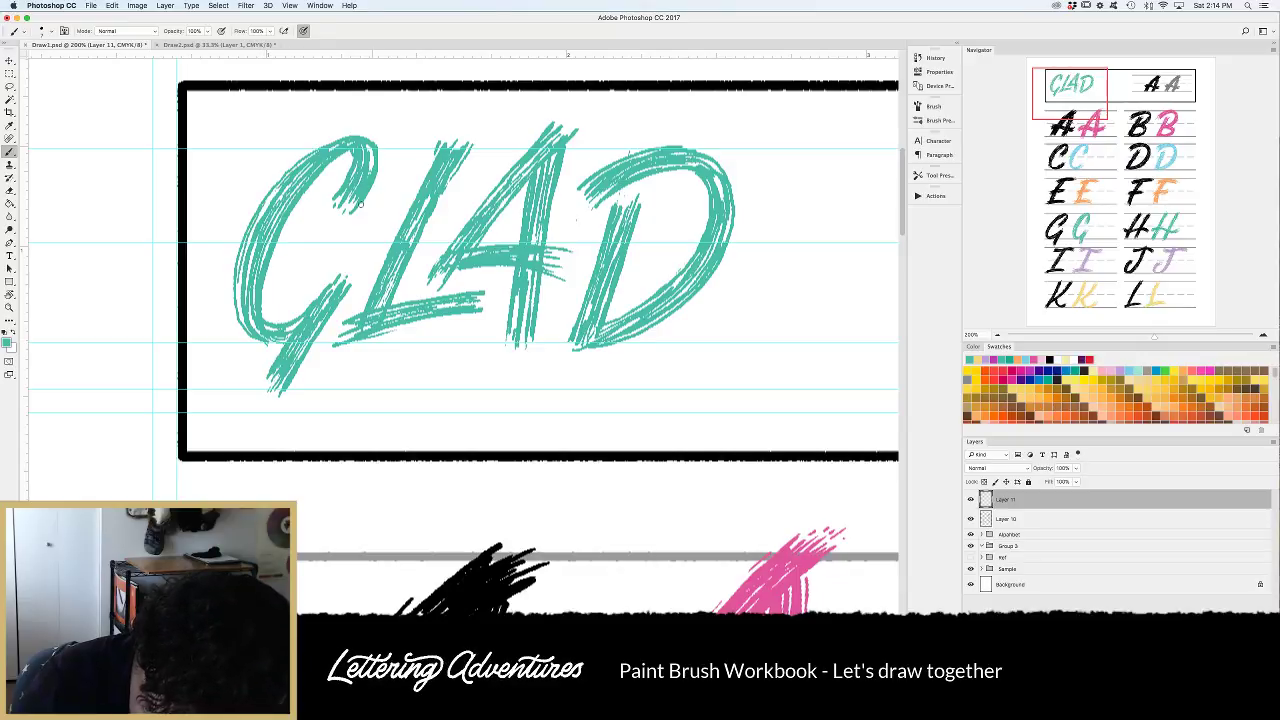
left_click_drag(436, 156, 367, 290)
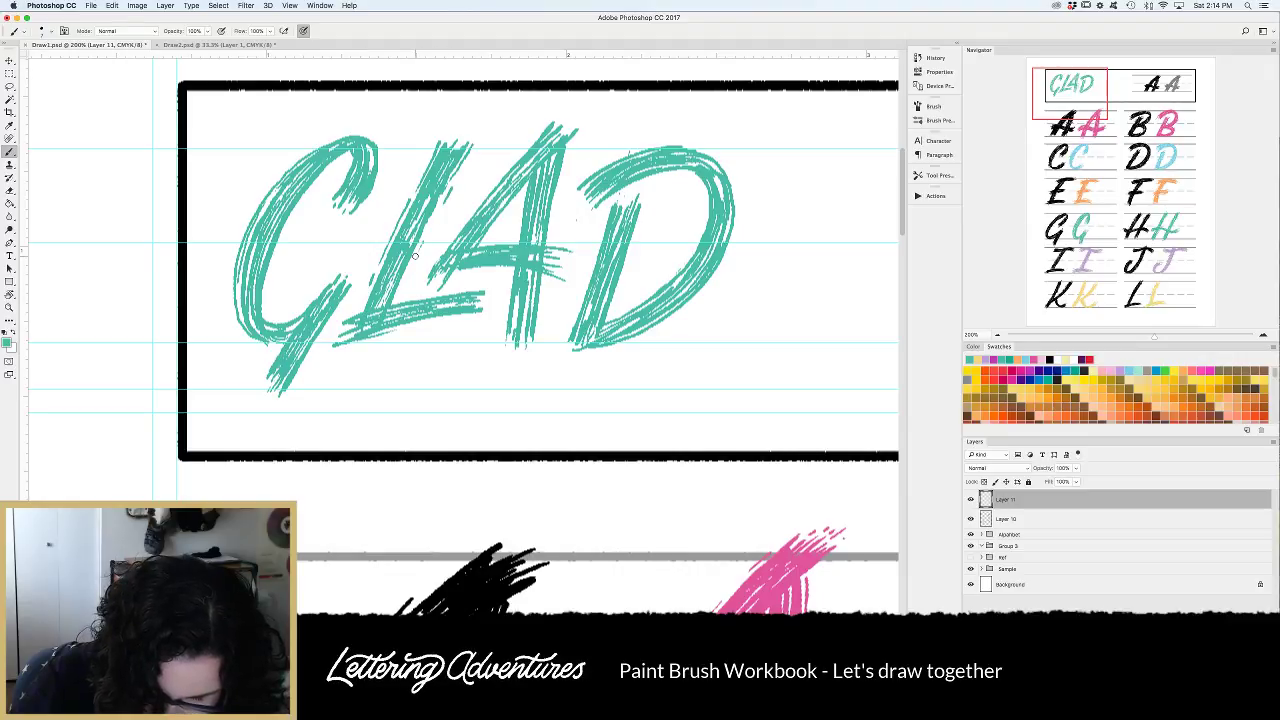
Add loose dry-brush marks along both legs of the A and extend its foot with frayed ends.
mouse_move(530, 140)
left_mouse_down()
mouse_move(464, 222)
mouse_move(486, 238)
left_mouse_up()
left_click_drag(440, 274, 434, 290)
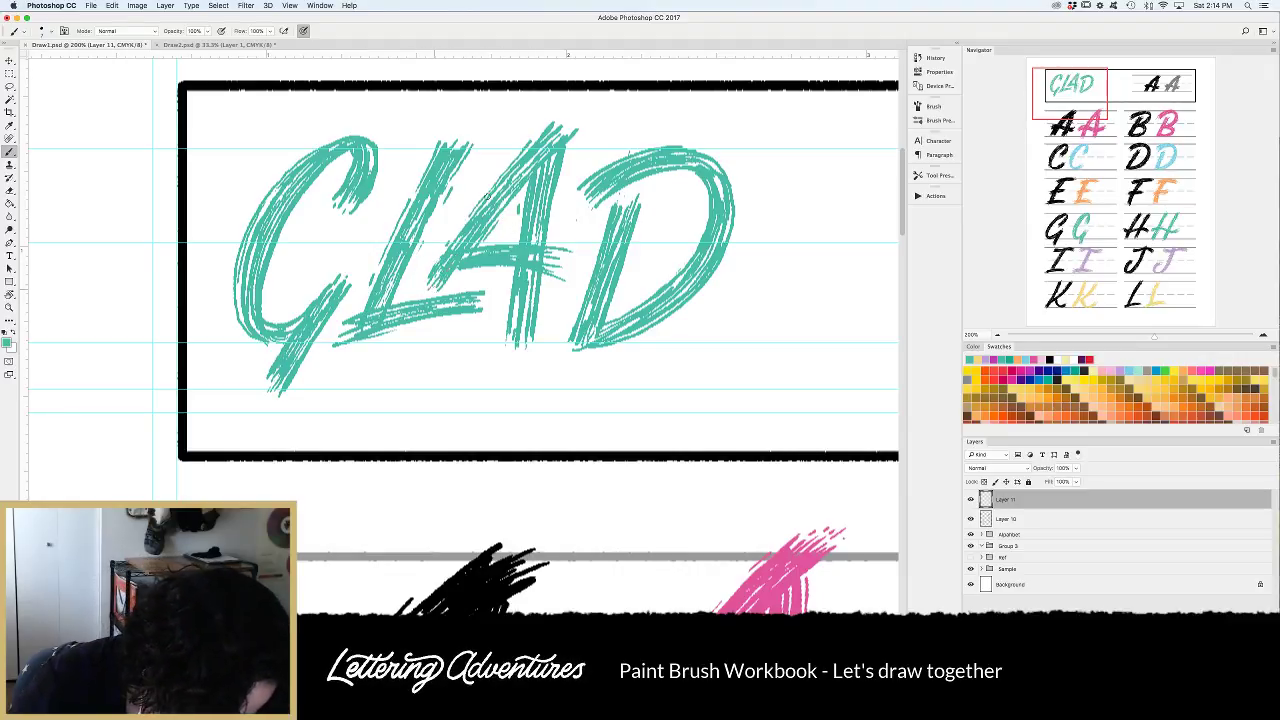
left_click_drag(488, 196, 410, 288)
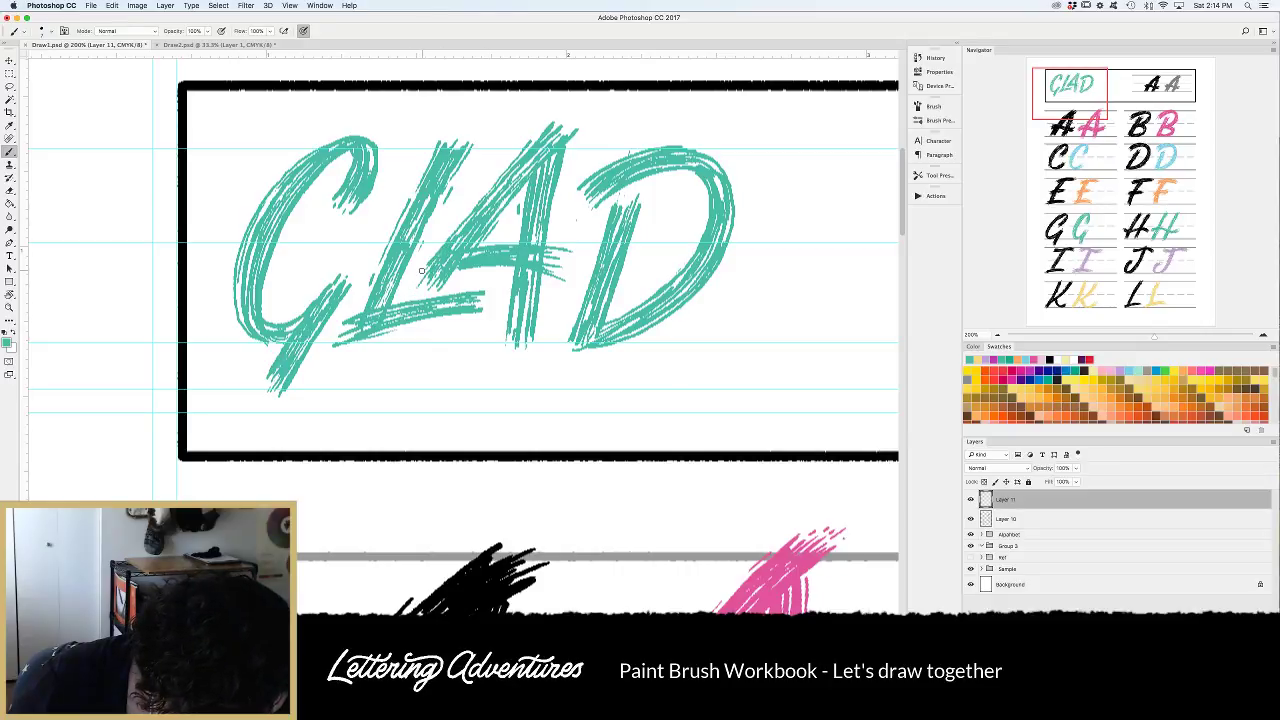
left_click_drag(566, 156, 546, 237)
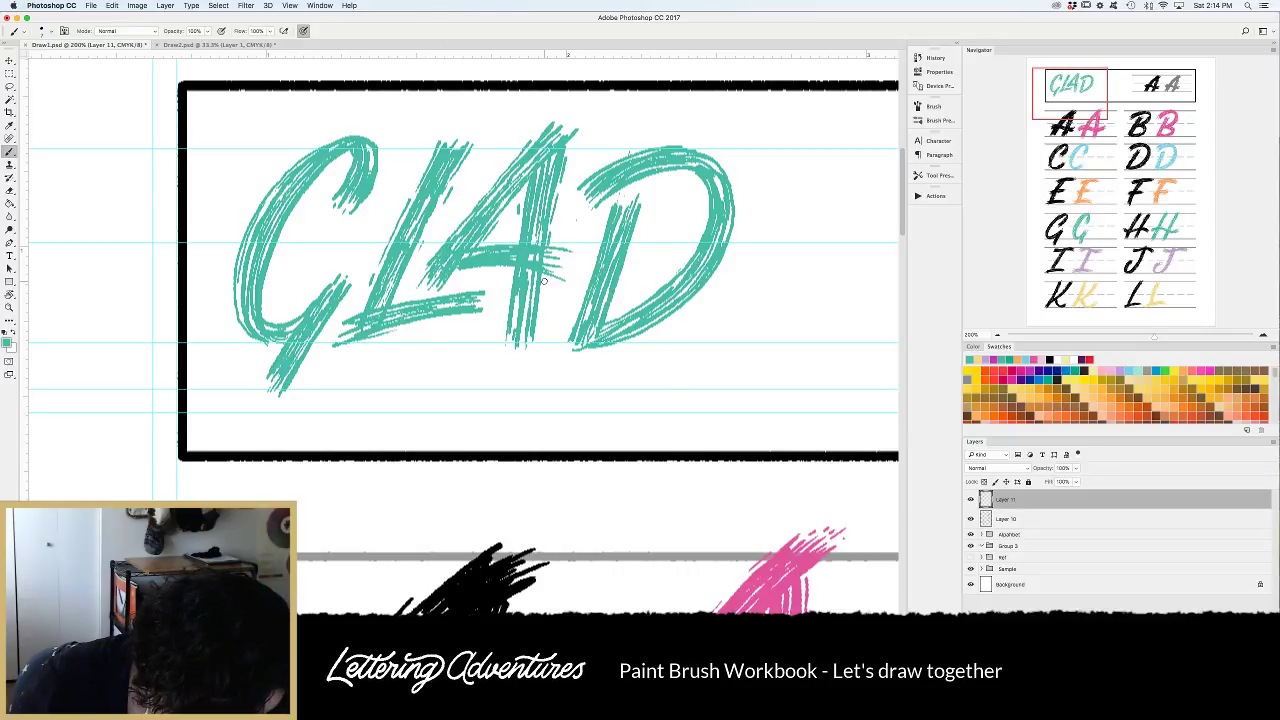
left_click_drag(544, 281, 507, 357)
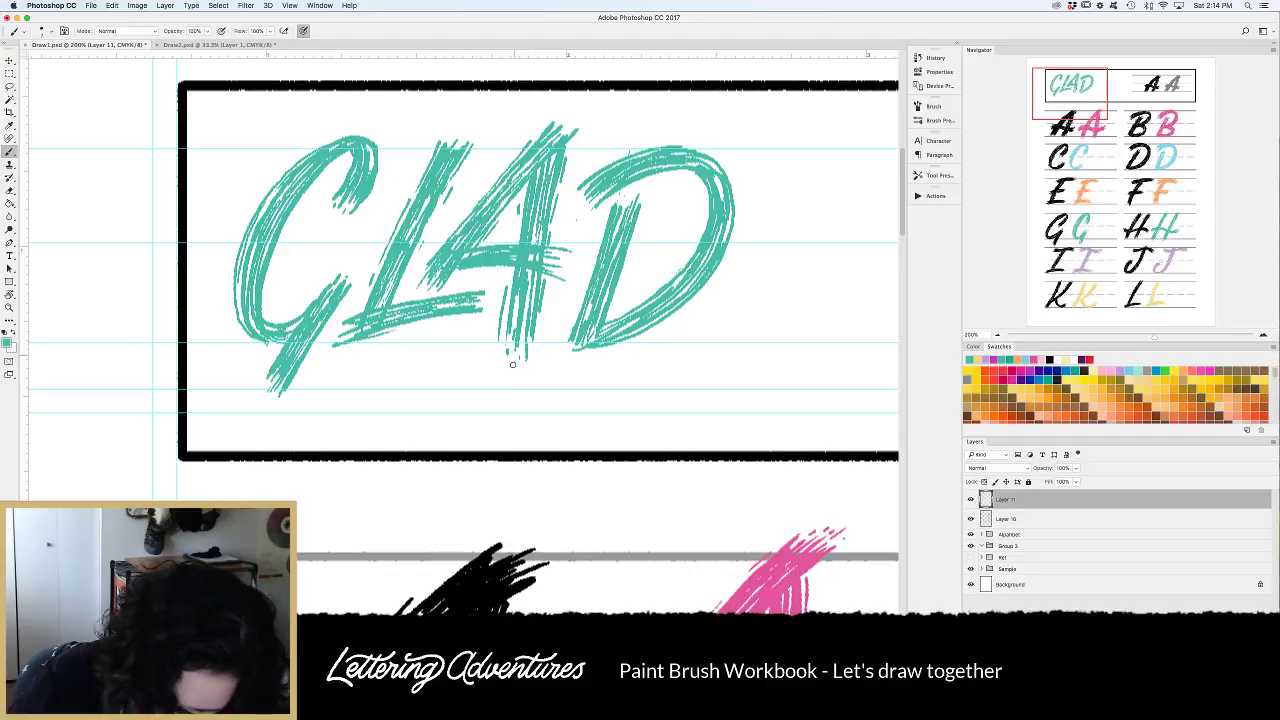
Add loose bristle marks beside the D's stem and along both sides of its bowl, redoing the first inner one.
left_click_drag(603, 214, 587, 263)
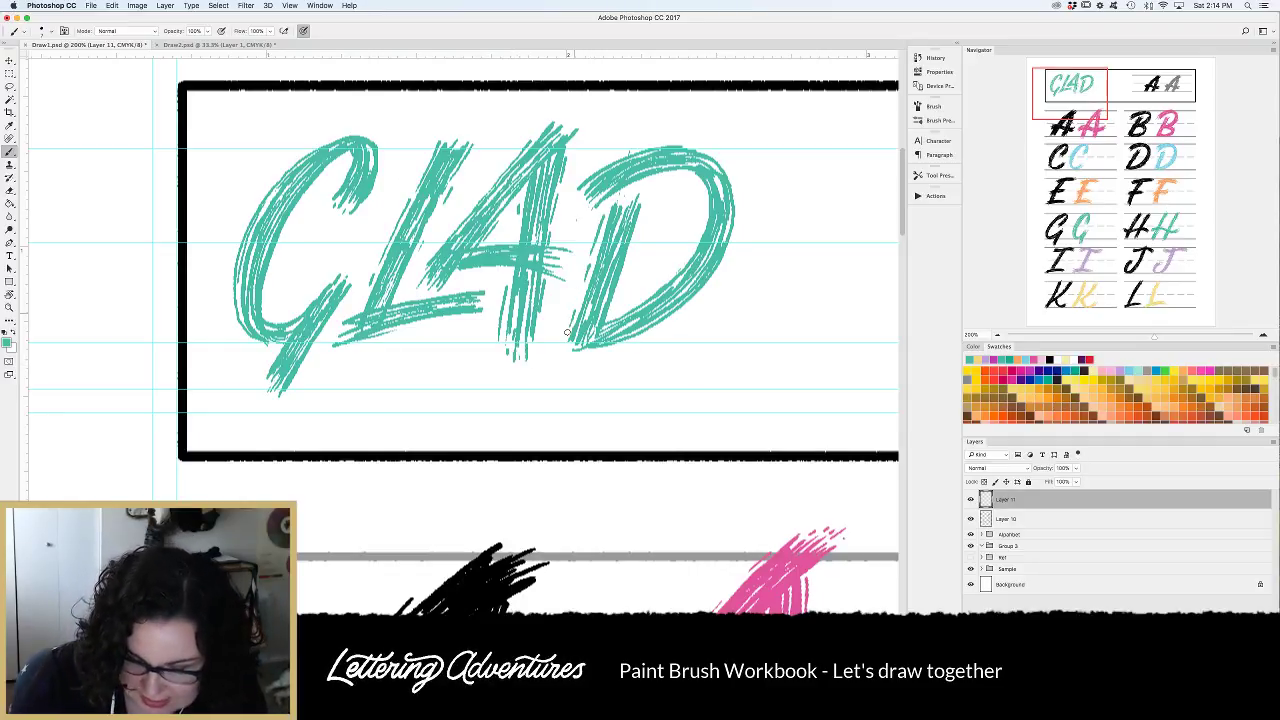
mouse_move(658, 177)
left_mouse_down()
mouse_move(680, 178)
mouse_move(698, 209)
left_mouse_up()
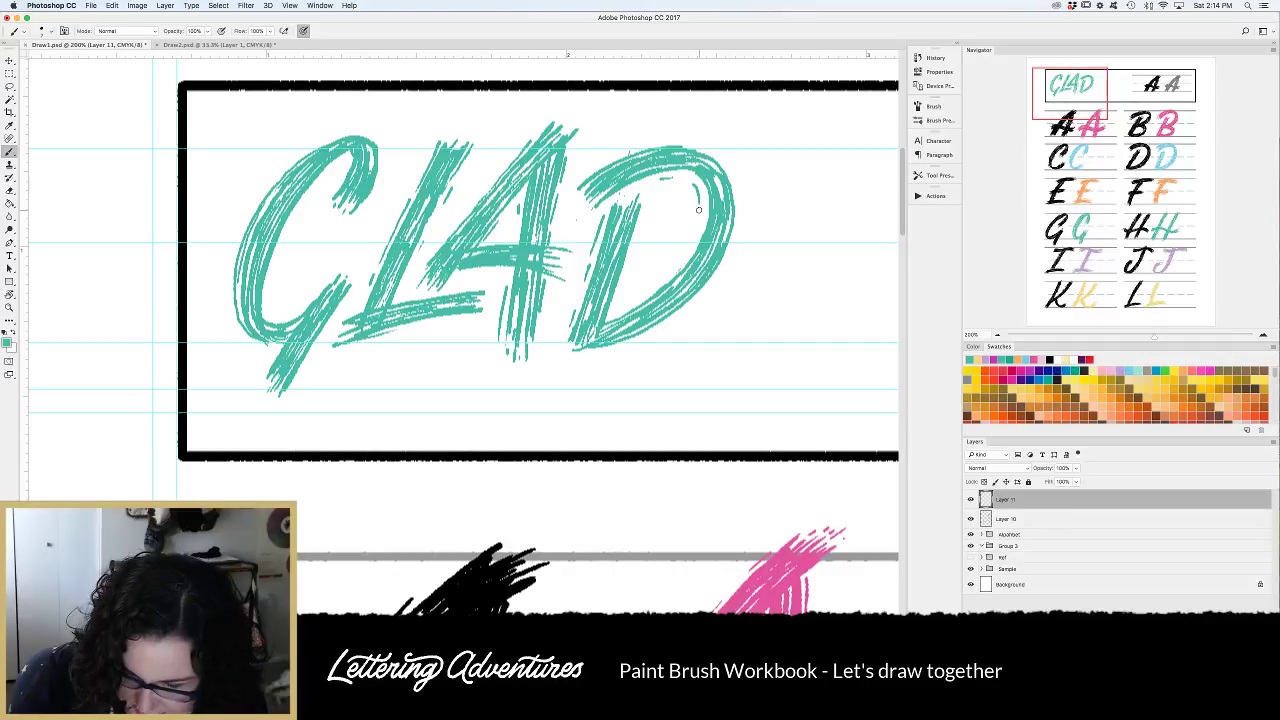
key("super+z")
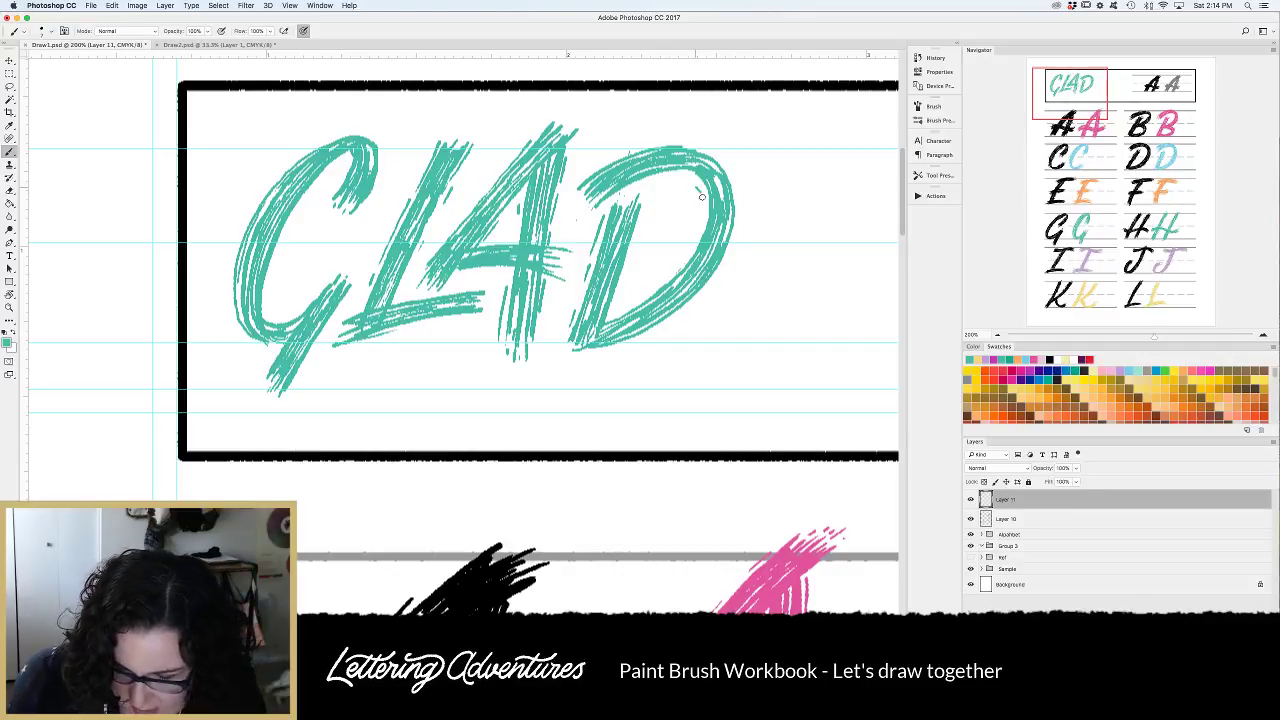
mouse_move(701, 196)
left_mouse_down()
mouse_move(695, 240)
mouse_move(664, 275)
left_mouse_up()
mouse_move(739, 185)
left_mouse_down()
mouse_move(734, 240)
mouse_move(644, 336)
left_mouse_up()
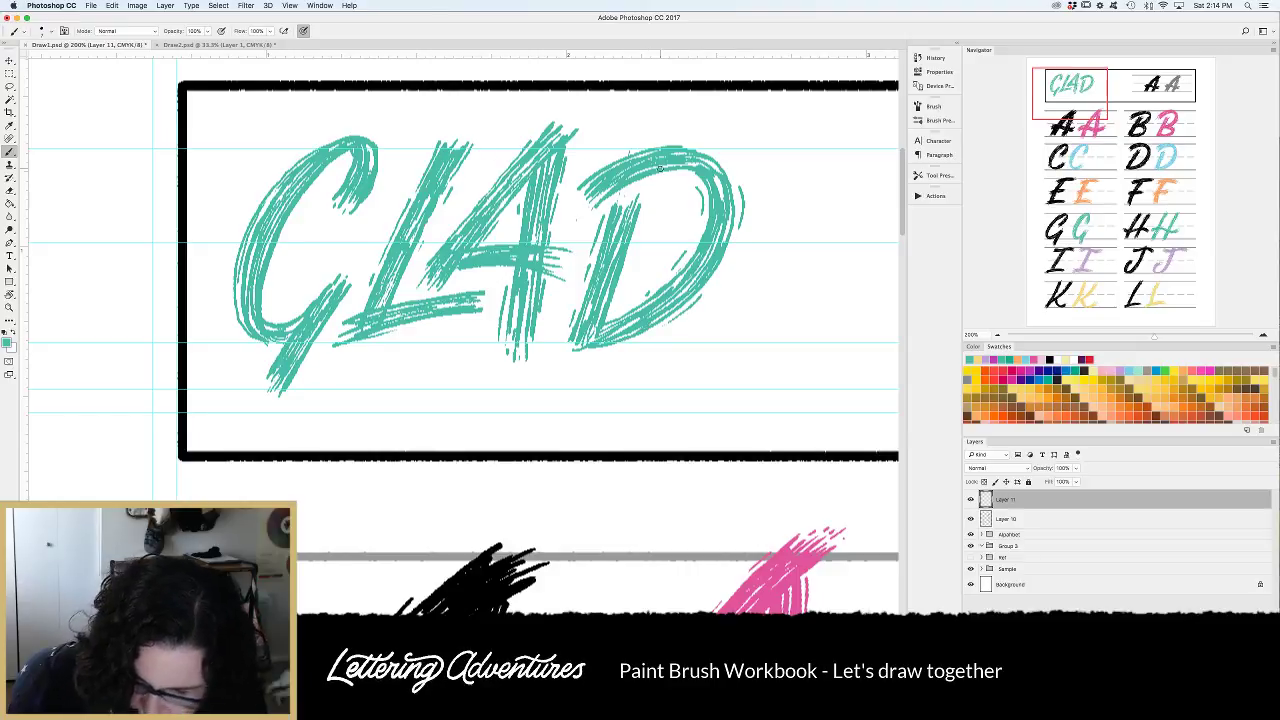
Reshape the starting end of the D's upper curve by erasing its lower edge and adding short bristle marks.
left_click_drag(623, 158, 571, 183)
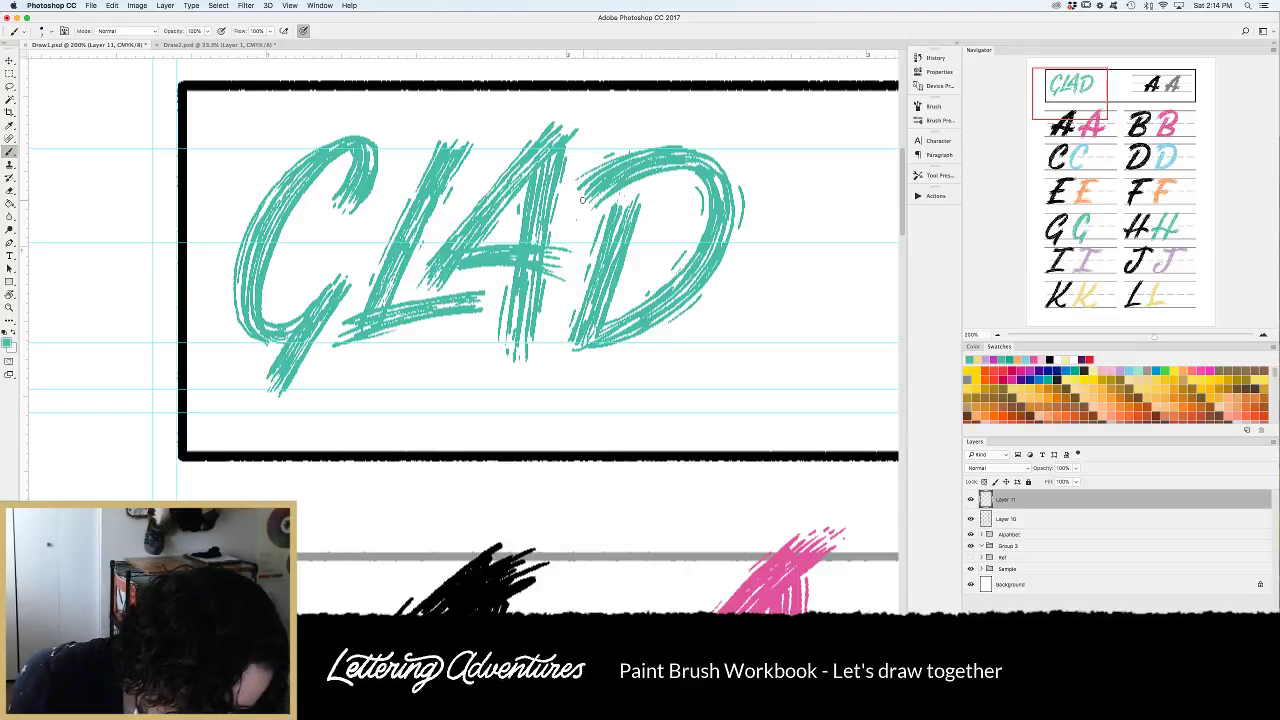
key("e")
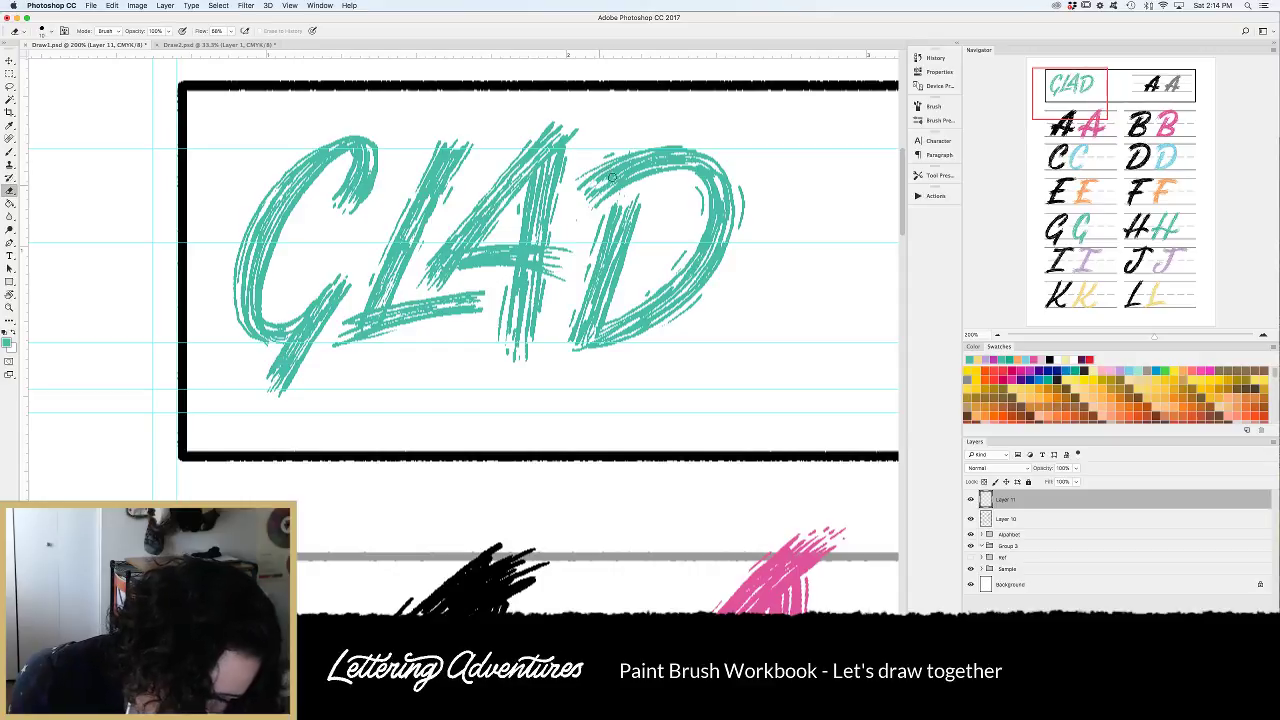
left_click_drag(618, 176, 578, 212)
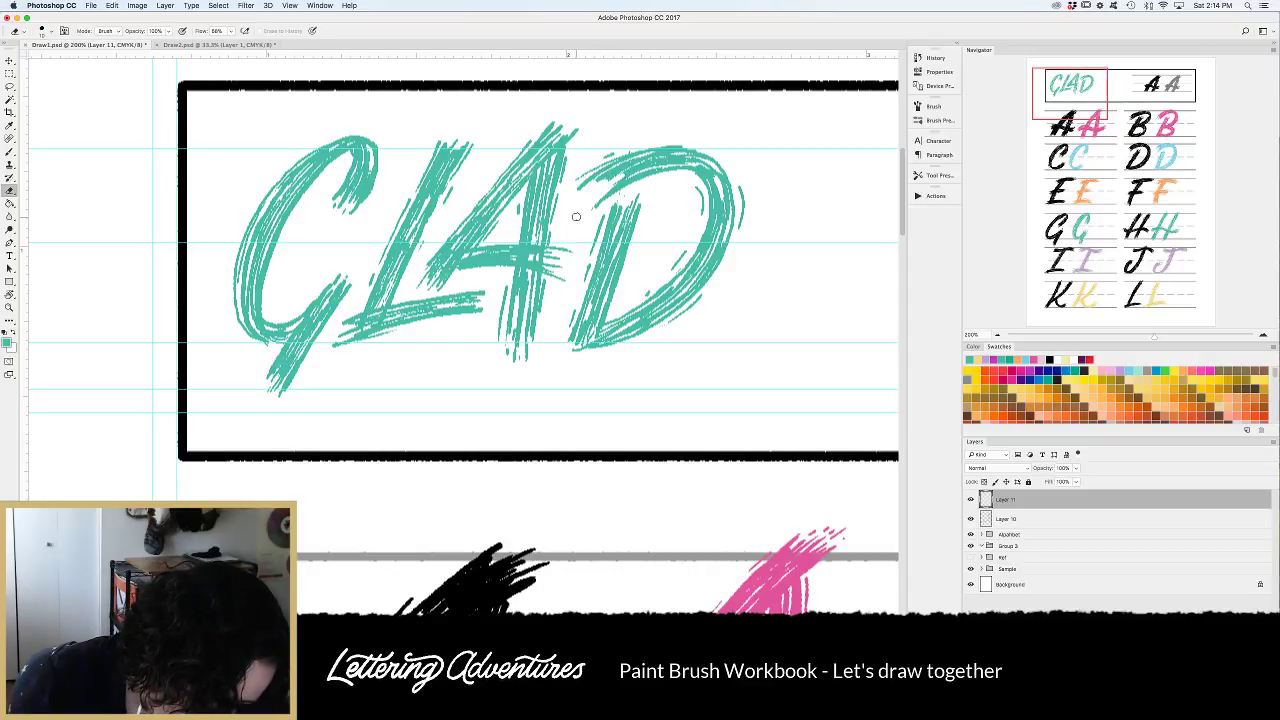
key("b")
mouse_move(622, 176)
left_mouse_down()
mouse_move(600, 194)
mouse_move(609, 184)
left_mouse_up()
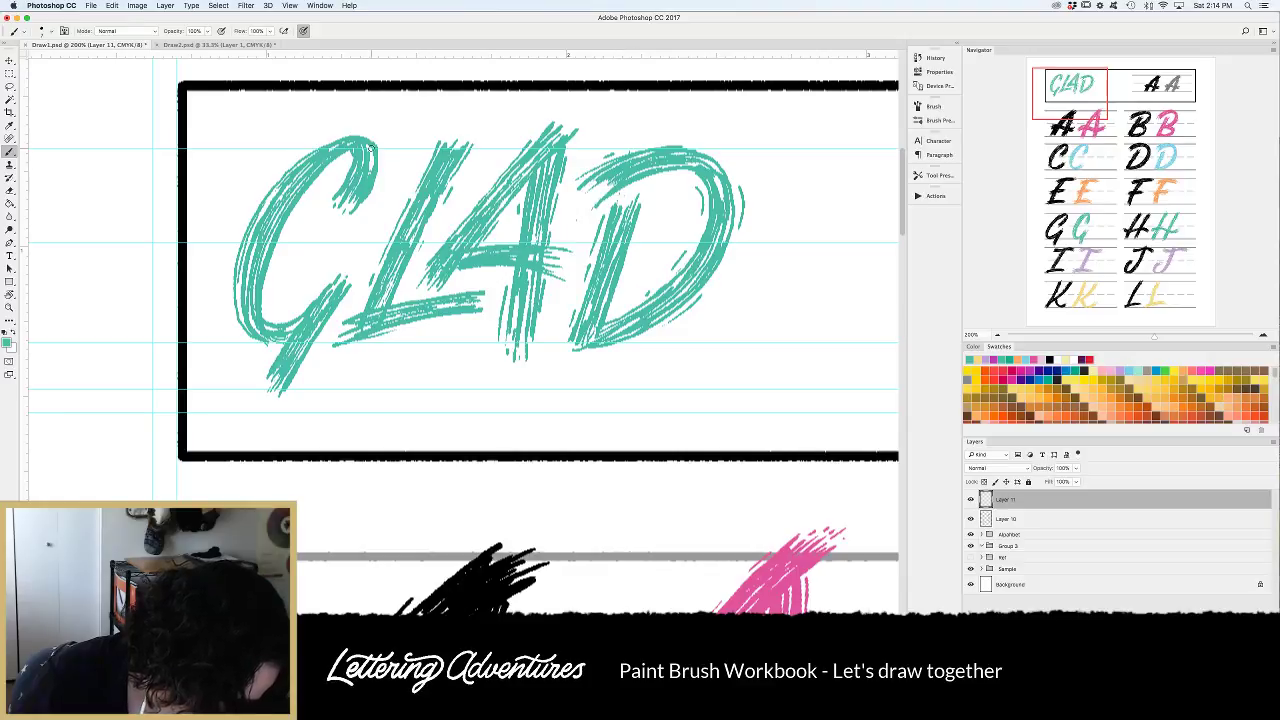
Add loose dry-brush marks around the G's hook, curve and tail.
mouse_move(376, 170)
left_mouse_down()
mouse_move(366, 201)
mouse_move(234, 246)
mouse_move(296, 310)
mouse_move(340, 319)
left_mouse_up()
left_click_drag(323, 333, 318, 342)
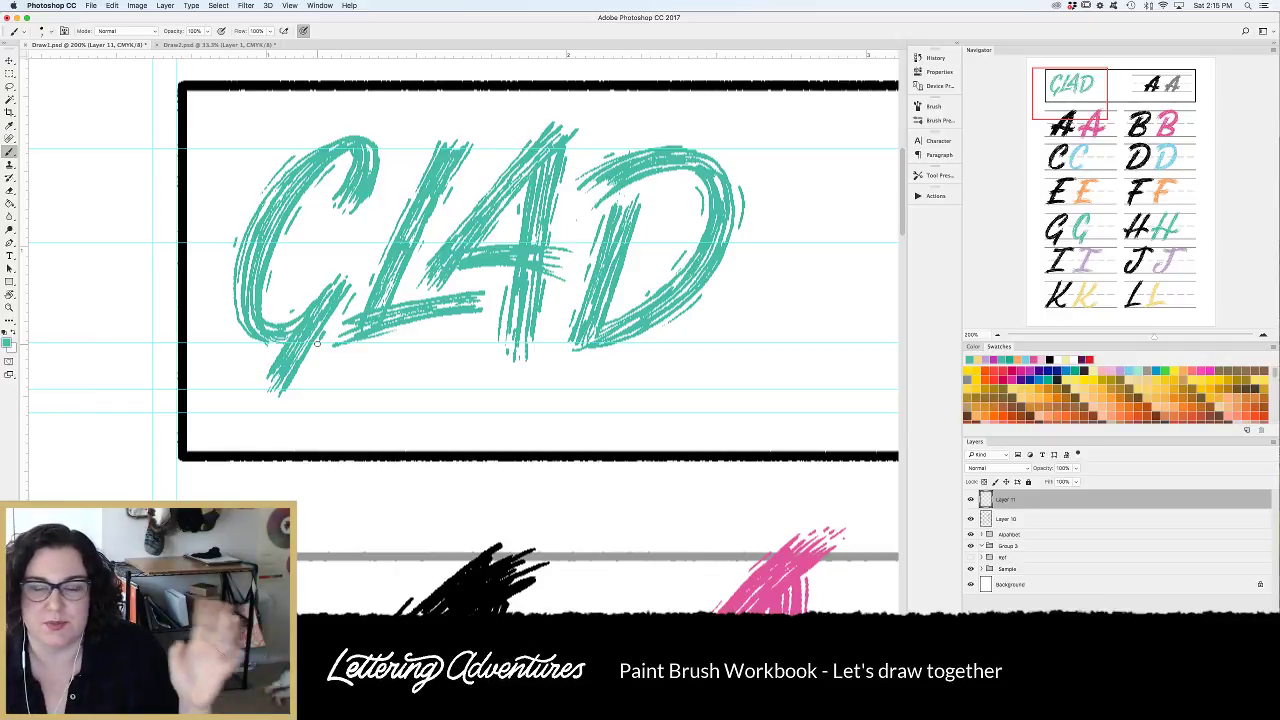
Fit the whole workbook page in view and hide the guides.
key("super+0")
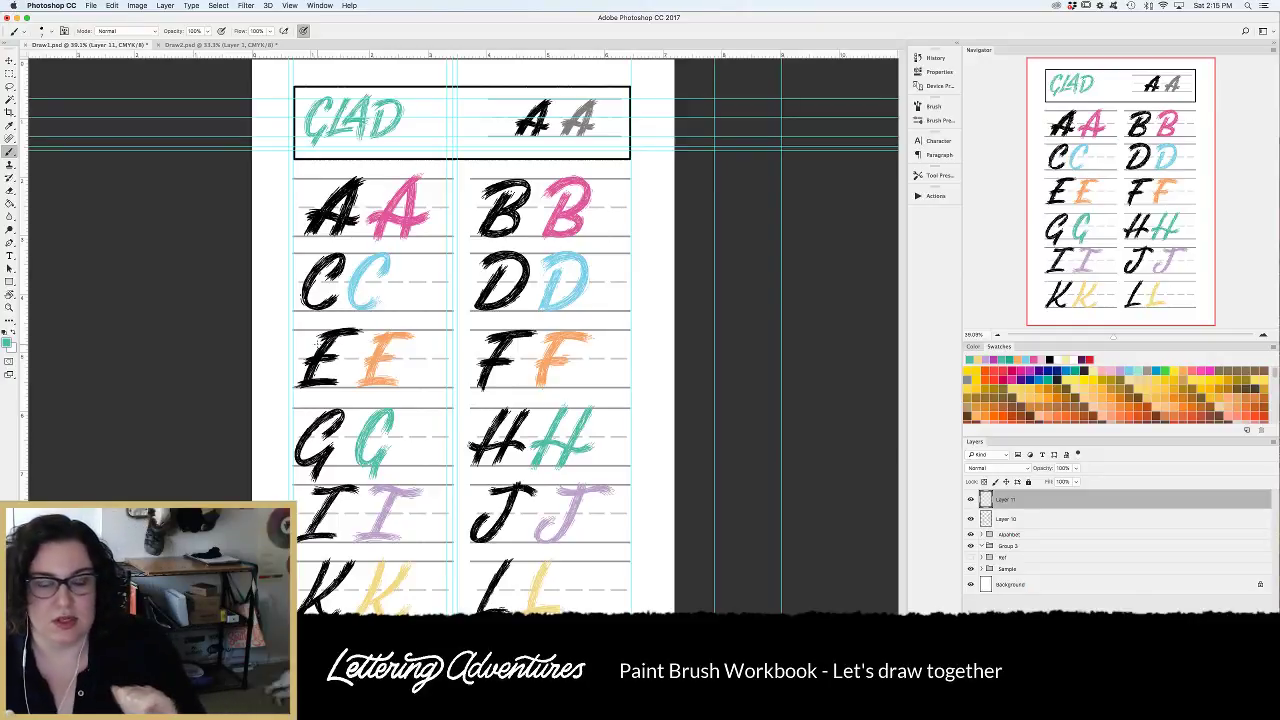
key("super+semicolon")
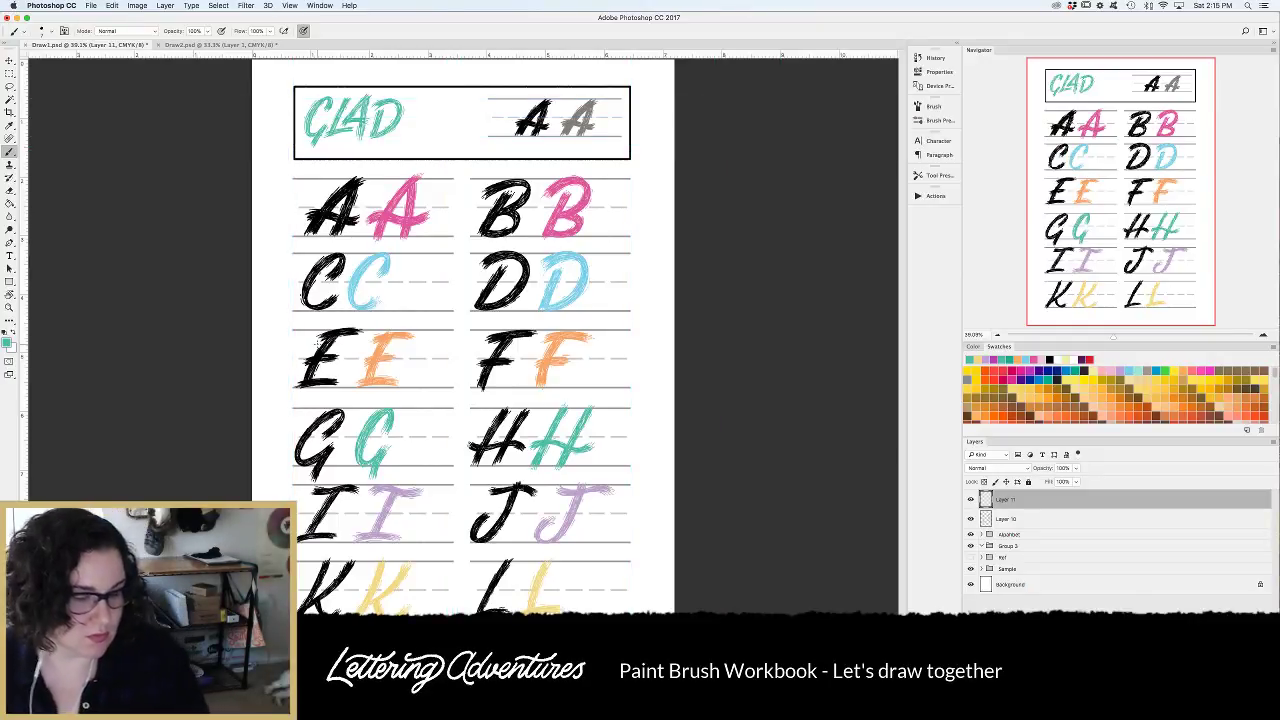
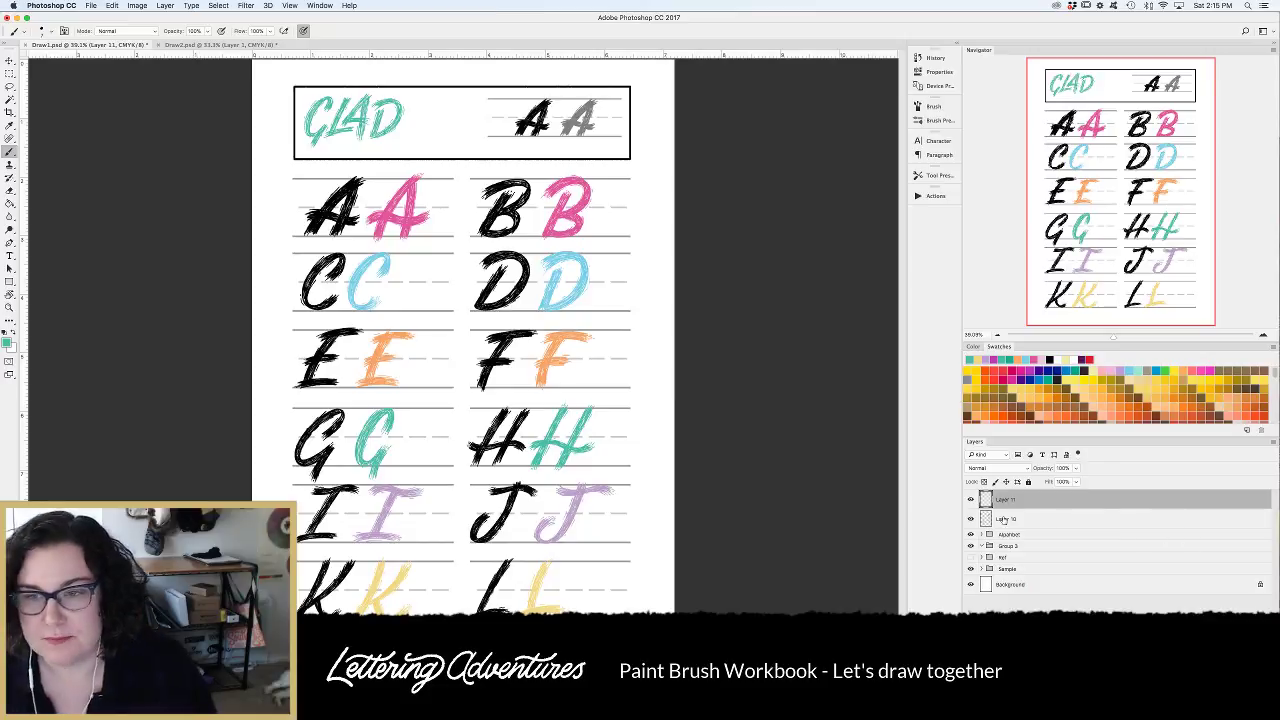
Switch to the Draw2.psd page, add a new layer above Layer 1 and choose purple as the brush colour.
left_click(185, 46)
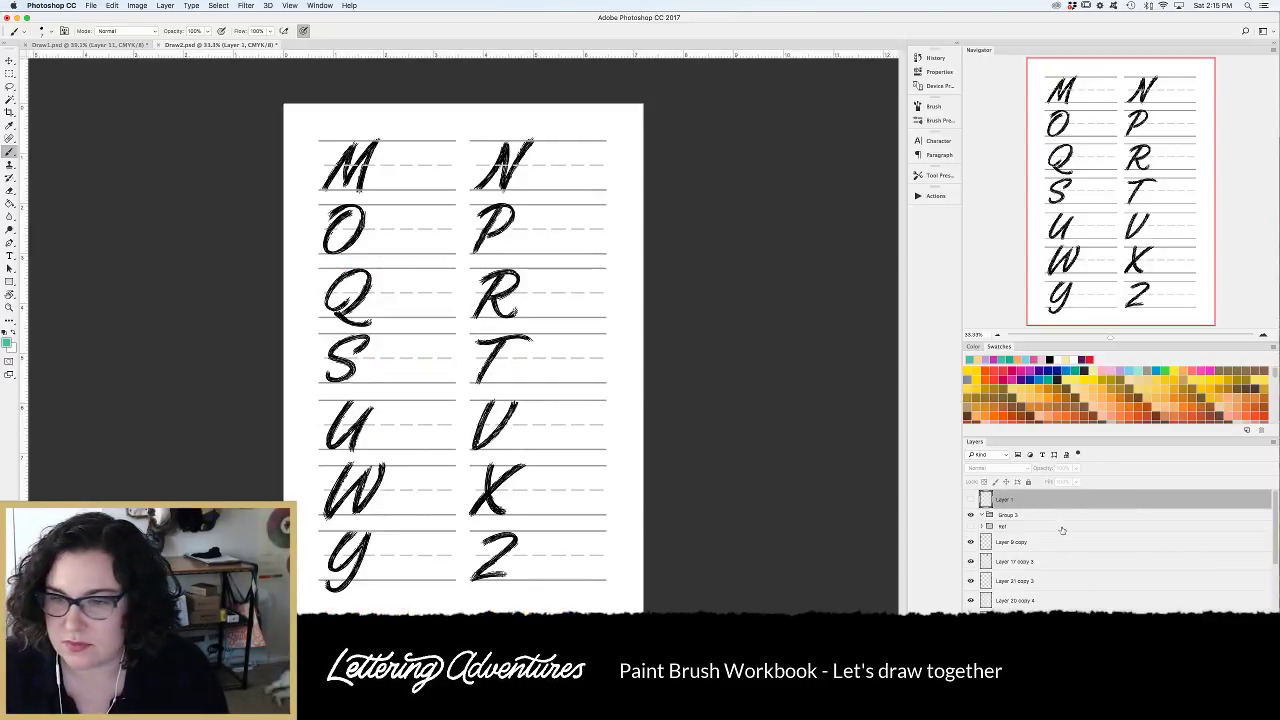
left_click(970, 499)
left_click(970, 499)
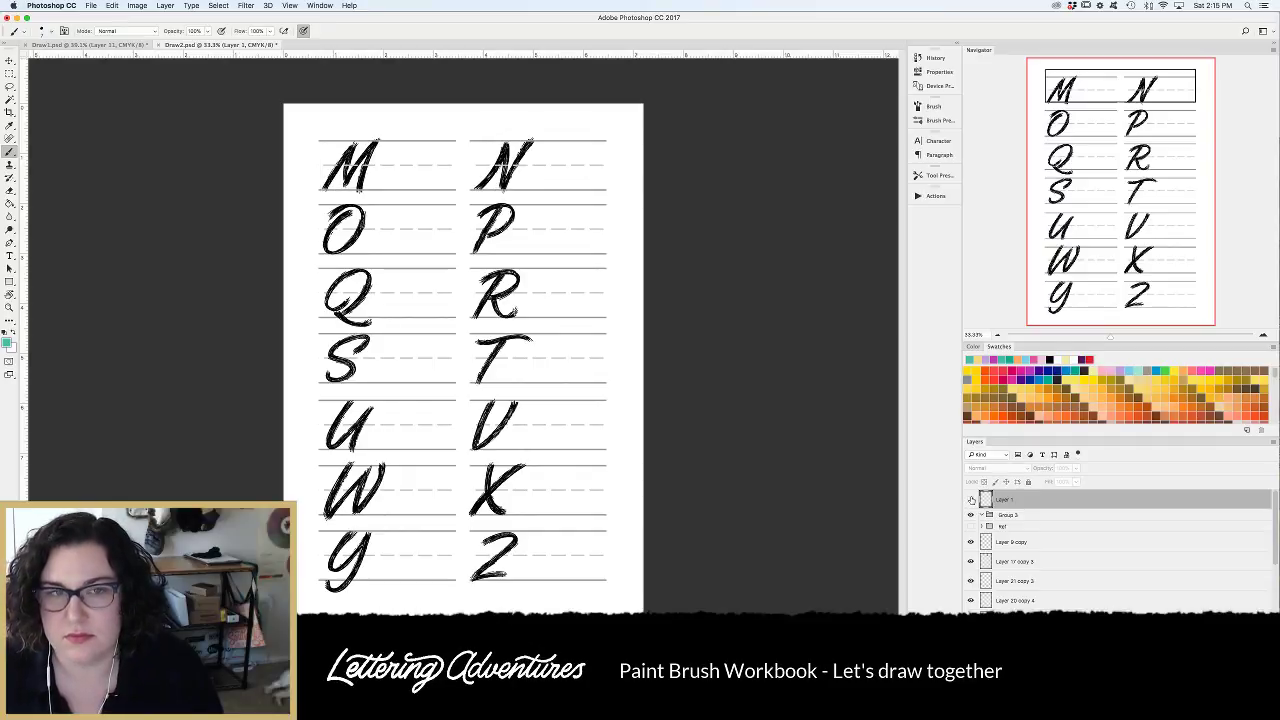
key("alt+shift+super+n")
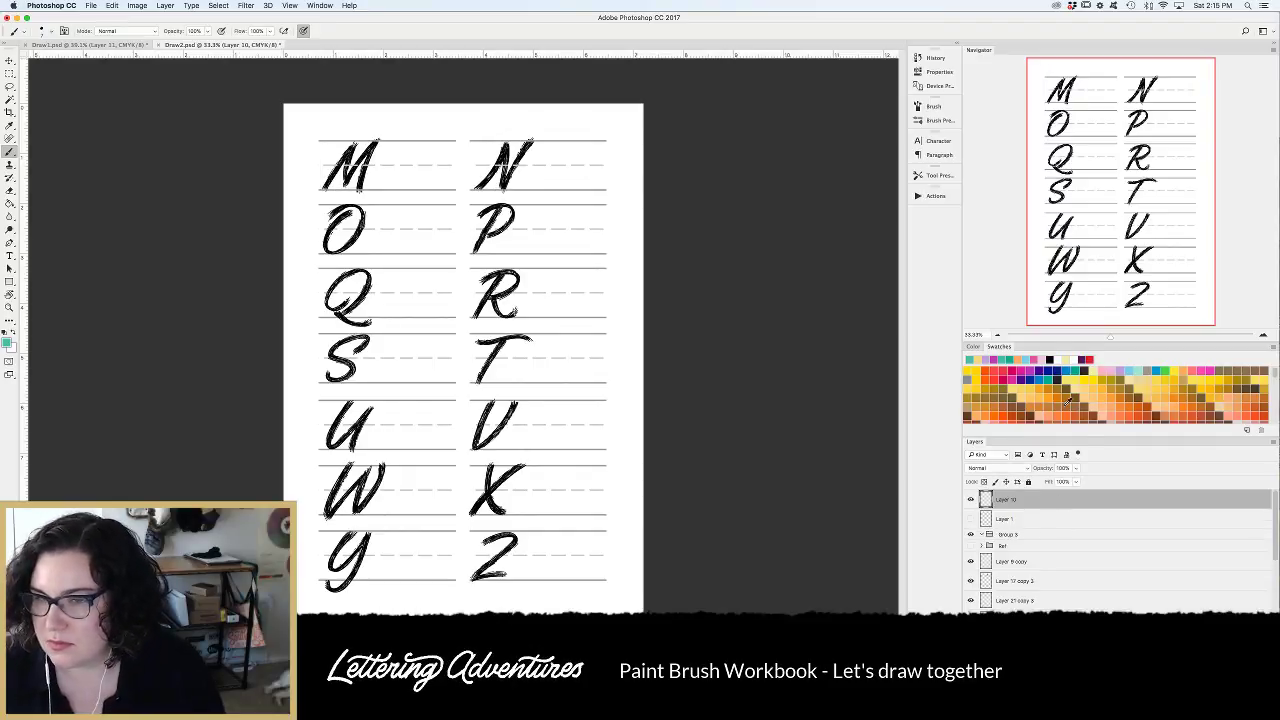
left_click(998, 358)
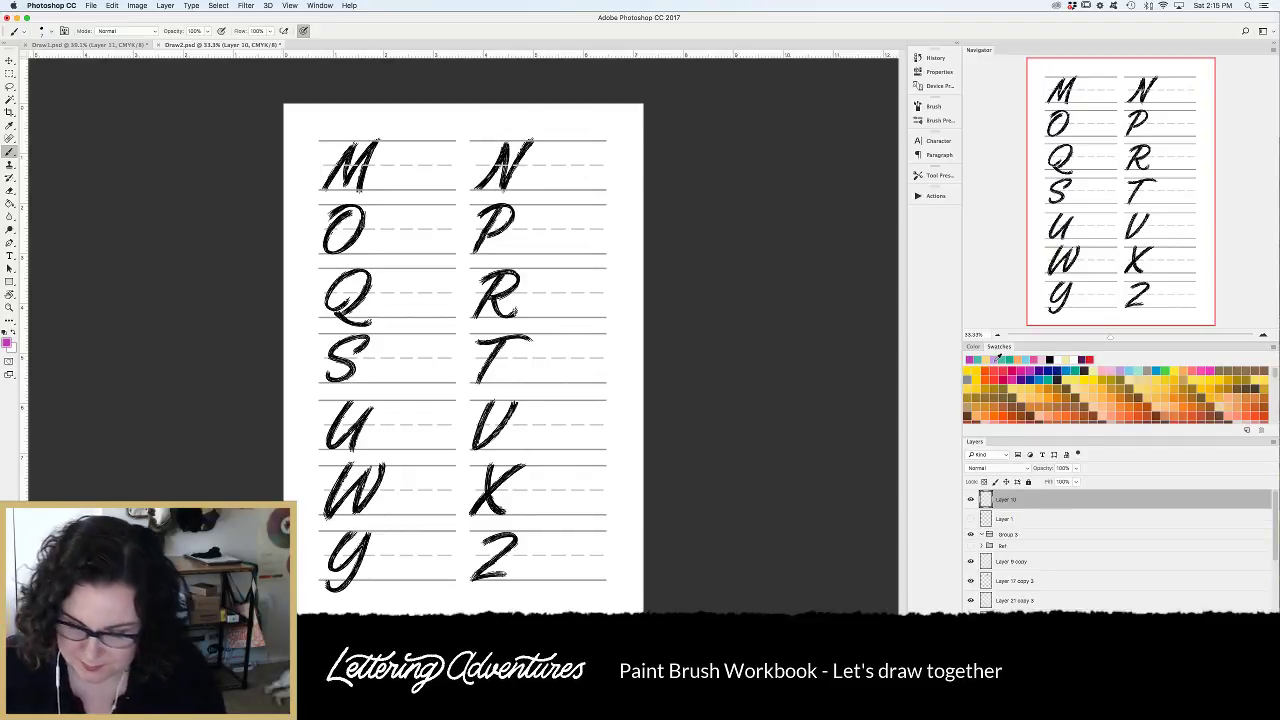
Outline the two outer legs of a purple M beside the black M with paired slanted strokes.
key("super+equal")
key("super+equal")
key("super+equal")
key("super+equal")
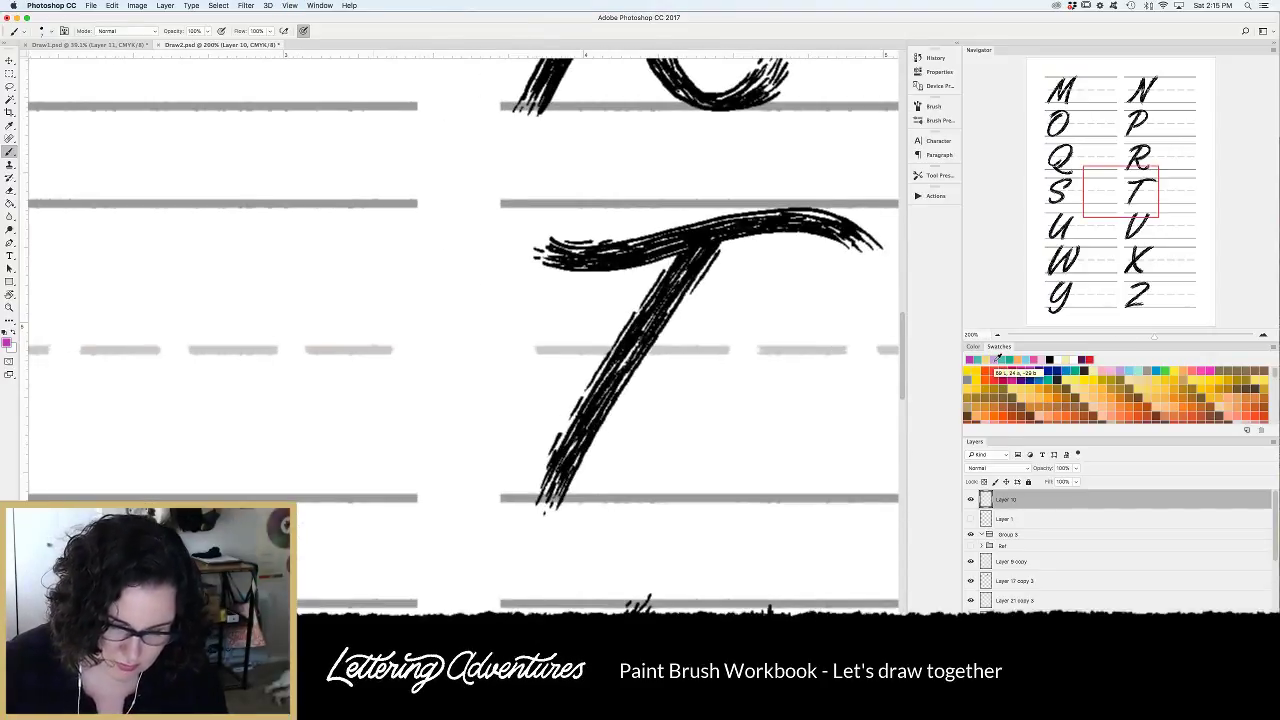
scroll(432, 412, "up", 10)
scroll(432, 412, "left", 8)
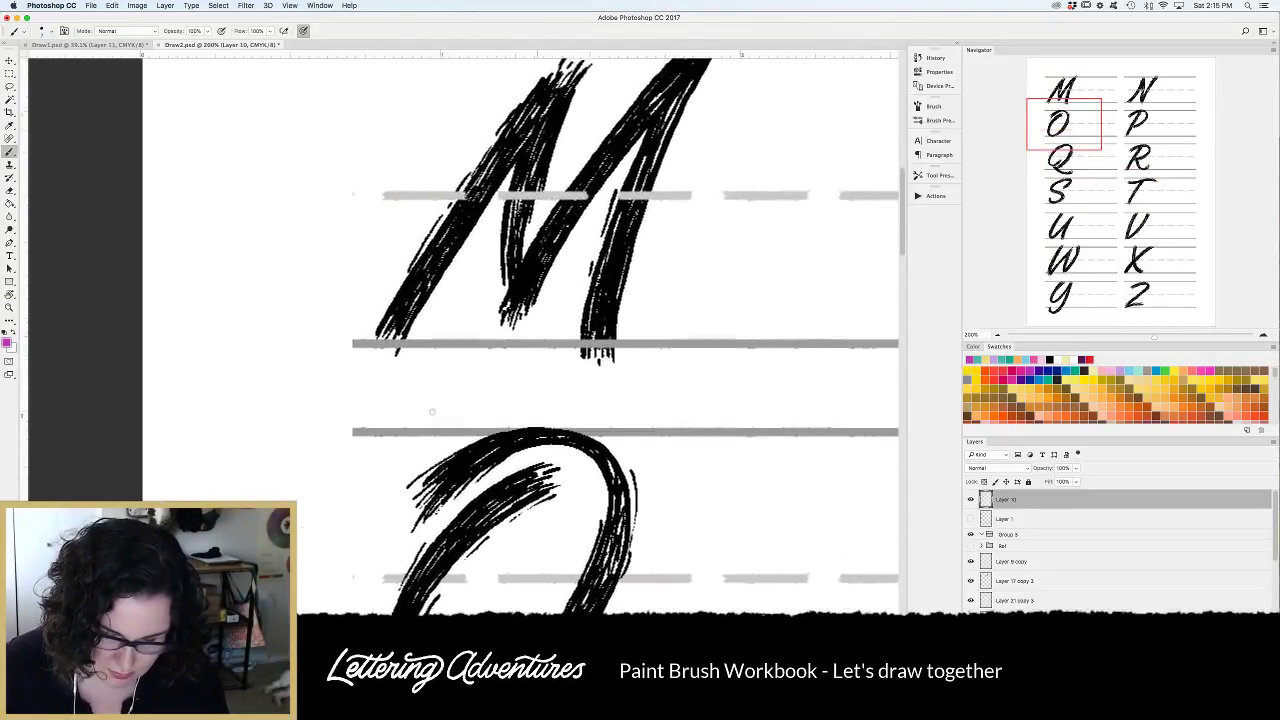
scroll(432, 411, "up", 3)
scroll(432, 411, "right", 2)
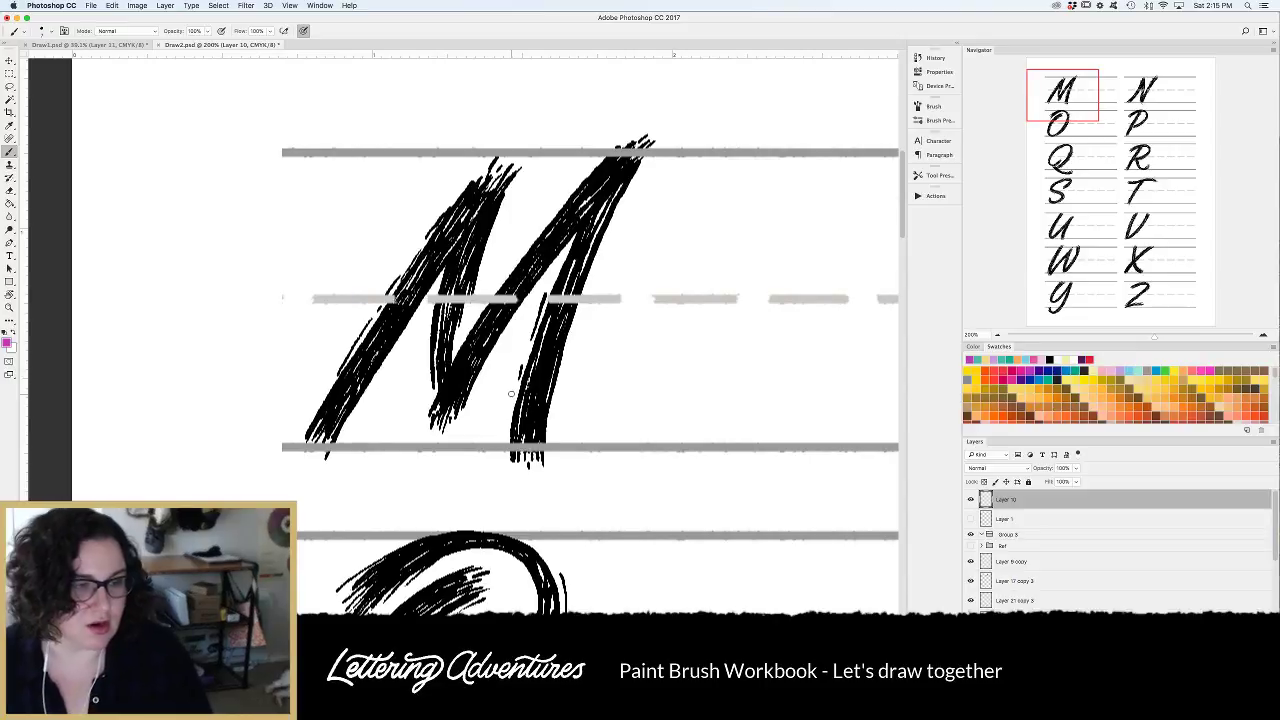
scroll(622, 487, "right", 3)
scroll(622, 487, "down", 1)
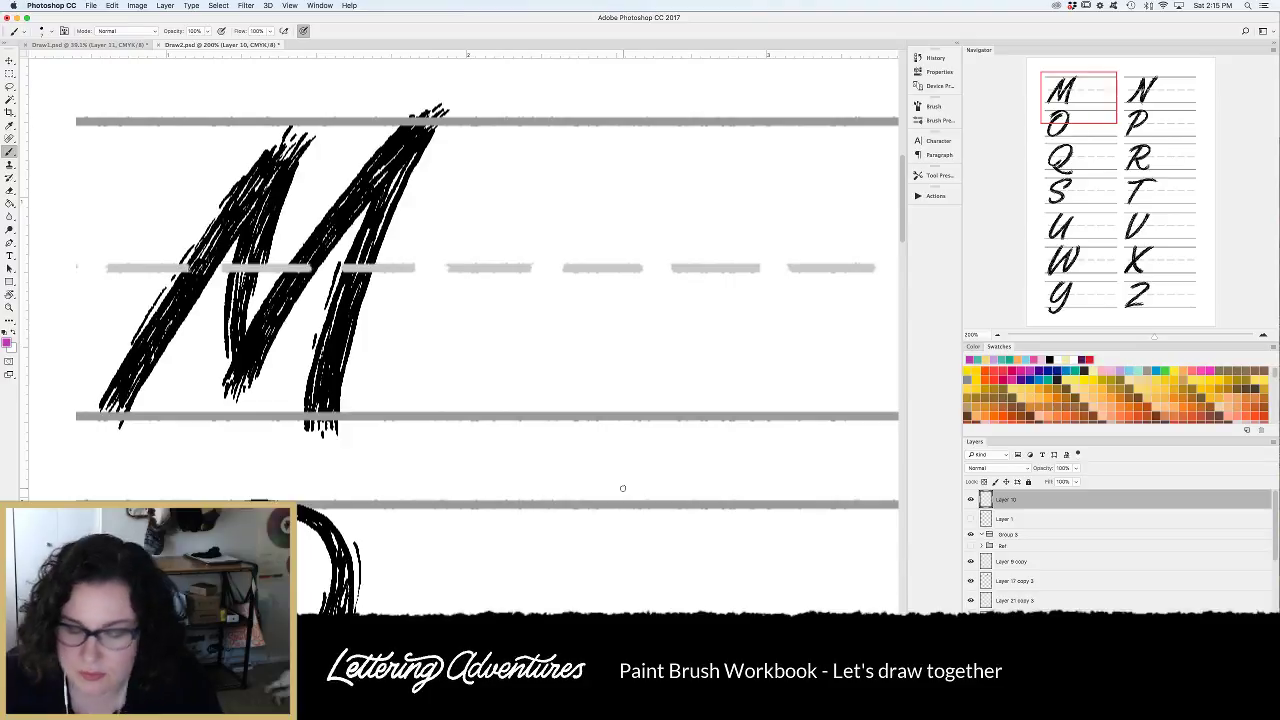
scroll(622, 487, "down", 2)
scroll(622, 487, "left", 1)
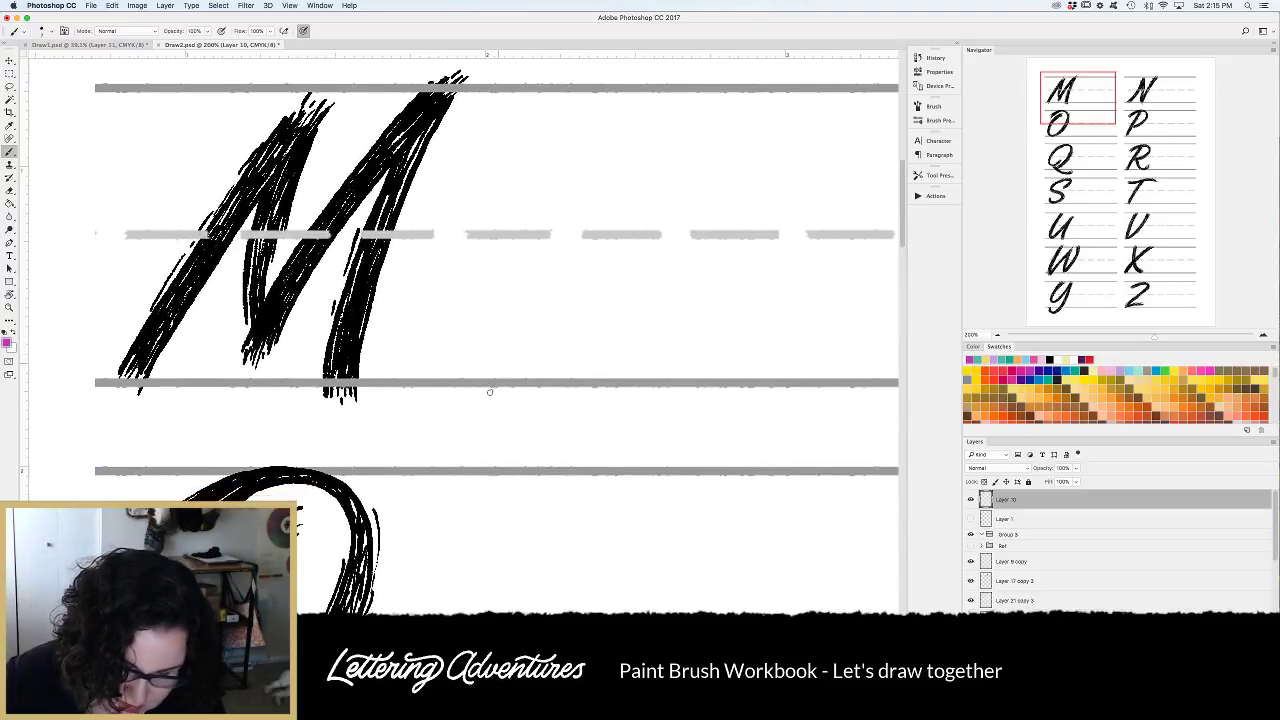
key("super+minus")
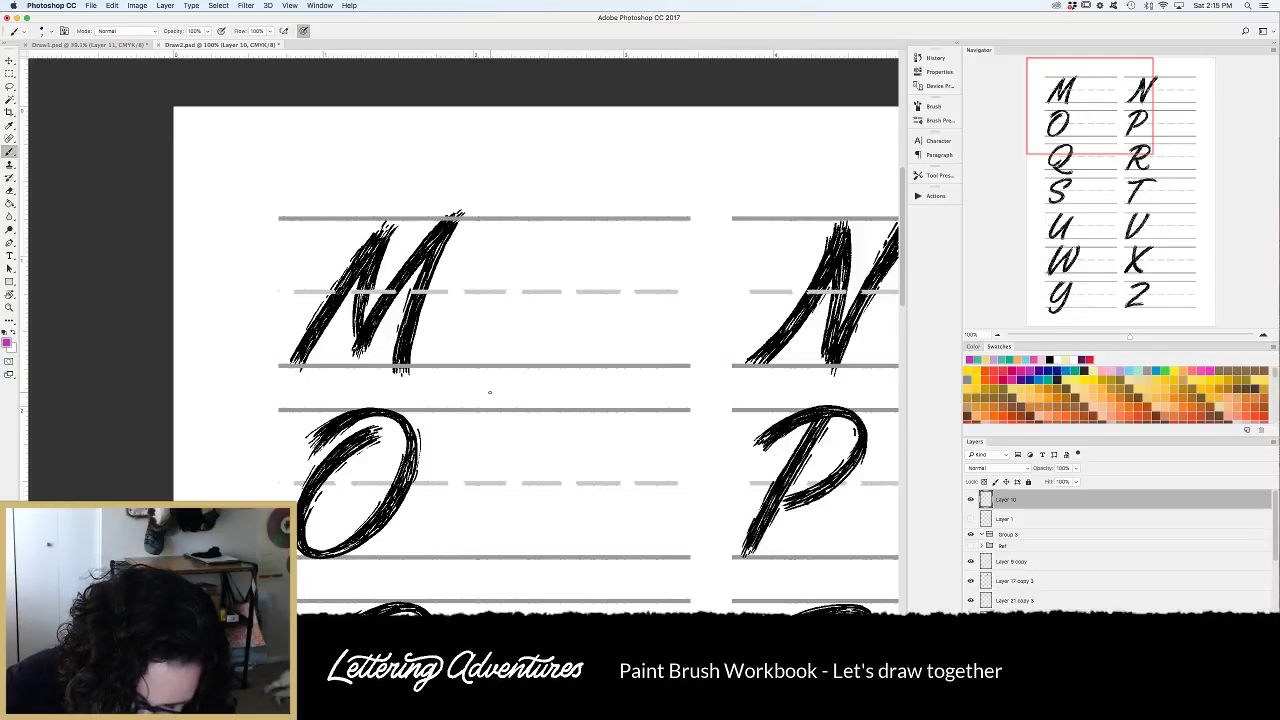
left_click_drag(528, 244, 473, 366)
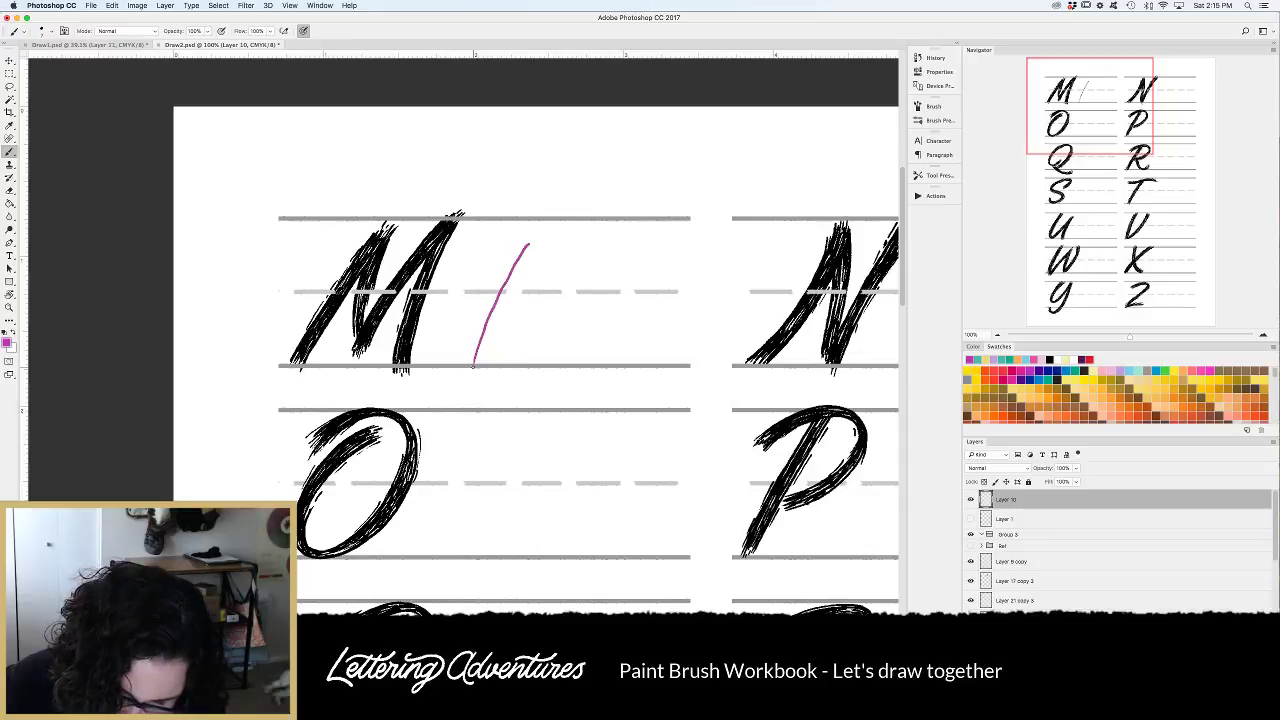
left_click_drag(620, 218, 555, 347)
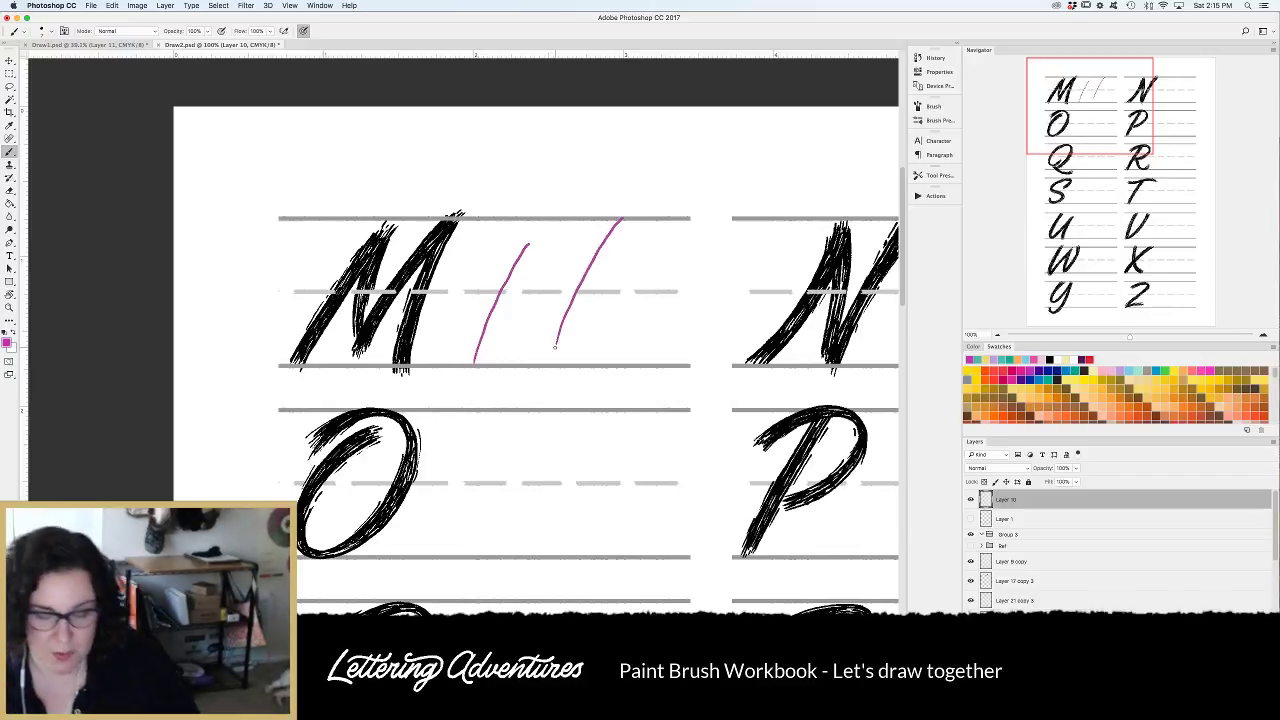
left_click_drag(543, 249, 492, 358)
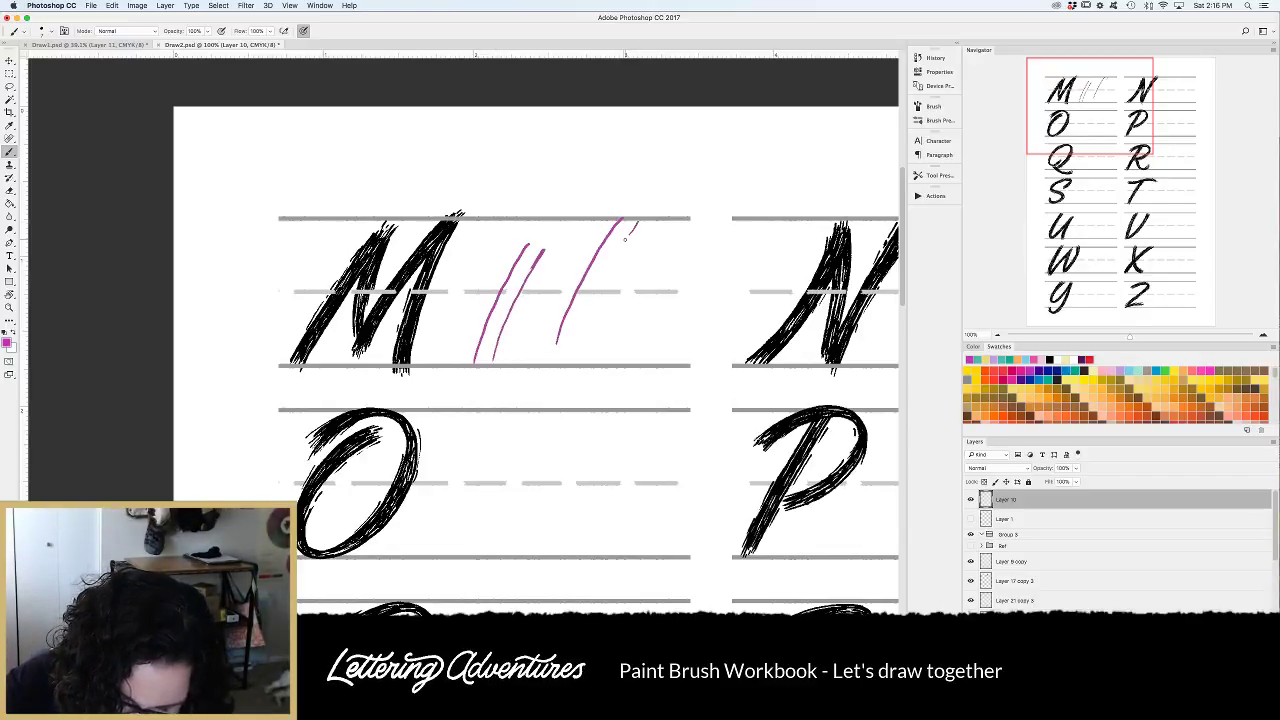
left_click_drag(638, 222, 578, 342)
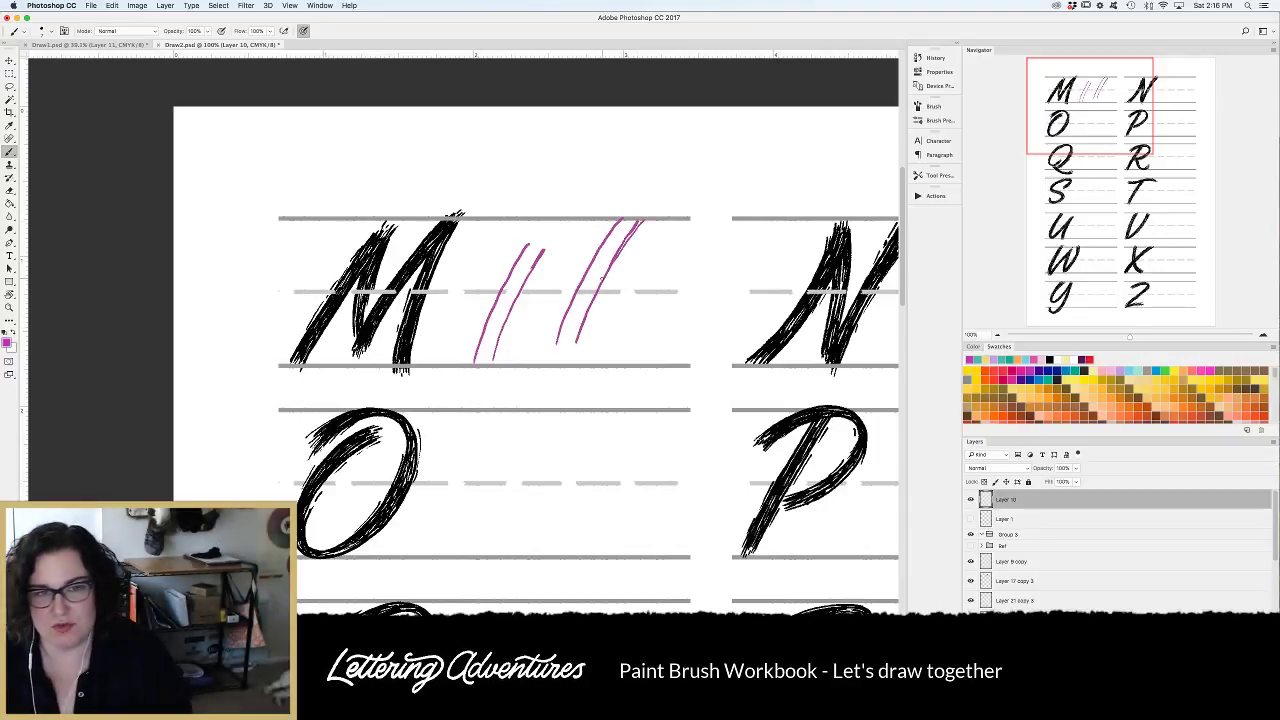
Try to outline the purple M's short inner stroke and its long diagonal between the two legs.
left_click_drag(556, 242, 545, 296)
left_click_drag(536, 237, 528, 337)
mouse_move(531, 251)
left_mouse_down()
mouse_move(525, 338)
mouse_move(547, 271)
mouse_move(542, 301)
left_mouse_up()
left_click_drag(550, 260, 544, 311)
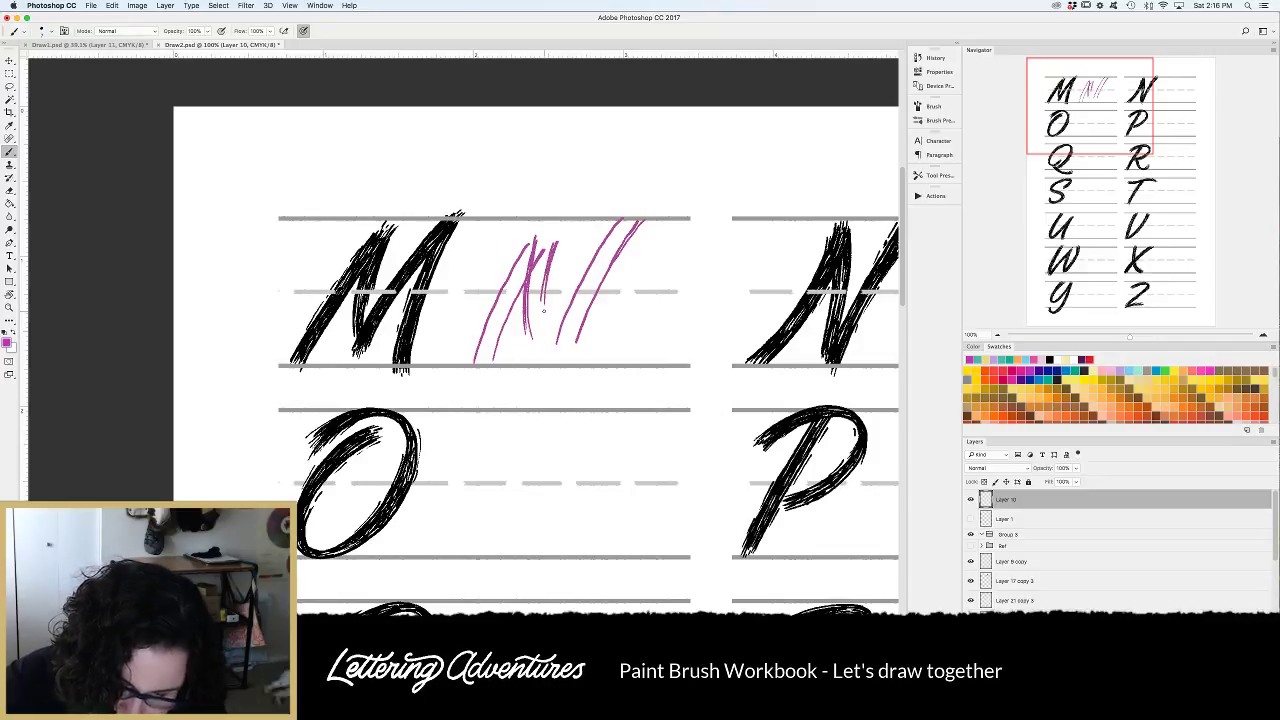
left_click_drag(650, 217, 541, 310)
mouse_move(541, 310)
left_mouse_down()
mouse_move(640, 220)
mouse_move(546, 306)
left_mouse_up()
key("super+z")
left_click_drag(626, 224, 546, 305)
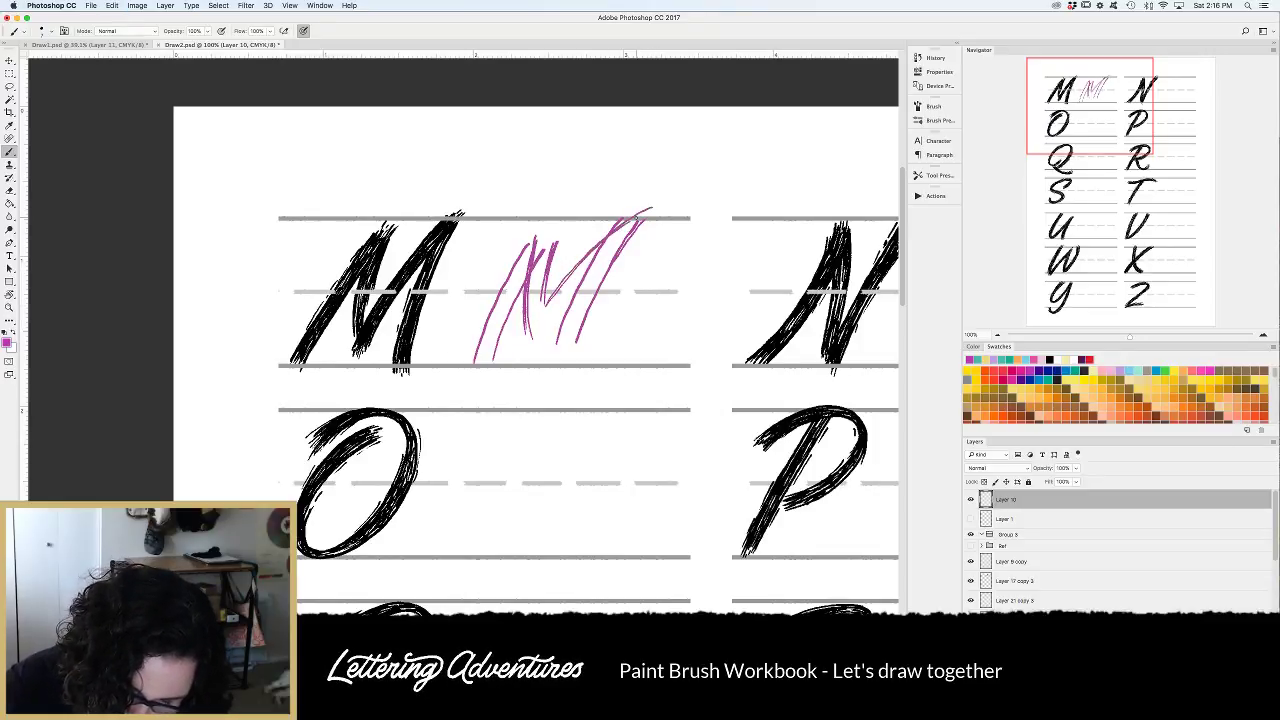
left_click_drag(598, 272, 557, 318)
left_click_drag(658, 228, 547, 330)
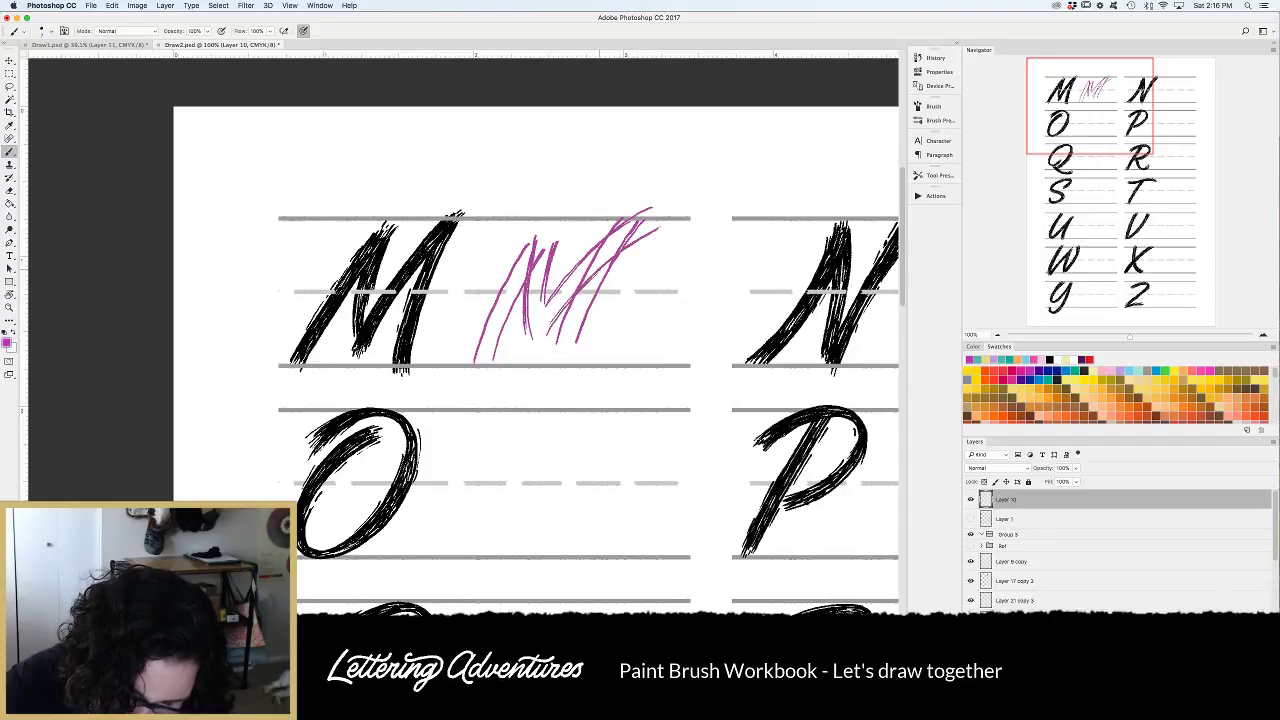
left_click_drag(598, 269, 546, 324)
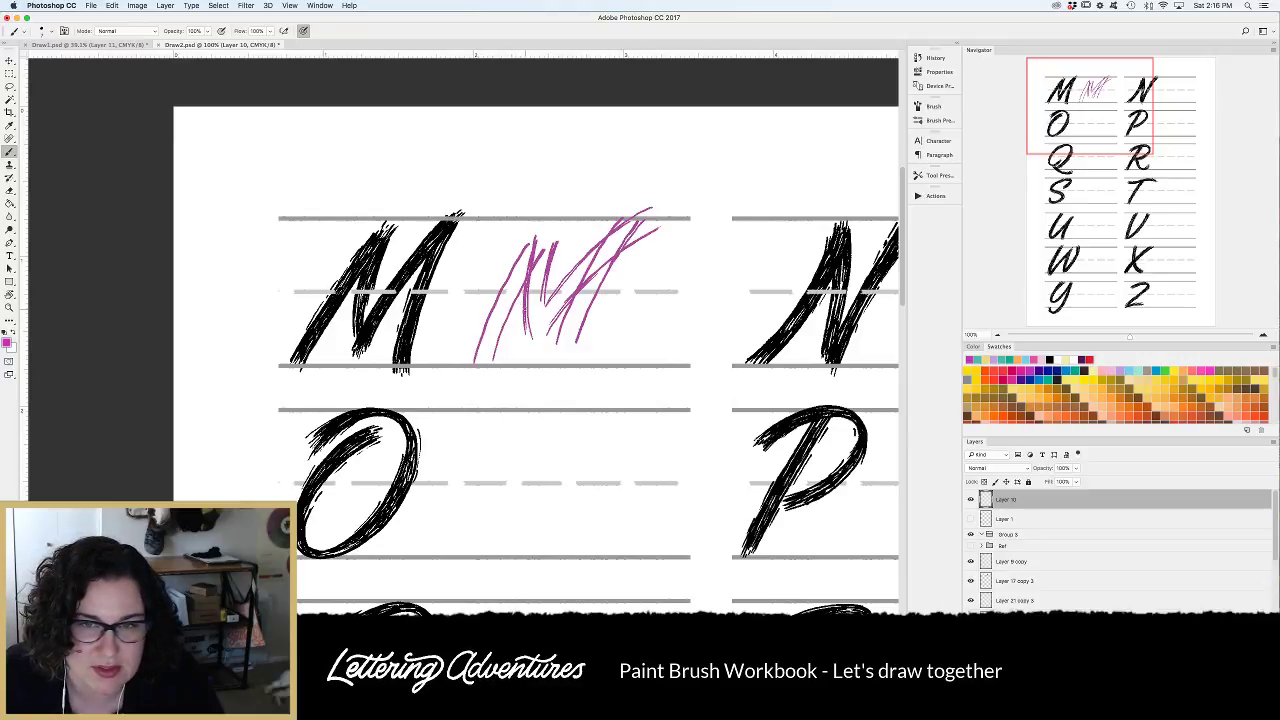
Undo the purple M's inner stroke and diagonal, back to the four outer leg lines.
key("super+alt+z")
key("super+alt+z")
key("super+alt+z")
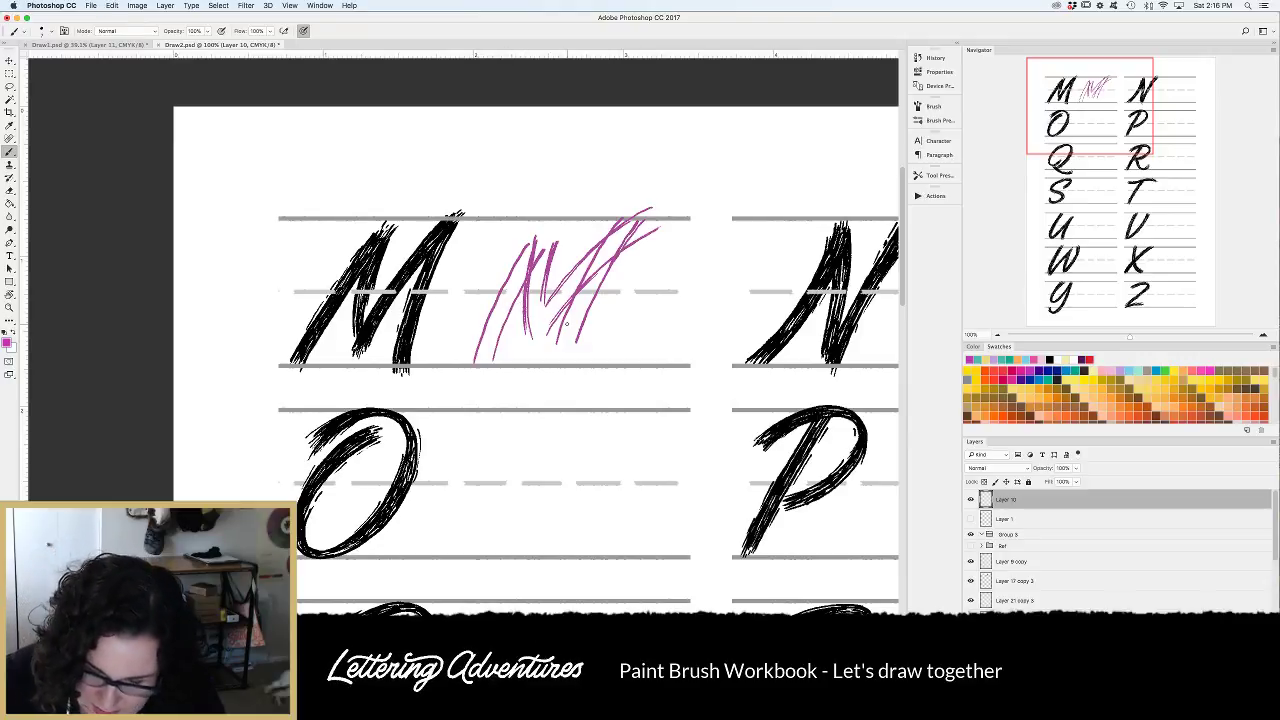
key("super+alt+z")
key("super+alt+z")
key("super+alt+z")
key("super+alt+z")
key("super+alt+z")
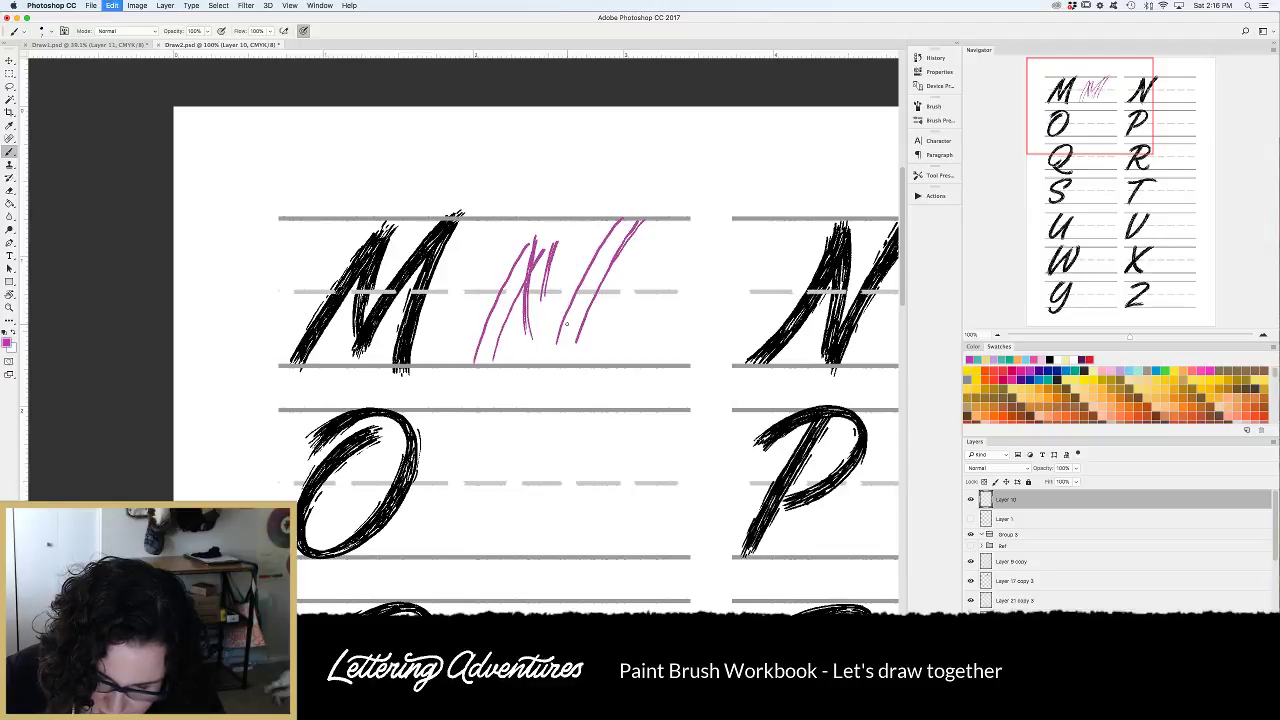
key("super+alt+z")
key("super+alt+z")
key("super+alt+z")
key("super+alt+z")
key("super+alt+z")
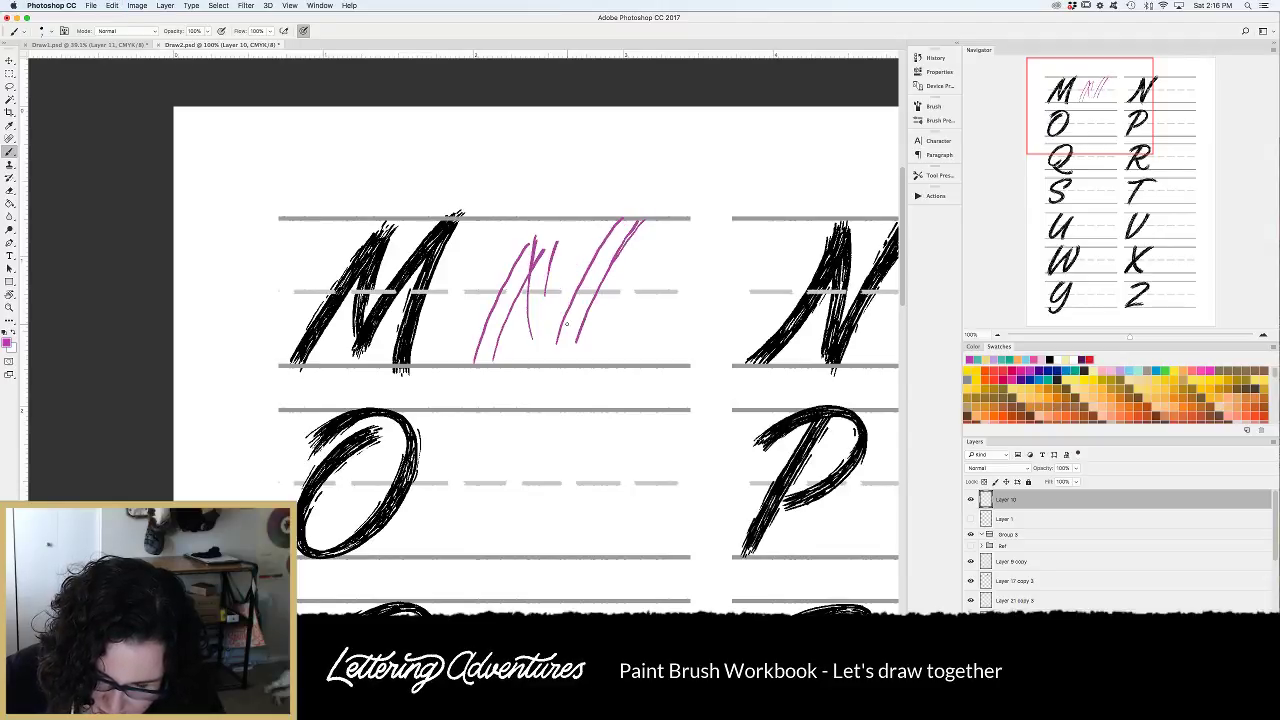
key("super+alt+z")
key("super+alt+z")
key("super+alt+z")
key("super+alt+z")
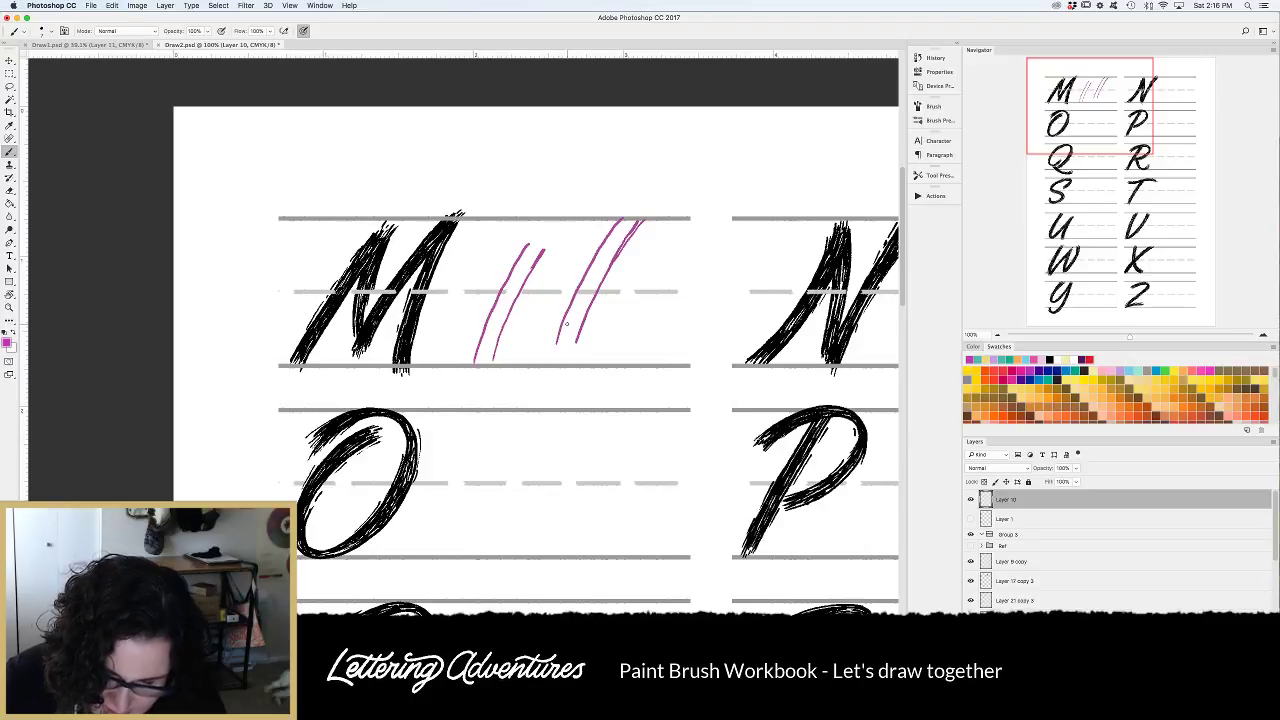
Redraw the purple M's inner downstroke and long diagonal, adding rough bristle lines around the diagonal and second leg.
mouse_move(536, 240)
left_mouse_down()
mouse_move(529, 331)
mouse_move(604, 238)
mouse_move(662, 208)
mouse_move(612, 237)
mouse_move(528, 326)
left_mouse_up()
left_click_drag(546, 241, 542, 284)
mouse_move(549, 238)
left_mouse_down()
mouse_move(543, 299)
mouse_move(527, 236)
mouse_move(545, 318)
mouse_move(581, 276)
mouse_move(521, 329)
left_mouse_up()
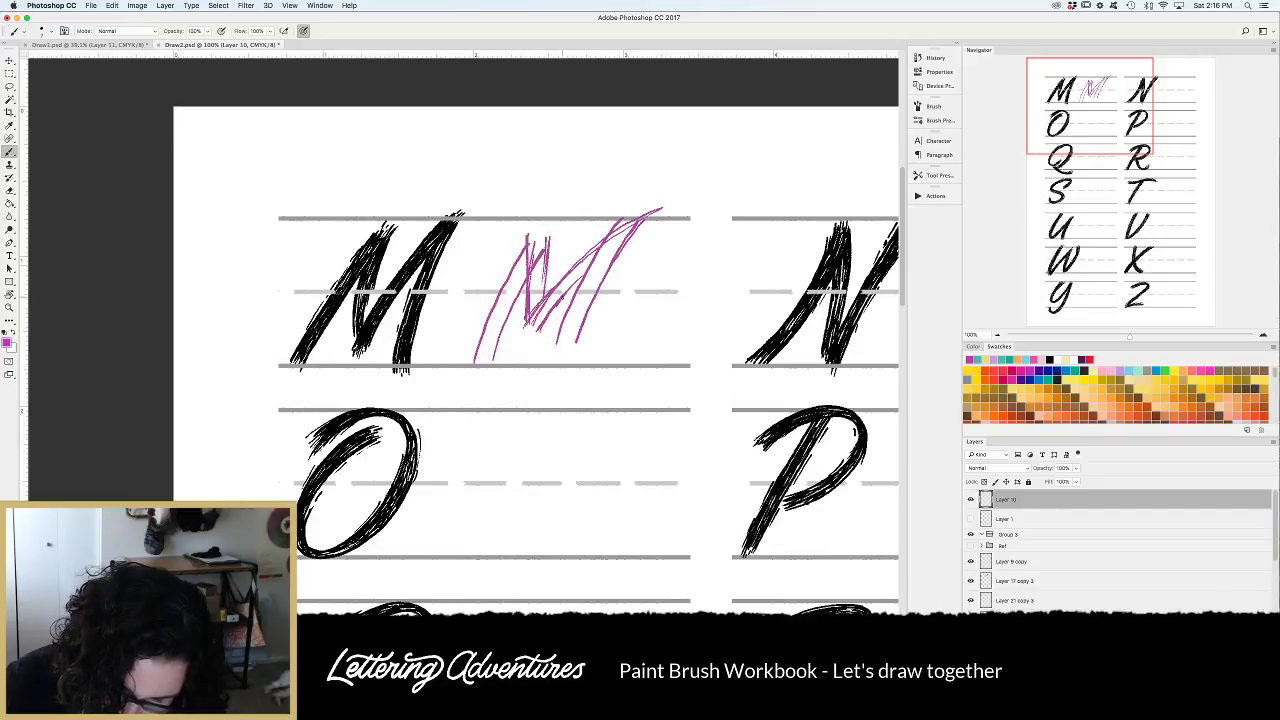
left_click_drag(588, 274, 646, 236)
mouse_move(570, 272)
left_mouse_down()
mouse_move(648, 205)
mouse_move(570, 366)
mouse_move(555, 339)
left_mouse_up()
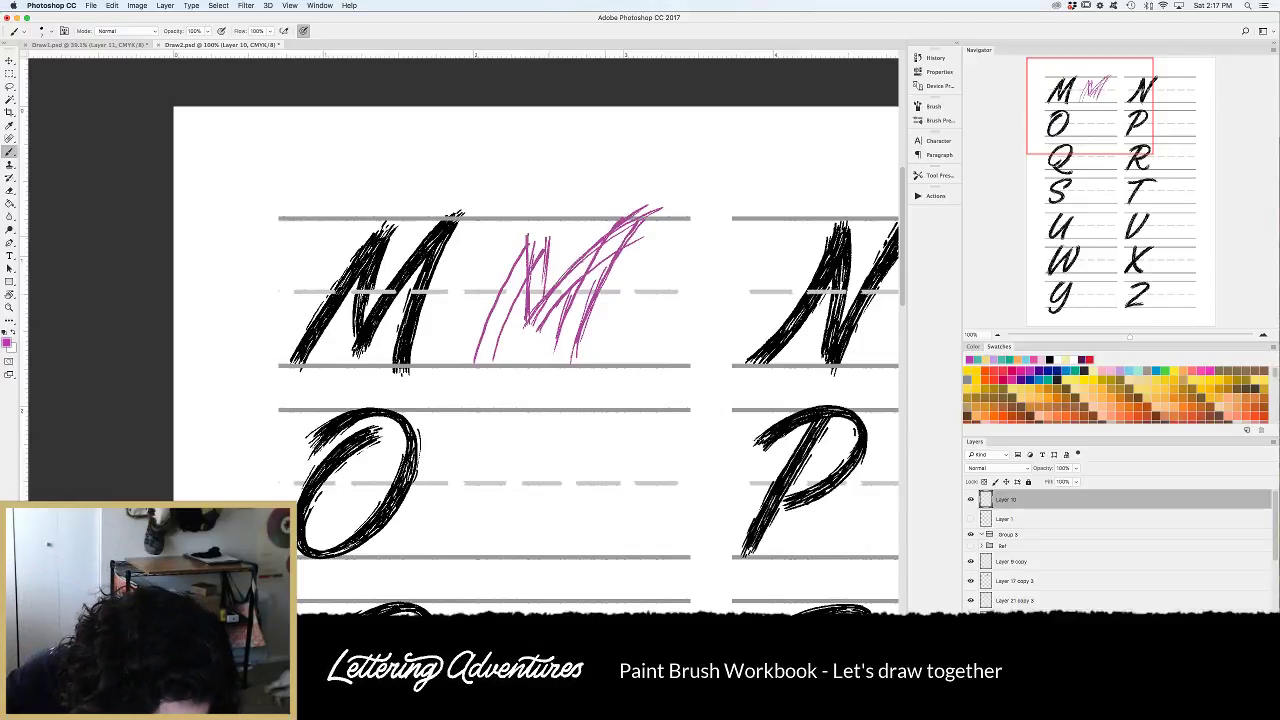
left_click_drag(580, 282, 530, 345)
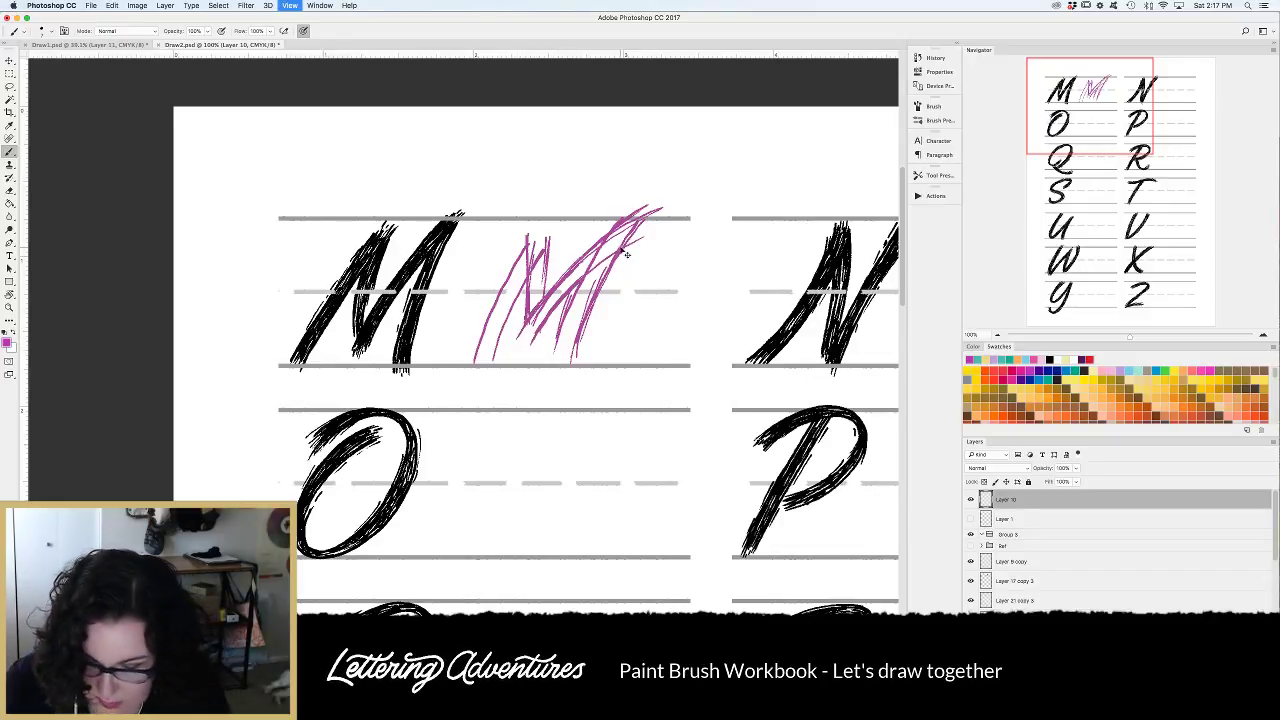
Fill the upper part of the purple M's first leg with fine parallel bristle strokes.
key("super+plus")
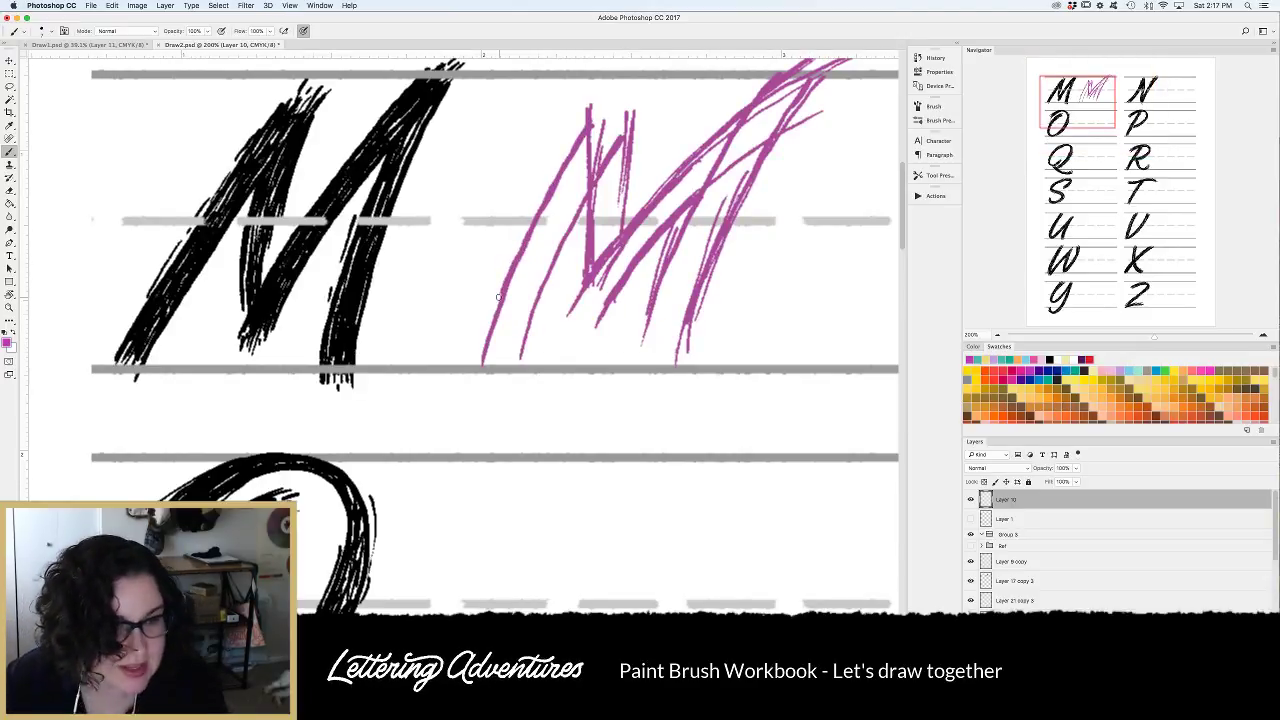
scroll(498, 297, "up", 2)
scroll(530, 340, "right", 2)
mouse_move(544, 170)
left_mouse_down()
mouse_move(494, 264)
mouse_move(508, 270)
left_mouse_up()
left_click_drag(542, 222, 516, 270)
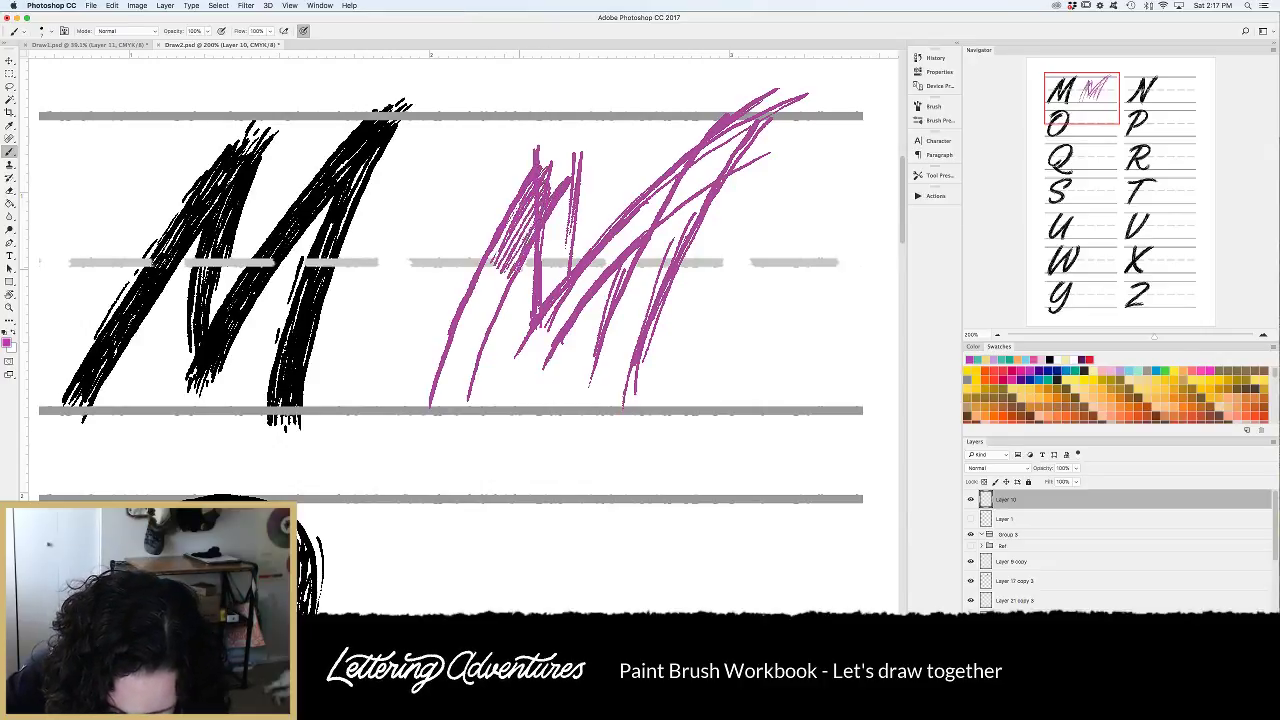
Doodle a rough face with eyes and a nose beside the purple M.
scroll(649, 397, "right", 1)
mouse_move(722, 302)
left_mouse_down()
mouse_move(738, 240)
mouse_move(782, 202)
mouse_move(834, 228)
mouse_move(834, 302)
mouse_move(790, 350)
mouse_move(732, 330)
mouse_move(741, 316)
left_mouse_up()
mouse_move(826, 242)
left_mouse_down()
mouse_move(828, 318)
mouse_move(784, 354)
left_mouse_up()
left_click_drag(748, 268, 808, 264)
mouse_move(786, 280)
left_mouse_down()
mouse_move(776, 298)
mouse_move(792, 297)
mouse_move(798, 318)
mouse_move(810, 306)
left_mouse_up()
Undo all strokes of the rough face doodle beside the purple M.
key("super+alt+z")
key("super+alt+z")
key("super+alt+z")
key("super+alt+z")
key("super+alt+z")
key("super+alt+z")
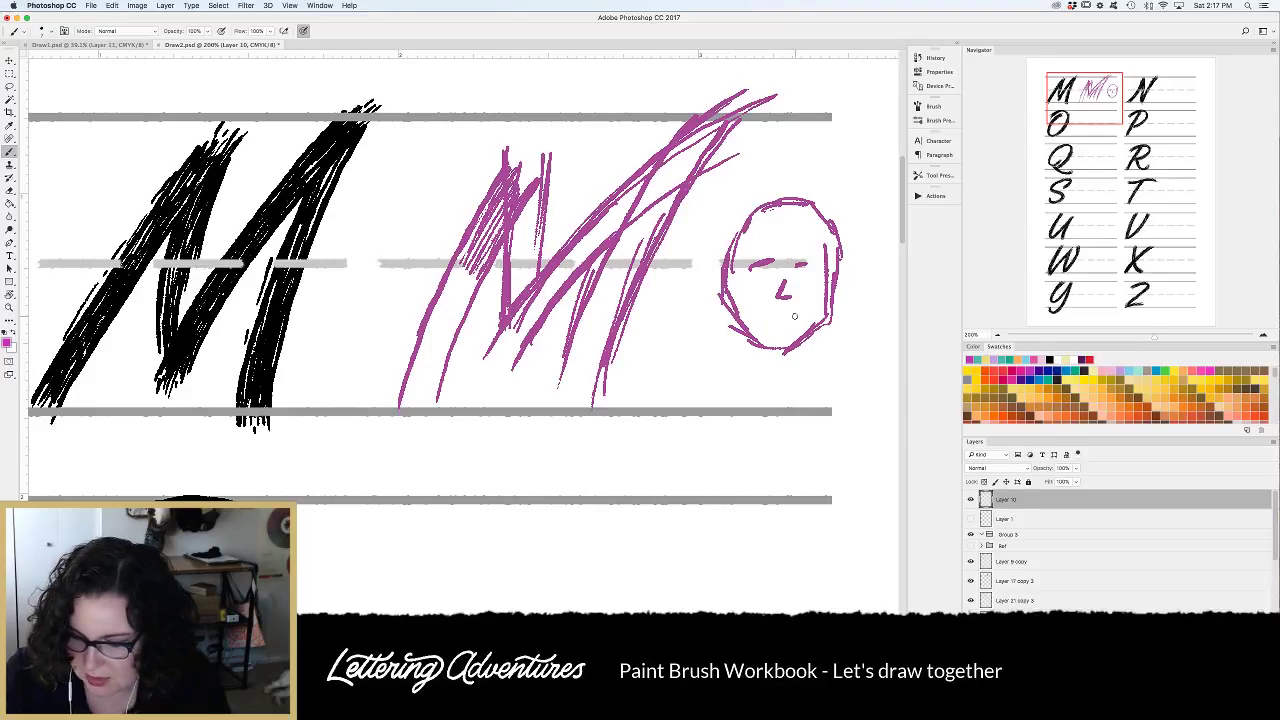
key("super+alt+z")
key("super+alt+z")
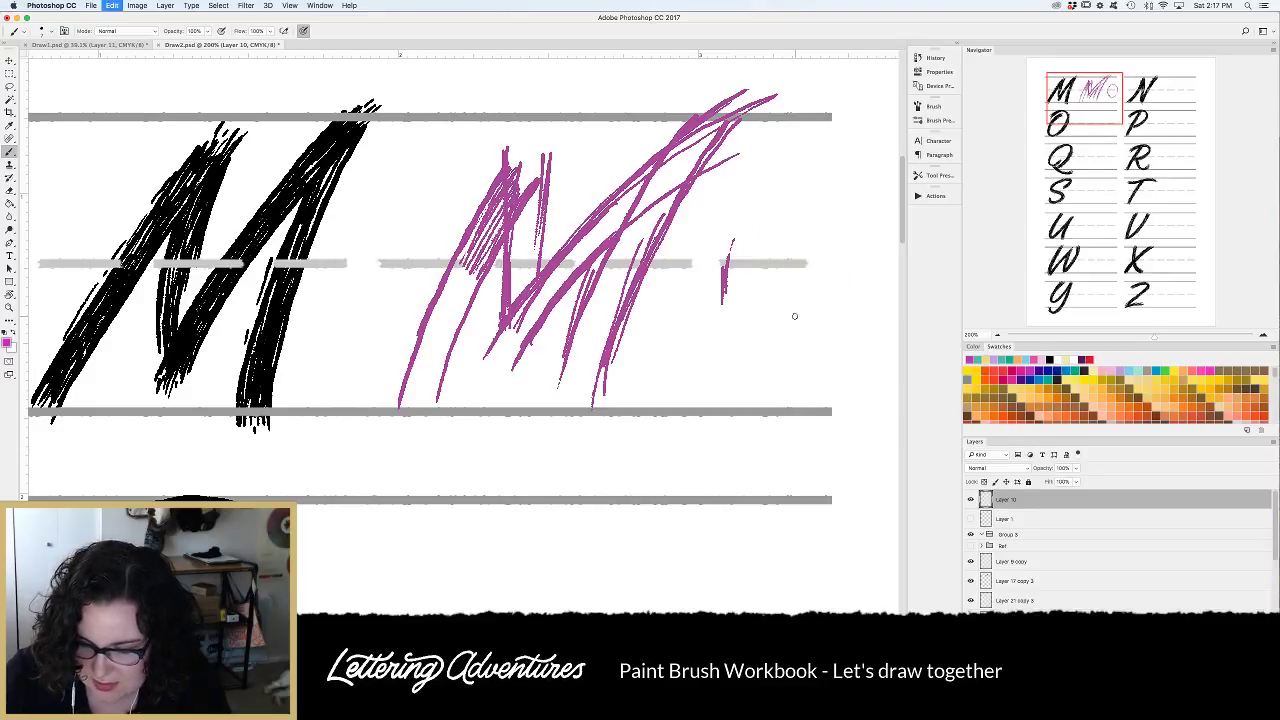
Doodle a round smiley face with curved eyes and a smile beside the purple M.
mouse_move(782, 217)
left_mouse_down()
mouse_move(733, 228)
mouse_move(711, 314)
mouse_move(758, 337)
mouse_move(816, 298)
mouse_move(821, 243)
mouse_move(774, 221)
left_mouse_up()
left_click_drag(724, 270, 756, 266)
left_click_drag(772, 268, 800, 266)
mouse_move(722, 284)
left_mouse_down()
mouse_move(800, 282)
mouse_move(742, 312)
mouse_move(800, 284)
left_mouse_up()
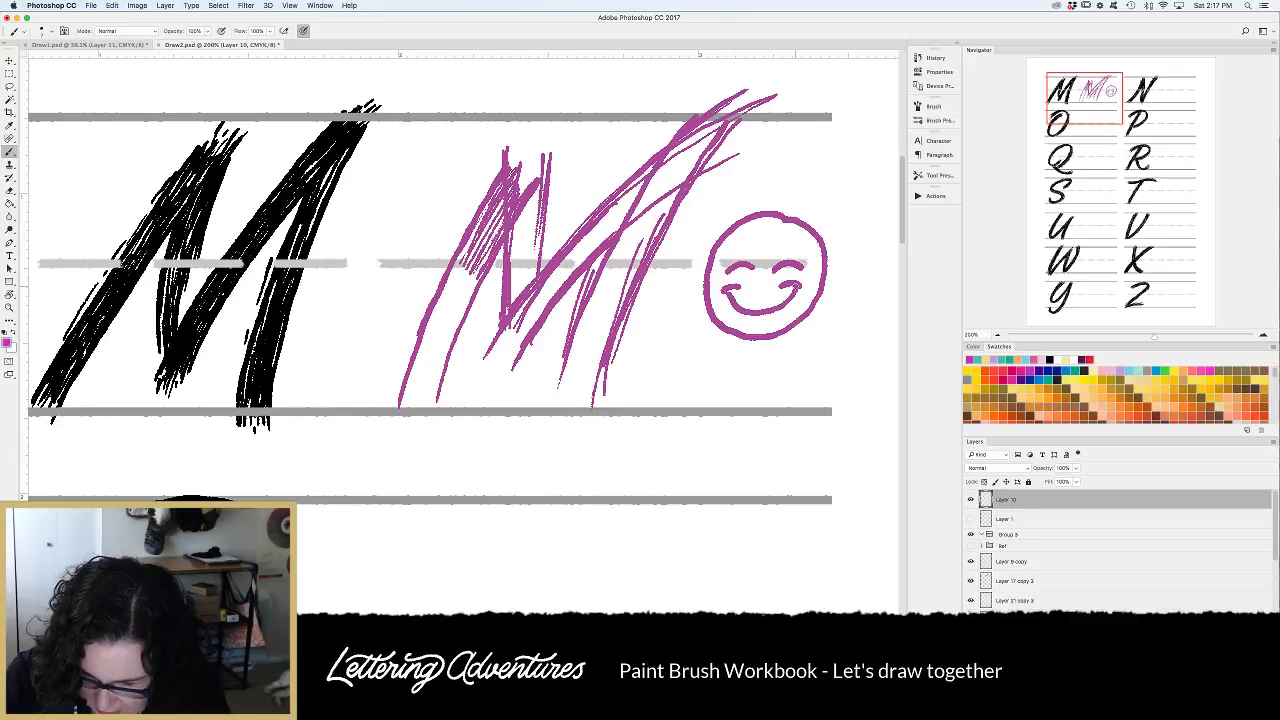
Undo the strokes of the smiley face doodle beside the purple M.
key("super+alt+z")
key("super+alt+z")
key("super+alt+z")
key("super+alt+z")
key("super+alt+z")
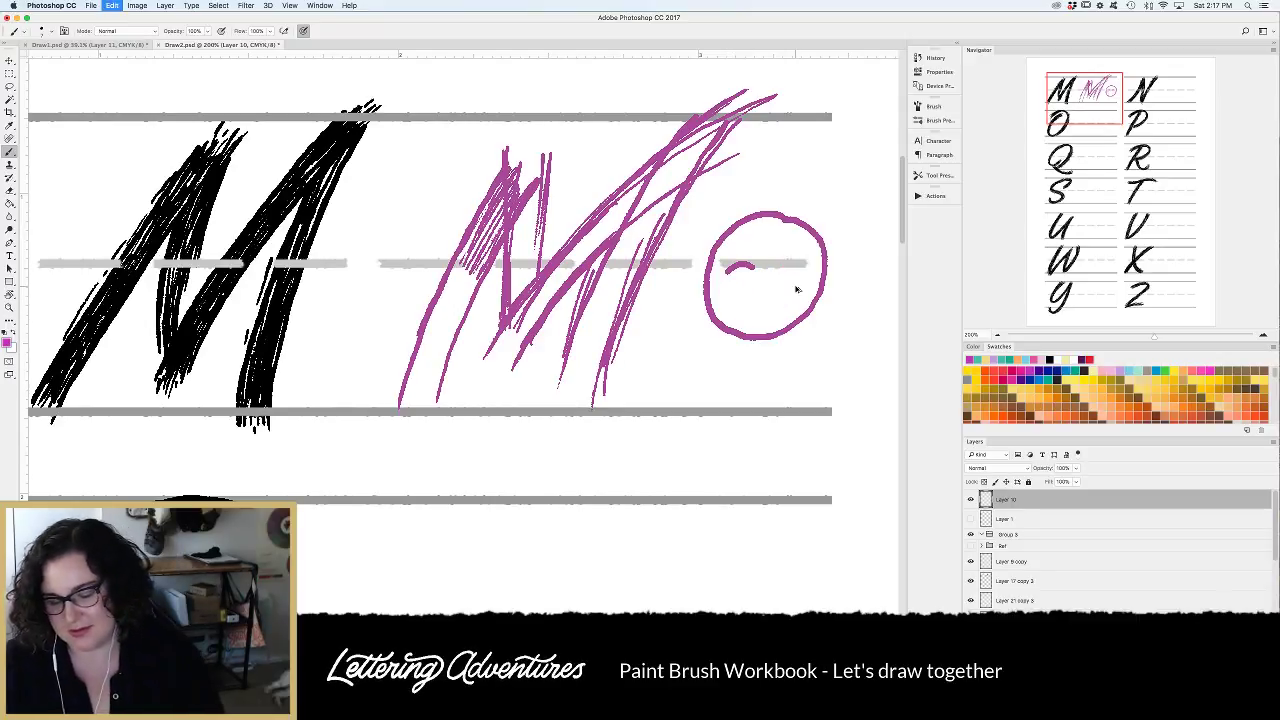
Fill the left leg of the purple M with slanted dry-brush strokes down to the baseline.
left_click_drag(470, 255, 444, 355)
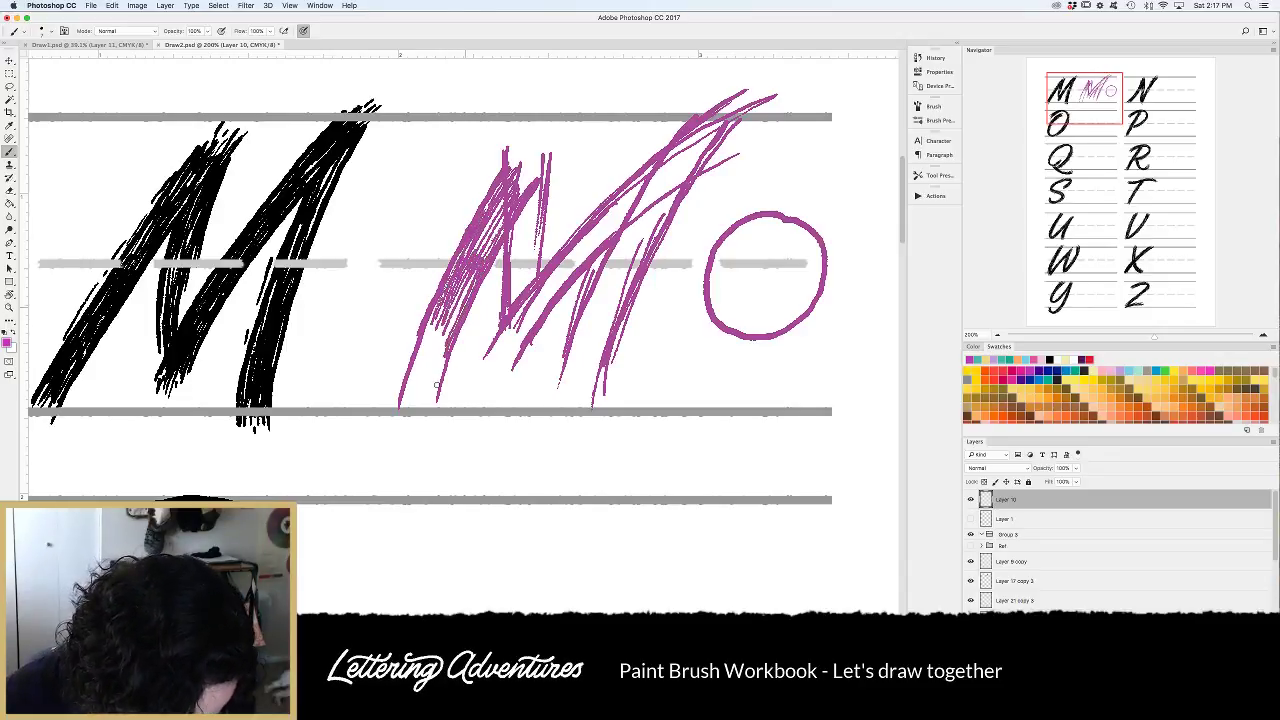
left_click_drag(462, 286, 430, 398)
left_click_drag(446, 308, 420, 380)
left_click_drag(450, 282, 410, 376)
left_click_drag(436, 306, 406, 400)
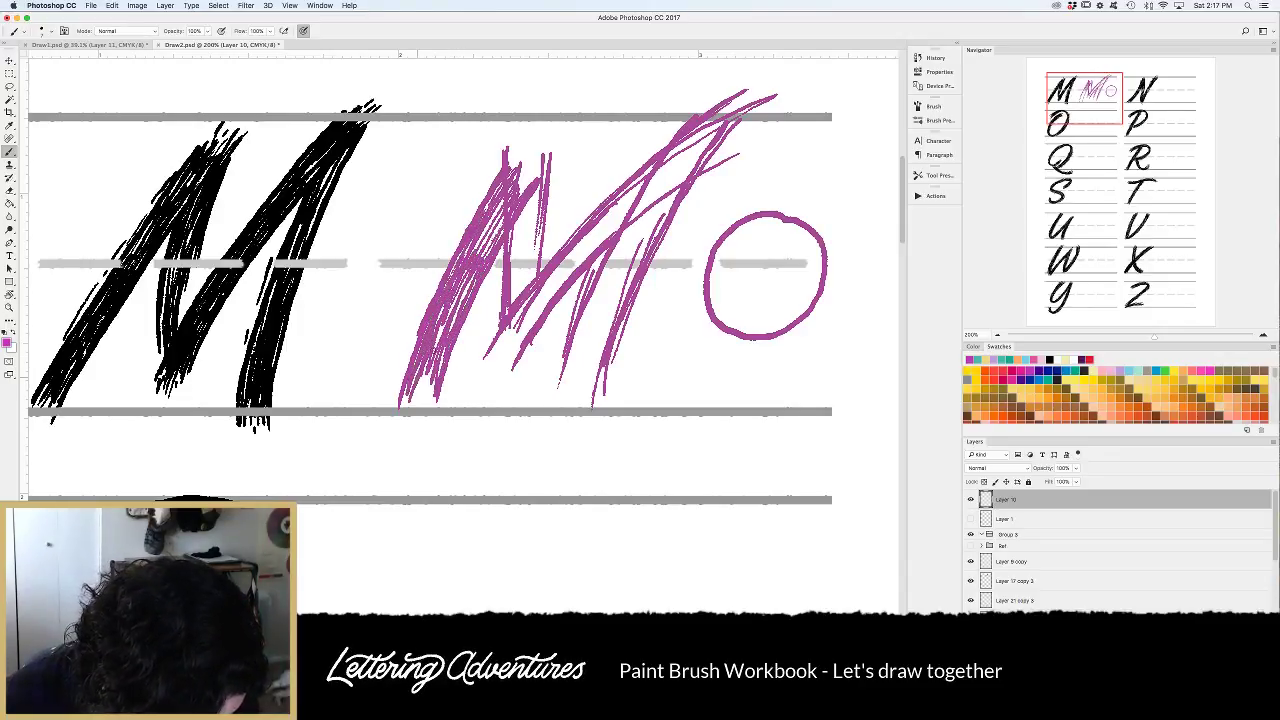
left_click_drag(436, 350, 418, 400)
left_click_drag(418, 336, 396, 404)
Fill the purple M's inner downstroke with rough strokes from its peak to the point of the V.
mouse_move(512, 140)
left_mouse_down()
mouse_move(514, 222)
mouse_move(537, 226)
mouse_move(534, 280)
left_mouse_up()
mouse_move(532, 220)
left_mouse_down()
mouse_move(510, 304)
mouse_move(534, 270)
mouse_move(536, 288)
mouse_move(504, 340)
left_mouse_up()
mouse_move(534, 292)
left_mouse_down()
mouse_move(496, 352)
mouse_move(506, 368)
left_mouse_up()
Fill the purple M's rising diagonal with long rough strokes from the V up past the top guideline.
mouse_move(592, 246)
left_mouse_down()
mouse_move(510, 366)
mouse_move(550, 296)
left_mouse_up()
left_click_drag(630, 198, 532, 310)
left_click_drag(622, 202, 556, 274)
left_click_drag(672, 178, 582, 254)
left_click_drag(696, 162, 674, 178)
left_click_drag(668, 298, 622, 330)
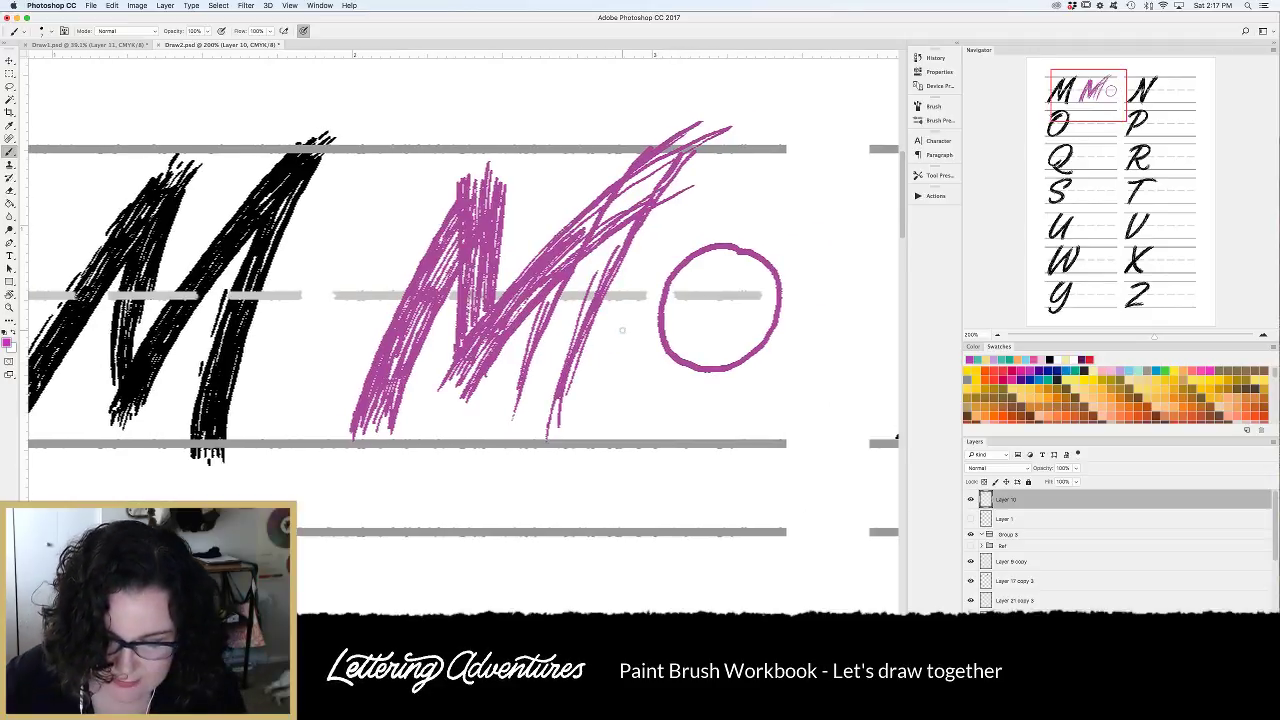
left_click_drag(656, 178, 598, 224)
left_click_drag(664, 164, 576, 232)
left_click_drag(684, 142, 630, 186)
left_click_drag(676, 156, 658, 168)
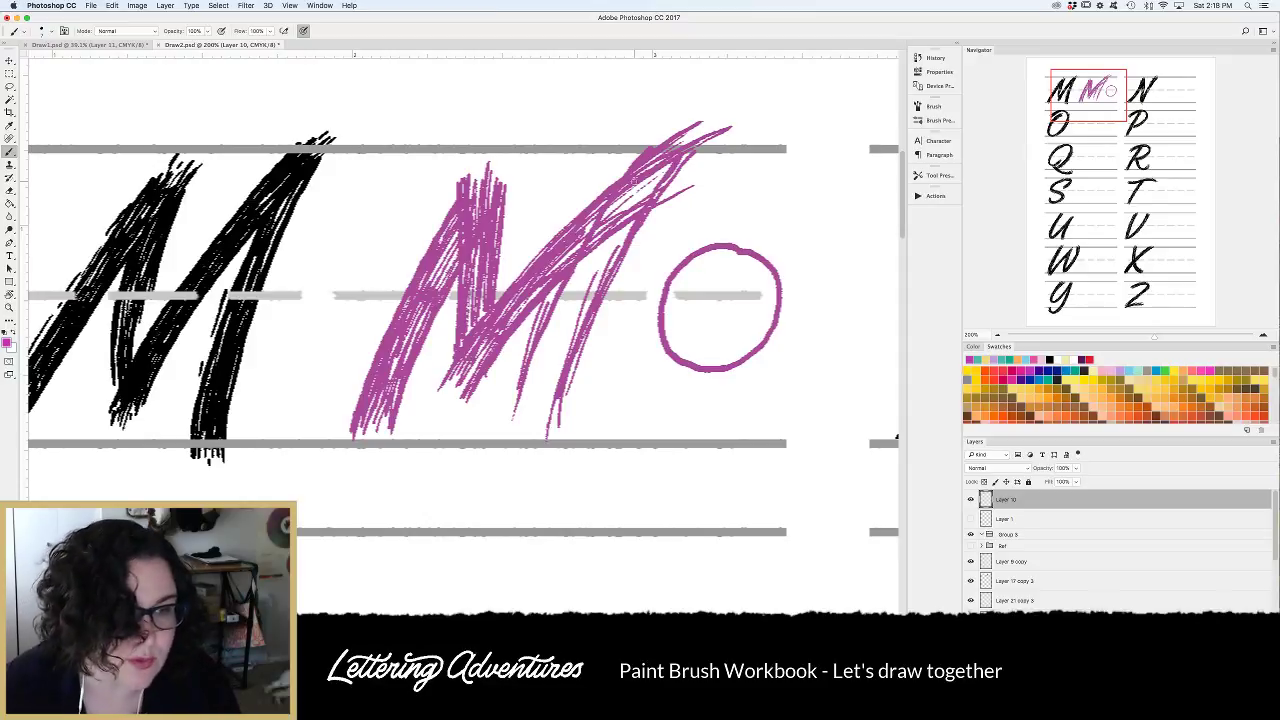
left_click_drag(646, 180, 586, 230)
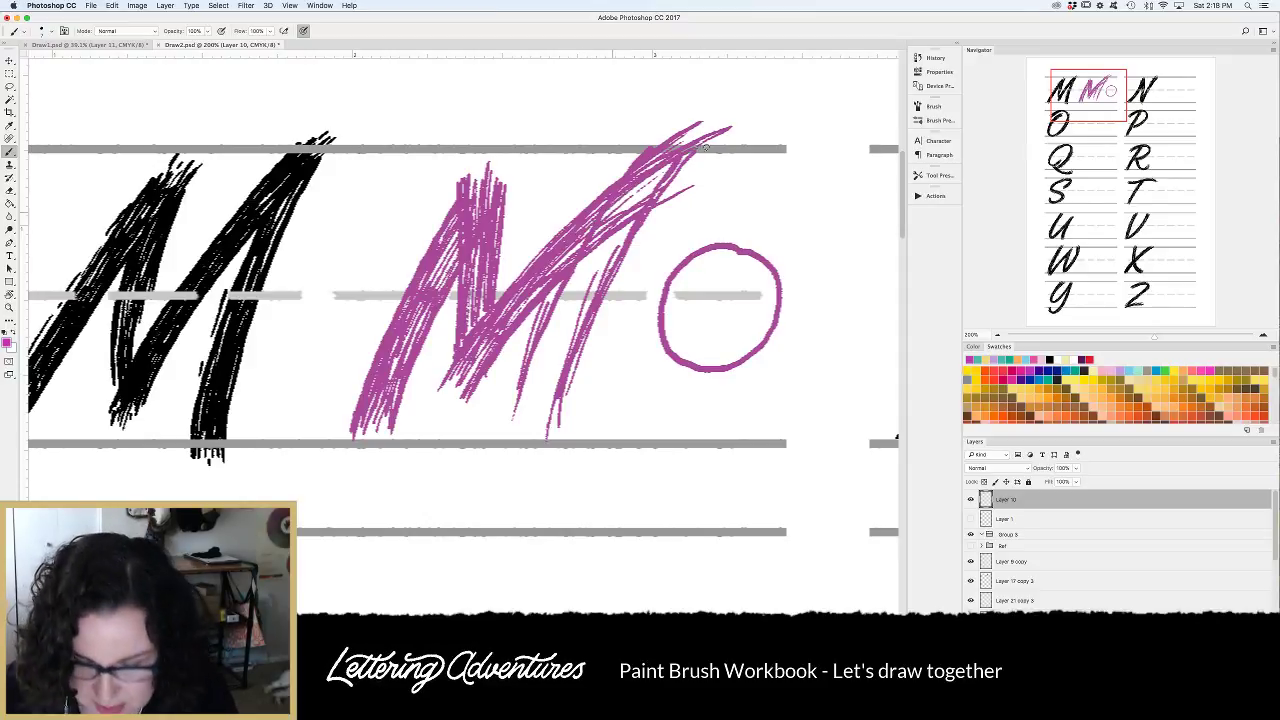
left_click_drag(720, 138, 612, 210)
left_click_drag(702, 160, 602, 226)
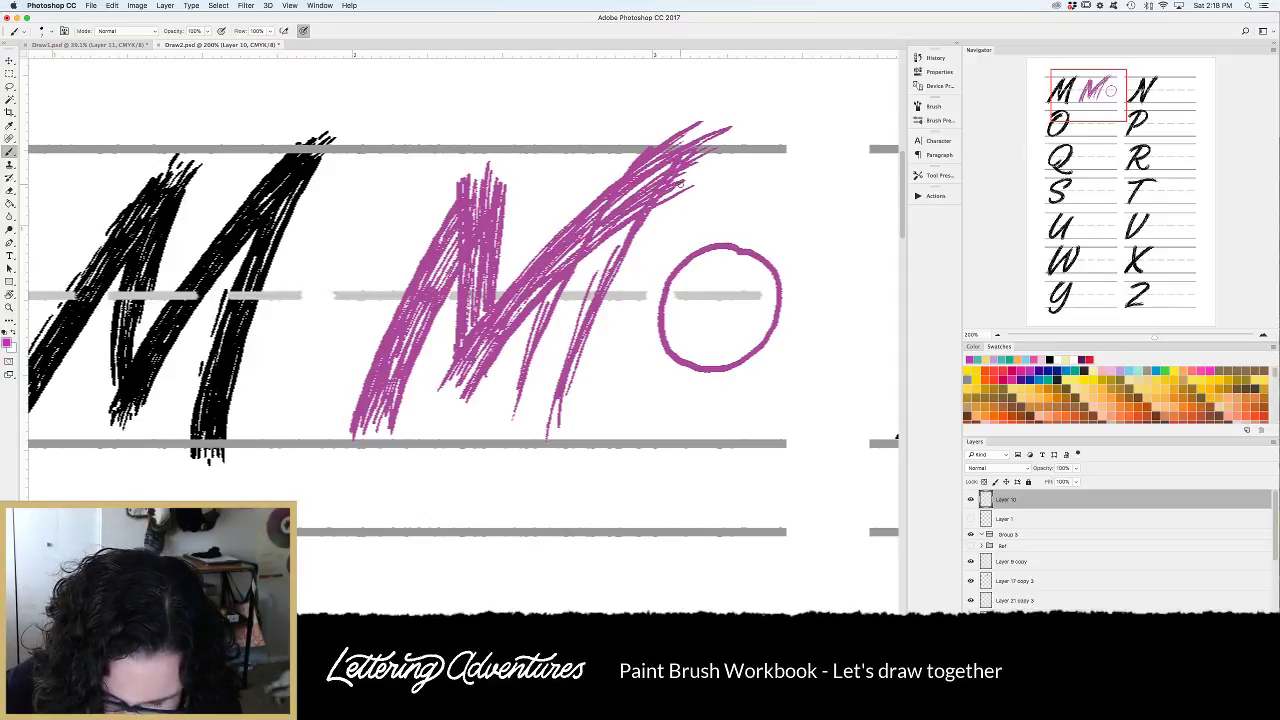
Erase the stray lines along the underside of the purple M's rising diagonal.
key("e")
mouse_move(521, 329)
left_mouse_down()
mouse_move(570, 273)
mouse_move(723, 168)
left_mouse_up()
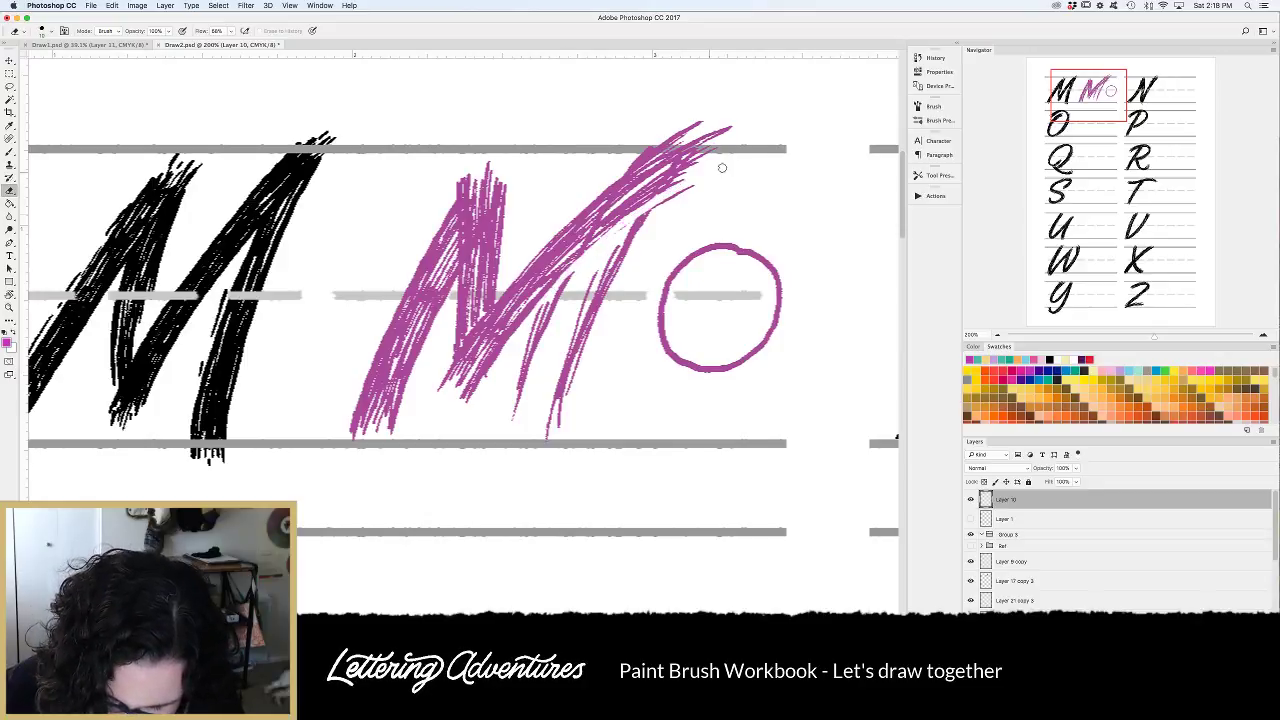
left_click_drag(583, 260, 747, 163)
left_click_drag(531, 318, 707, 165)
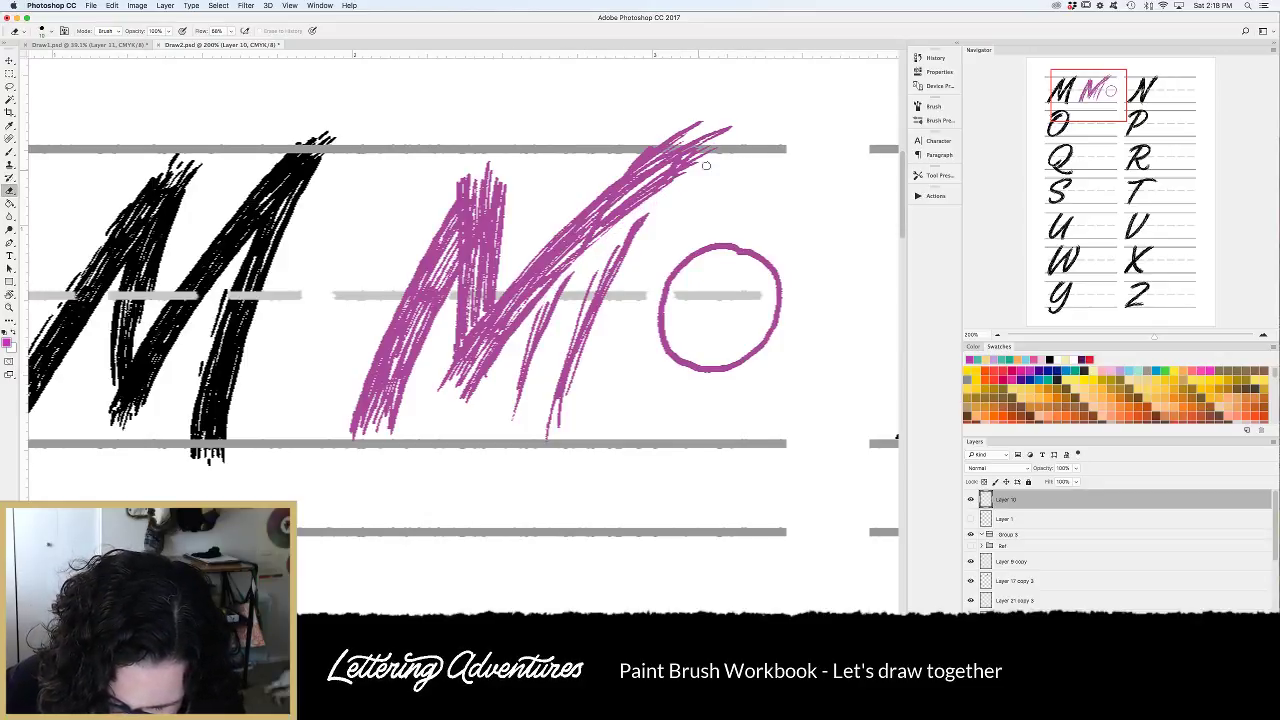
left_click_drag(535, 307, 698, 170)
Redraw both outline edges of the purple M's right leg, erasing the old inner edge.
key("b")
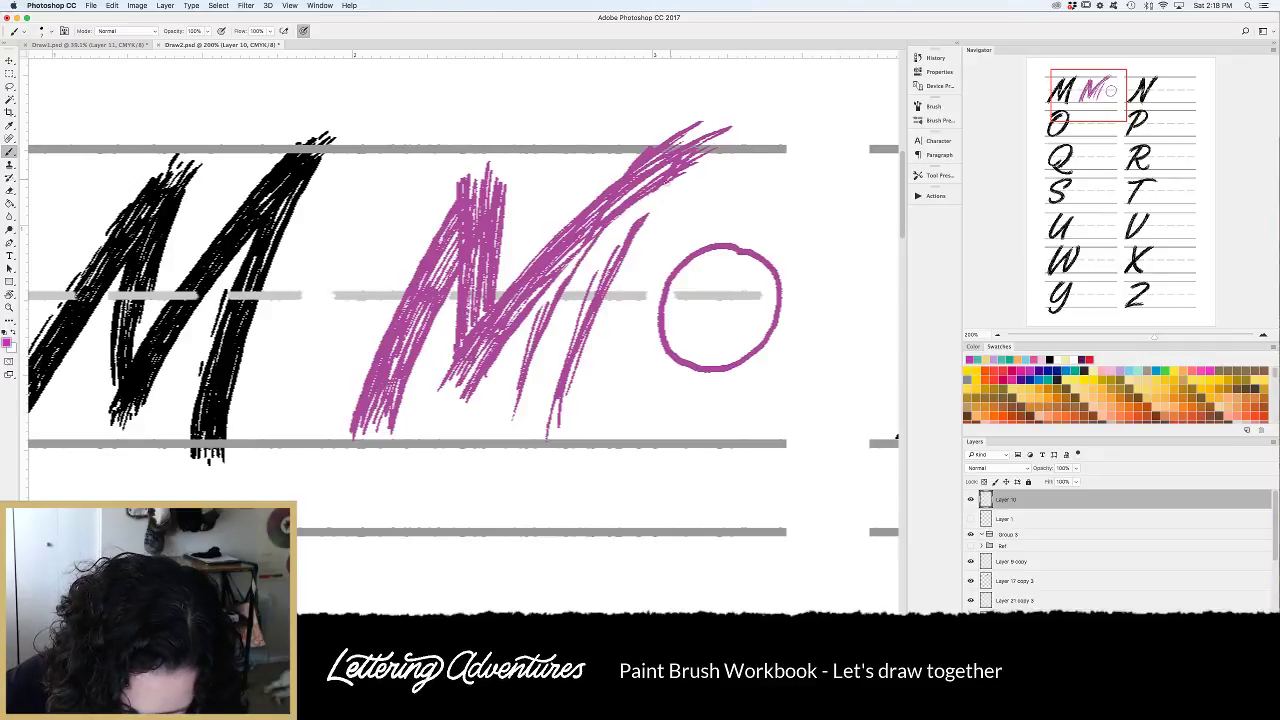
left_click_drag(670, 178, 580, 336)
key("e")
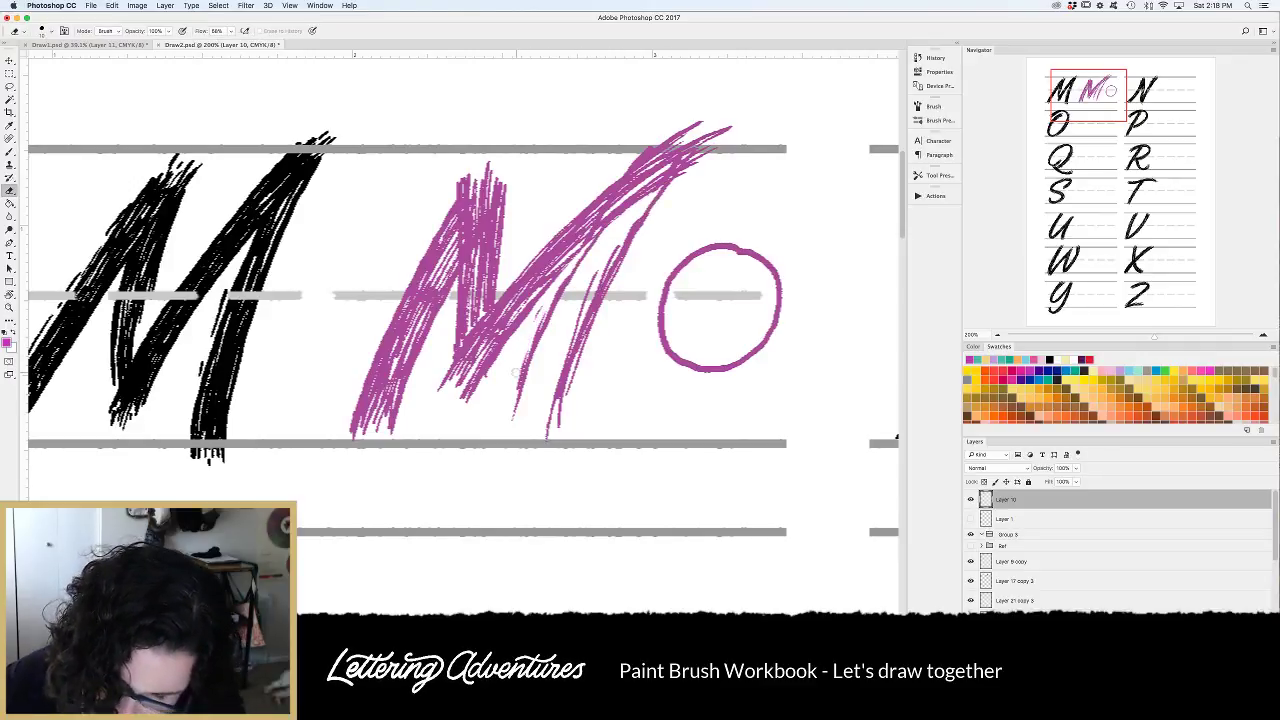
left_click_drag(560, 293, 518, 400)
key("b")
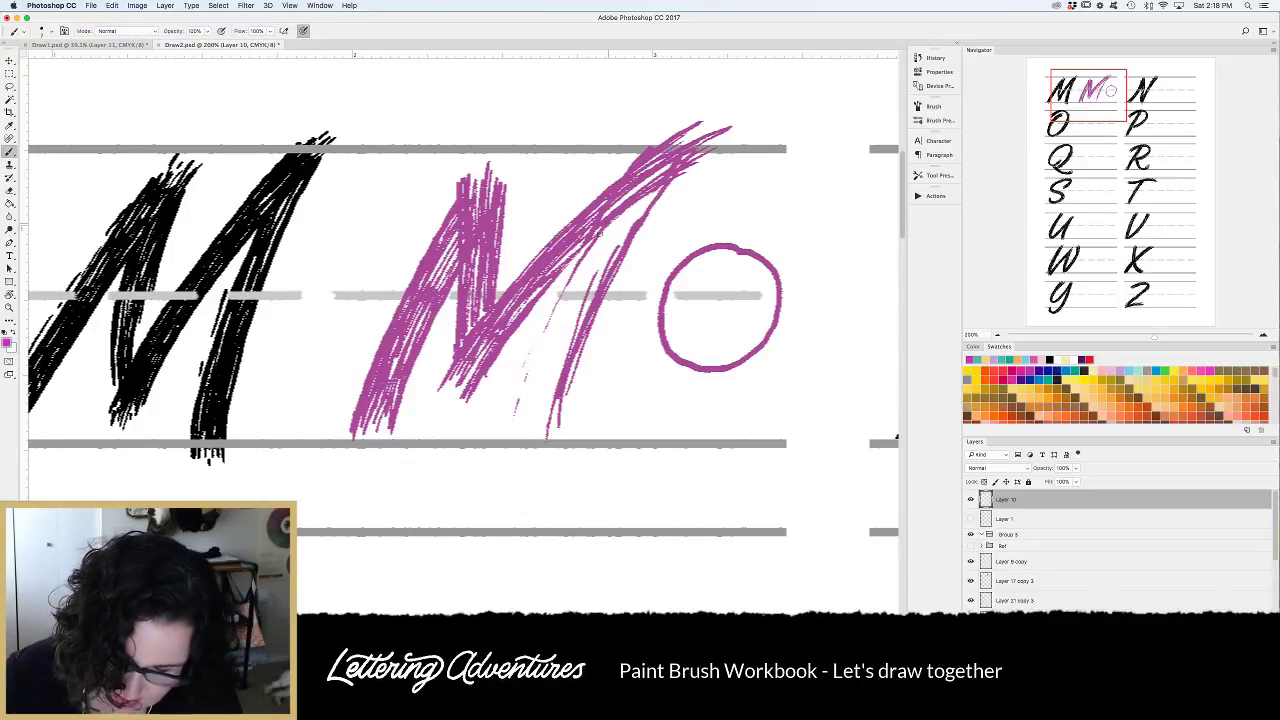
left_click_drag(600, 232, 513, 424)
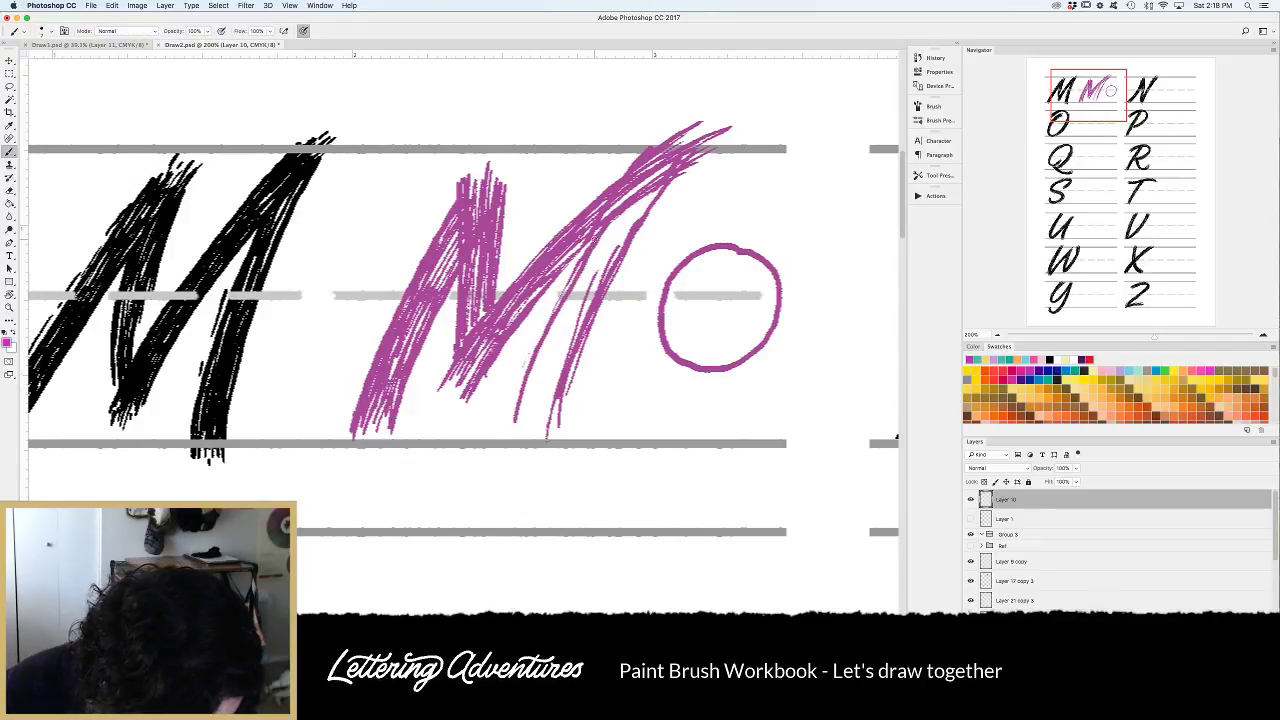
key("super+z")
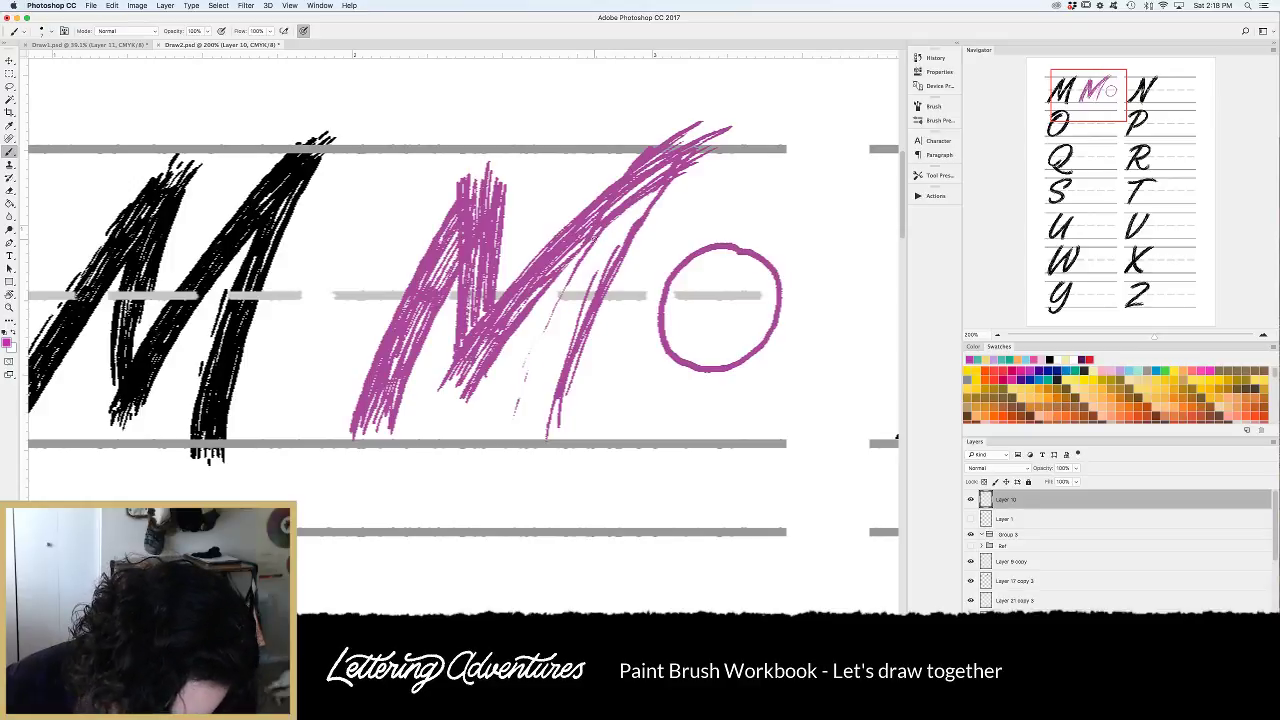
left_click_drag(603, 226, 509, 433)
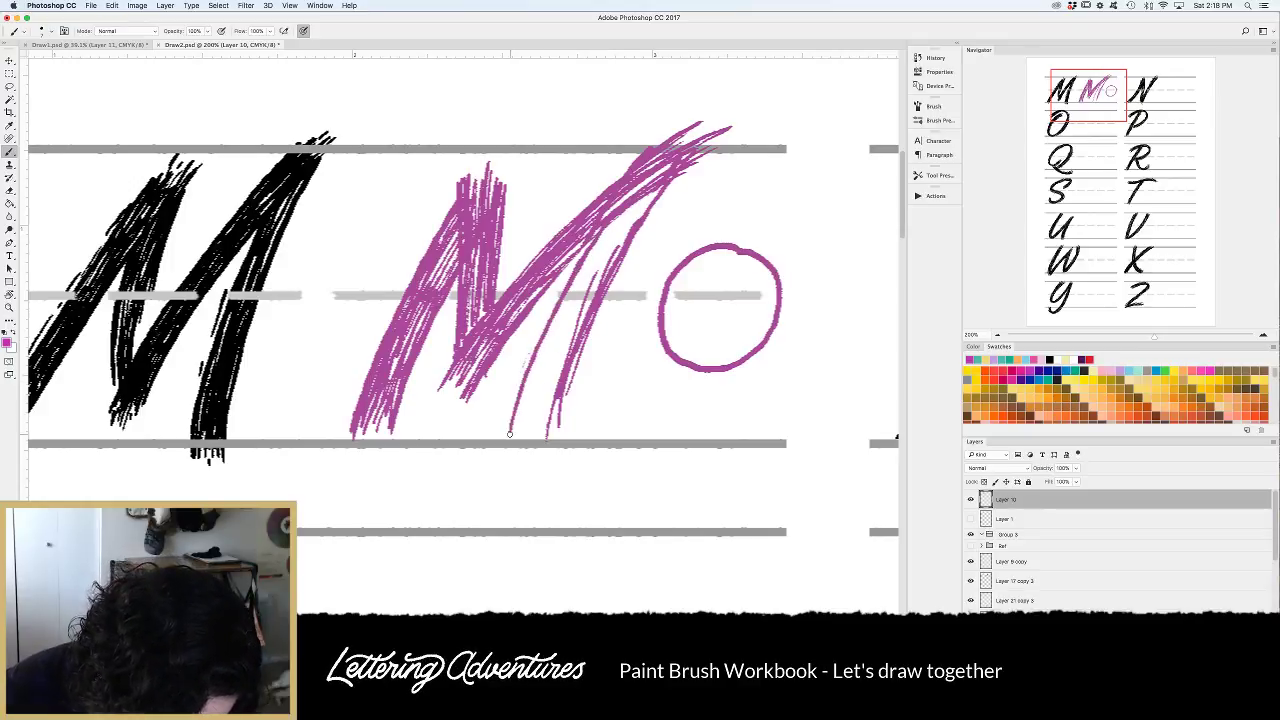
key("e")
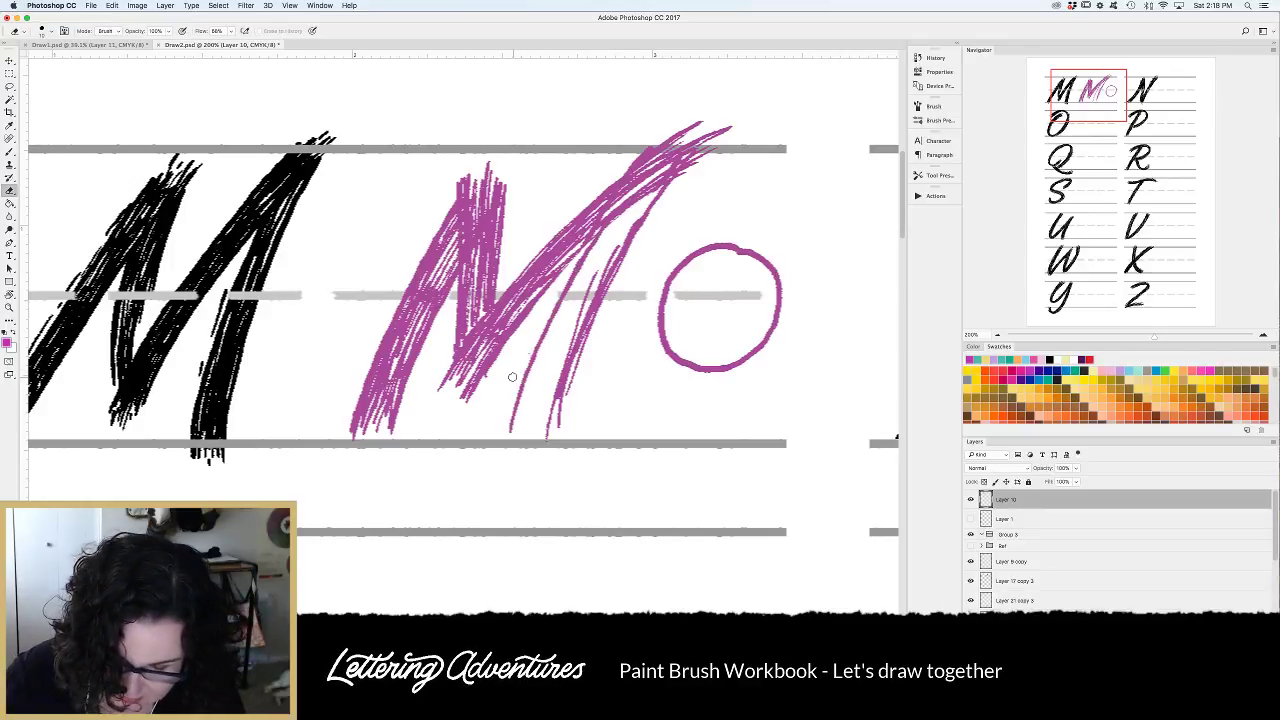
key("b")
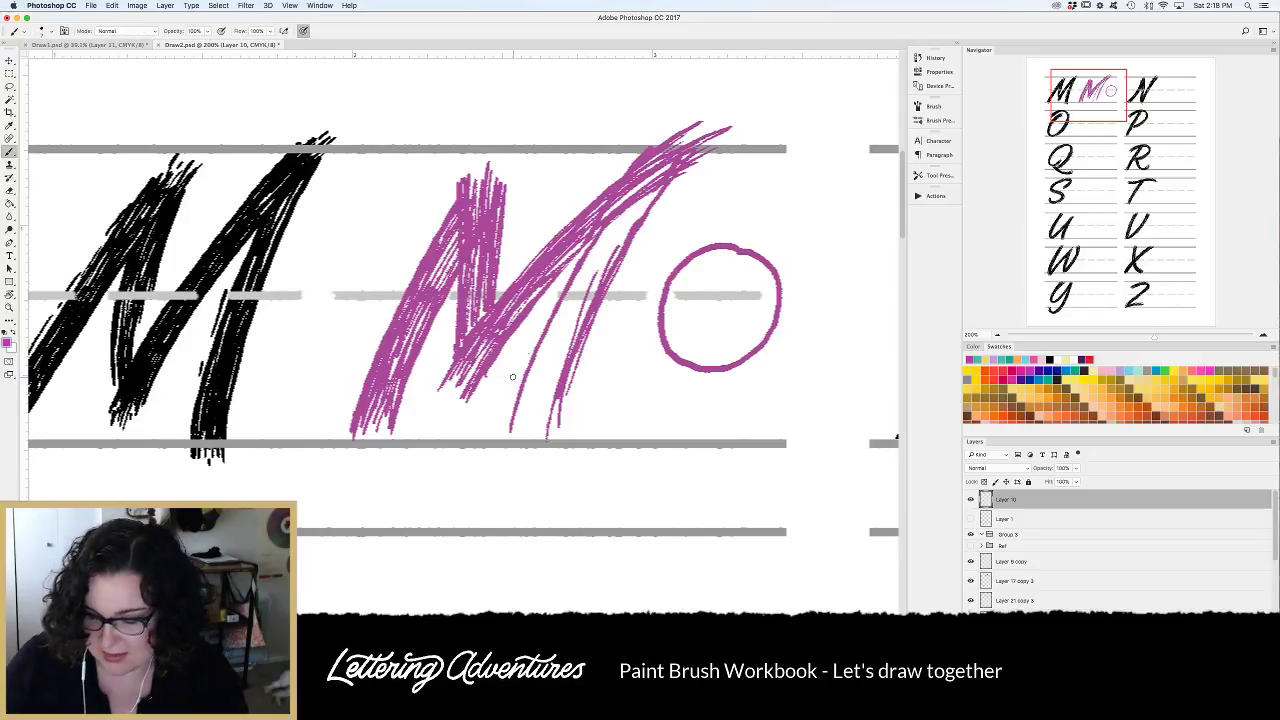
Fill the purple M's right leg with rough strokes from the diagonal down to the baseline.
mouse_move(620, 216)
left_mouse_down()
mouse_move(592, 266)
mouse_move(600, 250)
left_mouse_up()
mouse_move(658, 188)
left_mouse_down()
mouse_move(616, 244)
mouse_move(634, 222)
left_mouse_up()
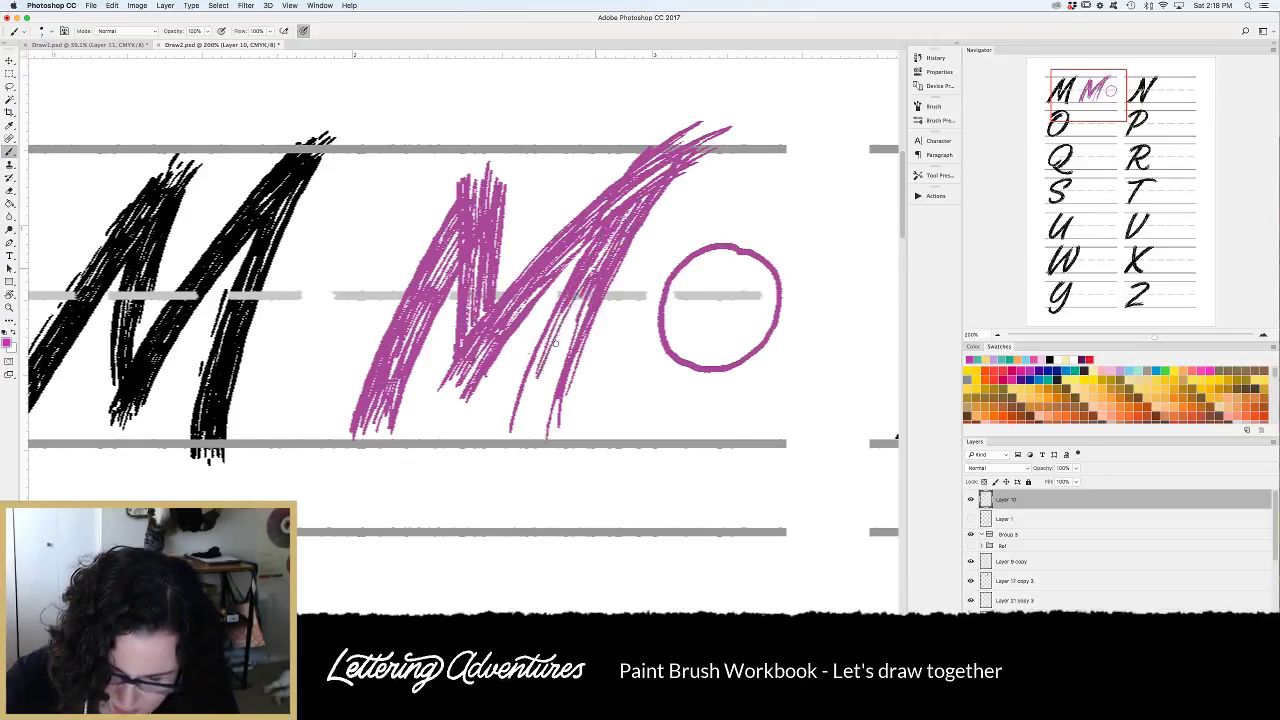
left_click_drag(582, 292, 548, 386)
left_click_drag(576, 334, 552, 428)
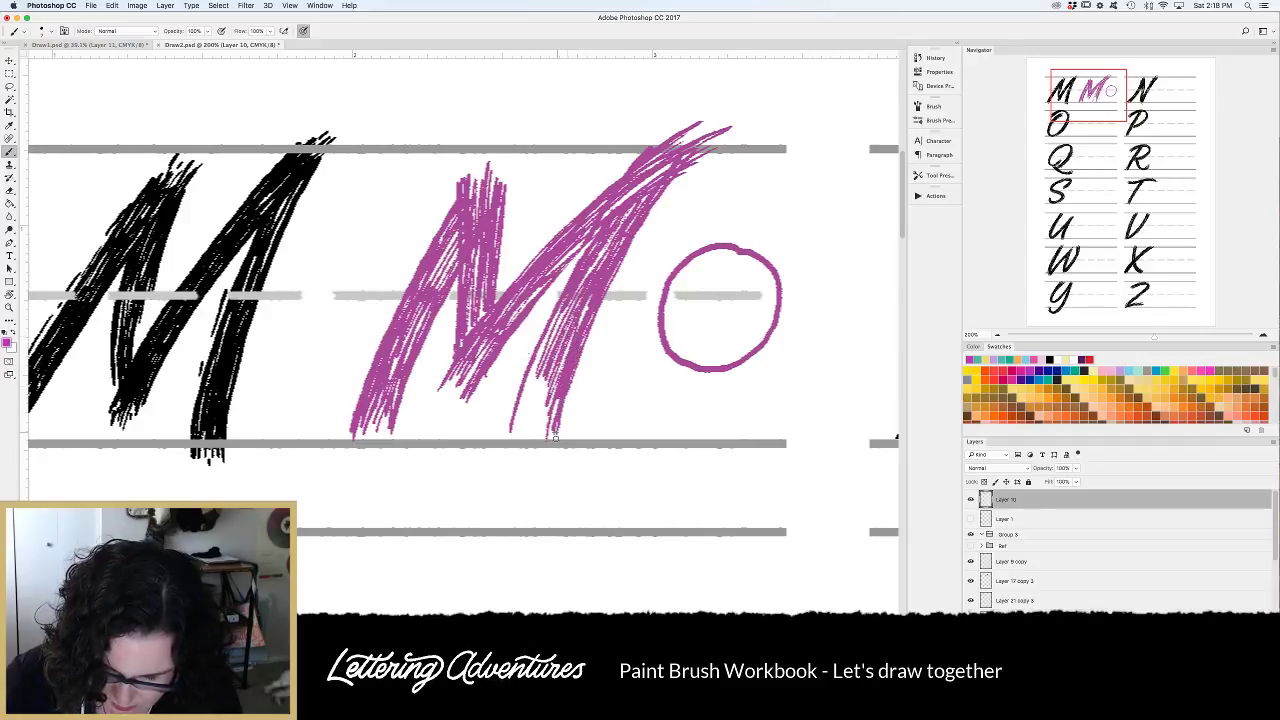
left_click_drag(560, 382, 546, 442)
mouse_move(556, 354)
left_mouse_down()
mouse_move(530, 434)
mouse_move(518, 428)
left_mouse_up()
mouse_move(560, 318)
left_mouse_down()
mouse_move(526, 406)
mouse_move(536, 422)
left_mouse_up()
left_click_drag(566, 354, 538, 424)
left_click_drag(640, 200, 594, 272)
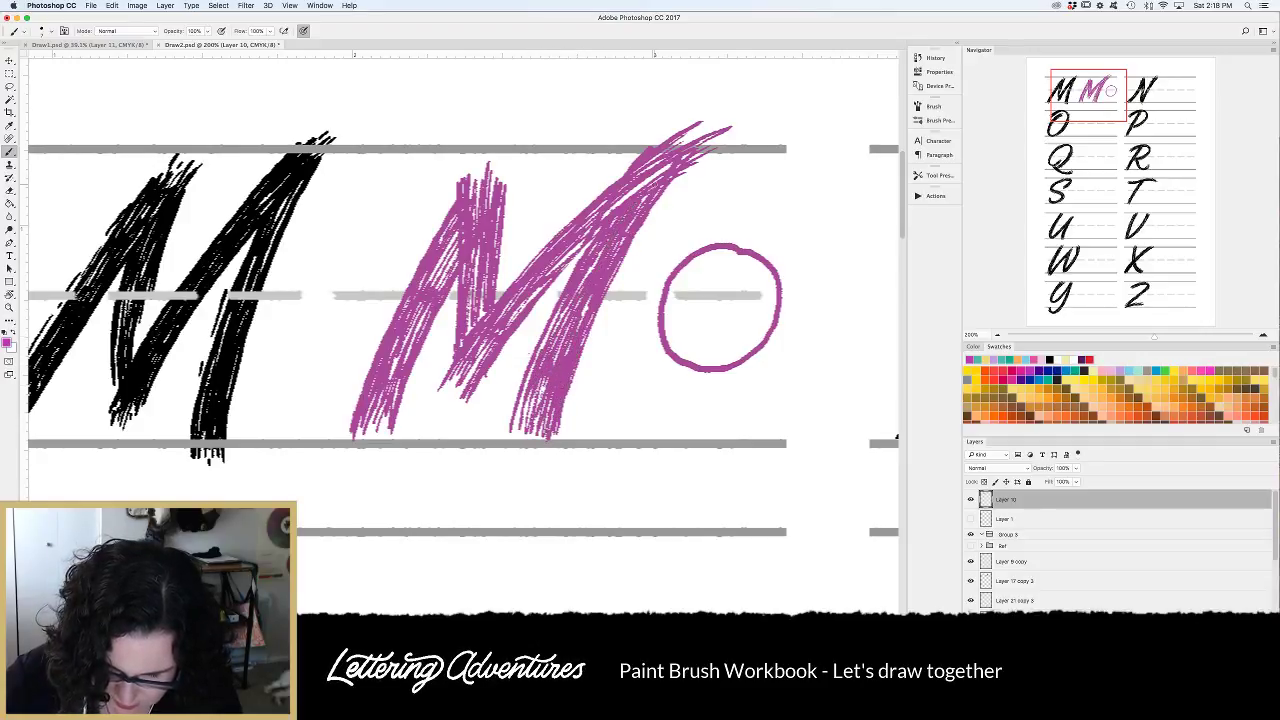
Add short rough strokes to the purple M's upper tip, middle peak and the bottoms of both legs.
left_click_drag(676, 162, 636, 190)
mouse_move(700, 130)
left_mouse_down()
mouse_move(634, 172)
mouse_move(712, 148)
mouse_move(712, 126)
left_mouse_up()
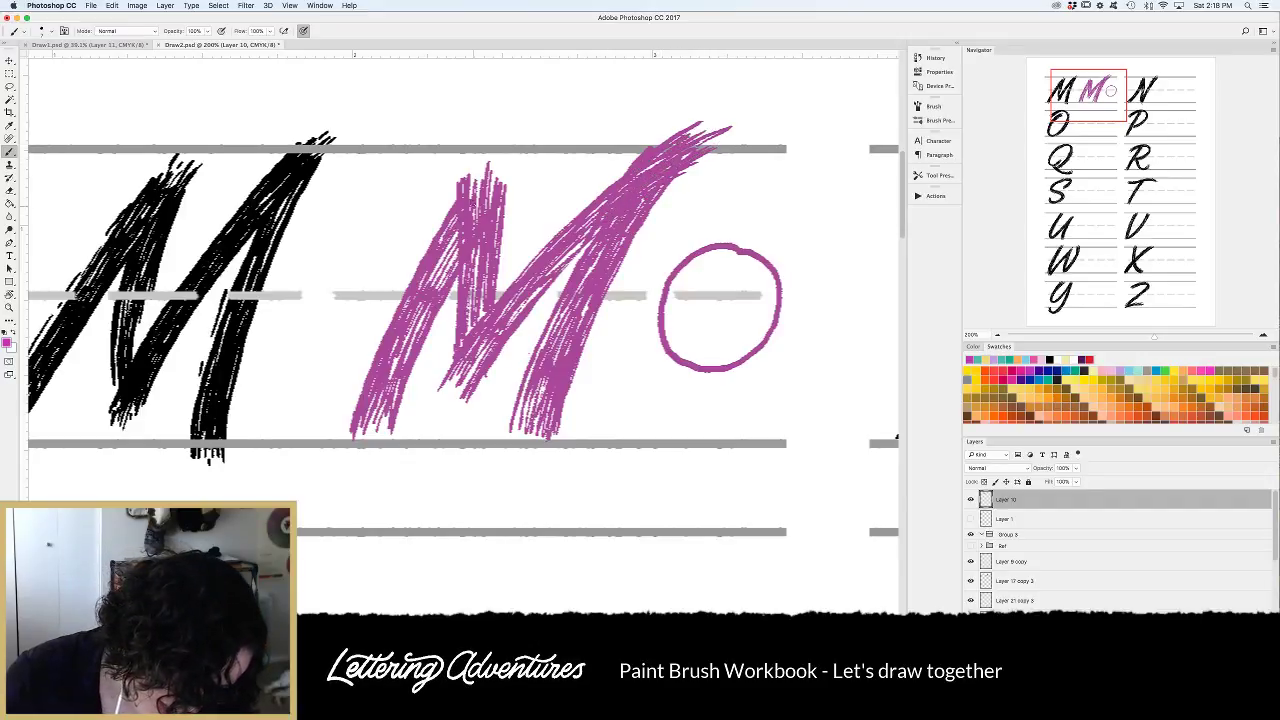
mouse_move(474, 188)
left_mouse_down()
mouse_move(483, 148)
mouse_move(497, 162)
mouse_move(499, 150)
left_mouse_up()
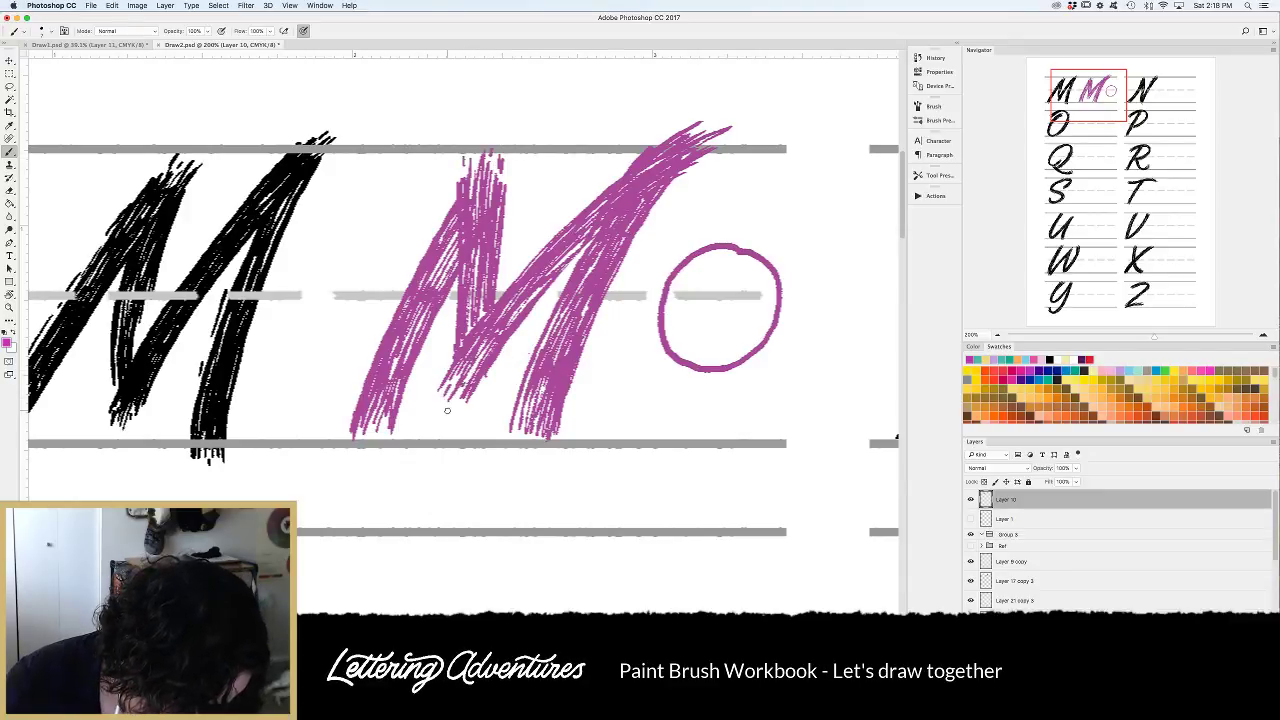
left_click_drag(386, 404, 373, 429)
mouse_move(534, 400)
left_mouse_down()
mouse_move(516, 456)
mouse_move(528, 428)
mouse_move(536, 446)
left_mouse_up()
left_click_drag(530, 384, 512, 438)
left_click_drag(526, 392, 508, 448)
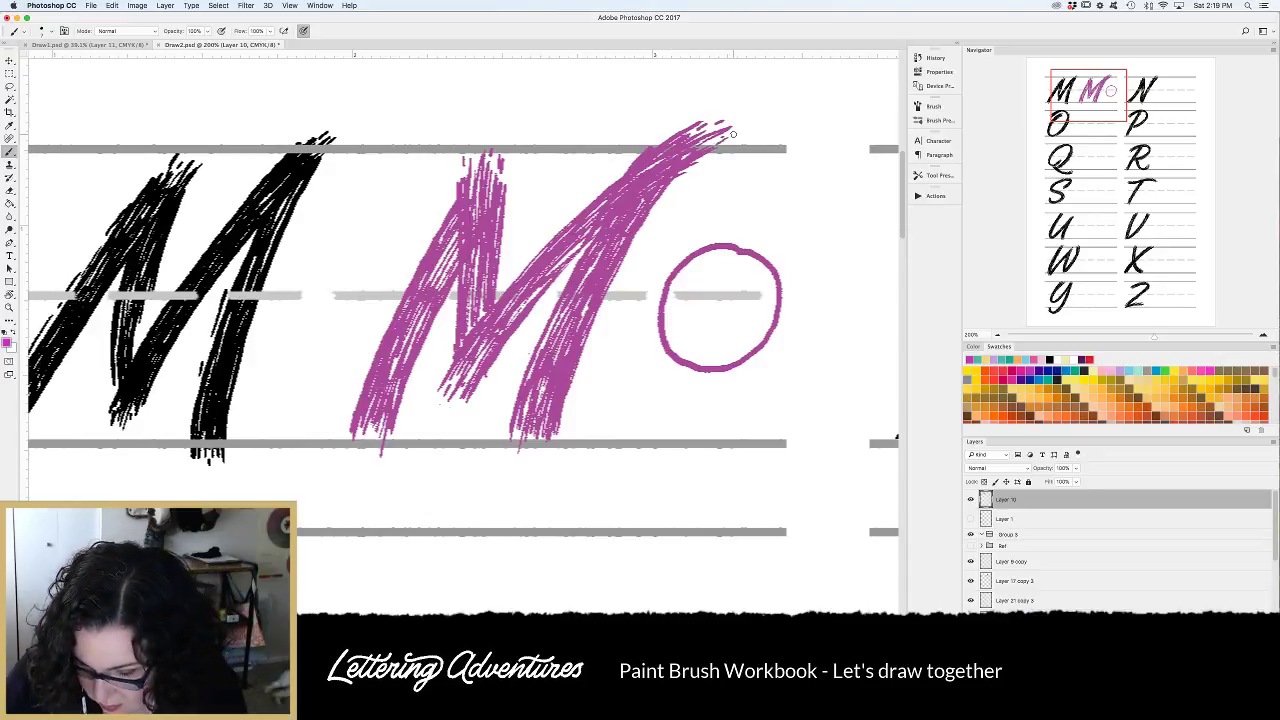
Add loose dry-brush flecks along the outer edges of the purple M's diagonal and left leg.
left_click_drag(506, 278, 600, 186)
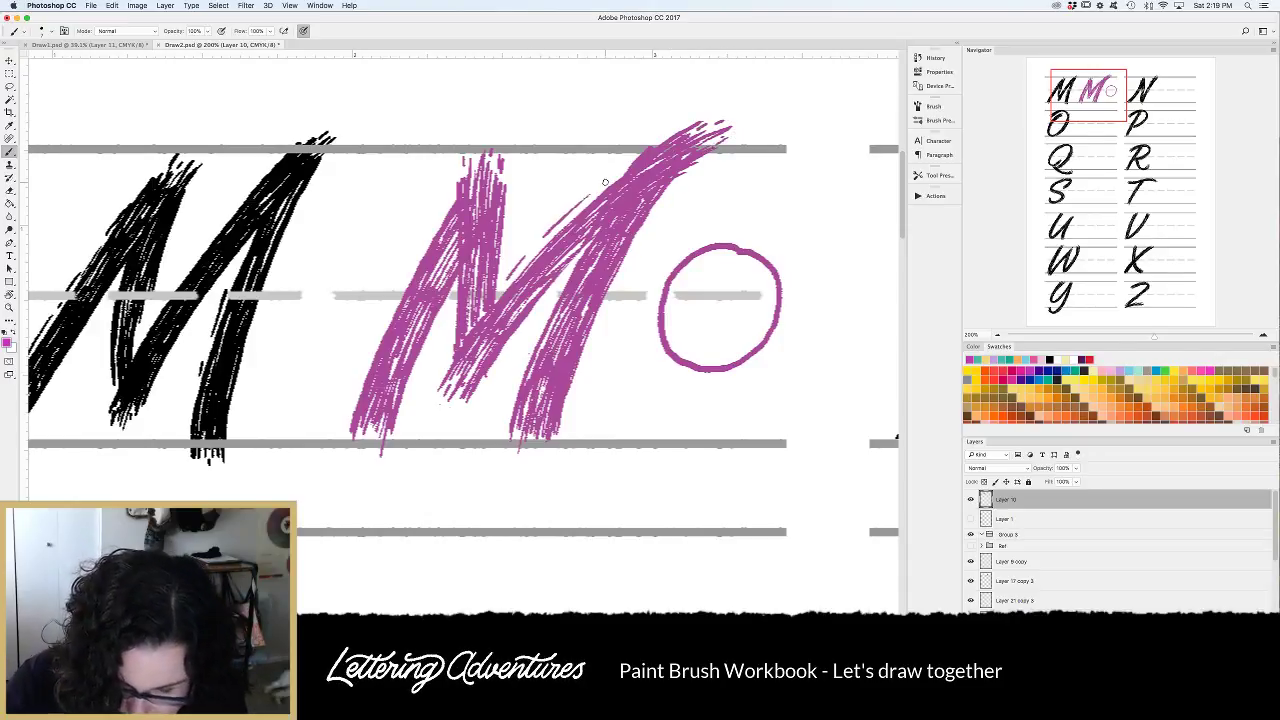
left_click_drag(499, 365, 551, 296)
left_click_drag(438, 218, 420, 248)
left_click_drag(388, 310, 360, 364)
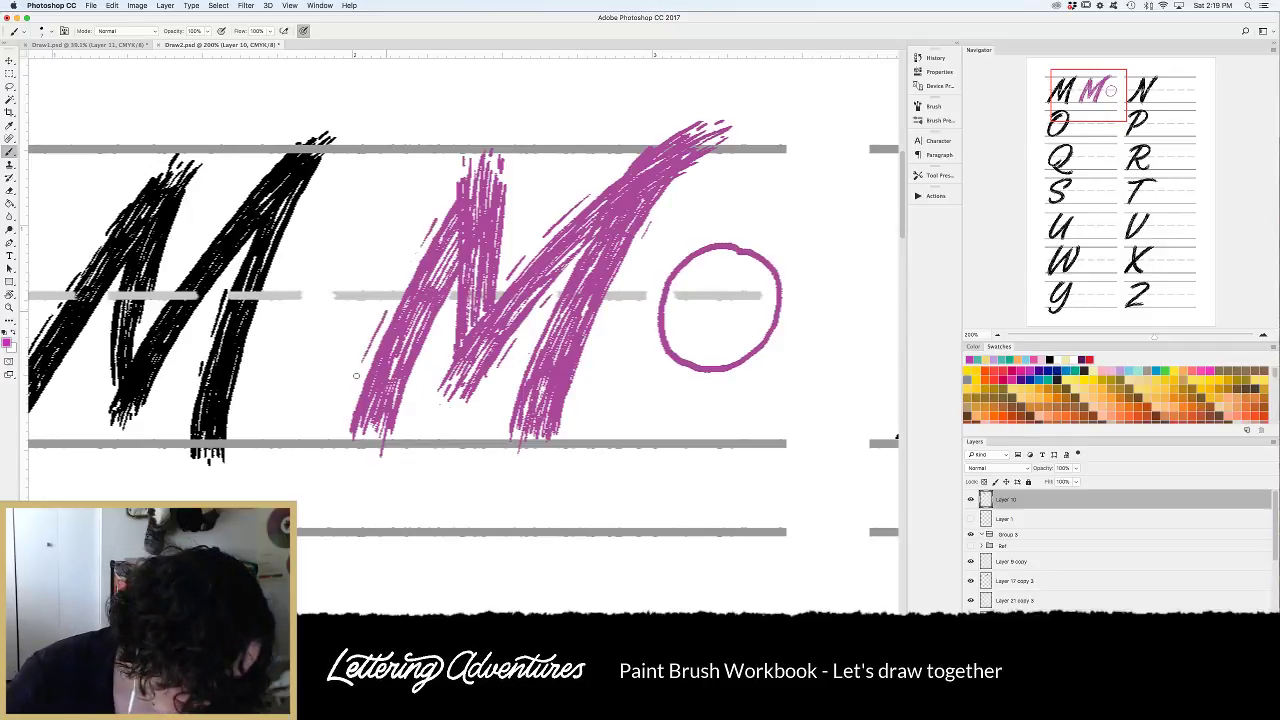
left_click_drag(411, 261, 399, 283)
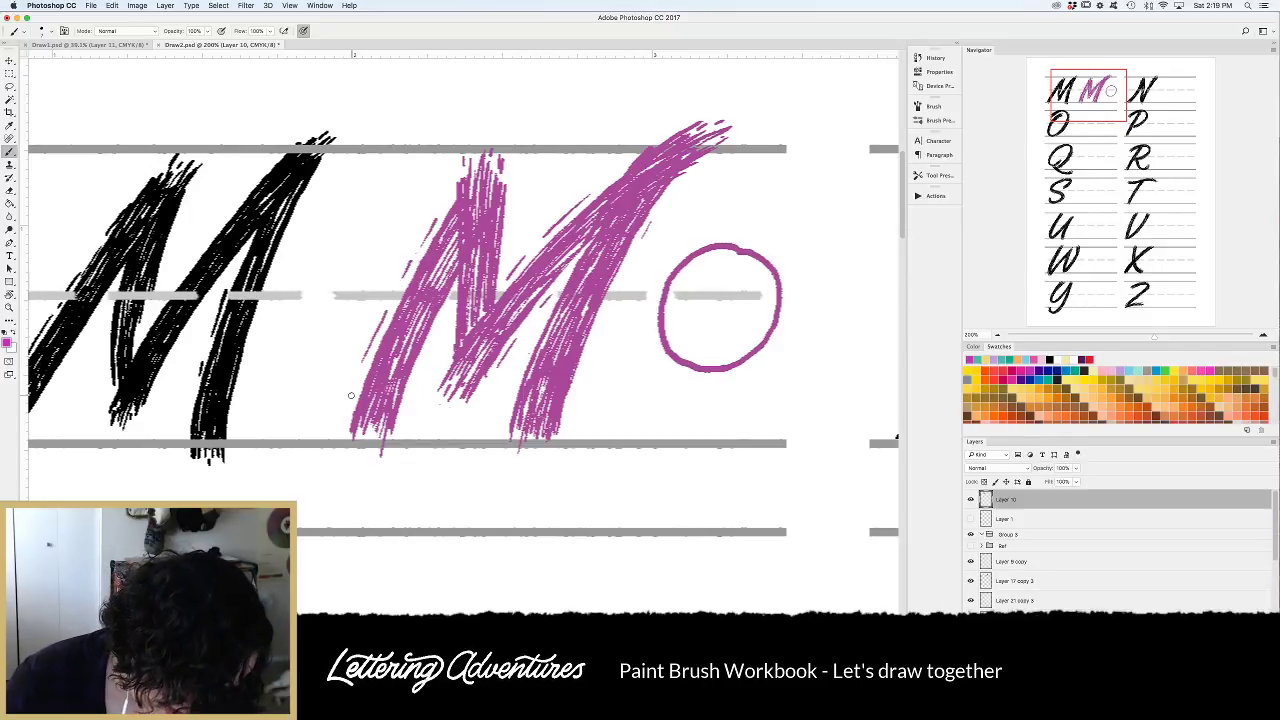
Erase the purple circle beside the purple M.
key("e")
mouse_move(697, 245)
left_mouse_down()
mouse_move(662, 302)
mouse_move(662, 352)
mouse_move(686, 358)
mouse_move(660, 329)
left_mouse_up()
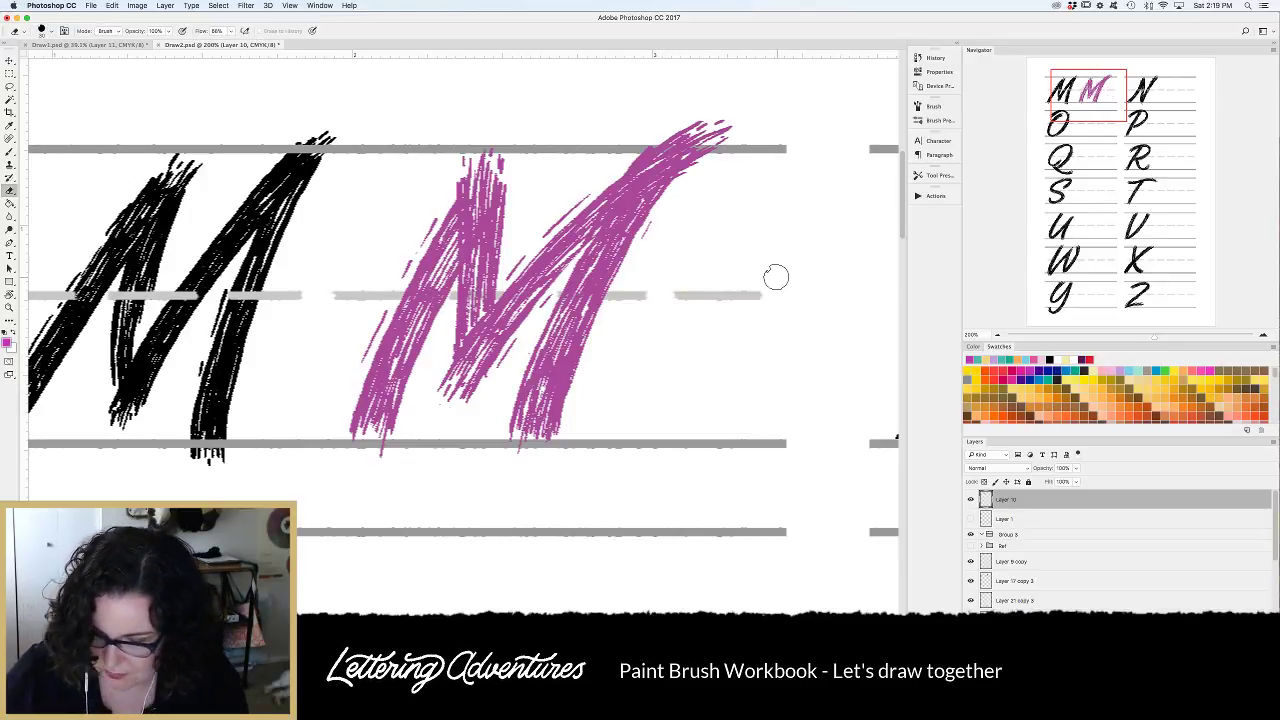
Bring the empty practice space beside the black N into view and switch to the Brush tool.
scroll(600, 391, "right", 10)
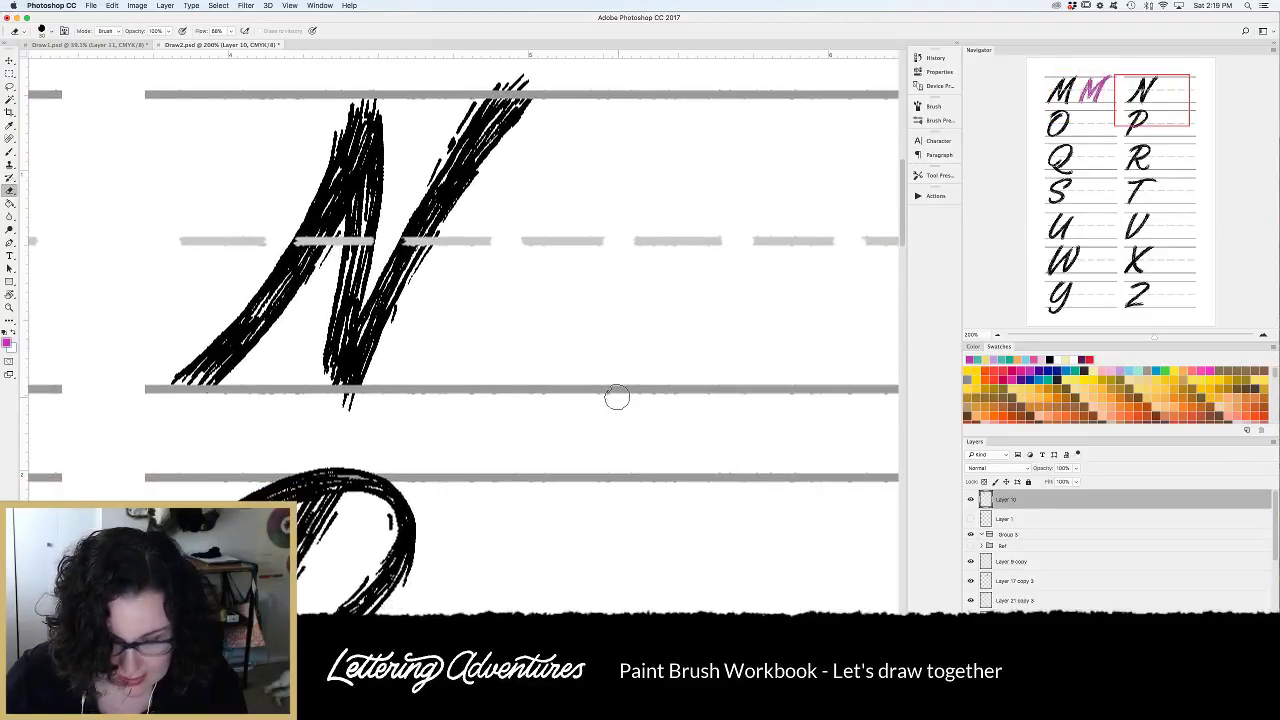
scroll(616, 397, "left", 4)
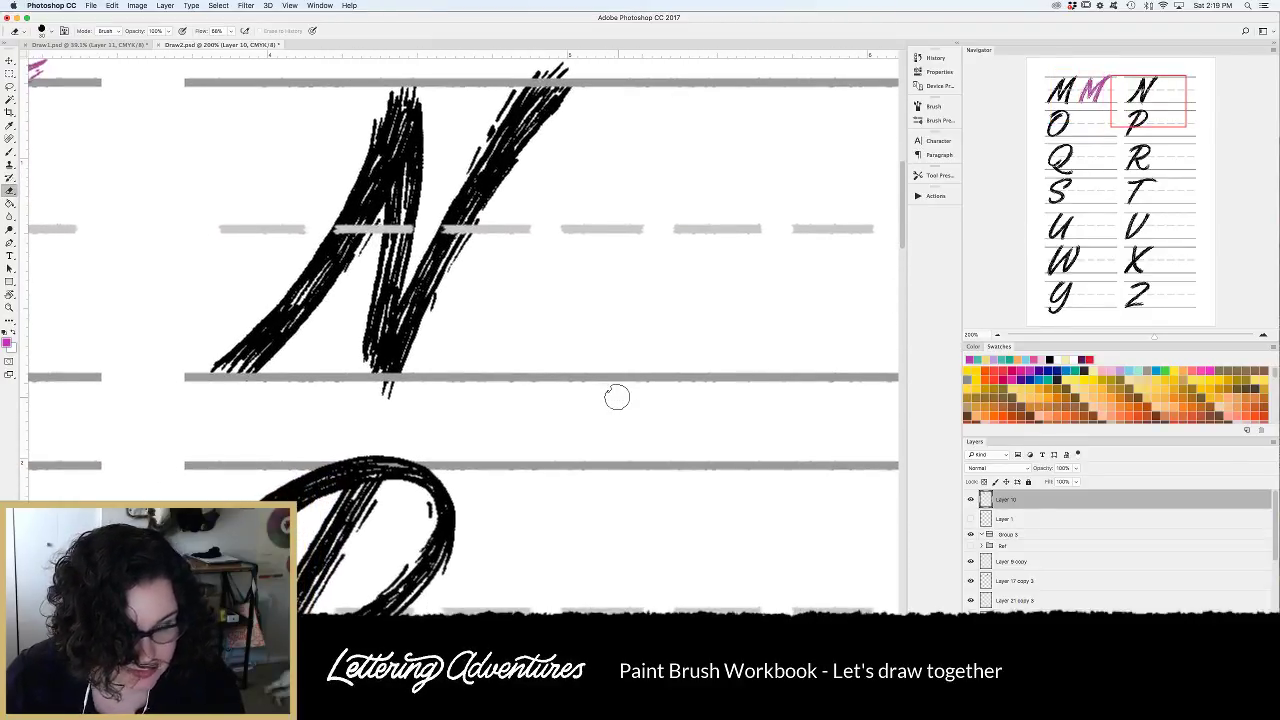
key("b")
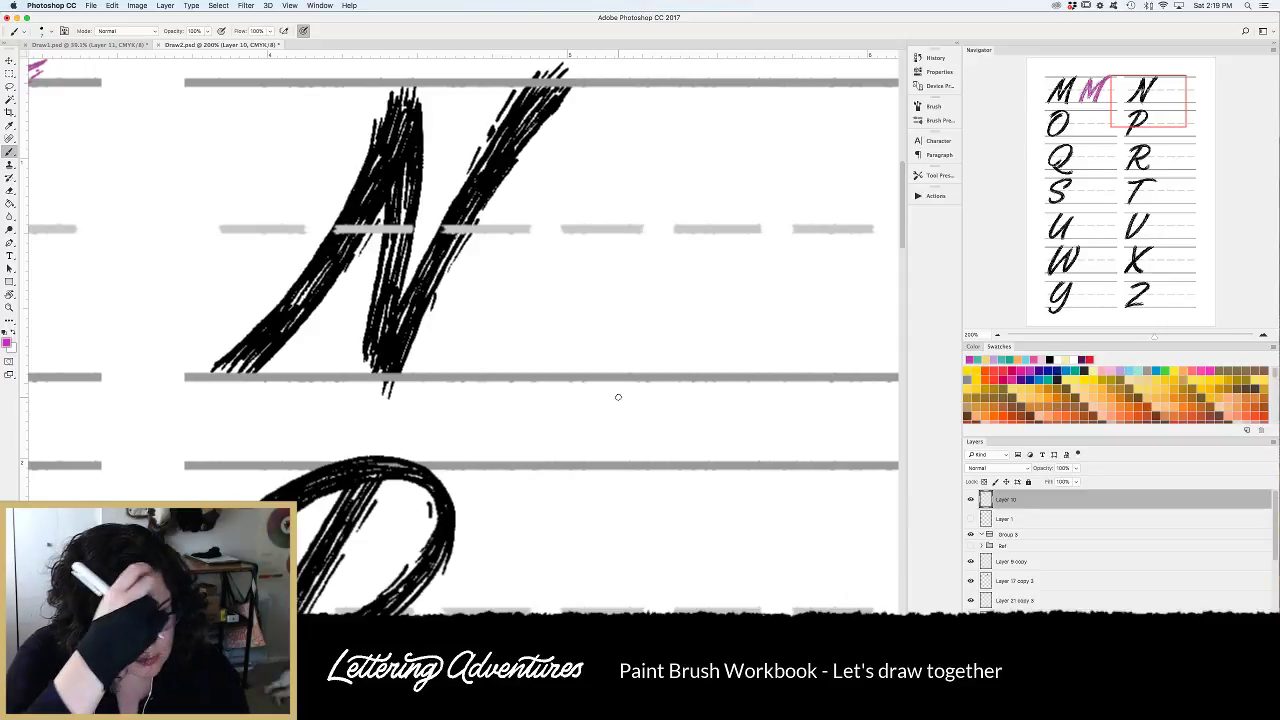
mouse_move(652, 114)
left_mouse_down()
mouse_move(643, 186)
mouse_move(605, 288)
mouse_move(538, 375)
left_mouse_up()
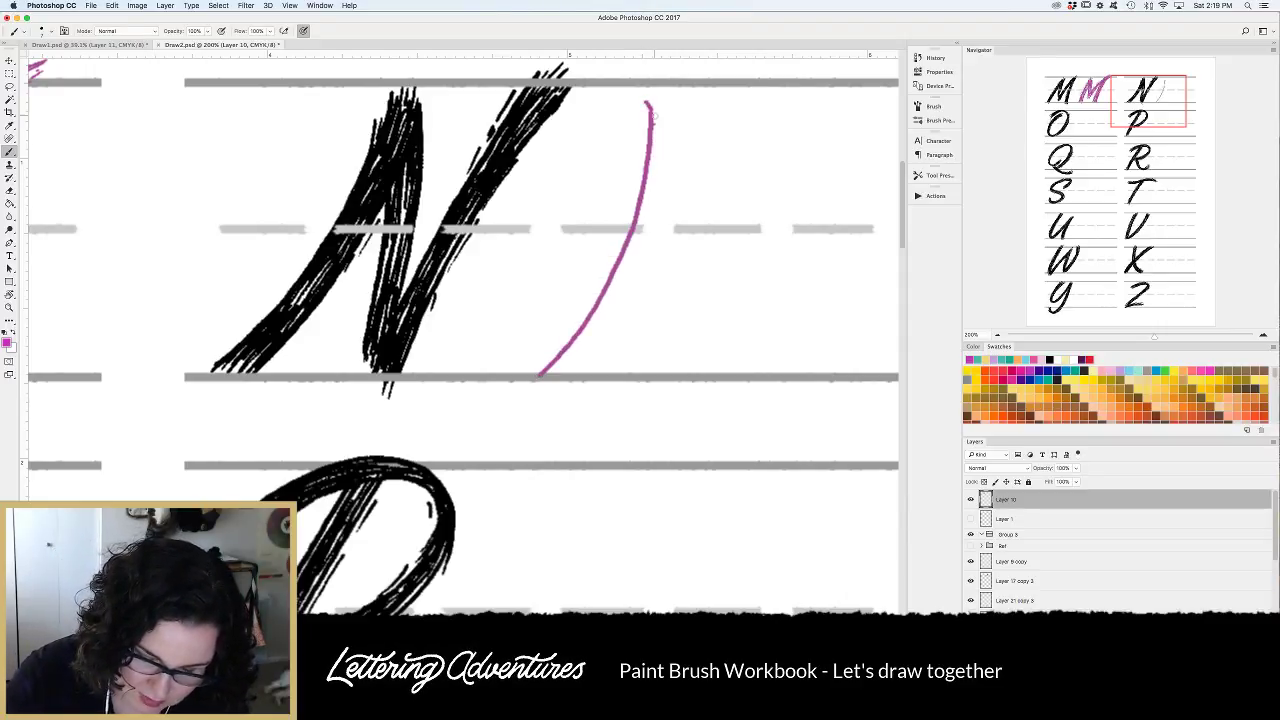
mouse_move(652, 116)
left_mouse_down()
mouse_move(676, 193)
mouse_move(665, 385)
left_mouse_up()
mouse_move(822, 82)
left_mouse_down()
mouse_move(786, 130)
mouse_move(672, 380)
left_mouse_up()
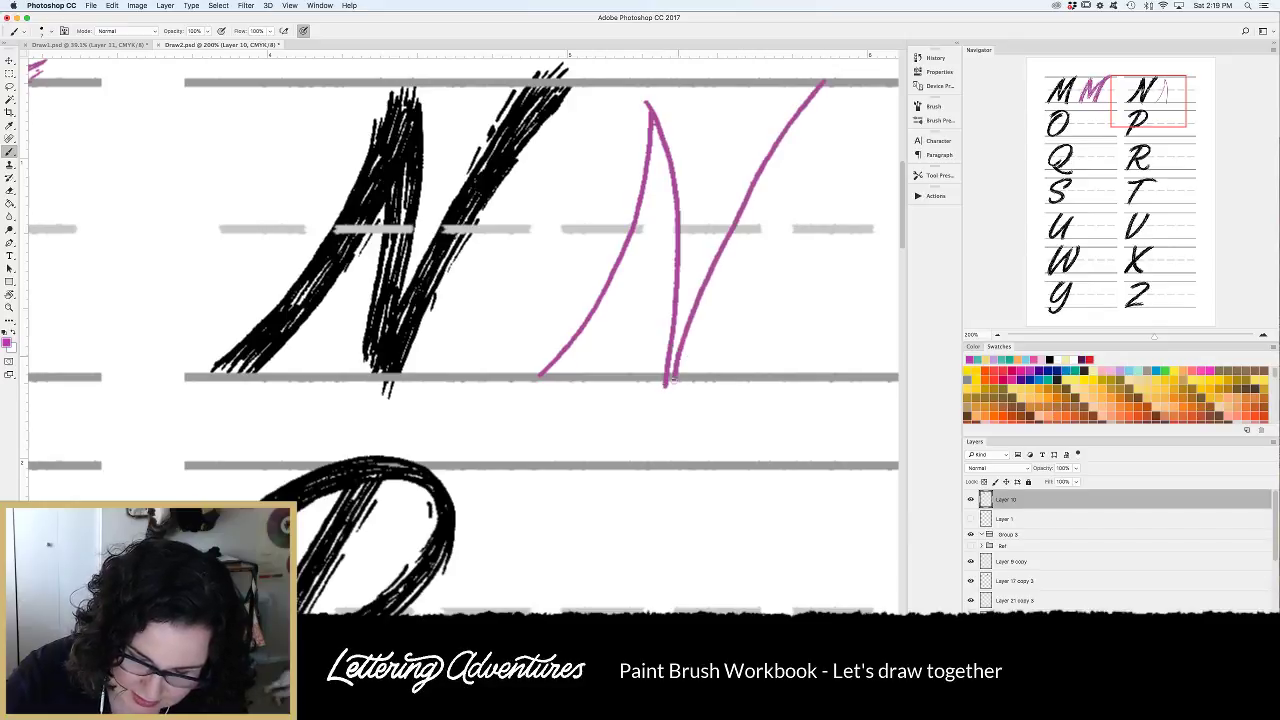
key("super+alt+z")
key("super+alt+z")
key("super+alt+z")
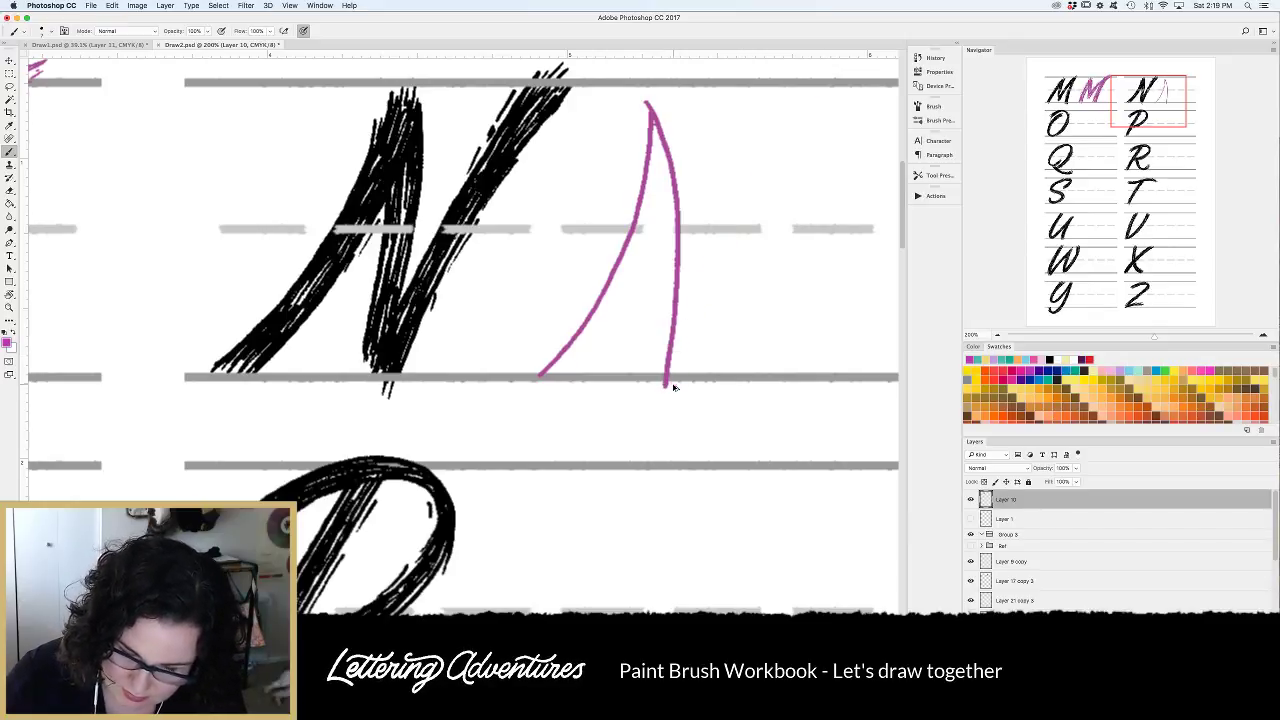
scroll(577, 357, "up", 3)
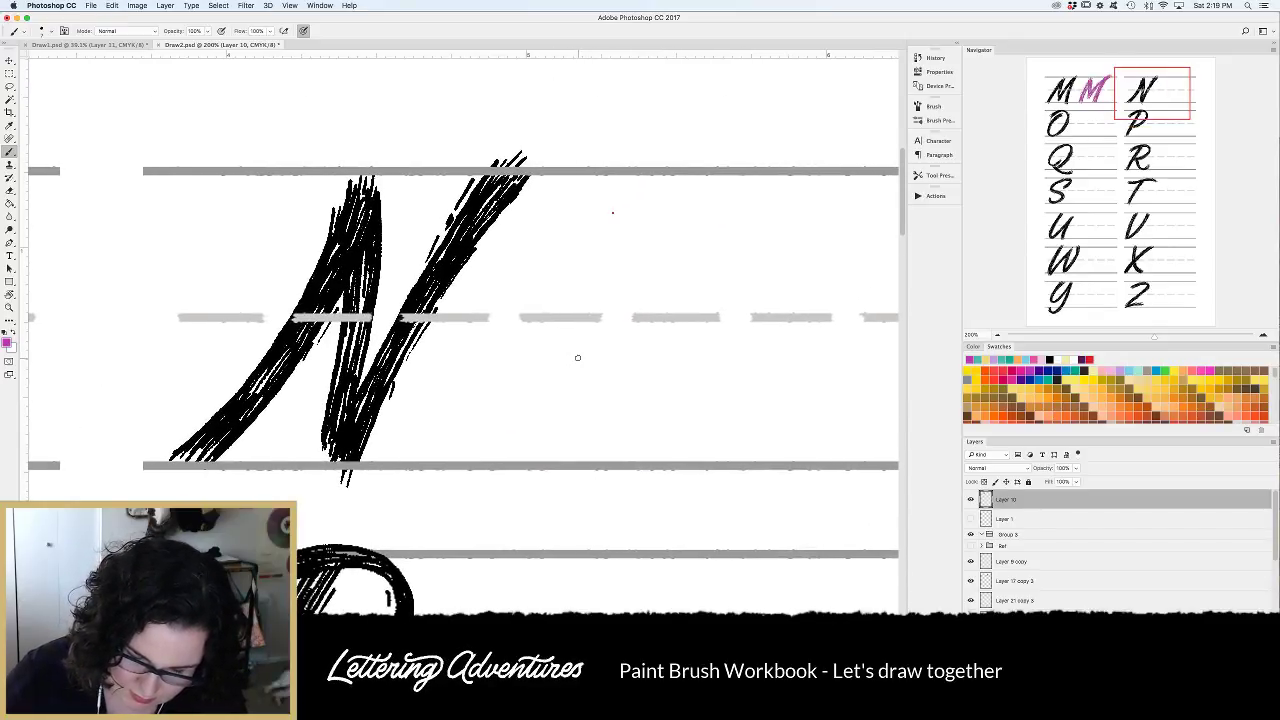
mouse_move(618, 198)
left_mouse_down()
mouse_move(616, 256)
mouse_move(562, 406)
mouse_move(520, 464)
left_mouse_up()
key("super+z")
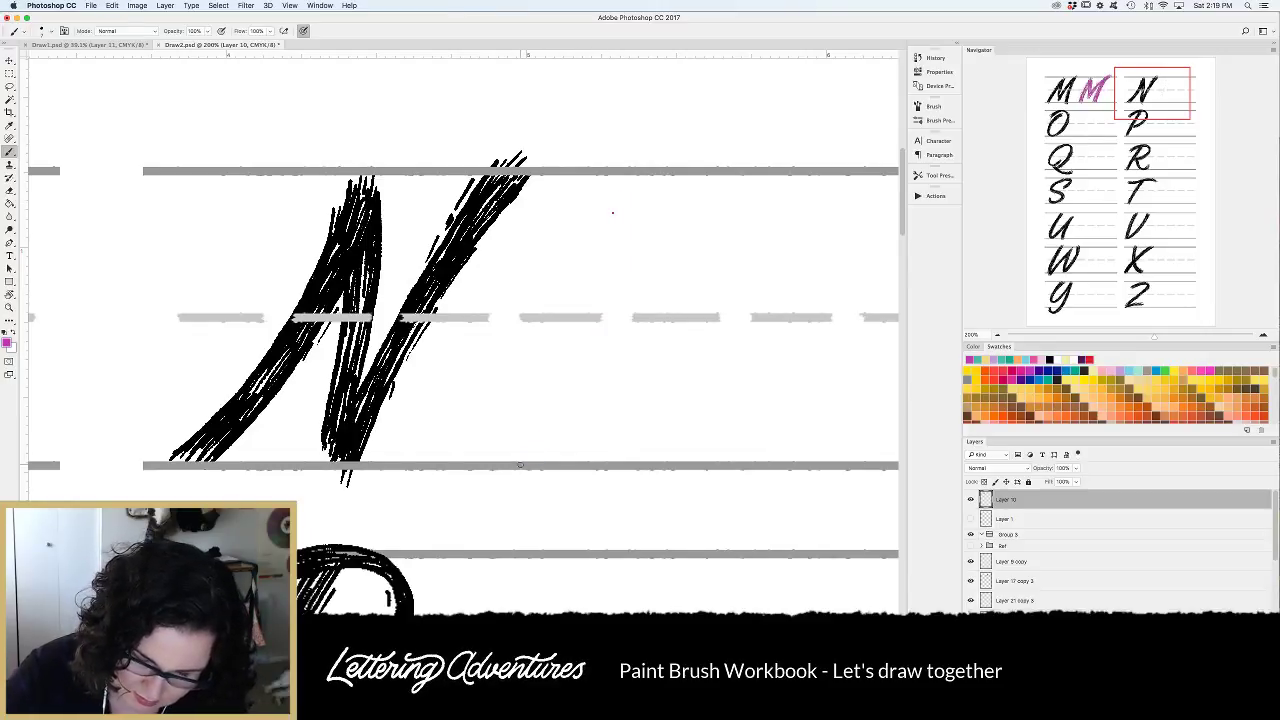
Draw one thin, slightly curved purple stroke from near the upper line to the baseline for the N's left leg, replacing the first attempt.
mouse_move(606, 194)
left_mouse_down()
mouse_move(600, 268)
mouse_move(496, 470)
left_mouse_up()
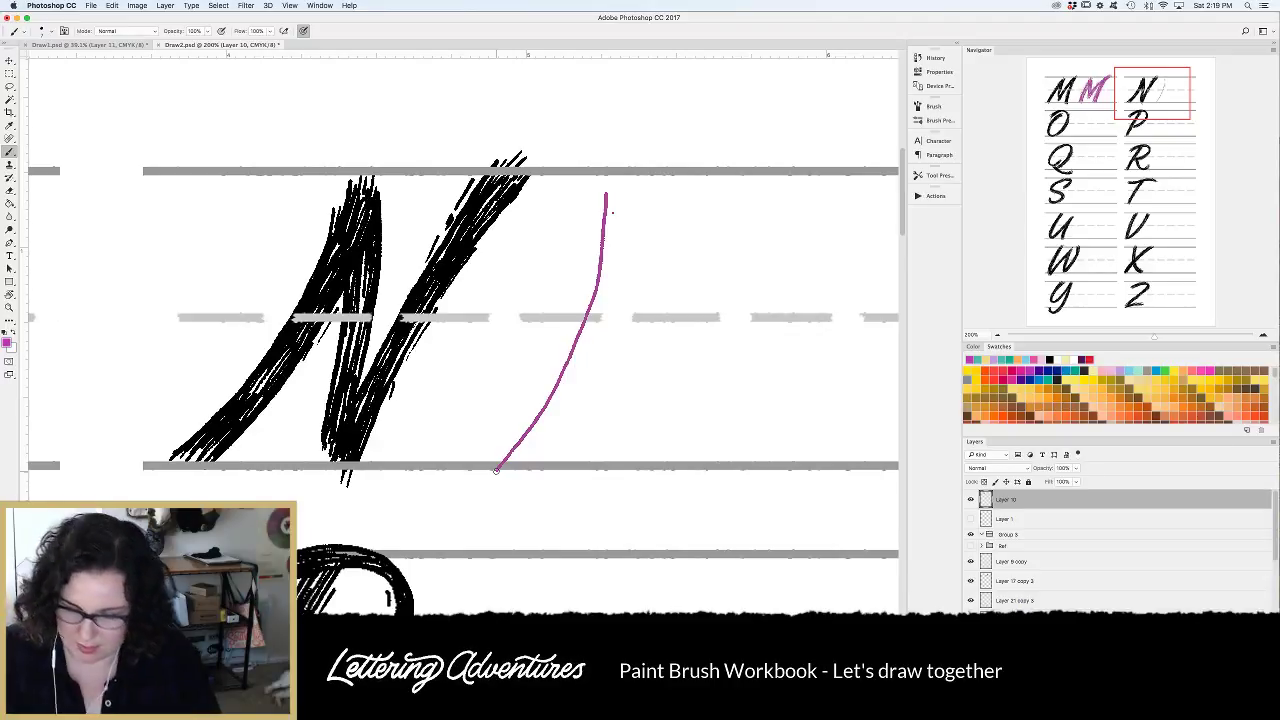
key("super+z")
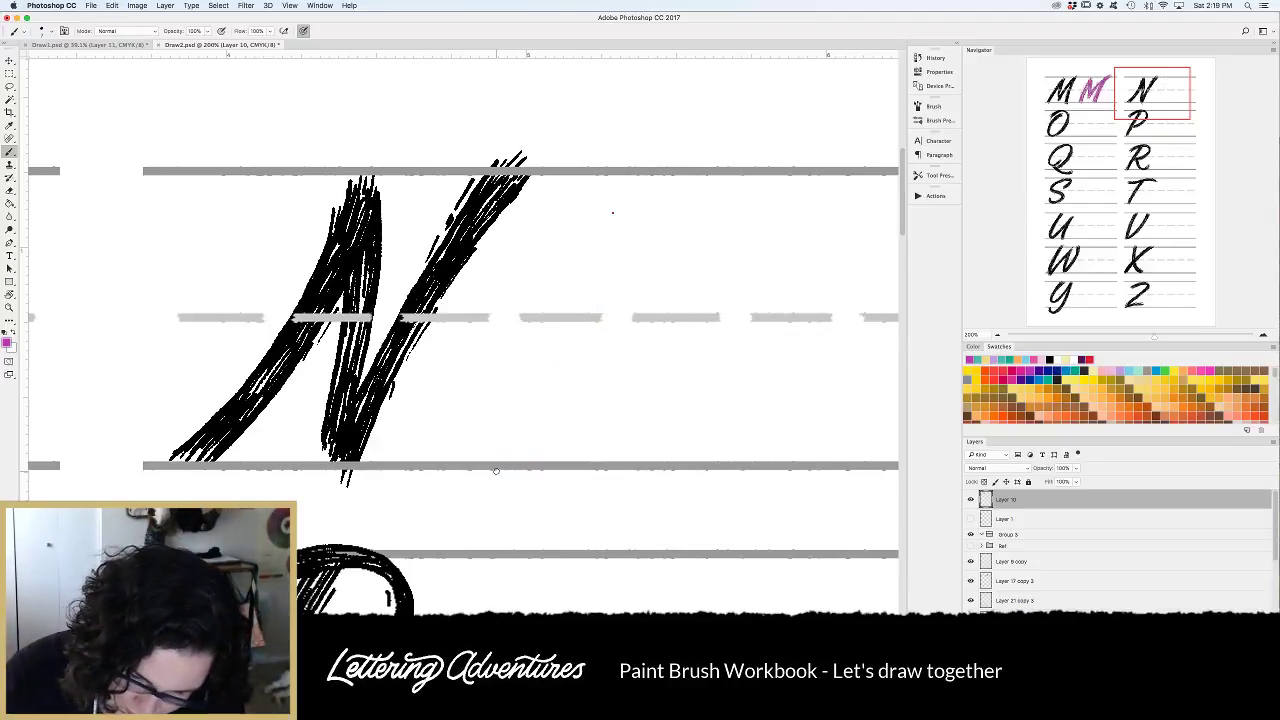
mouse_move(620, 199)
left_mouse_down()
mouse_move(575, 330)
mouse_move(498, 462)
left_mouse_up()
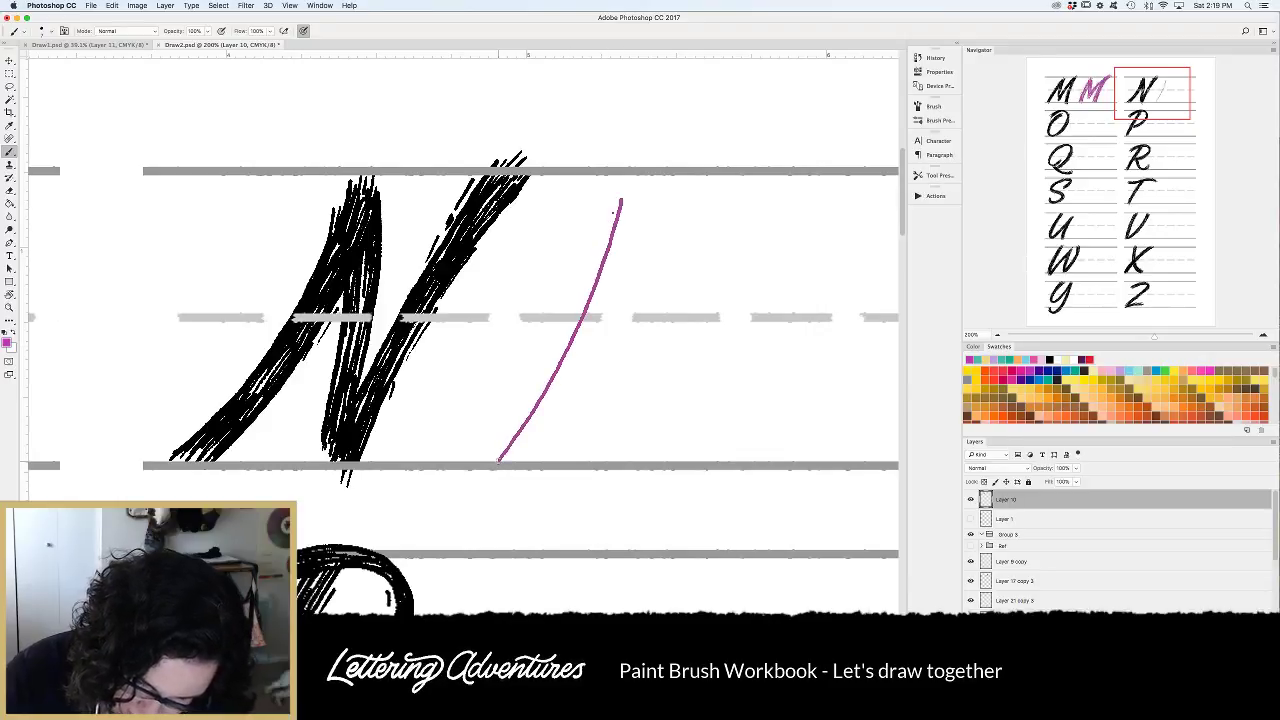
Try outlining the purple N with paired thin edge strokes for its left leg, diagonal and right leg.
mouse_move(650, 198)
left_mouse_down()
mouse_move(595, 373)
mouse_move(530, 468)
left_mouse_up()
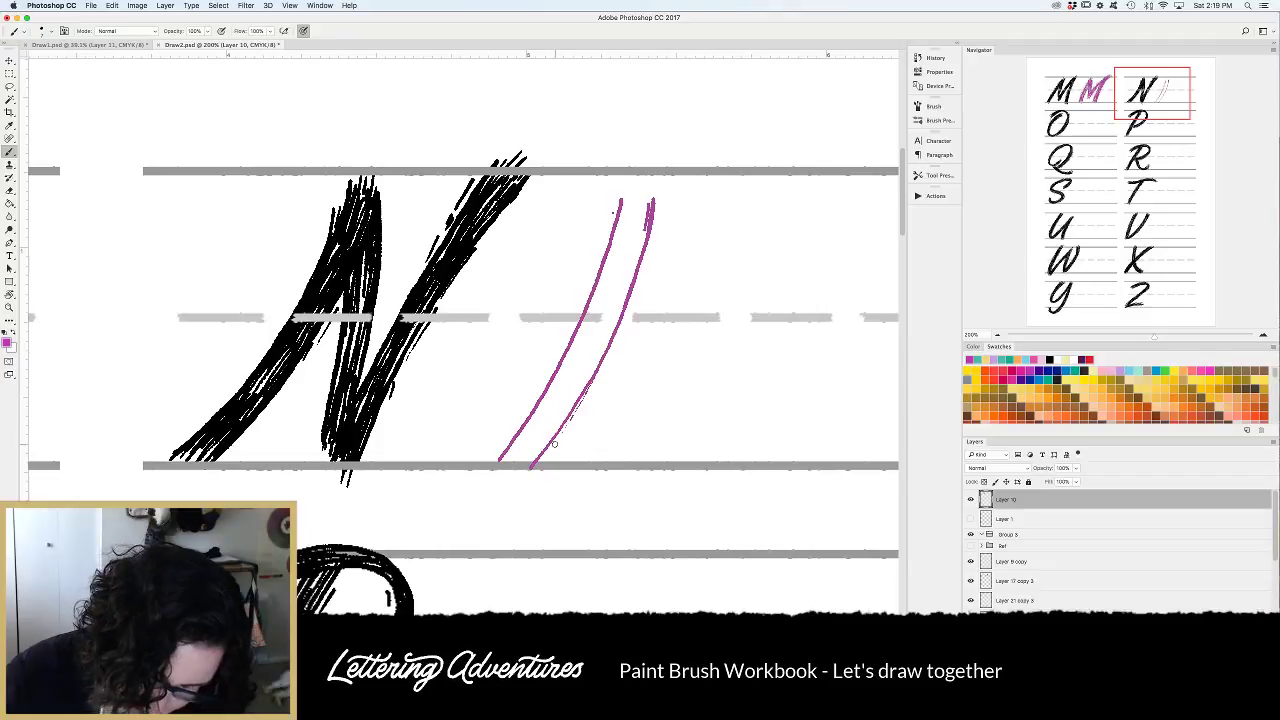
mouse_move(651, 200)
left_mouse_down()
mouse_move(668, 341)
mouse_move(640, 468)
left_mouse_up()
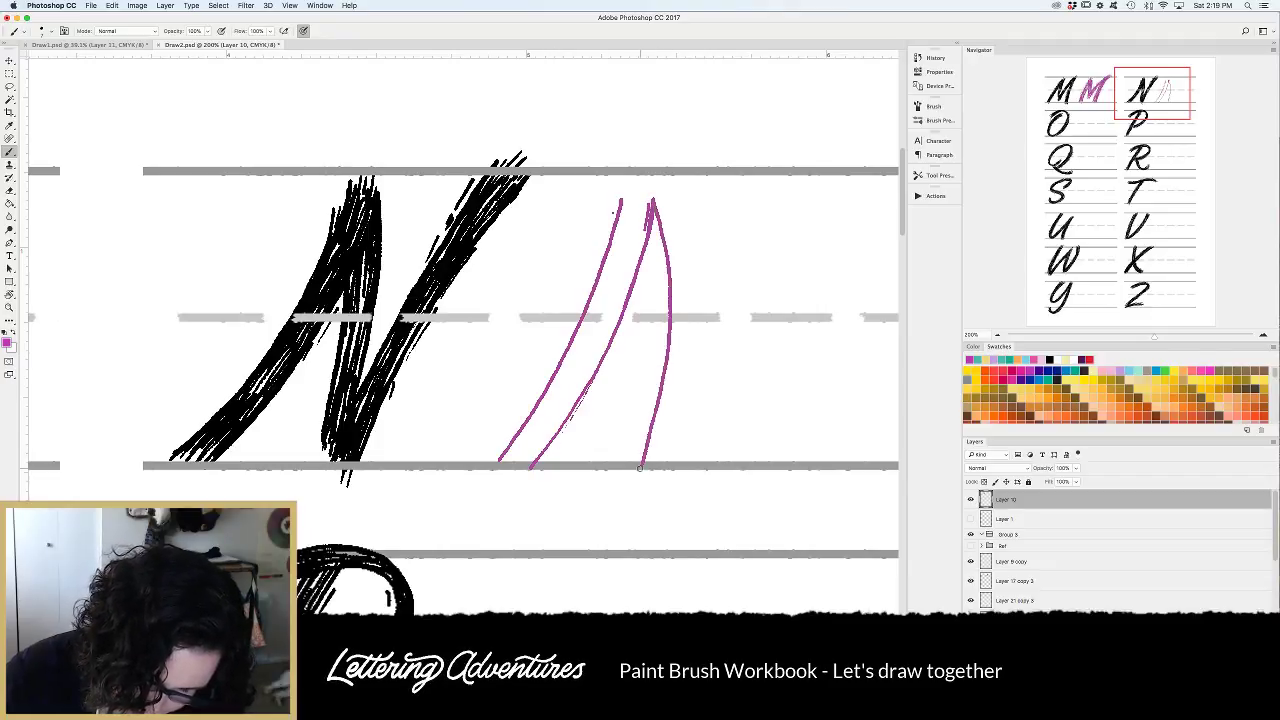
mouse_move(619, 218)
left_mouse_down()
mouse_move(634, 370)
mouse_move(600, 459)
left_mouse_up()
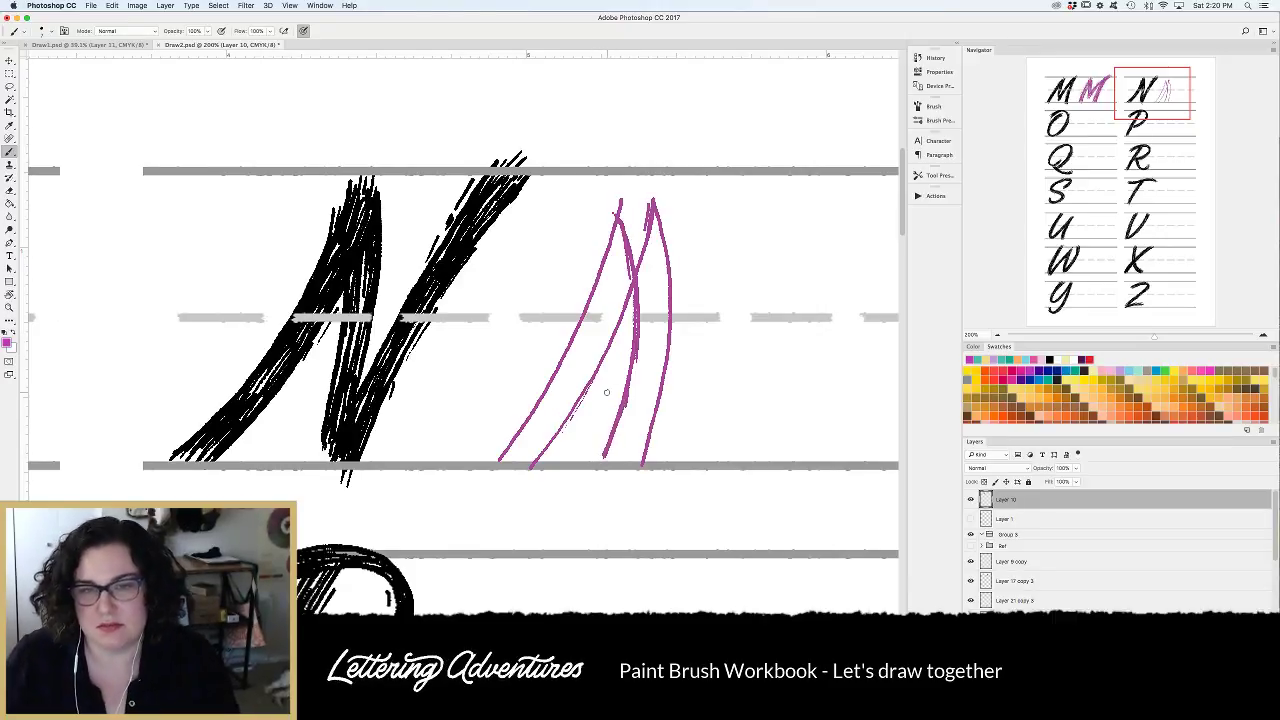
scroll(598, 459, "right", 5)
scroll(598, 459, "up", 2)
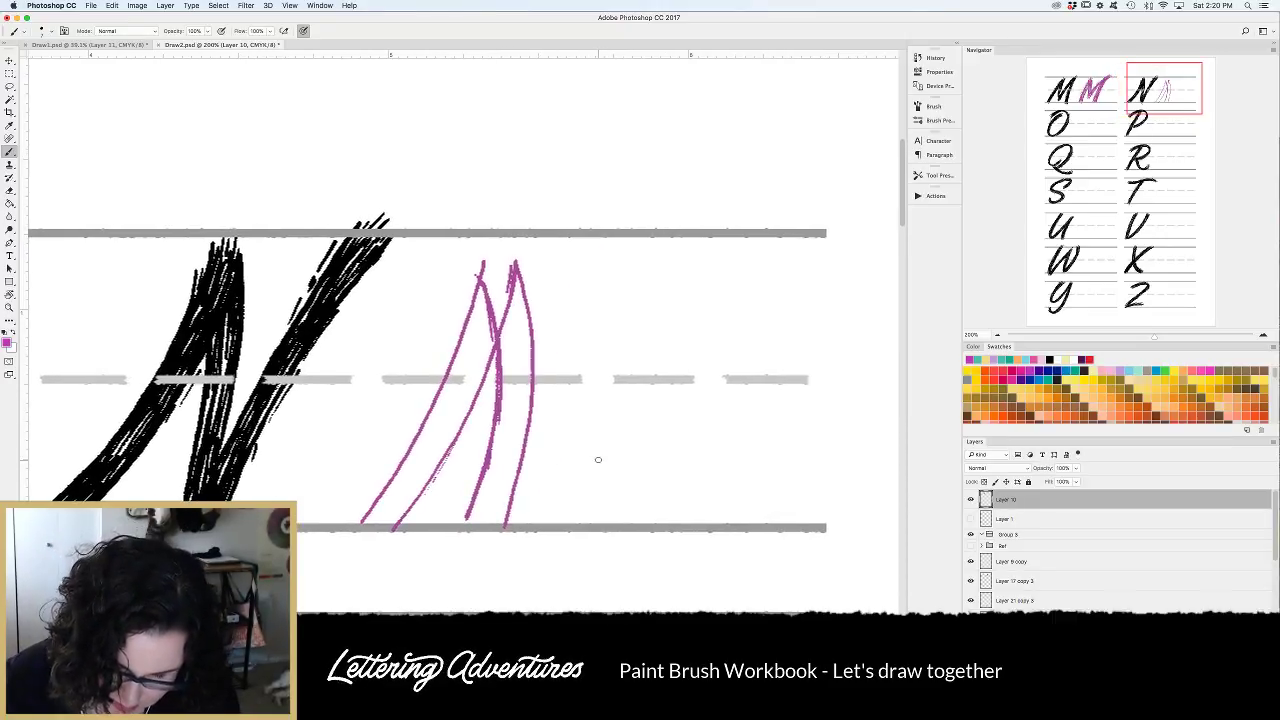
mouse_move(503, 522)
left_mouse_down()
mouse_move(688, 232)
mouse_move(500, 480)
left_mouse_up()
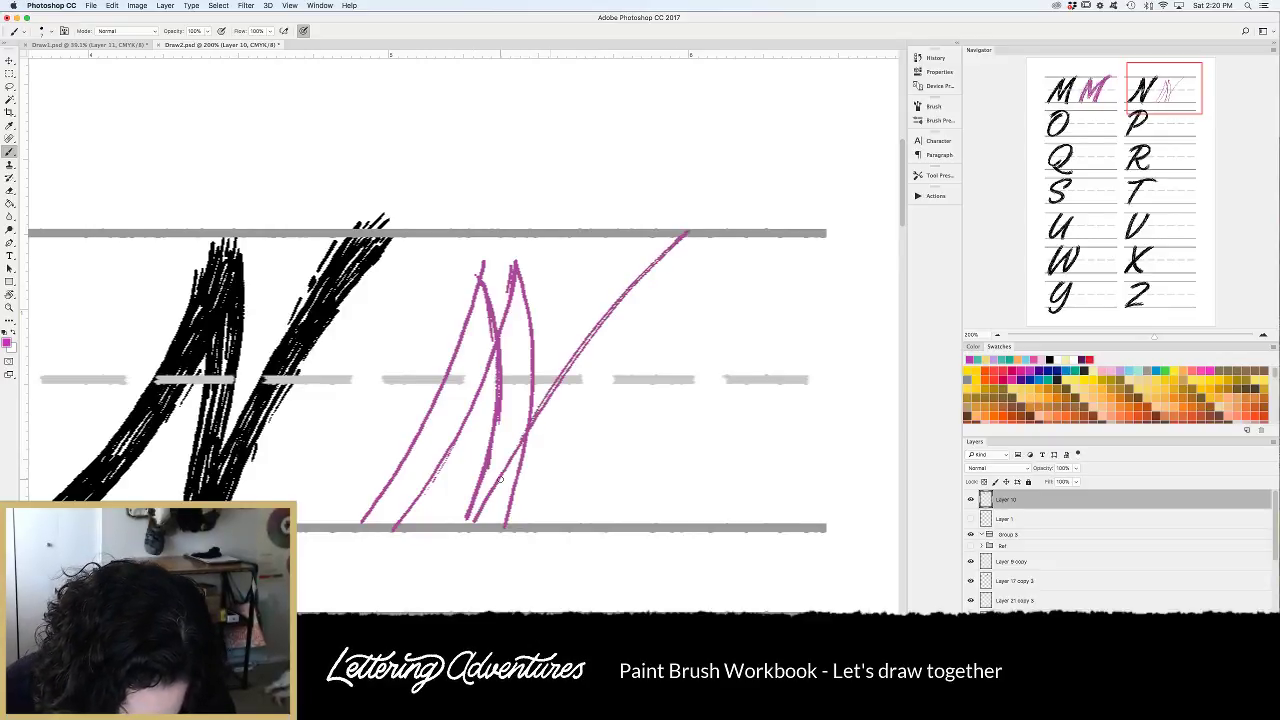
mouse_move(735, 246)
left_mouse_down()
mouse_move(545, 436)
mouse_move(505, 522)
left_mouse_up()
left_click_drag(660, 242, 546, 402)
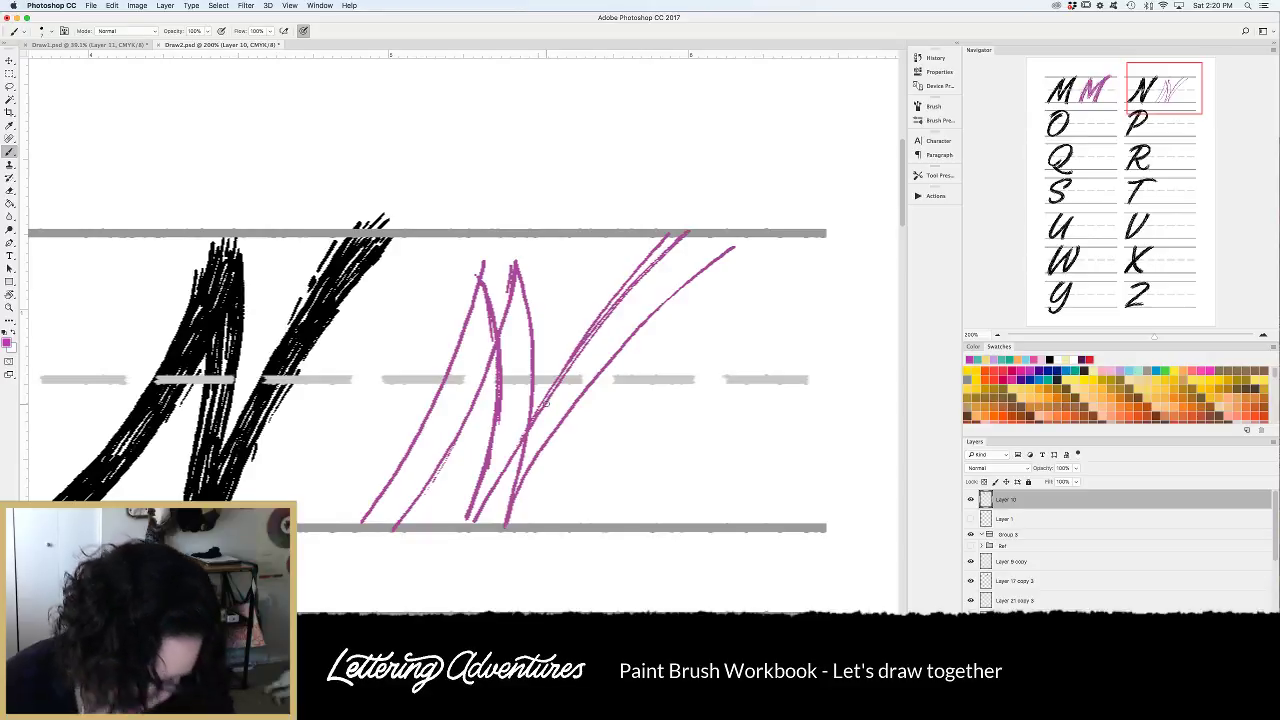
scroll(520, 523, "left", 5)
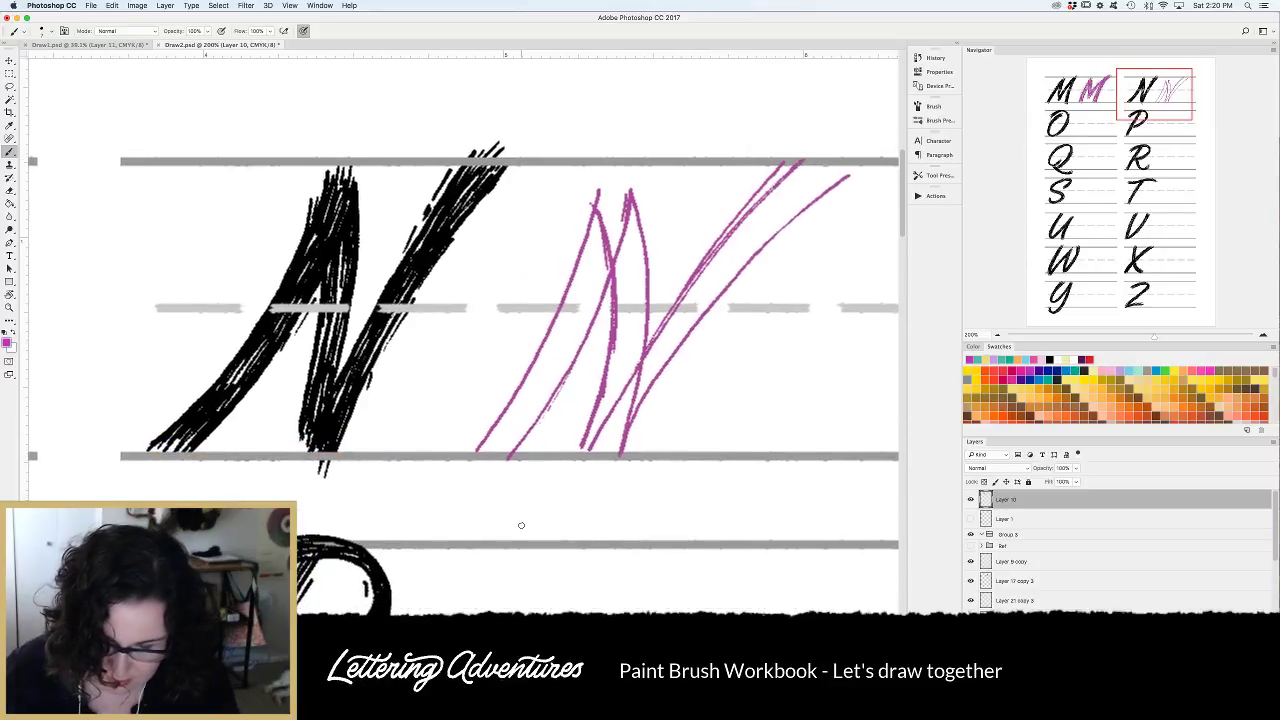
scroll(494, 529, "up", 5)
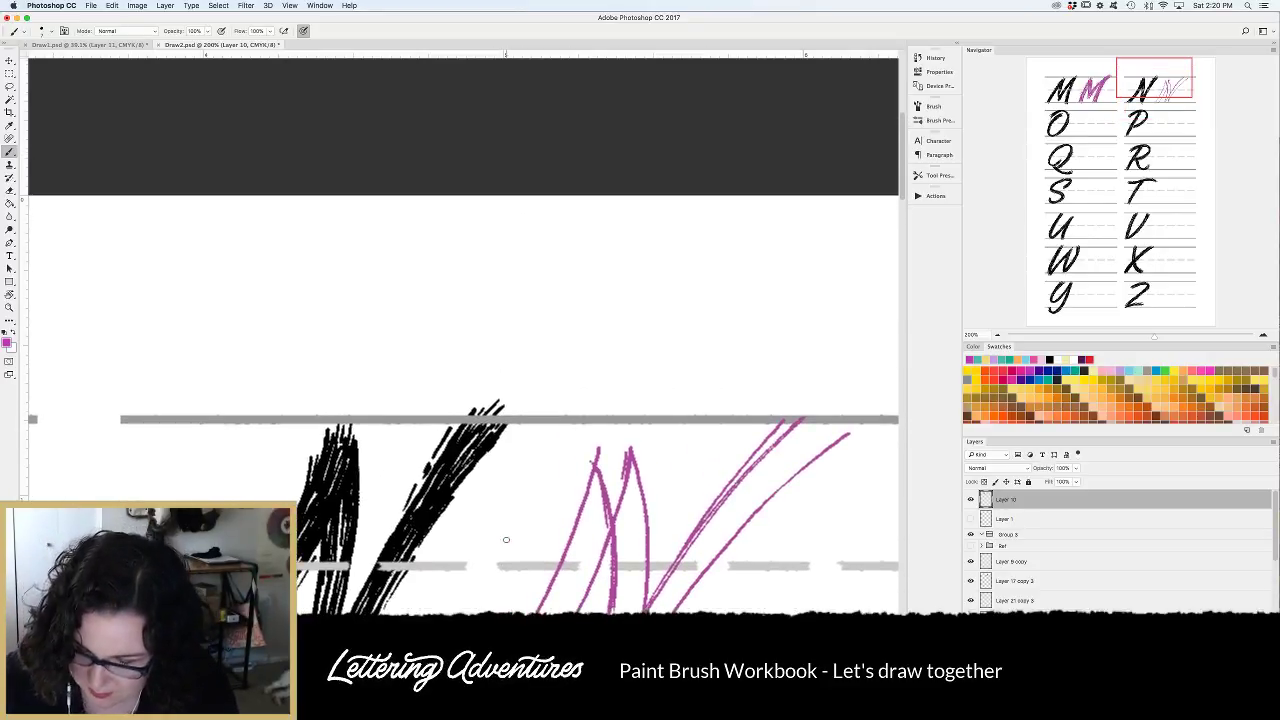
scroll(506, 540, "down", 5)
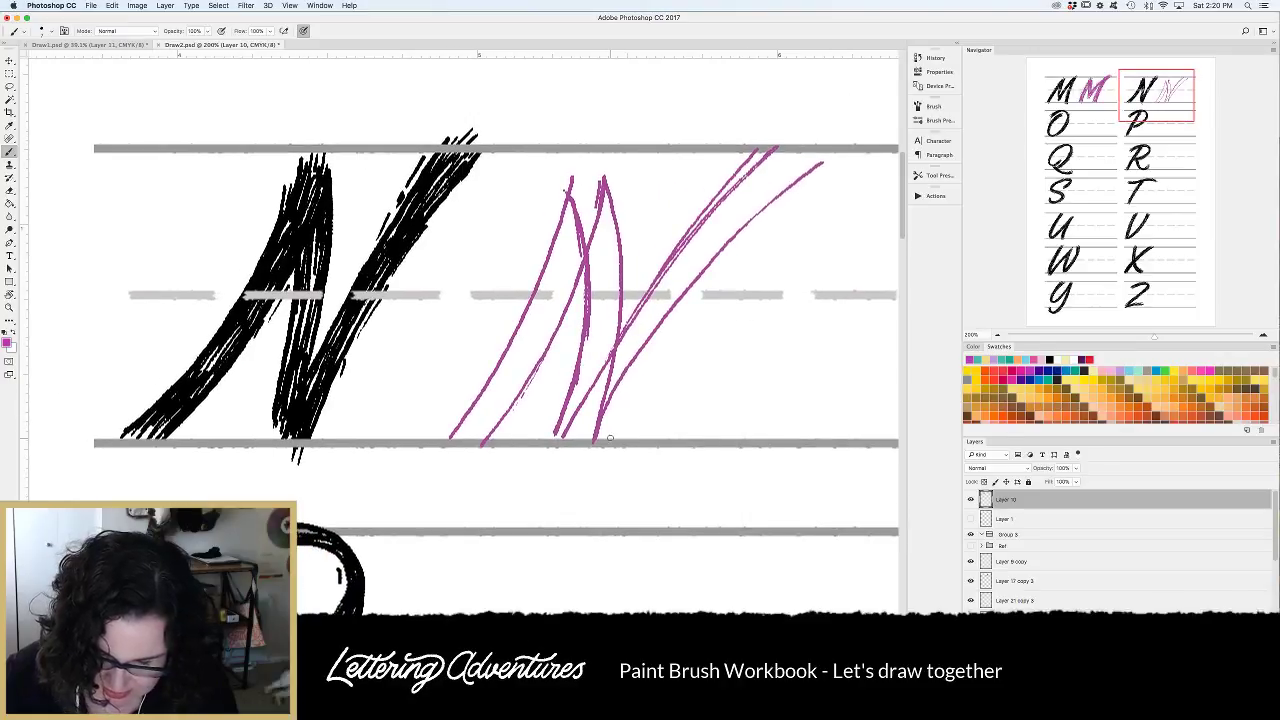
Undo the purple N's outline strokes back to the single left-leg stroke.
key("super+alt+z")
key("super+alt+z")
key("super+alt+z")
key("super+alt+z")
key("super+alt+z")
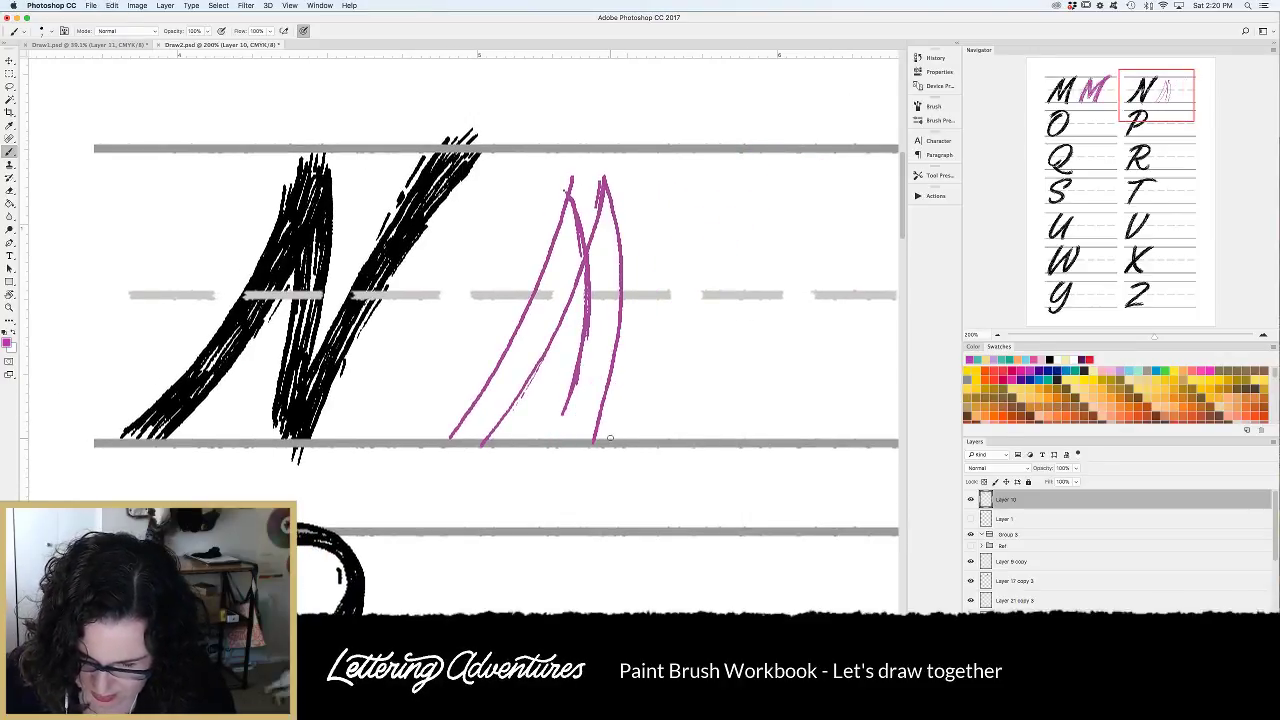
key("super+alt+z")
key("super+alt+z")
key("super+alt+z")
key("super+alt+z")
key("super+alt+z")
key("super+alt+z")
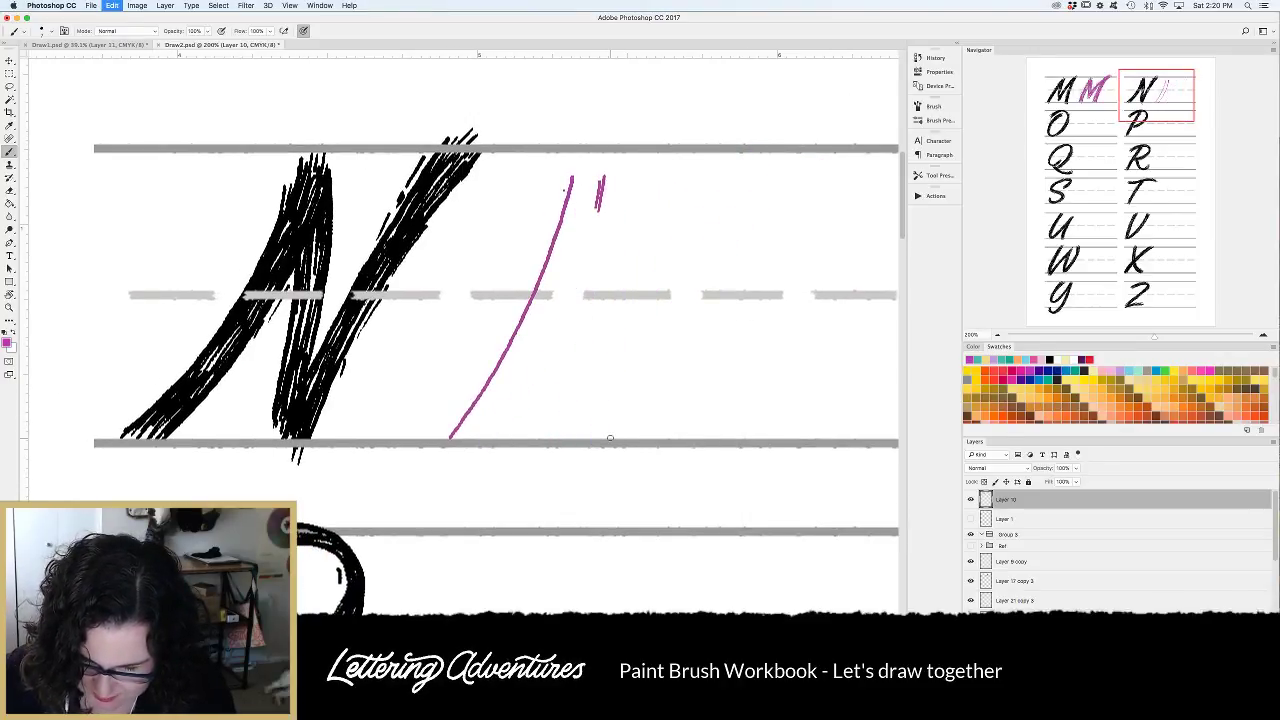
key("super+alt+z")
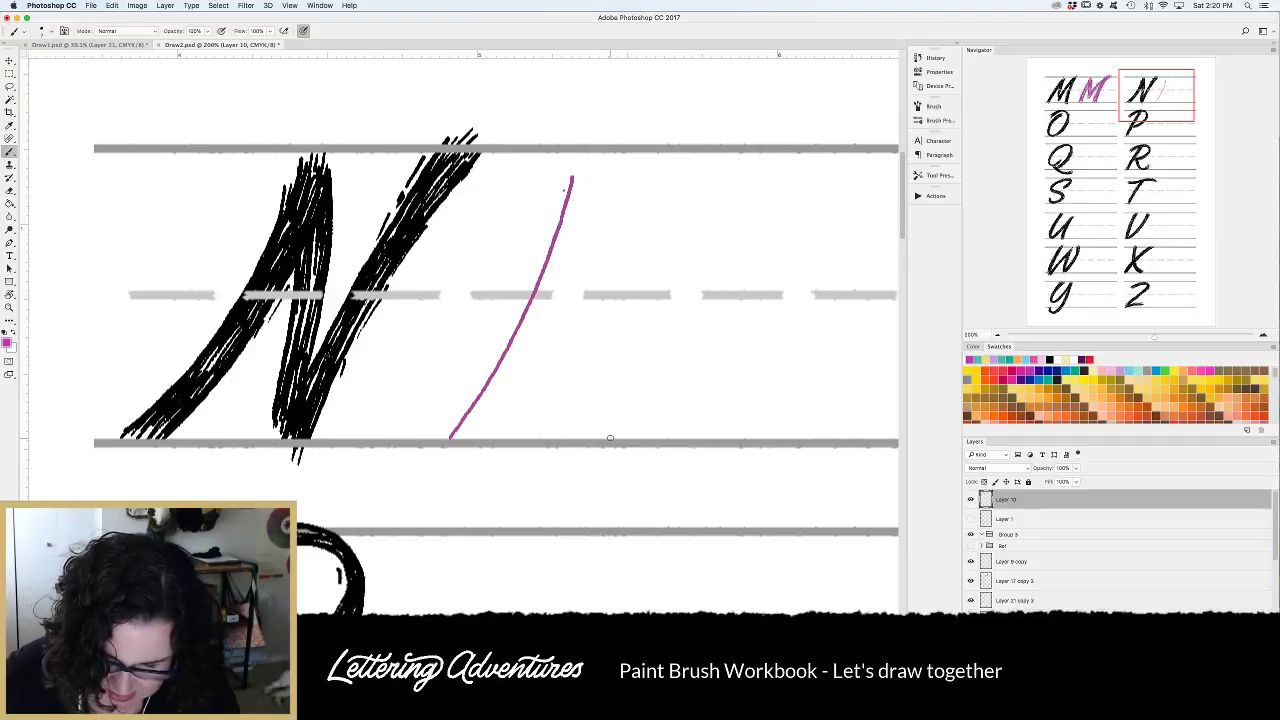
Sketch both edges of the purple N's diagonal and right leg, and erase the stray mark inside the upper left leg.
mouse_move(573, 176)
left_mouse_down()
mouse_move(571, 325)
mouse_move(546, 447)
mouse_move(596, 351)
mouse_move(752, 170)
left_mouse_up()
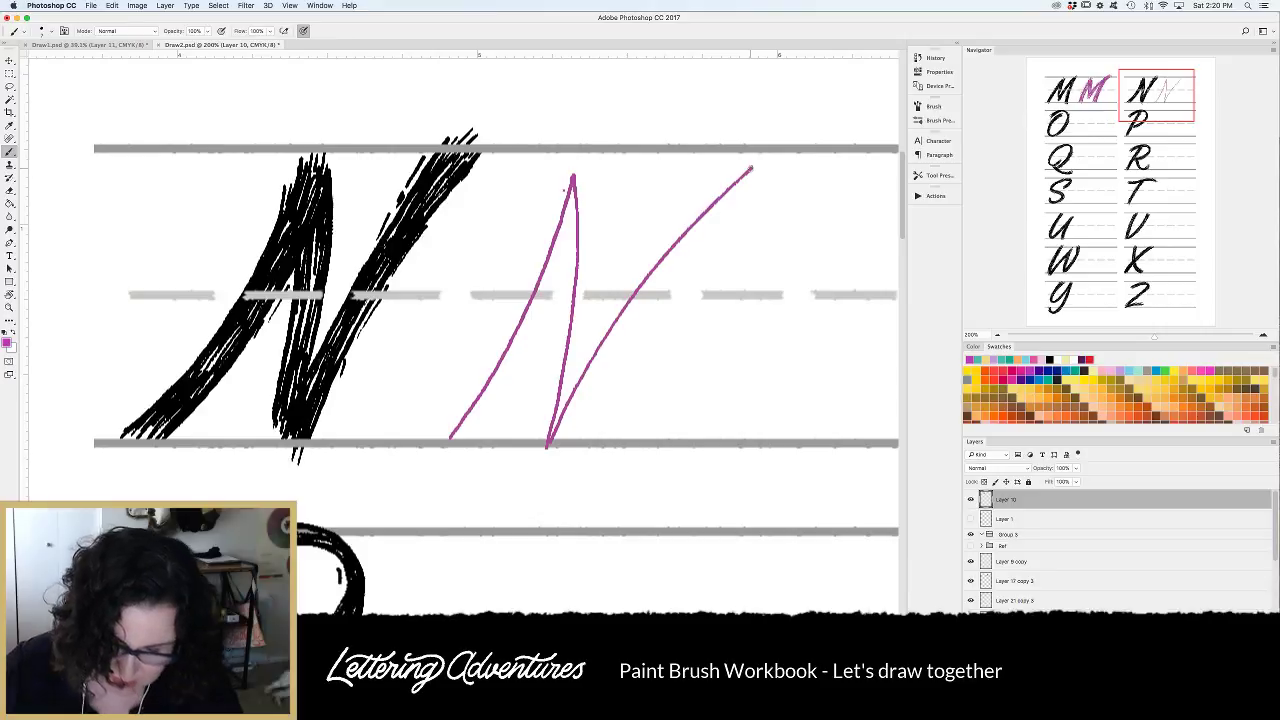
mouse_move(603, 170)
left_mouse_down()
mouse_move(604, 293)
mouse_move(582, 420)
mouse_move(656, 312)
mouse_move(770, 203)
left_mouse_up()
mouse_move(576, 234)
left_mouse_down()
mouse_move(561, 298)
mouse_move(490, 433)
left_mouse_up()
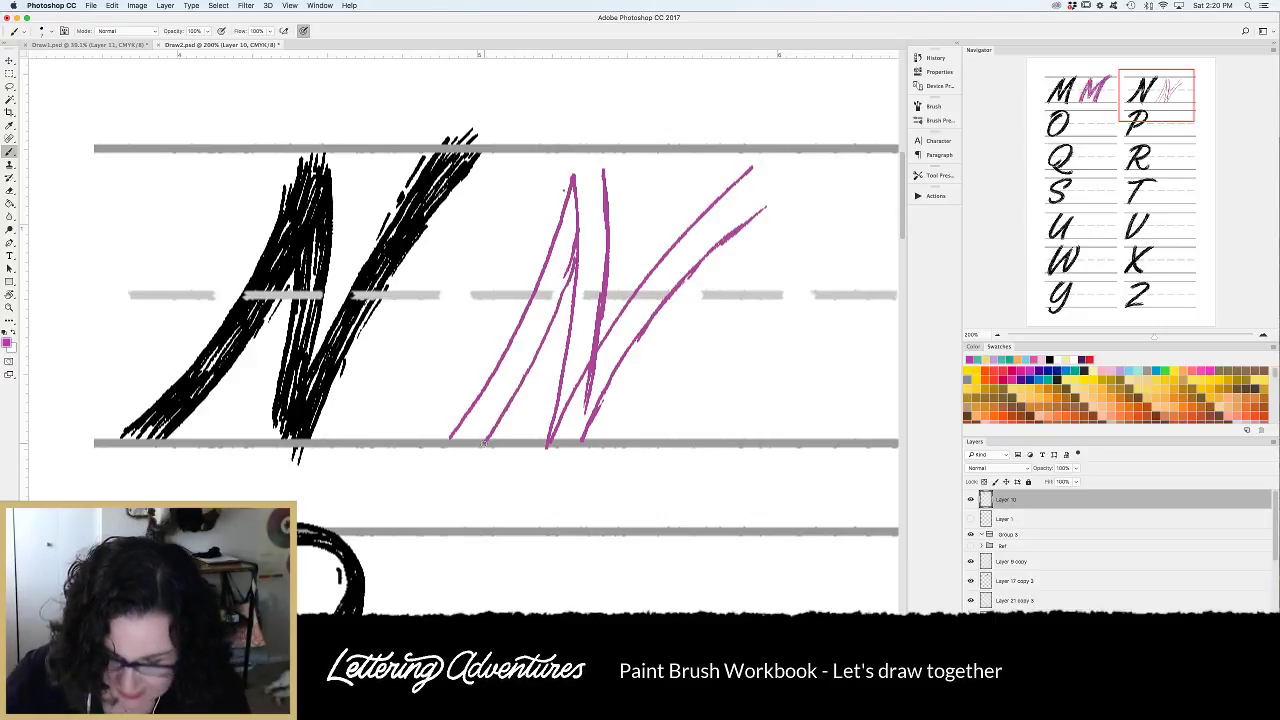
key("super+z")
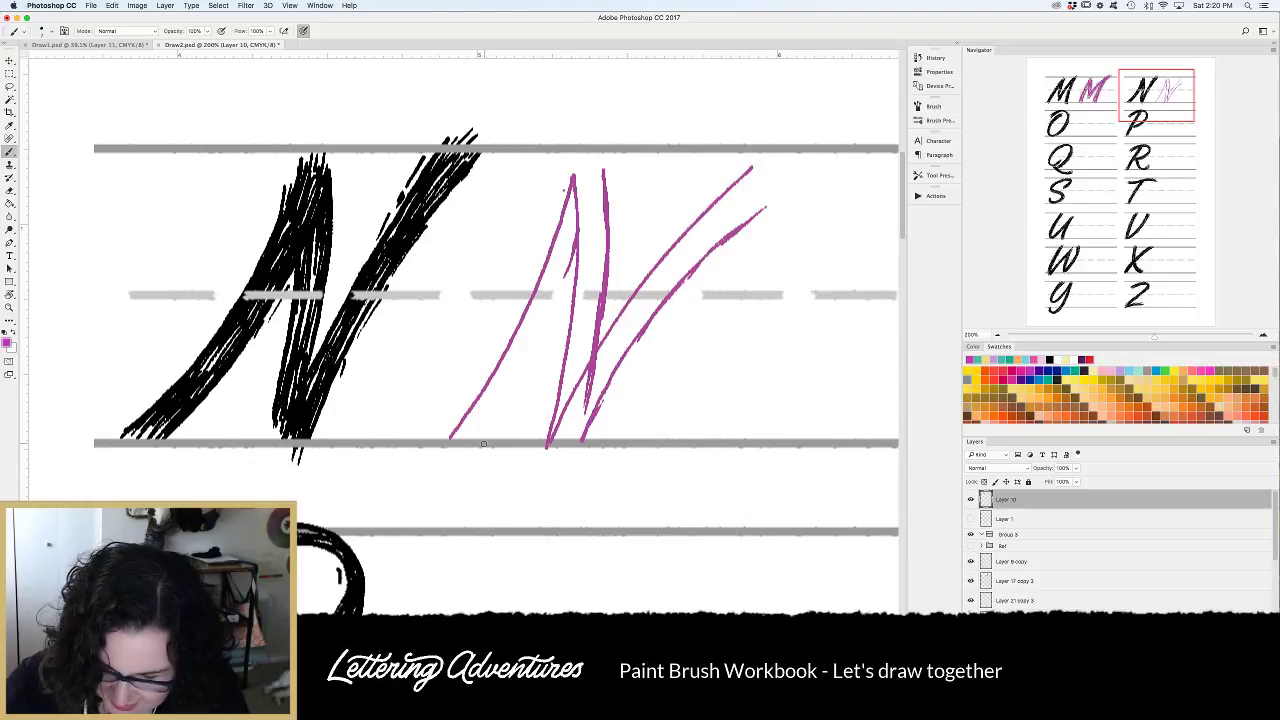
key("e")
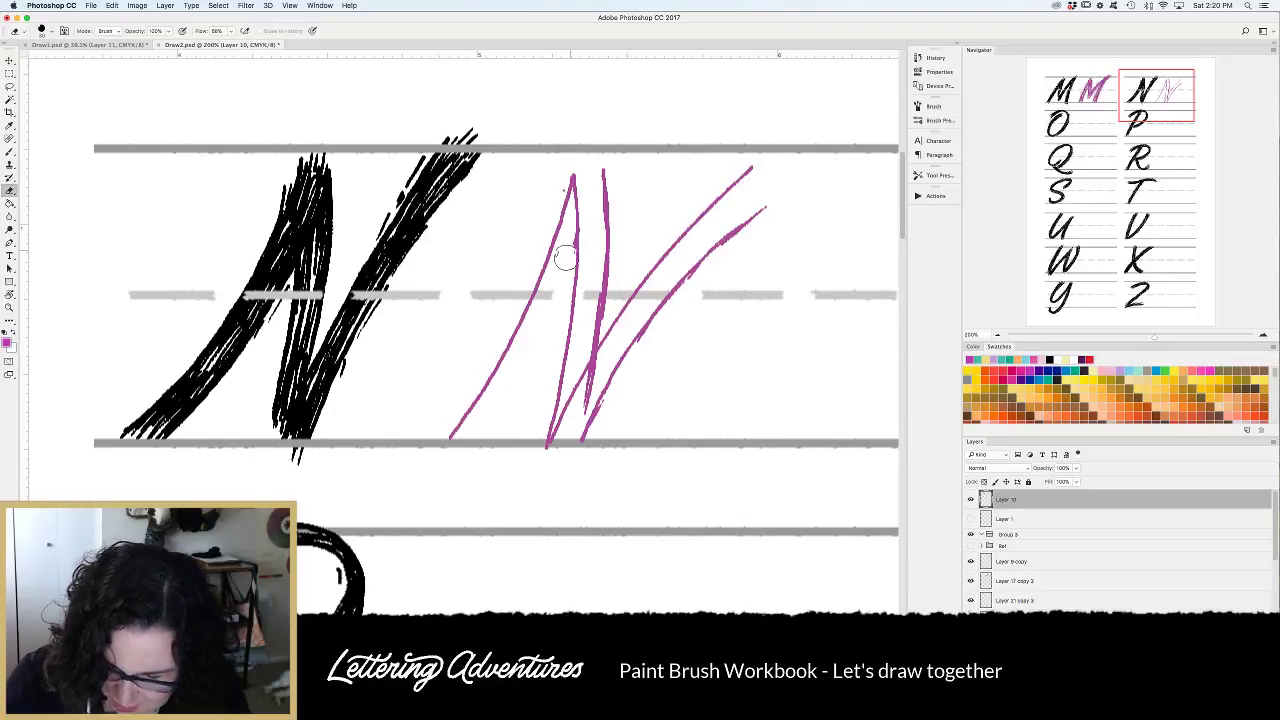
key("b")
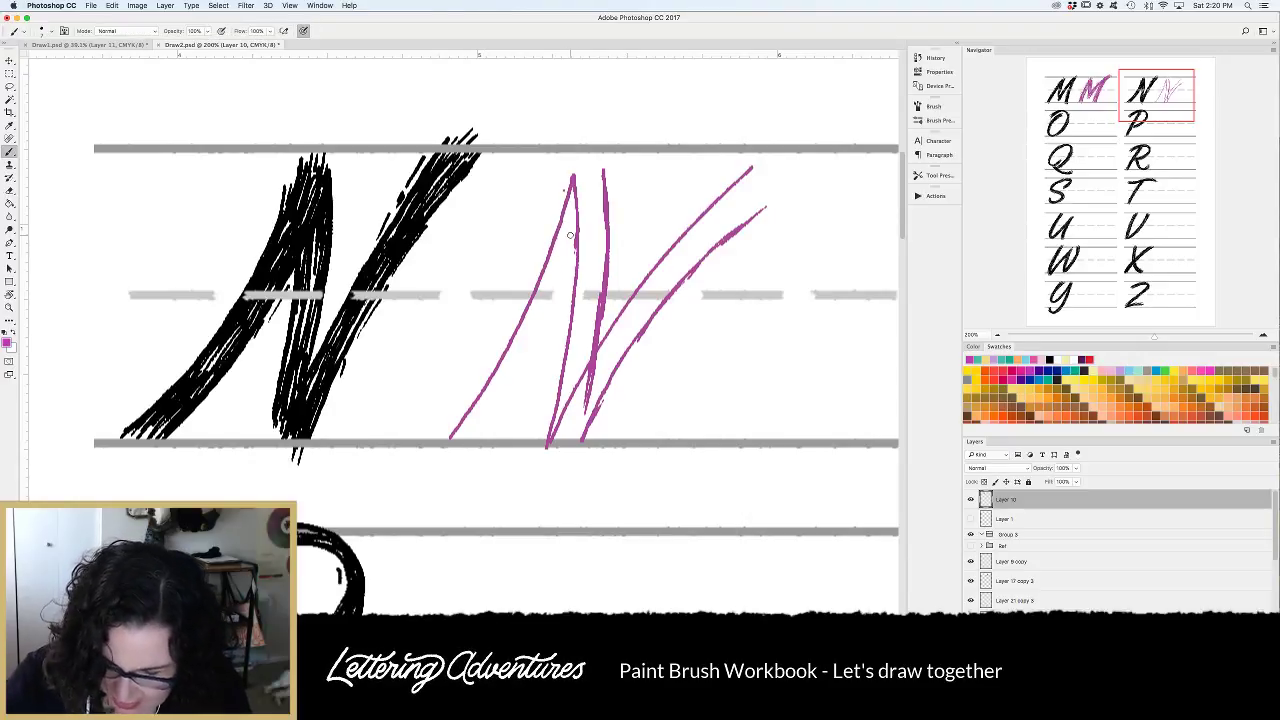
Draw thin parallel strokes on both sides of the purple N's left-leg line, with short flicks at its upper tip.
mouse_move(573, 188)
left_mouse_down()
mouse_move(552, 282)
mouse_move(464, 437)
left_mouse_up()
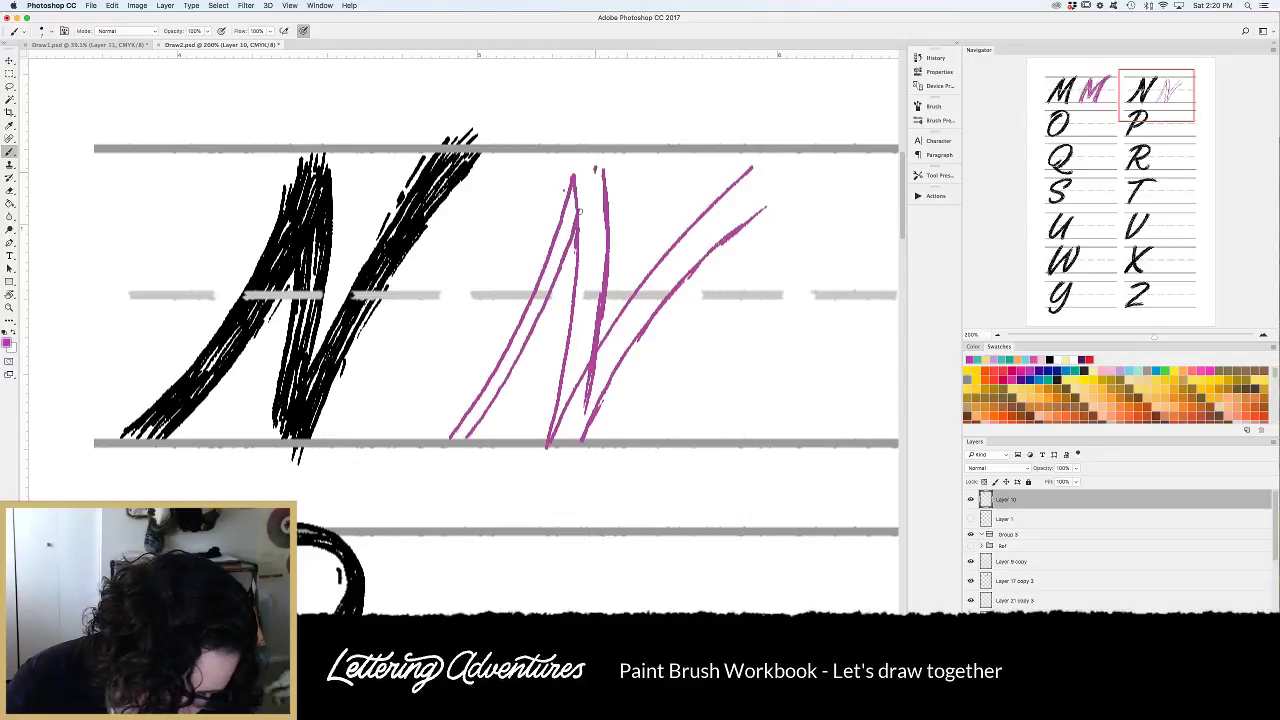
left_click_drag(580, 211, 580, 216)
left_click_drag(573, 165, 545, 219)
mouse_move(563, 167)
left_mouse_down()
mouse_move(490, 346)
mouse_move(433, 436)
left_mouse_up()
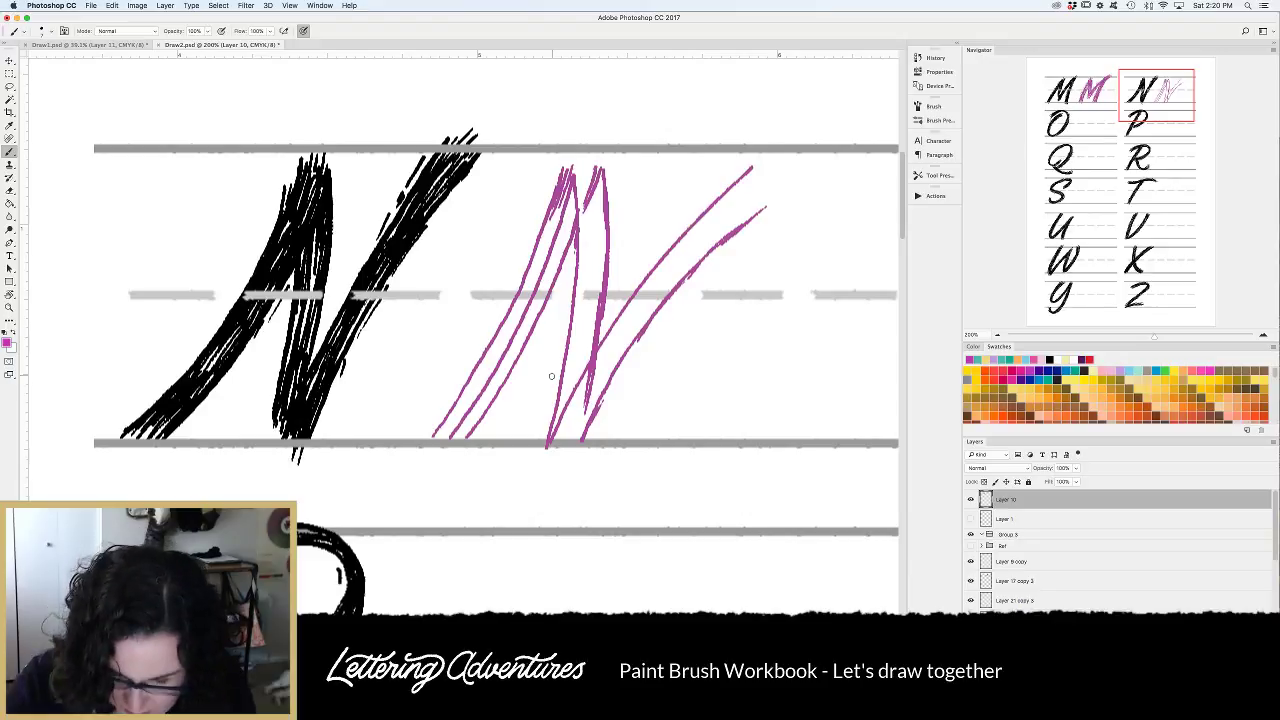
Fill the upper half of the purple N's left leg with rough overlapping dry-brush strokes down to the dashed midline.
left_click_drag(573, 158, 569, 224)
left_click_drag(590, 180, 528, 294)
left_click_drag(560, 204, 520, 314)
mouse_move(572, 210)
left_mouse_down()
mouse_move(540, 292)
mouse_move(548, 285)
left_mouse_up()
left_click_drag(596, 190, 518, 346)
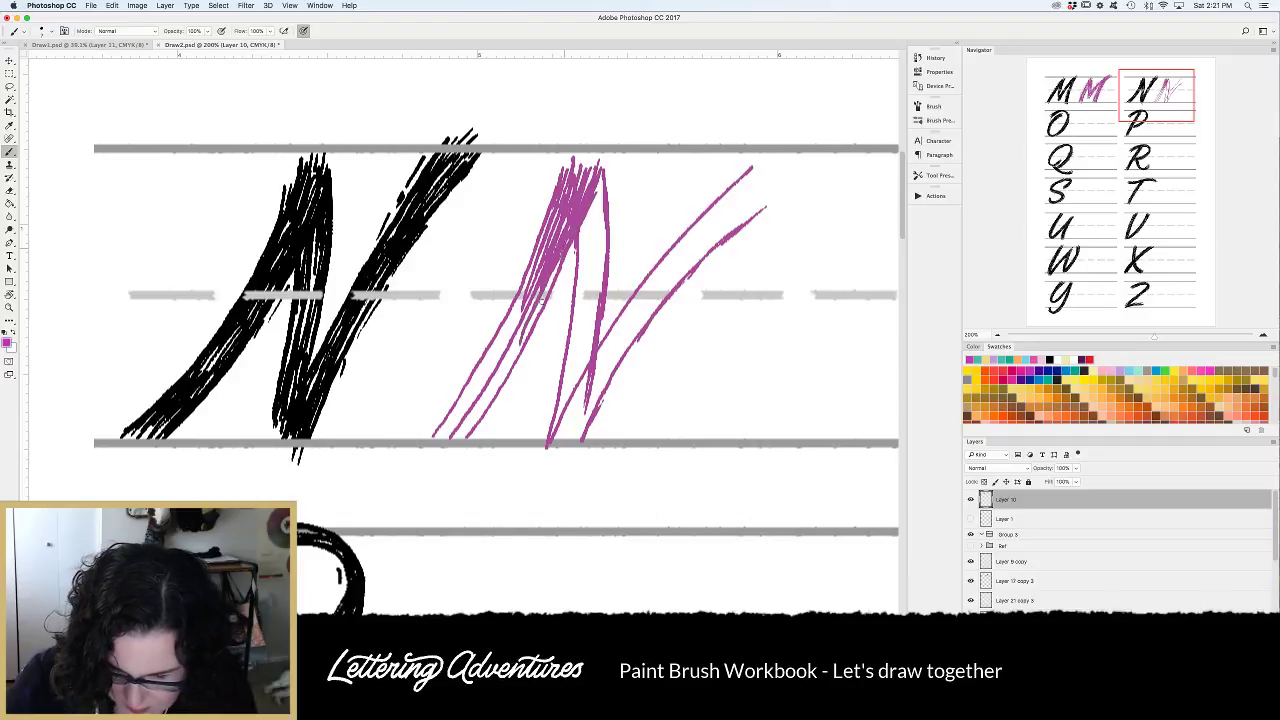
Fill the lower half of the purple N's left leg with rough slanted strokes ending raggedly just past the baseline.
mouse_move(560, 260)
left_mouse_down()
mouse_move(526, 338)
mouse_move(502, 348)
left_mouse_up()
left_click_drag(522, 295, 486, 366)
left_click_drag(538, 261, 482, 365)
mouse_move(522, 308)
left_mouse_down()
mouse_move(470, 386)
mouse_move(506, 352)
left_mouse_up()
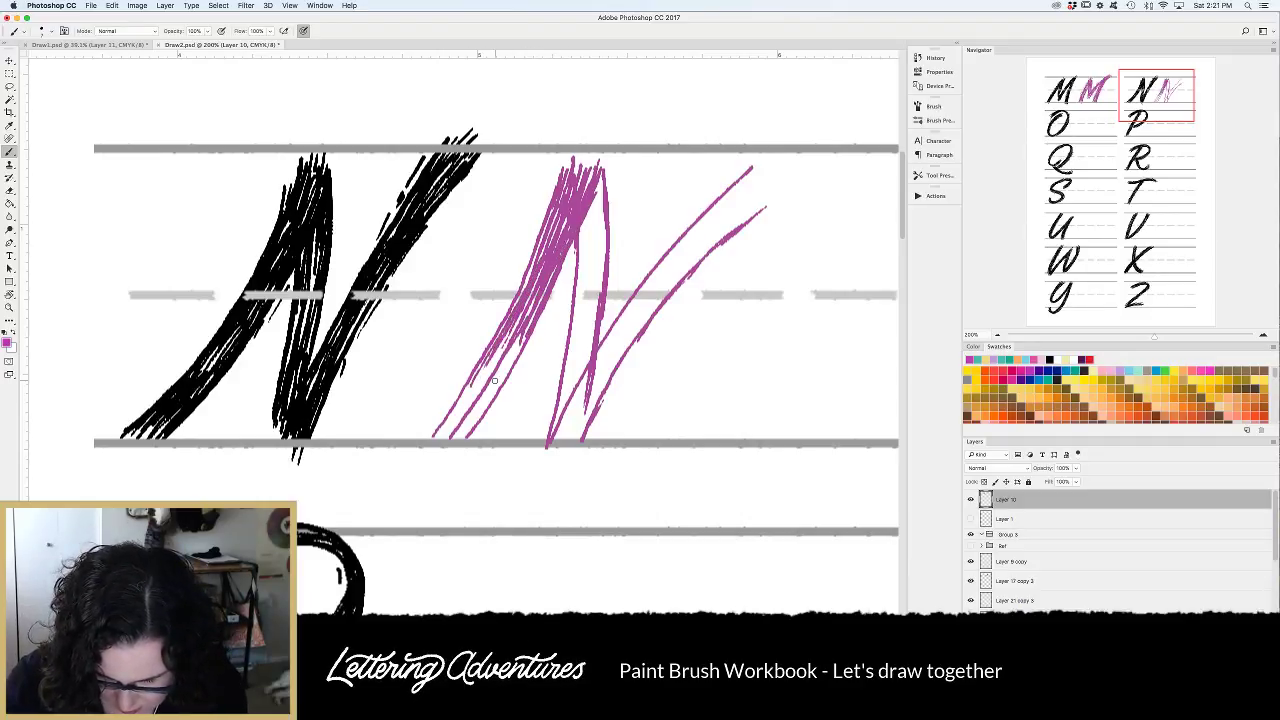
left_click_drag(546, 290, 484, 412)
mouse_move(524, 340)
left_mouse_down()
mouse_move(464, 436)
mouse_move(460, 416)
mouse_move(444, 438)
left_mouse_up()
mouse_move(482, 374)
left_mouse_down()
mouse_move(438, 438)
mouse_move(460, 448)
mouse_move(424, 460)
left_mouse_up()
mouse_move(452, 418)
left_mouse_down()
mouse_move(428, 458)
mouse_move(448, 452)
left_mouse_up()
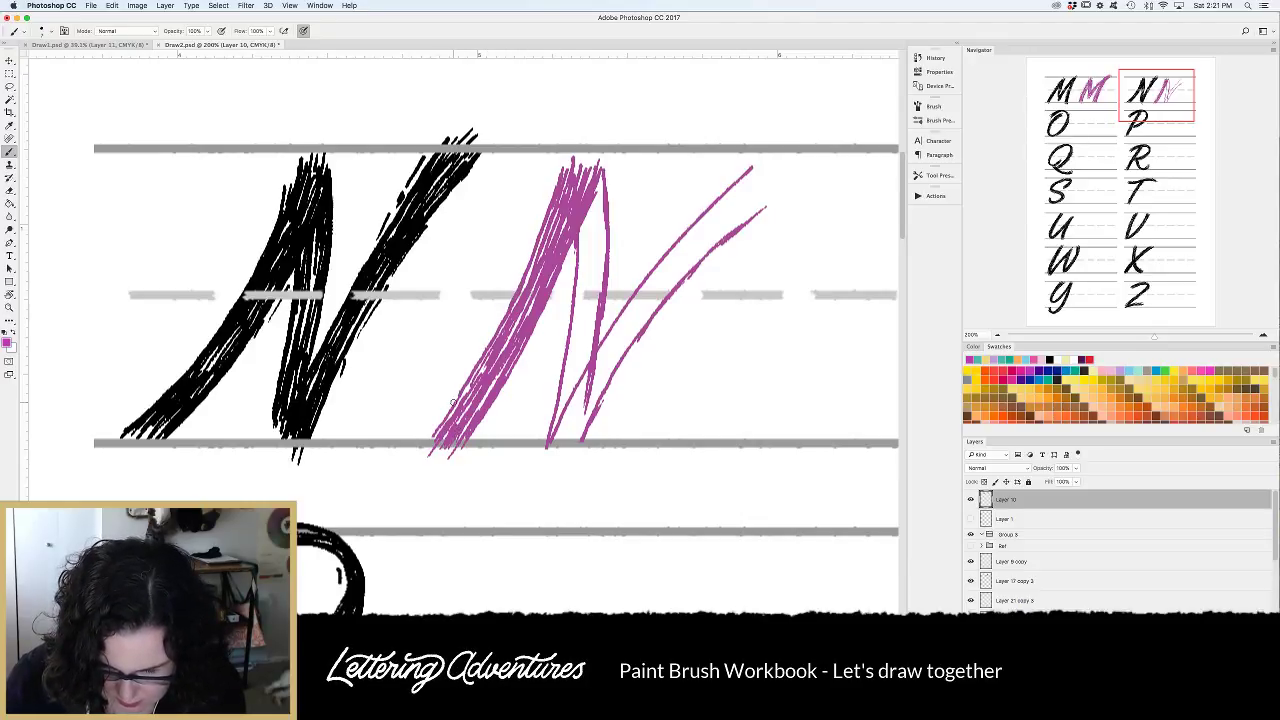
left_click_drag(508, 303, 409, 459)
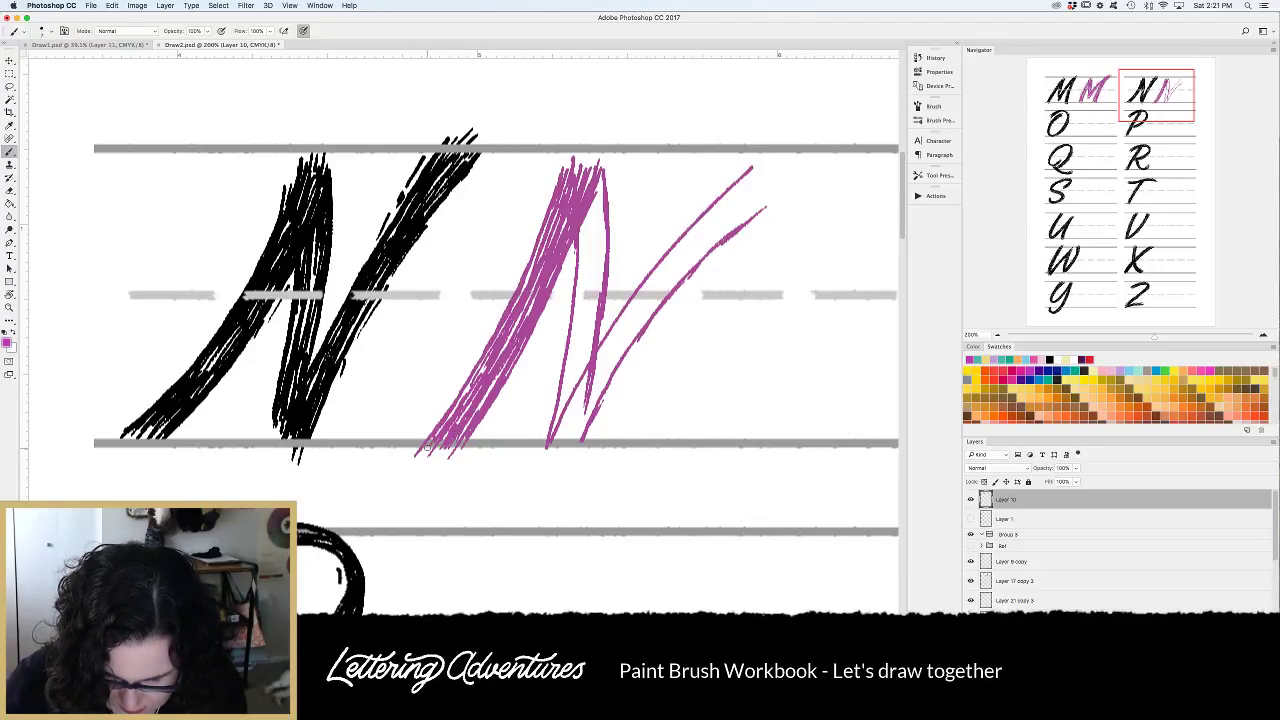
Fill the upper part of the purple N's diagonal with steep rough strokes from the peak to below the dashed midline.
mouse_move(583, 222)
left_mouse_down()
mouse_move(588, 268)
mouse_move(600, 190)
mouse_move(600, 285)
mouse_move(572, 342)
left_mouse_up()
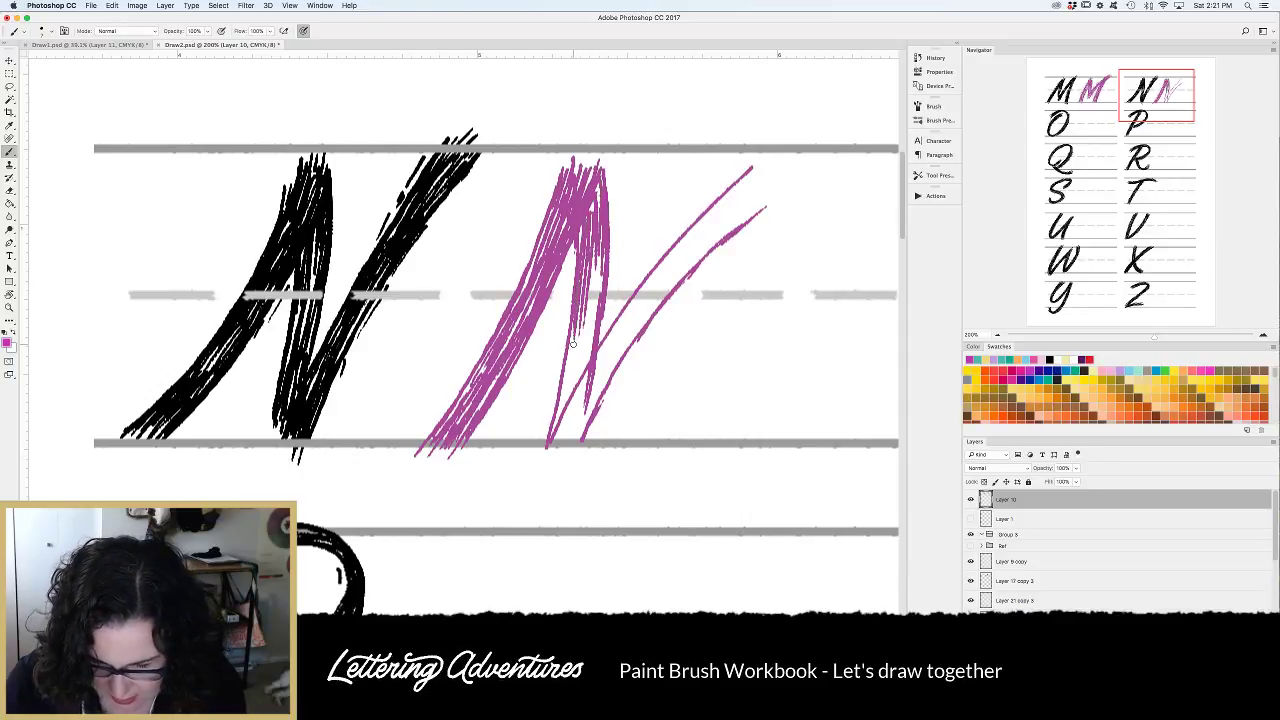
left_click_drag(594, 244, 584, 344)
left_click_drag(598, 192, 590, 320)
left_click_drag(602, 228, 594, 332)
left_click_drag(603, 264, 581, 377)
left_click_drag(593, 327, 584, 408)
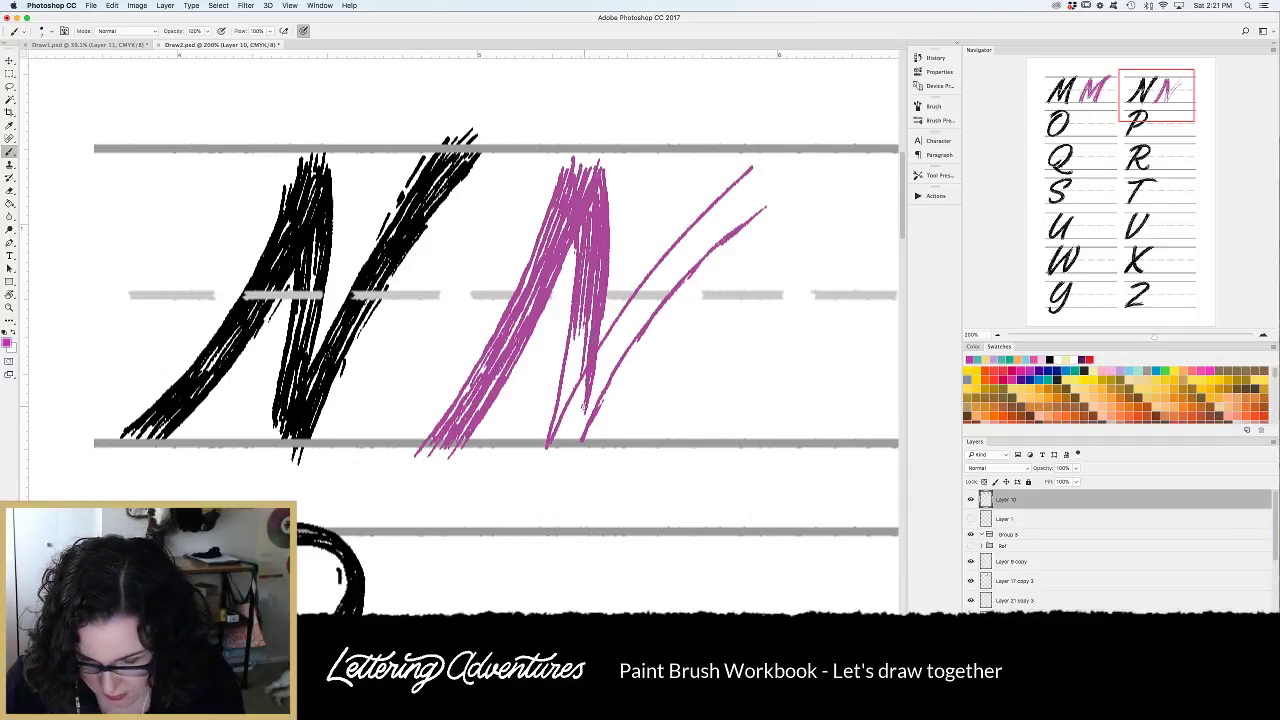
Extend the purple N's diagonal fill down to the baseline with short tapering strokes.
left_click_drag(586, 310, 566, 420)
left_click_drag(575, 332, 556, 426)
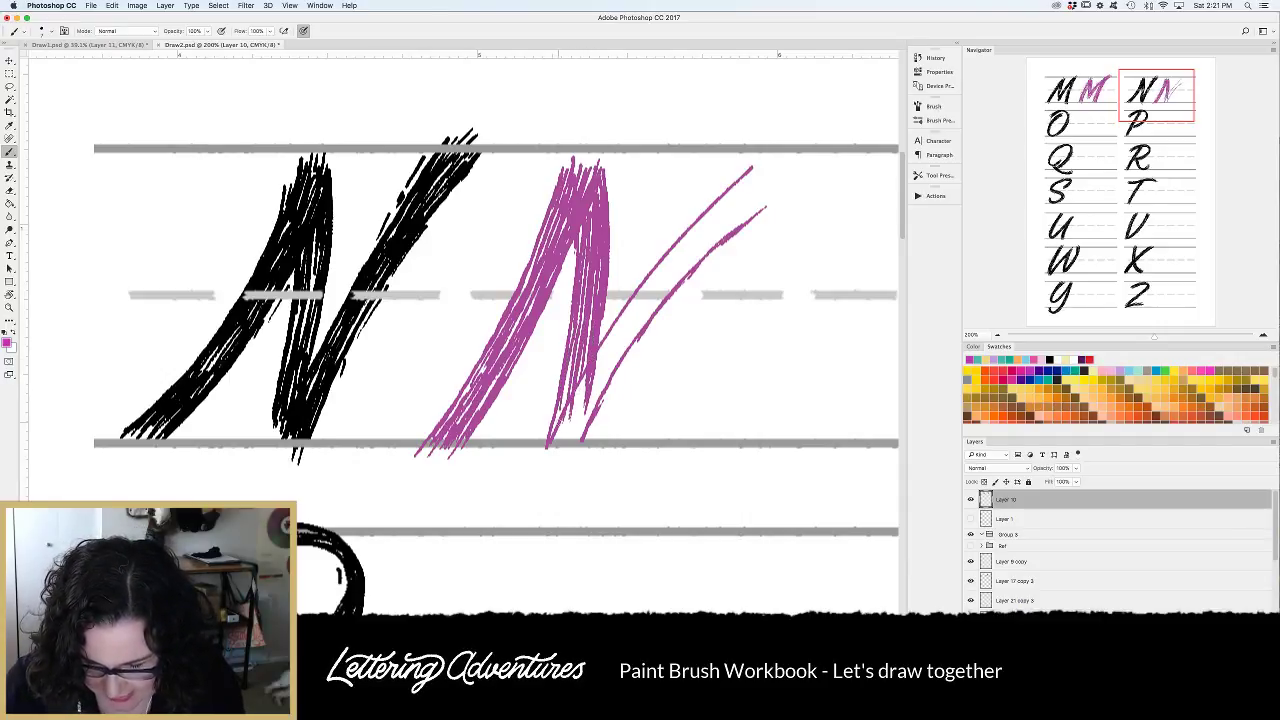
left_click_drag(582, 362, 570, 440)
mouse_move(585, 374)
left_mouse_down()
mouse_move(579, 432)
mouse_move(556, 452)
mouse_move(577, 439)
left_mouse_up()
Fill the base of the purple N's right leg where it joins the diagonal with short rough strokes.
scroll(634, 397, "right", 5)
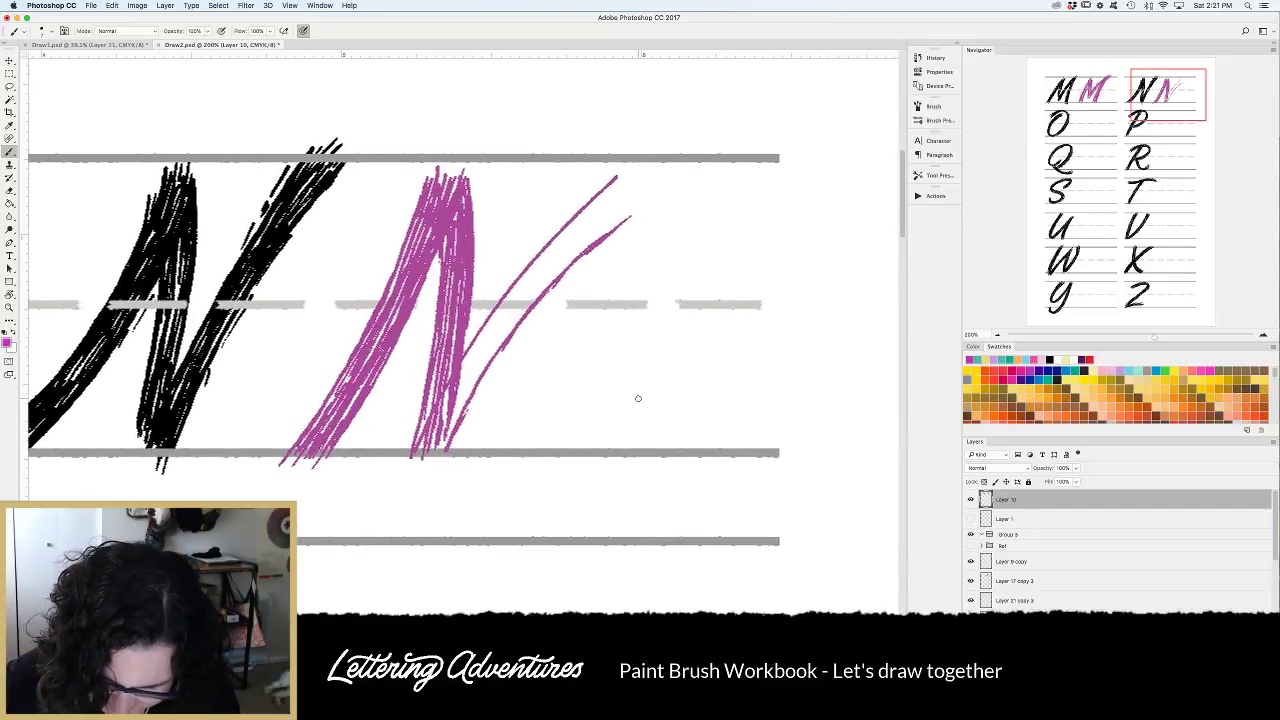
left_click_drag(446, 408, 441, 447)
mouse_move(448, 386)
left_mouse_down()
mouse_move(445, 432)
mouse_move(478, 372)
left_mouse_up()
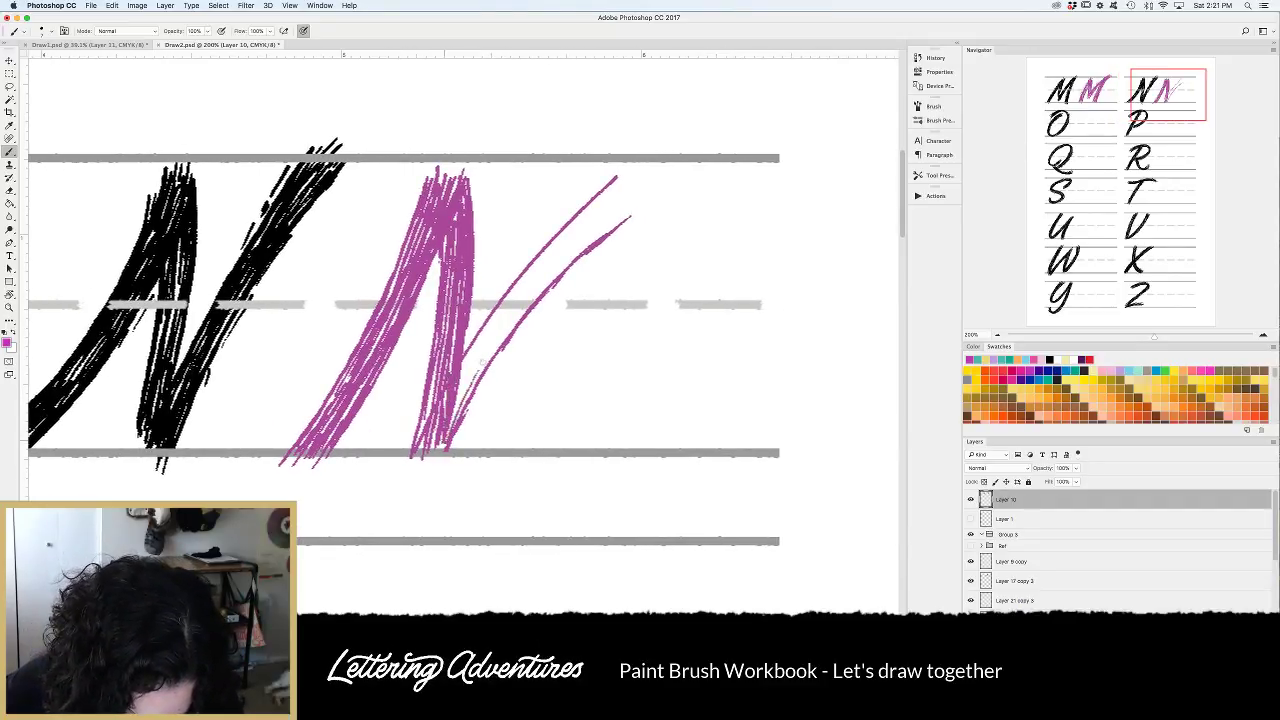
mouse_move(455, 419)
left_mouse_down()
mouse_move(489, 356)
mouse_move(456, 410)
left_mouse_up()
left_click_drag(504, 312, 456, 384)
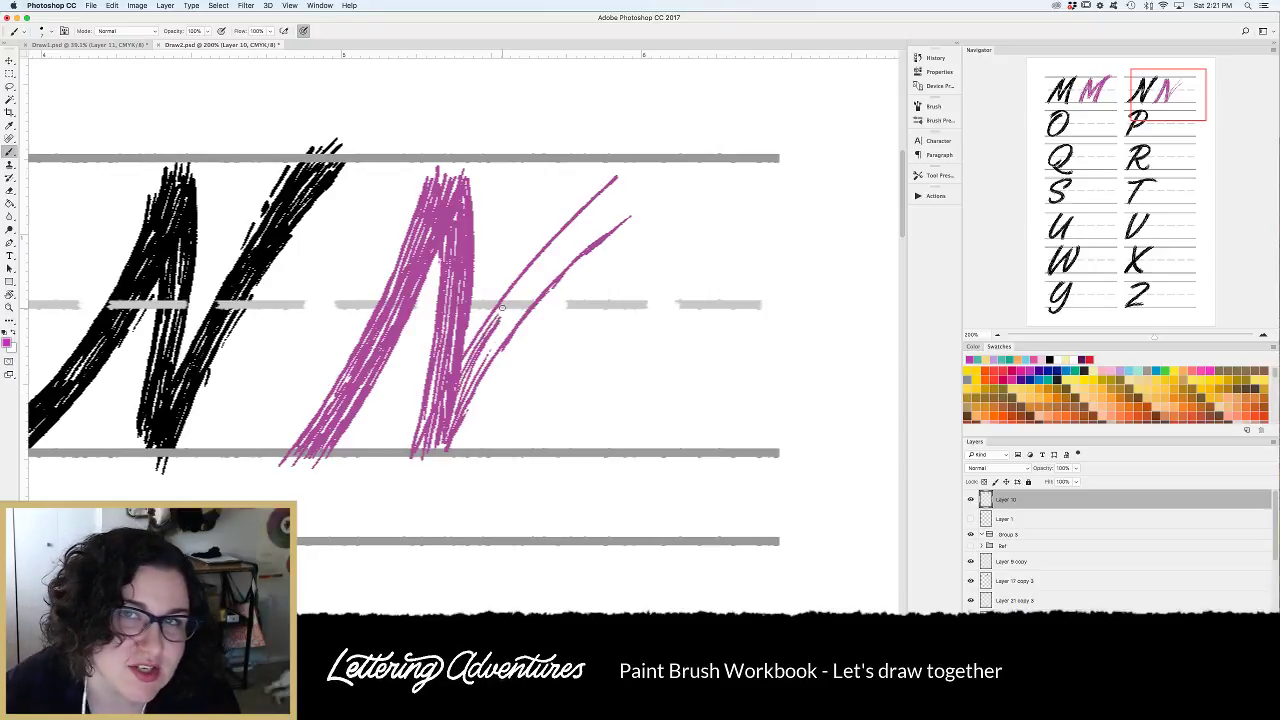
Draw rough strokes up the purple N's right leg from below the dashed midline to a ragged upper tip.
mouse_move(479, 367)
left_mouse_down()
mouse_move(576, 248)
mouse_move(560, 262)
left_mouse_up()
left_click_drag(500, 338, 562, 235)
left_click_drag(510, 300, 606, 198)
mouse_move(536, 266)
left_mouse_down()
mouse_move(616, 182)
mouse_move(646, 192)
left_mouse_up()
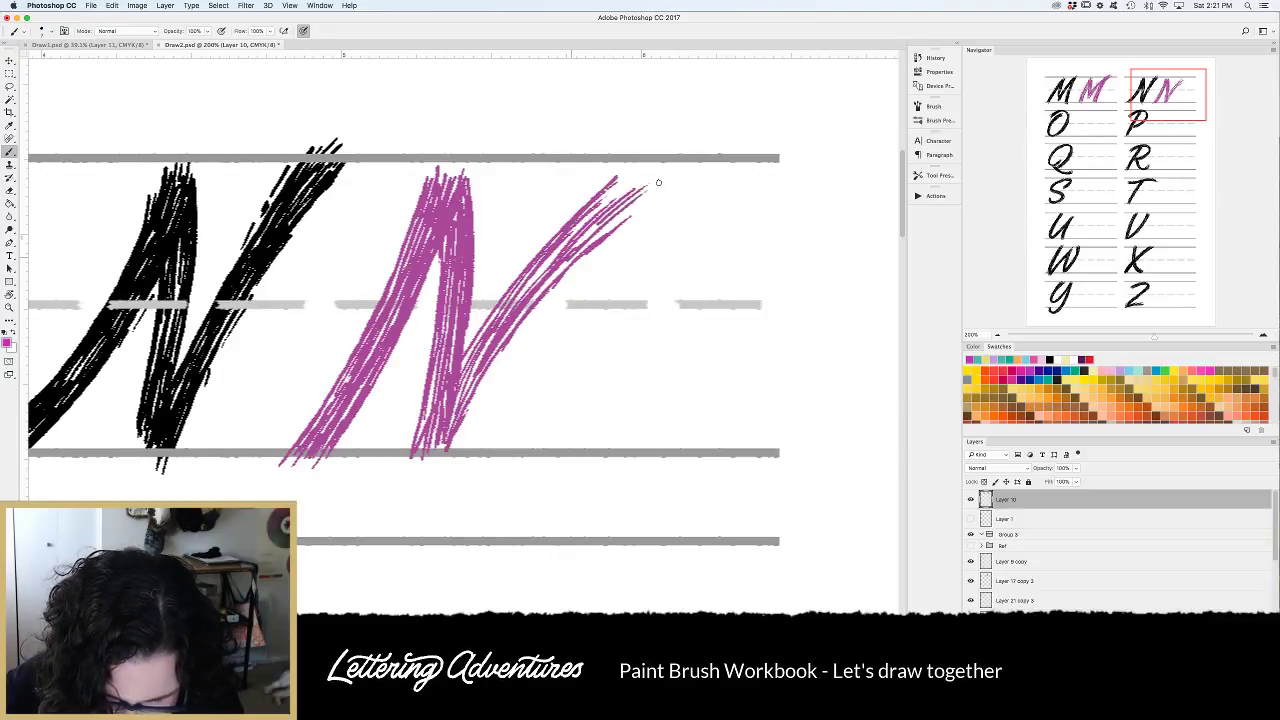
left_click_drag(584, 248, 661, 187)
left_click_drag(598, 212, 634, 181)
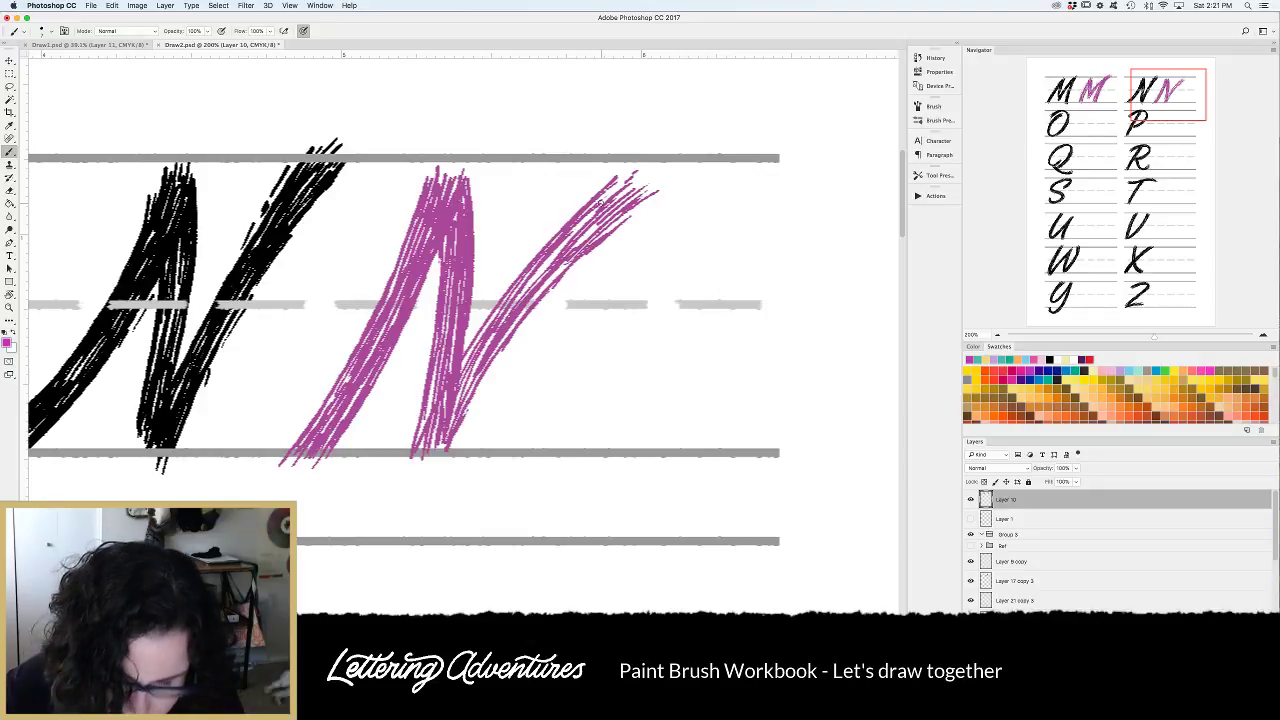
Close the gaps along the purple N's right leg with more overlapping dry-brush strokes, leaving thin white streaks.
left_click_drag(512, 296, 600, 204)
left_click_drag(515, 303, 600, 214)
mouse_move(556, 250)
left_mouse_down()
mouse_move(600, 210)
mouse_move(584, 226)
left_mouse_up()
left_click_drag(526, 288, 594, 232)
left_click_drag(544, 284, 650, 194)
mouse_move(586, 248)
left_mouse_down()
mouse_move(632, 208)
mouse_move(626, 180)
left_mouse_up()
mouse_move(458, 386)
left_mouse_down()
mouse_move(546, 260)
mouse_move(518, 290)
mouse_move(502, 312)
mouse_move(550, 270)
left_mouse_up()
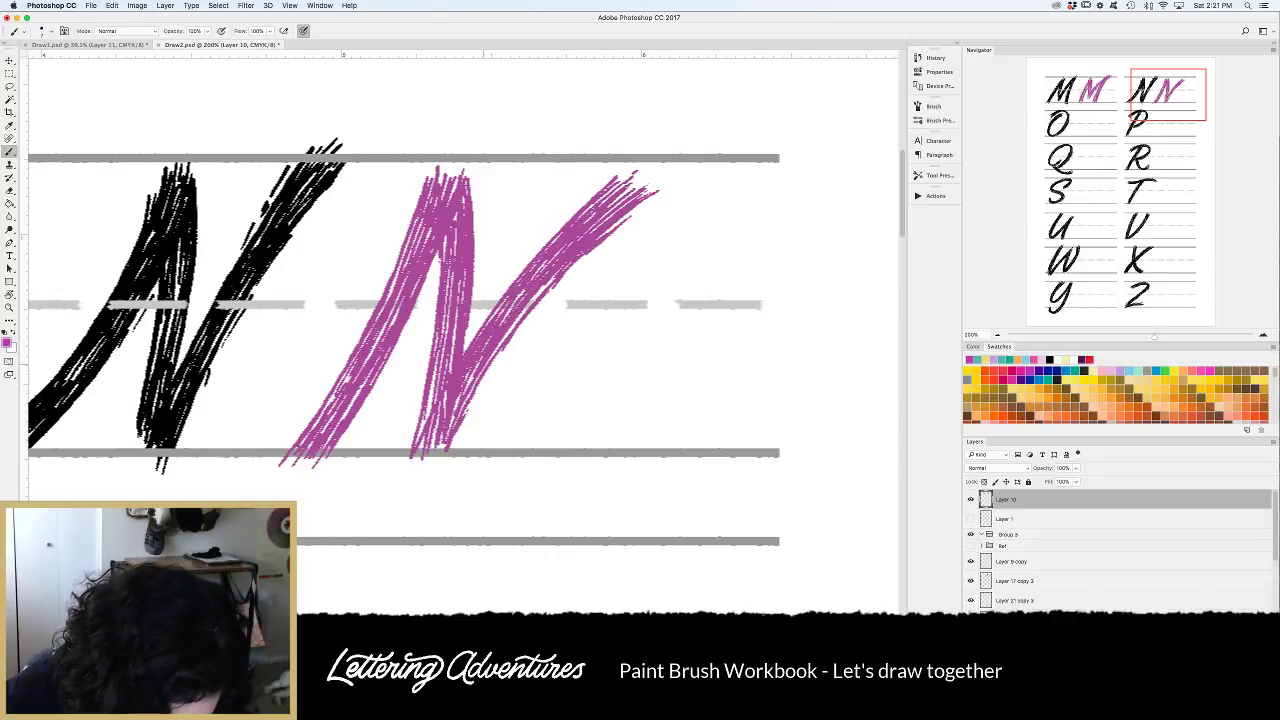
Fill the remaining white gaps in the purple N's two legs, diagonal and base junction with overlapping dry-brush strokes.
left_click_drag(450, 422, 560, 270)
left_click_drag(436, 446, 460, 396)
left_click_drag(432, 438, 446, 392)
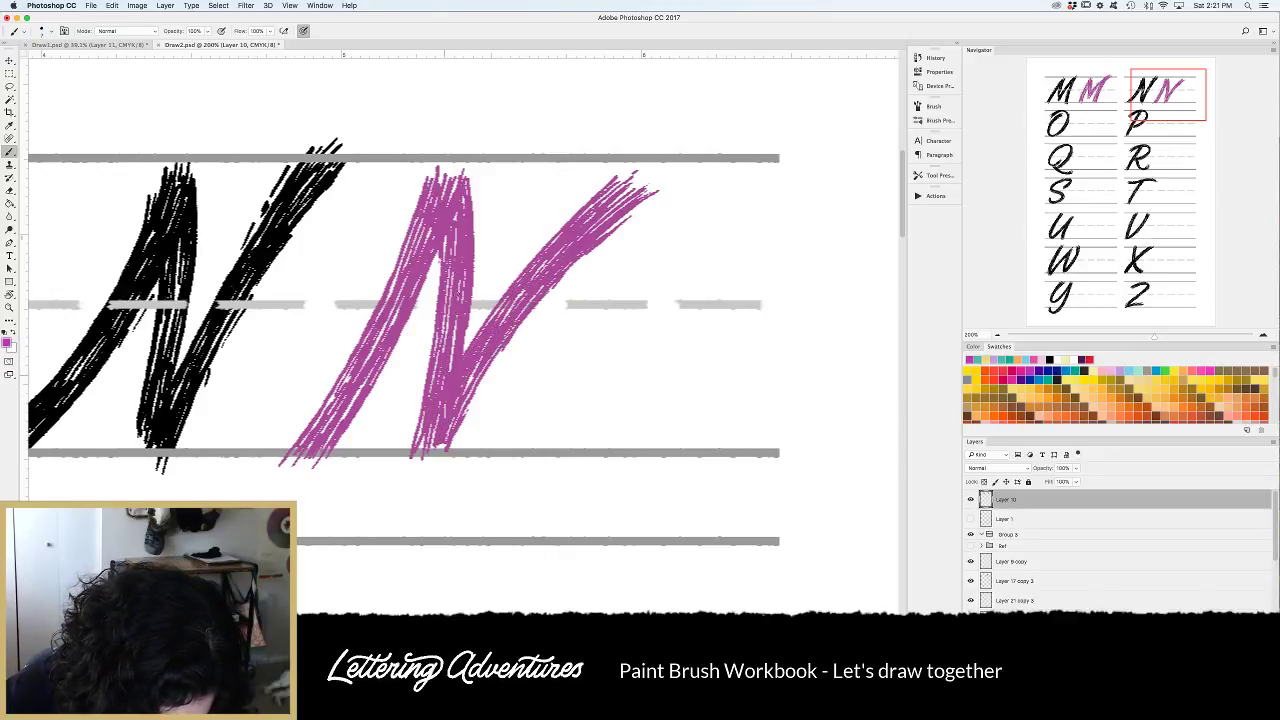
mouse_move(450, 322)
left_mouse_down()
mouse_move(452, 240)
mouse_move(386, 302)
mouse_move(358, 376)
left_mouse_up()
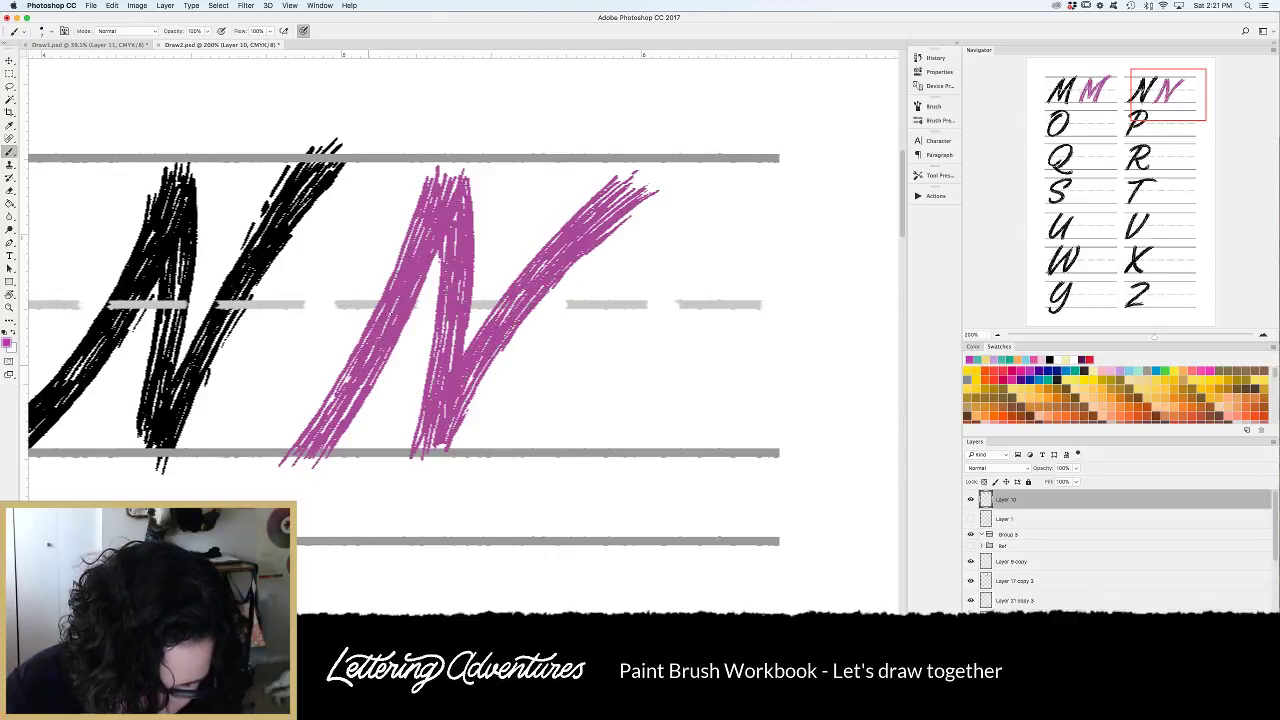
left_click_drag(398, 298, 324, 430)
left_click_drag(374, 350, 334, 418)
left_click_drag(386, 326, 328, 414)
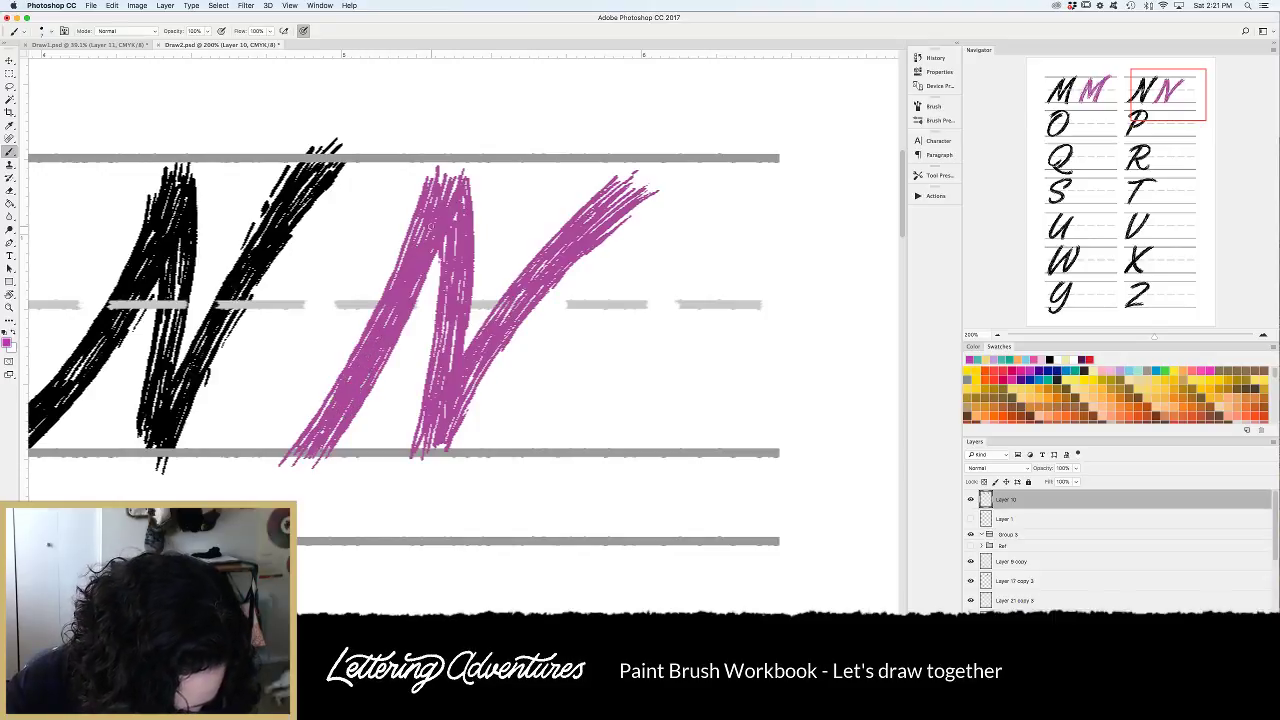
left_click_drag(446, 306, 437, 394)
mouse_move(554, 256)
left_mouse_down()
mouse_move(438, 410)
mouse_move(463, 395)
left_mouse_up()
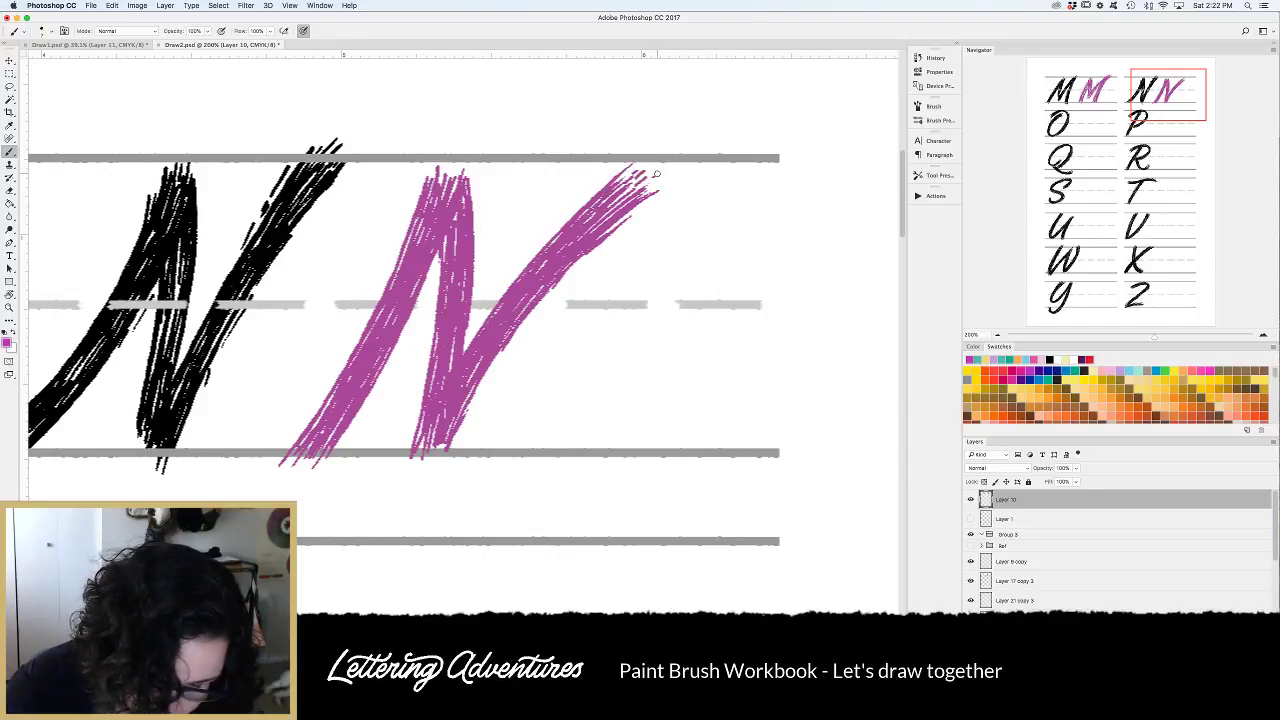
Add thin stray bristle marks around the purple N's peak and along the outer edges of its legs and diagonal.
left_click_drag(451, 154, 457, 169)
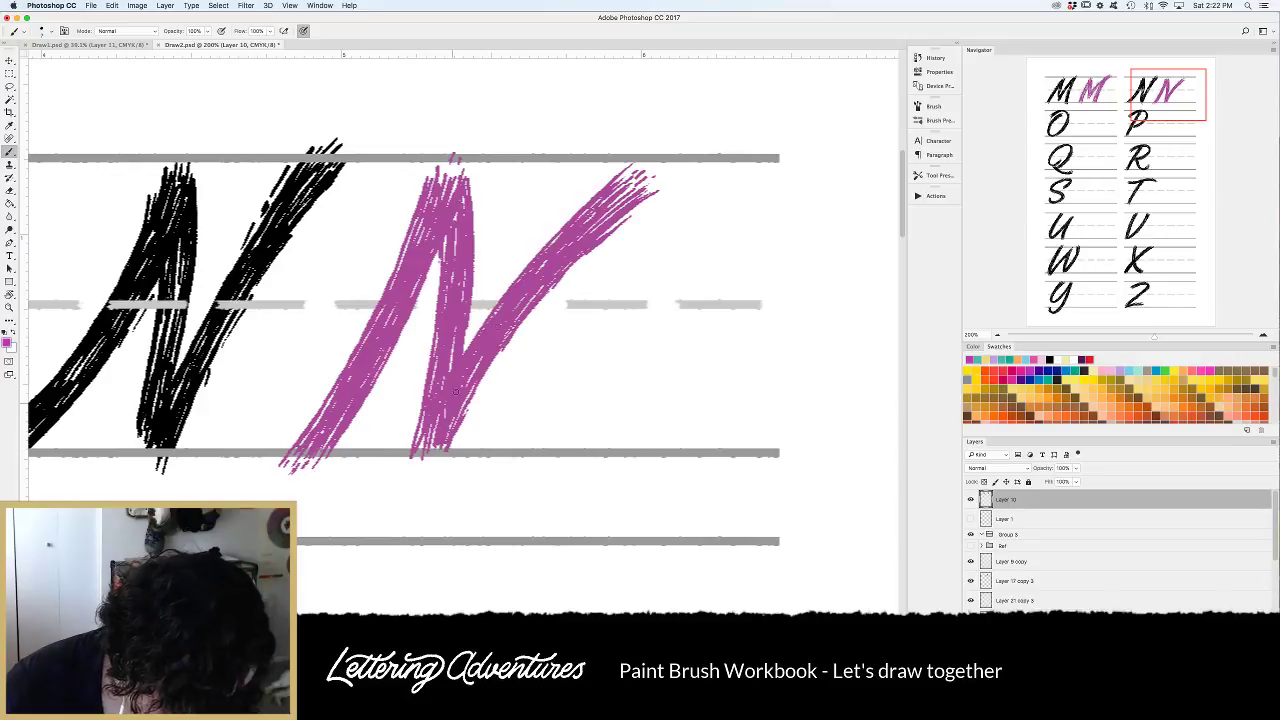
left_click_drag(478, 228, 478, 280)
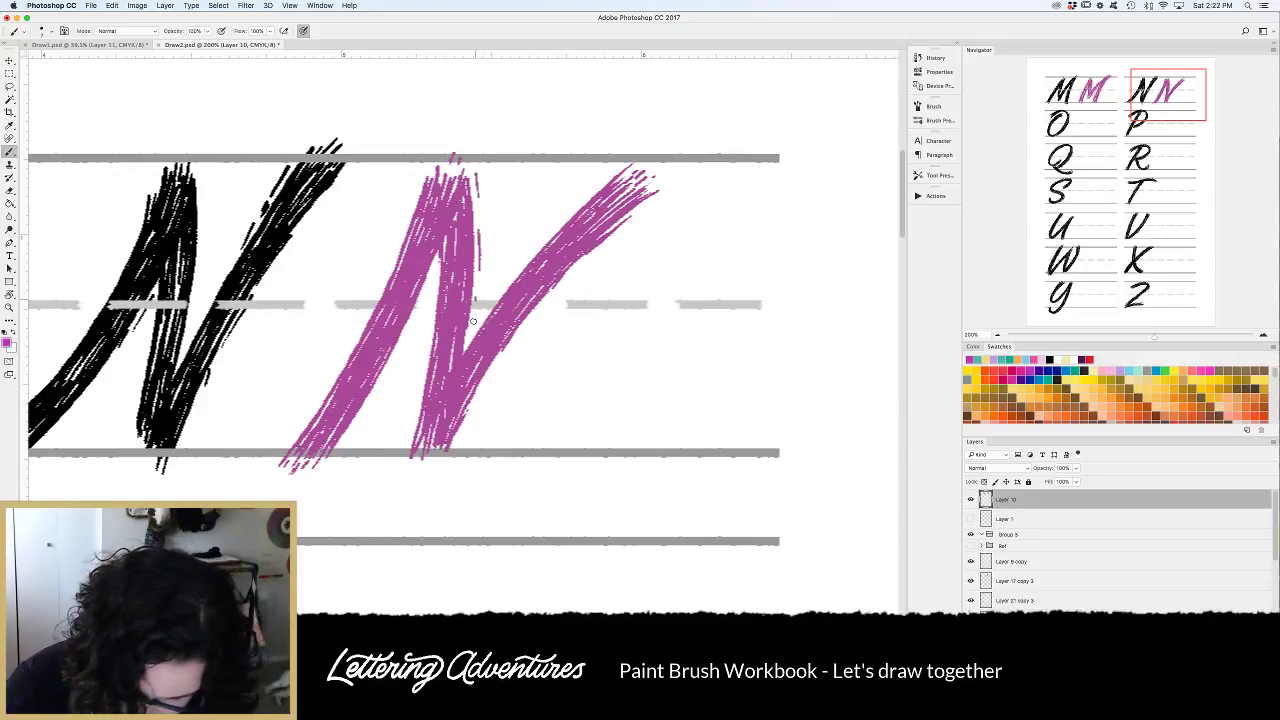
left_click_drag(582, 268, 490, 379)
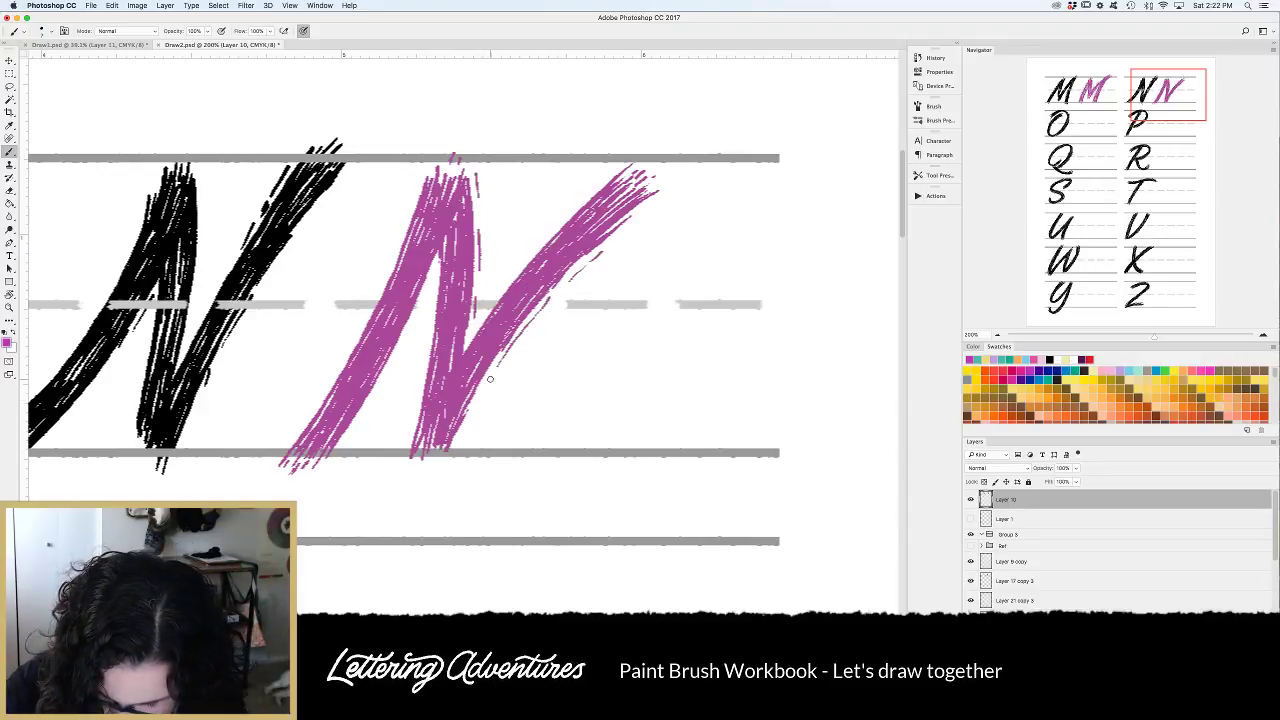
left_click_drag(605, 172, 557, 223)
left_click_drag(426, 292, 372, 404)
left_click_drag(400, 228, 307, 418)
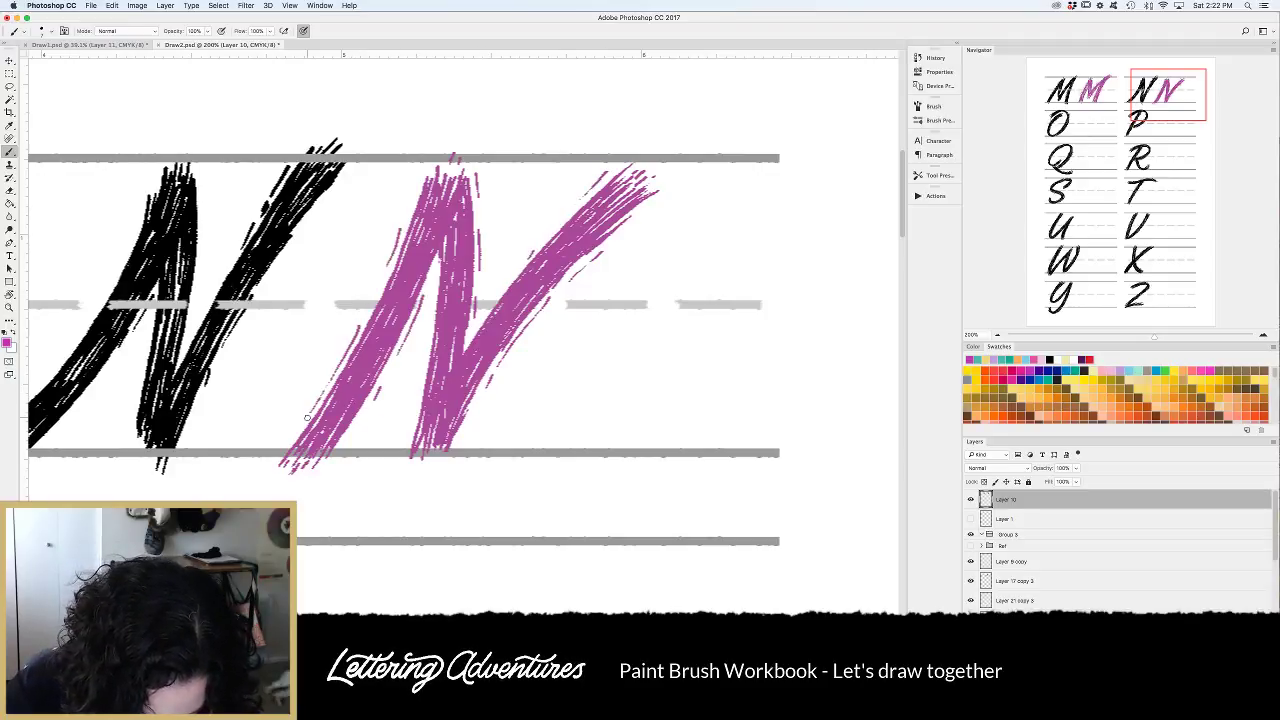
Switch the brush colour to light blue for drawing in the blank space beside the black O.
scroll(436, 450, "left", 5)
scroll(436, 450, "down", 2)
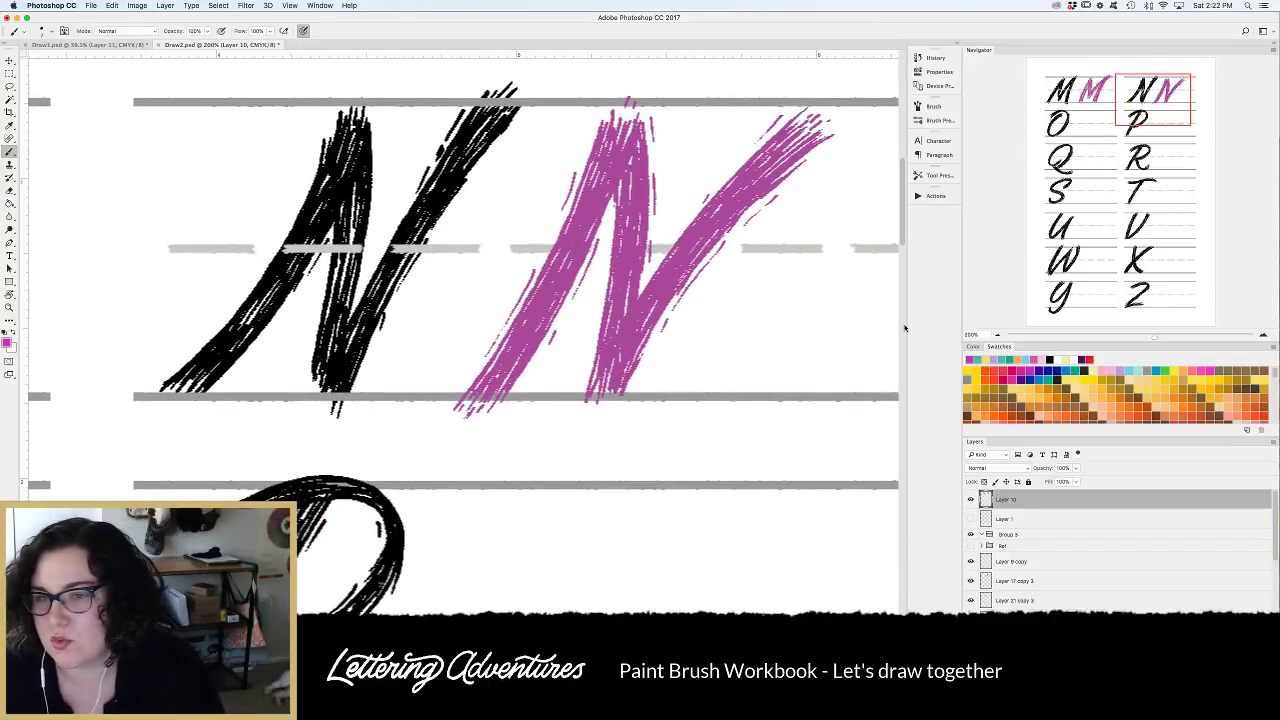
left_click(1027, 359)
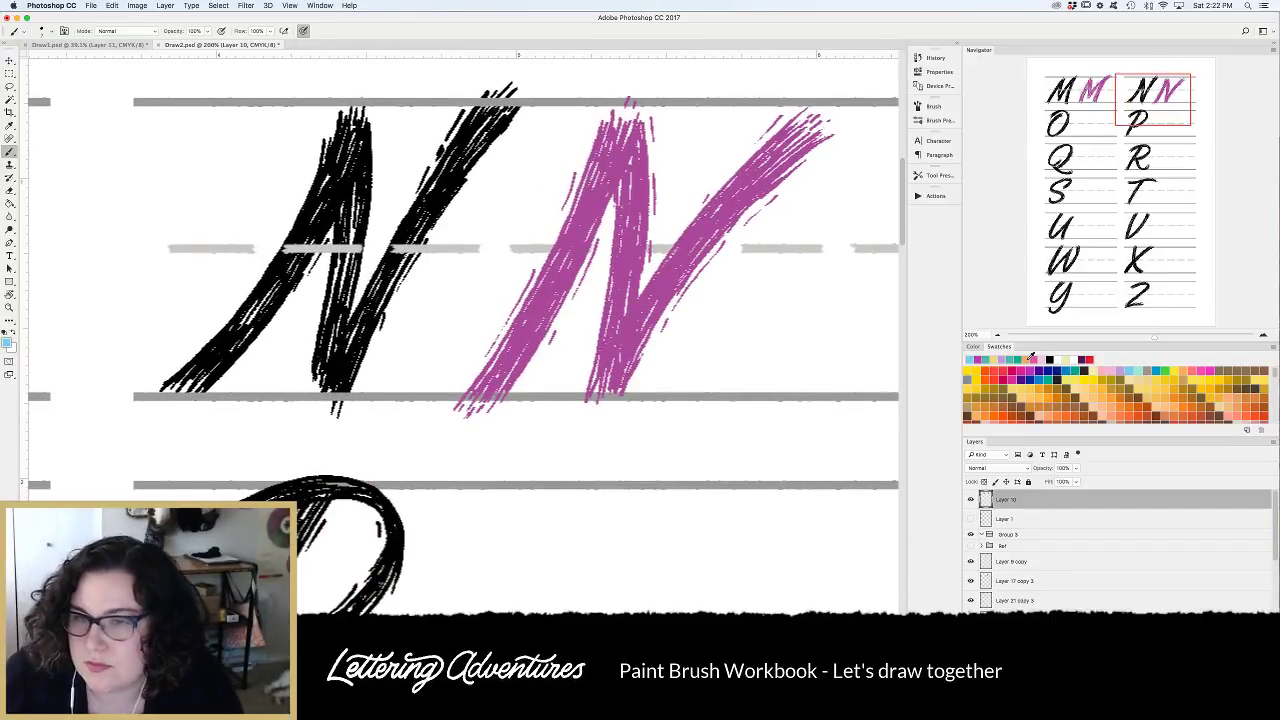
scroll(360, 434, "left", 15)
scroll(360, 434, "down", 8)
scroll(422, 461, "left", 2)
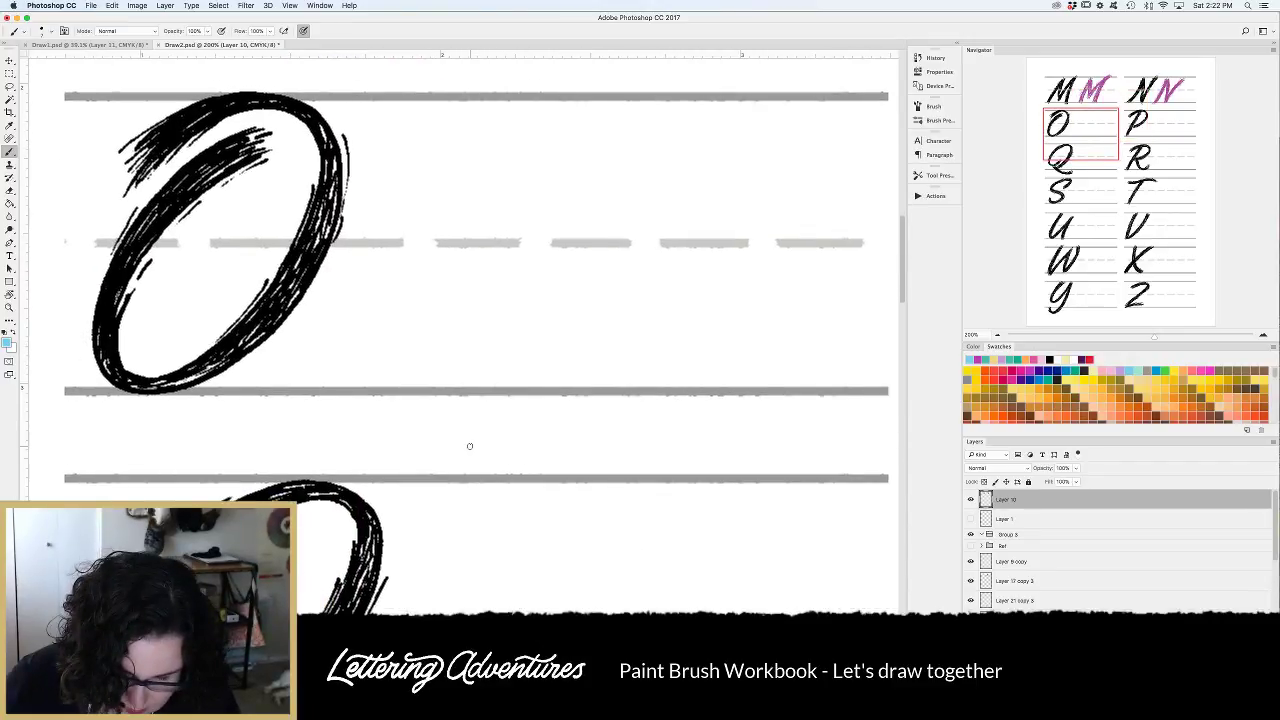
scroll(469, 446, "left", 4)
scroll(469, 446, "up", 2)
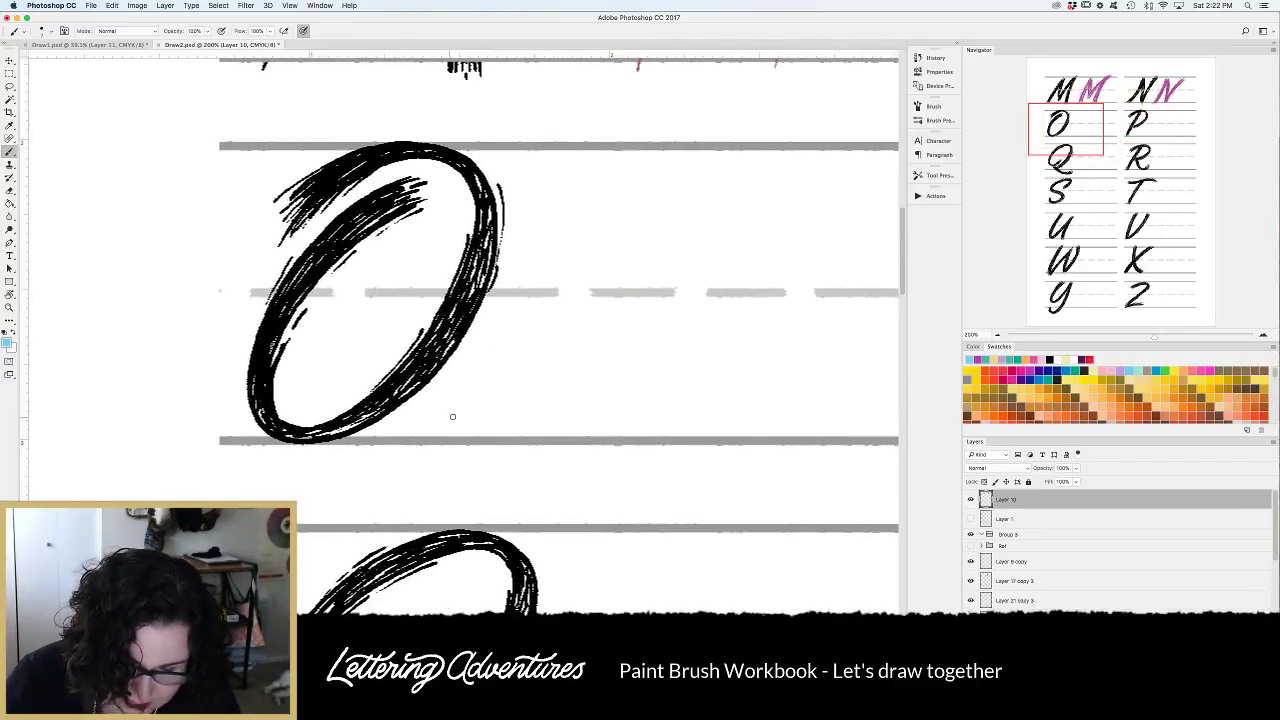
scroll(452, 416, "right", 1)
mouse_move(630, 148)
left_mouse_down()
mouse_move(532, 438)
mouse_move(735, 226)
mouse_move(598, 183)
left_mouse_up()
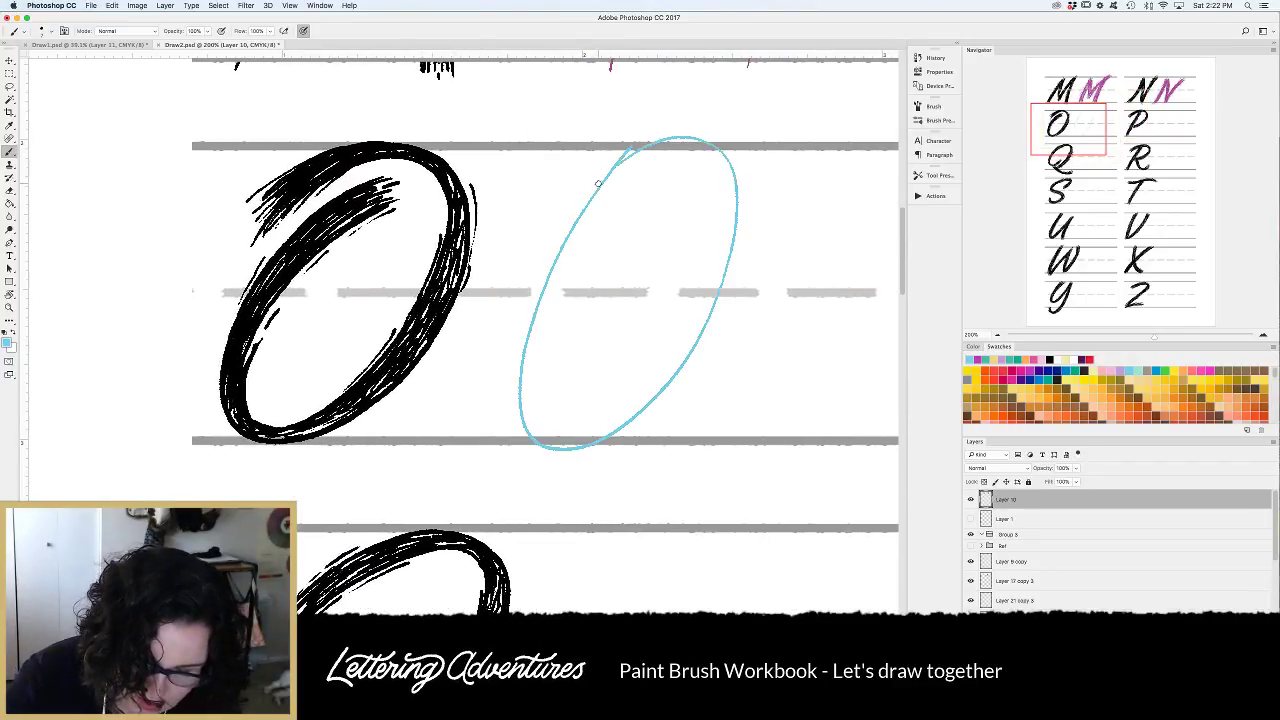
key("super+z")
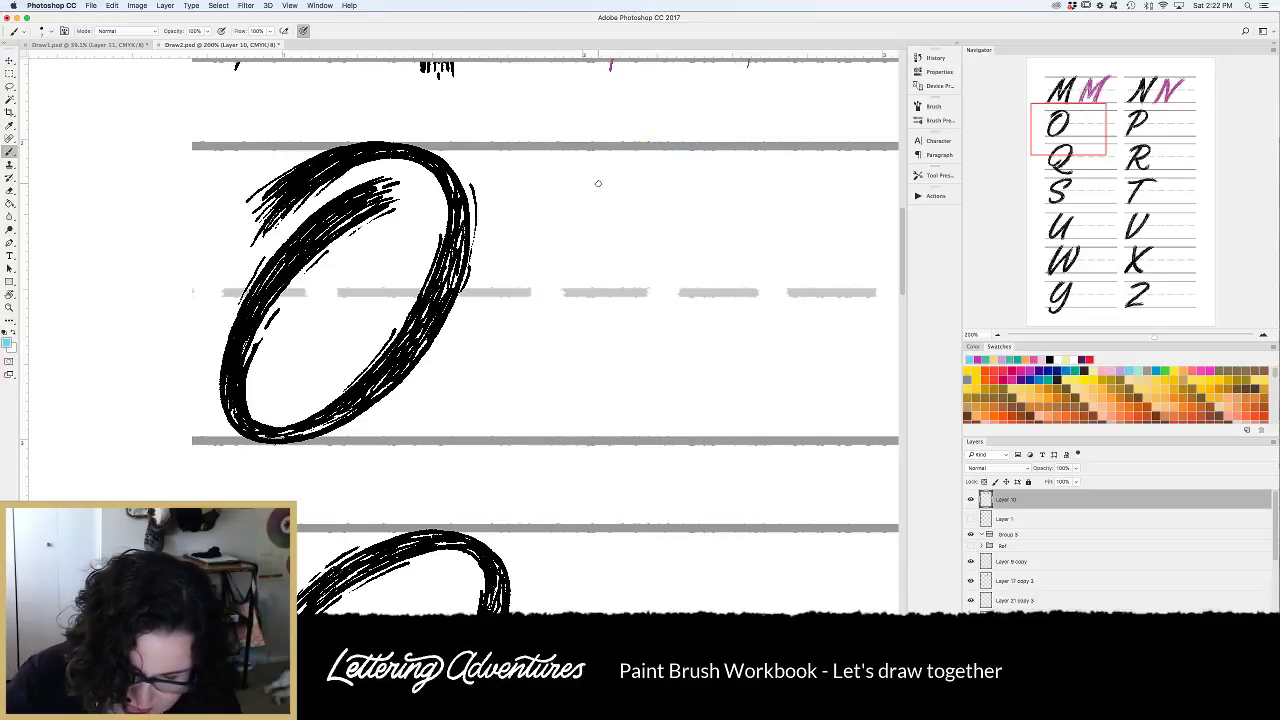
mouse_move(635, 199)
left_mouse_down()
mouse_move(558, 288)
mouse_move(568, 440)
mouse_move(745, 252)
mouse_move(654, 147)
left_mouse_up()
key("super+z")
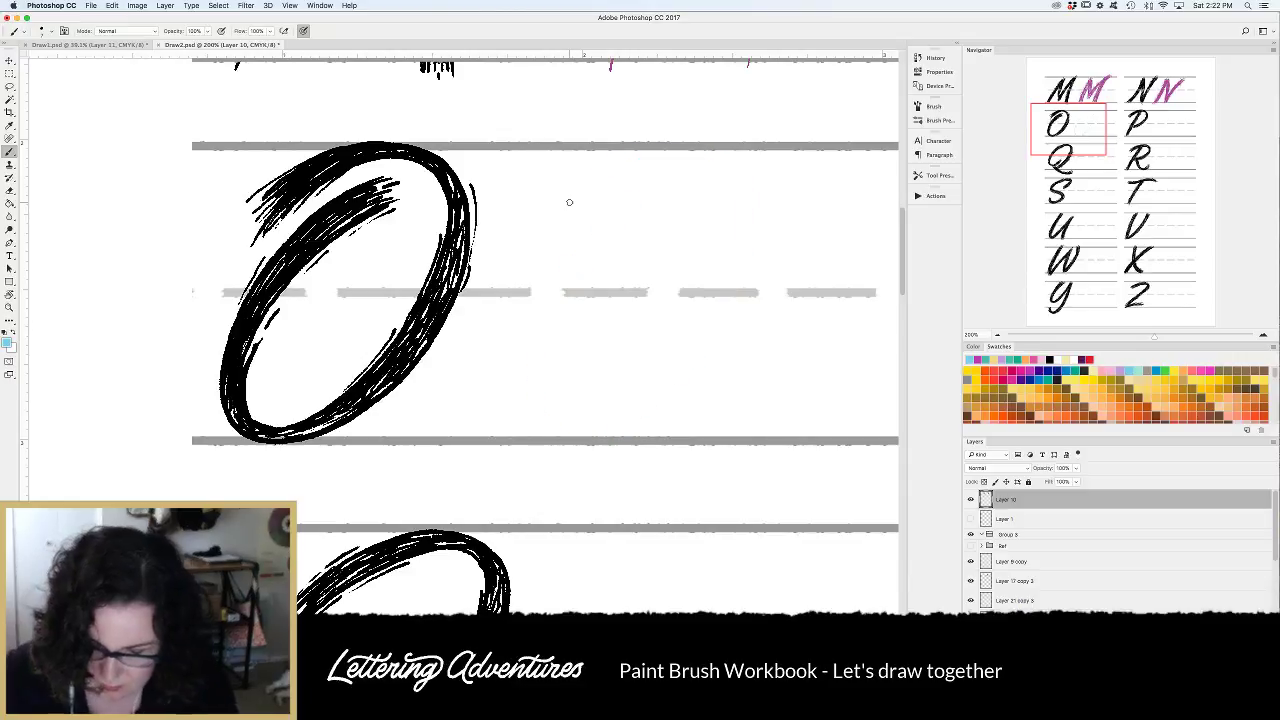
Draw a slanted light-blue O with an open, overlapping top beside the black O, and add parallel contours to outline its stroke thickness.
mouse_move(630, 202)
left_mouse_down()
mouse_move(560, 293)
mouse_move(536, 384)
mouse_move(568, 444)
mouse_move(672, 388)
mouse_move(740, 234)
mouse_move(693, 149)
mouse_move(593, 179)
mouse_move(555, 225)
left_mouse_up()
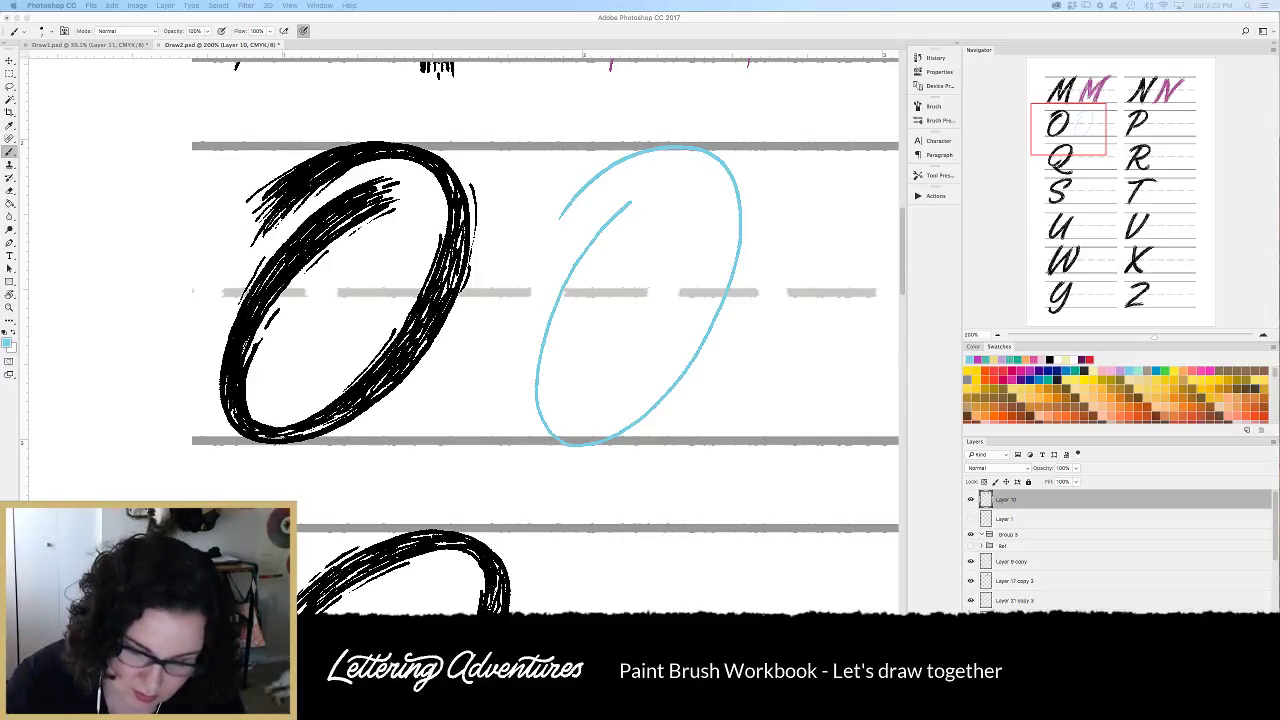
mouse_move(662, 210)
left_mouse_down()
mouse_move(569, 344)
mouse_move(561, 443)
left_mouse_up()
mouse_move(615, 212)
left_mouse_down()
mouse_move(562, 292)
mouse_move(557, 442)
left_mouse_up()
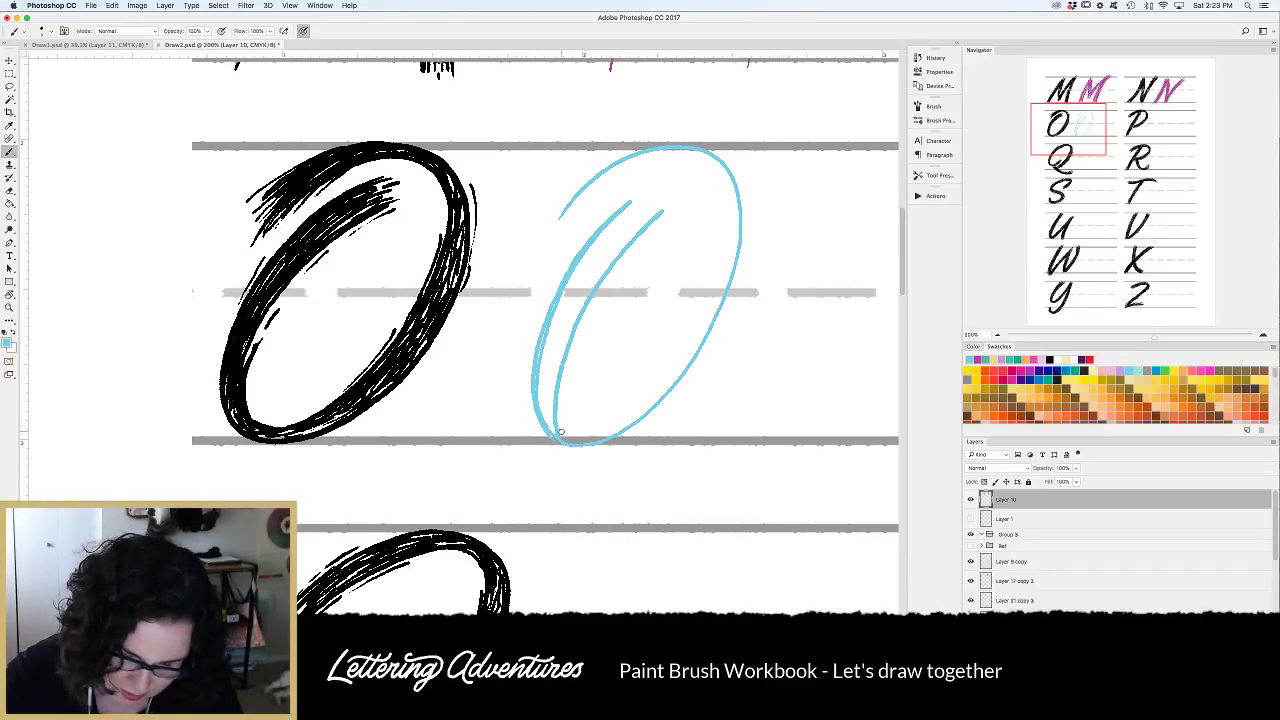
left_click_drag(557, 415, 590, 417)
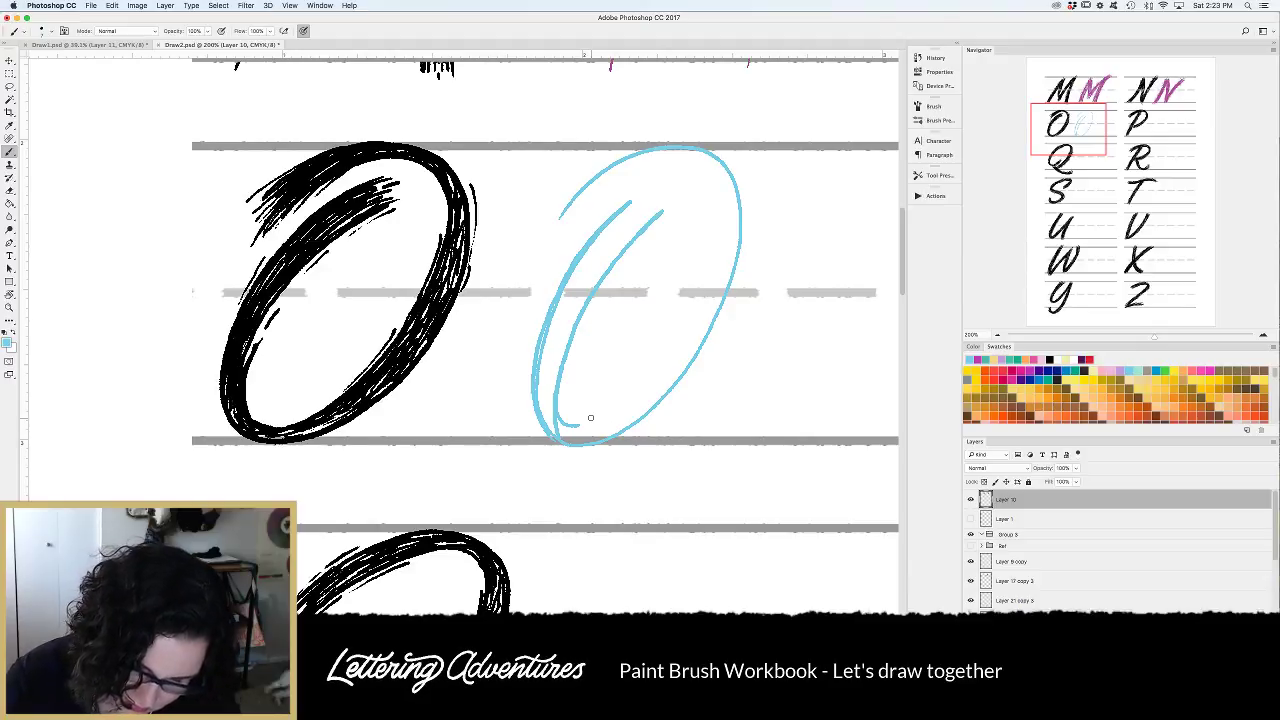
mouse_move(715, 161)
left_mouse_down()
mouse_move(715, 242)
mouse_move(695, 298)
mouse_move(622, 404)
mouse_move(593, 422)
mouse_move(560, 418)
left_mouse_up()
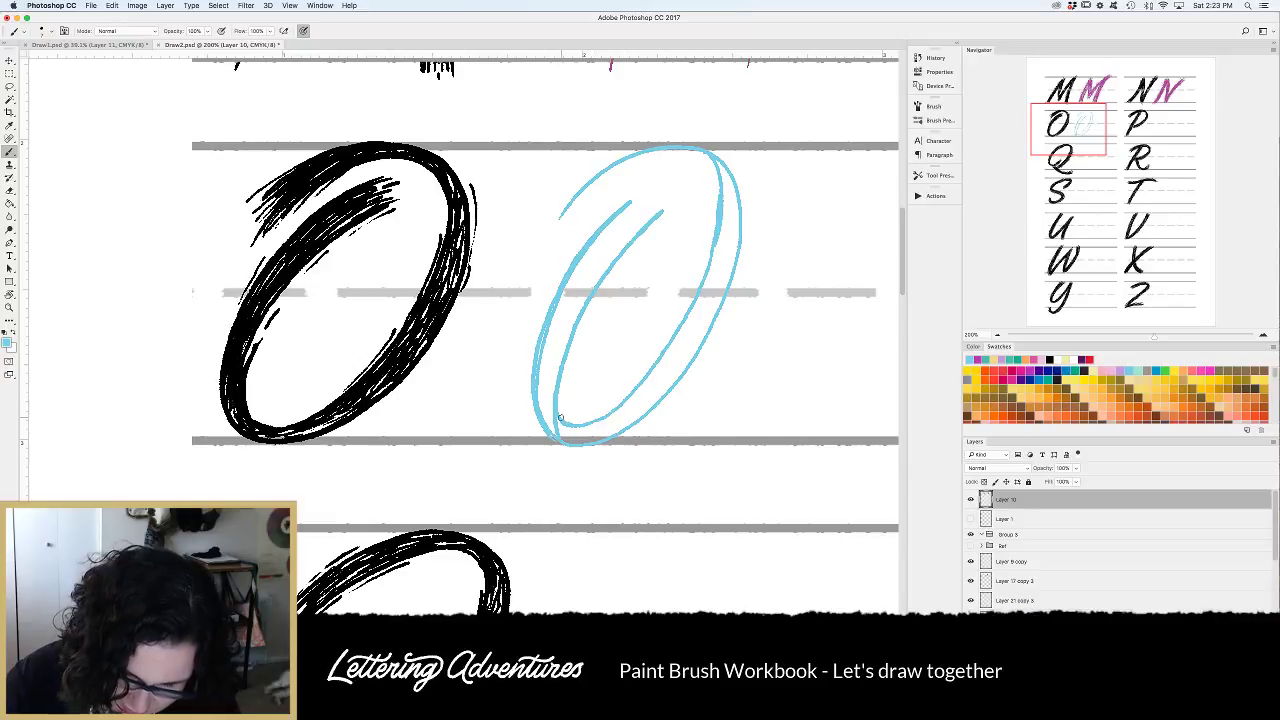
mouse_move(712, 173)
left_mouse_down()
mouse_move(638, 176)
mouse_move(572, 222)
left_mouse_up()
mouse_move(663, 148)
left_mouse_down()
mouse_move(607, 158)
mouse_move(562, 186)
left_mouse_up()
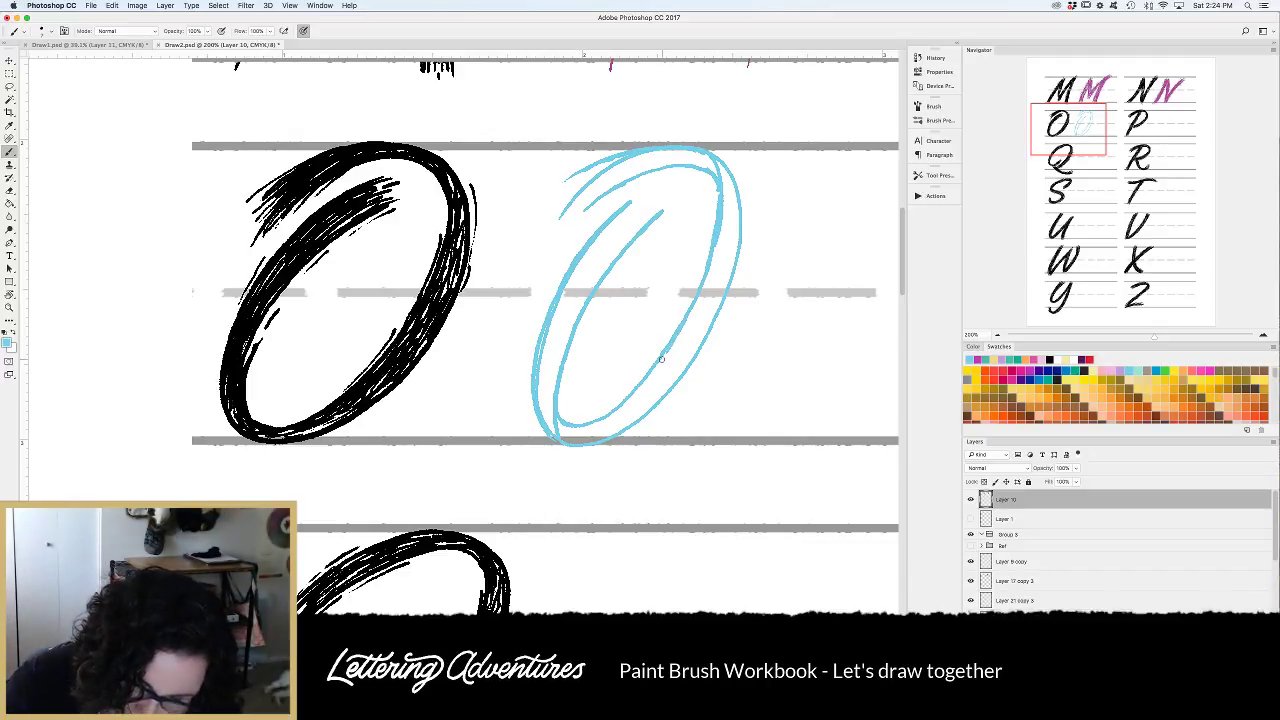
Thicken the blue O's right edge and fill its upper arc with tapering strokes, trimming the arc's starting tip into a ragged end.
mouse_move(722, 170)
left_mouse_down()
mouse_move(741, 244)
mouse_move(717, 336)
mouse_move(674, 394)
mouse_move(630, 426)
mouse_move(573, 441)
left_mouse_up()
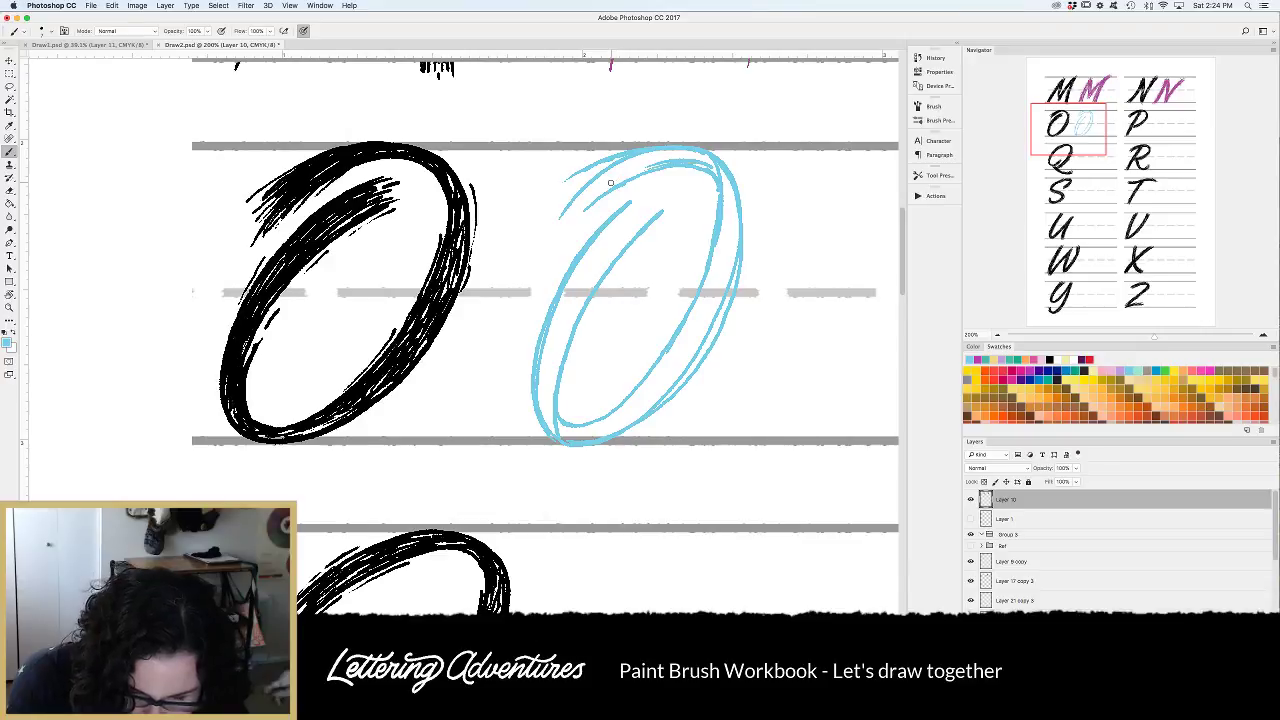
left_click_drag(671, 161, 586, 184)
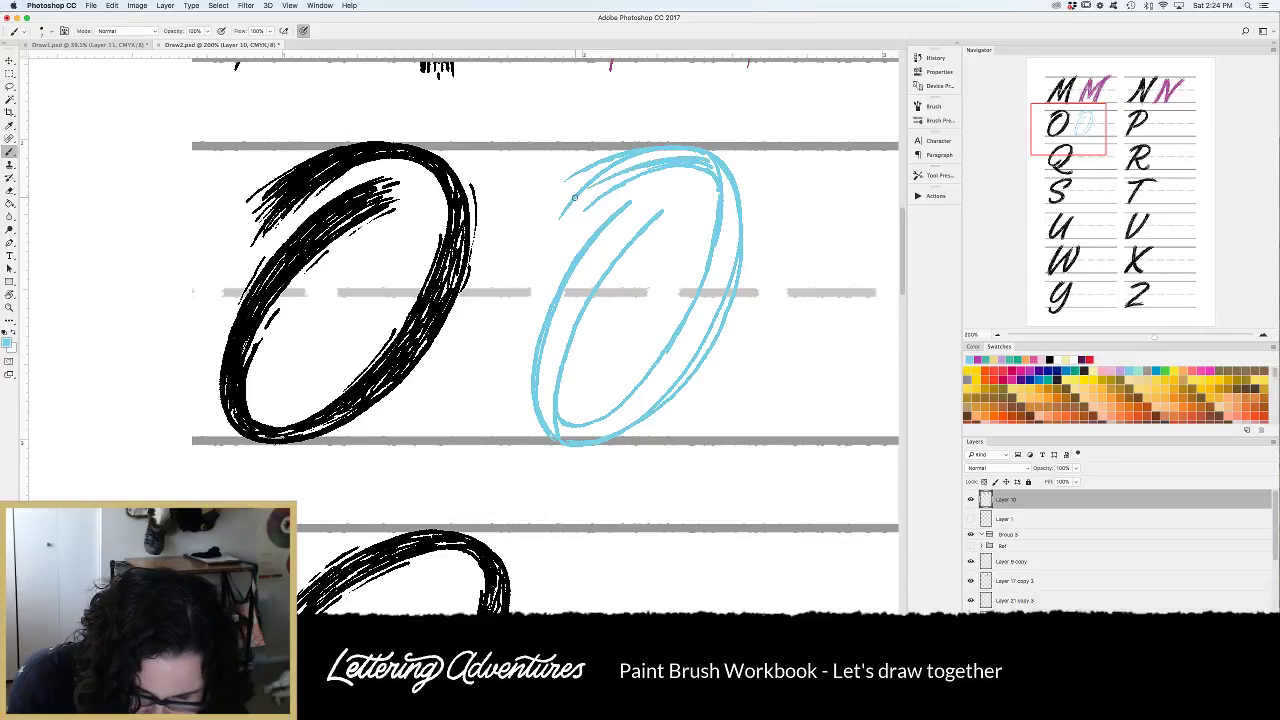
mouse_move(664, 155)
left_mouse_down()
mouse_move(566, 187)
mouse_move(577, 194)
mouse_move(626, 160)
mouse_move(590, 186)
left_mouse_up()
key("e")
key("b")
mouse_move(642, 162)
left_mouse_down()
mouse_move(560, 194)
mouse_move(593, 198)
left_mouse_up()
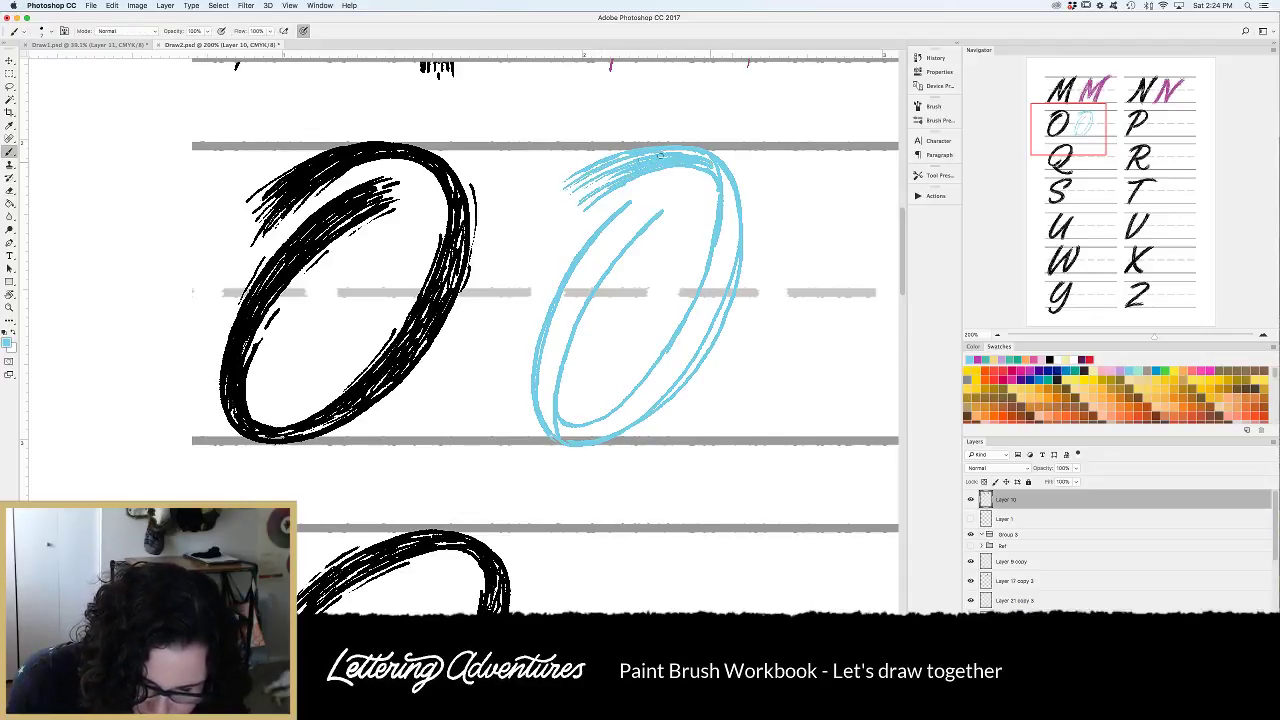
left_click_drag(660, 155, 603, 172)
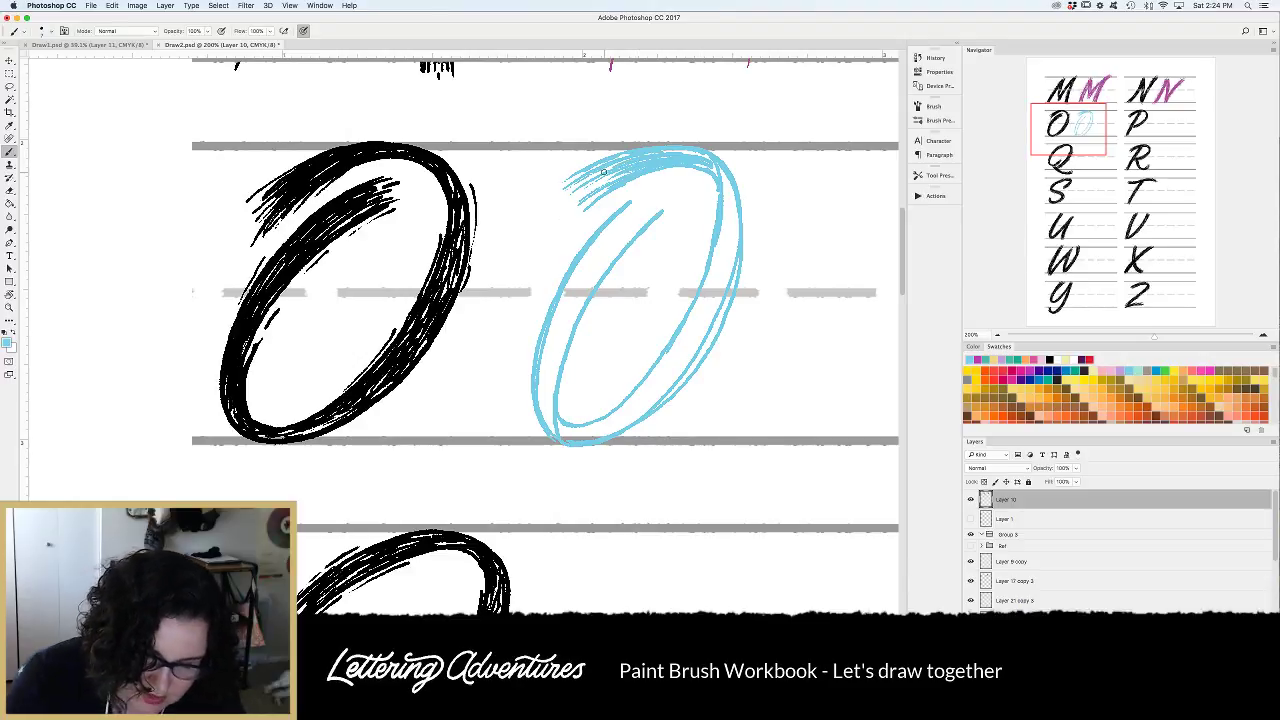
Fill the blue O's right side from the upper curve down to the base with overlapping rough strokes.
mouse_move(726, 170)
left_mouse_down()
mouse_move(728, 256)
mouse_move(724, 242)
left_mouse_up()
left_click_drag(730, 178, 714, 282)
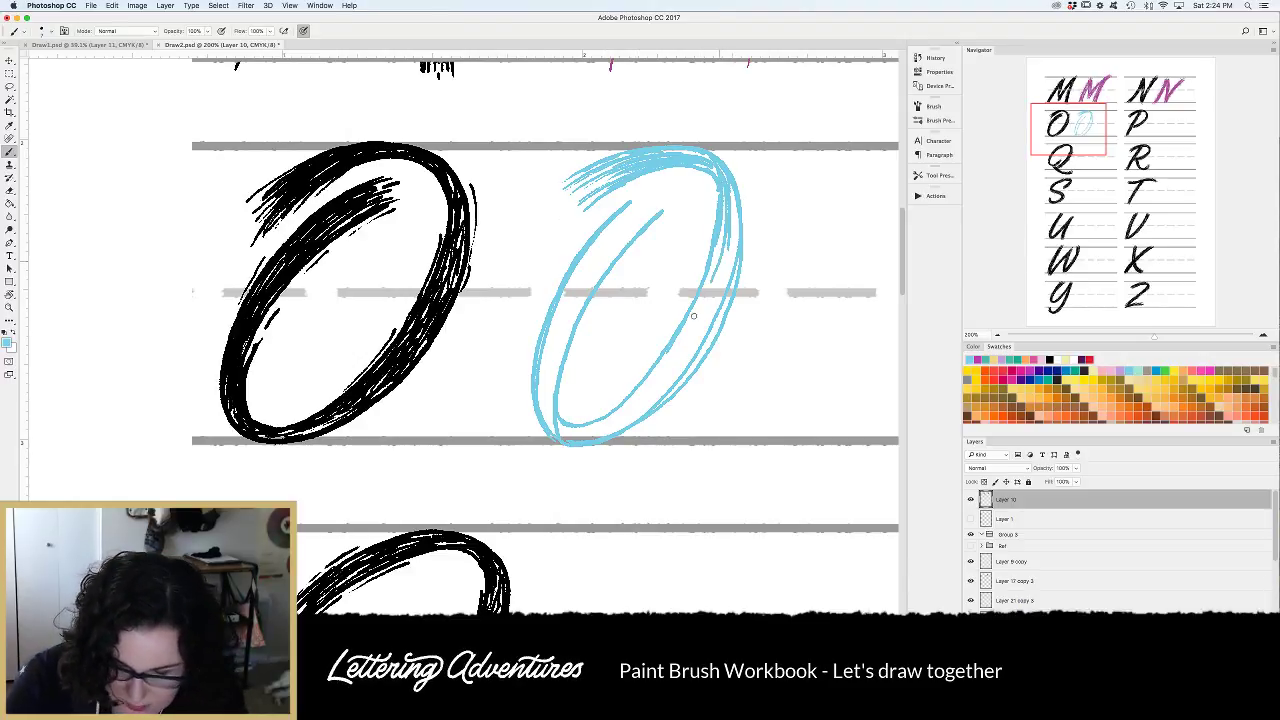
mouse_move(725, 206)
left_mouse_down()
mouse_move(710, 311)
mouse_move(726, 286)
mouse_move(706, 326)
left_mouse_up()
left_click_drag(722, 232, 675, 352)
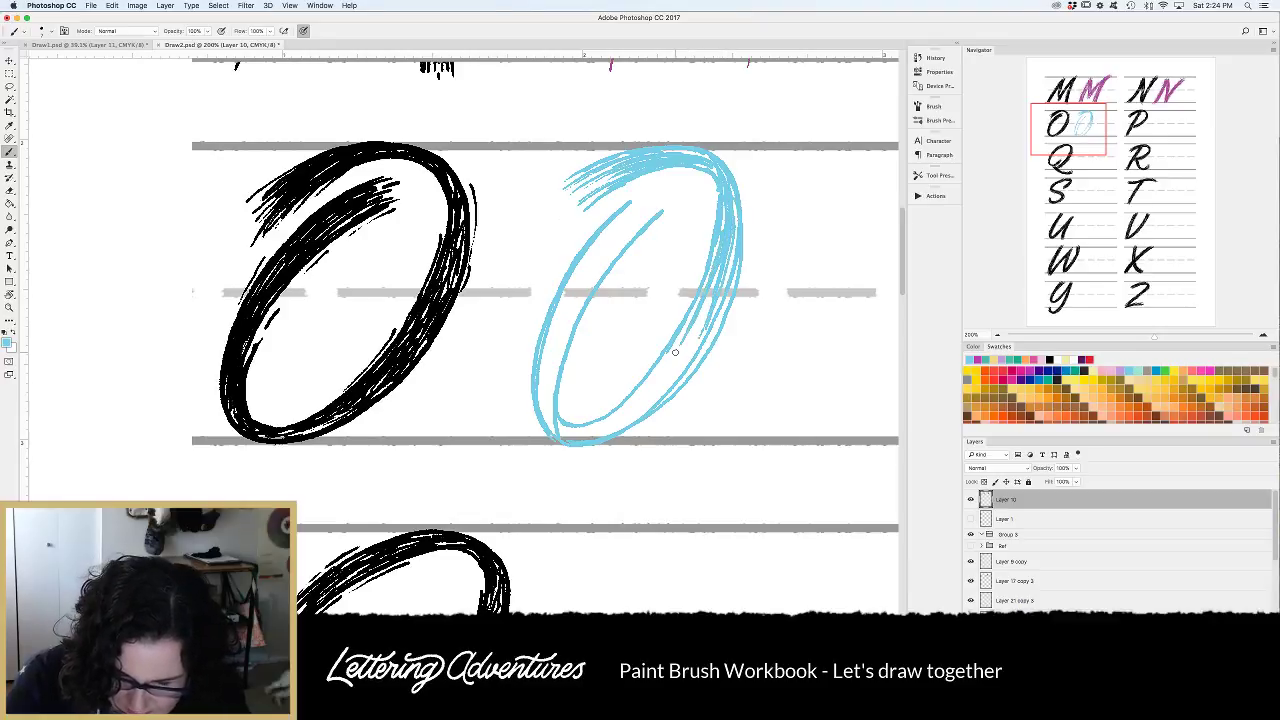
left_click_drag(720, 262, 678, 359)
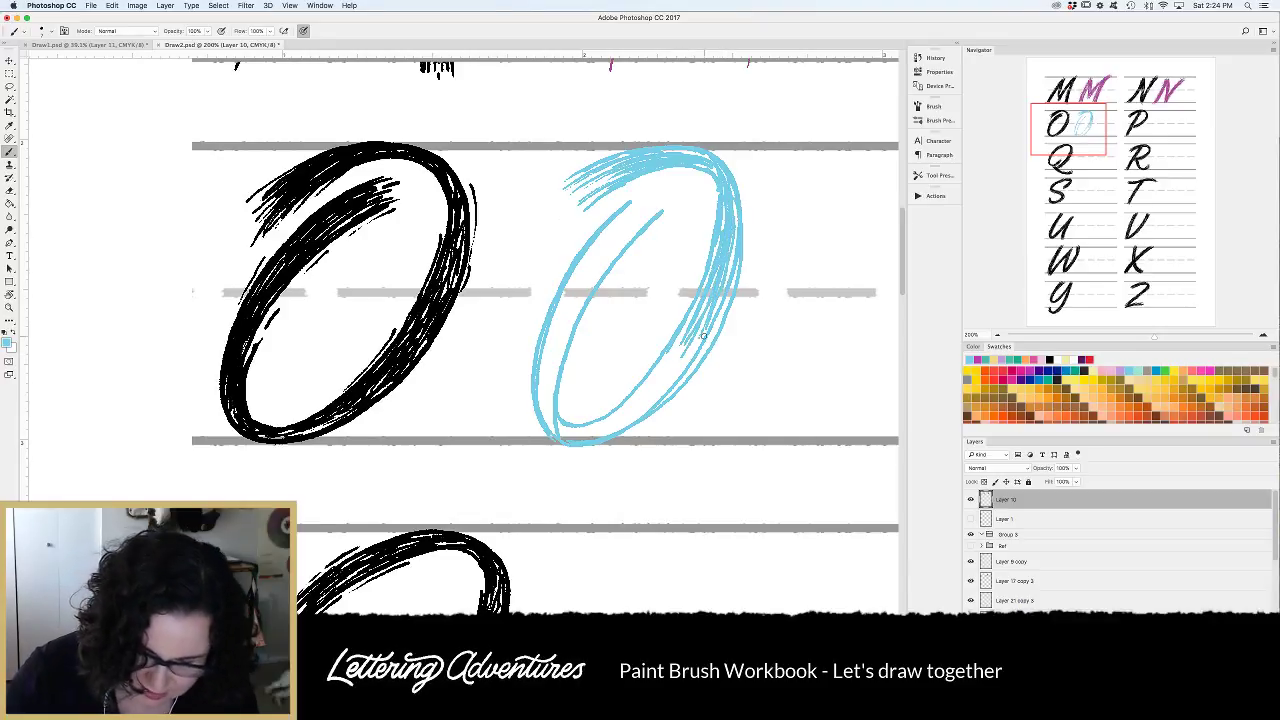
left_click_drag(728, 294, 682, 384)
mouse_move(704, 322)
left_mouse_down()
mouse_move(665, 402)
mouse_move(632, 414)
mouse_move(705, 328)
mouse_move(640, 410)
left_mouse_up()
mouse_move(674, 368)
left_mouse_down()
mouse_move(594, 442)
mouse_move(558, 434)
mouse_move(578, 440)
left_mouse_up()
Fill the blue O's left side from its ragged upper tip down to the base curve with long dry-brush strokes.
mouse_move(628, 210)
left_mouse_down()
mouse_move(566, 292)
mouse_move(546, 350)
mouse_move(594, 284)
mouse_move(578, 290)
left_mouse_up()
mouse_move(652, 200)
left_mouse_down()
mouse_move(608, 244)
mouse_move(546, 354)
left_mouse_up()
left_click_drag(600, 264, 546, 368)
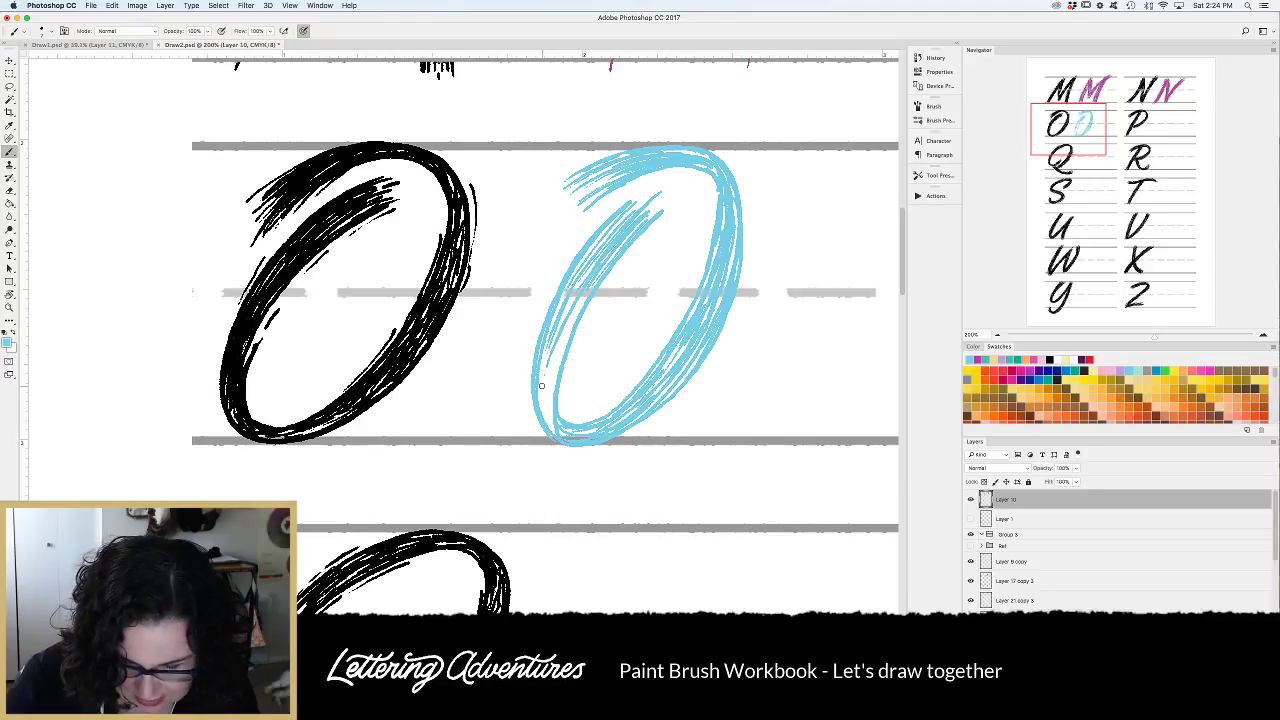
left_click_drag(586, 292, 544, 404)
left_click_drag(574, 322, 550, 390)
left_click_drag(590, 272, 540, 388)
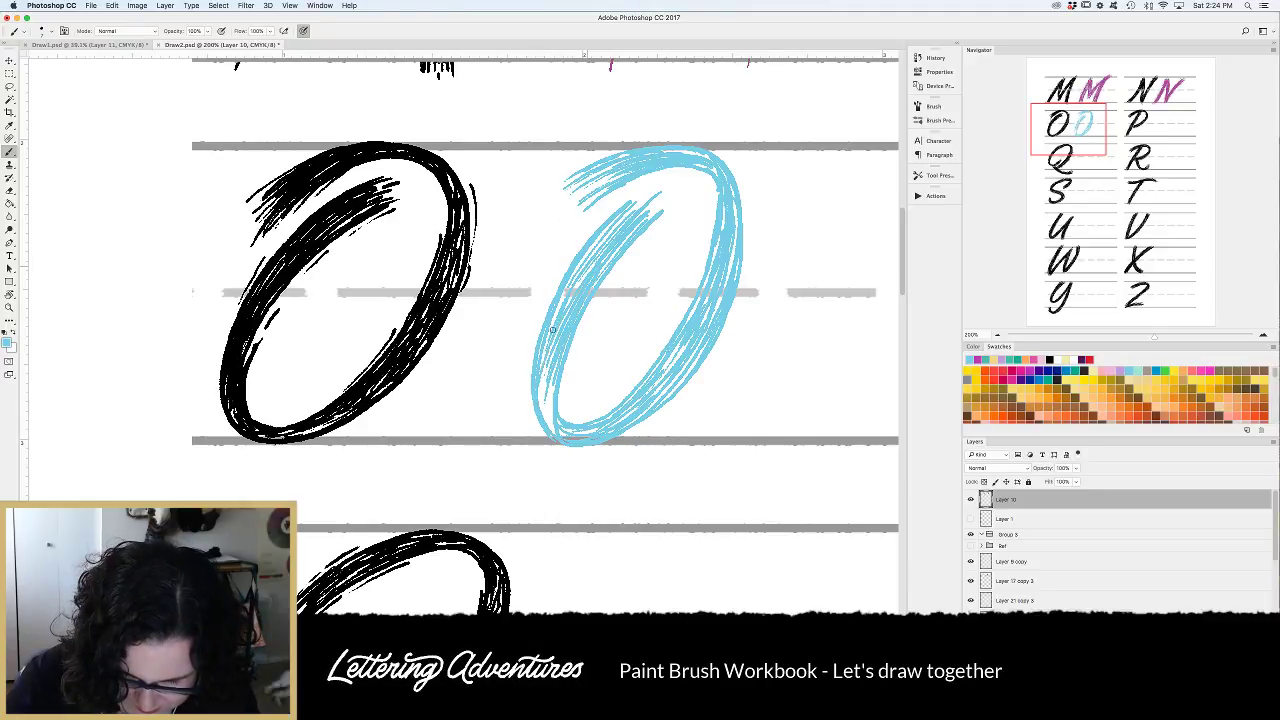
mouse_move(570, 294)
left_mouse_down()
mouse_move(536, 388)
mouse_move(551, 432)
left_mouse_up()
left_click_drag(548, 364, 556, 438)
left_click_drag(554, 406, 562, 440)
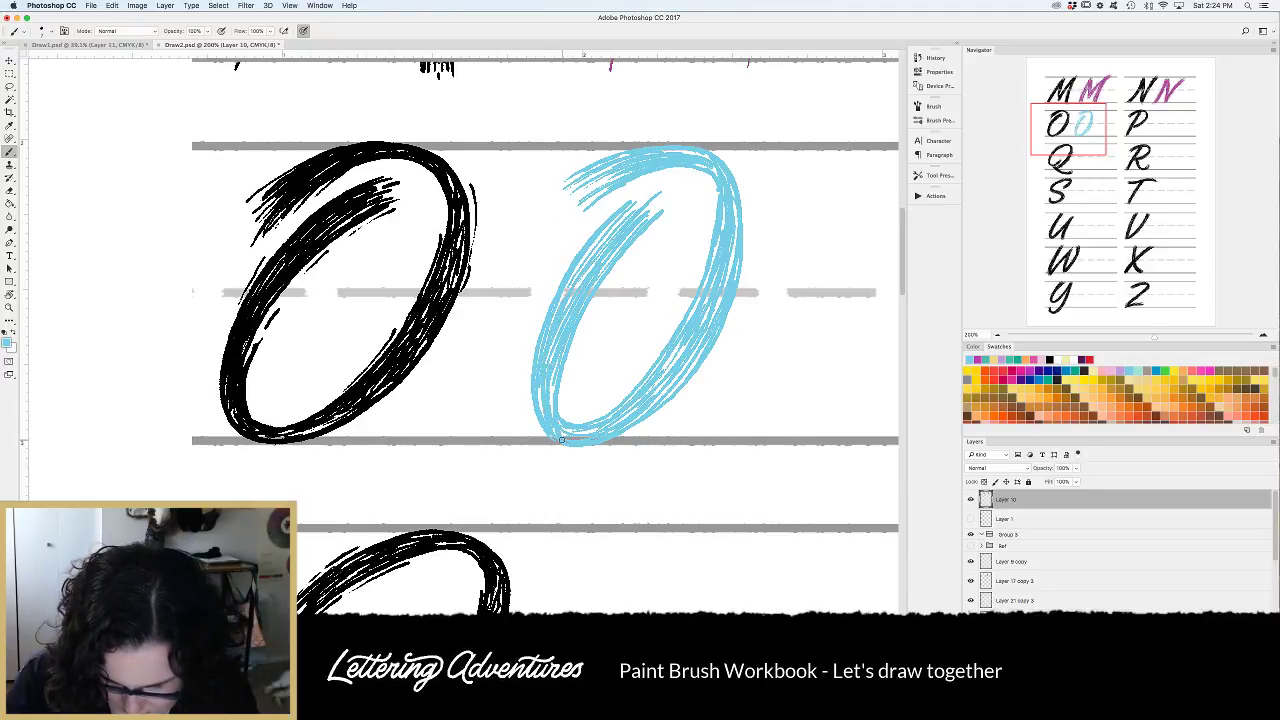
Close the remaining gaps in the blue O's upper left side, base and top arc with short strokes.
left_click_drag(600, 238, 566, 292)
left_click_drag(624, 212, 604, 230)
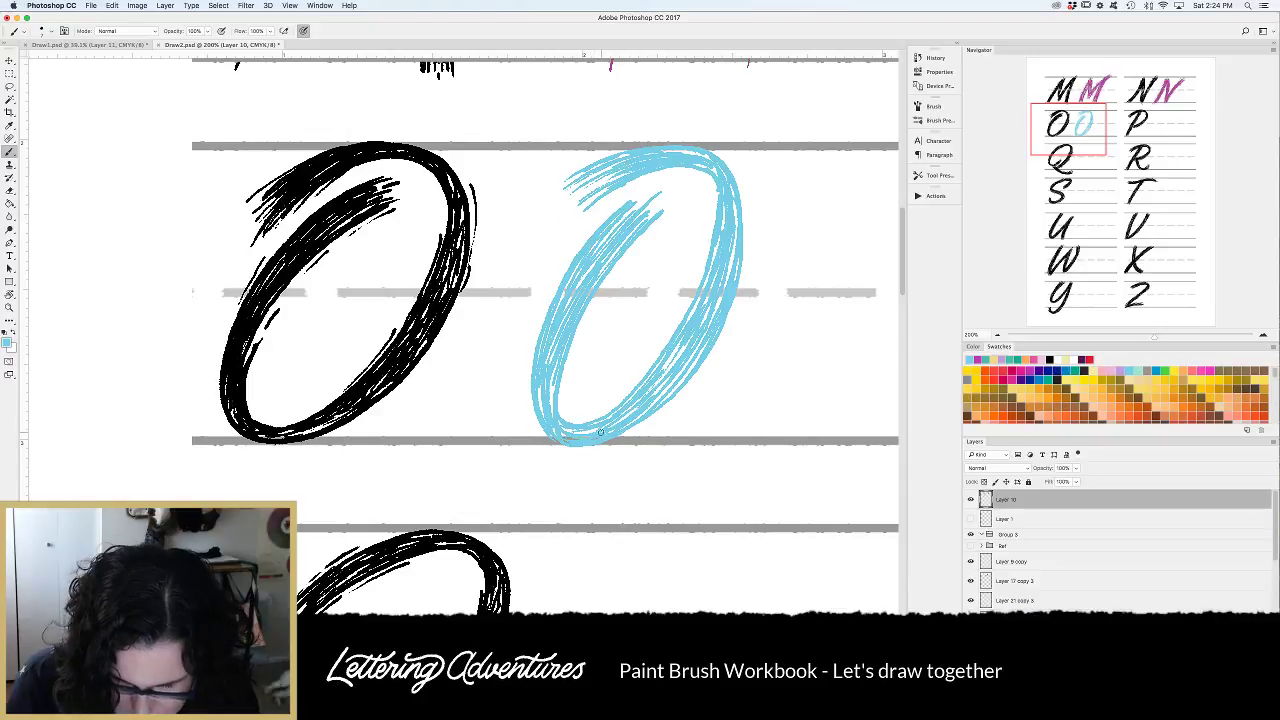
left_click_drag(713, 183, 626, 180)
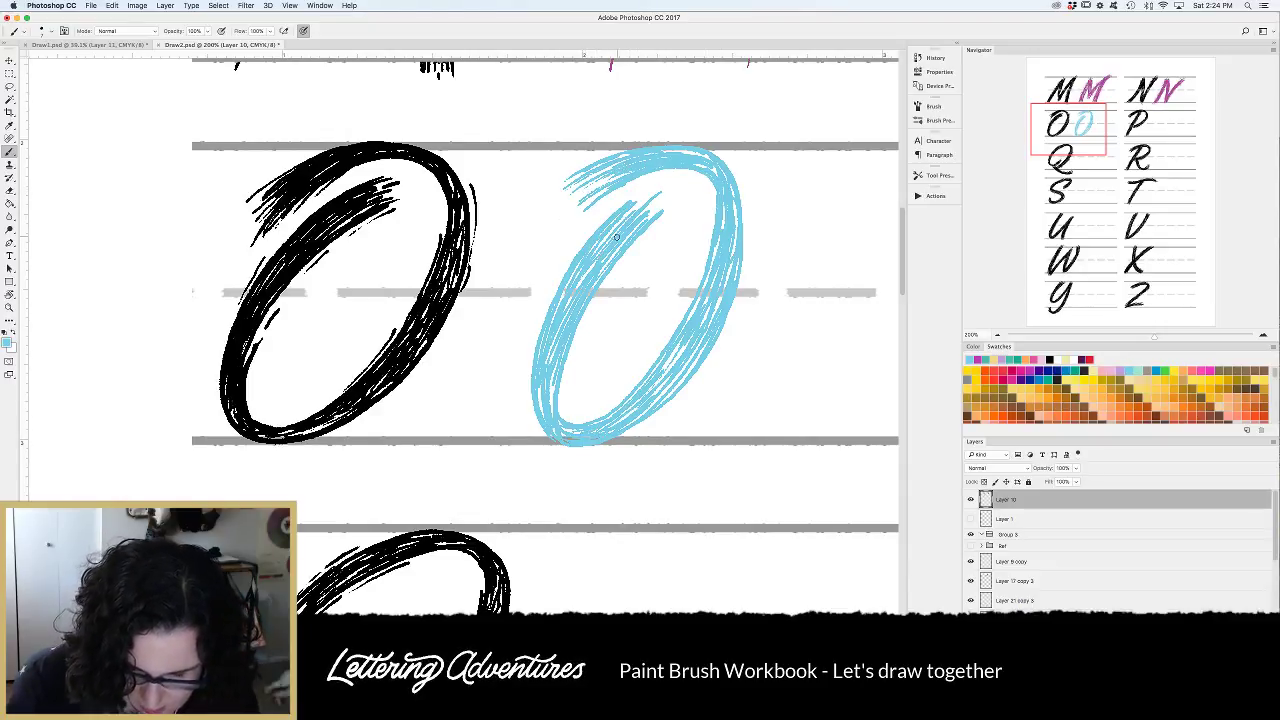
Add short stray bristle marks at the blue O's two open ends to roughen their tips.
left_click_drag(617, 237, 652, 191)
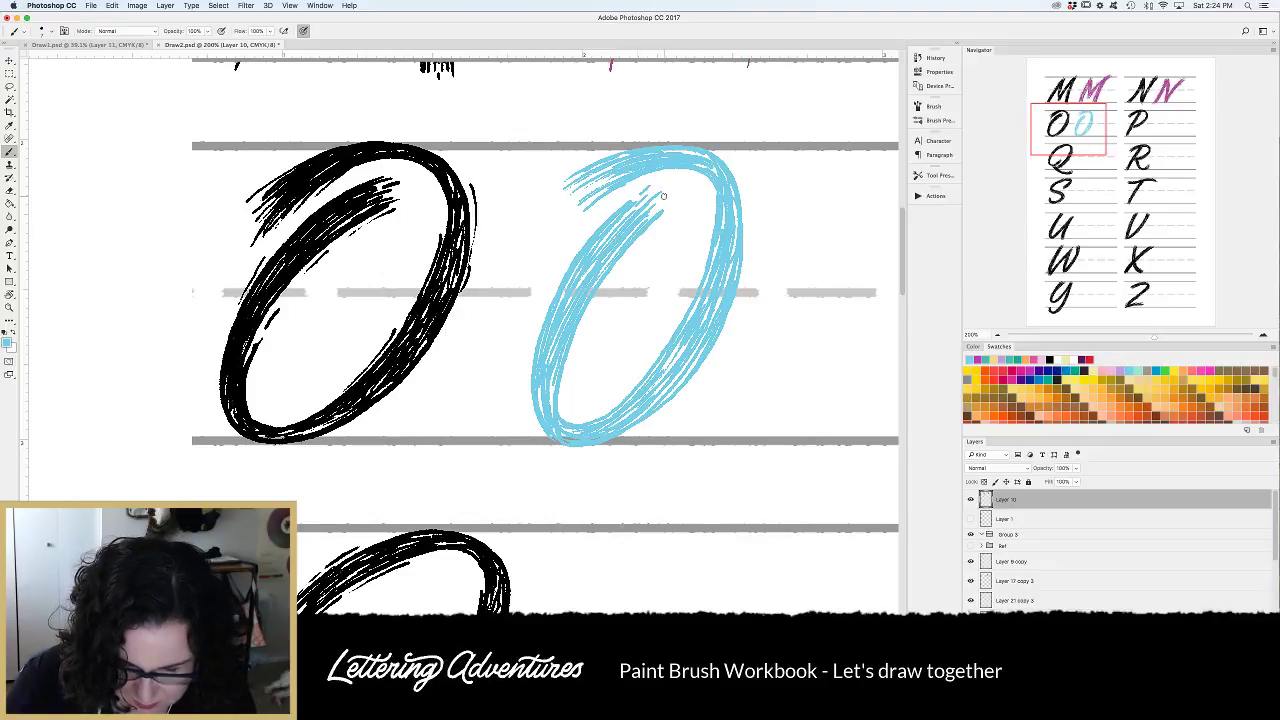
left_click_drag(628, 250, 664, 217)
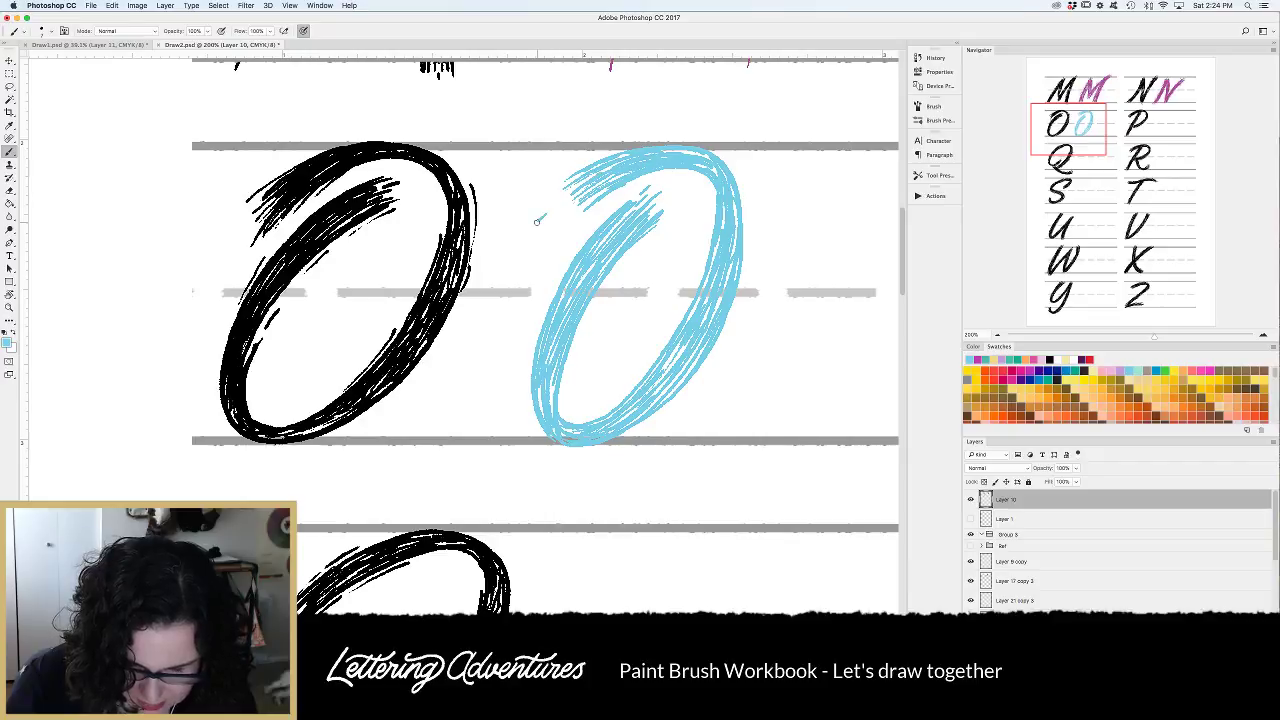
mouse_move(558, 200)
left_mouse_down()
mouse_move(590, 178)
mouse_move(576, 209)
left_mouse_up()
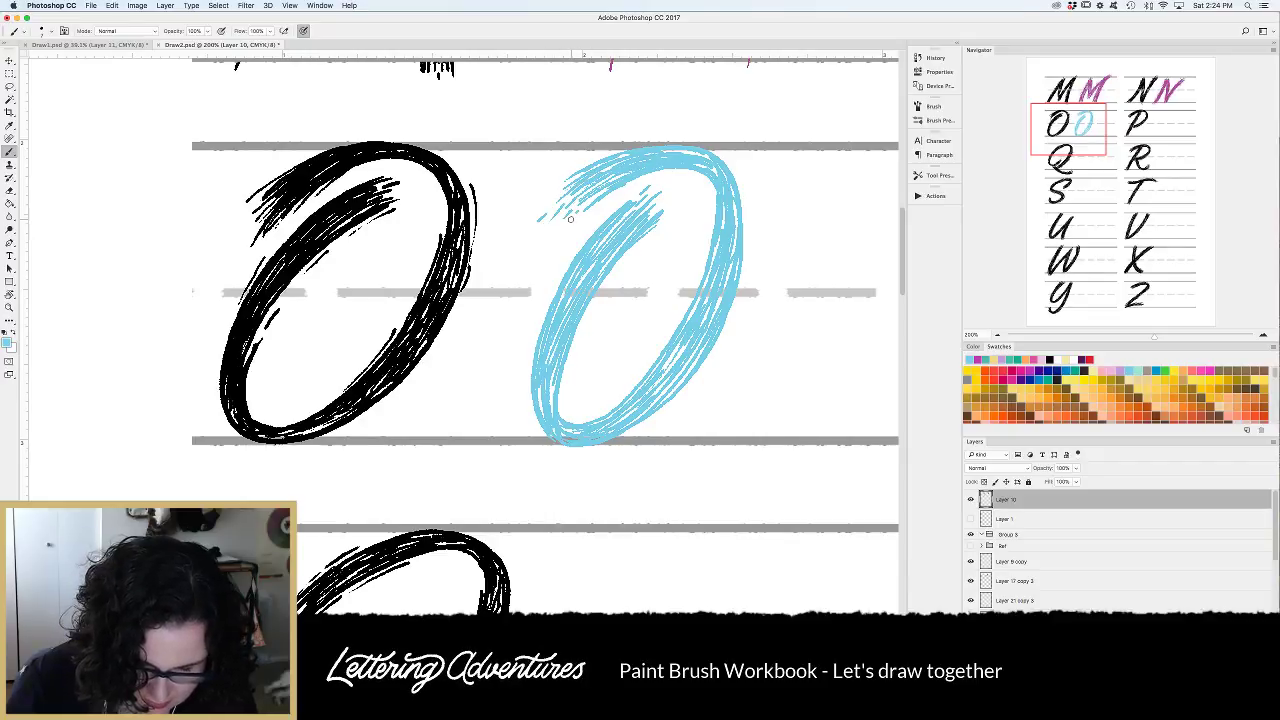
Add thin stray bristle marks along the inner and outer edges of the light-blue O.
left_click_drag(632, 145, 571, 171)
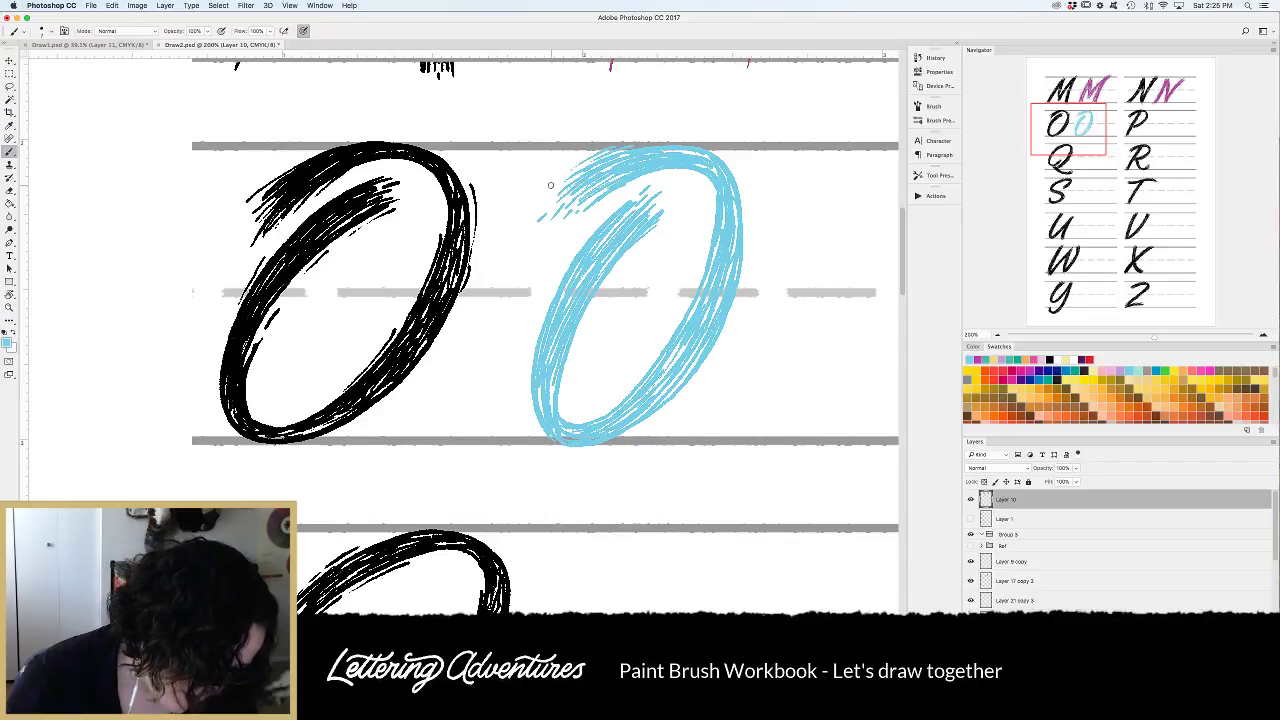
left_click_drag(707, 219, 701, 251)
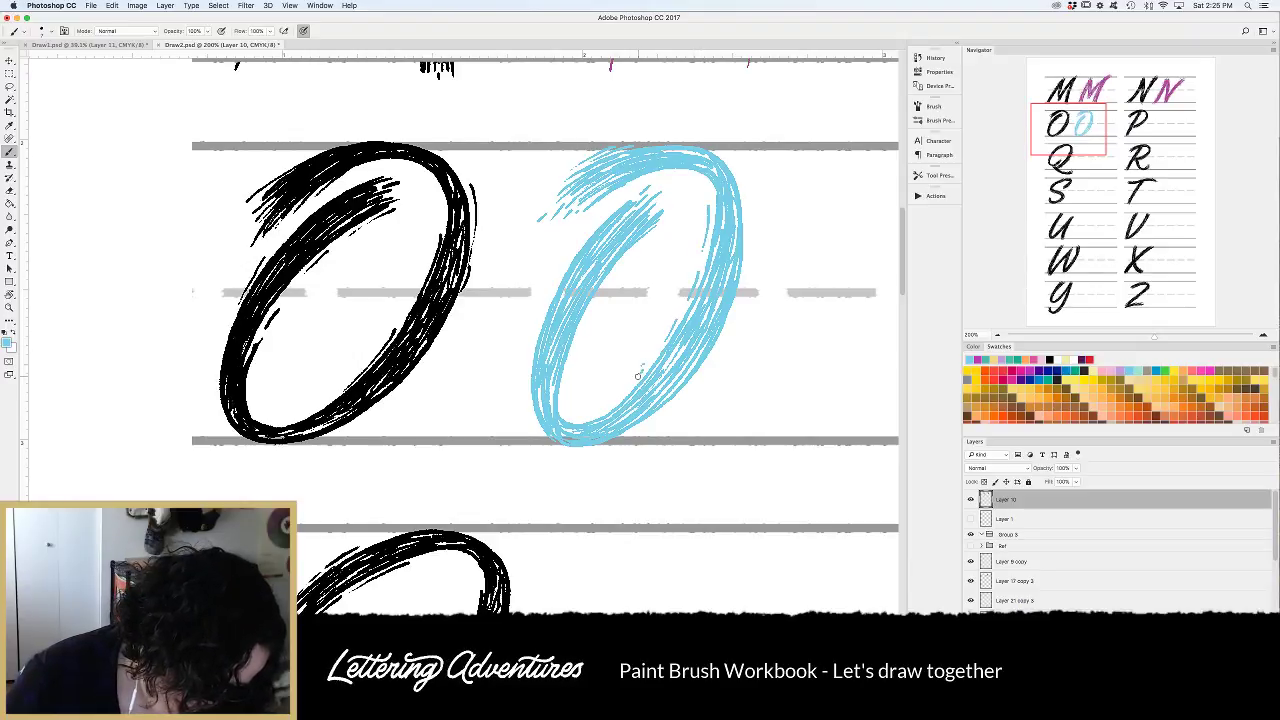
left_click_drag(650, 235, 568, 350)
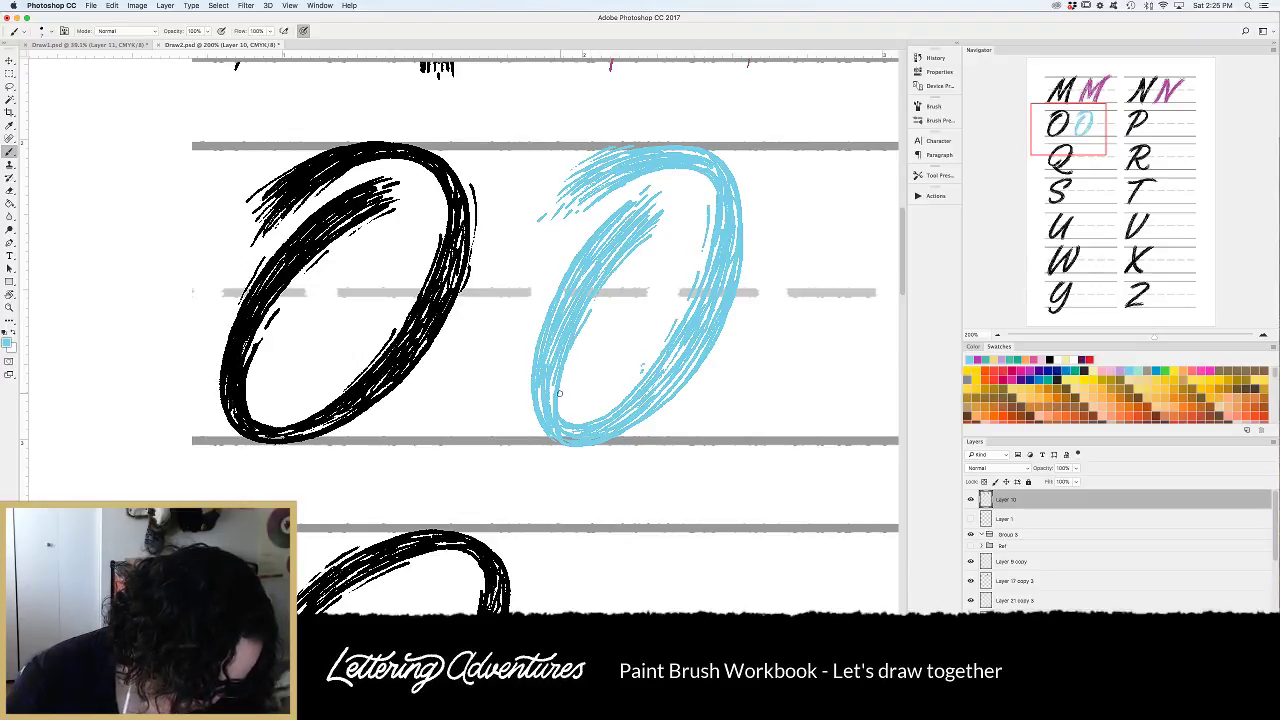
left_click_drag(747, 266, 707, 364)
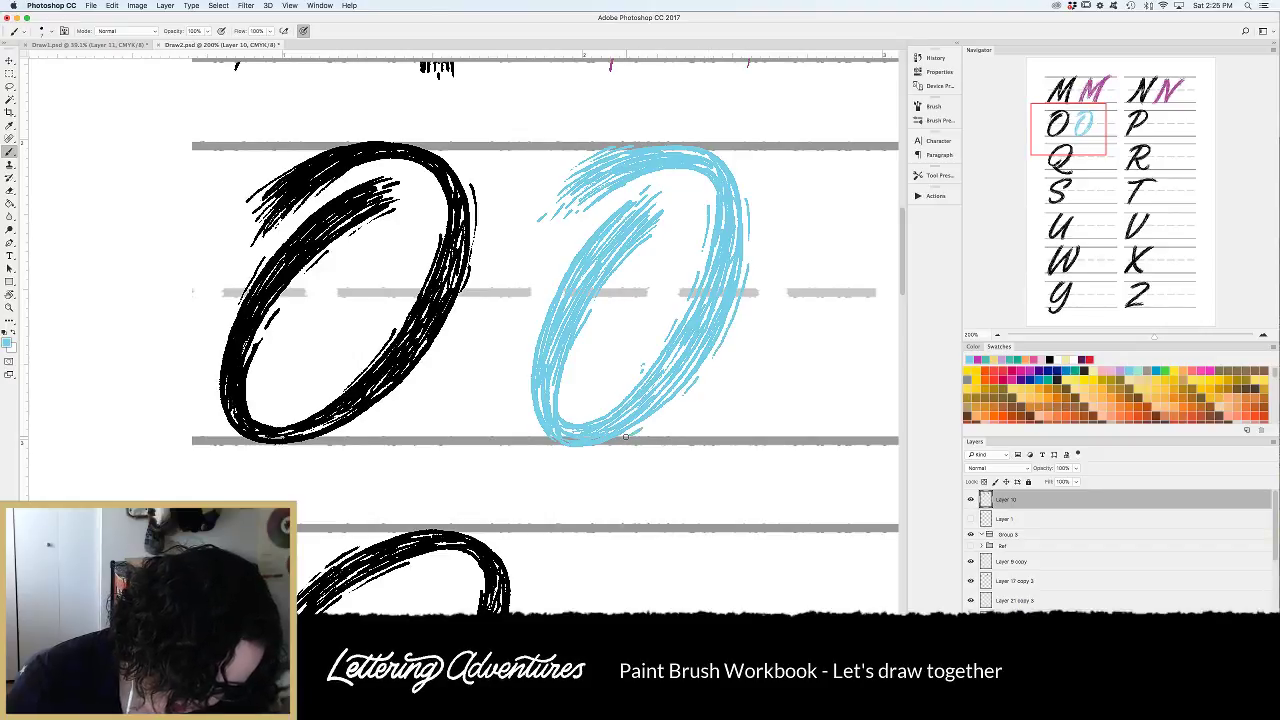
scroll(626, 437, "right", 5)
scroll(626, 470, "right", 10)
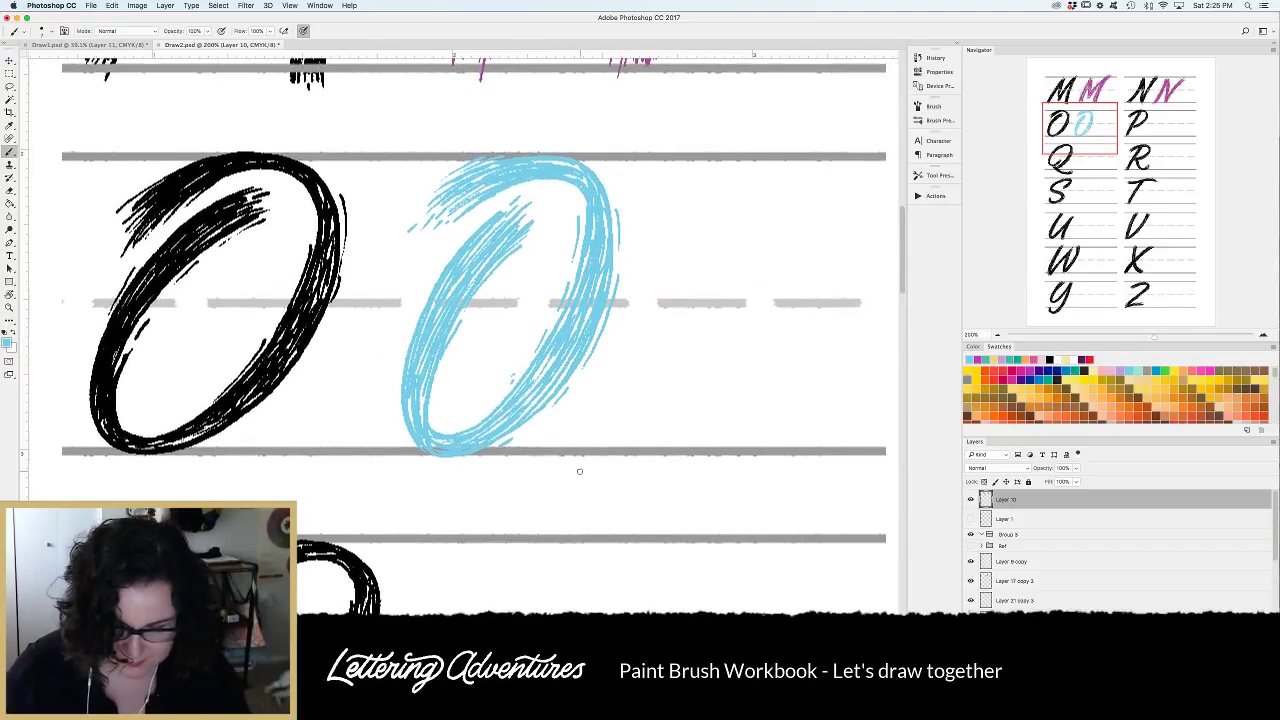
scroll(593, 477, "right", 5)
scroll(593, 477, "up", 1)
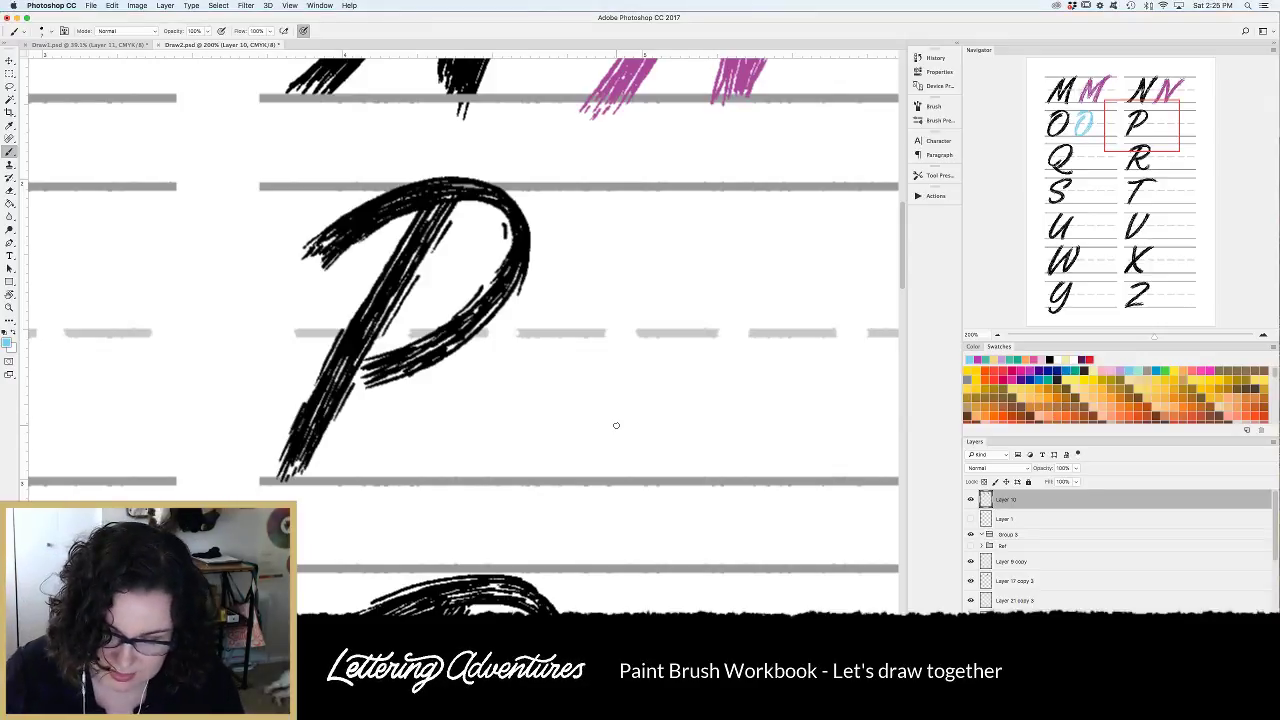
left_click_drag(690, 222, 577, 484)
key("super+z")
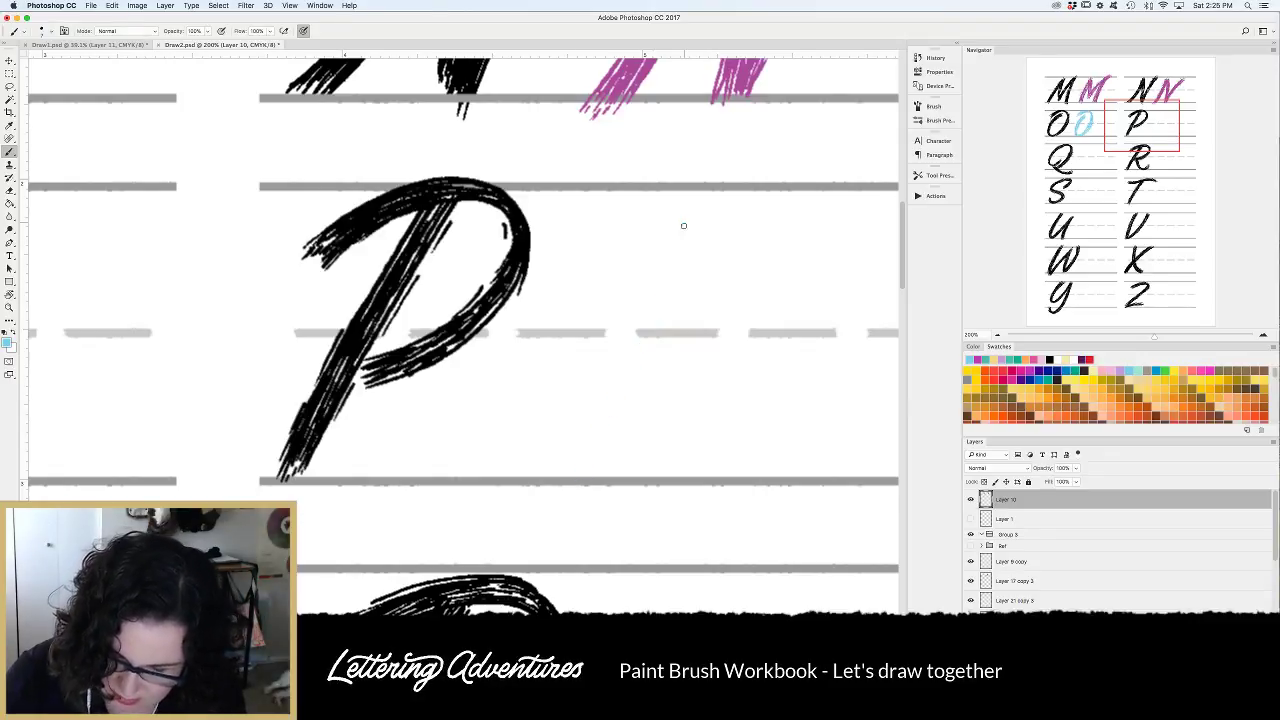
left_click_drag(684, 222, 568, 481)
key("super+z")
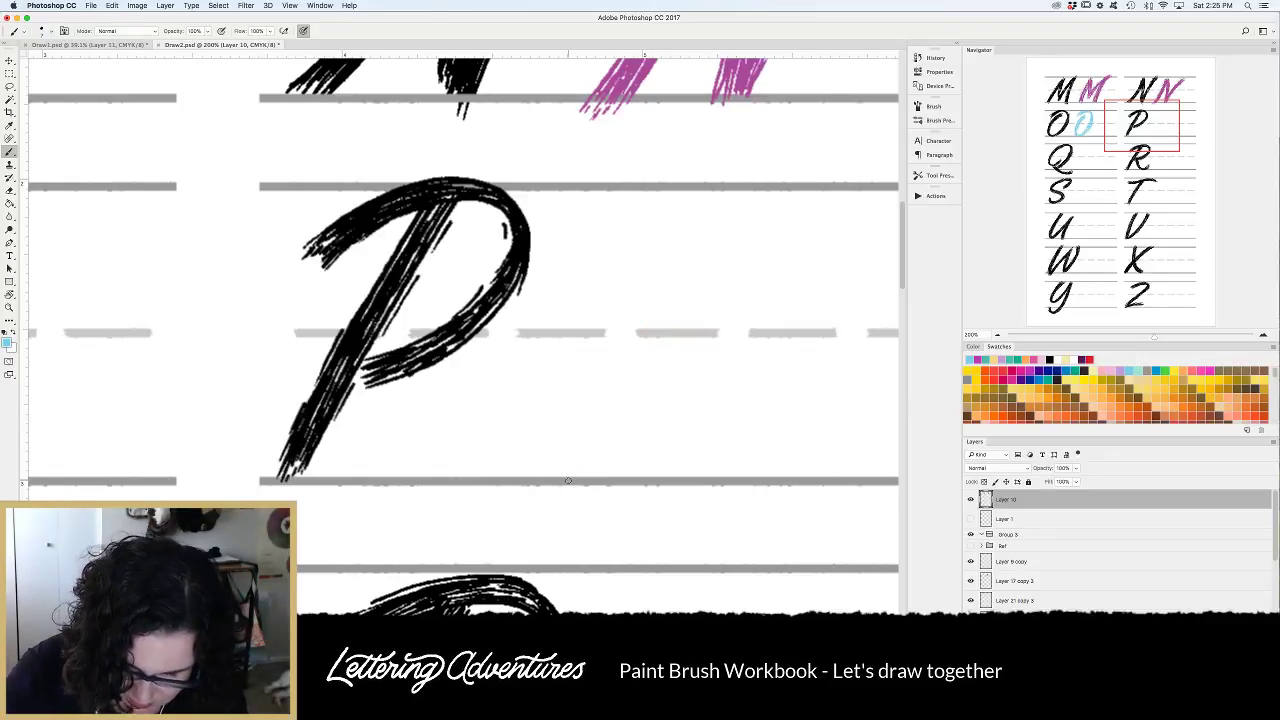
left_click_drag(678, 220, 588, 480)
key("super+z")
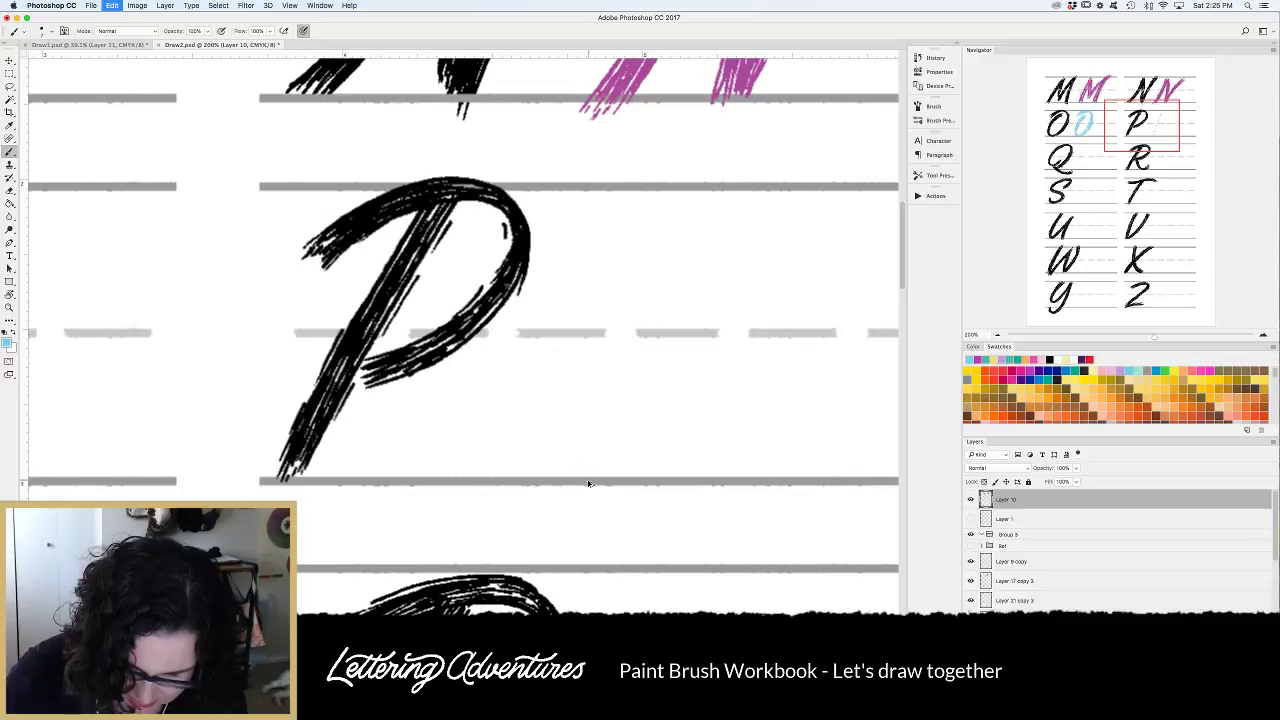
Outline the stem of a light-blue P beside the black P with two parallel slanted lines reaching the baseline.
left_click_drag(680, 226, 580, 471)
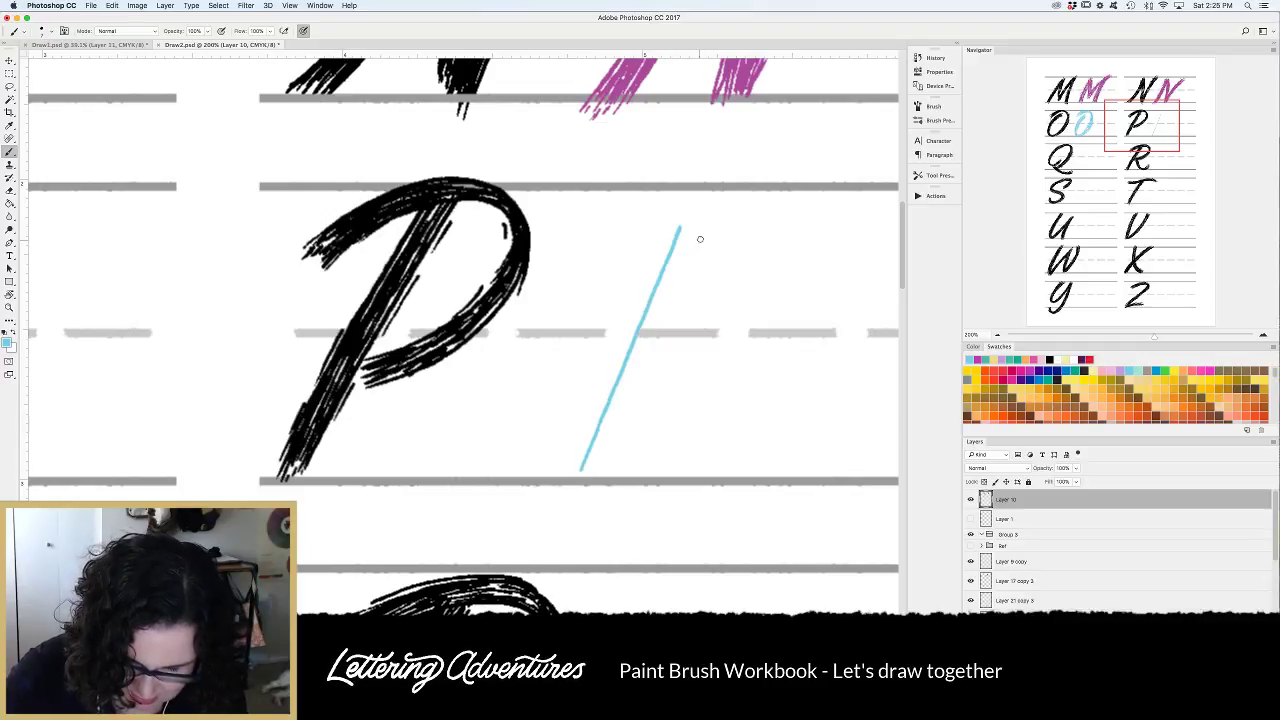
left_click_drag(705, 234, 631, 438)
key("super+z")
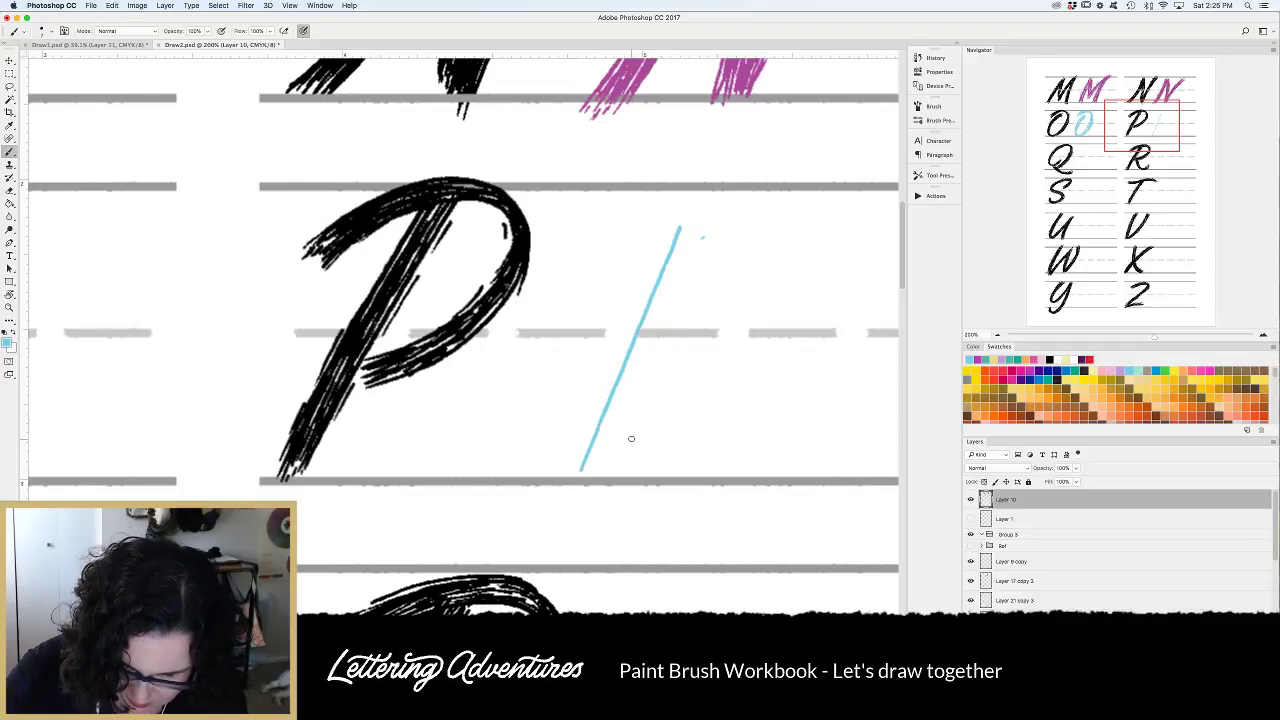
left_click_drag(705, 232, 608, 482)
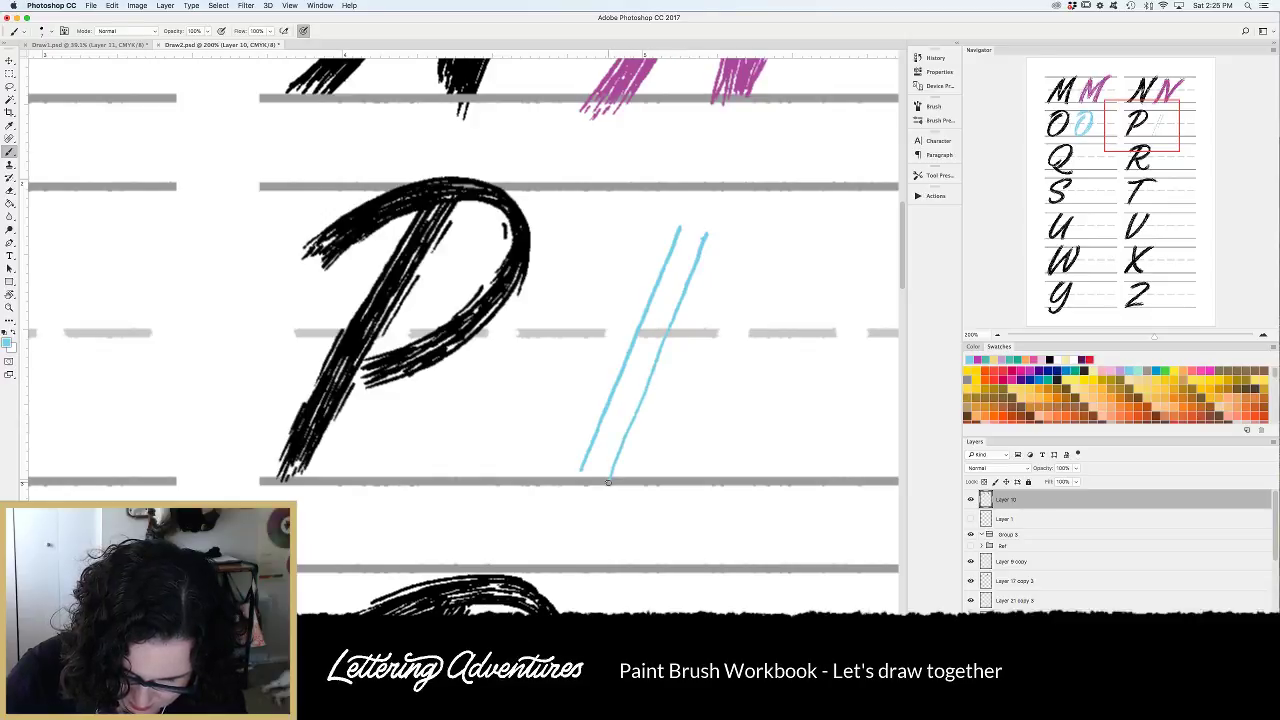
left_click_drag(676, 308, 609, 481)
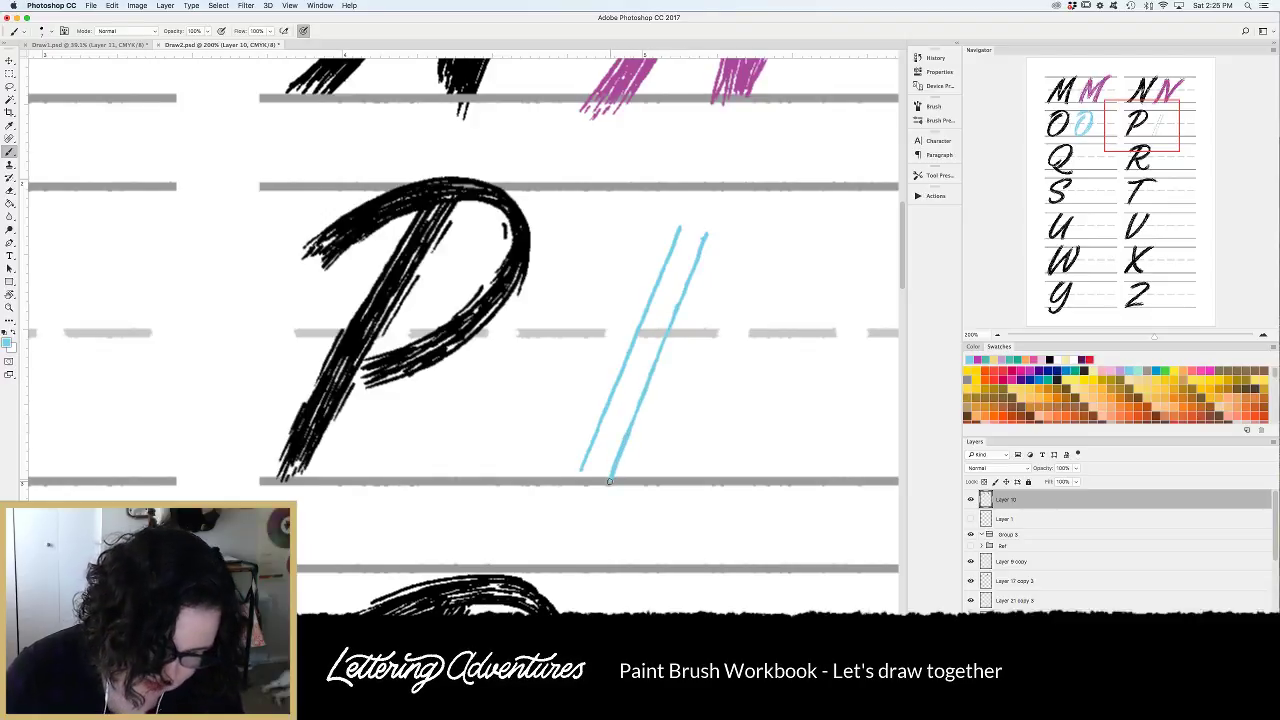
scroll(626, 434, "right", 5)
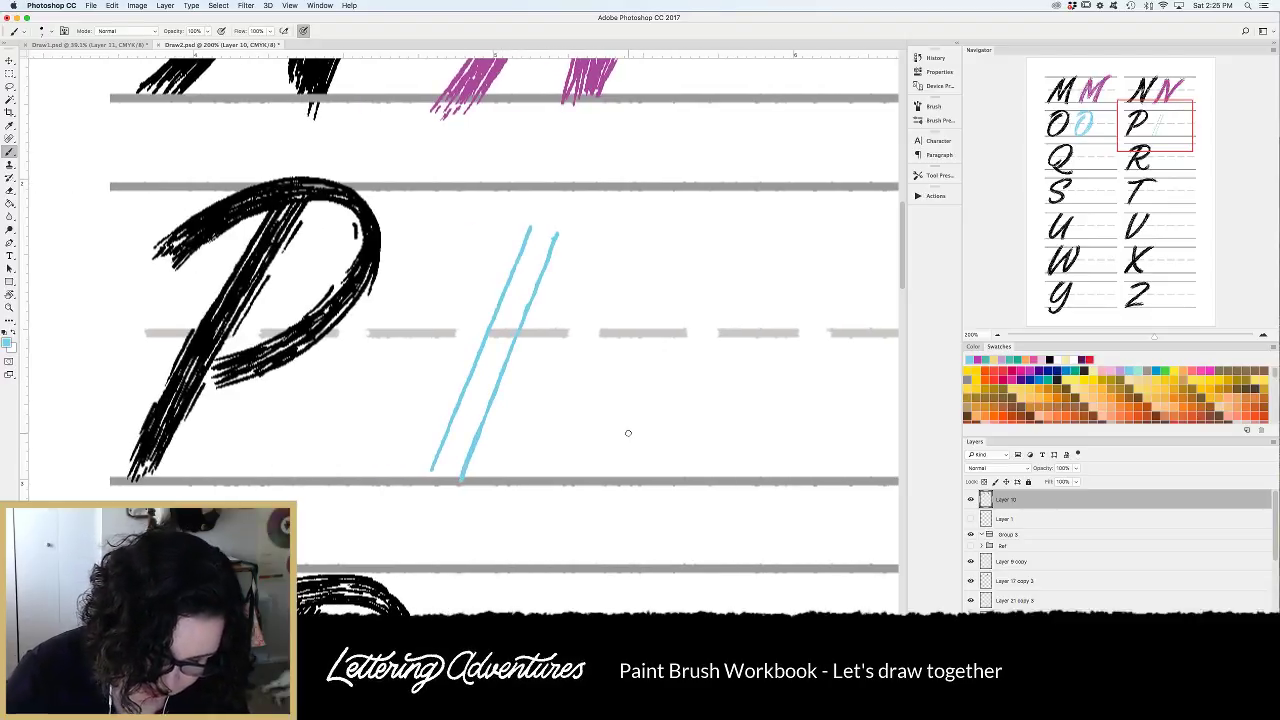
mouse_move(456, 244)
left_mouse_down()
mouse_move(563, 184)
mouse_move(633, 267)
mouse_move(502, 384)
left_mouse_up()
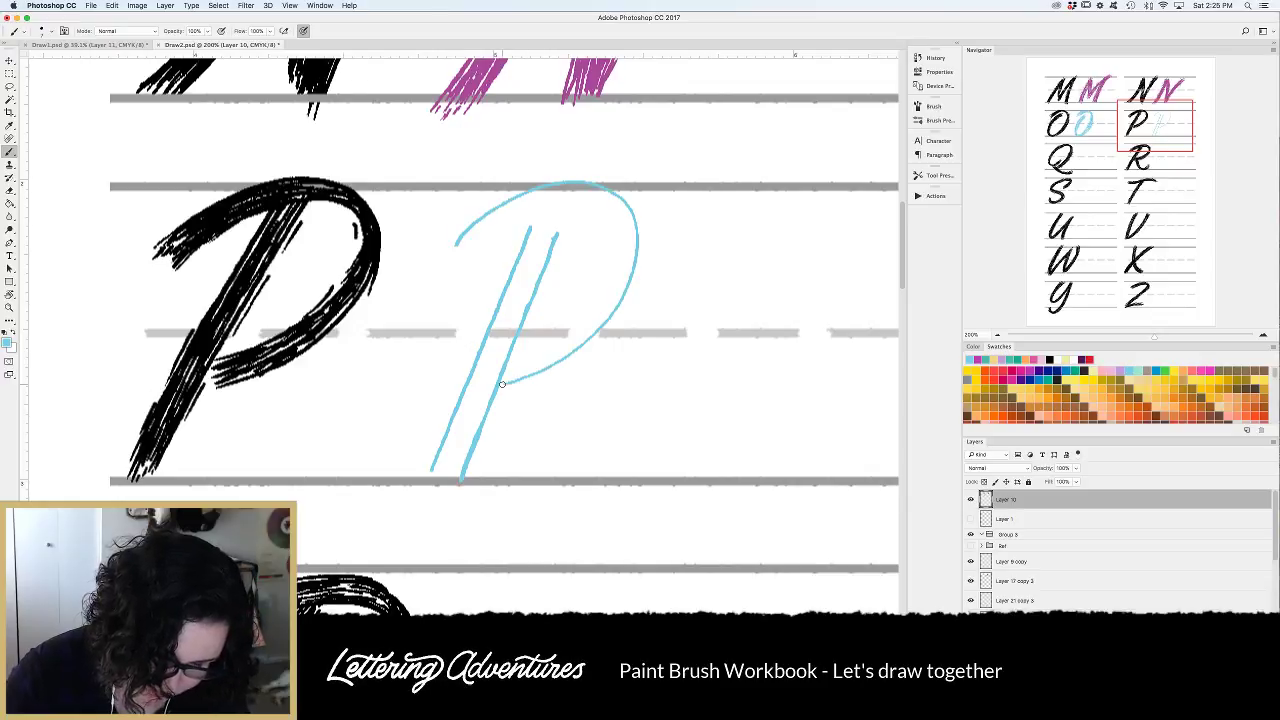
key("super+z")
mouse_move(460, 236)
left_mouse_down()
mouse_move(508, 200)
mouse_move(573, 181)
mouse_move(626, 192)
mouse_move(656, 218)
mouse_move(665, 261)
mouse_move(648, 312)
mouse_move(583, 374)
mouse_move(493, 408)
left_mouse_up()
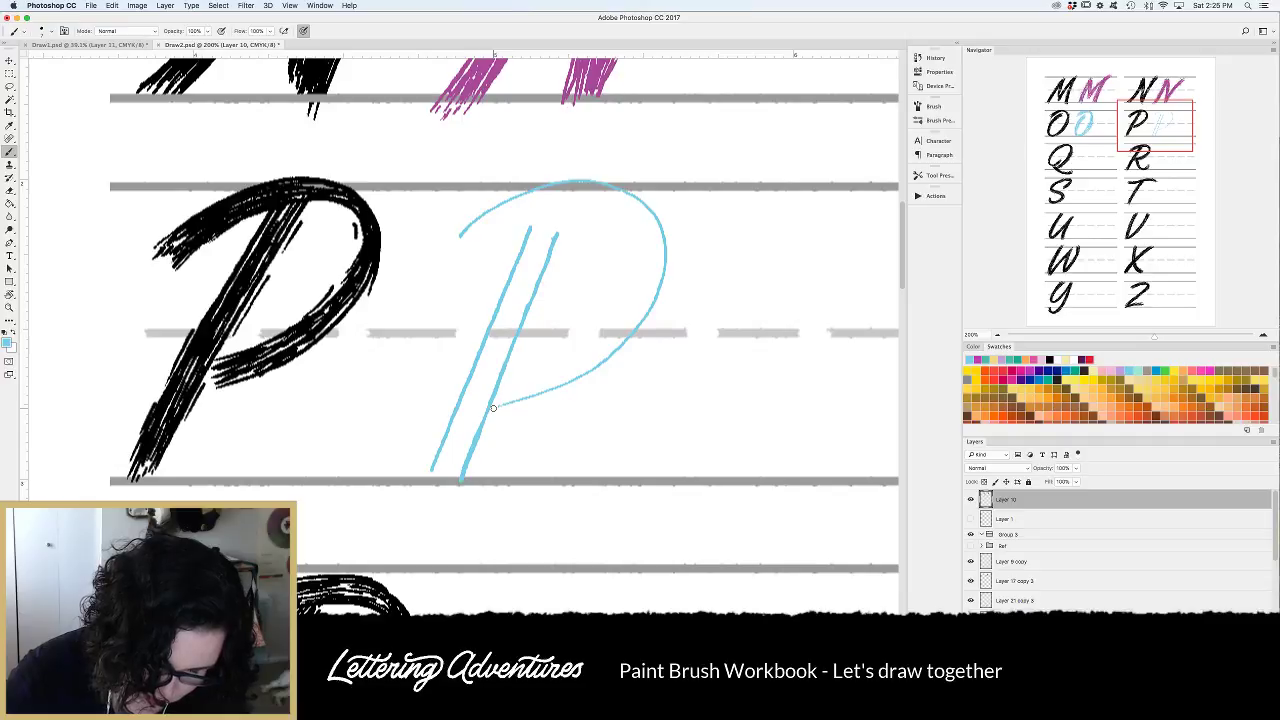
key("super+z")
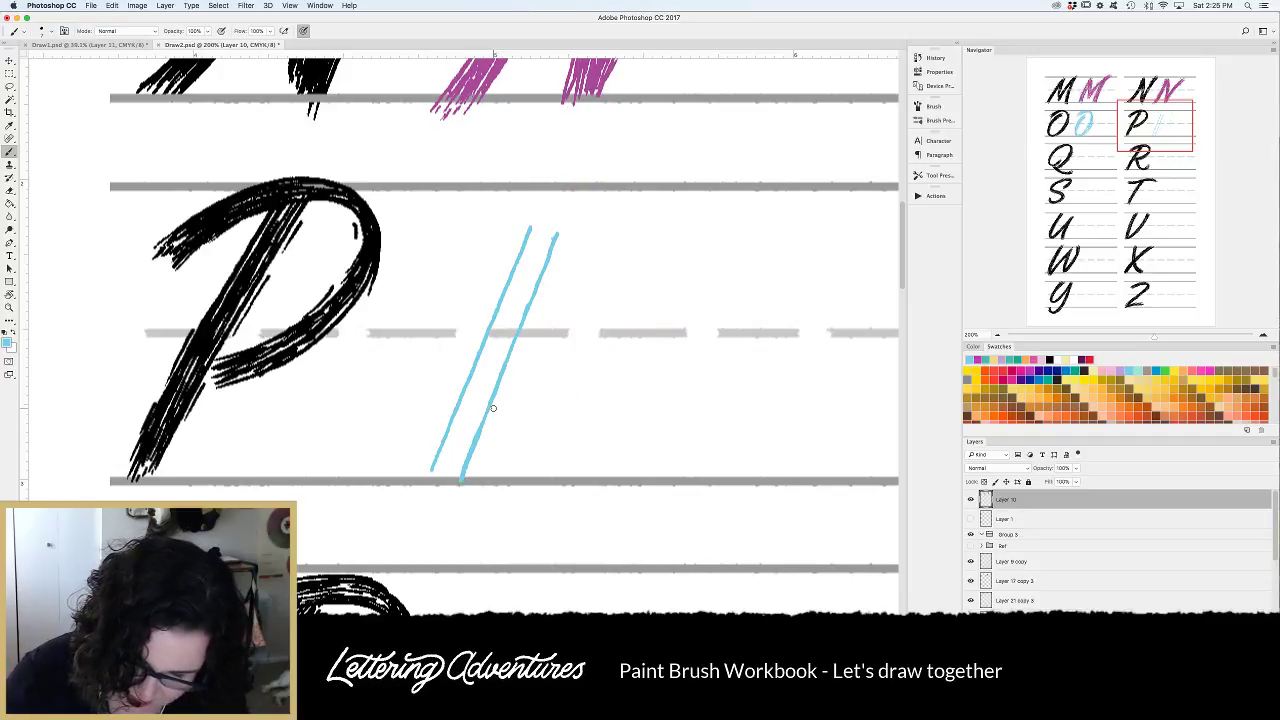
Sketch the blue P's bowl outline from upper tip round to the stem, doubling the top arc with rough tip strokes.
mouse_move(458, 236)
left_mouse_down()
mouse_move(536, 188)
mouse_move(590, 180)
mouse_move(645, 202)
mouse_move(658, 225)
mouse_move(651, 296)
mouse_move(623, 327)
mouse_move(588, 354)
mouse_move(495, 380)
left_mouse_up()
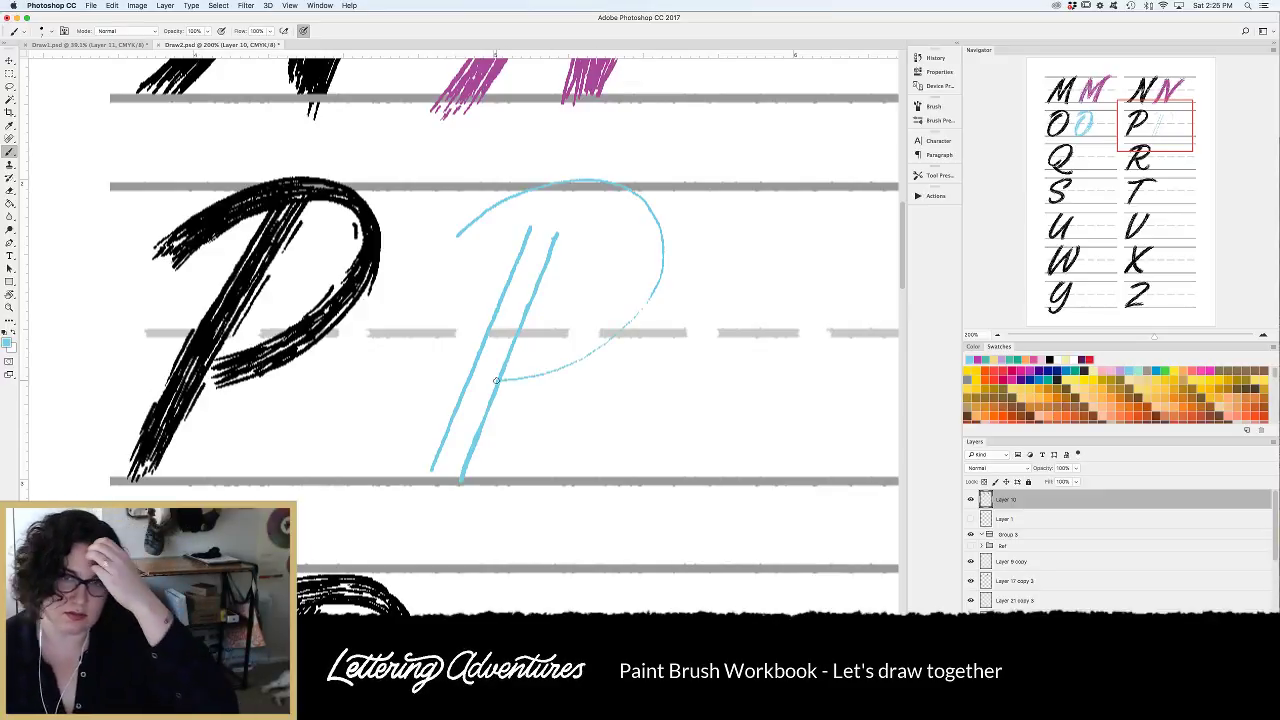
mouse_move(470, 258)
left_mouse_down()
mouse_move(538, 210)
mouse_move(615, 196)
mouse_move(654, 230)
left_mouse_up()
mouse_move(586, 183)
left_mouse_down()
mouse_move(534, 187)
mouse_move(450, 225)
left_mouse_up()
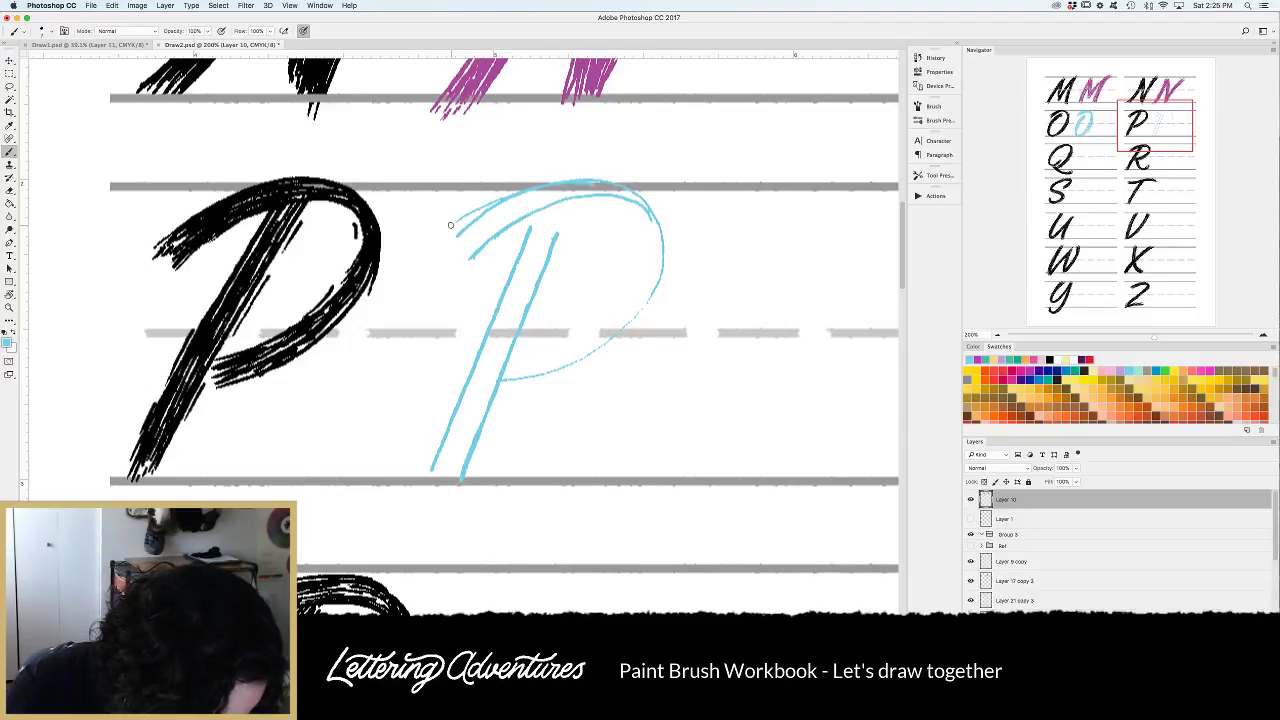
mouse_move(554, 183)
left_mouse_down()
mouse_move(505, 190)
mouse_move(443, 226)
left_mouse_up()
left_click_drag(508, 194, 456, 218)
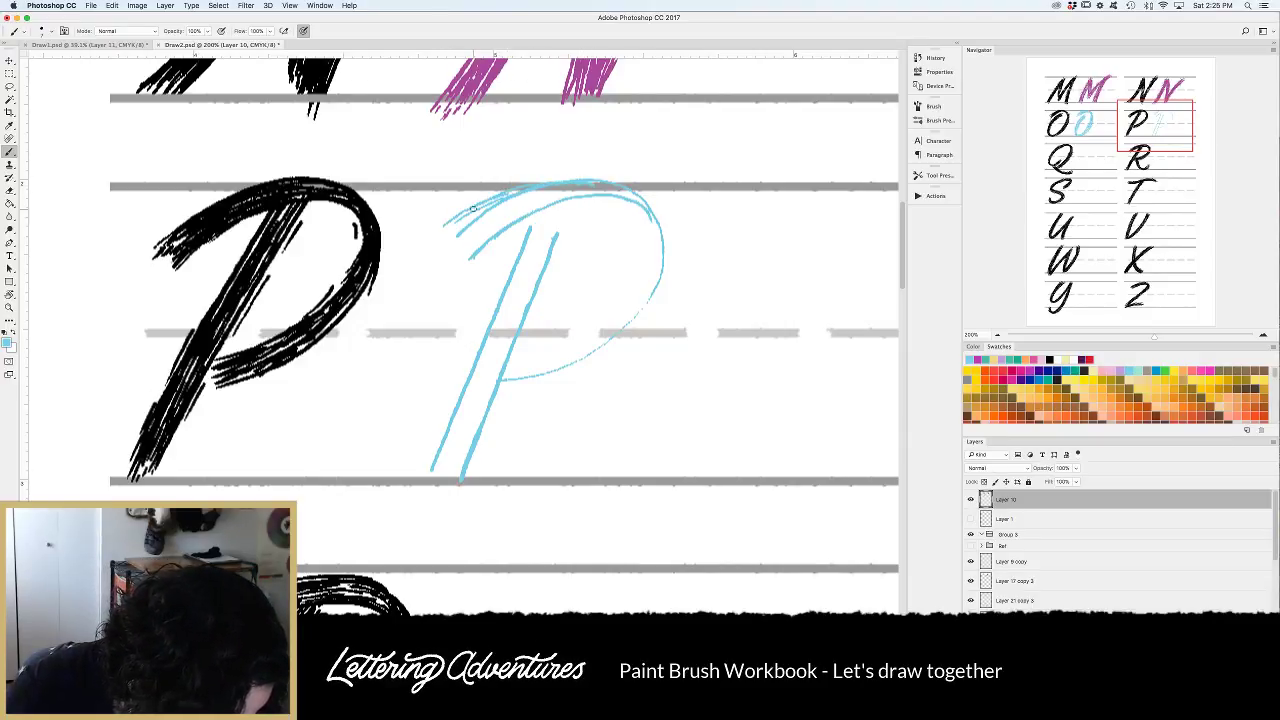
Outline the inner edge of the blue P's bowl, thicken its outer curve, and erase the tail touching the stem.
mouse_move(609, 197)
left_mouse_down()
mouse_move(641, 237)
mouse_move(636, 271)
mouse_move(612, 309)
mouse_move(505, 358)
left_mouse_up()
mouse_move(641, 205)
left_mouse_down()
mouse_move(664, 241)
mouse_move(658, 288)
mouse_move(626, 329)
mouse_move(560, 371)
left_mouse_up()
mouse_move(662, 280)
left_mouse_down()
mouse_move(628, 334)
mouse_move(532, 382)
mouse_move(517, 363)
mouse_move(503, 391)
left_mouse_up()
key("e")
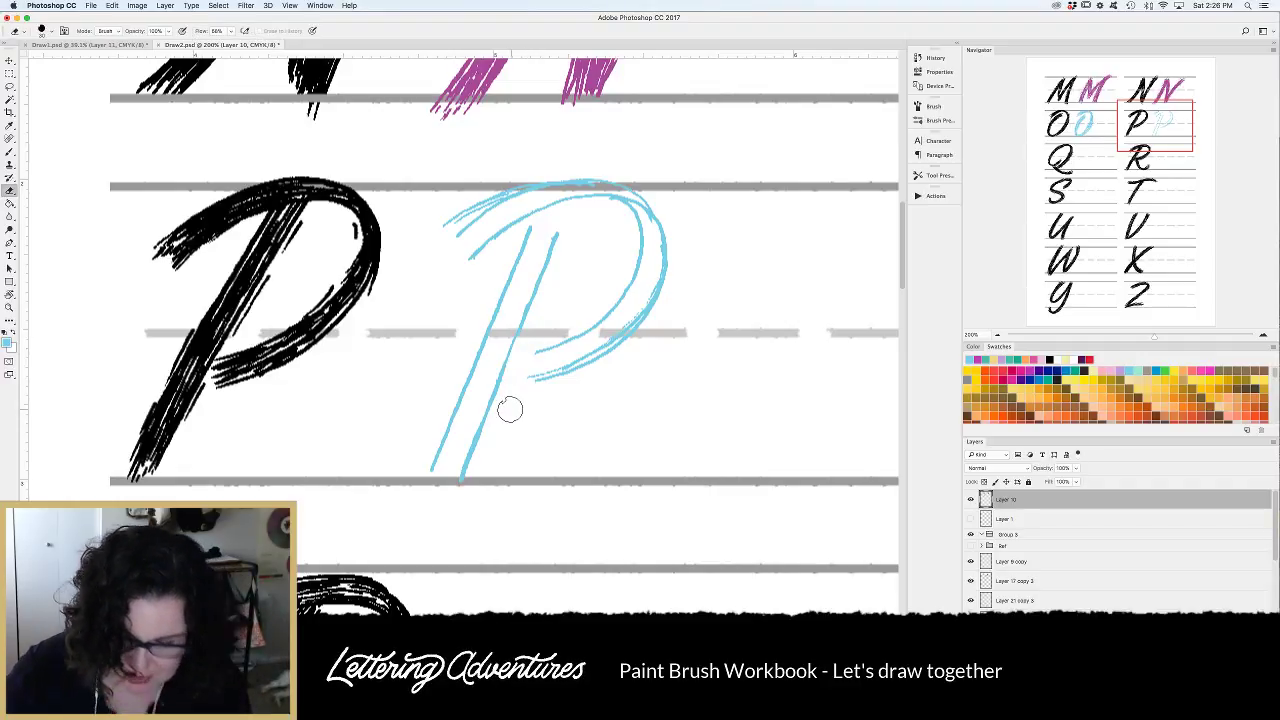
key("b")
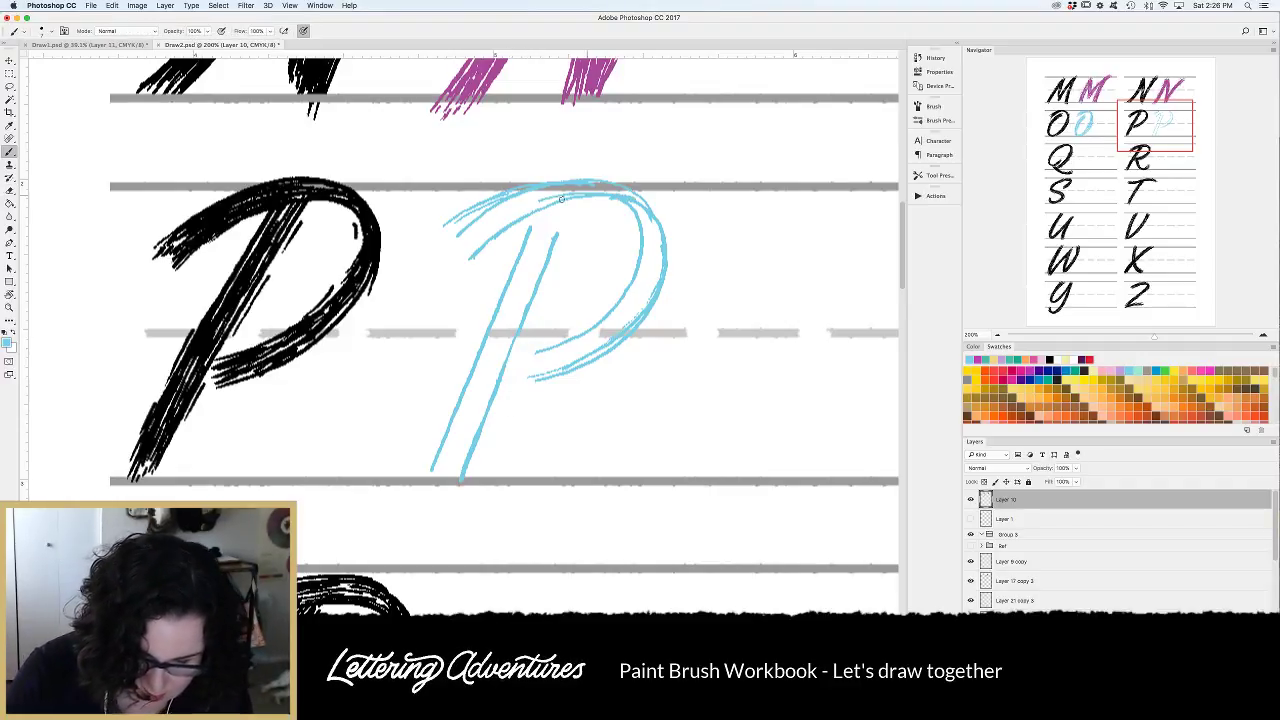
Fill the blue P's bowl from its ragged upper tip round to the lower end with overlapping dry-brush strokes.
mouse_move(561, 199)
left_mouse_down()
mouse_move(458, 255)
mouse_move(588, 190)
mouse_move(455, 248)
mouse_move(458, 232)
mouse_move(531, 198)
mouse_move(468, 230)
mouse_move(471, 215)
mouse_move(618, 190)
mouse_move(427, 266)
mouse_move(450, 265)
mouse_move(453, 232)
mouse_move(426, 251)
mouse_move(460, 260)
left_mouse_up()
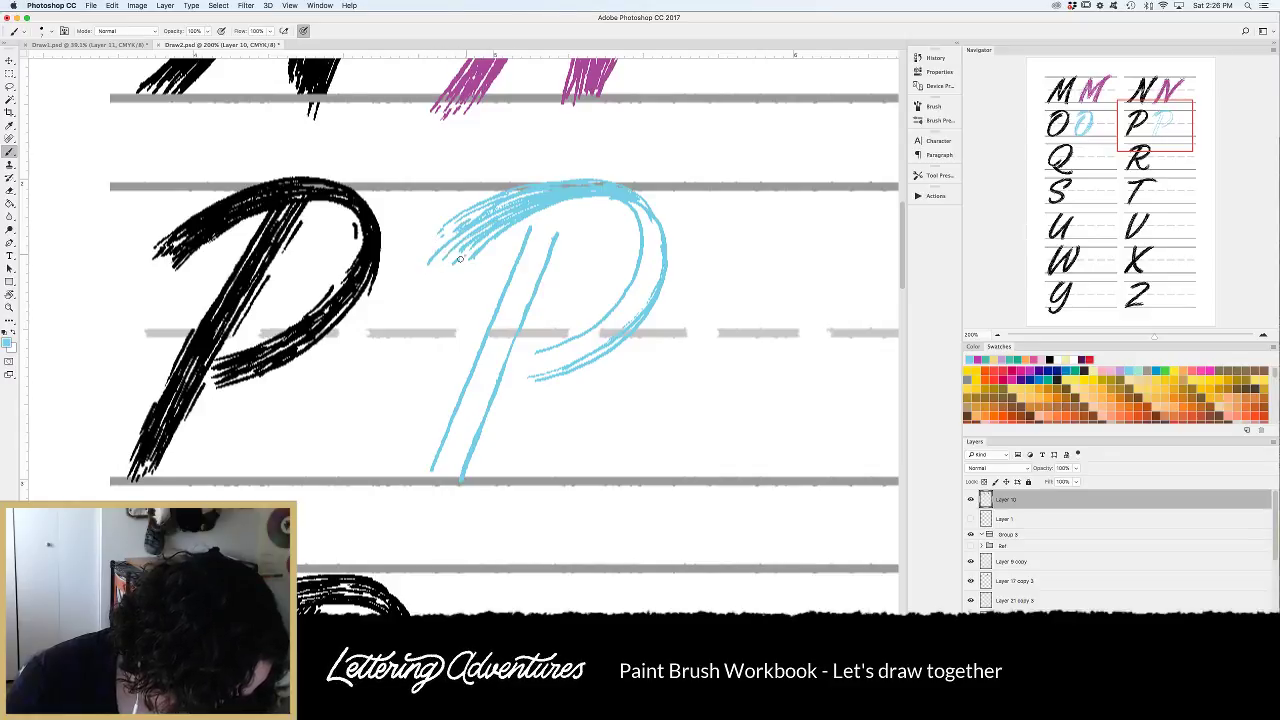
mouse_move(496, 218)
left_mouse_down()
mouse_move(532, 188)
mouse_move(560, 186)
left_mouse_up()
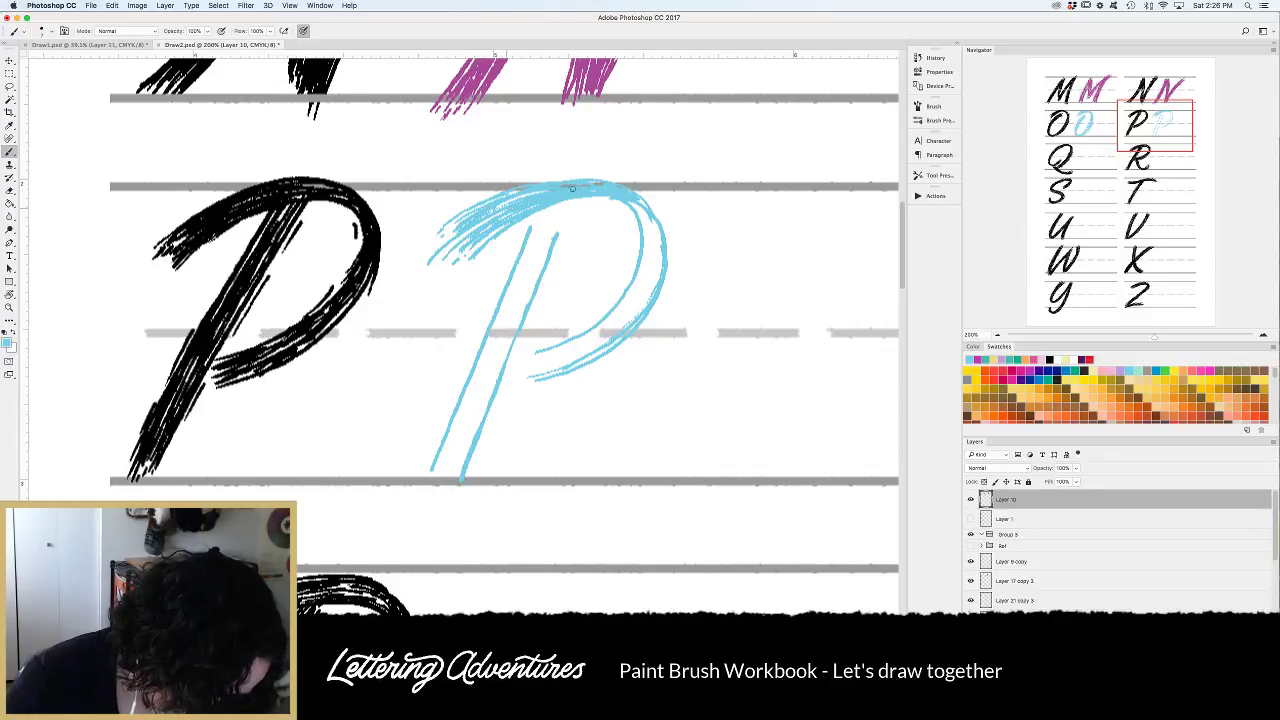
mouse_move(650, 220)
left_mouse_down()
mouse_move(644, 253)
mouse_move(658, 270)
left_mouse_up()
mouse_move(638, 216)
left_mouse_down()
mouse_move(625, 300)
mouse_move(648, 223)
mouse_move(645, 294)
mouse_move(657, 270)
mouse_move(612, 324)
left_mouse_up()
mouse_move(638, 282)
left_mouse_down()
mouse_move(585, 345)
mouse_move(616, 324)
mouse_move(617, 338)
mouse_move(536, 365)
left_mouse_up()
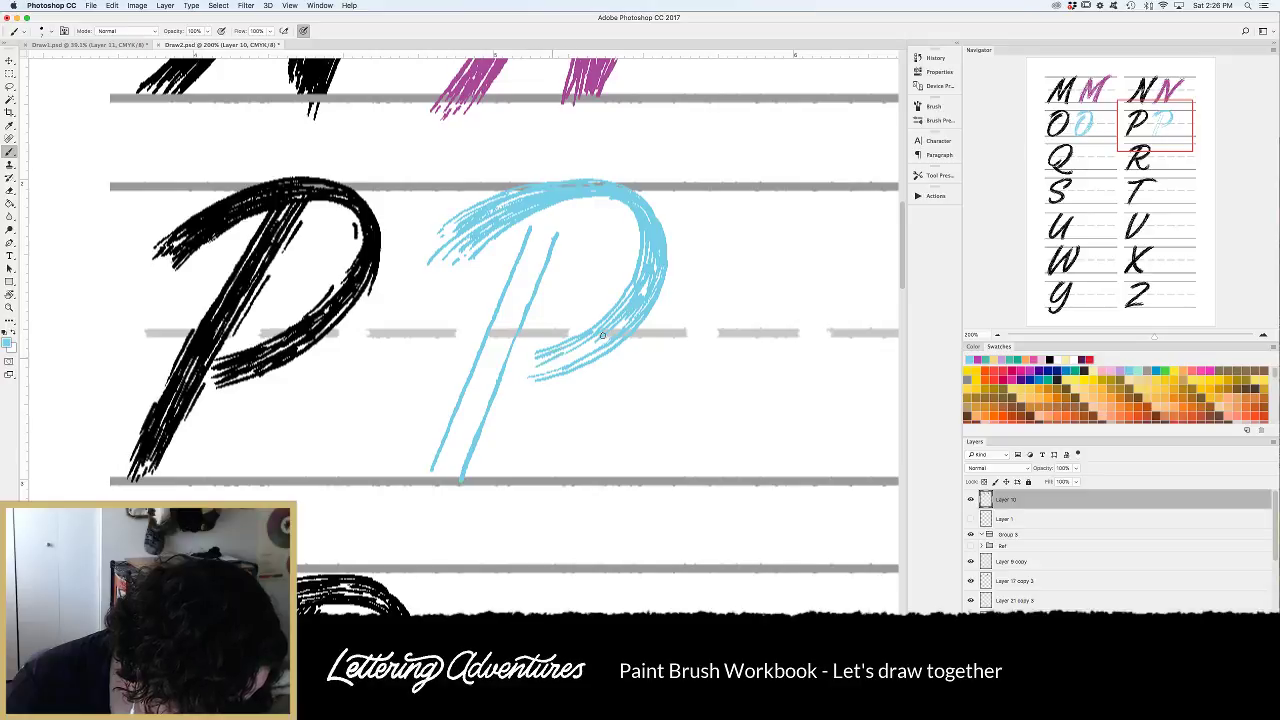
mouse_move(610, 338)
left_mouse_down()
mouse_move(544, 370)
mouse_move(551, 361)
left_mouse_up()
mouse_move(648, 282)
left_mouse_down()
mouse_move(590, 340)
mouse_move(620, 336)
mouse_move(517, 376)
left_mouse_up()
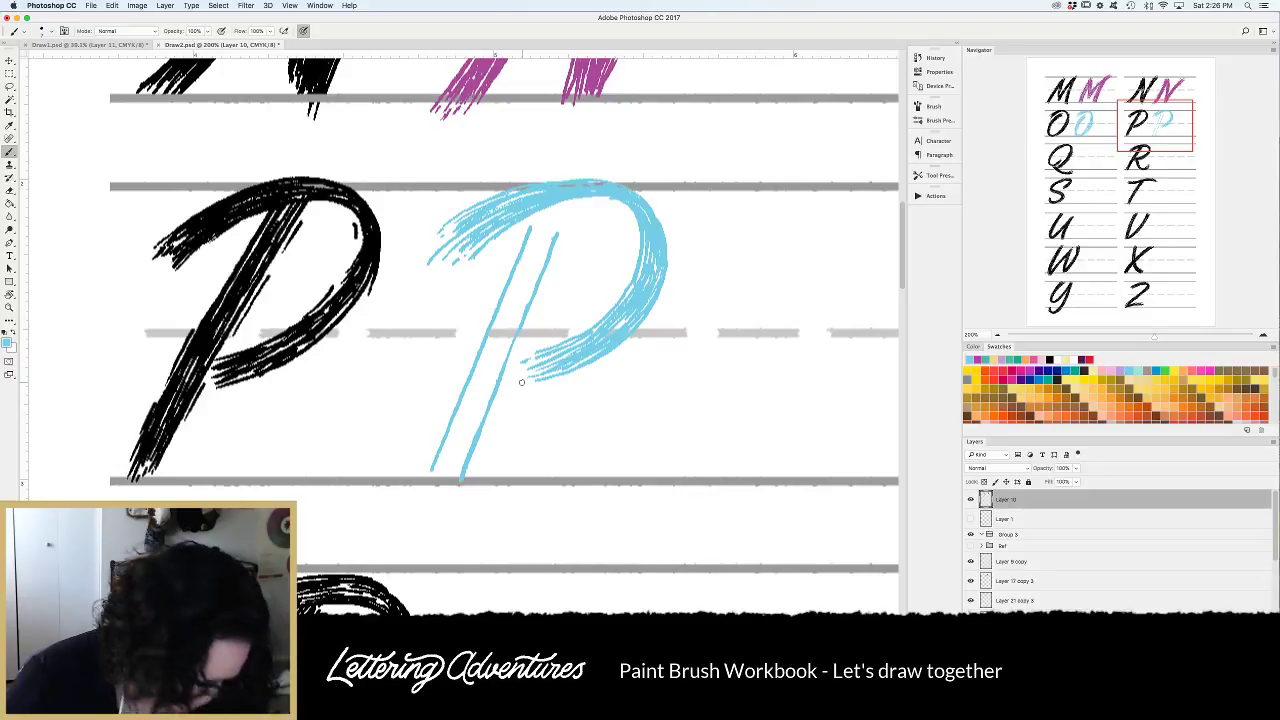
Fill the blue P's stem from its upper end down to the baseline with long slanted dry-brush strokes.
mouse_move(536, 232)
left_mouse_down()
mouse_move(508, 290)
mouse_move(522, 262)
mouse_move(530, 282)
mouse_move(486, 350)
left_mouse_up()
left_click_drag(532, 264, 509, 310)
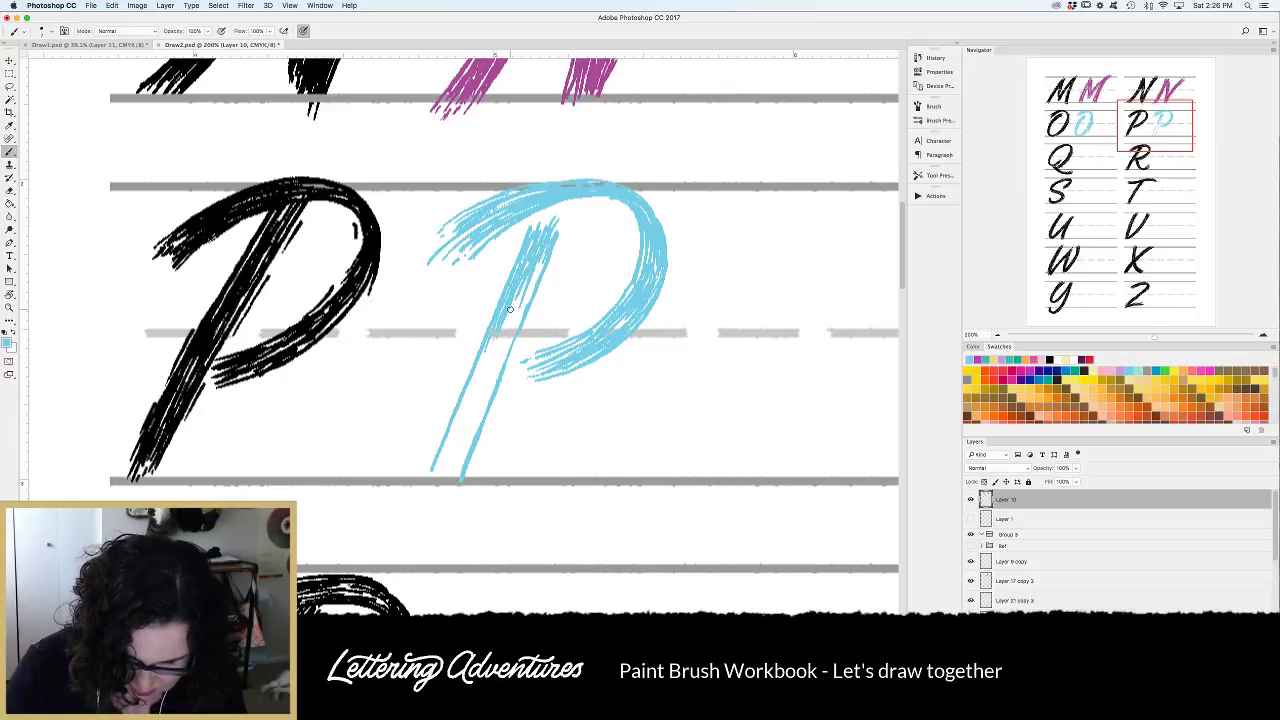
left_click_drag(548, 256, 508, 338)
left_click_drag(524, 286, 468, 408)
mouse_move(502, 322)
left_mouse_down()
mouse_move(494, 358)
mouse_move(517, 316)
mouse_move(472, 430)
left_mouse_up()
left_click_drag(492, 364, 452, 450)
left_click_drag(474, 390, 440, 464)
mouse_move(478, 424)
left_mouse_down()
mouse_move(444, 474)
mouse_move(456, 482)
mouse_move(454, 450)
left_mouse_up()
Roughen the upper and lower ends of the blue P's stem with short bristle strokes.
left_click_drag(562, 221, 553, 239)
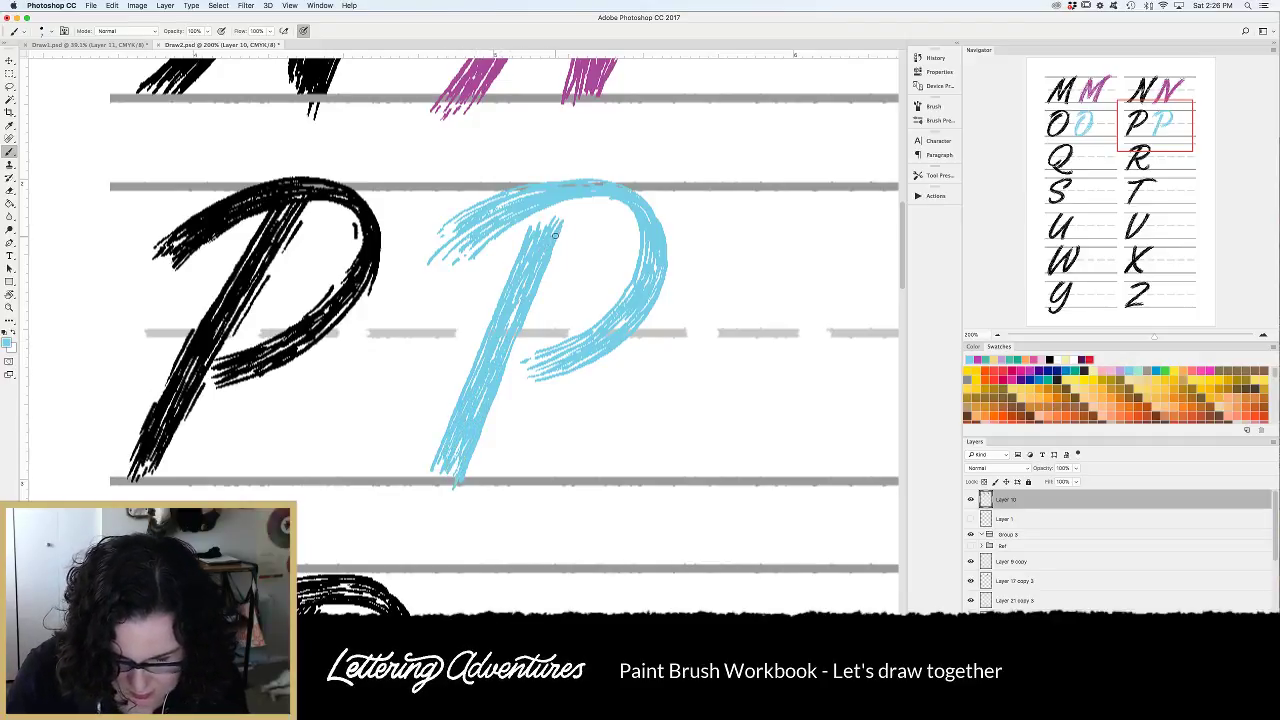
left_click_drag(440, 460, 430, 486)
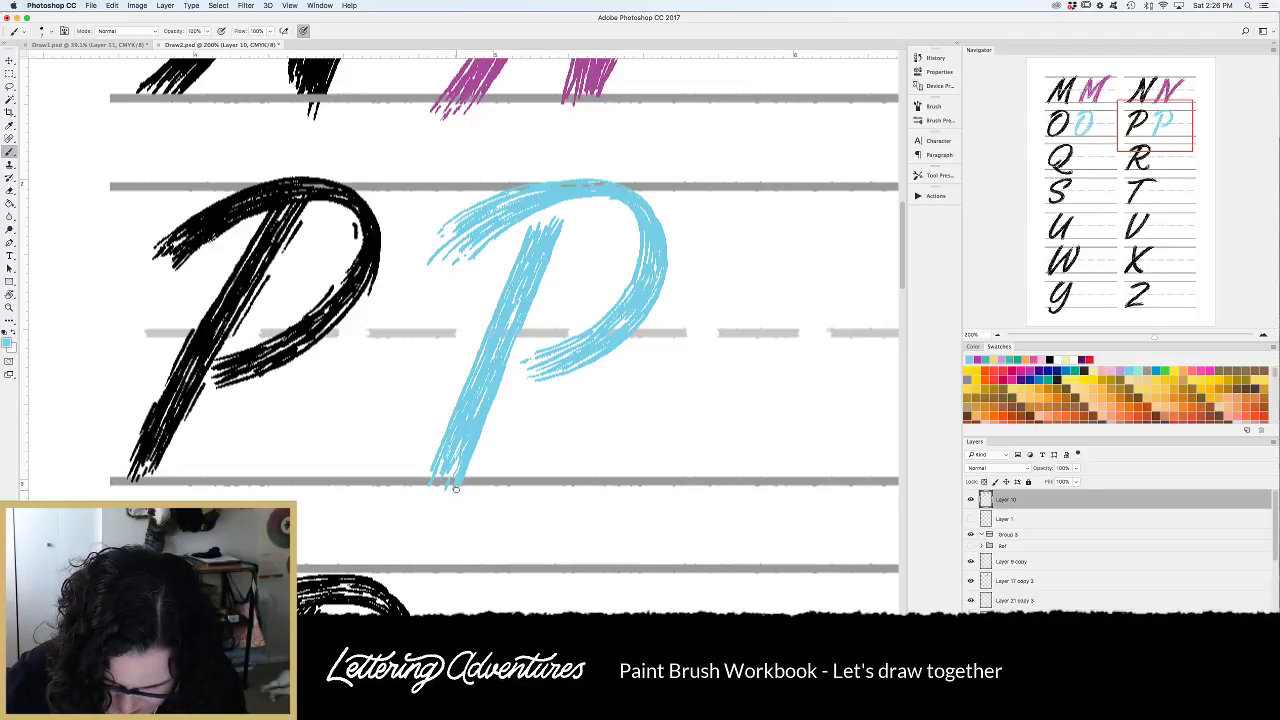
left_click_drag(465, 446, 456, 474)
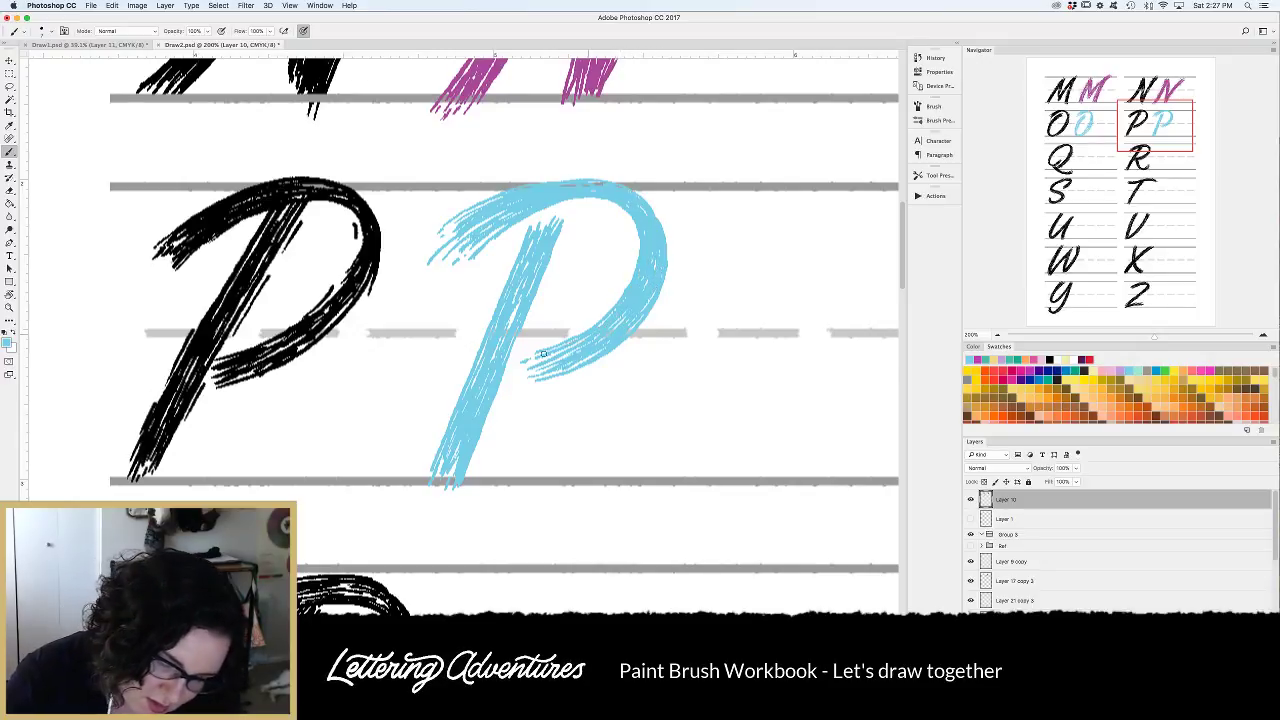
Fill gaps in the lower end of the blue P's bowl and touch up its ragged tip with a smaller eraser.
left_click_drag(582, 342, 561, 357)
key("e")
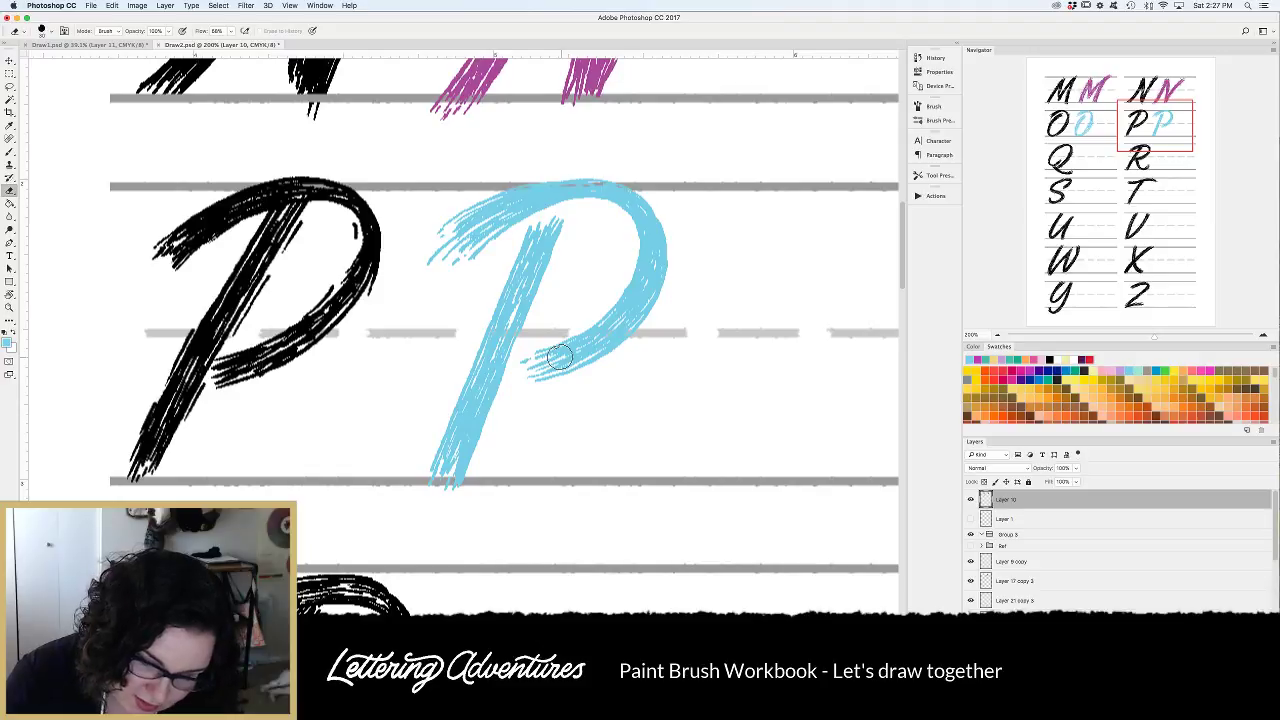
key("bracketleft")
key("bracketleft")
key("bracketleft")
key("bracketleft")
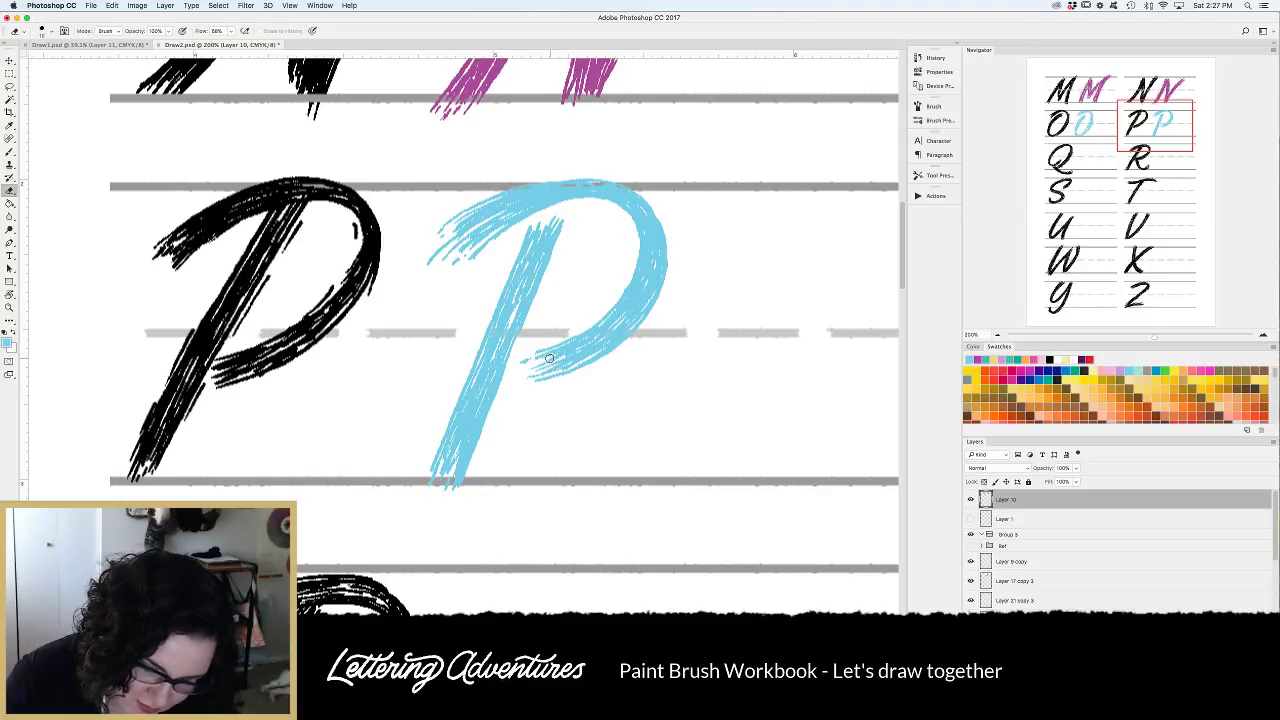
key("b")
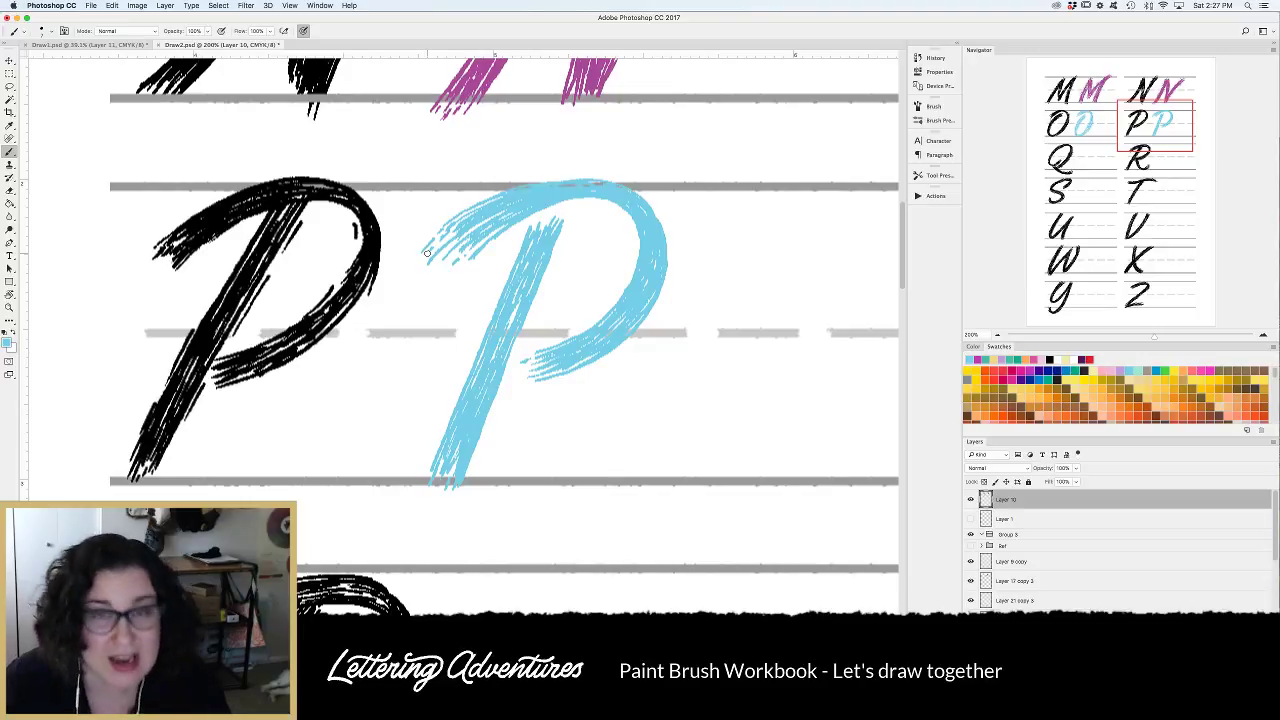
Add thin stray bristle marks along the inner and outer edges of the blue P's bowl and beside its stem.
mouse_move(636, 240)
left_mouse_down()
mouse_move(608, 302)
mouse_move(581, 322)
left_mouse_up()
mouse_move(662, 213)
left_mouse_down()
mouse_move(671, 233)
mouse_move(651, 319)
mouse_move(557, 386)
left_mouse_up()
key("super+z")
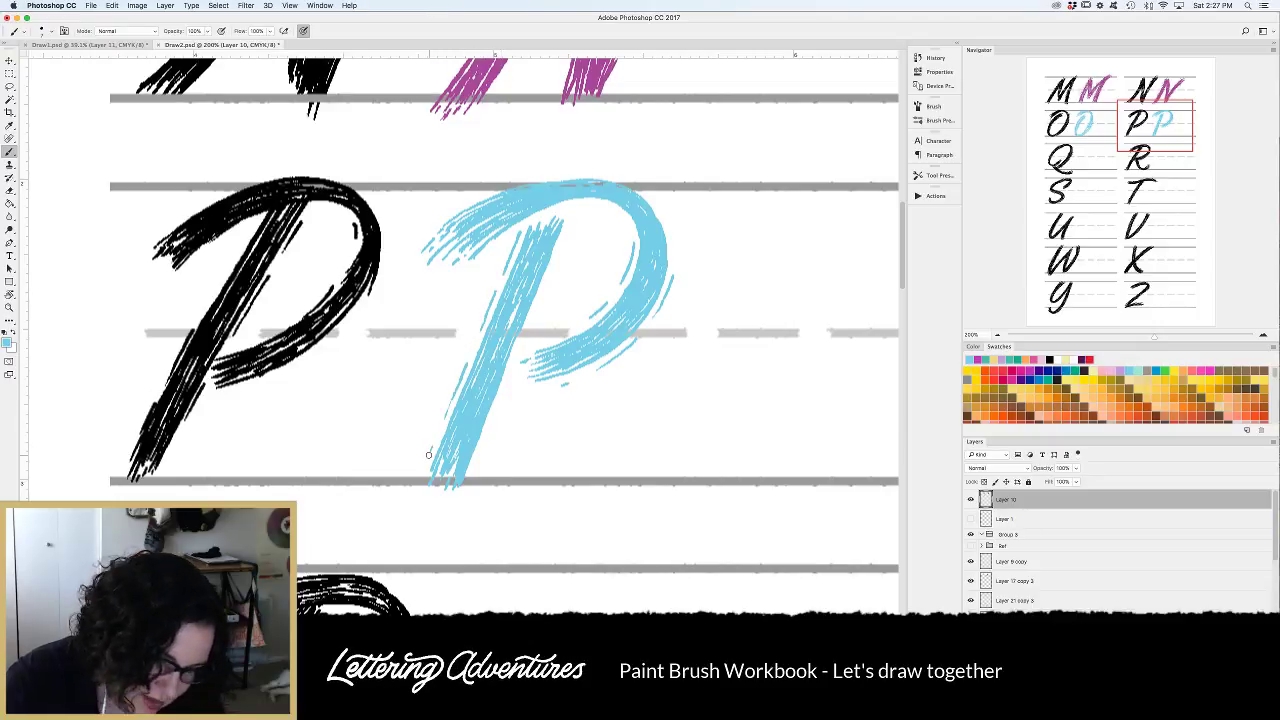
left_click_drag(555, 260, 533, 317)
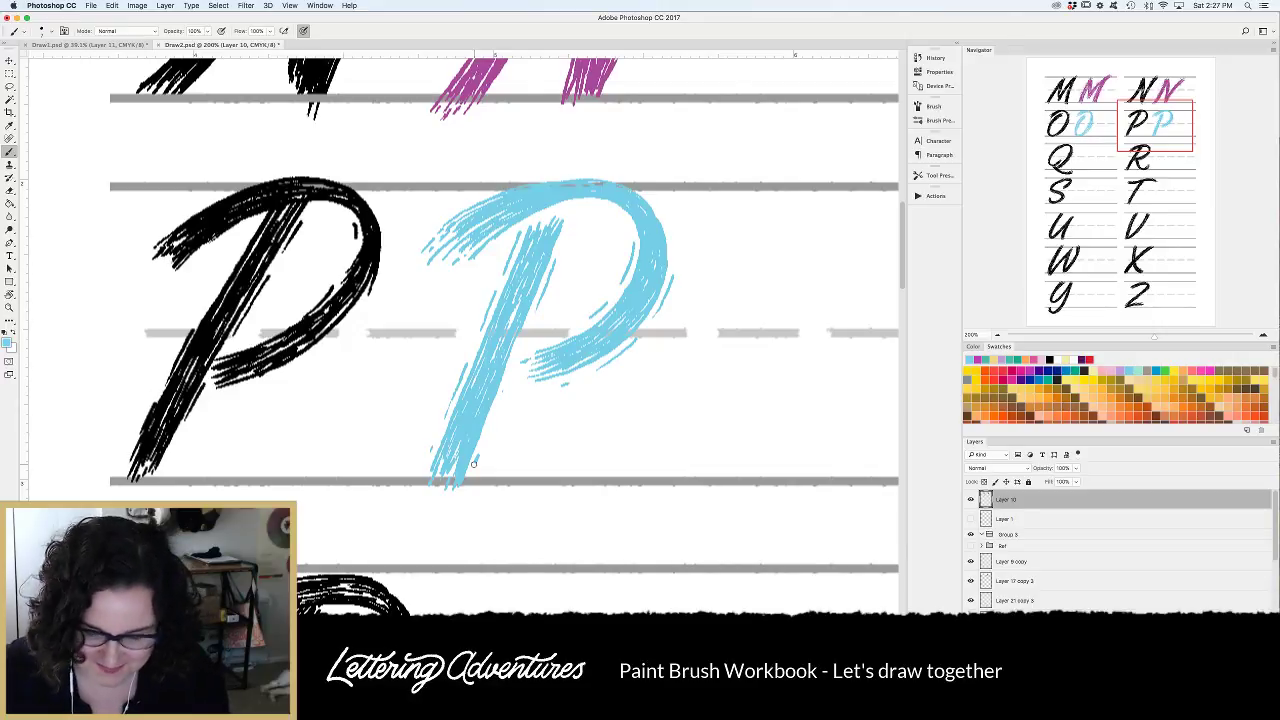
Sketch the outer outline of a teal-green Q's oval beside the black Q with thin strokes, leaving its hooked end open.
scroll(474, 463, "down", 3)
key("super+minus")
key("super+minus")
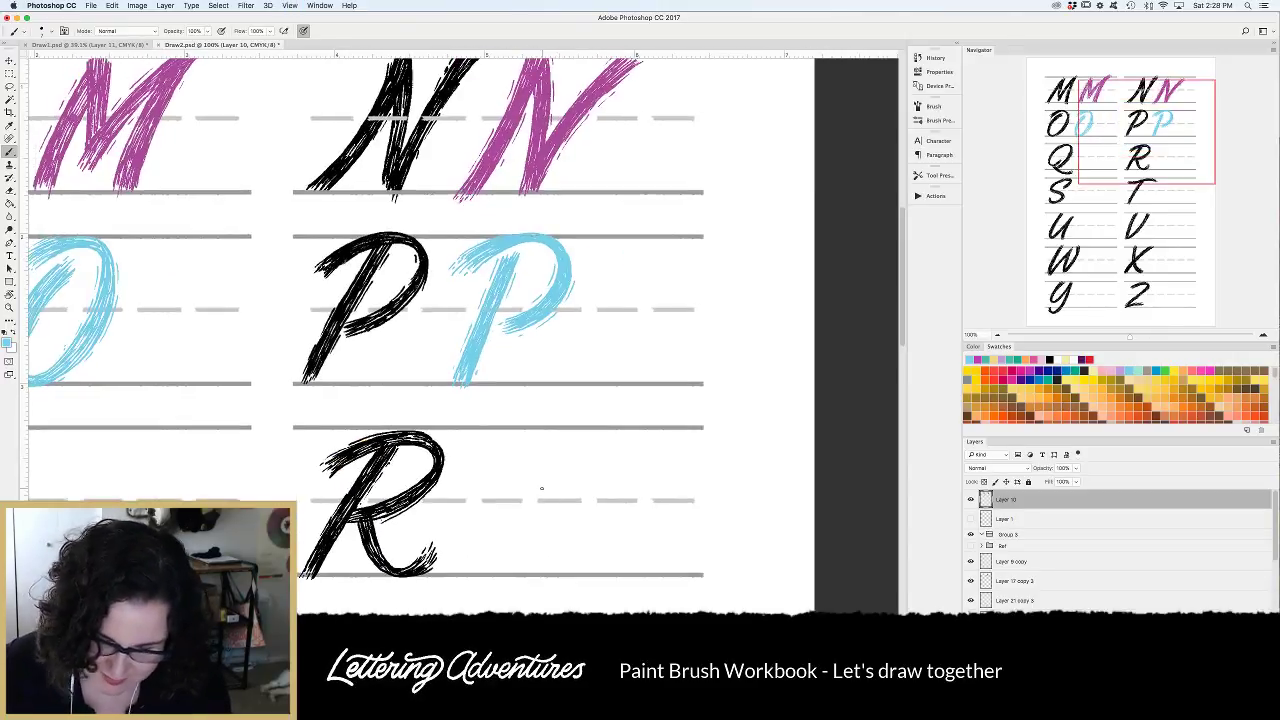
scroll(542, 488, "left", 8)
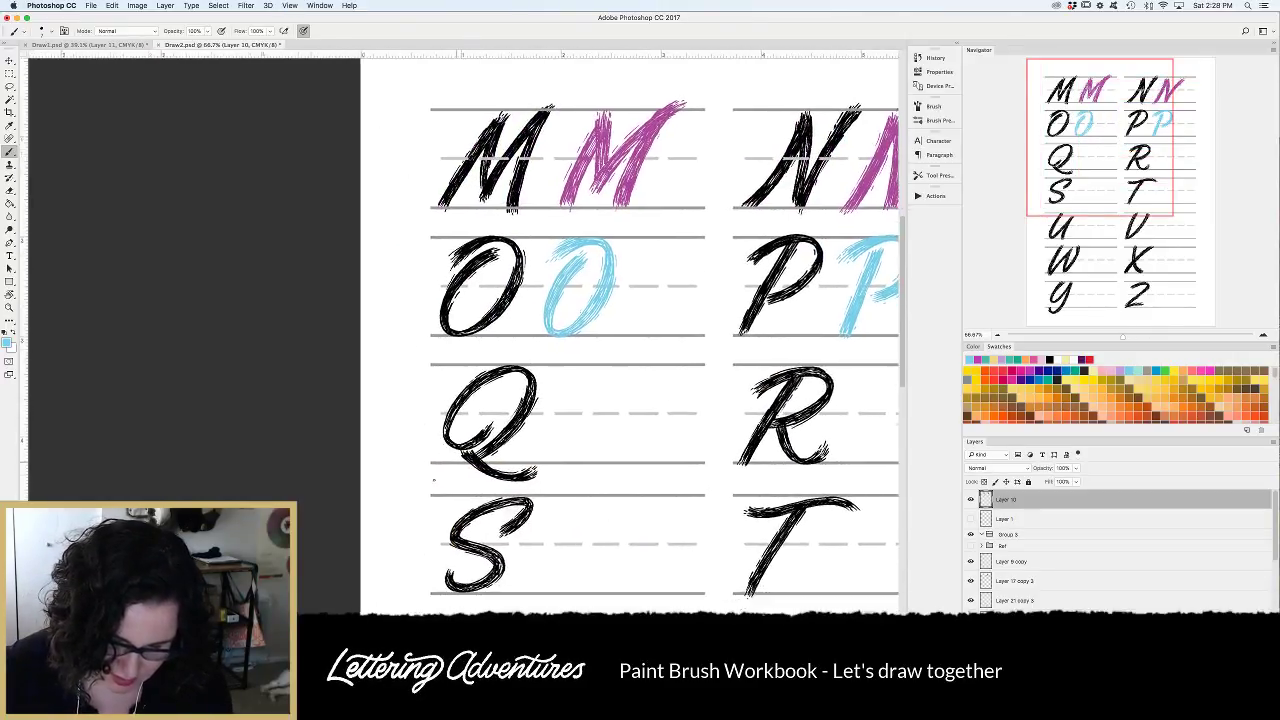
scroll(391, 466, "right", 2)
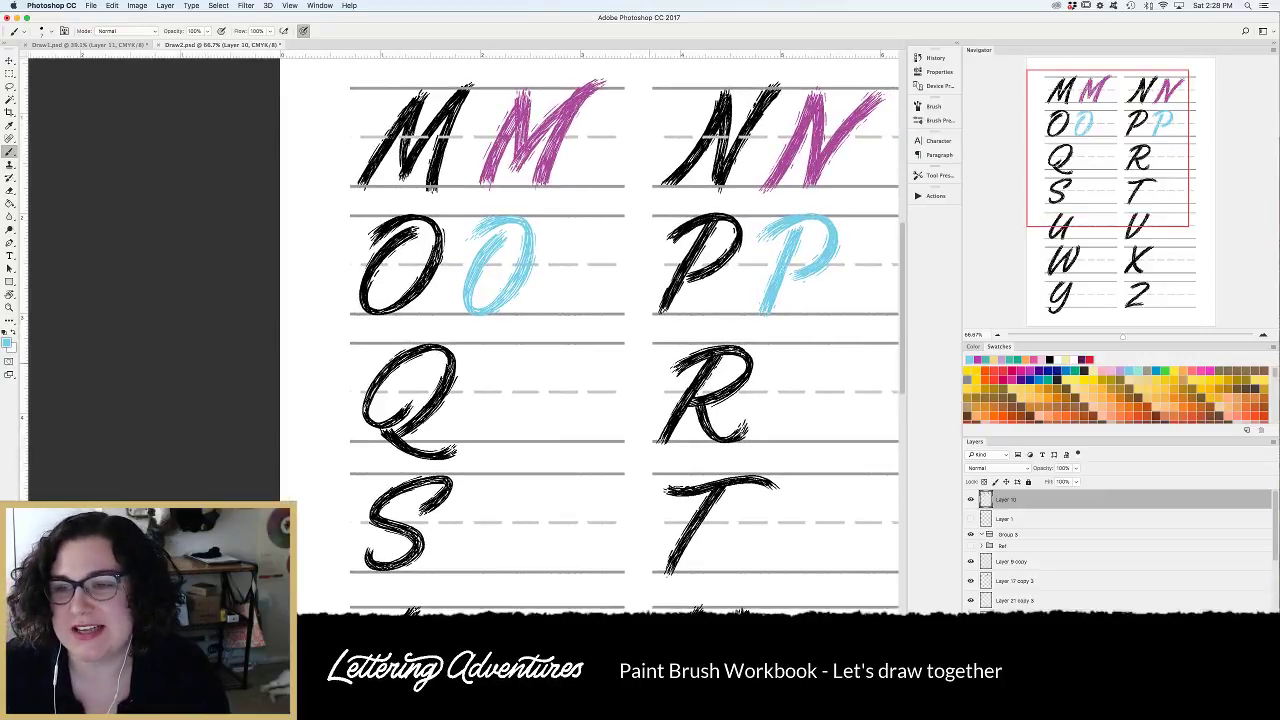
left_click(1012, 358)
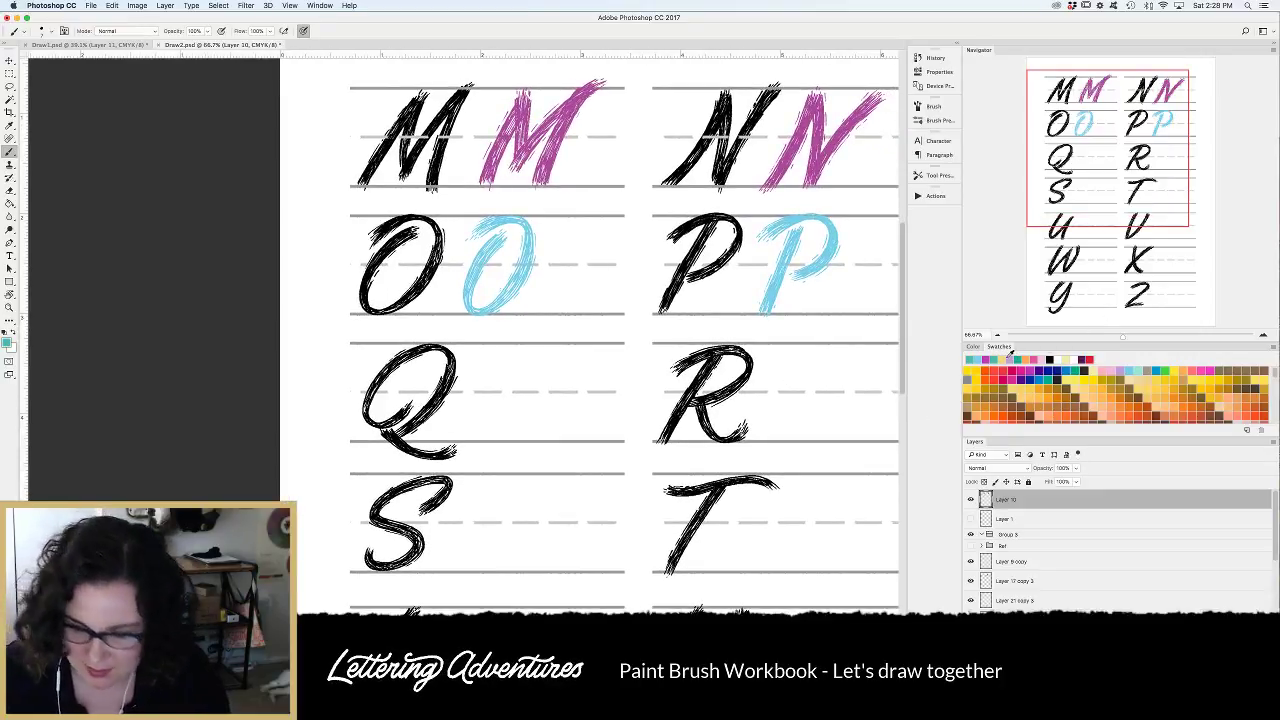
key("super+plus")
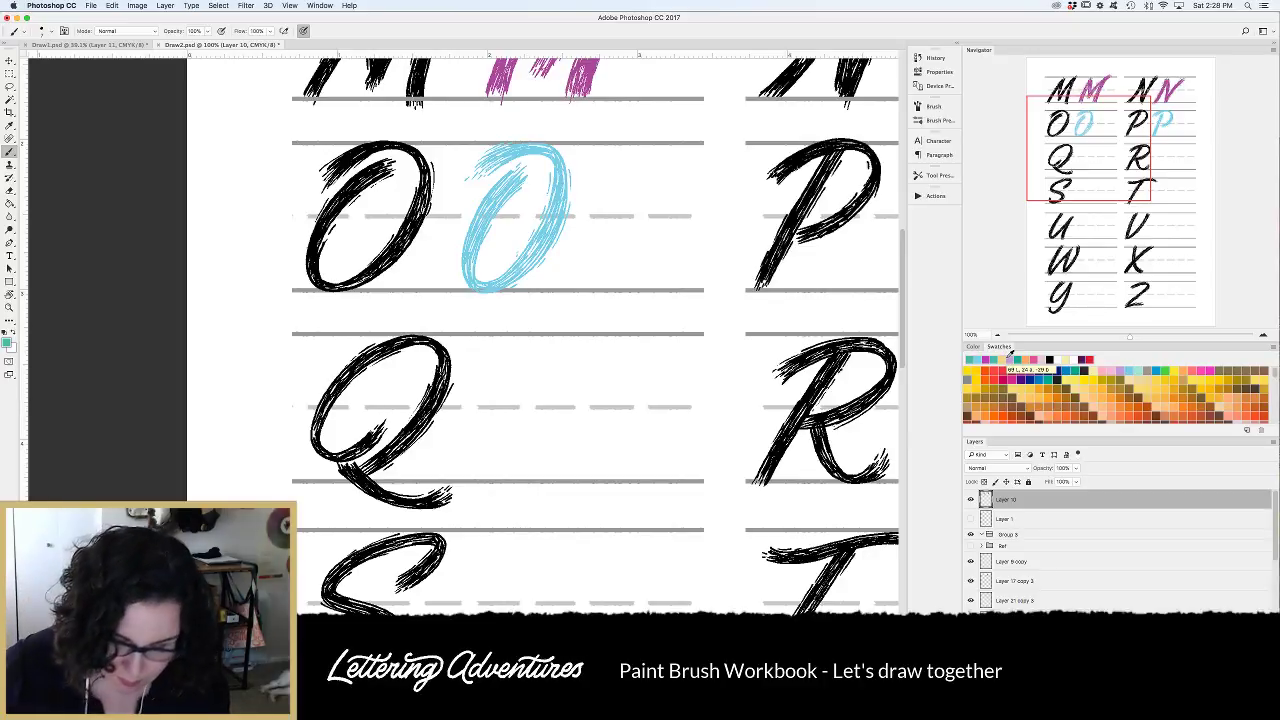
key("super+plus")
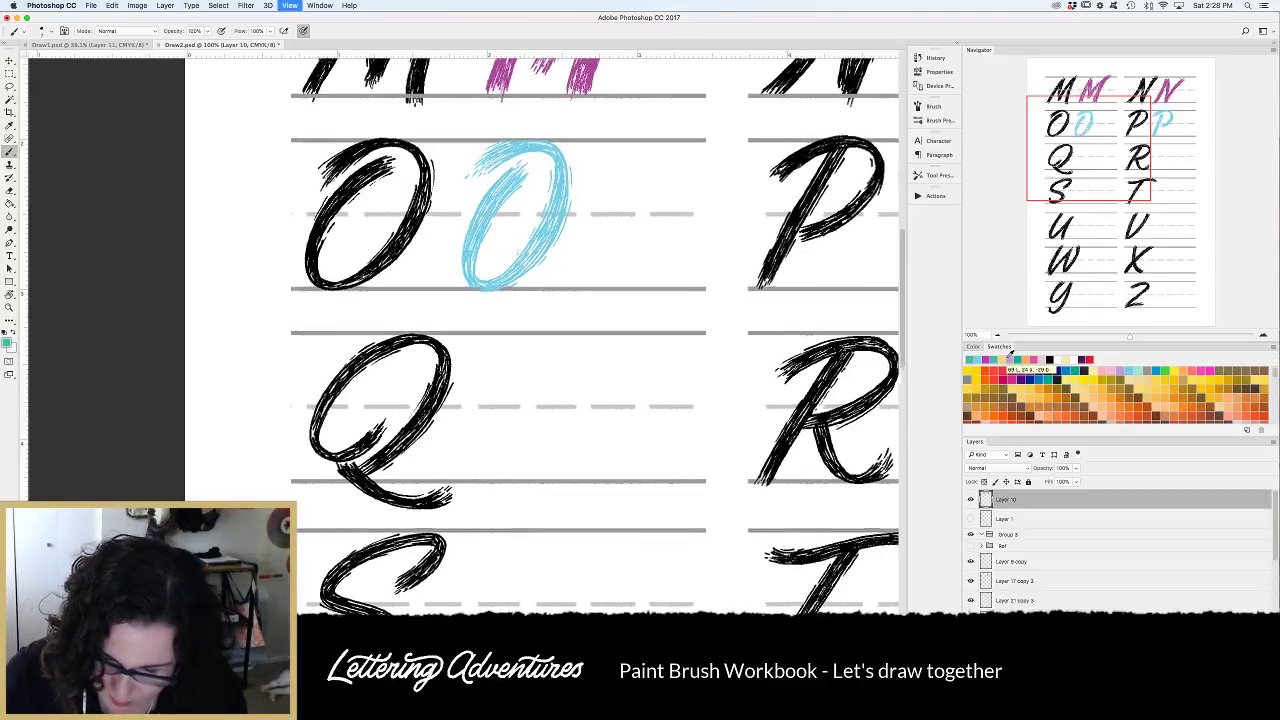
key("super+equal")
scroll(547, 472, "down", 3)
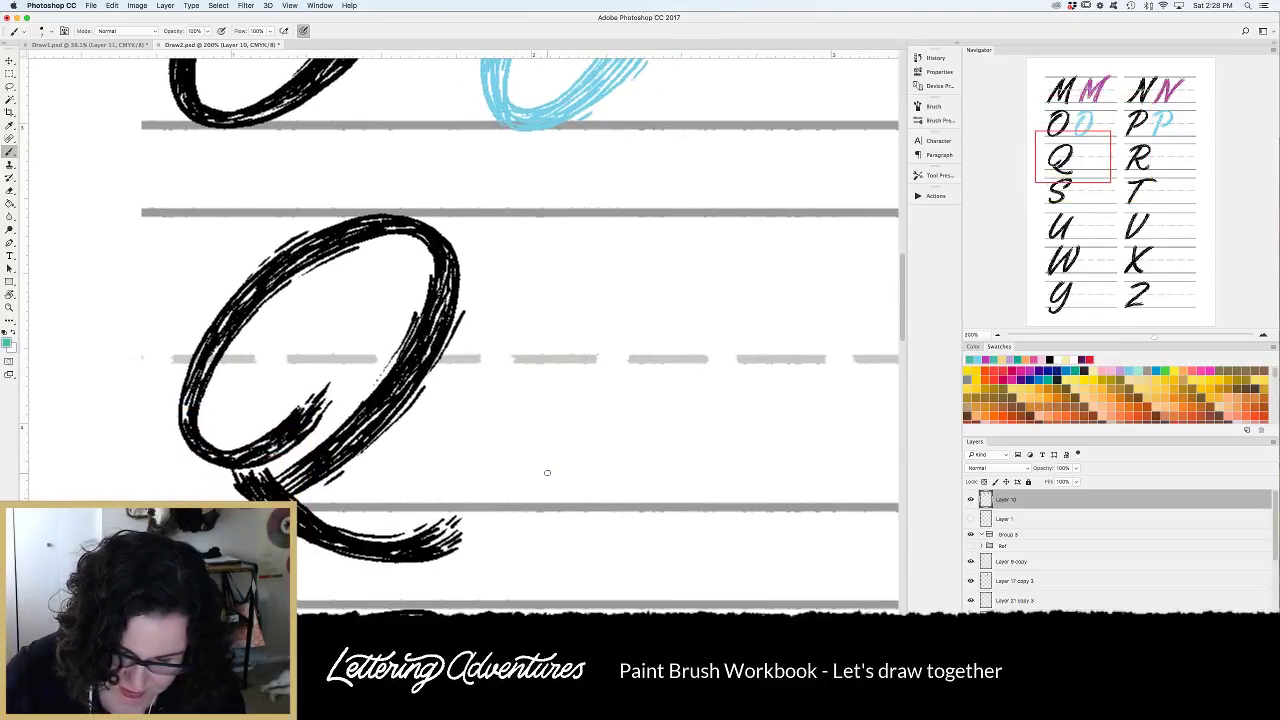
mouse_move(640, 430)
left_mouse_down()
mouse_move(657, 229)
mouse_move(698, 465)
left_mouse_up()
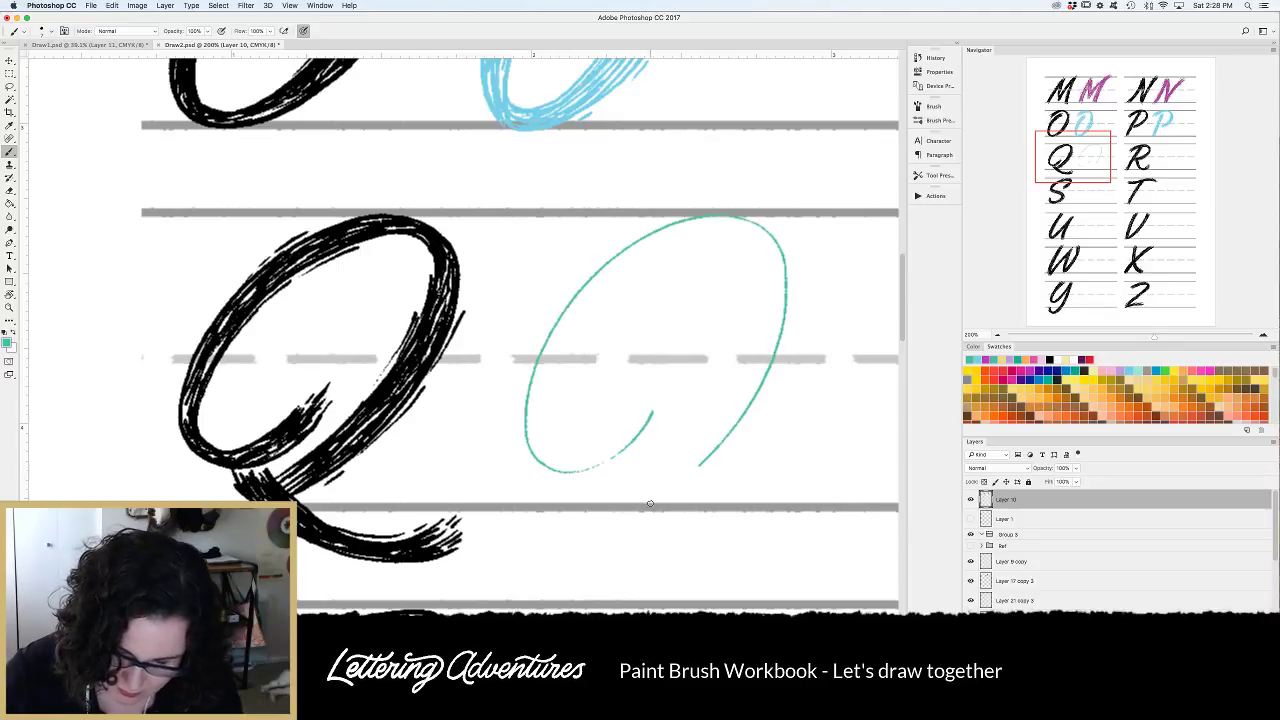
left_click_drag(601, 466, 556, 472)
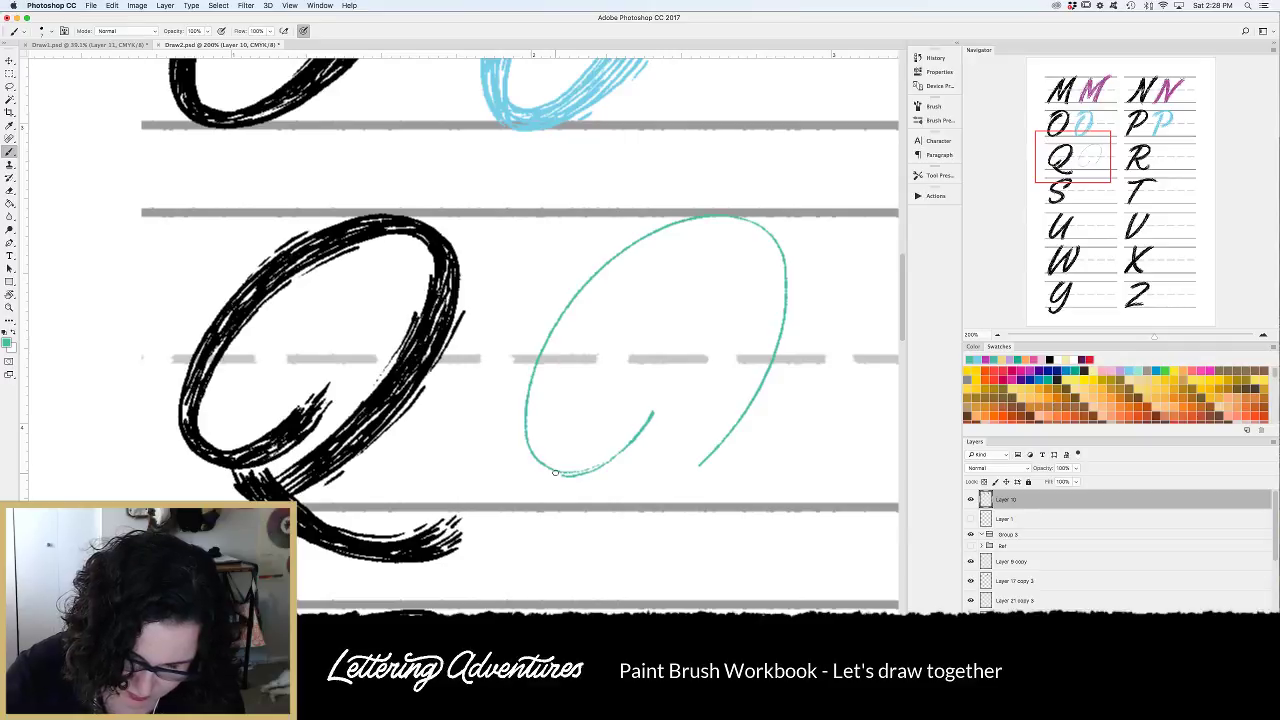
mouse_move(718, 450)
left_mouse_down()
mouse_move(650, 501)
mouse_move(605, 504)
left_mouse_up()
Sketch the lower edge of the teal Q's tail as a curve dipping below the baseline and rising at its end.
scroll(604, 504, "right", 5)
scroll(604, 504, "down", 4)
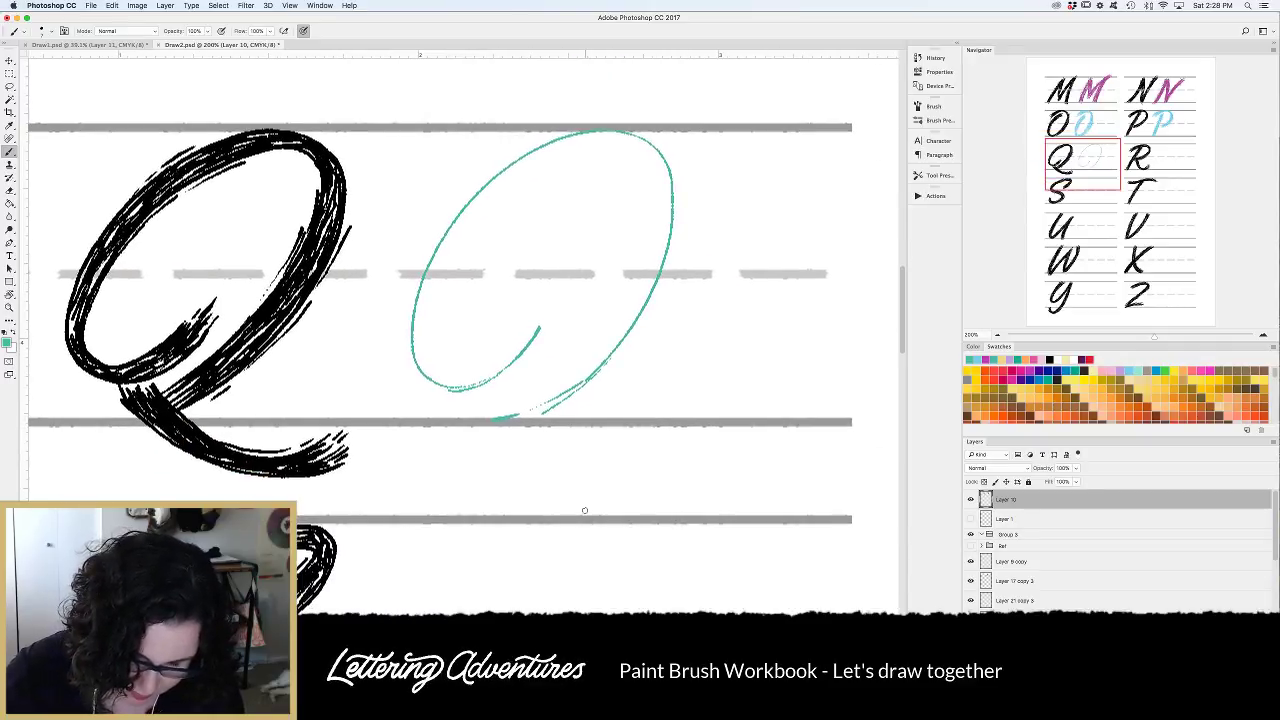
mouse_move(494, 416)
left_mouse_down()
mouse_move(520, 462)
mouse_move(672, 499)
left_mouse_up()
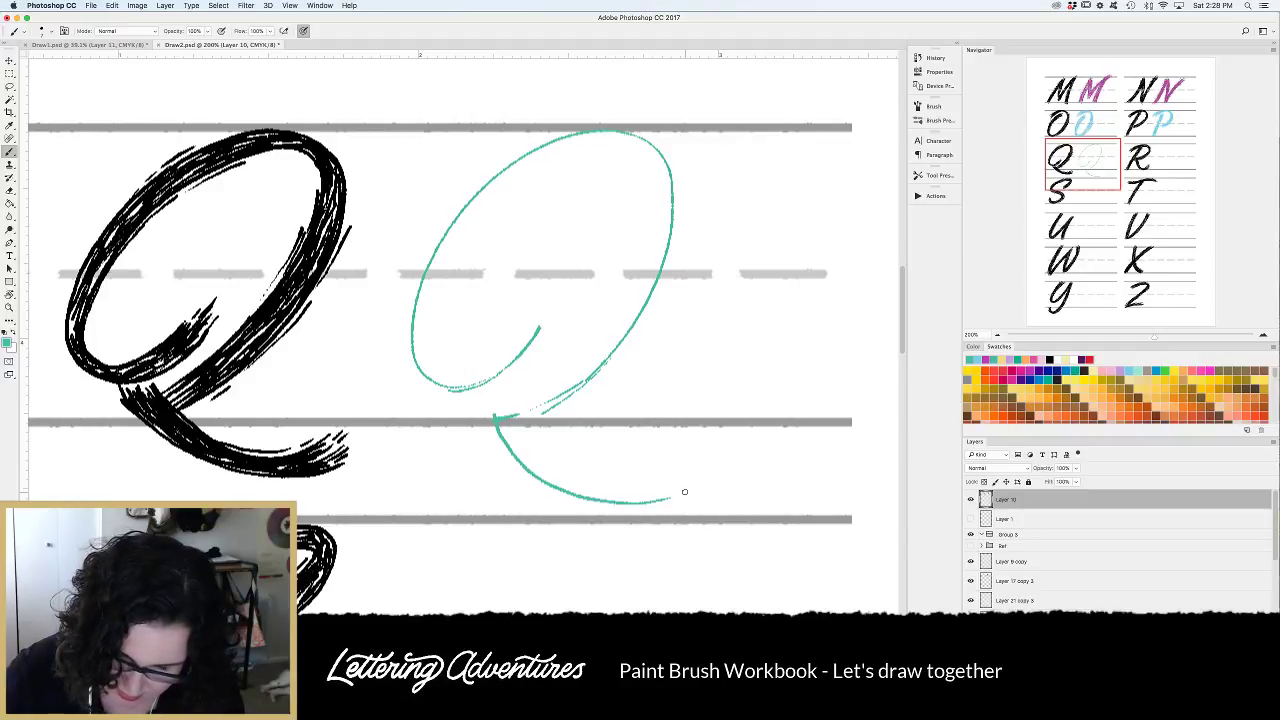
key("super+z")
left_click_drag(494, 416, 549, 470)
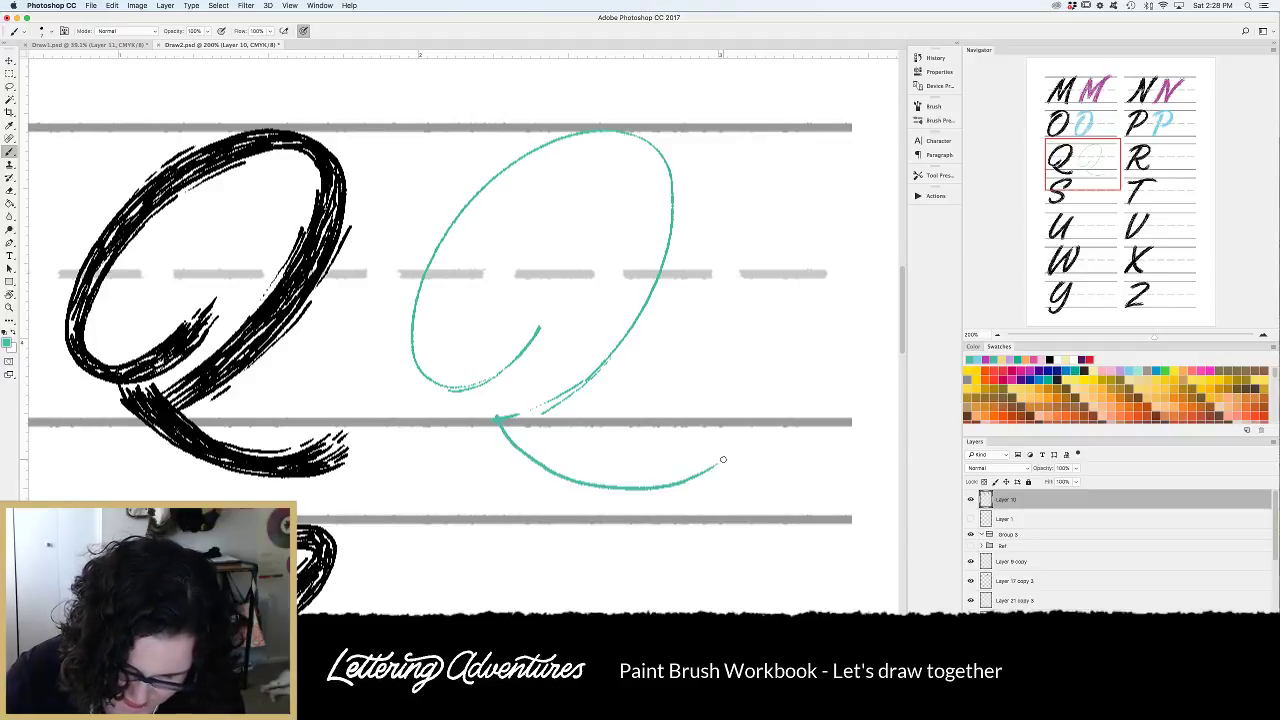
Sketch the inner outline of the teal Q's oval and hook, plus the upper edge and blunt start of its tail.
scroll(495, 485, "left", 5)
scroll(495, 485, "up", 3)
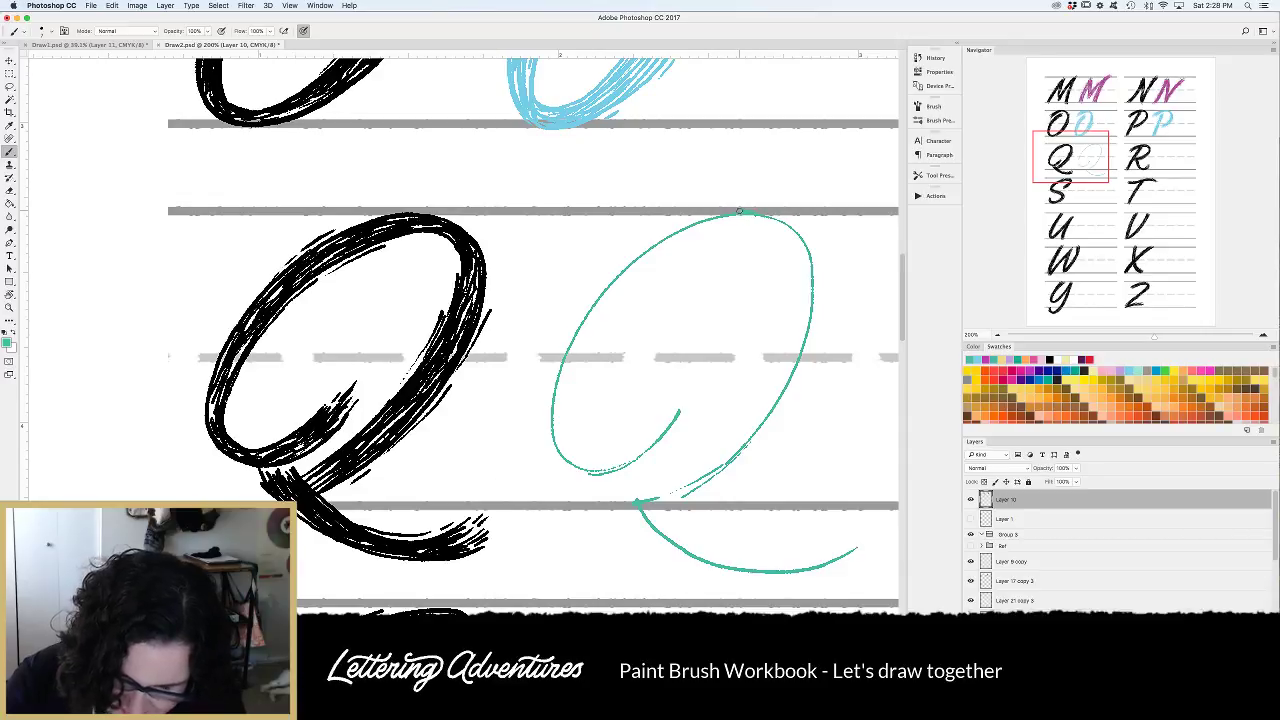
scroll(739, 211, "right", 3)
scroll(739, 211, "down", 2)
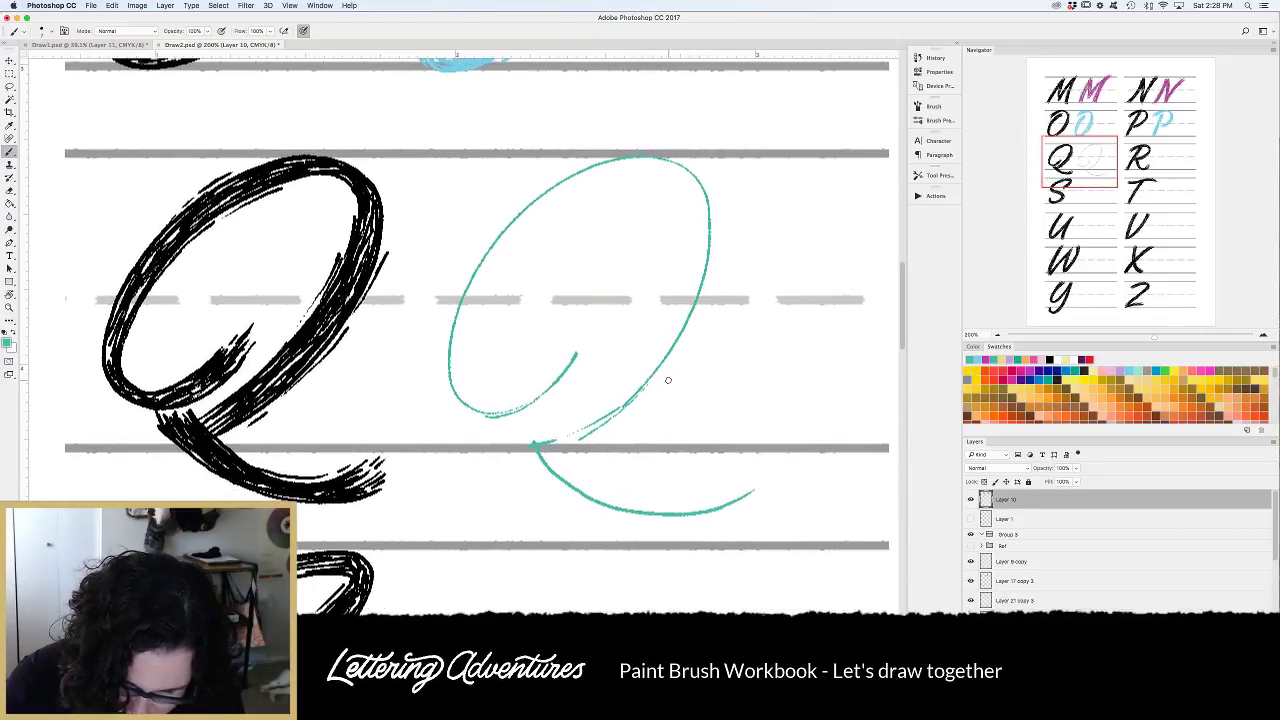
mouse_move(676, 164)
left_mouse_down()
mouse_move(561, 215)
mouse_move(522, 257)
mouse_move(472, 364)
mouse_move(474, 410)
left_mouse_up()
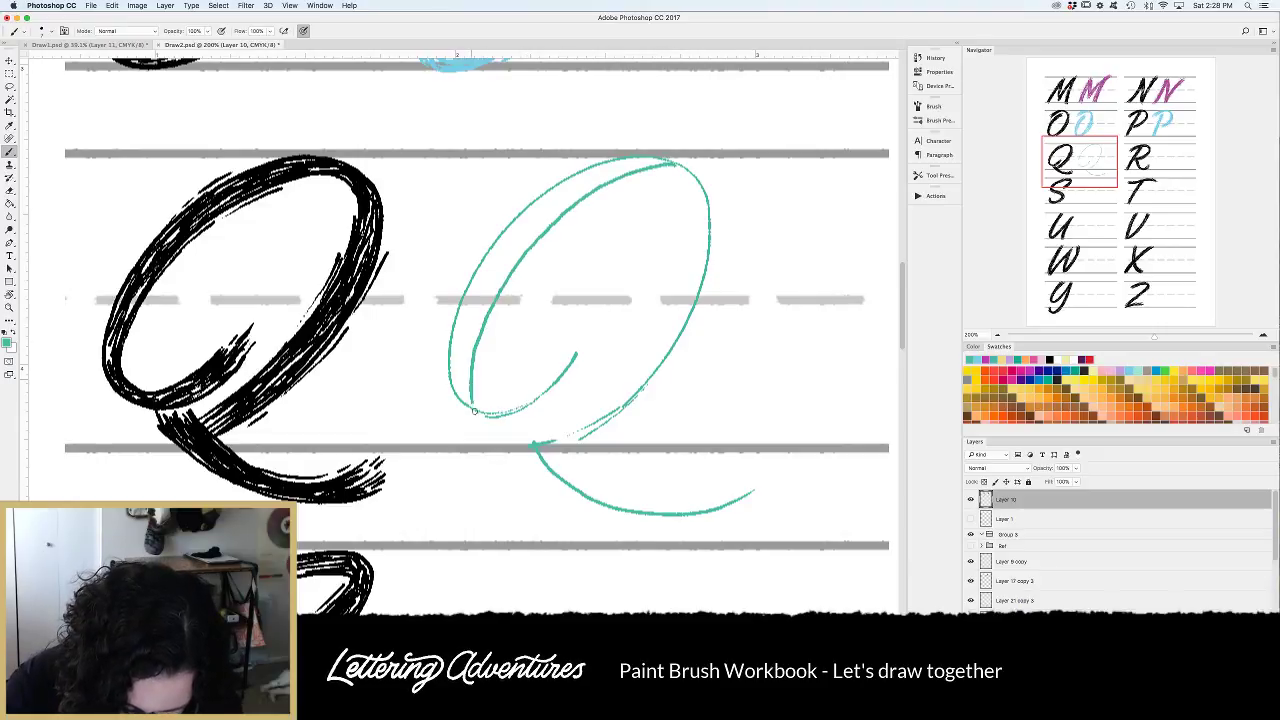
mouse_move(470, 366)
left_mouse_down()
mouse_move(472, 390)
mouse_move(524, 380)
mouse_move(549, 342)
left_mouse_up()
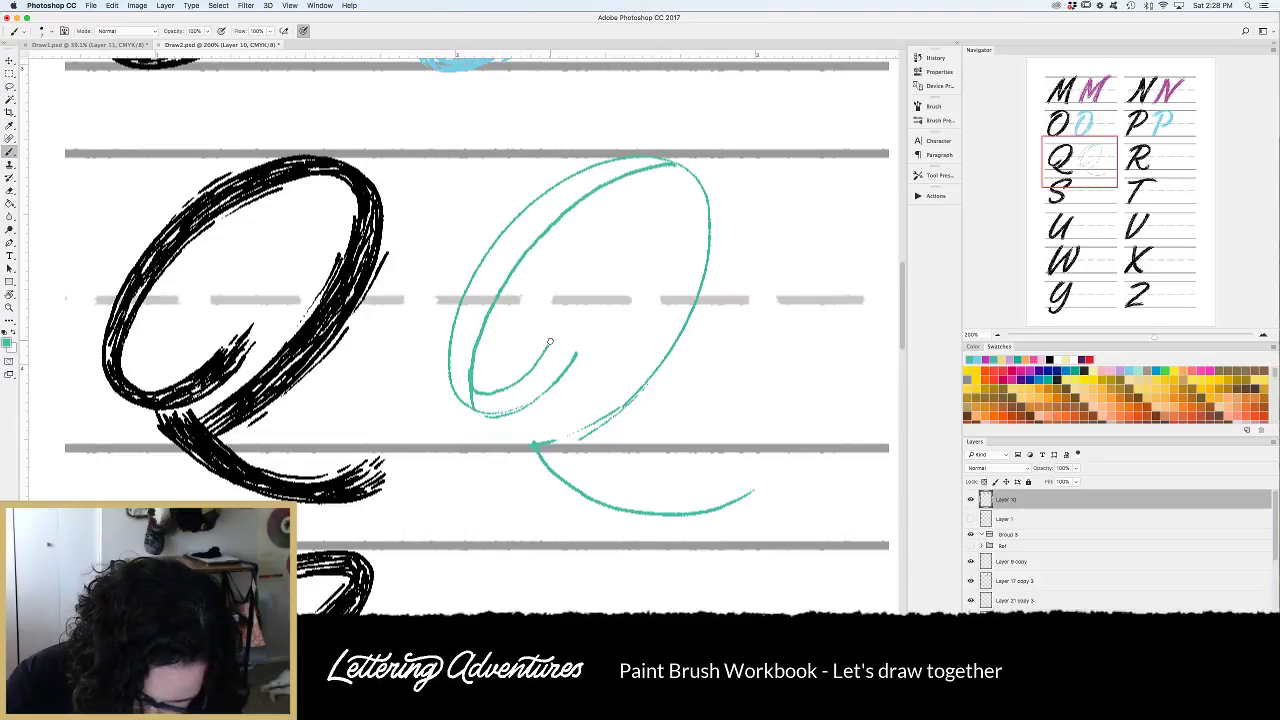
mouse_move(615, 178)
left_mouse_down()
mouse_move(655, 175)
mouse_move(682, 207)
mouse_move(679, 268)
mouse_move(616, 368)
mouse_move(530, 436)
left_mouse_up()
left_click_drag(657, 369, 549, 455)
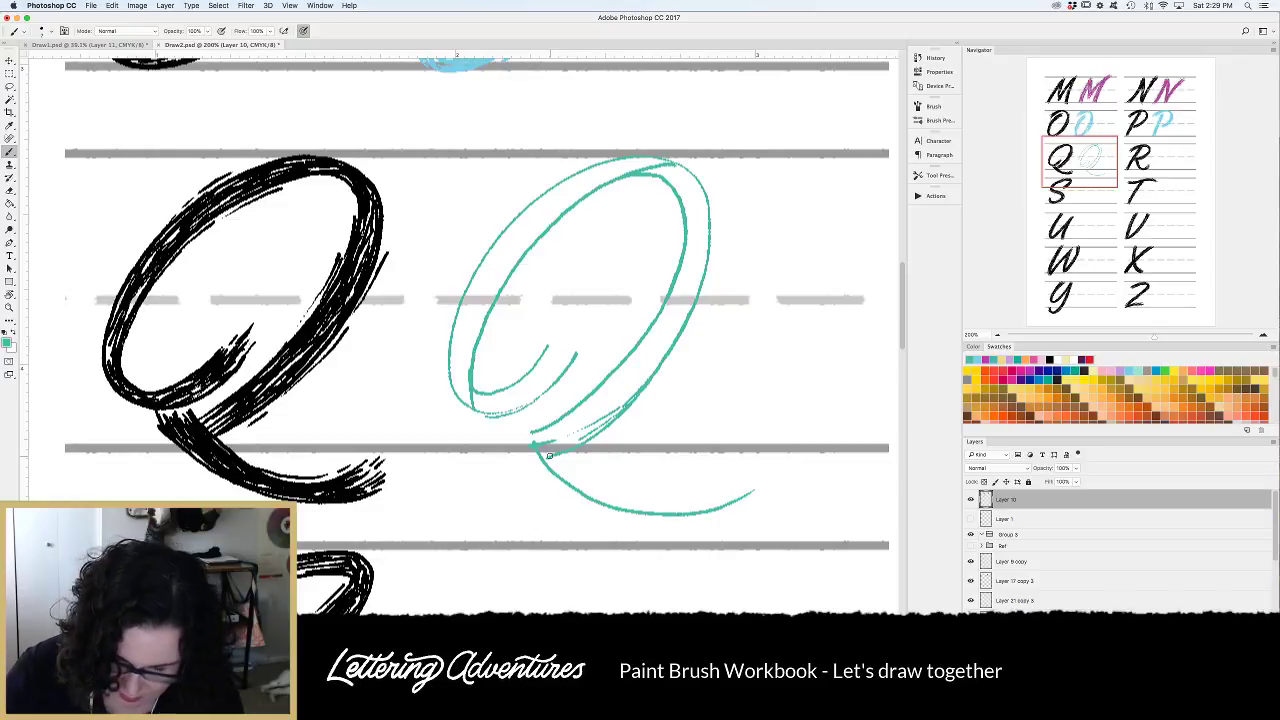
mouse_move(553, 411)
left_mouse_down()
mouse_move(572, 447)
mouse_move(618, 478)
mouse_move(668, 487)
mouse_move(743, 440)
left_mouse_up()
left_click_drag(526, 433, 568, 481)
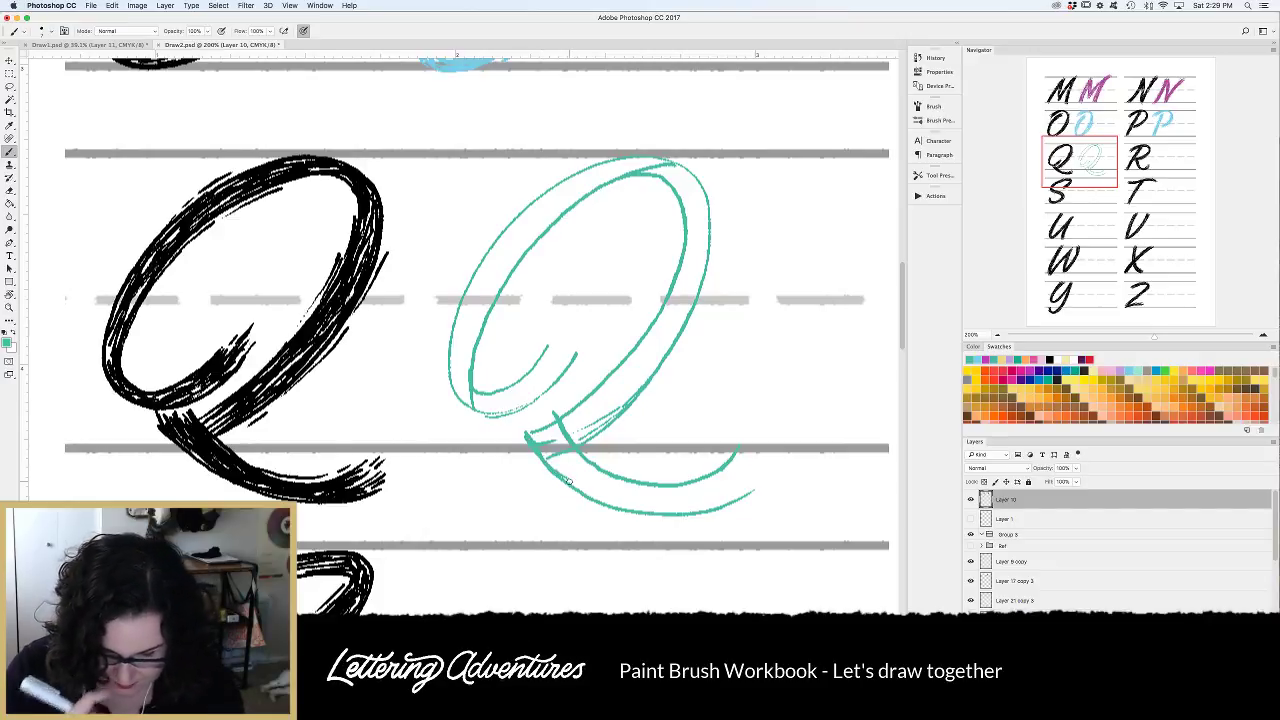
Fill the upper-left curve of the teal Q's oval with short dry-brush strokes from its crown toward the dashed midline.
mouse_move(650, 165)
left_mouse_down()
mouse_move(556, 210)
mouse_move(591, 188)
left_mouse_up()
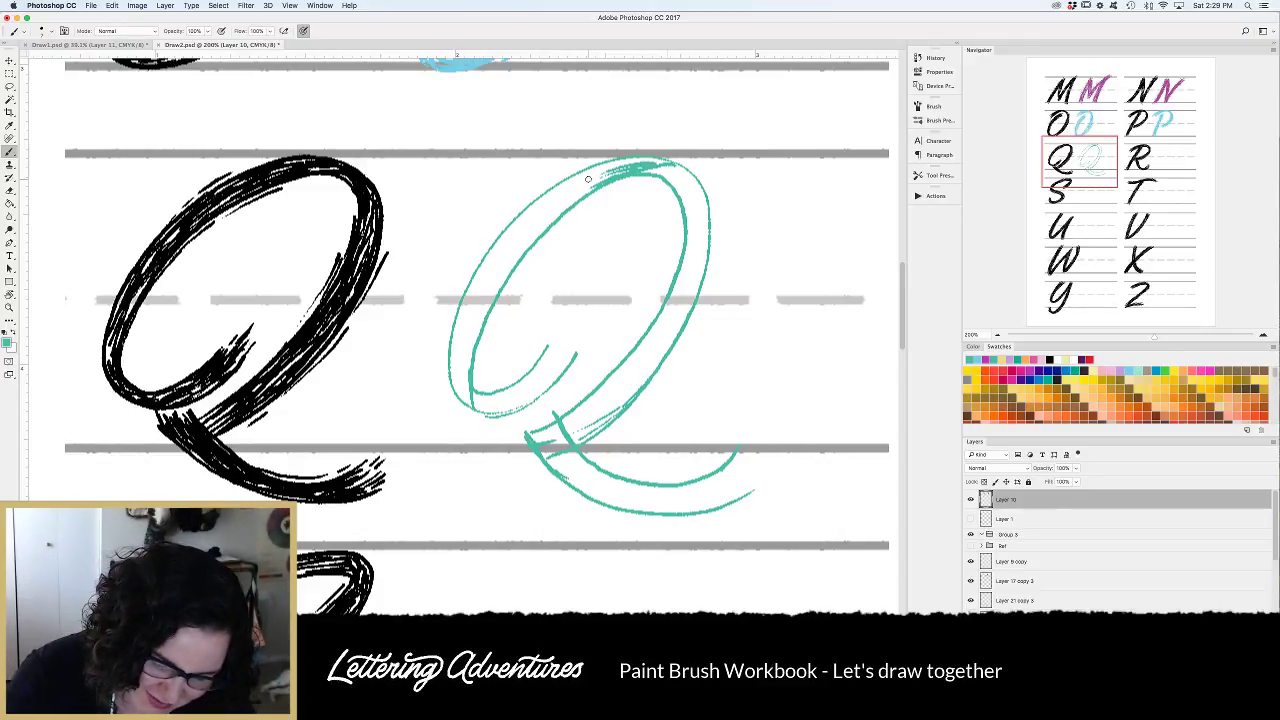
mouse_move(588, 180)
left_mouse_down()
mouse_move(650, 163)
mouse_move(578, 179)
mouse_move(620, 170)
left_mouse_up()
left_click_drag(526, 228, 610, 176)
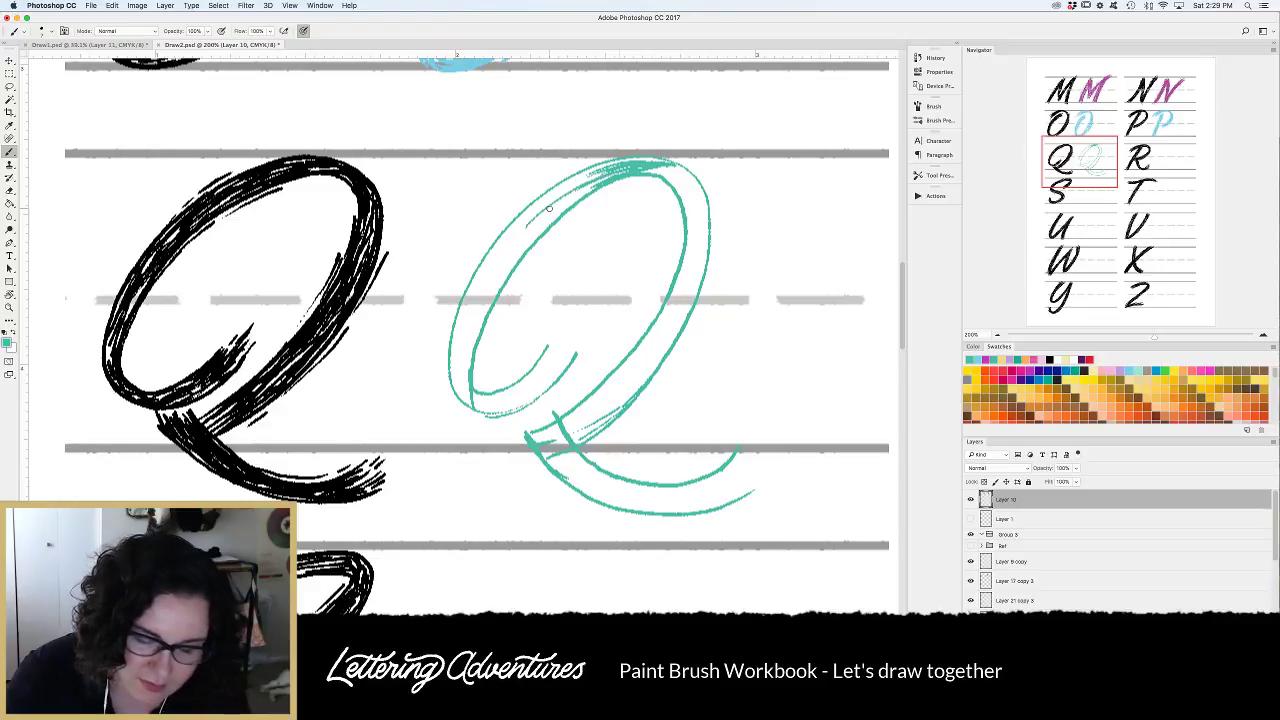
left_click_drag(530, 225, 610, 174)
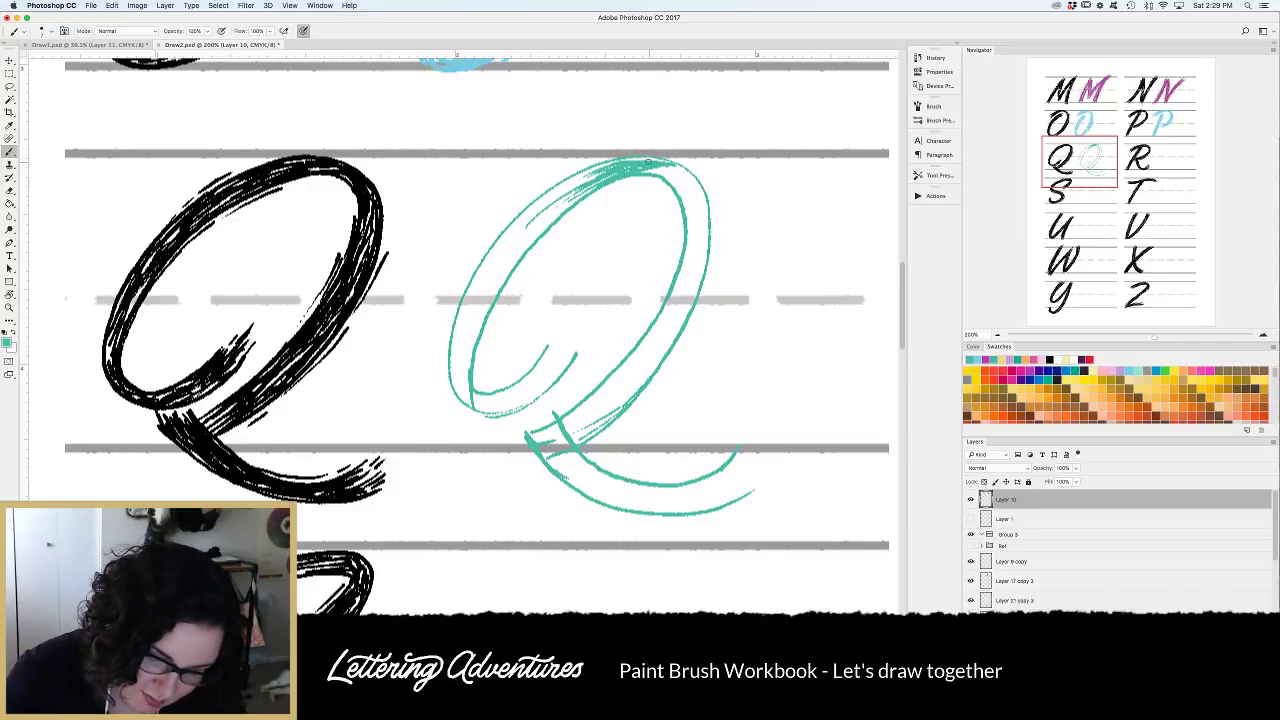
mouse_move(590, 176)
left_mouse_down()
mouse_move(522, 222)
mouse_move(616, 164)
mouse_move(524, 216)
mouse_move(504, 270)
mouse_move(592, 188)
mouse_move(511, 262)
left_mouse_up()
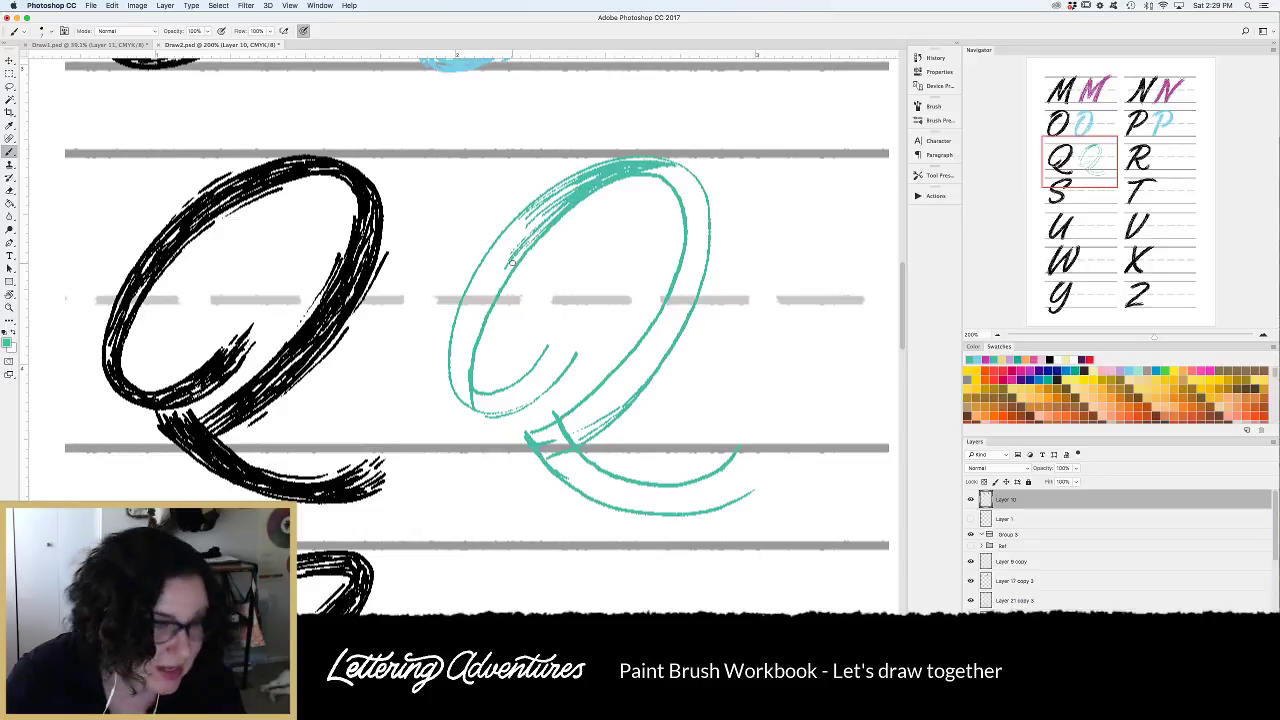
mouse_move(578, 186)
left_mouse_down()
mouse_move(500, 264)
mouse_move(500, 250)
left_mouse_up()
mouse_move(532, 210)
left_mouse_down()
mouse_move(480, 276)
mouse_move(486, 264)
left_mouse_up()
mouse_move(600, 174)
left_mouse_down()
mouse_move(548, 206)
mouse_move(480, 292)
left_mouse_up()
mouse_move(546, 216)
left_mouse_down()
mouse_move(488, 289)
mouse_move(510, 266)
left_mouse_up()
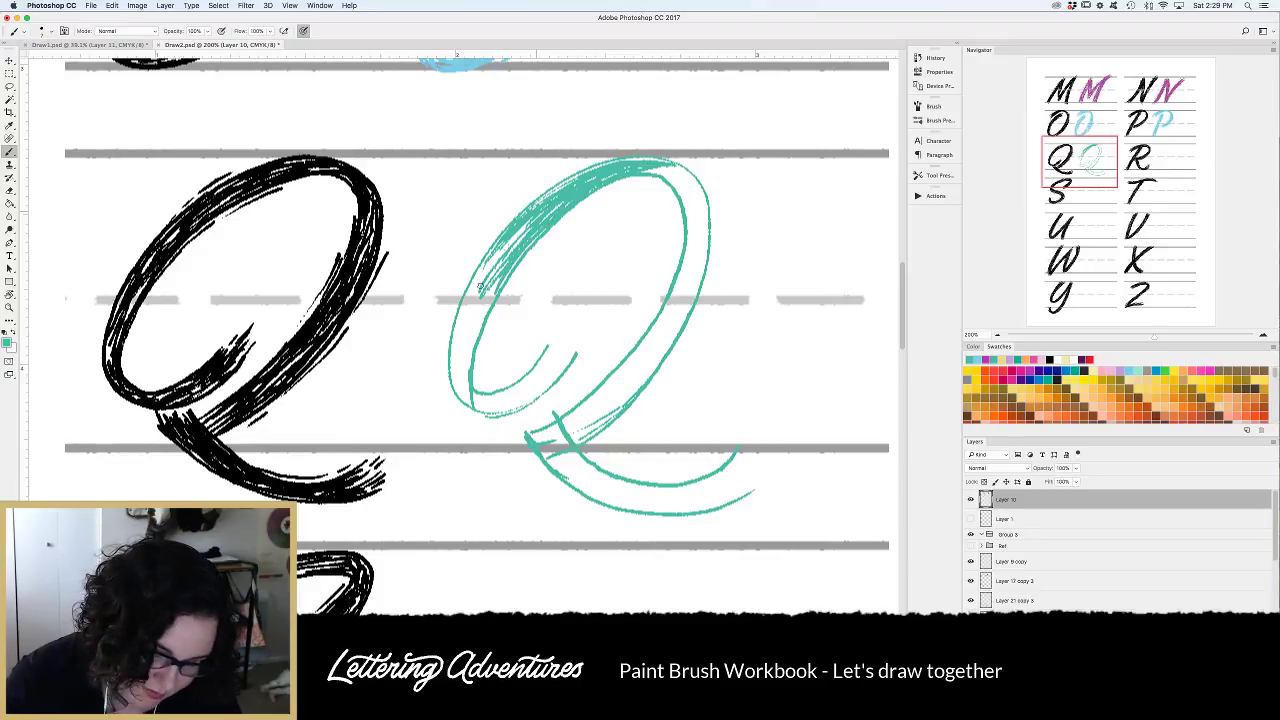
Fill the left side of the teal Q's oval below the upper curve and its lower hook with curved bristle strokes.
left_click_drag(526, 224, 478, 292)
left_click_drag(530, 220, 468, 330)
left_click_drag(498, 252, 456, 340)
mouse_move(486, 270)
left_mouse_down()
mouse_move(446, 364)
mouse_move(466, 338)
left_mouse_up()
left_click_drag(514, 246, 478, 318)
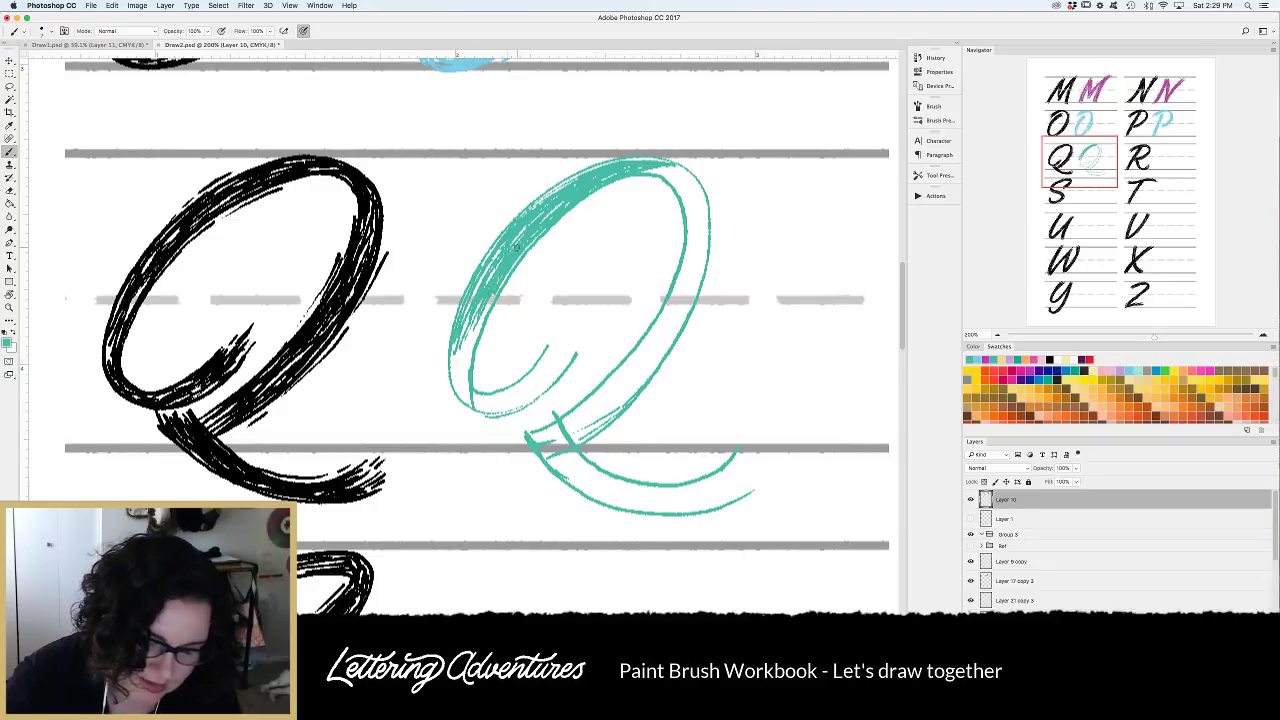
mouse_move(506, 276)
left_mouse_down()
mouse_move(469, 349)
mouse_move(466, 394)
left_mouse_up()
mouse_move(470, 340)
left_mouse_down()
mouse_move(458, 393)
mouse_move(469, 404)
mouse_move(480, 302)
mouse_move(540, 214)
left_mouse_up()
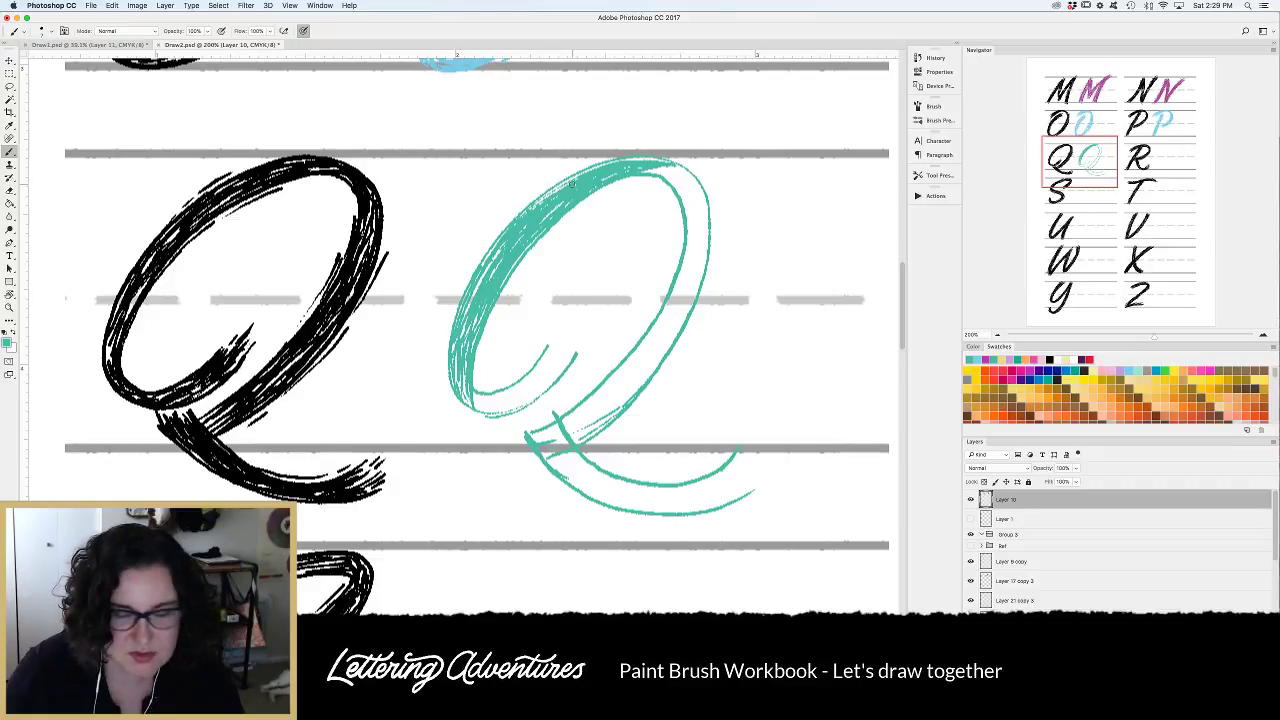
mouse_move(472, 398)
left_mouse_down()
mouse_move(502, 416)
mouse_move(560, 346)
mouse_move(546, 374)
mouse_move(575, 347)
left_mouse_up()
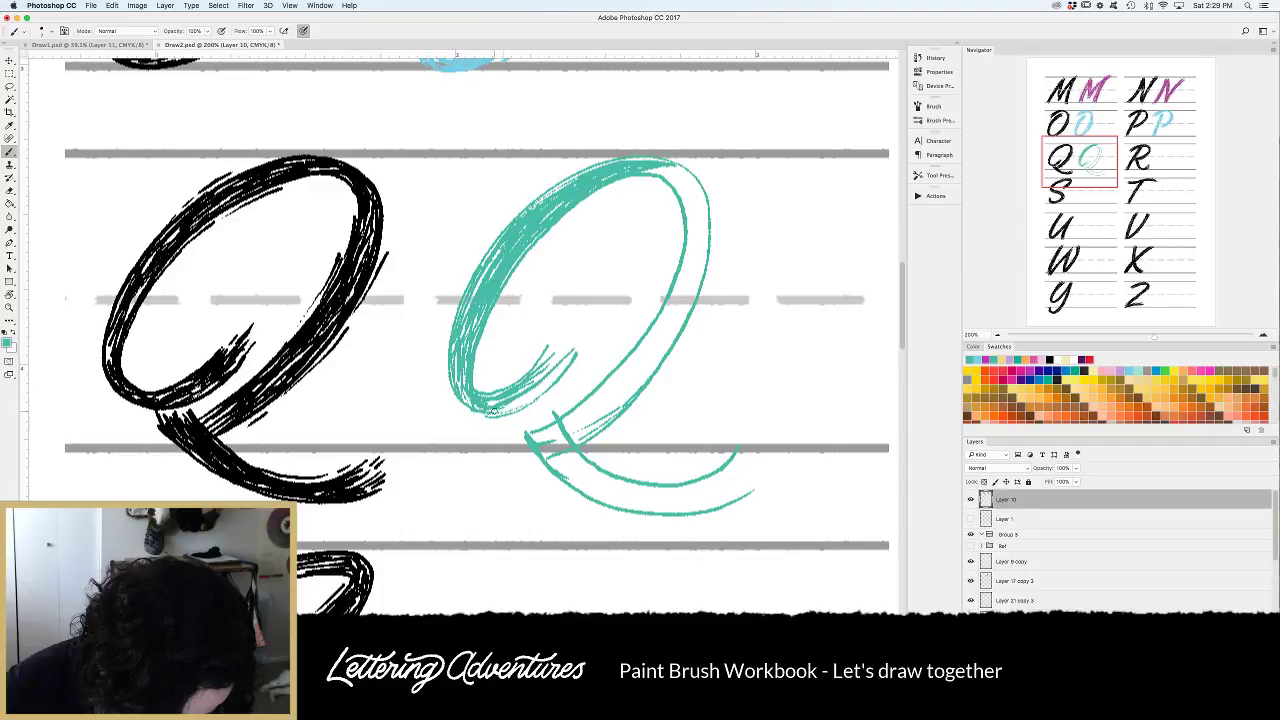
mouse_move(494, 412)
left_mouse_down()
mouse_move(556, 374)
mouse_move(534, 398)
mouse_move(494, 394)
mouse_move(566, 348)
mouse_move(562, 367)
left_mouse_up()
Fill the upper-right bend of the teal Q's oval with dry-brush strokes from the crown to just below the midline.
mouse_move(642, 168)
left_mouse_down()
mouse_move(704, 196)
mouse_move(687, 252)
mouse_move(684, 196)
mouse_move(700, 236)
left_mouse_up()
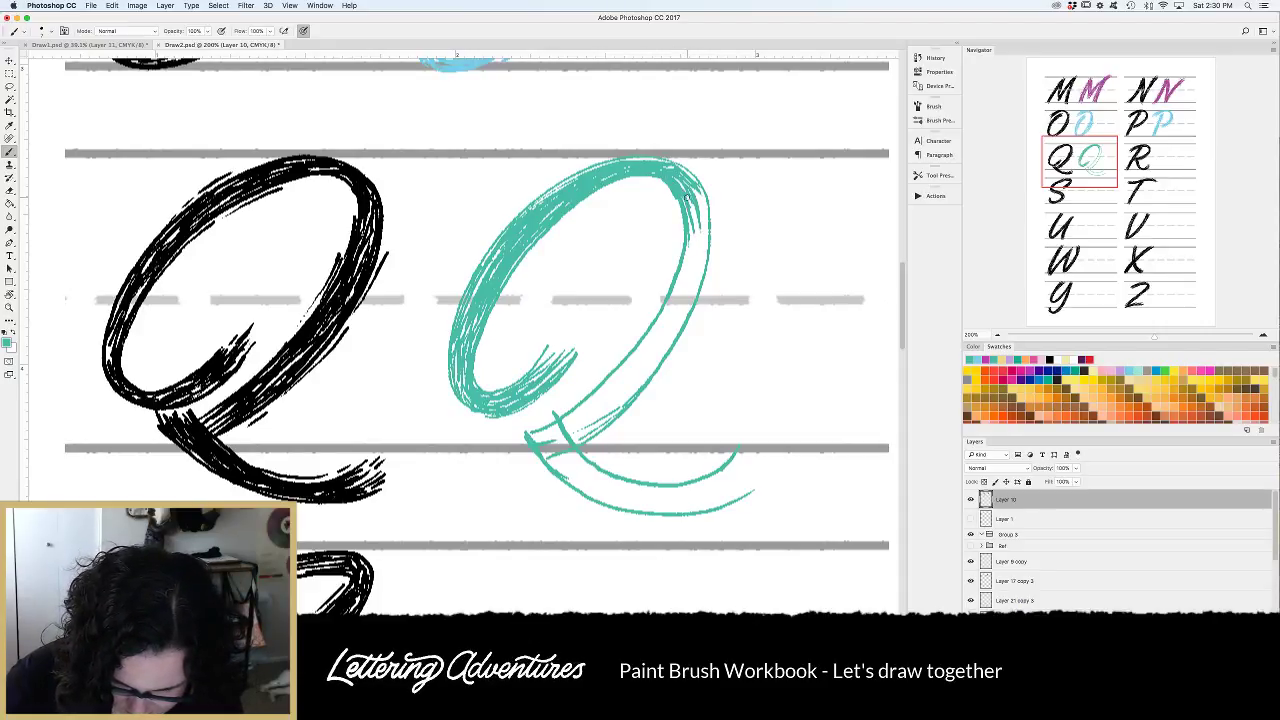
left_click_drag(624, 173, 685, 201)
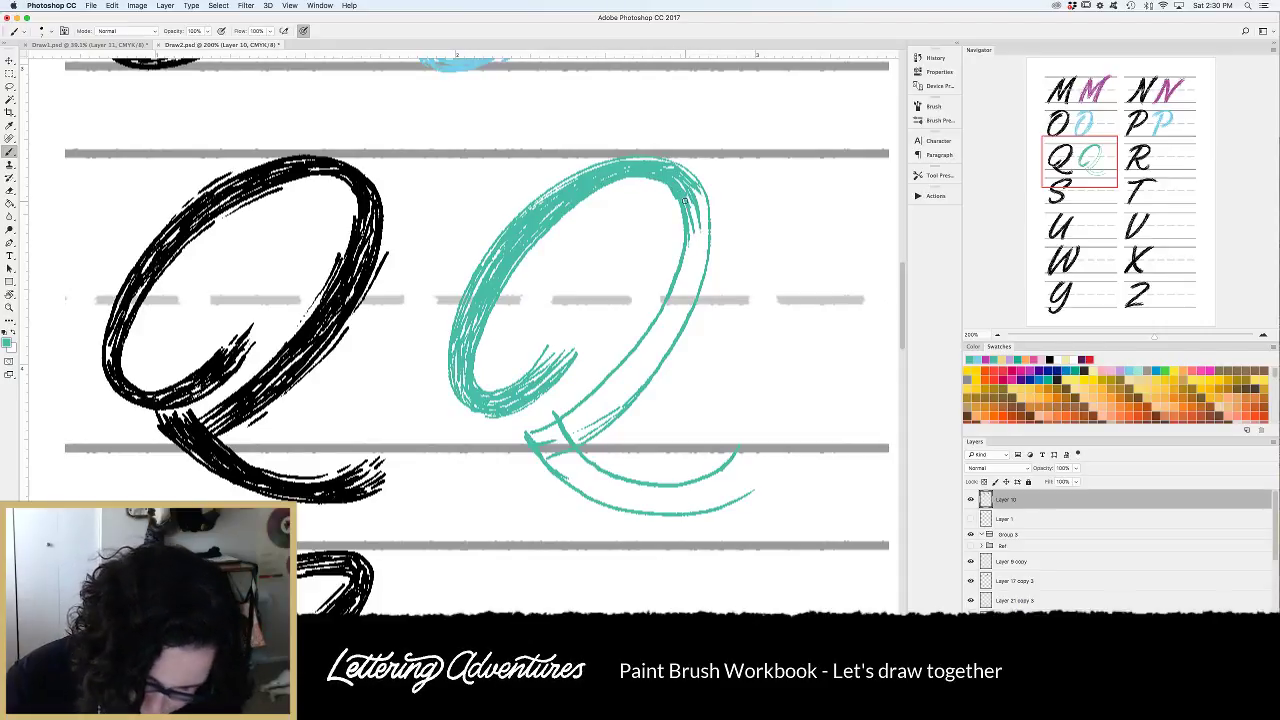
mouse_move(622, 175)
left_mouse_down()
mouse_move(692, 207)
mouse_move(692, 229)
left_mouse_up()
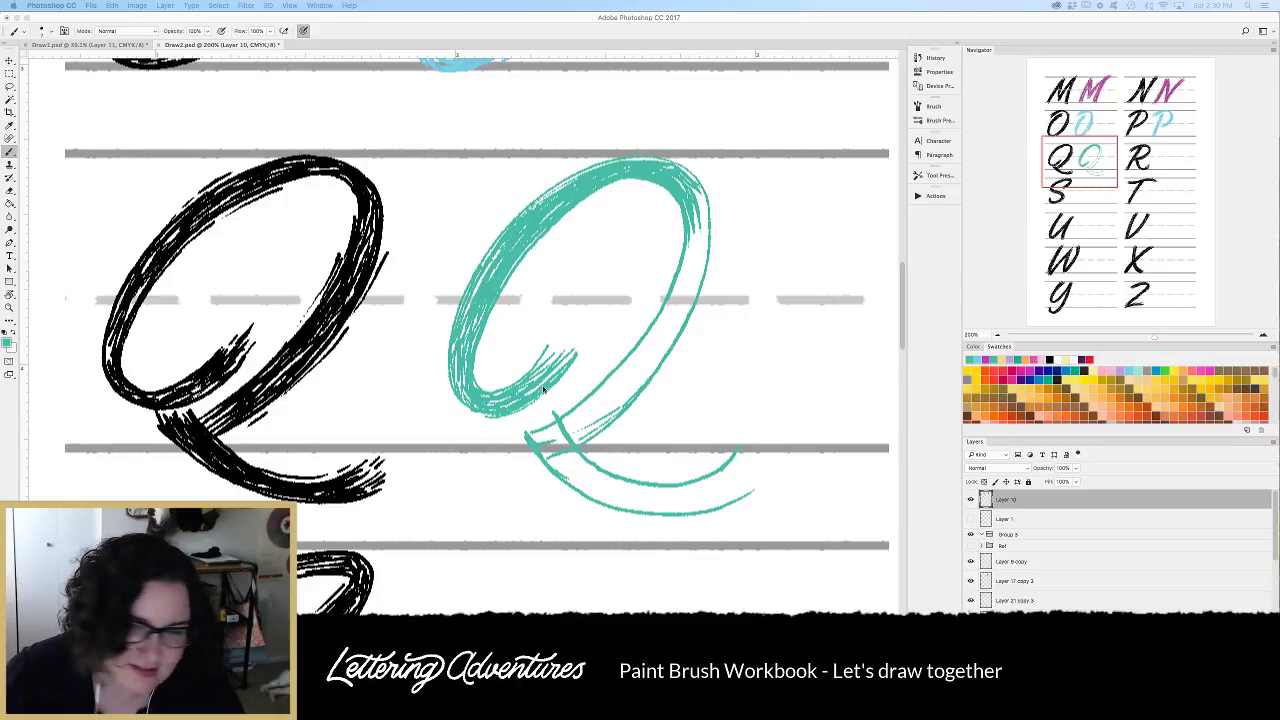
mouse_move(698, 188)
left_mouse_down()
mouse_move(703, 234)
mouse_move(683, 290)
left_mouse_up()
mouse_move(692, 240)
left_mouse_down()
mouse_move(683, 286)
mouse_move(703, 268)
left_mouse_up()
mouse_move(704, 194)
left_mouse_down()
mouse_move(686, 301)
mouse_move(652, 344)
left_mouse_up()
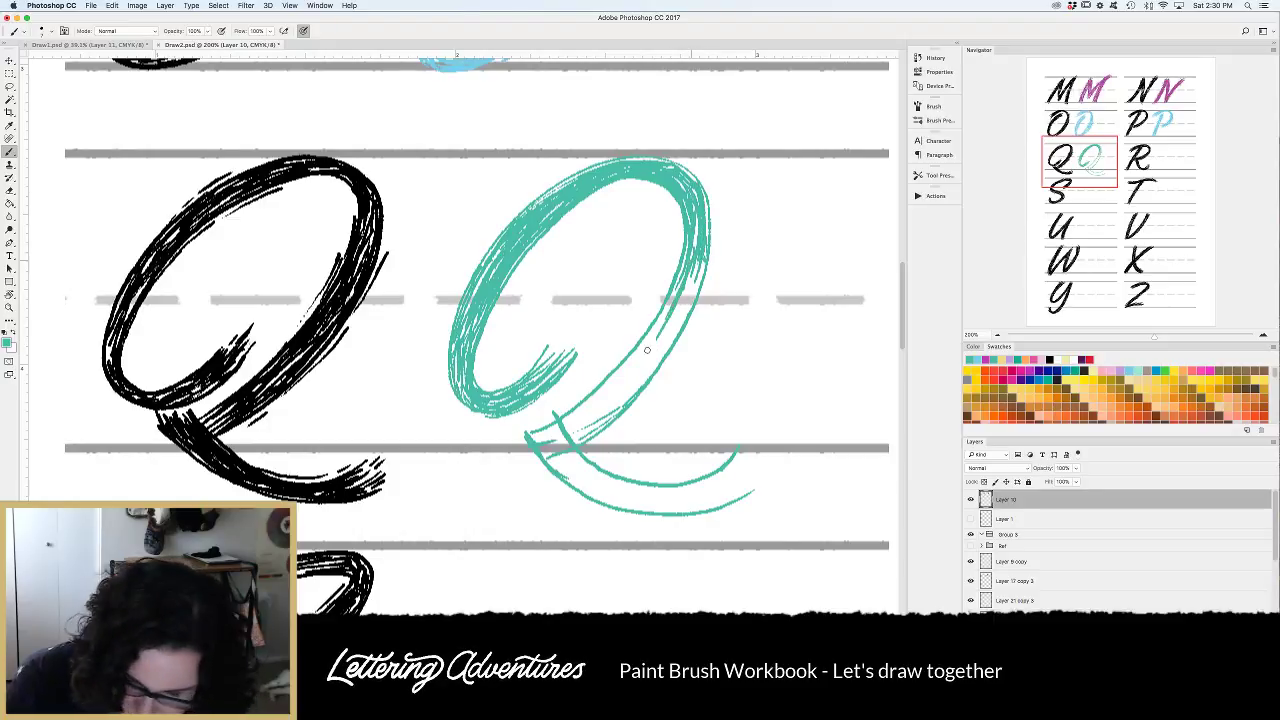
Fill the lower-right side of the teal Q's oval down to the baseline and roughen the start of the tail.
mouse_move(686, 270)
left_mouse_down()
mouse_move(640, 356)
mouse_move(678, 320)
mouse_move(670, 342)
mouse_move(622, 396)
left_mouse_up()
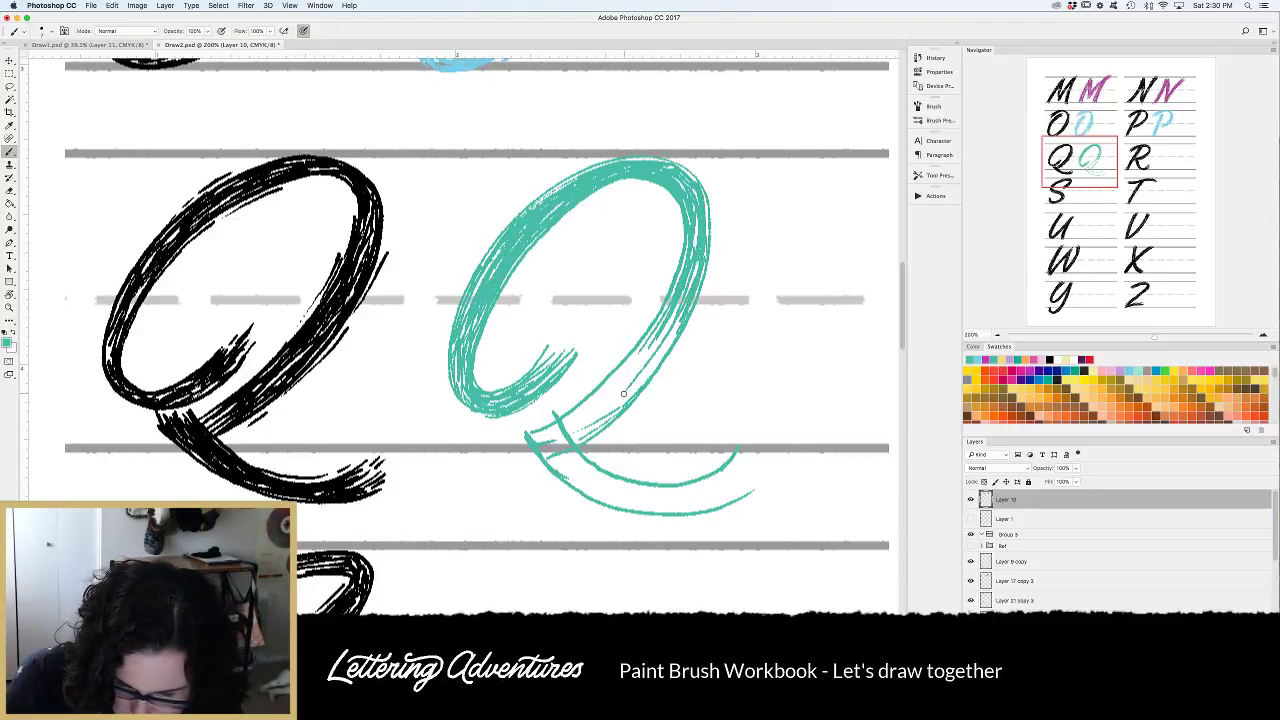
mouse_move(684, 306)
left_mouse_down()
mouse_move(611, 414)
mouse_move(616, 397)
left_mouse_up()
left_click_drag(644, 356, 604, 400)
left_click_drag(666, 316, 600, 402)
left_click_drag(638, 354, 556, 436)
mouse_move(632, 376)
left_mouse_down()
mouse_move(558, 442)
mouse_move(572, 442)
mouse_move(538, 440)
mouse_move(566, 454)
mouse_move(552, 472)
mouse_move(551, 423)
mouse_move(516, 432)
mouse_move(534, 415)
left_mouse_up()
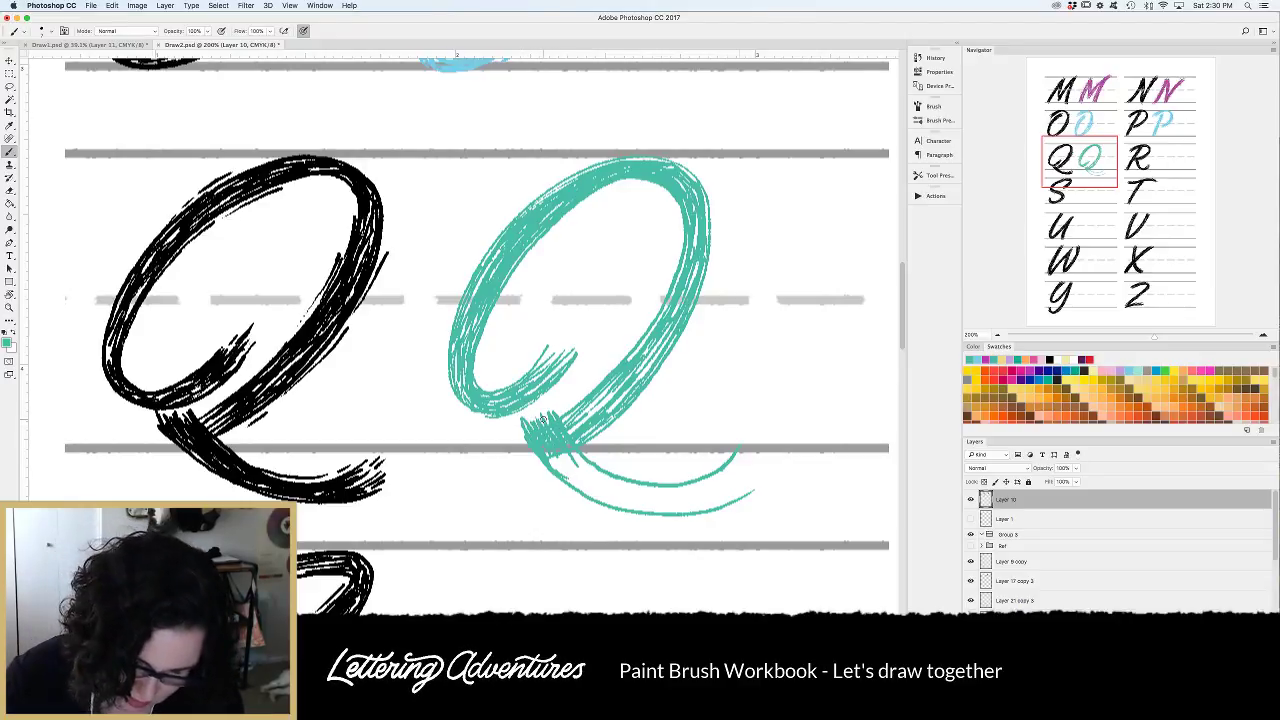
Fill the teal Q's tail with long curved dry-brush strokes, leaving separate bristle ends at its tip.
mouse_move(742, 472)
left_mouse_down()
mouse_move(612, 486)
mouse_move(700, 500)
mouse_move(654, 504)
mouse_move(548, 448)
left_mouse_up()
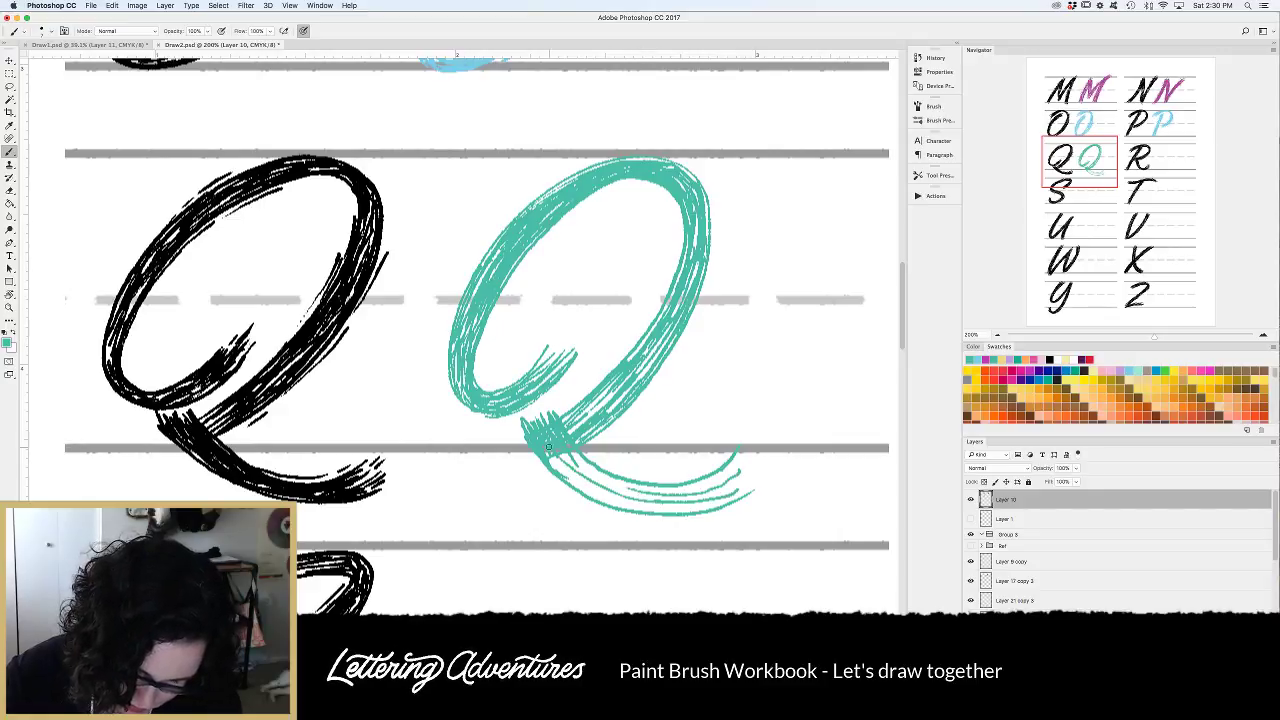
mouse_move(660, 497)
left_mouse_down()
mouse_move(574, 459)
mouse_move(568, 474)
left_mouse_up()
left_click_drag(608, 500, 566, 480)
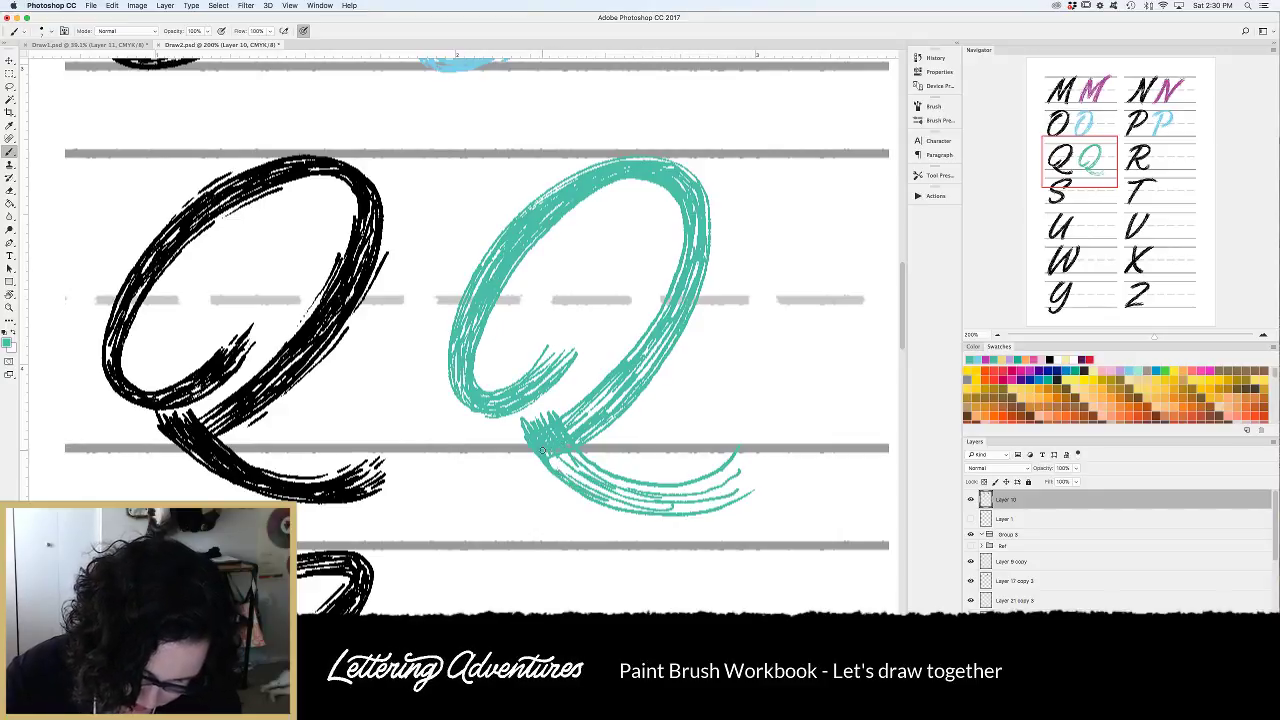
mouse_move(734, 474)
left_mouse_down()
mouse_move(652, 506)
mouse_move(666, 514)
mouse_move(552, 460)
left_mouse_up()
left_click_drag(656, 500, 570, 474)
mouse_move(676, 504)
left_mouse_down()
mouse_move(612, 501)
mouse_move(608, 476)
mouse_move(562, 449)
mouse_move(549, 457)
left_mouse_up()
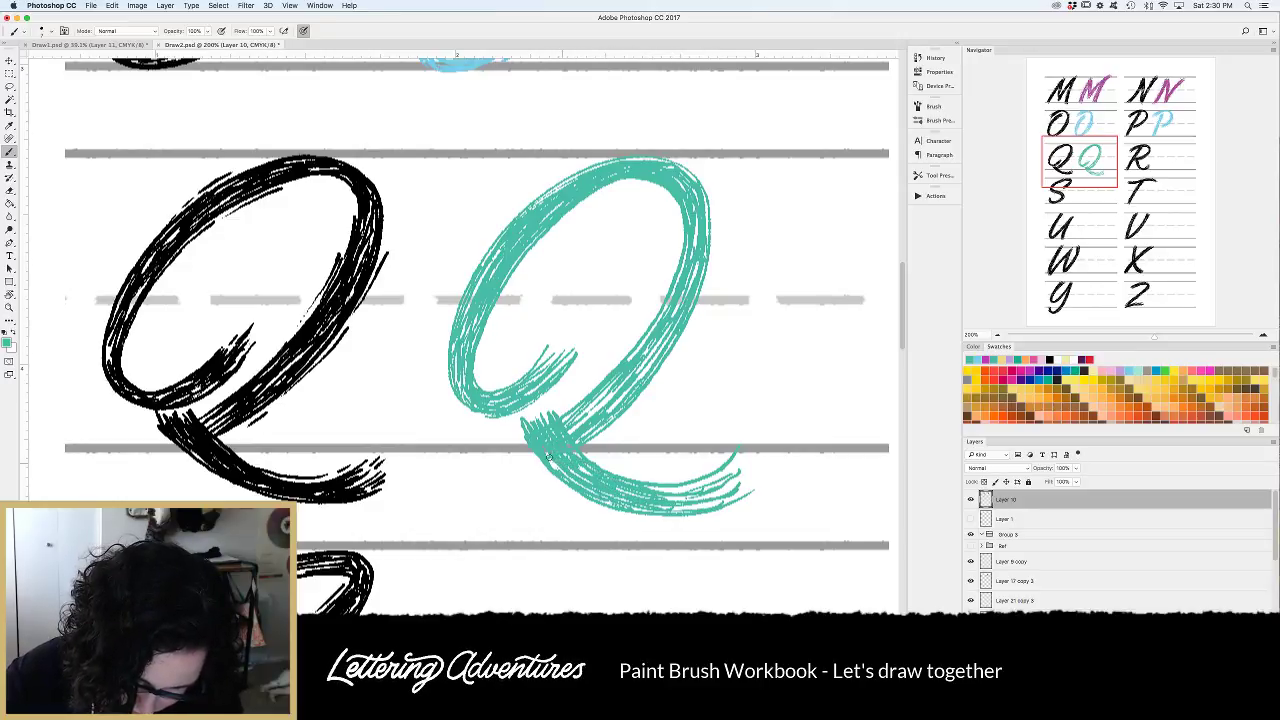
Fill the remaining gaps along the teal Q's tail and thicken the bristle ends at its tip.
left_click_drag(700, 490, 648, 494)
mouse_move(712, 490)
left_mouse_down()
mouse_move(664, 504)
mouse_move(683, 508)
mouse_move(681, 485)
mouse_move(728, 472)
mouse_move(732, 485)
mouse_move(764, 480)
mouse_move(756, 468)
mouse_move(722, 485)
left_mouse_up()
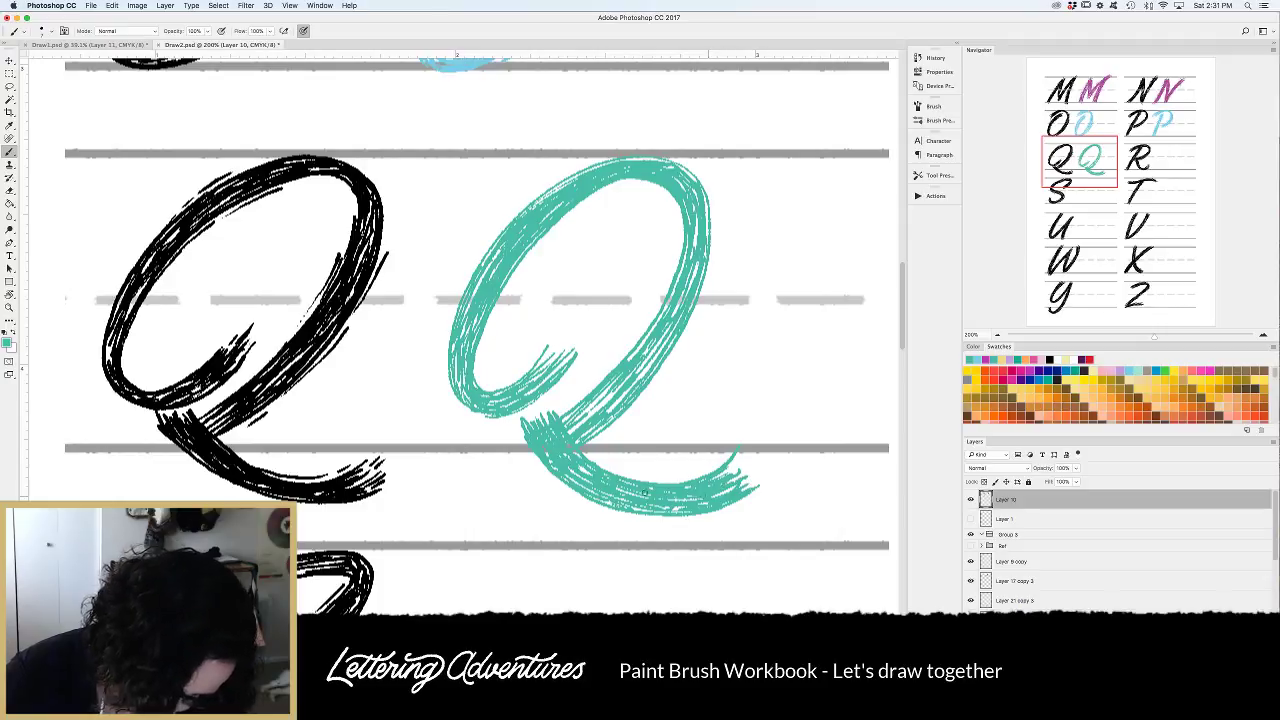
mouse_move(645, 493)
left_mouse_down()
mouse_move(620, 490)
mouse_move(667, 510)
left_mouse_up()
mouse_move(592, 478)
left_mouse_down()
mouse_move(565, 458)
mouse_move(574, 473)
left_mouse_up()
mouse_move(766, 408)
left_mouse_down()
mouse_move(804, 386)
mouse_move(790, 362)
left_mouse_up()
mouse_move(724, 386)
left_mouse_down()
mouse_move(768, 358)
mouse_move(730, 358)
mouse_move(772, 350)
left_mouse_up()
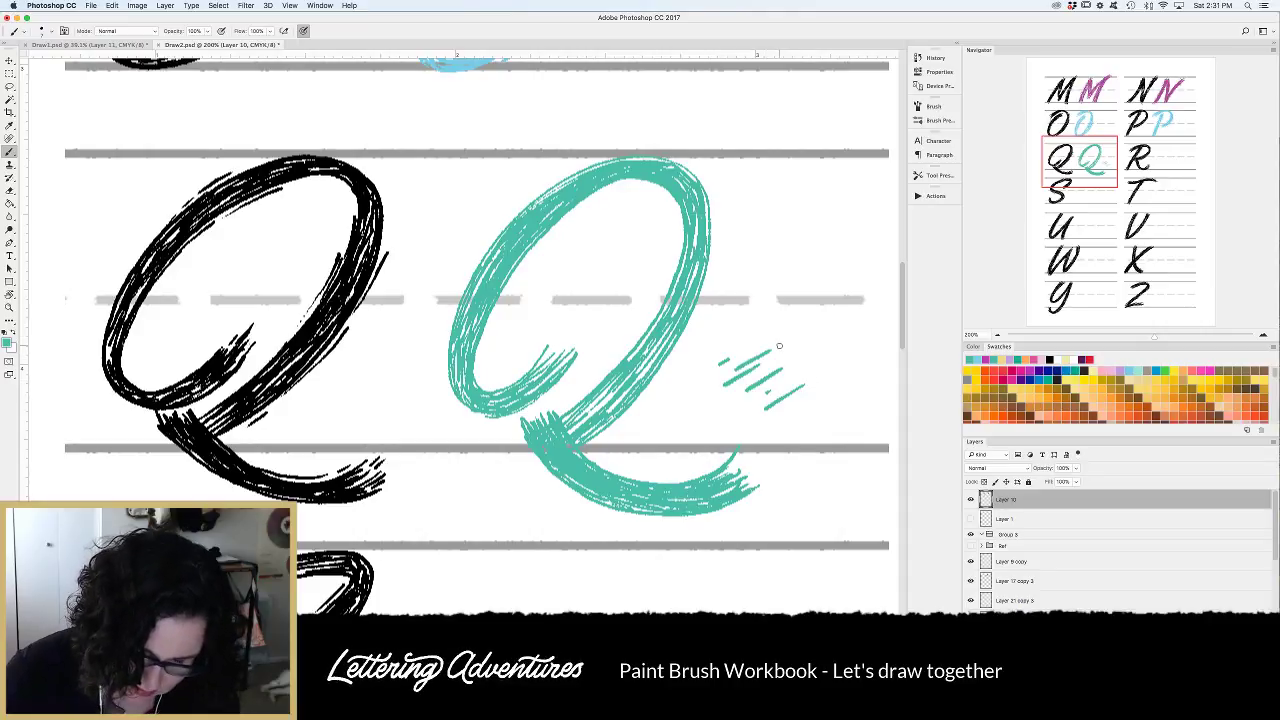
key("super+alt+z")
key("super+alt+z")
key("super+alt+z")
key("super+alt+z")
key("super+alt+z")
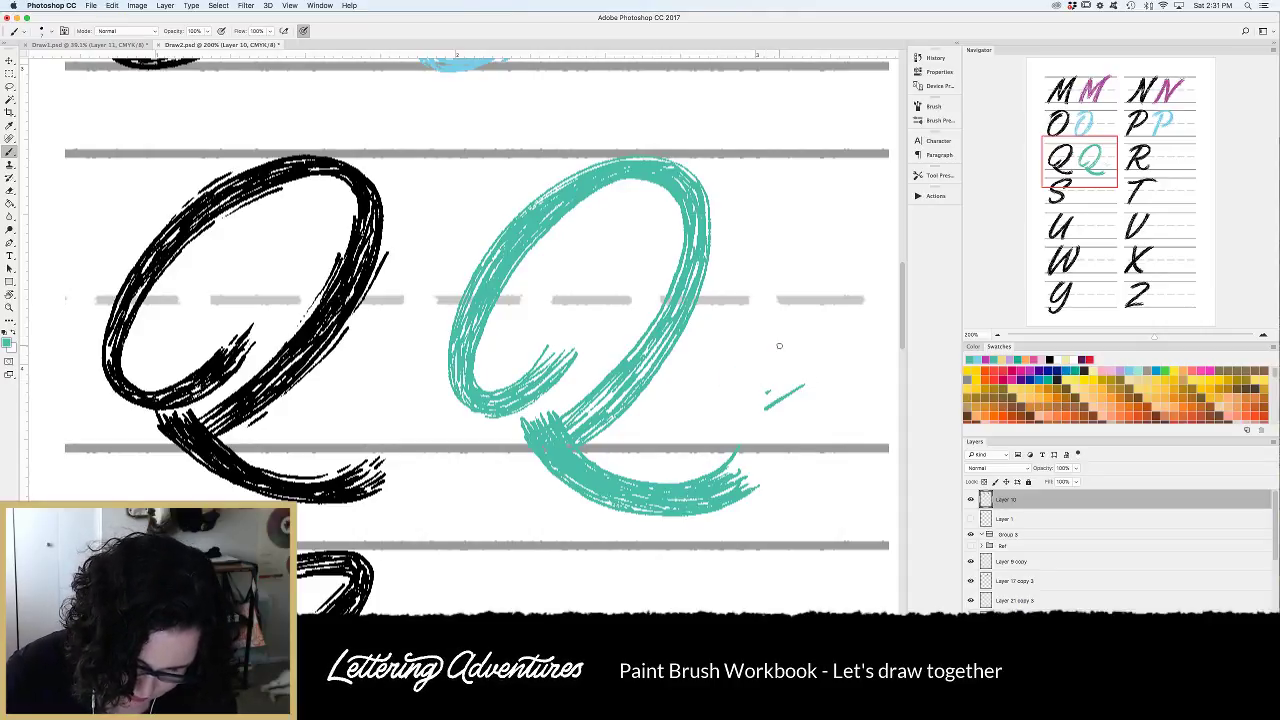
key("super+alt+z")
Extend the bristle ends on the teal Q's tail and hook, and add loose stray strokes inside and outside its oval.
mouse_move(712, 481)
left_mouse_down()
mouse_move(770, 460)
mouse_move(764, 478)
left_mouse_up()
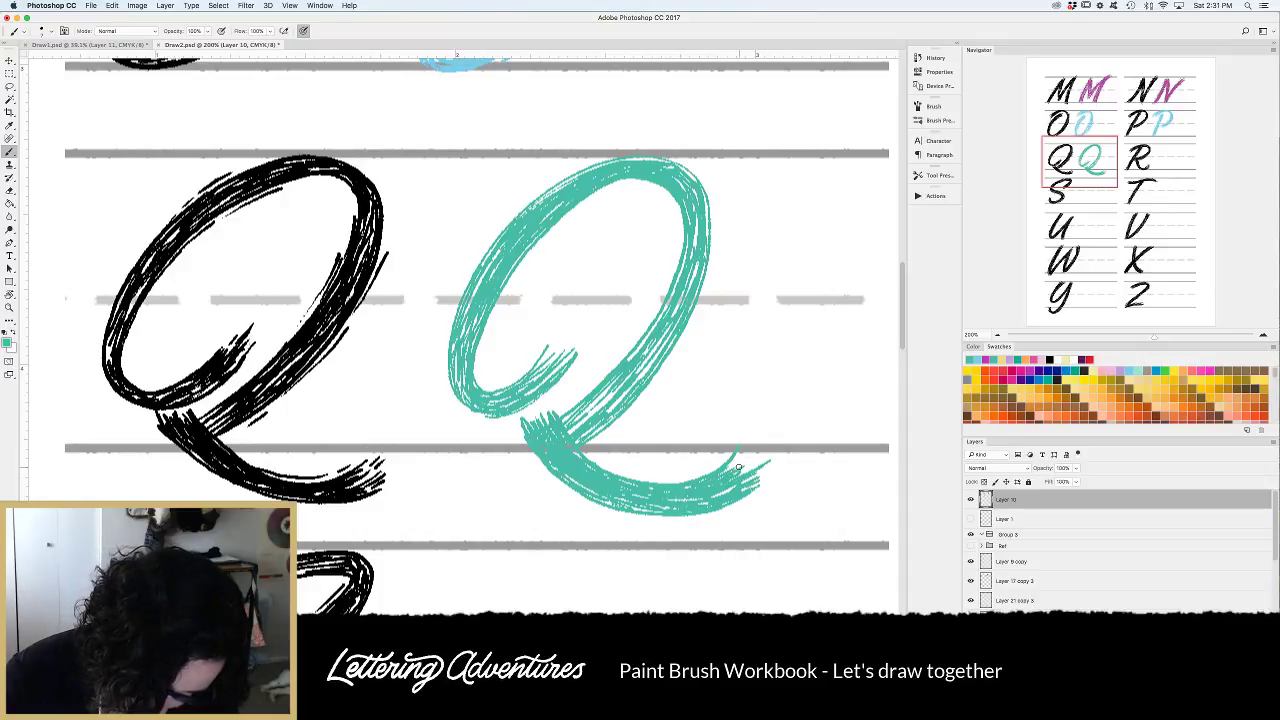
mouse_move(539, 369)
left_mouse_down()
mouse_move(574, 326)
mouse_move(577, 346)
mouse_move(551, 373)
left_mouse_up()
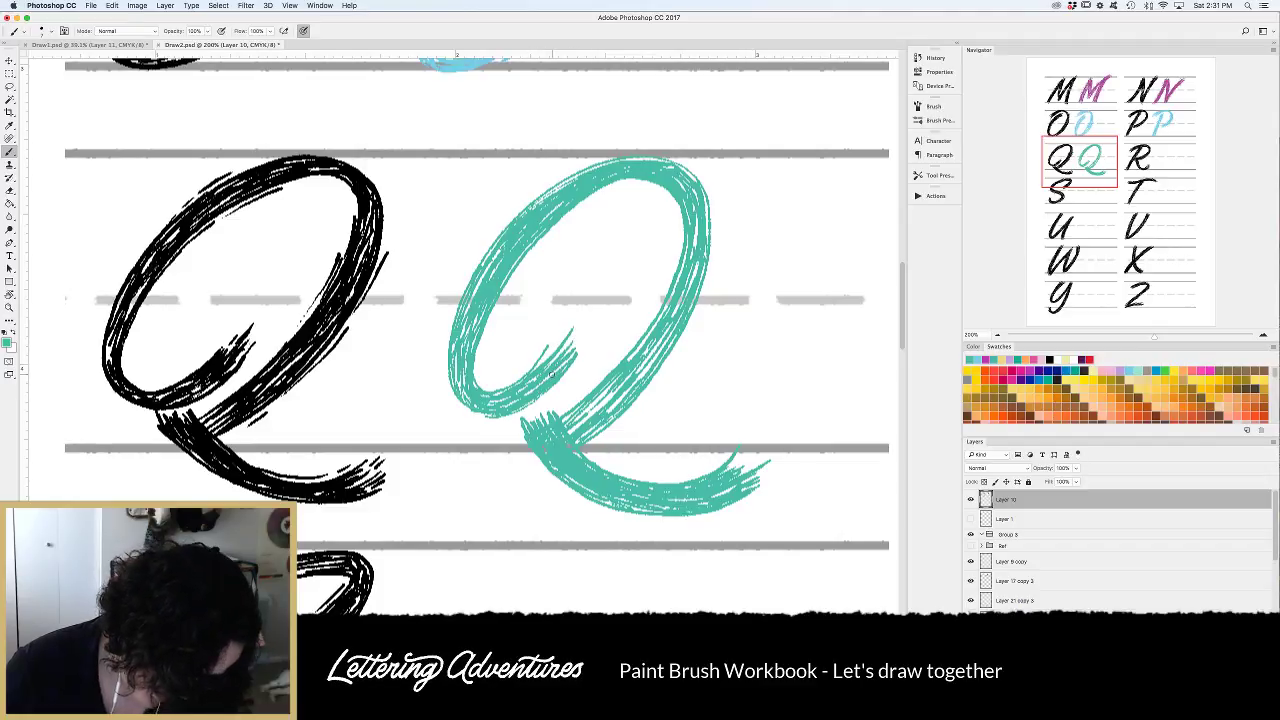
left_click_drag(520, 272, 479, 348)
mouse_move(572, 165)
left_mouse_down()
mouse_move(485, 249)
mouse_move(446, 331)
mouse_move(448, 398)
left_mouse_up()
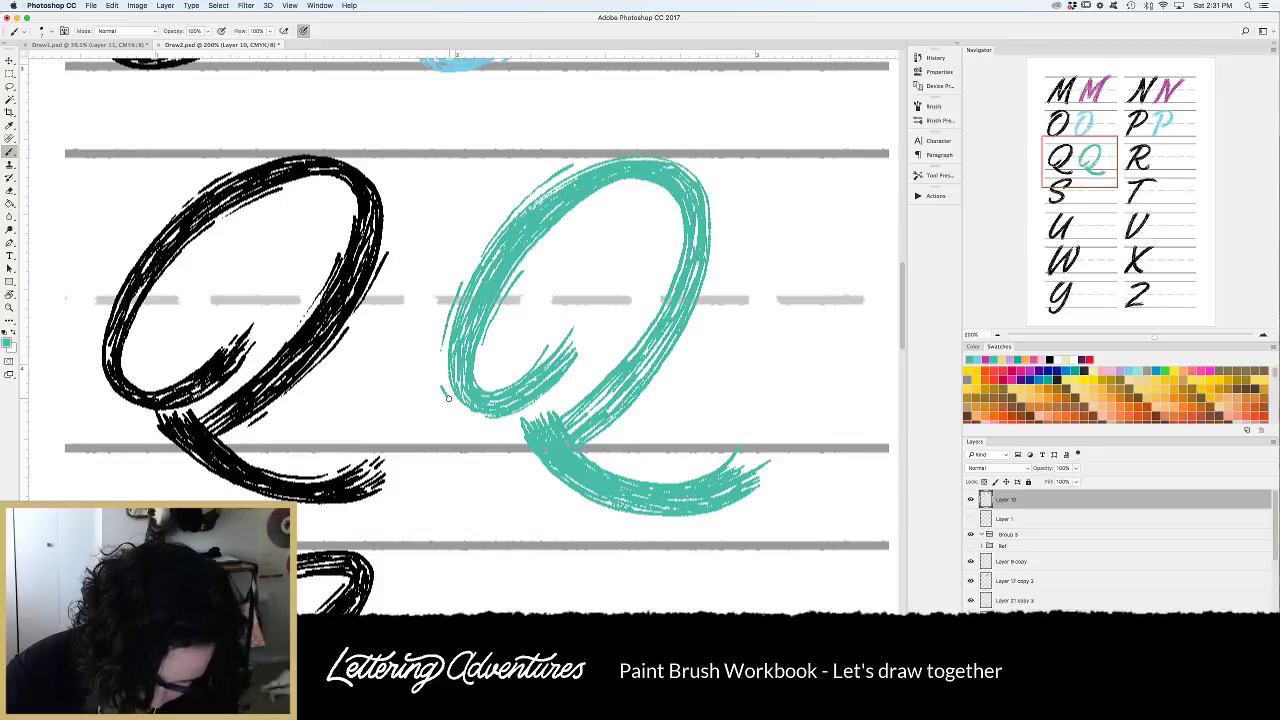
left_click_drag(650, 184, 604, 190)
left_click_drag(678, 220, 666, 275)
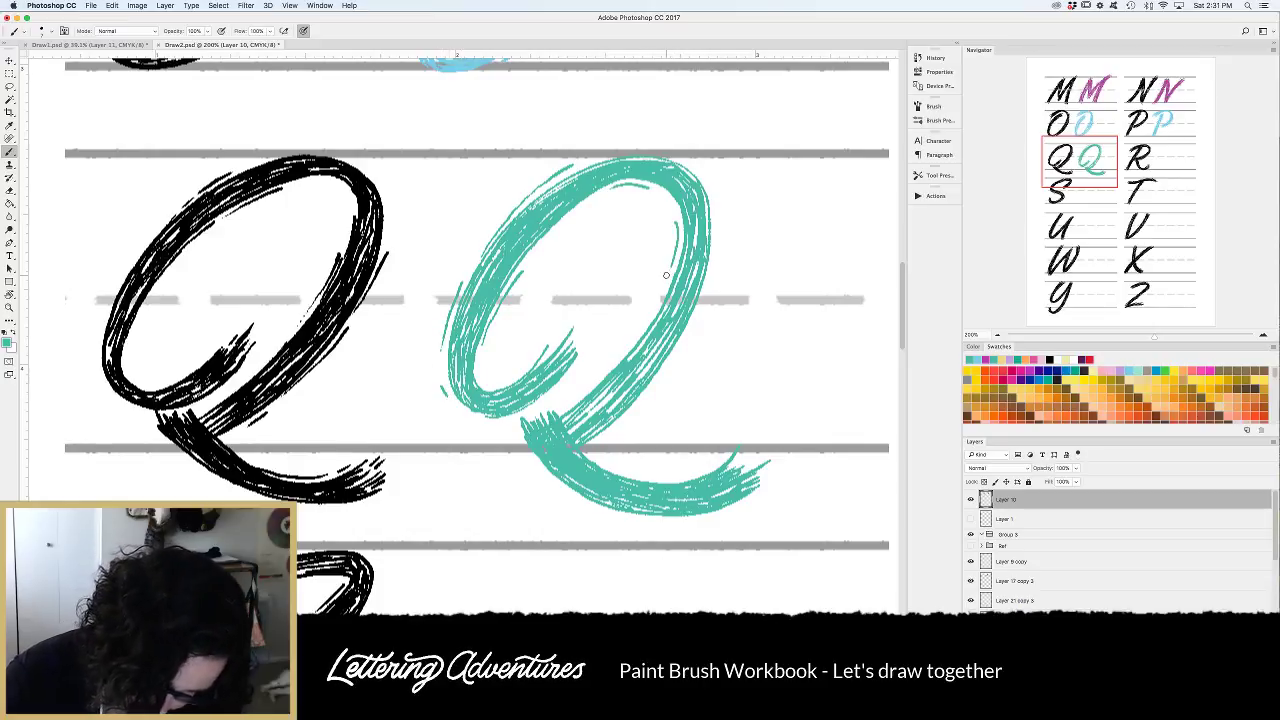
left_click_drag(699, 316, 628, 419)
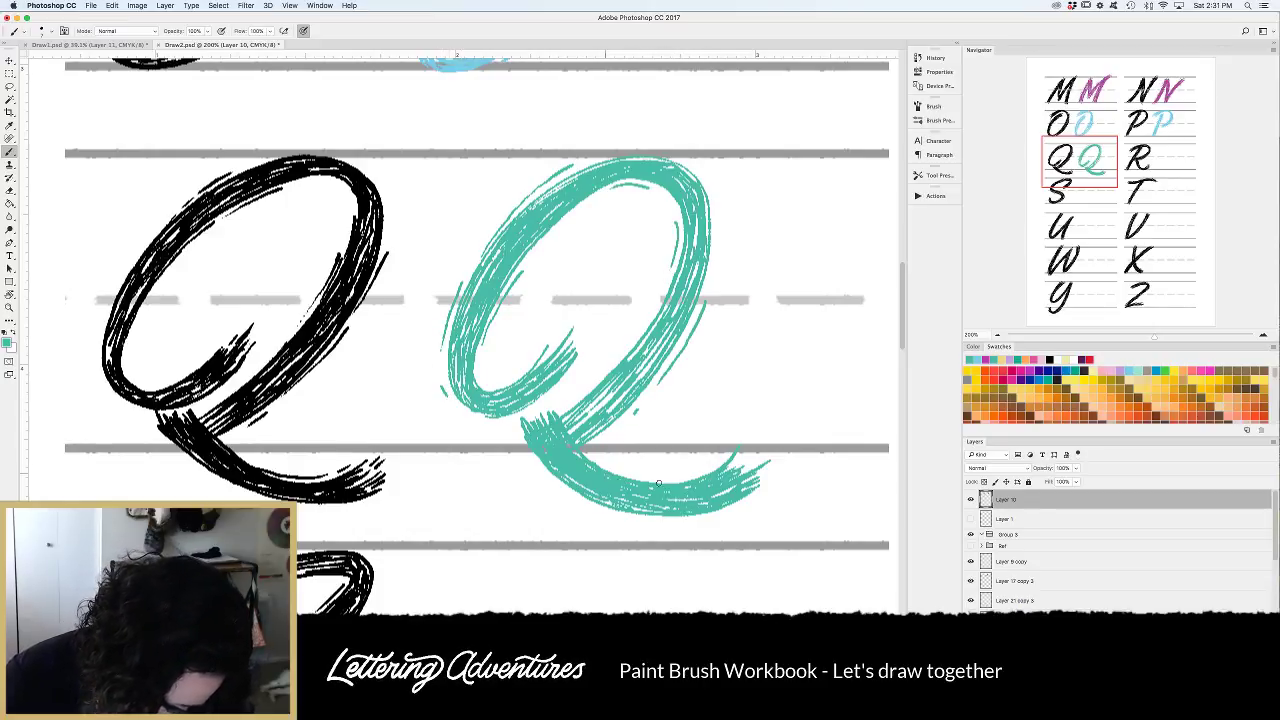
Add loose stray strokes above and below the teal Q's tail and short bristle marks off the end of its hook.
left_click_drag(717, 476, 748, 453)
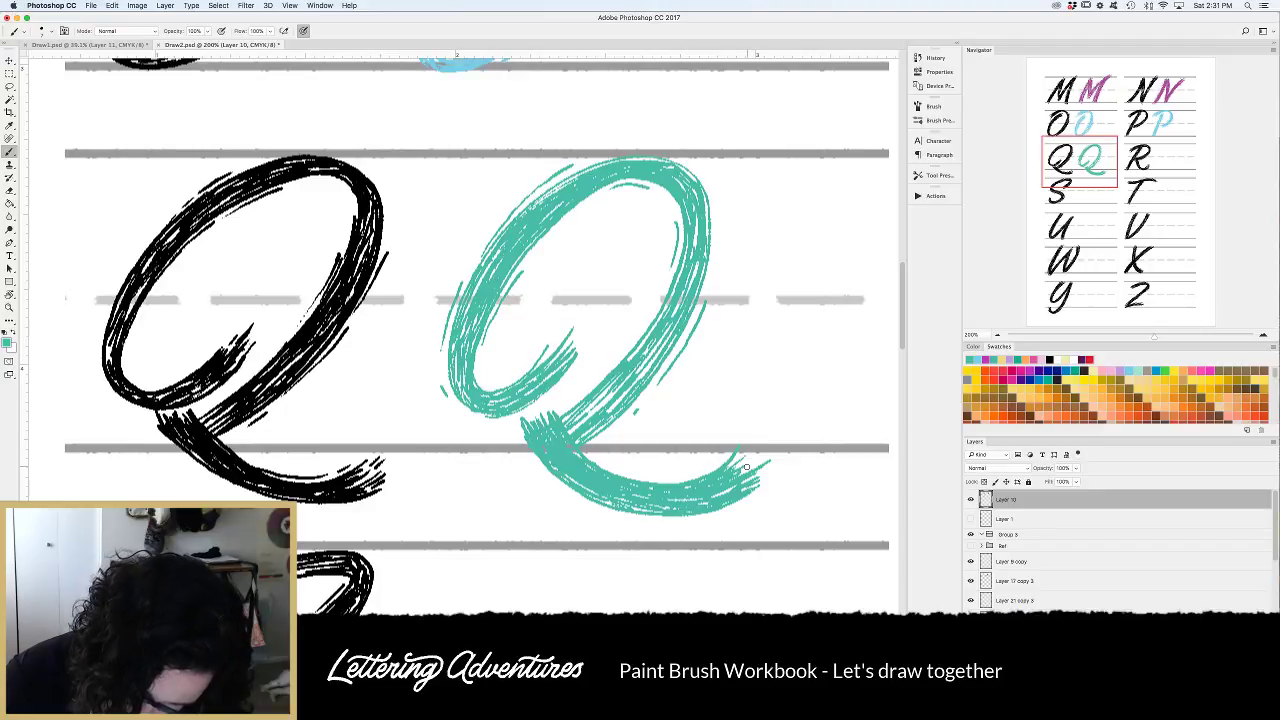
mouse_move(582, 446)
left_mouse_down()
mouse_move(650, 477)
mouse_move(723, 456)
left_mouse_up()
left_click_drag(728, 514, 673, 523)
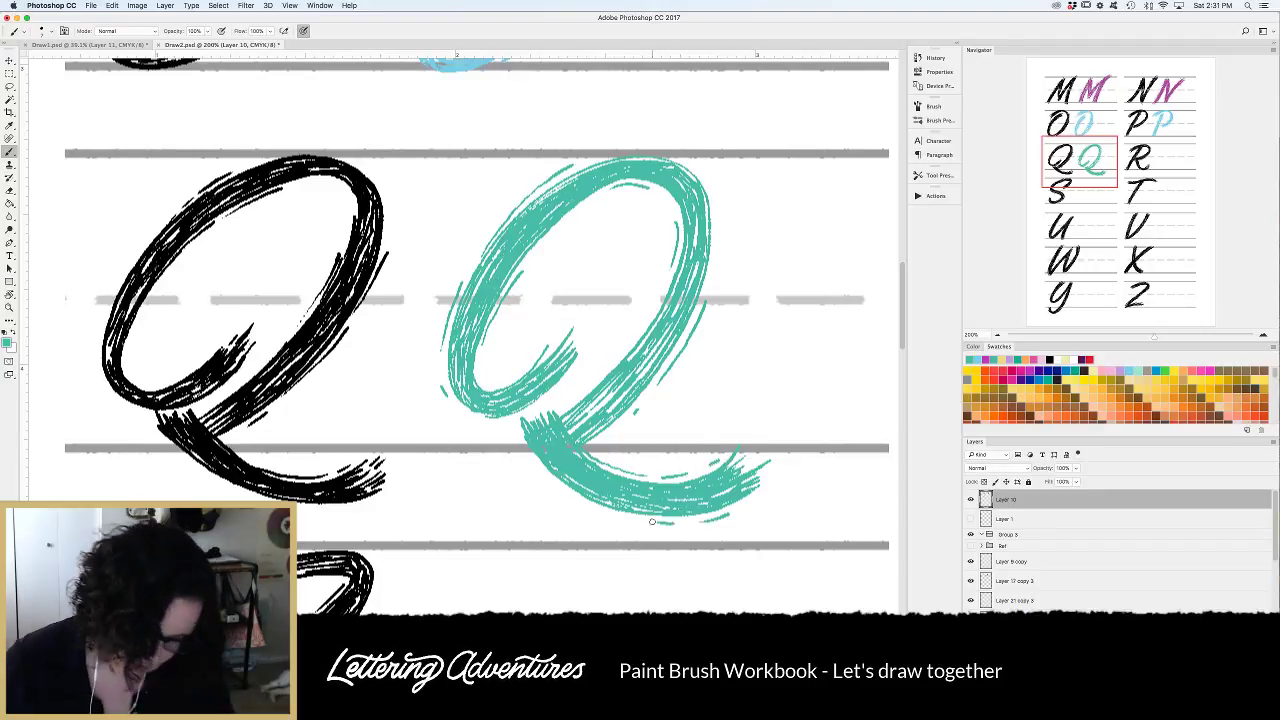
left_click_drag(375, 459, 482, 467)
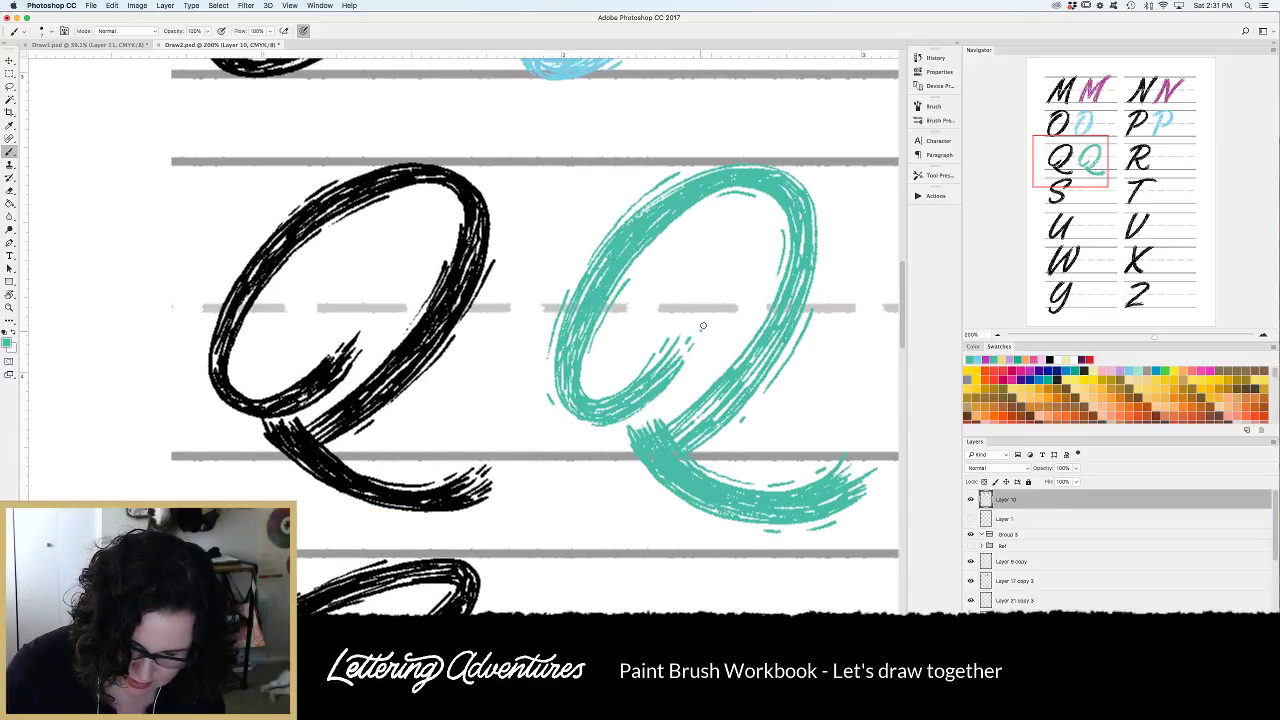
Draw two parallel slanted teal-green lines down to the baseline beside the black R as the new R's stem edges.
scroll(690, 325, "right", 5)
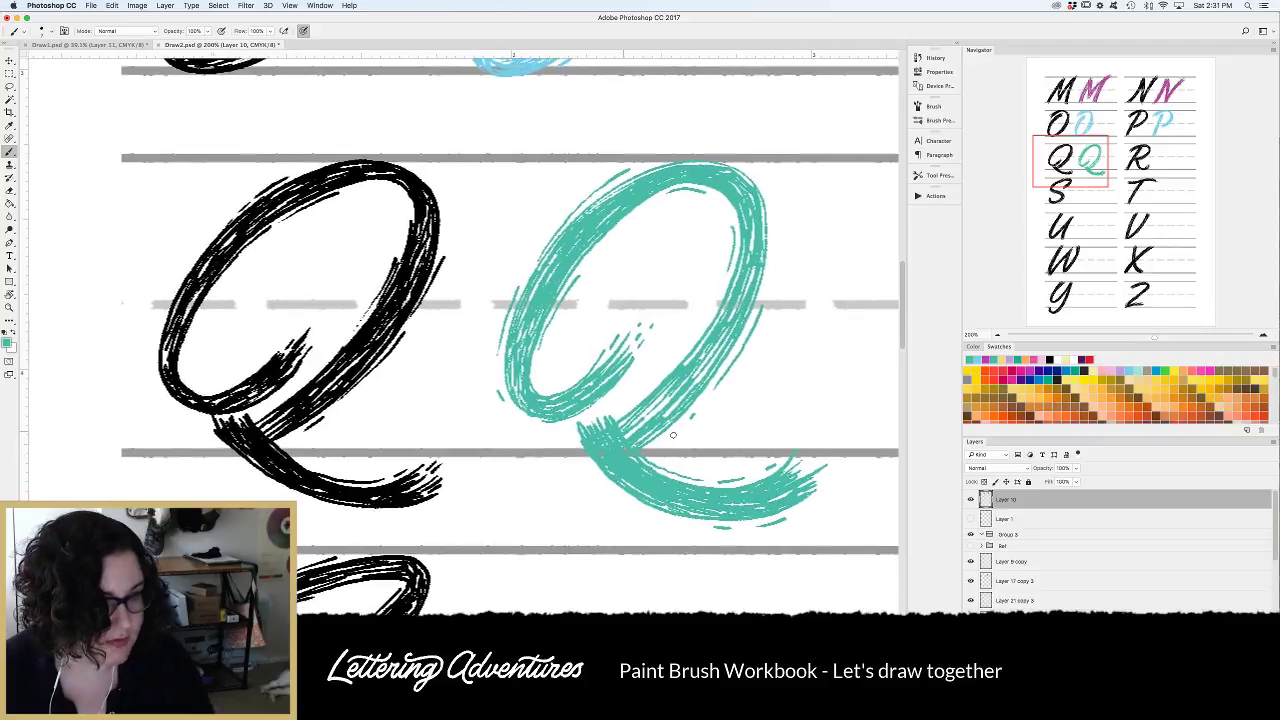
scroll(673, 435, "right", 15)
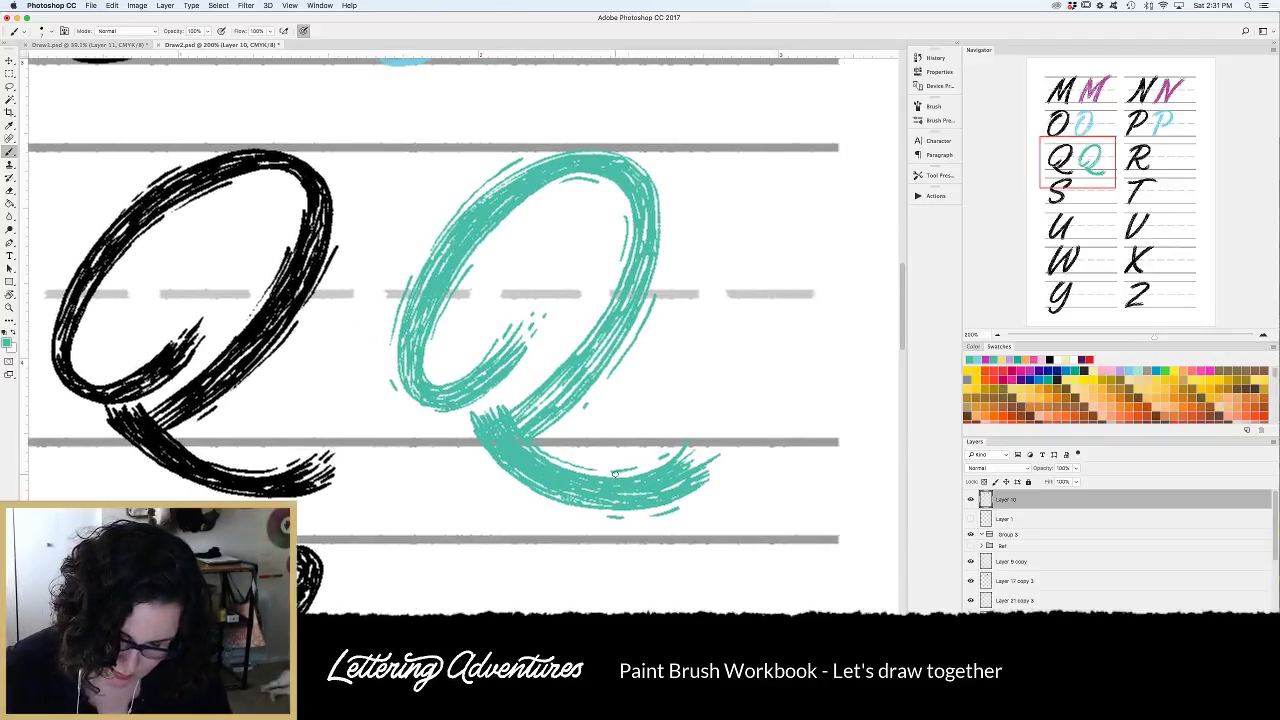
scroll(615, 474, "right", 14)
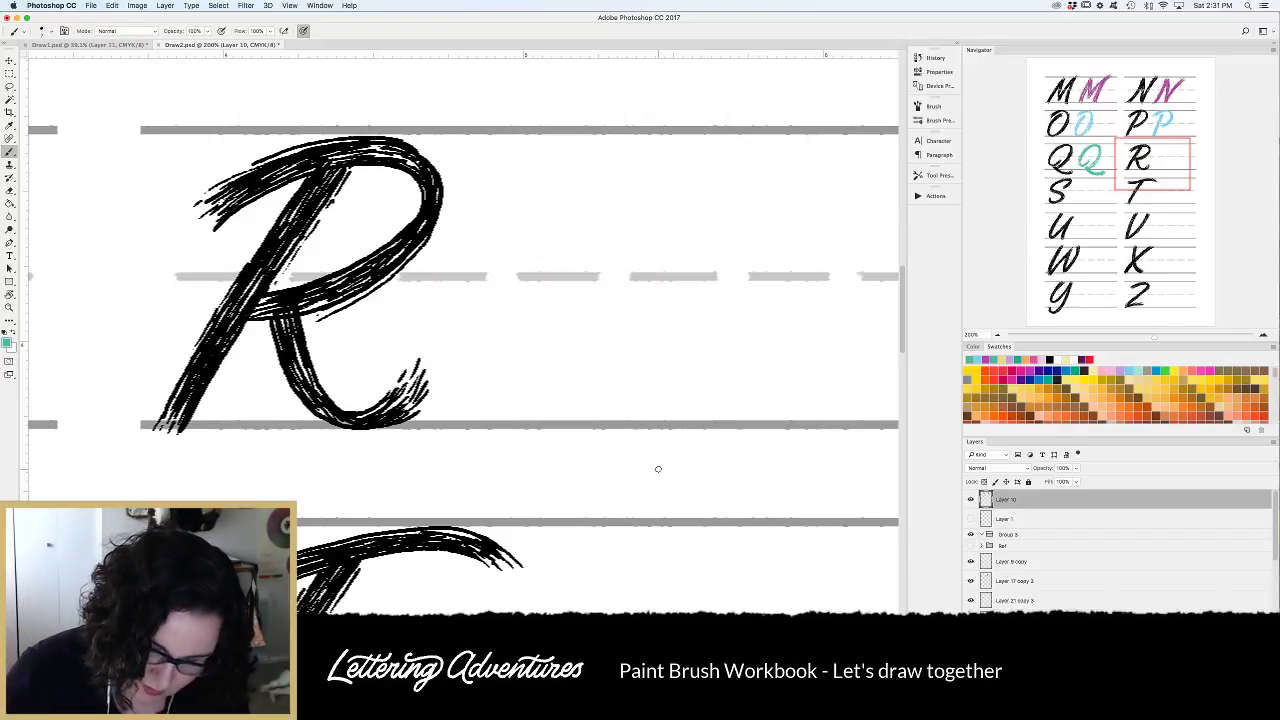
left_click_drag(648, 170, 556, 424)
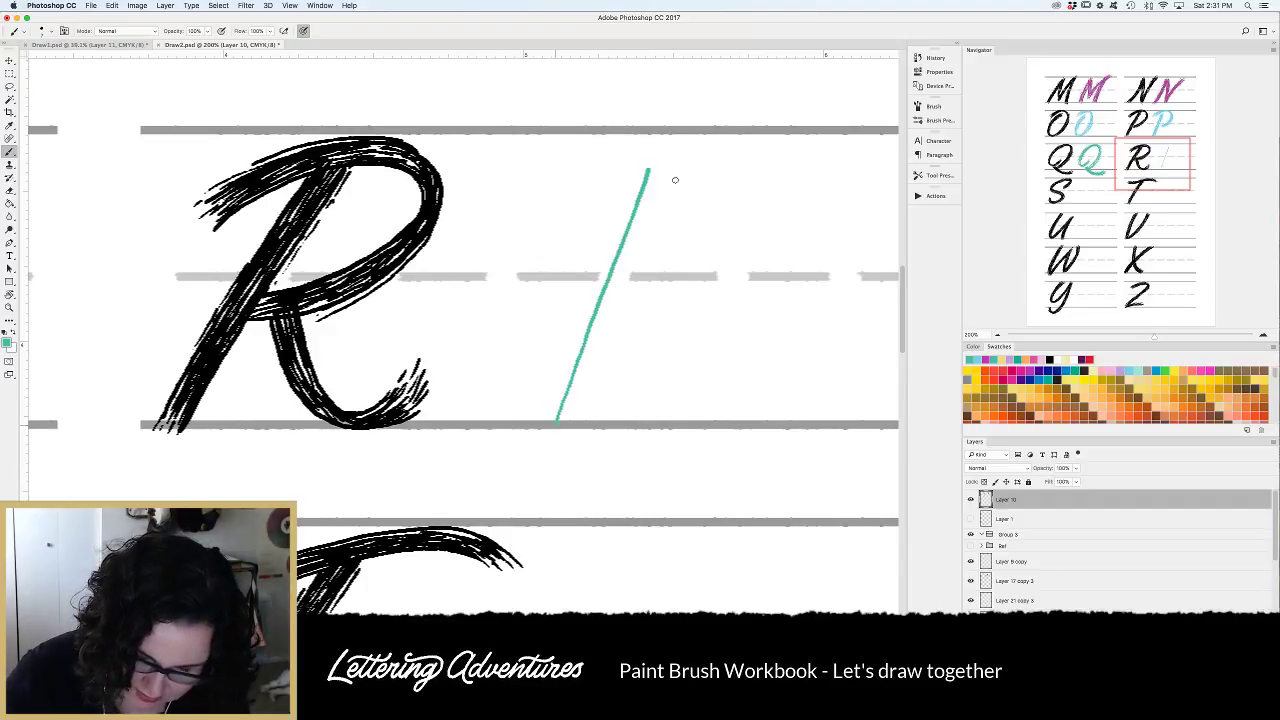
left_click_drag(676, 178, 589, 424)
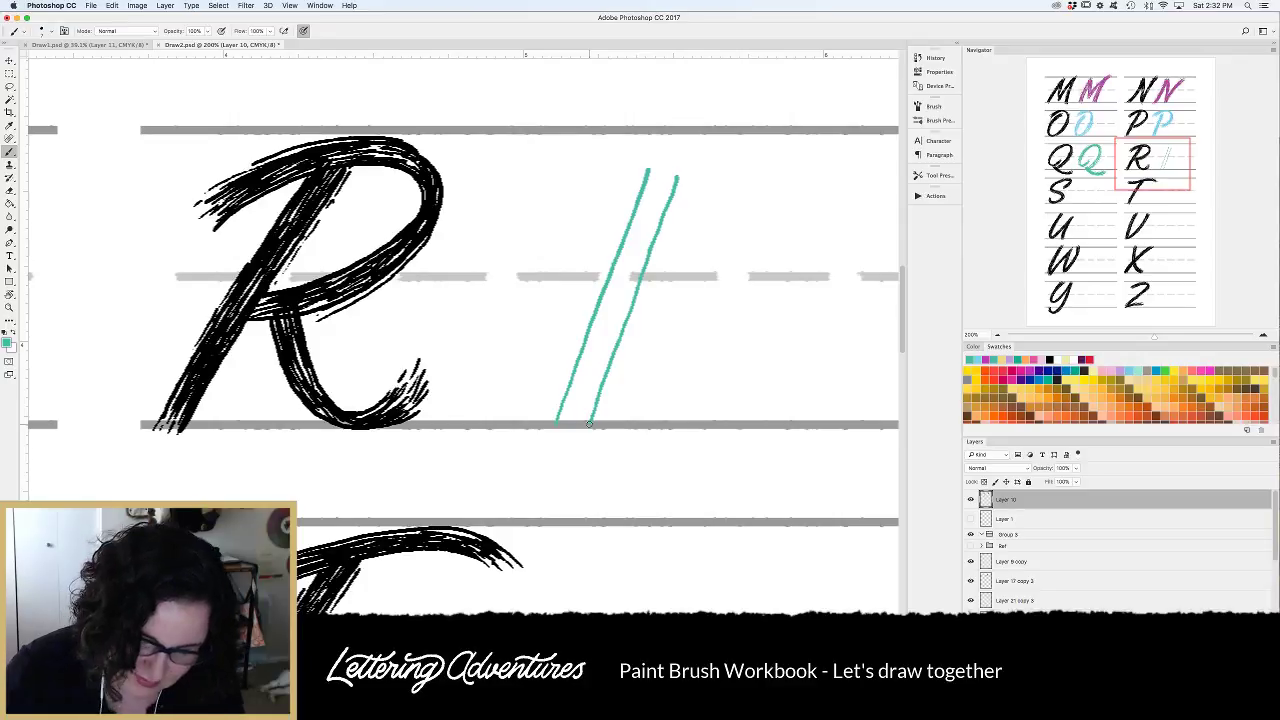
scroll(620, 383, "right", 2)
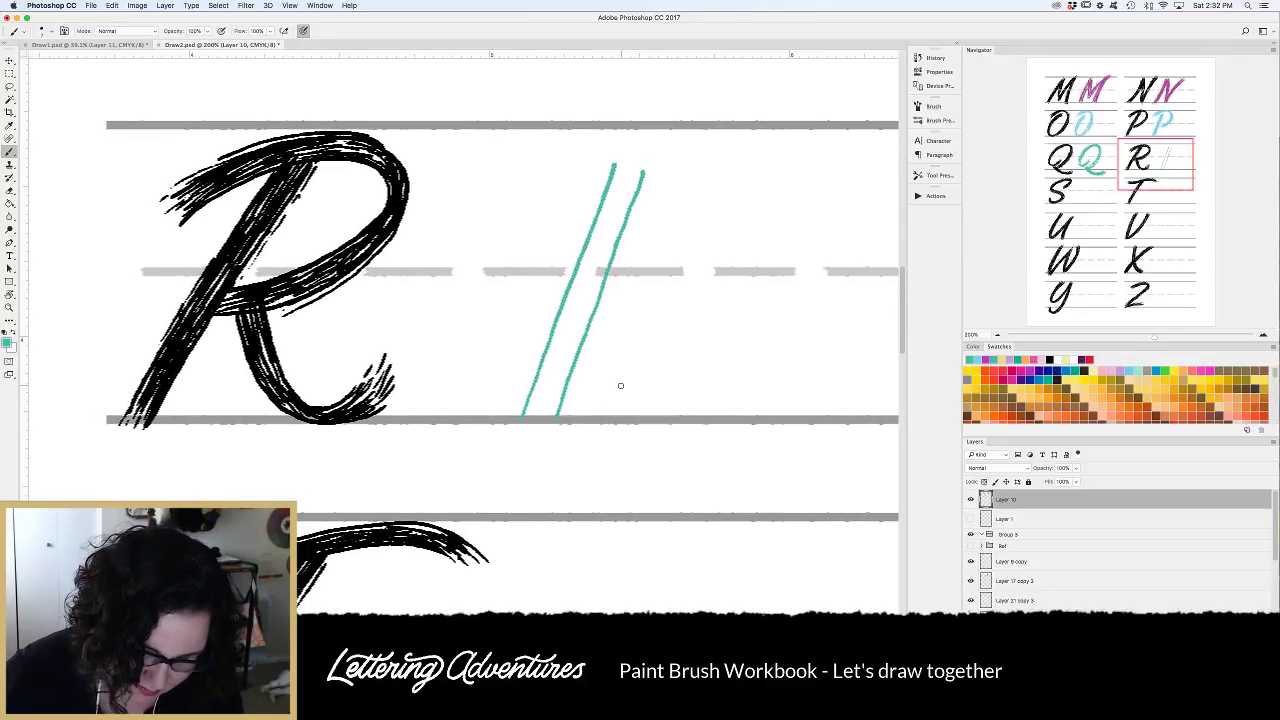
mouse_move(532, 187)
left_mouse_down()
mouse_move(555, 166)
mouse_move(700, 262)
mouse_move(605, 323)
left_mouse_up()
key("ctrl+z")
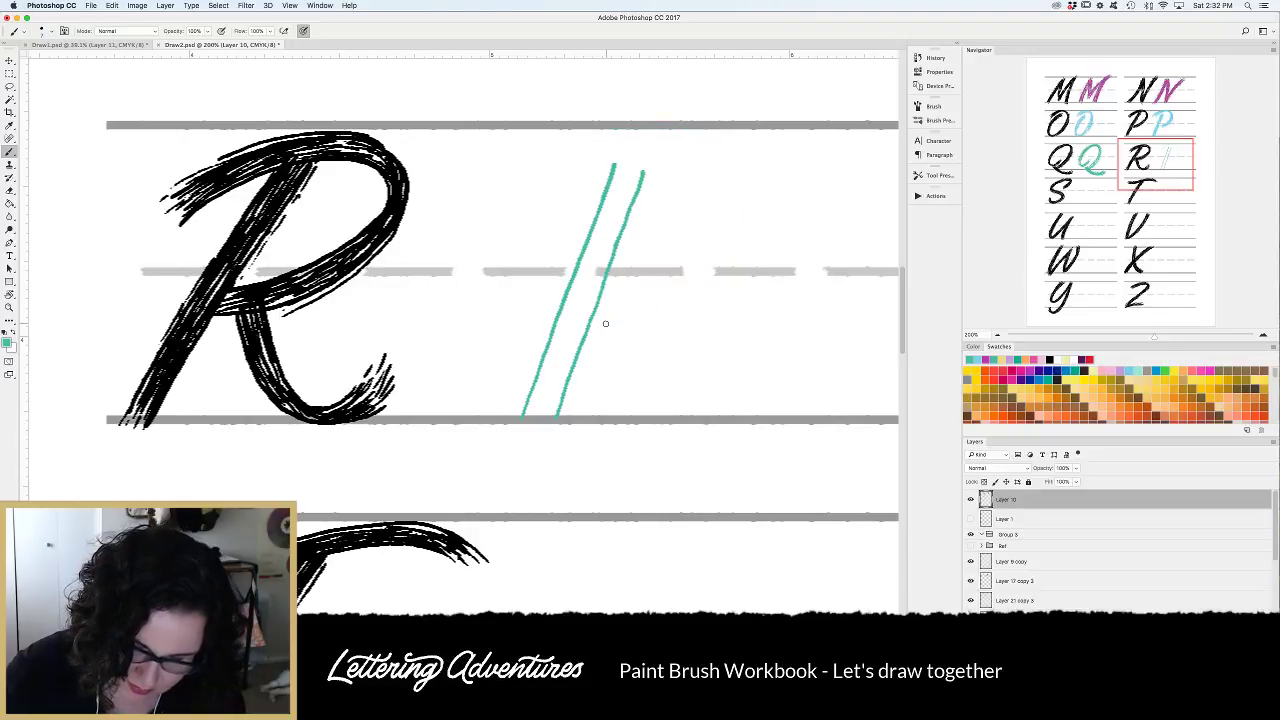
mouse_move(533, 189)
left_mouse_down()
mouse_move(591, 150)
mouse_move(681, 130)
mouse_move(734, 155)
mouse_move(751, 202)
mouse_move(743, 250)
mouse_move(699, 301)
mouse_move(579, 346)
left_mouse_up()
key("ctrl+z")
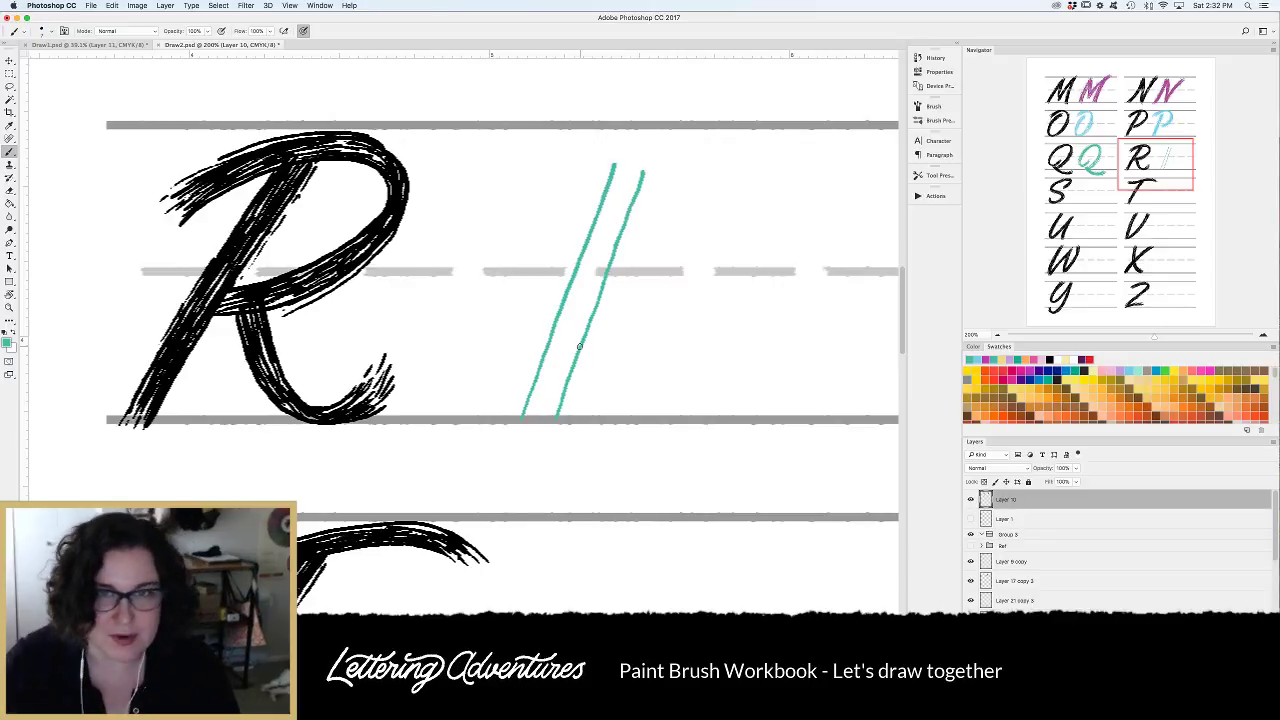
Outline the teal R's bowl with outer and inner curves meeting the stem, and draw the leg's outer curve along the baseline.
mouse_move(550, 182)
left_mouse_down()
mouse_move(650, 132)
mouse_move(706, 129)
mouse_move(740, 146)
mouse_move(750, 171)
mouse_move(745, 216)
mouse_move(702, 272)
mouse_move(584, 320)
left_mouse_up()
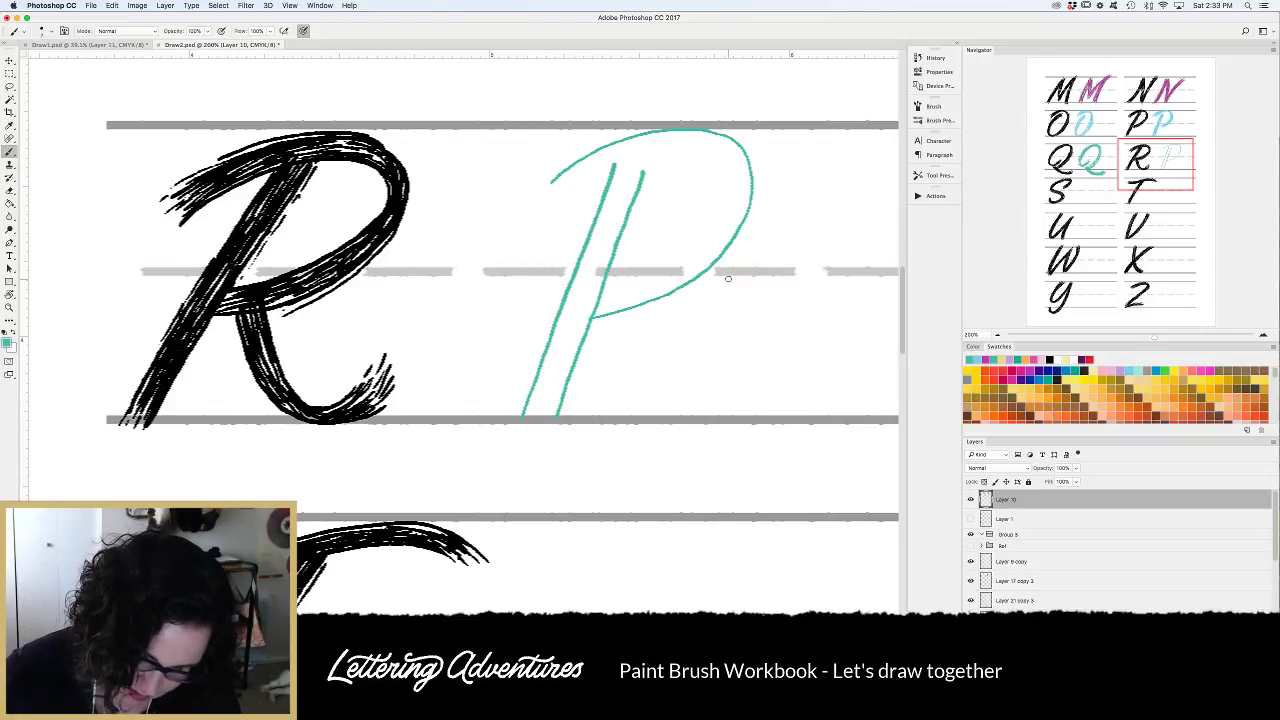
mouse_move(630, 312)
left_mouse_down()
mouse_move(641, 353)
mouse_move(690, 411)
mouse_move(768, 401)
left_mouse_up()
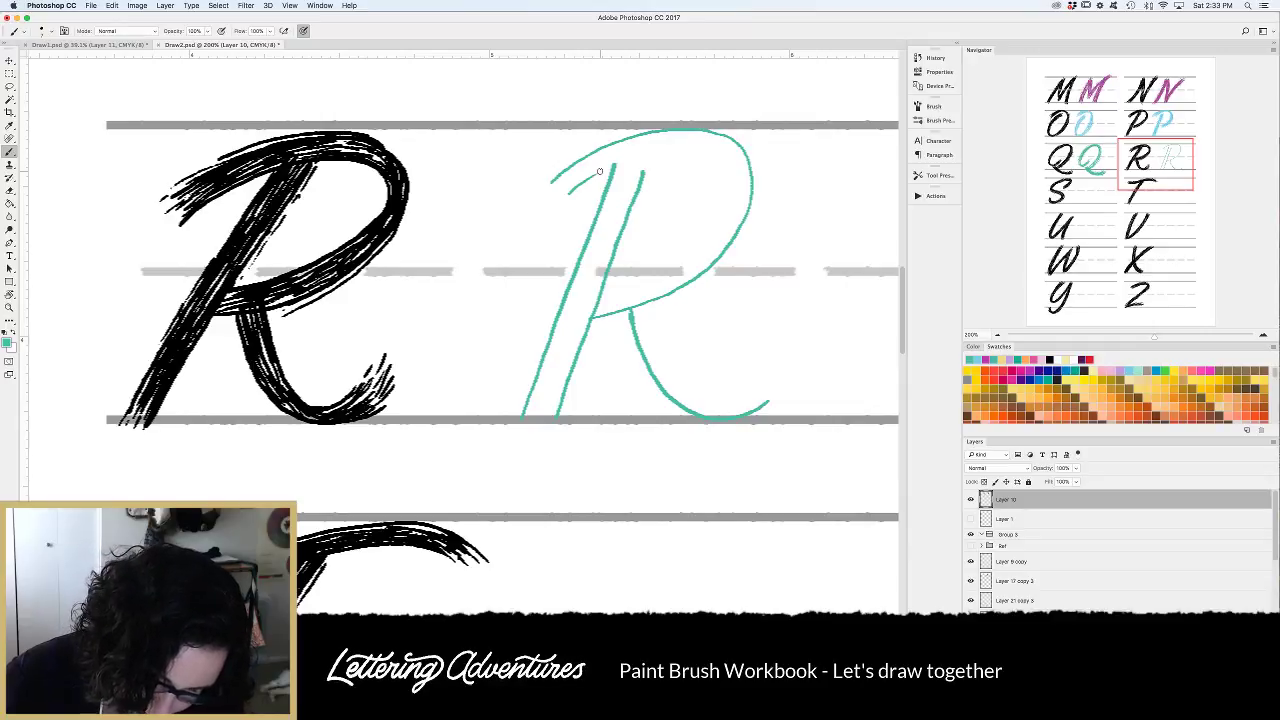
mouse_move(567, 197)
left_mouse_down()
mouse_move(607, 167)
mouse_move(598, 176)
mouse_move(691, 150)
mouse_move(739, 172)
mouse_move(749, 202)
mouse_move(746, 218)
mouse_move(702, 131)
mouse_move(579, 149)
mouse_move(537, 181)
left_mouse_up()
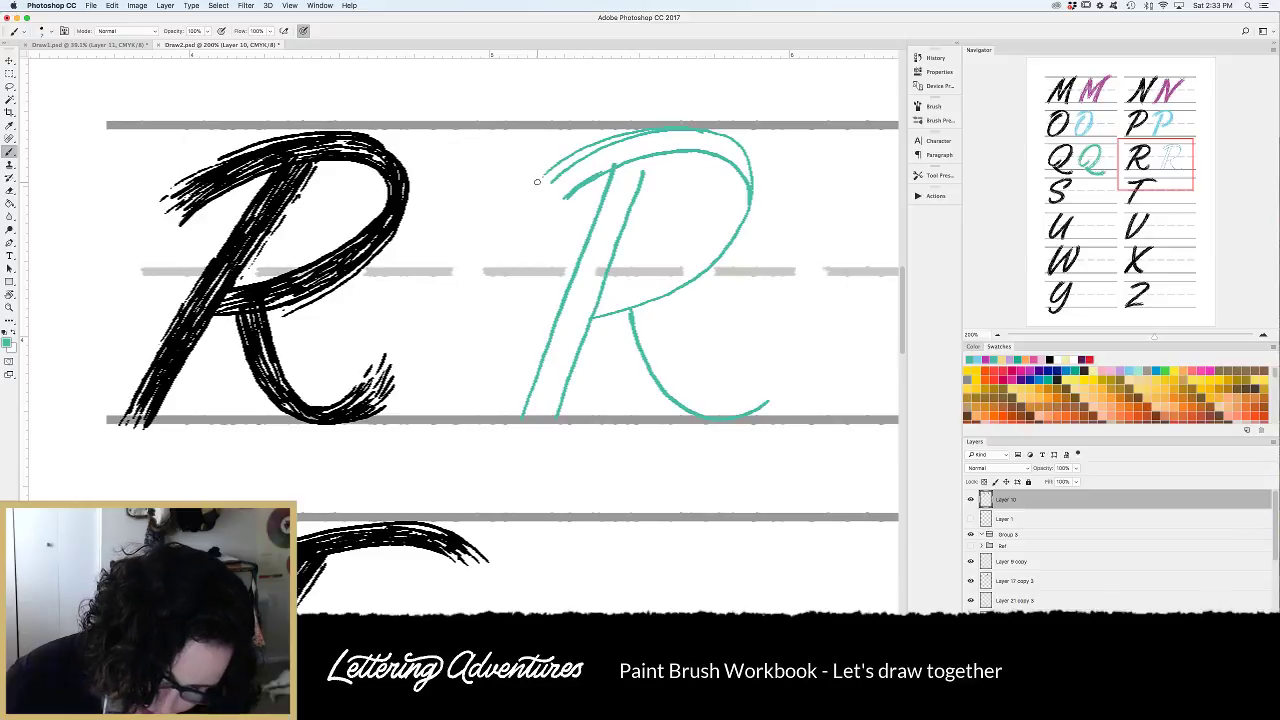
mouse_move(704, 152)
left_mouse_down()
mouse_move(732, 184)
mouse_move(728, 208)
mouse_move(694, 244)
mouse_move(592, 298)
left_mouse_up()
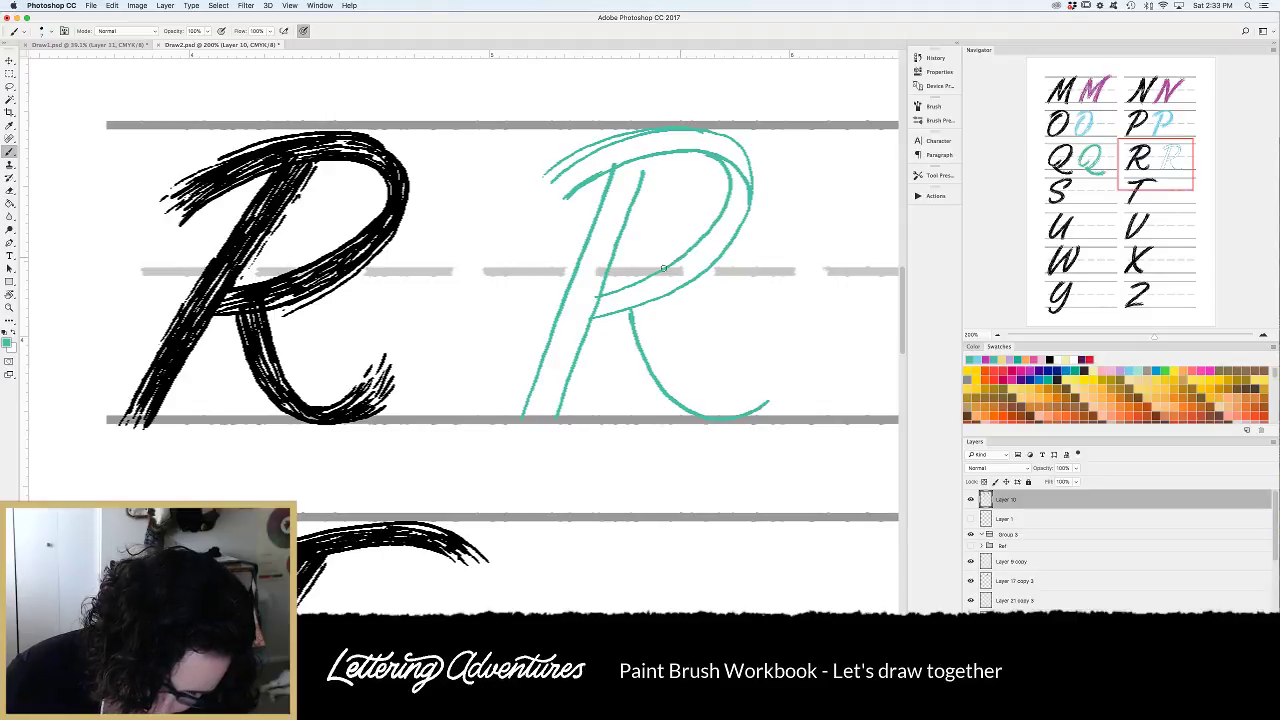
Thicken the teal R's leg curve and outline its inner edge with an upturned end above the baseline.
mouse_move(694, 241)
left_mouse_down()
mouse_move(619, 284)
mouse_move(545, 284)
mouse_move(571, 352)
mouse_move(625, 383)
left_mouse_up()
scroll(607, 456, "right", 3)
scroll(607, 456, "down", 1)
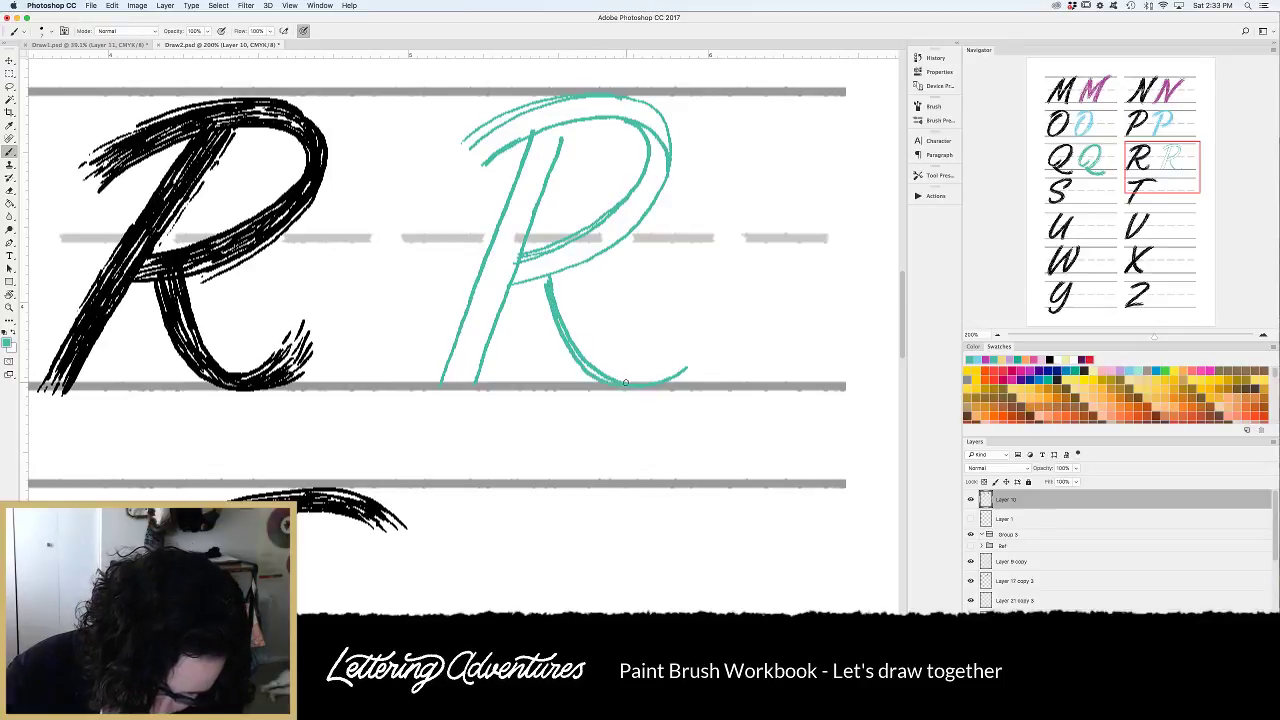
mouse_move(570, 268)
left_mouse_down()
mouse_move(624, 376)
mouse_move(653, 383)
mouse_move(643, 371)
mouse_move(684, 317)
left_mouse_up()
left_click_drag(628, 377, 695, 366)
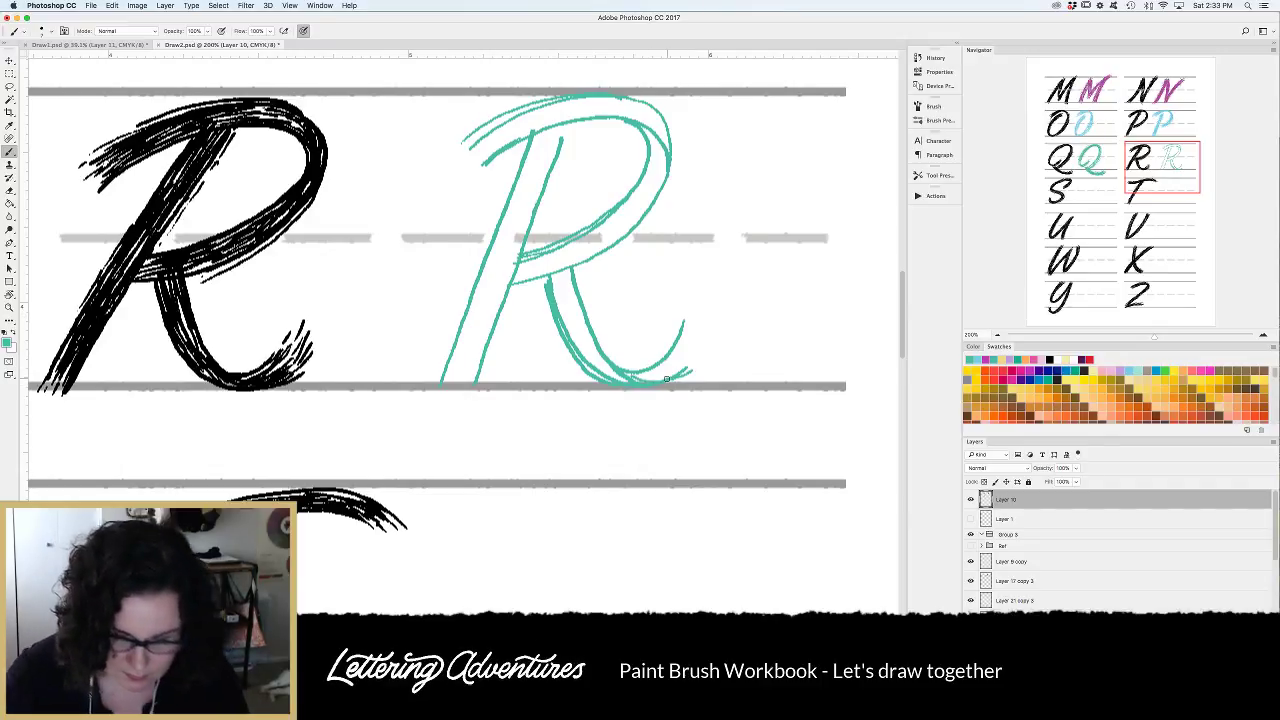
Thicken the outer edge of the teal R's bowl from its right bend down to the stem.
scroll(478, 418, "up", 2)
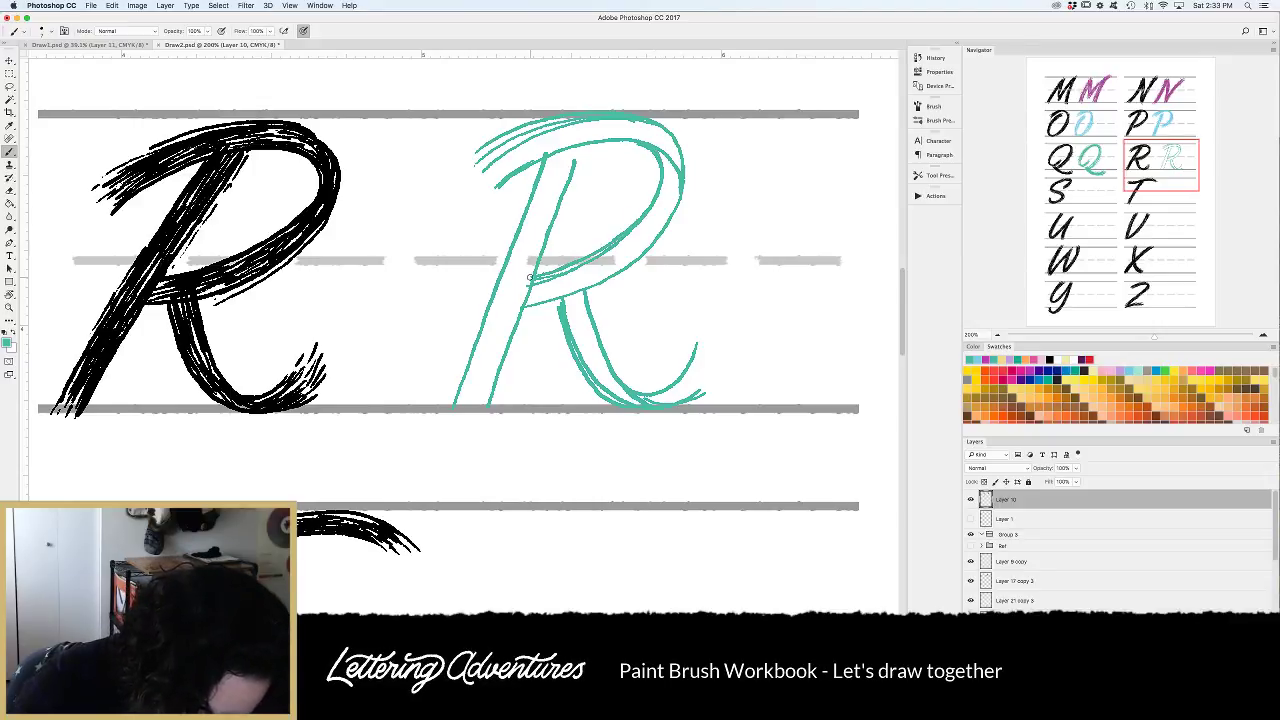
mouse_move(678, 150)
left_mouse_down()
mouse_move(674, 220)
mouse_move(644, 260)
mouse_move(605, 289)
mouse_move(525, 312)
left_mouse_up()
key("super+z")
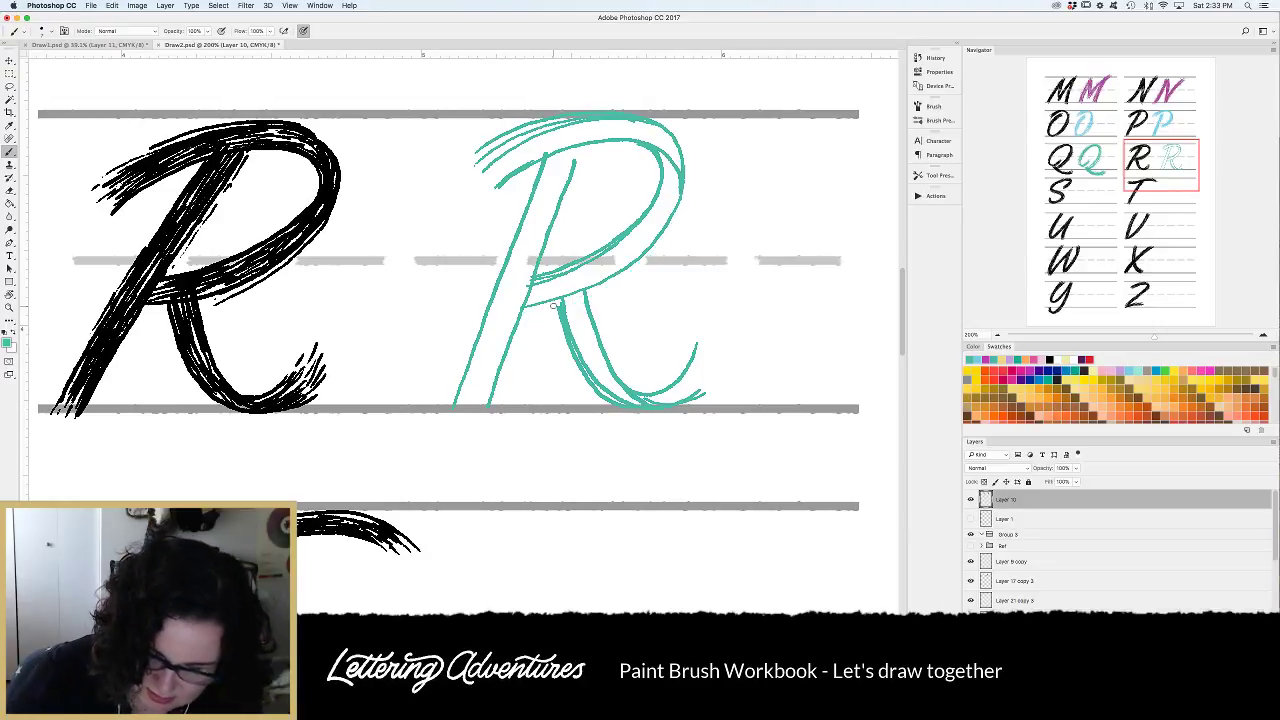
mouse_move(680, 170)
left_mouse_down()
mouse_move(660, 240)
mouse_move(588, 290)
mouse_move(520, 310)
left_mouse_up()
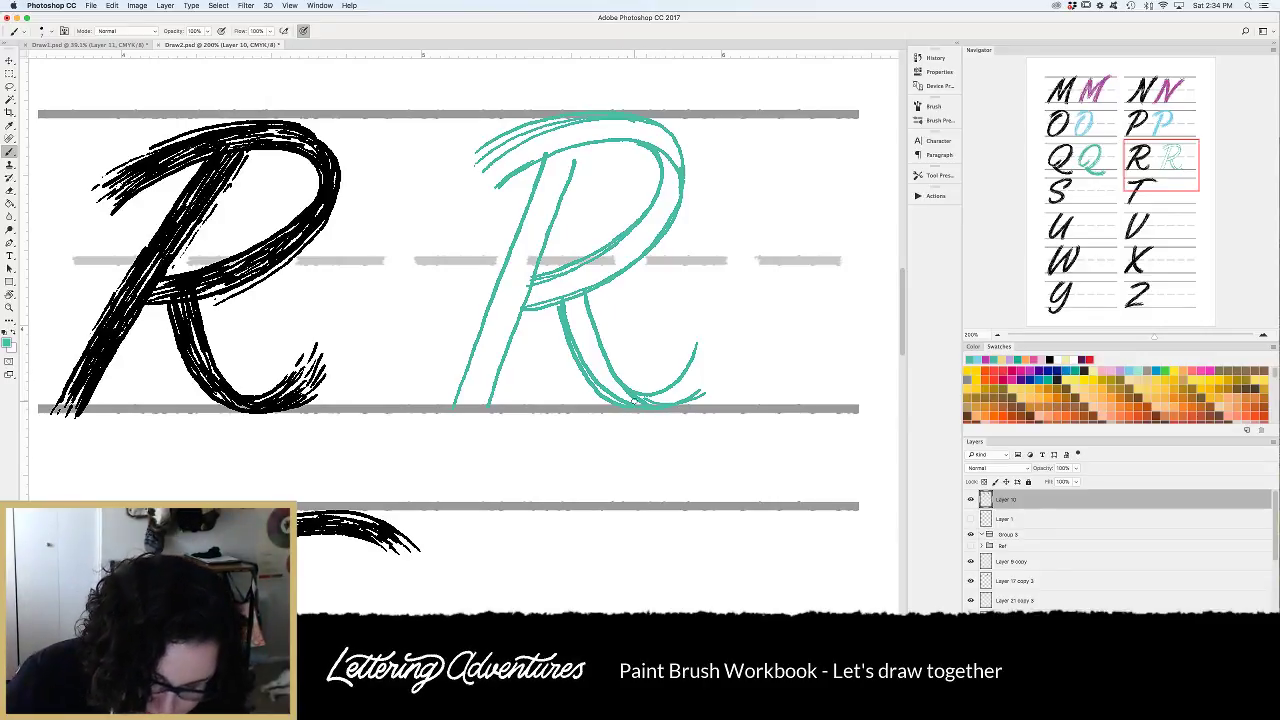
Fill the top arch of the teal R's bowl with long curved dry-brush strokes reaching the right bend.
mouse_move(678, 162)
left_mouse_down()
mouse_move(640, 136)
mouse_move(508, 162)
mouse_move(541, 140)
left_mouse_up()
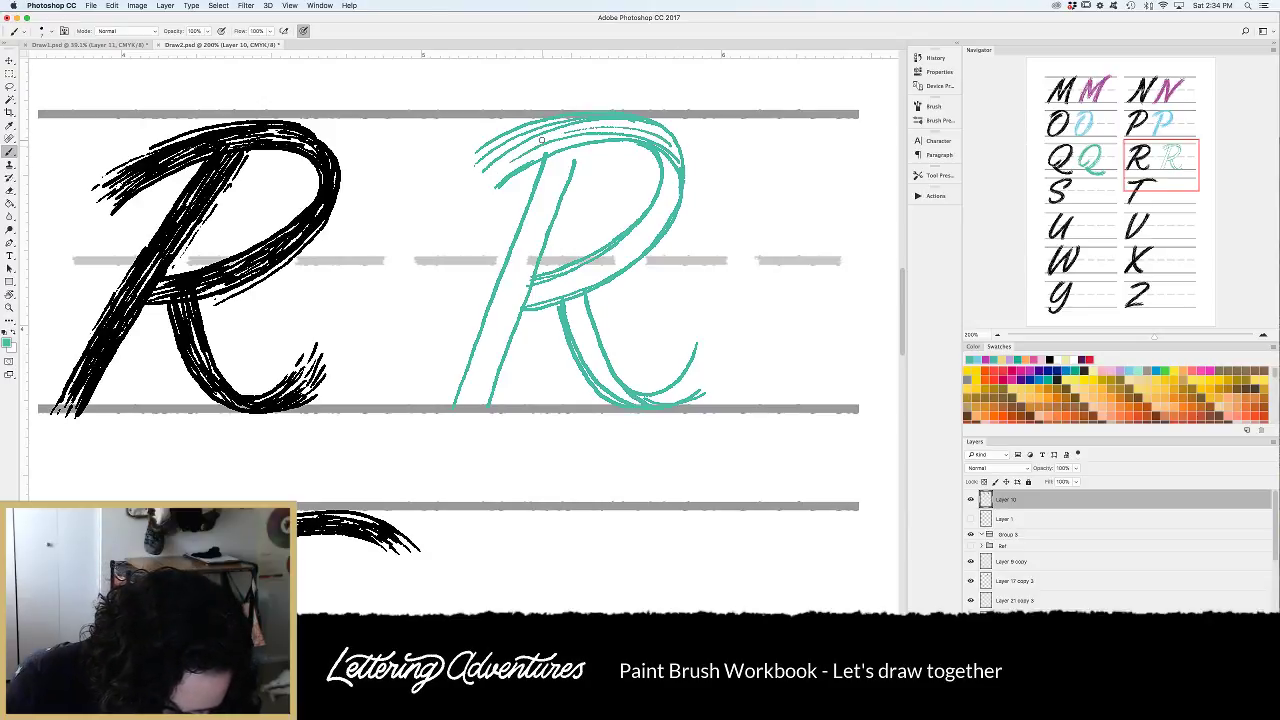
mouse_move(668, 137)
left_mouse_down()
mouse_move(580, 123)
mouse_move(599, 128)
mouse_move(540, 139)
left_mouse_up()
mouse_move(632, 125)
left_mouse_down()
mouse_move(516, 147)
mouse_move(614, 124)
left_mouse_up()
mouse_move(536, 148)
left_mouse_down()
mouse_move(624, 129)
mouse_move(678, 161)
left_mouse_up()
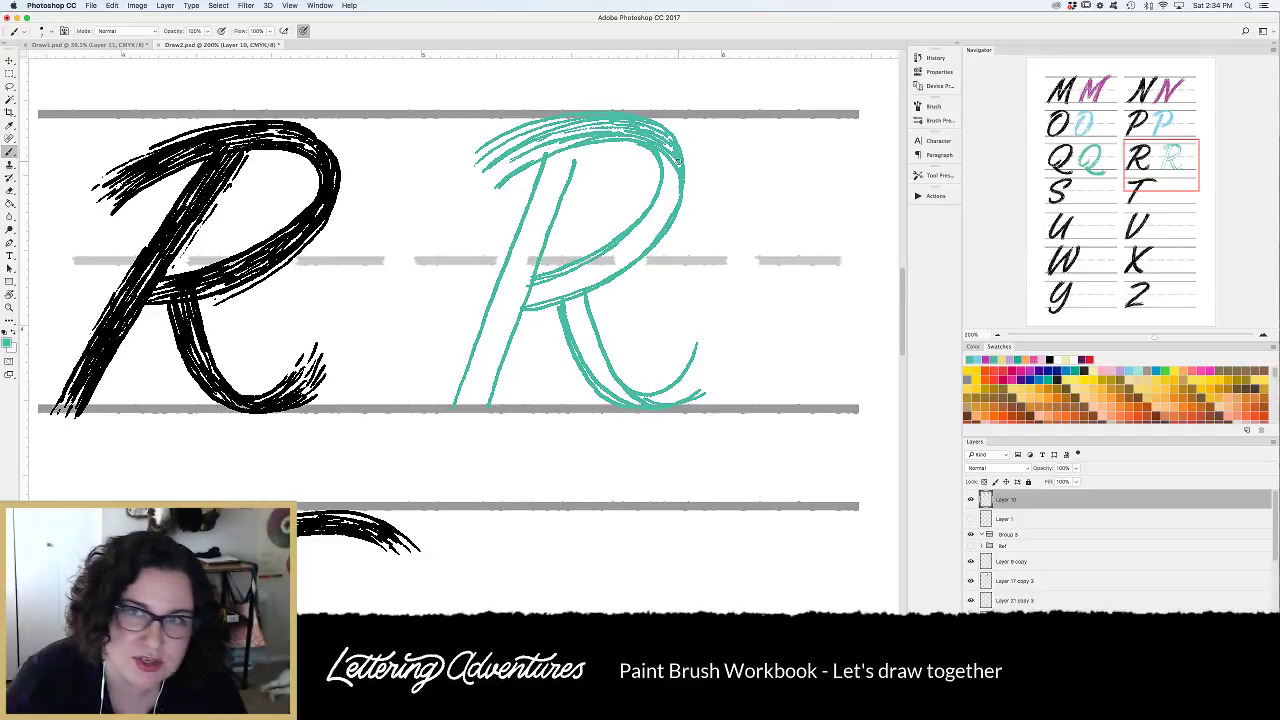
Fill the left end of the teal R's top stroke with dry-brush strokes, leaving ragged bristle ends.
left_click_drag(634, 126, 510, 157)
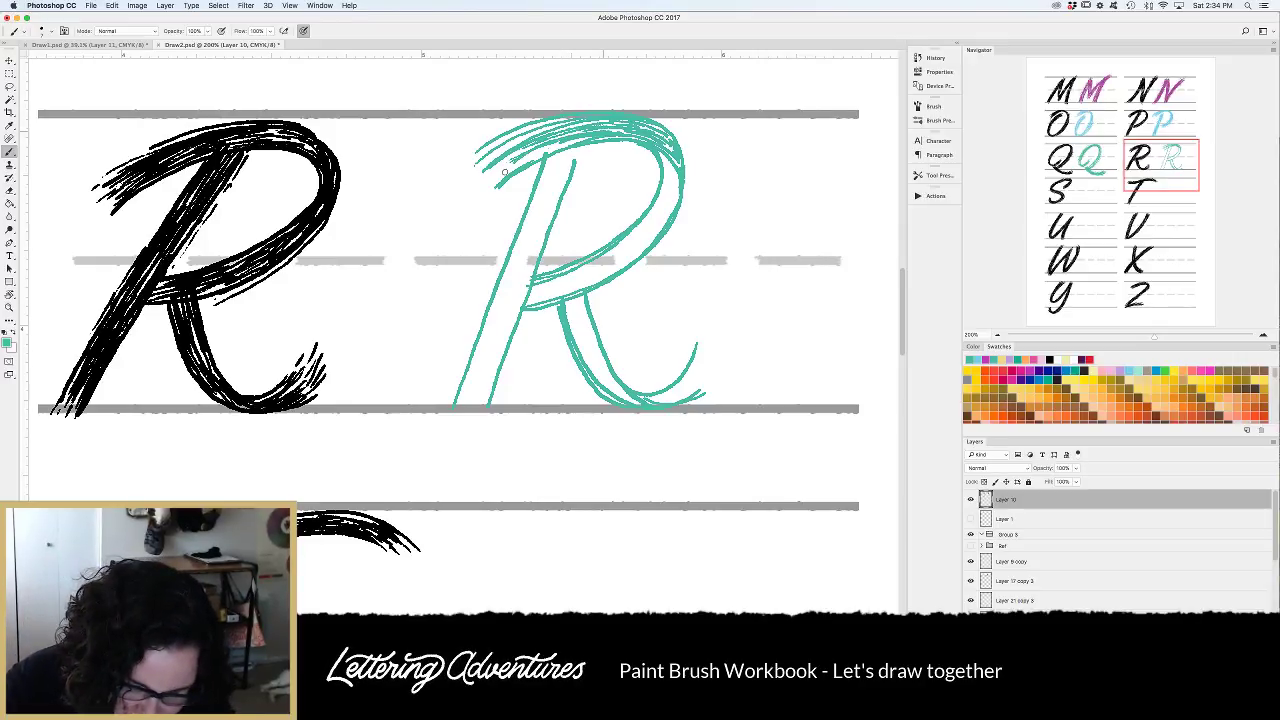
left_click_drag(556, 124, 481, 166)
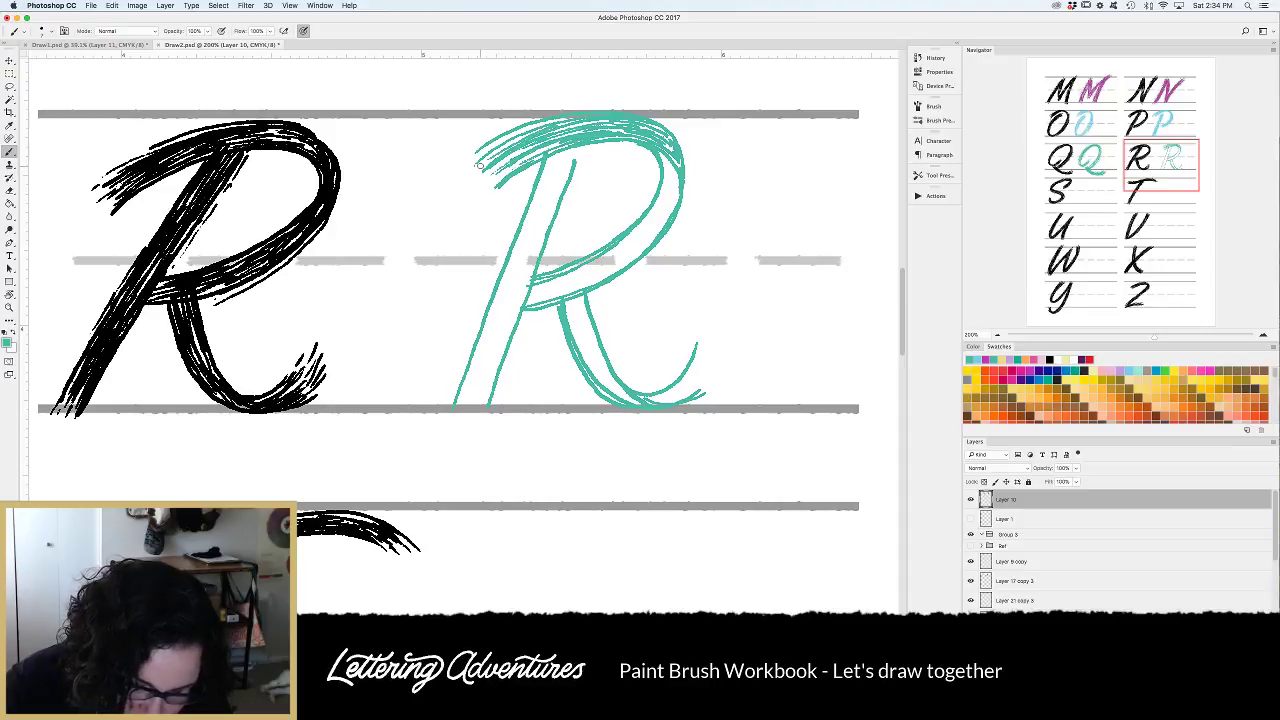
mouse_move(566, 119)
left_mouse_down()
mouse_move(478, 156)
mouse_move(499, 149)
left_mouse_up()
mouse_move(610, 124)
left_mouse_down()
mouse_move(578, 125)
mouse_move(501, 162)
mouse_move(505, 172)
mouse_move(544, 146)
left_mouse_up()
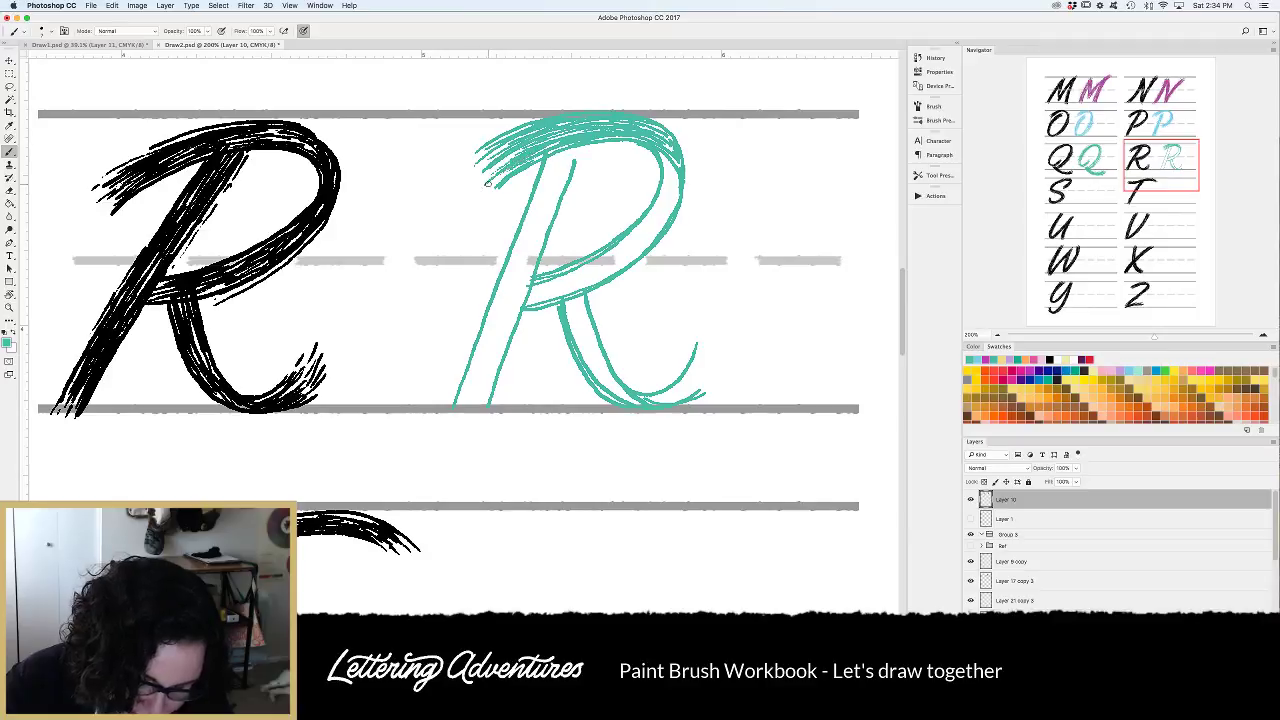
mouse_move(484, 174)
left_mouse_down()
mouse_move(518, 152)
mouse_move(484, 173)
mouse_move(480, 161)
mouse_move(496, 184)
left_mouse_up()
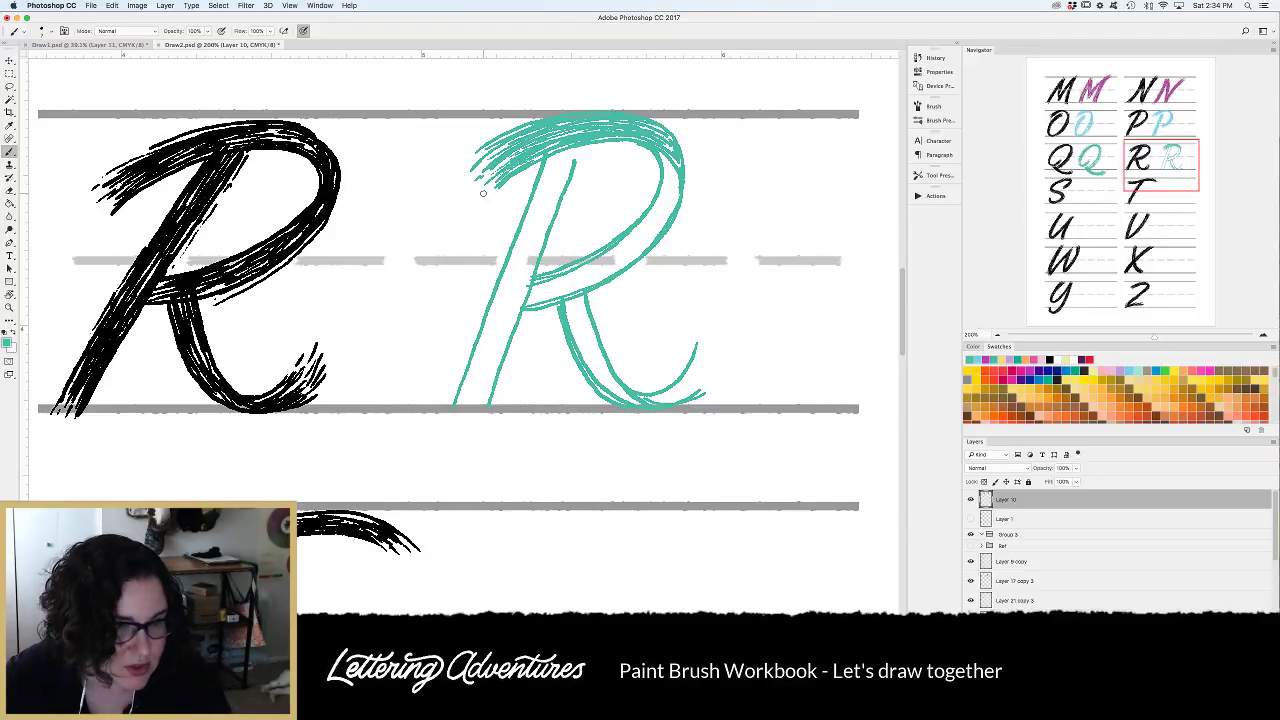
Fill the teal R's slanted stem with long dry-brush strokes from the top arch down to the baseline.
left_click_drag(554, 151, 542, 190)
mouse_move(564, 152)
left_mouse_down()
mouse_move(548, 186)
mouse_move(557, 179)
left_mouse_up()
mouse_move(576, 150)
left_mouse_down()
mouse_move(552, 205)
mouse_move(577, 162)
left_mouse_up()
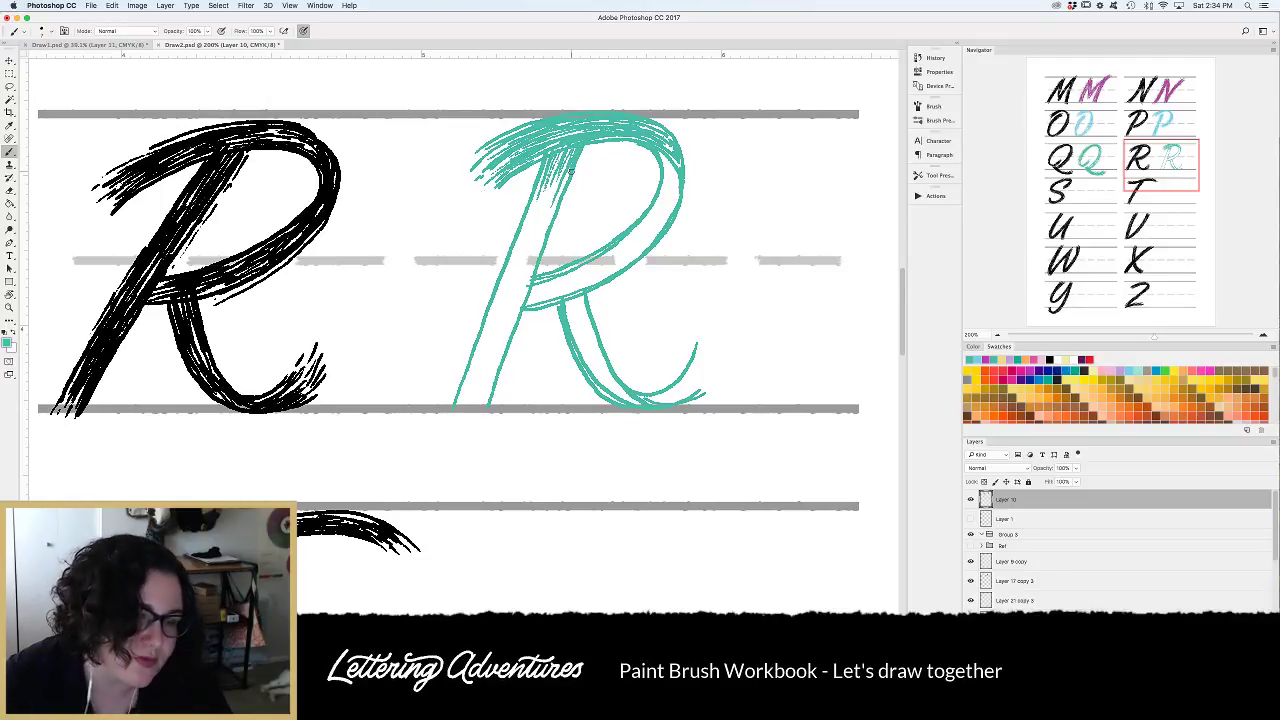
mouse_move(571, 172)
left_mouse_down()
mouse_move(548, 170)
mouse_move(526, 222)
mouse_move(562, 162)
mouse_move(536, 256)
mouse_move(546, 222)
mouse_move(522, 290)
mouse_move(486, 335)
mouse_move(540, 232)
mouse_move(516, 314)
mouse_move(486, 380)
mouse_move(508, 296)
mouse_move(466, 398)
mouse_move(488, 374)
mouse_move(494, 392)
mouse_move(586, 263)
left_mouse_up()
Fill the teal R's bowl and leg with curved dry-brush strokes, giving the leg's upturned end ragged bristle tips.
mouse_move(668, 152)
left_mouse_down()
mouse_move(666, 184)
mouse_move(530, 304)
left_mouse_up()
mouse_move(676, 182)
left_mouse_down()
mouse_move(676, 196)
mouse_move(540, 304)
mouse_move(632, 244)
left_mouse_up()
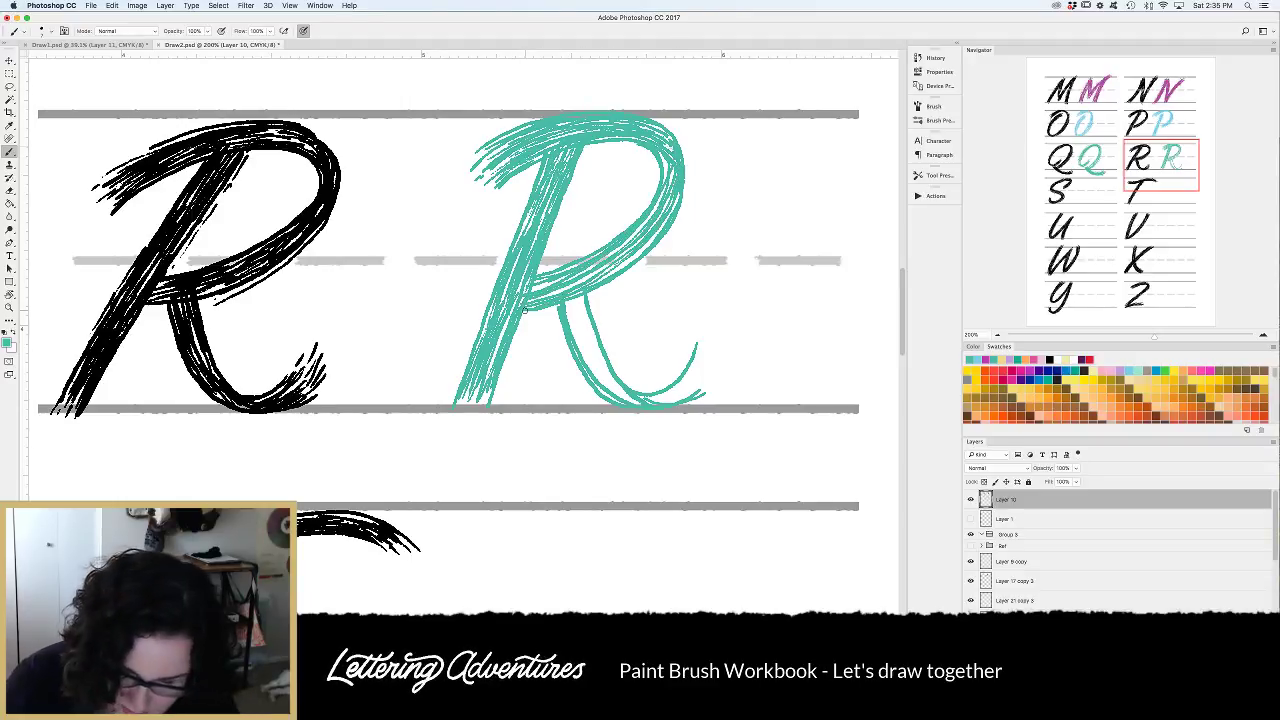
left_click_drag(664, 149, 649, 236)
mouse_move(672, 192)
left_mouse_down()
mouse_move(620, 249)
mouse_move(640, 252)
mouse_move(593, 286)
mouse_move(528, 293)
left_mouse_up()
mouse_move(615, 254)
left_mouse_down()
mouse_move(561, 296)
mouse_move(571, 306)
mouse_move(569, 287)
mouse_move(617, 389)
mouse_move(591, 365)
mouse_move(636, 405)
mouse_move(634, 394)
mouse_move(697, 376)
mouse_move(662, 392)
mouse_move(709, 370)
left_mouse_up()
mouse_move(656, 404)
left_mouse_down()
mouse_move(714, 386)
mouse_move(708, 339)
mouse_move(719, 365)
left_mouse_up()
Add loose stray bristle strokes at the teal R's top-left end and along the edges of its stem, bowl and leg.
mouse_move(484, 166)
left_mouse_down()
mouse_move(459, 181)
mouse_move(518, 212)
mouse_move(464, 347)
left_mouse_up()
left_click_drag(584, 158, 546, 264)
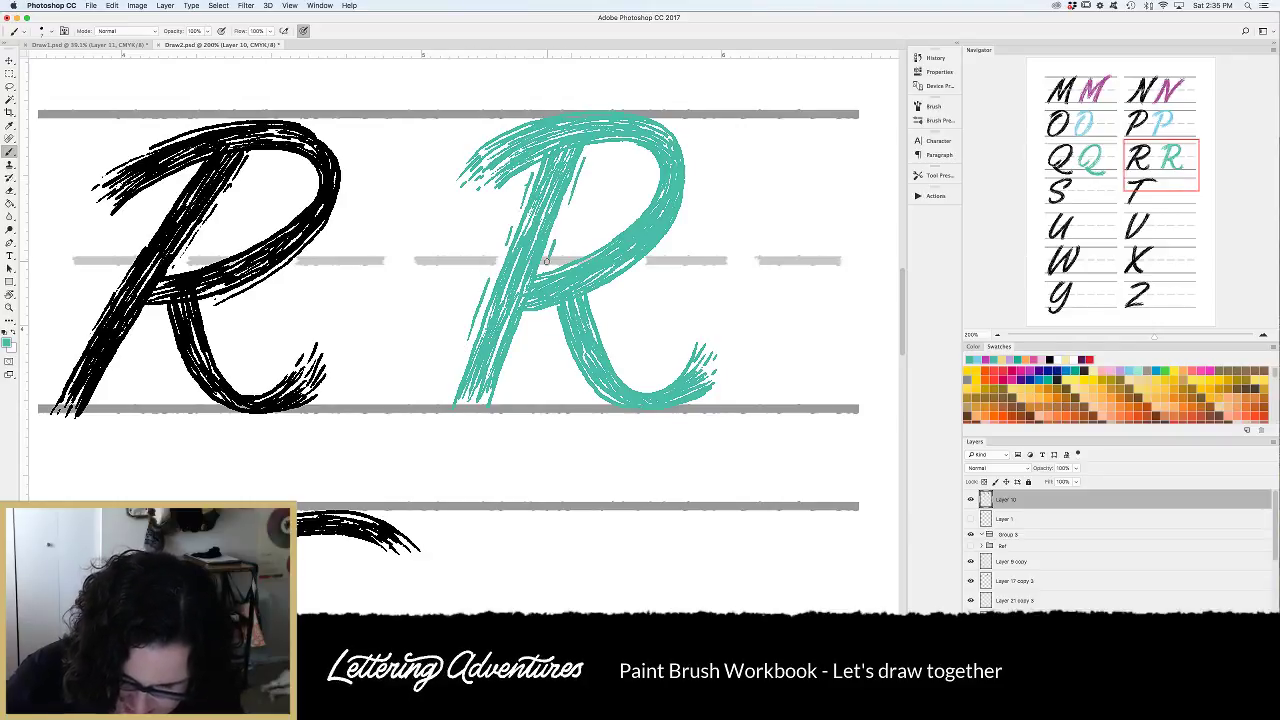
left_click_drag(654, 166, 637, 208)
left_click_drag(693, 171, 626, 263)
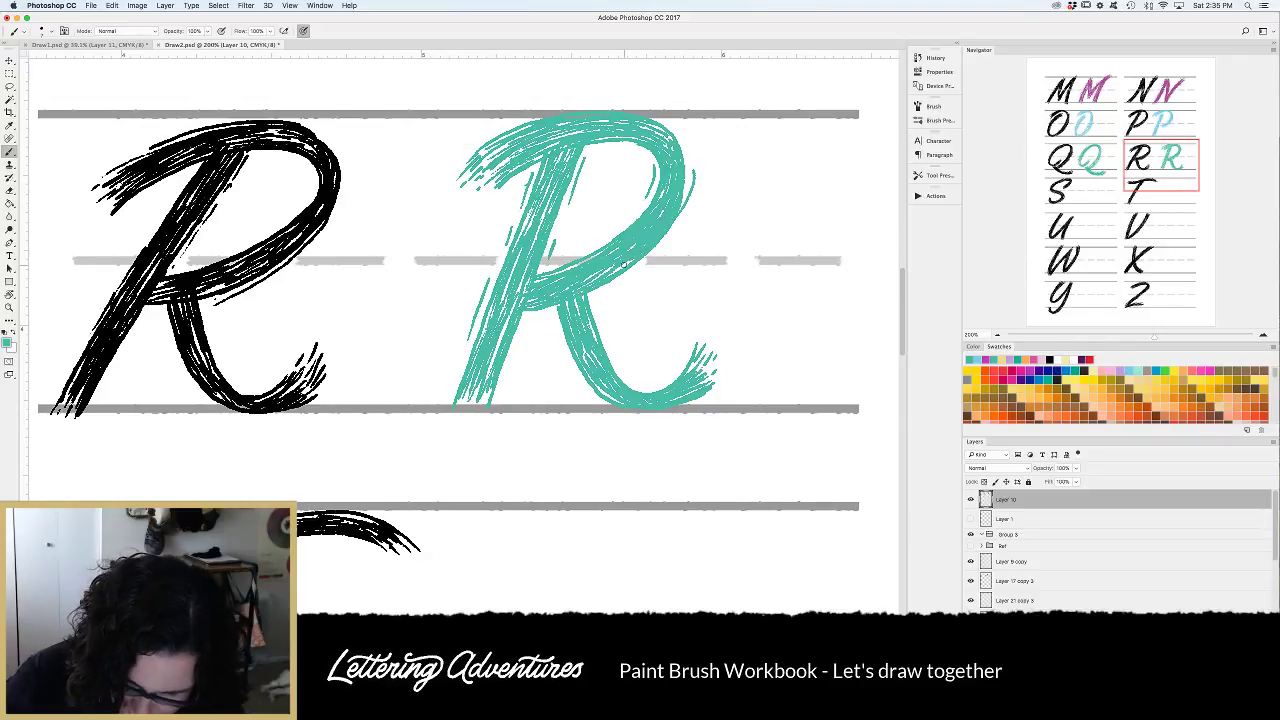
left_click_drag(606, 323, 652, 401)
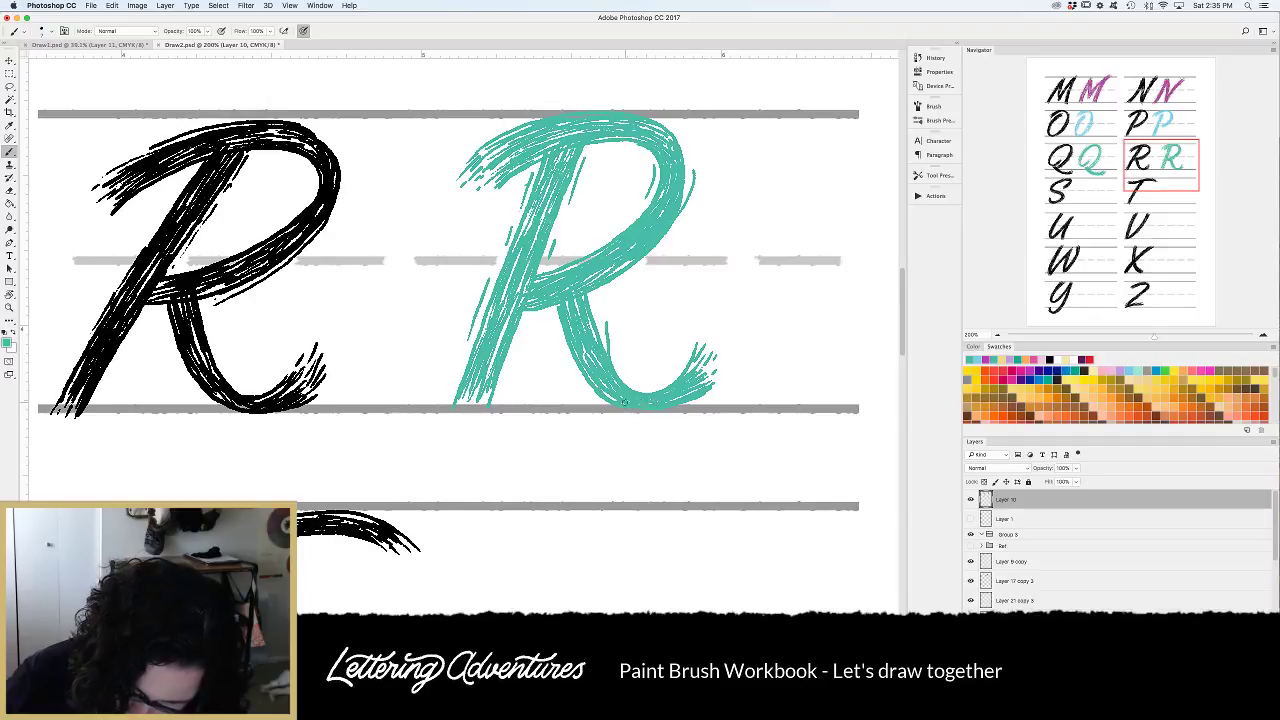
Extend the foot of the teal R's stem slightly below the baseline with ragged bristle strokes.
left_click_drag(498, 348, 460, 404)
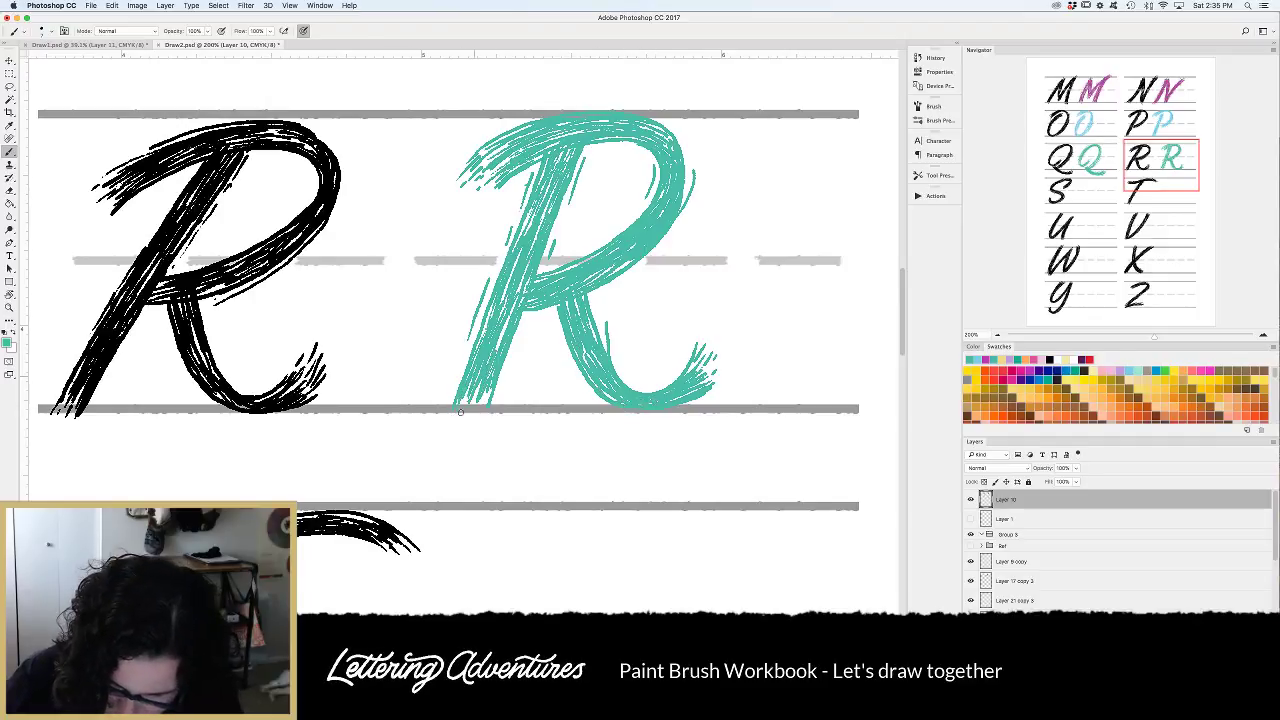
mouse_move(498, 363)
left_mouse_down()
mouse_move(482, 412)
mouse_move(488, 400)
mouse_move(458, 424)
left_mouse_up()
left_click_drag(460, 406, 451, 425)
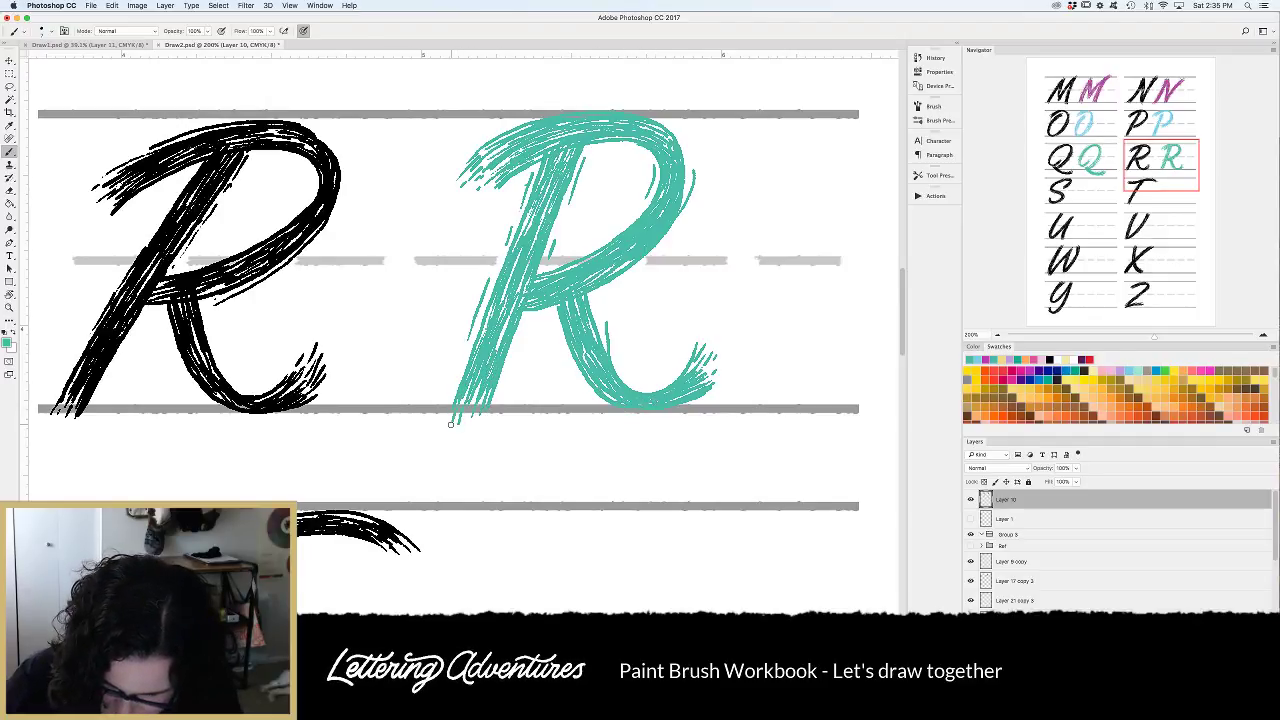
Erase part of the bristle tips at the left end of the teal R's top stroke, and return to the Brush tool.
key("e")
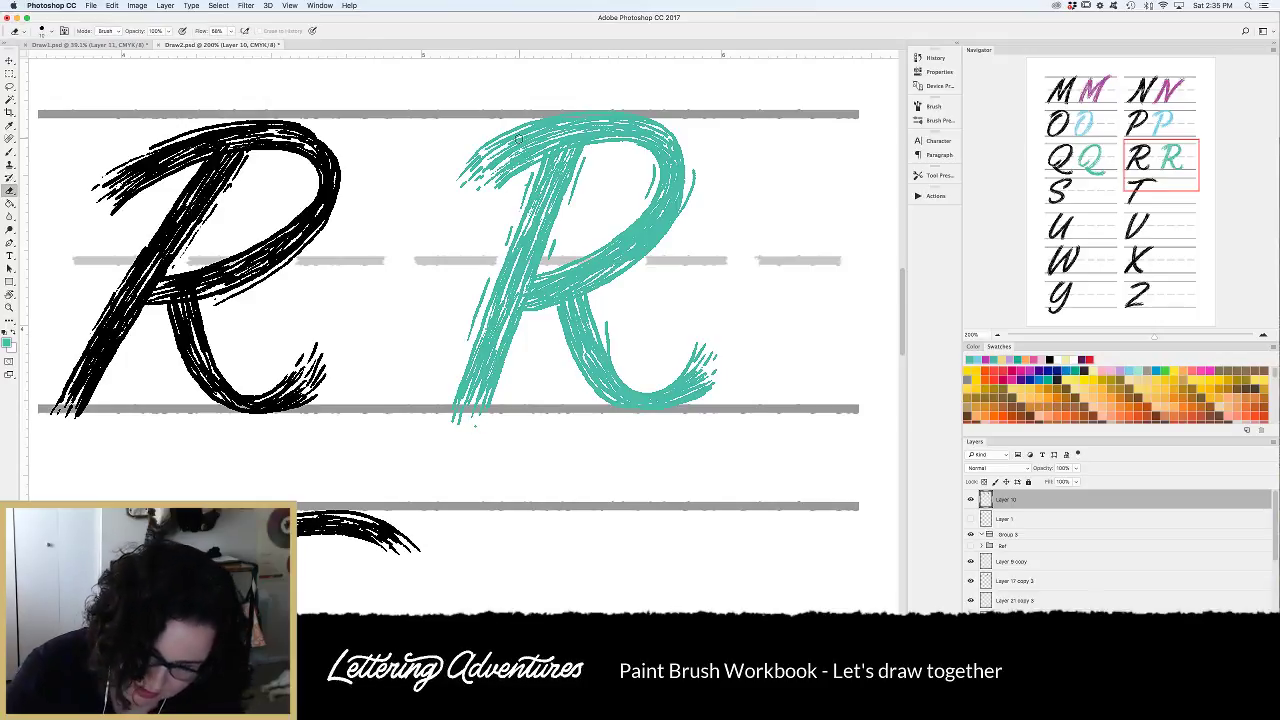
mouse_move(472, 160)
left_mouse_down()
mouse_move(469, 199)
mouse_move(463, 164)
left_mouse_up()
key("b")
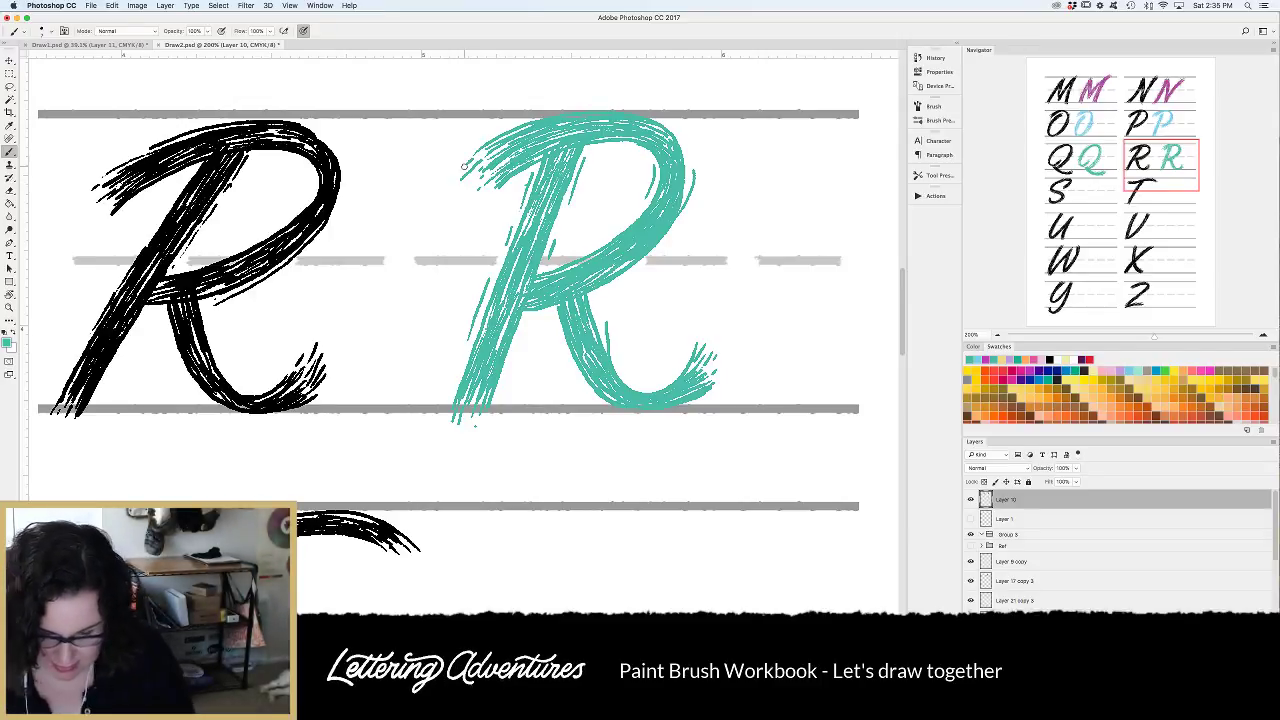
Compare the coloured letters on the whole Draw2.psd worksheet with those in Draw1.psd.
key("super+0")
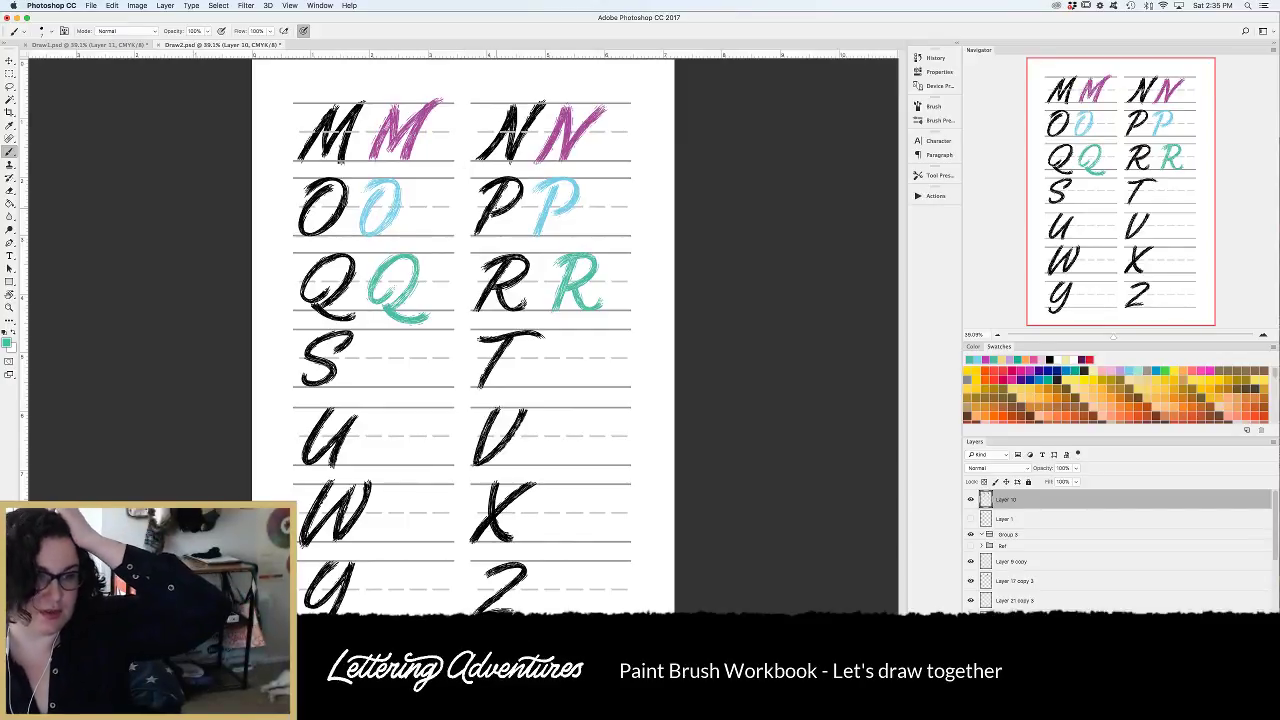
left_click(115, 45)
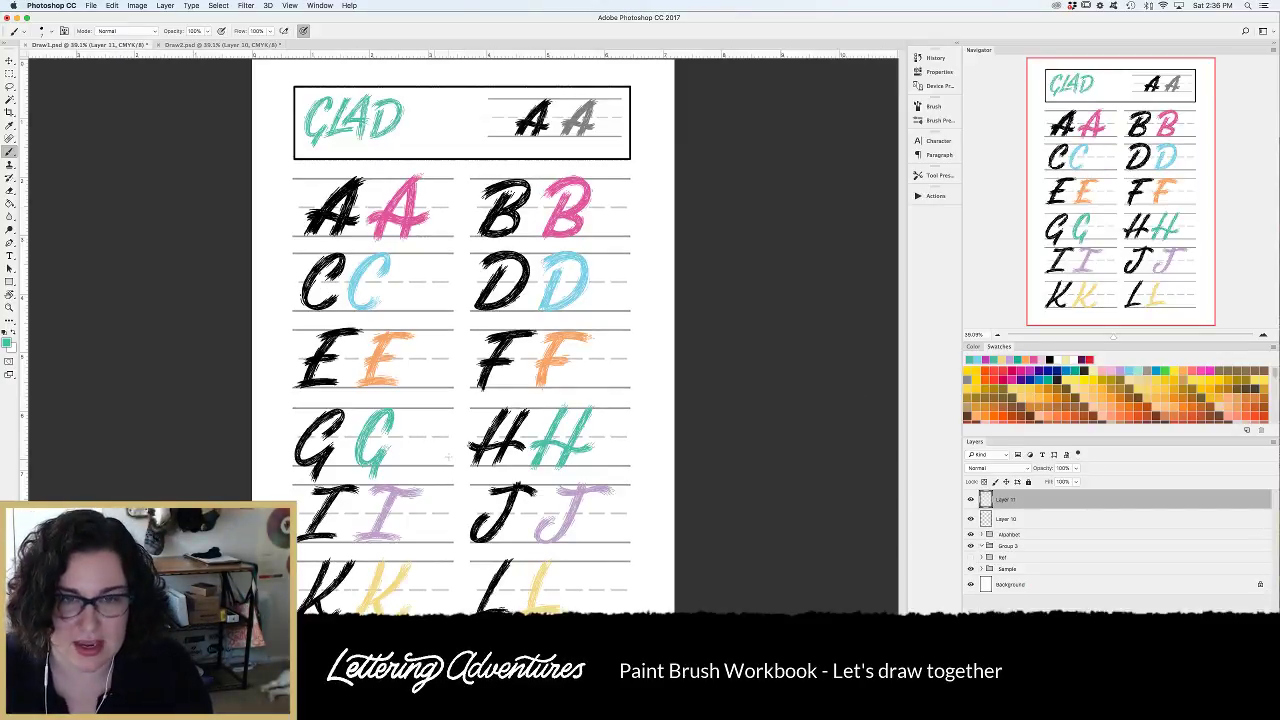
left_click(229, 45)
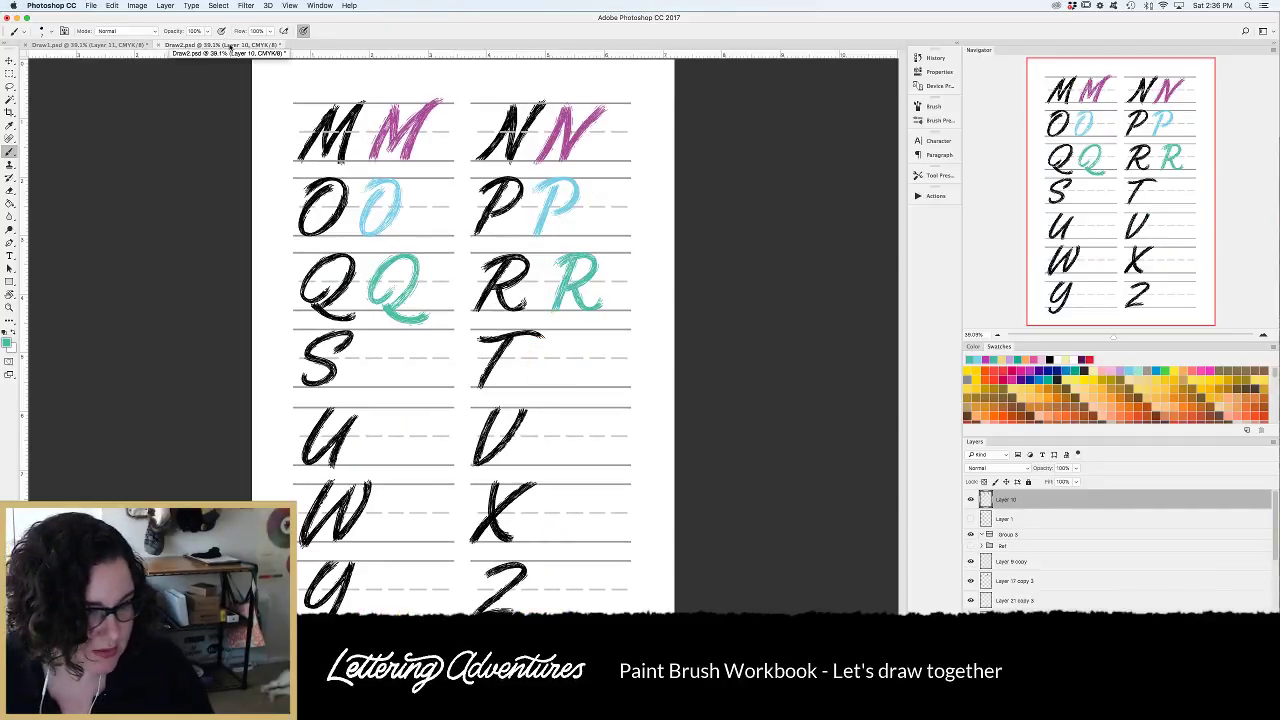
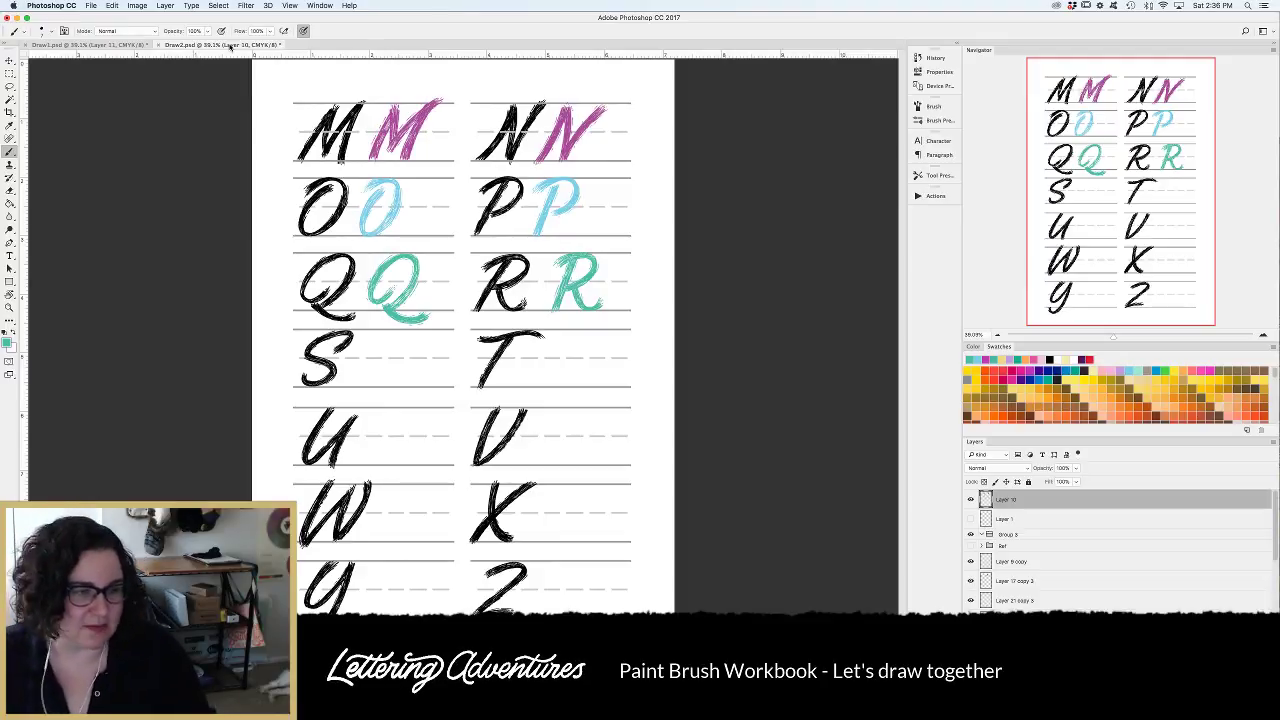
Set the brush colour to light orange for the copy of the S.
key("super+equal")
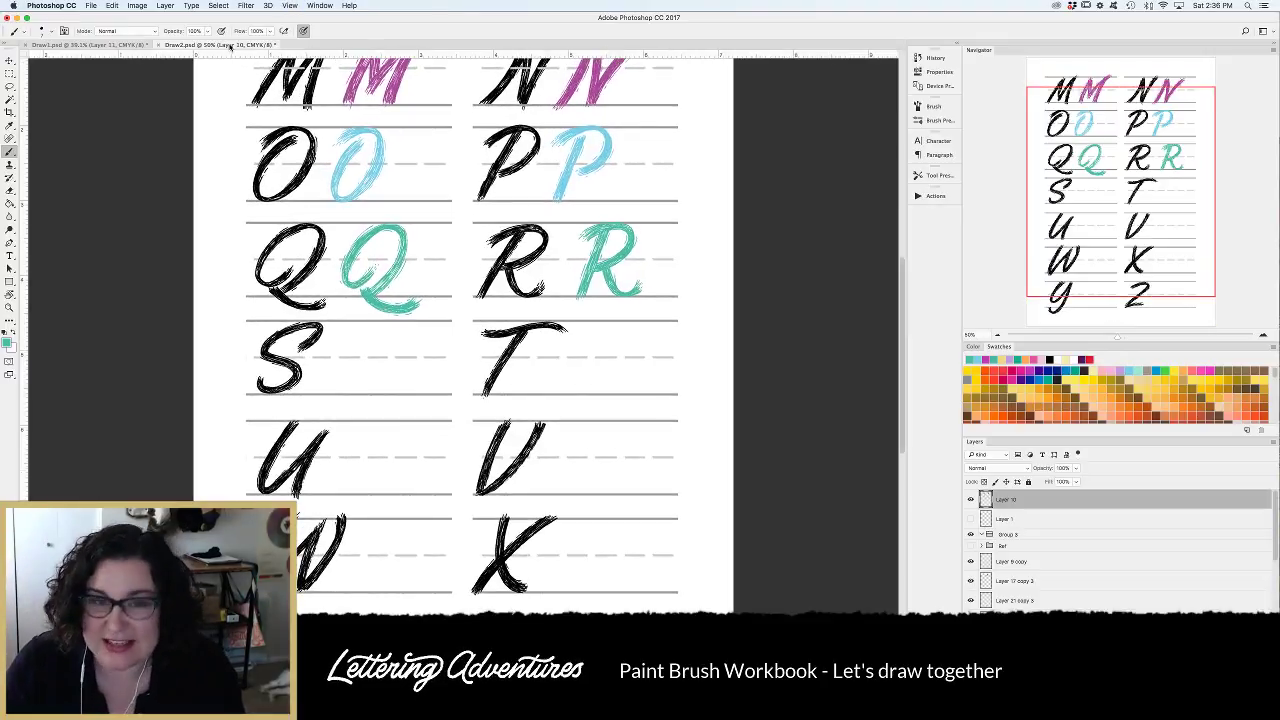
key("super+equal")
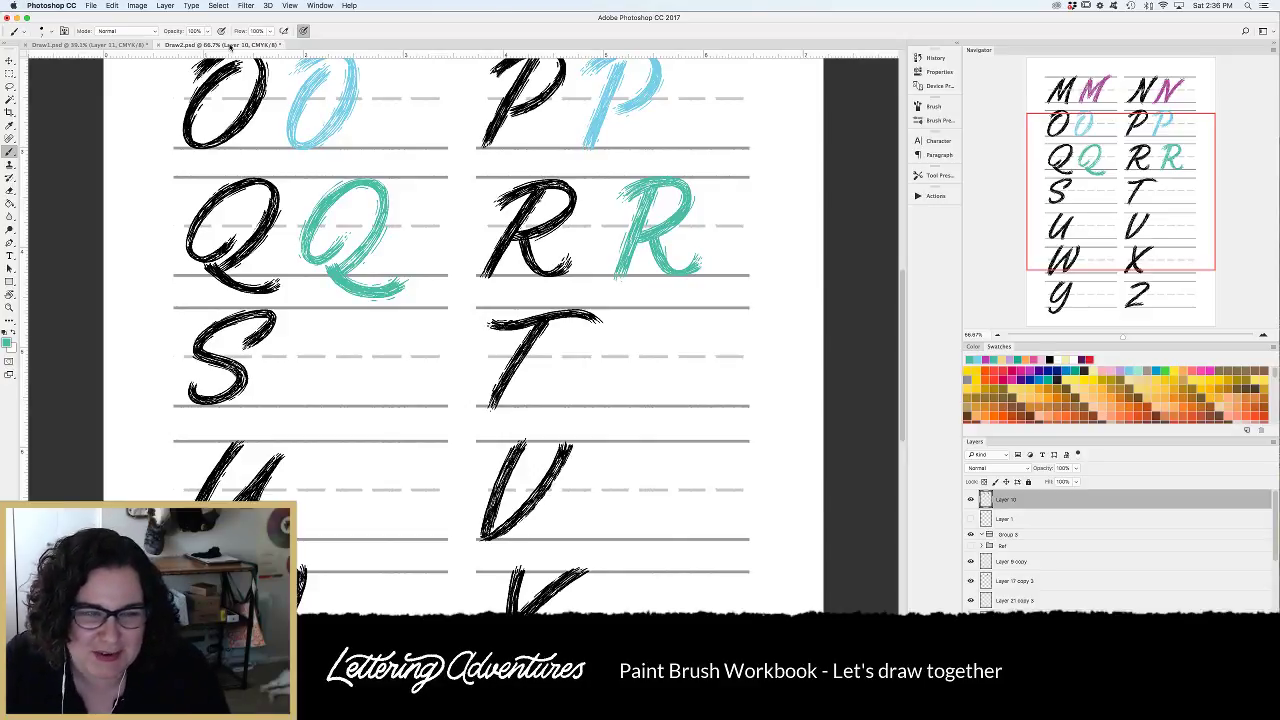
key("super+equal")
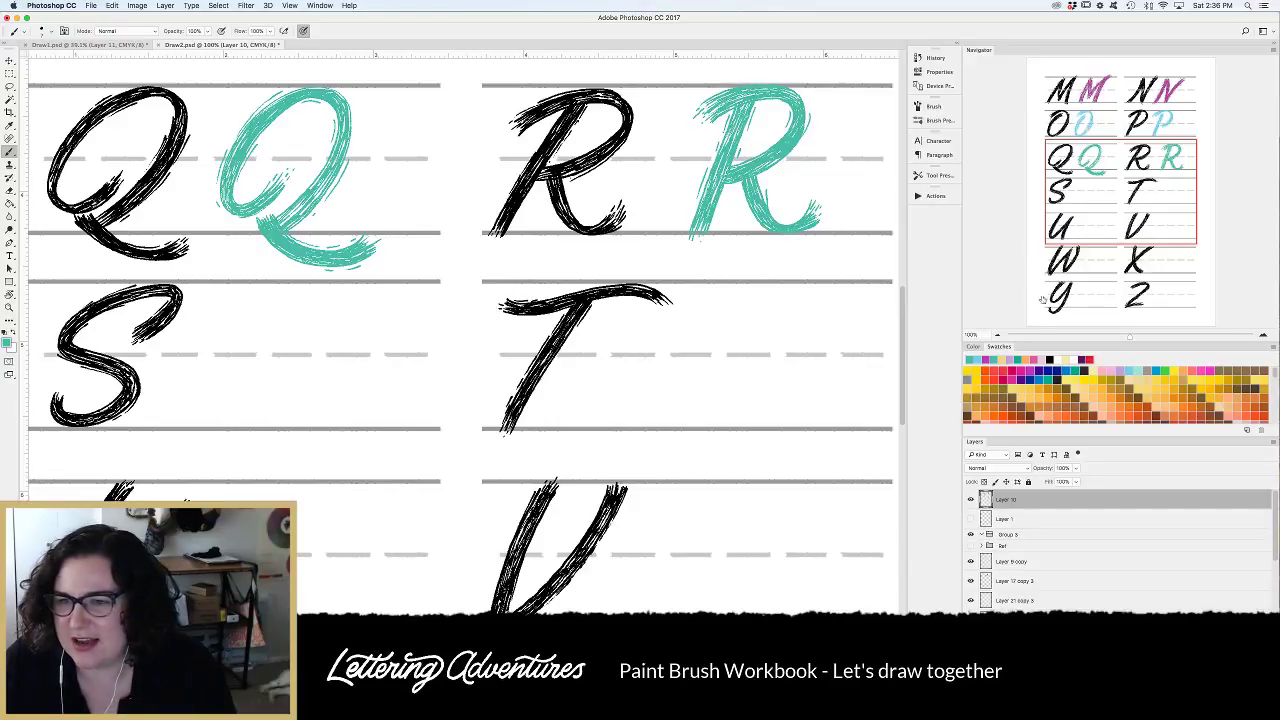
left_click(1031, 358)
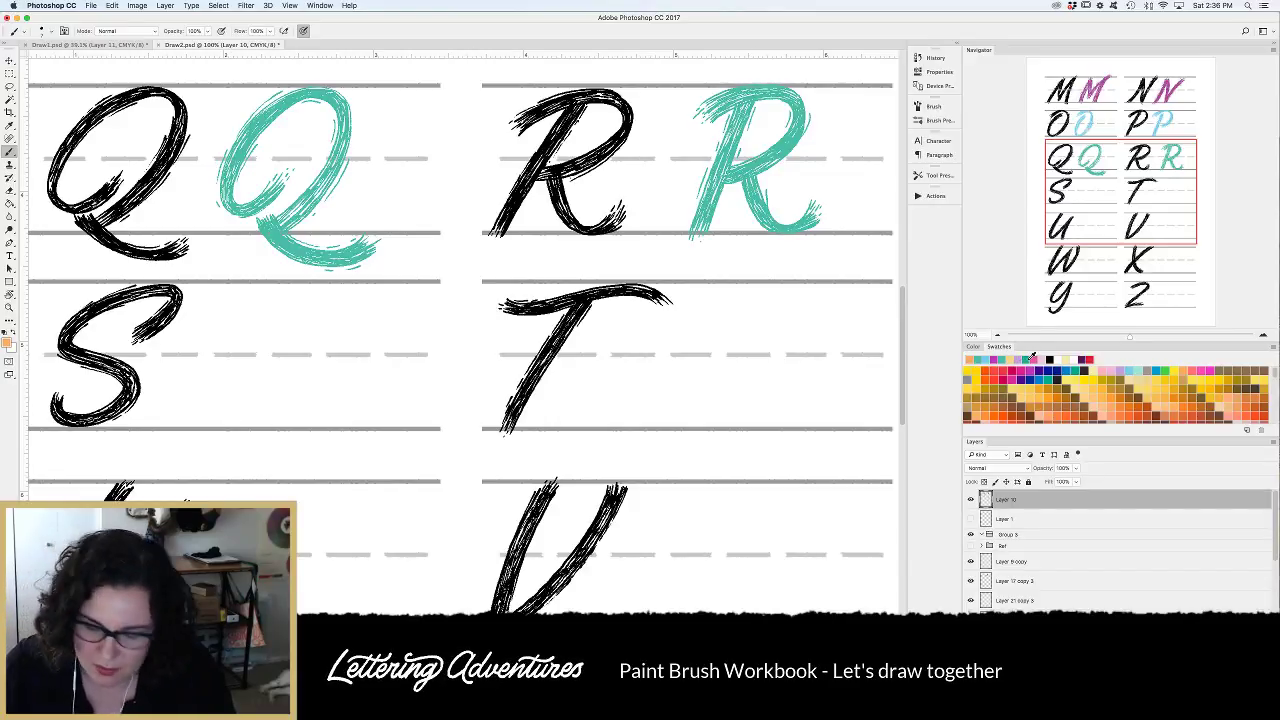
scroll(380, 440, "left", 5)
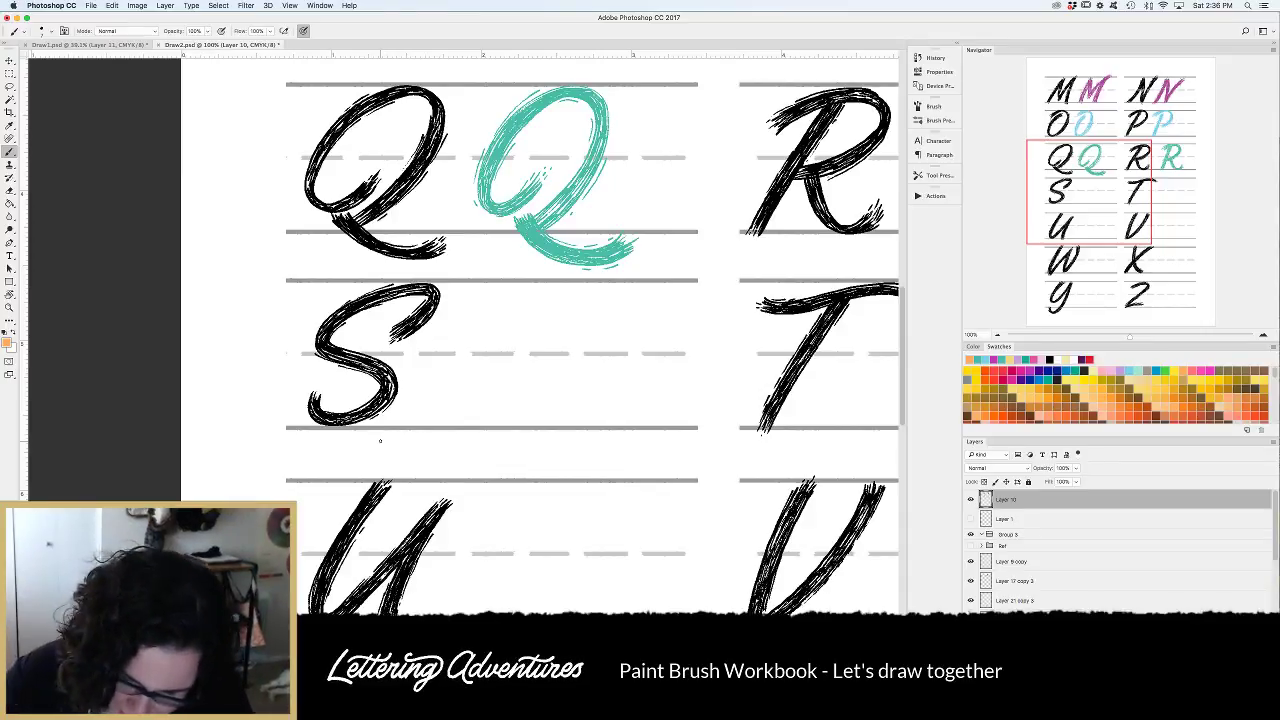
mouse_move(565, 333)
left_mouse_down()
mouse_move(580, 287)
mouse_move(560, 395)
mouse_move(488, 437)
left_mouse_up()
key("super+z")
mouse_move(569, 320)
left_mouse_down()
mouse_move(569, 281)
mouse_move(518, 310)
mouse_move(522, 351)
mouse_move(561, 368)
mouse_move(552, 415)
mouse_move(492, 393)
left_mouse_up()
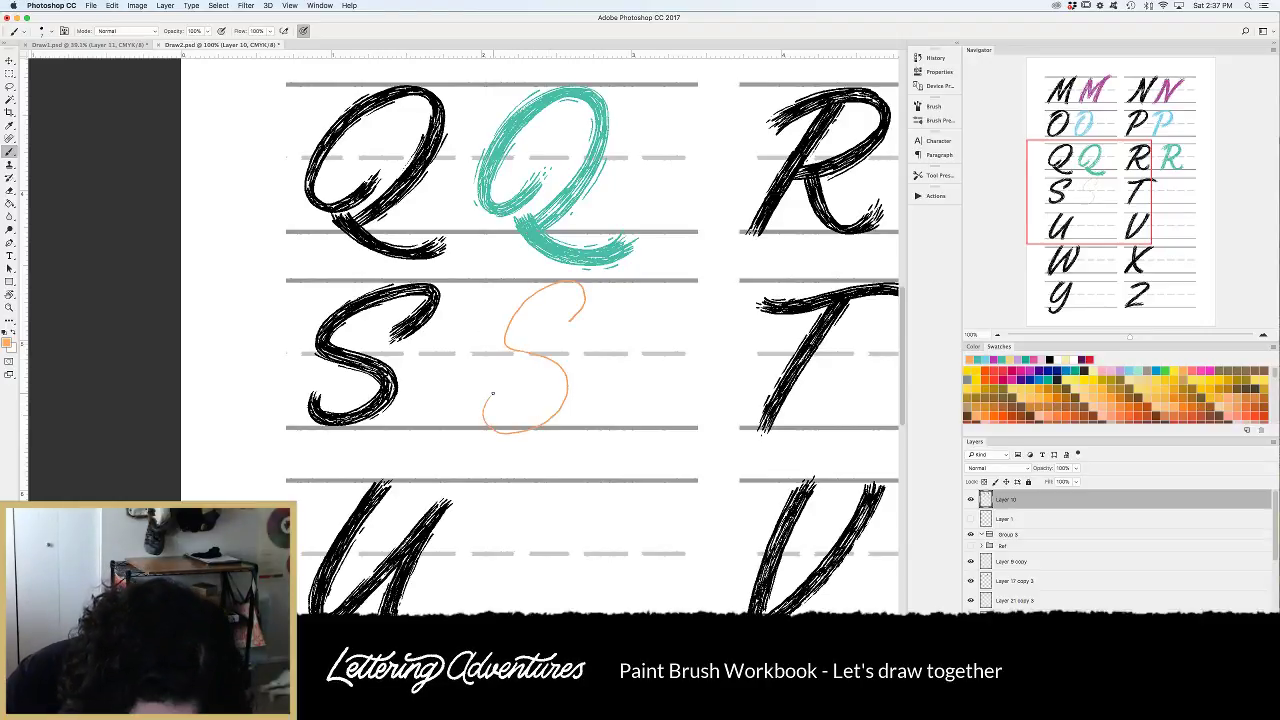
key("super+z")
mouse_move(574, 332)
left_mouse_down()
mouse_move(585, 318)
mouse_move(555, 420)
mouse_move(483, 398)
left_mouse_up()
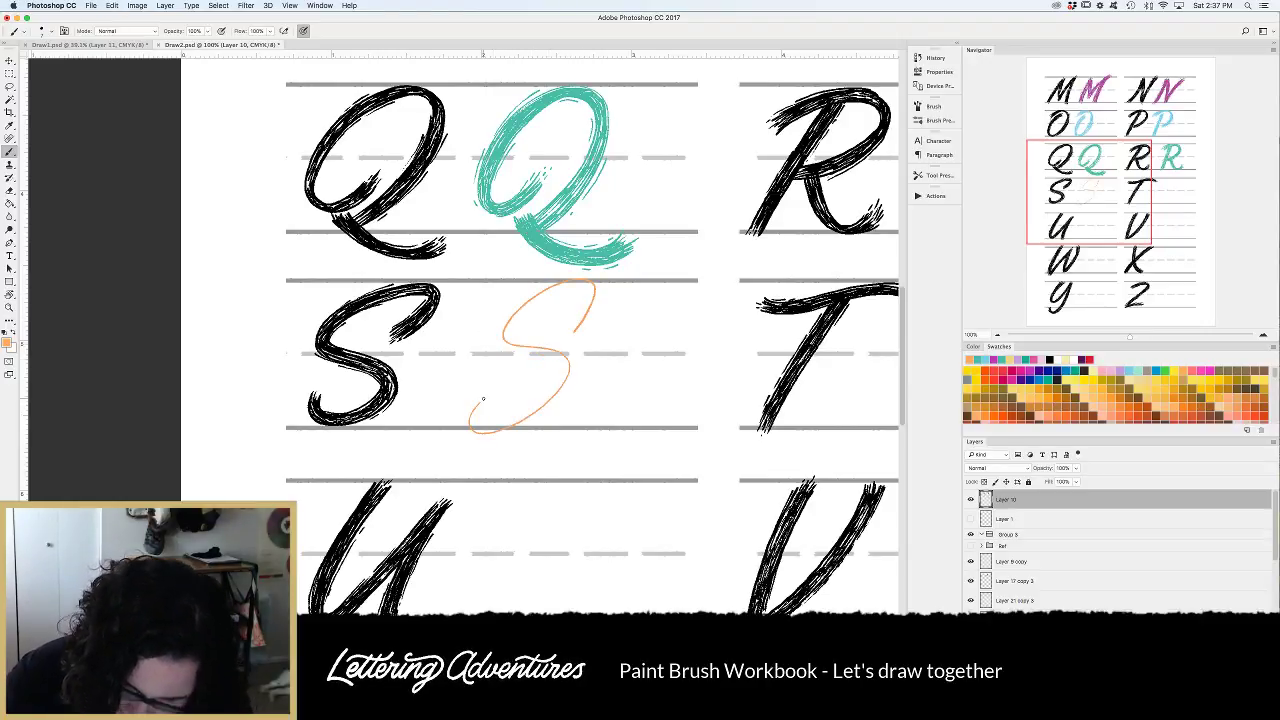
key("super+z")
mouse_move(576, 333)
left_mouse_down()
mouse_move(530, 288)
mouse_move(497, 432)
mouse_move(463, 400)
left_mouse_up()
key("super+z")
mouse_move(579, 335)
left_mouse_down()
mouse_move(498, 345)
mouse_move(467, 392)
left_mouse_up()
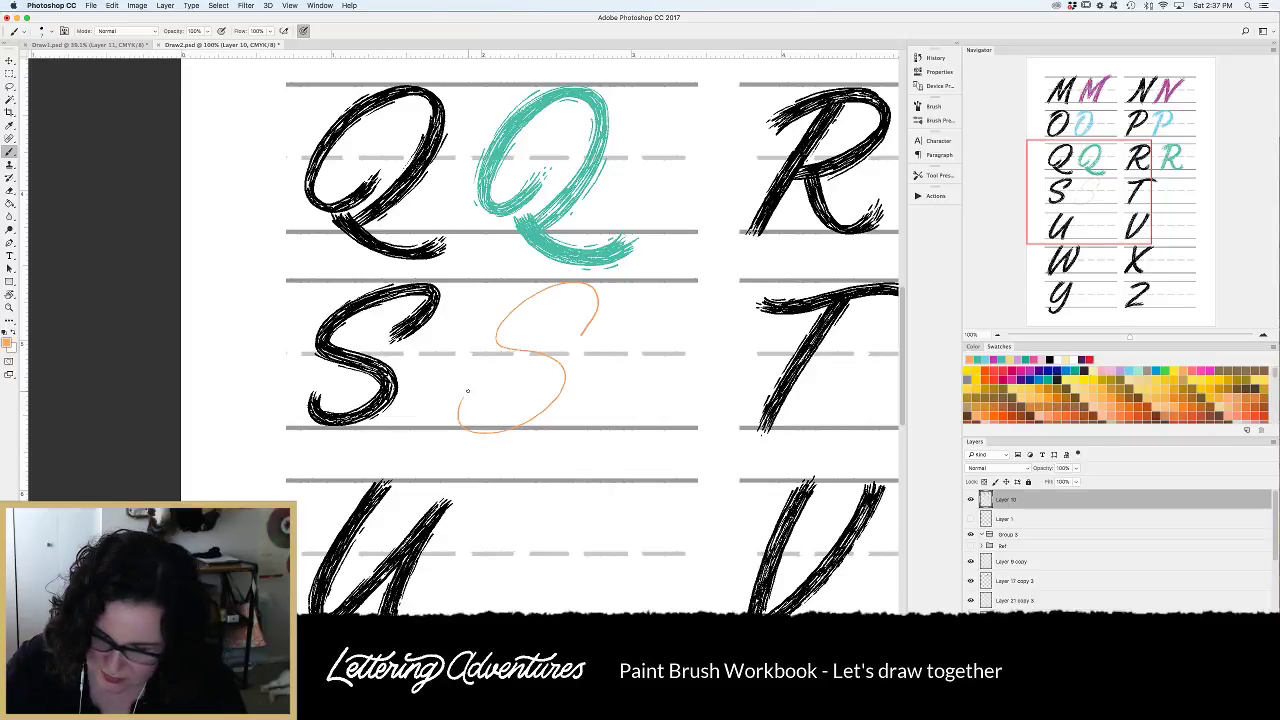
key("super+z")
mouse_move(588, 324)
left_mouse_down()
mouse_move(510, 354)
mouse_move(574, 398)
mouse_move(484, 402)
left_mouse_up()
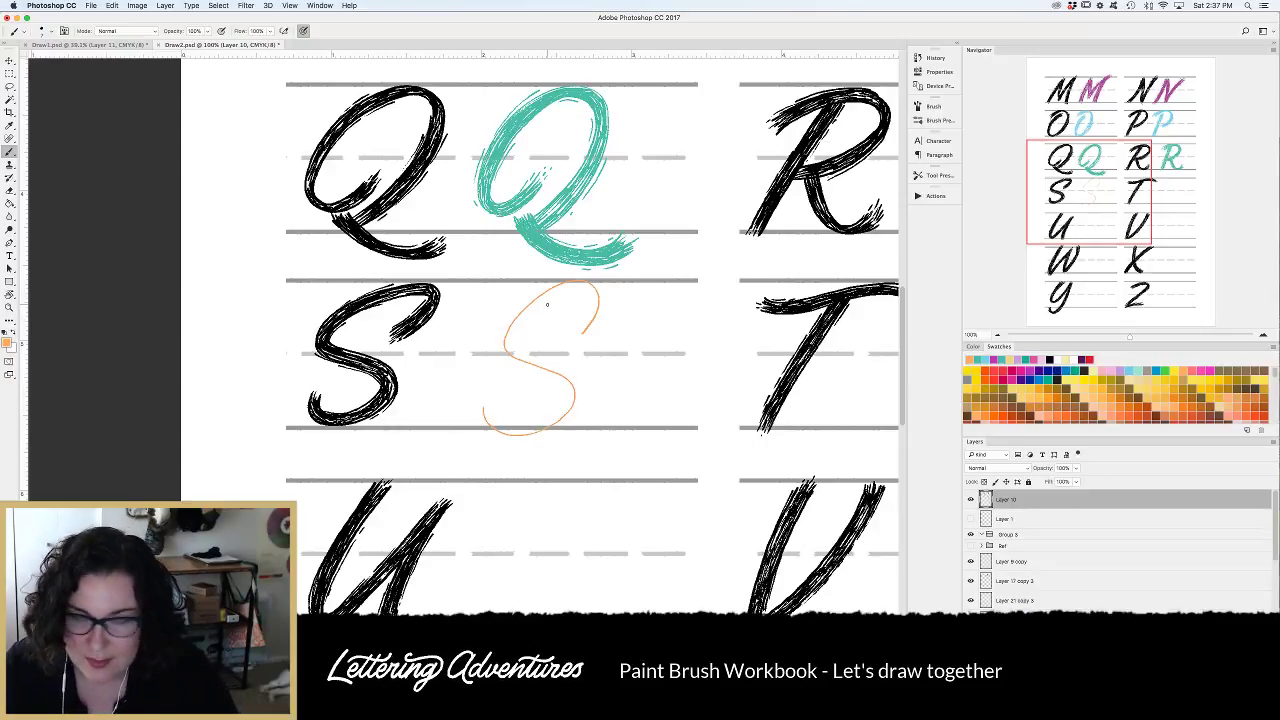
key("super+z")
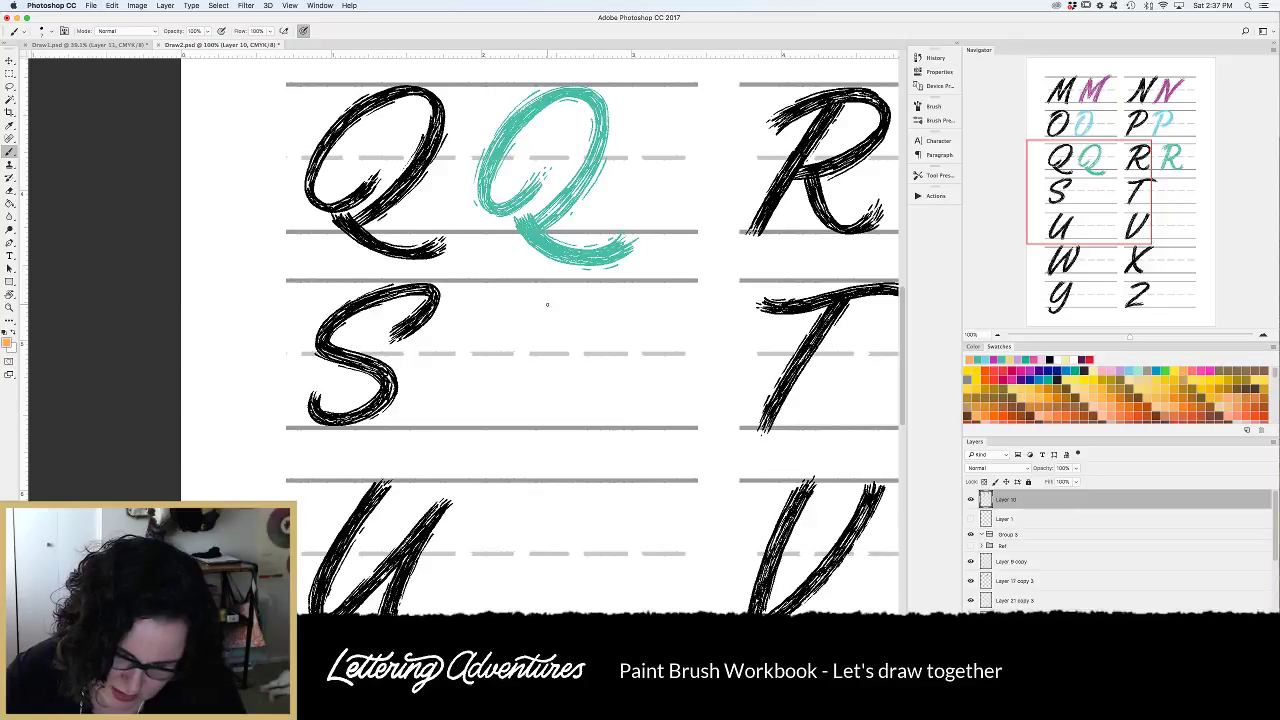
mouse_move(585, 333)
left_mouse_down()
mouse_move(543, 291)
mouse_move(537, 371)
mouse_move(510, 427)
mouse_move(482, 400)
left_mouse_up()
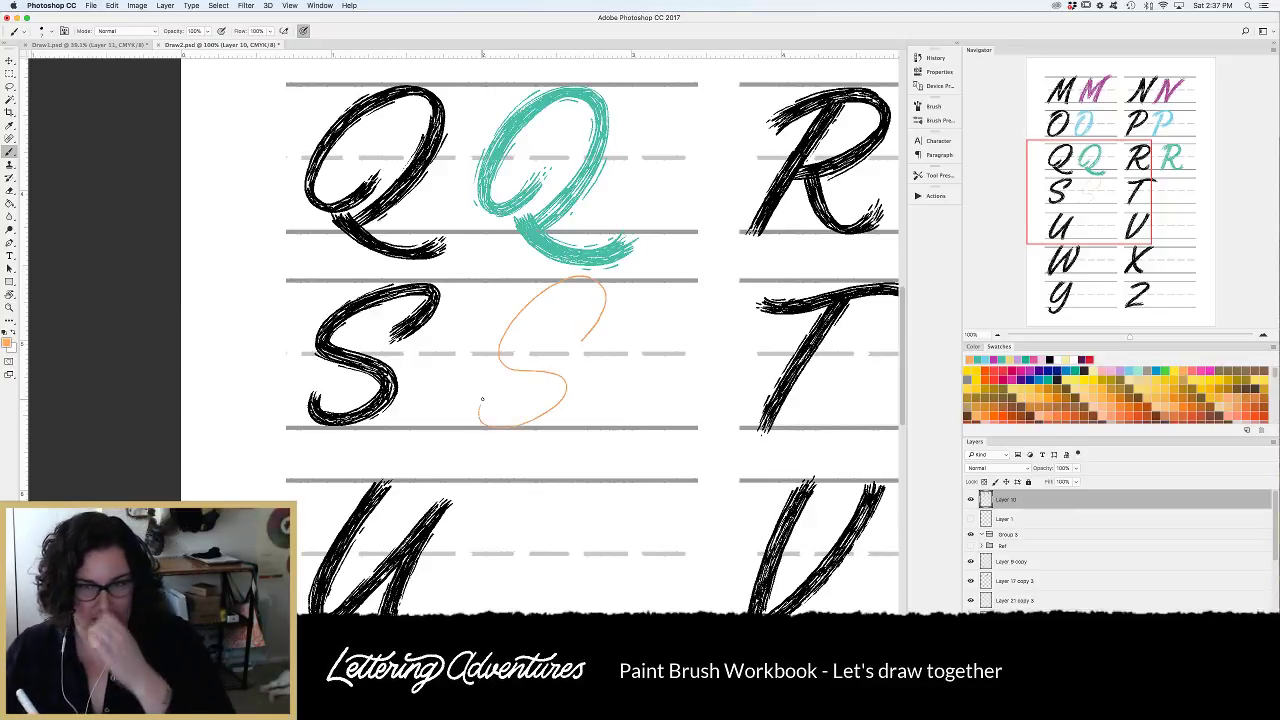
key("super+z")
mouse_move(592, 340)
left_mouse_down()
mouse_move(594, 314)
mouse_move(535, 380)
mouse_move(472, 404)
left_mouse_up()
key("super+z")
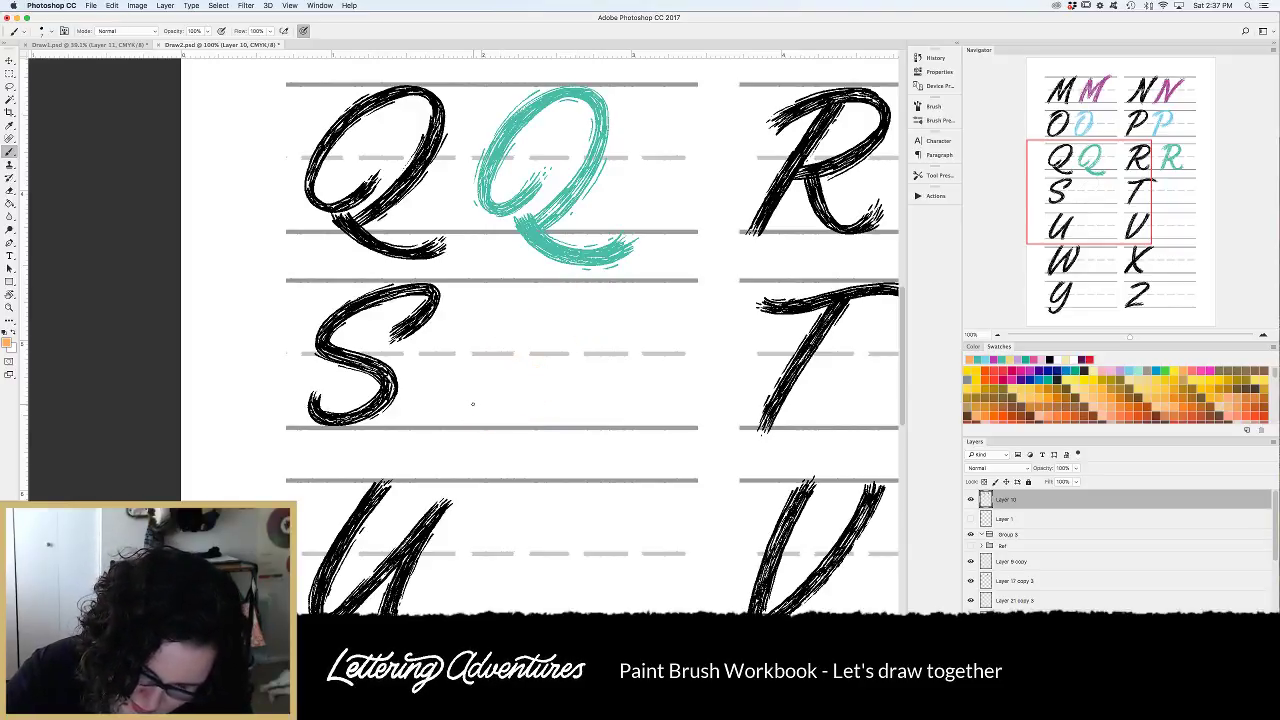
mouse_move(584, 334)
left_mouse_down()
mouse_move(534, 288)
mouse_move(542, 370)
mouse_move(507, 436)
mouse_move(466, 405)
left_mouse_up()
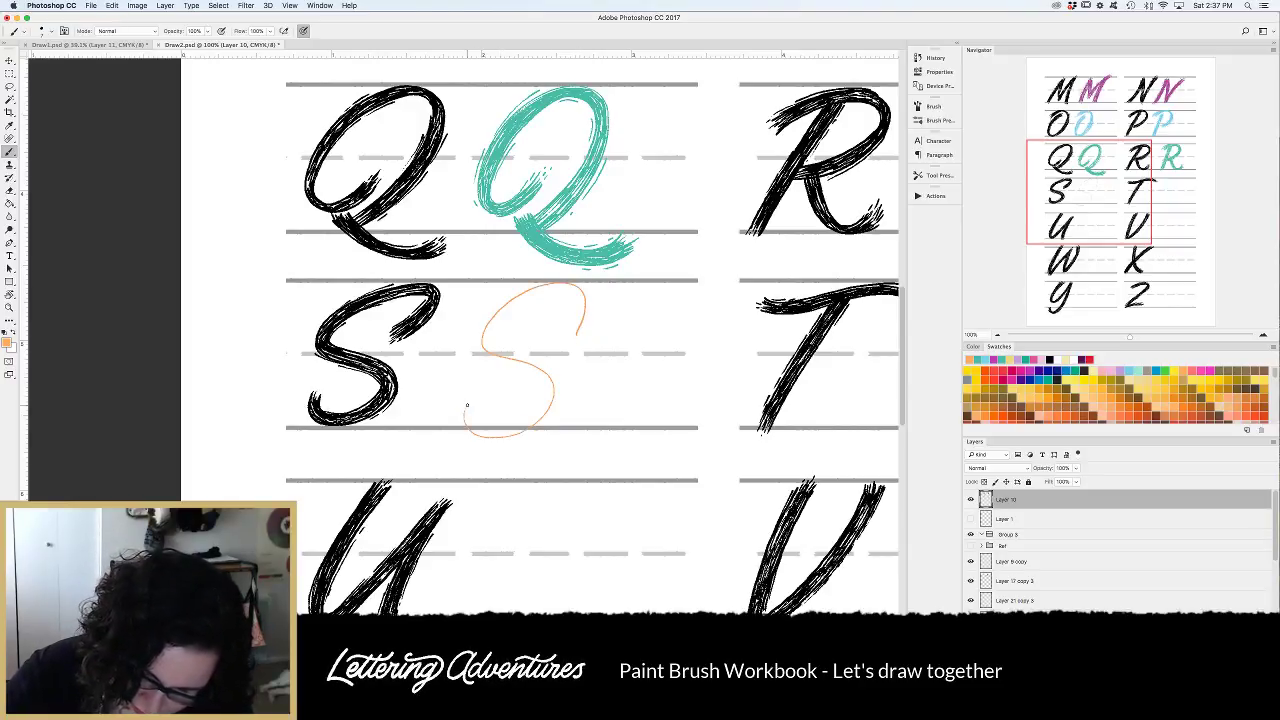
key("super+z")
Sketch a thin orange S beside the black S, from its hooked top end through to the upturned lower-left end.
mouse_move(586, 284)
left_mouse_down()
mouse_move(572, 340)
mouse_move(464, 430)
mouse_move(461, 407)
left_mouse_up()
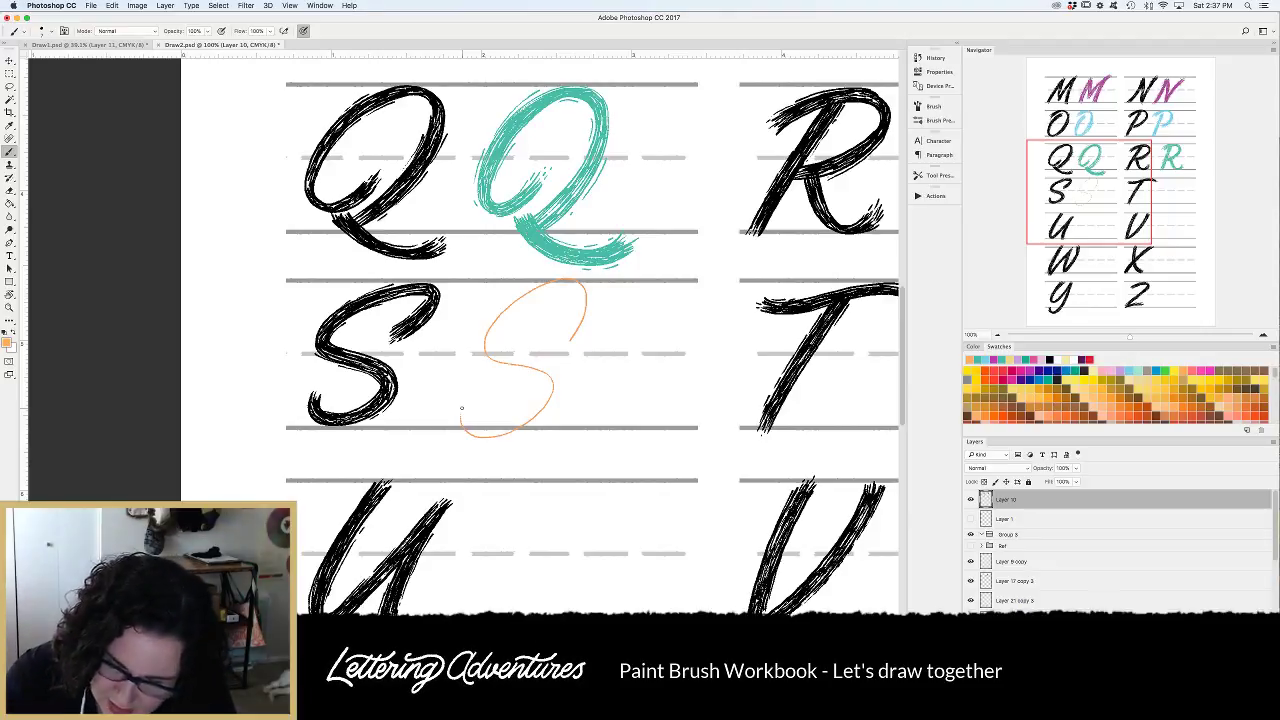
key("super+plus")
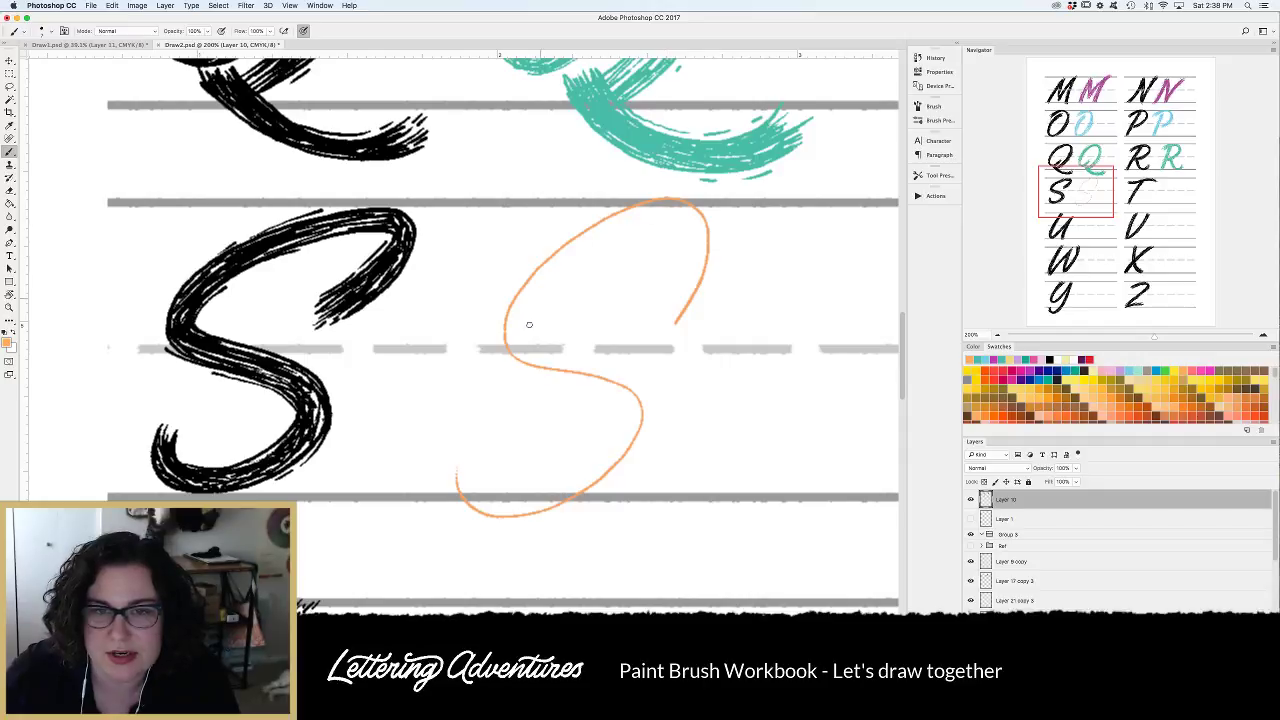
left_click_drag(701, 210, 662, 218)
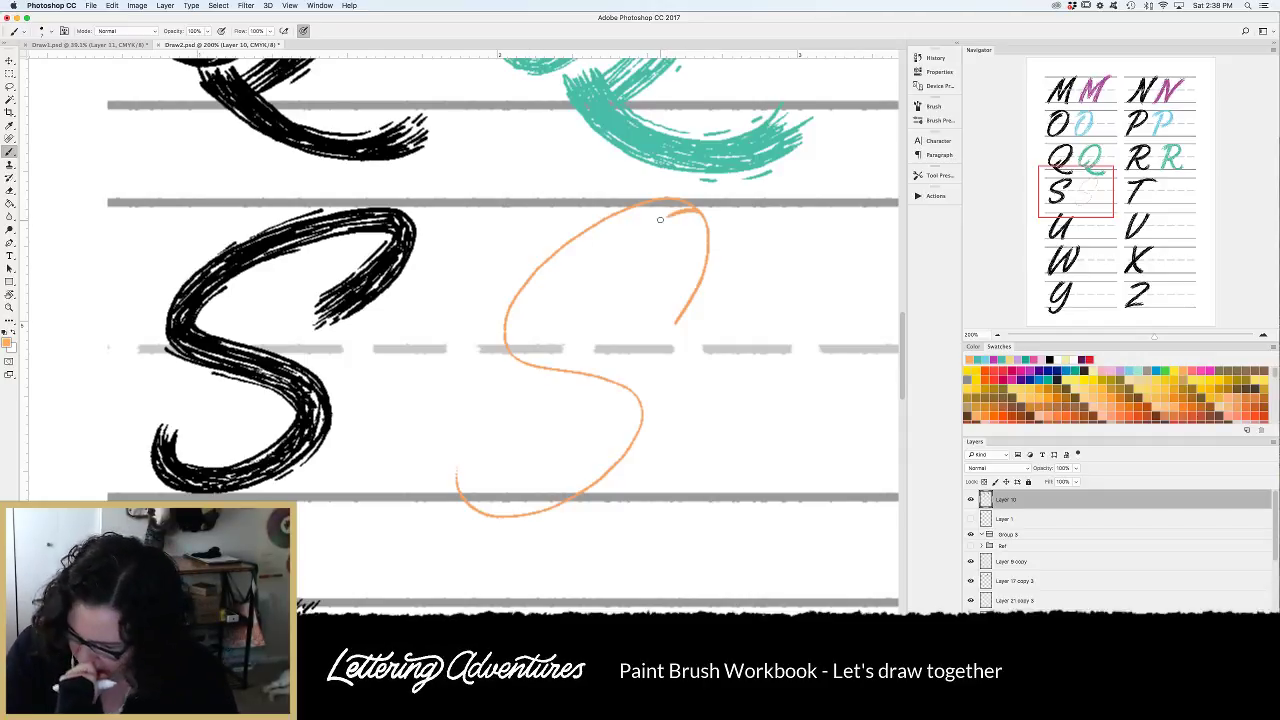
mouse_move(698, 210)
left_mouse_down()
mouse_move(551, 295)
mouse_move(535, 340)
mouse_move(598, 384)
left_mouse_up()
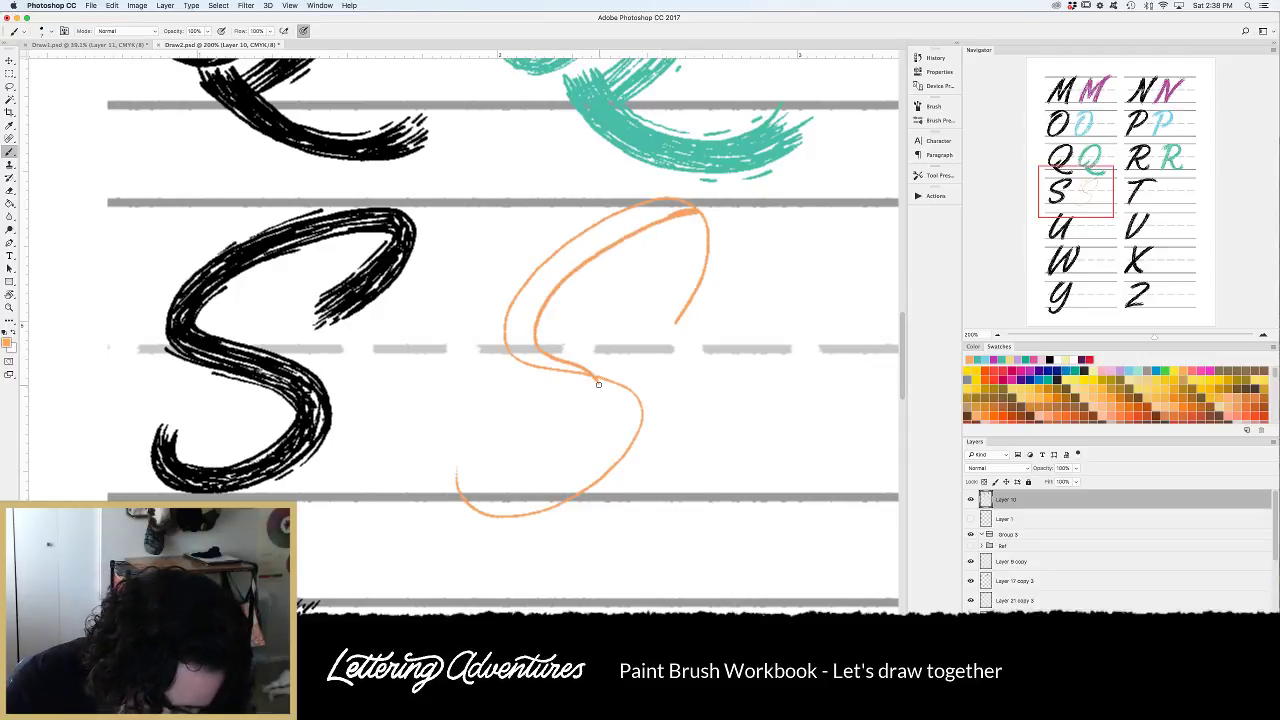
mouse_move(508, 306)
left_mouse_down()
mouse_move(515, 363)
mouse_move(608, 408)
mouse_move(614, 434)
mouse_move(596, 470)
mouse_move(548, 512)
left_mouse_up()
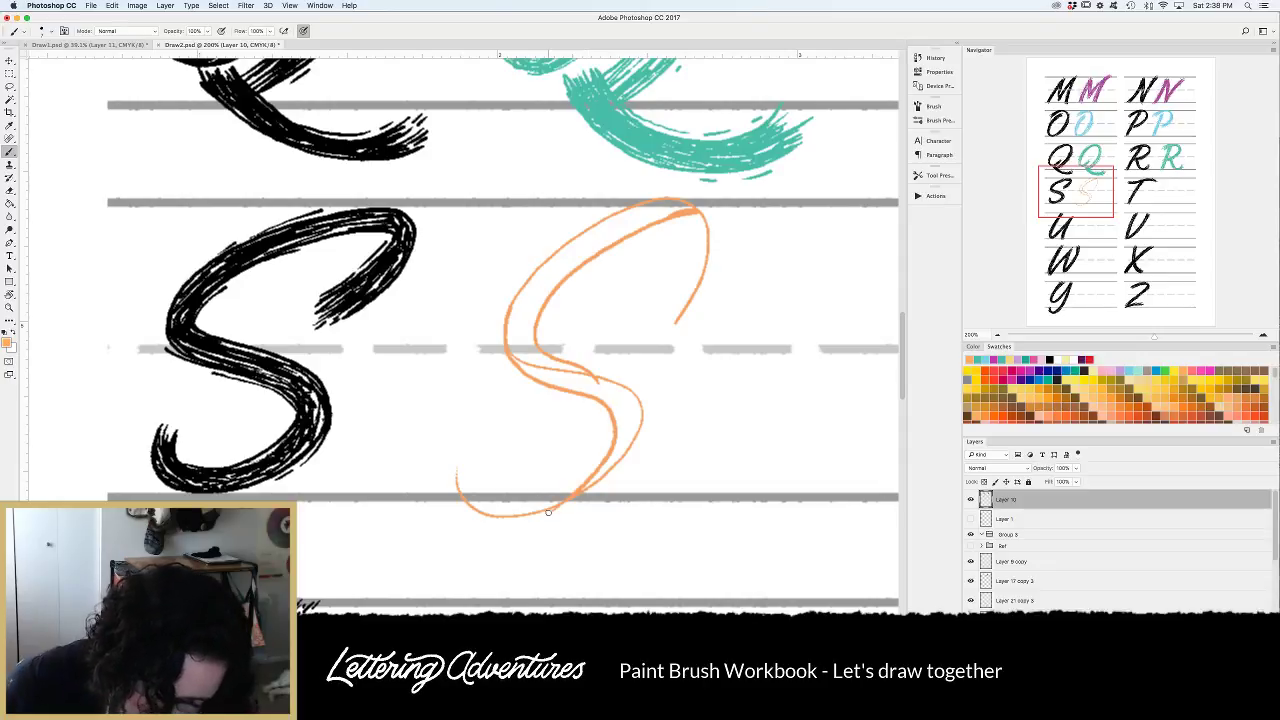
key("super+alt+z")
key("super+alt+z")
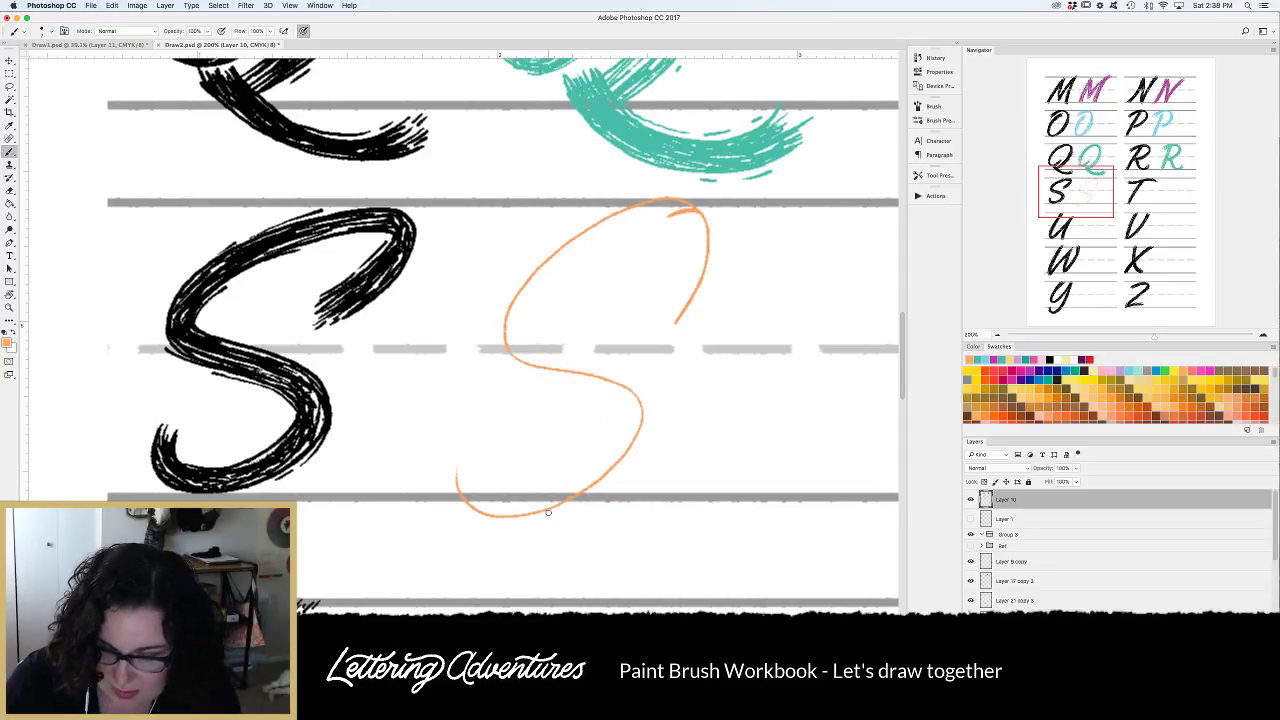
key("super+alt+z")
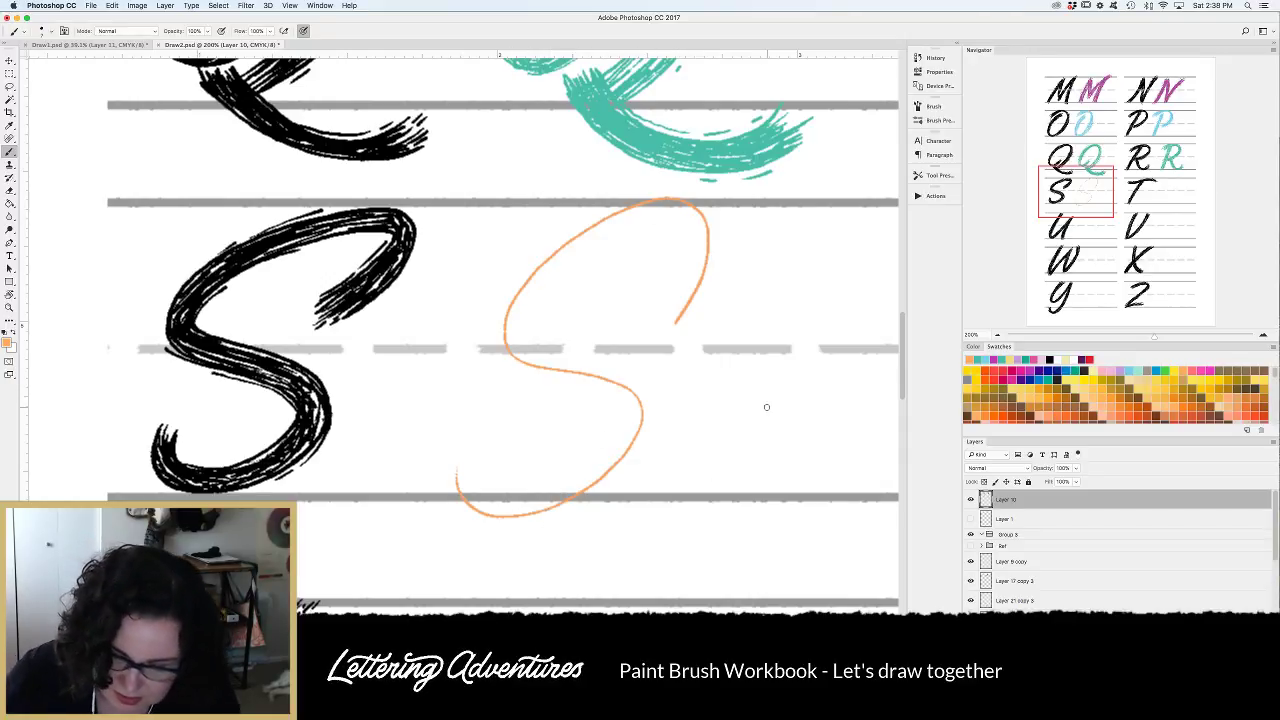
Add a second orange contour alongside the thin S, widening it into an outline from the top hook to the upturned lower-left end.
mouse_move(702, 217)
left_mouse_down()
mouse_move(680, 211)
mouse_move(570, 268)
mouse_move(535, 308)
mouse_move(531, 345)
mouse_move(566, 369)
left_mouse_up()
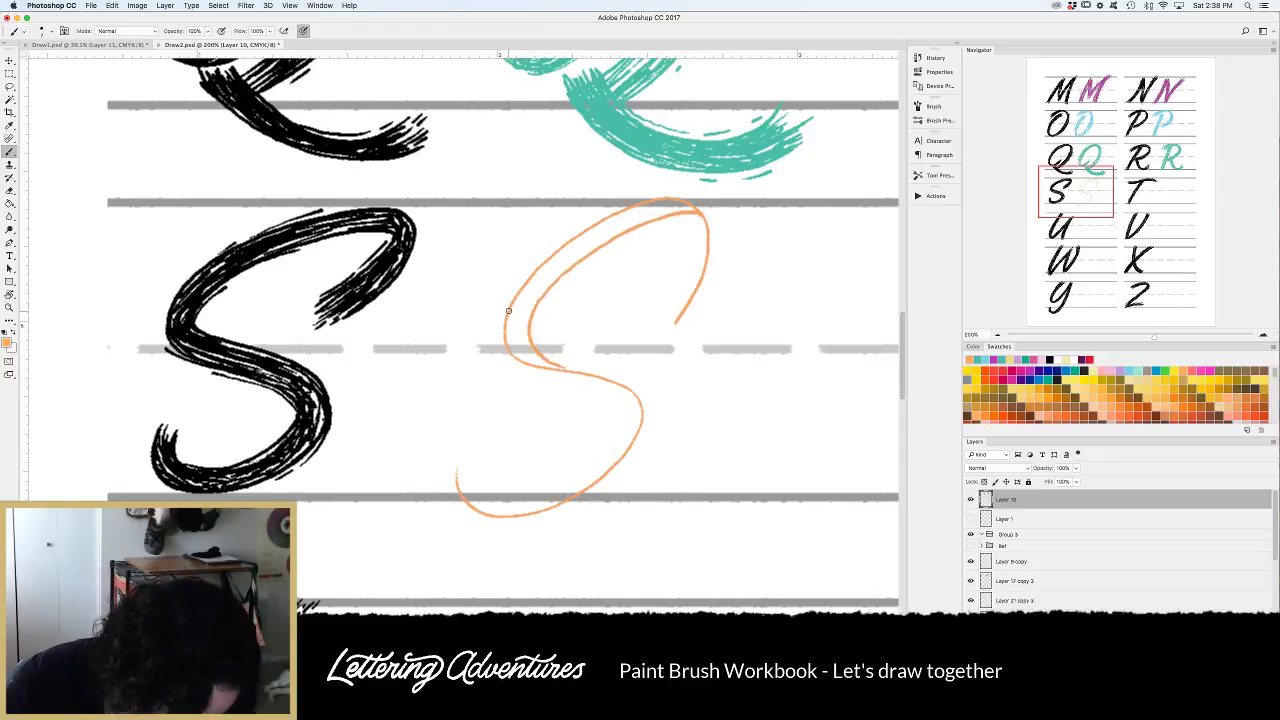
mouse_move(508, 309)
left_mouse_down()
mouse_move(503, 350)
mouse_move(530, 378)
mouse_move(612, 410)
mouse_move(620, 447)
mouse_move(607, 473)
left_mouse_up()
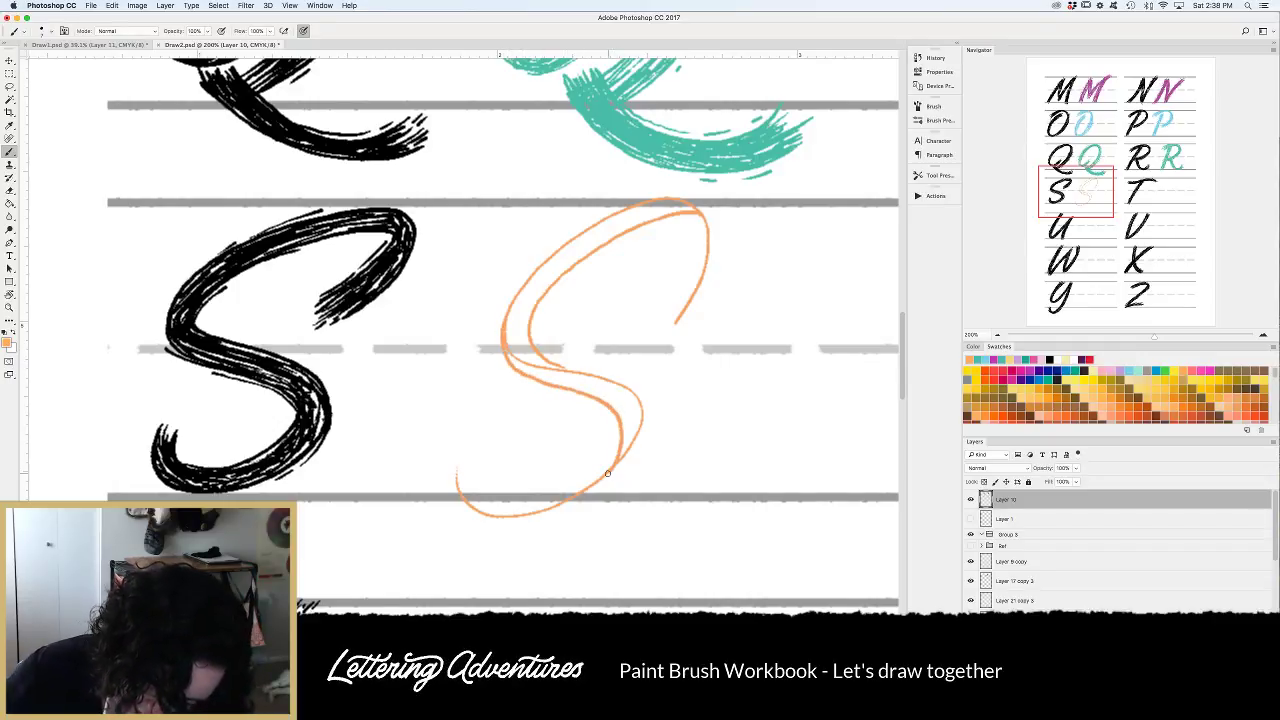
left_click_drag(614, 412, 600, 446)
mouse_move(547, 490)
left_mouse_down()
mouse_move(492, 506)
mouse_move(452, 468)
mouse_move(482, 423)
mouse_move(481, 495)
left_mouse_up()
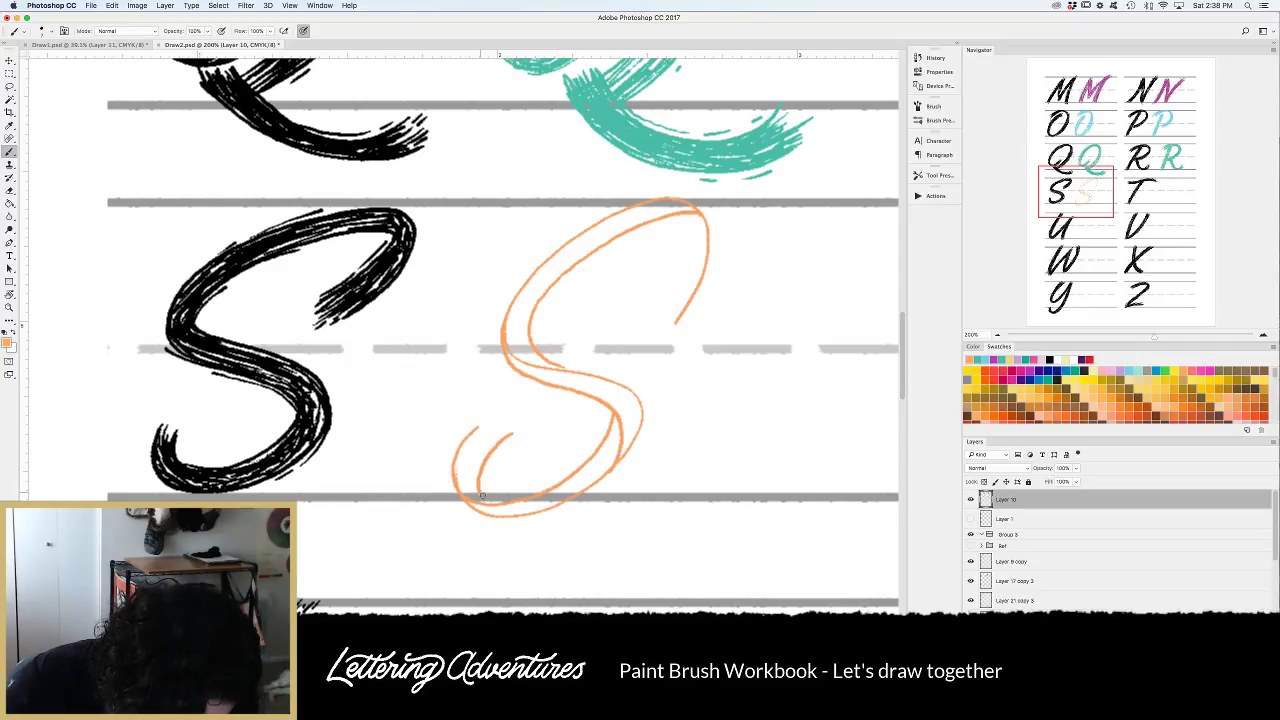
mouse_move(648, 218)
left_mouse_down()
mouse_move(682, 224)
mouse_move(686, 272)
mouse_move(660, 300)
left_mouse_up()
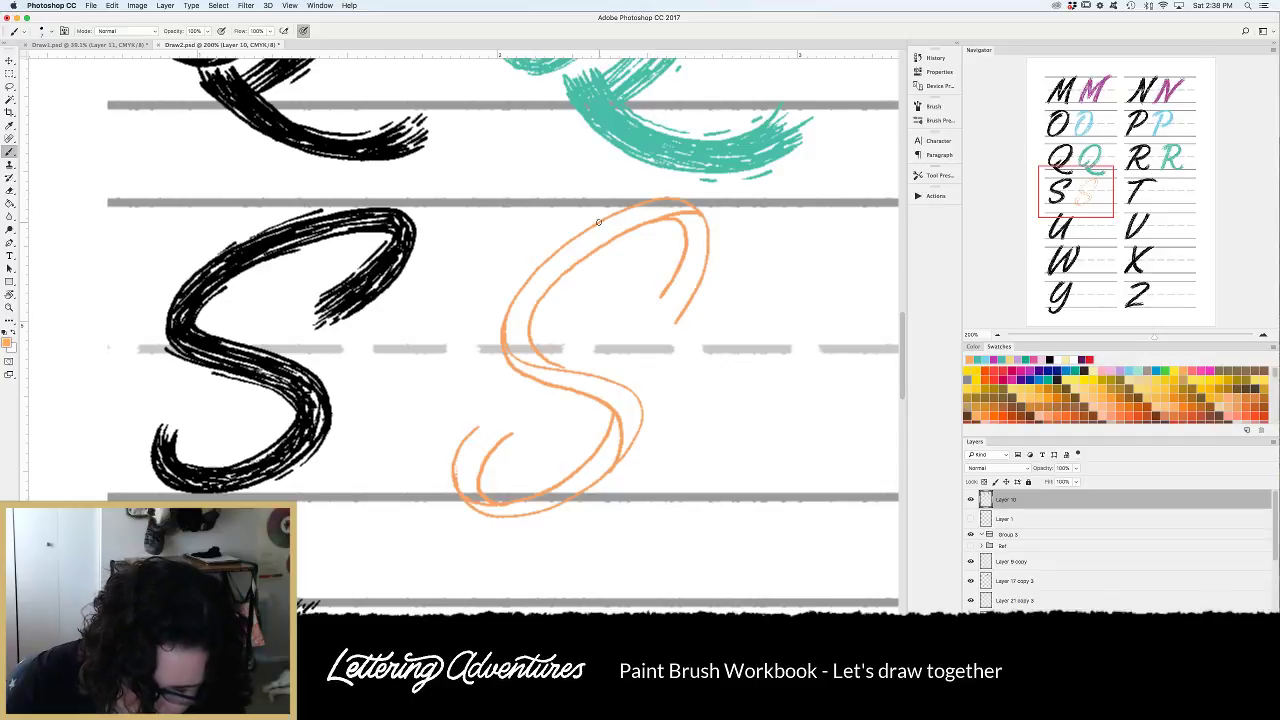
Layer extra orange lines on the S's top hook, upper-left curve and spine, undoing one stray stroke along the way.
mouse_move(599, 222)
left_mouse_down()
mouse_move(686, 203)
mouse_move(708, 221)
mouse_move(712, 259)
mouse_move(680, 320)
left_mouse_up()
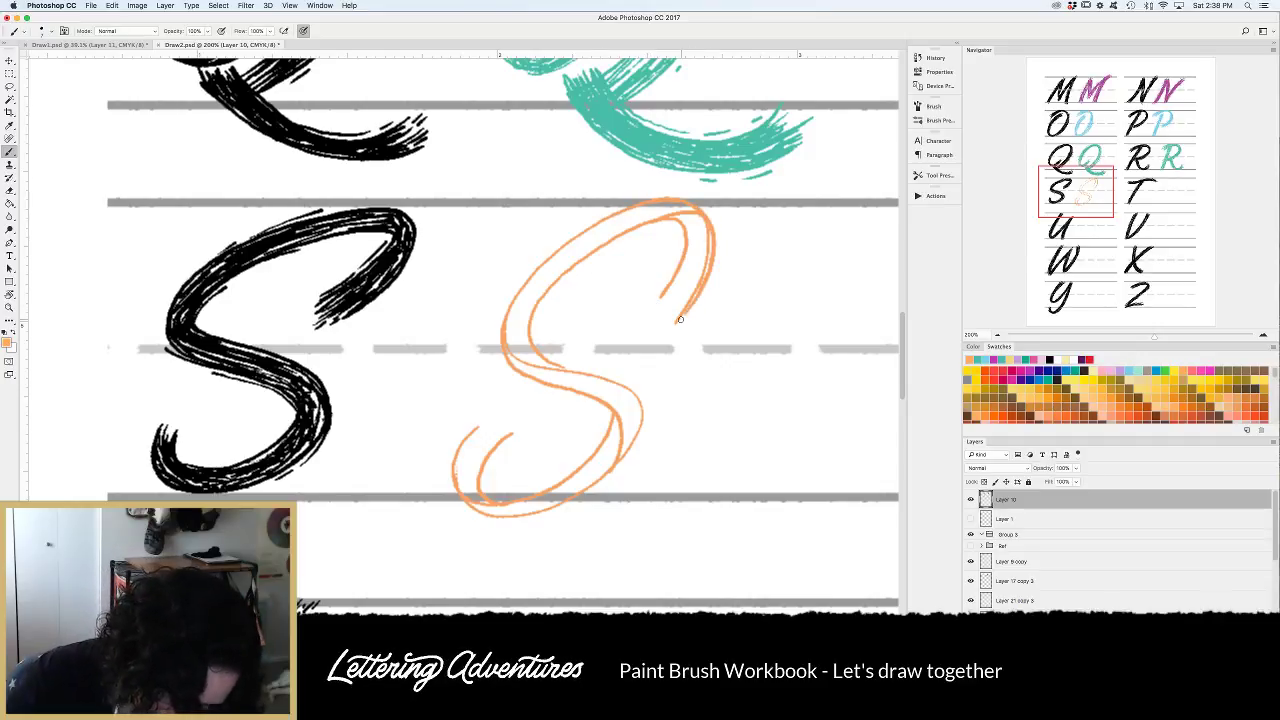
left_click_drag(685, 251, 643, 296)
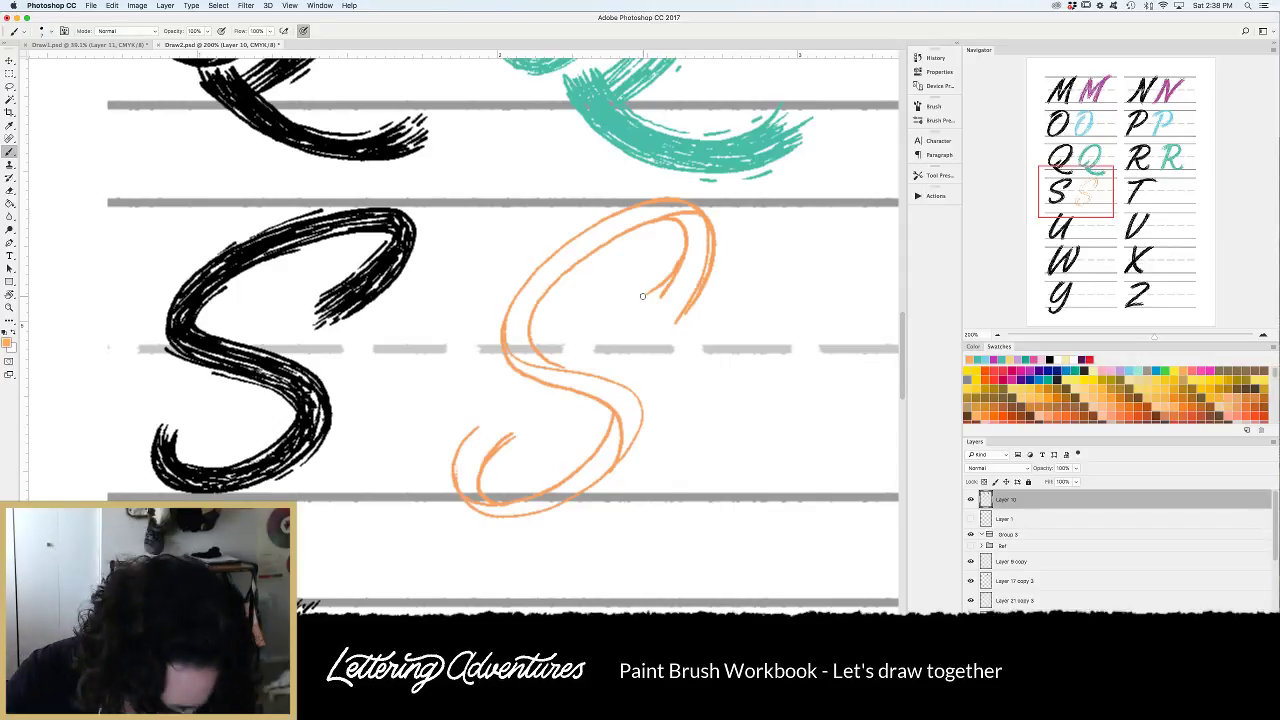
mouse_move(678, 222)
left_mouse_down()
mouse_move(577, 263)
mouse_move(534, 319)
mouse_move(547, 355)
mouse_move(626, 385)
mouse_move(641, 410)
mouse_move(628, 444)
left_mouse_up()
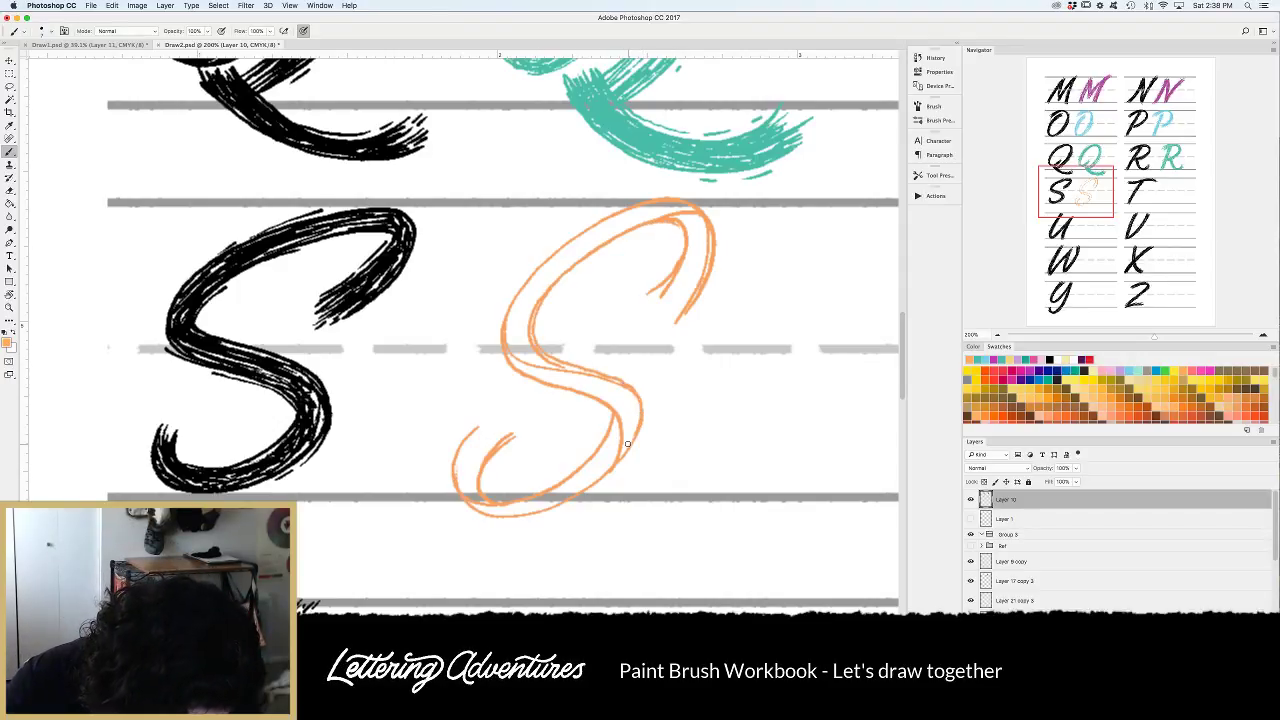
mouse_move(640, 203)
left_mouse_down()
mouse_move(563, 240)
mouse_move(498, 331)
mouse_move(503, 361)
mouse_move(600, 411)
mouse_move(580, 467)
left_mouse_up()
key("super+z")
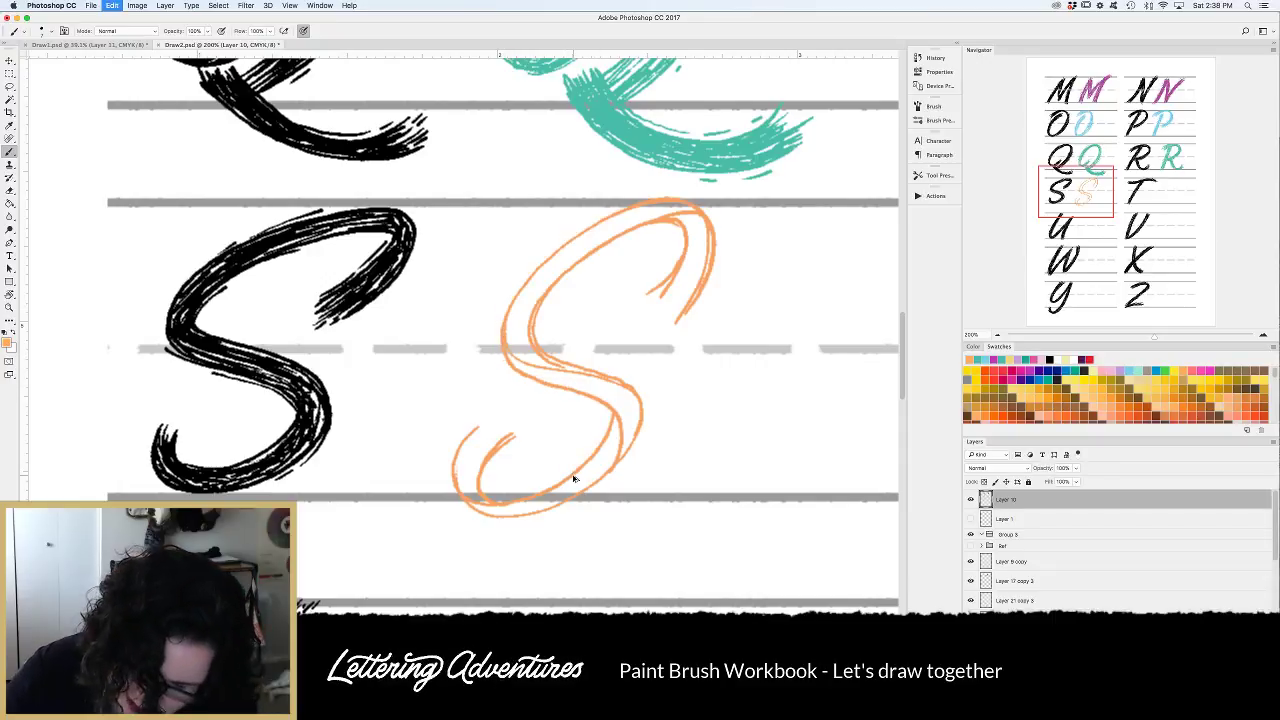
mouse_move(637, 201)
left_mouse_down()
mouse_move(574, 231)
mouse_move(528, 273)
mouse_move(503, 316)
mouse_move(502, 355)
left_mouse_up()
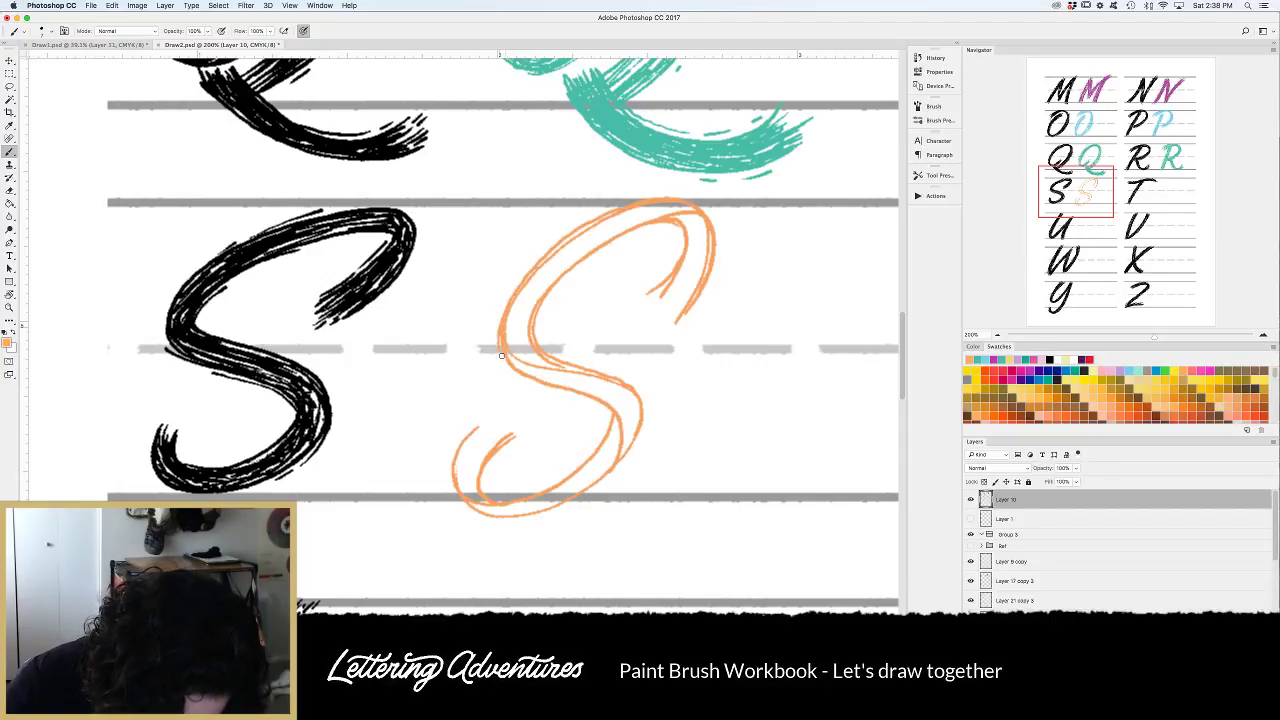
mouse_move(583, 397)
left_mouse_down()
mouse_move(607, 421)
mouse_move(580, 470)
left_mouse_up()
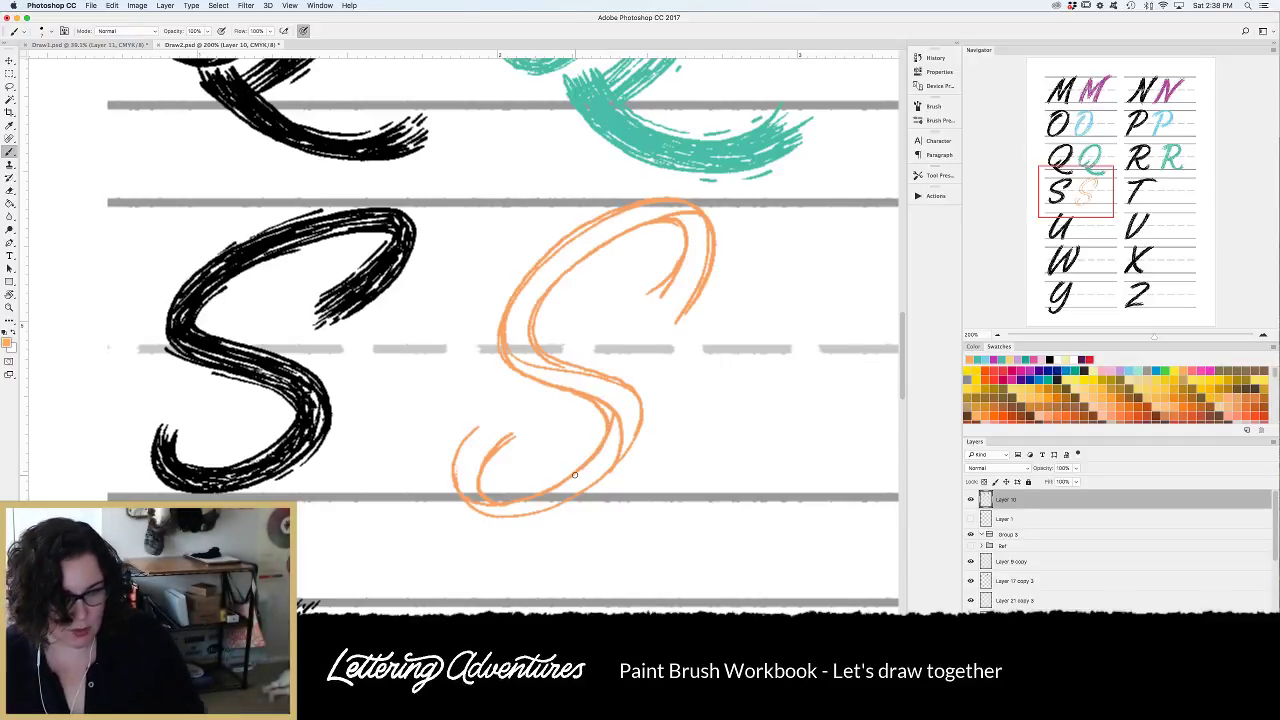
Sketch a trial orange S outline with angular, closed ends in the blank space beside the orange S.
left_click_drag(575, 475, 373, 432)
mouse_move(714, 200)
left_mouse_down()
mouse_move(672, 159)
mouse_move(696, 362)
mouse_move(582, 418)
mouse_move(574, 402)
left_mouse_up()
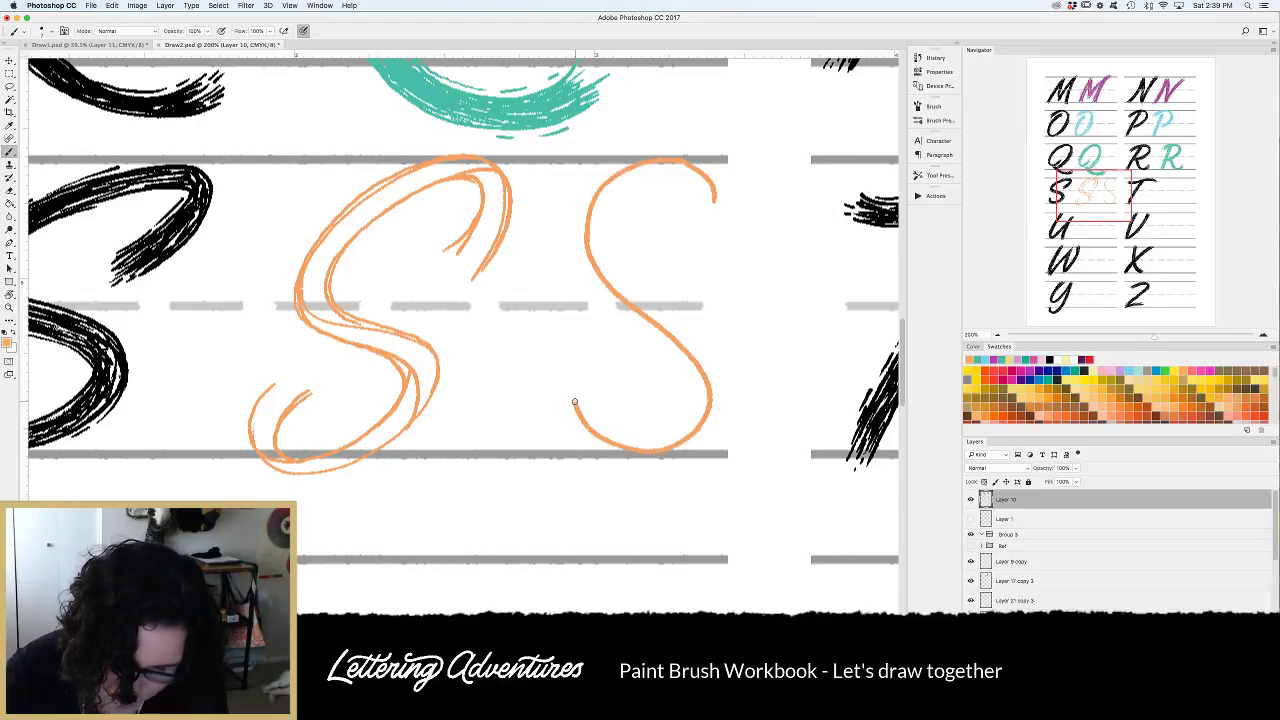
mouse_move(662, 162)
left_mouse_down()
mouse_move(614, 219)
mouse_move(642, 273)
mouse_move(723, 358)
mouse_move(723, 419)
mouse_move(680, 452)
left_mouse_up()
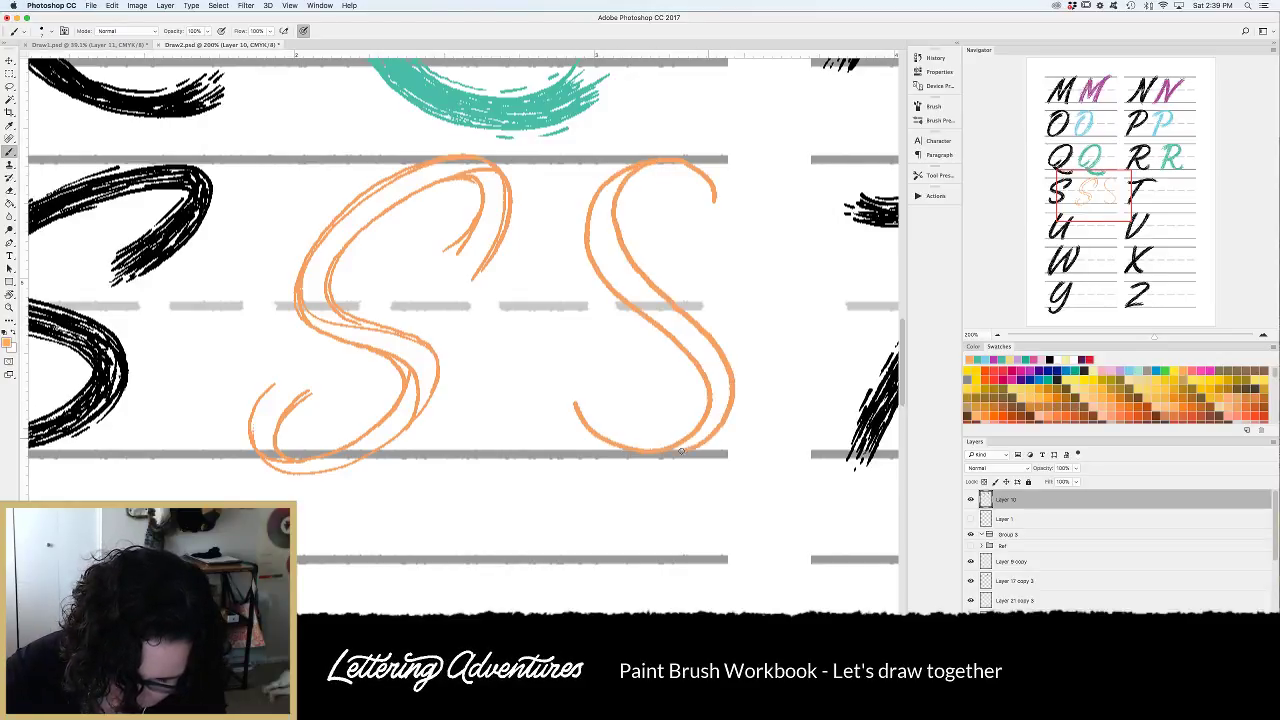
mouse_move(624, 170)
left_mouse_down()
mouse_move(590, 205)
mouse_move(579, 248)
mouse_move(588, 287)
mouse_move(672, 362)
mouse_move(692, 399)
mouse_move(675, 443)
left_mouse_up()
mouse_move(617, 236)
left_mouse_down()
mouse_move(622, 210)
mouse_move(665, 190)
mouse_move(688, 214)
left_mouse_up()
mouse_move(688, 158)
left_mouse_down()
mouse_move(719, 207)
mouse_move(687, 222)
mouse_move(648, 196)
mouse_move(621, 211)
left_mouse_up()
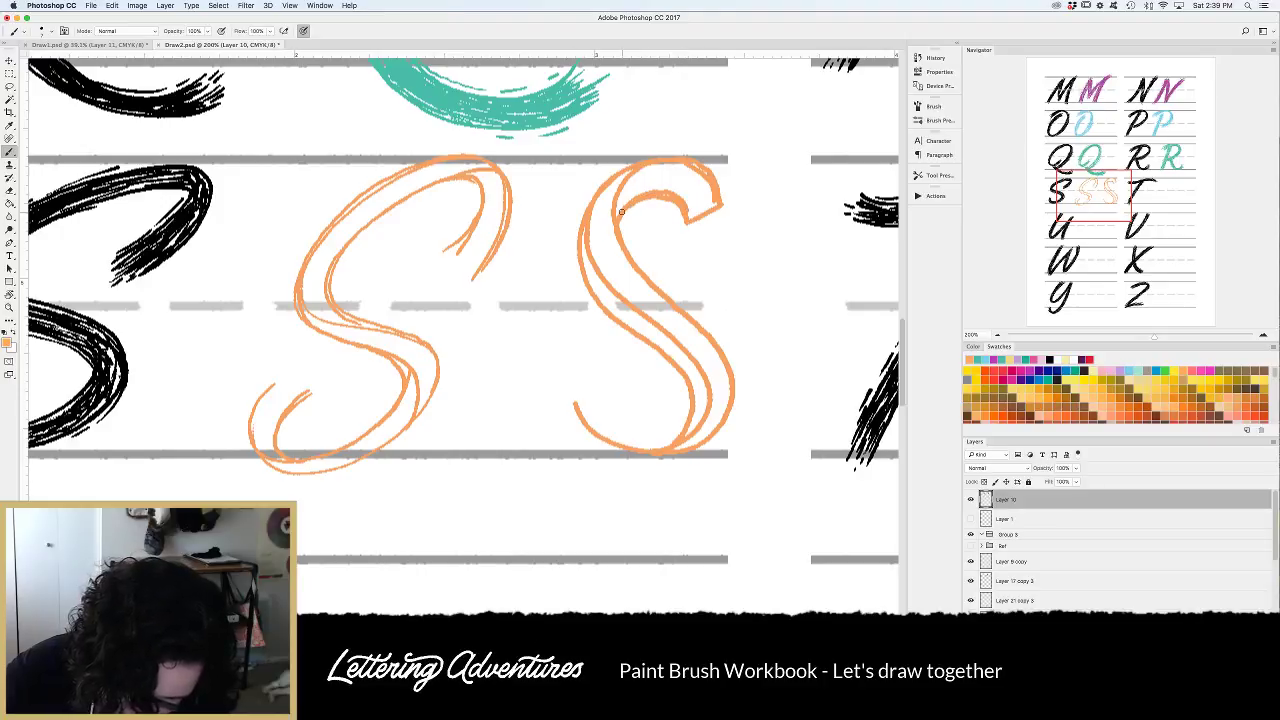
mouse_move(578, 404)
left_mouse_down()
mouse_move(598, 376)
mouse_move(616, 410)
mouse_move(688, 402)
left_mouse_up()
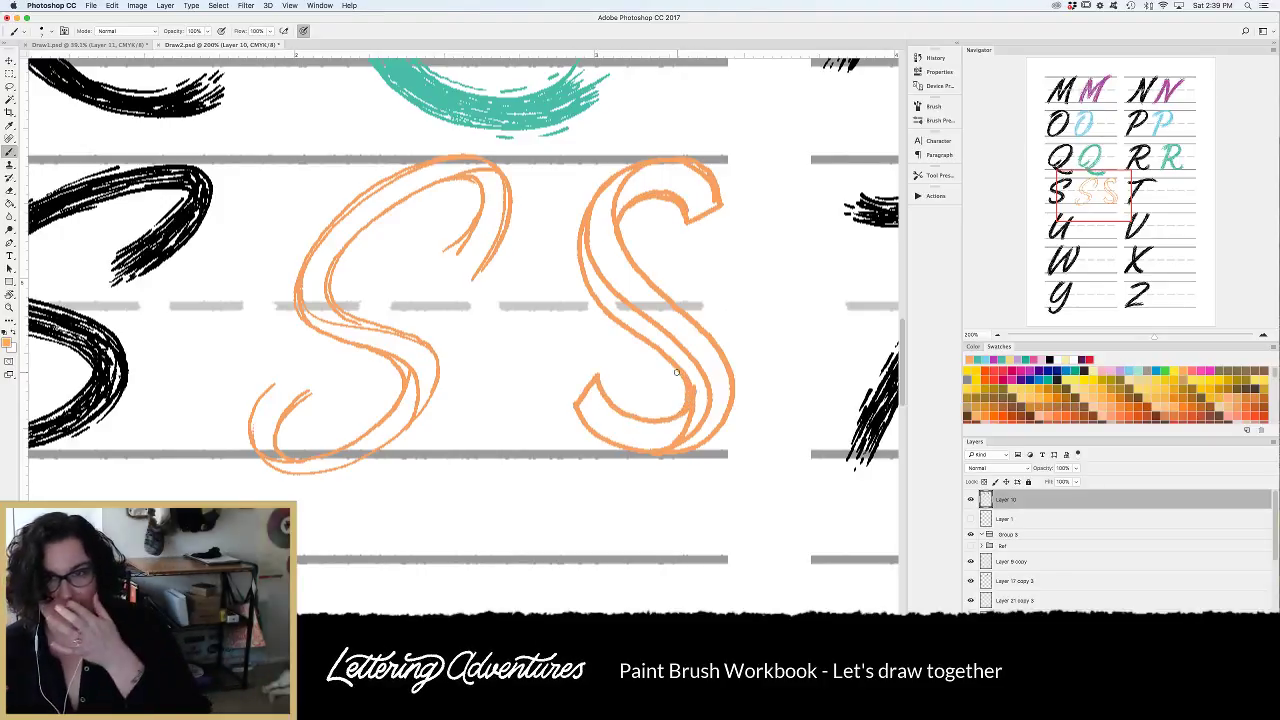
Undo all strokes of the trial S outline, keeping every stroke of the first orange S.
key("super+z")
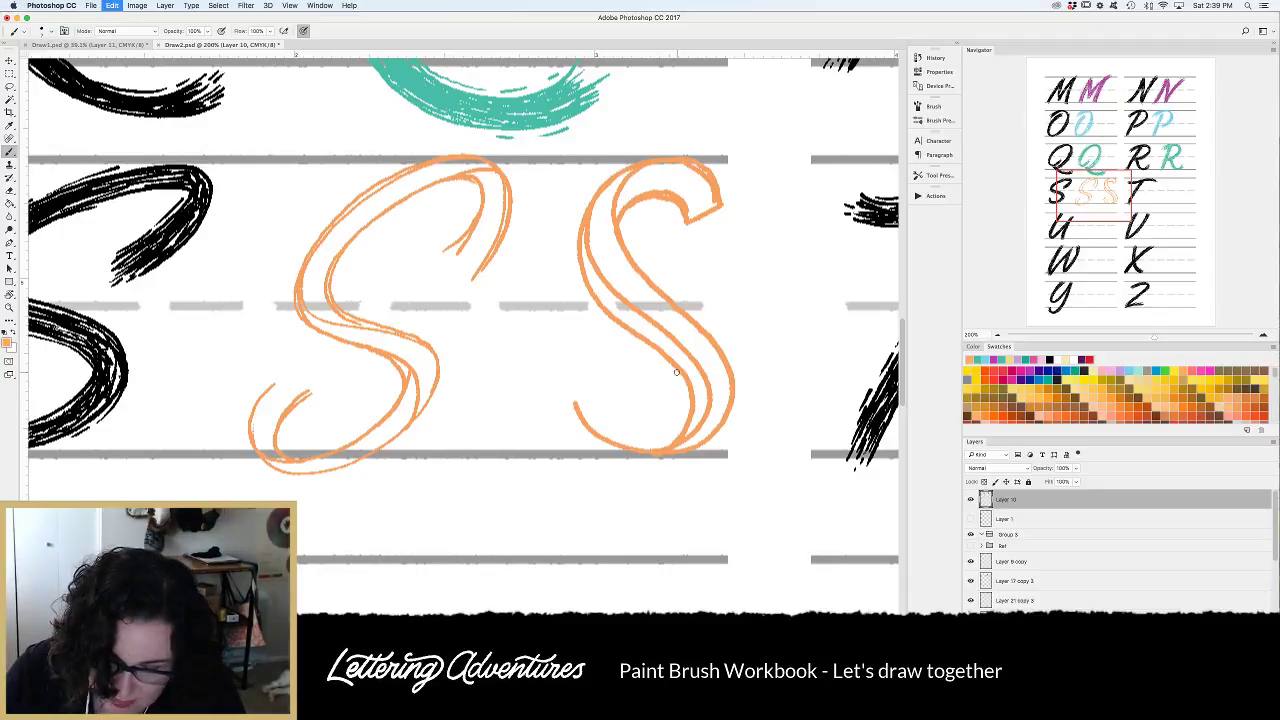
key("alt+super+z")
key("alt+super+z")
key("alt+super+z")
key("alt+super+z")
key("alt+super+z")
key("alt+super+z")
key("alt+super+z")
key("alt+super+z")
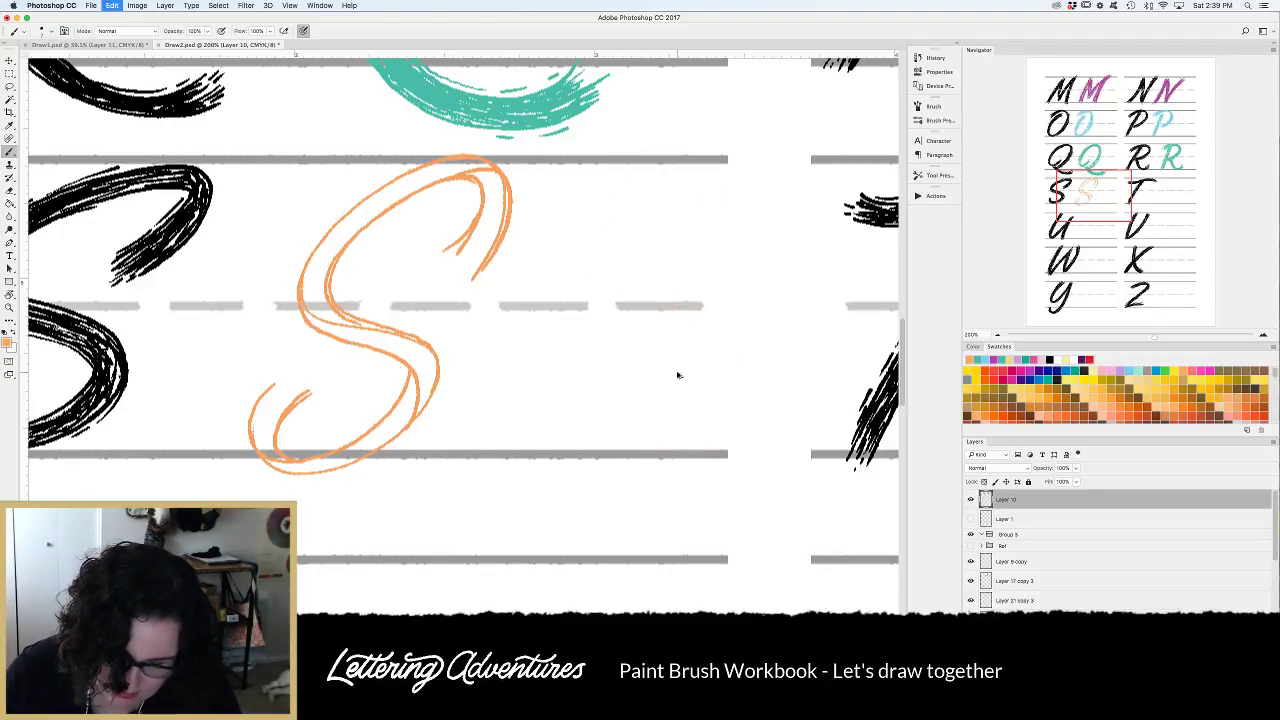
key("shift+super+z")
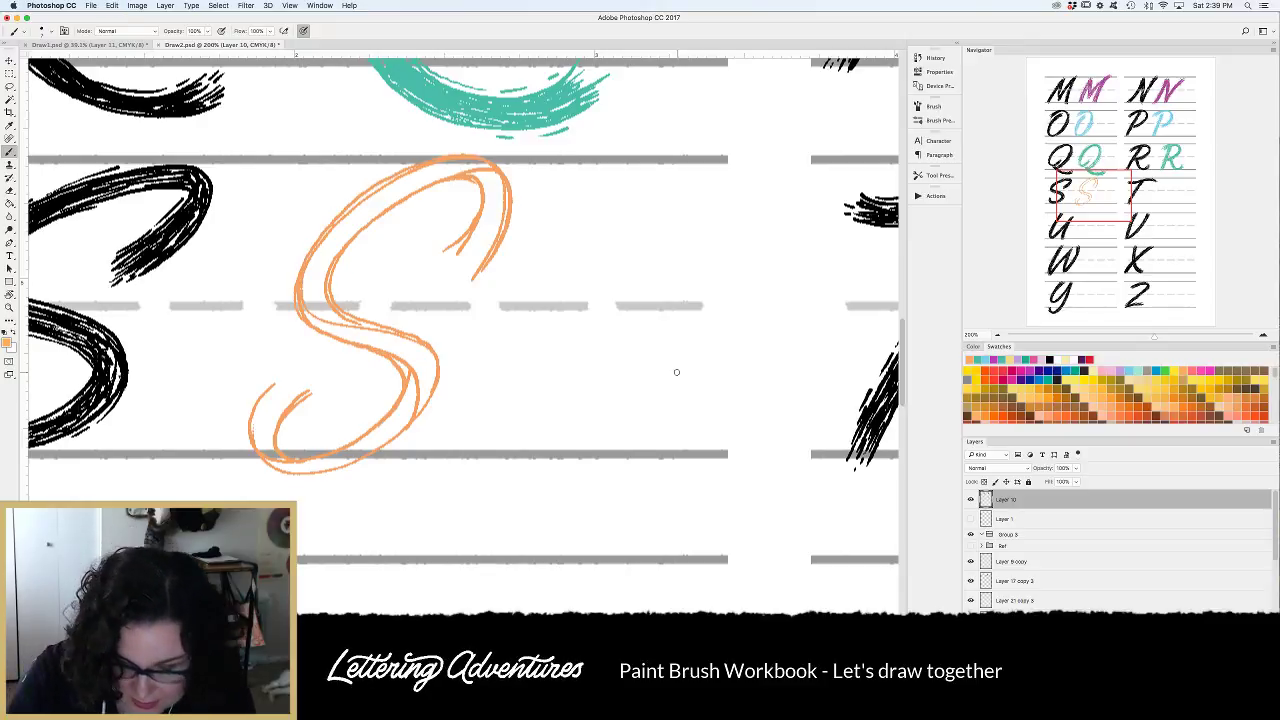
Fill the orange S's upper curve, spine and top hook with thin bristle strokes that follow the letter's direction.
mouse_move(486, 168)
left_mouse_down()
mouse_move(416, 181)
mouse_move(352, 224)
mouse_move(309, 300)
left_mouse_up()
mouse_move(462, 174)
left_mouse_down()
mouse_move(341, 243)
mouse_move(331, 234)
left_mouse_up()
mouse_move(447, 170)
left_mouse_down()
mouse_move(358, 216)
mouse_move(316, 307)
left_mouse_up()
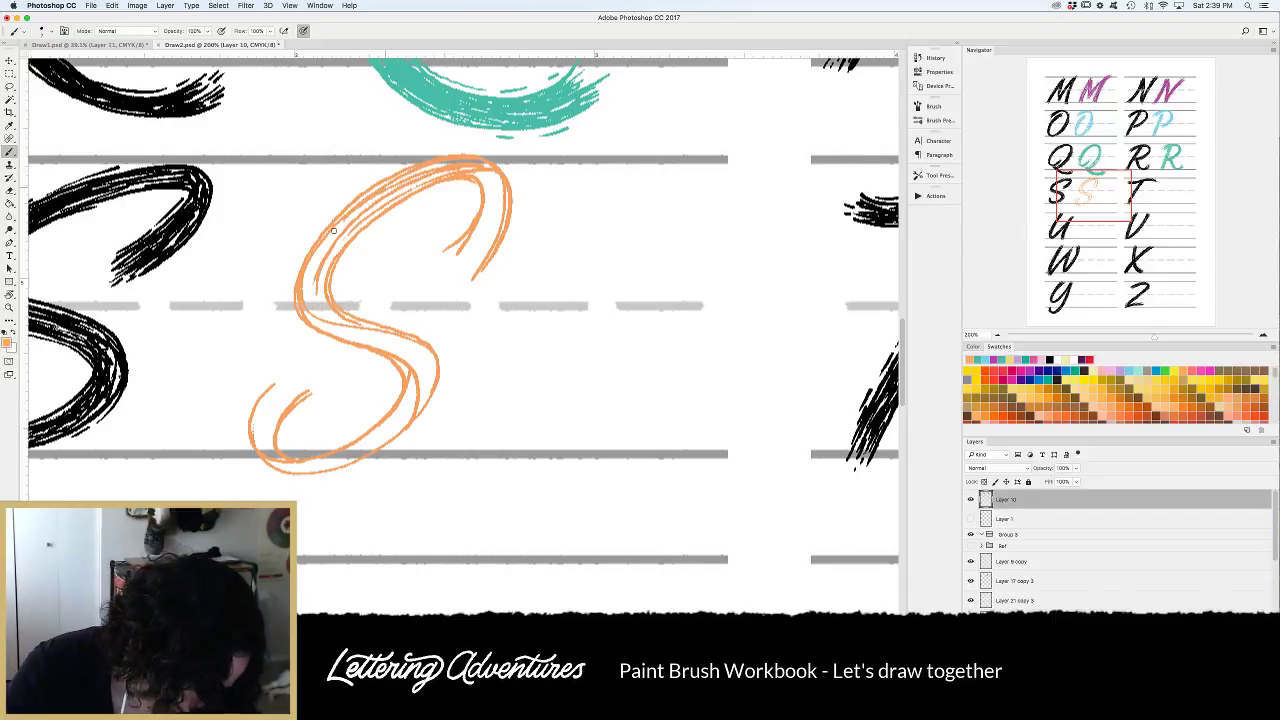
mouse_move(334, 231)
left_mouse_down()
mouse_move(311, 284)
mouse_move(321, 314)
mouse_move(398, 341)
mouse_move(431, 400)
left_mouse_up()
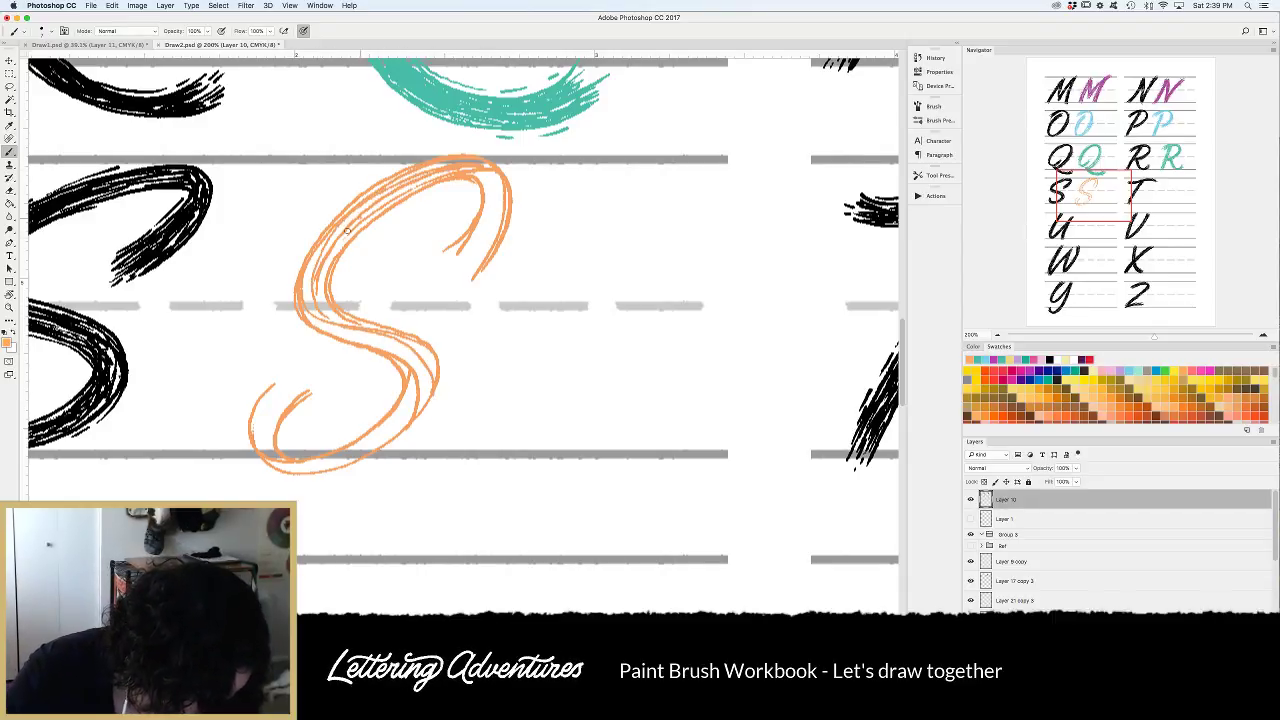
mouse_move(347, 231)
left_mouse_down()
mouse_move(321, 295)
mouse_move(421, 368)
mouse_move(424, 409)
left_mouse_up()
mouse_move(330, 233)
left_mouse_down()
mouse_move(322, 326)
mouse_move(412, 366)
mouse_move(418, 412)
left_mouse_up()
mouse_move(480, 172)
left_mouse_down()
mouse_move(476, 230)
mouse_move(454, 255)
mouse_move(474, 166)
mouse_move(487, 224)
mouse_move(464, 261)
mouse_move(485, 168)
mouse_move(475, 252)
mouse_move(493, 221)
mouse_move(472, 262)
mouse_move(503, 202)
mouse_move(475, 268)
mouse_move(499, 172)
mouse_move(470, 272)
mouse_move(489, 169)
mouse_move(455, 261)
left_mouse_up()
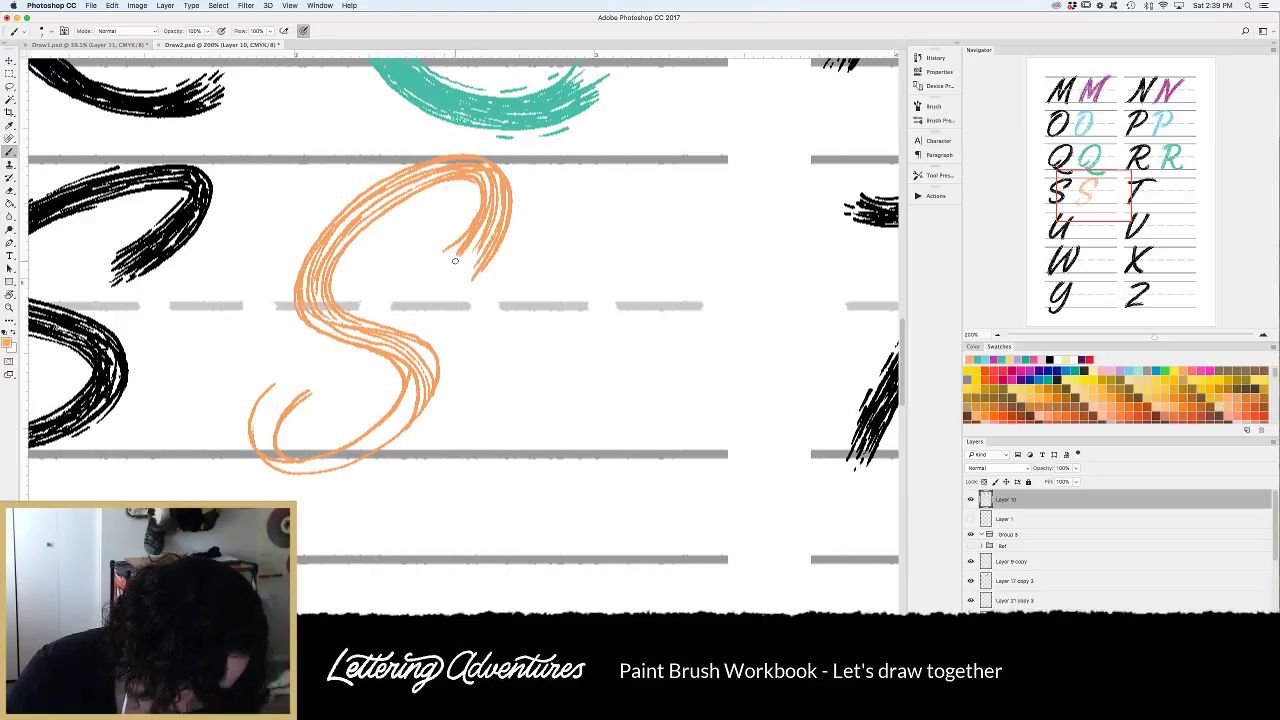
Add short upward bristle strokes at the orange S's lower-left end.
left_click_drag(264, 450, 290, 393)
left_click_drag(258, 442, 292, 382)
left_click_drag(253, 427, 288, 377)
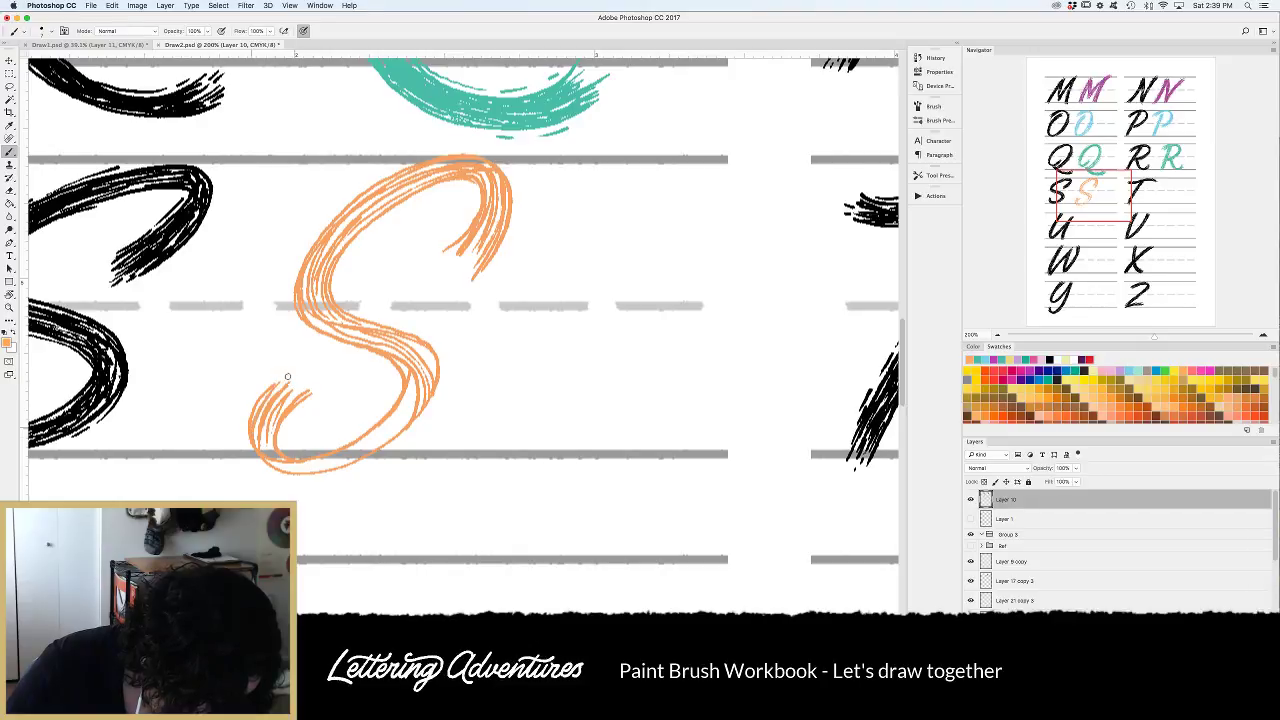
Fill the orange S's lower bowl with curved bristle strokes and narrow the remaining white gaps along the letter.
mouse_move(409, 395)
left_mouse_down()
mouse_move(374, 438)
mouse_move(307, 462)
left_mouse_up()
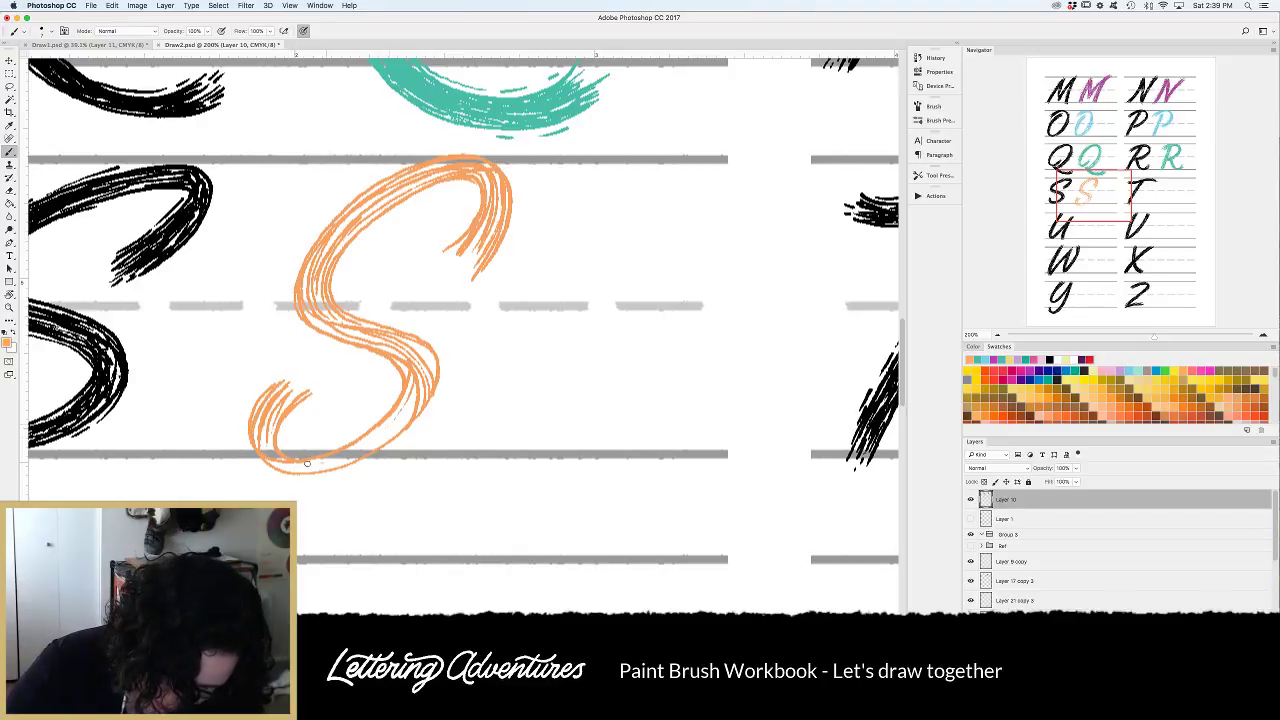
mouse_move(409, 402)
left_mouse_down()
mouse_move(346, 449)
mouse_move(296, 465)
left_mouse_up()
left_click_drag(404, 424, 304, 468)
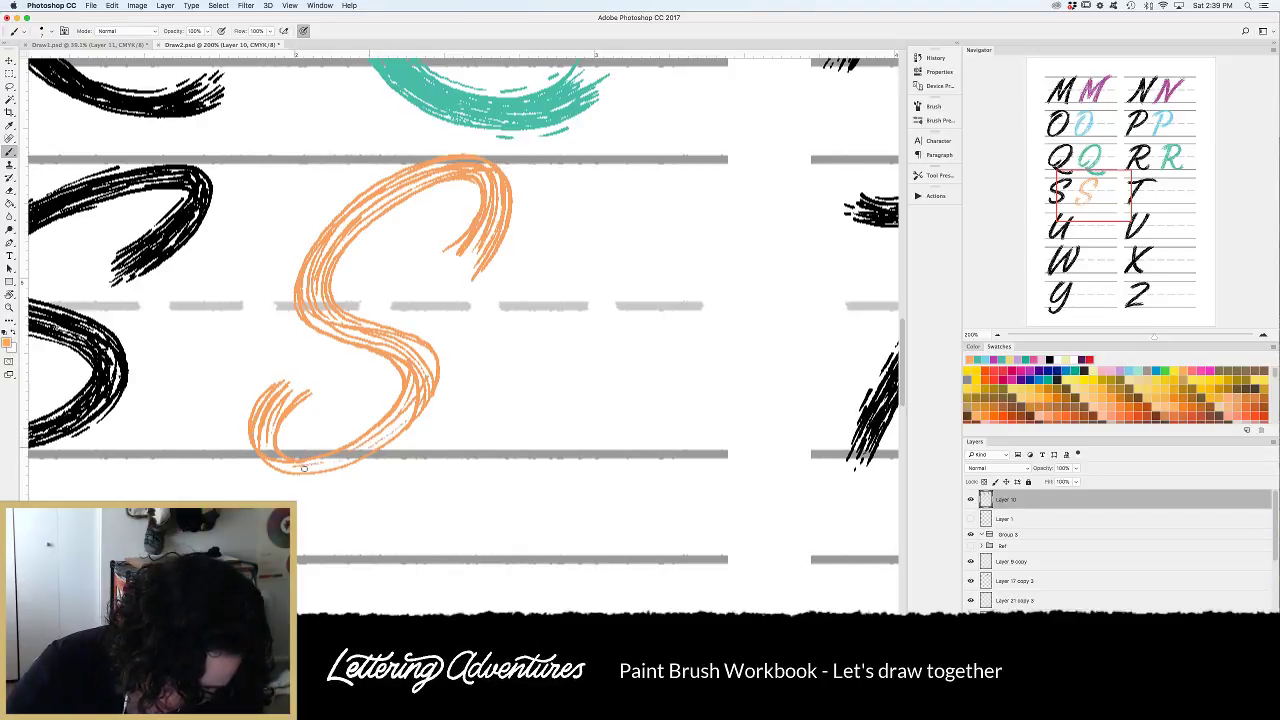
left_click_drag(412, 402, 313, 465)
mouse_move(410, 405)
left_mouse_down()
mouse_move(355, 452)
mouse_move(277, 470)
left_mouse_up()
mouse_move(395, 364)
left_mouse_down()
mouse_move(354, 437)
mouse_move(299, 458)
mouse_move(284, 414)
mouse_move(301, 455)
left_mouse_up()
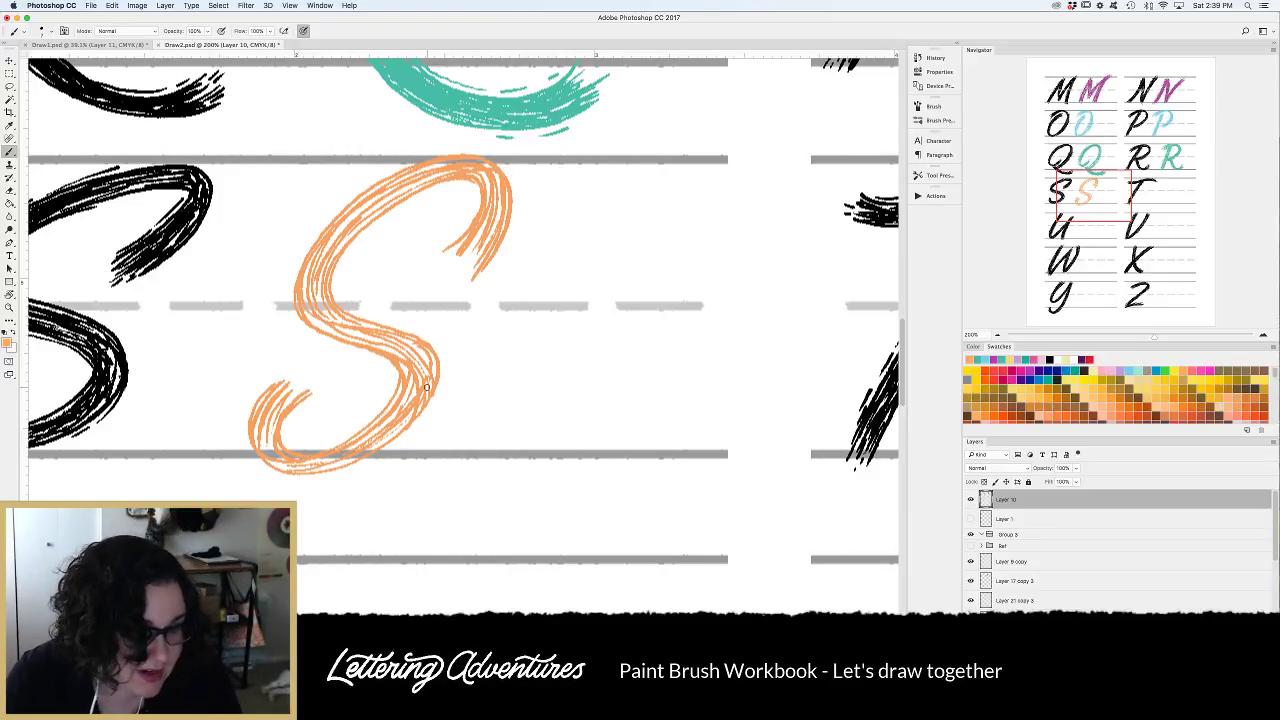
mouse_move(328, 248)
left_mouse_down()
mouse_move(418, 179)
mouse_move(332, 254)
left_mouse_up()
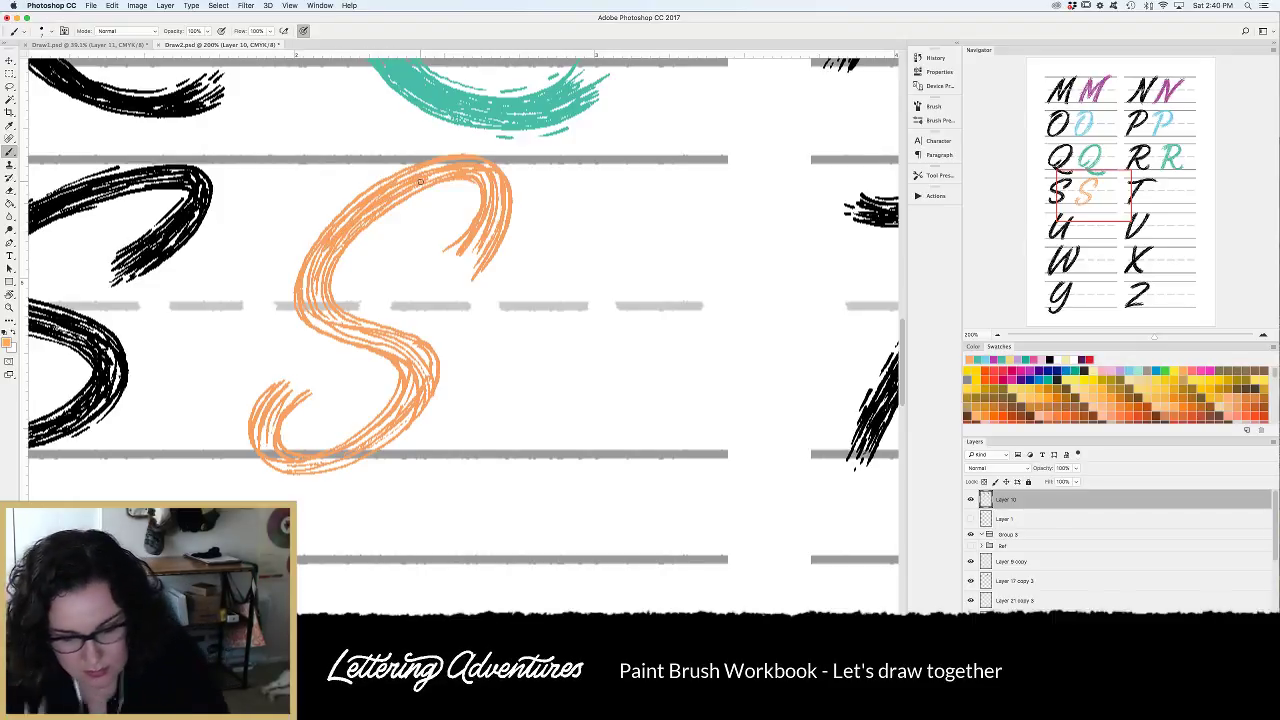
mouse_move(440, 167)
left_mouse_down()
mouse_move(368, 206)
mouse_move(304, 290)
mouse_move(322, 268)
mouse_move(315, 303)
mouse_move(346, 330)
mouse_move(314, 322)
mouse_move(392, 346)
mouse_move(368, 325)
mouse_move(408, 370)
mouse_move(404, 335)
mouse_move(418, 352)
mouse_move(425, 378)
mouse_move(403, 342)
mouse_move(401, 419)
mouse_move(428, 376)
mouse_move(356, 442)
mouse_move(405, 418)
mouse_move(312, 462)
mouse_move(342, 463)
mouse_move(278, 464)
mouse_move(264, 429)
mouse_move(276, 455)
mouse_move(290, 395)
mouse_move(268, 394)
mouse_move(285, 385)
left_mouse_up()
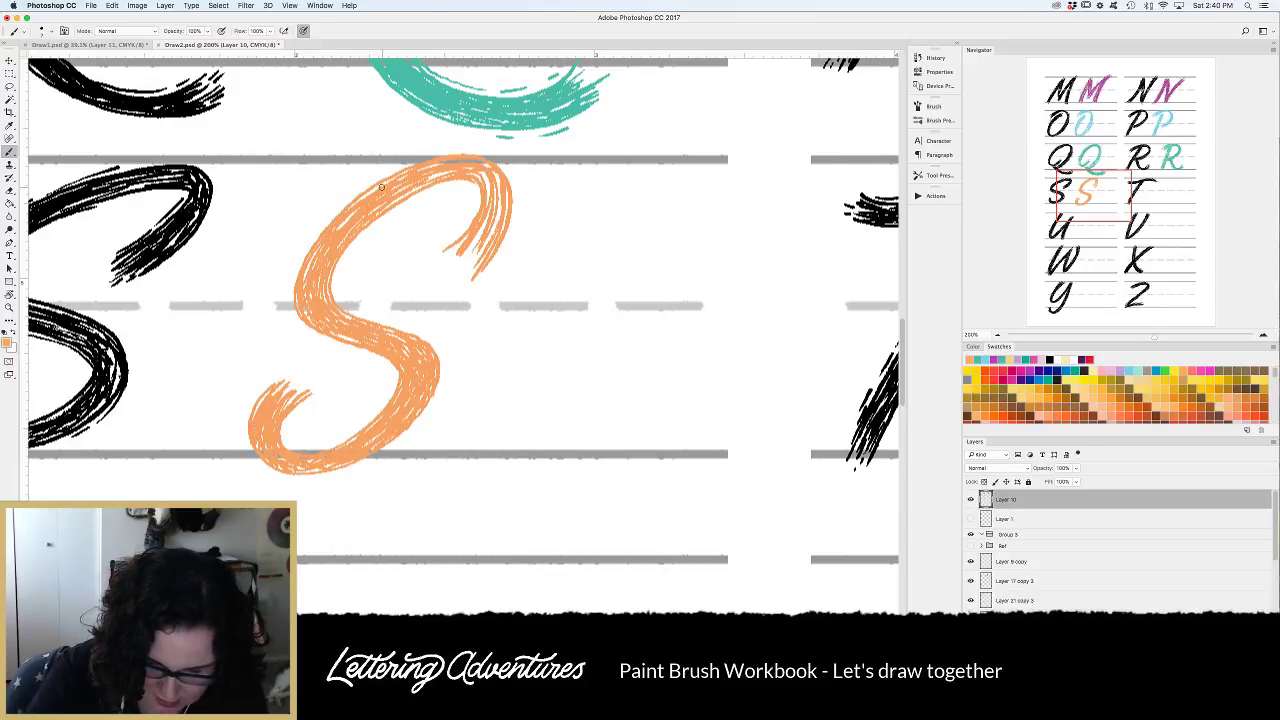
Scribble a test patch of short horizontal strokes and several vertical lines in the space beside the orange S.
mouse_move(604, 224)
left_mouse_down()
mouse_move(582, 266)
mouse_move(625, 265)
mouse_move(582, 282)
left_mouse_up()
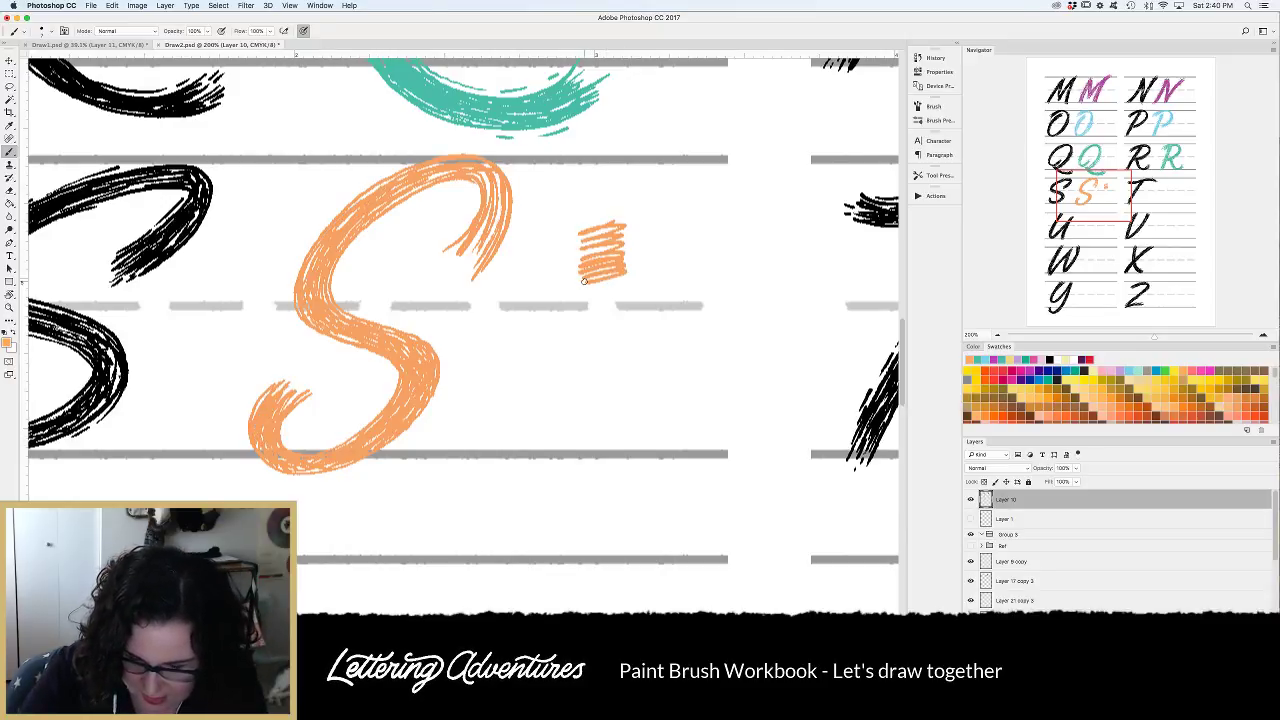
left_click_drag(632, 190, 636, 300)
left_click_drag(565, 210, 574, 330)
mouse_move(610, 210)
left_mouse_down()
mouse_move(585, 219)
mouse_move(606, 254)
mouse_move(602, 302)
mouse_move(628, 310)
left_mouse_up()
left_click_drag(656, 192, 661, 315)
left_click_drag(698, 196, 700, 314)
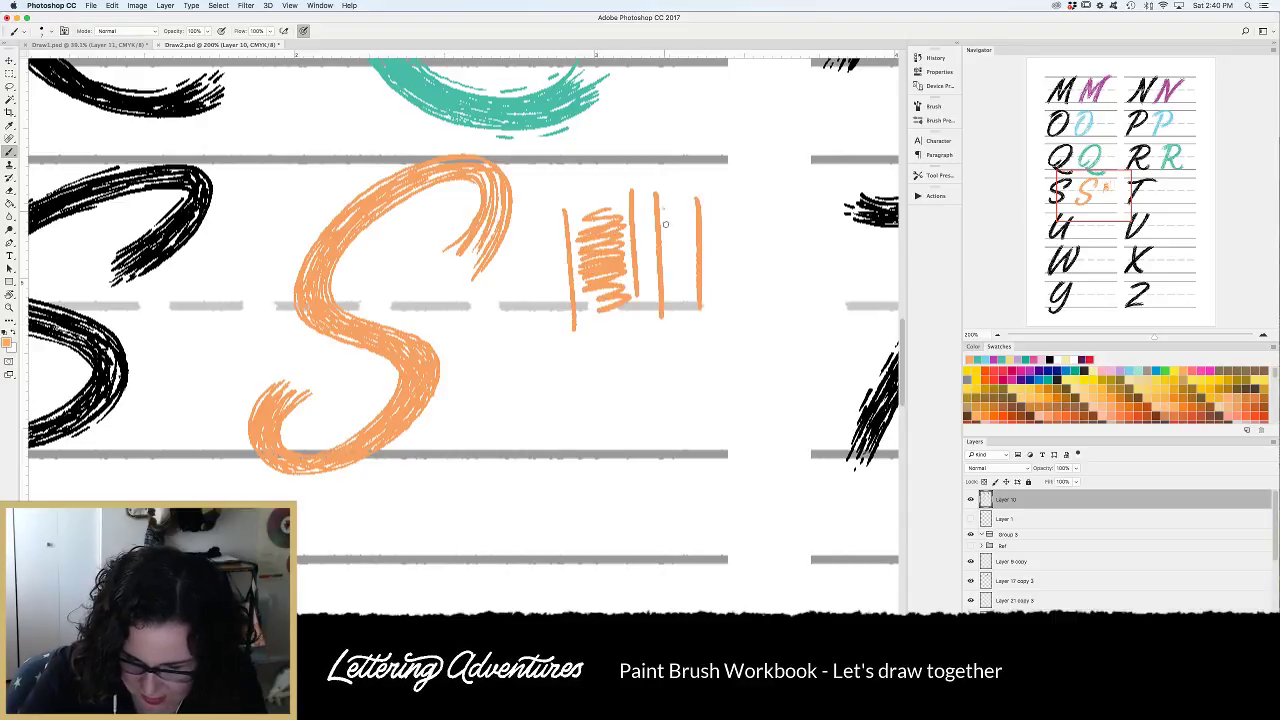
mouse_move(664, 212)
left_mouse_down()
mouse_move(678, 276)
mouse_move(694, 274)
left_mouse_up()
Undo all the test strokes beside the orange S.
key("super+alt+z")
key("super+alt+z")
key("super+alt+z")
key("super+alt+z")
key("super+alt+z")
key("super+alt+z")
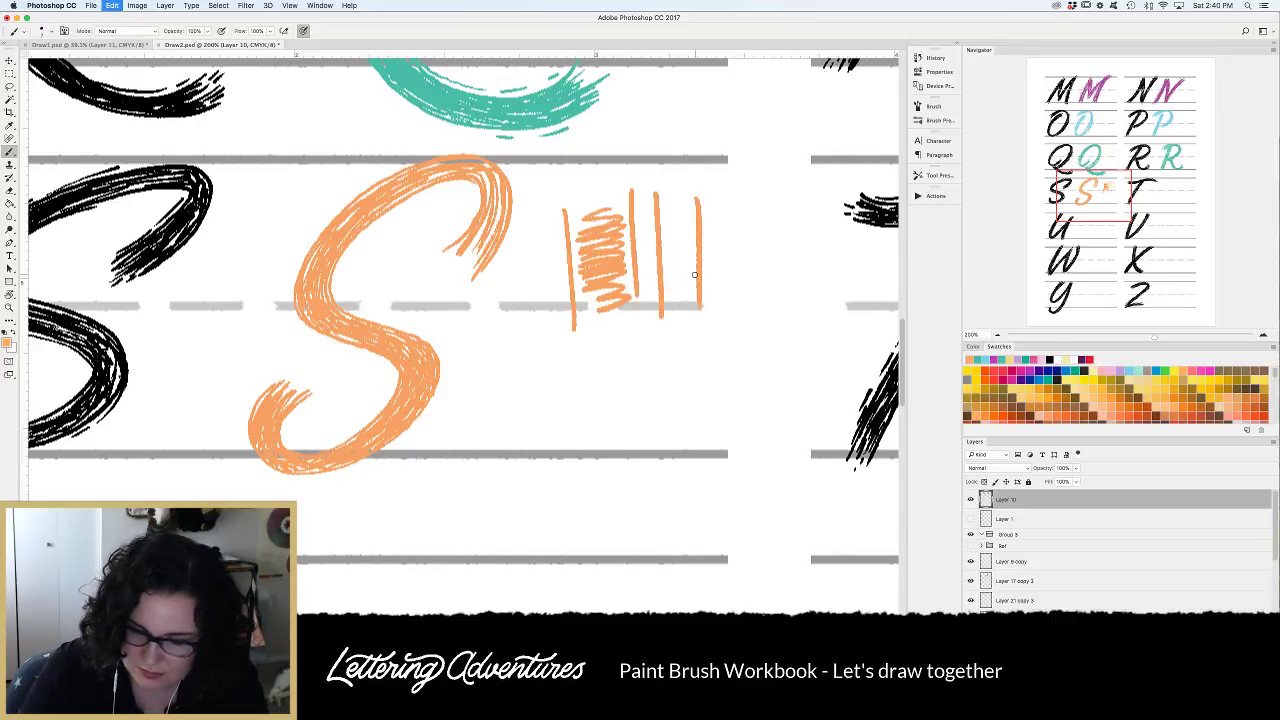
key("super+alt+z")
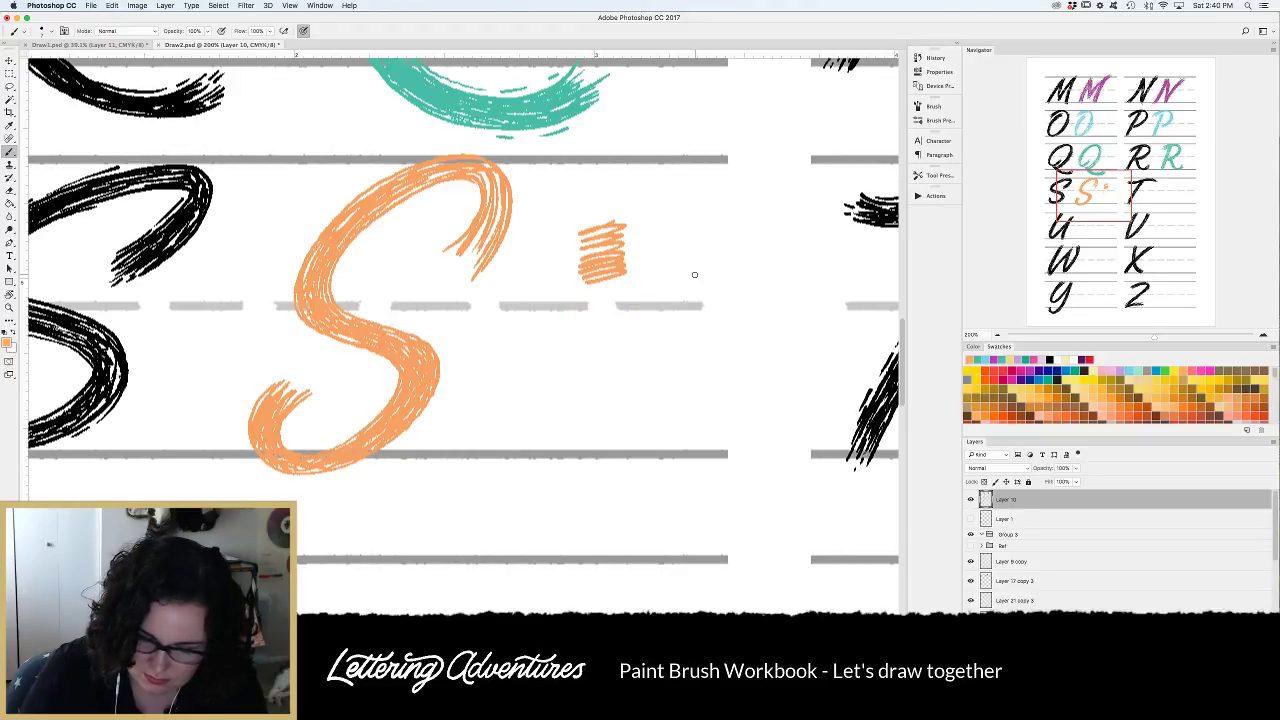
key("super+alt+z")
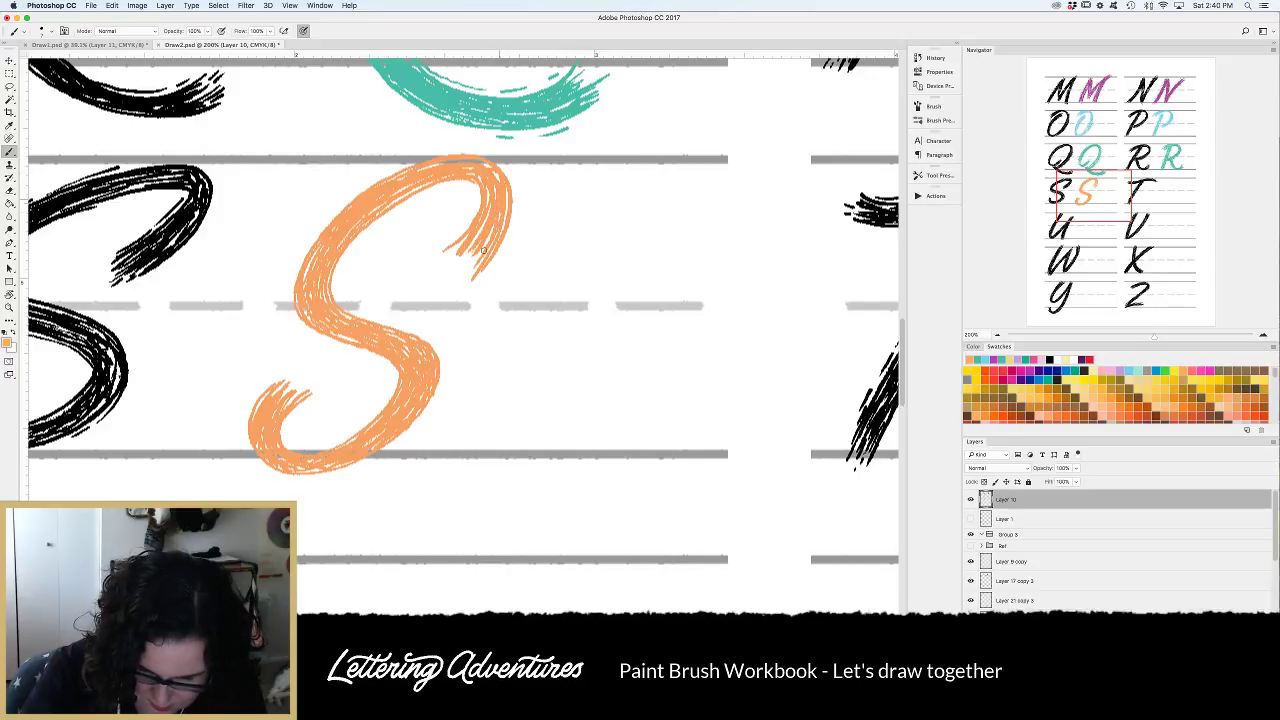
Fill more gaps in the orange S's hook and spine, and add broken dry-brush flecks beyond both stroke ends.
left_click_drag(497, 178, 488, 255)
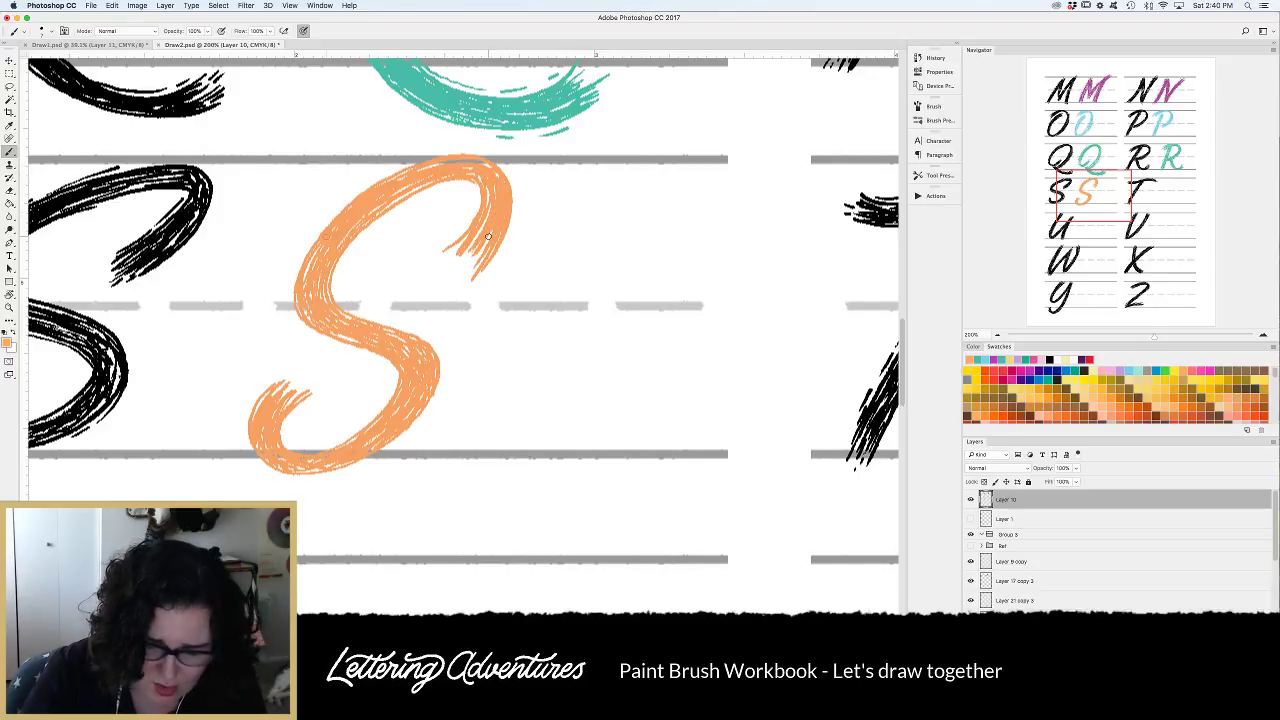
mouse_move(323, 242)
left_mouse_down()
mouse_move(298, 308)
mouse_move(351, 340)
left_mouse_up()
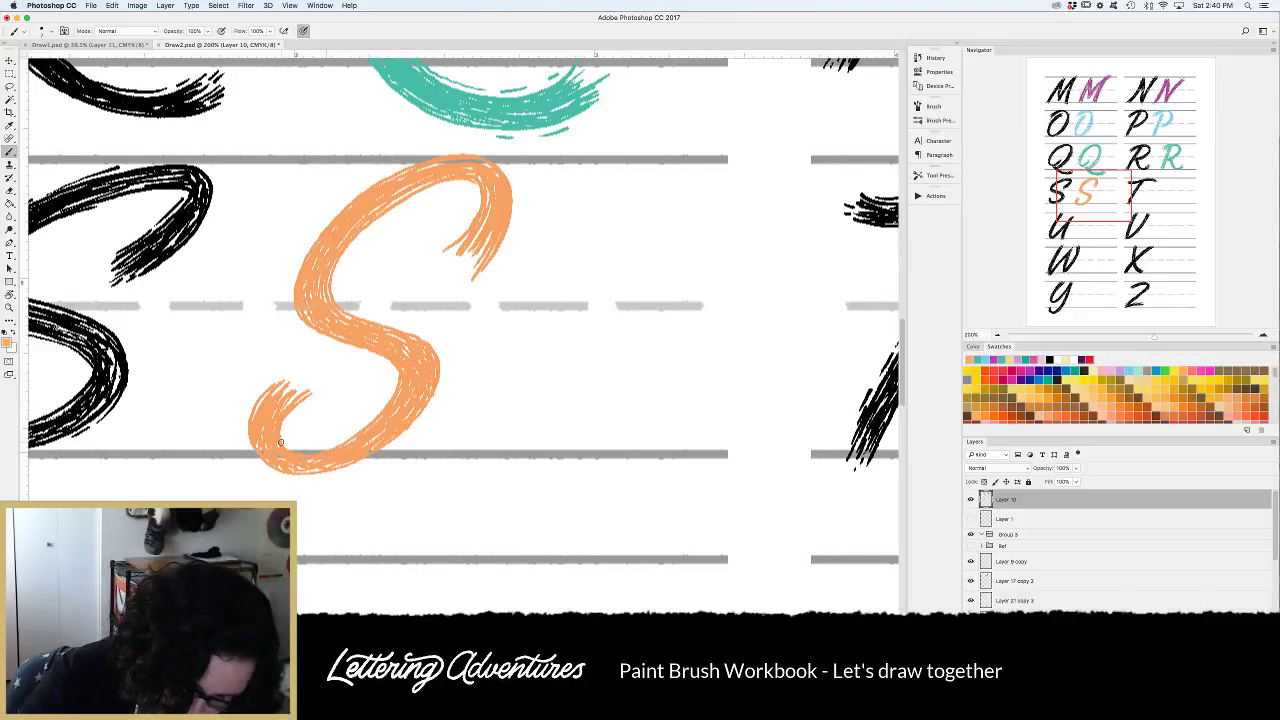
left_click_drag(288, 386, 300, 364)
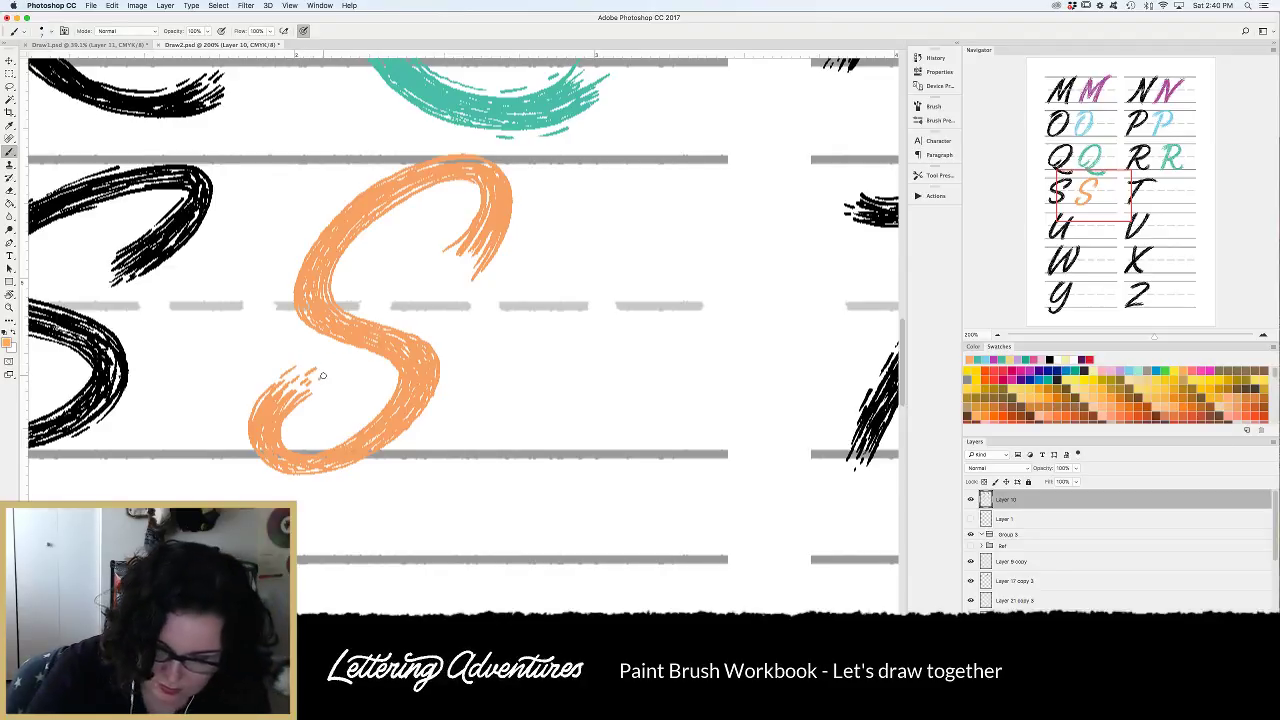
left_click_drag(459, 259, 446, 286)
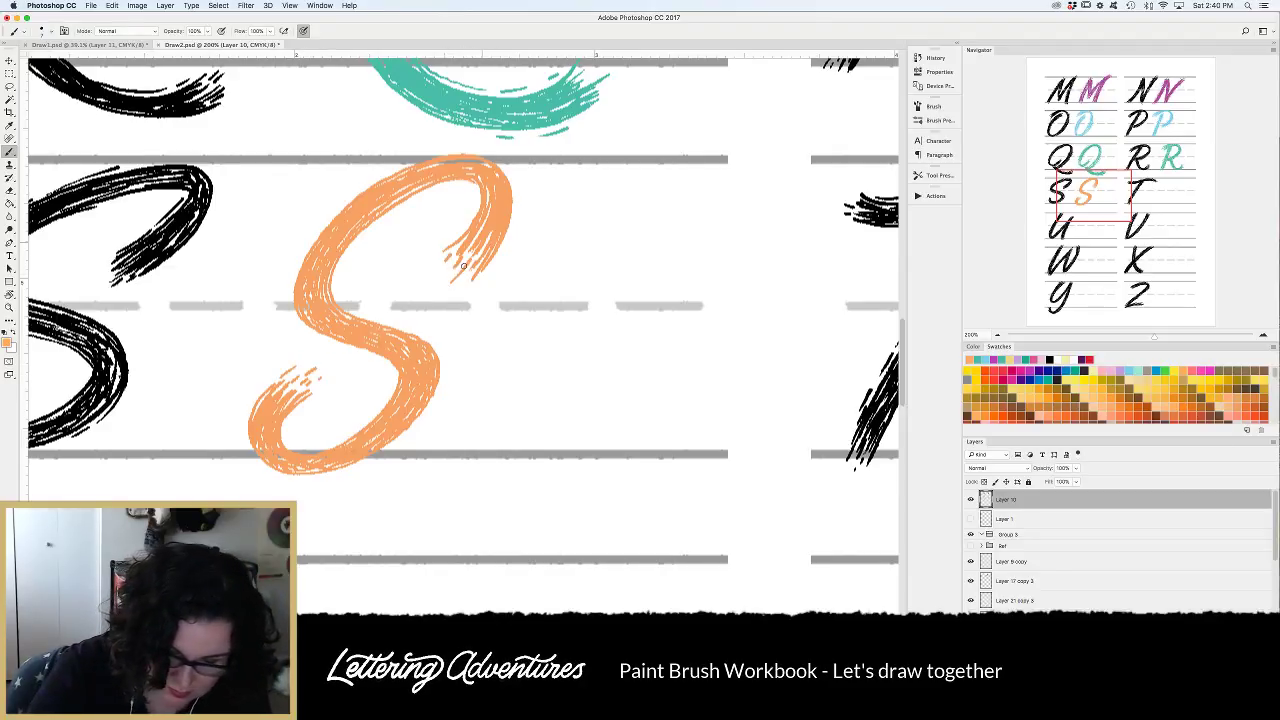
Add thin broken bristle lines inside the orange S's hook and lower bowl and along the outer edges of its upper curve and base.
left_click_drag(449, 186, 351, 255)
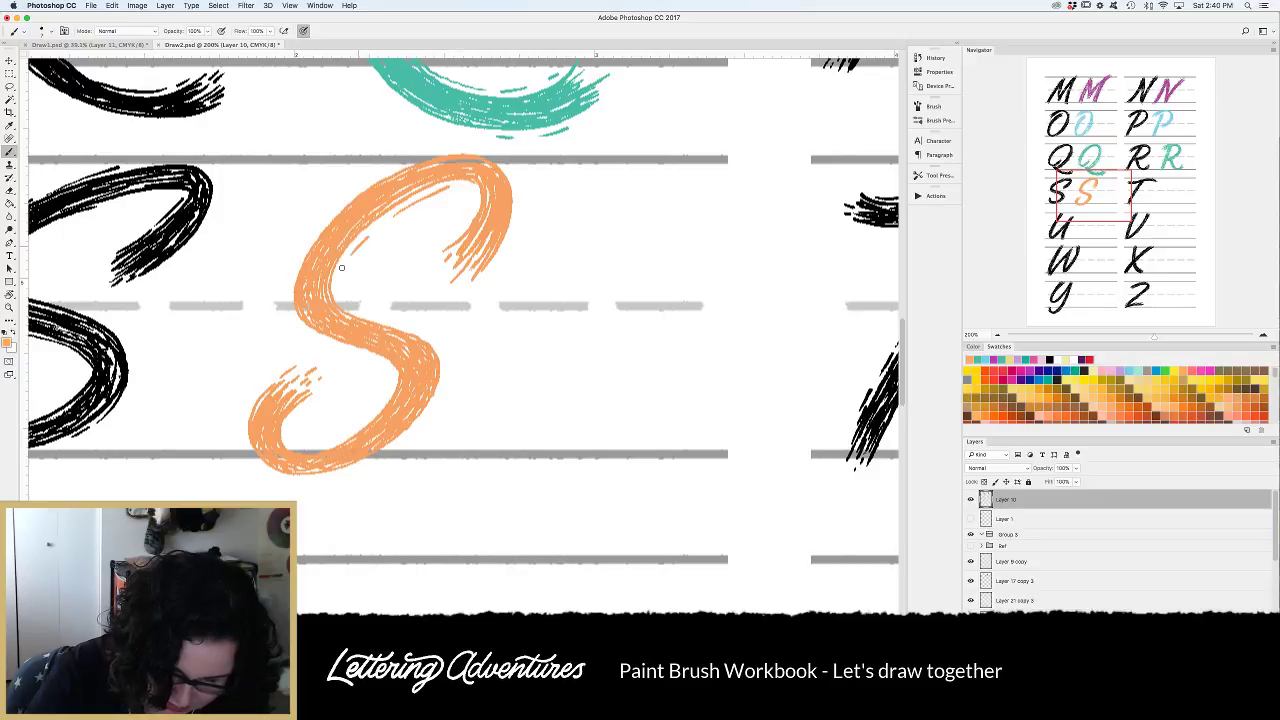
mouse_move(386, 169)
left_mouse_down()
mouse_move(300, 262)
mouse_move(297, 305)
left_mouse_up()
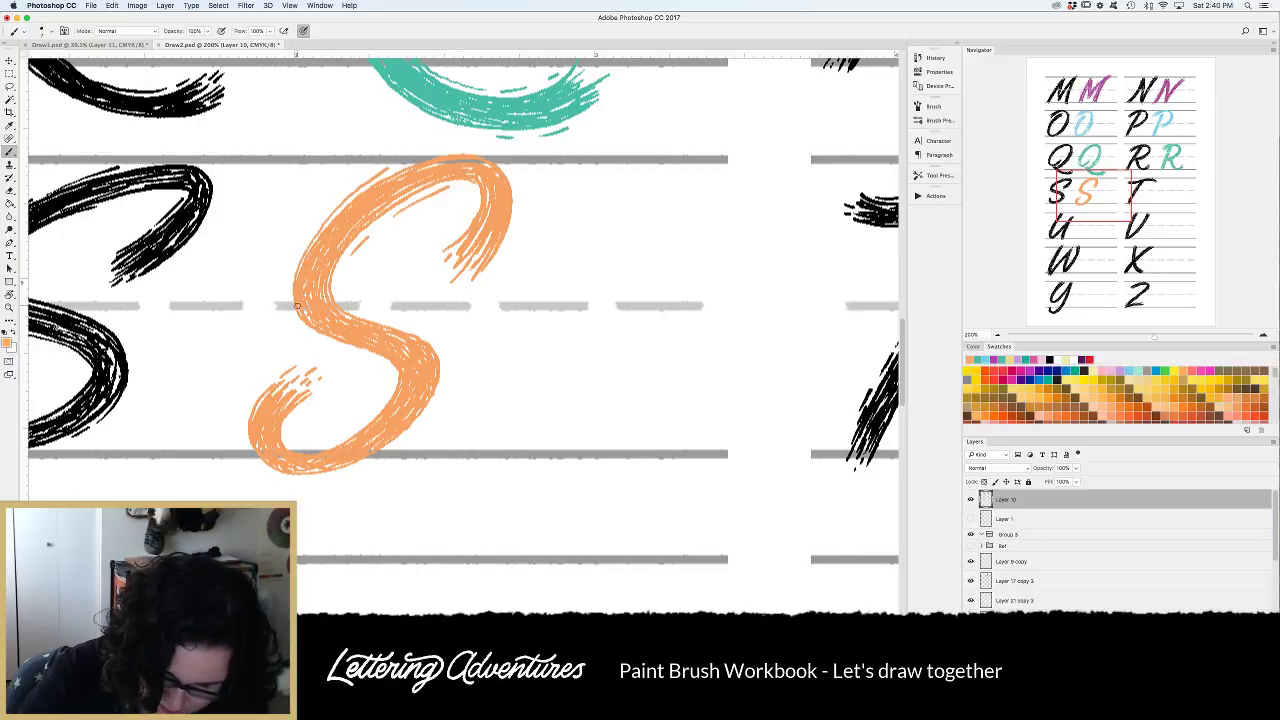
left_click_drag(420, 415, 358, 474)
key("super+z")
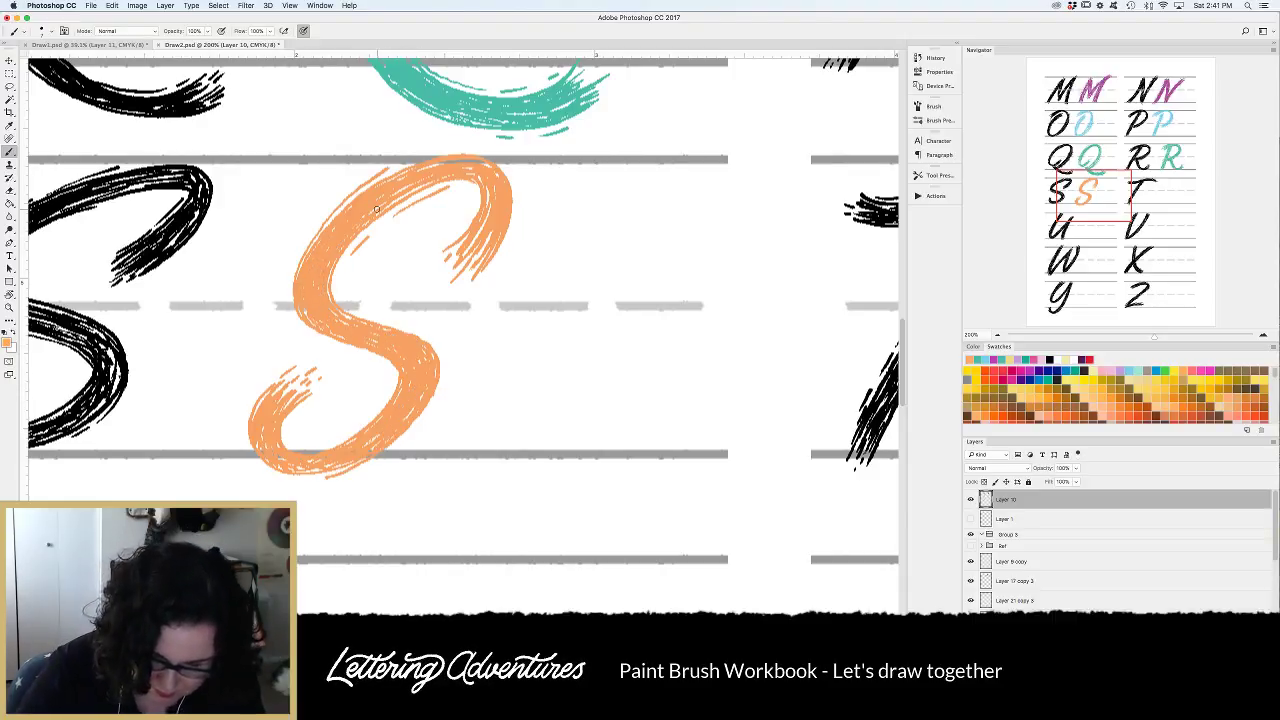
mouse_move(379, 404)
left_mouse_down()
mouse_move(339, 433)
mouse_move(287, 436)
left_mouse_up()
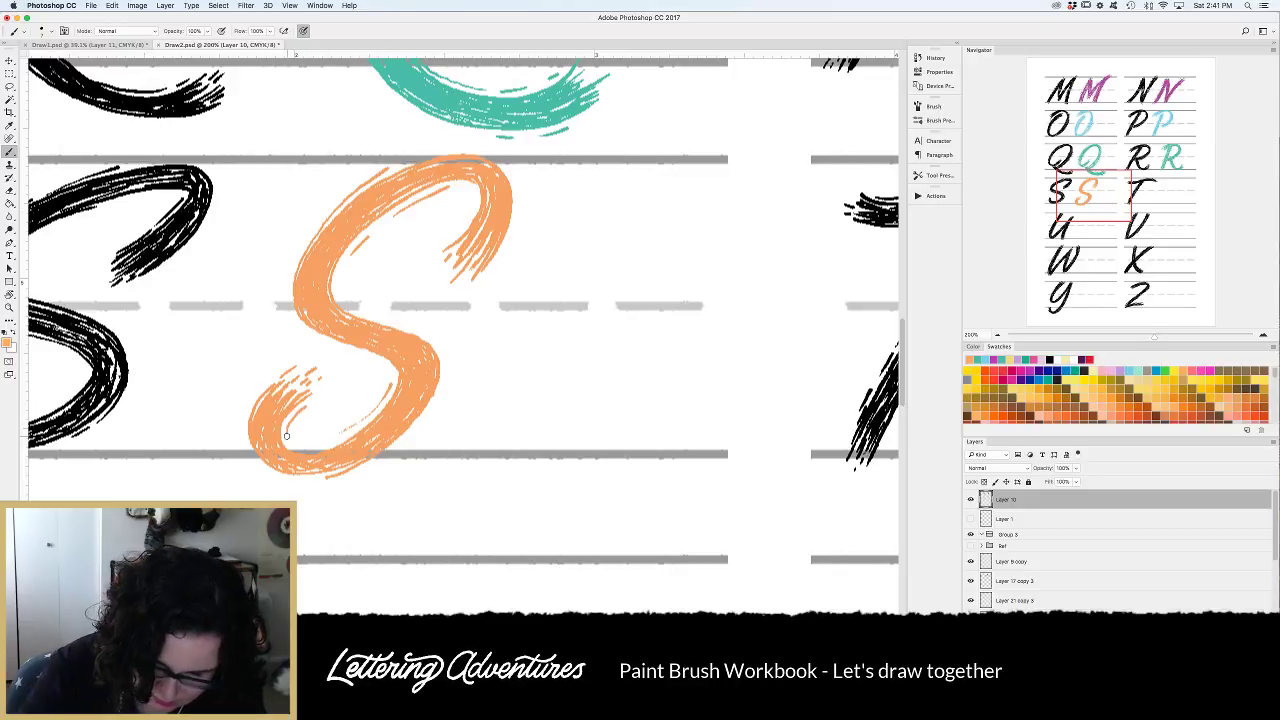
Add loose bristle lines outside the orange S's hook, around the right side of its lower bowl and beside its lower-left end.
left_click_drag(520, 170, 503, 255)
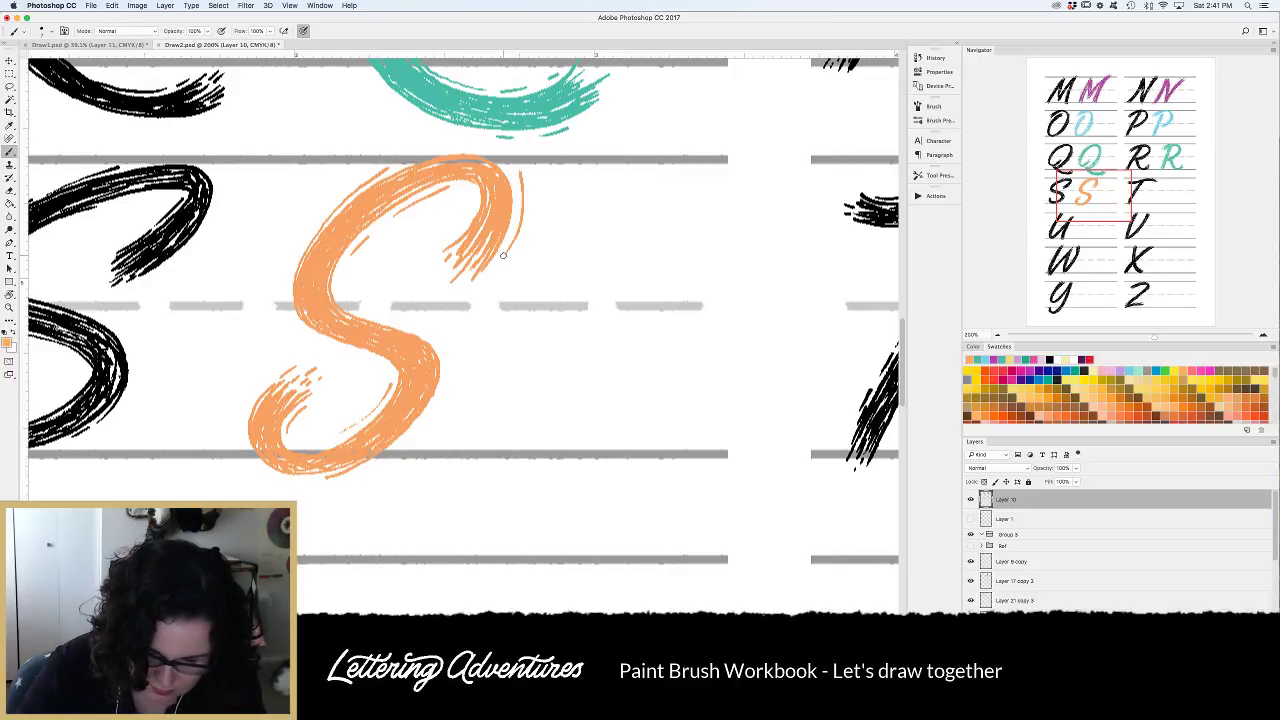
mouse_move(440, 334)
left_mouse_down()
mouse_move(450, 396)
mouse_move(404, 449)
left_mouse_up()
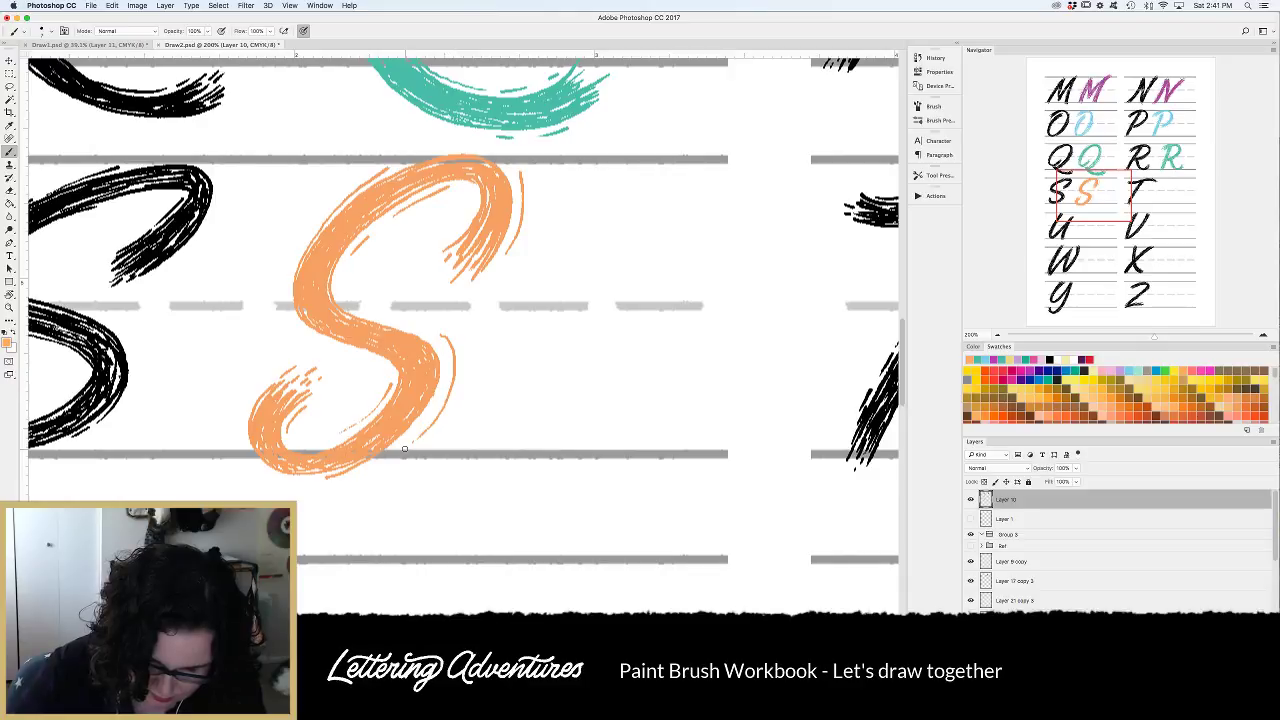
key("super+z")
mouse_move(448, 362)
left_mouse_down()
mouse_move(406, 442)
mouse_move(366, 470)
left_mouse_up()
mouse_move(245, 414)
left_mouse_down()
mouse_move(278, 370)
mouse_move(246, 433)
left_mouse_up()
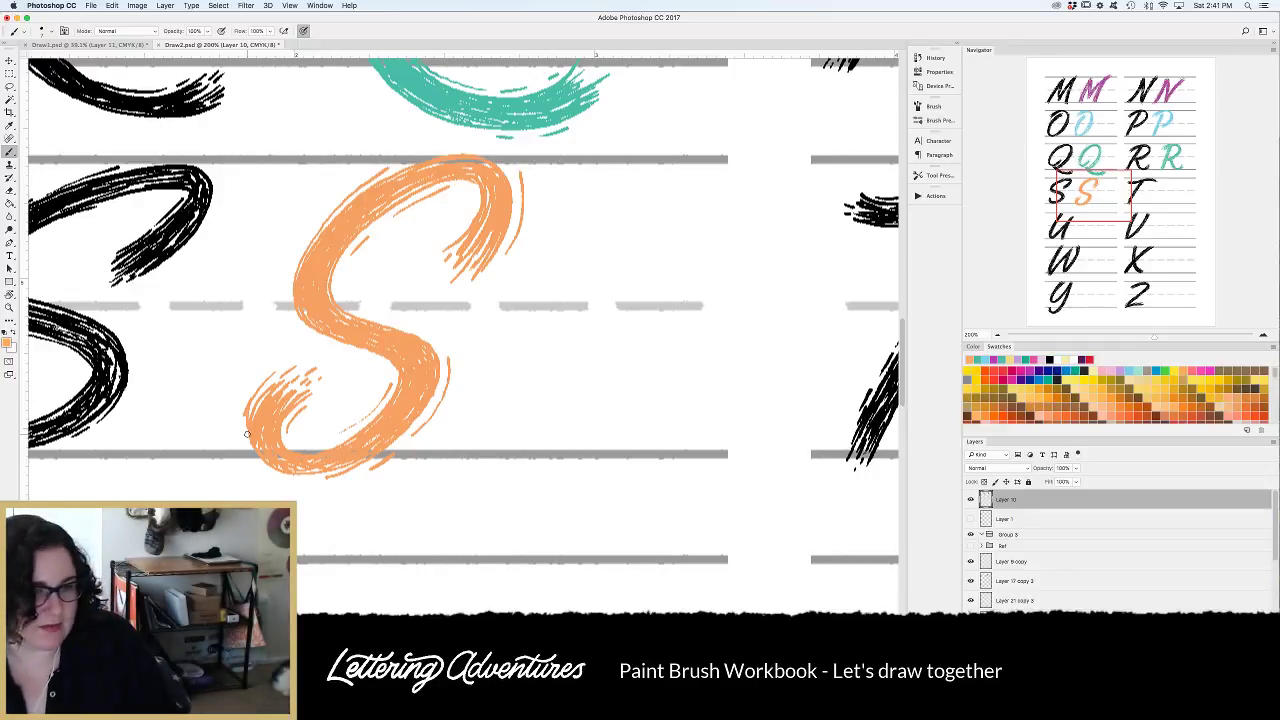
Outline the orange T's stem with two parallel slanted lines in the space beside the black T.
scroll(577, 498, "right", 8)
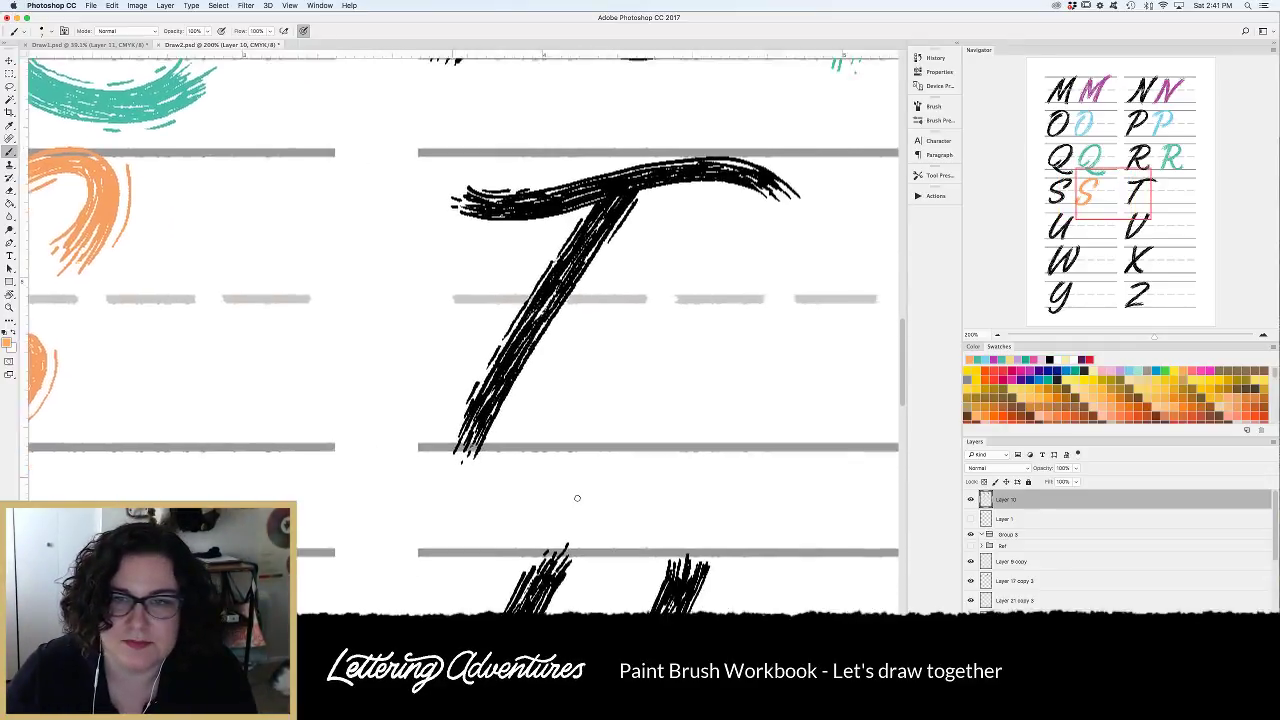
scroll(577, 498, "right", 6)
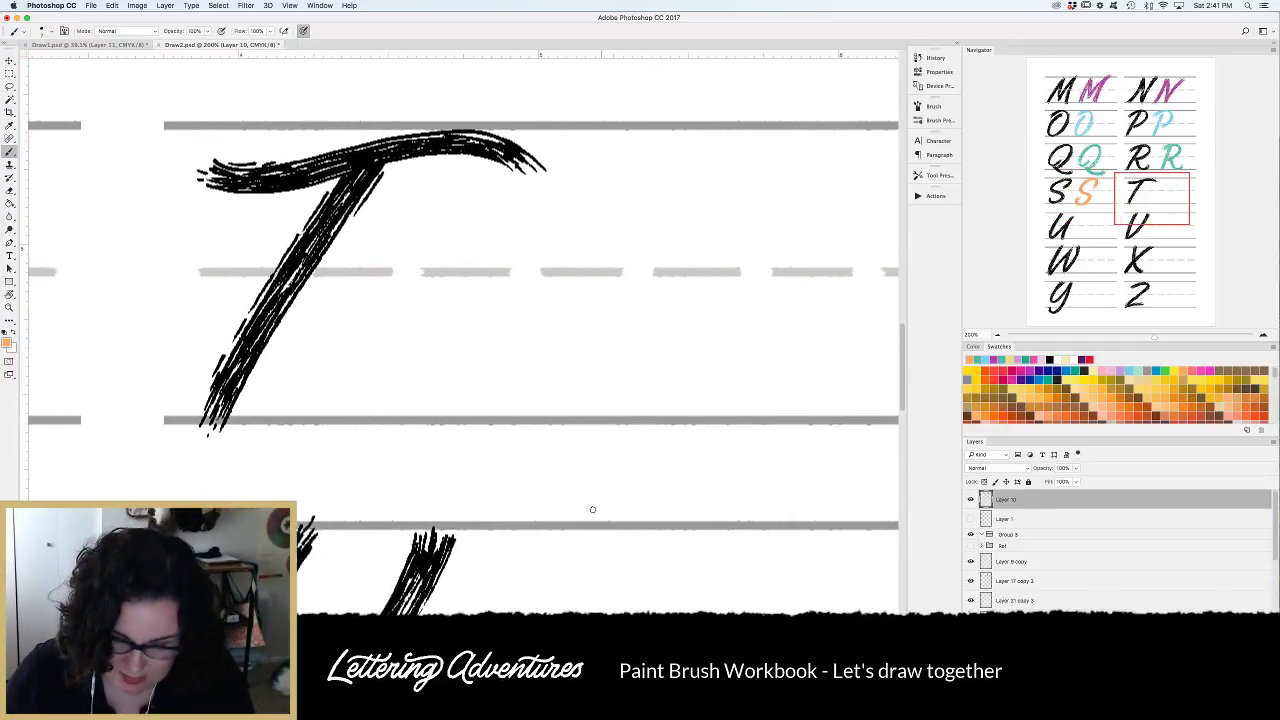
scroll(592, 509, "left", 1)
left_click_drag(652, 186, 559, 416)
left_click_drag(681, 188, 584, 422)
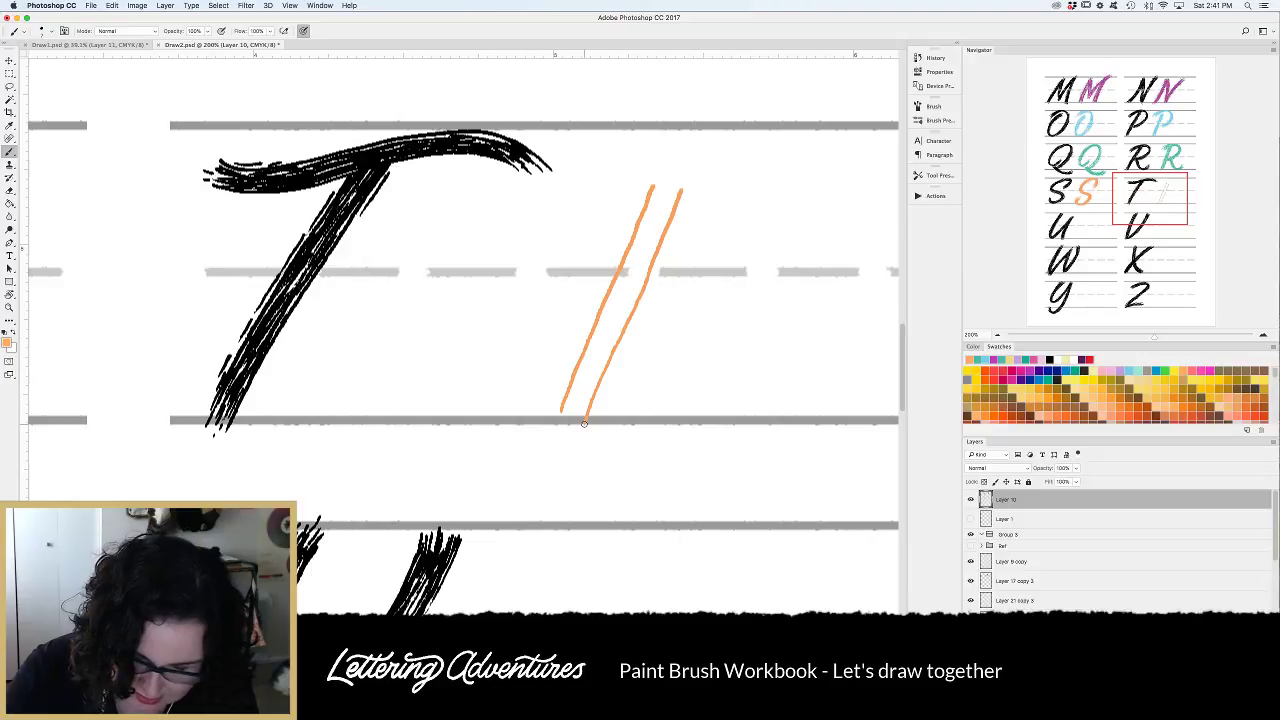
Draw the wavy upper edge of the orange T's crossbar above the stem, redrawing it so its crest reaches the top guideline.
left_click_drag(484, 188, 843, 178)
scroll(685, 409, "right", 3)
scroll(685, 409, "up", 1)
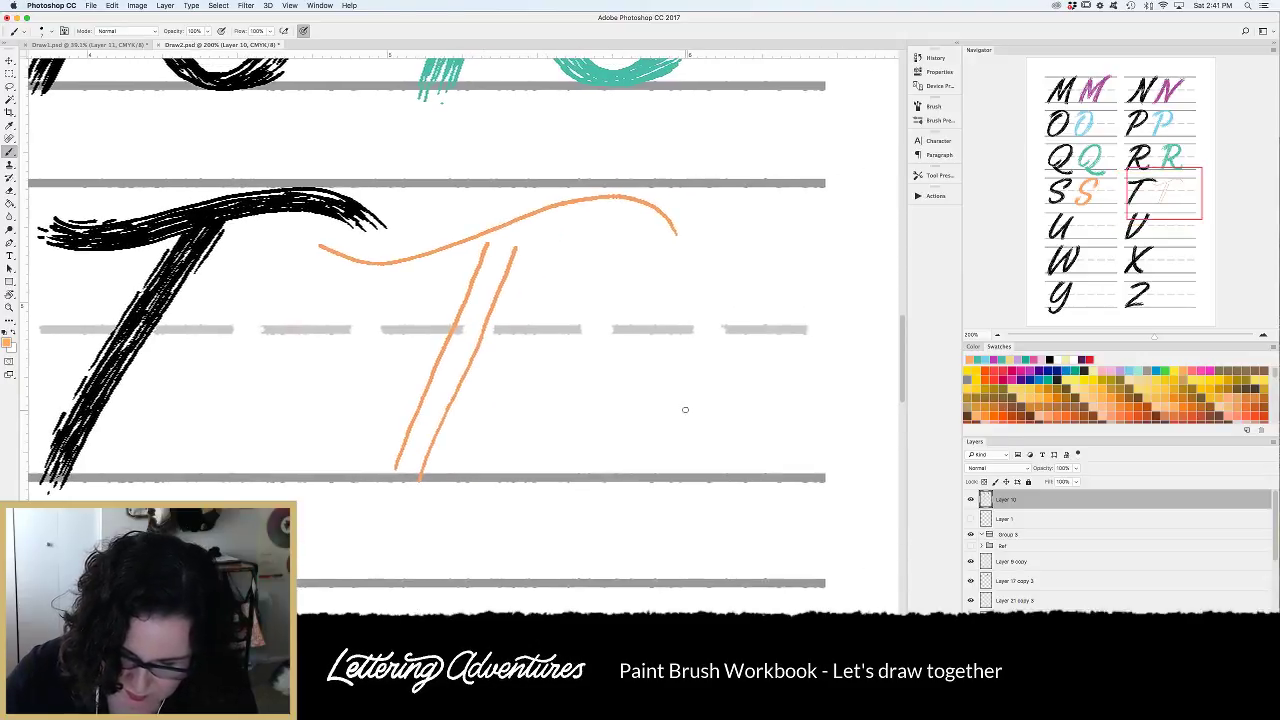
key("super+z")
left_click_drag(345, 254, 705, 213)
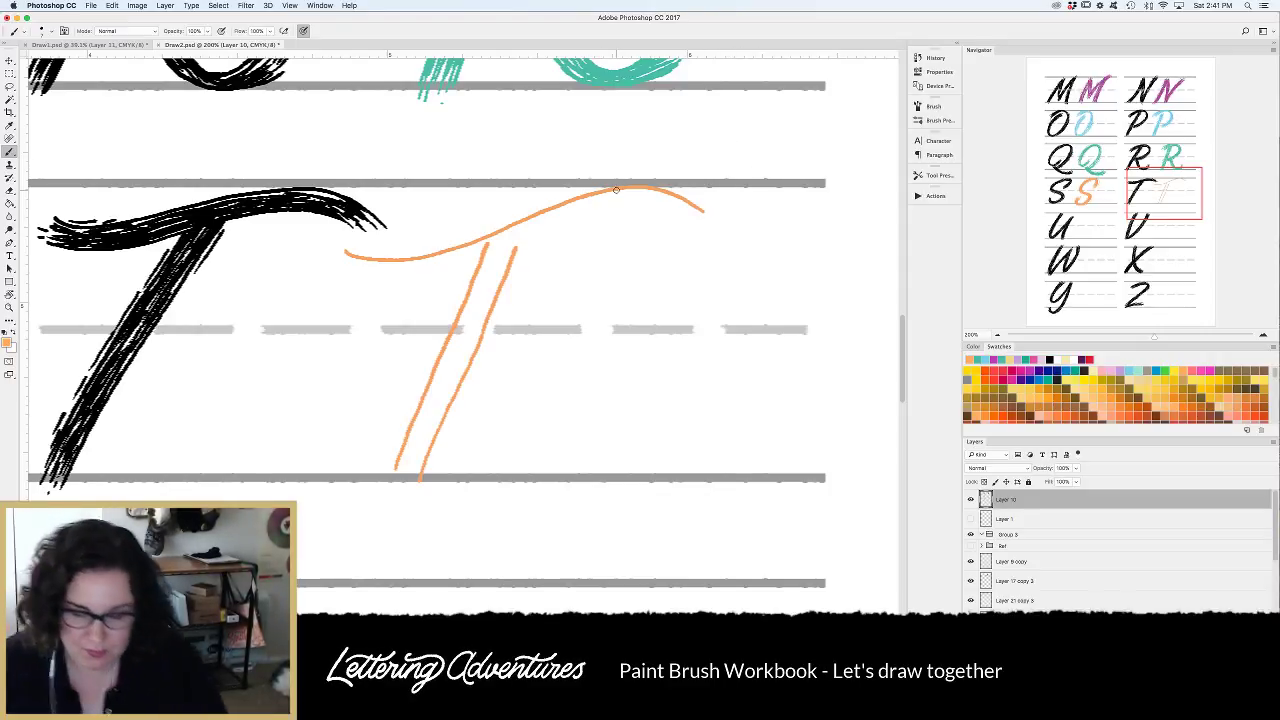
Draw the crossbar's lower edge as a wavy line roughly parallel to the upper edge and crossing the stem, replacing unsatisfactory attempts.
mouse_move(344, 288)
left_mouse_down()
mouse_move(466, 272)
mouse_move(616, 208)
mouse_move(670, 214)
left_mouse_up()
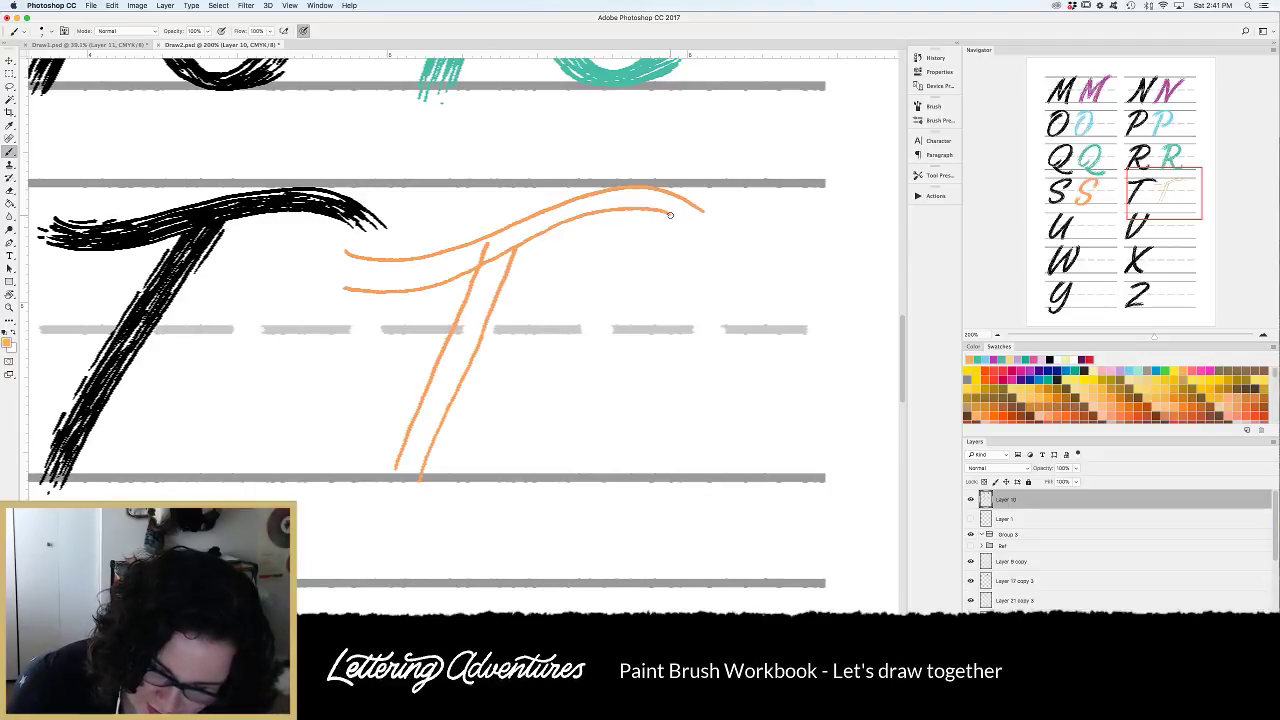
key("super+z")
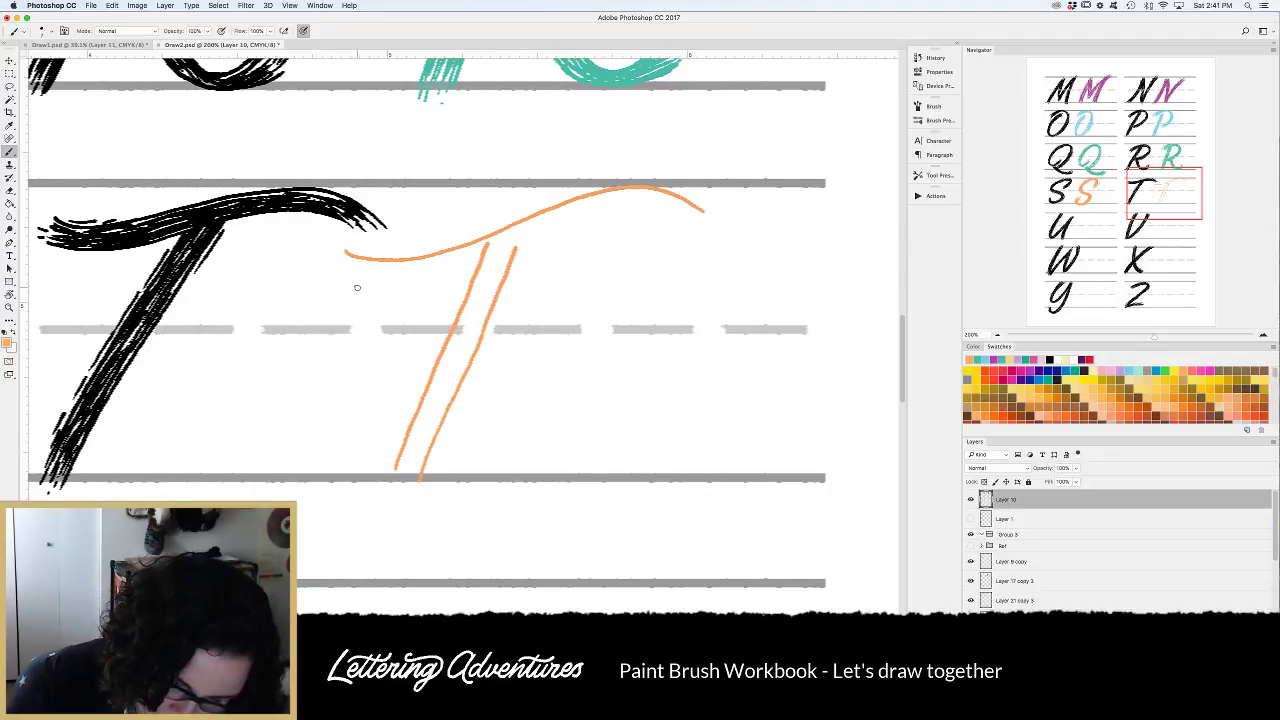
mouse_move(338, 282)
left_mouse_down()
mouse_move(440, 286)
mouse_move(545, 238)
mouse_move(650, 218)
left_mouse_up()
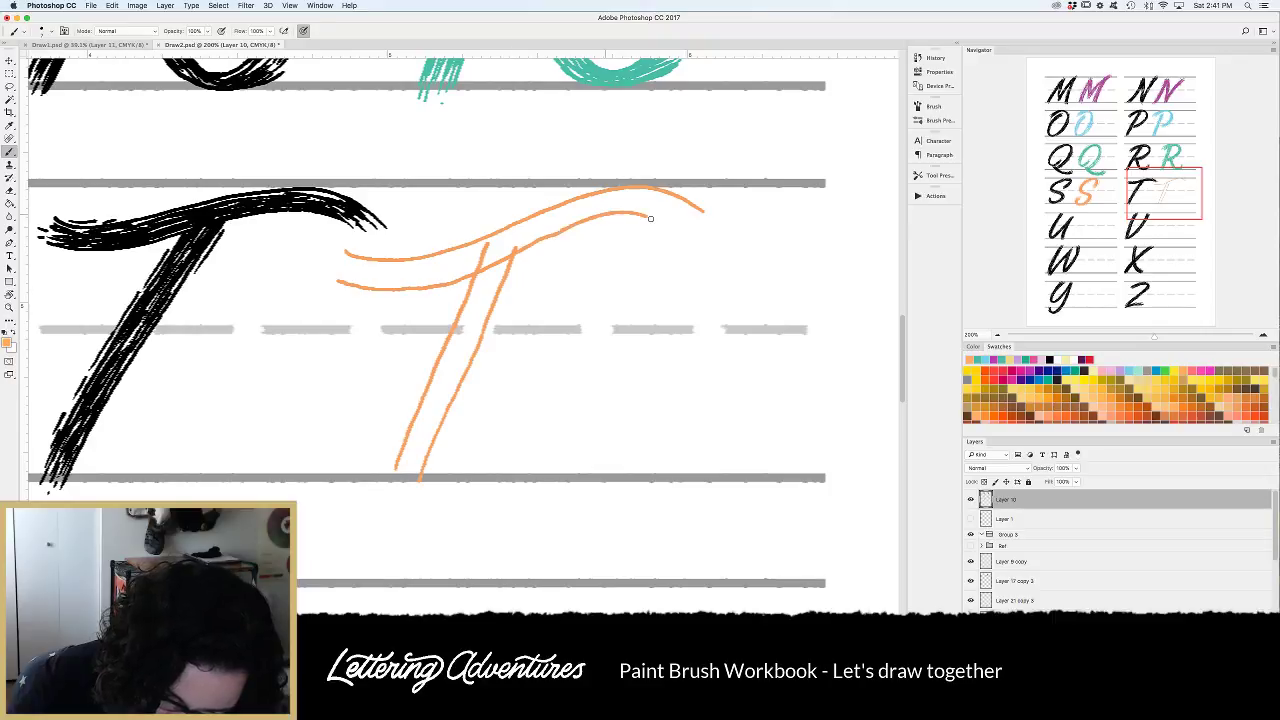
key("super+z")
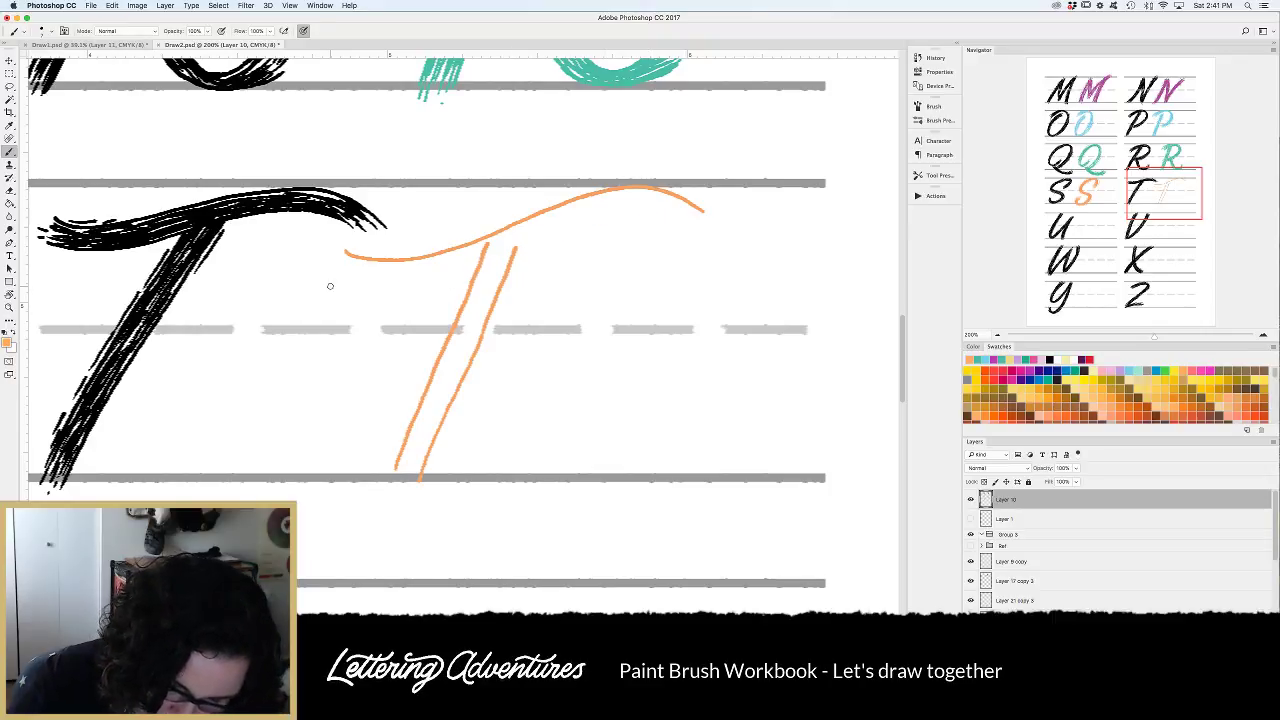
mouse_move(330, 286)
left_mouse_down()
mouse_move(452, 286)
mouse_move(608, 226)
mouse_move(677, 238)
left_mouse_up()
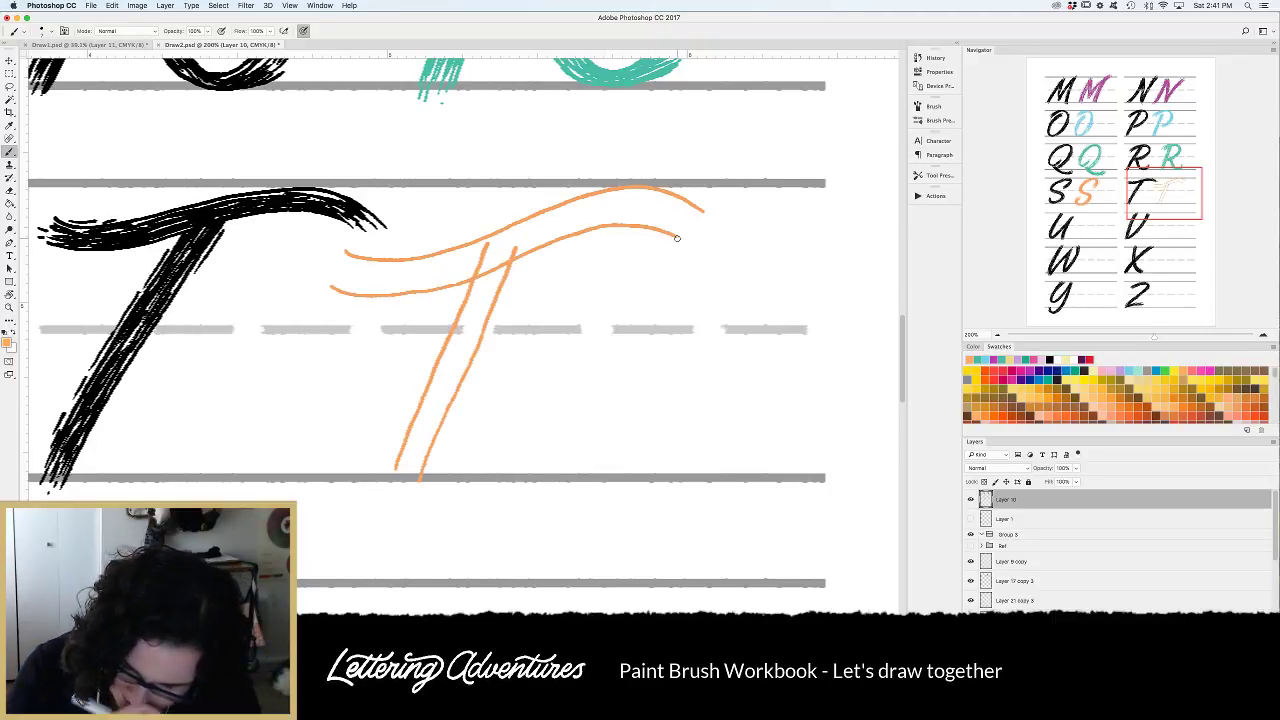
Fill the orange T's stem with slanted bristle strokes and lay the first thin curved strokes between the crossbar's outlines.
mouse_move(492, 250)
left_mouse_down()
mouse_move(452, 348)
mouse_move(490, 258)
mouse_move(491, 297)
left_mouse_up()
mouse_move(448, 387)
left_mouse_down()
mouse_move(421, 417)
mouse_move(450, 370)
mouse_move(443, 407)
mouse_move(474, 349)
mouse_move(427, 467)
mouse_move(449, 383)
mouse_move(405, 460)
mouse_move(452, 368)
mouse_move(420, 428)
left_mouse_up()
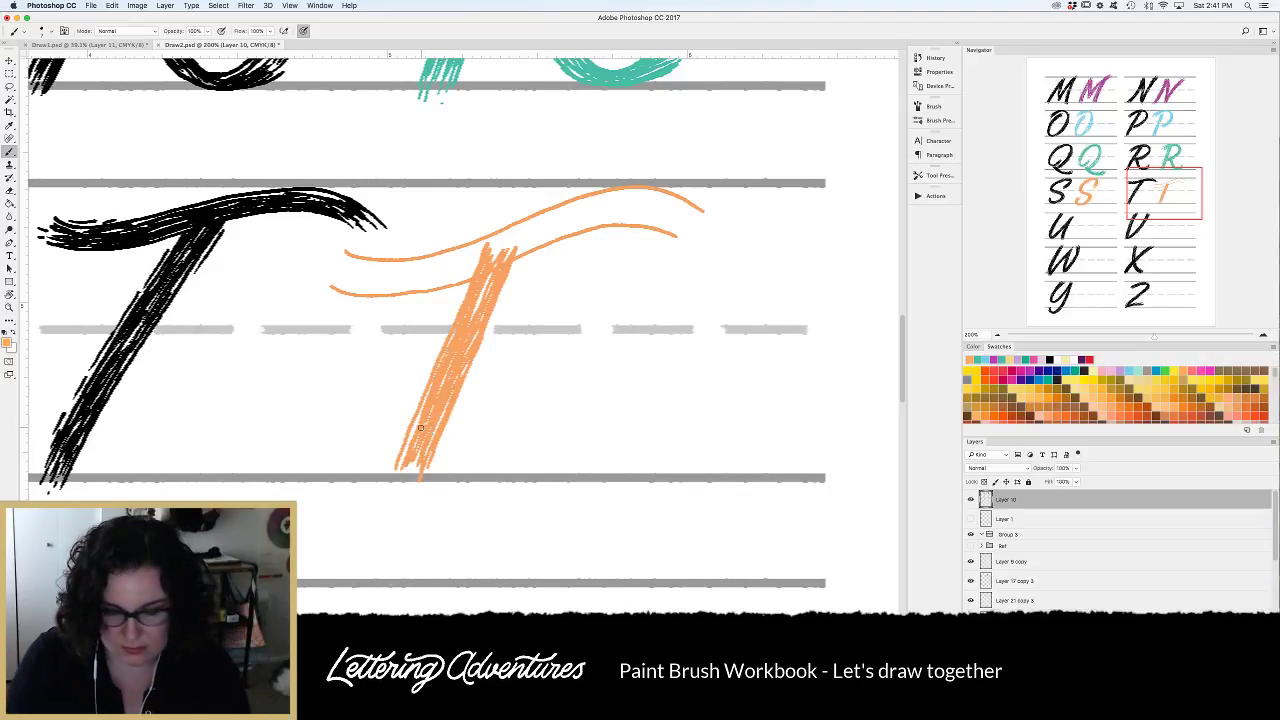
mouse_move(685, 214)
left_mouse_down()
mouse_move(404, 280)
mouse_move(340, 272)
left_mouse_up()
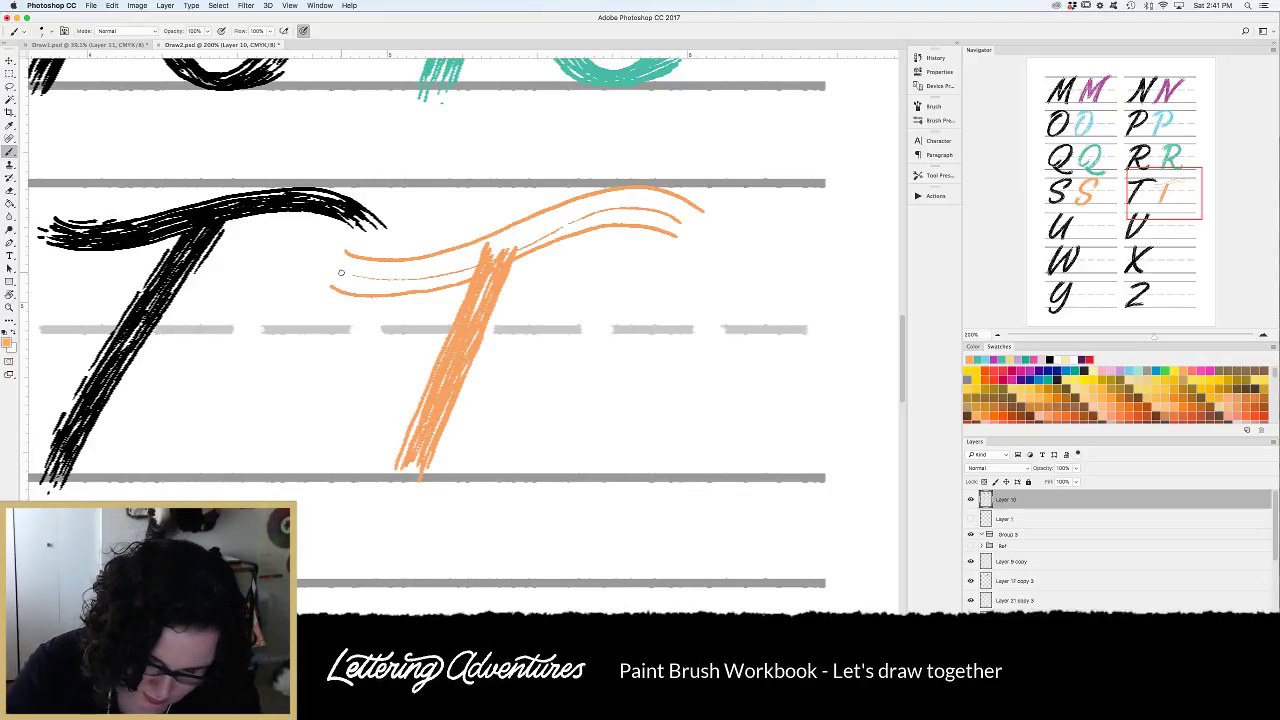
mouse_move(679, 214)
left_mouse_down()
mouse_move(546, 221)
mouse_move(339, 267)
mouse_move(460, 266)
left_mouse_up()
mouse_move(347, 284)
left_mouse_down()
mouse_move(455, 278)
mouse_move(555, 229)
left_mouse_up()
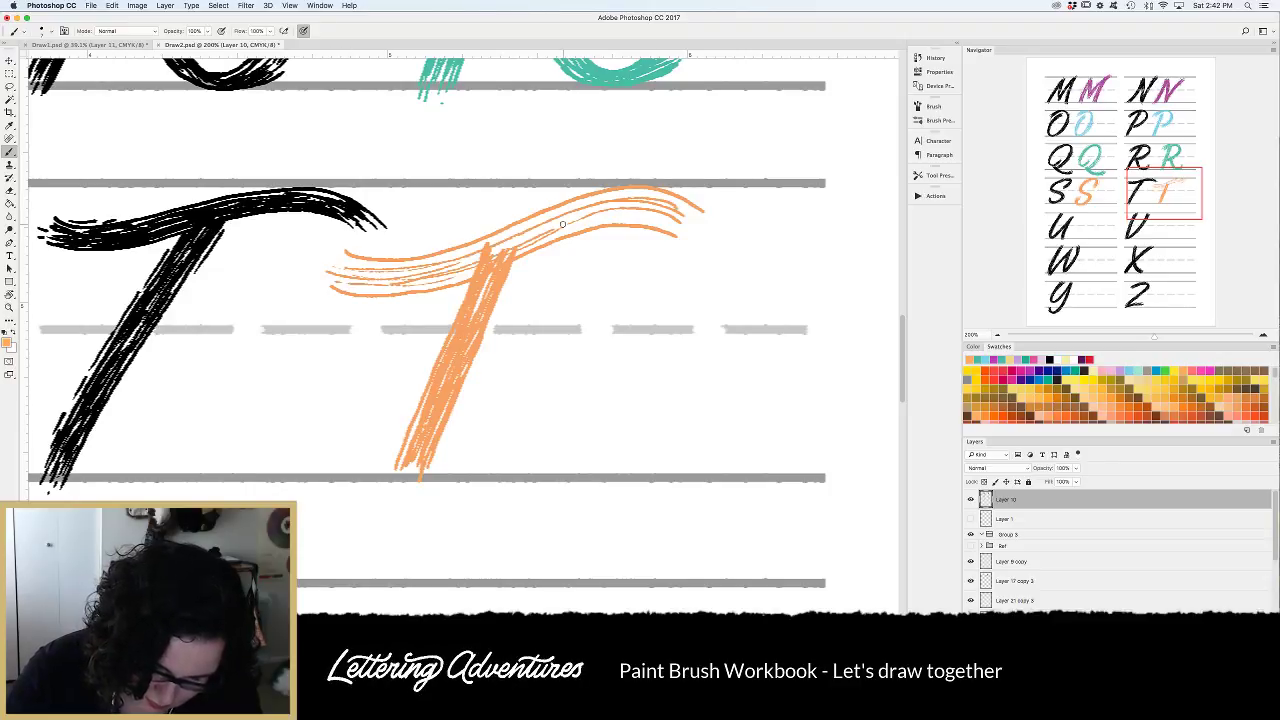
Build up the orange T's crossbar with long curved bristle strokes through its right half and its left half.
left_click_drag(456, 259, 628, 197)
mouse_move(519, 247)
left_mouse_down()
mouse_move(698, 222)
mouse_move(596, 214)
mouse_move(495, 242)
mouse_move(658, 194)
mouse_move(685, 200)
left_mouse_up()
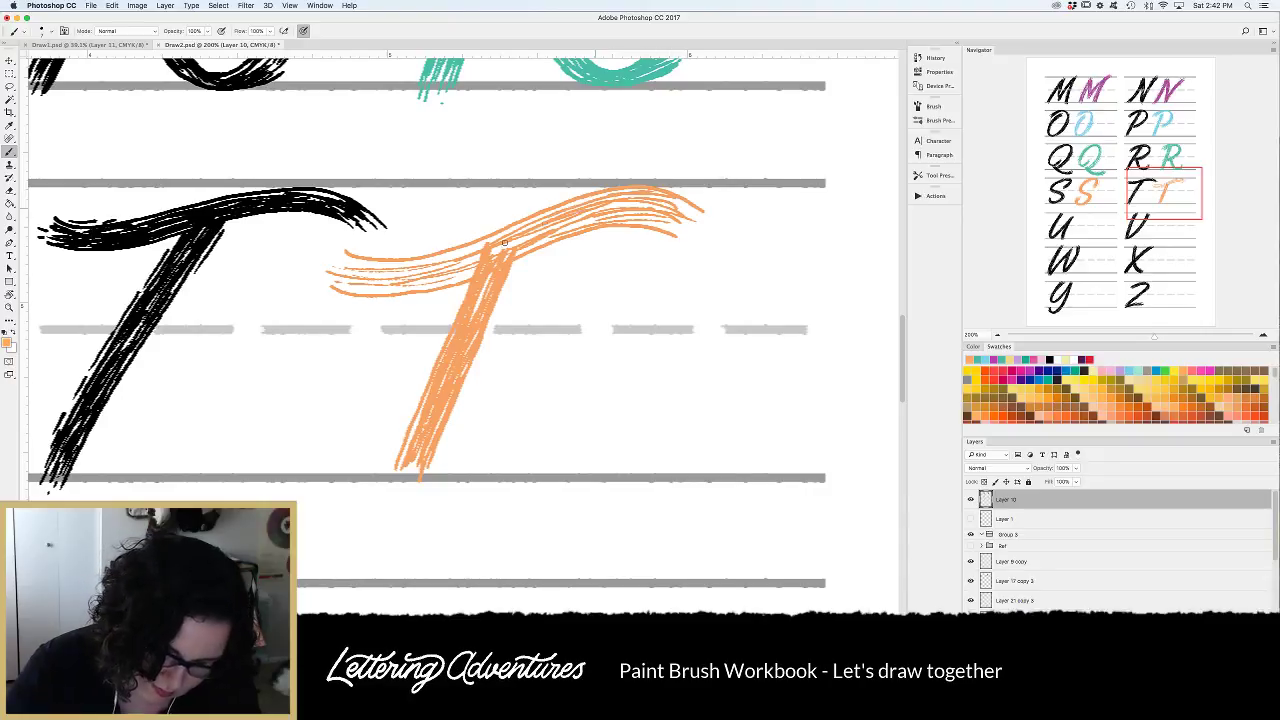
left_click_drag(330, 270, 404, 266)
mouse_move(496, 238)
left_mouse_down()
mouse_move(374, 267)
mouse_move(443, 256)
mouse_move(340, 264)
left_mouse_up()
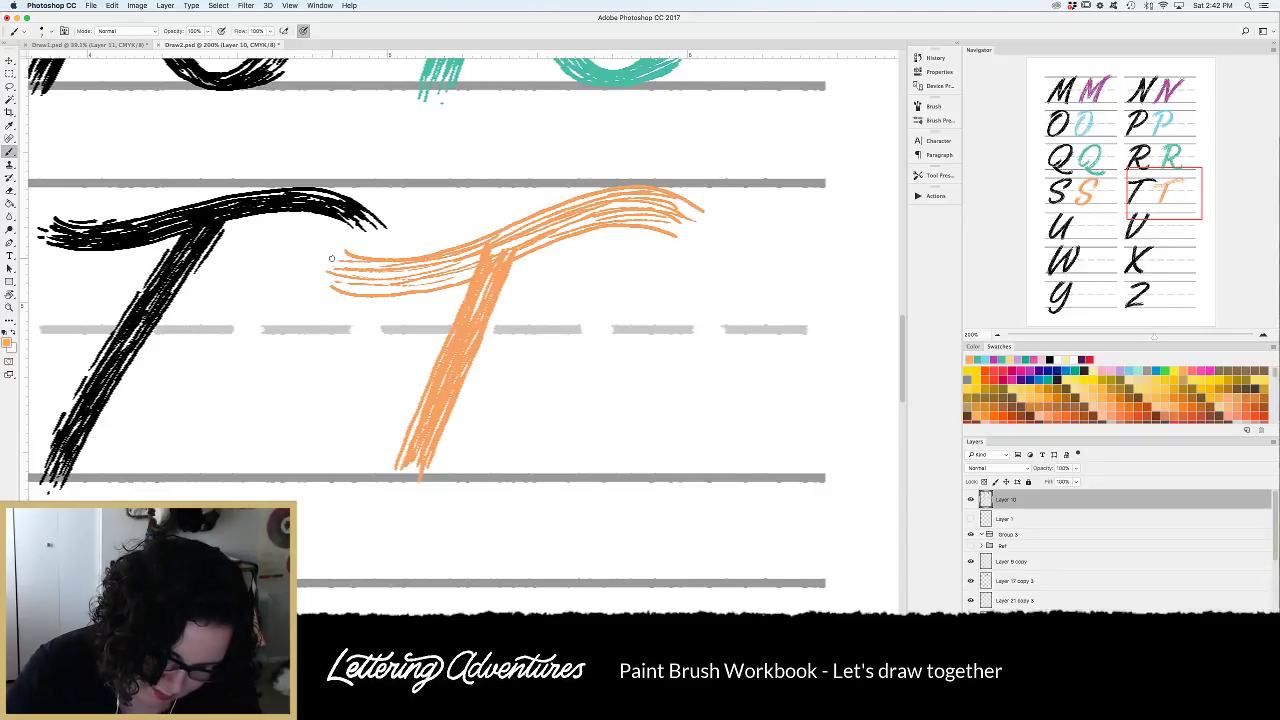
left_click_drag(480, 260, 362, 282)
left_click_drag(538, 236, 390, 284)
left_click_drag(476, 270, 350, 292)
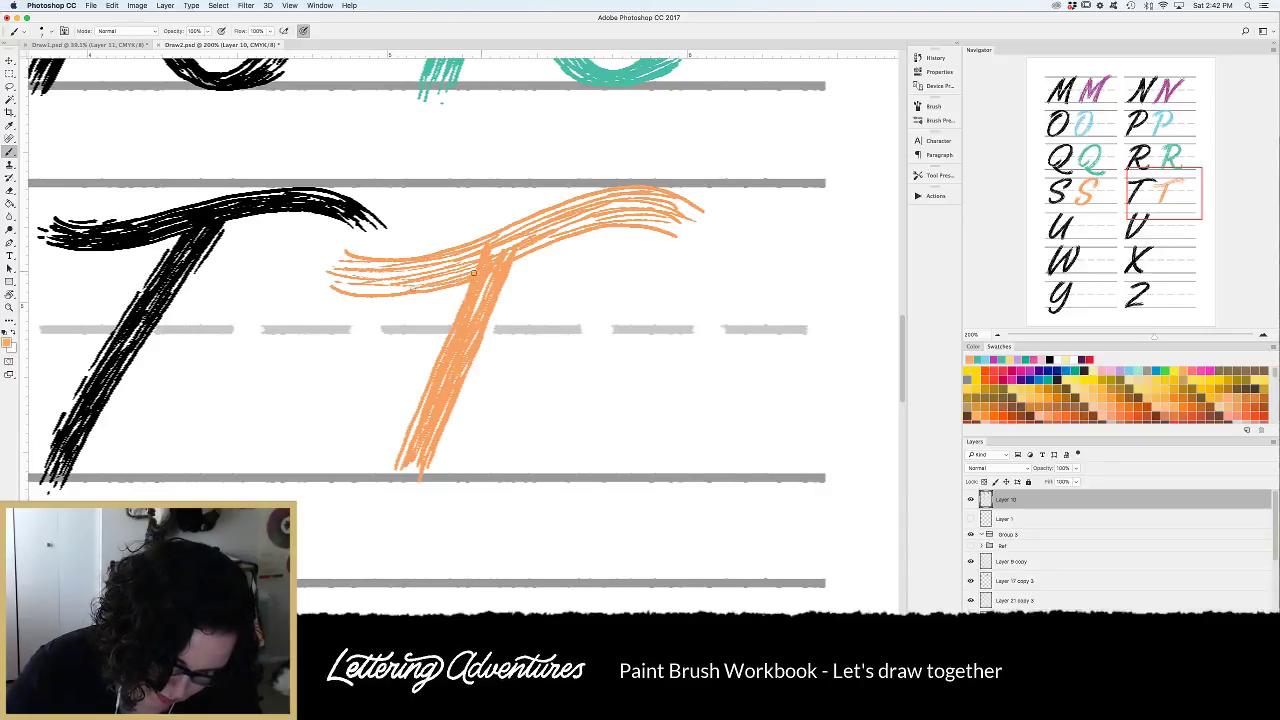
left_click_drag(473, 272, 344, 274)
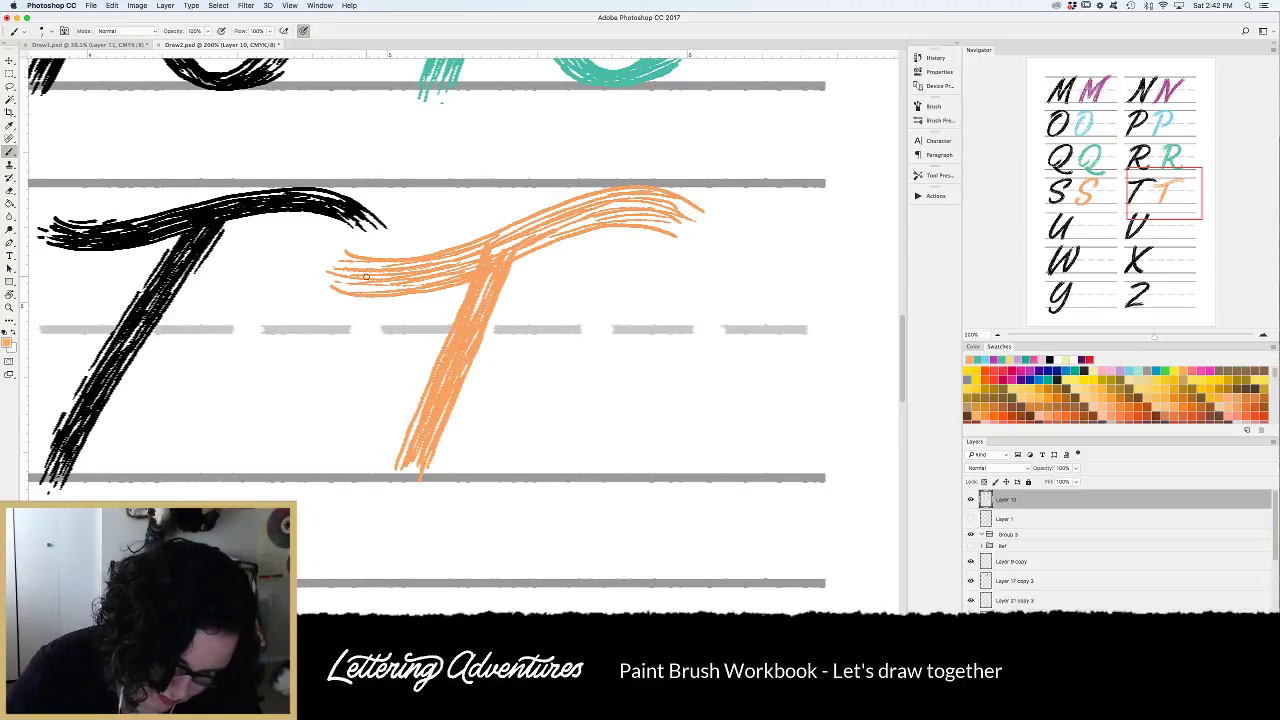
Close the white gaps in the crossbar above the stem and toward its right half with short overlapping strokes.
left_click_drag(543, 231, 462, 262)
left_click_drag(548, 228, 492, 252)
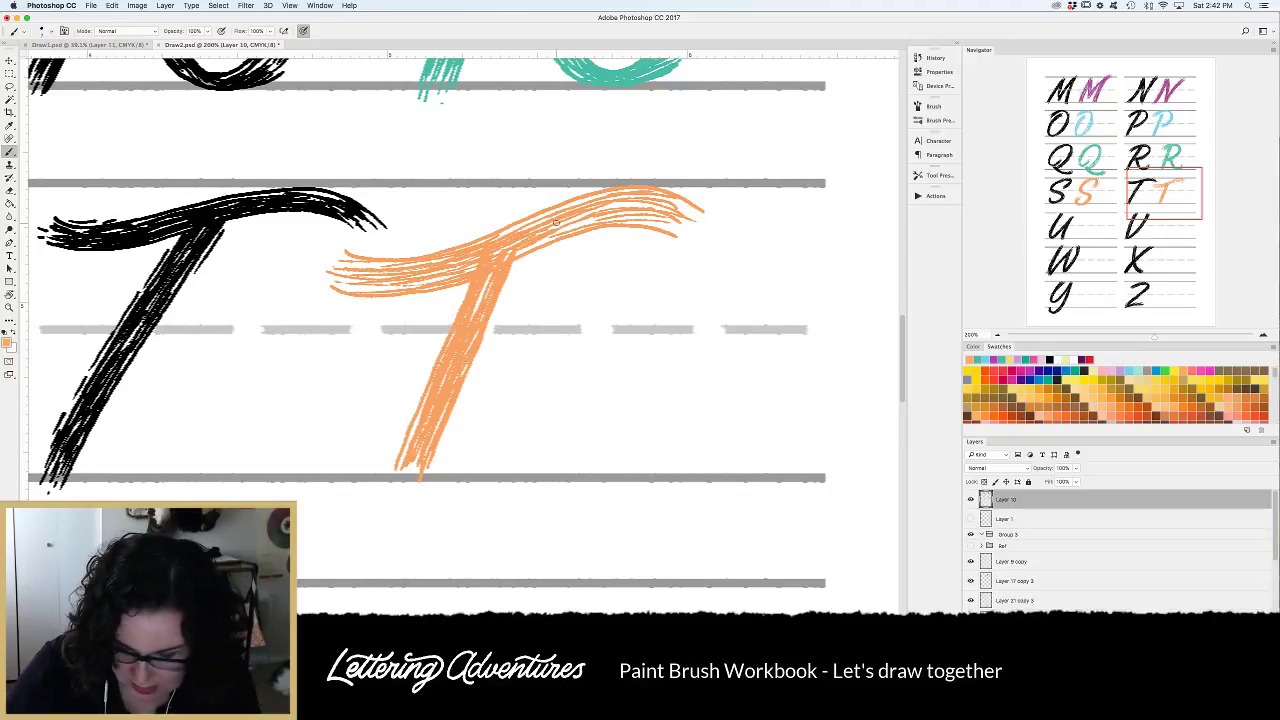
left_click_drag(556, 218, 504, 246)
mouse_move(598, 221)
left_mouse_down()
mouse_move(526, 247)
mouse_move(546, 222)
left_mouse_up()
mouse_move(630, 197)
left_mouse_down()
mouse_move(597, 197)
mouse_move(660, 196)
mouse_move(648, 204)
mouse_move(790, 266)
mouse_move(772, 273)
left_mouse_up()
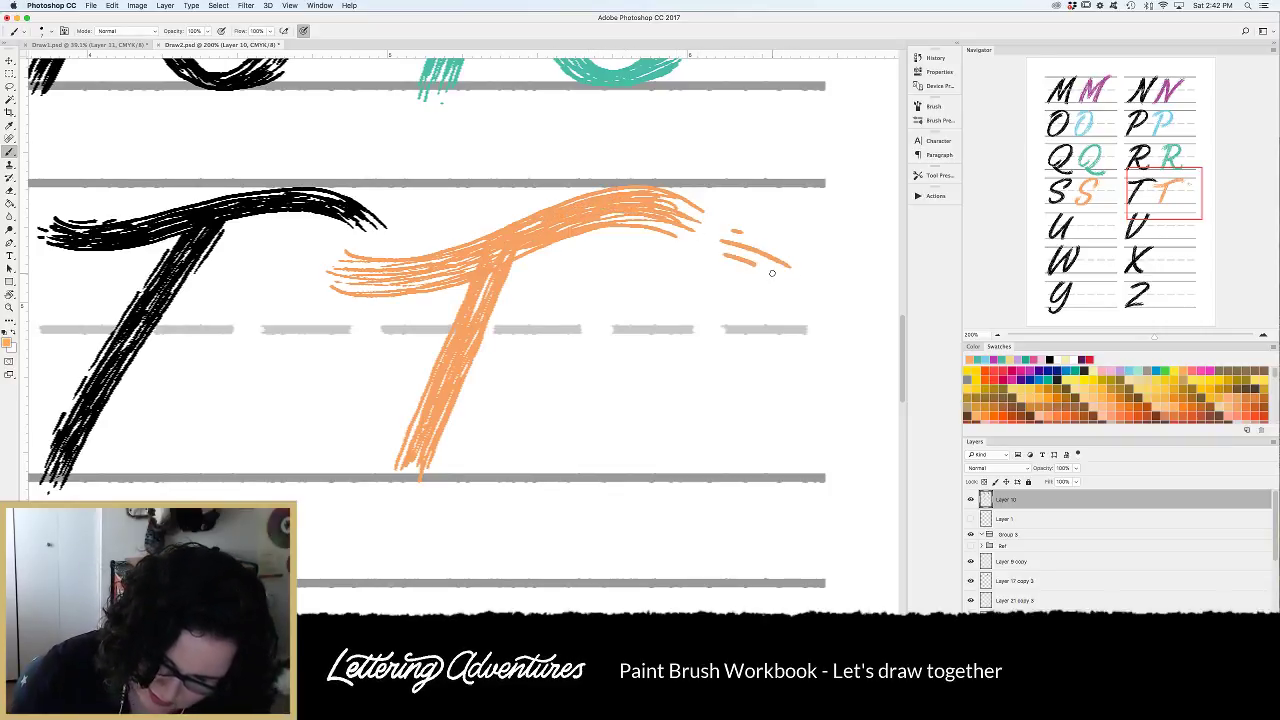
key("super+alt+z")
key("super+alt+z")
key("super+alt+z")
left_click_drag(712, 244, 788, 273)
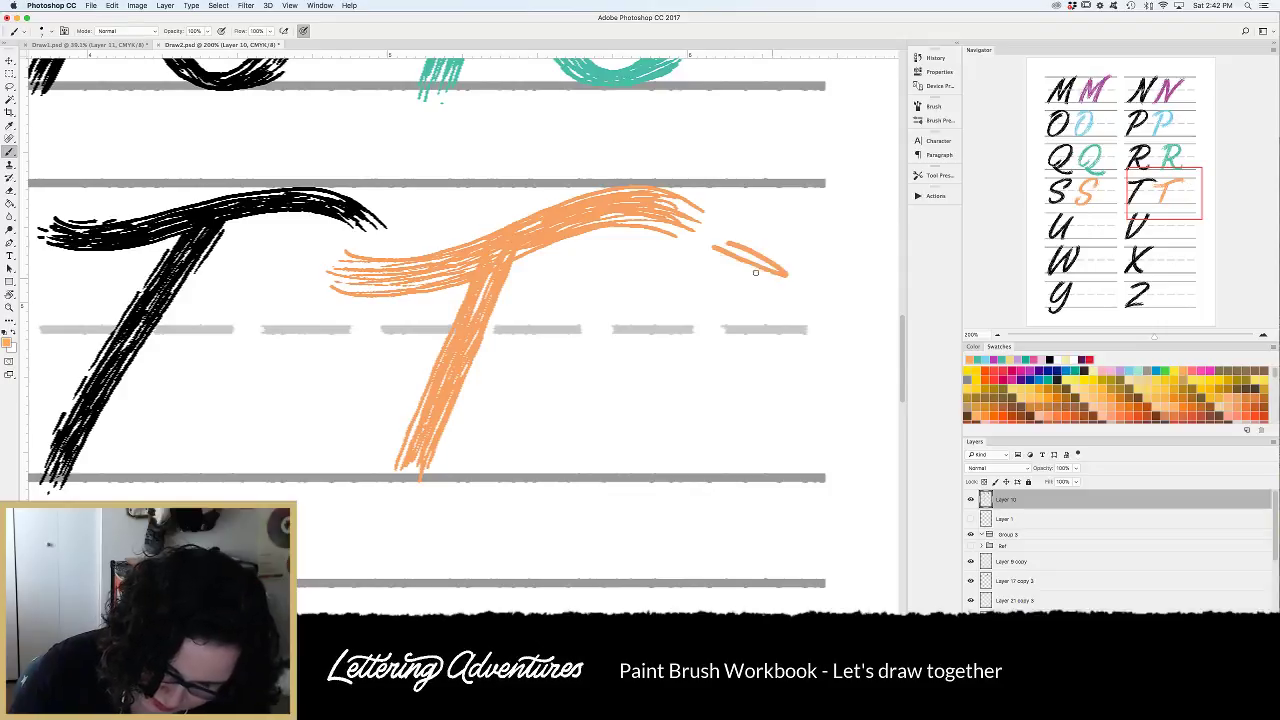
key("super+alt+z")
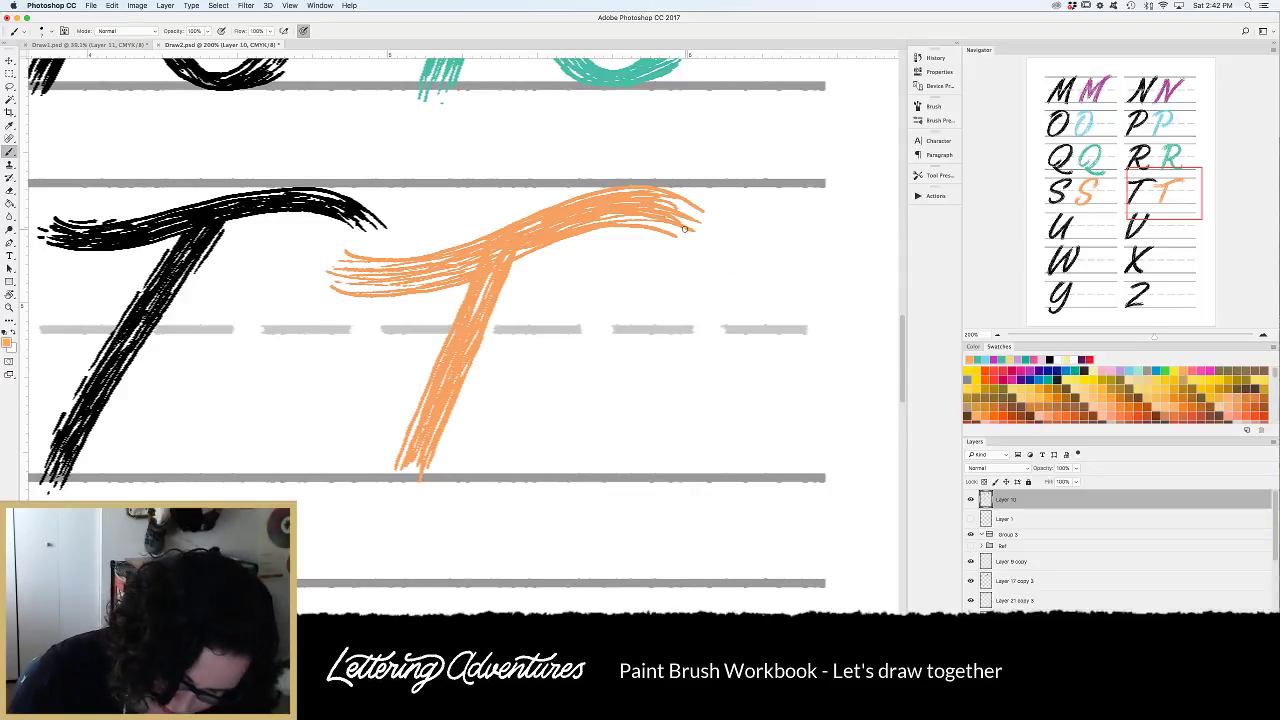
Fray both crossbar ends and the stem's foot with short flecks, and add broken lines along the stem's left edge.
mouse_move(664, 200)
left_mouse_down()
mouse_move(716, 217)
mouse_move(716, 229)
left_mouse_up()
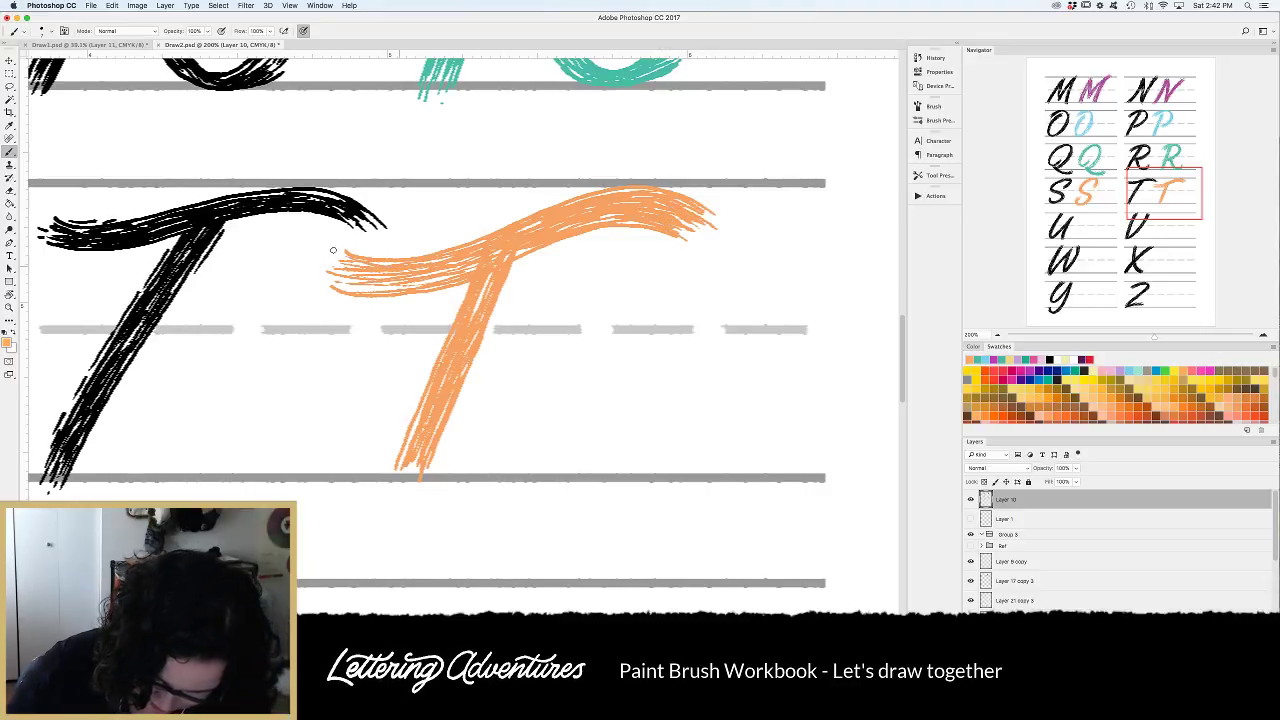
mouse_move(330, 278)
left_mouse_down()
mouse_move(444, 280)
mouse_move(328, 285)
mouse_move(352, 287)
mouse_move(312, 274)
left_mouse_up()
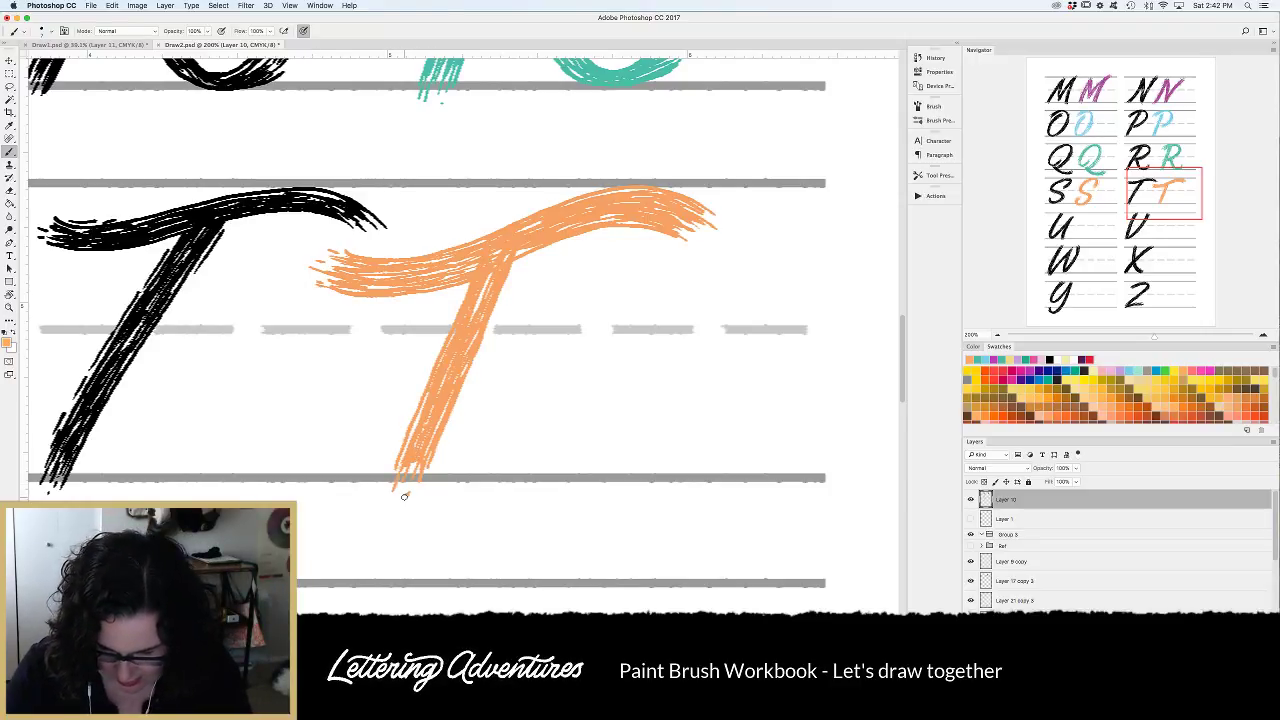
mouse_move(404, 496)
left_mouse_down()
mouse_move(428, 343)
mouse_move(421, 378)
left_mouse_up()
Add loose bristle lines along the right edge of the orange T's stem and undo the last one.
left_click_drag(515, 260, 436, 455)
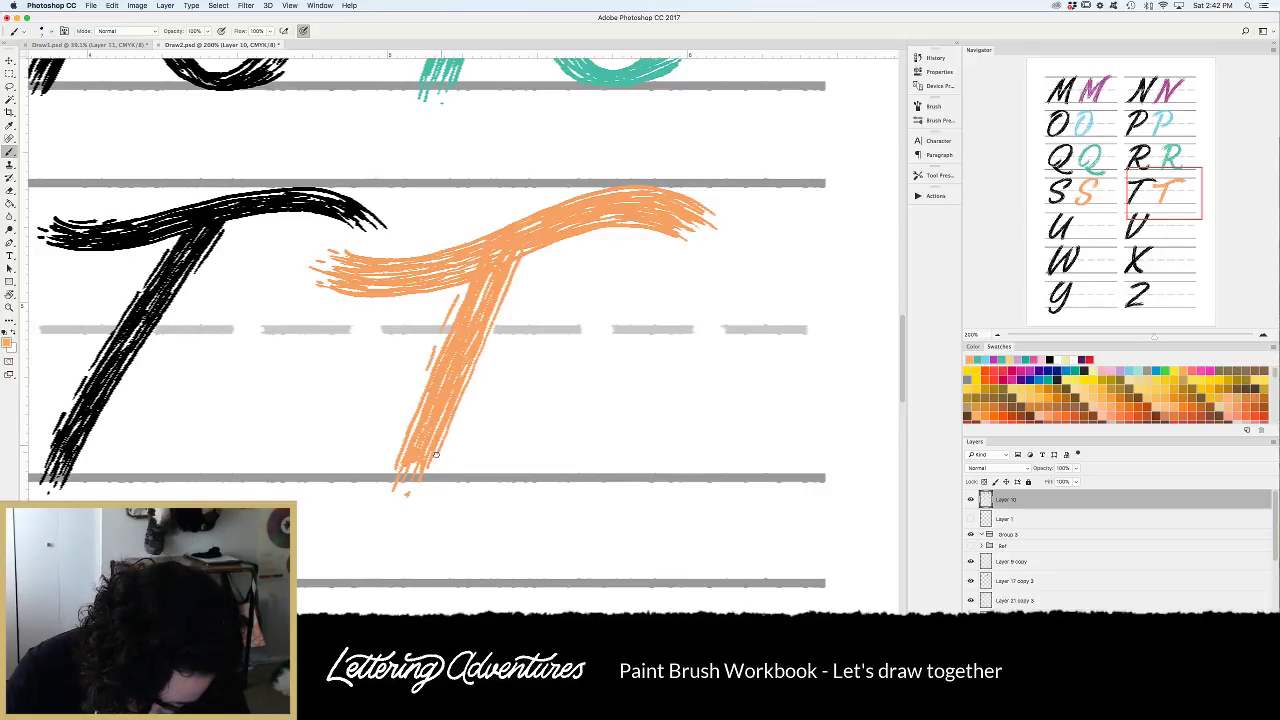
left_click_drag(520, 262, 484, 354)
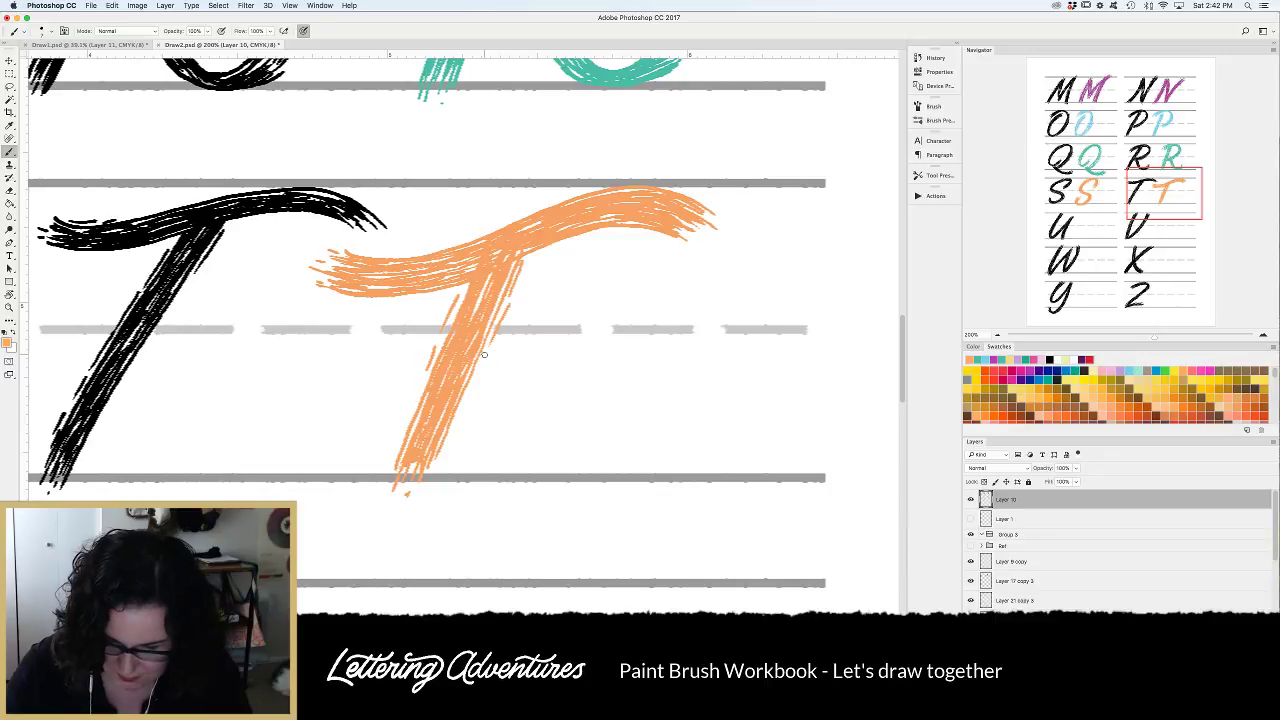
key("super+z")
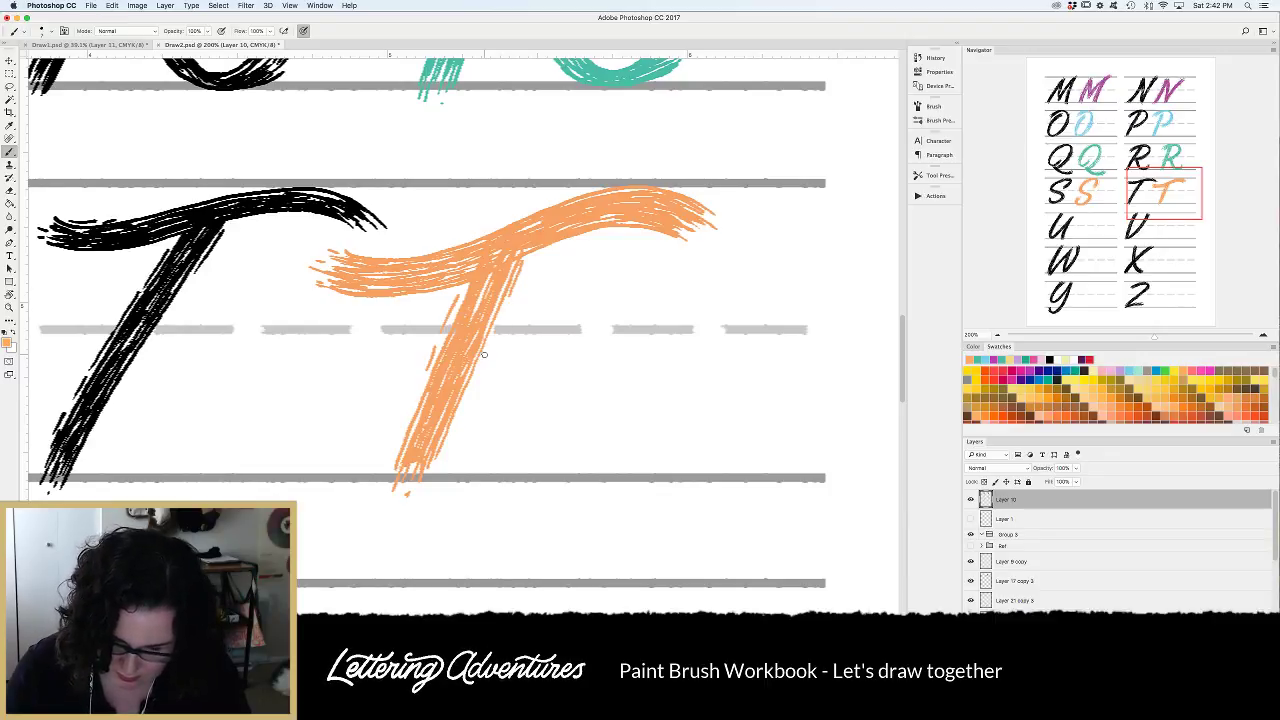